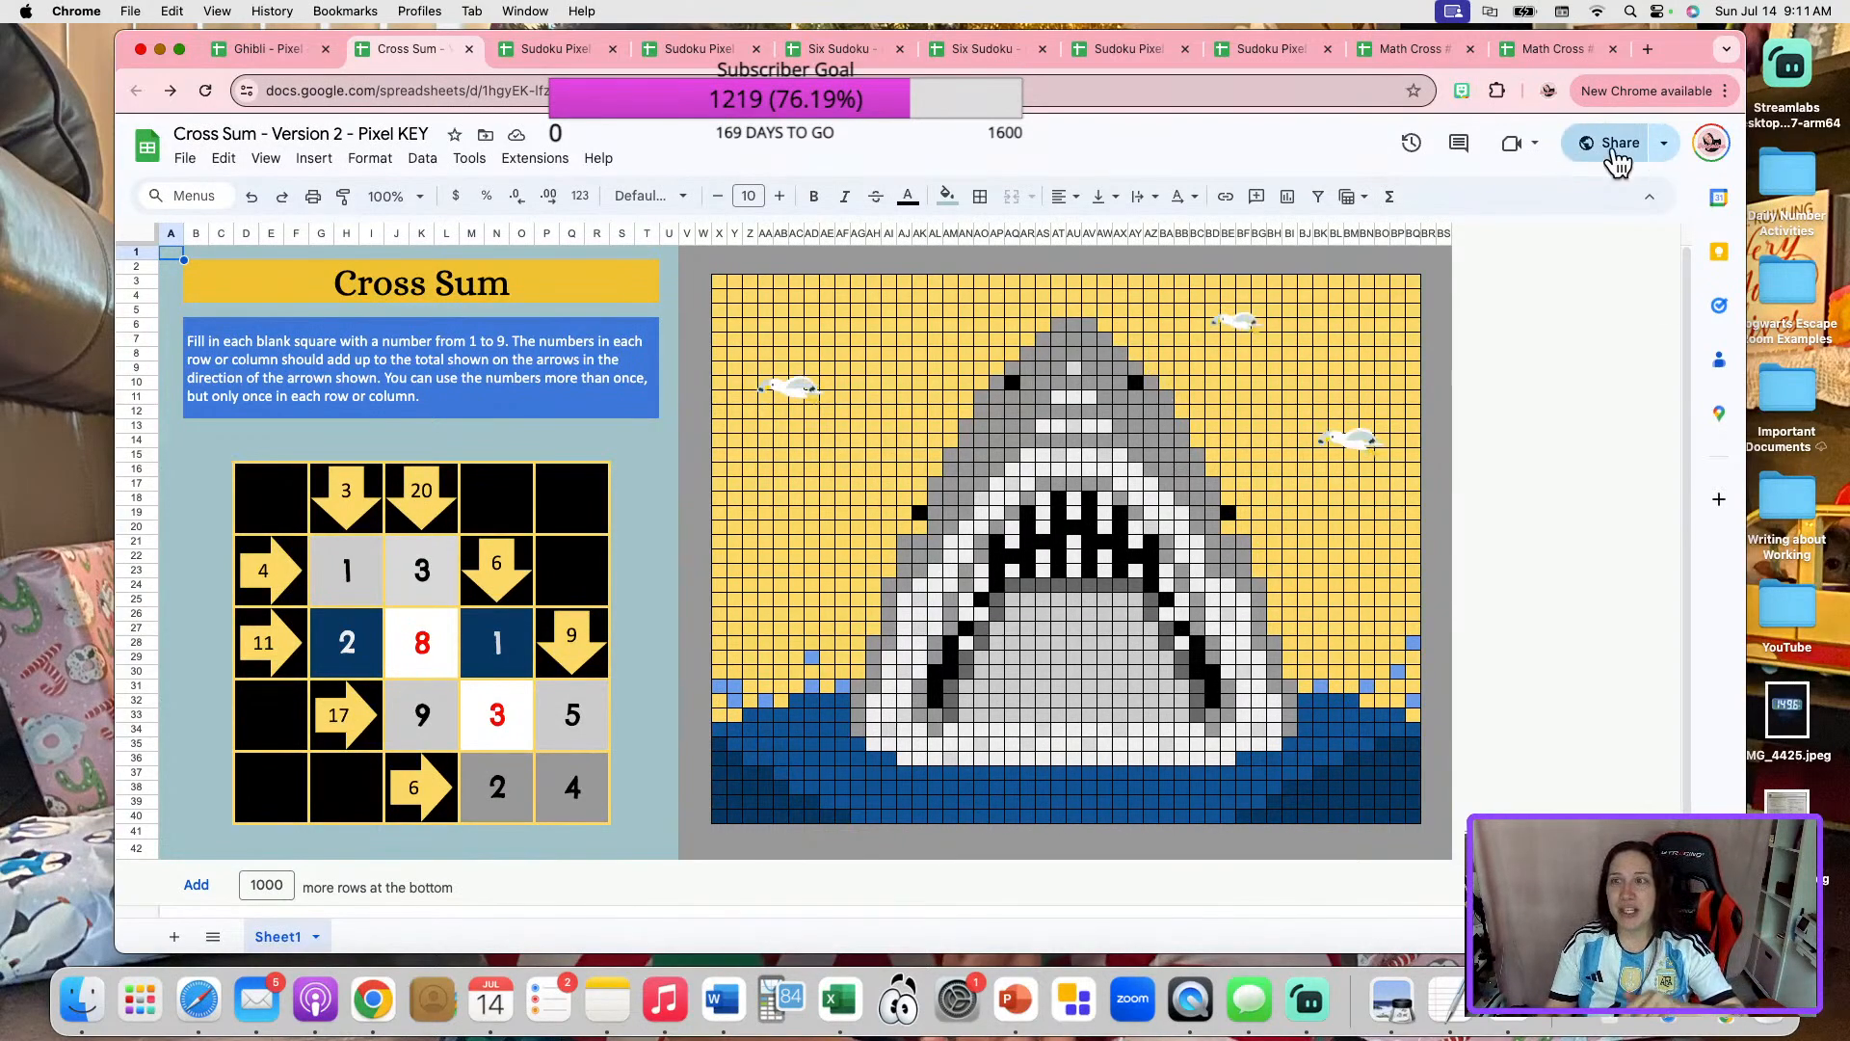
Copy the sharing link of the Cross Sum - Version 2 - Pixel KEY spreadsheet and close the sharing dialog.
left_click(1615, 144)
left_click(790, 825)
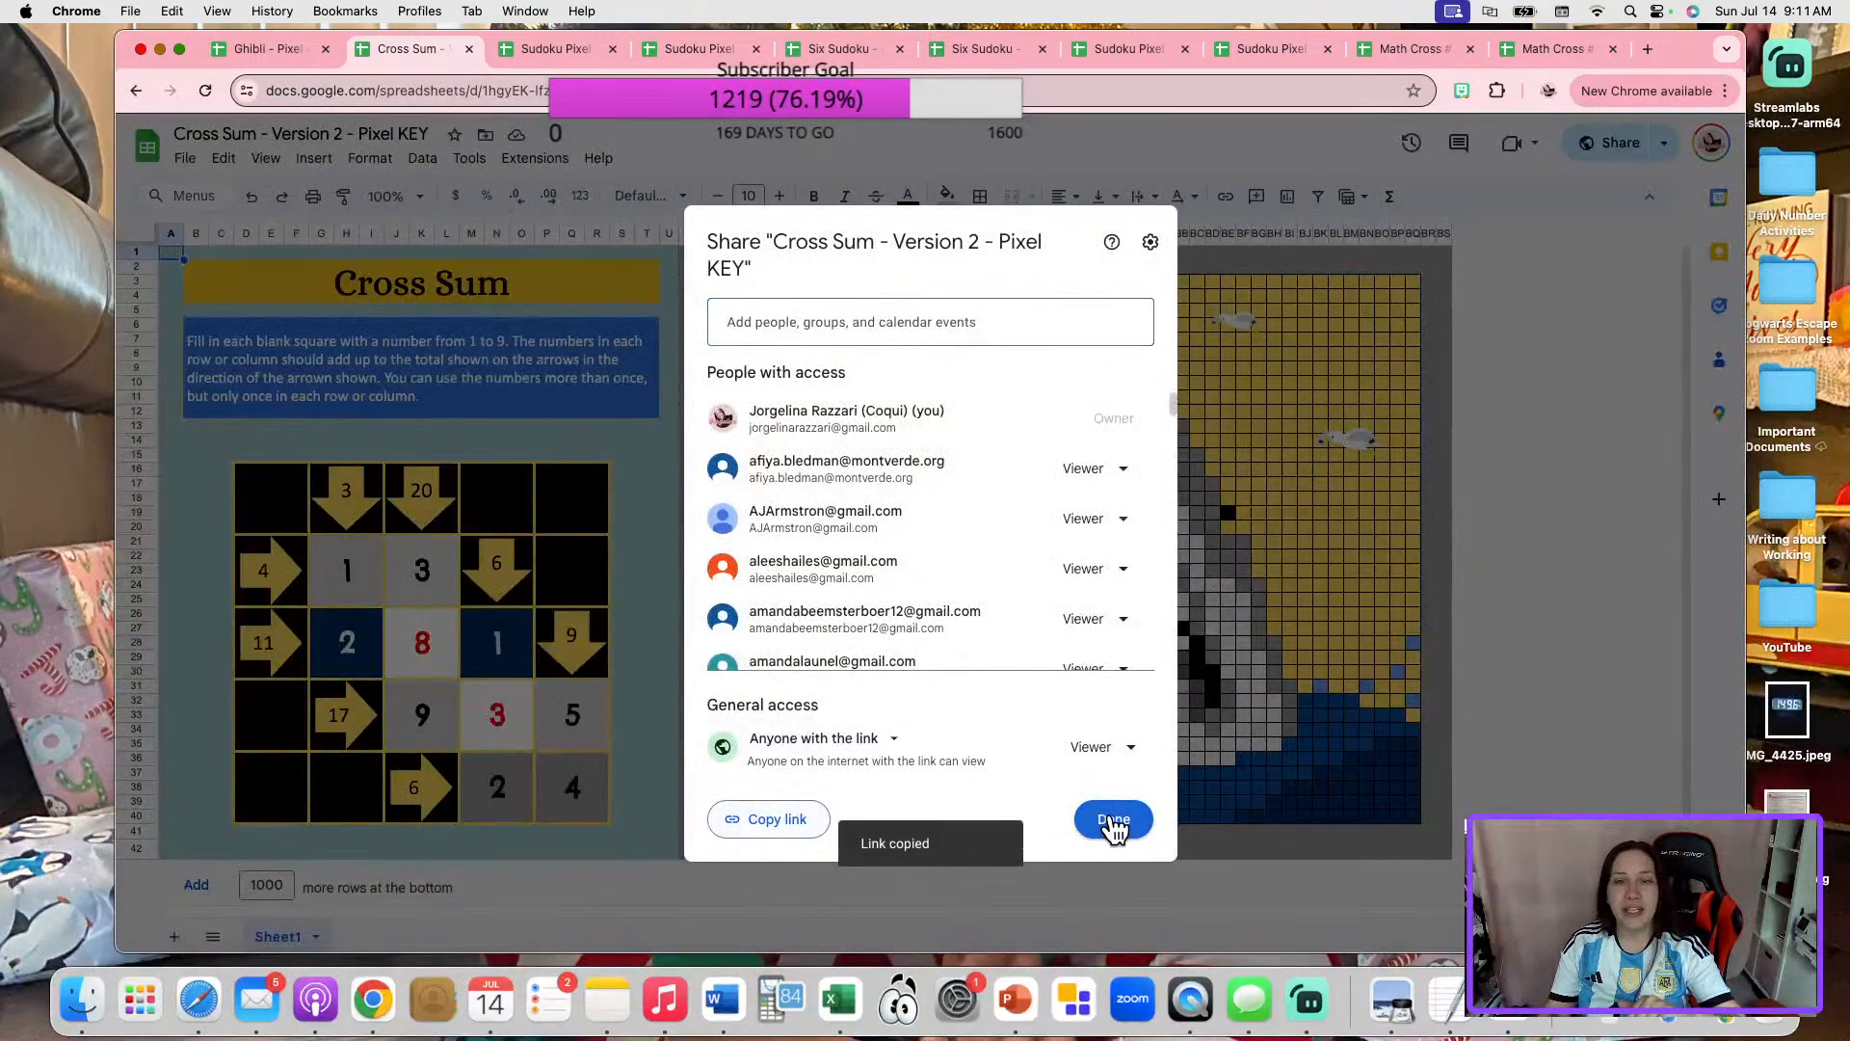
left_click(1114, 821)
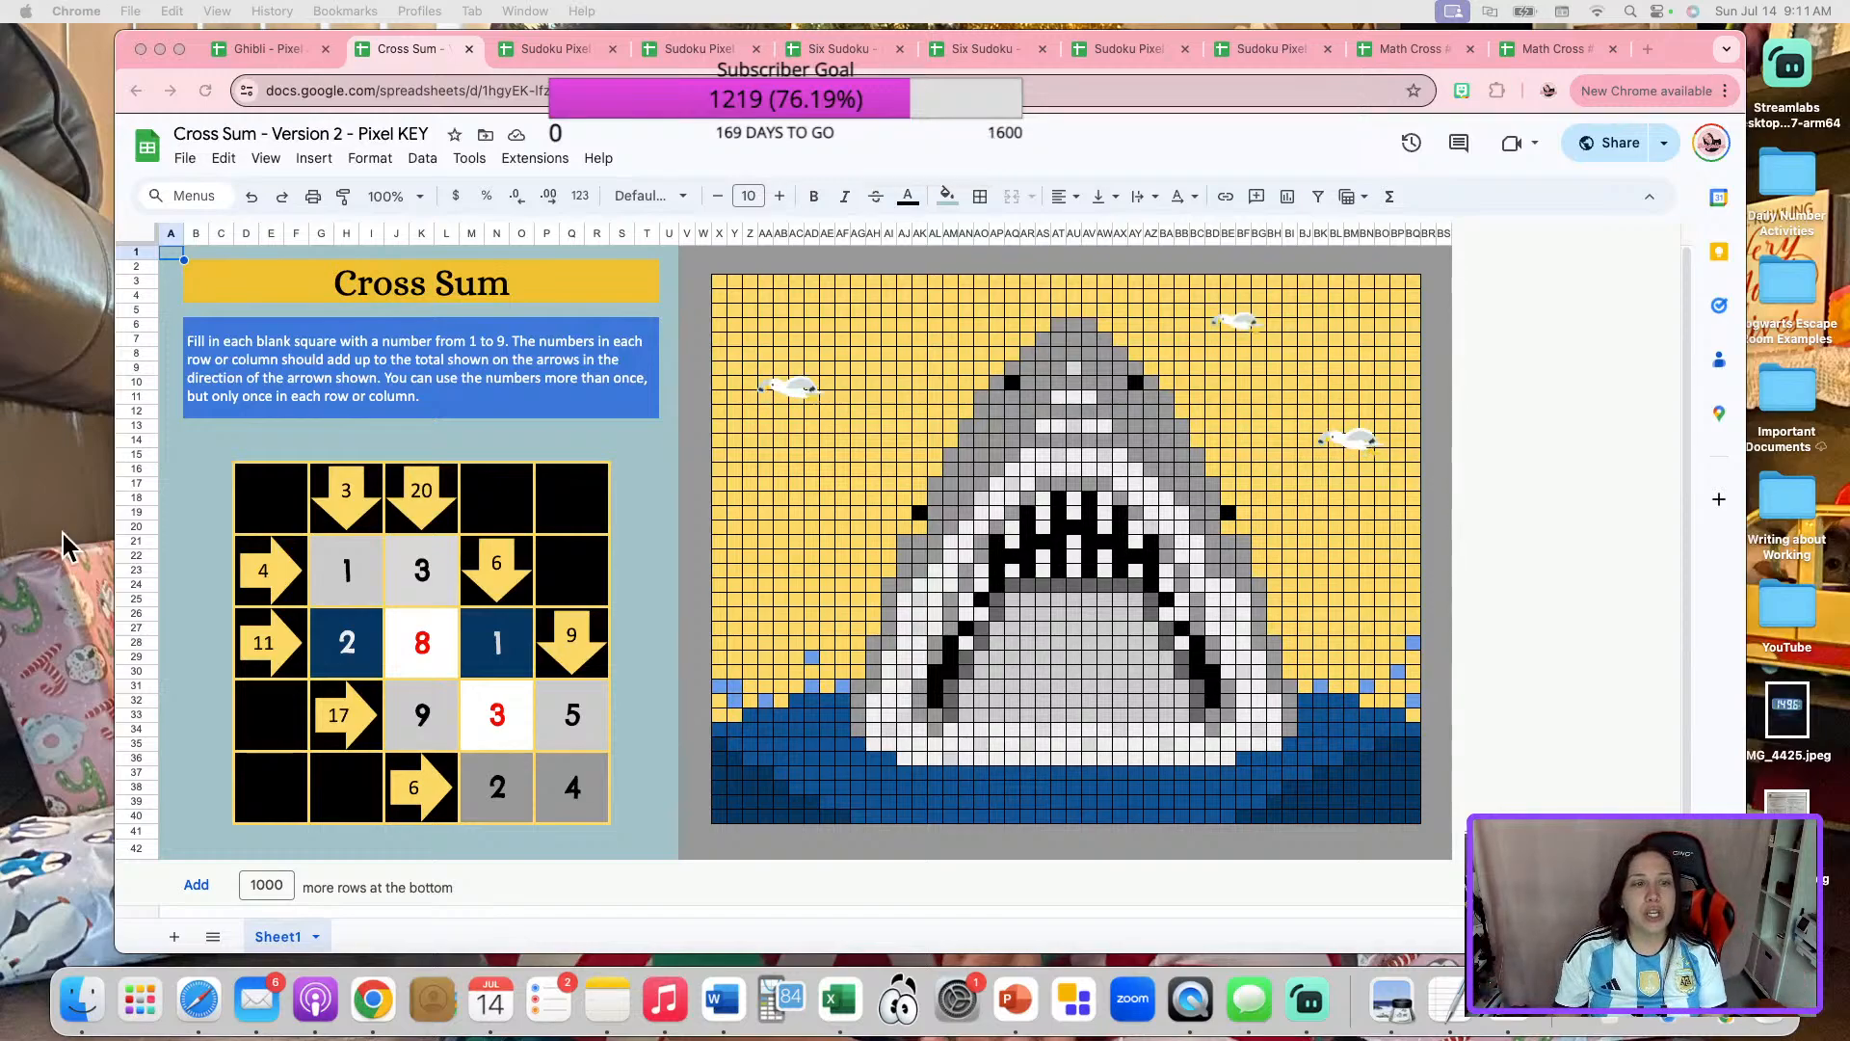
Clear every filled-in answer from the Cross Sum puzzle grid.
left_click(373, 561)
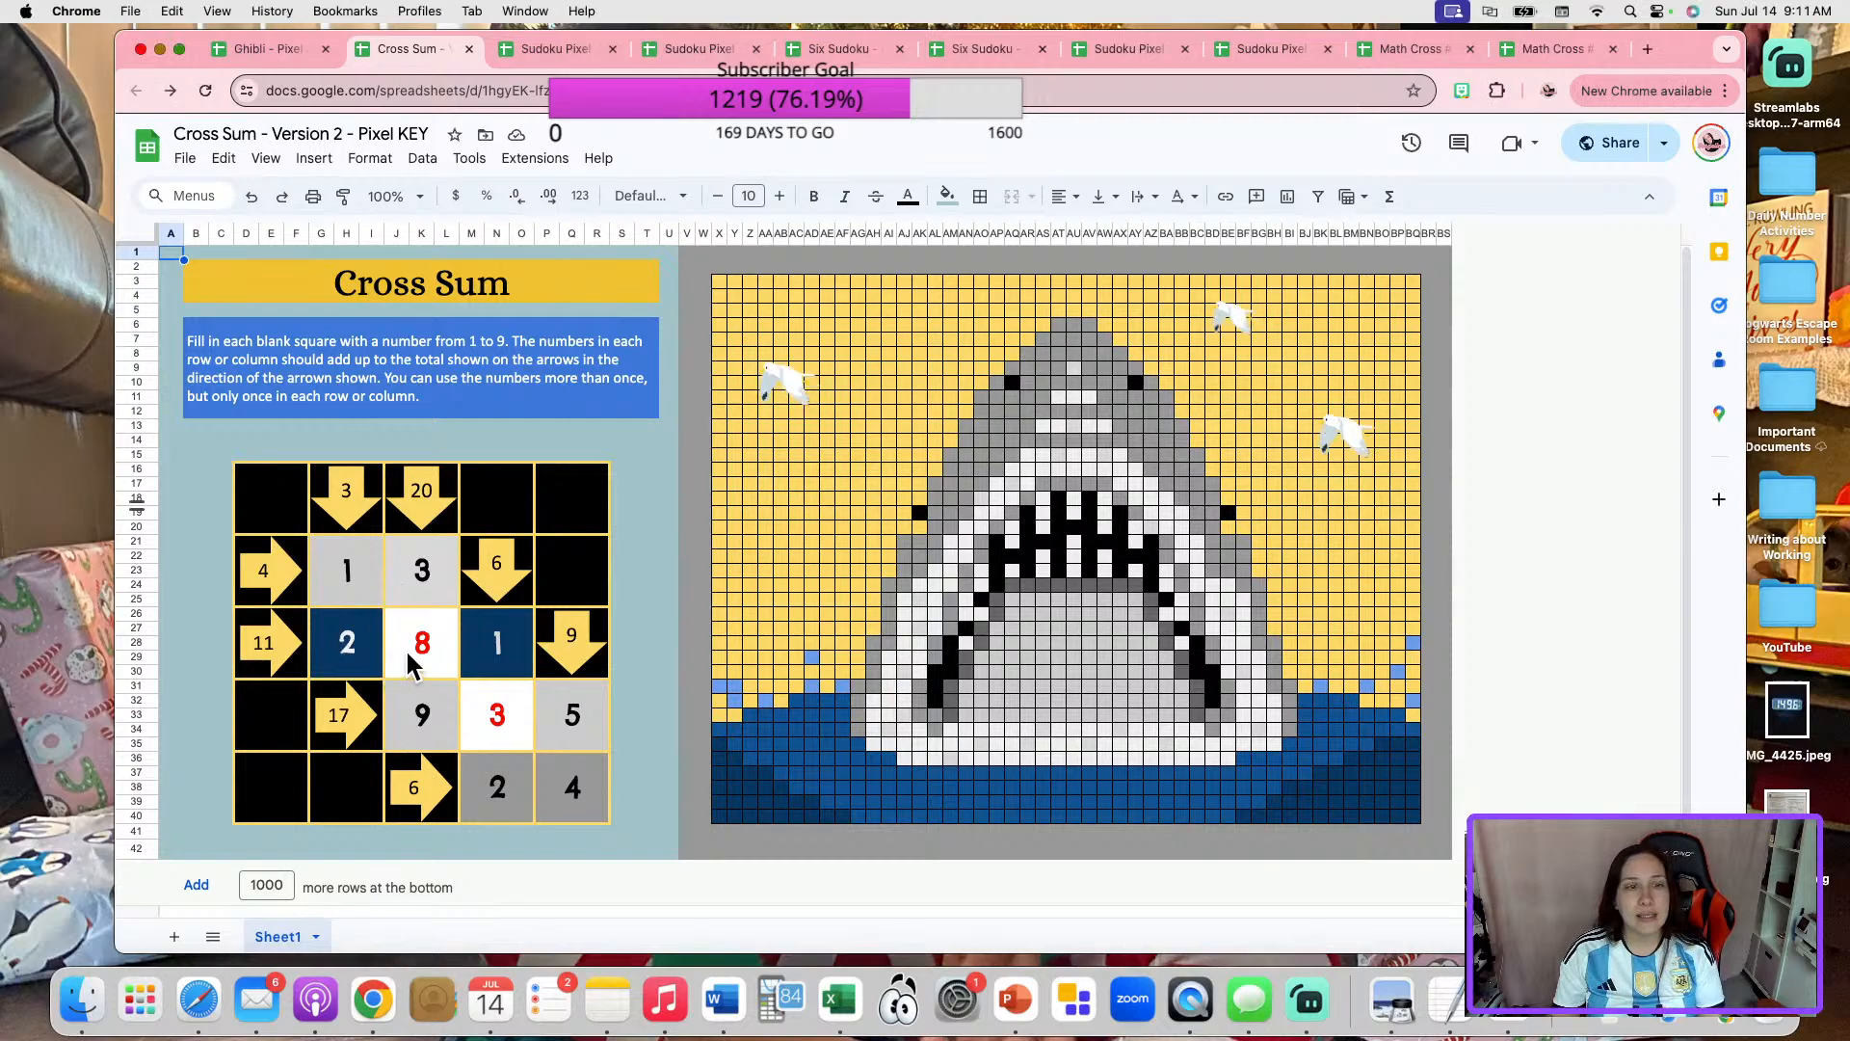
left_click(350, 591)
key("Delete")
left_click(428, 574)
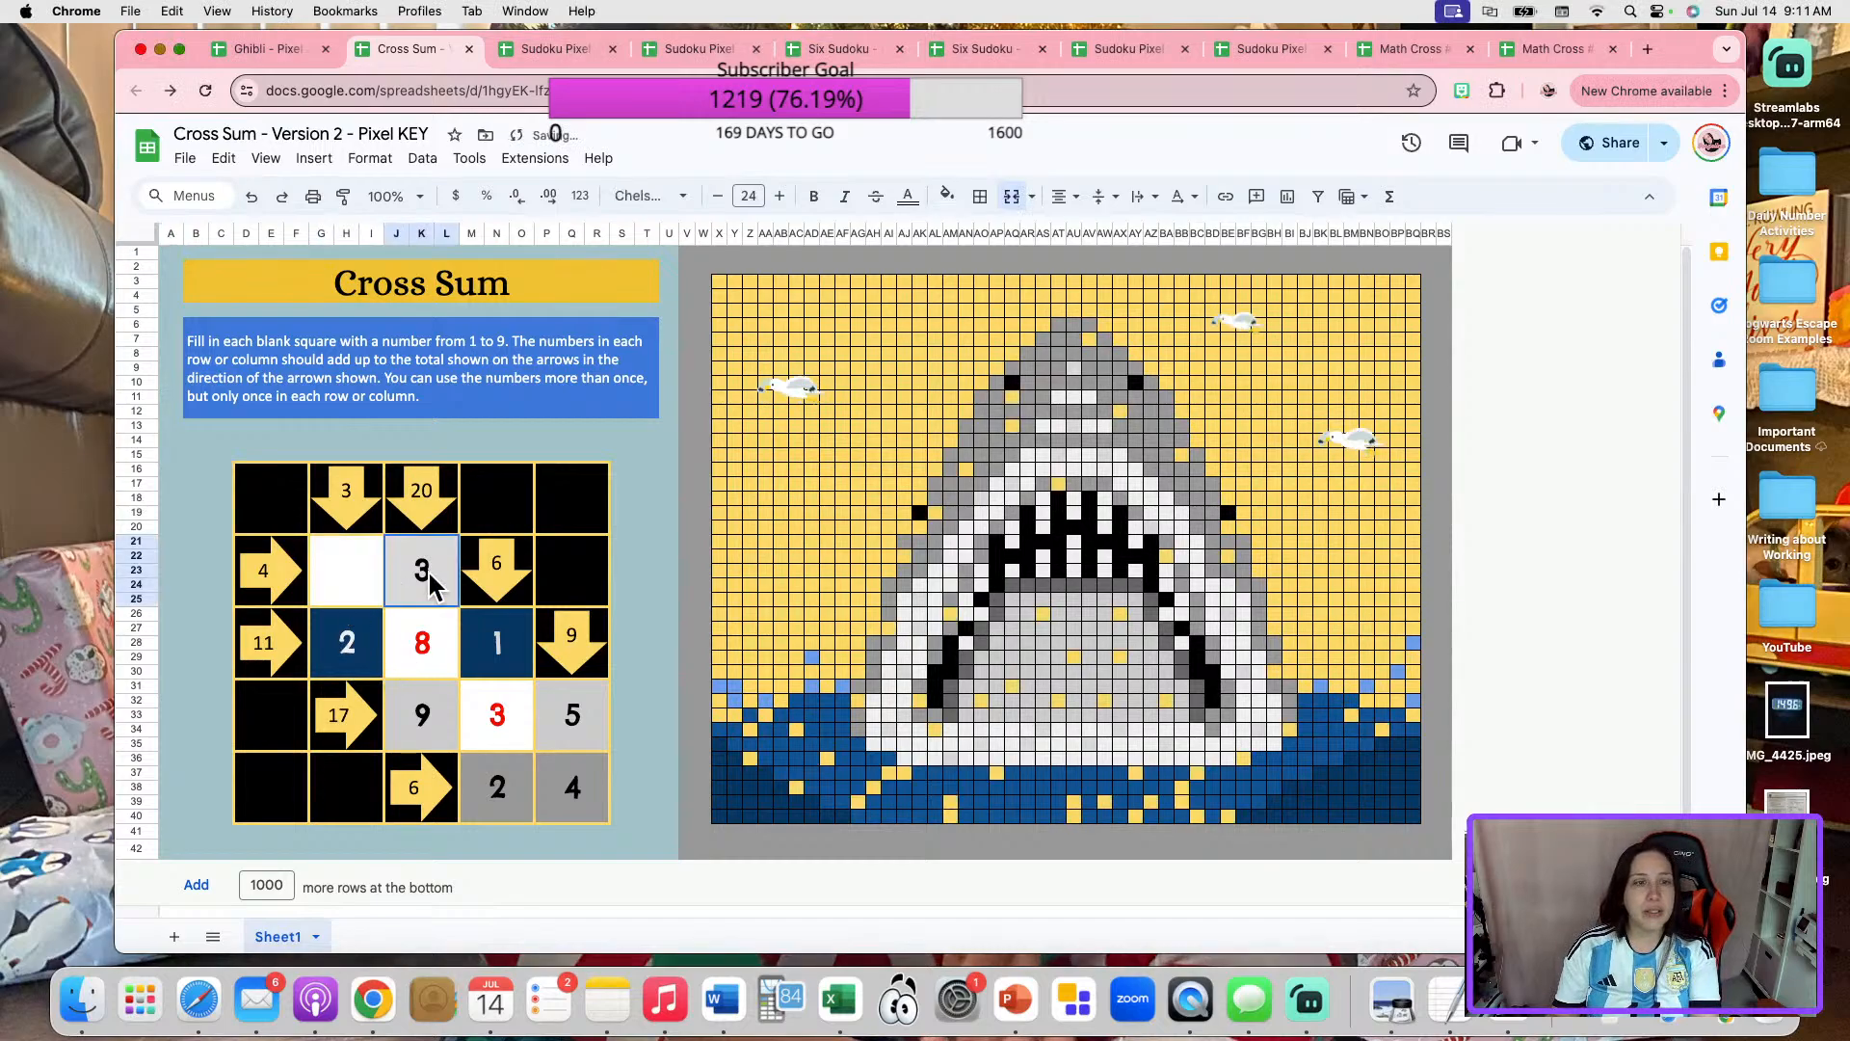
key("Delete")
left_click(414, 639)
key("Delete")
left_click(367, 646)
key("Delete")
left_click(435, 704)
left_click(501, 717)
key("Delete")
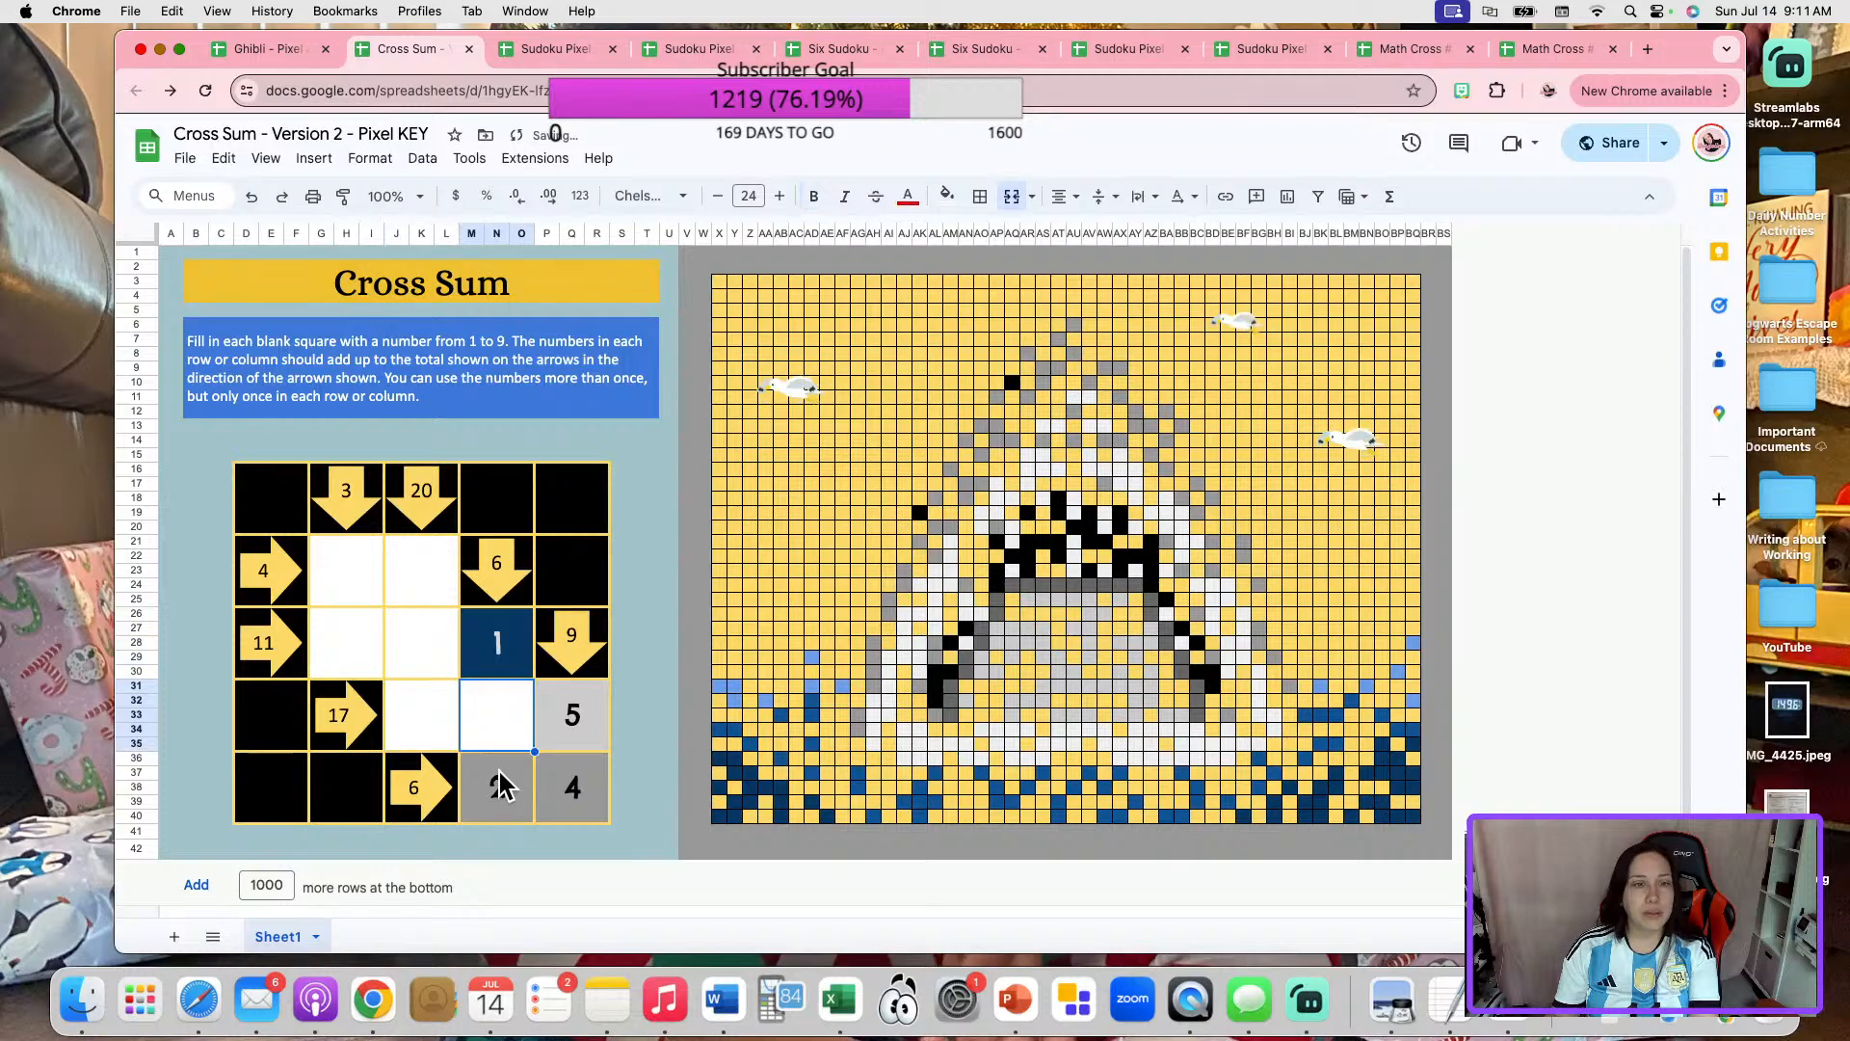
left_click(496, 779)
key("Delete")
left_click(590, 783)
key("Delete")
left_click(582, 737)
key("Delete")
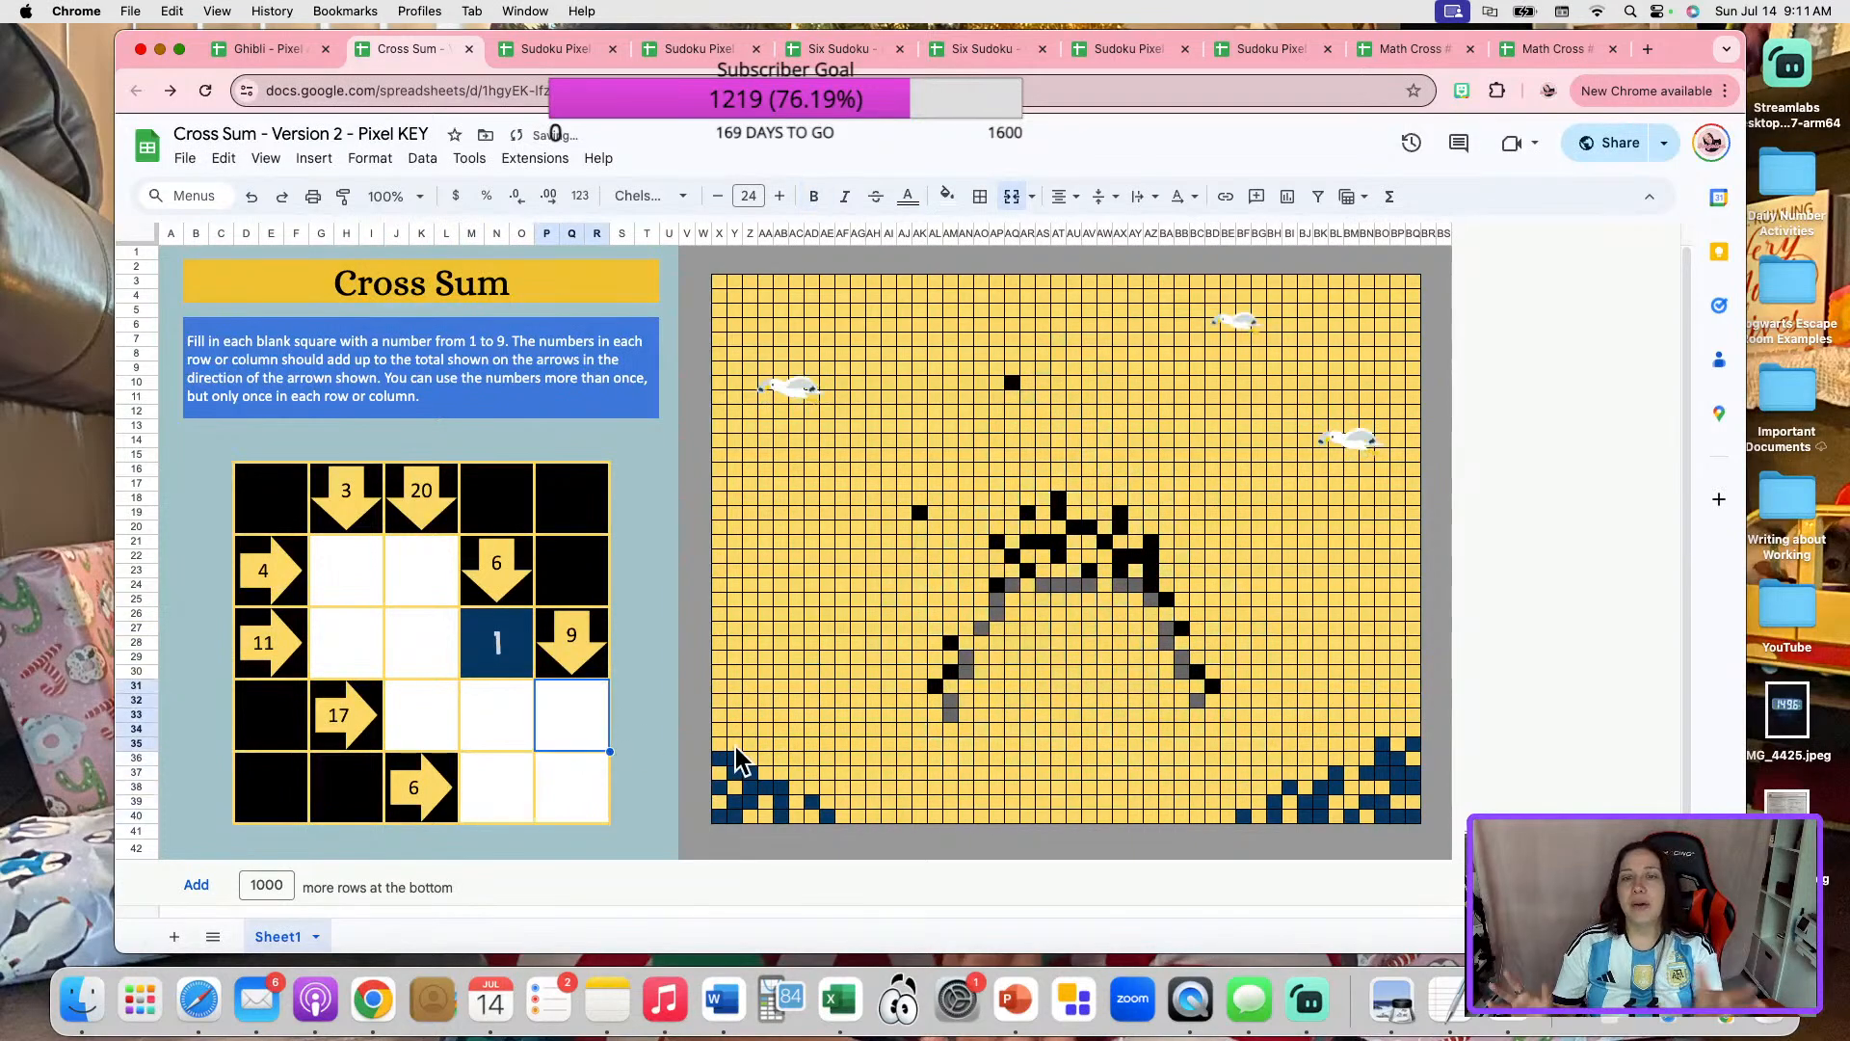
left_click(481, 655)
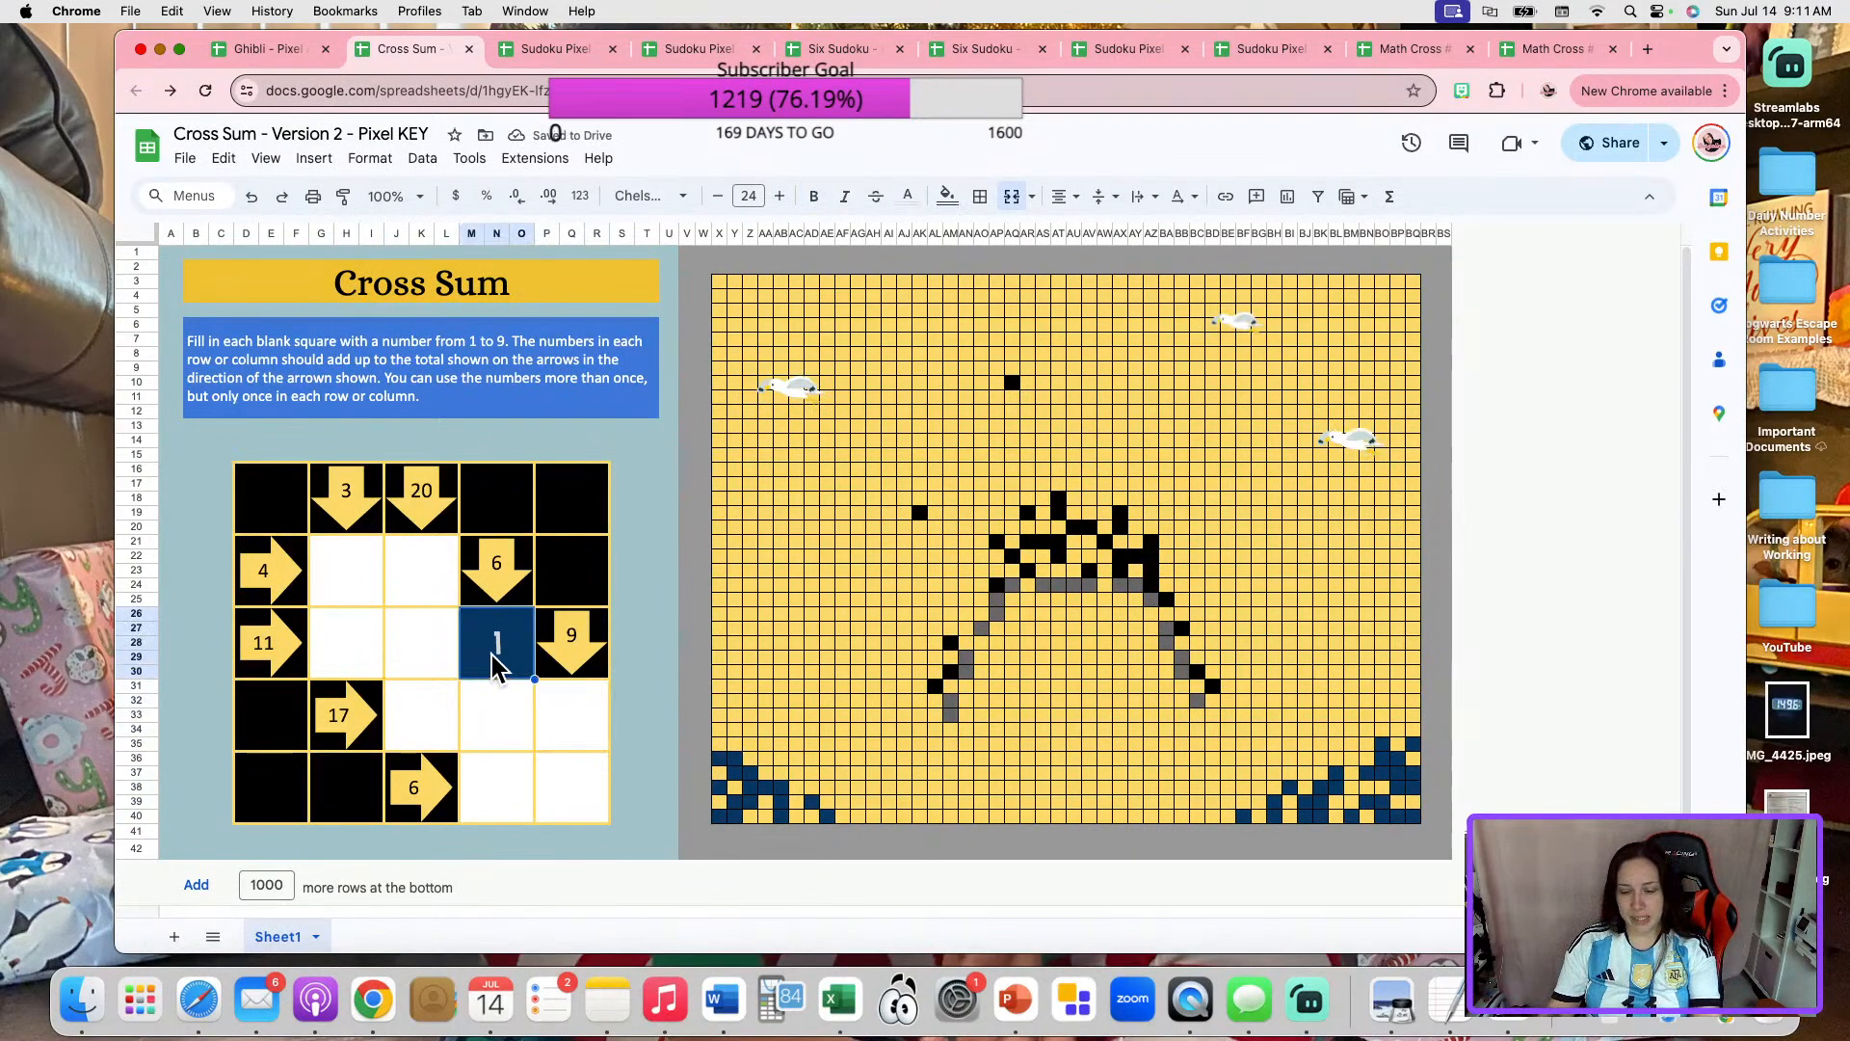
key("Delete")
left_click(1543, 561)
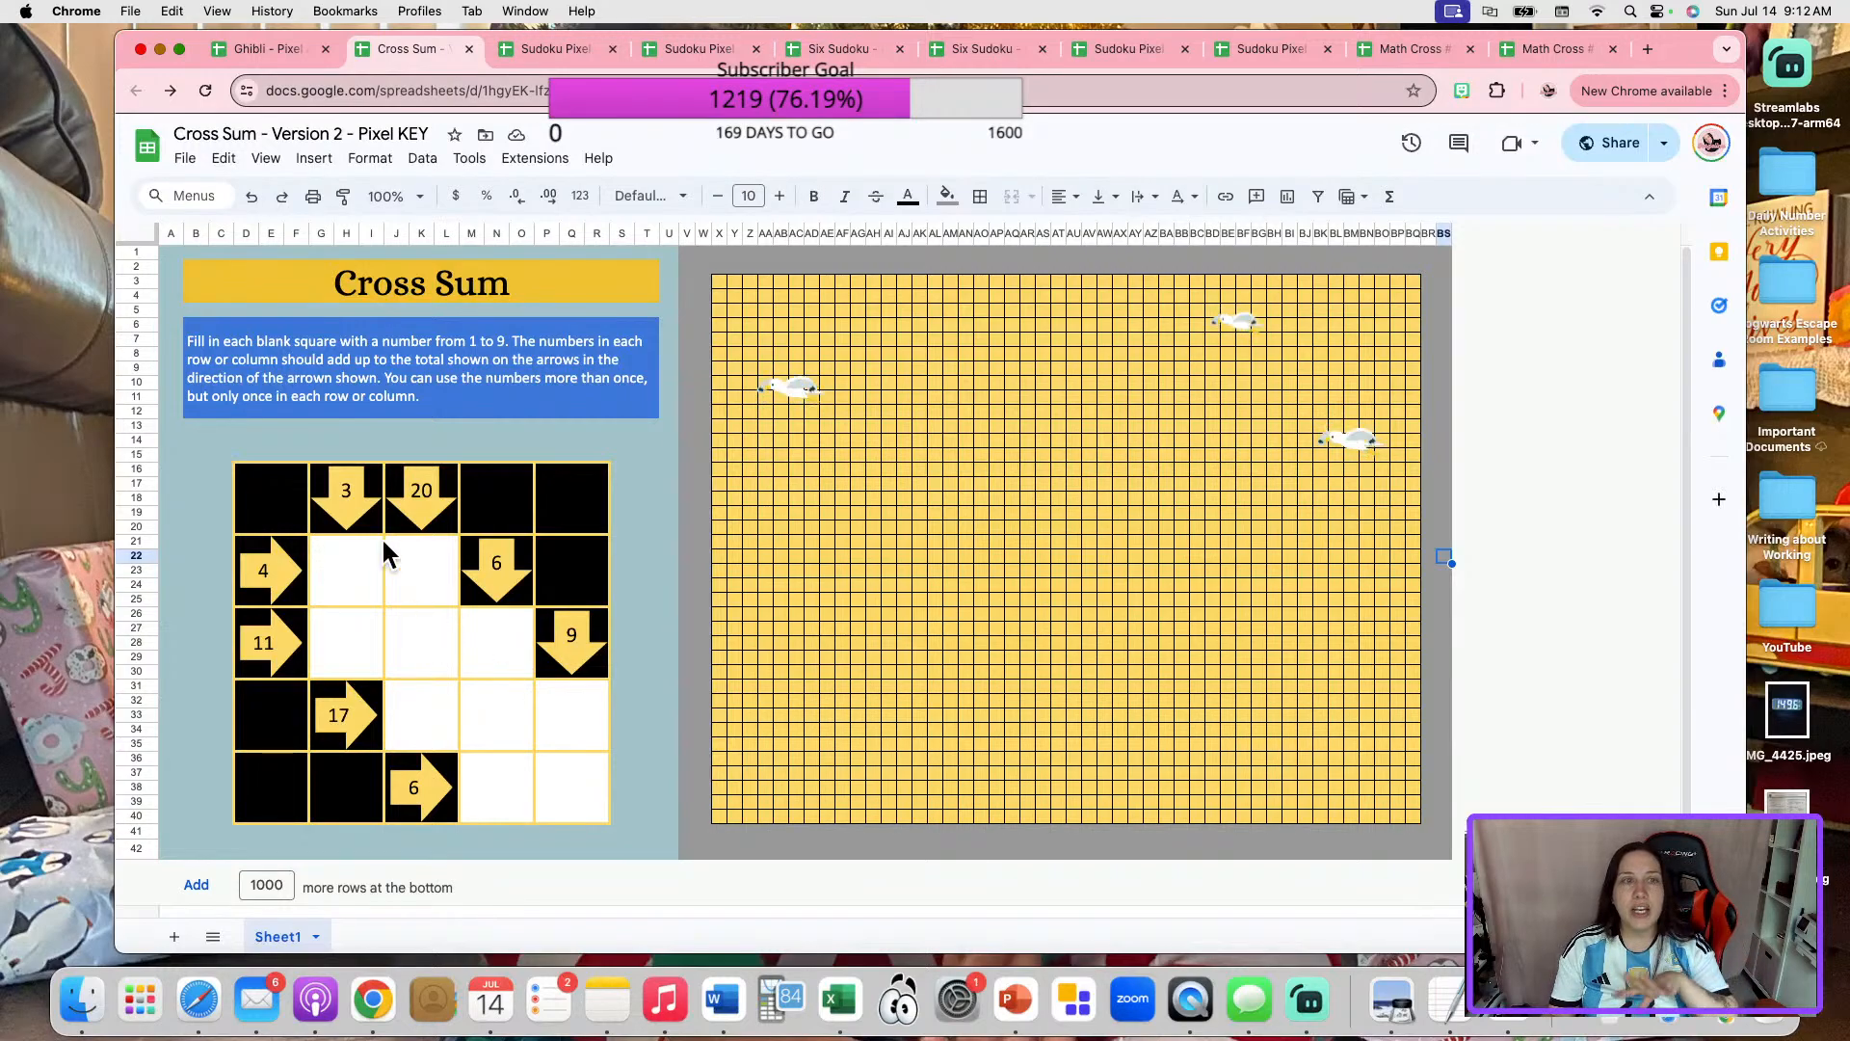
Undo all the deletions made in the Cross Sum puzzle grid.
left_click(257, 201)
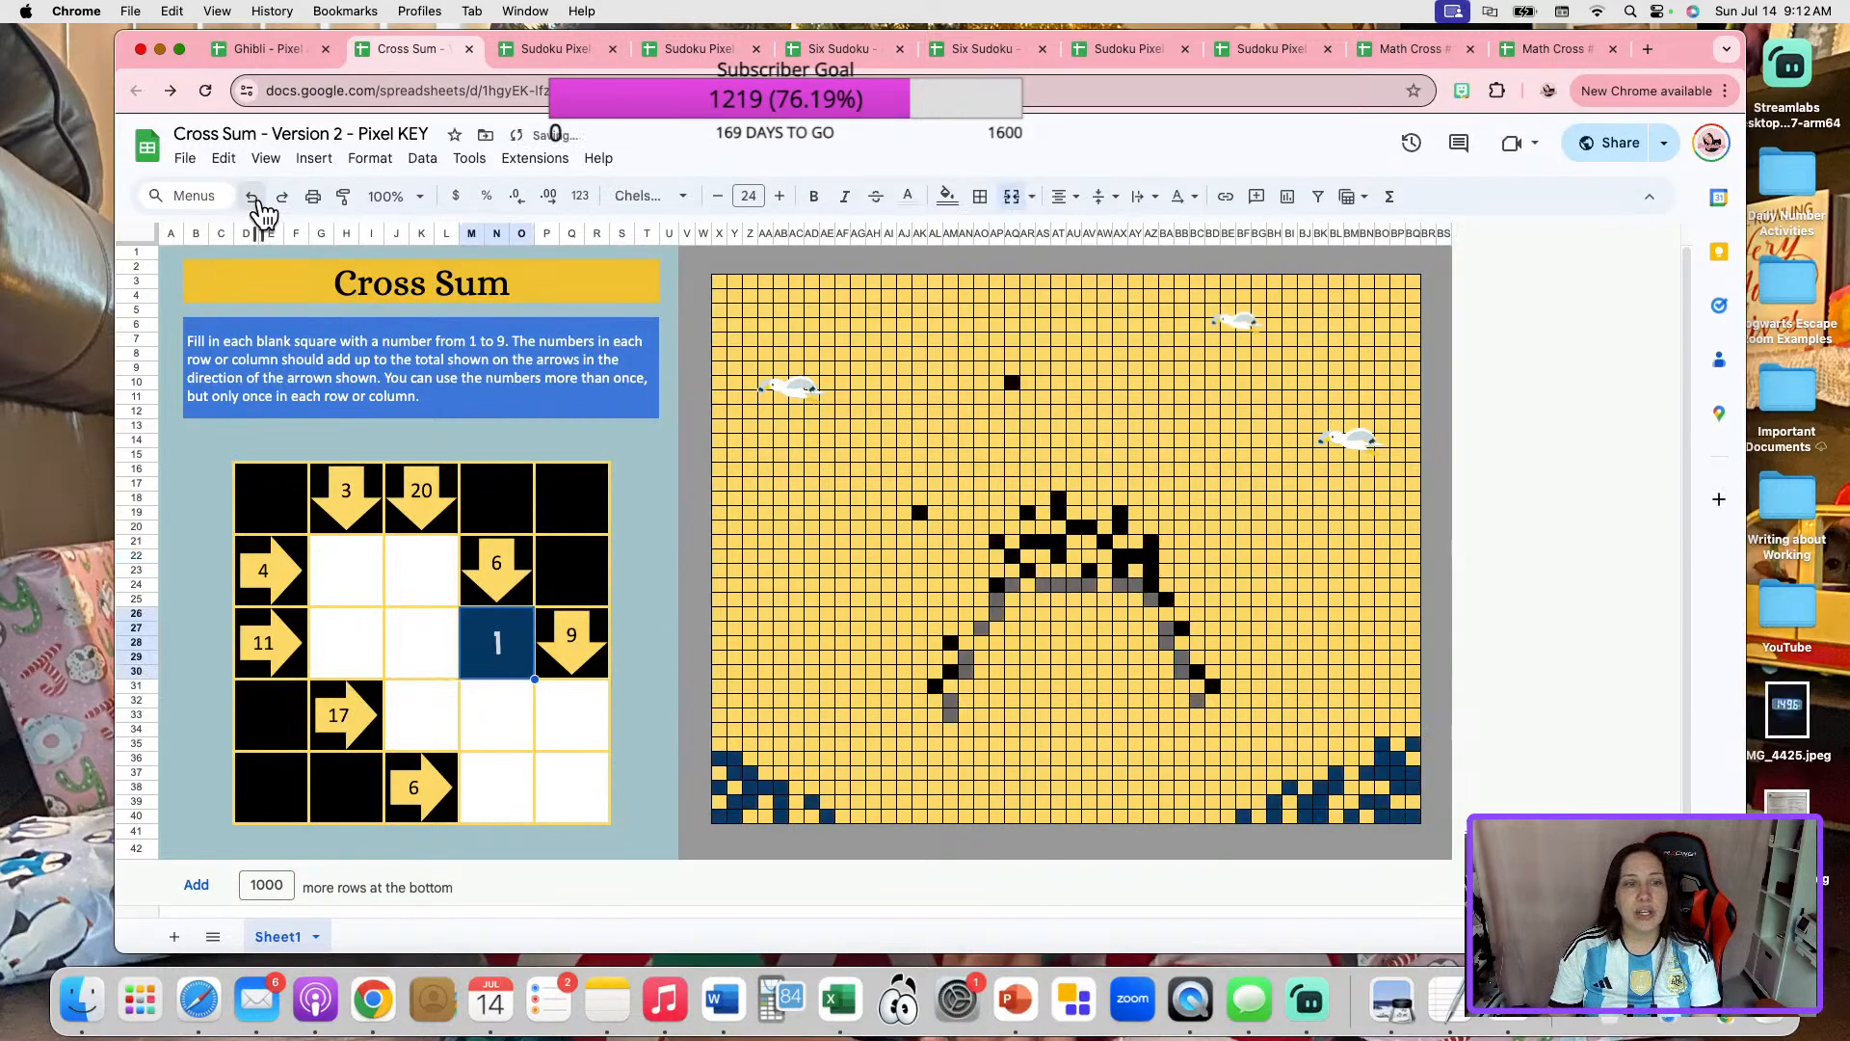
left_click(258, 202)
left_click(257, 201)
left_click(257, 201)
left_click(257, 202)
left_click(258, 201)
left_click(257, 201)
left_click(258, 201)
left_click(257, 201)
left_click(257, 202)
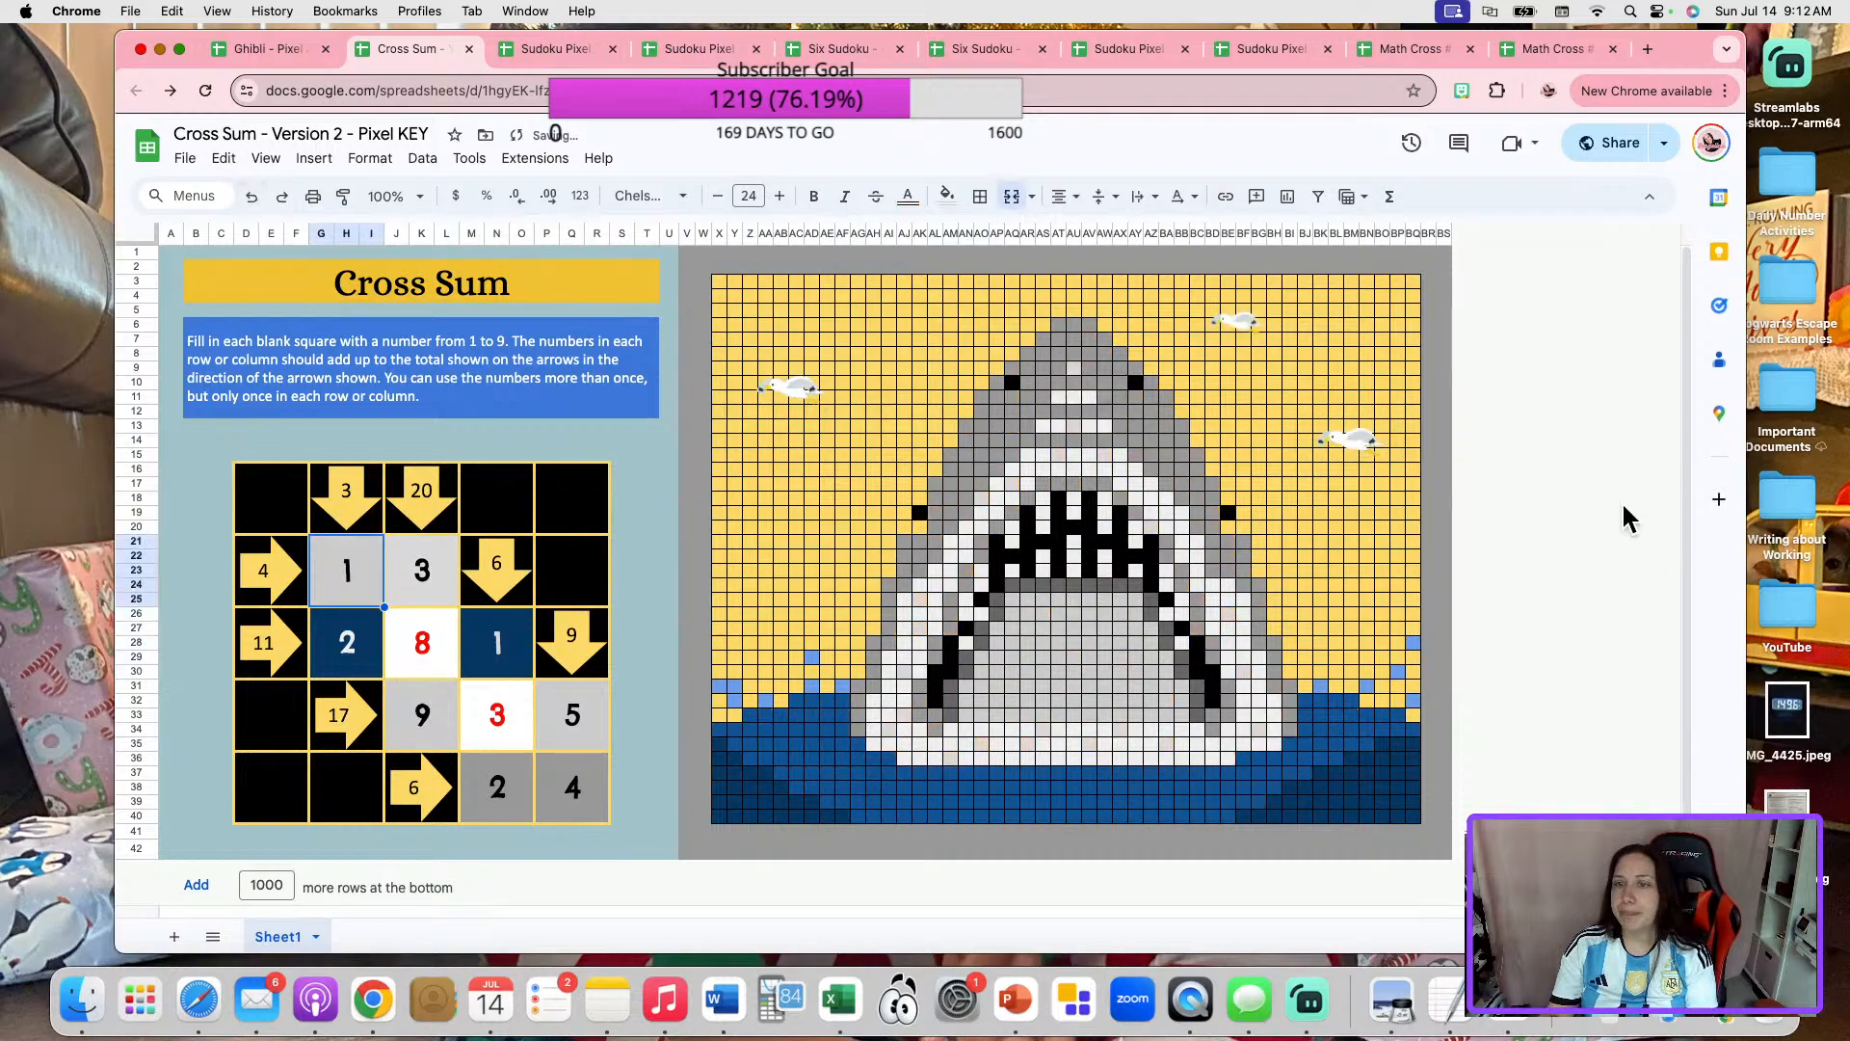
left_click(1443, 442)
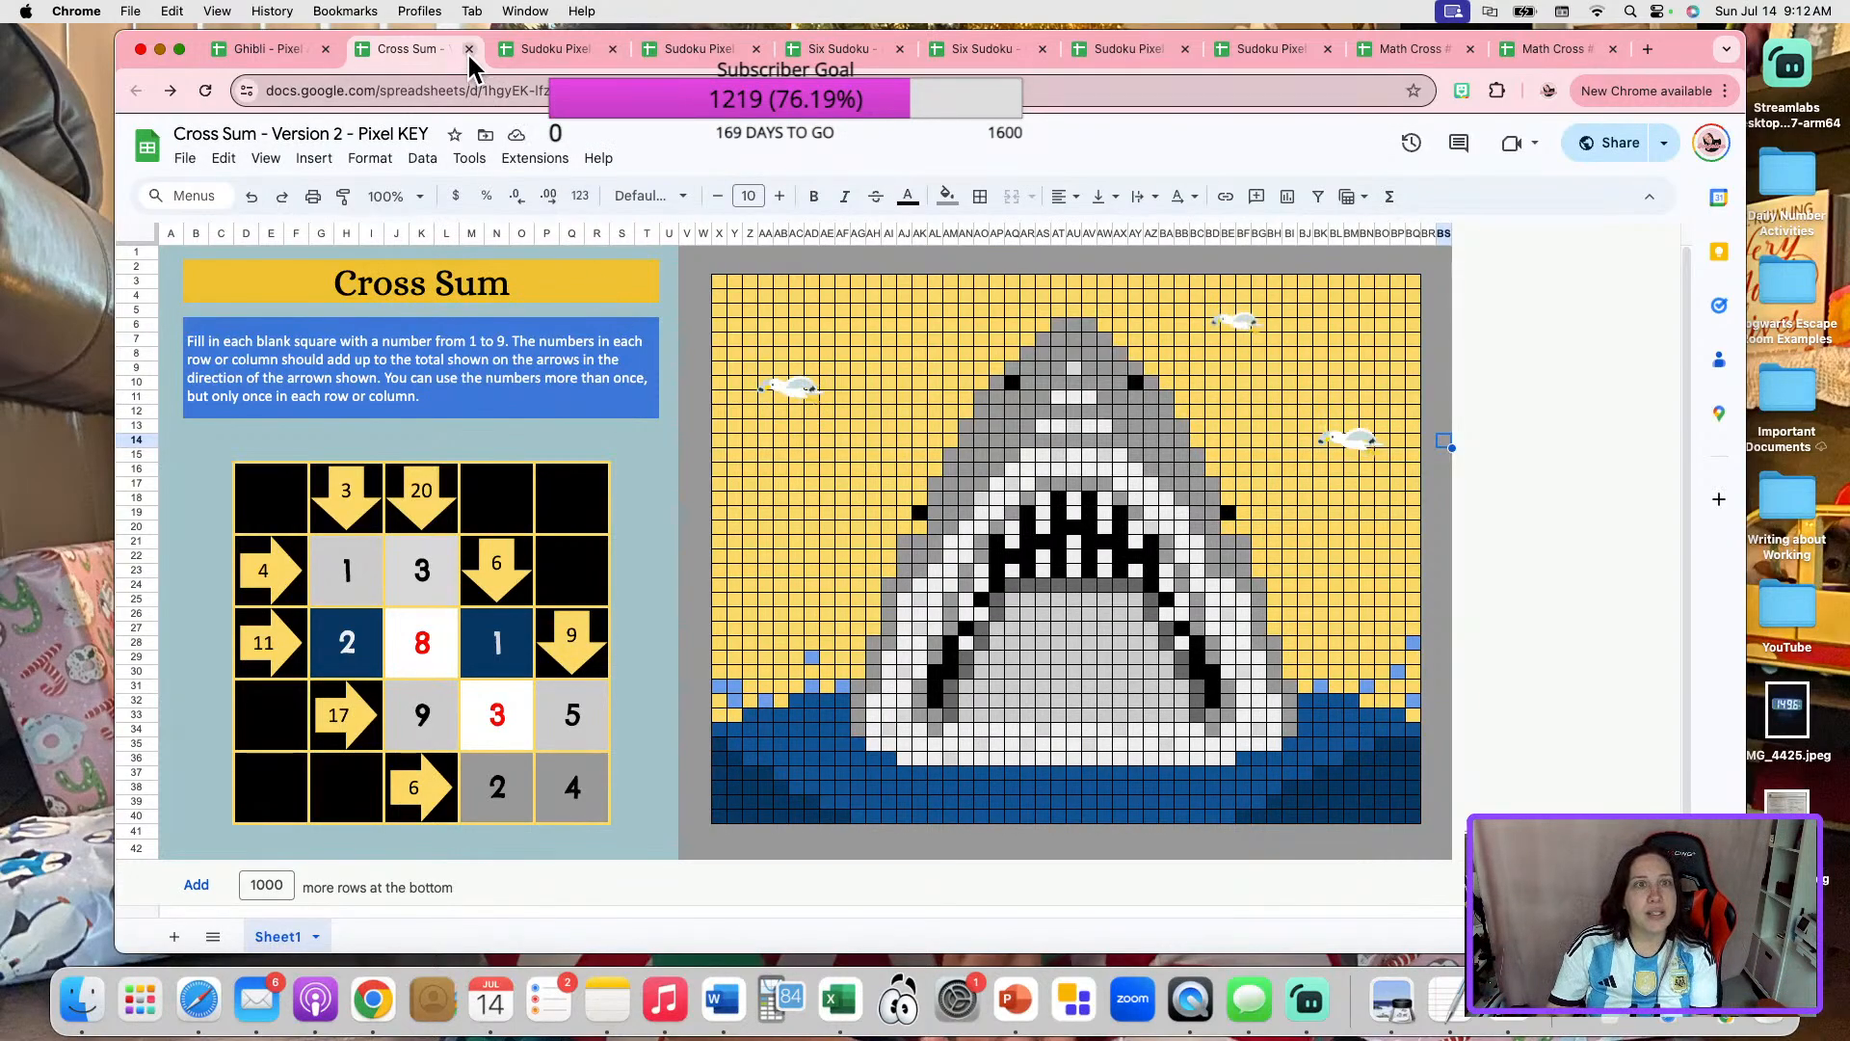
Close the Cross Sum key and compare the Sudoku Pixel Art Activity student copy with its answer key.
left_click(469, 49)
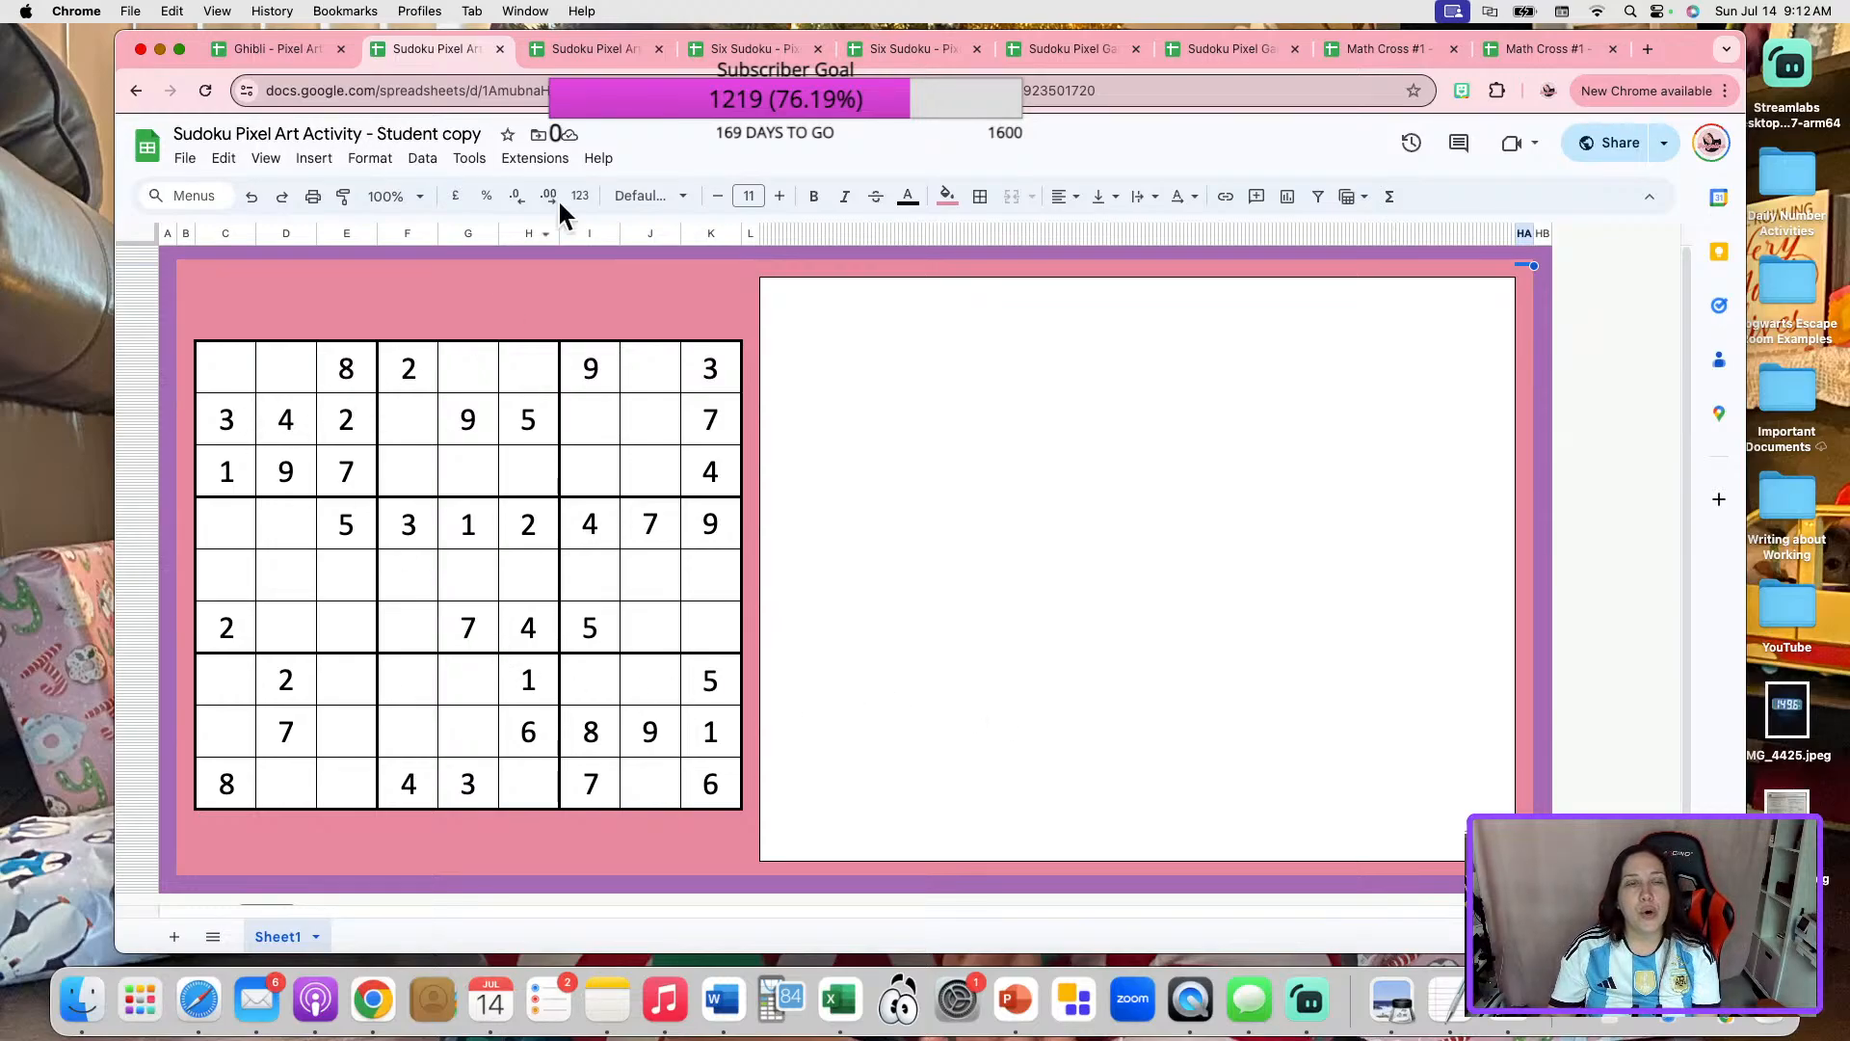
left_click(603, 50)
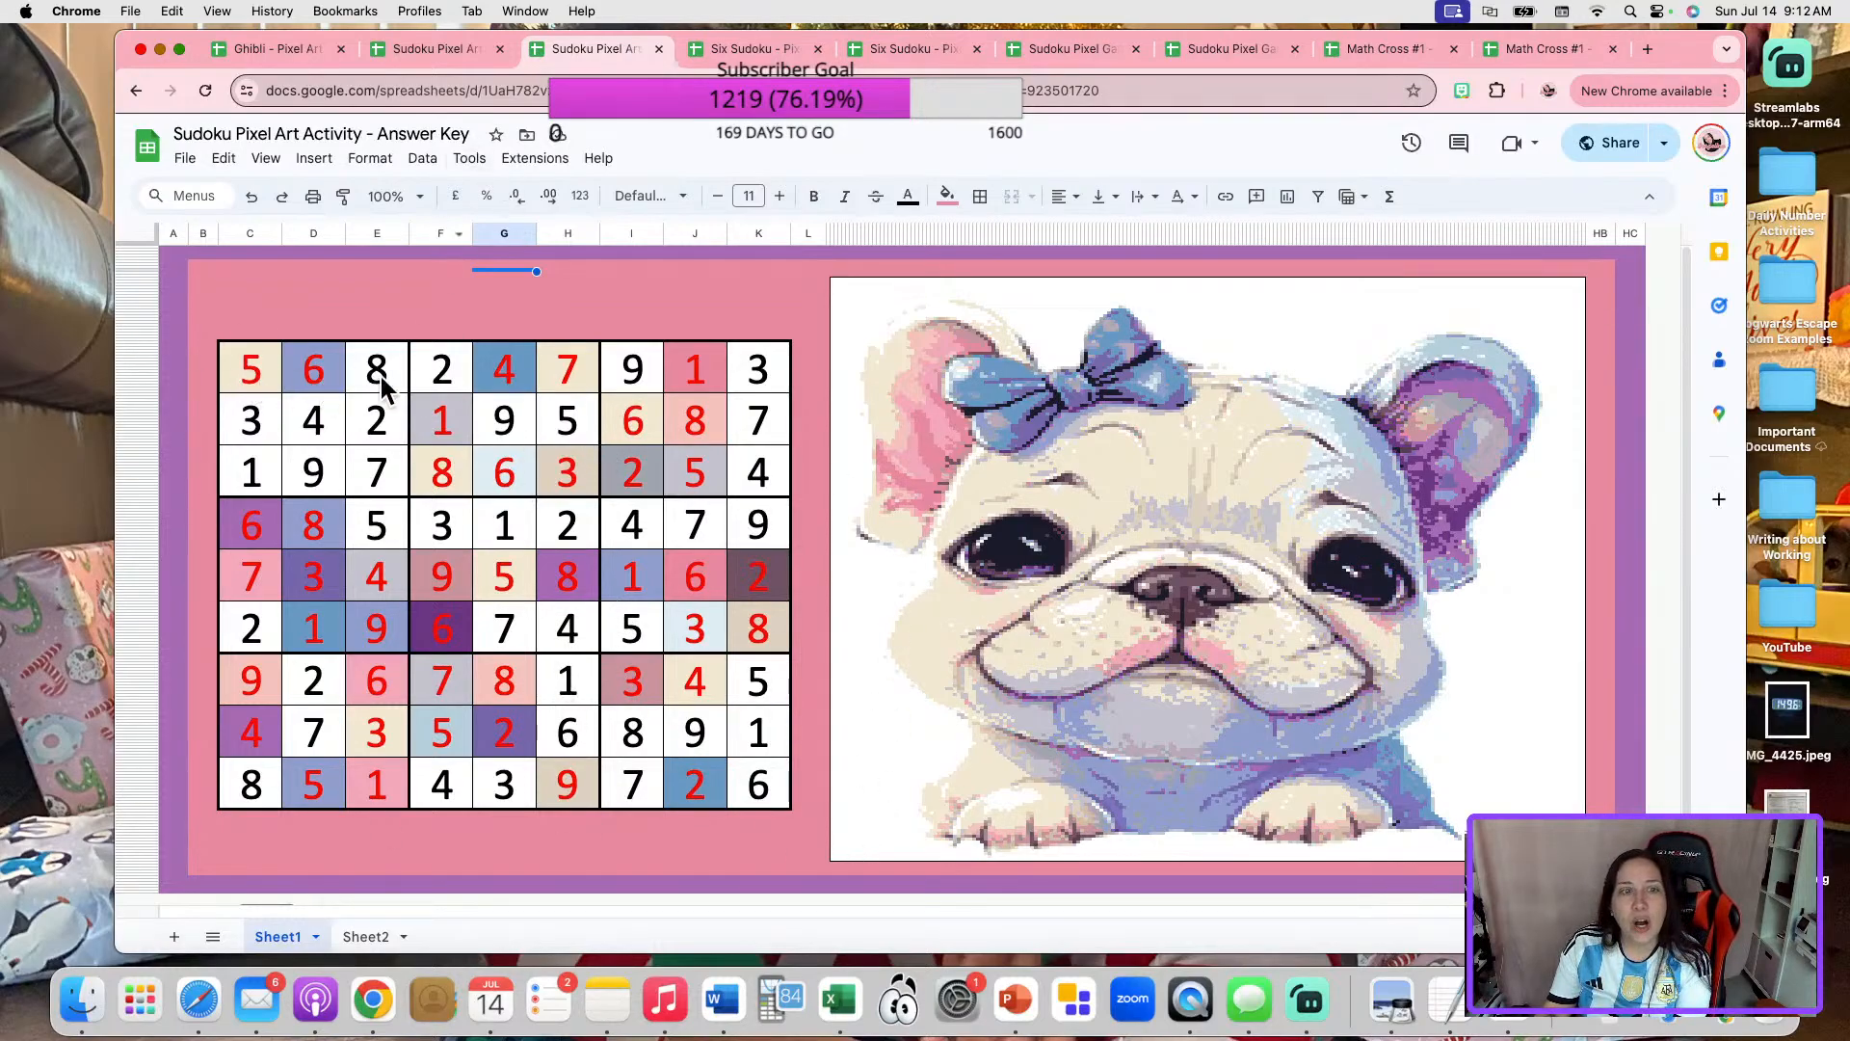
left_click(449, 50)
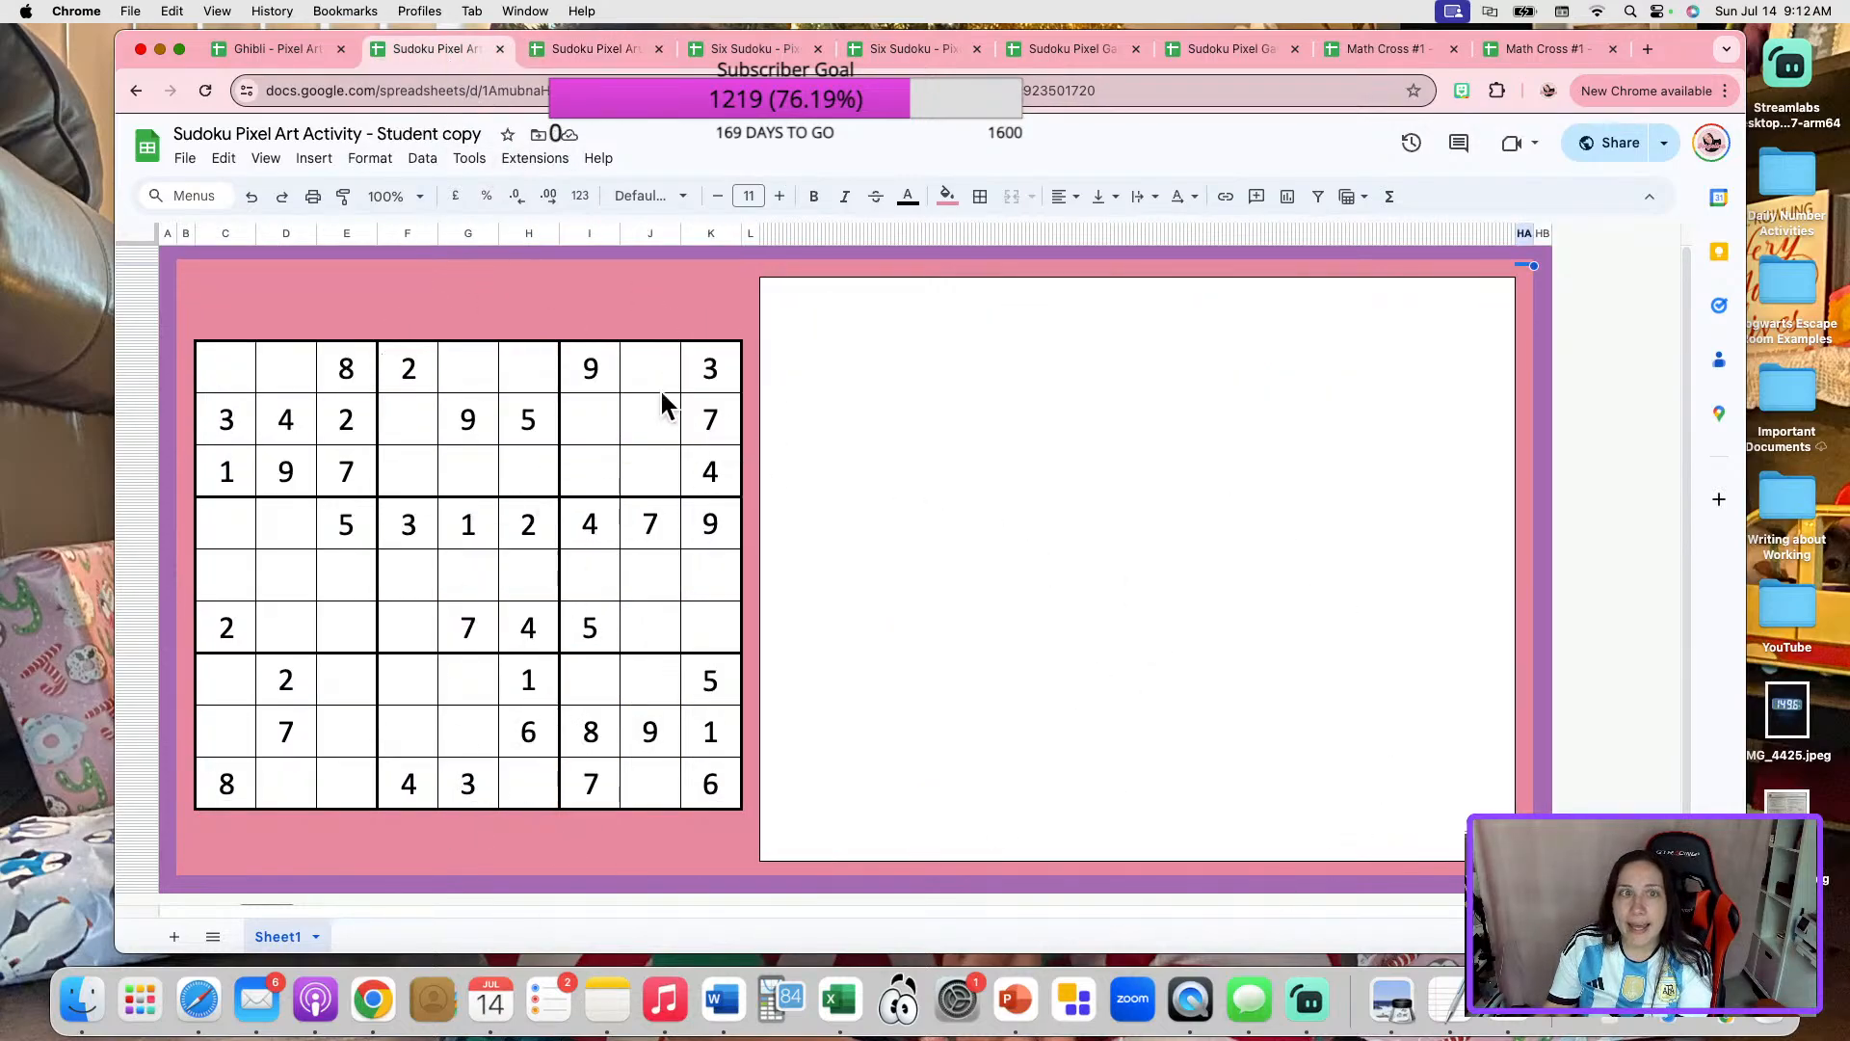
left_click(591, 53)
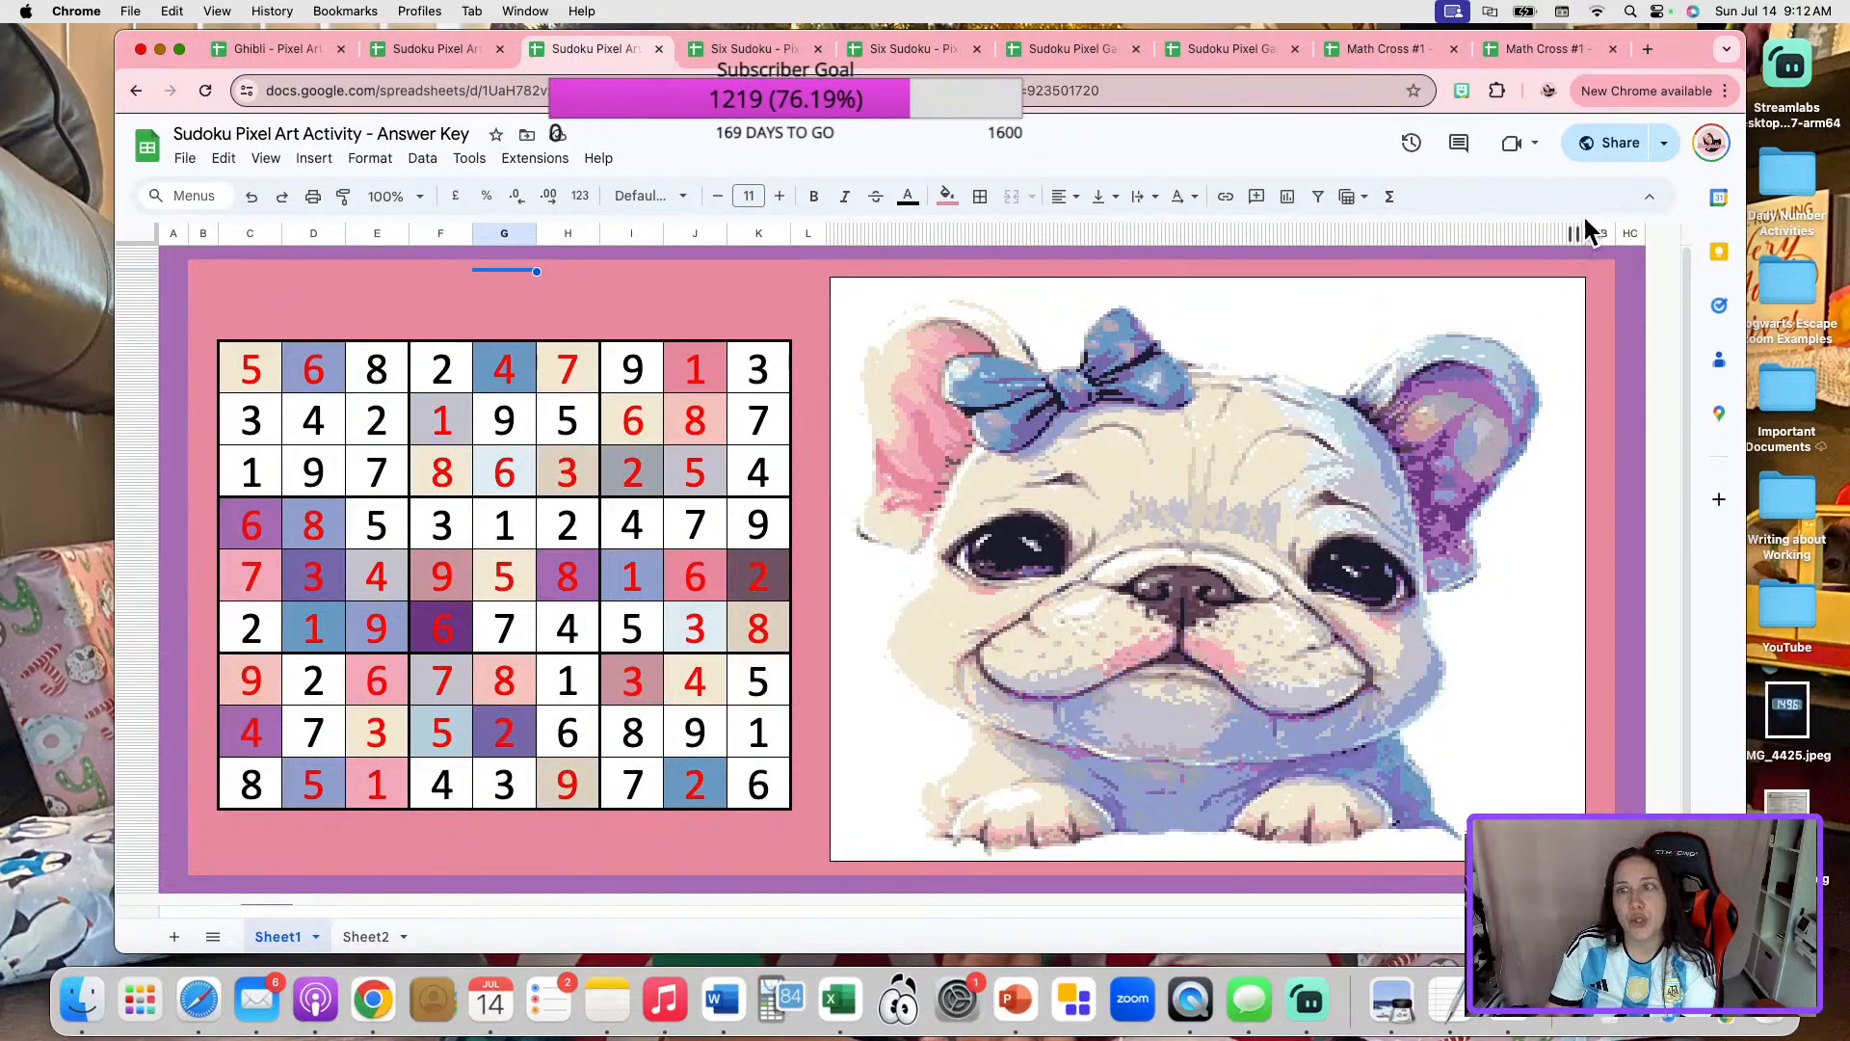
Copy the sharing link of the Sudoku Pixel Art Activity answer key and close the sharing dialog.
left_click(1619, 145)
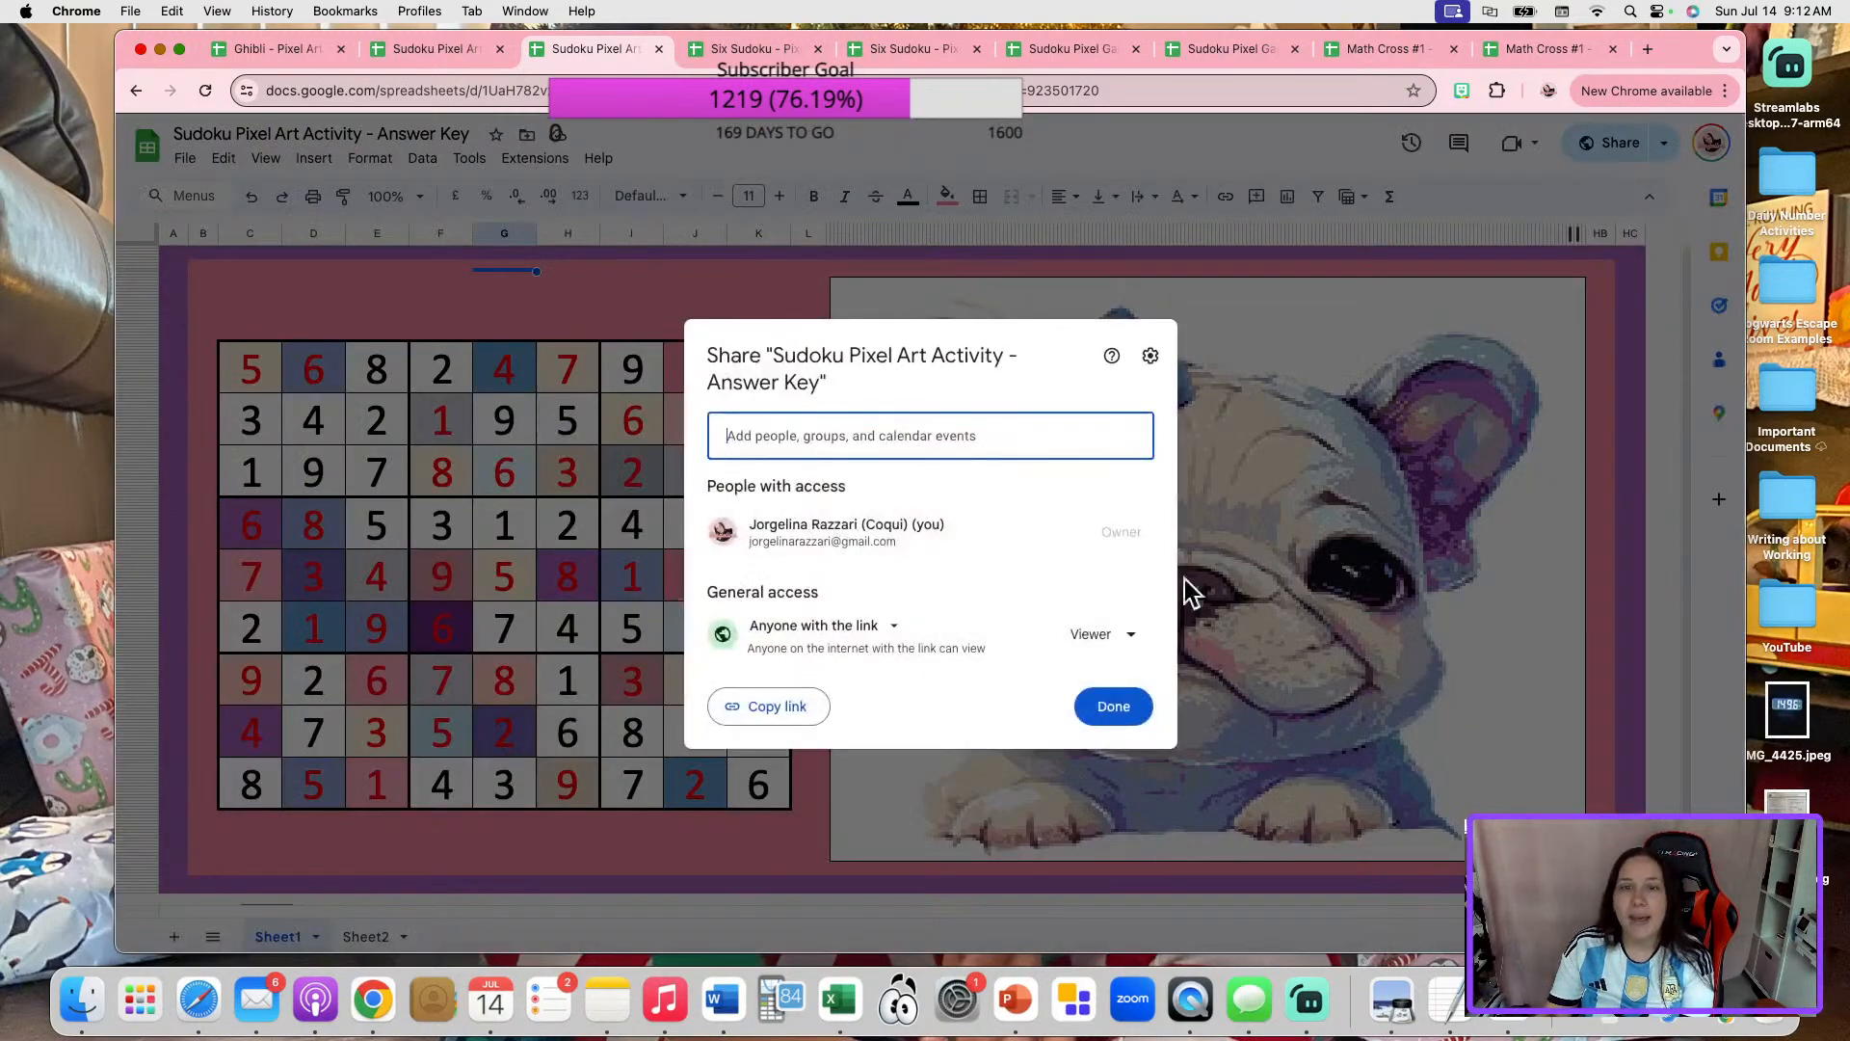
left_click(821, 707)
left_click(1113, 709)
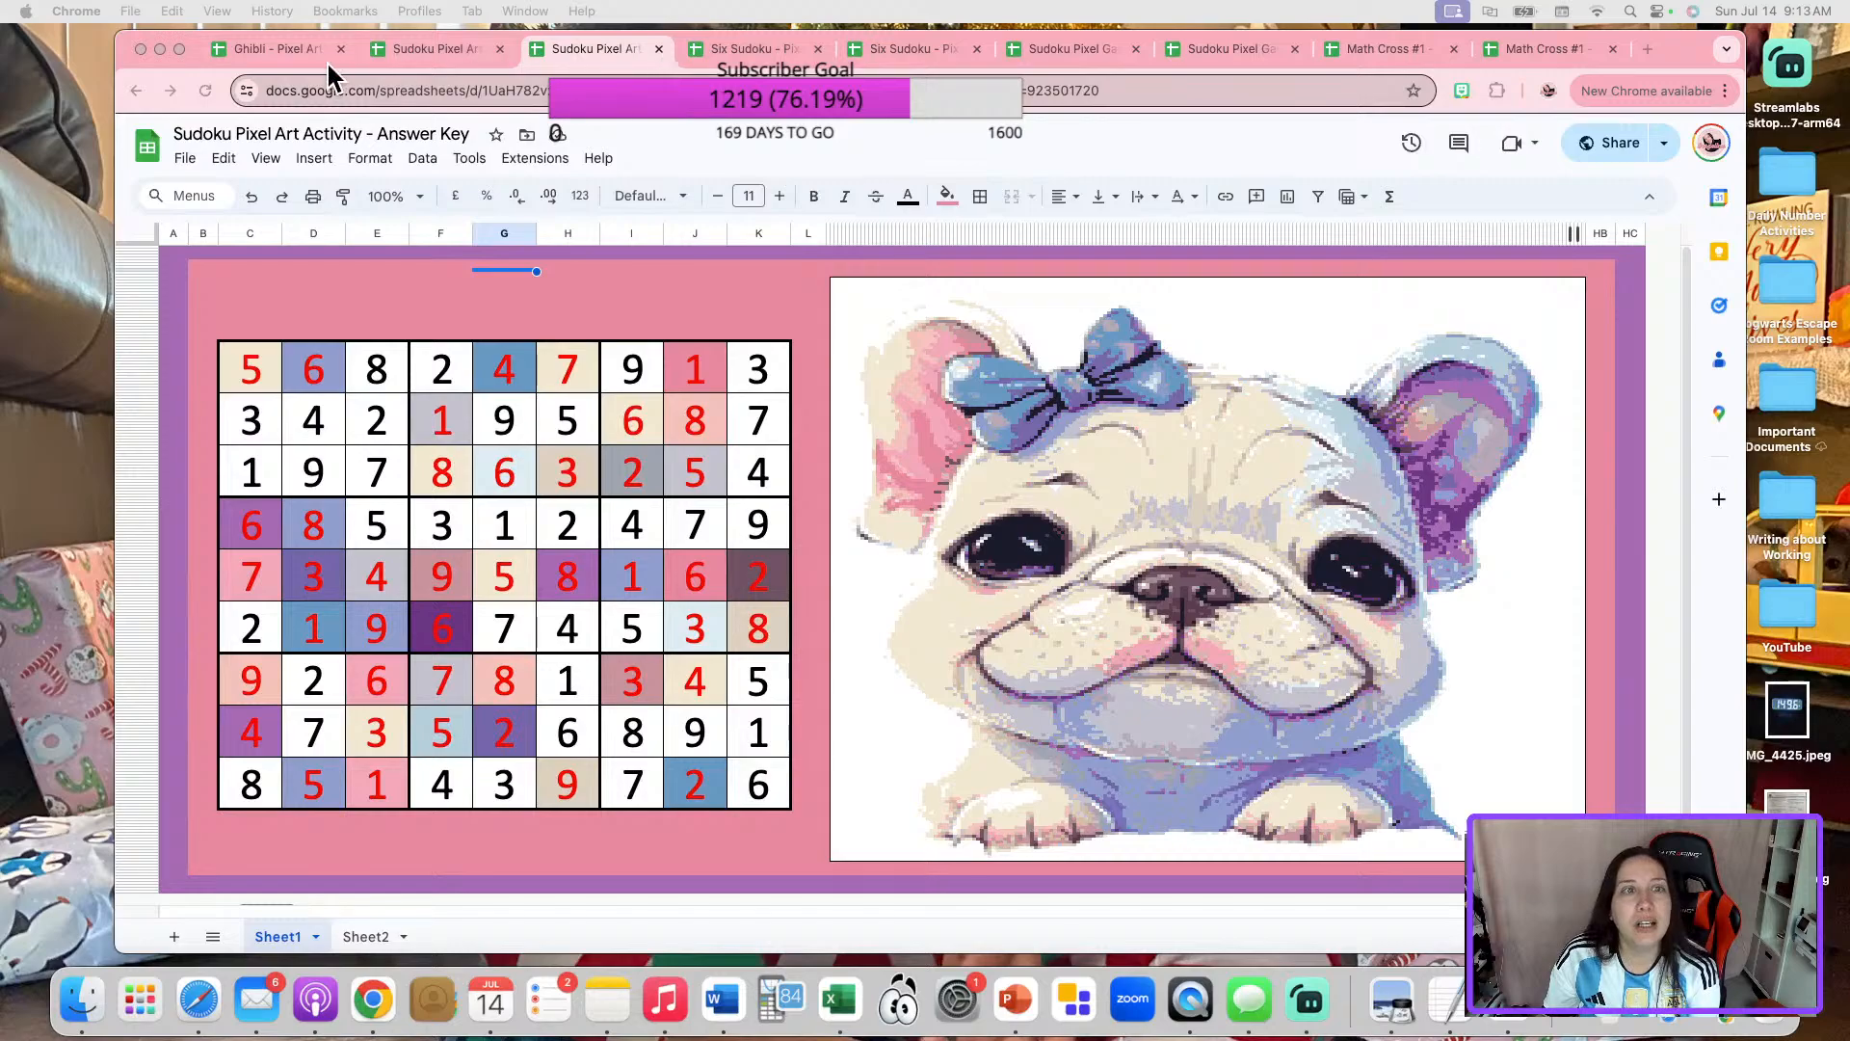
Close both the answer key and the student copy of the Sudoku Pixel Art Activity.
left_click(658, 48)
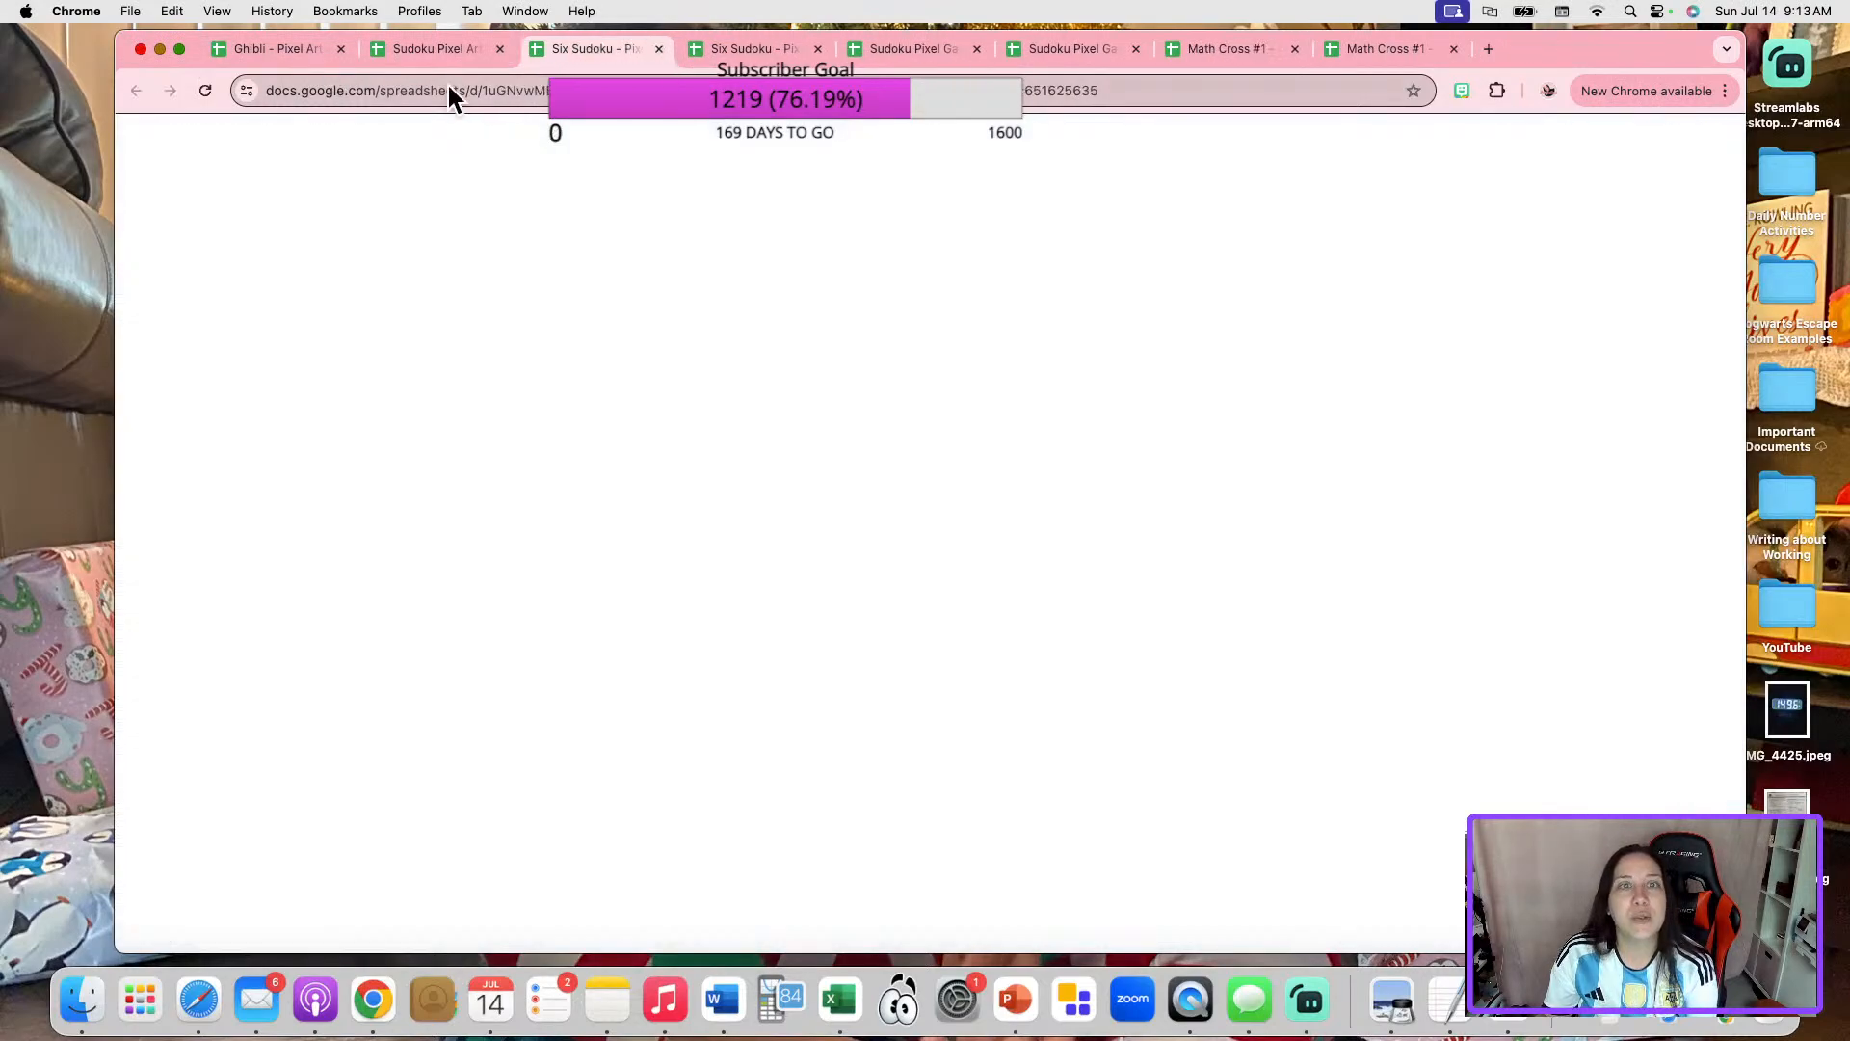
left_click(433, 48)
left_click(498, 48)
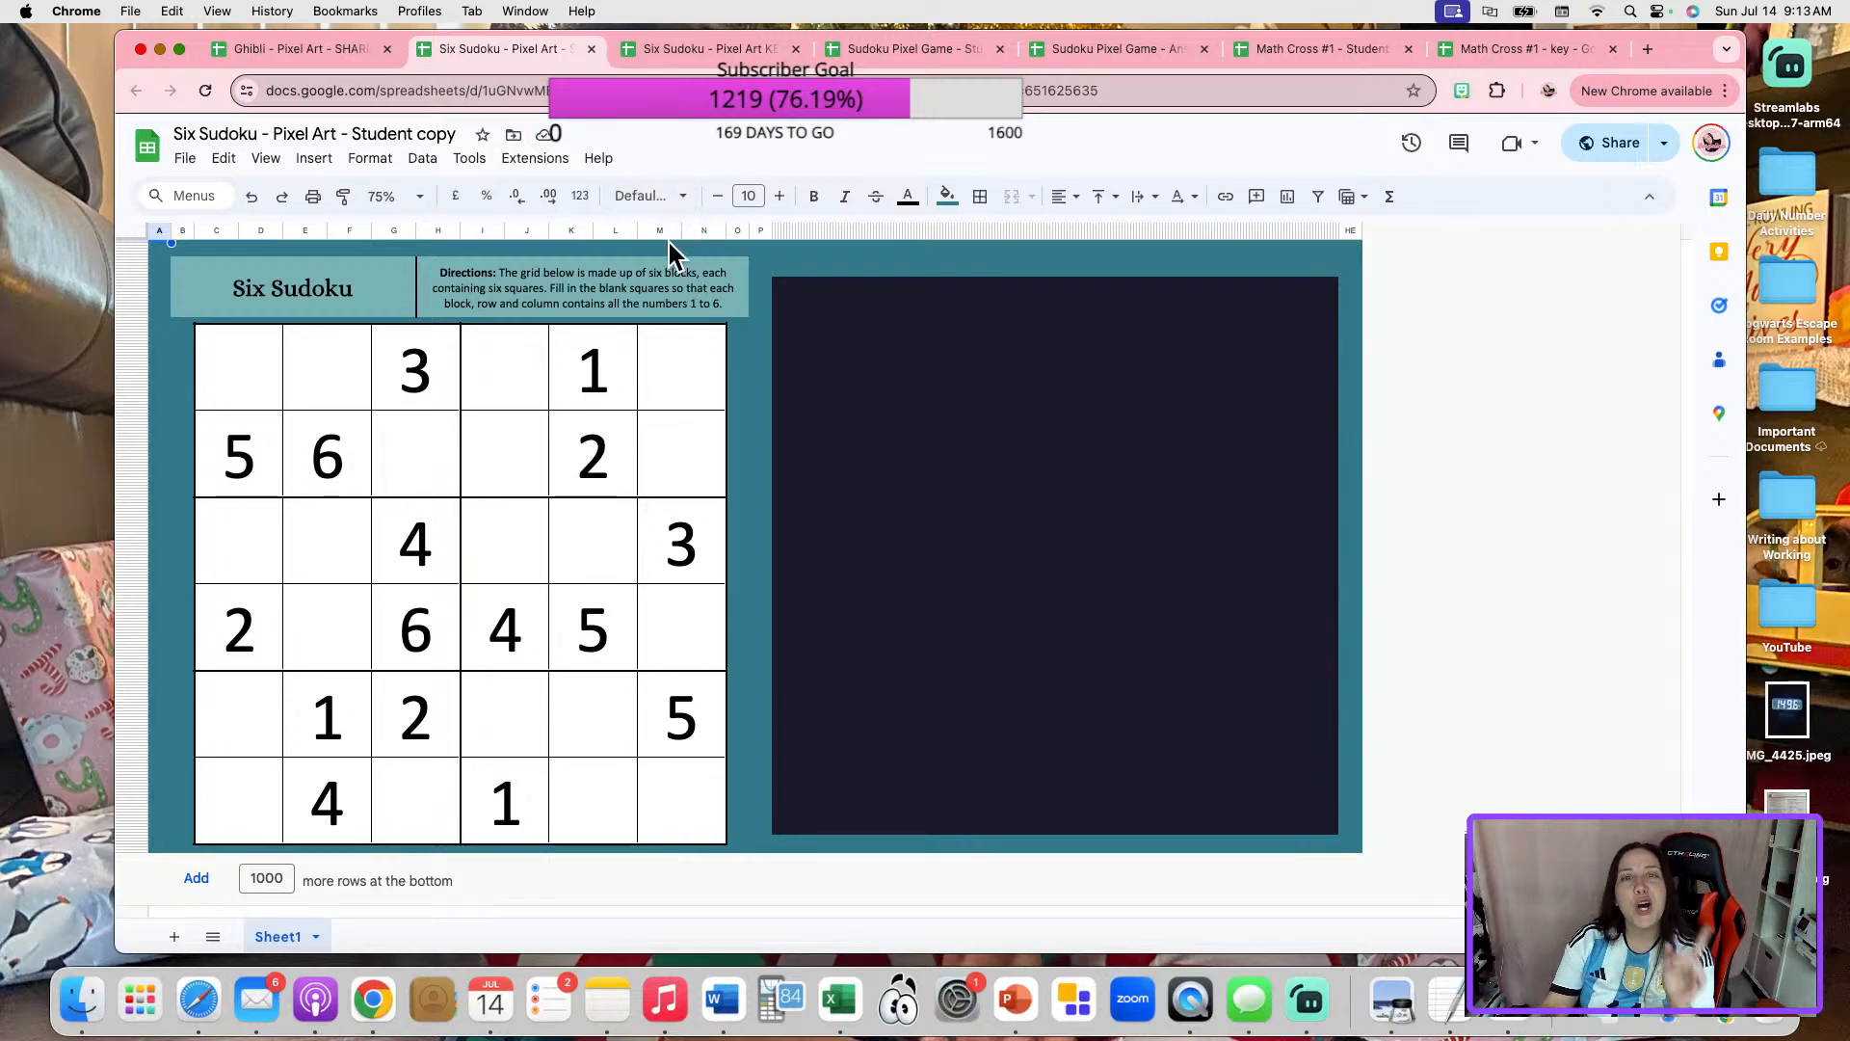
Switch to the Six Sudoku - Pixel Art KEY spreadsheet and copy its sharing link.
left_click(711, 49)
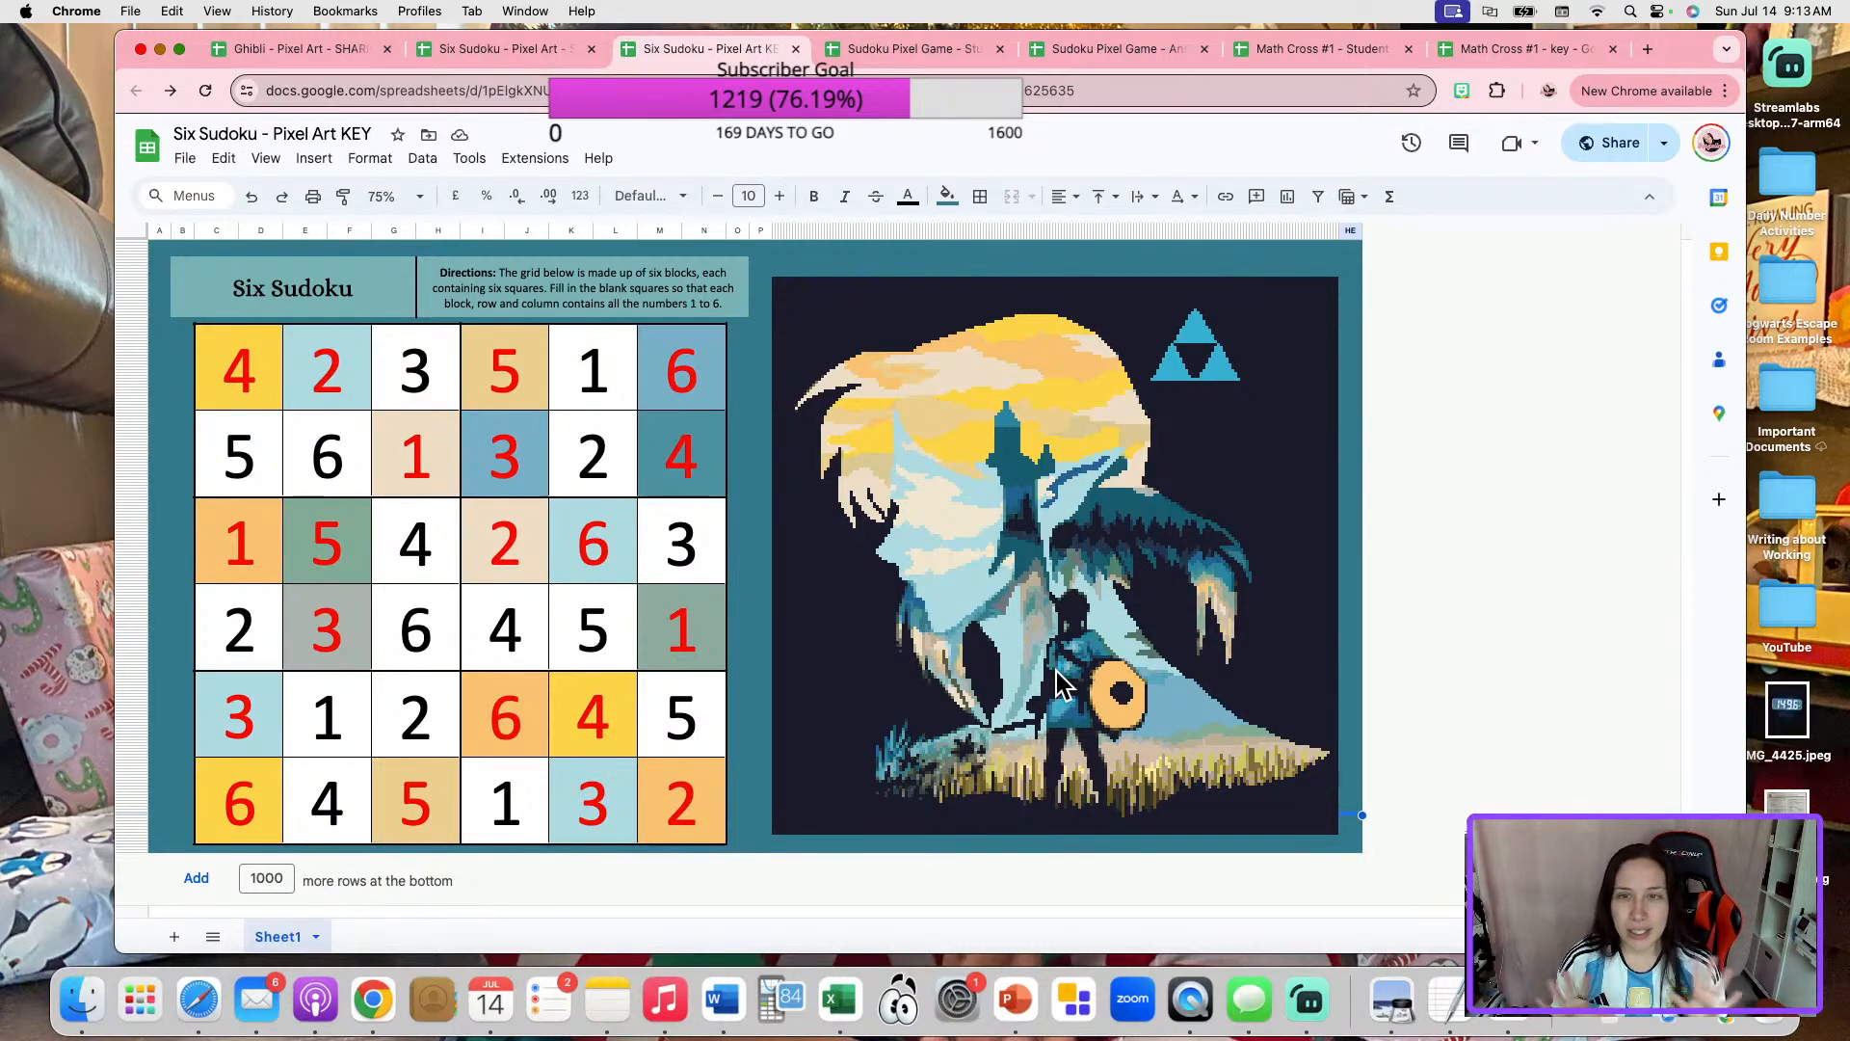
left_click(1605, 145)
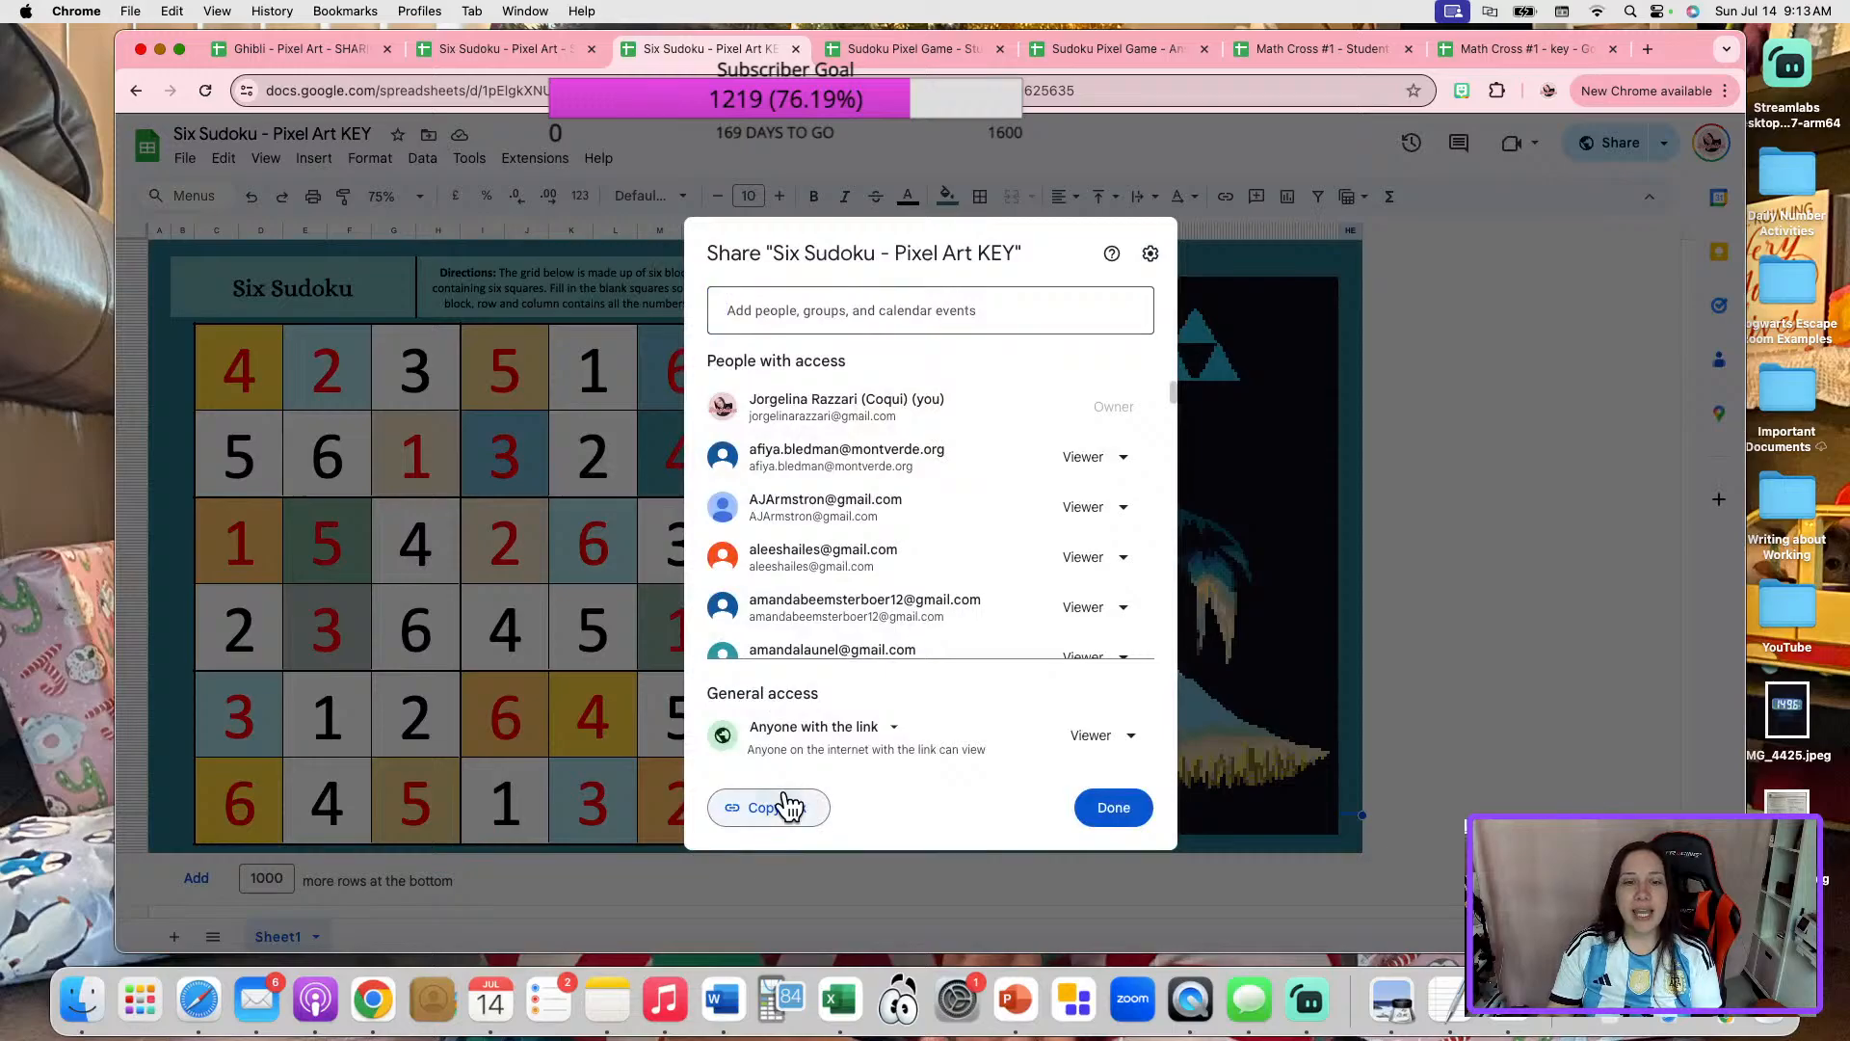
left_click(783, 807)
left_click(1087, 817)
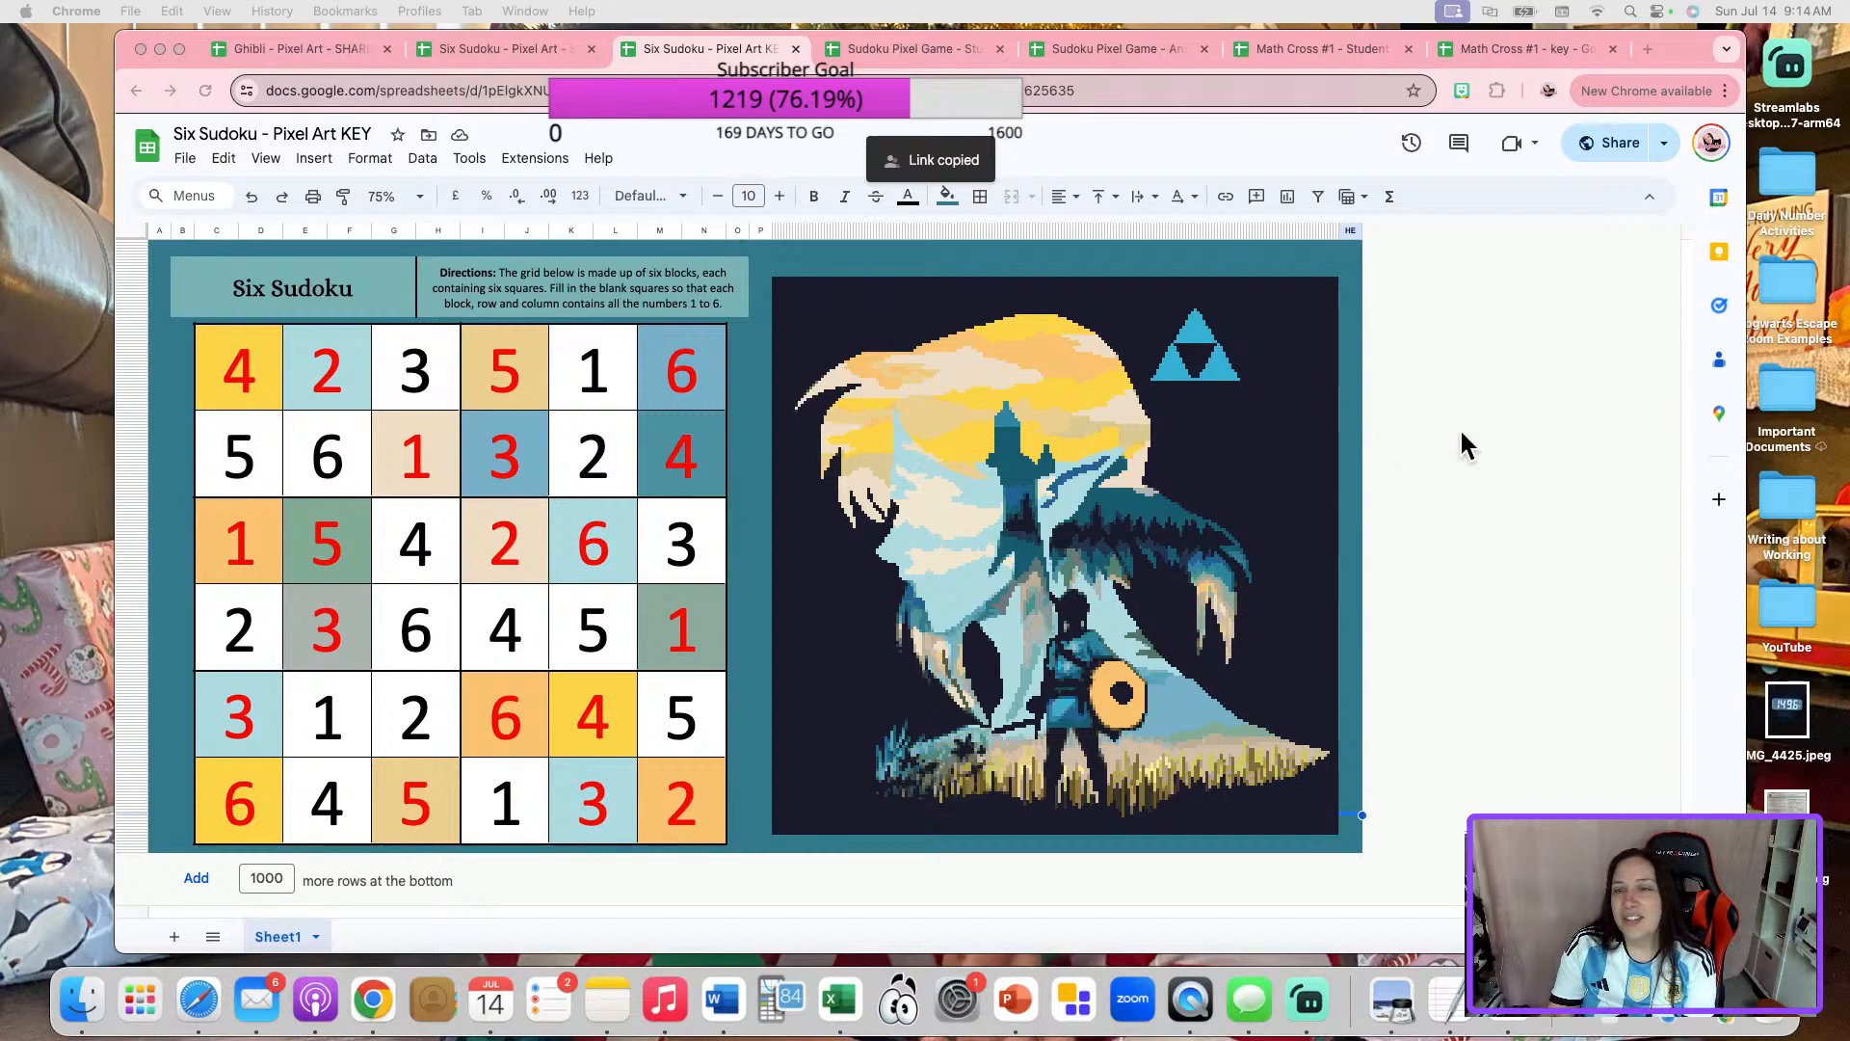
Close the Six Sudoku student copy and its key.
left_click(518, 46)
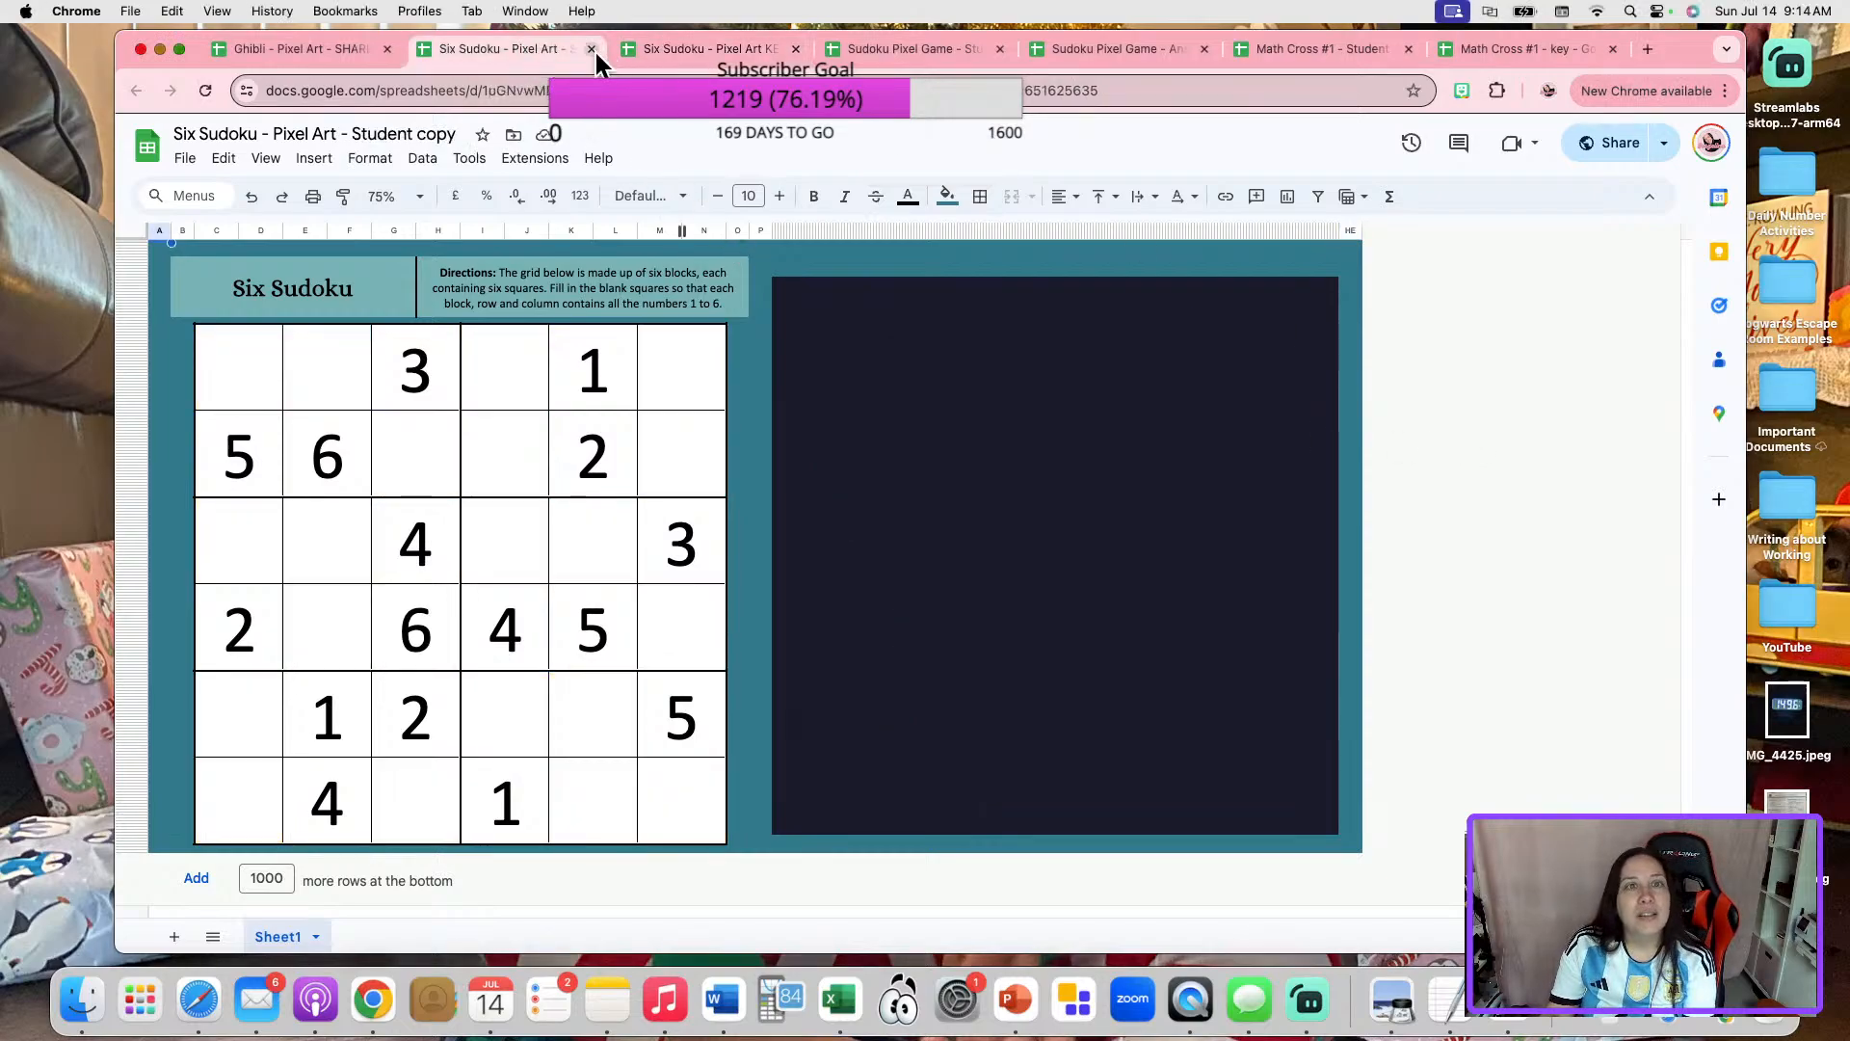
left_click(594, 46)
left_click(593, 46)
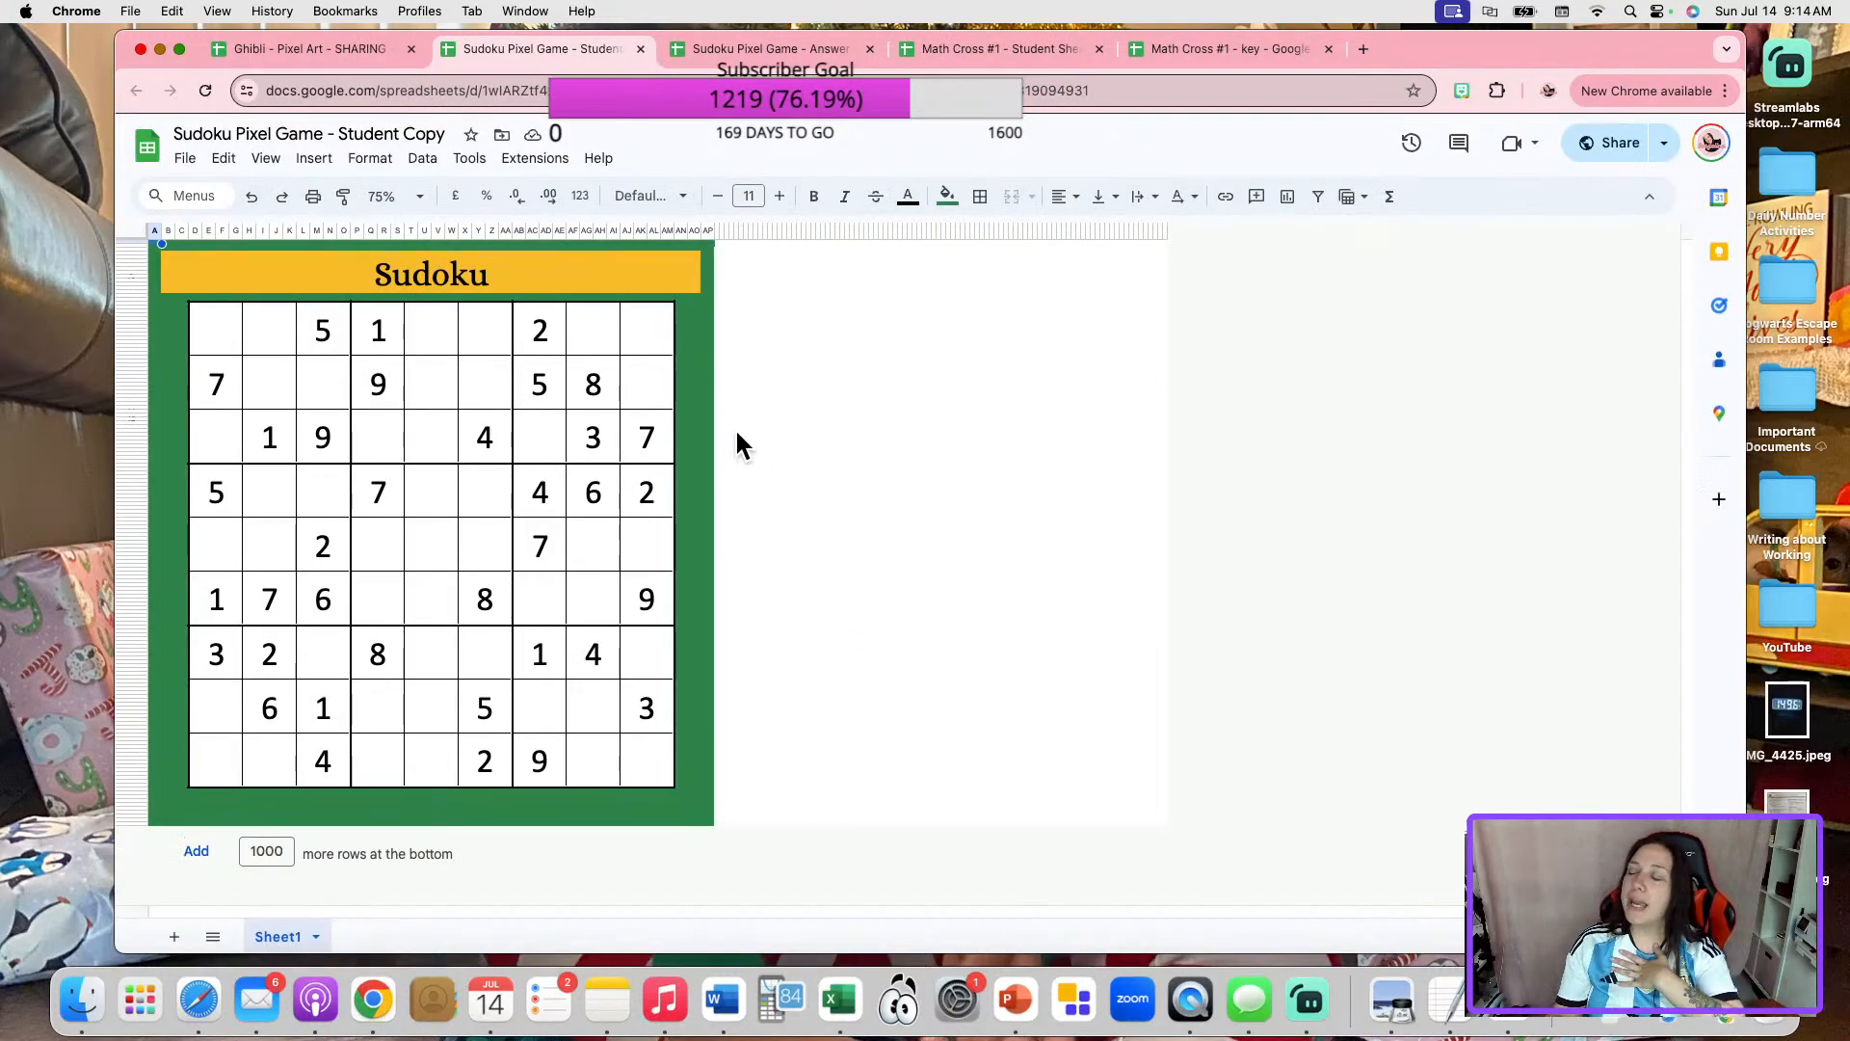
Switch to the Sudoku Pixel Game answer key and copy its sharing link.
left_click(798, 54)
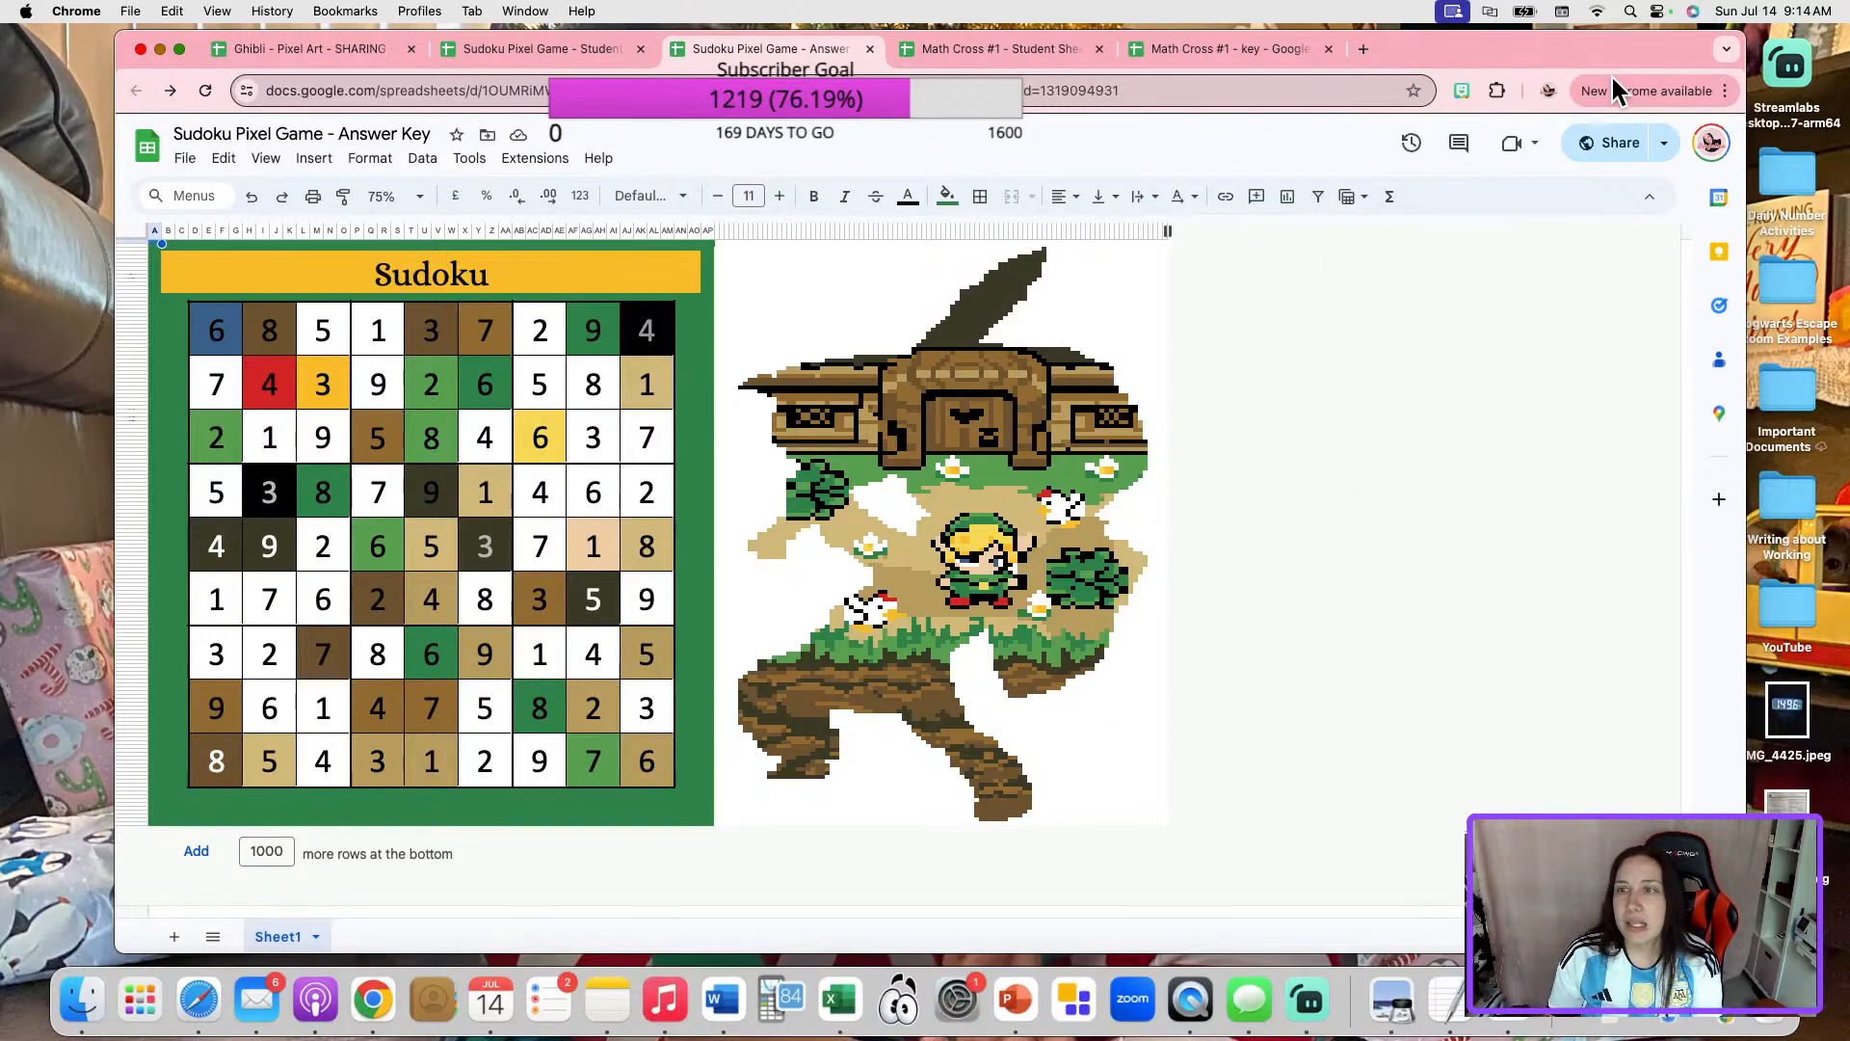
left_click(1611, 154)
left_click(780, 820)
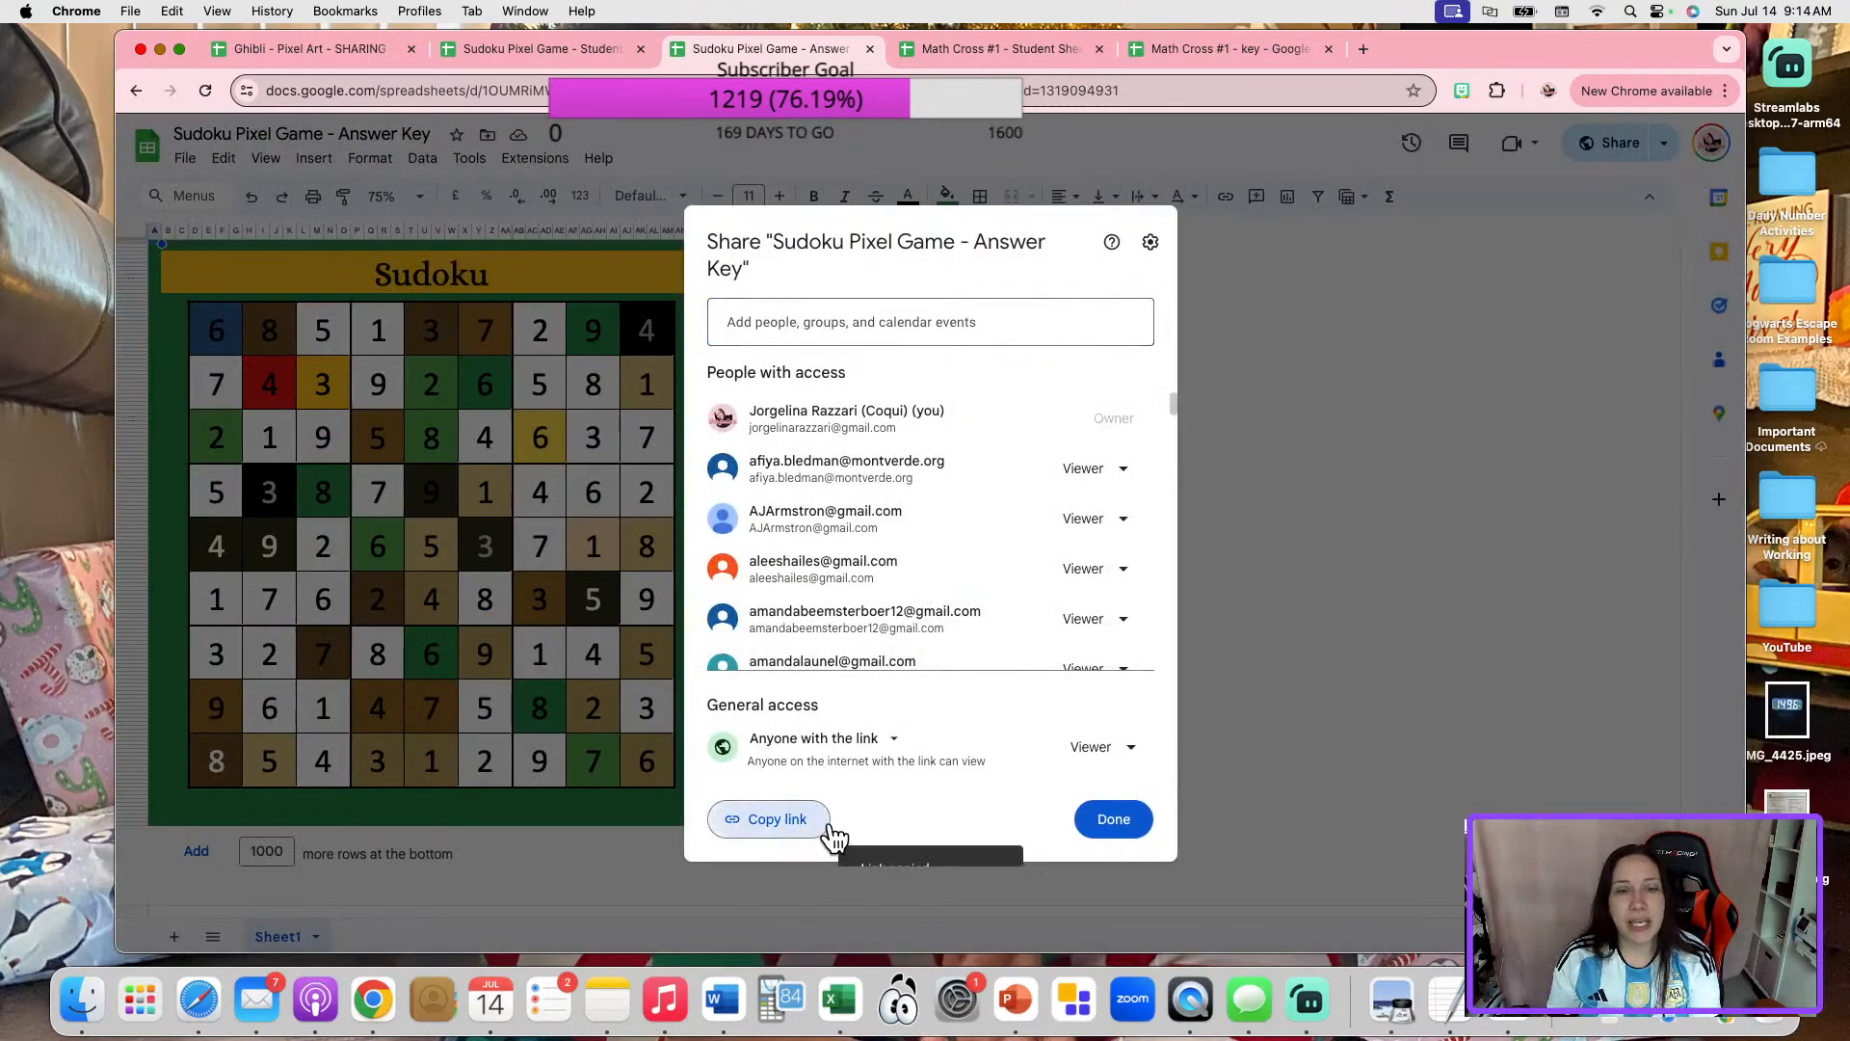
left_click(1113, 820)
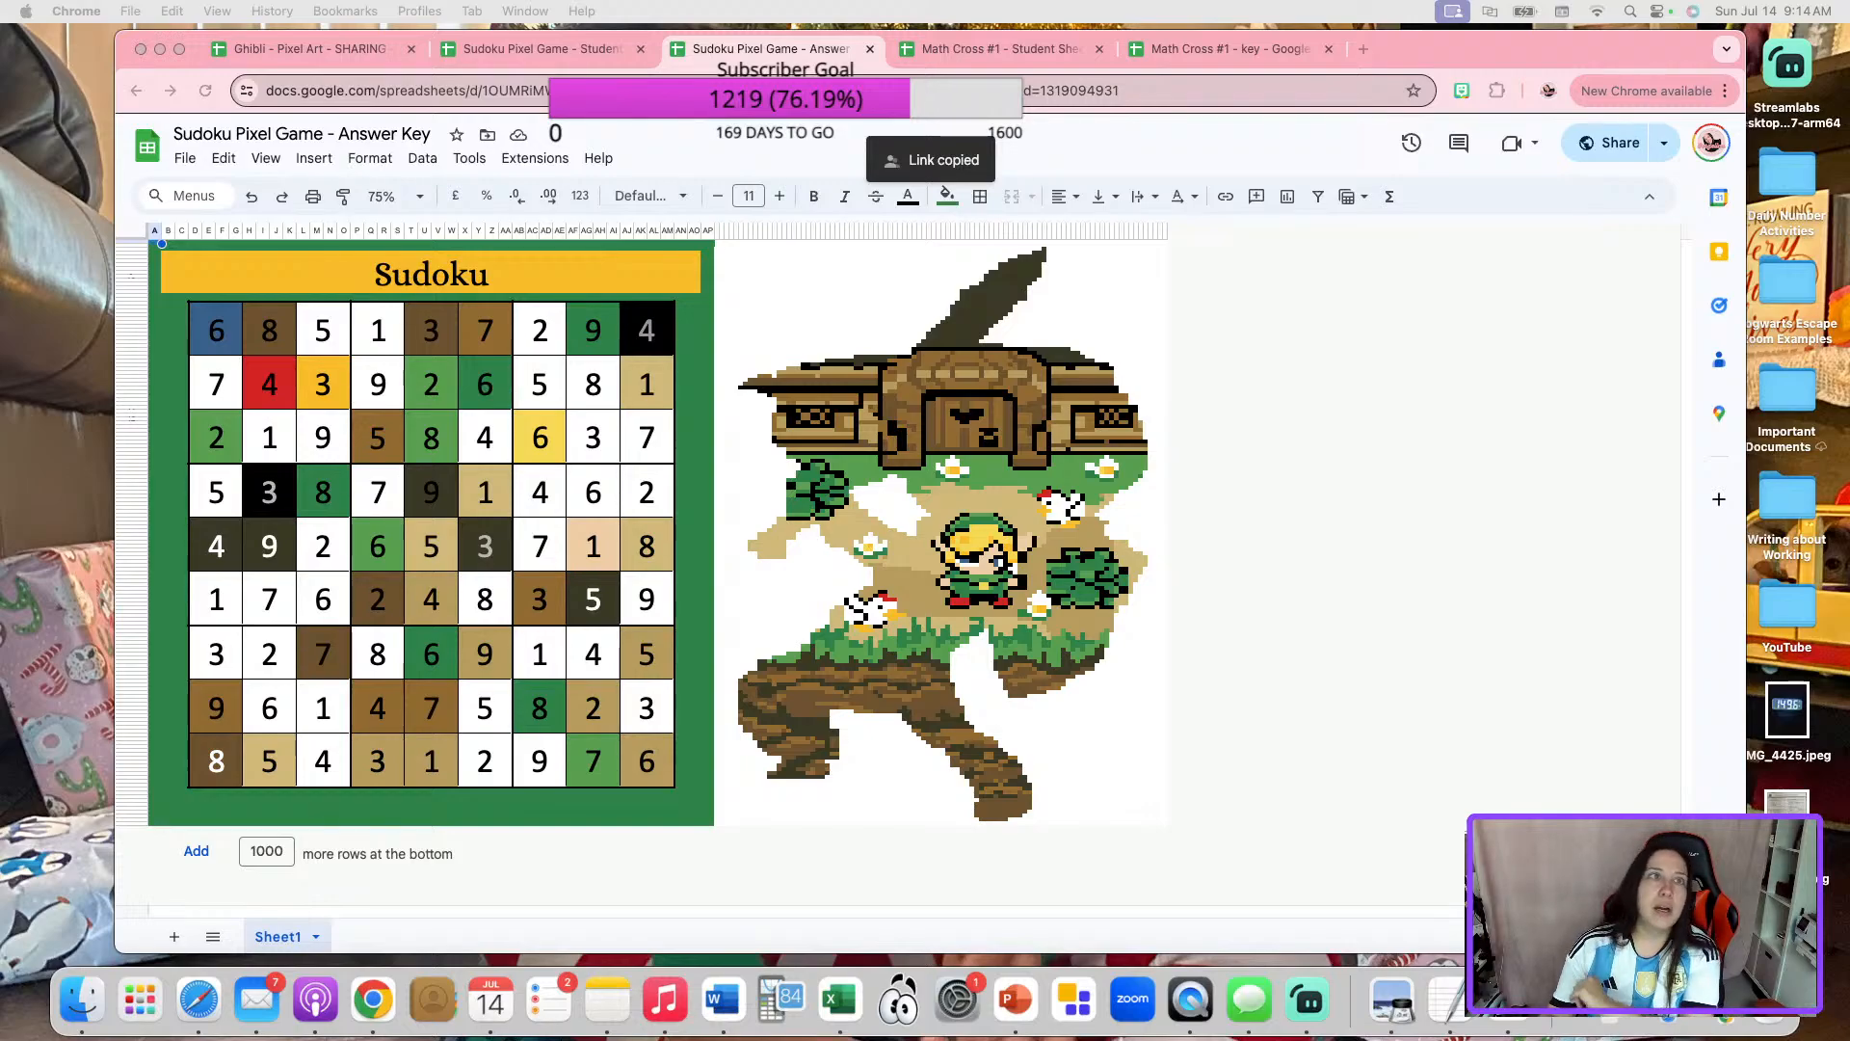
Close the Sudoku Pixel Game student copy and its answer key.
left_click(526, 54)
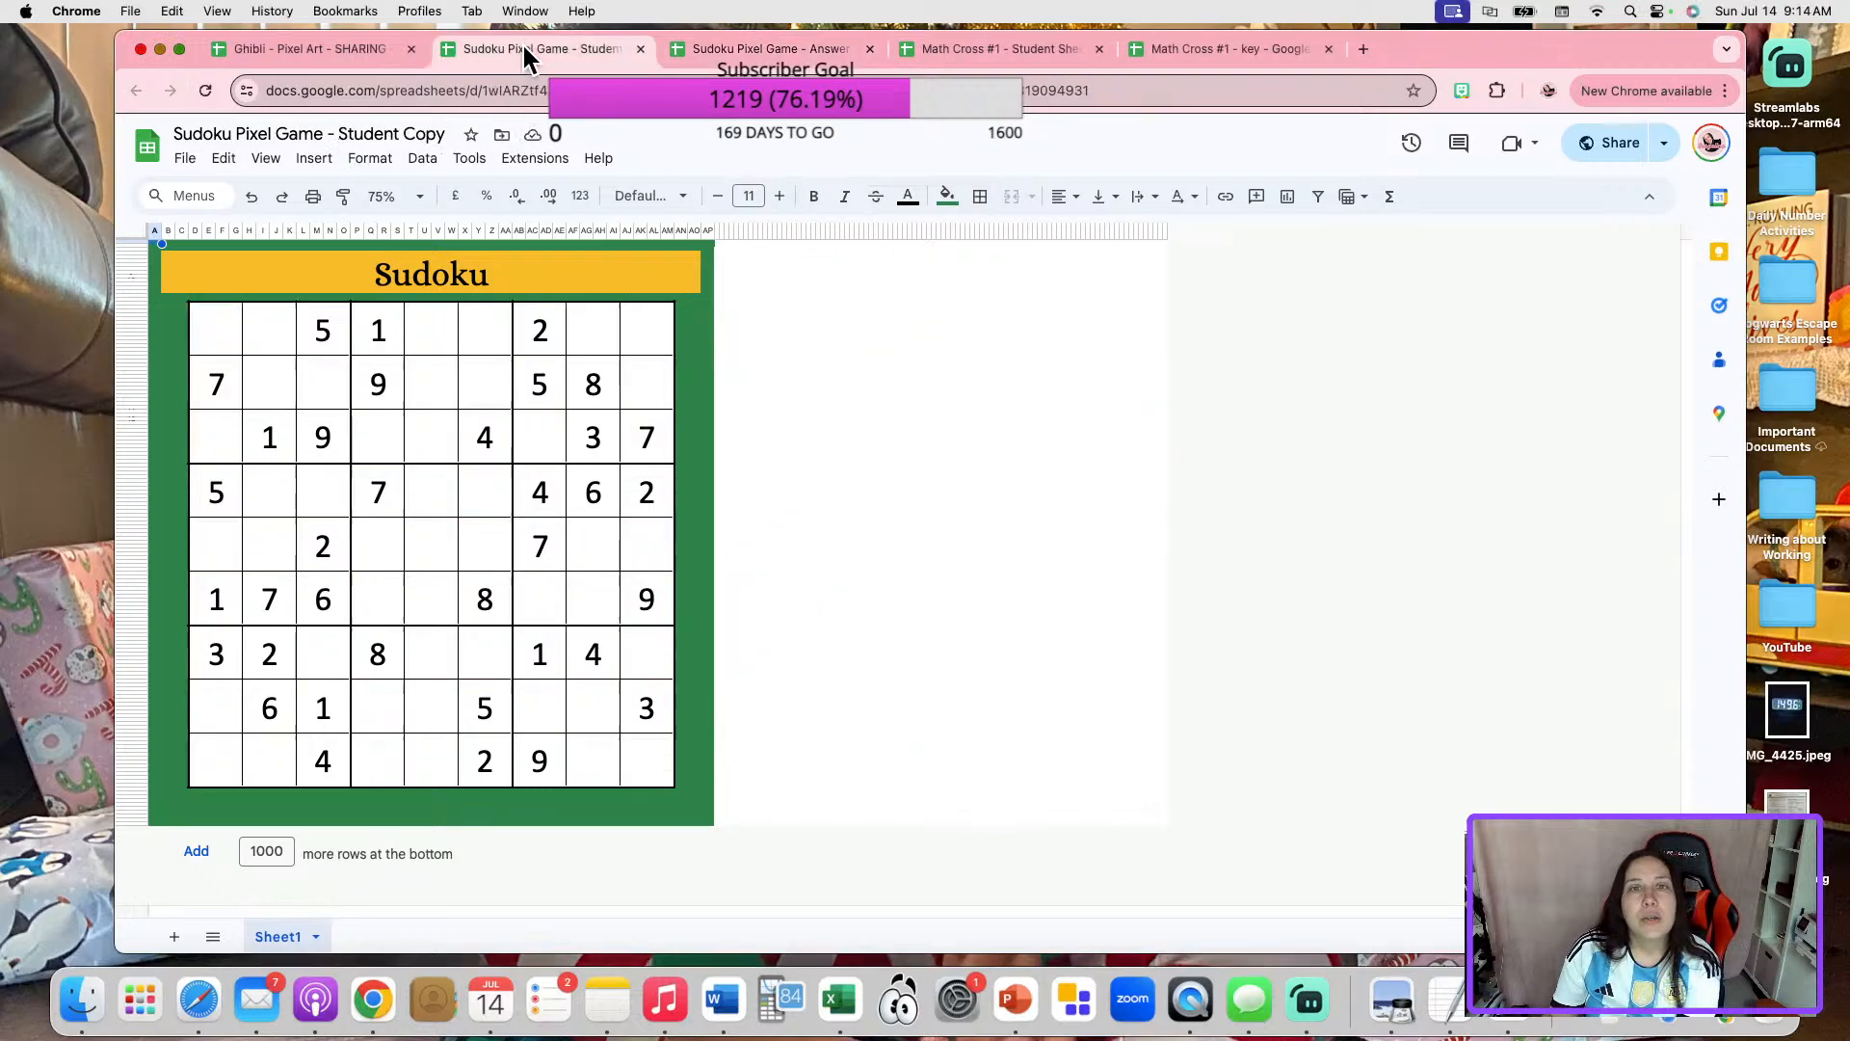
left_click(641, 48)
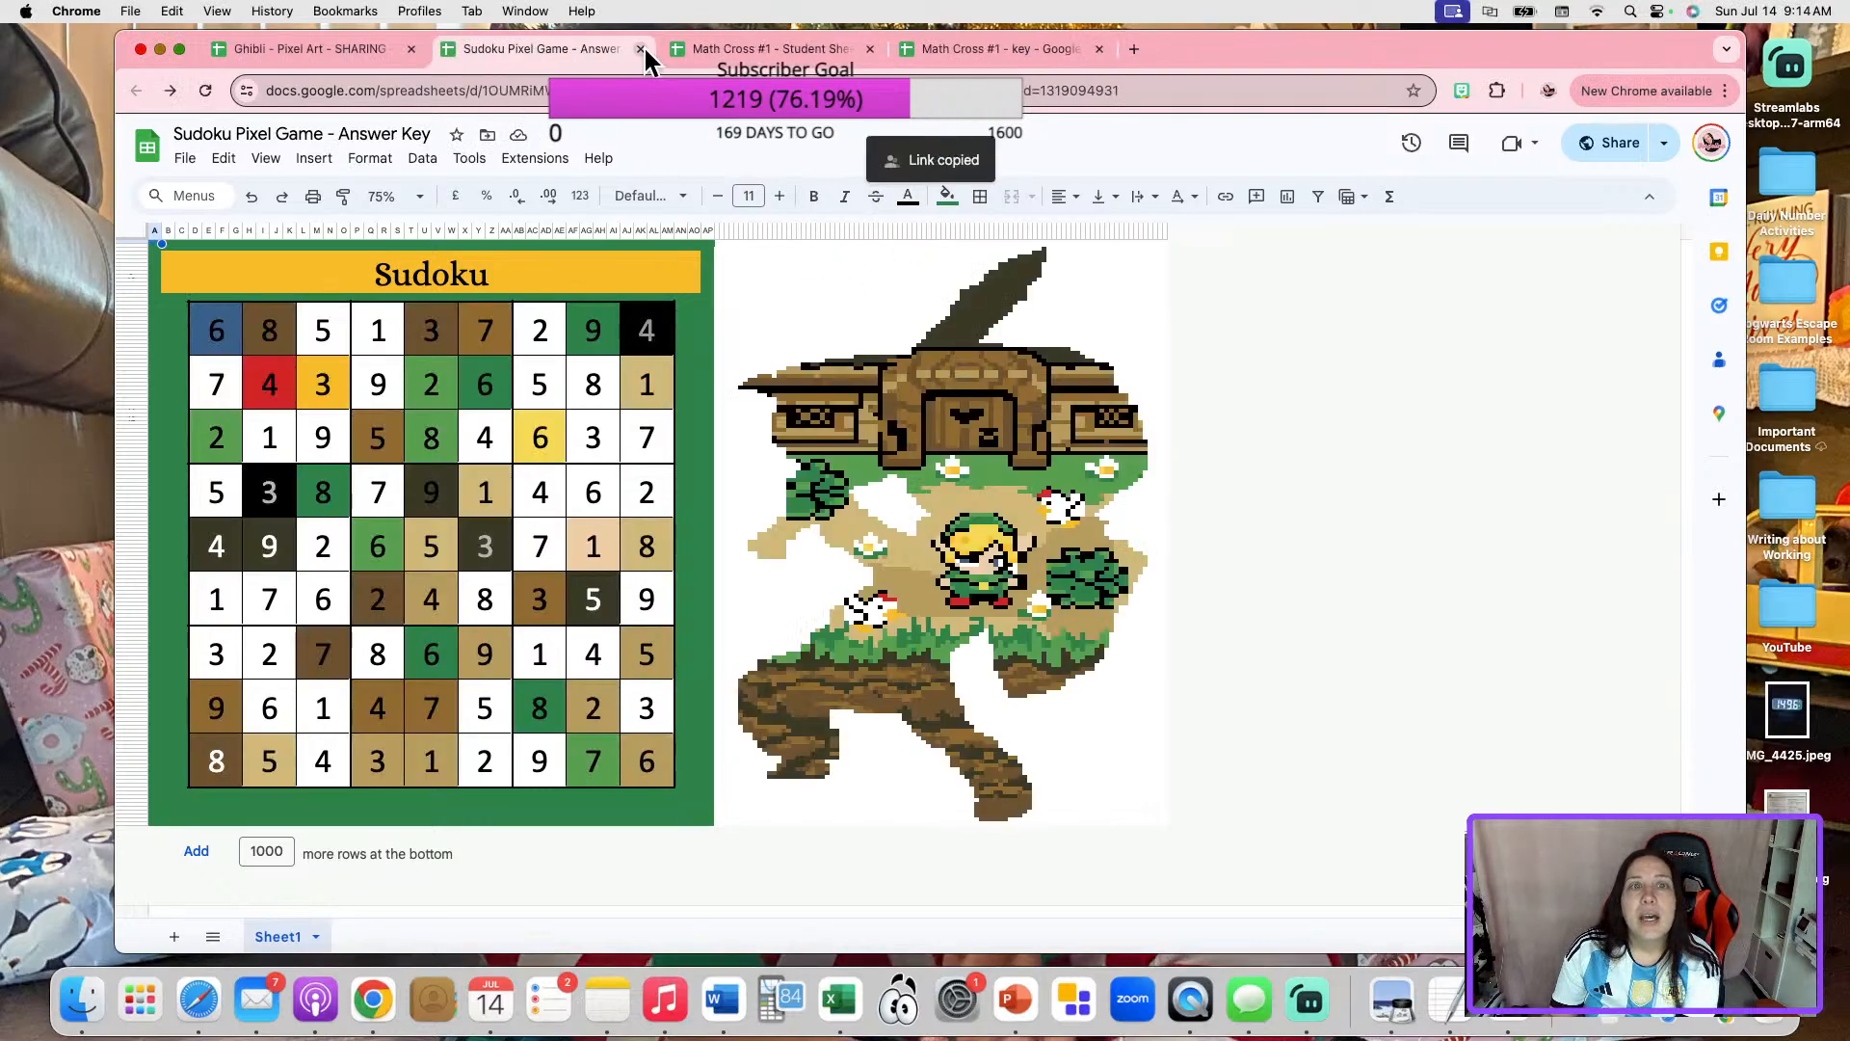
left_click(641, 48)
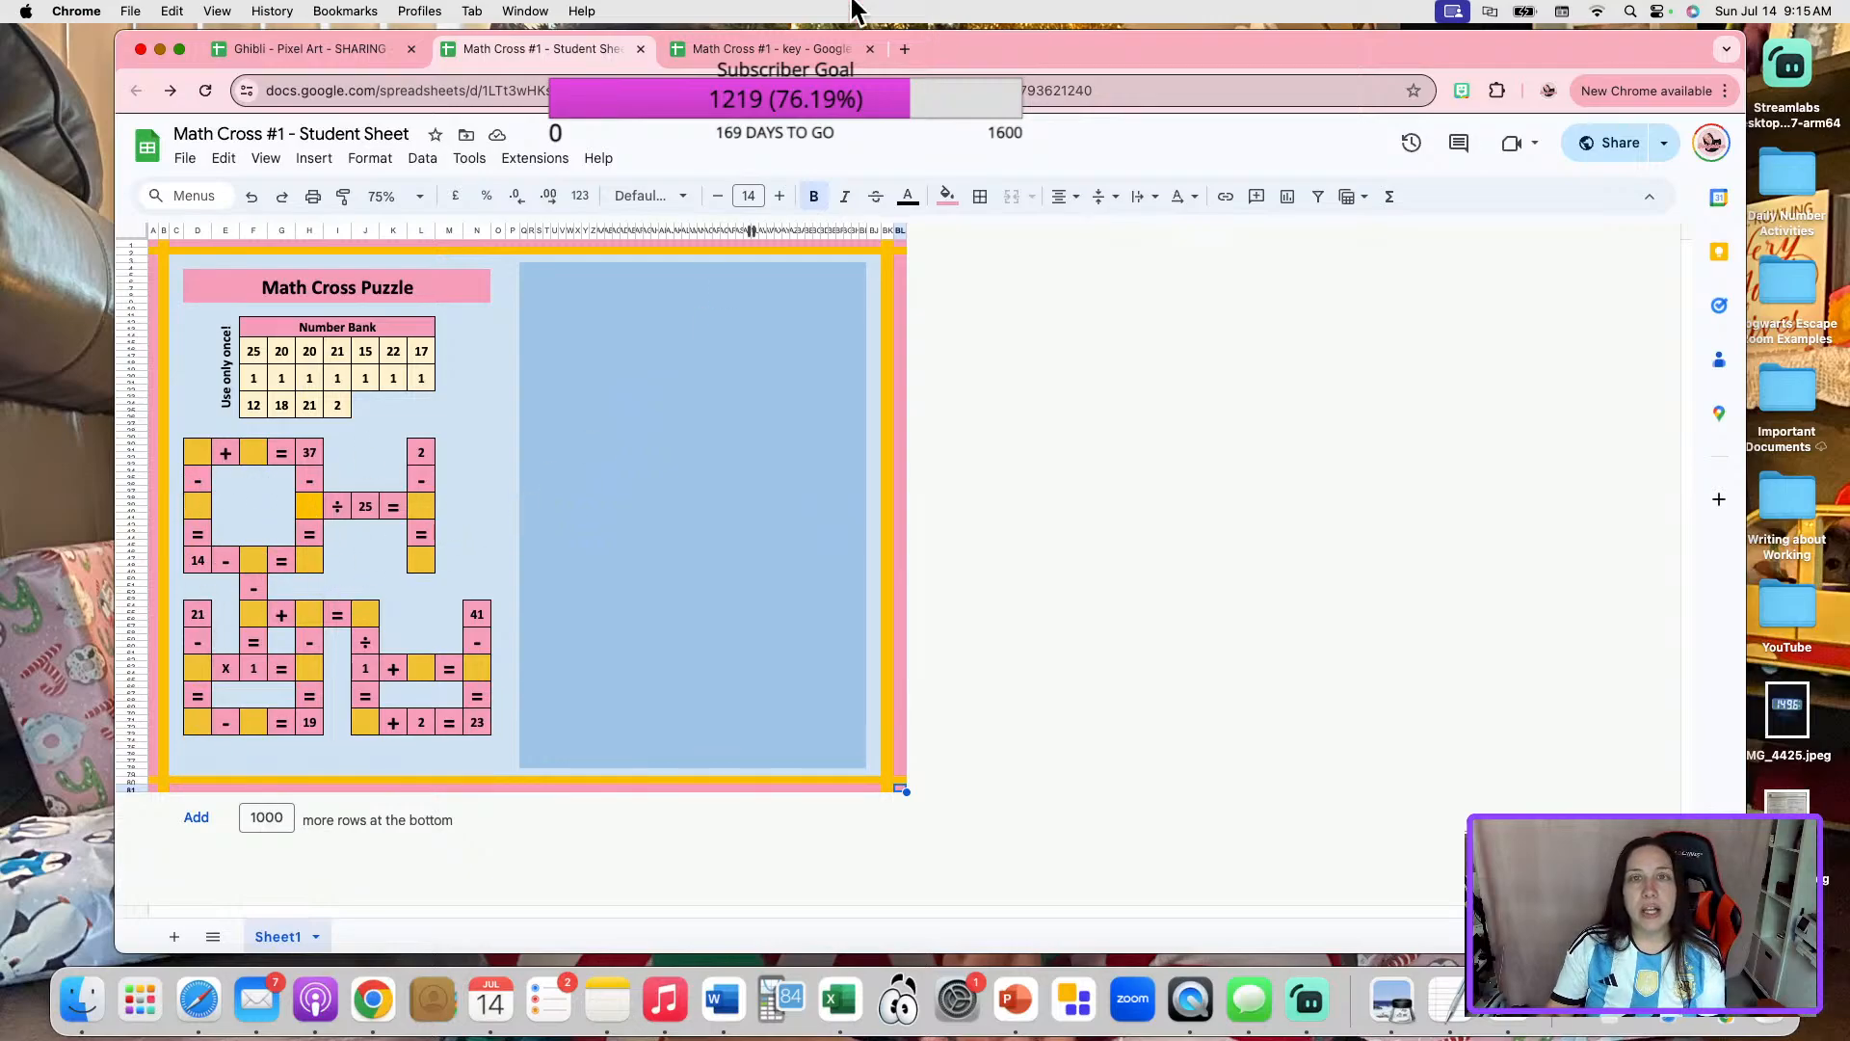
Switch to the Math Cross #1 key and copy its sharing link.
left_click(767, 54)
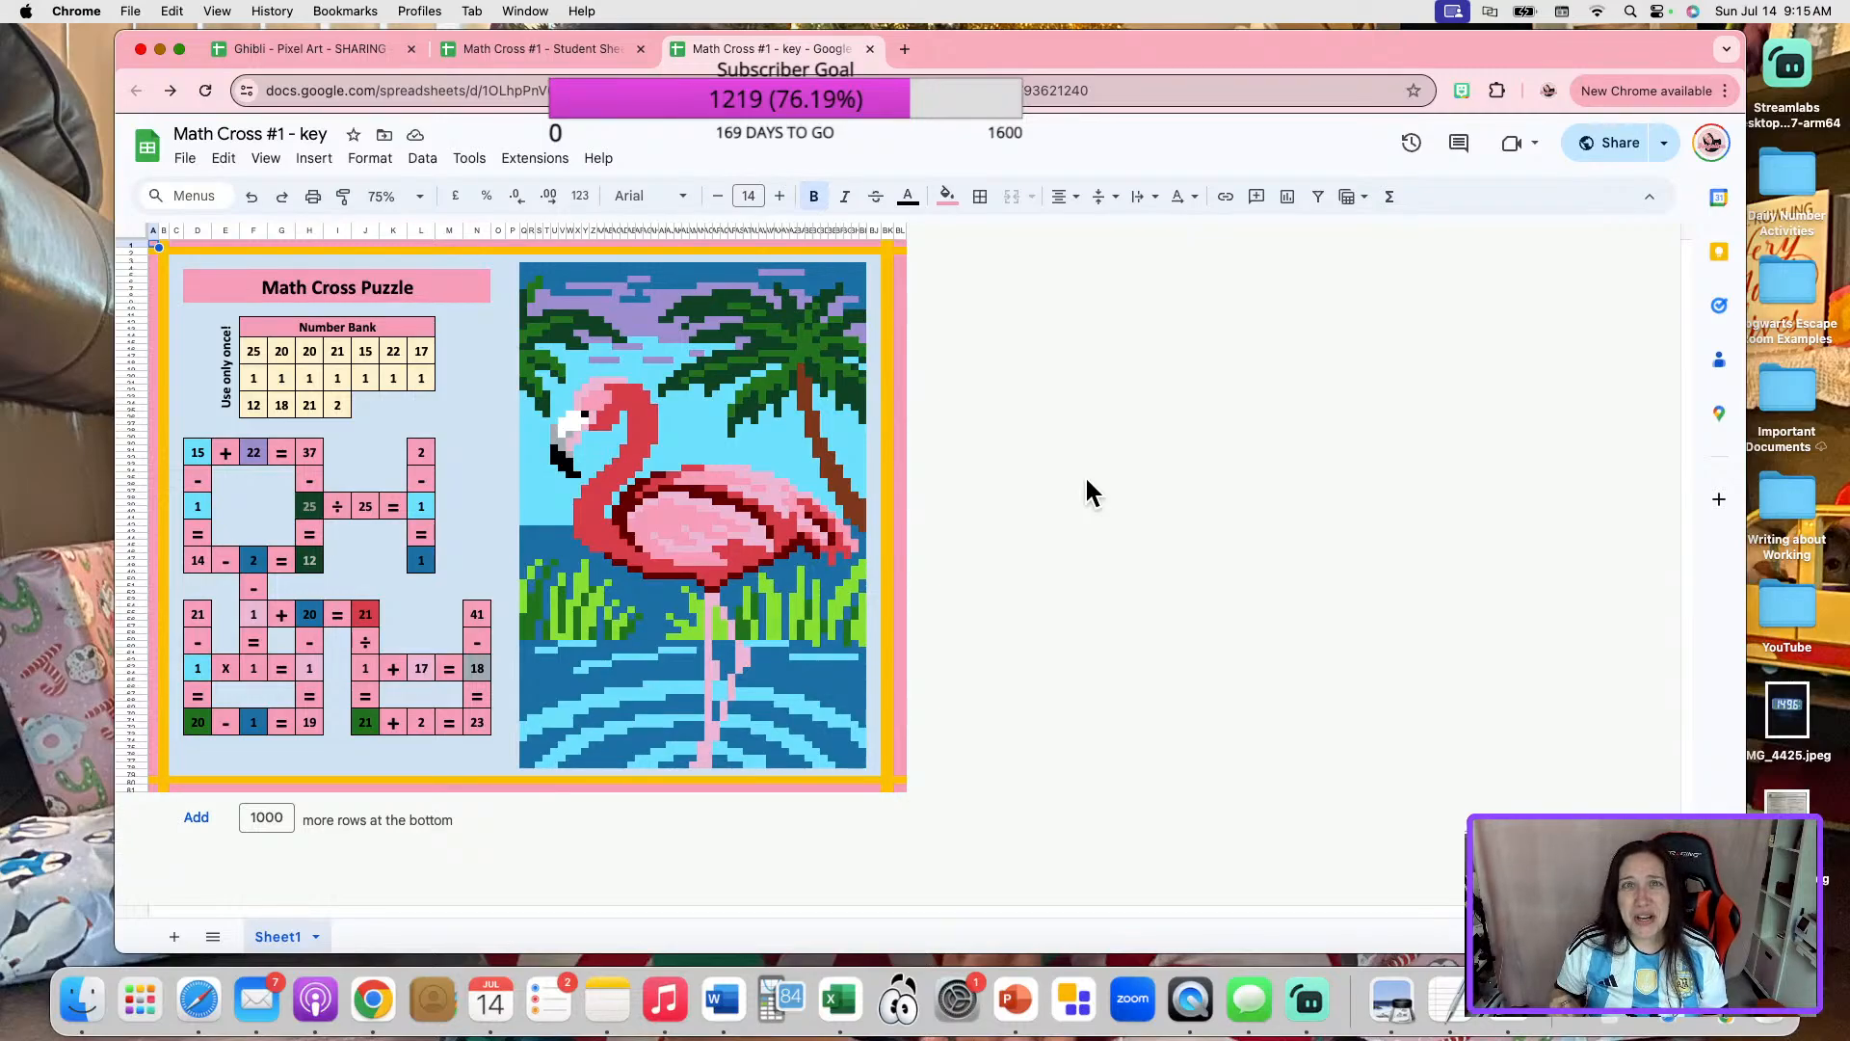
left_click(1611, 152)
left_click(770, 695)
left_click(1113, 695)
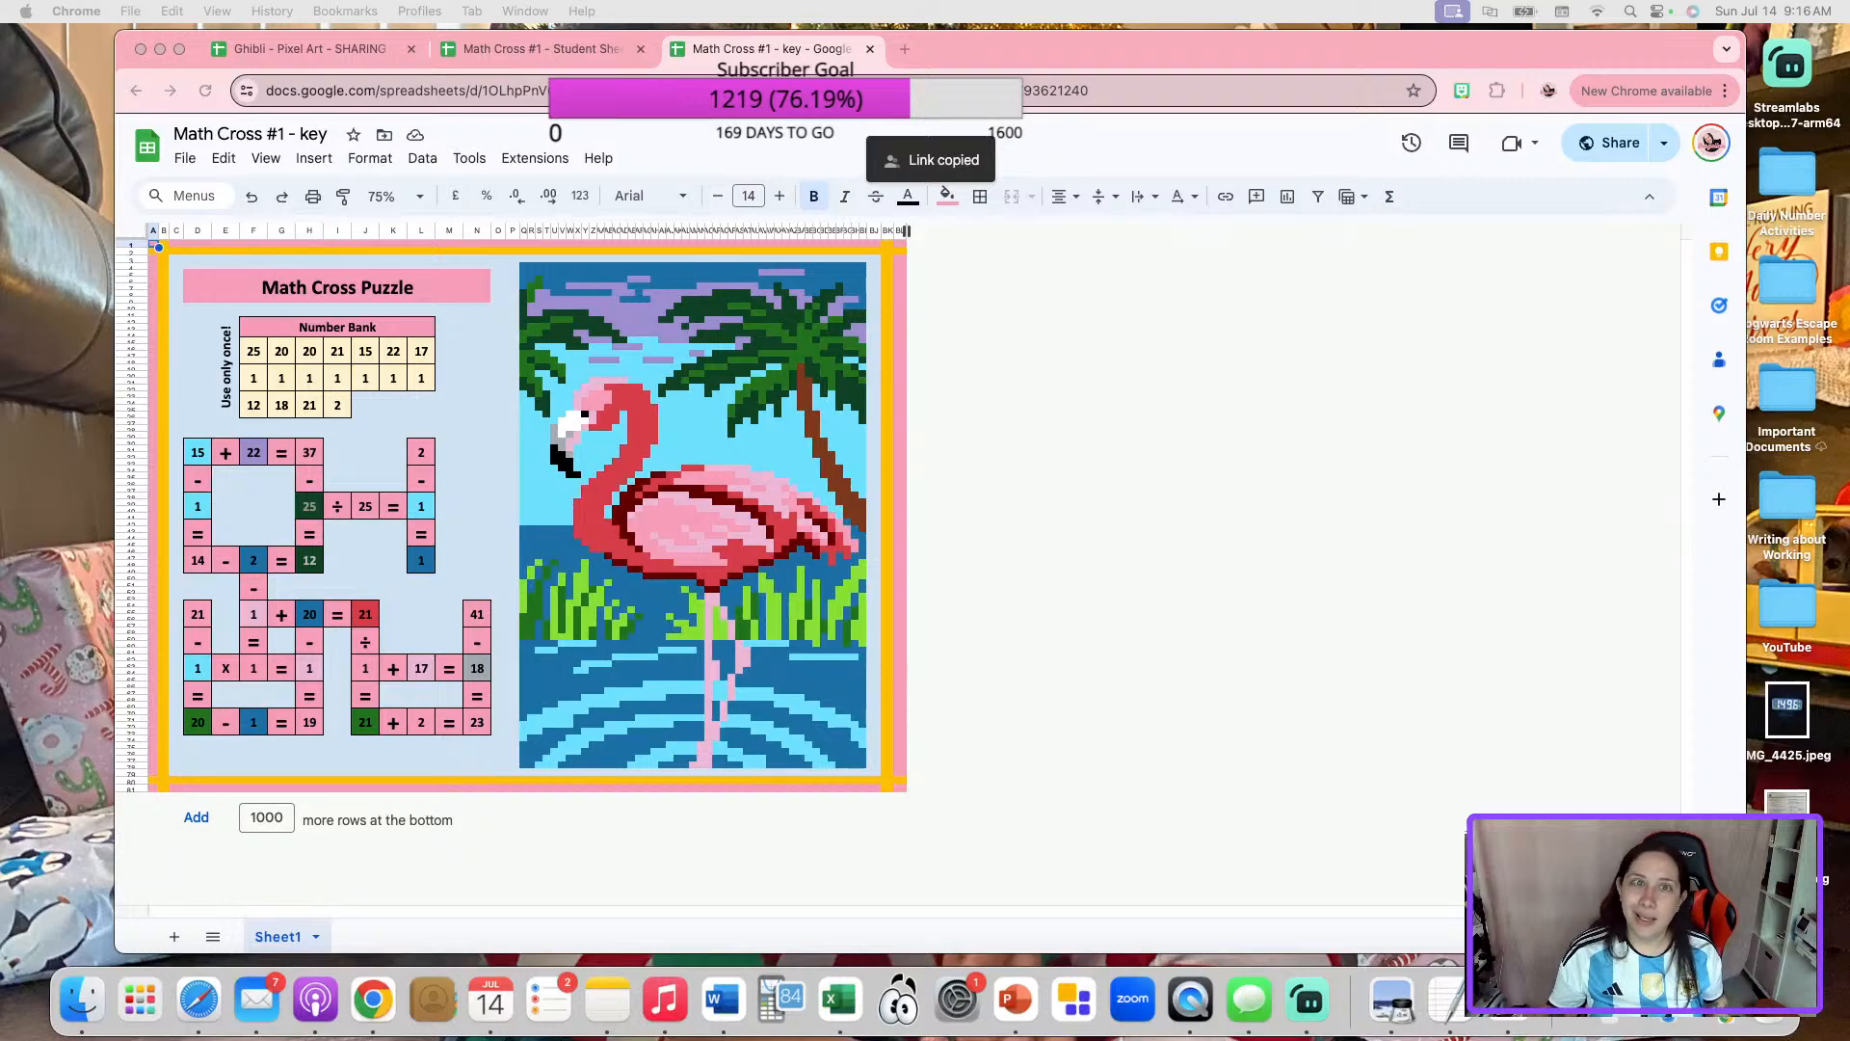
Close the Math Cross #1 key and its student sheet.
left_click(870, 48)
left_click(869, 46)
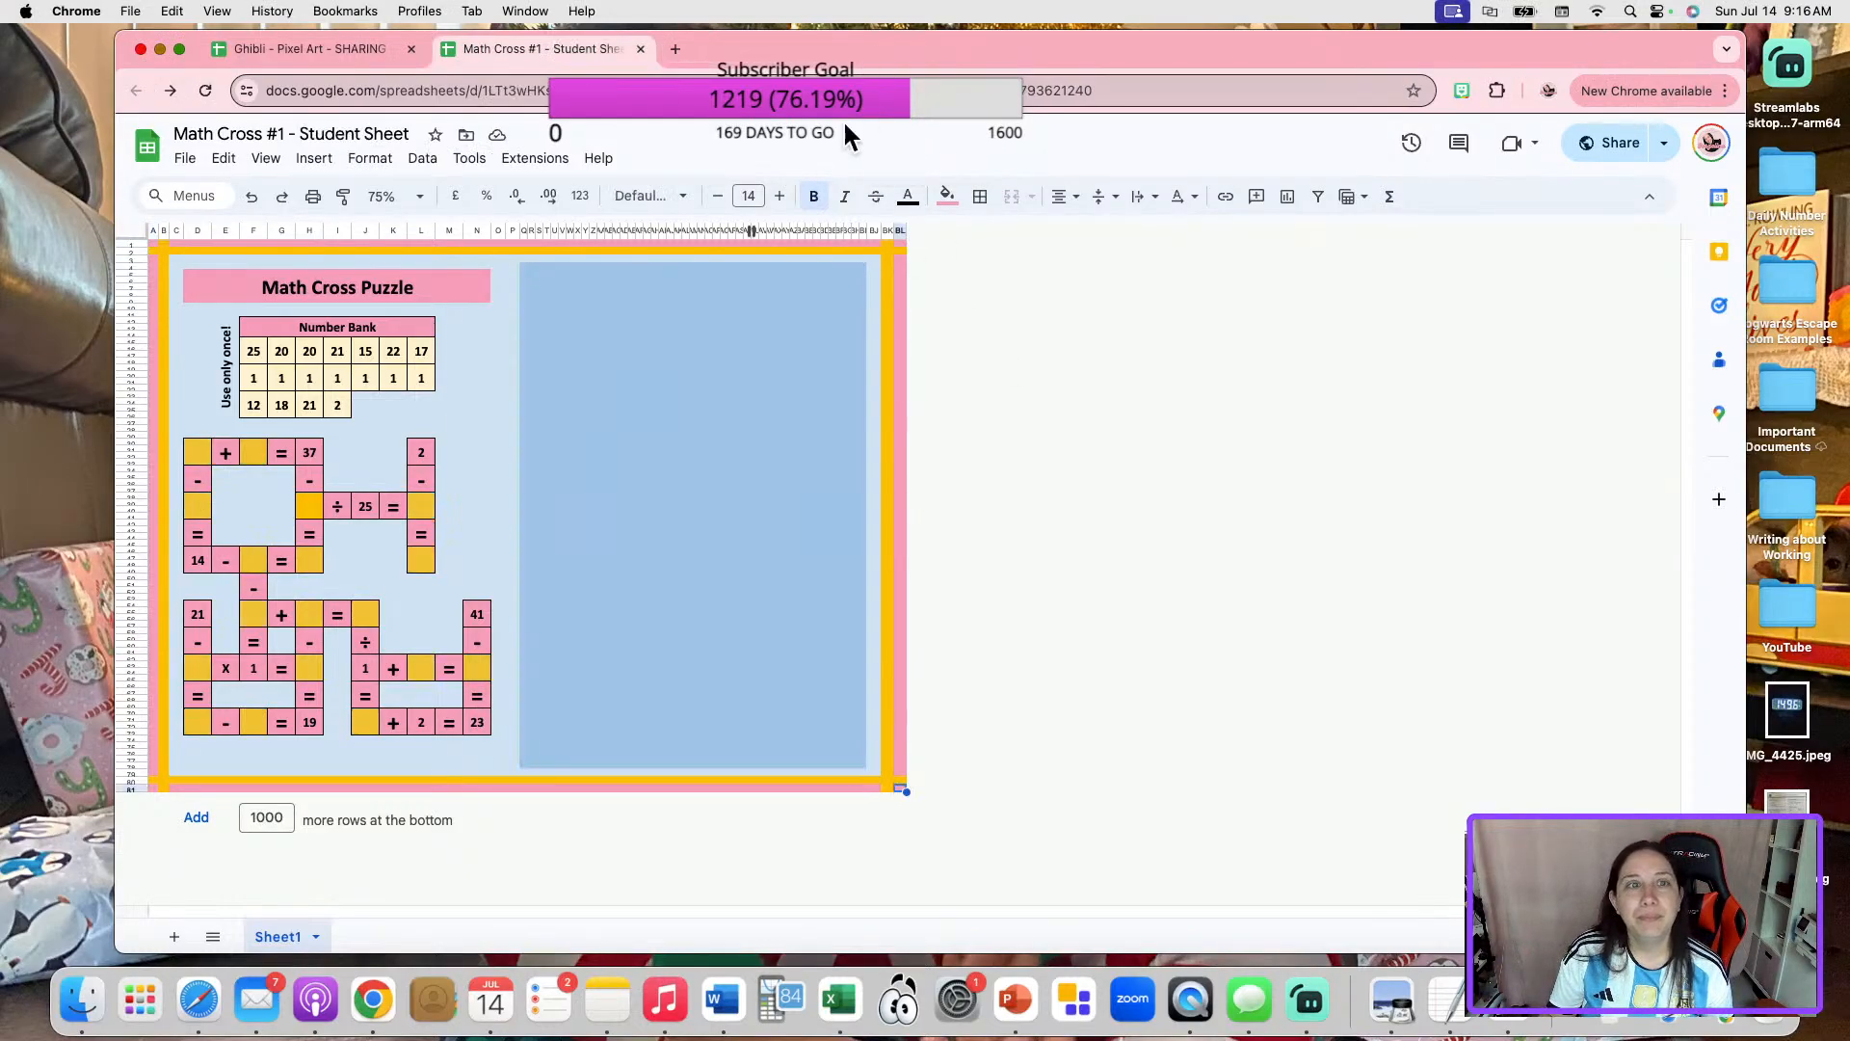
left_click(640, 48)
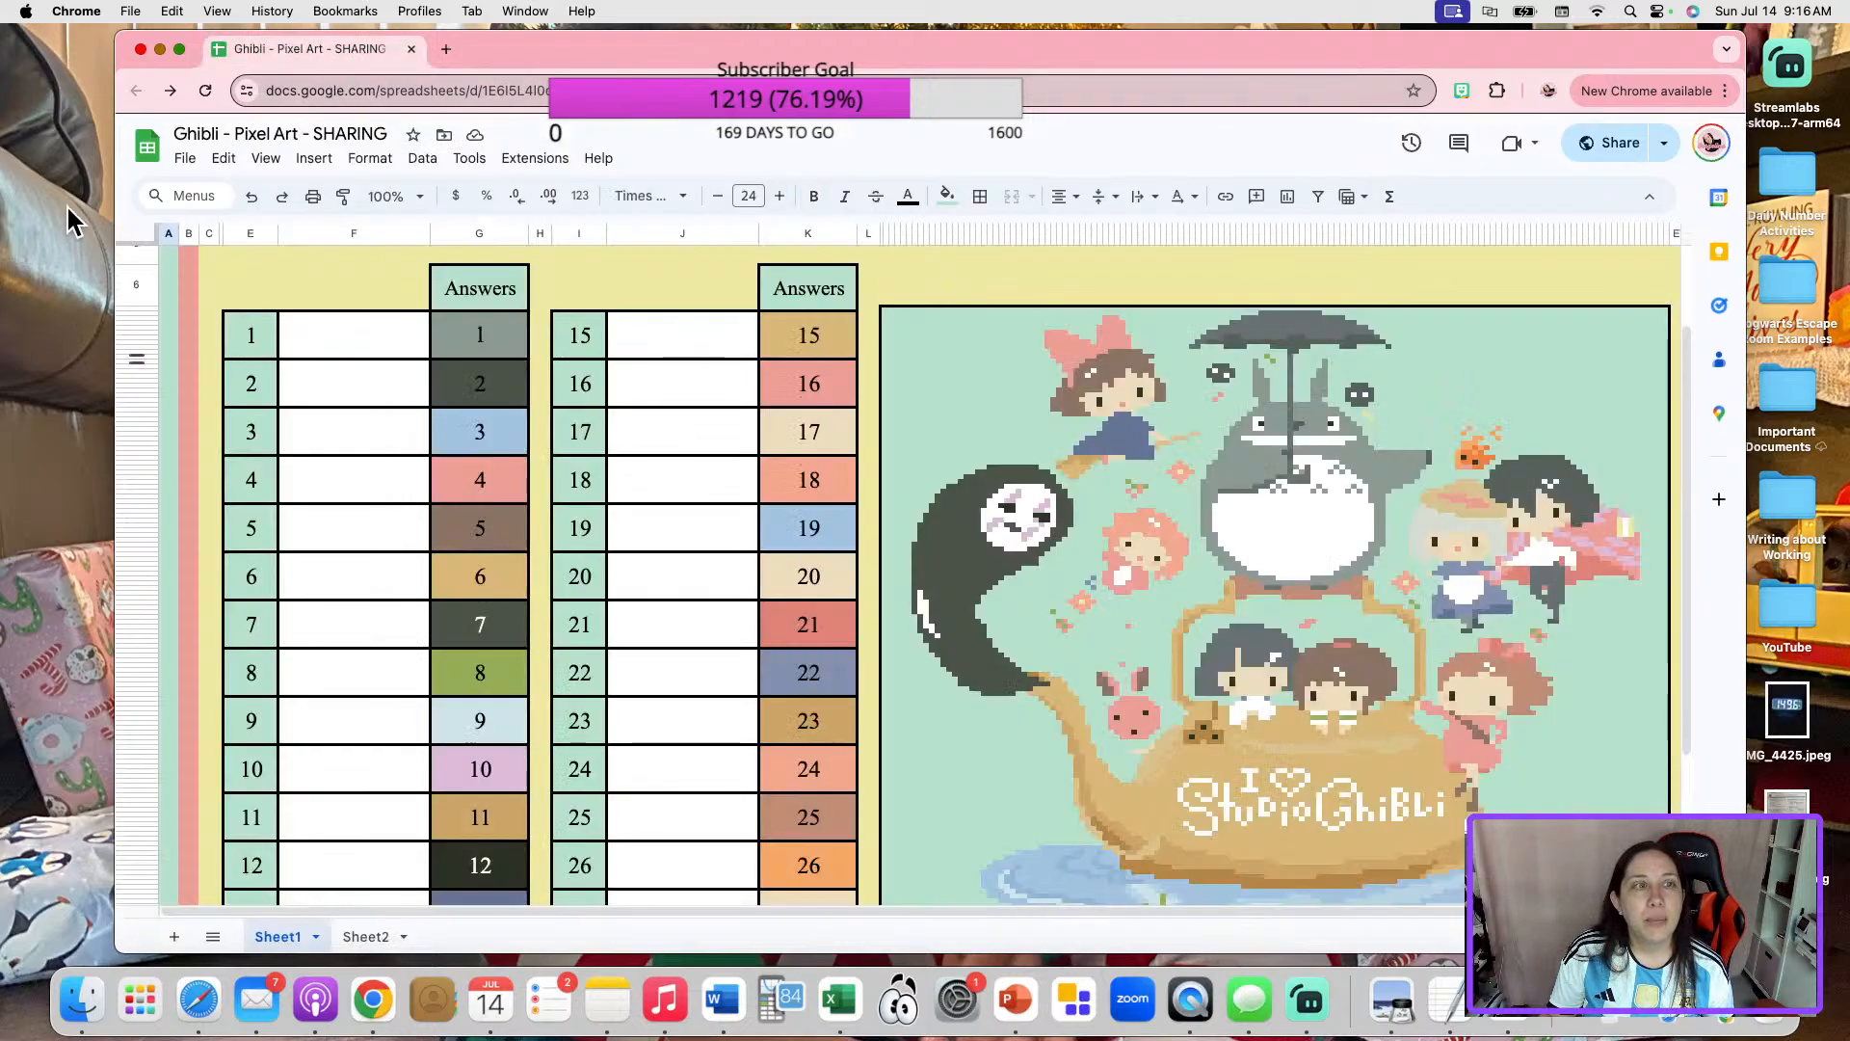
Start a copy of the Ghibli pixel art template and name it "Math Cross #2 - KEY".
left_click(185, 158)
left_click(231, 283)
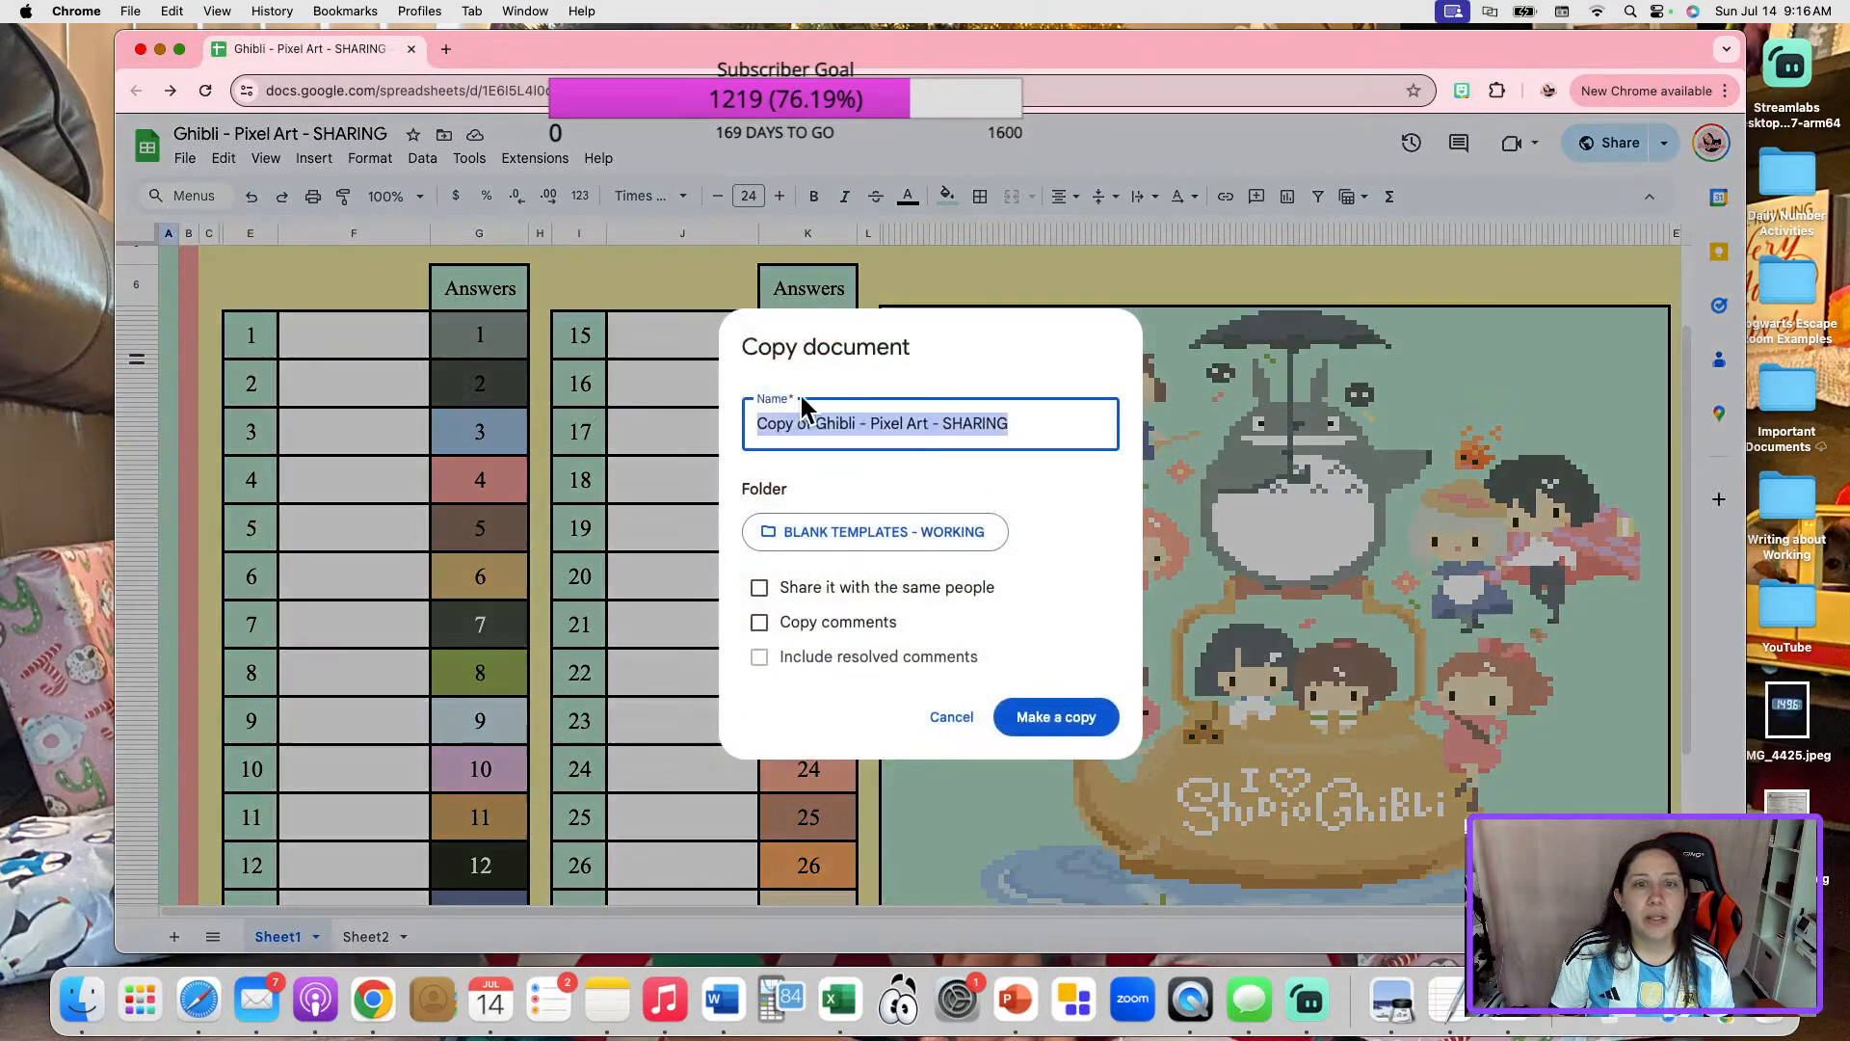
type("Math C")
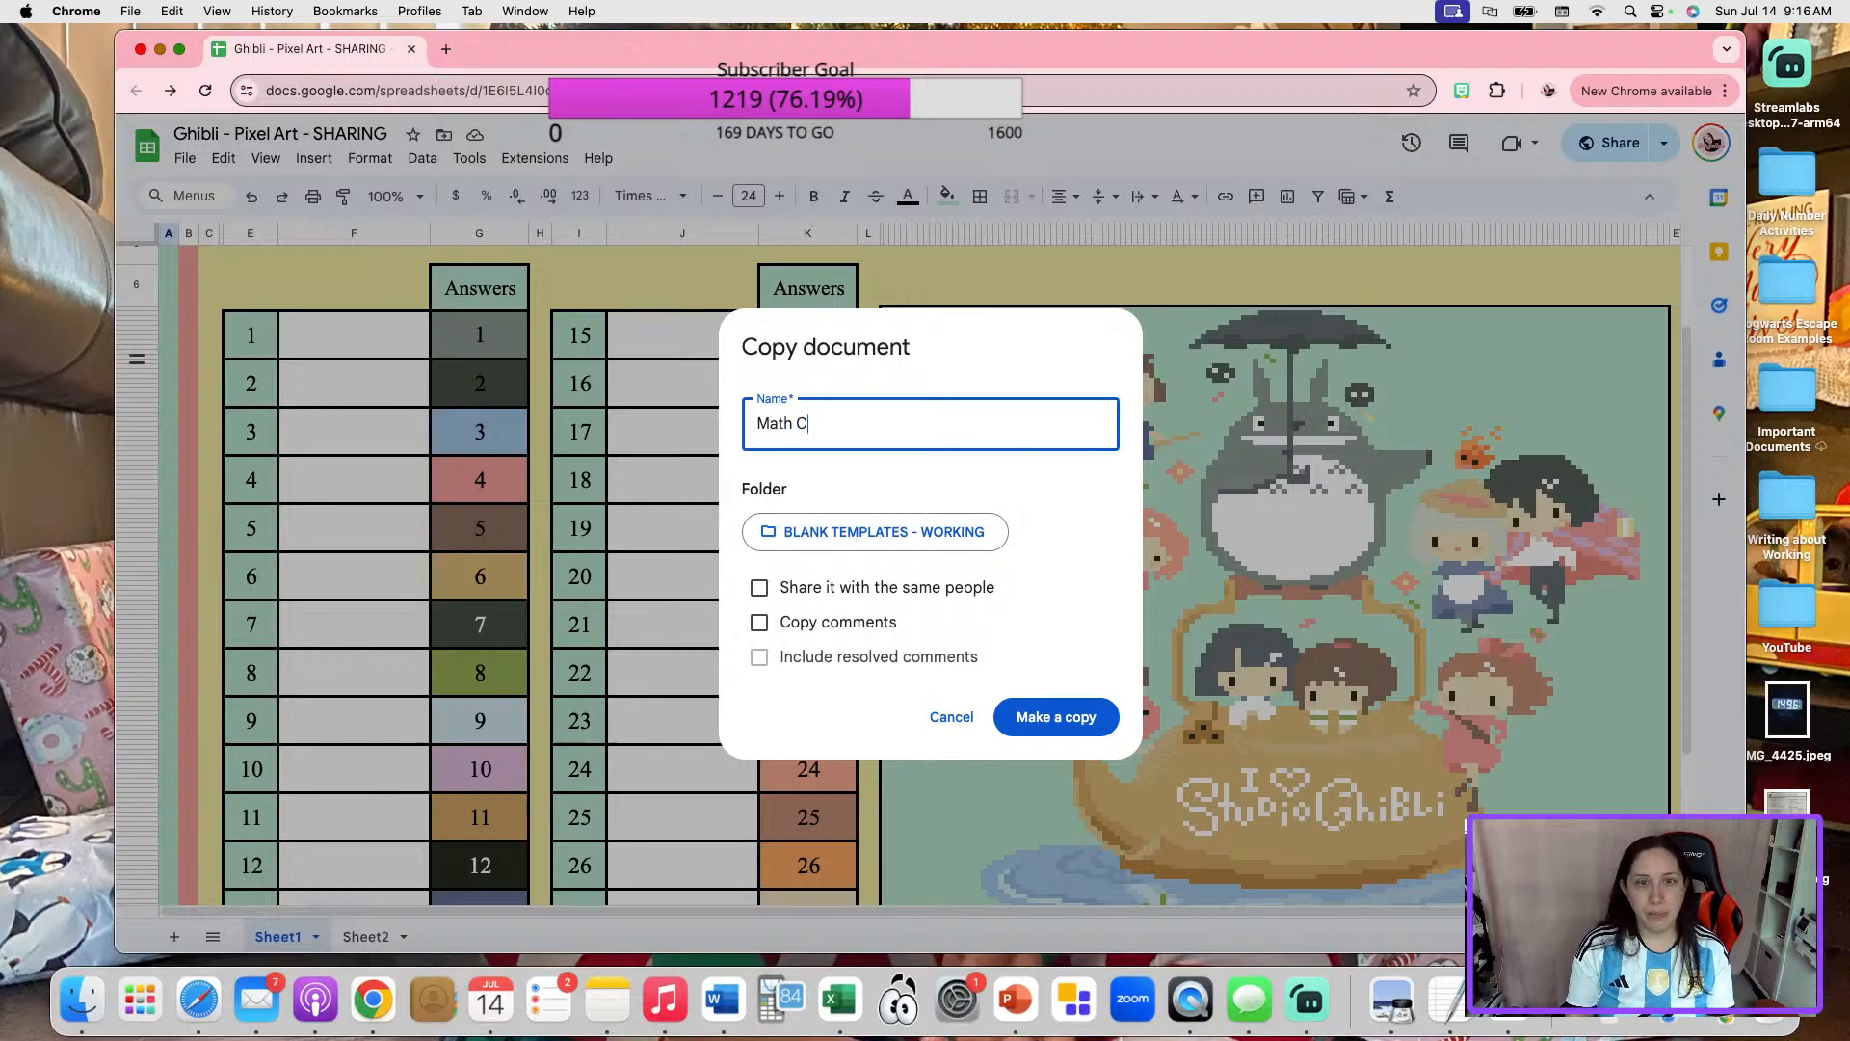
type("ross #2 ")
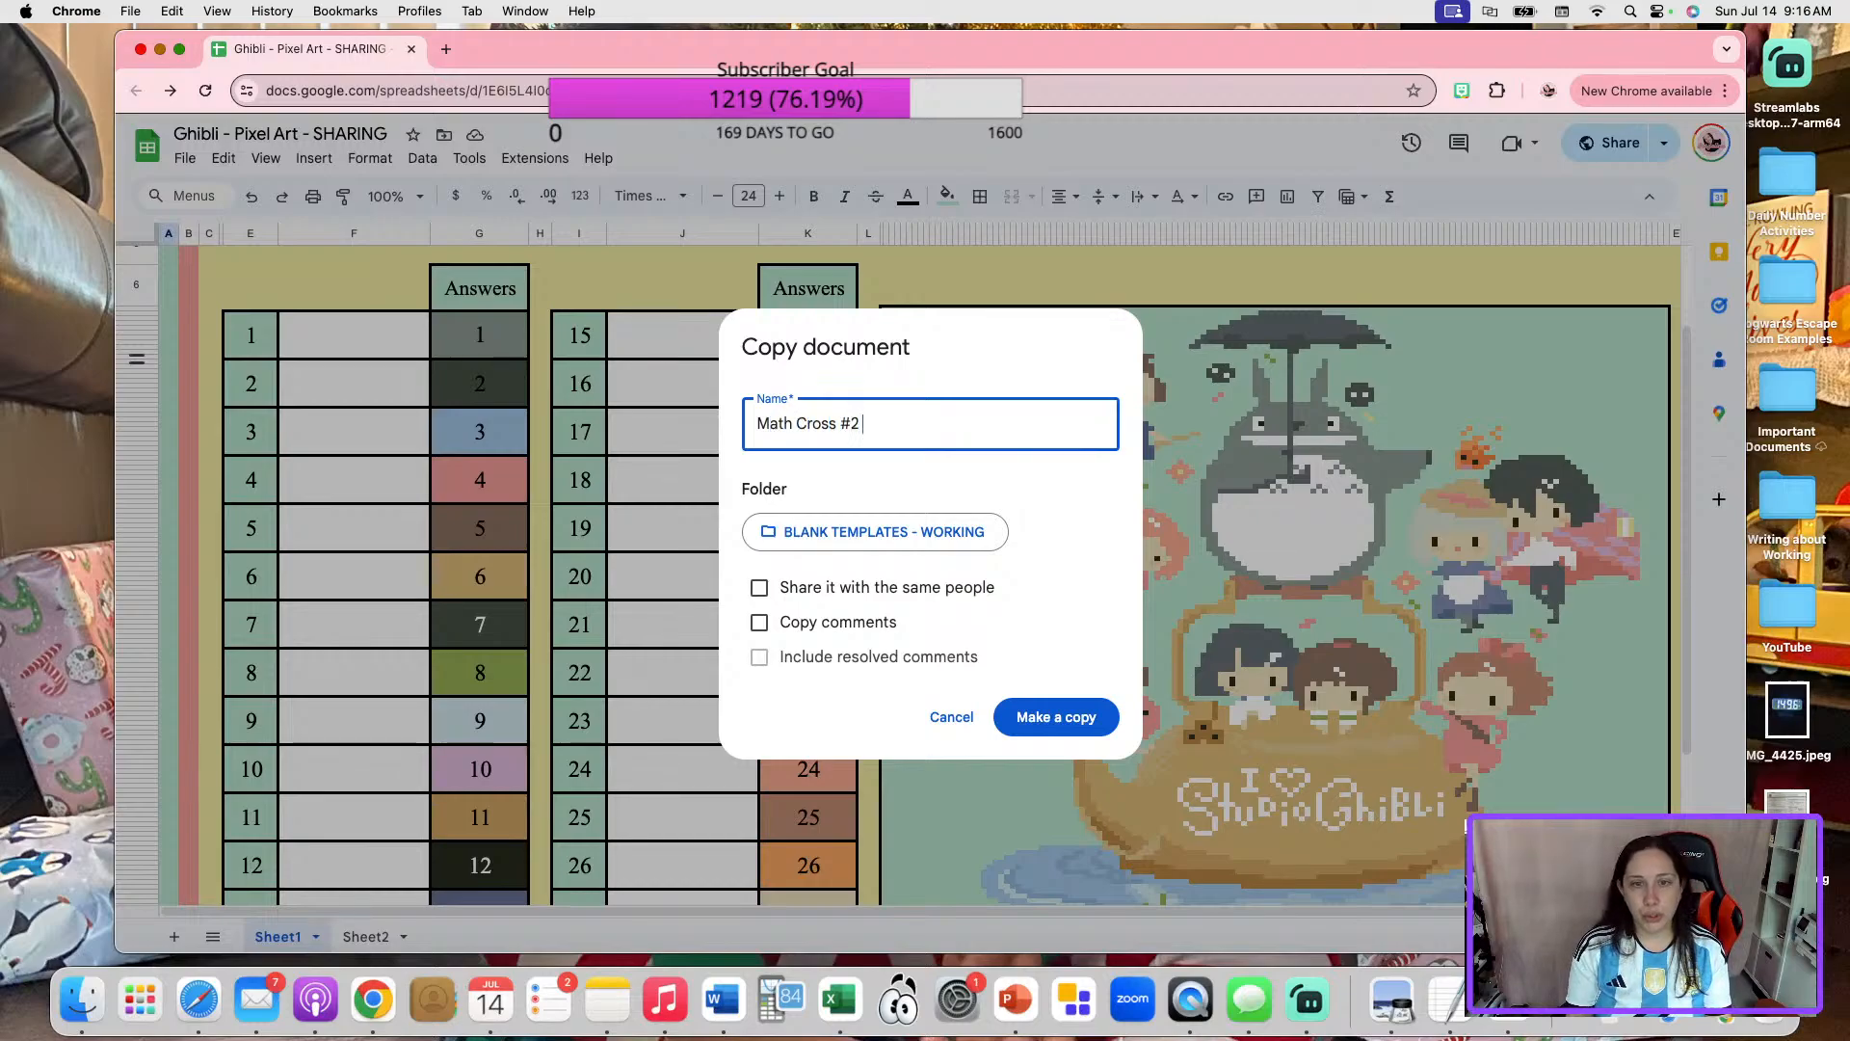
type("- KEY")
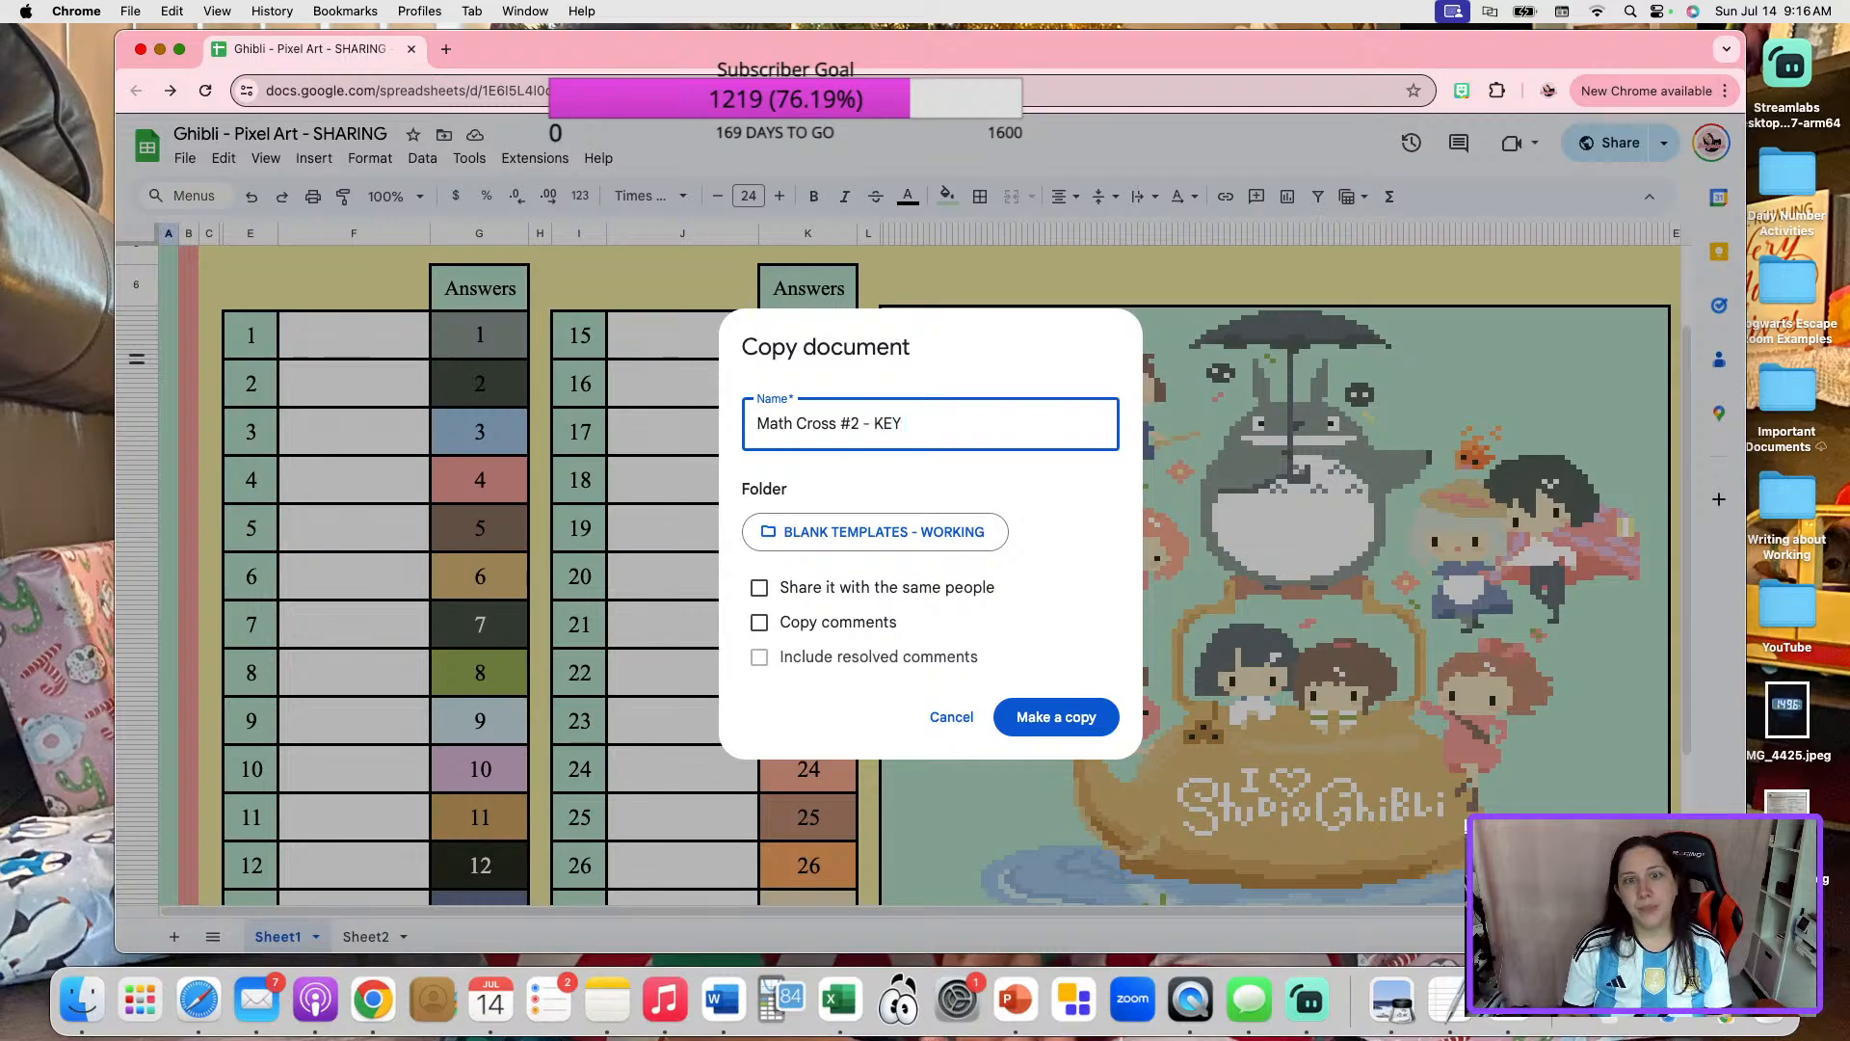
Save the copy in the YouTube Lives folder of My Drive and close the original Ghibli template.
left_click(925, 538)
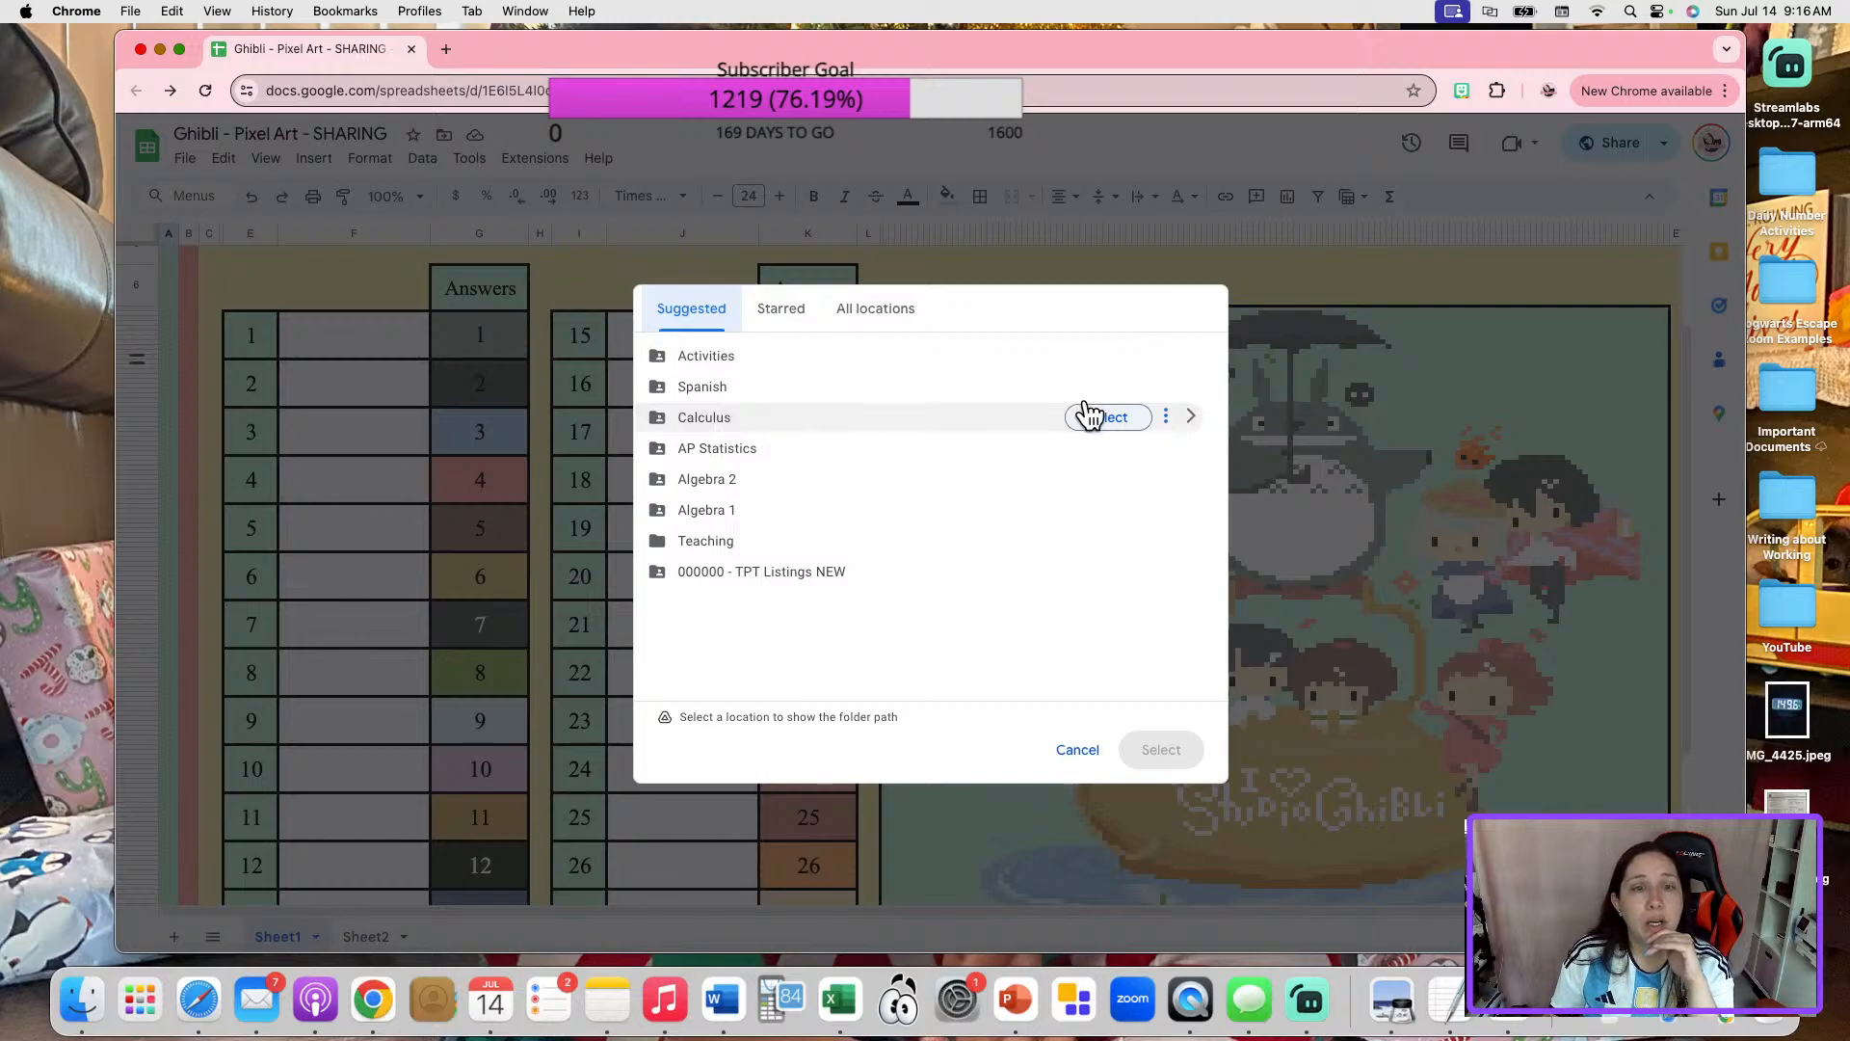
left_click(902, 313)
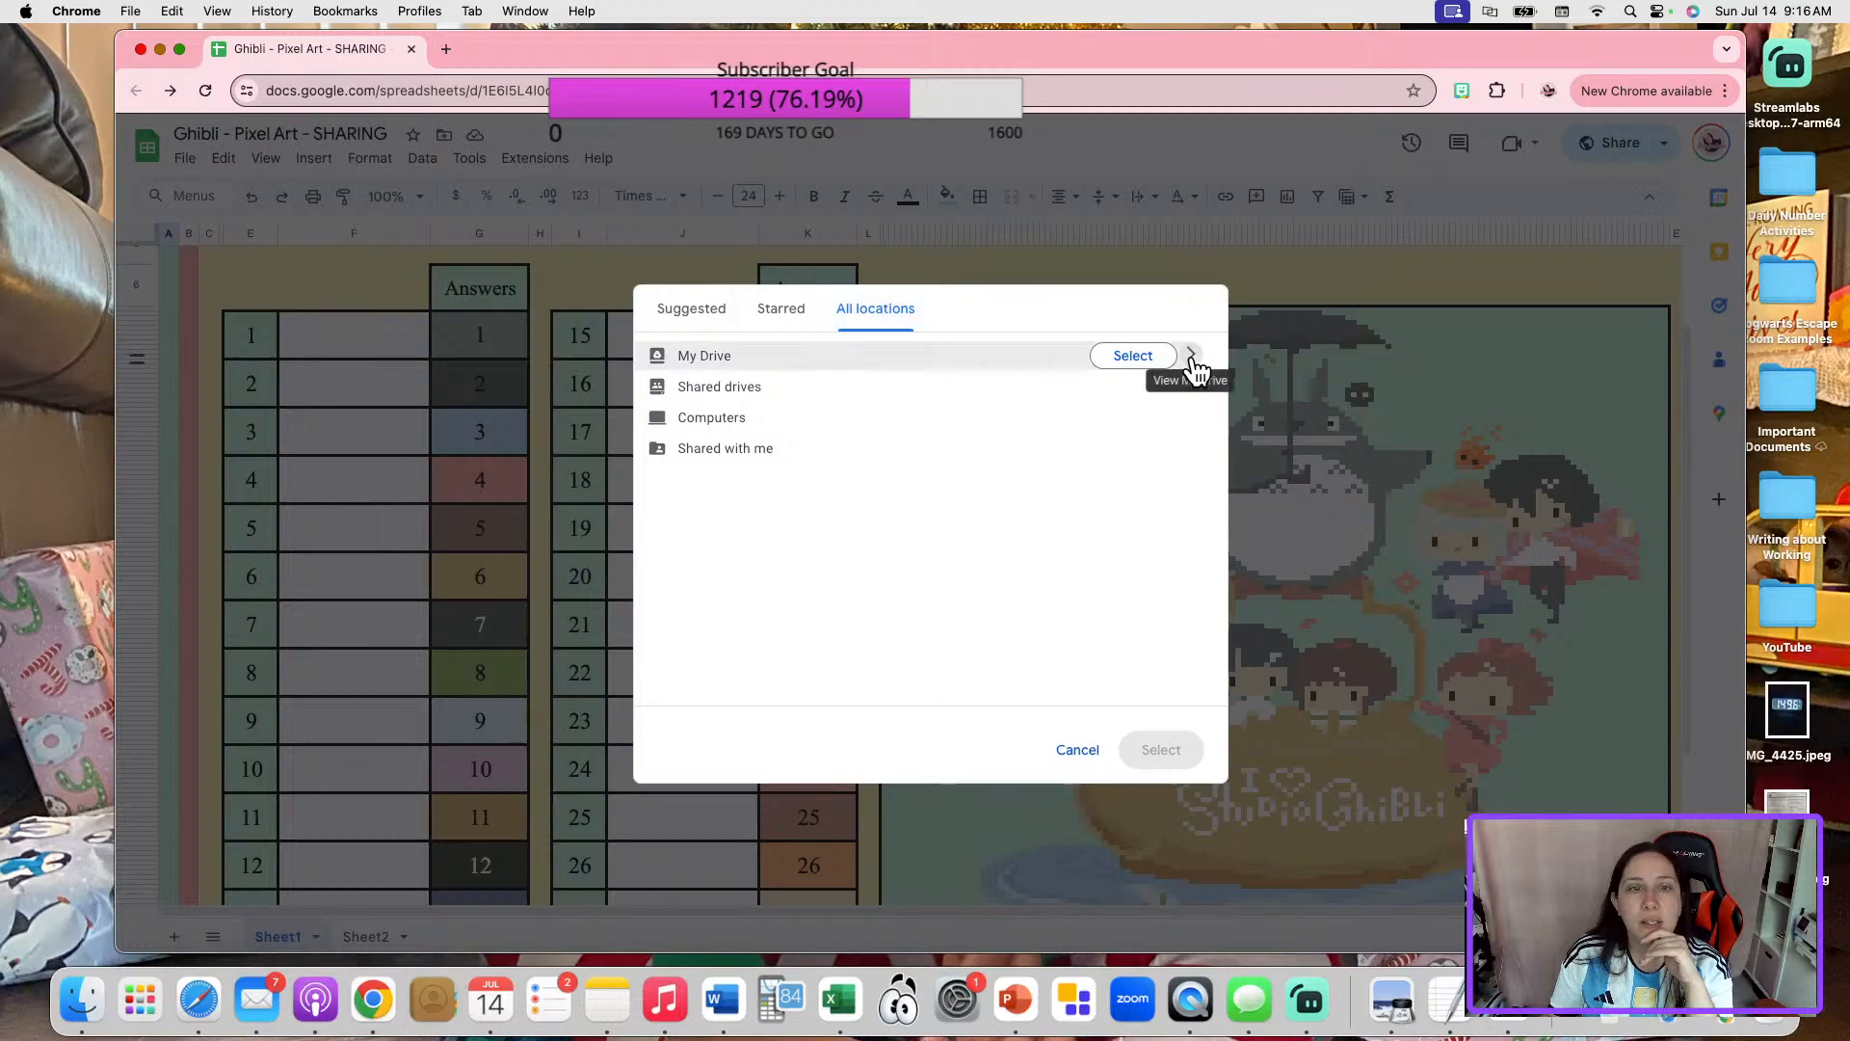
left_click(1193, 357)
scroll(949, 583, "down", 5)
scroll(950, 582, "down", 10)
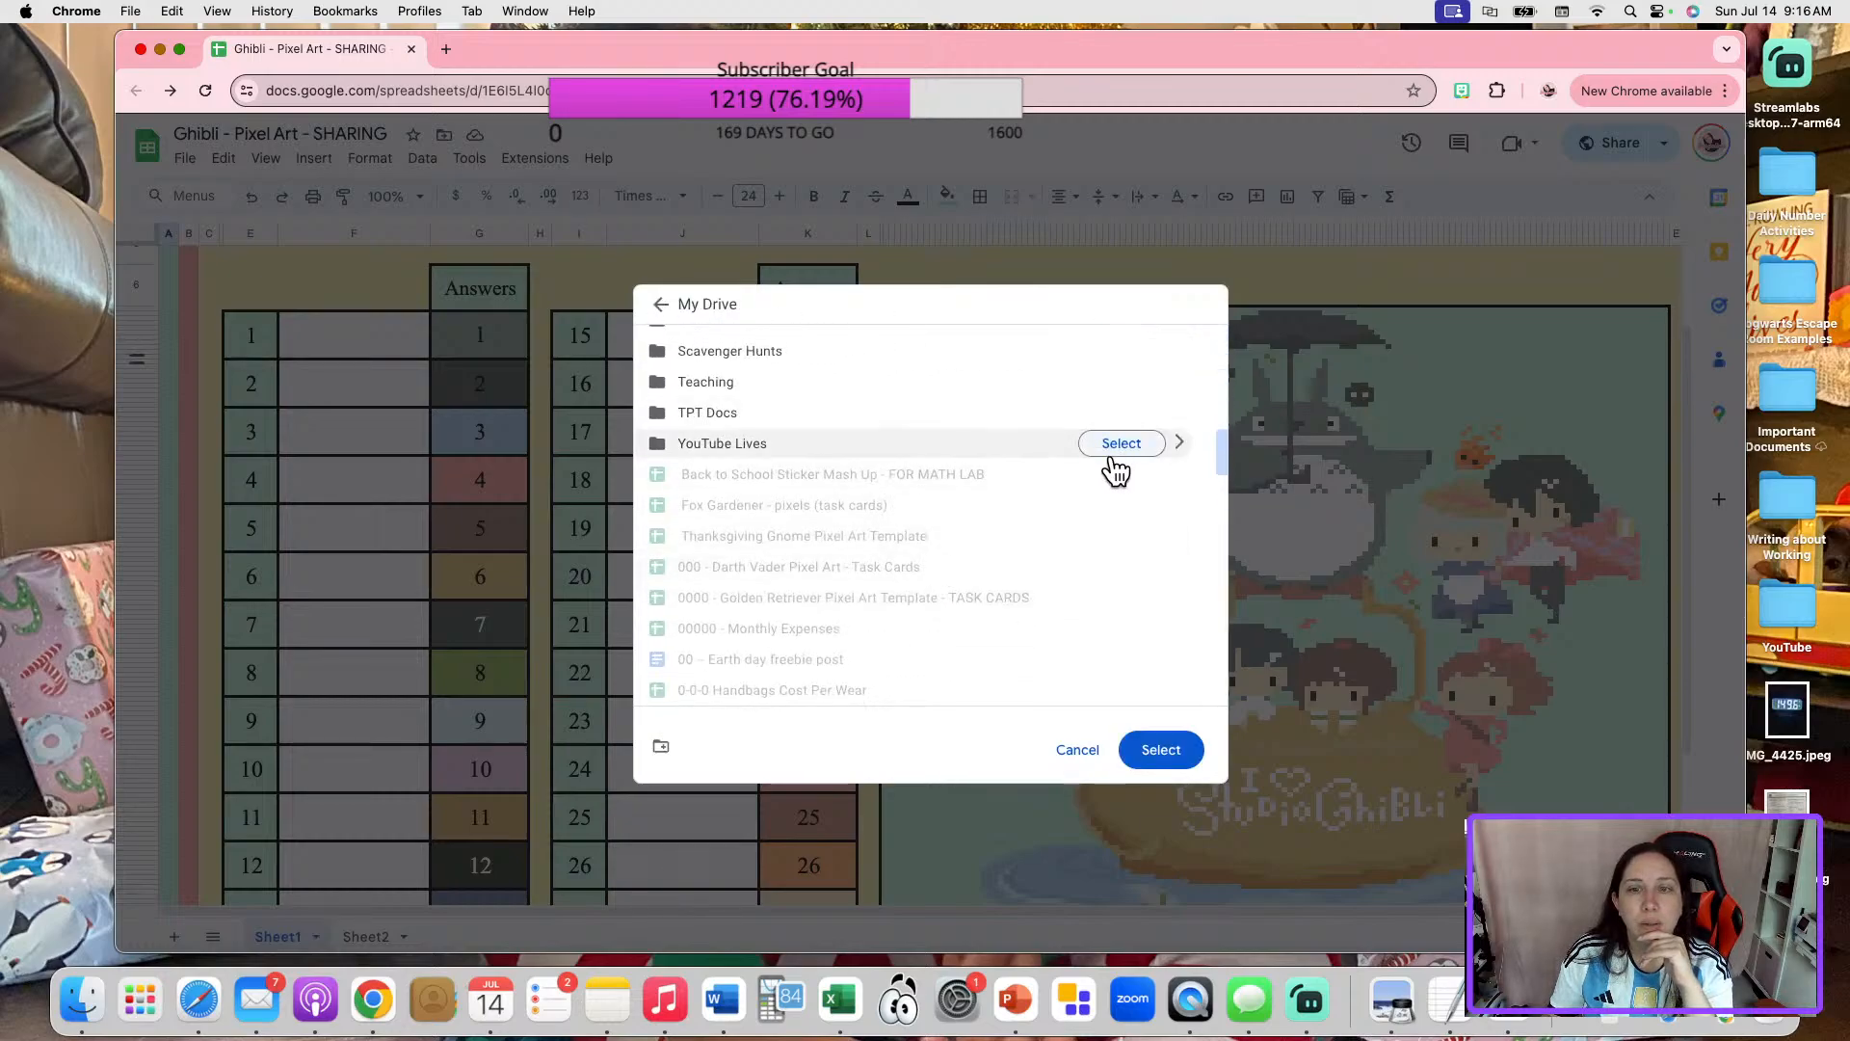
left_click(1121, 442)
left_click(1099, 713)
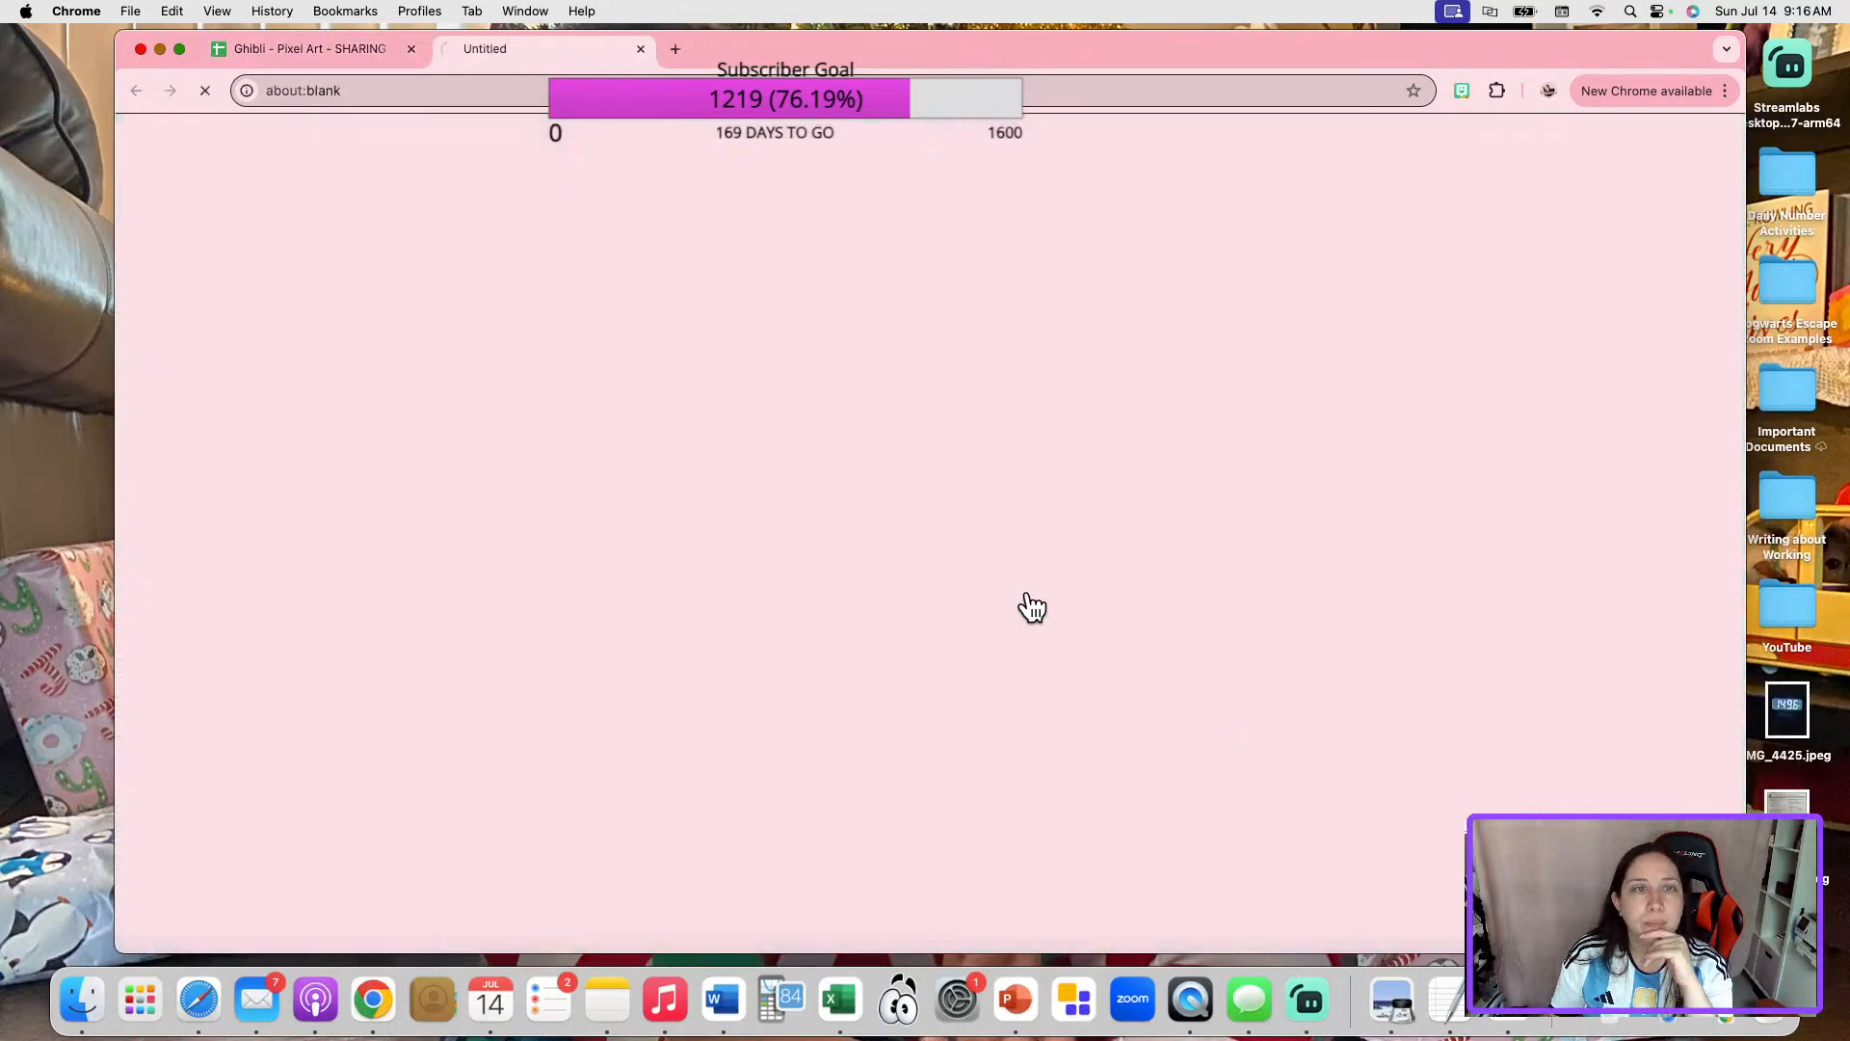
left_click(313, 48)
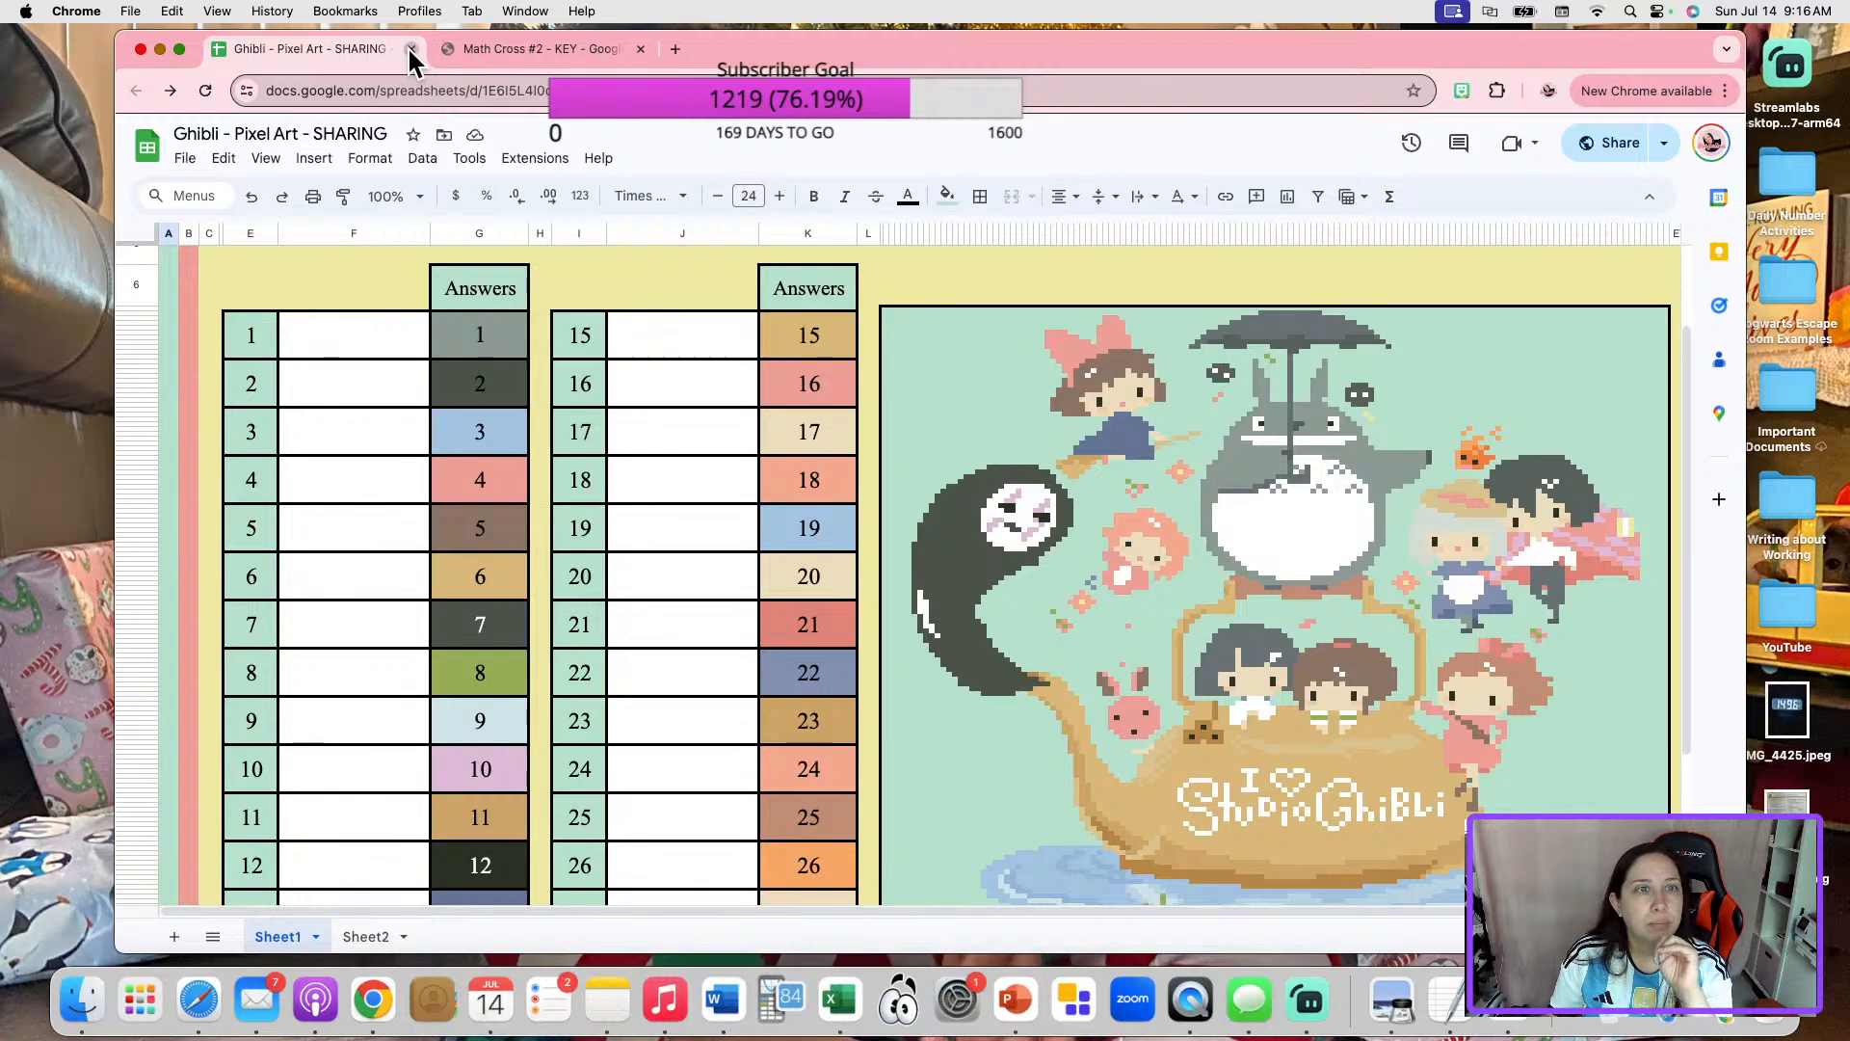
left_click(411, 48)
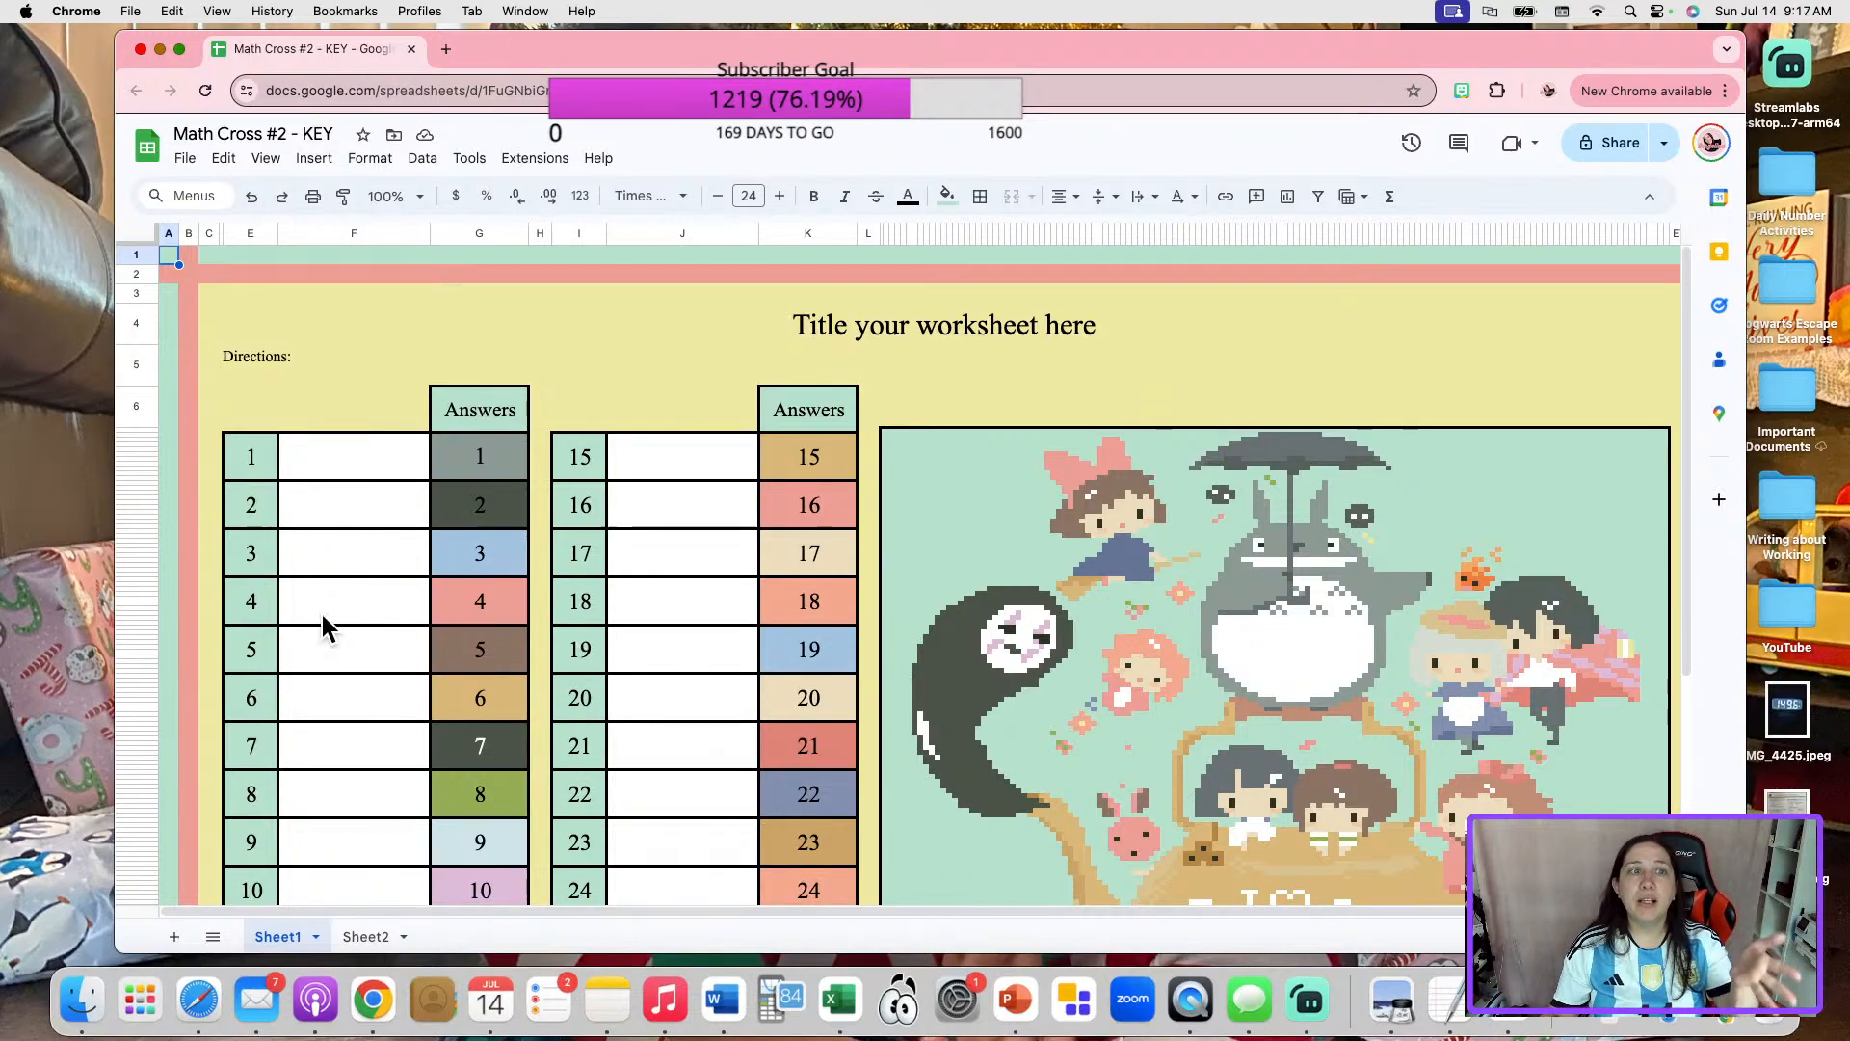
Delete columns E and F, which hold the question numbers 1–14 and their blank question cells.
scroll(695, 622, "down", 5)
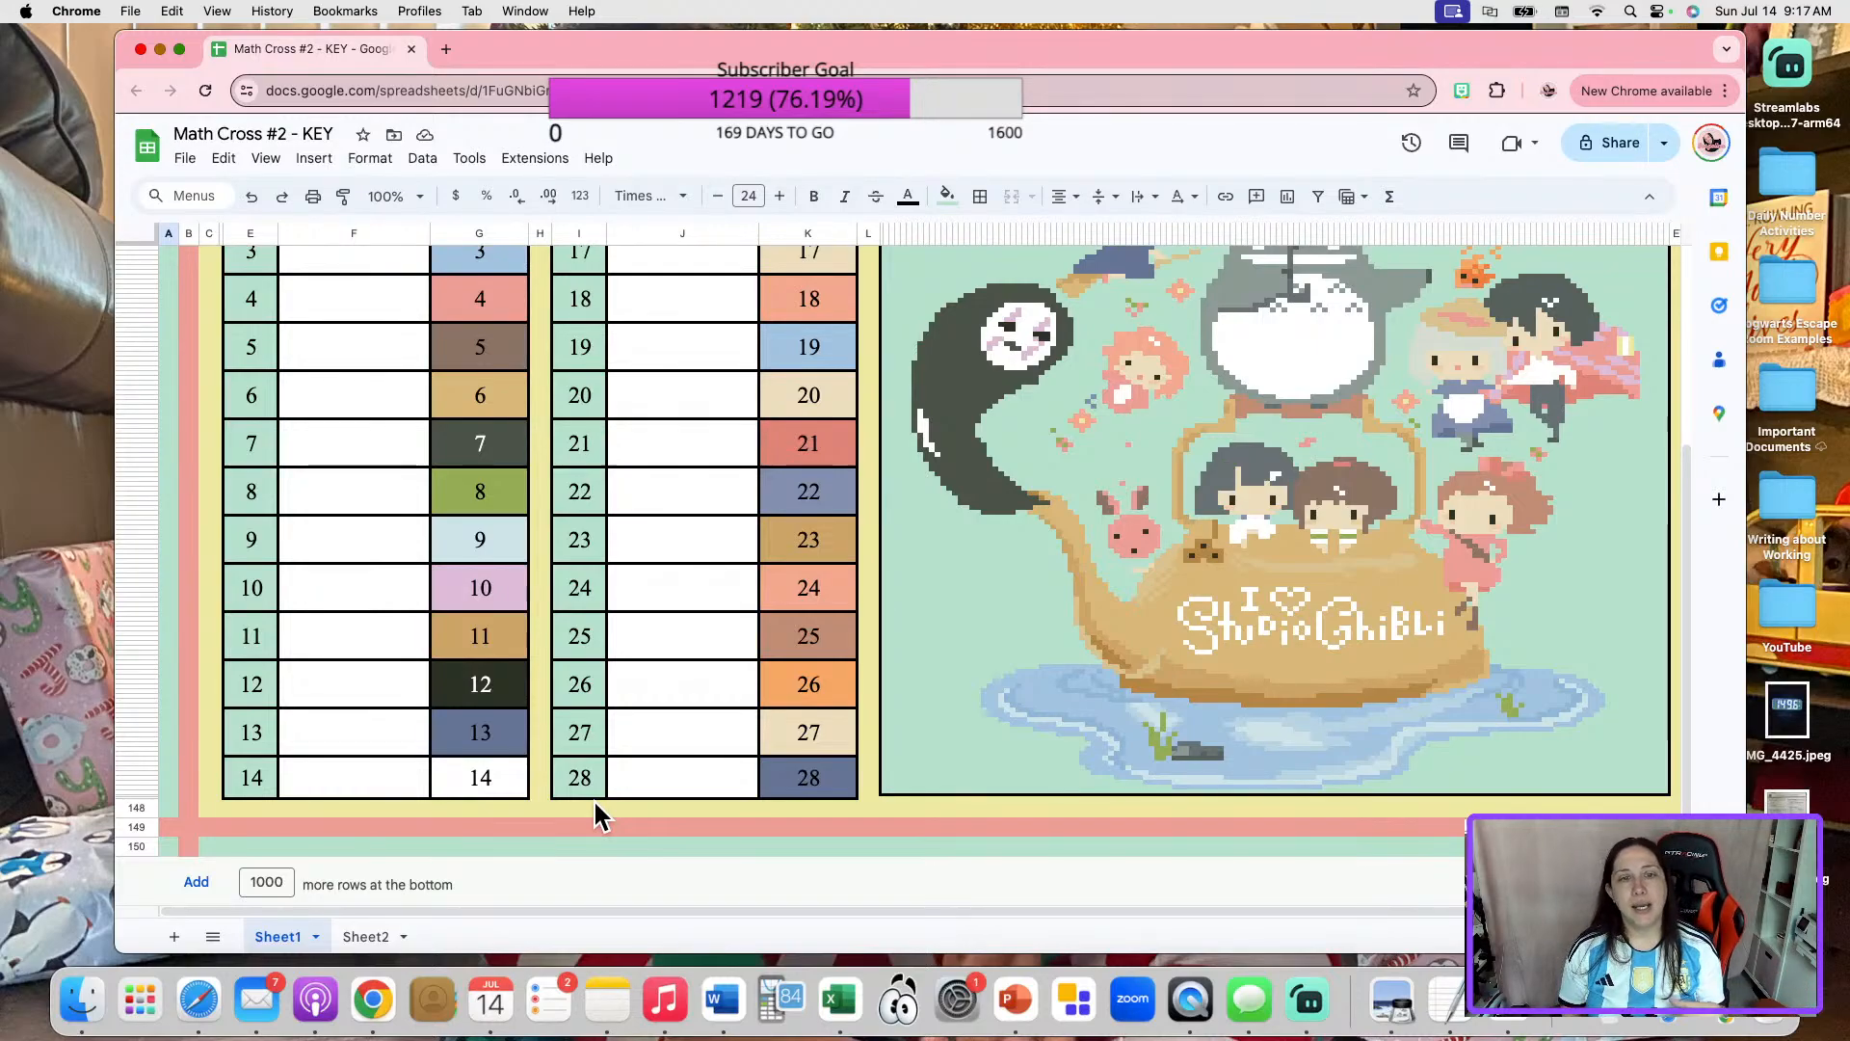
scroll(593, 800, "up", 10)
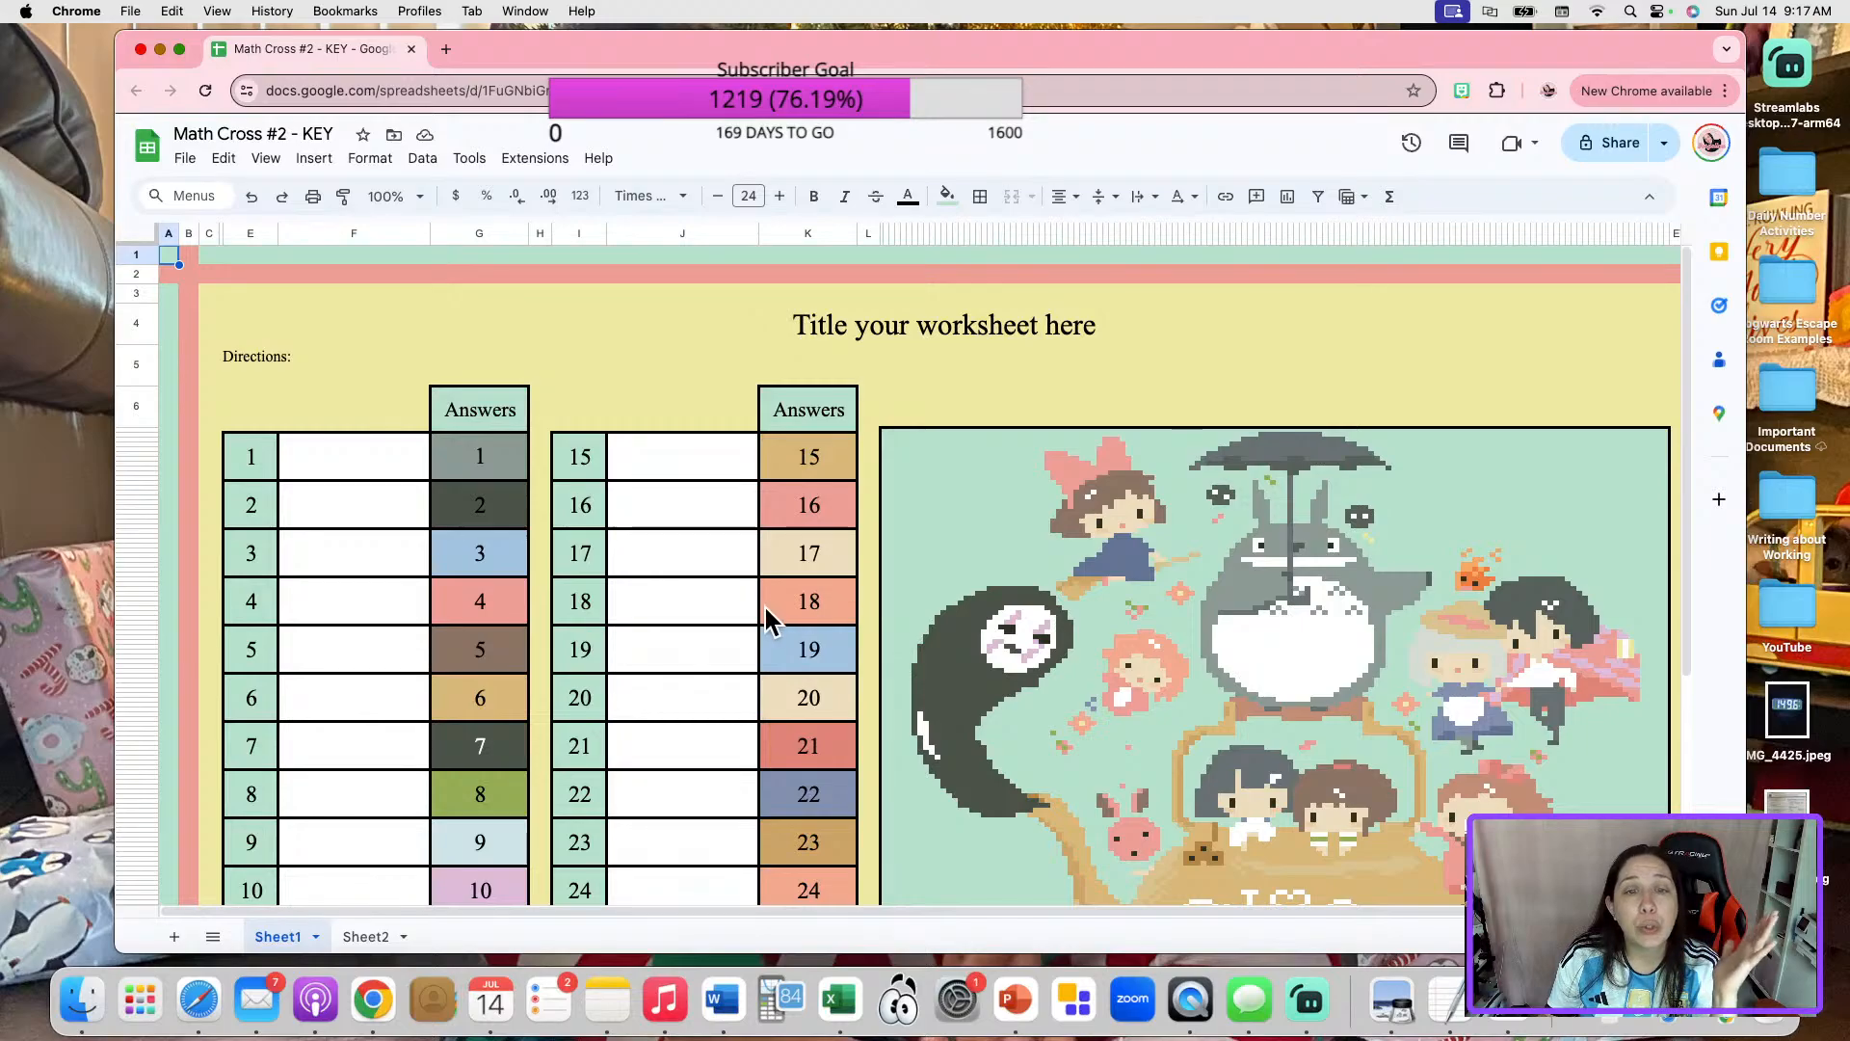
scroll(763, 603, "down", 2)
left_click(268, 349)
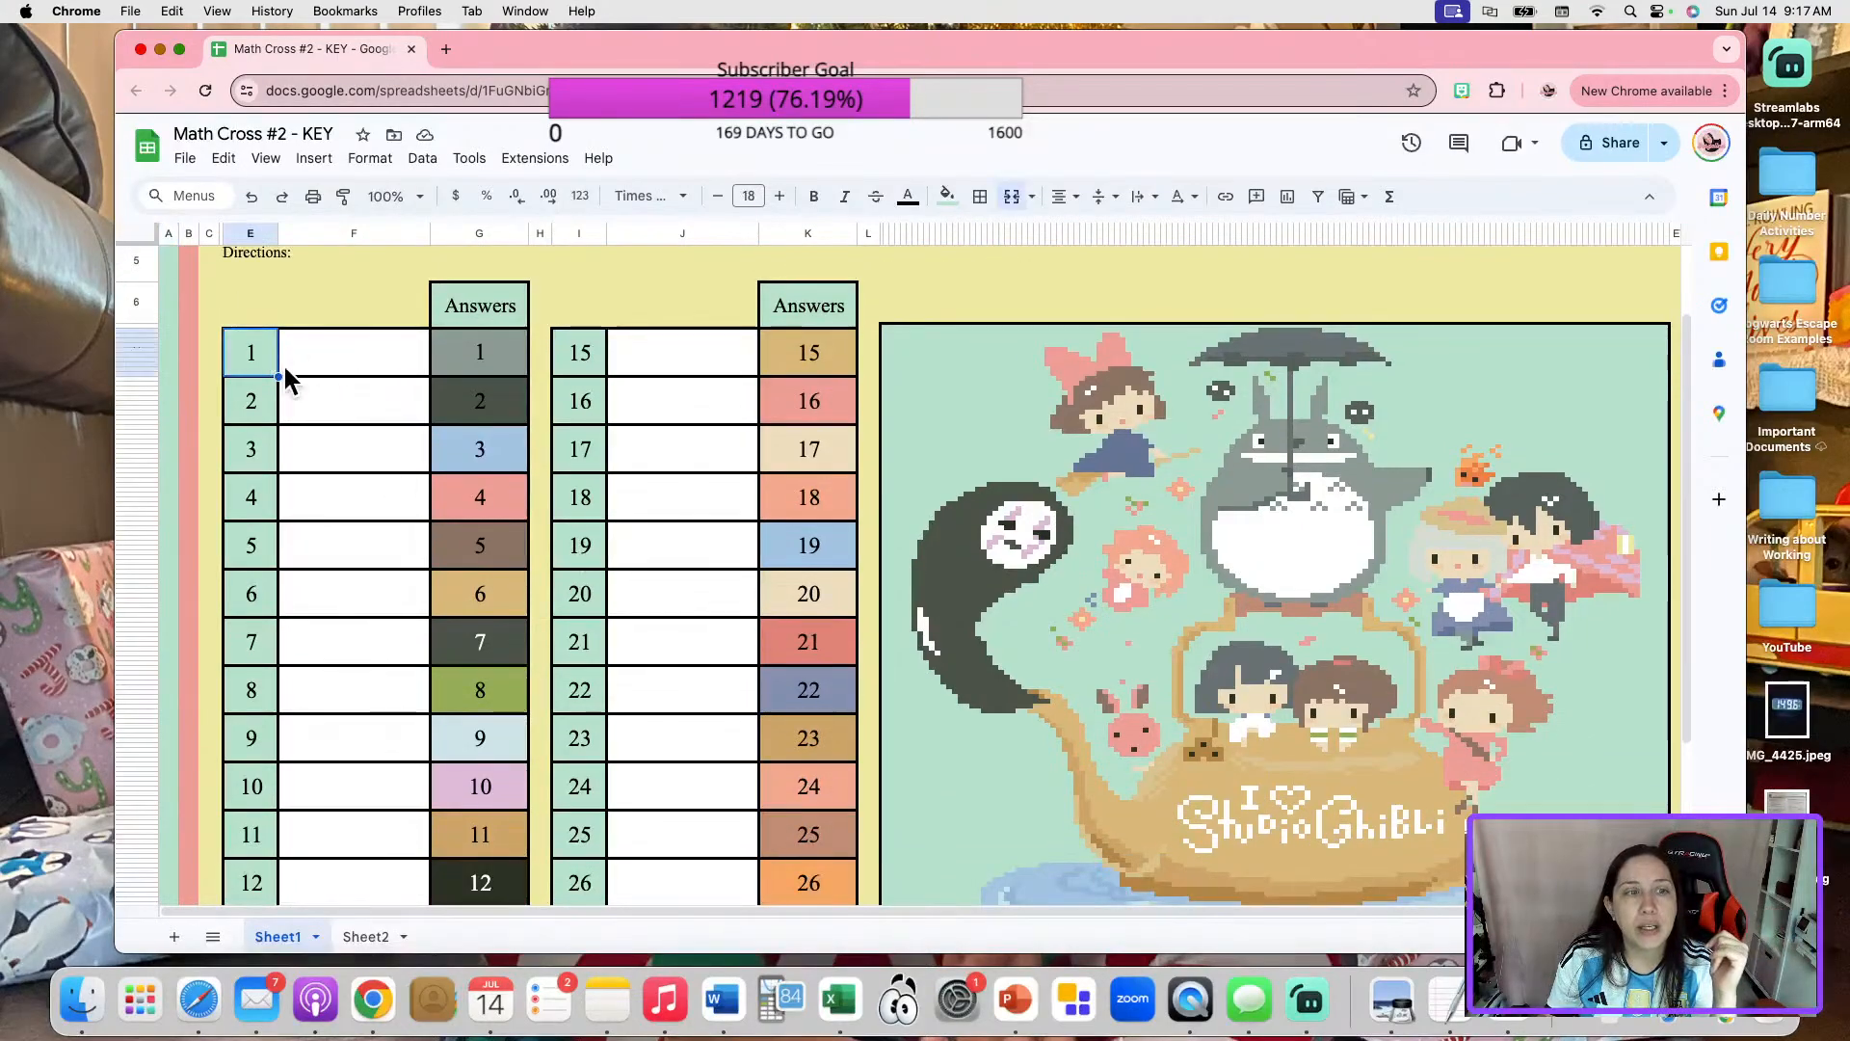
left_click(368, 347)
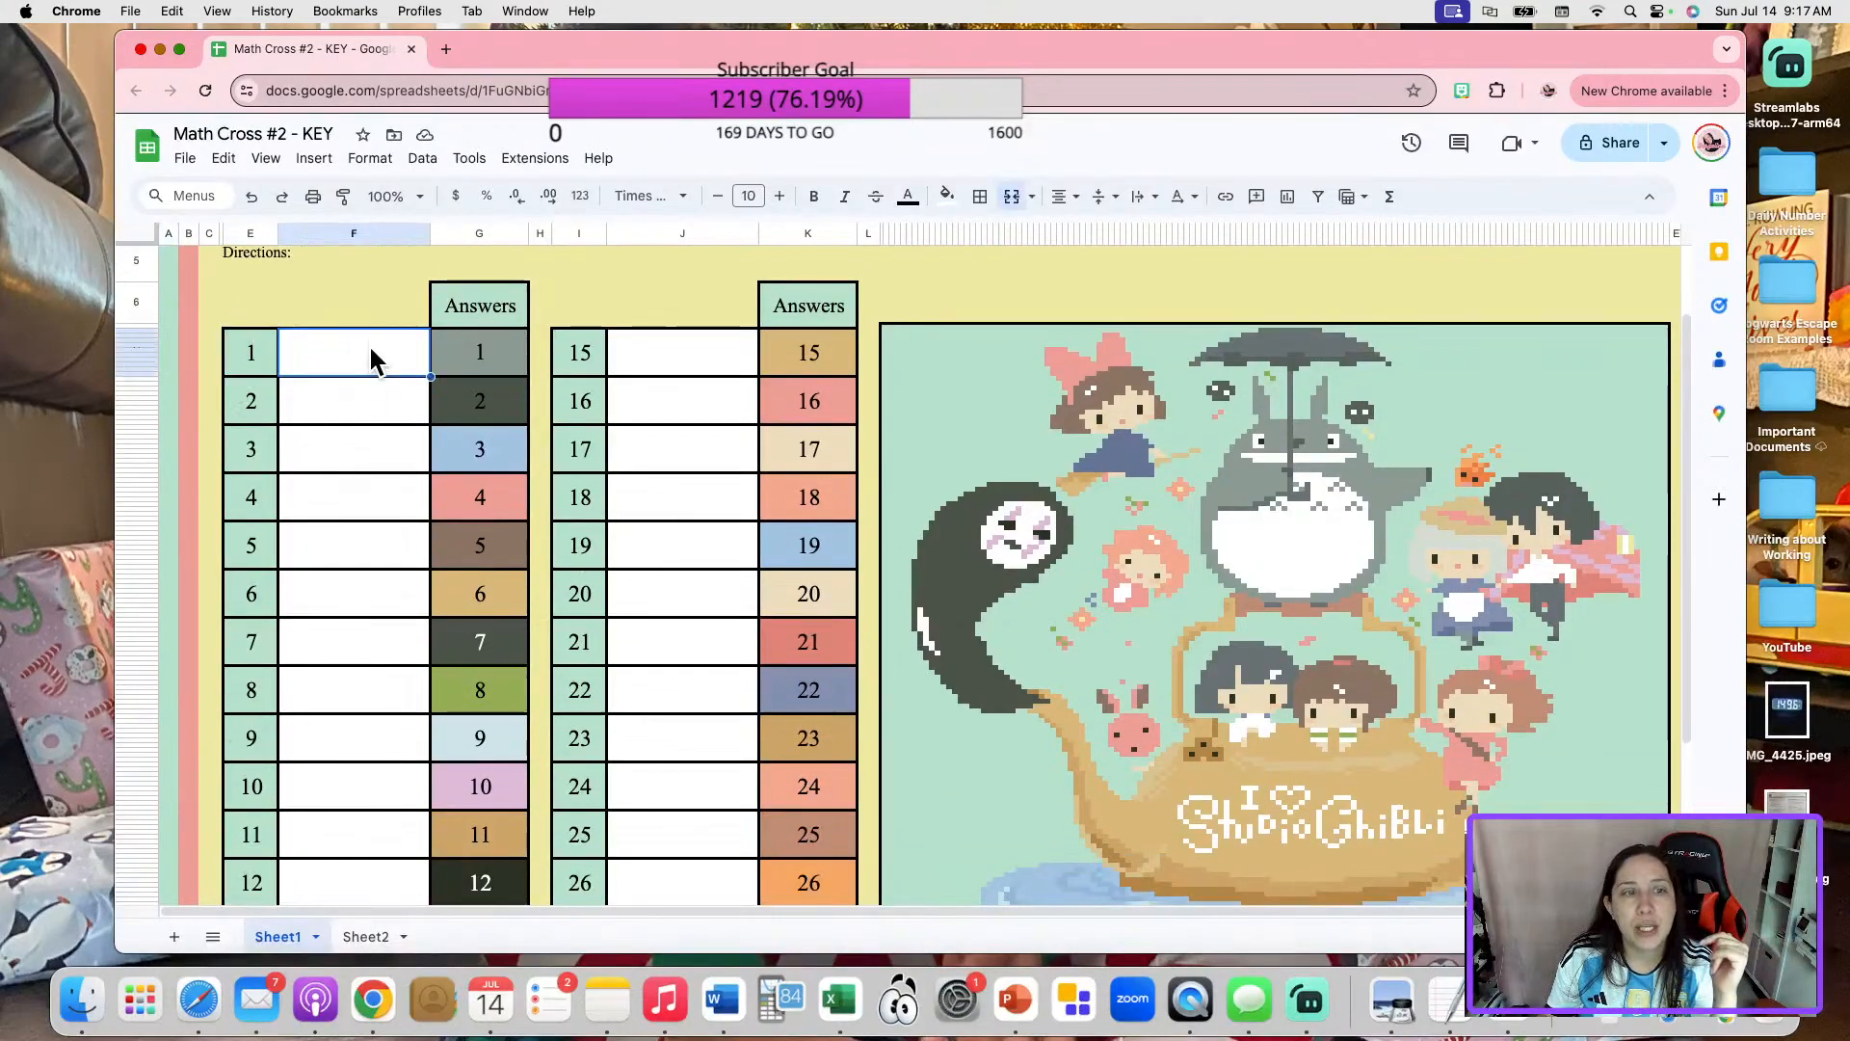
scroll(565, 723, "up", 3)
left_click(251, 234)
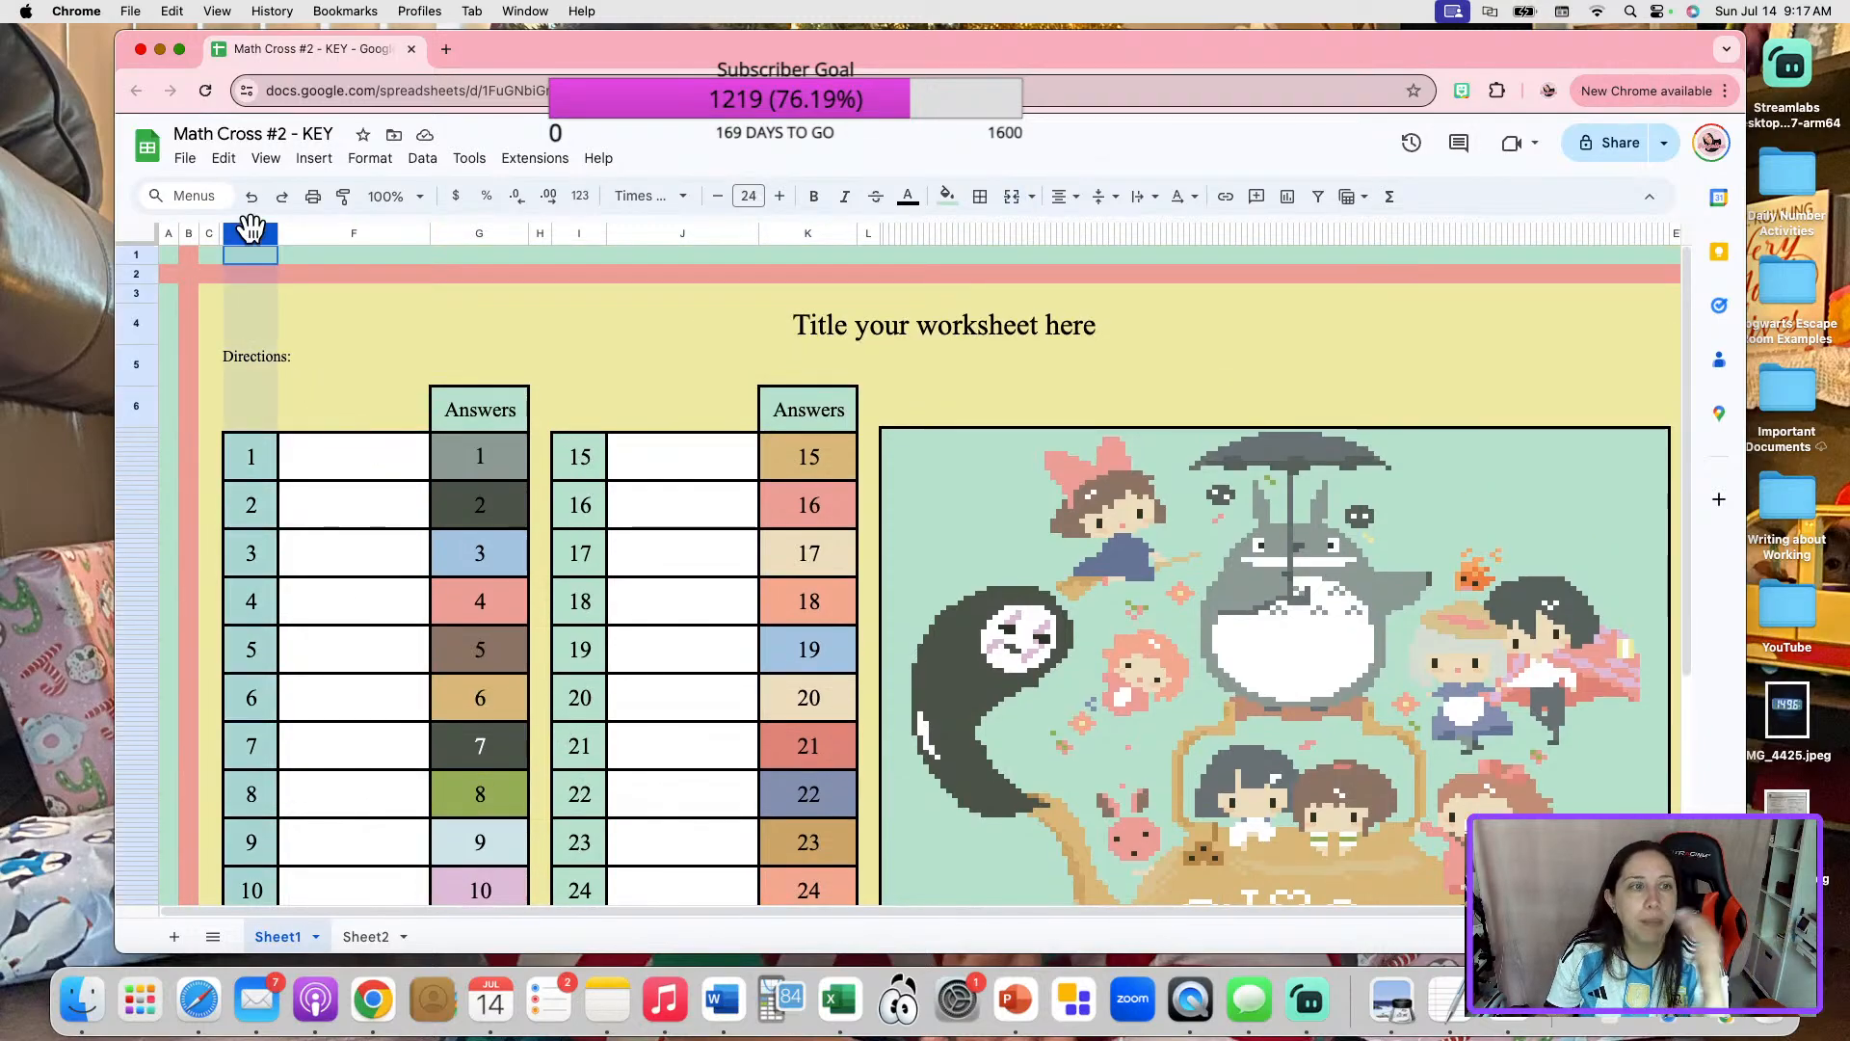
right_click(380, 241)
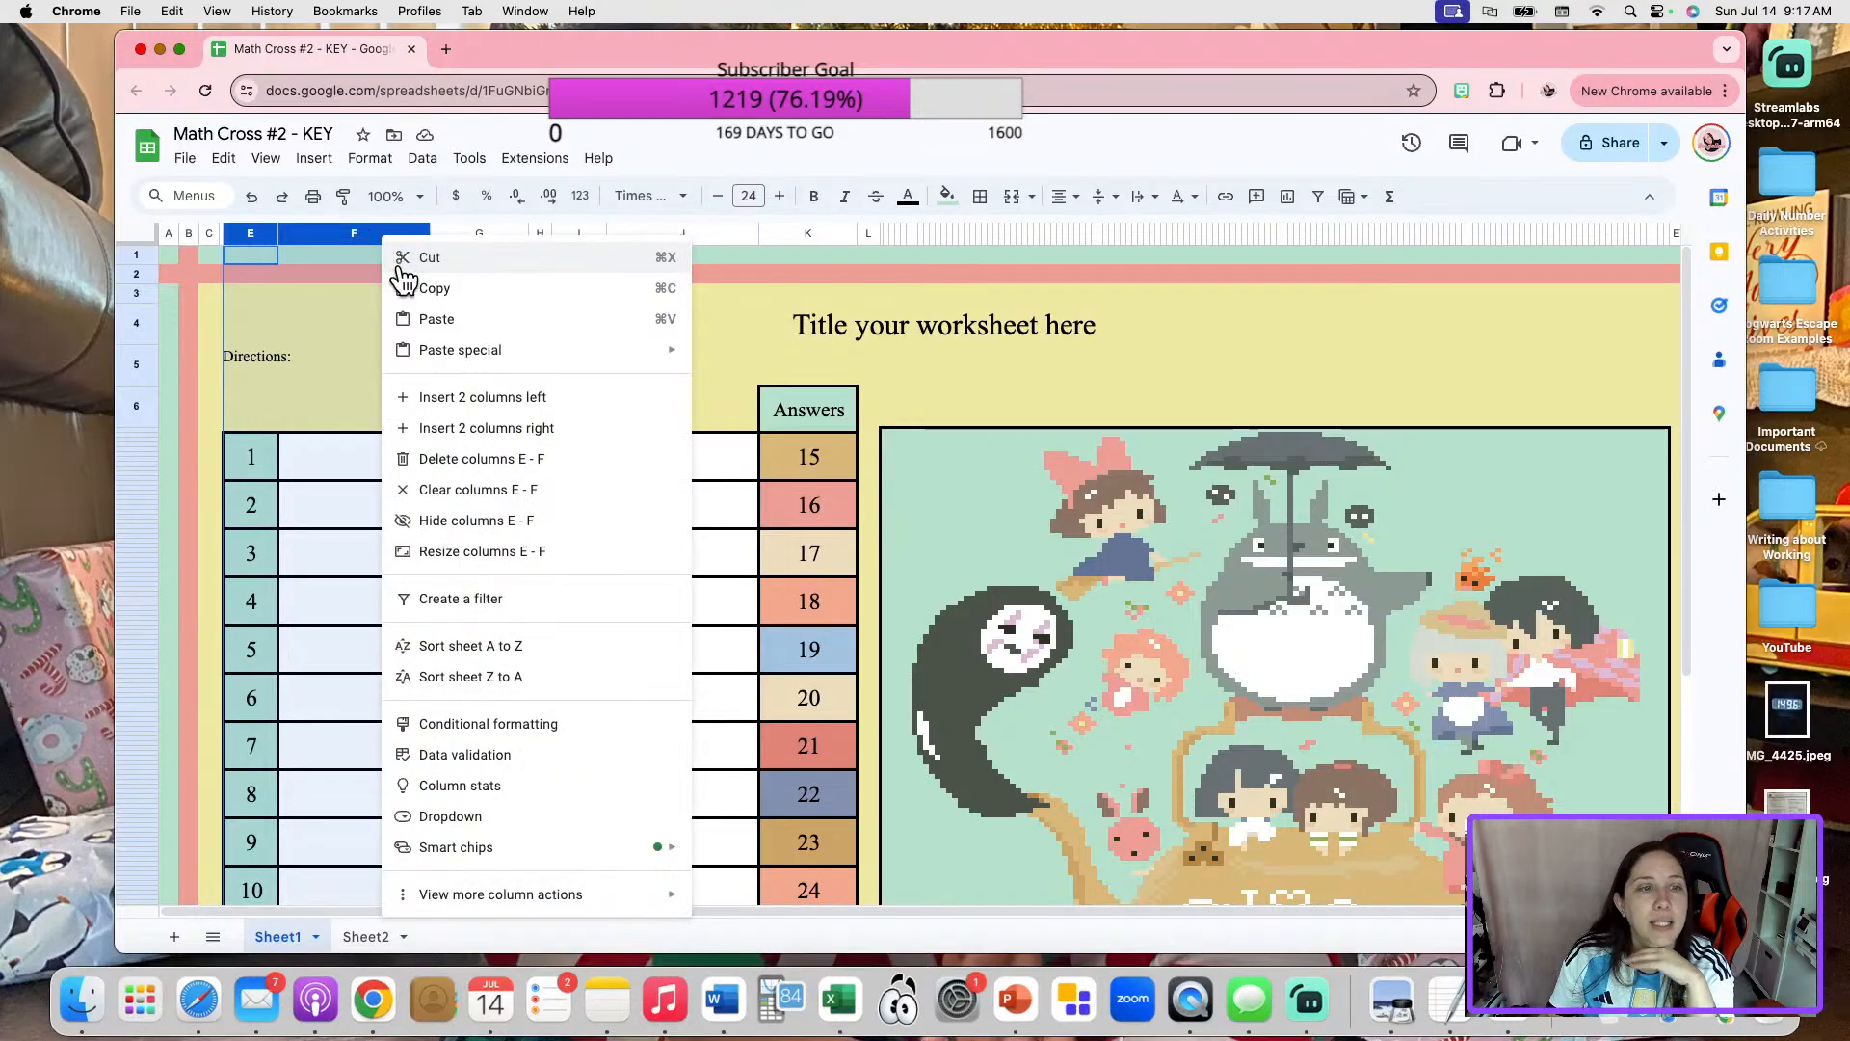
left_click(509, 460)
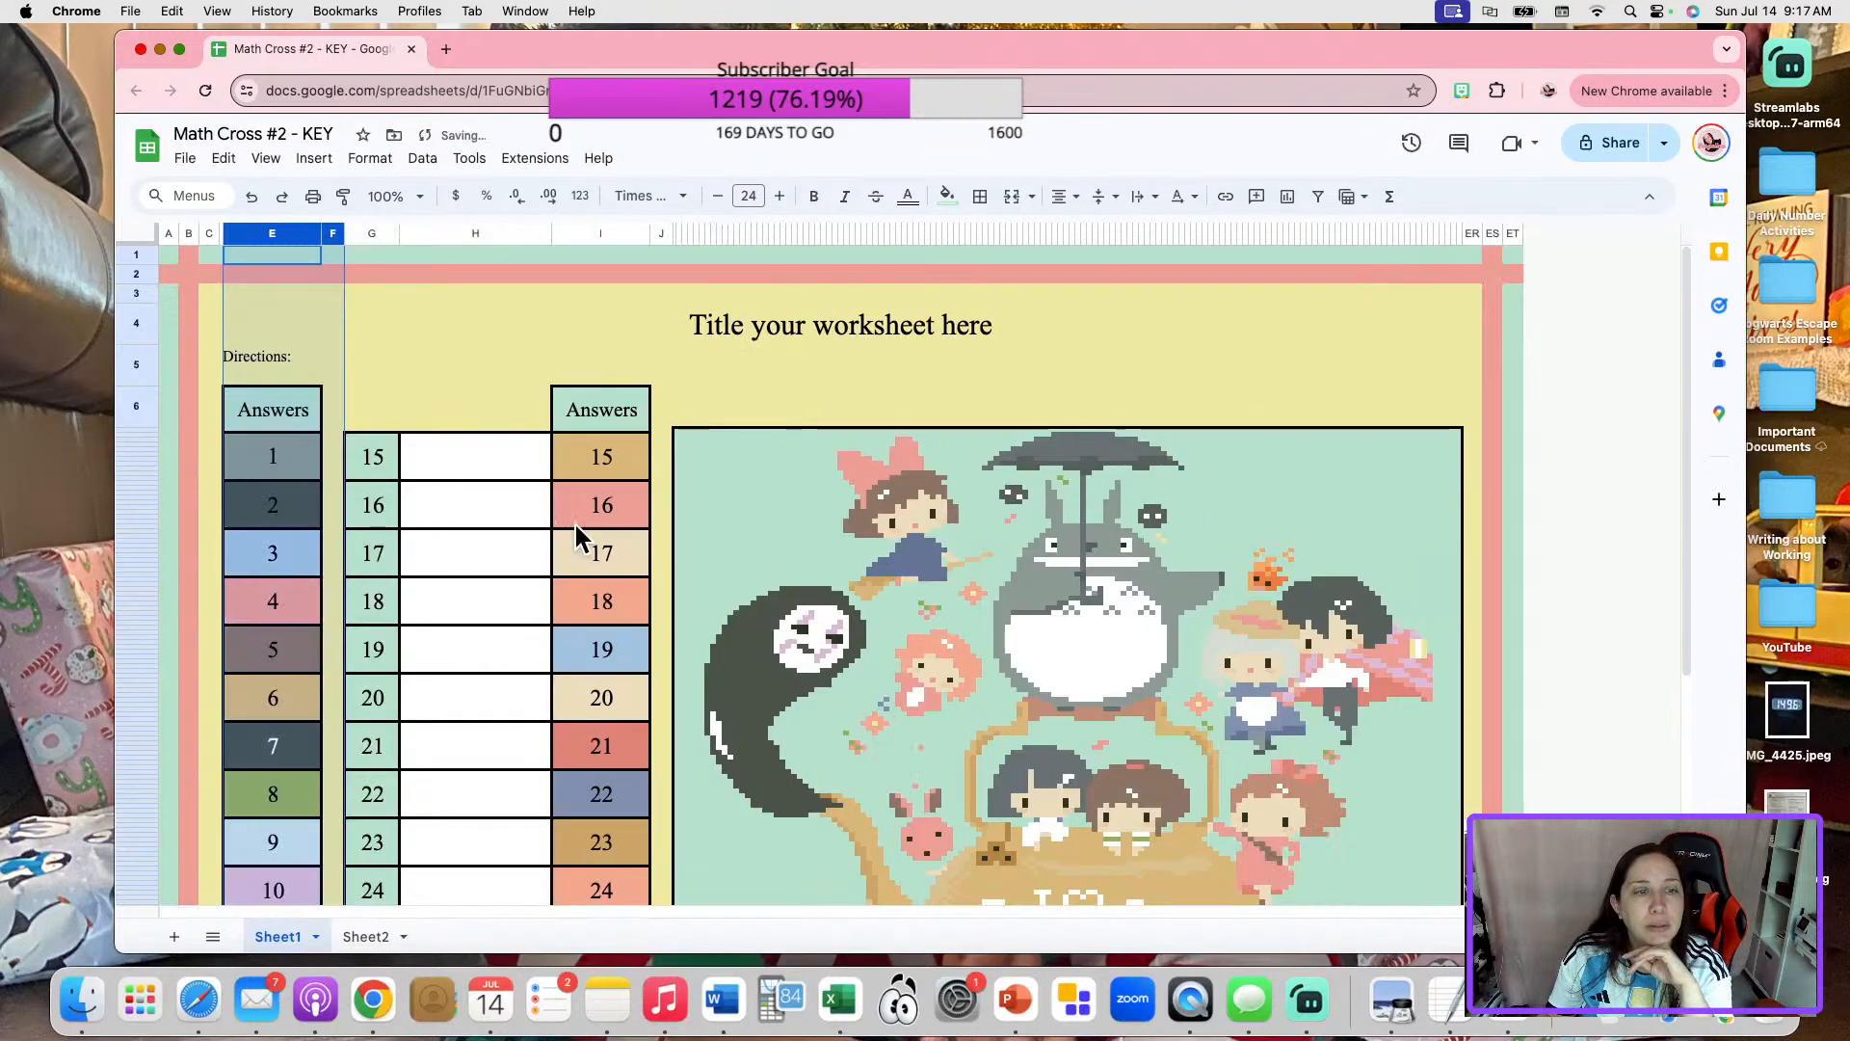
Delete columns G and H, which hold the question numbers 15–28 and their blank question cells.
left_click_drag(365, 237, 483, 234)
right_click(488, 235)
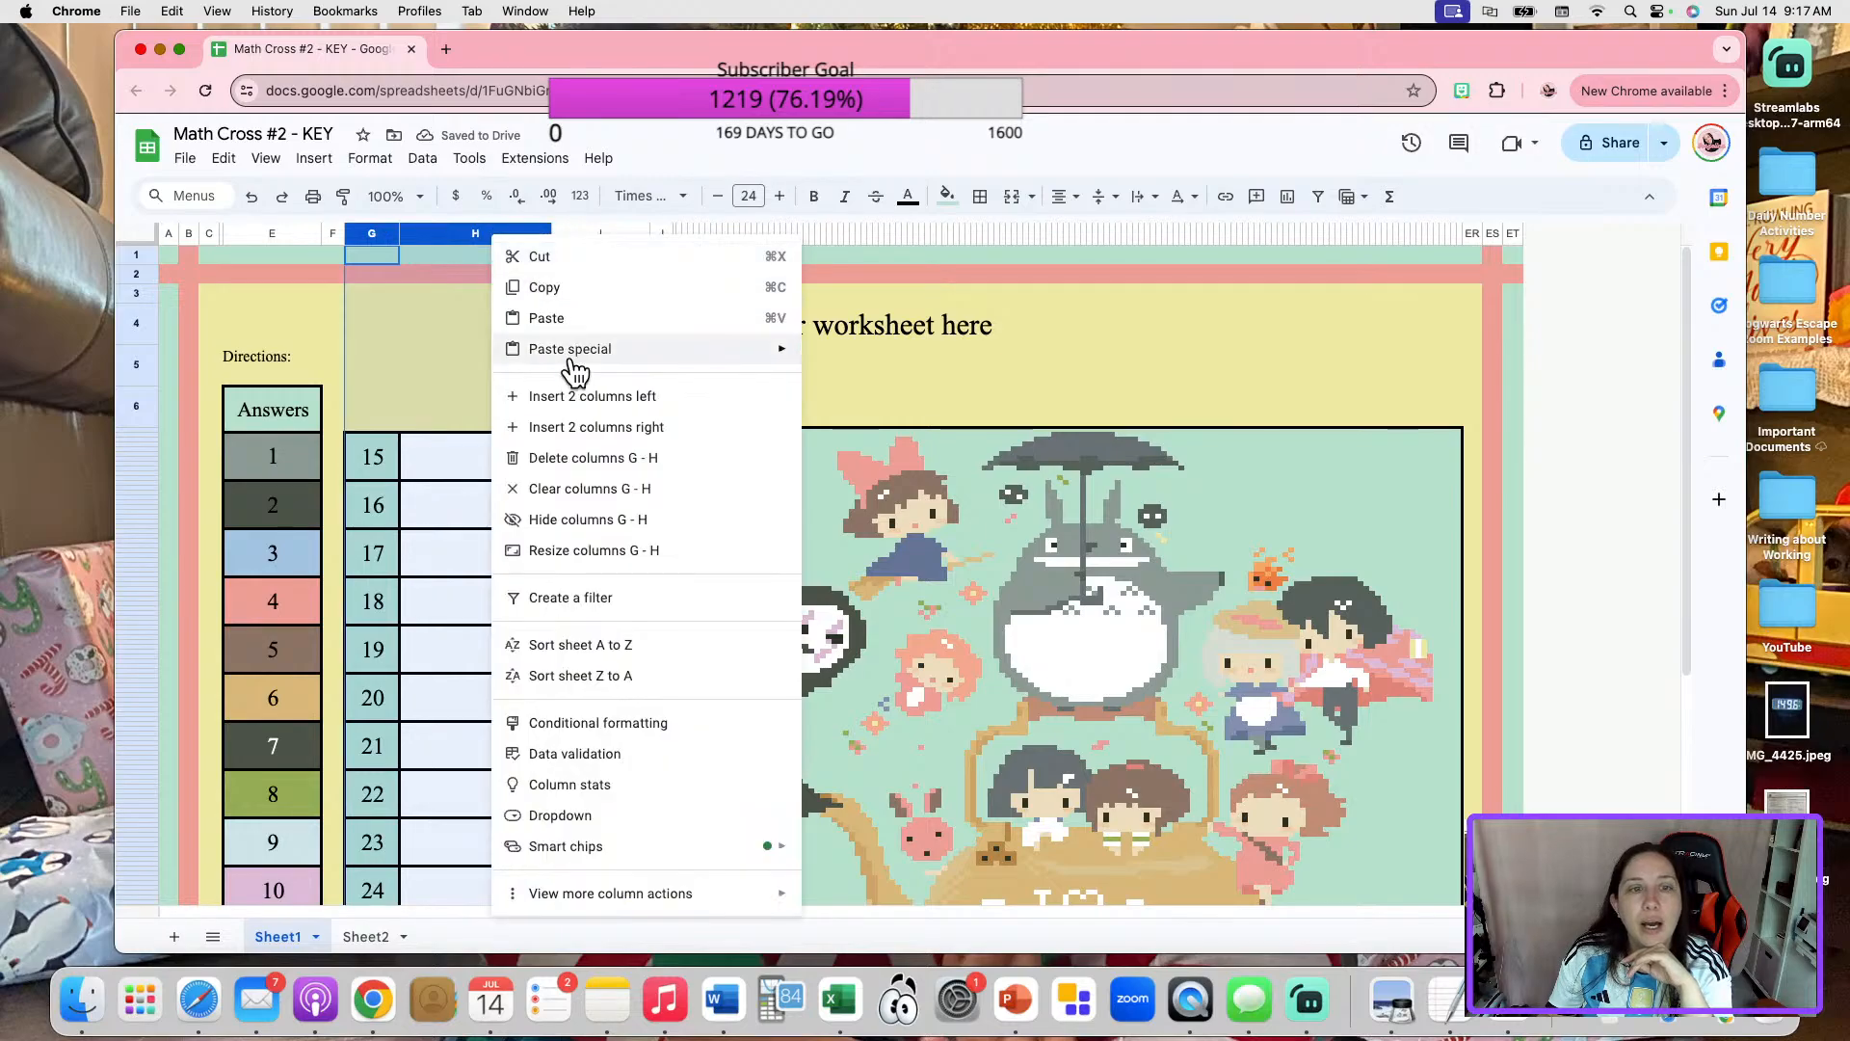
left_click(610, 461)
scroll(1157, 704, "down", 5)
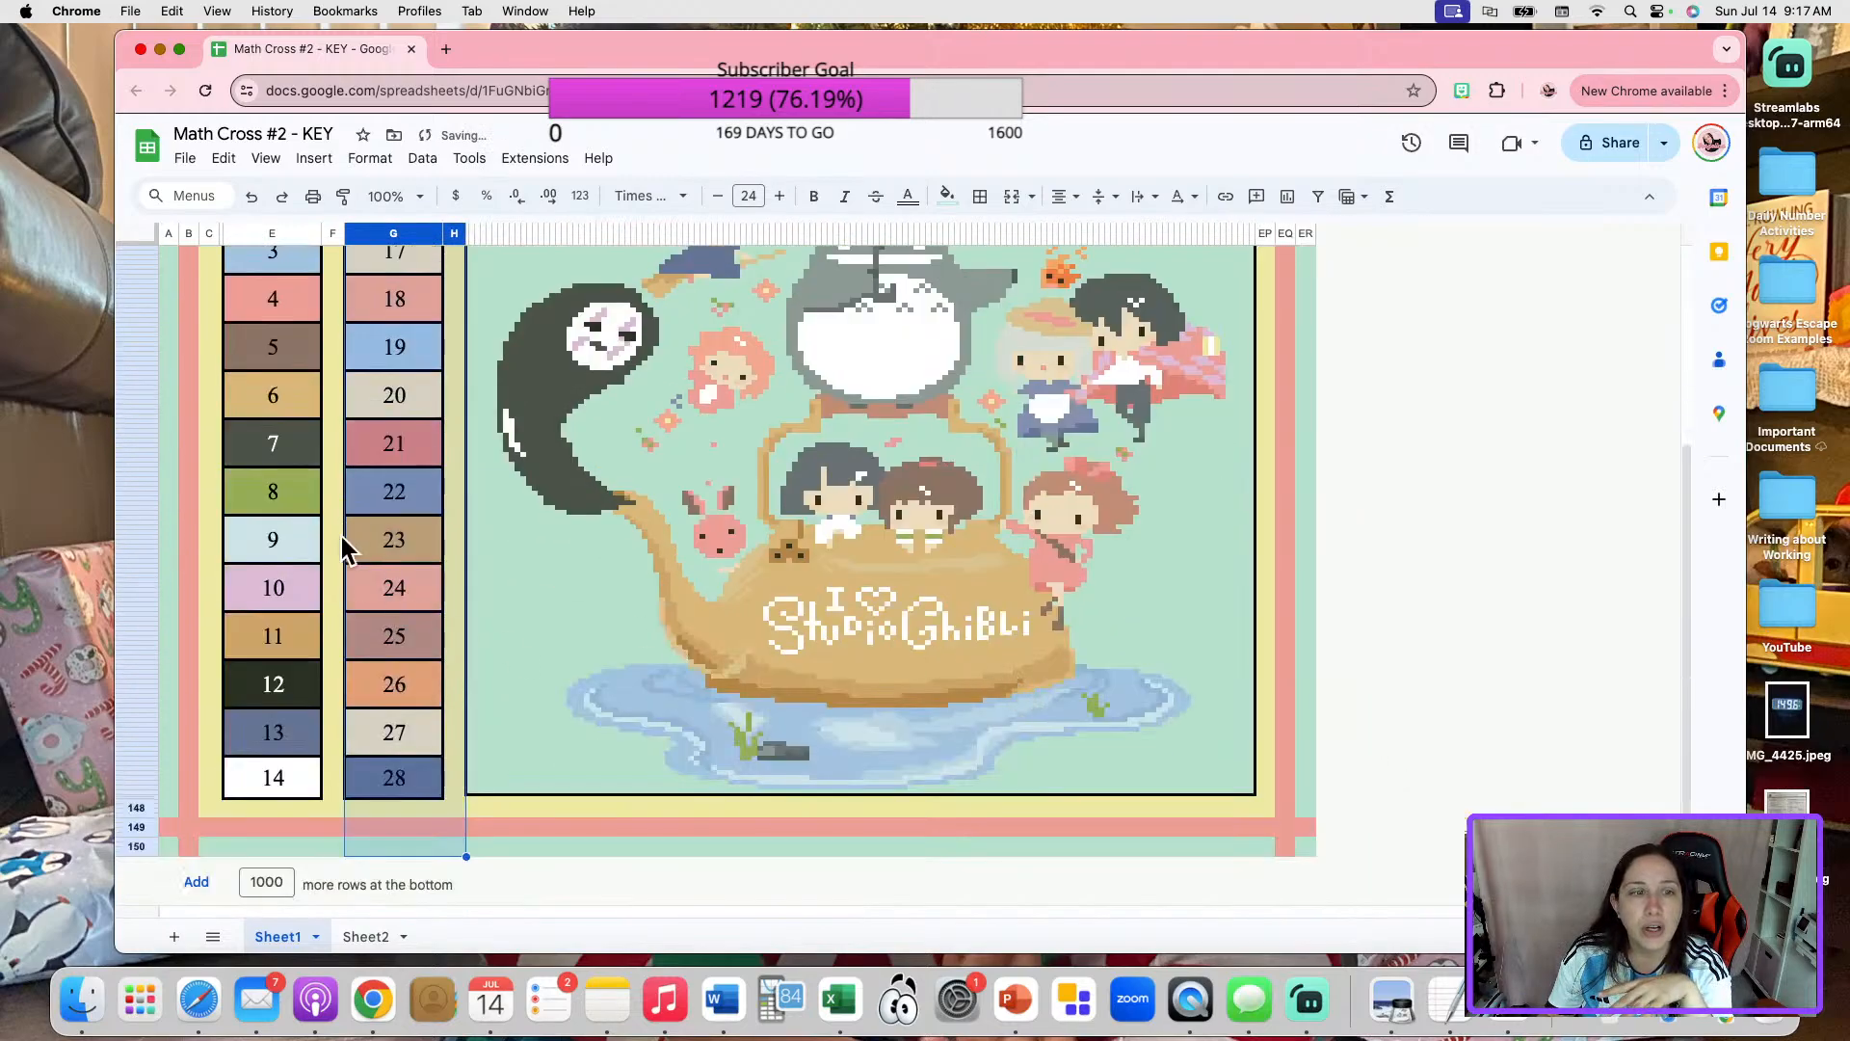
scroll(318, 578, "up", 15)
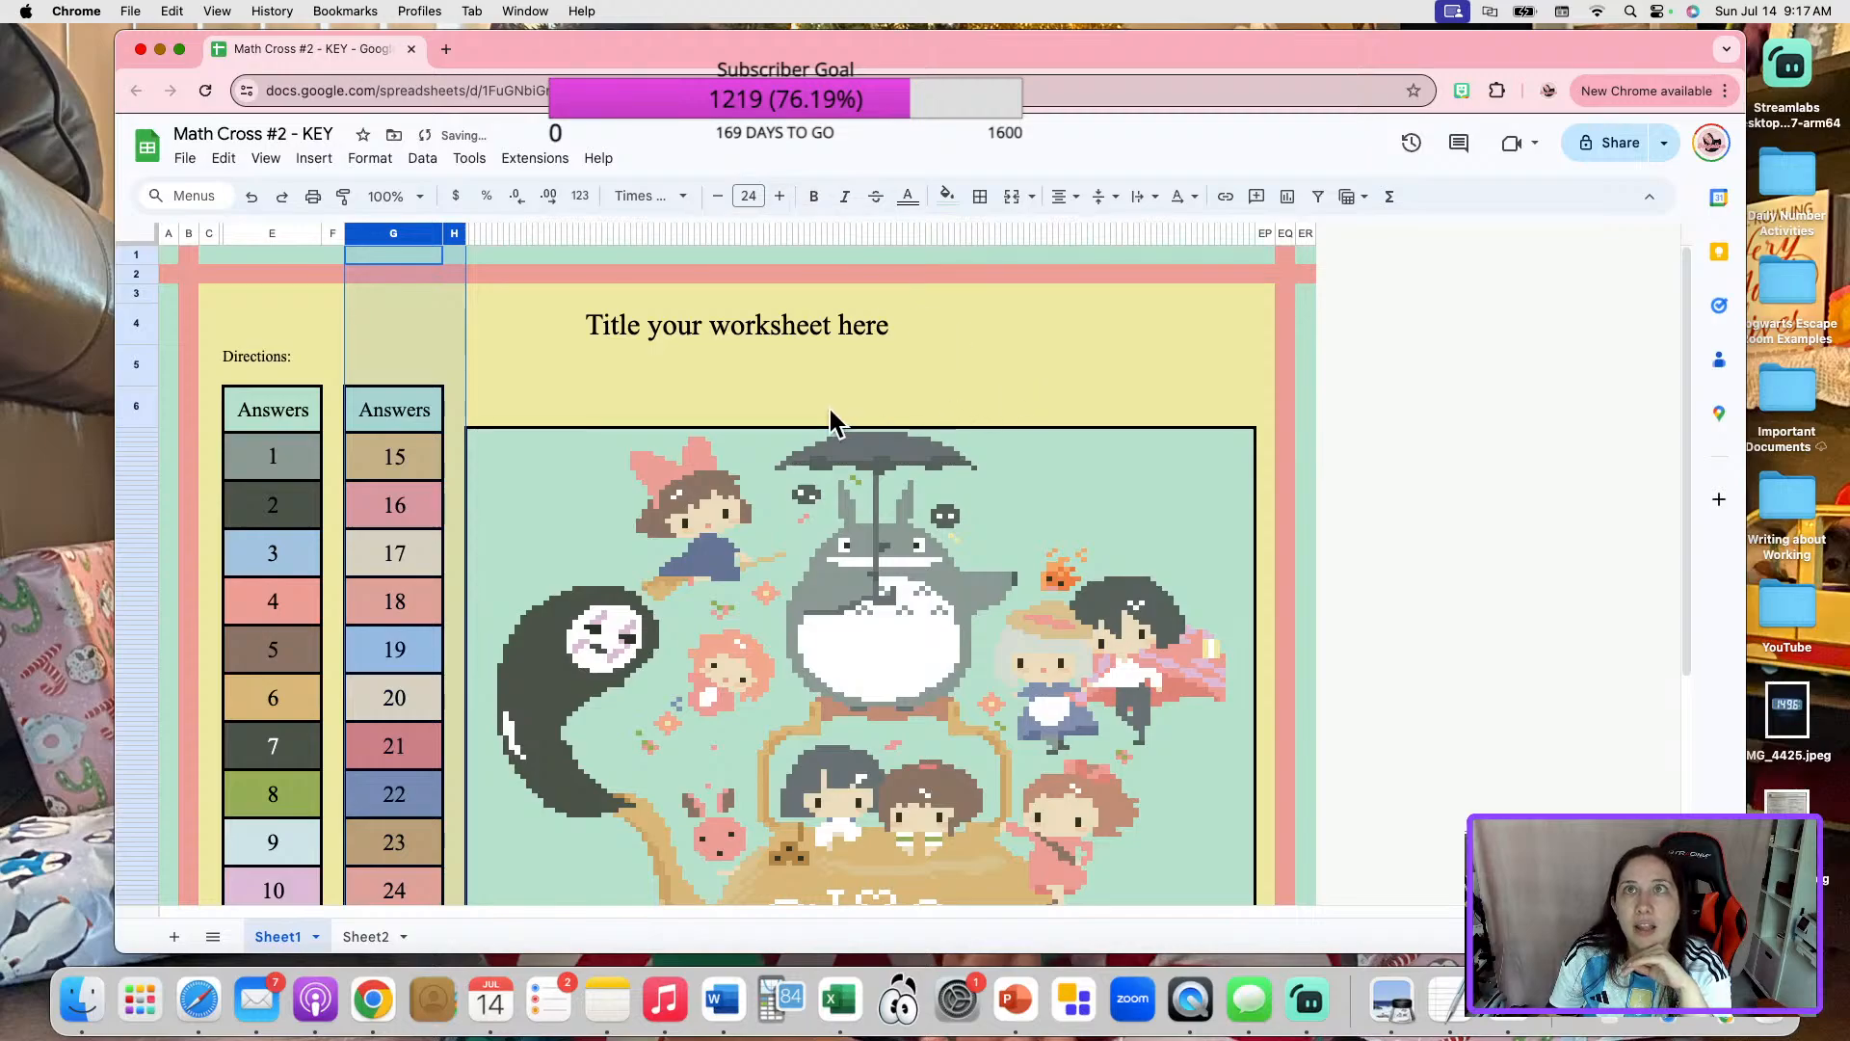
scroll(867, 425, "down", 3)
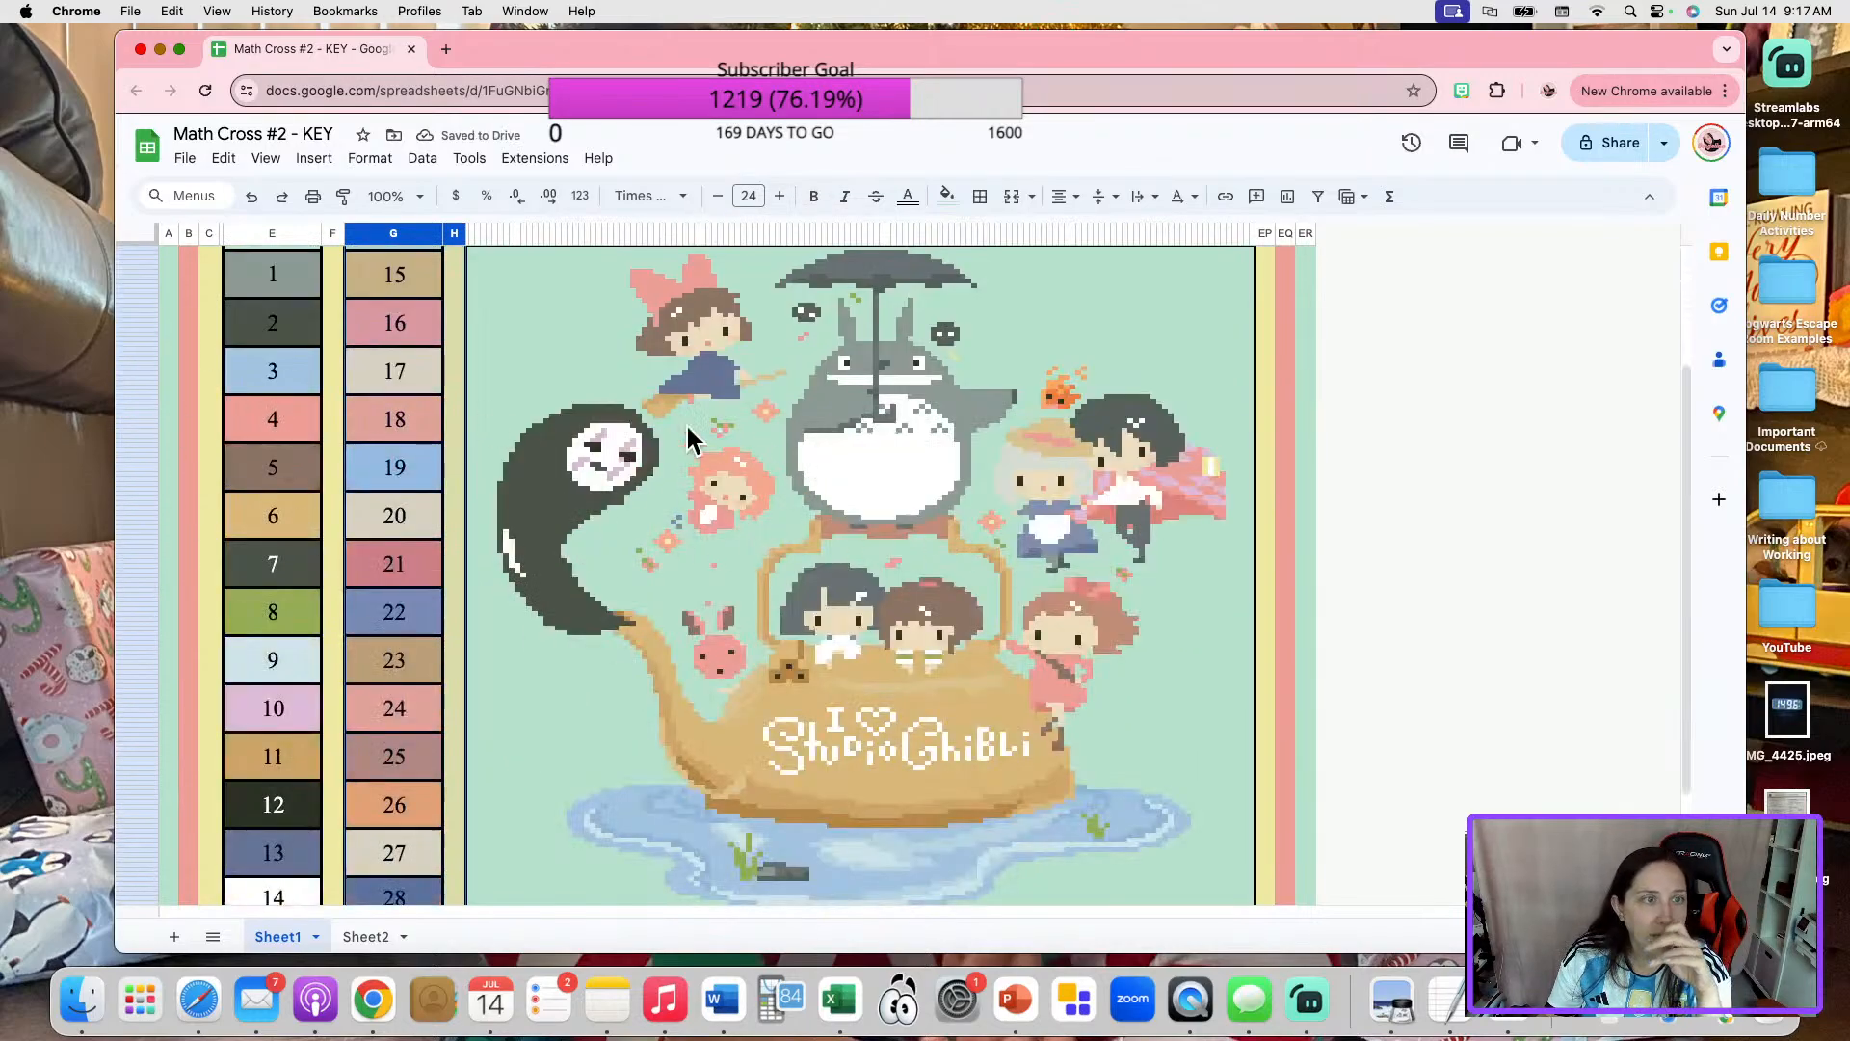
scroll(710, 393, "up", 5)
Insert one blank column to the right of the narrow column C, before the answer columns.
left_click(207, 232)
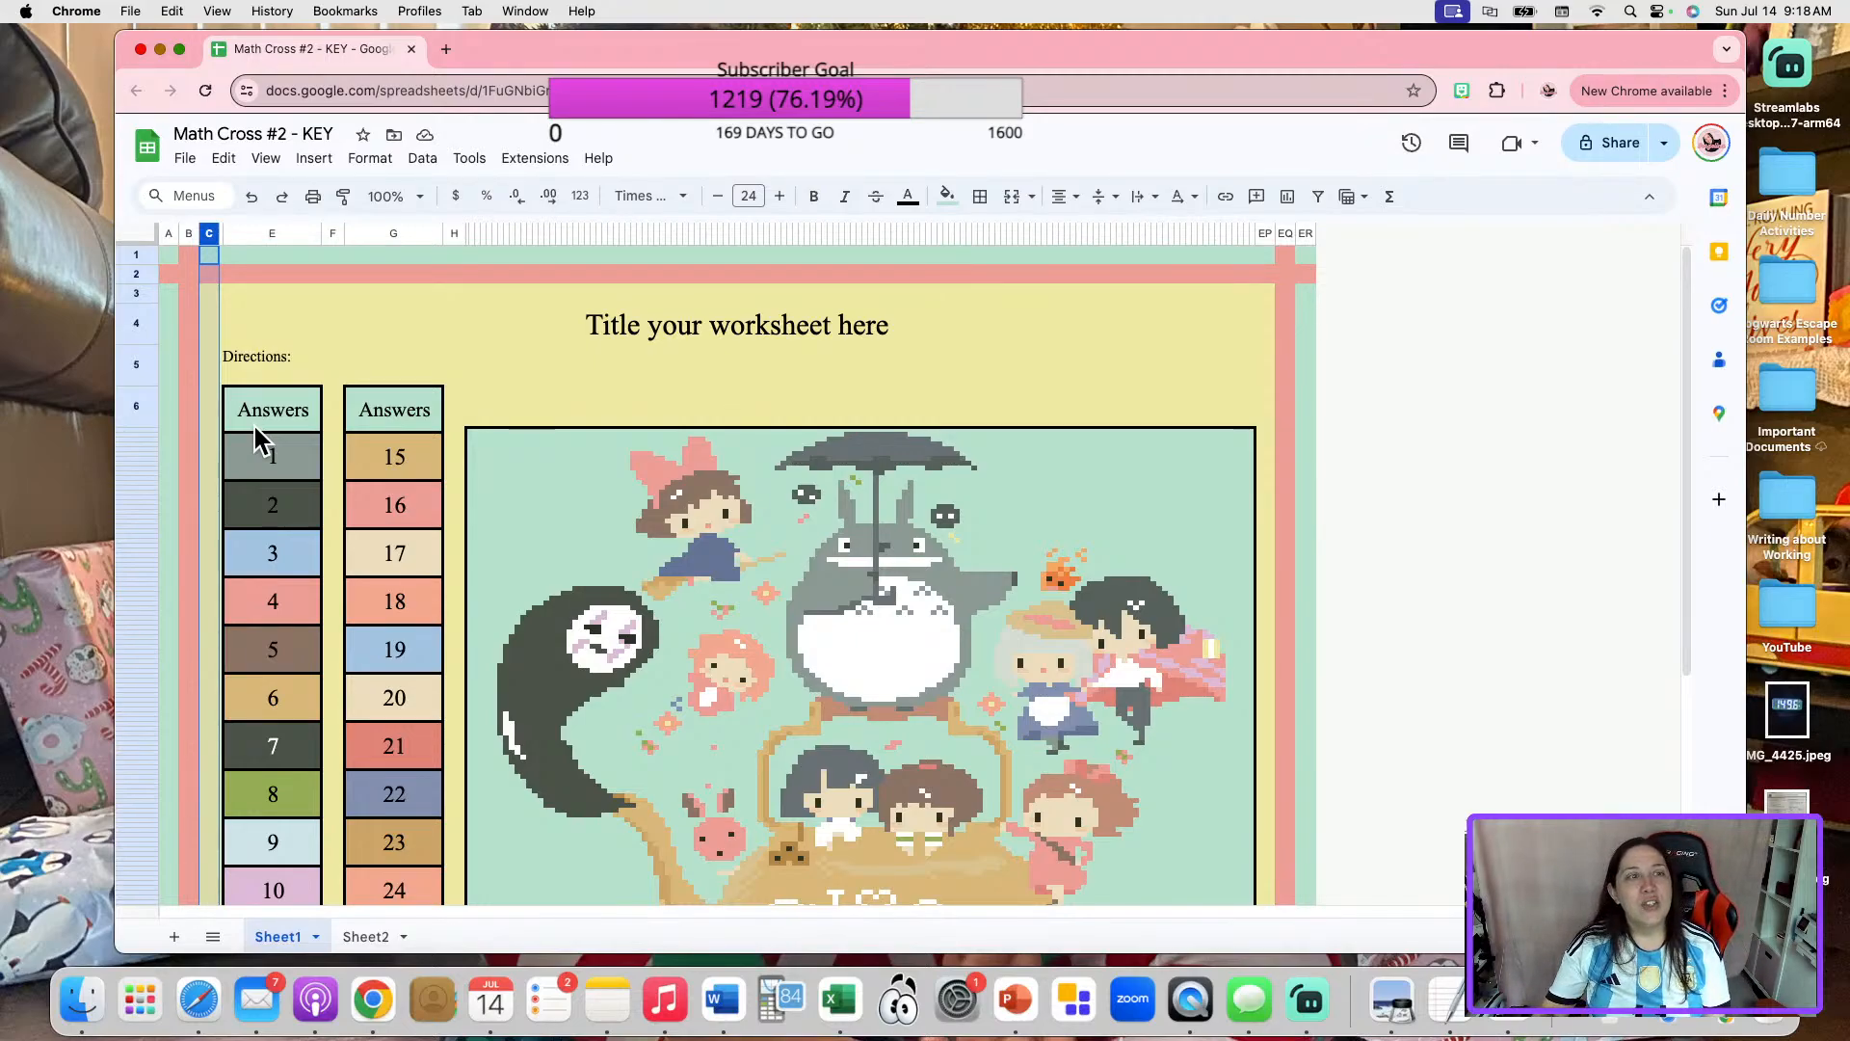
left_click(622, 395)
left_click(209, 234)
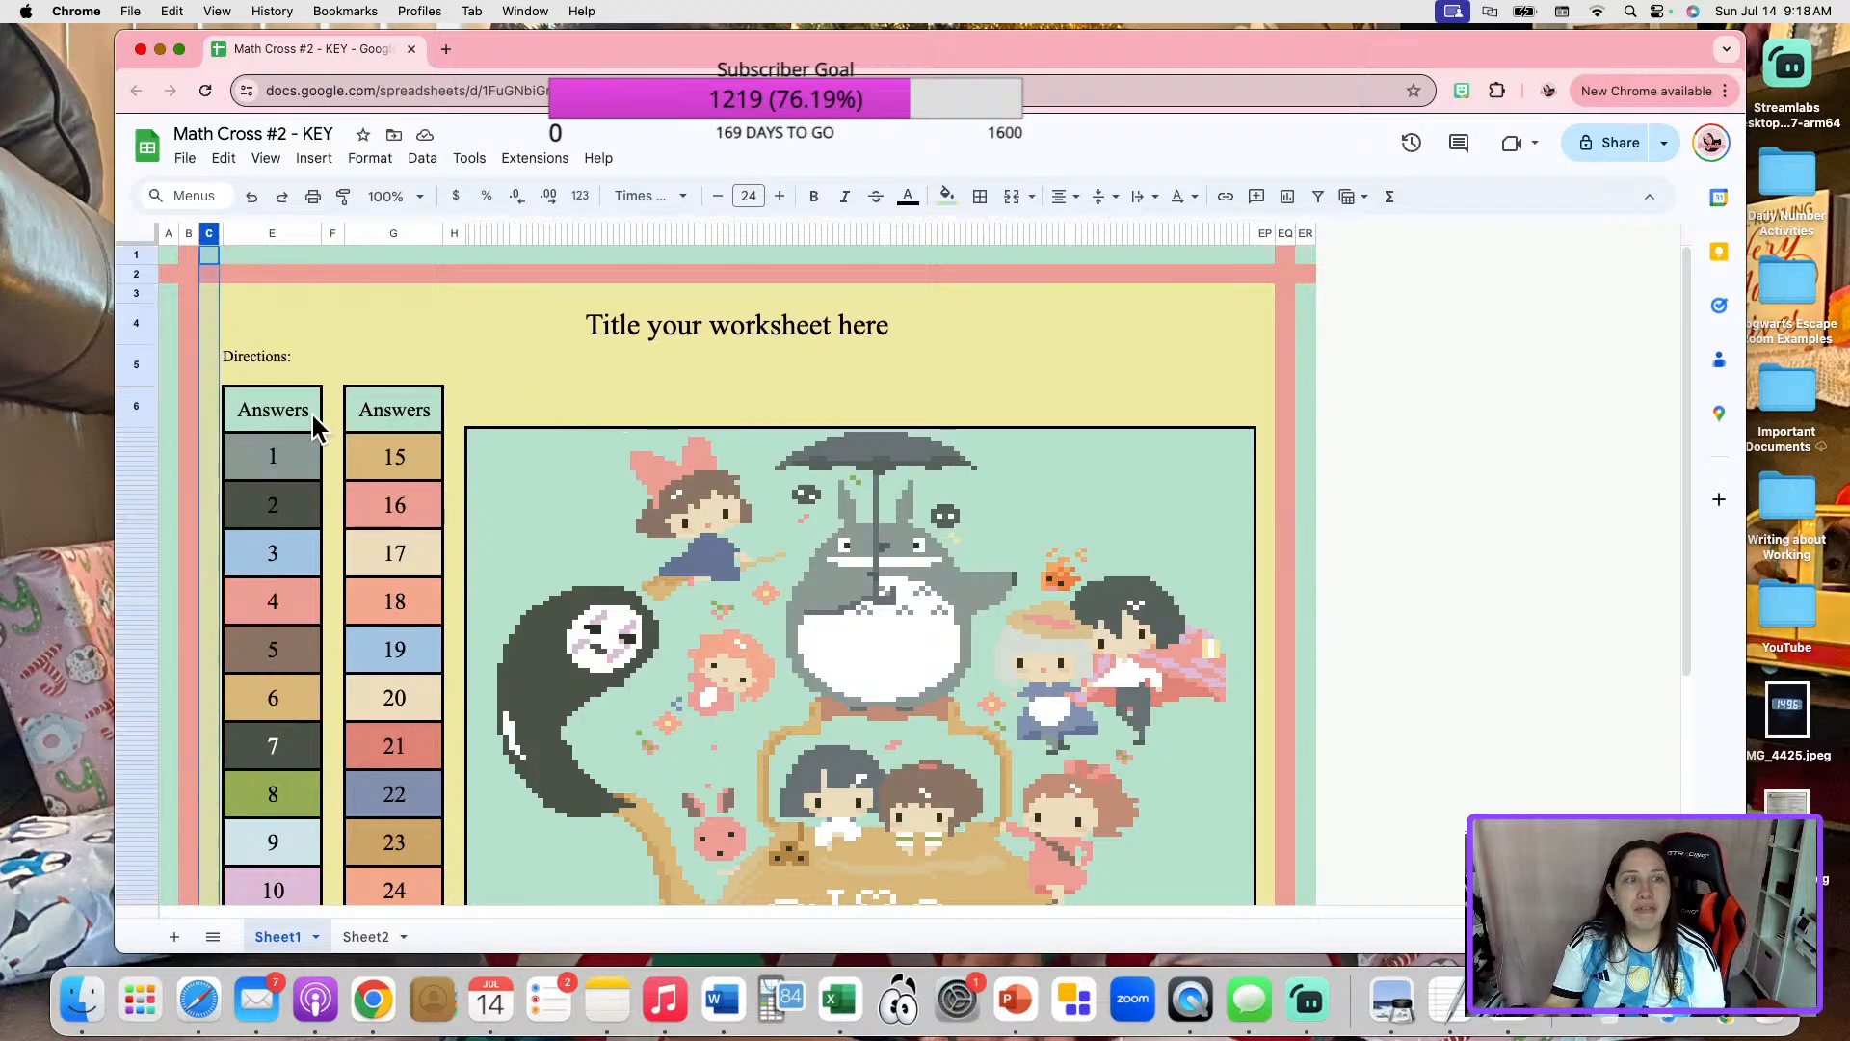
right_click(209, 233)
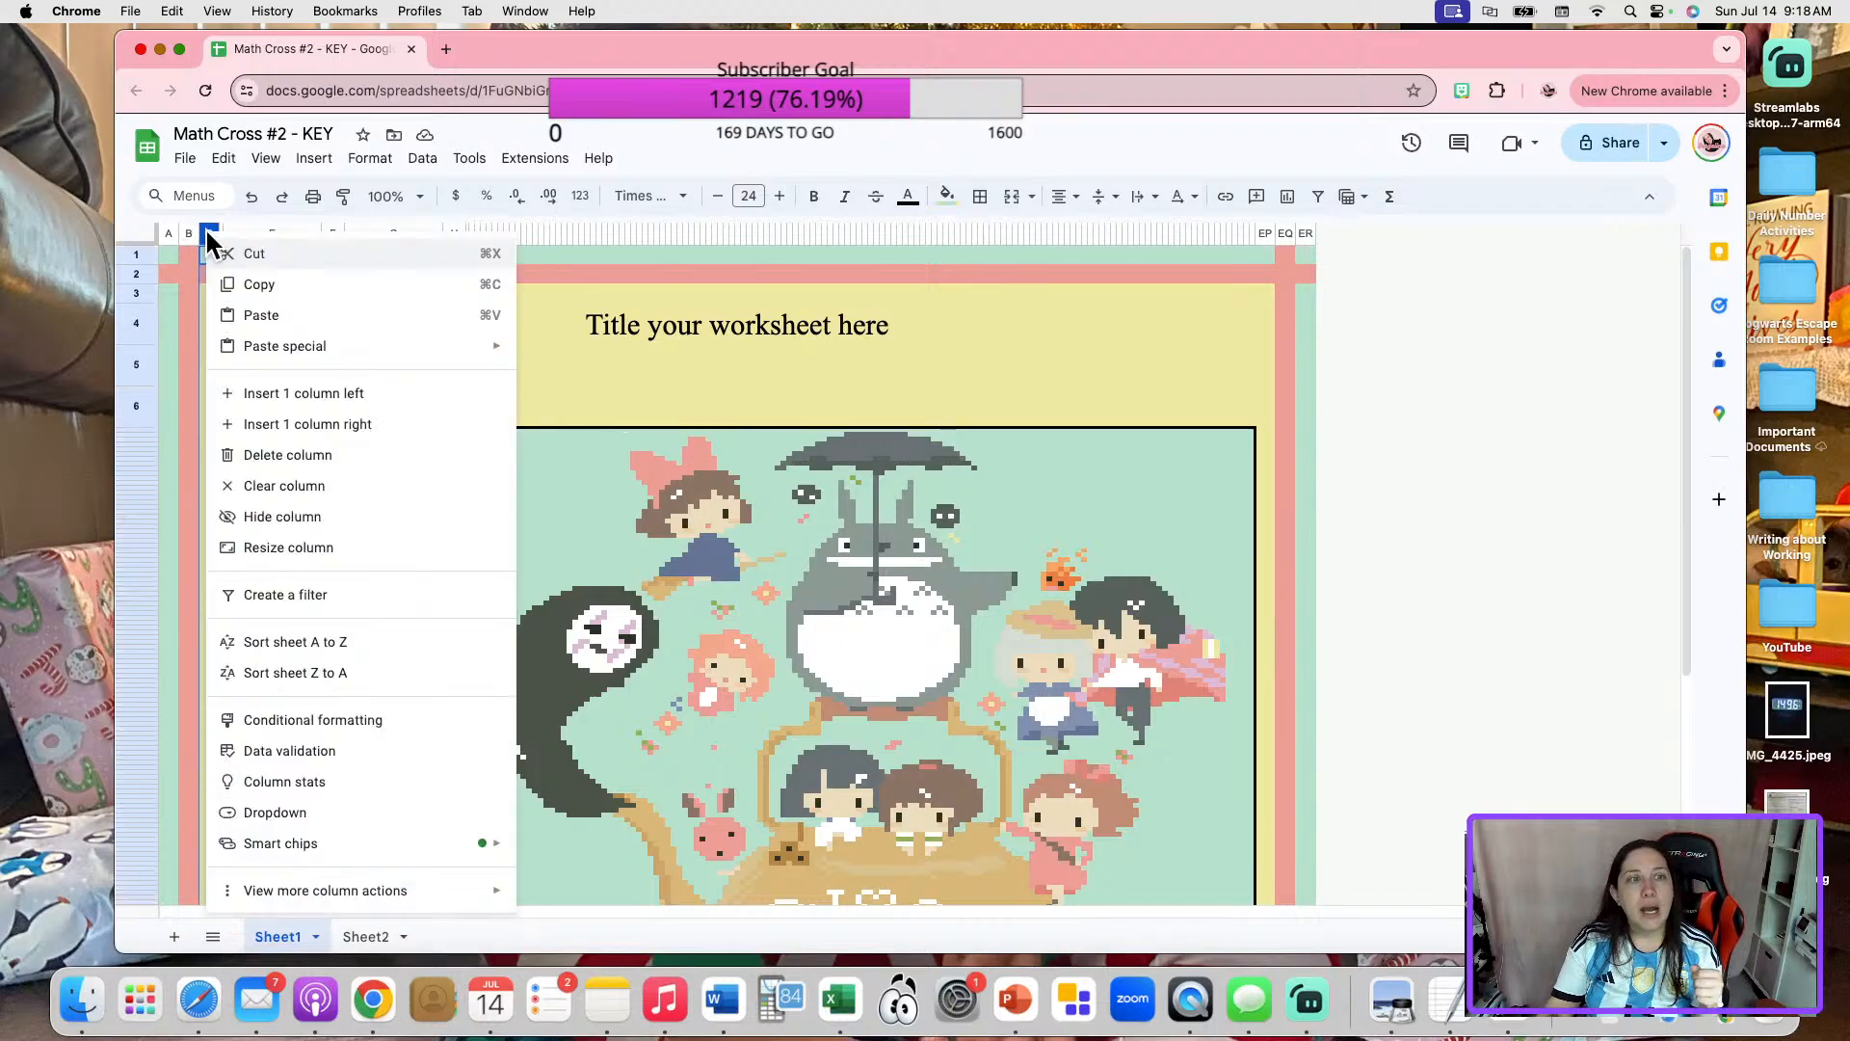
left_click(344, 430)
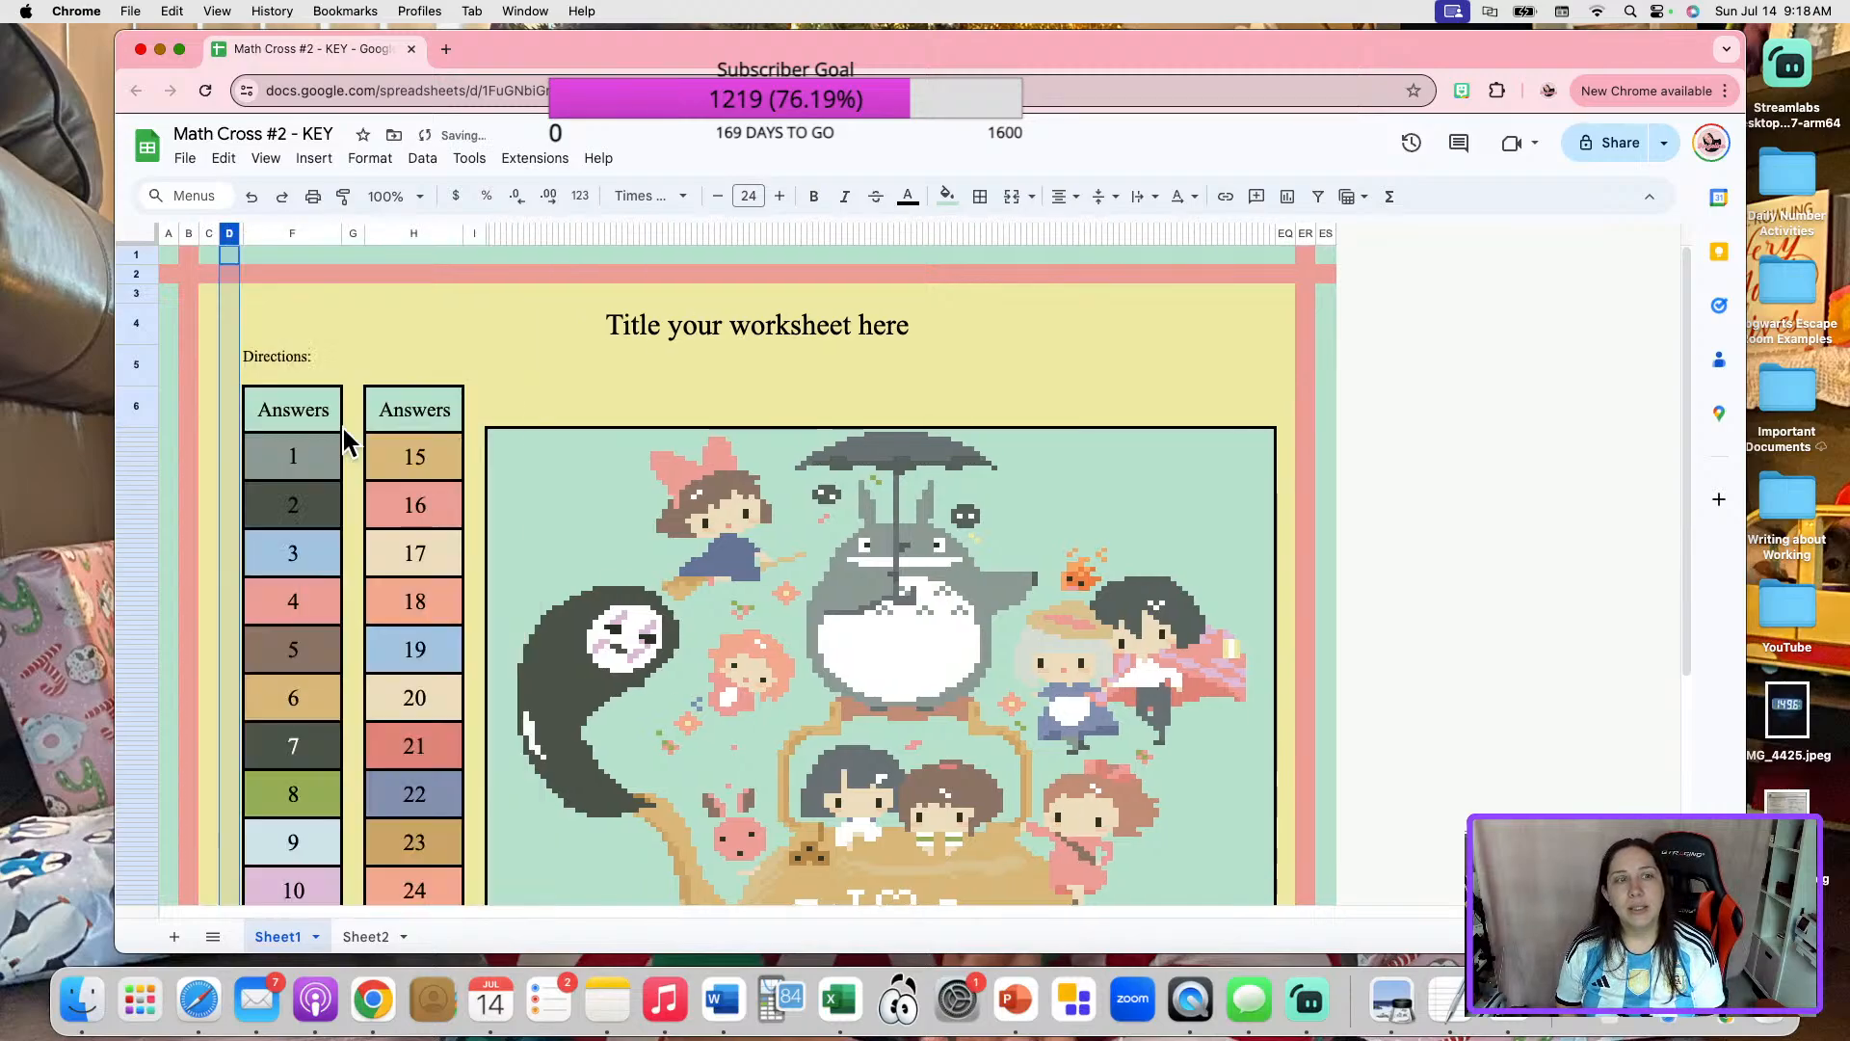
Repeat the single-column insertion until the narrow blank columns before the answer lists extend through column AB.
left_click(282, 198)
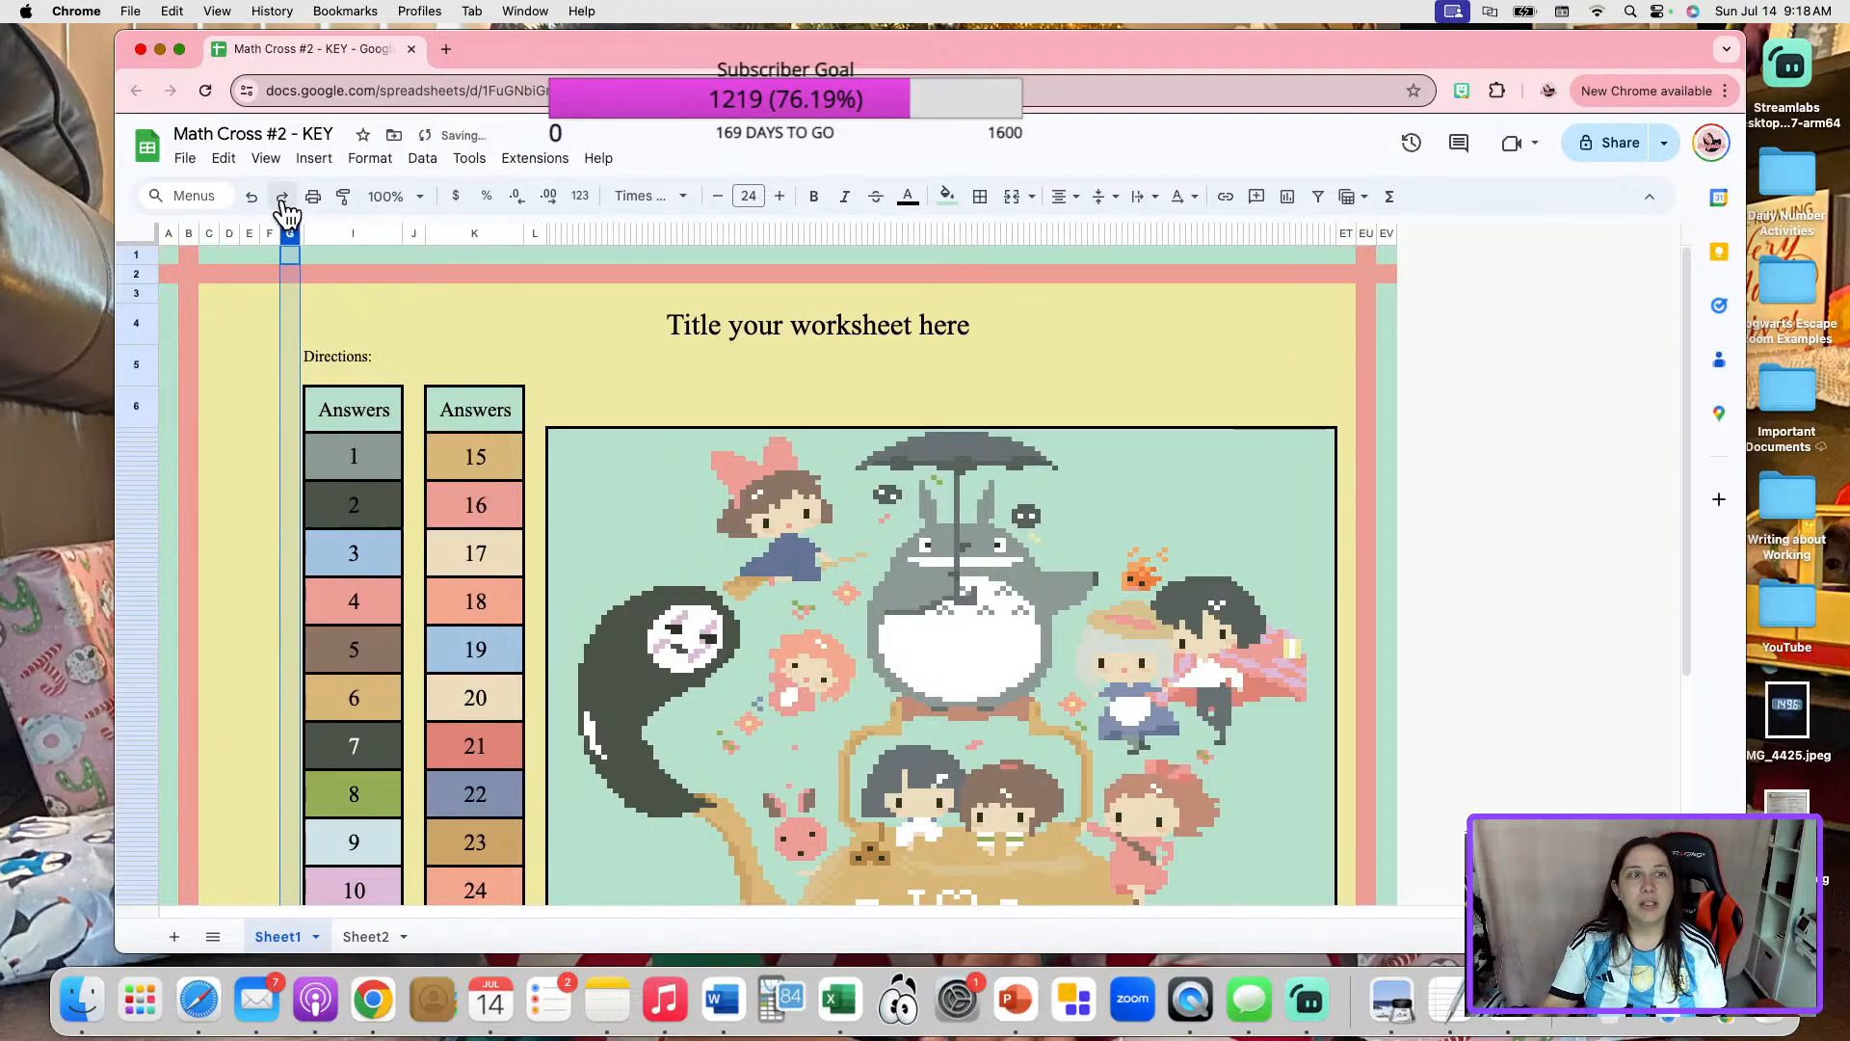
left_click(283, 199)
left_click(282, 199)
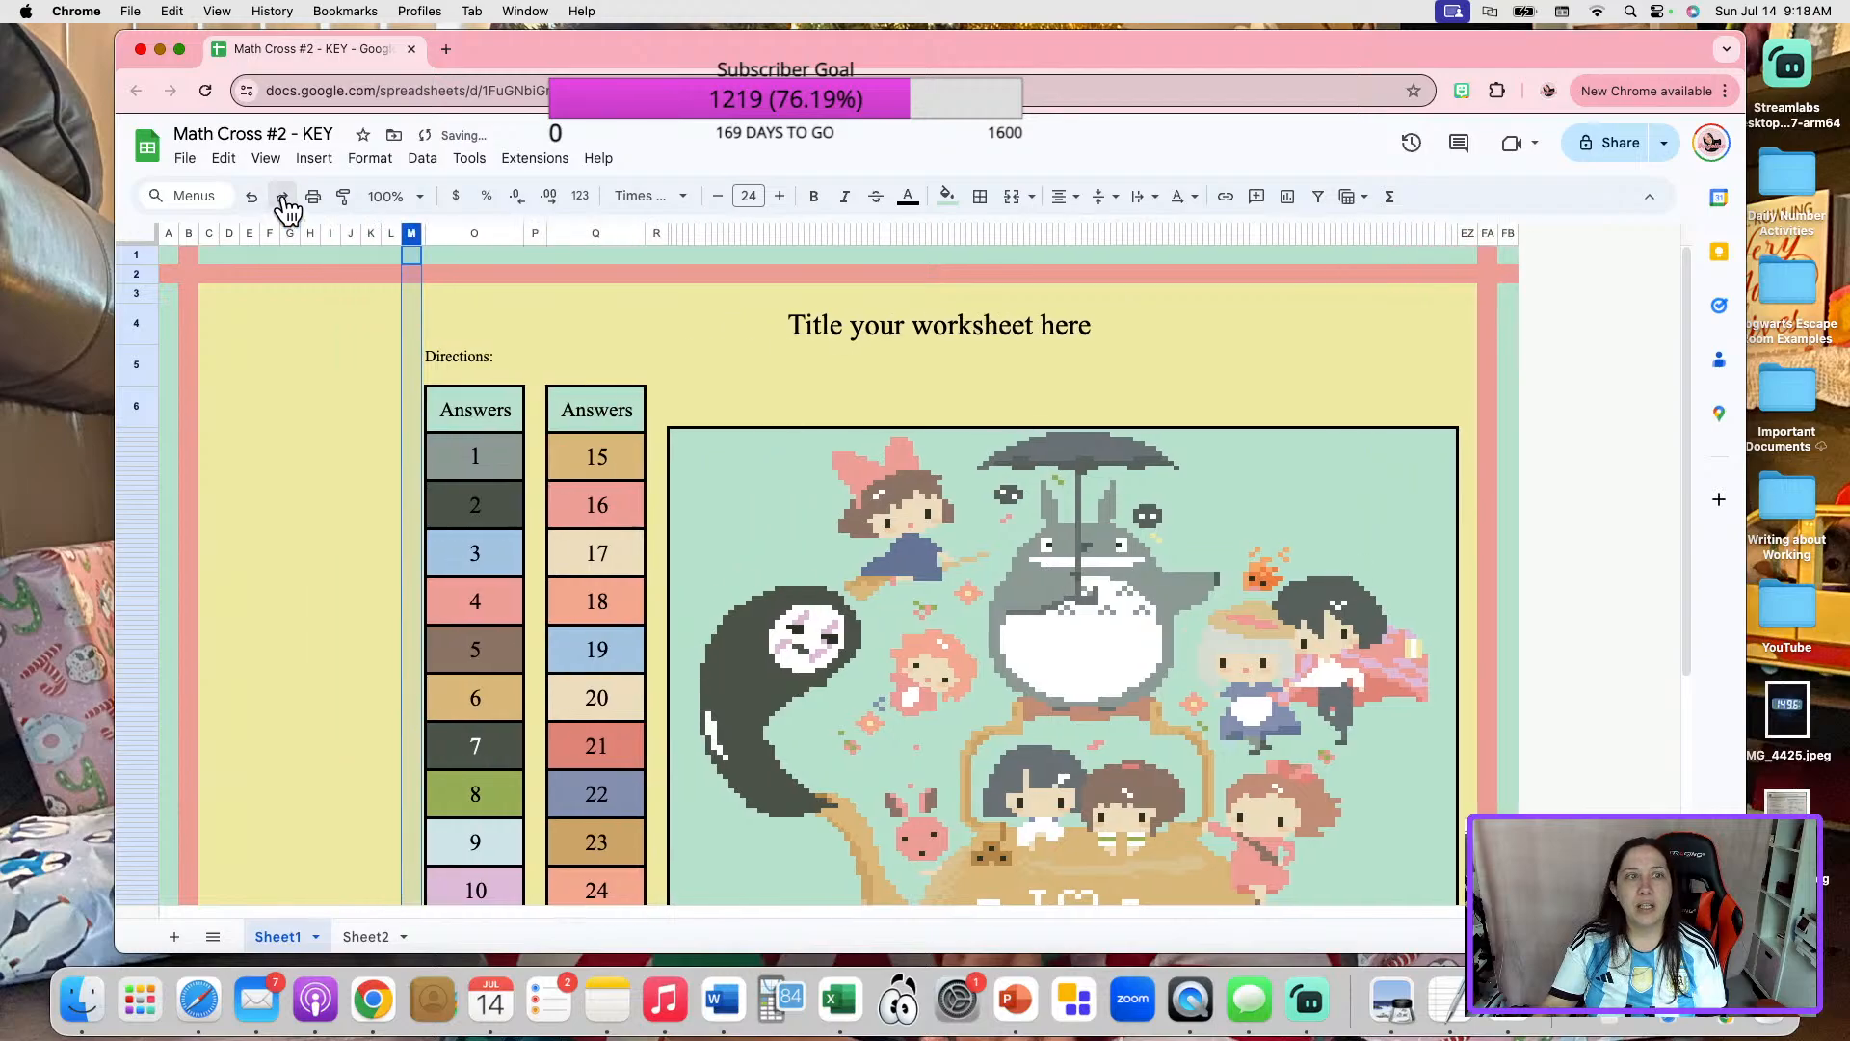
left_click(283, 198)
left_click(282, 199)
left_click(282, 199)
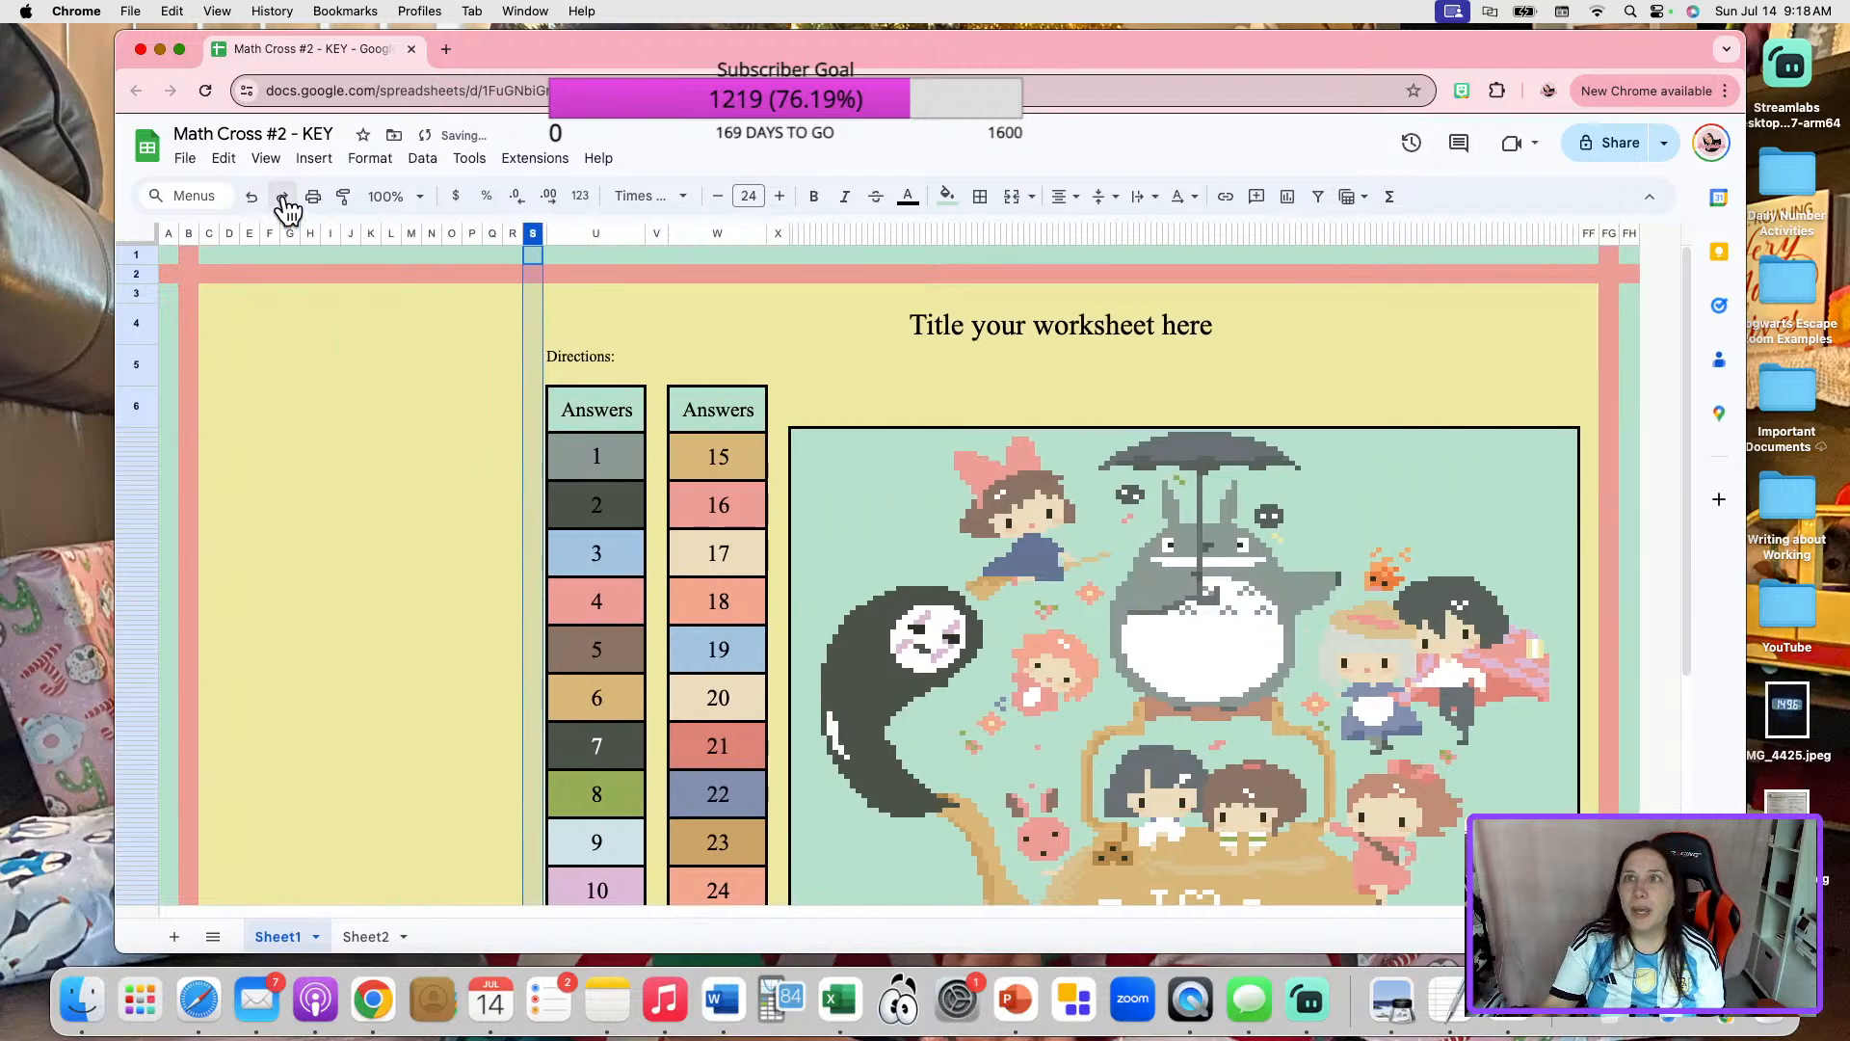
left_click(283, 199)
left_click(282, 198)
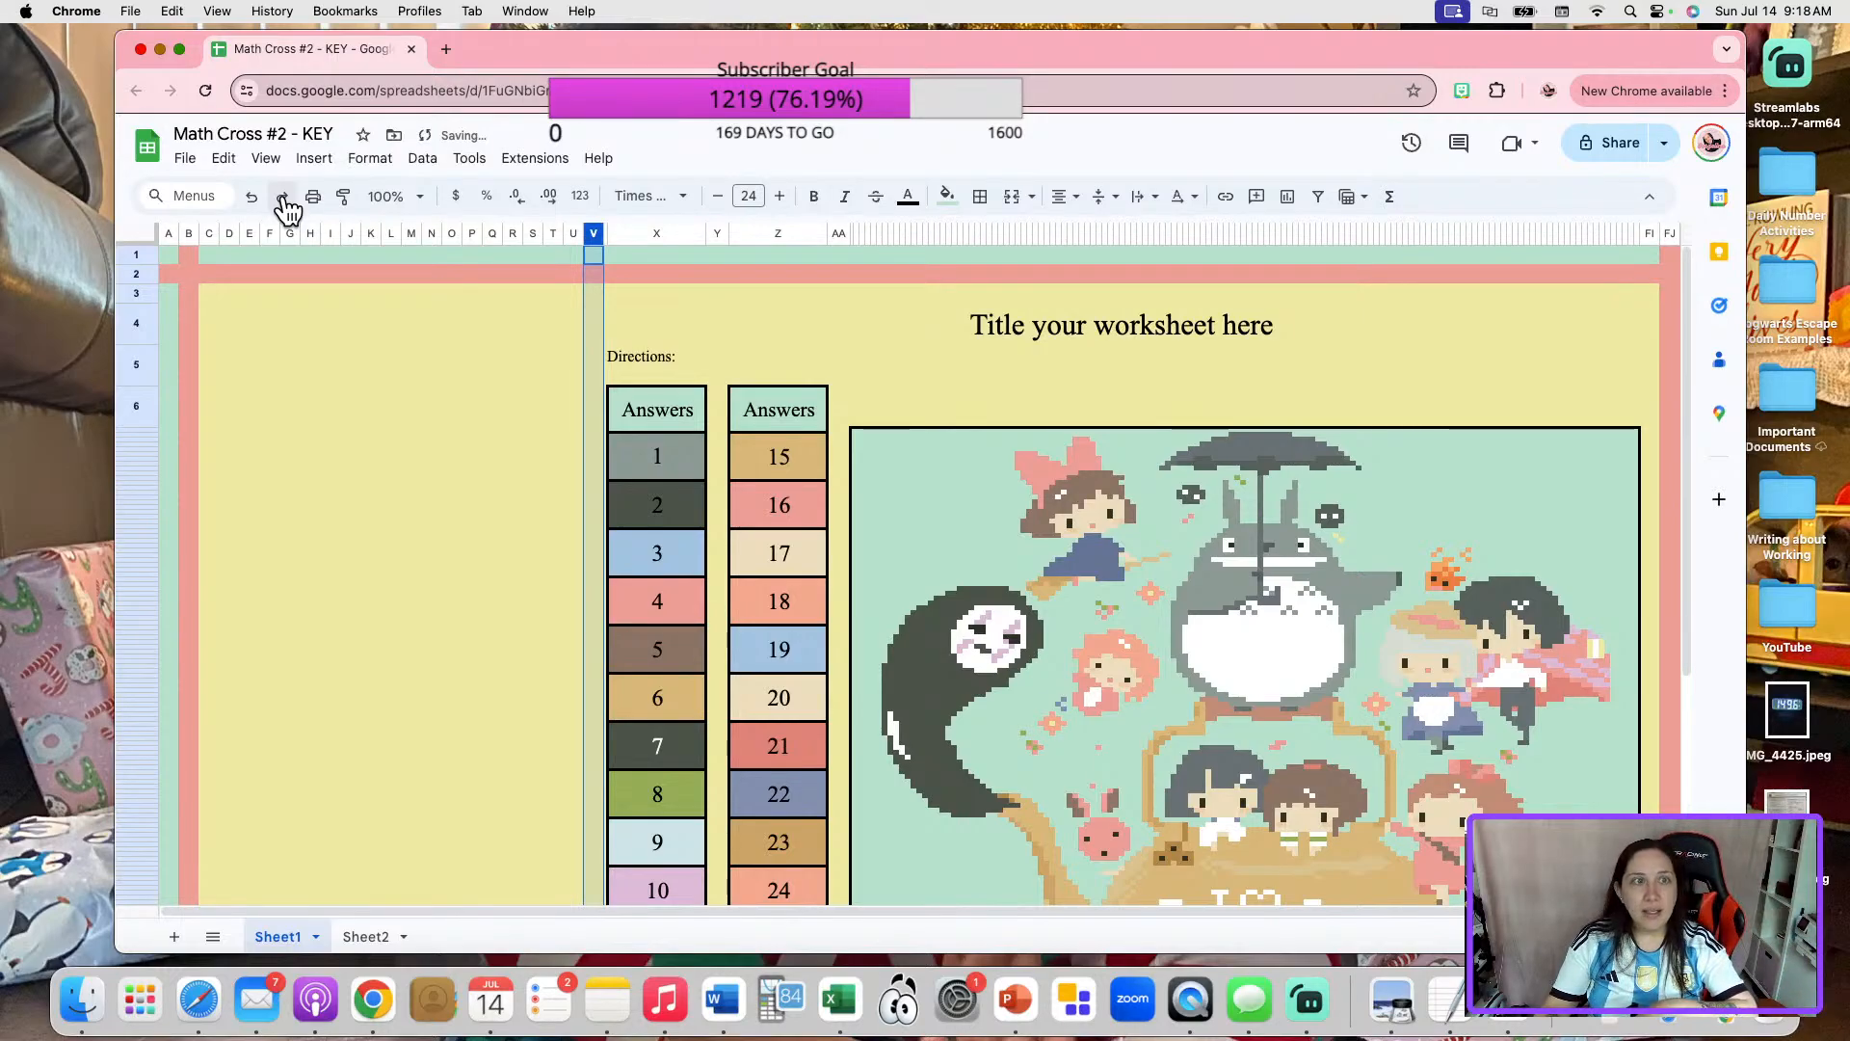
left_click(283, 199)
left_click(283, 199)
left_click(283, 199)
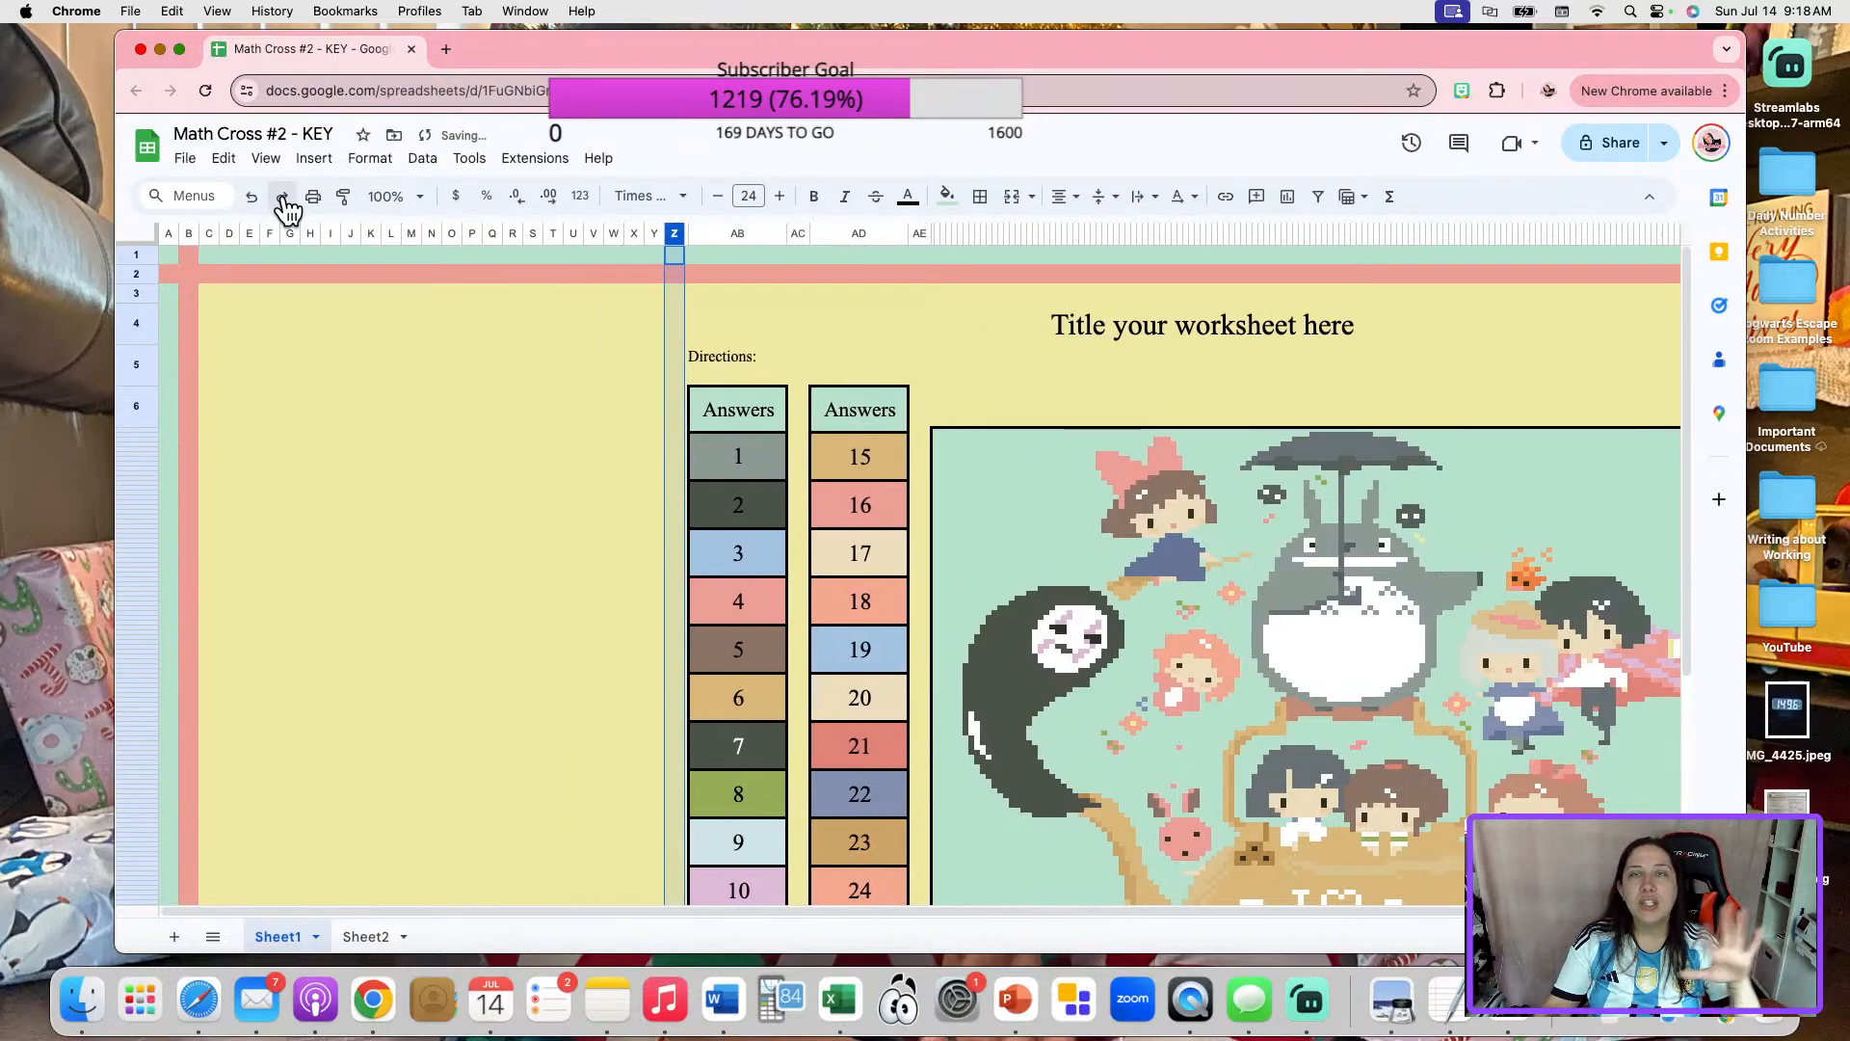
left_click(282, 198)
left_click(283, 198)
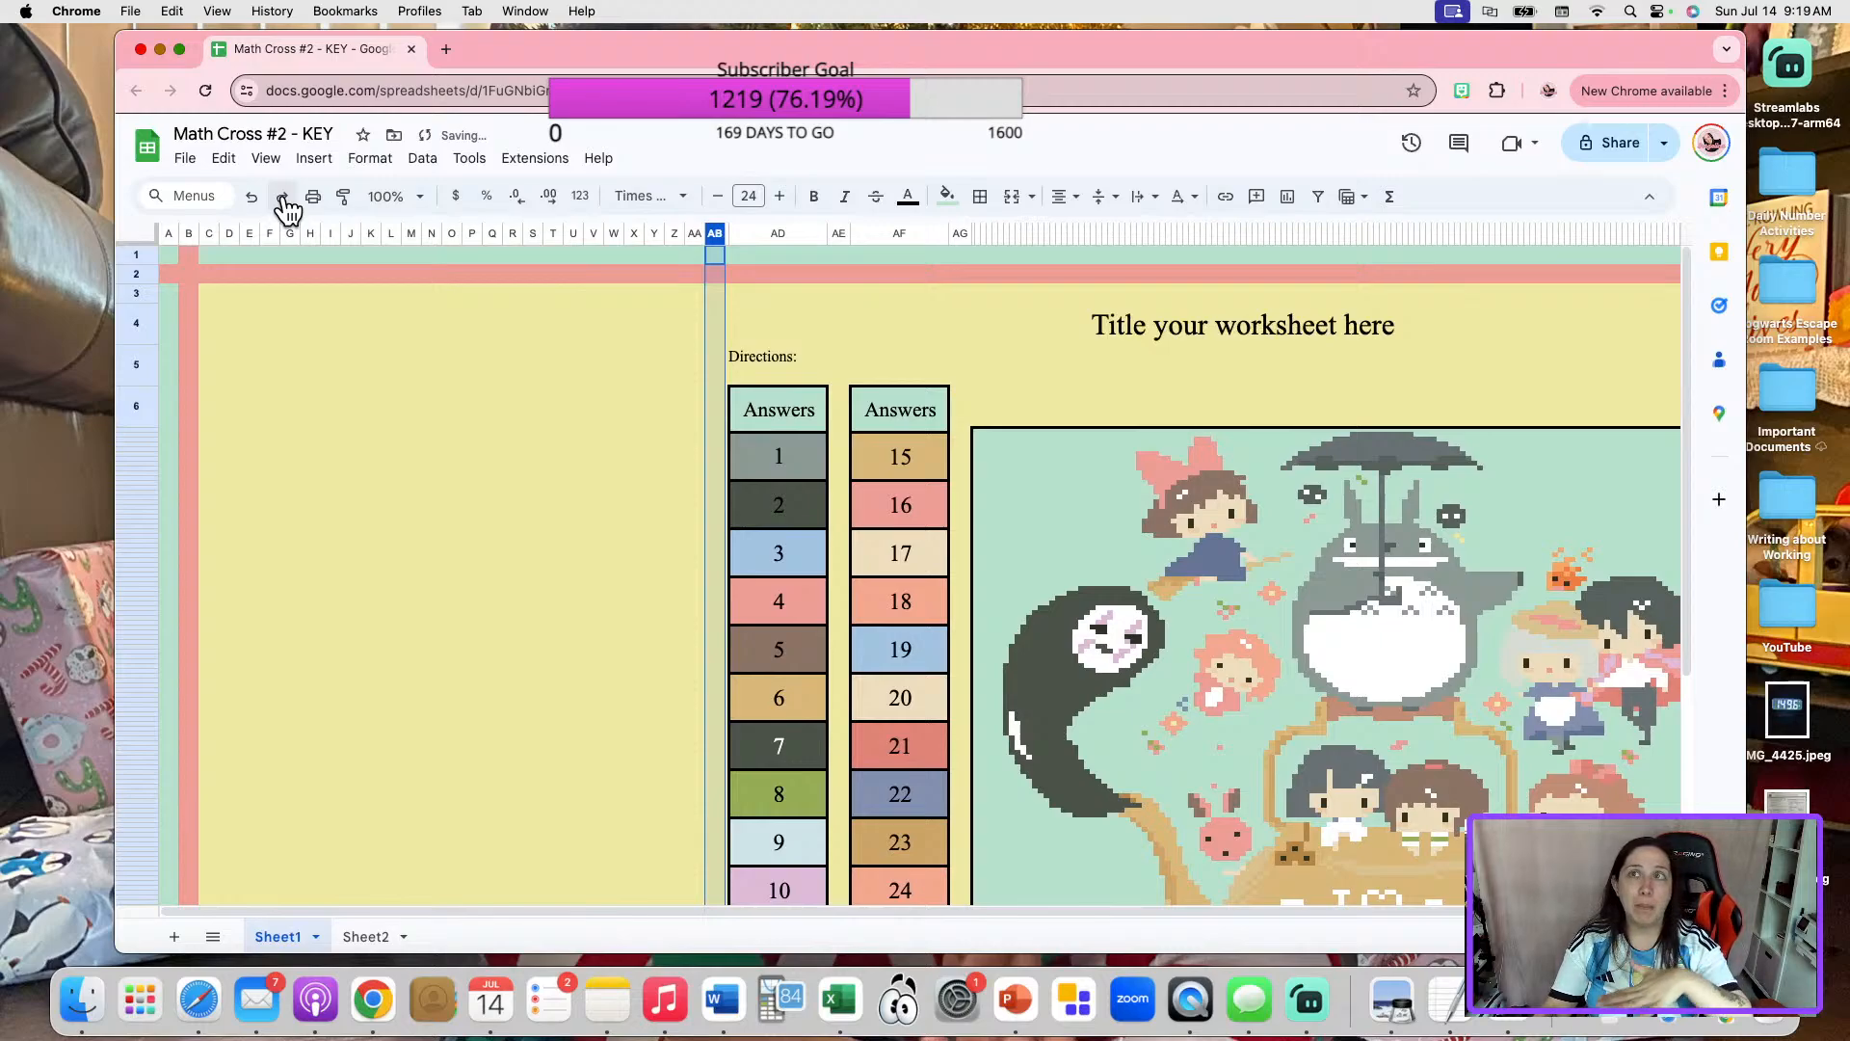
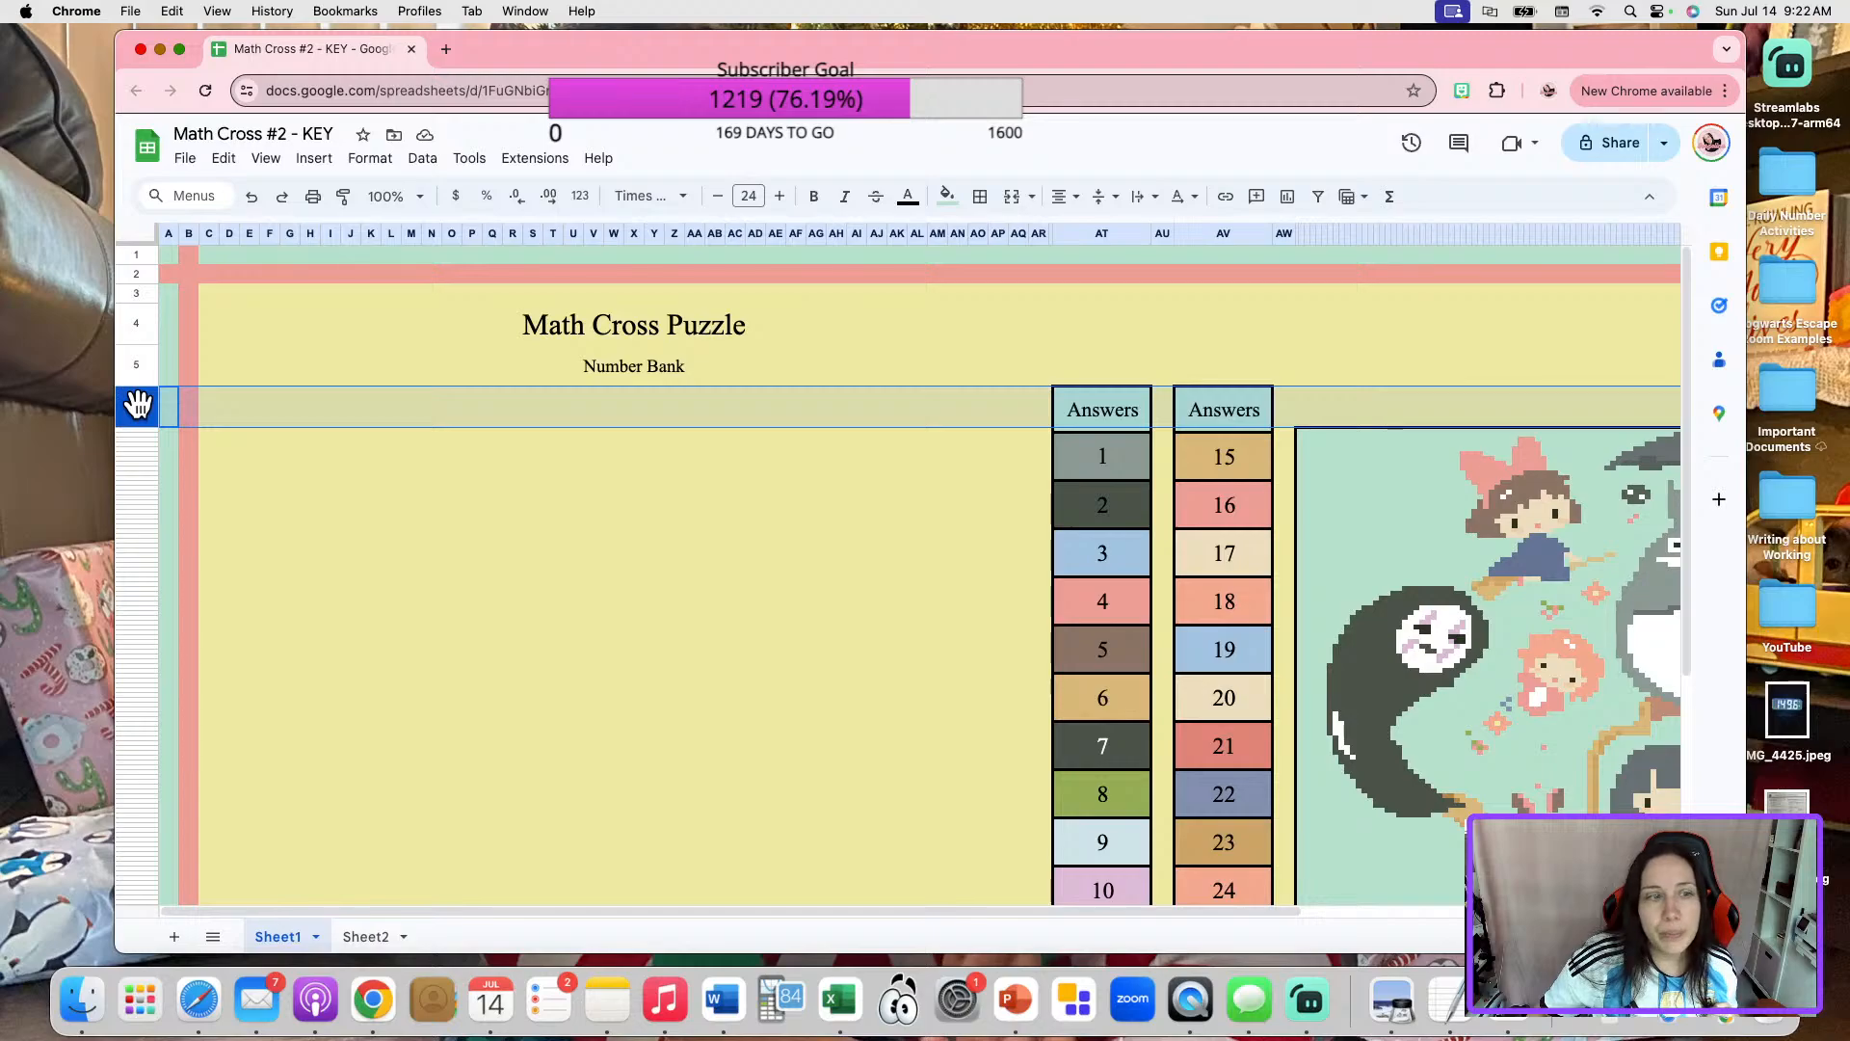
Delete row 6, which holds the Answers headings above the two number lists.
right_click(138, 409)
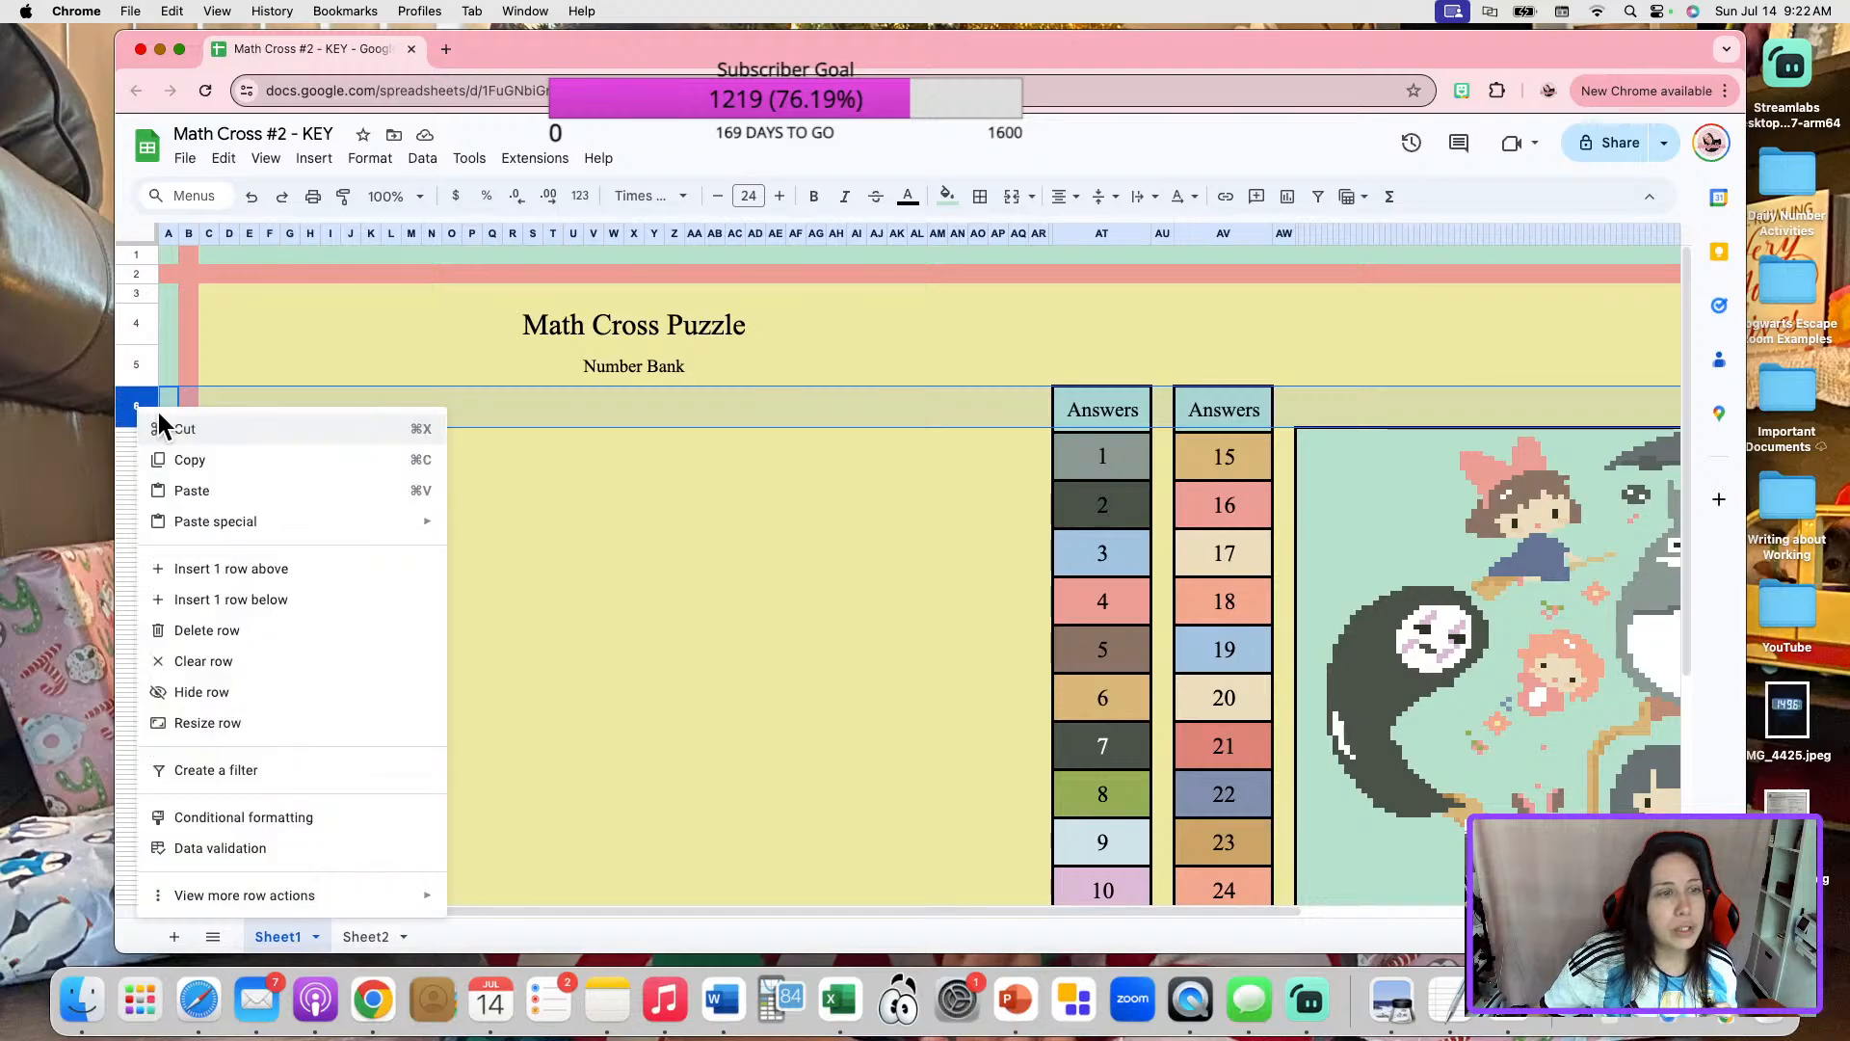
left_click(240, 638)
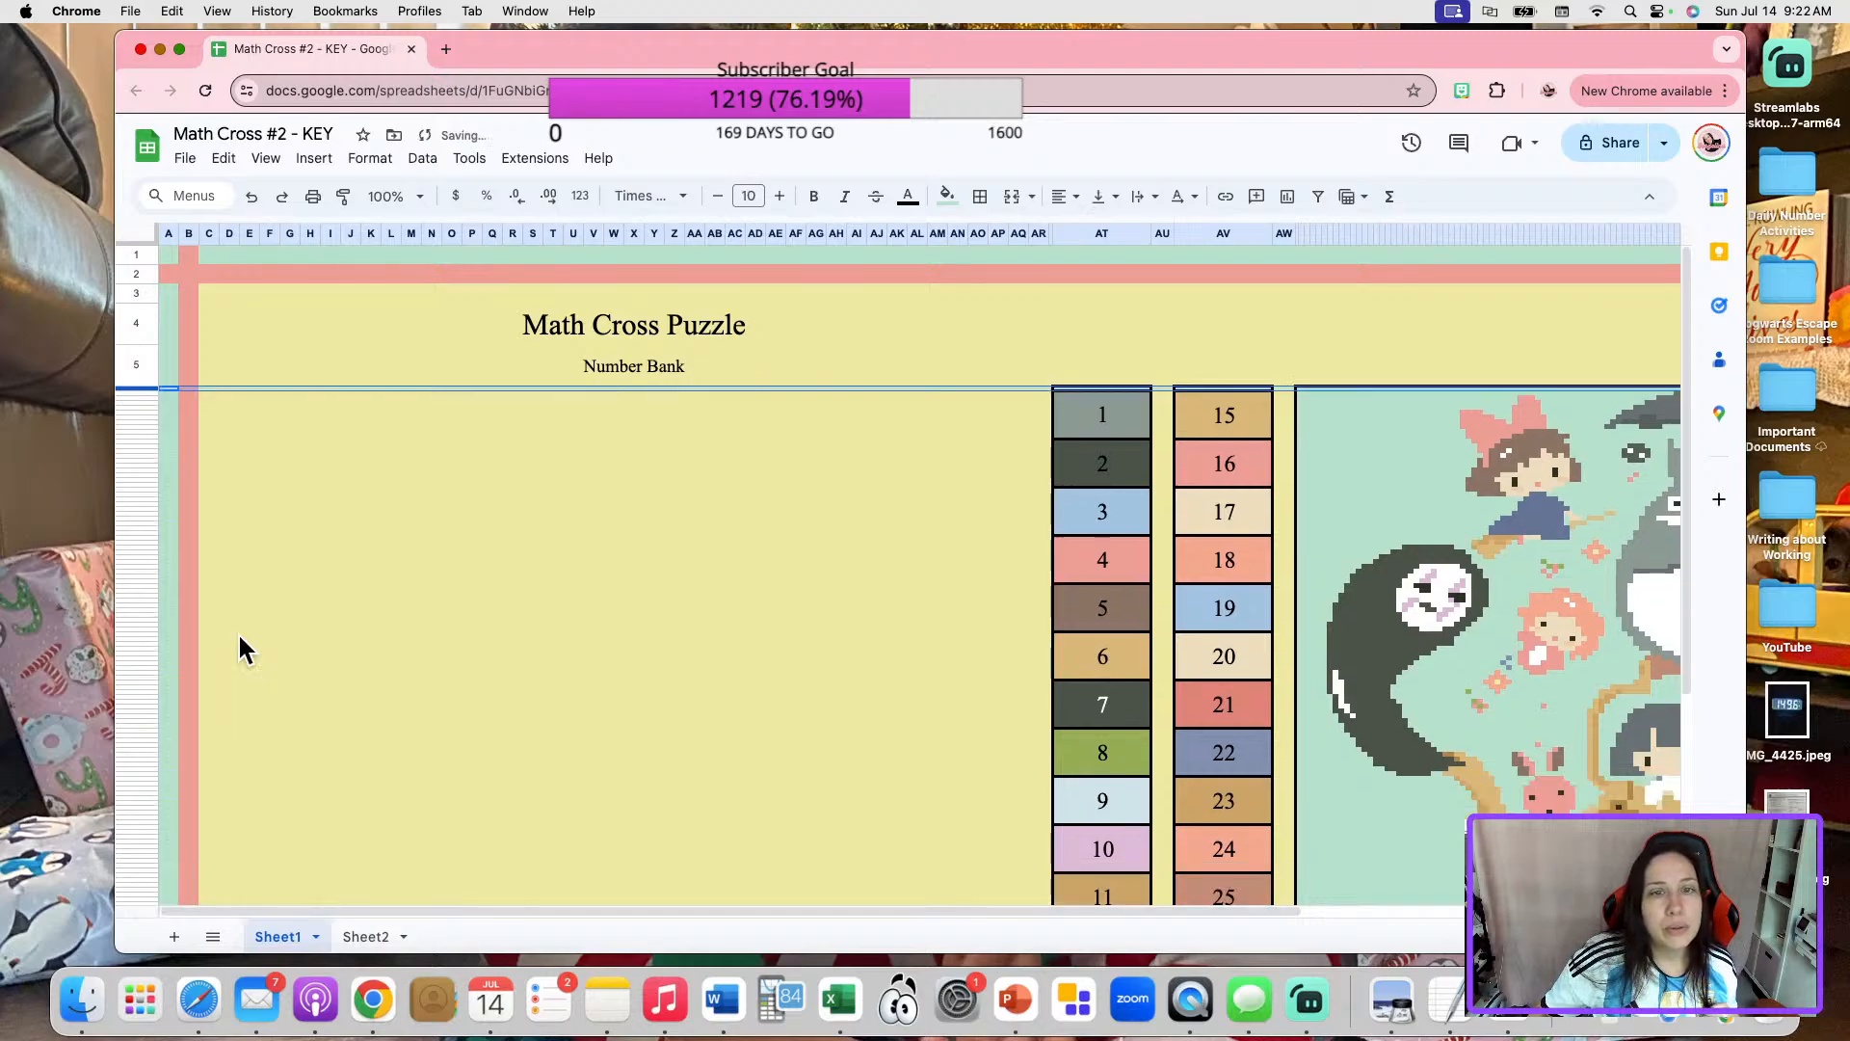
left_click(451, 470)
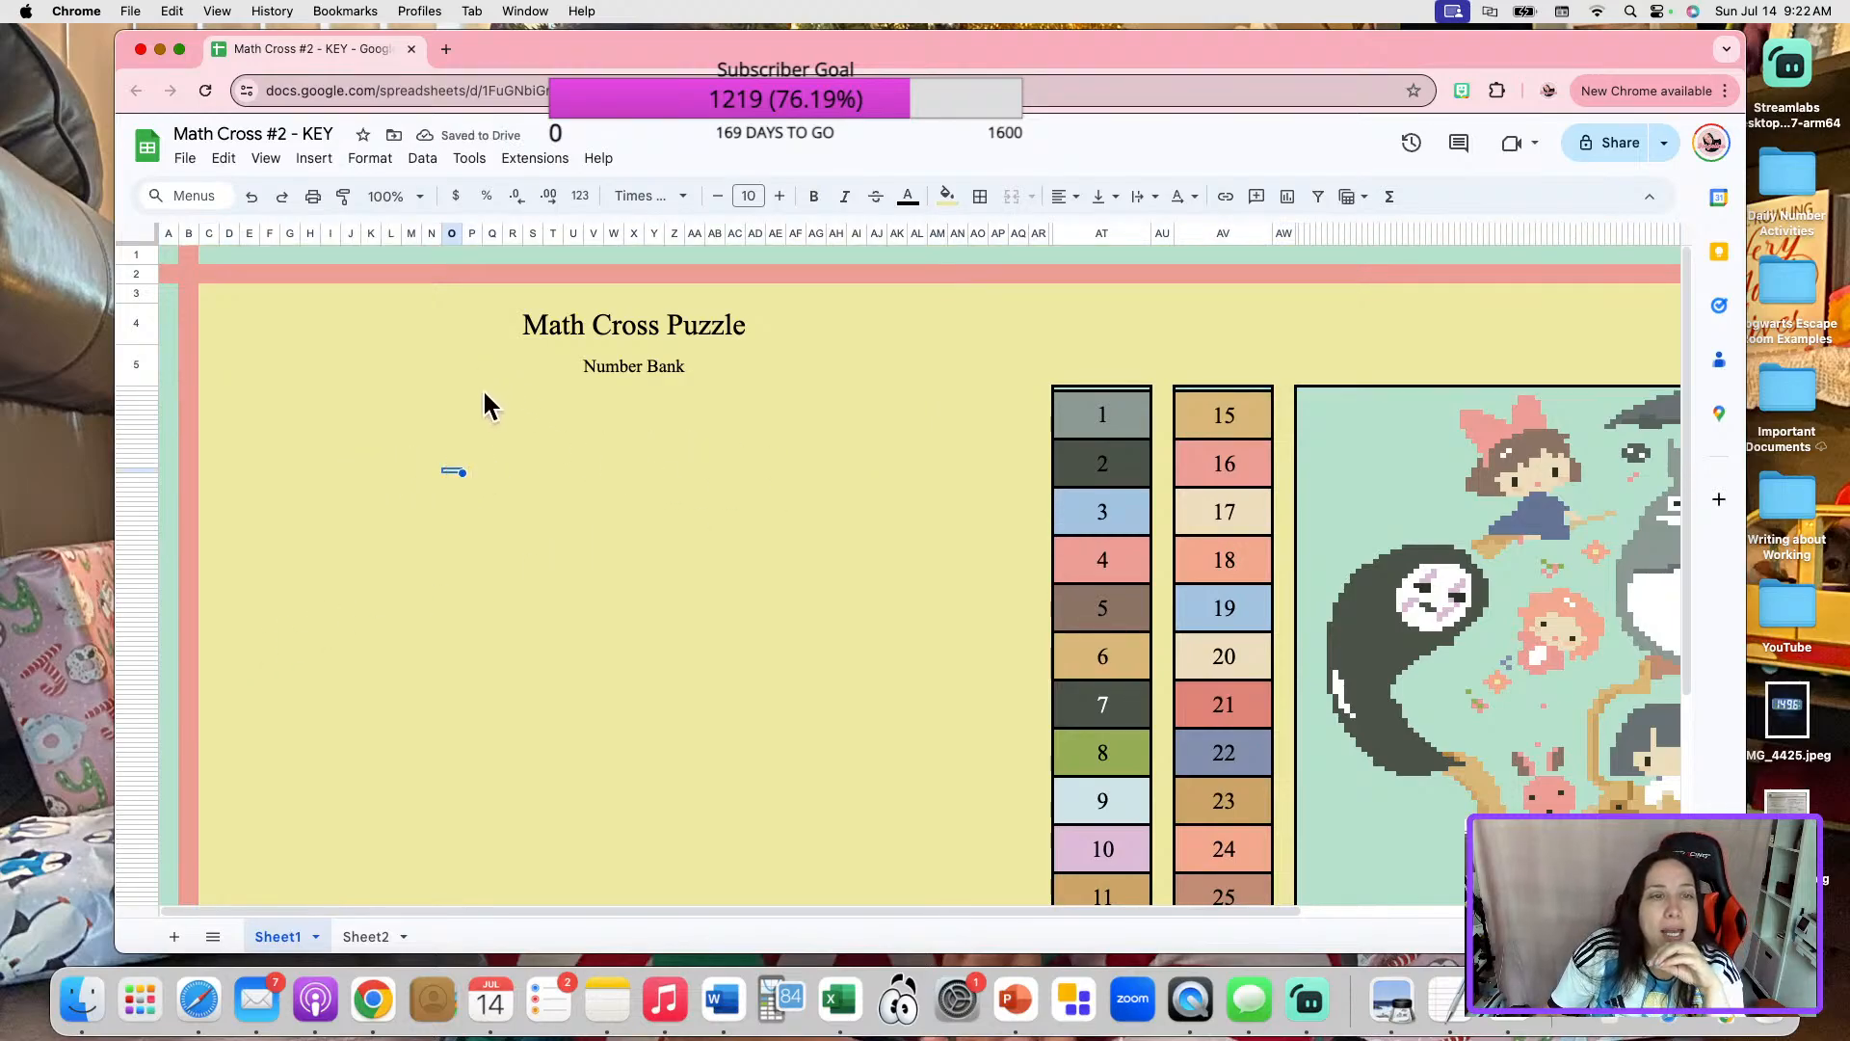
left_click(145, 385)
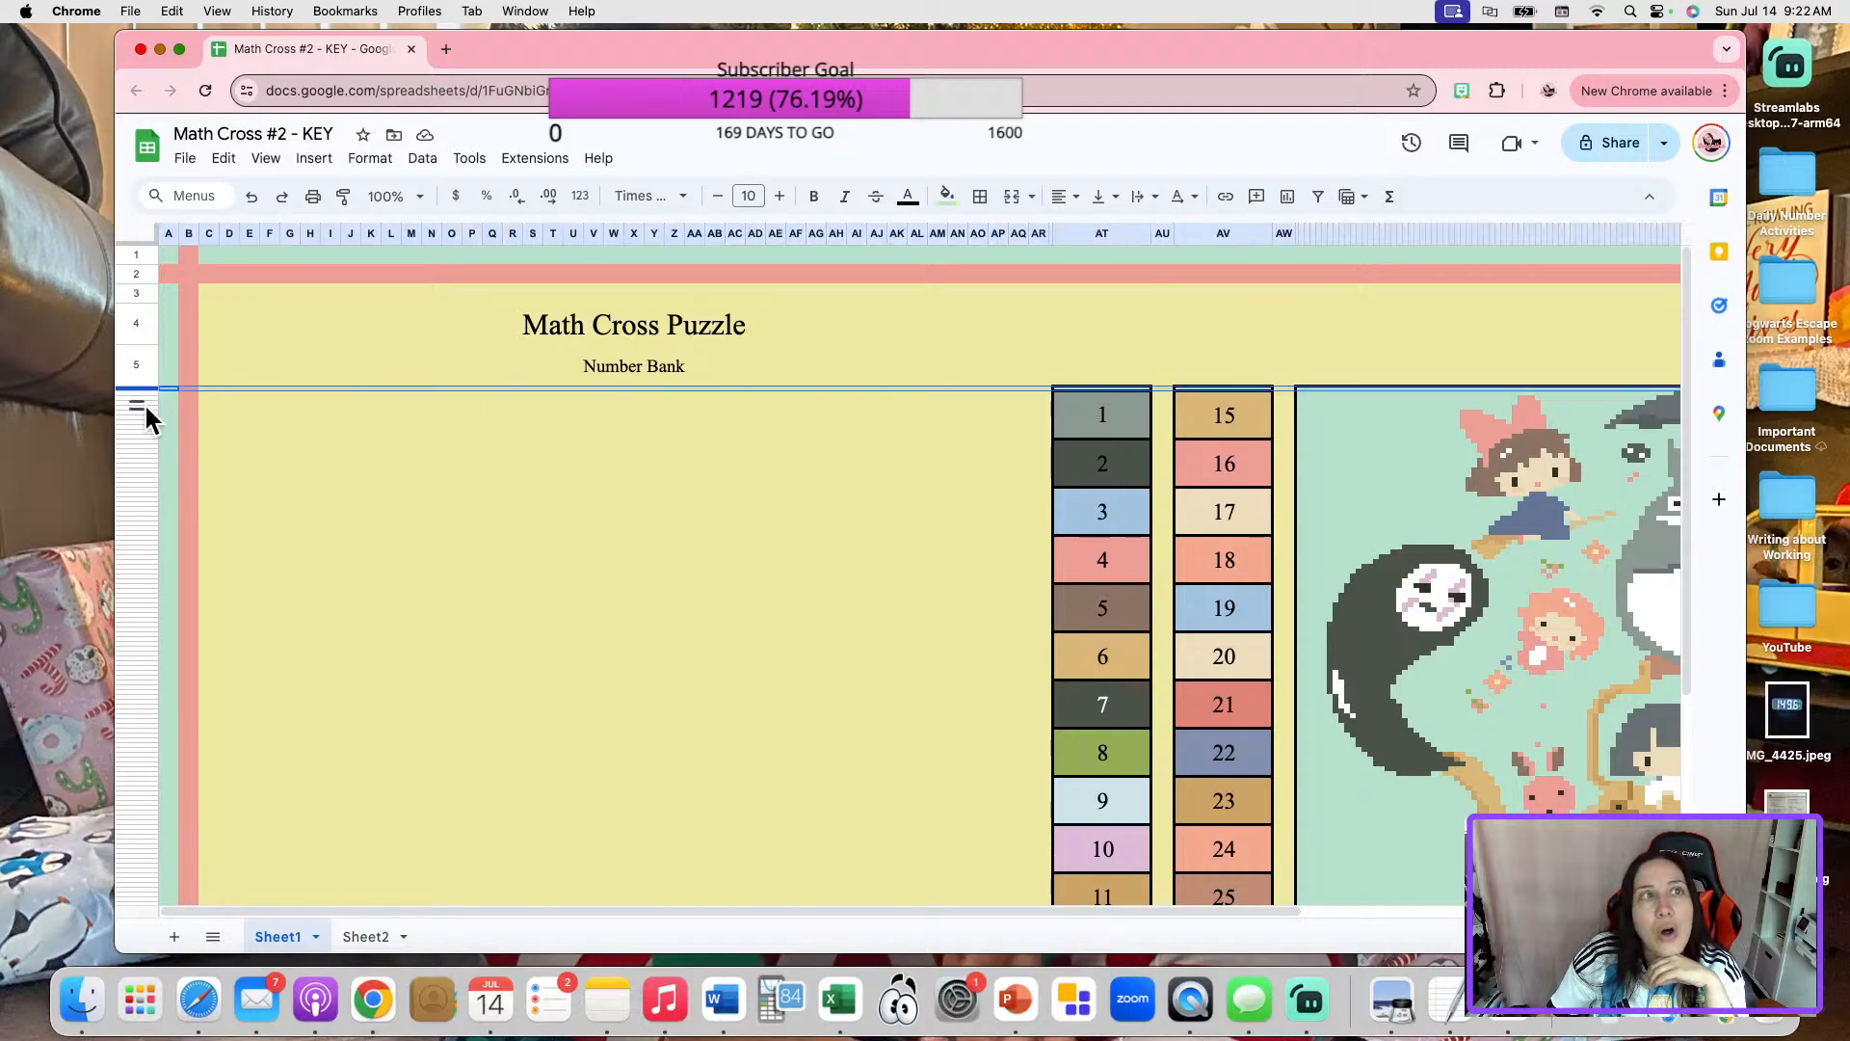
left_click(141, 349)
left_click(137, 322)
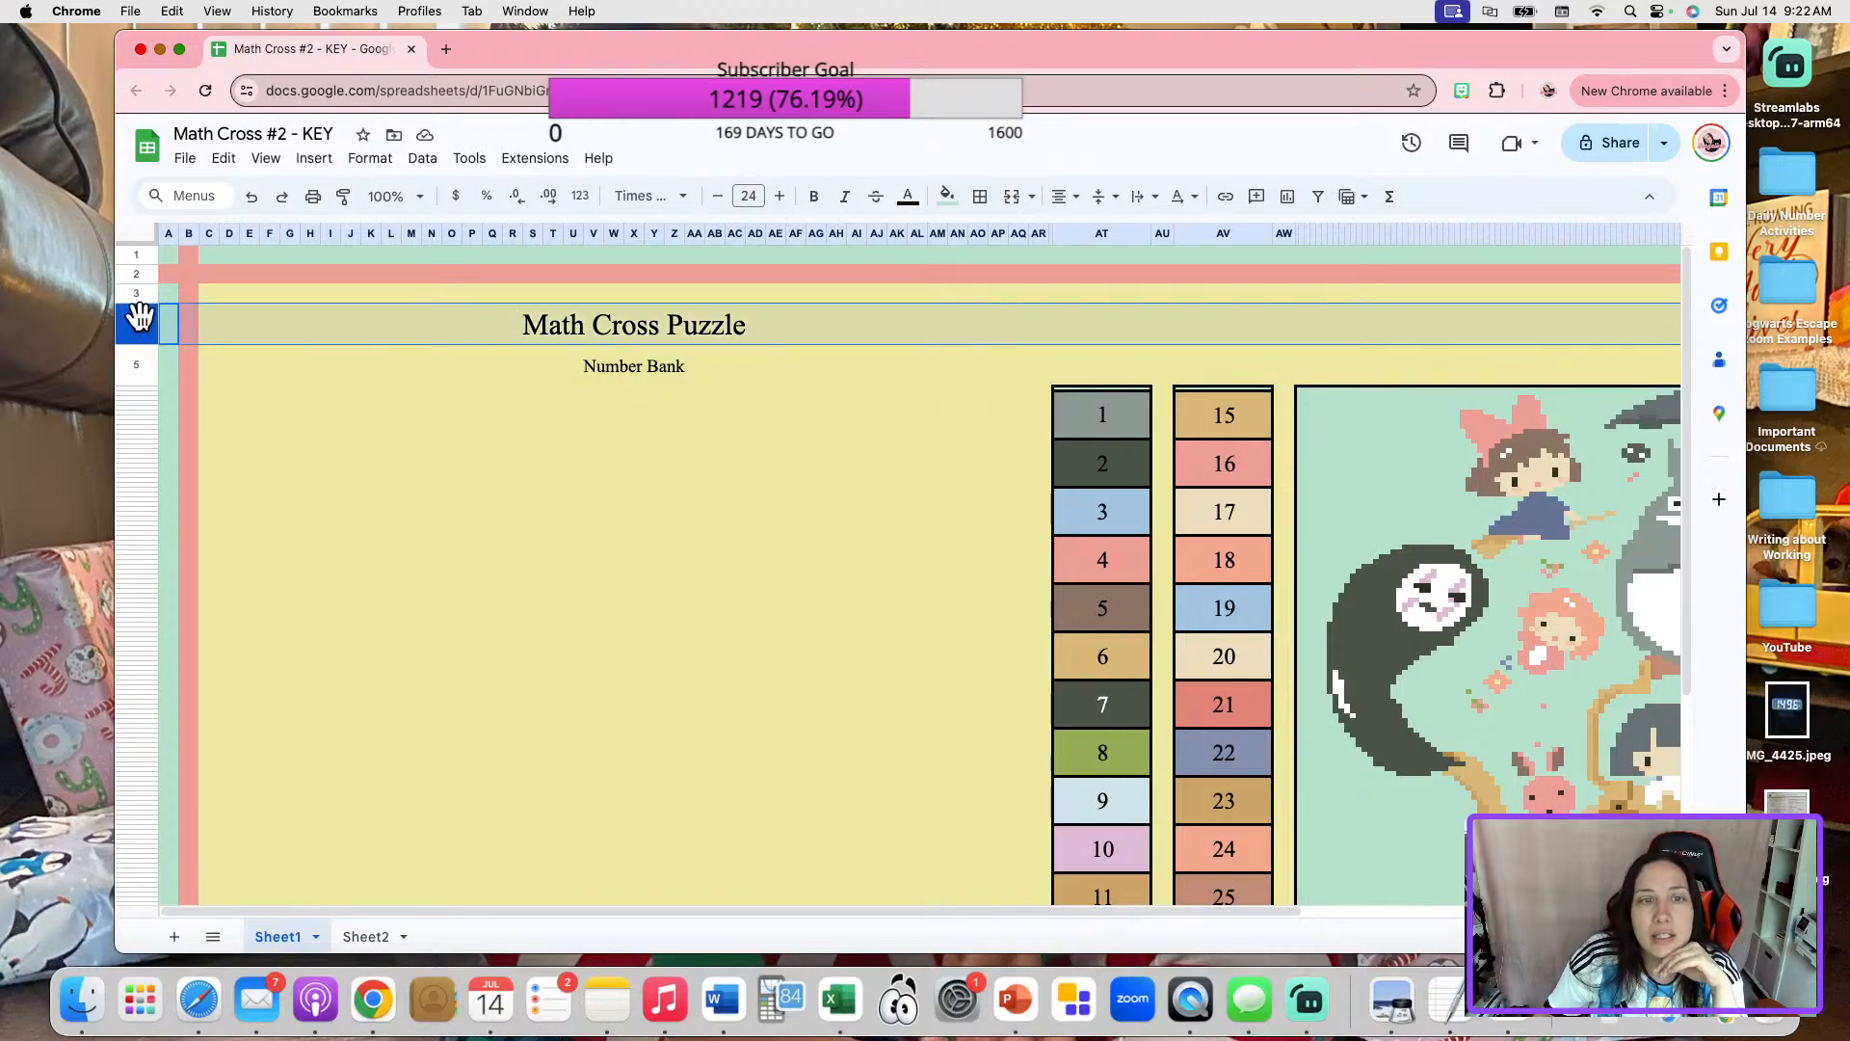
left_click(144, 386)
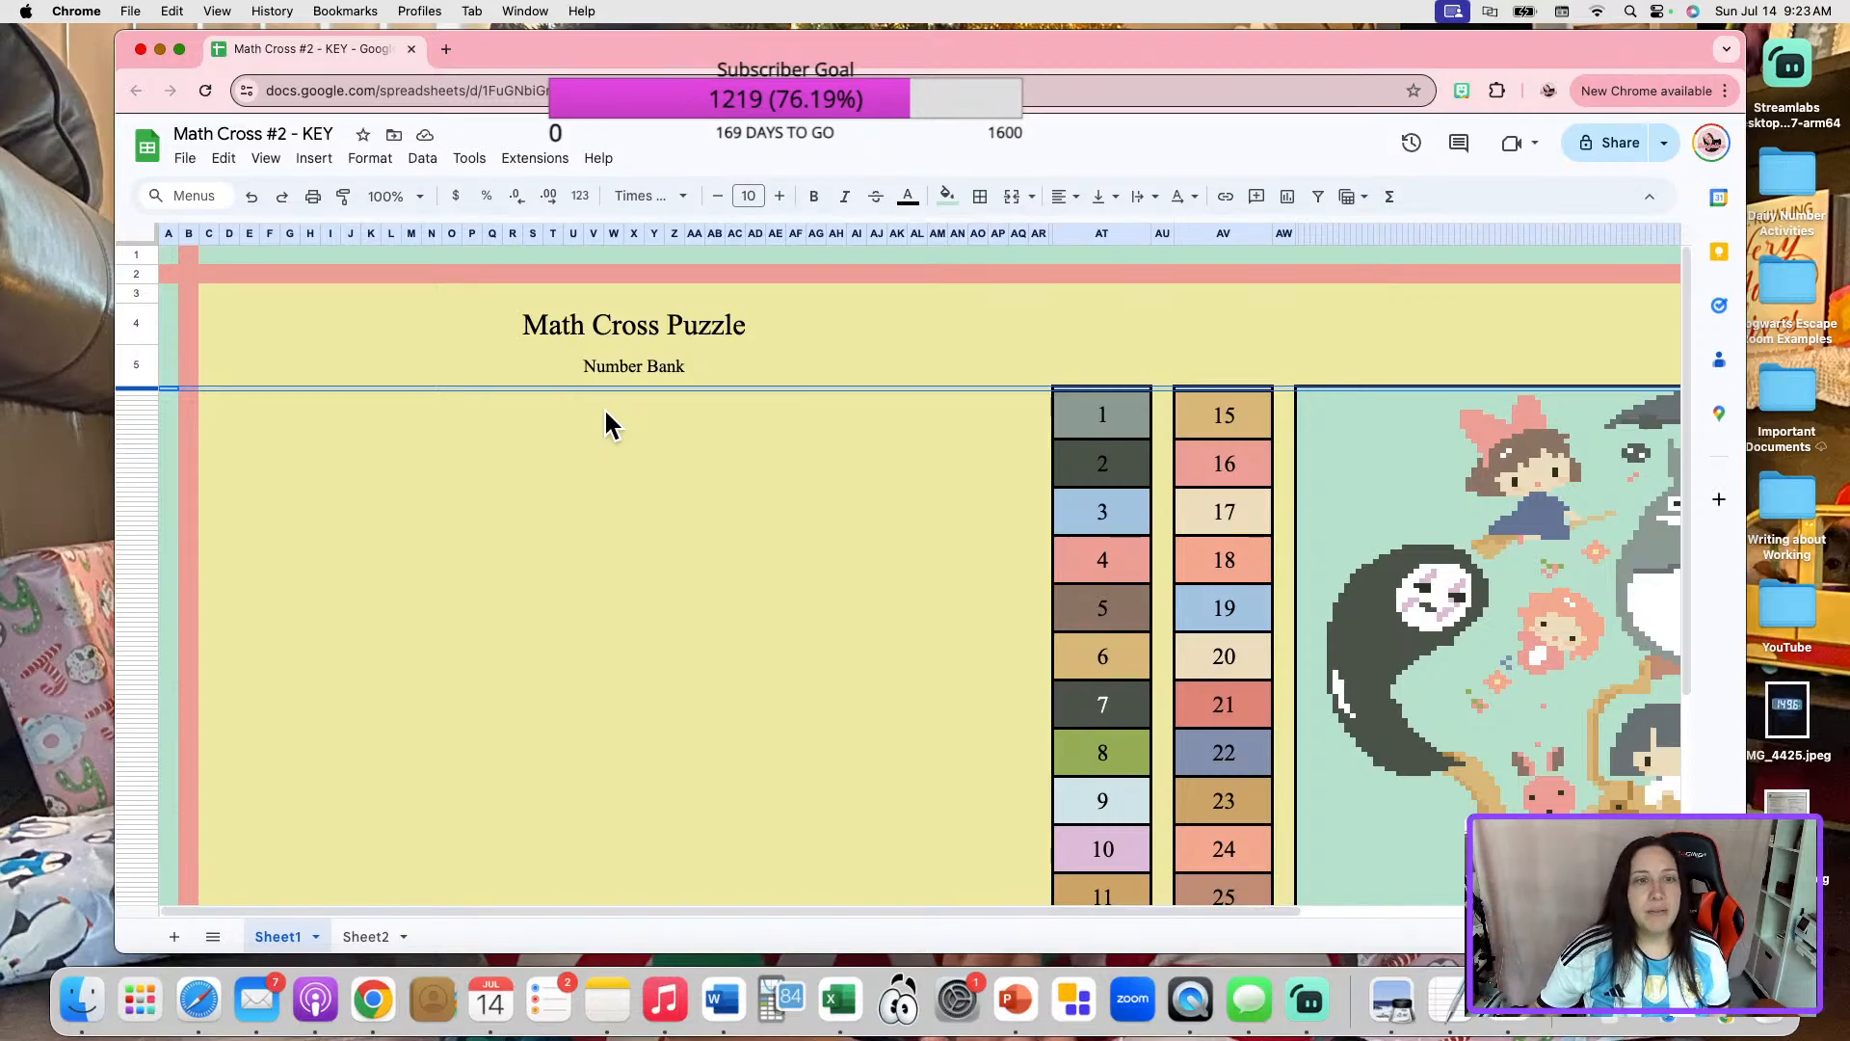
left_click(413, 462)
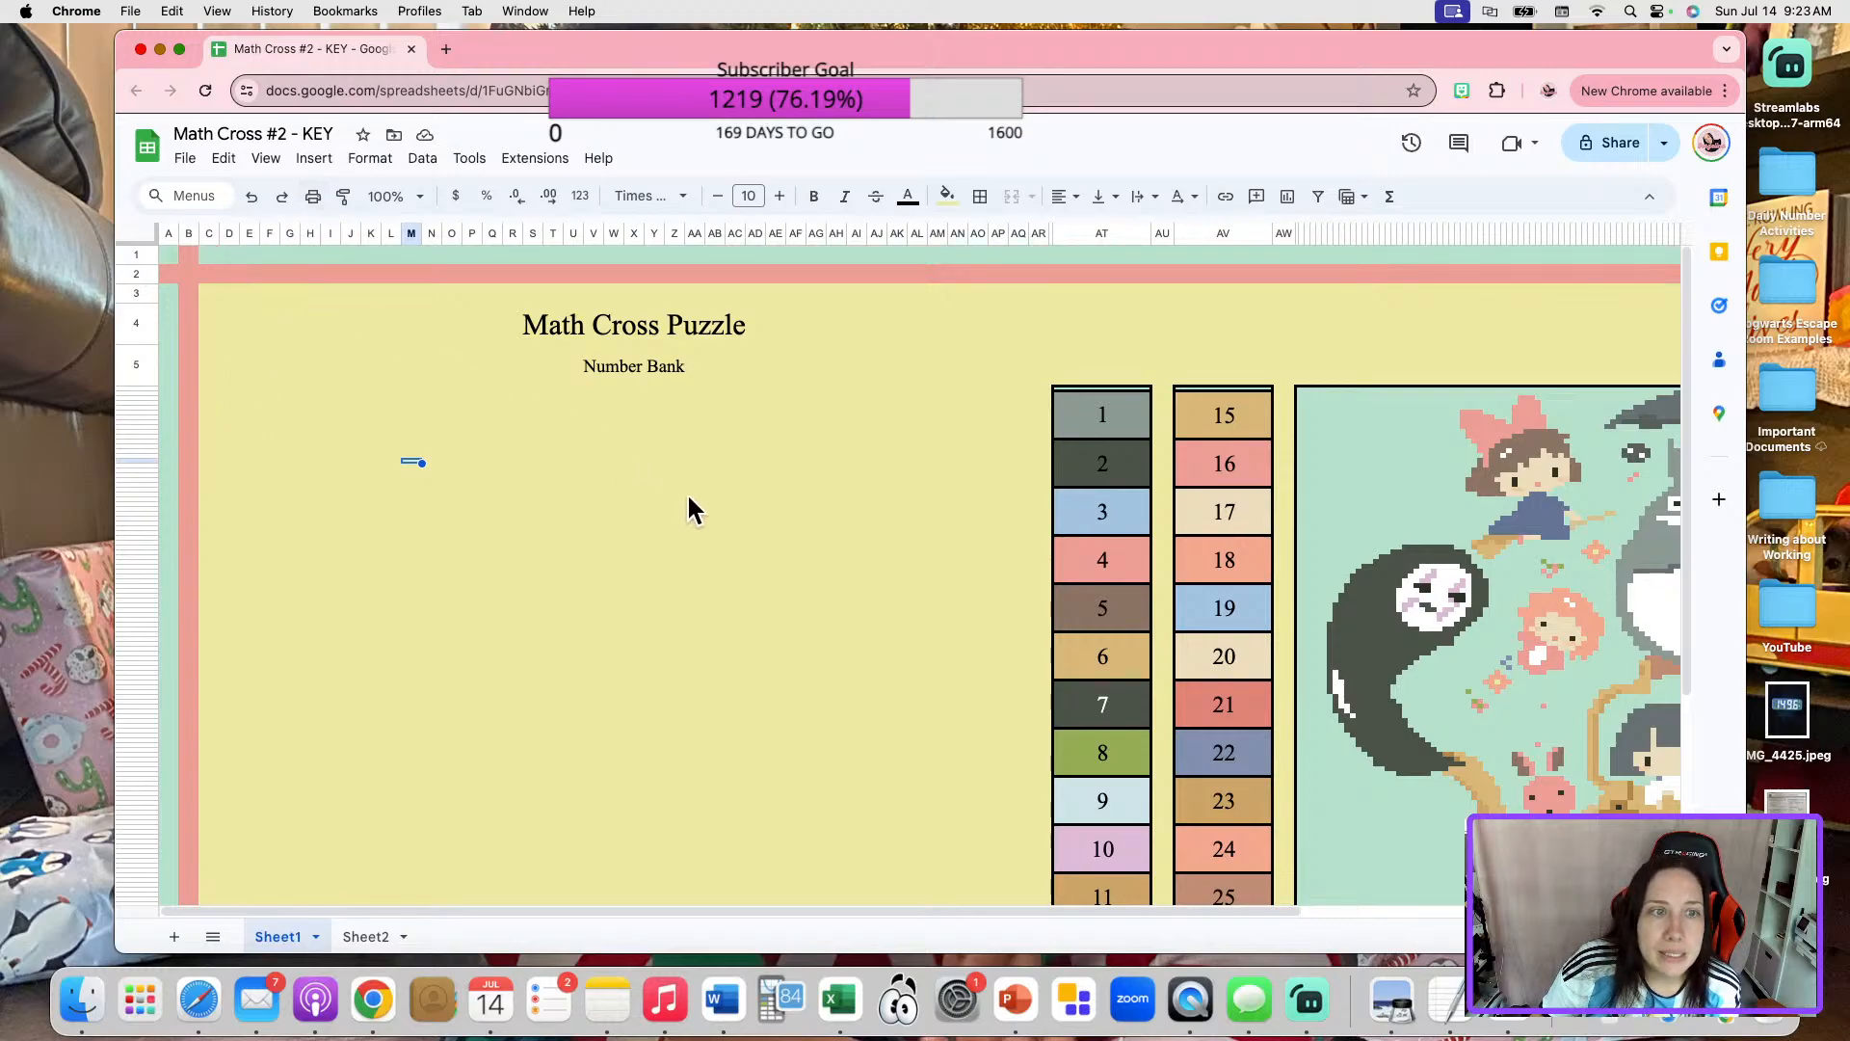
left_click(274, 390)
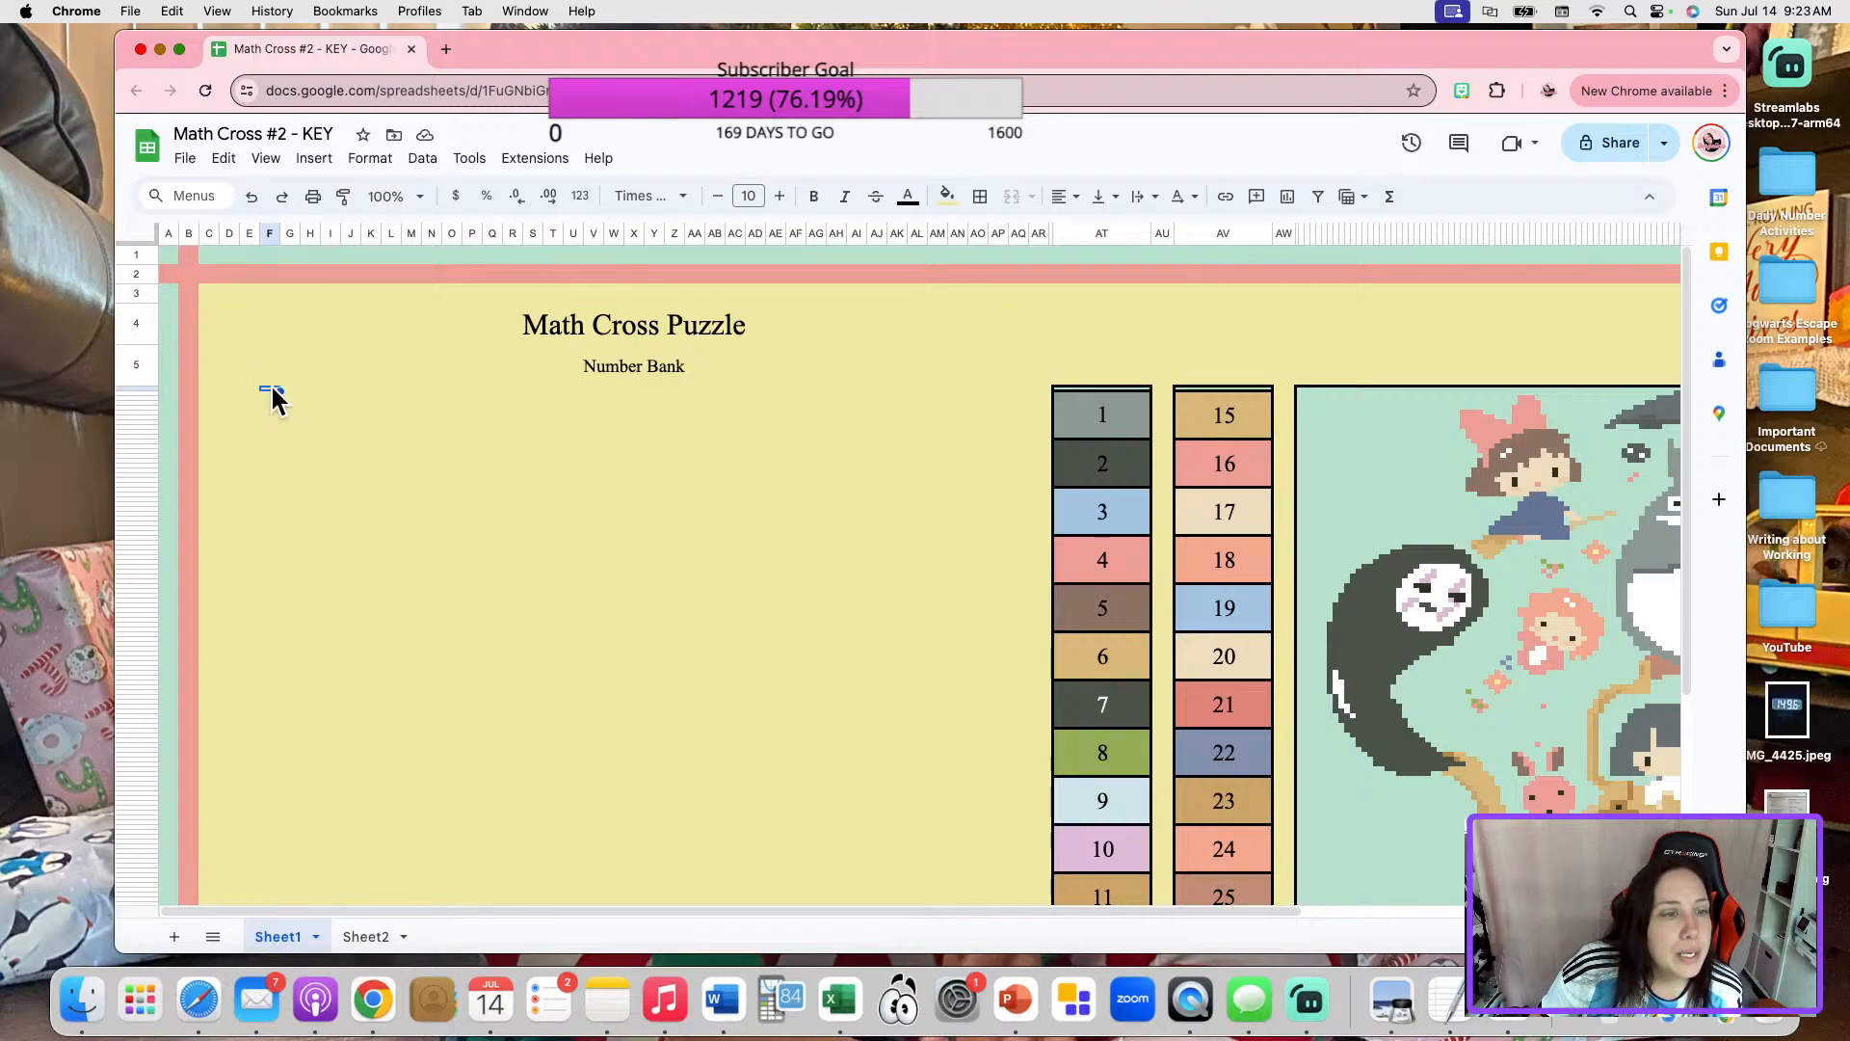
left_click_drag(269, 393, 250, 390)
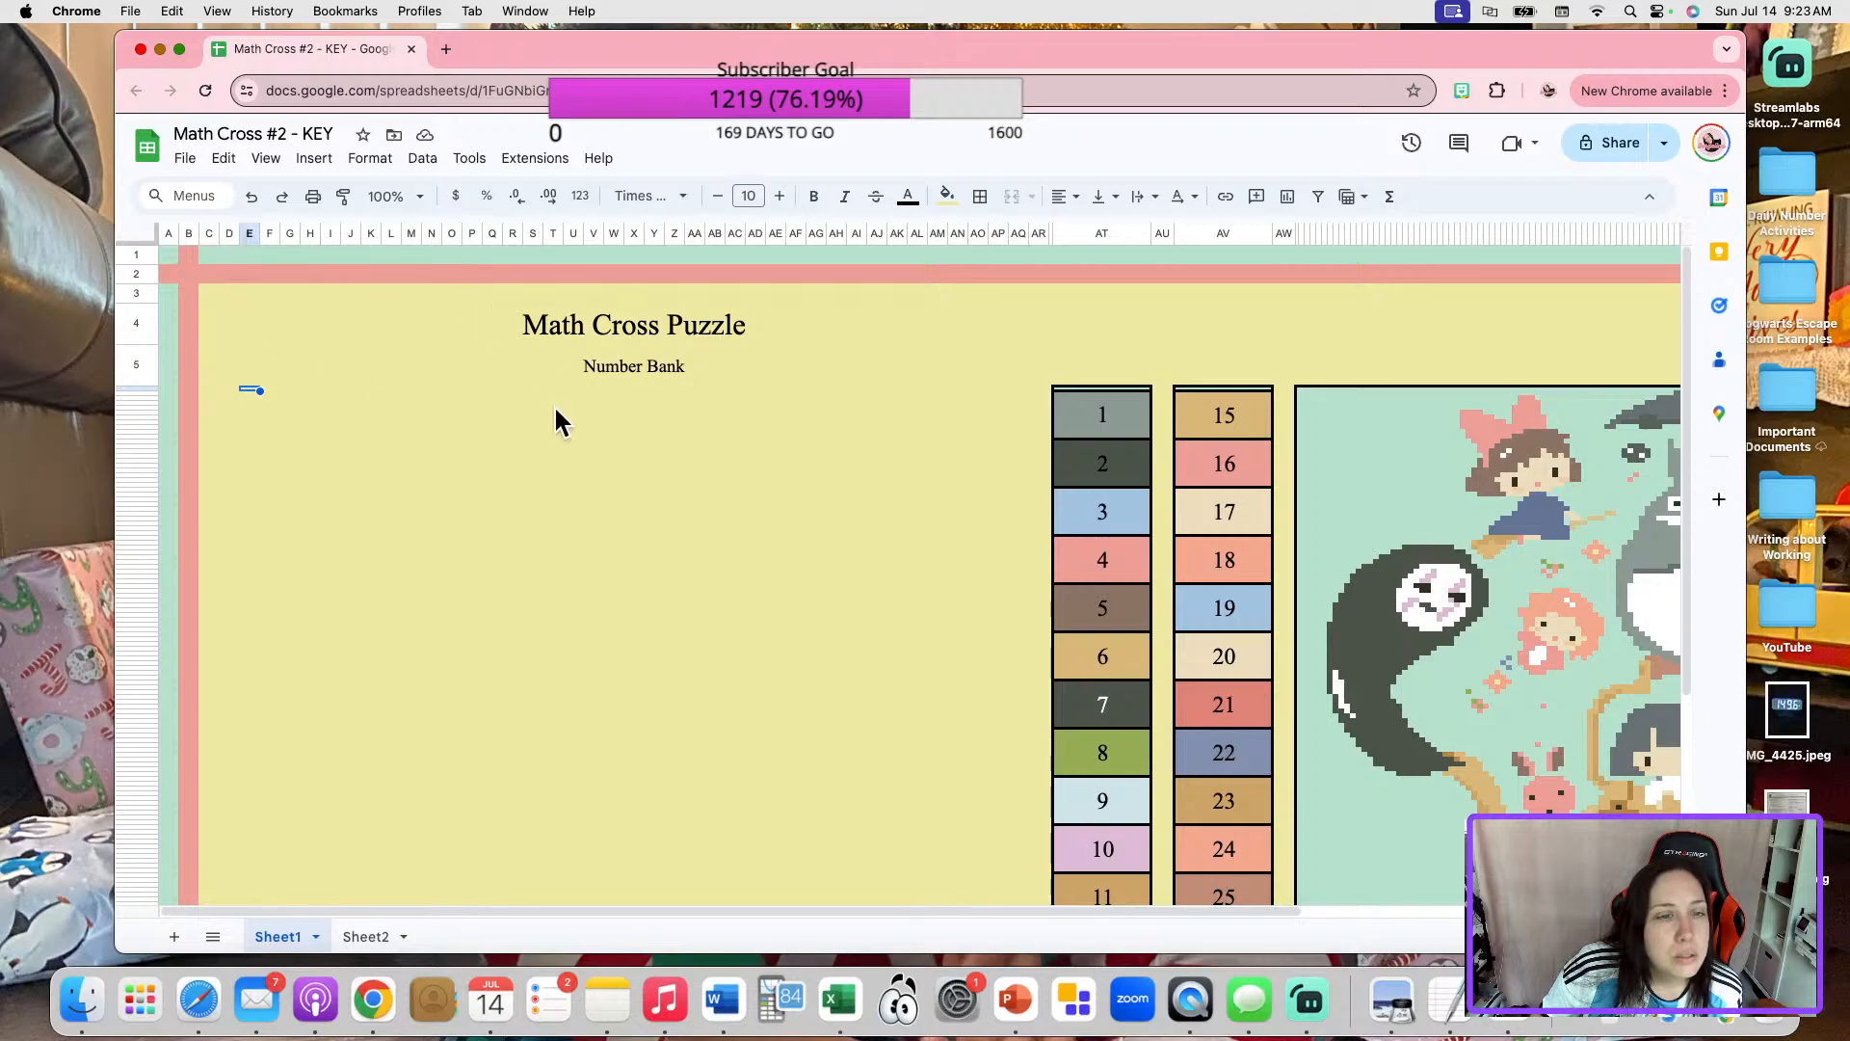
left_click(276, 384)
left_click(276, 391)
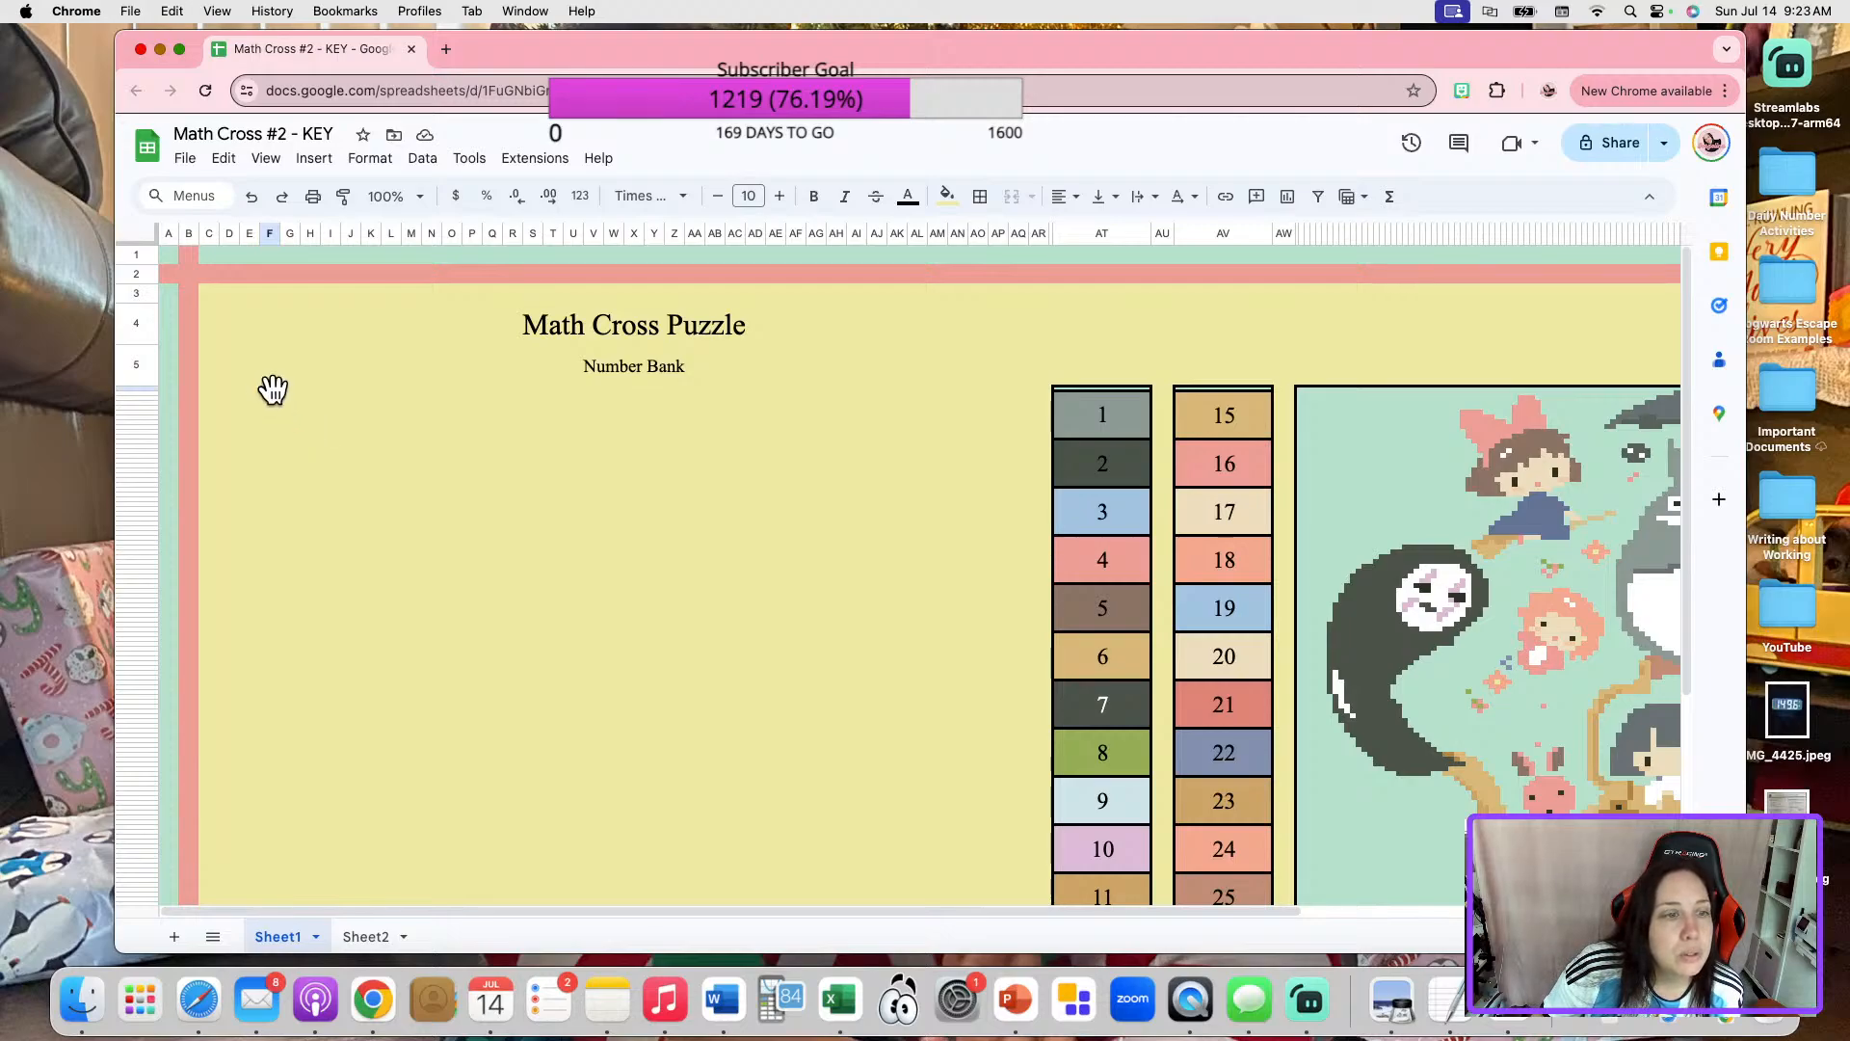
left_click(411, 413)
Merge the thin cells of column F directly below row 5 into one small box and outline it with a border.
left_click_drag(271, 388, 271, 406)
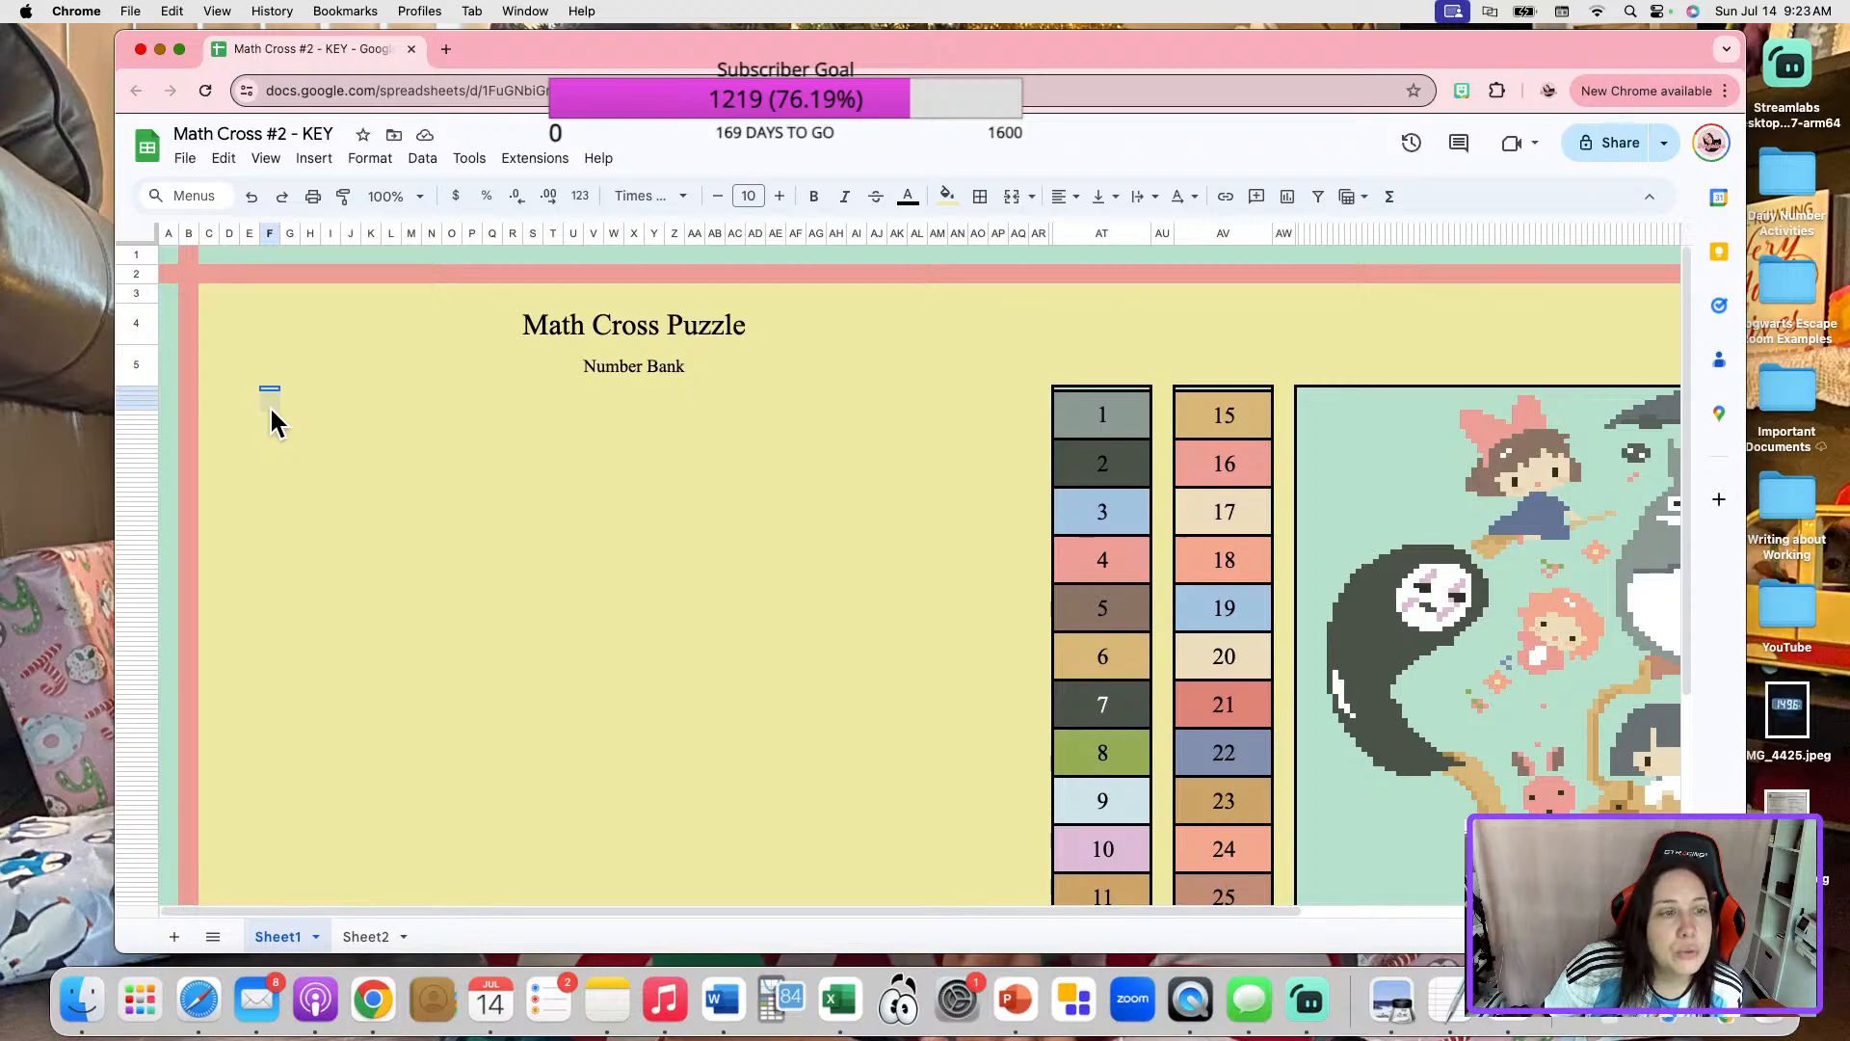
left_click_drag(270, 411, 270, 410)
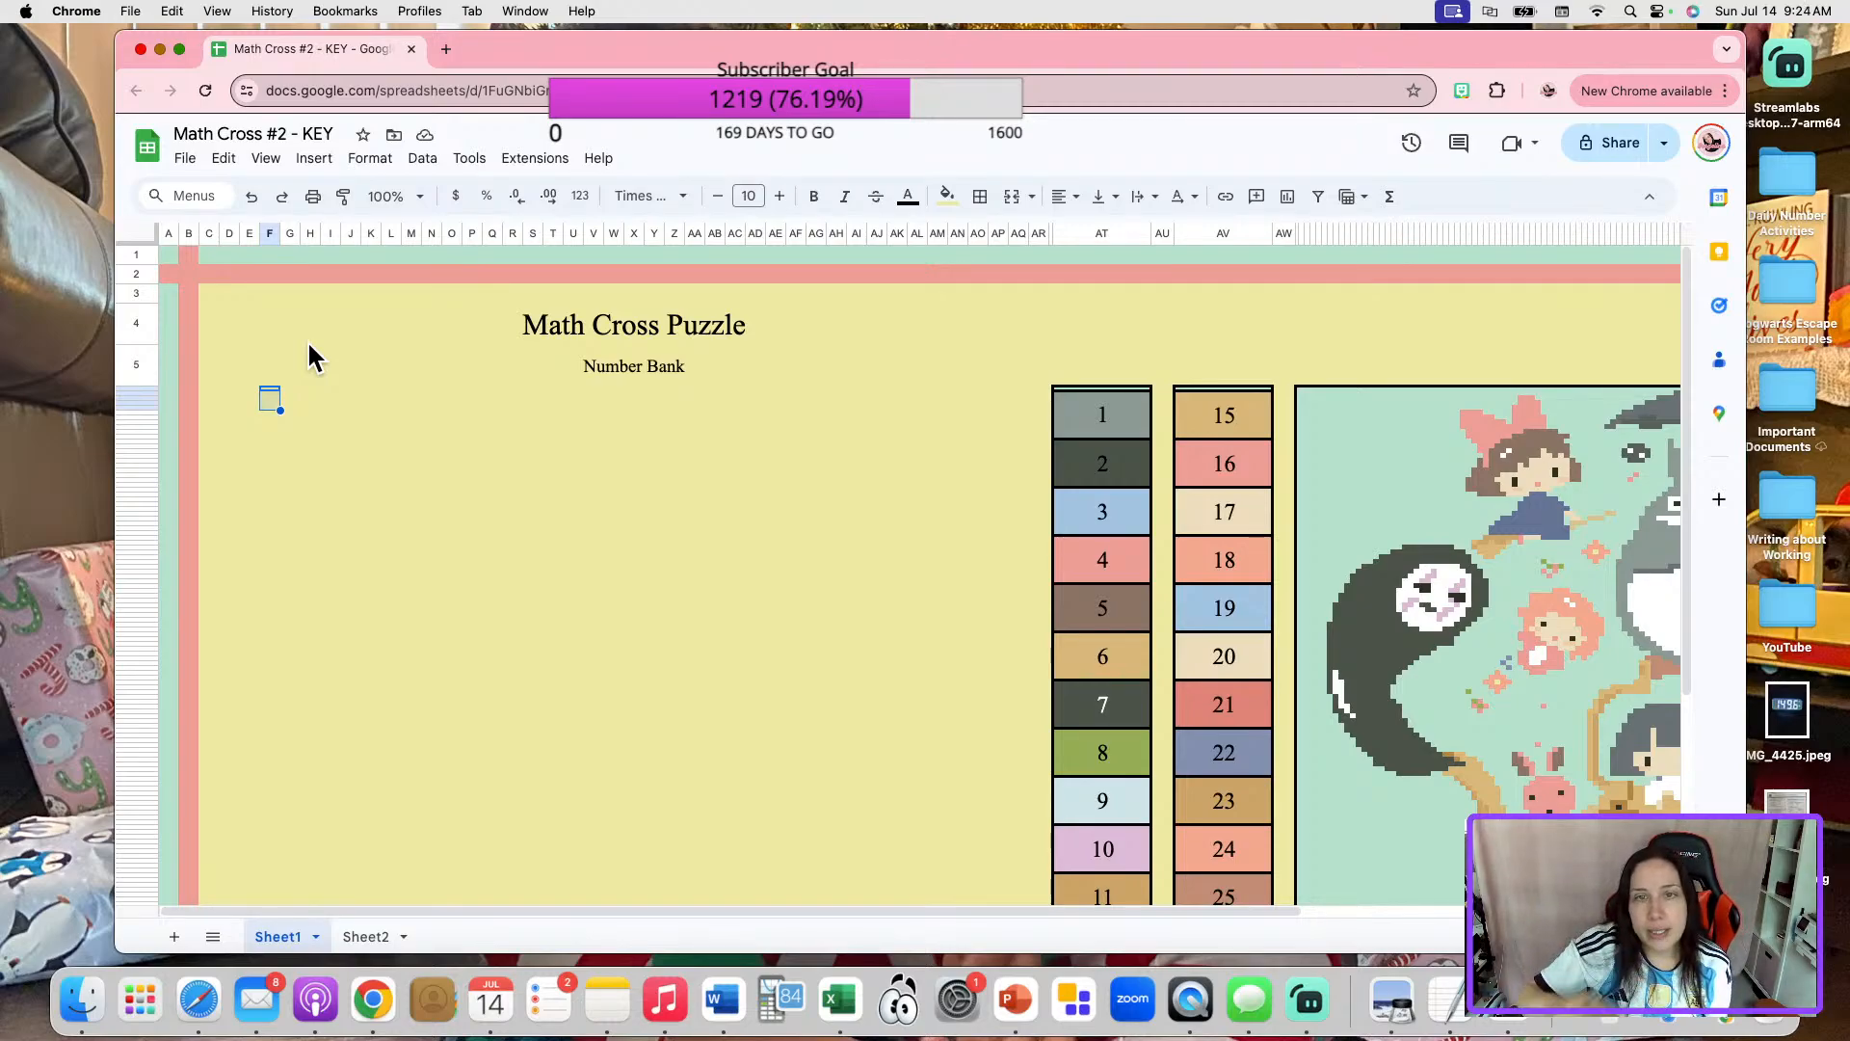
left_click(1009, 197)
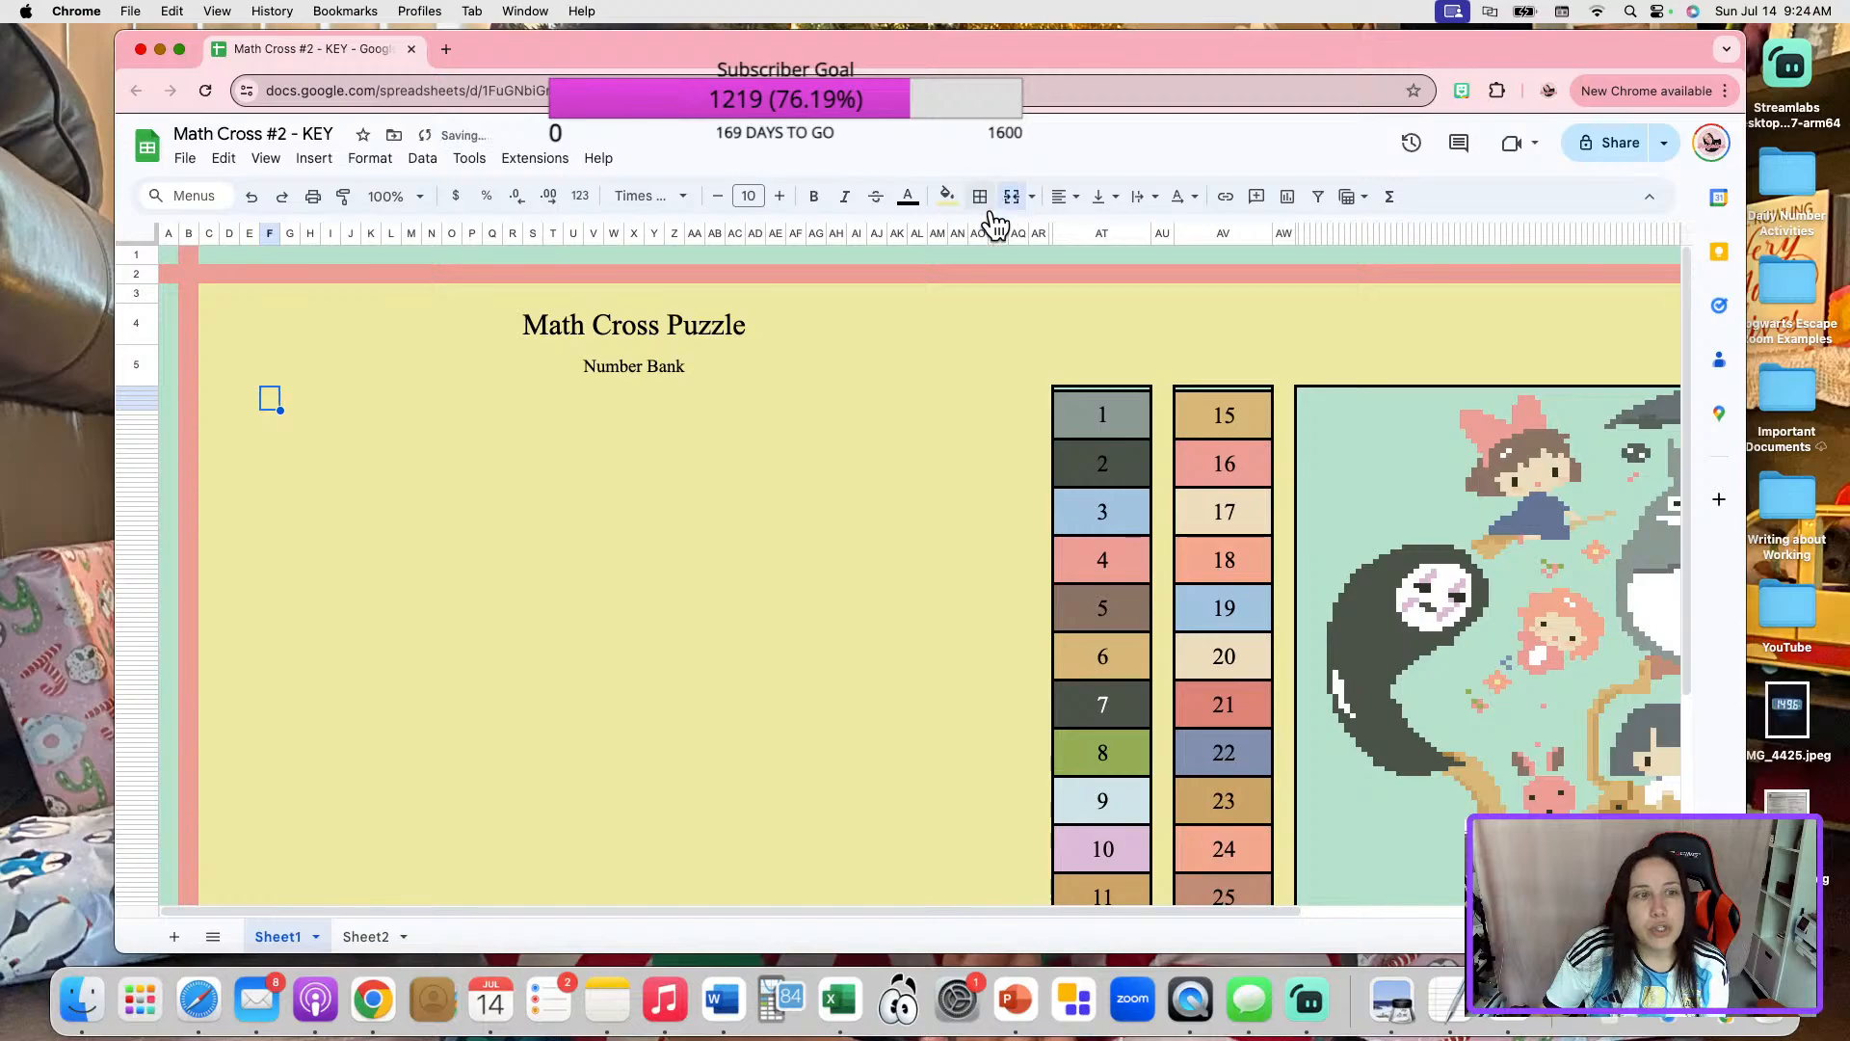
left_click(611, 522)
left_click(261, 397)
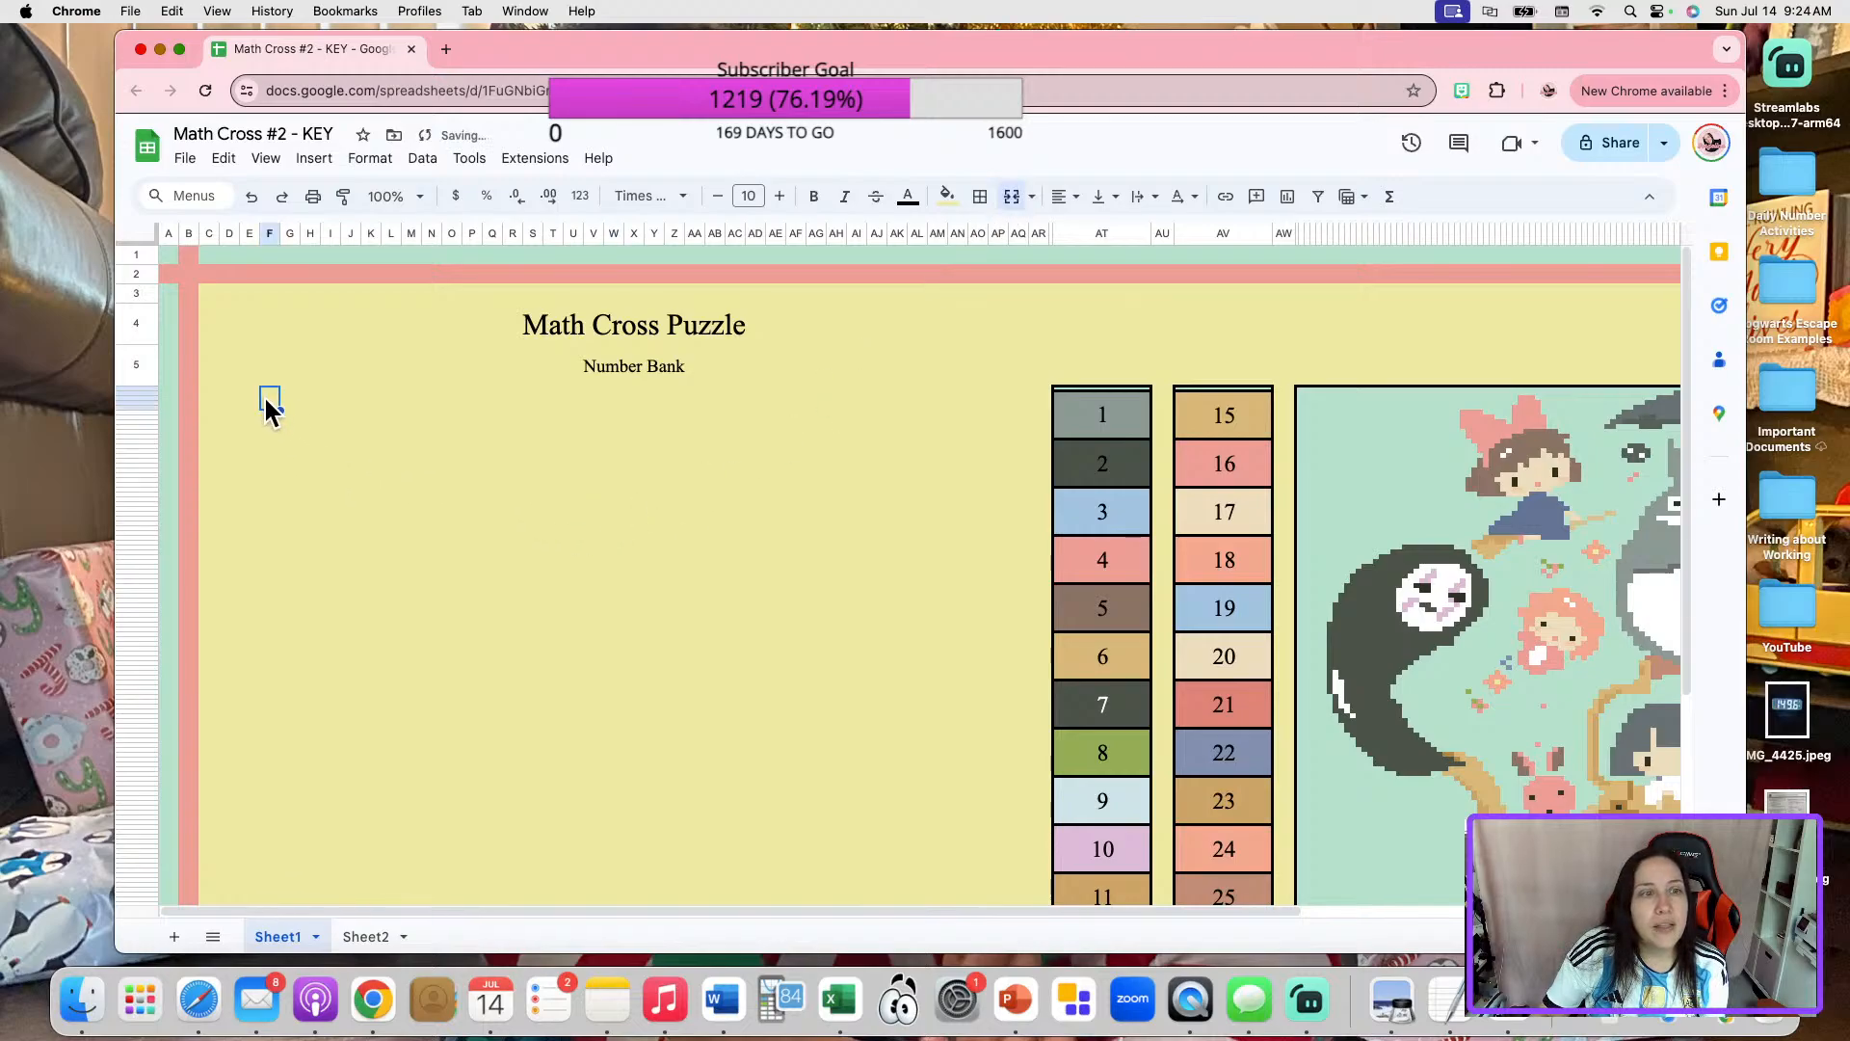
left_click(980, 197)
left_click(1122, 238)
left_click(472, 636)
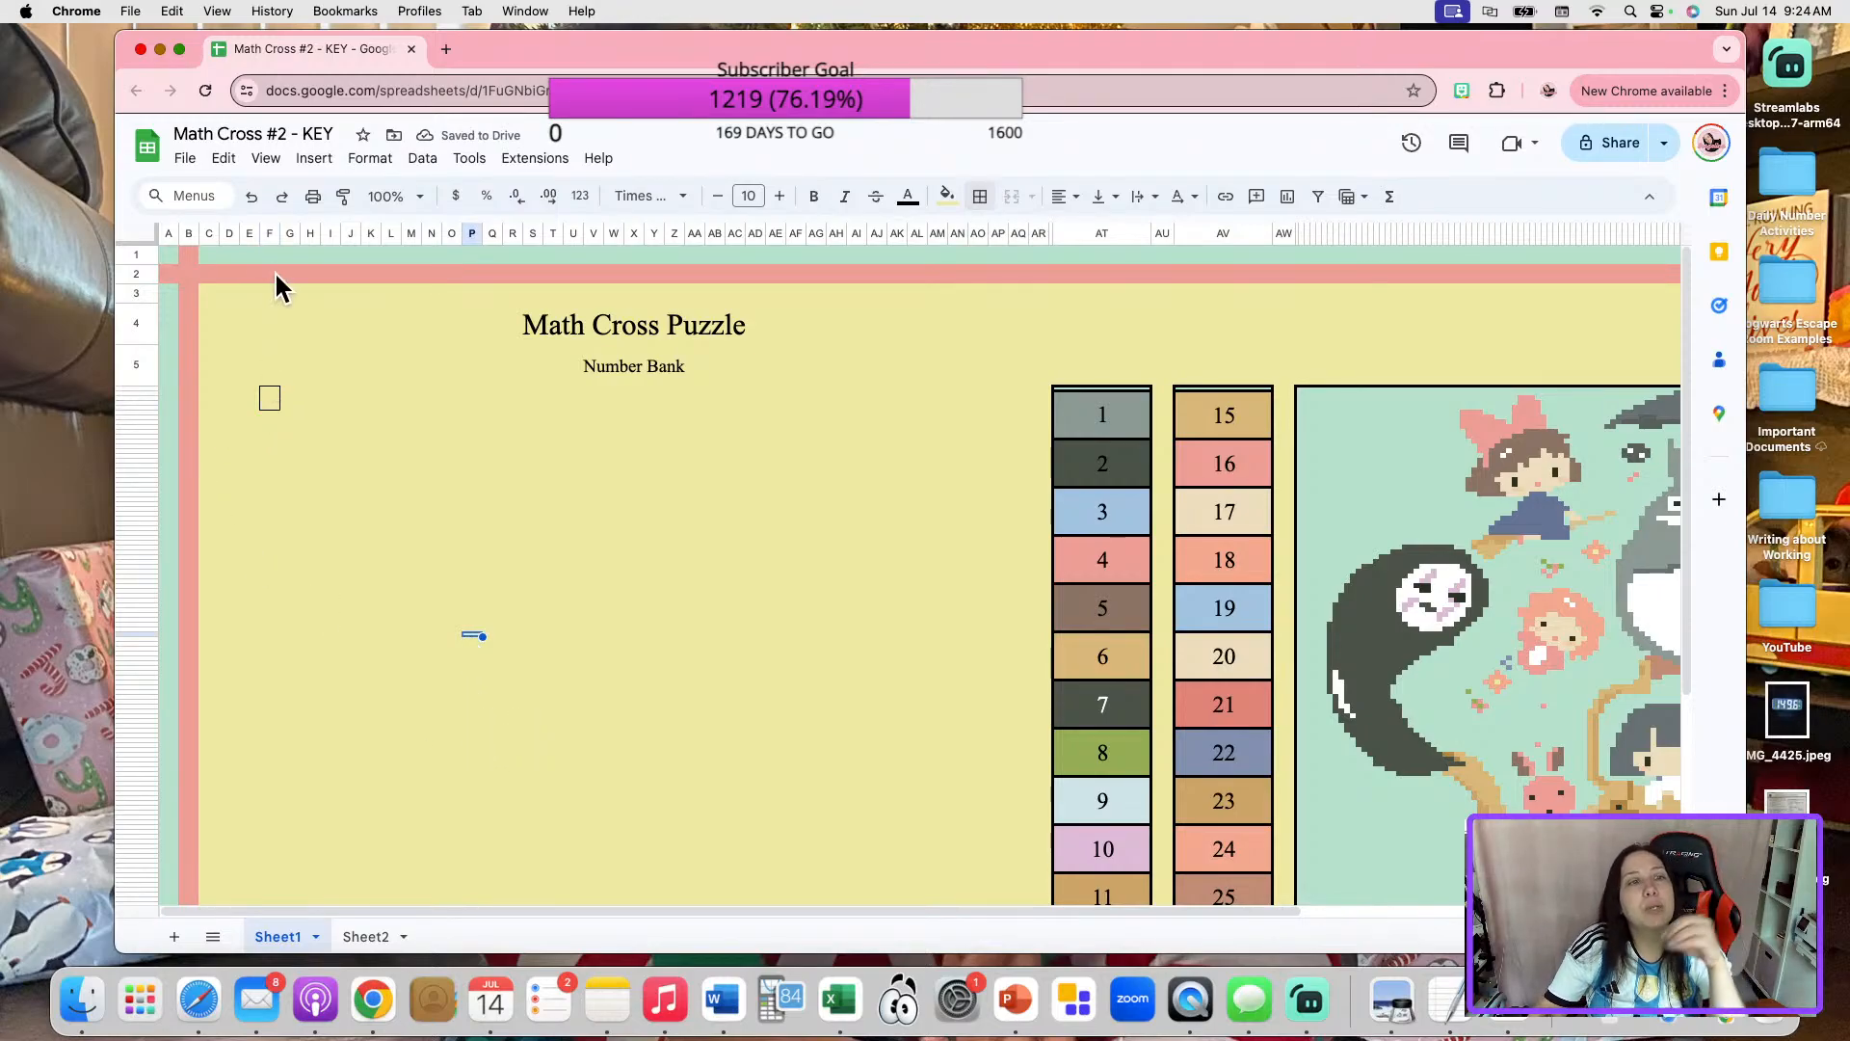
Widen column F to about 47 pixels so the bordered box becomes broader.
left_click(269, 232)
left_click_drag(280, 234, 290, 236)
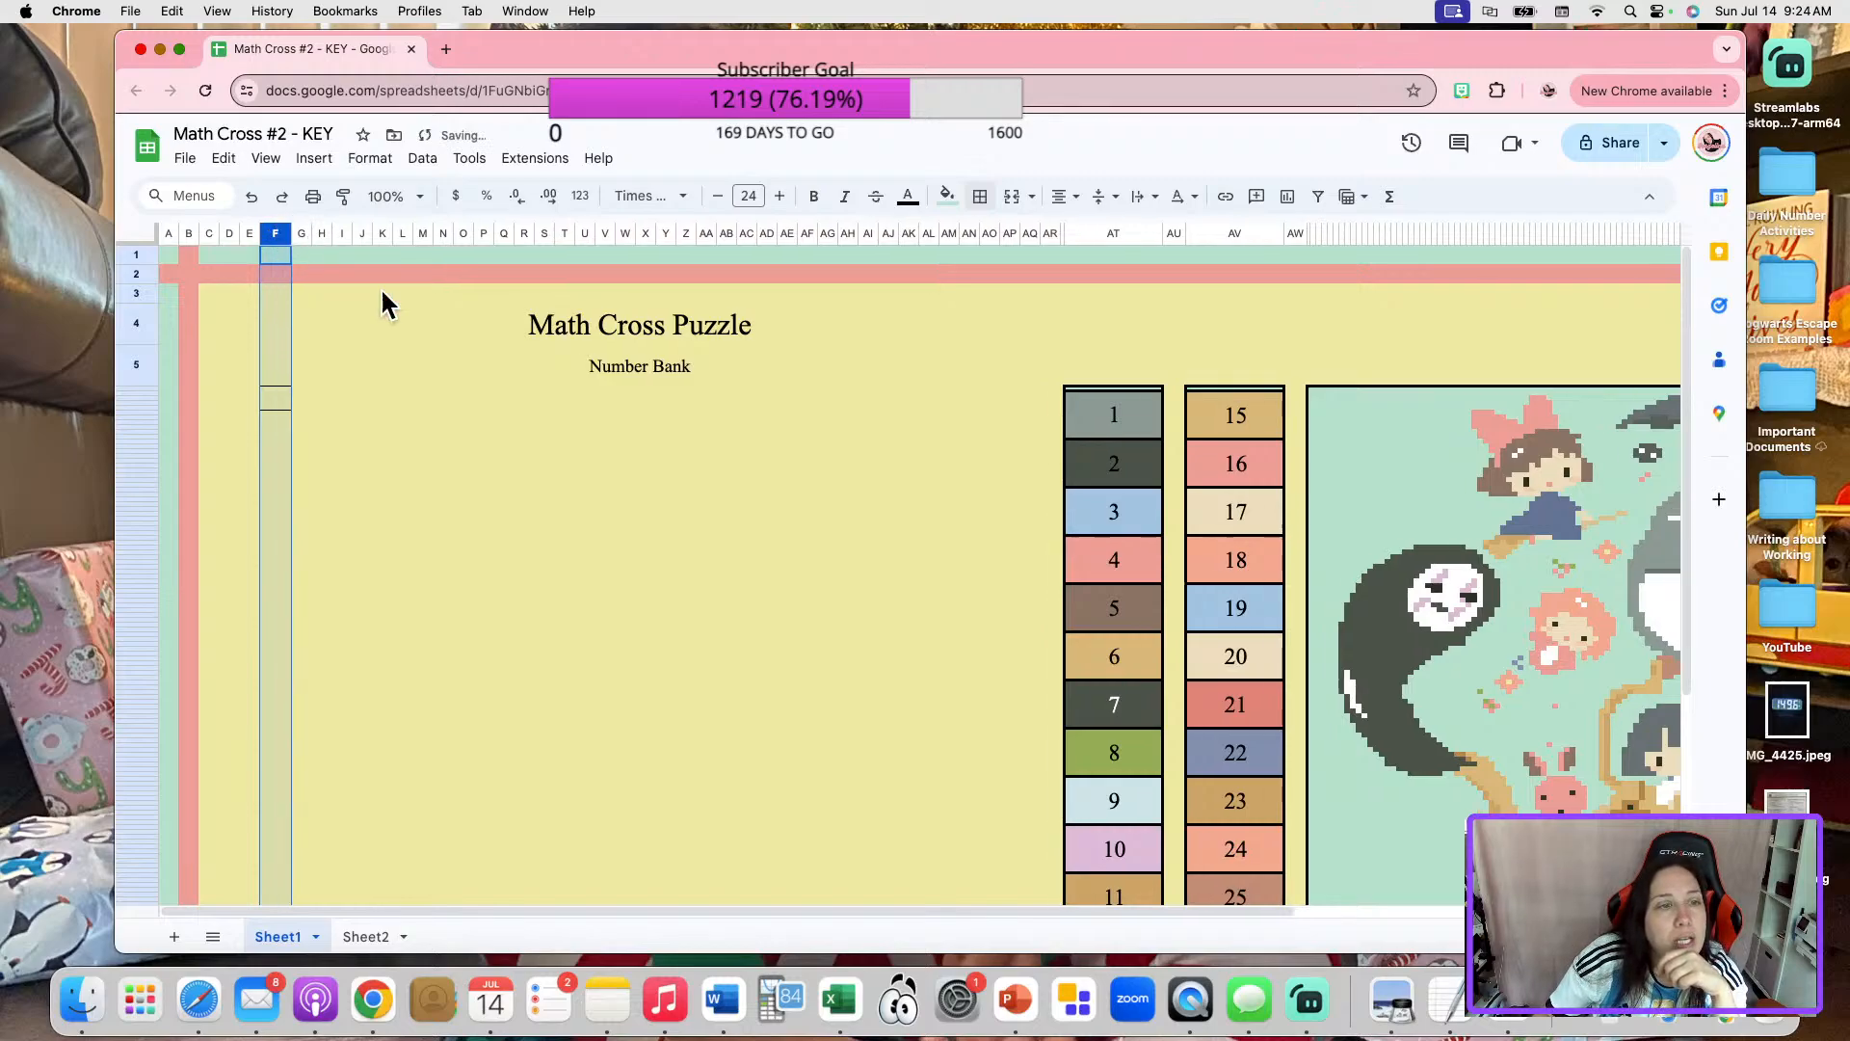
left_click(373, 424)
left_click(277, 233)
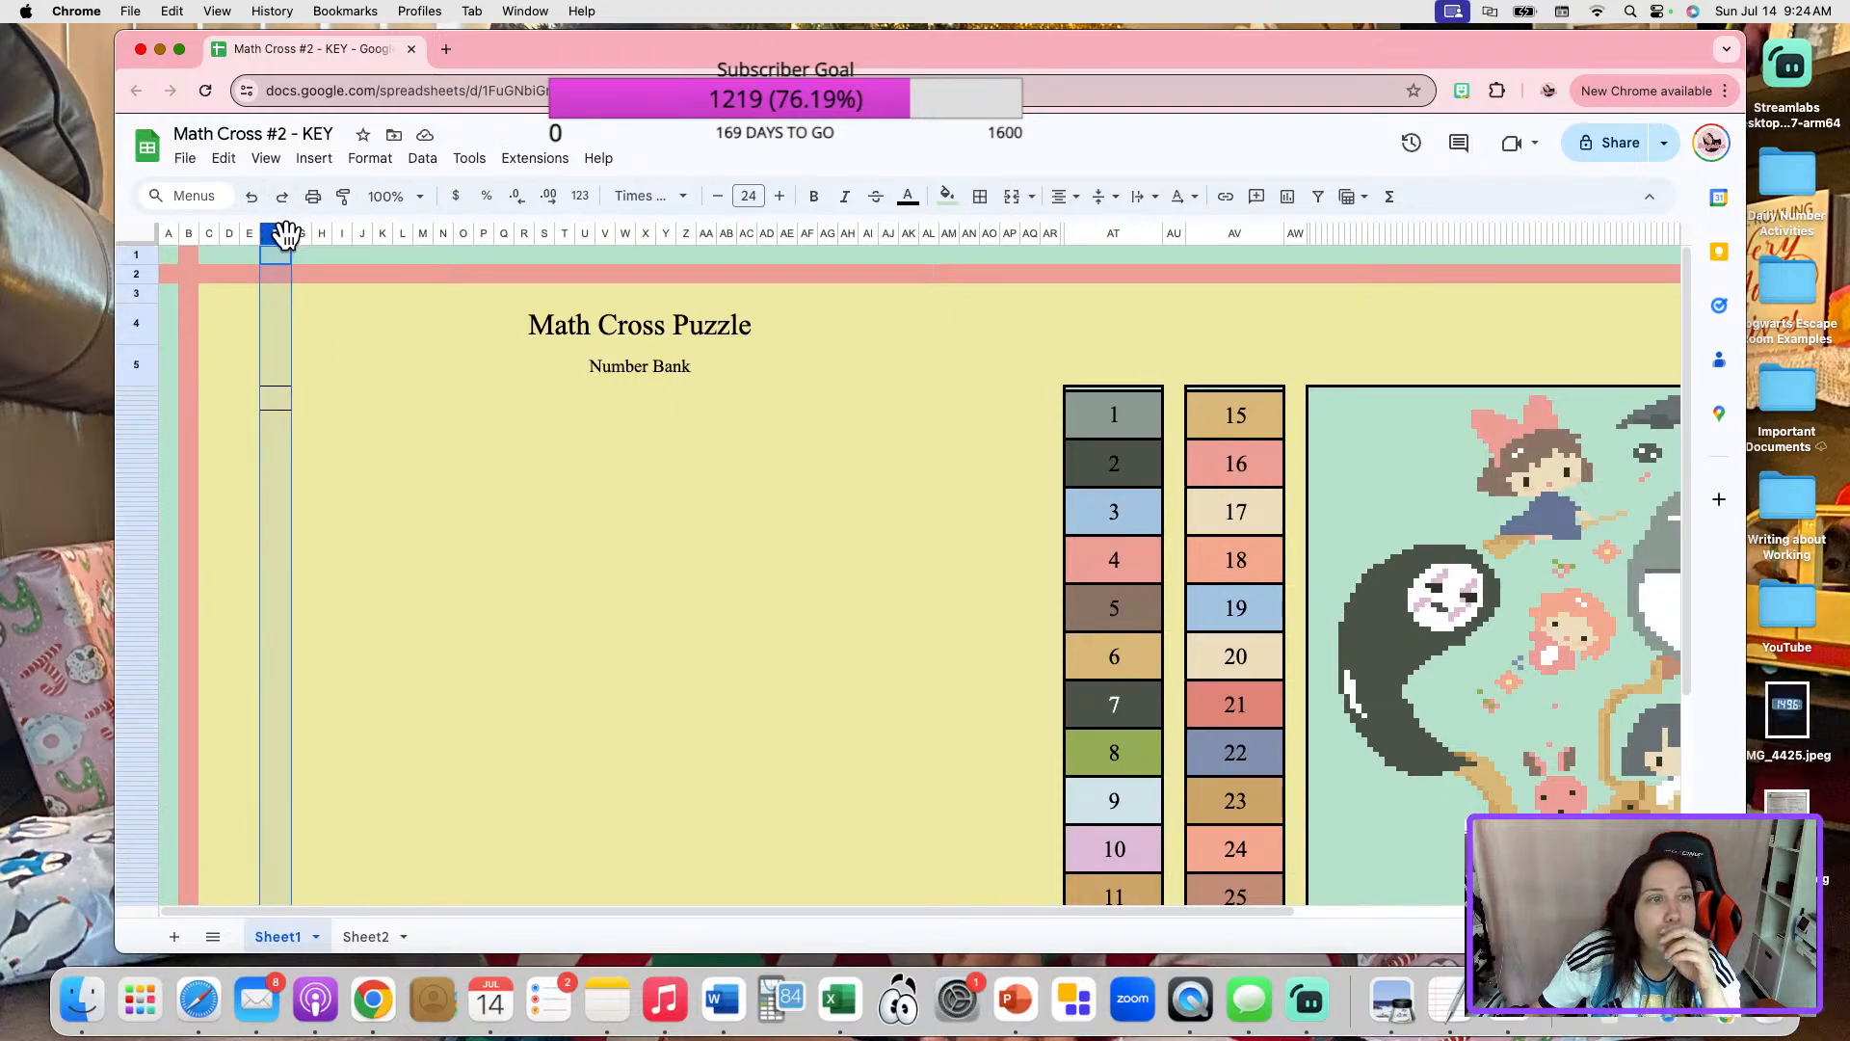
left_click_drag(287, 236, 303, 235)
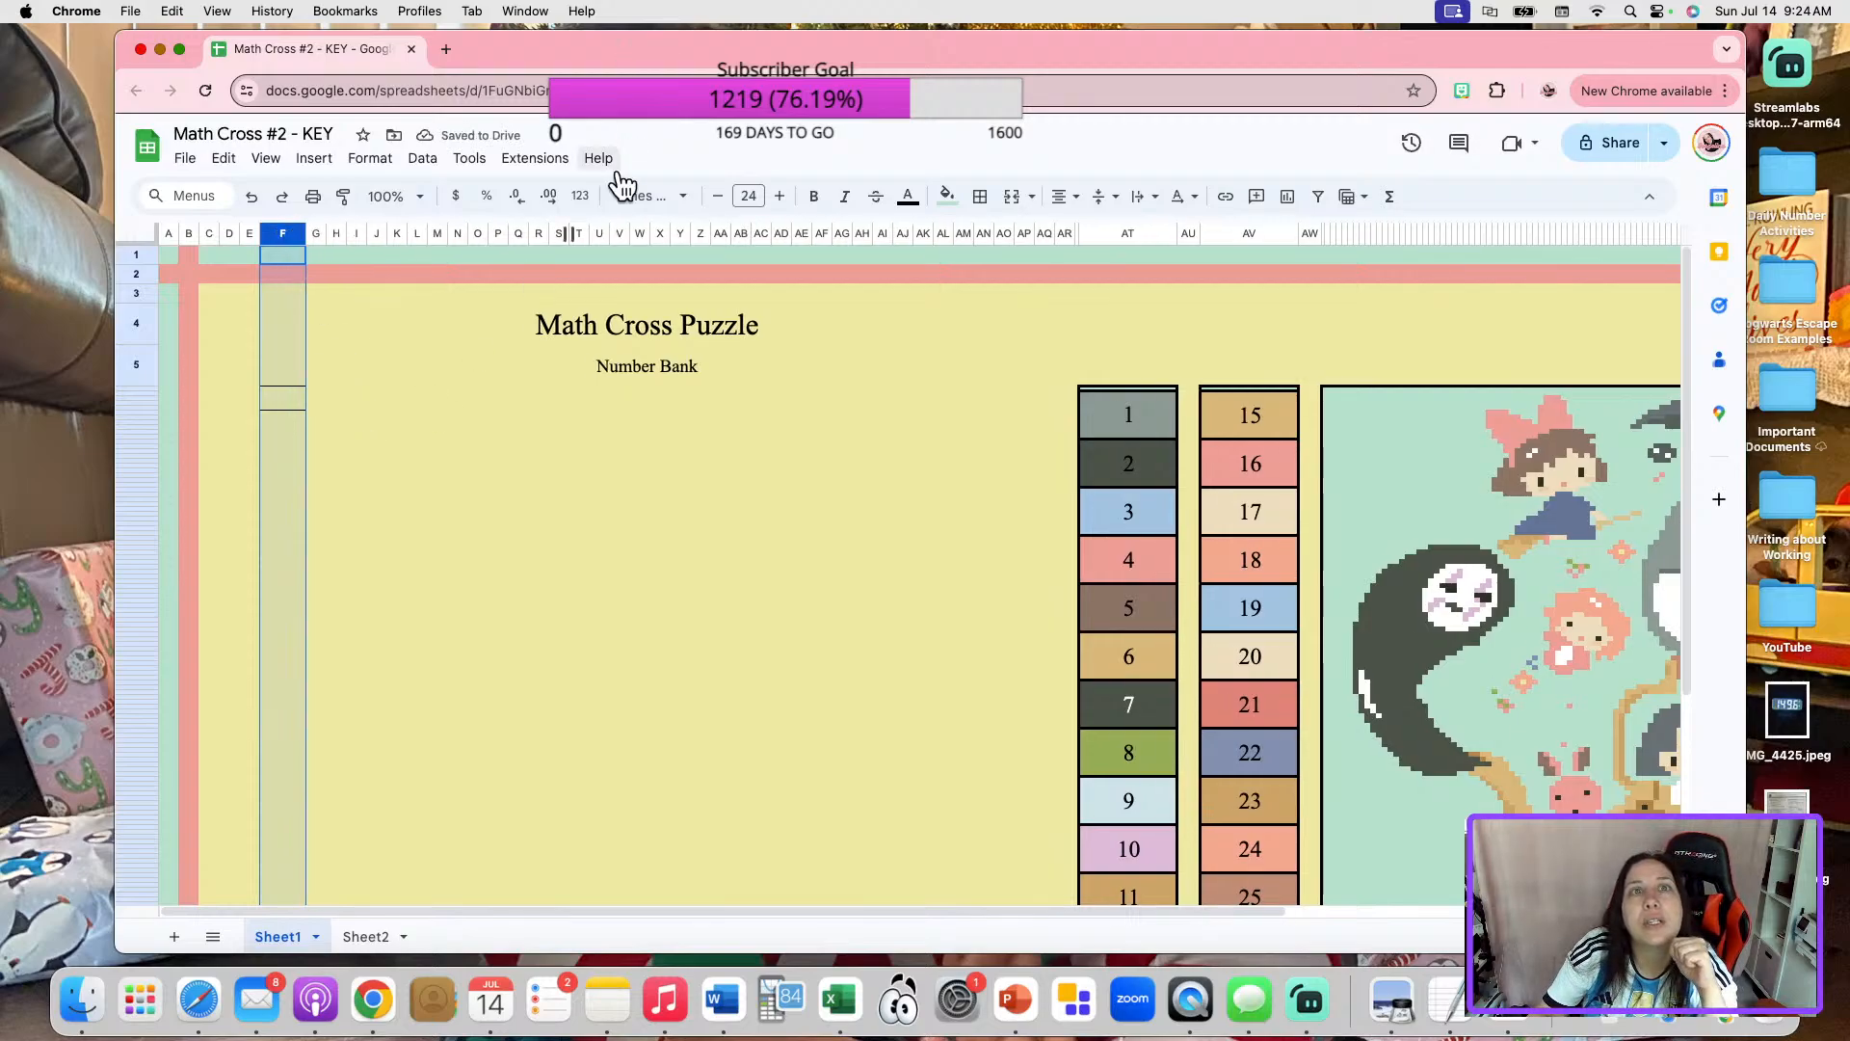
left_click(420, 197)
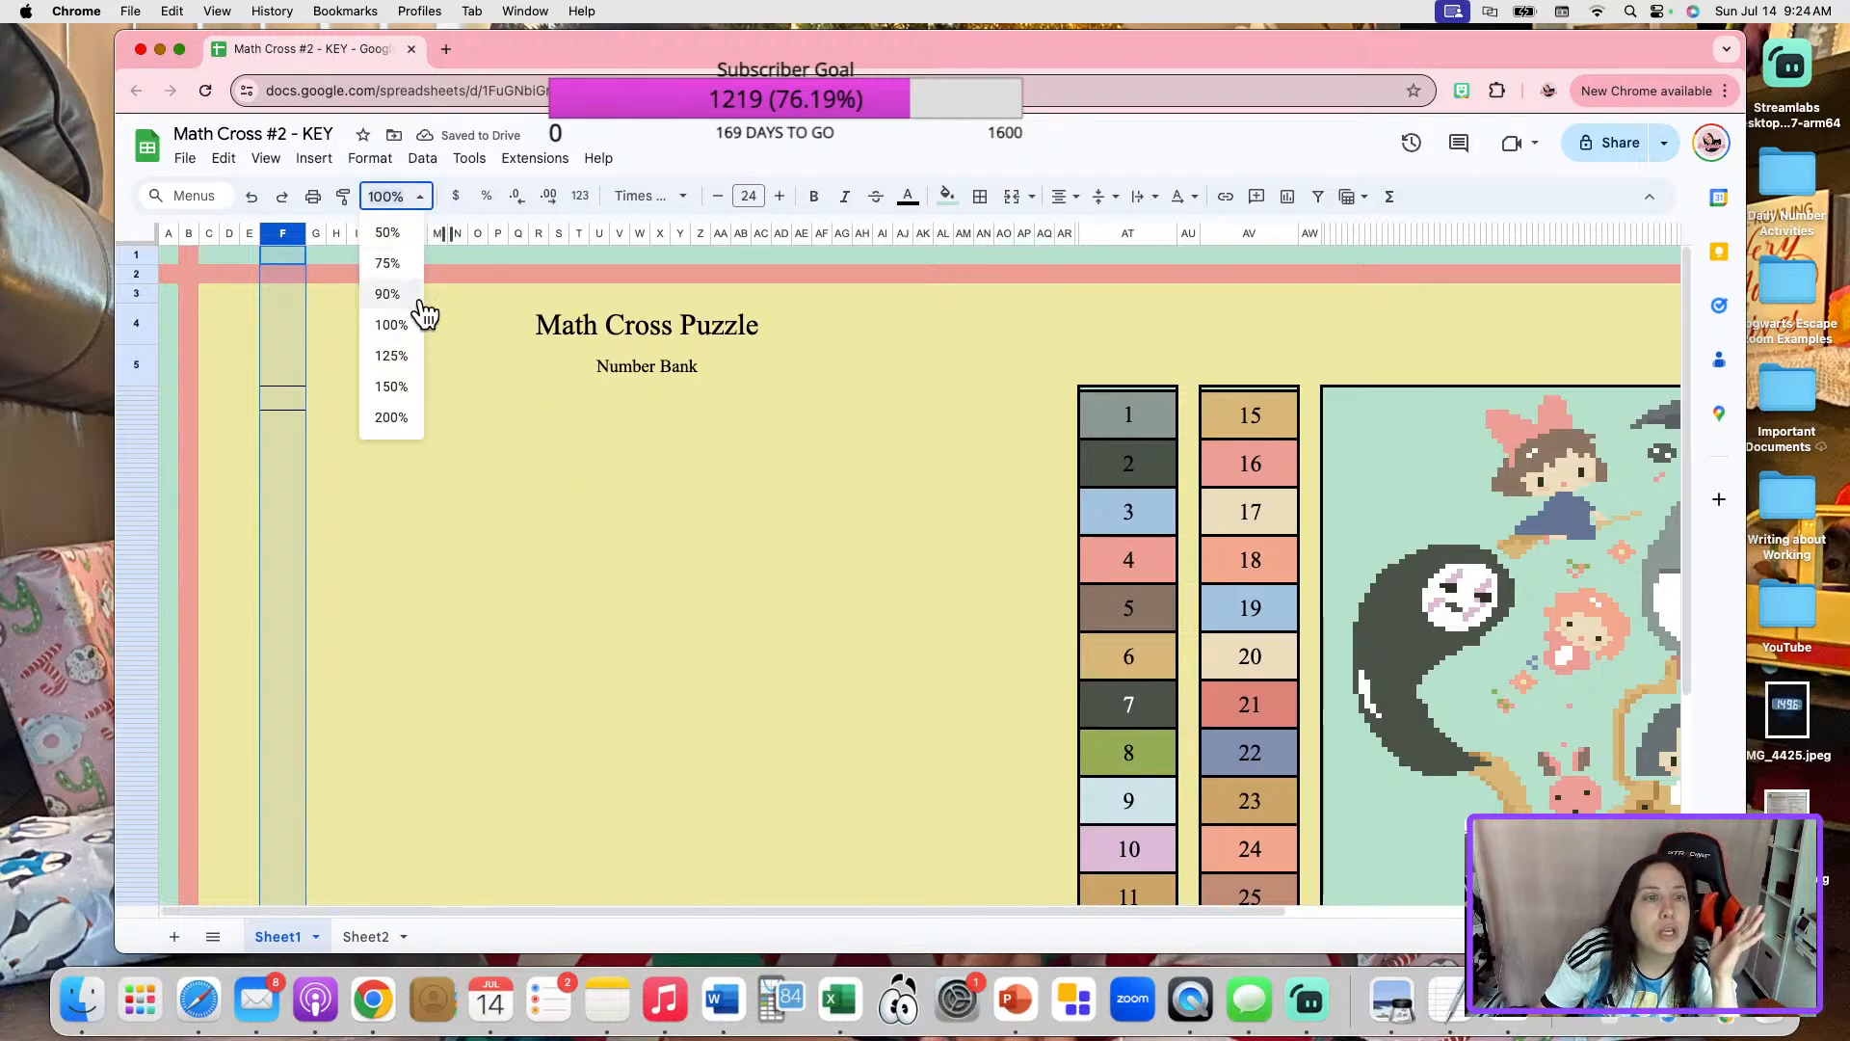
left_click(390, 417)
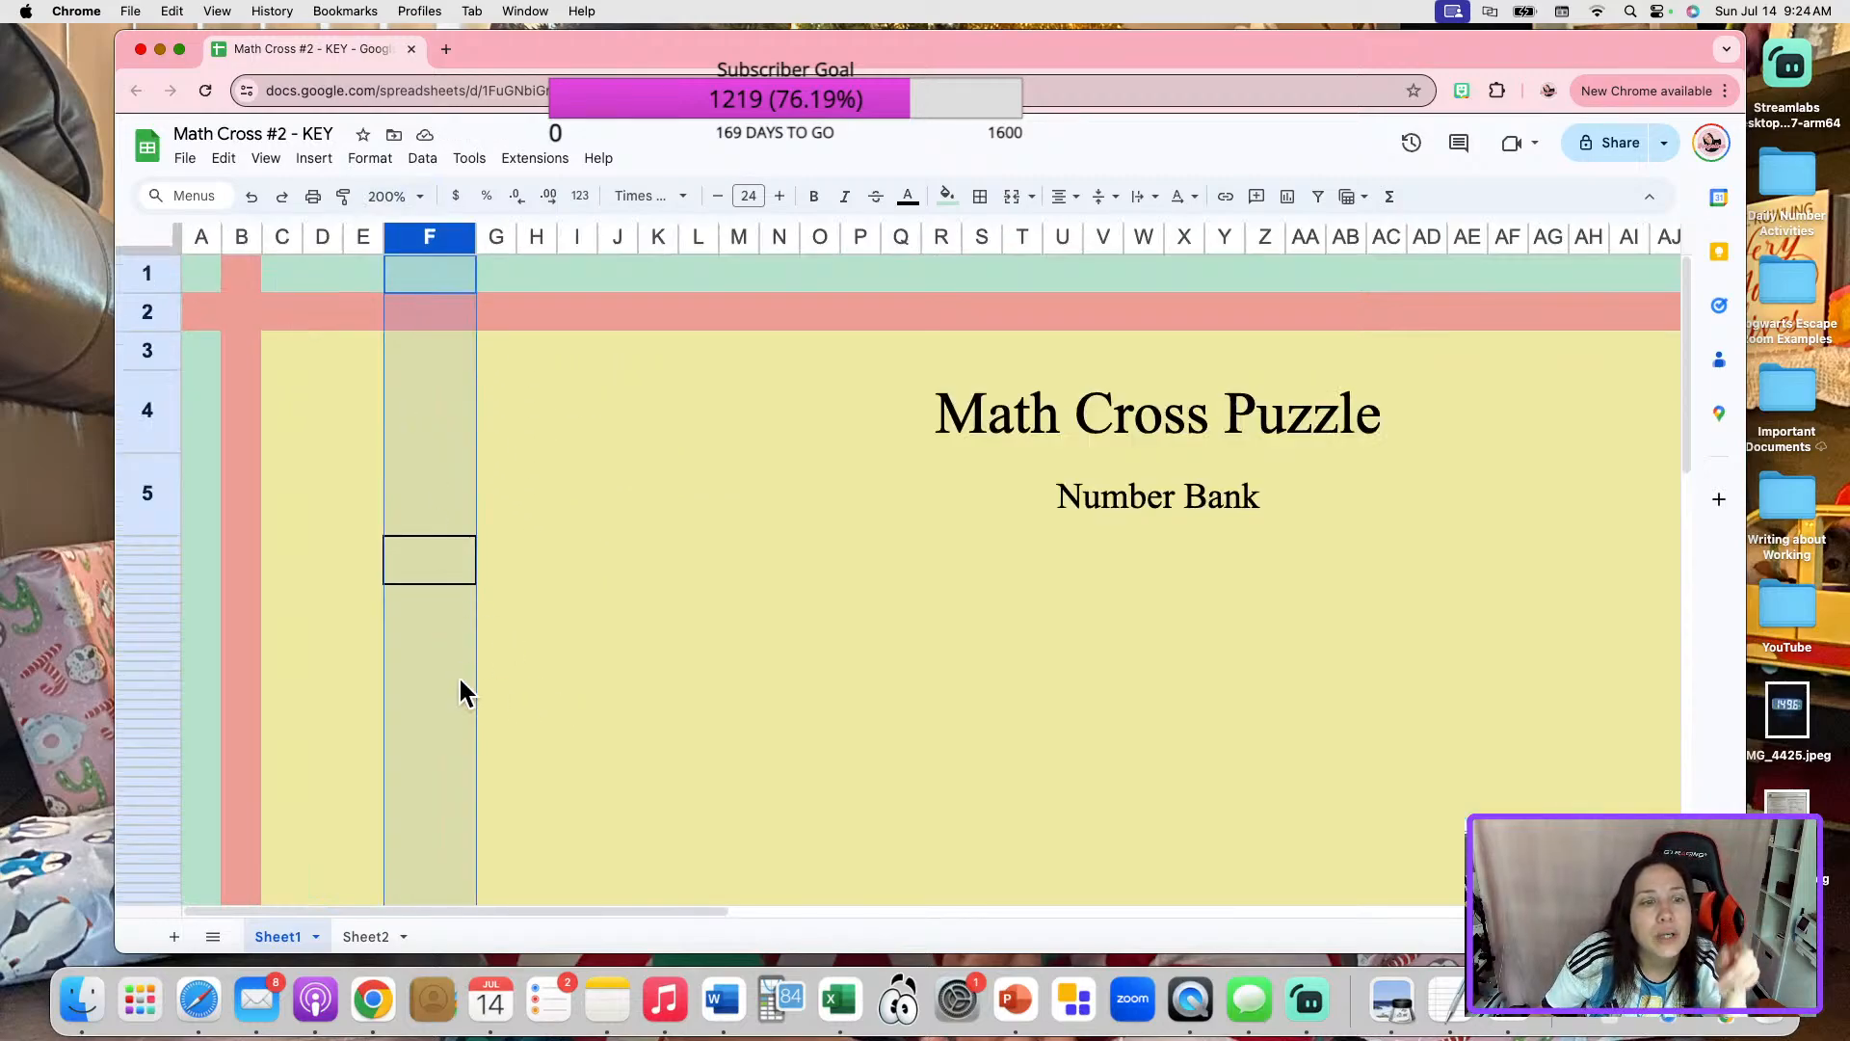
left_click(421, 197)
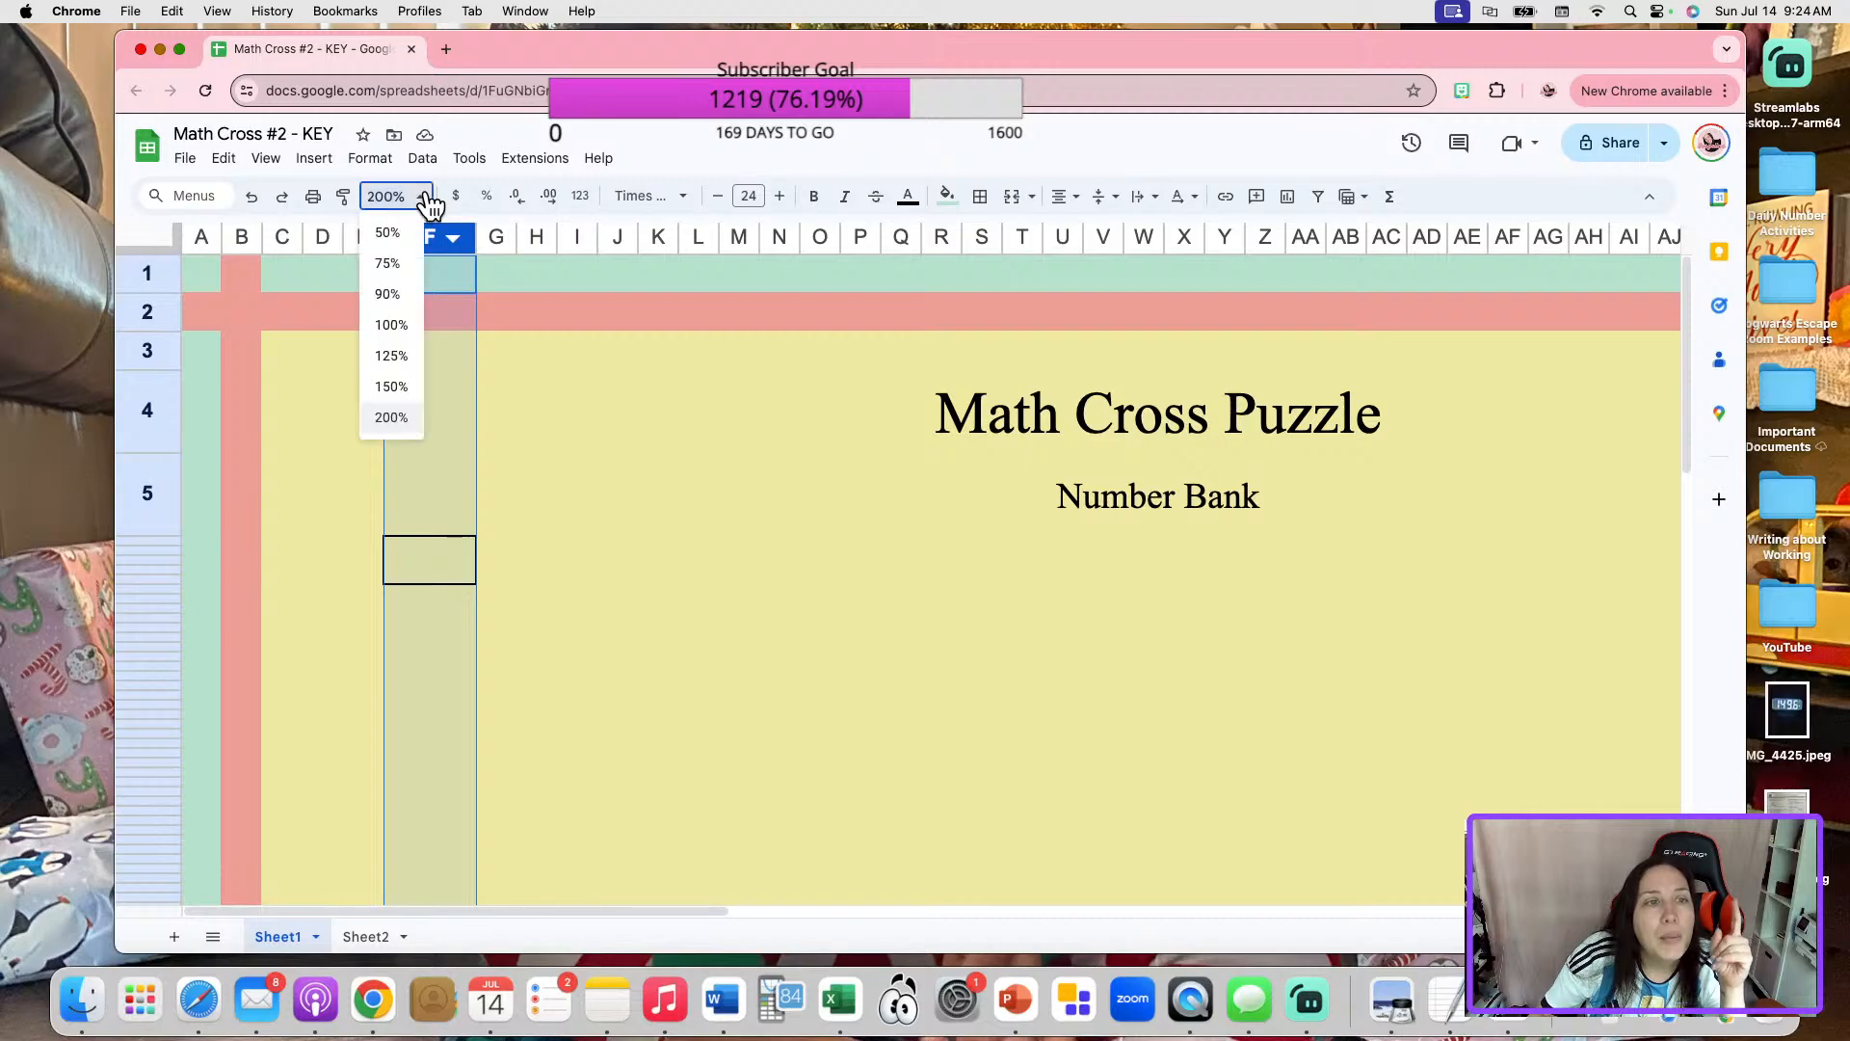
left_click(402, 326)
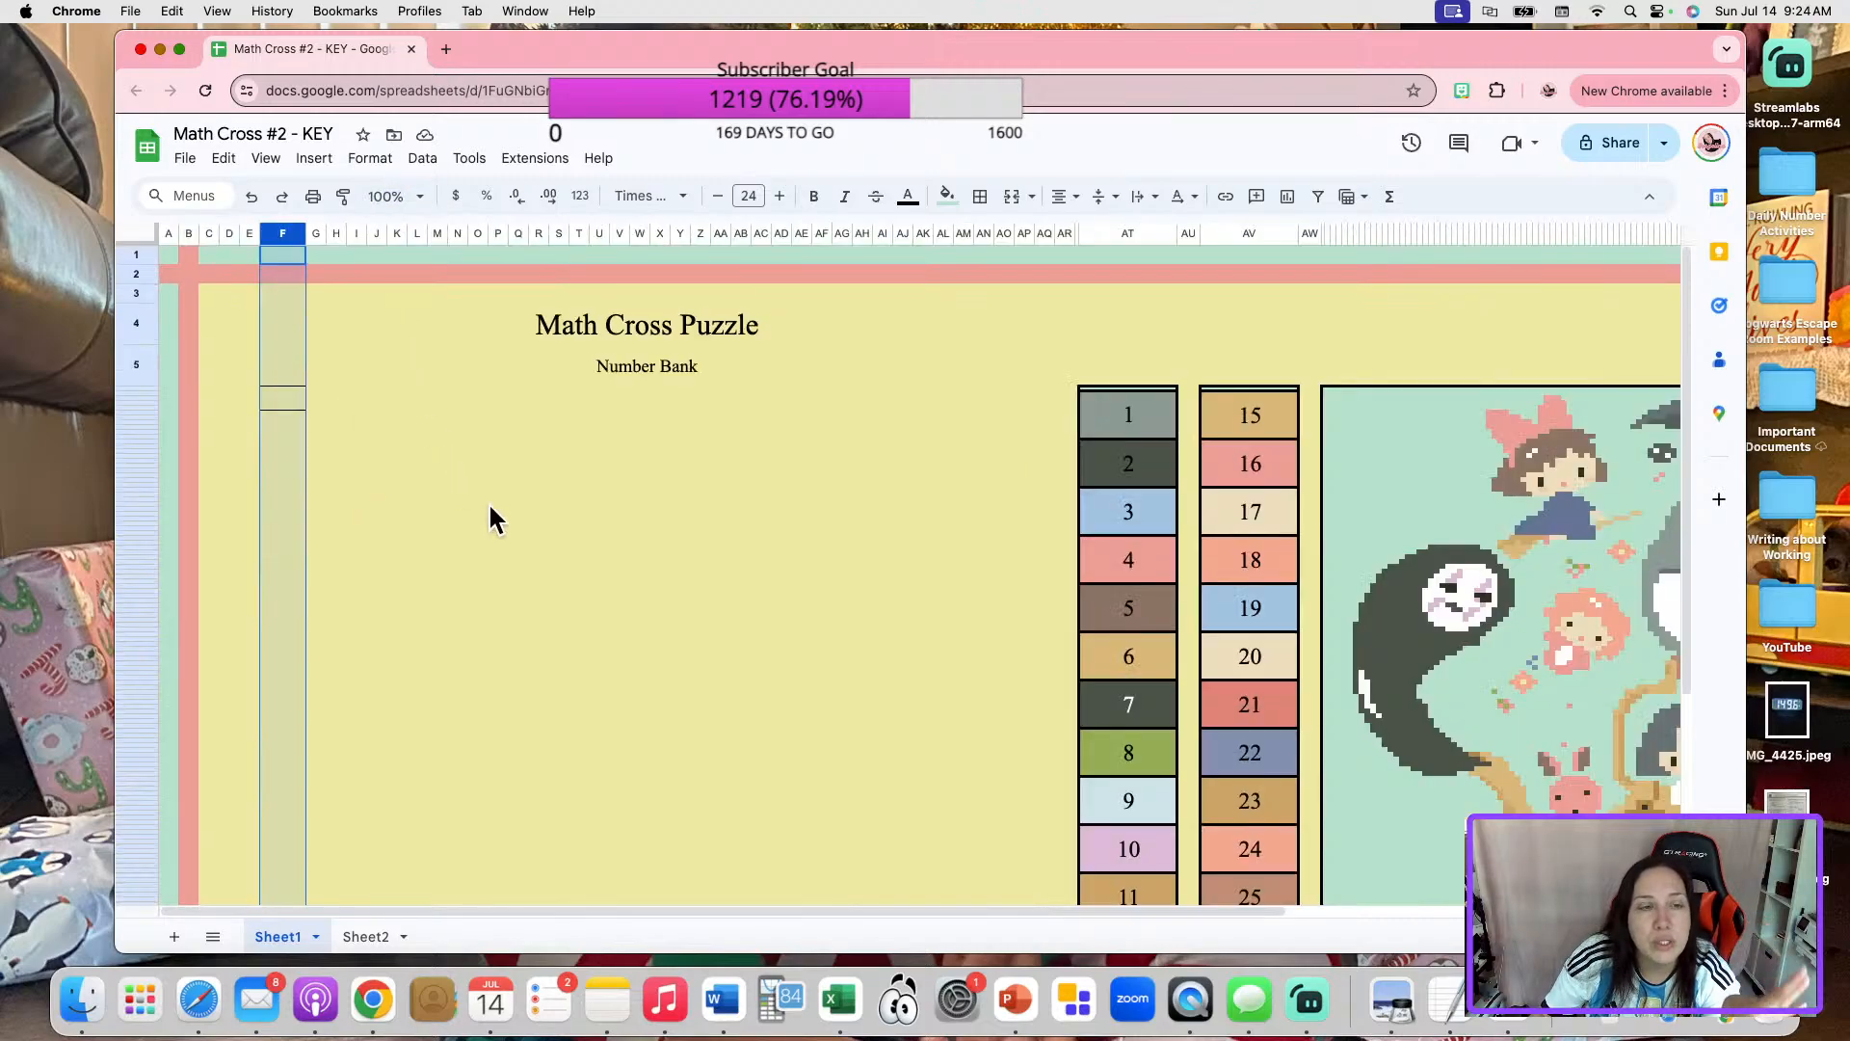
Make the bordered box in column F taller by merging it with the thin cells directly below it.
left_click(380, 490)
left_click(294, 405)
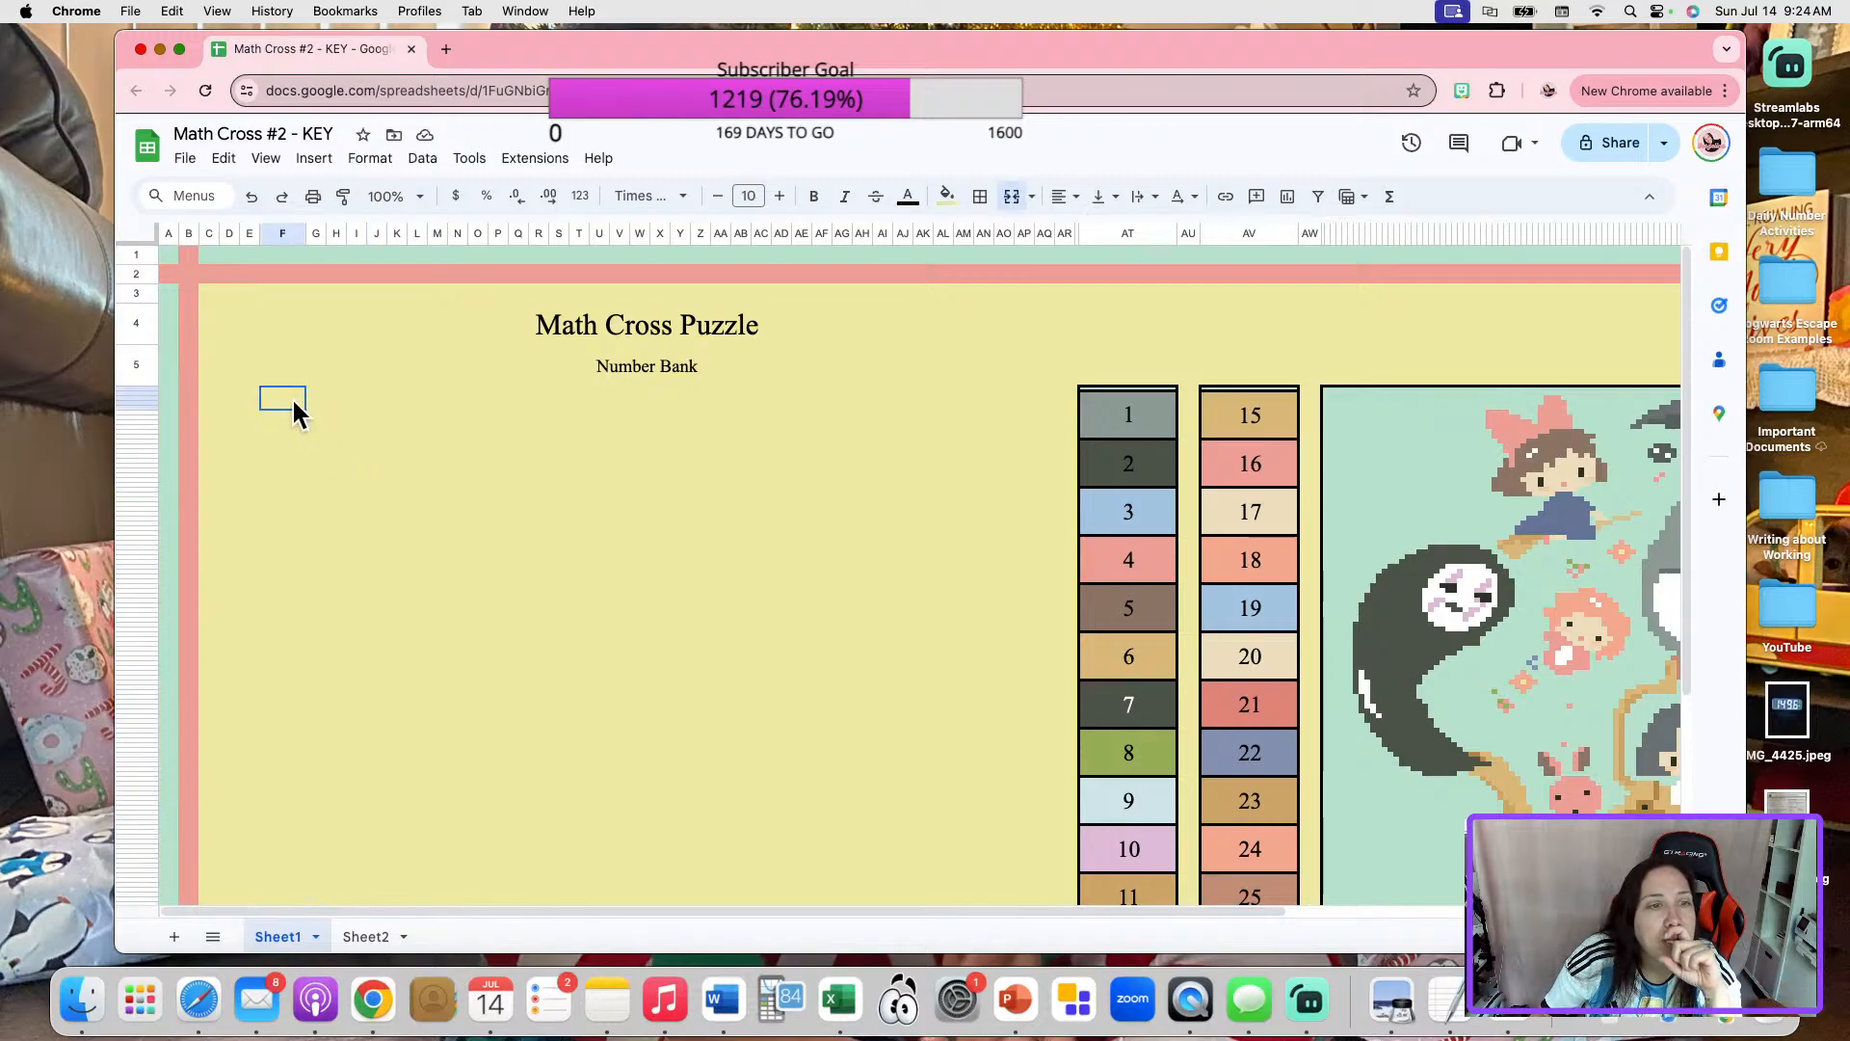
left_click_drag(294, 406, 293, 424)
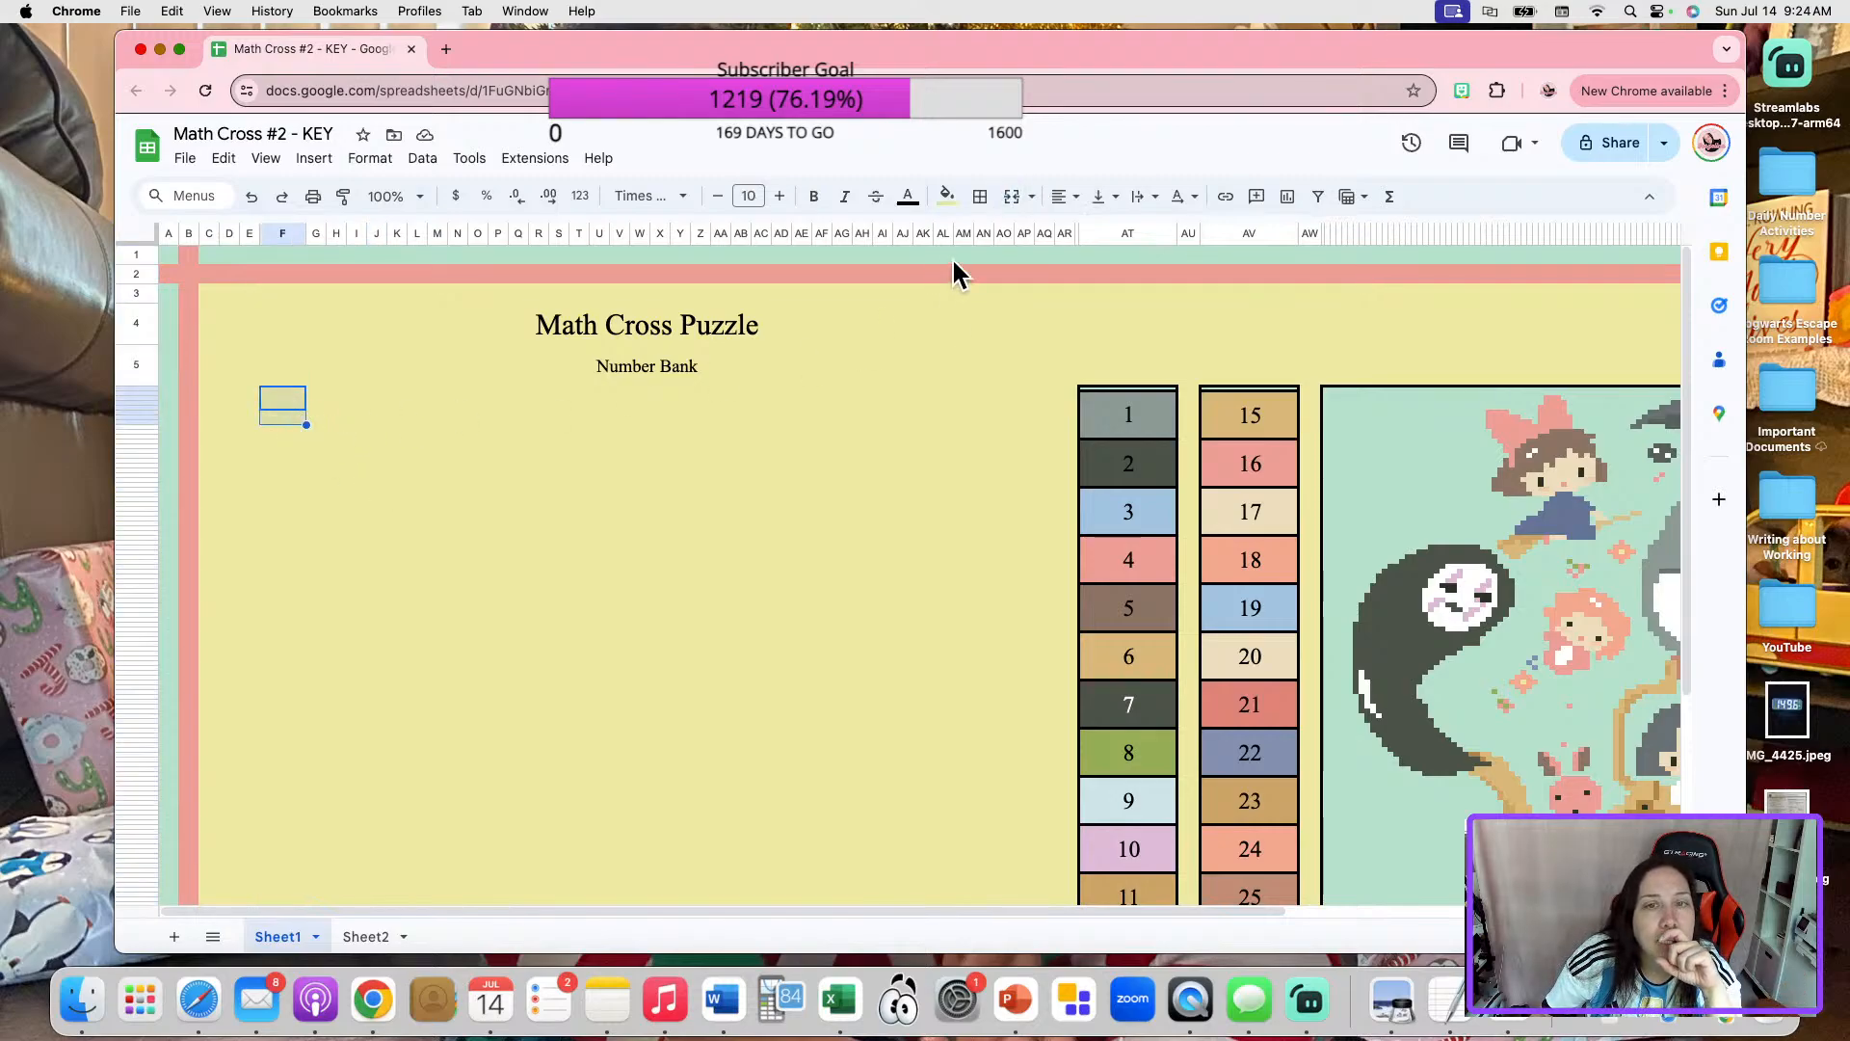
left_click(1011, 197)
left_click(700, 516)
left_click(293, 419)
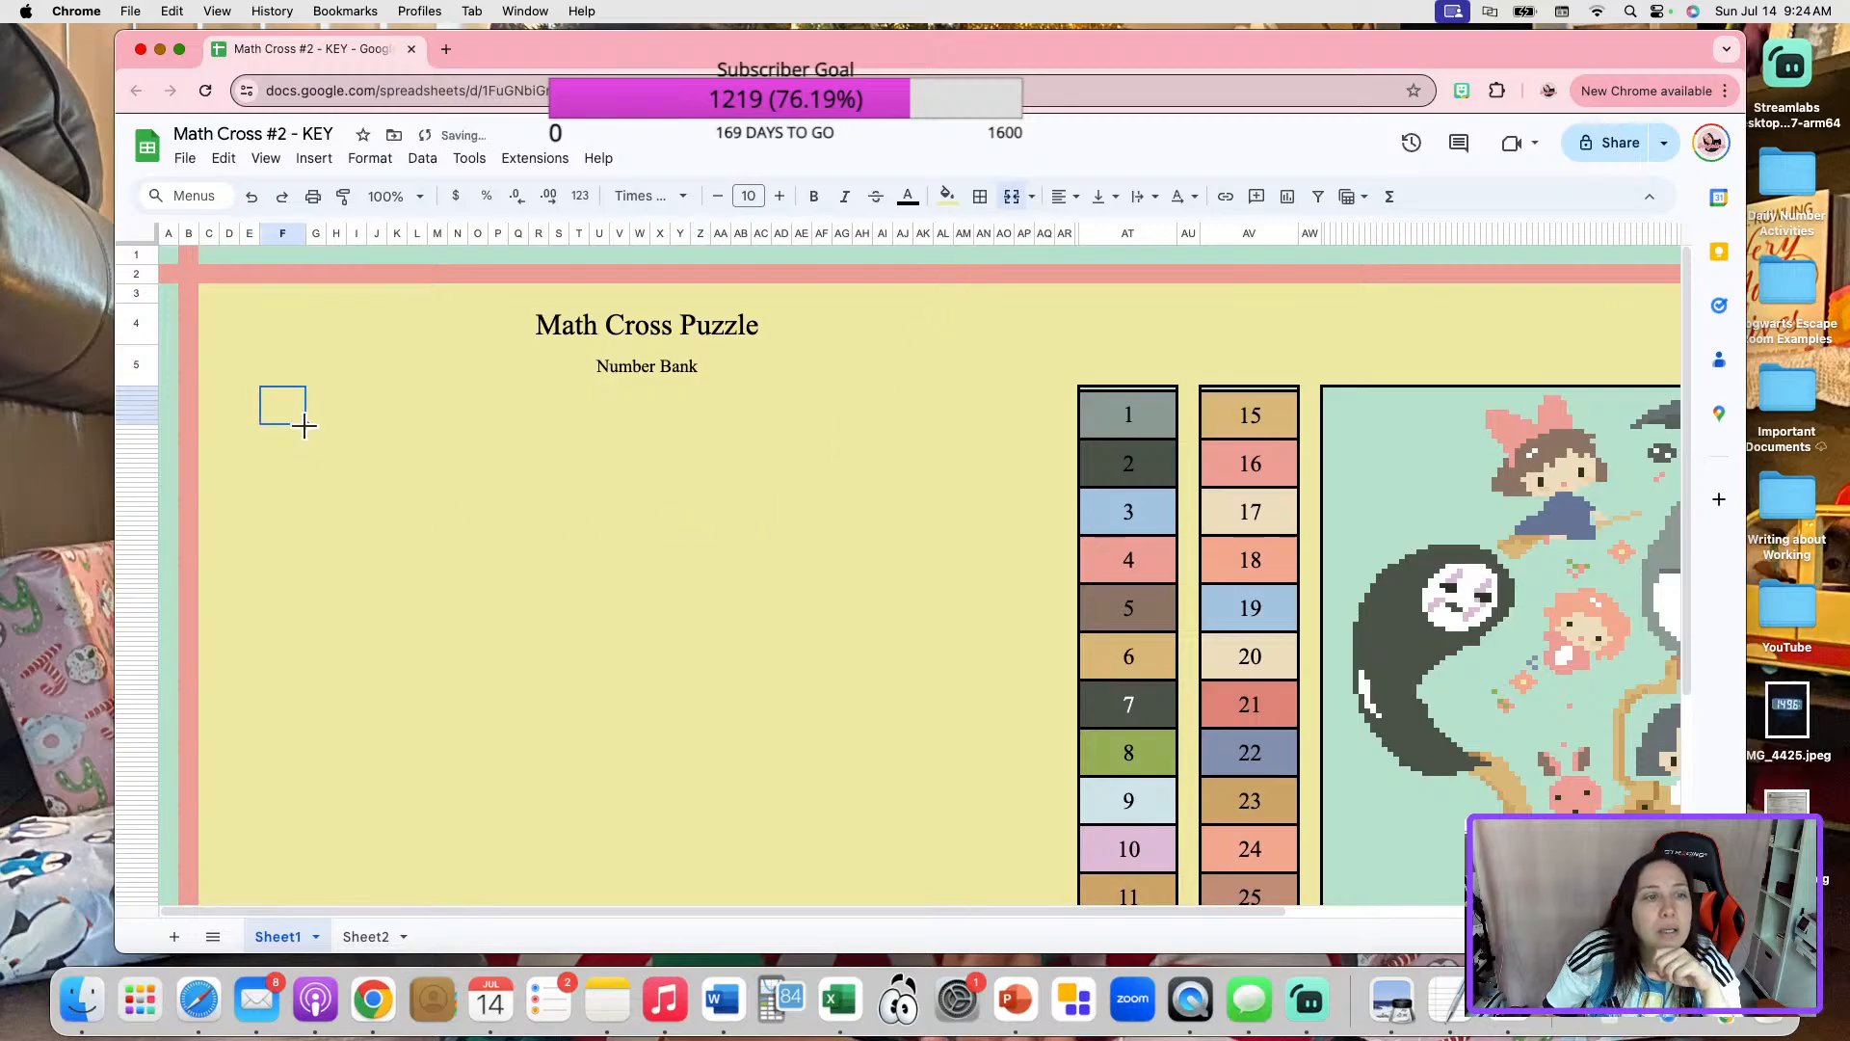
left_click(546, 614)
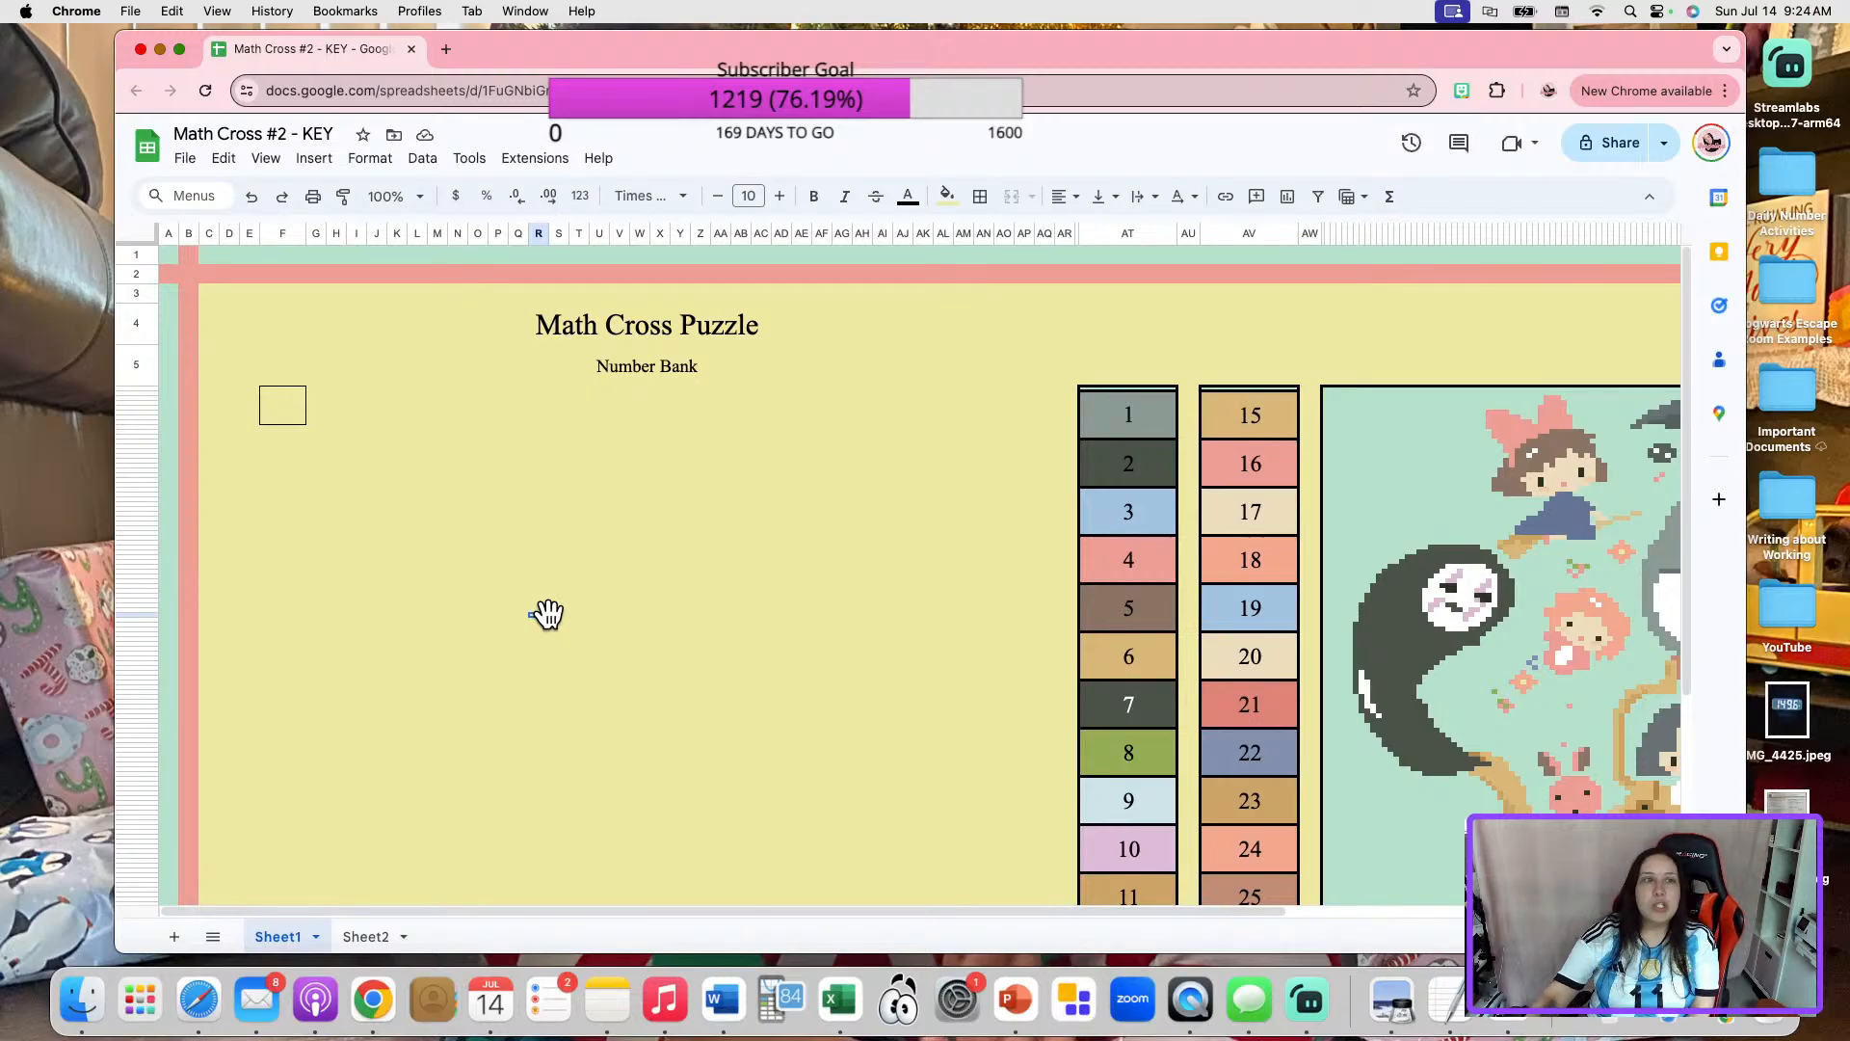
Check the width of column F in its resize settings without changing it.
left_click(229, 234)
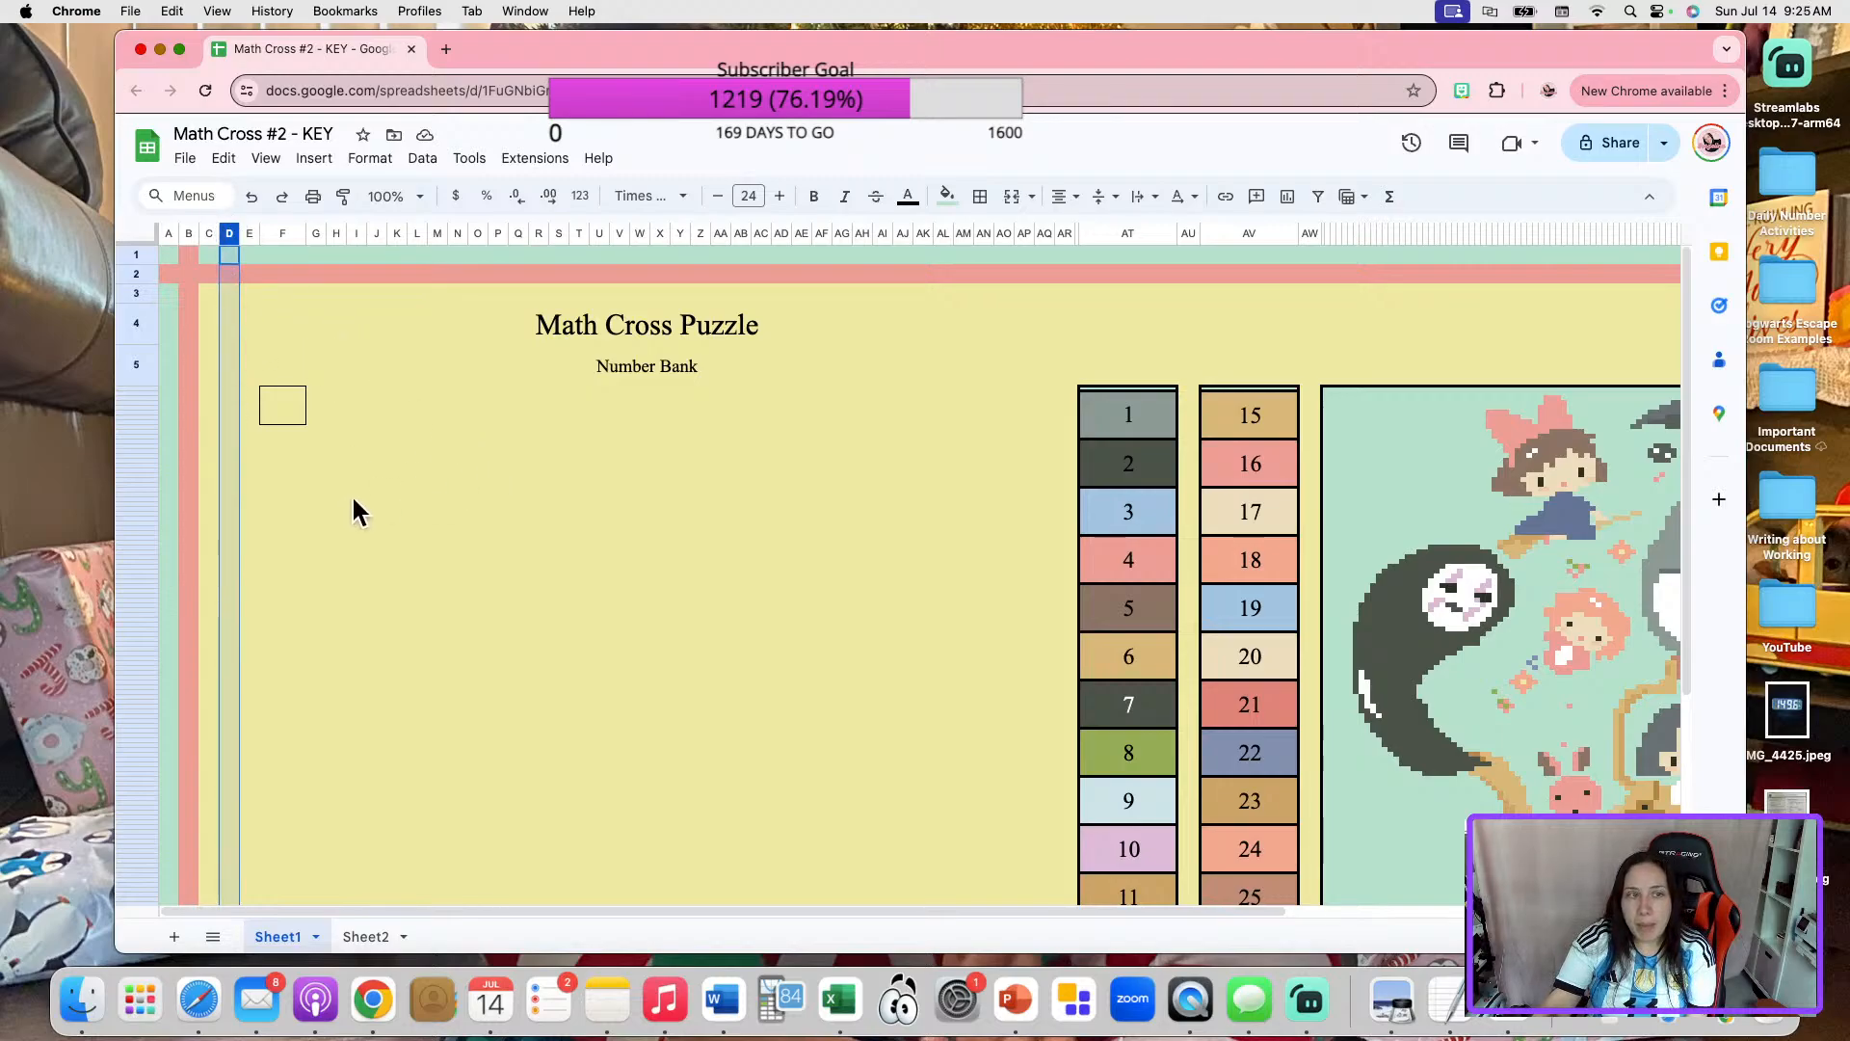
right_click(287, 241)
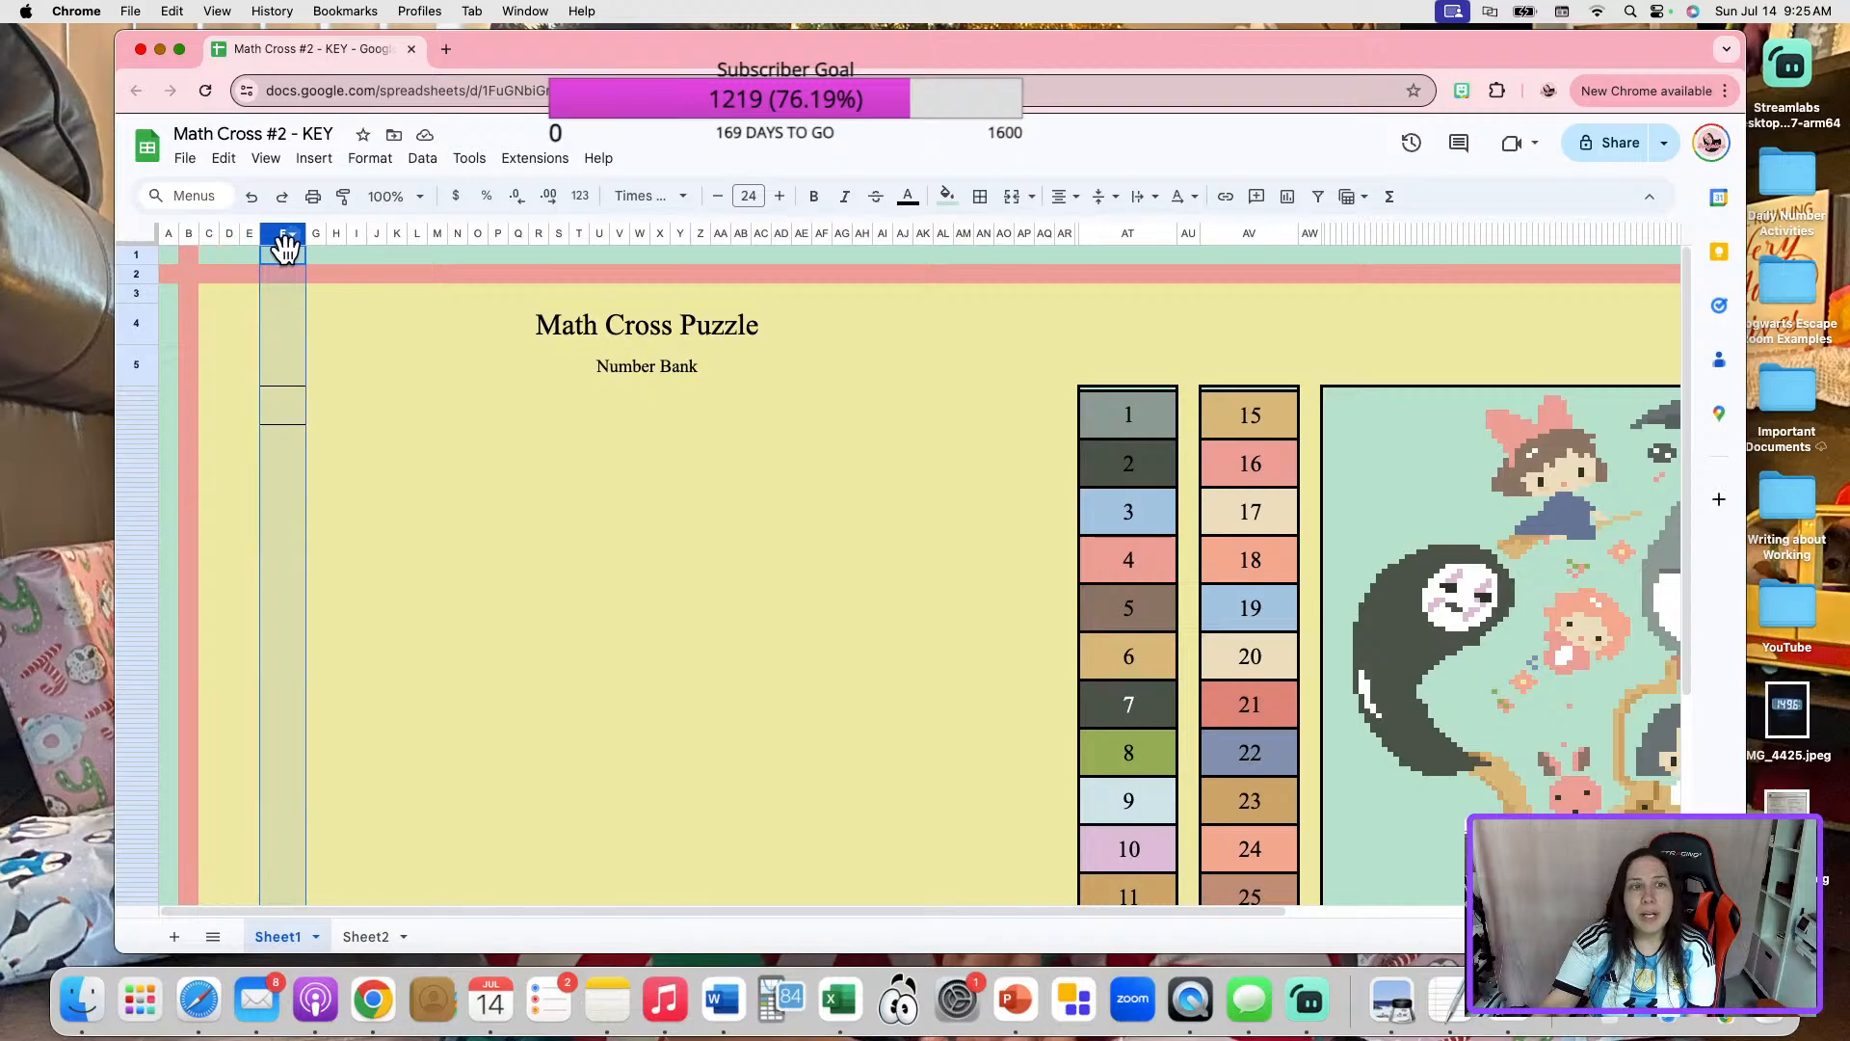
left_click(742, 516)
left_click(280, 238)
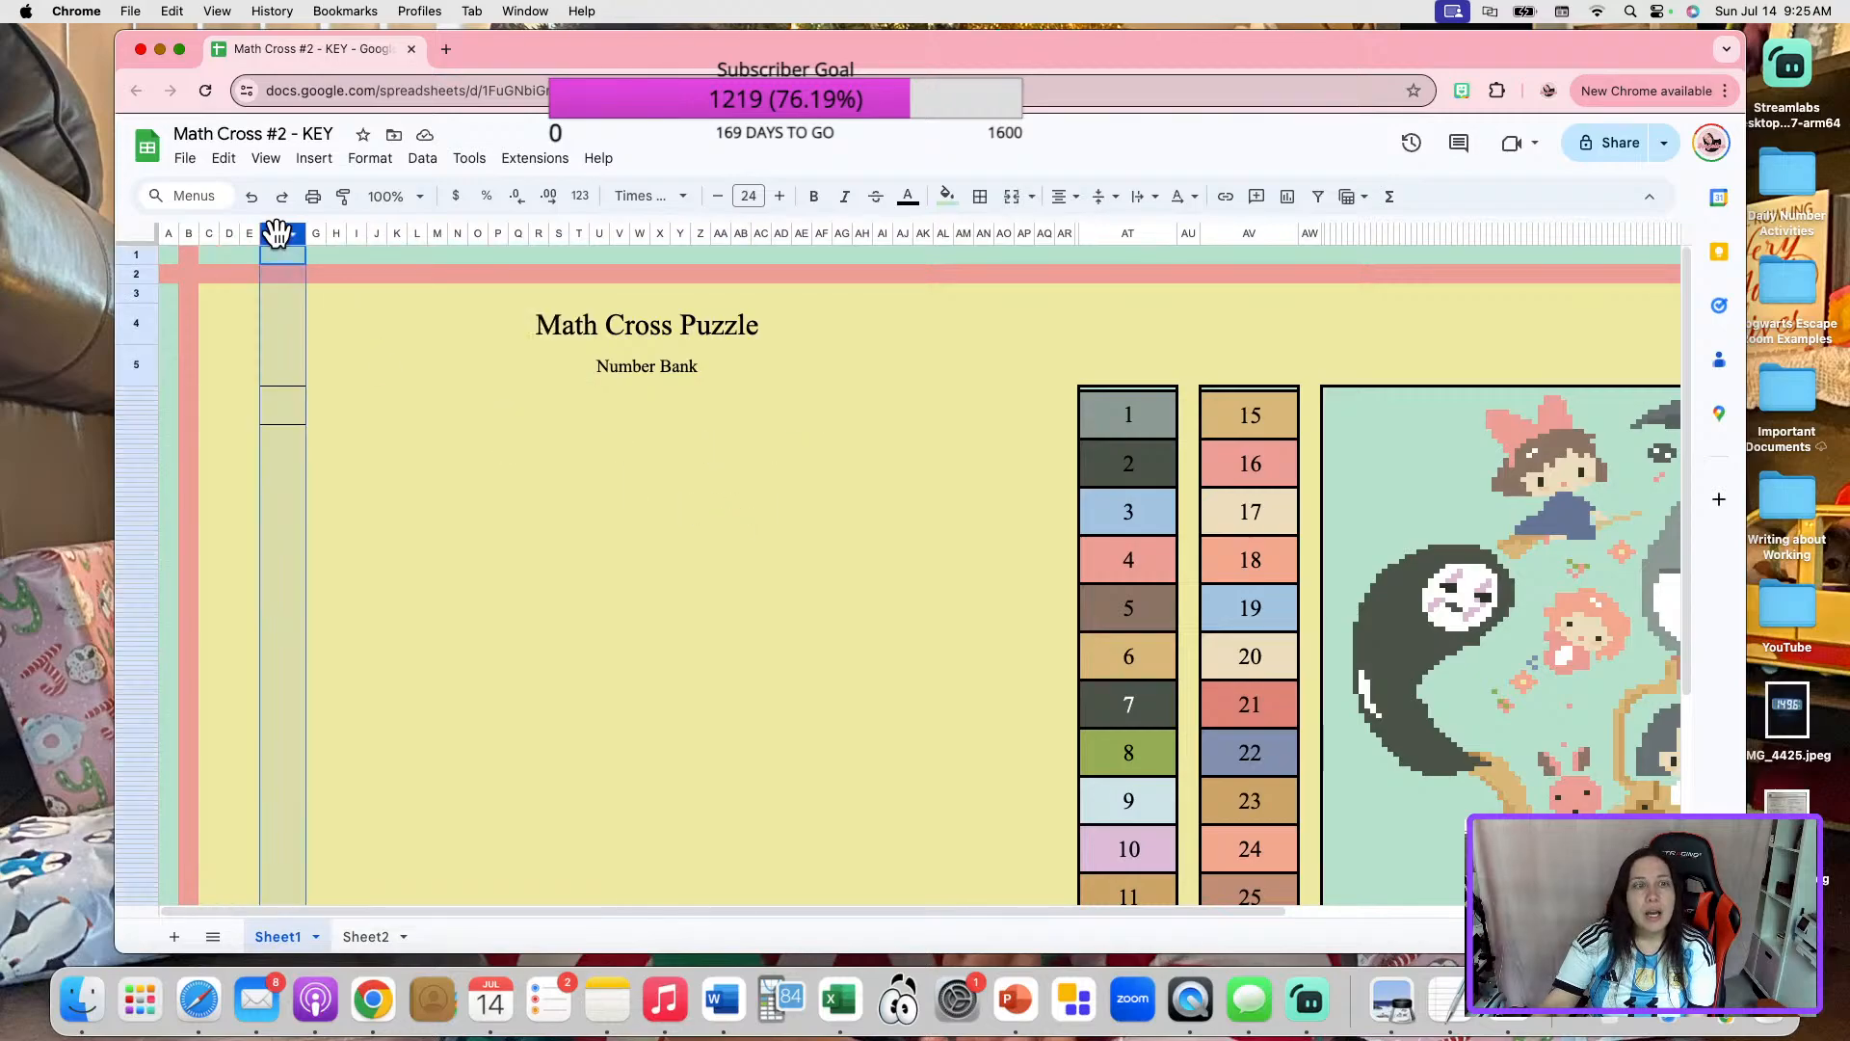
right_click(280, 238)
left_click(401, 550)
type("47")
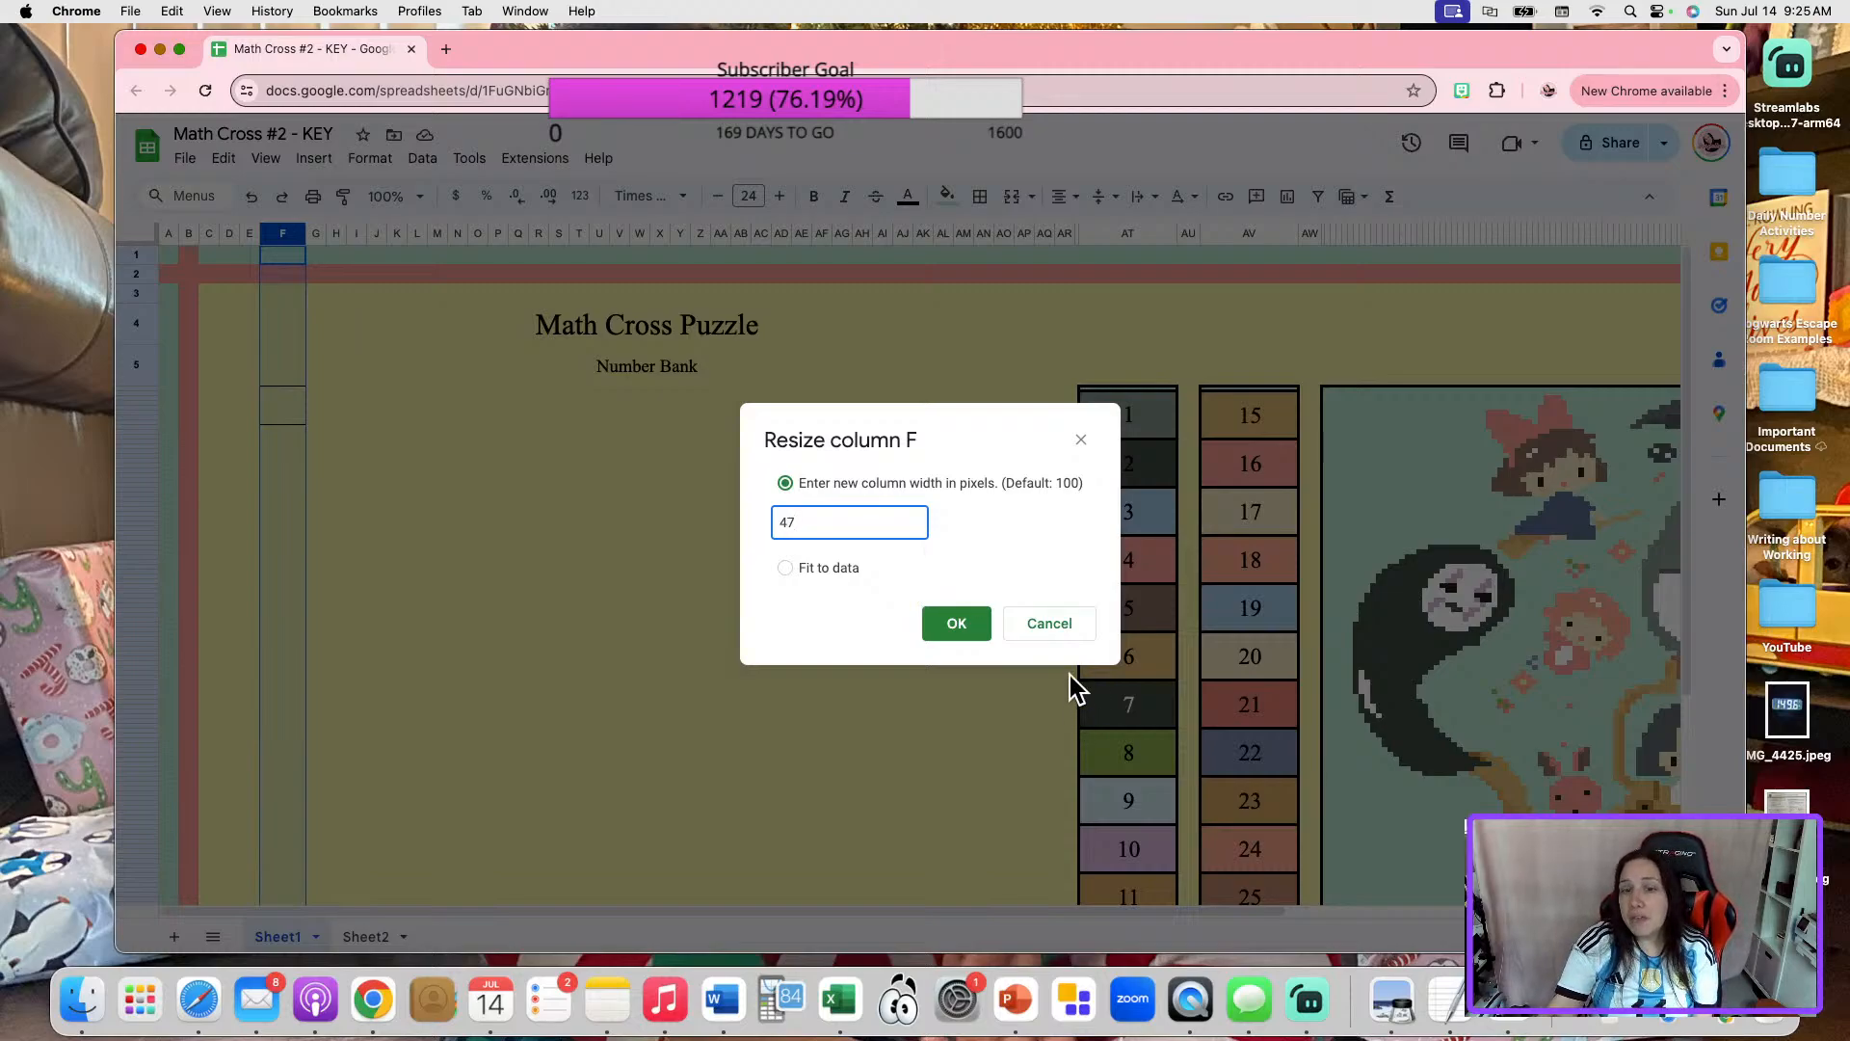
left_click(1055, 627)
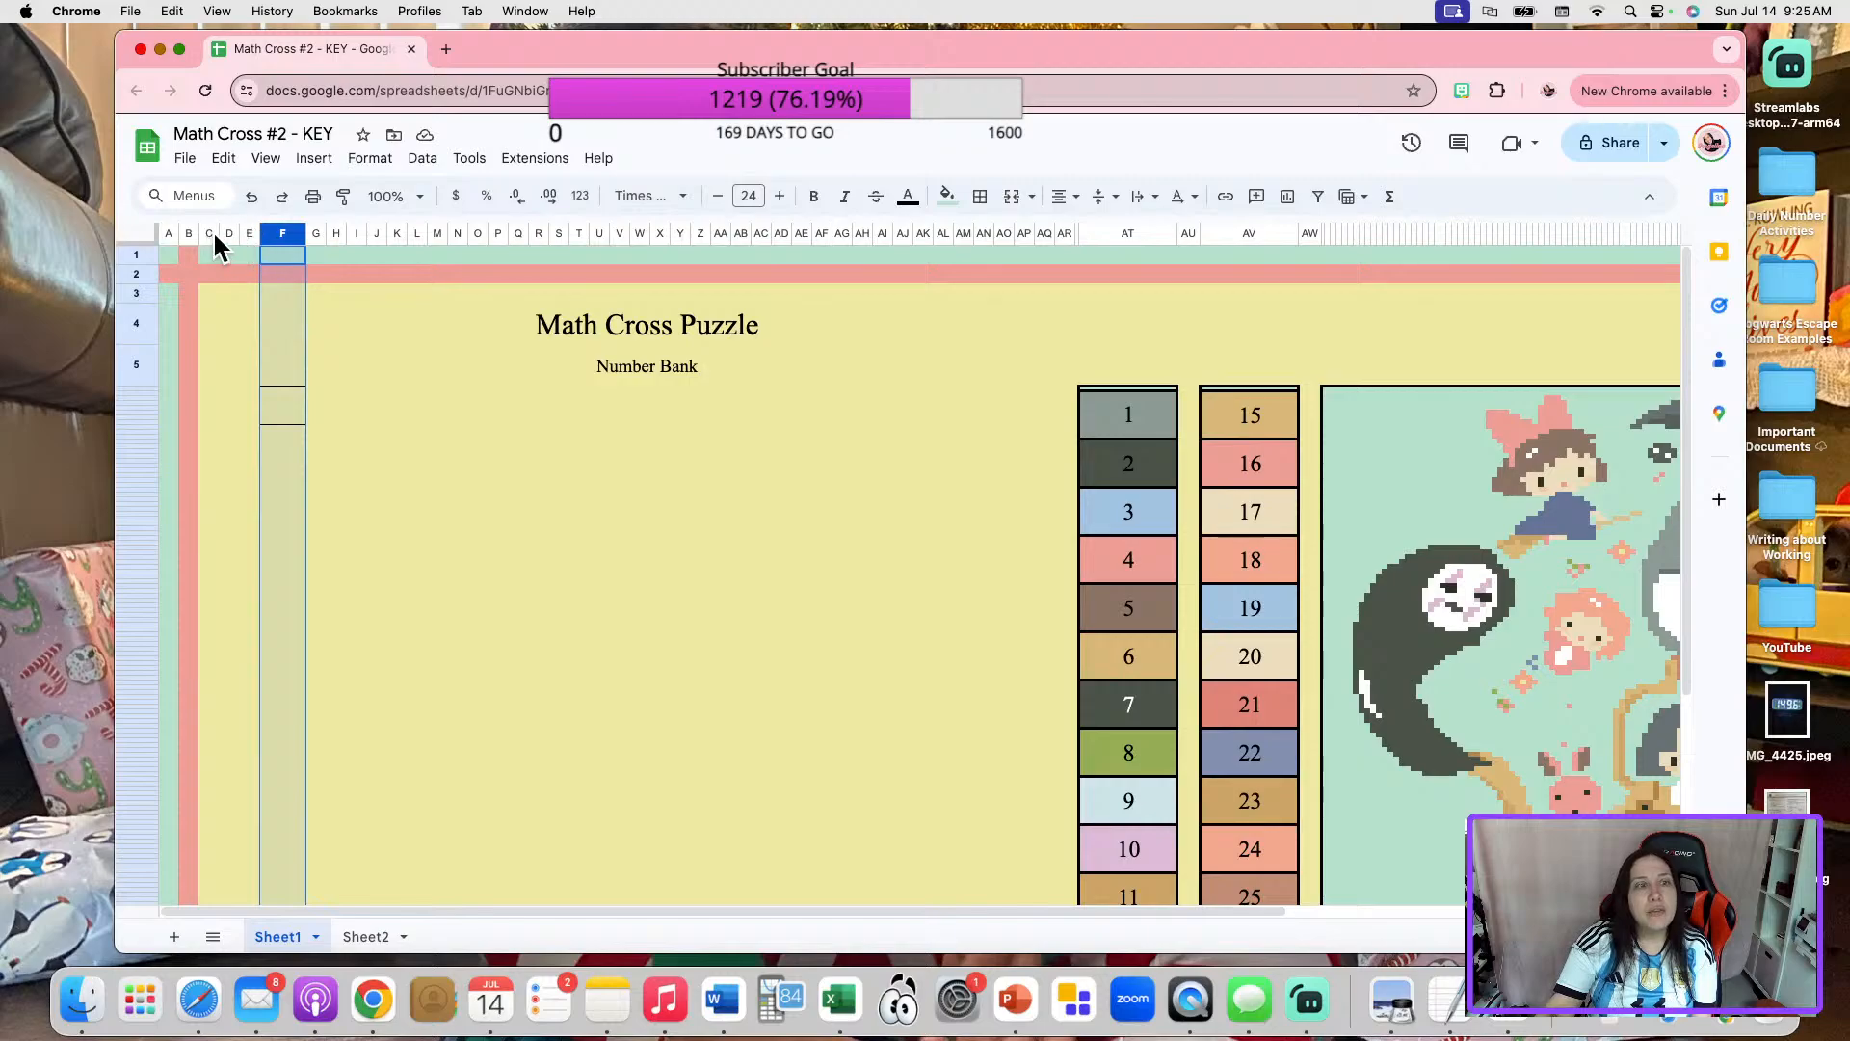
Set the width of columns D through AR to 47 pixels.
left_click_drag(227, 234, 1065, 229)
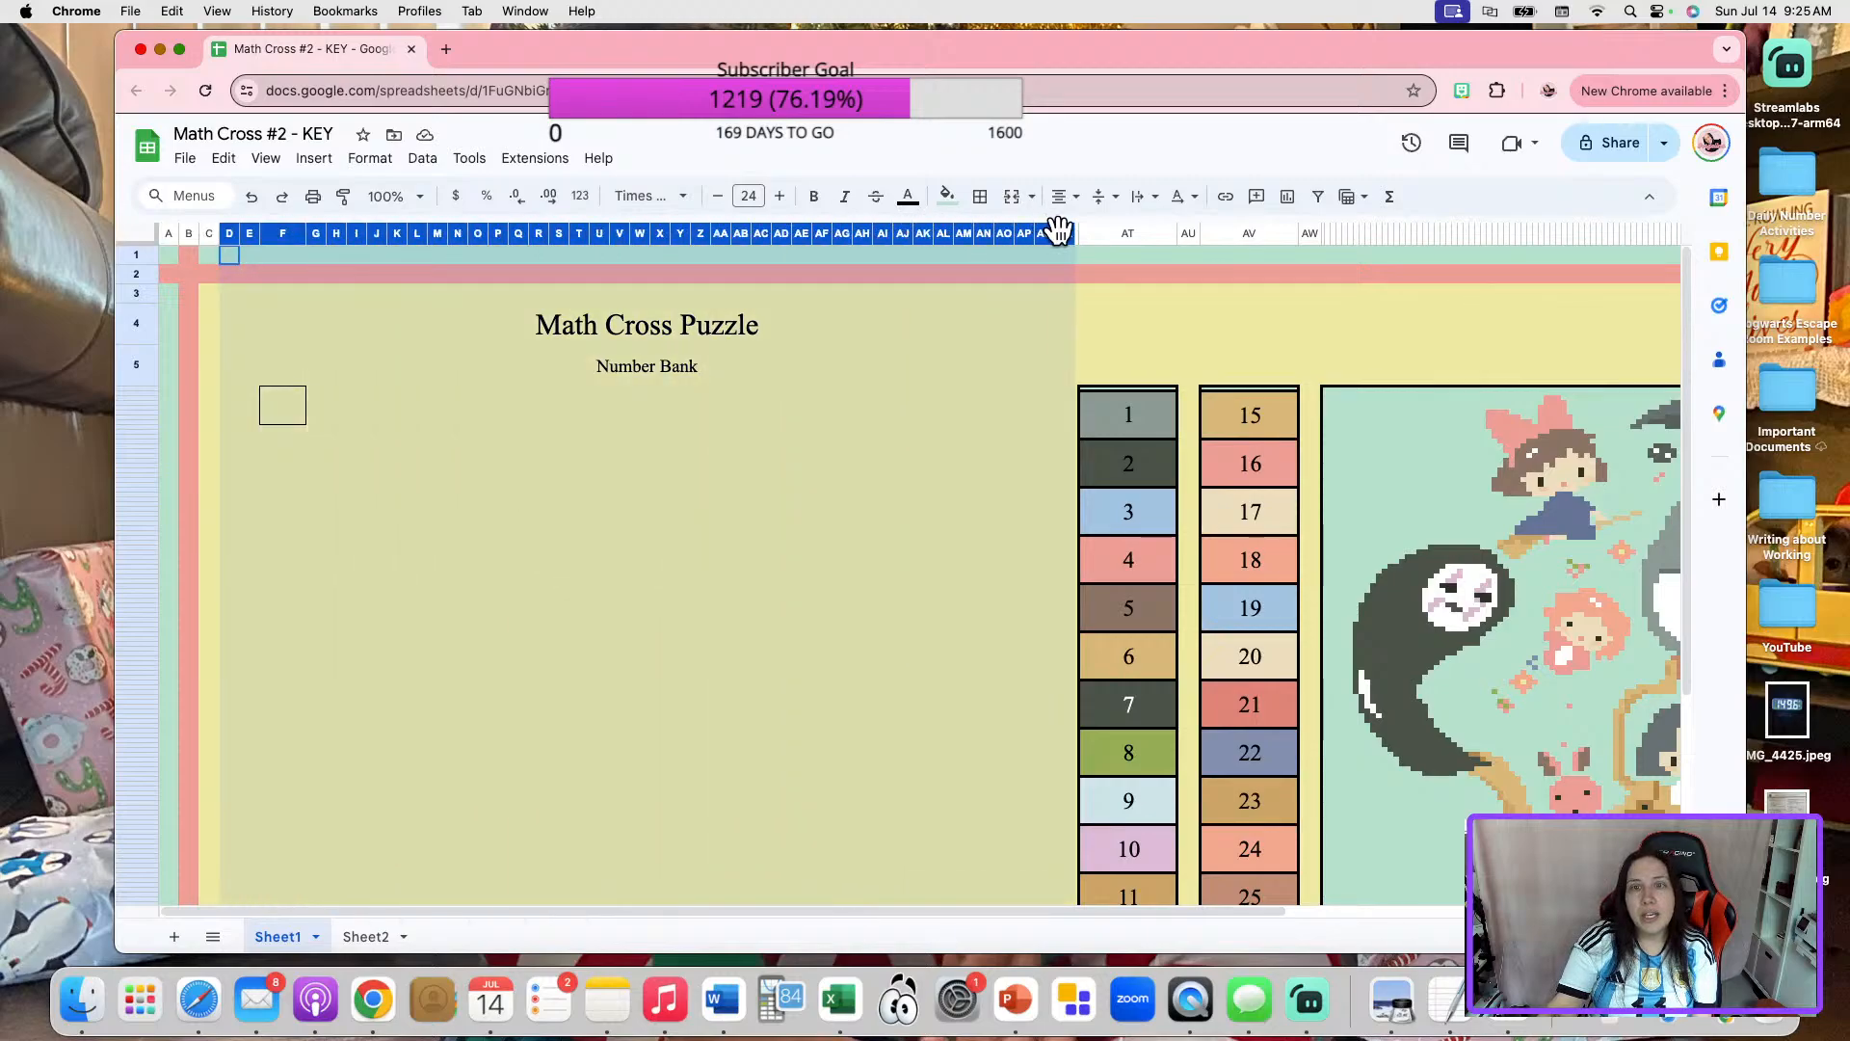
right_click(258, 233)
left_click(433, 547)
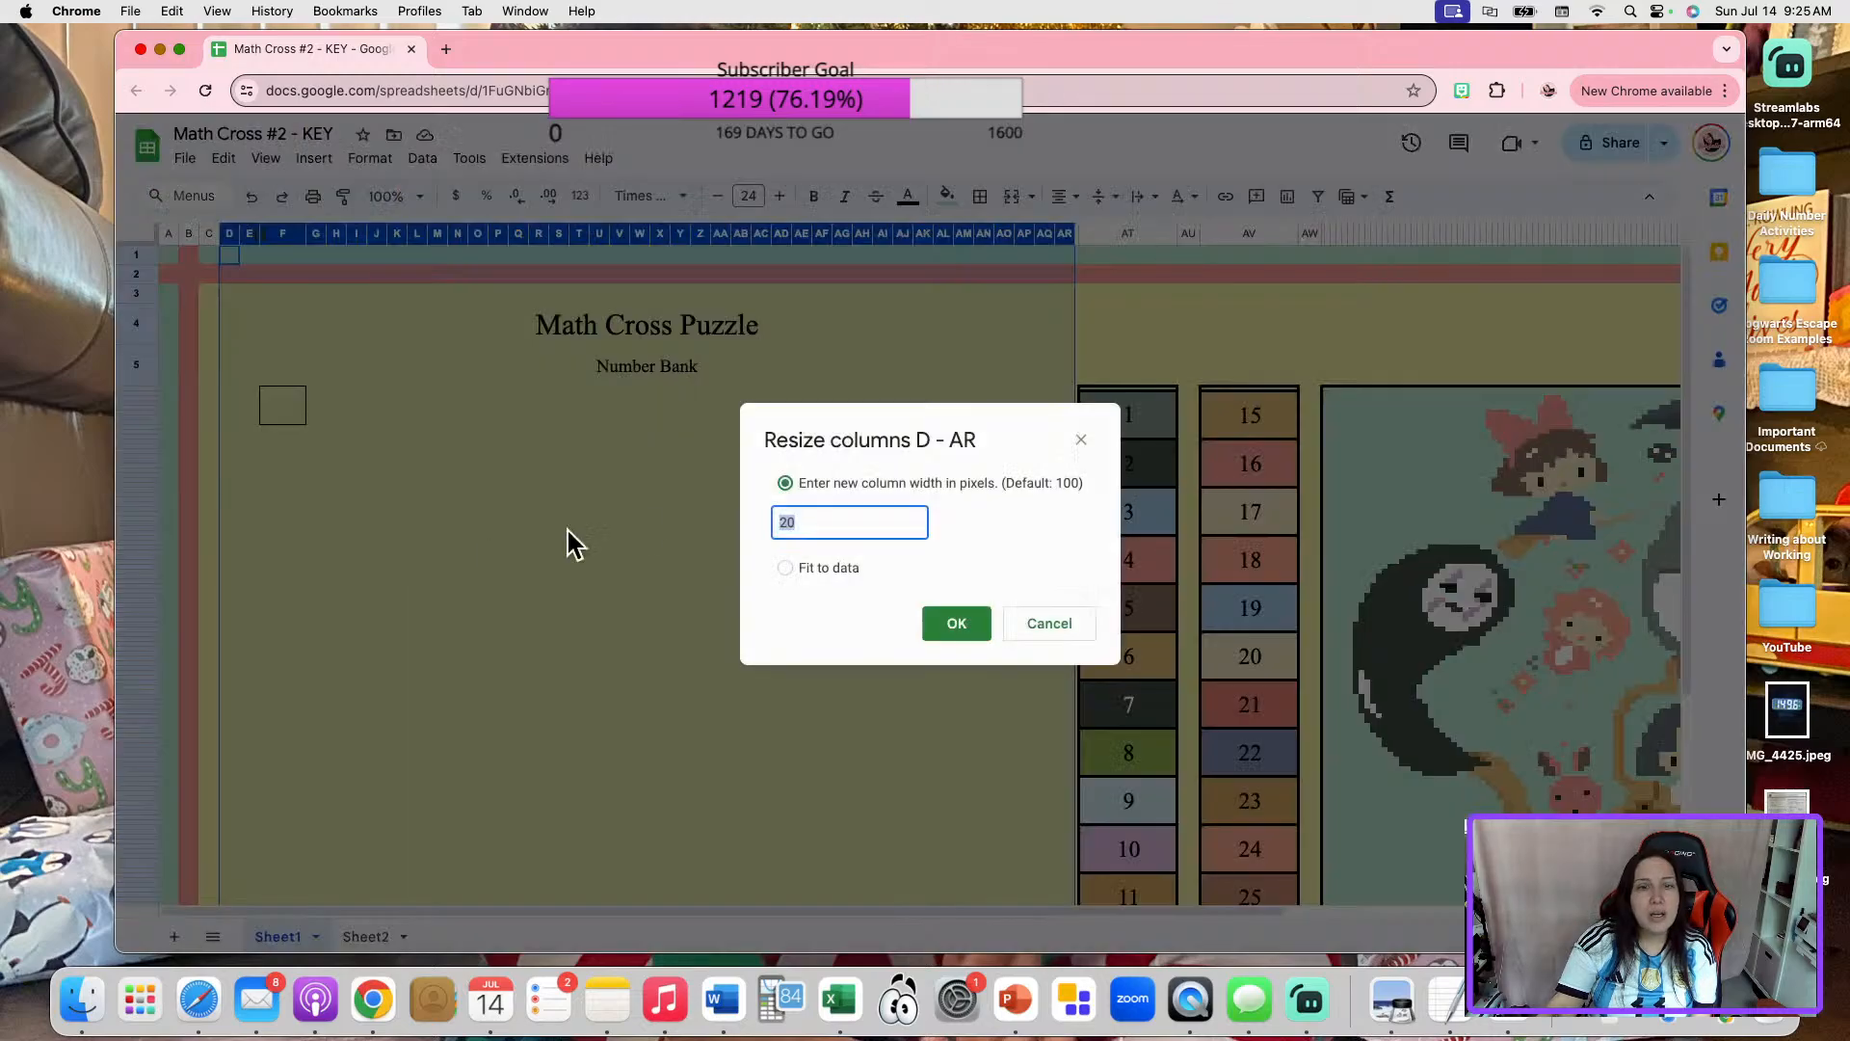
type("48")
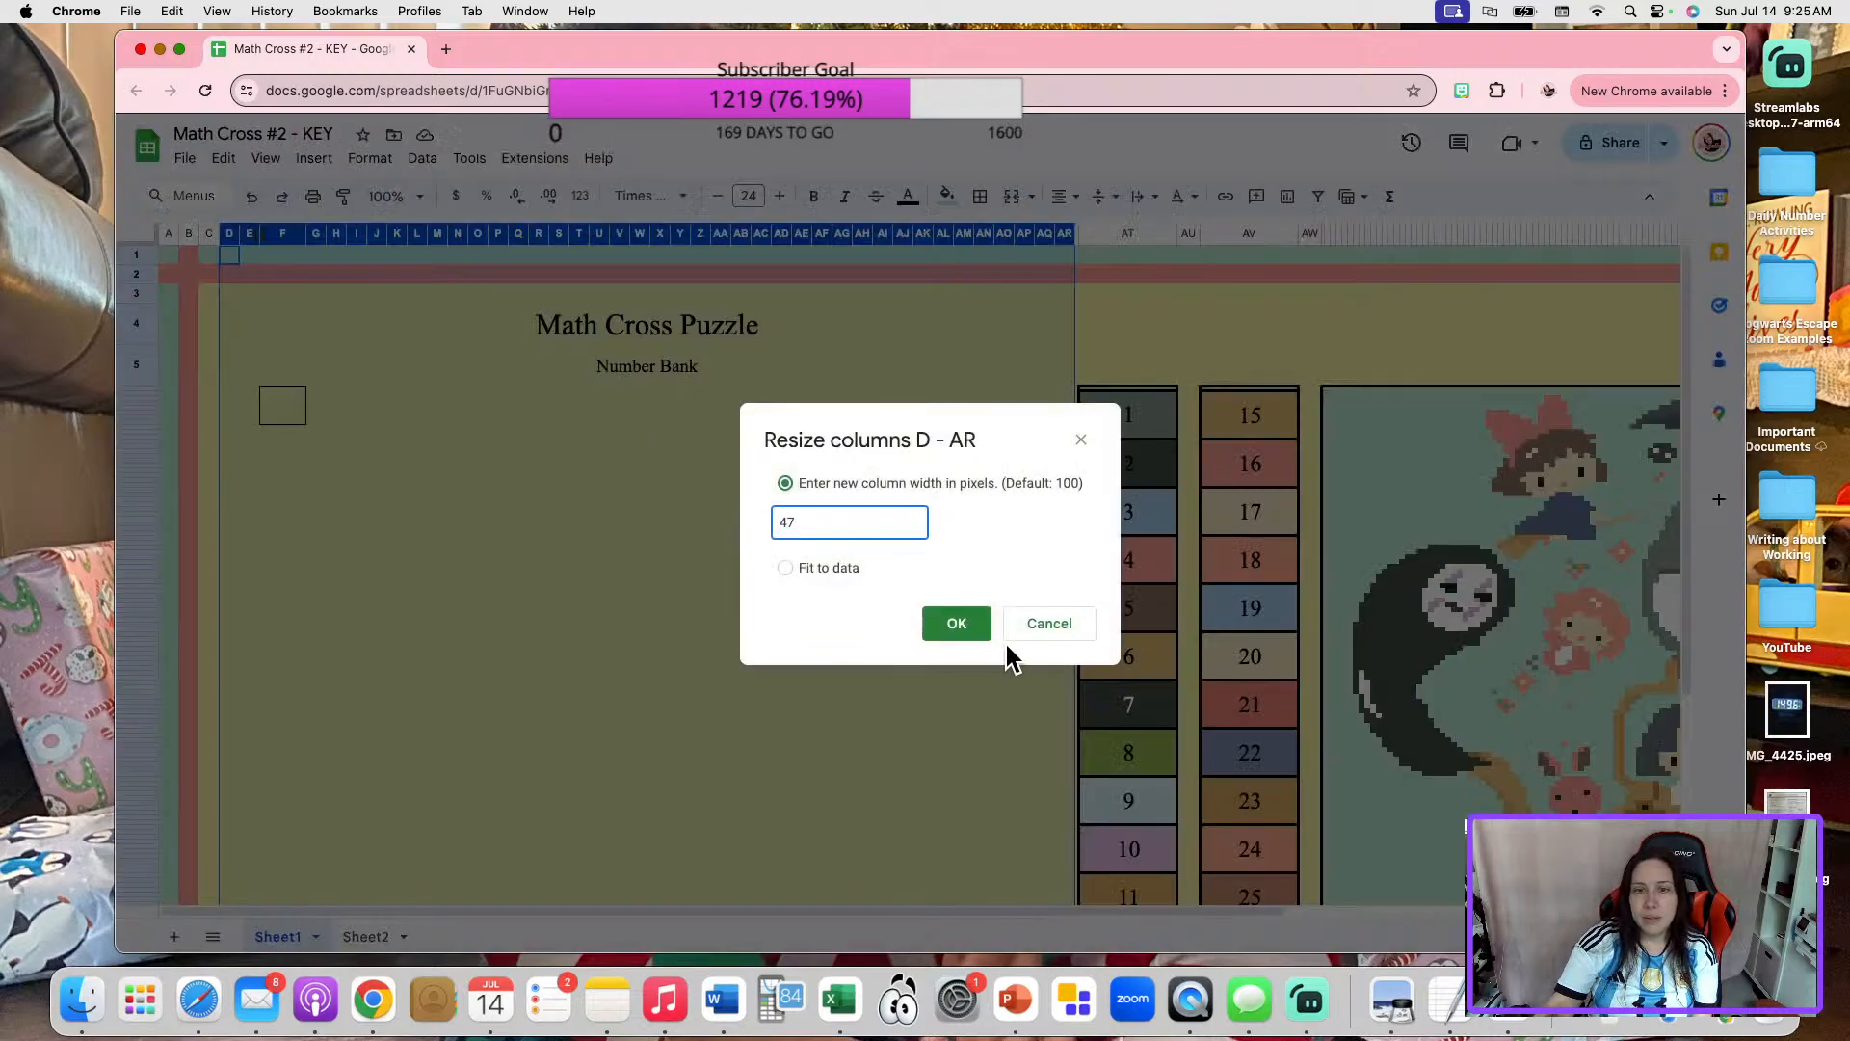
left_click(974, 636)
left_click(1036, 711)
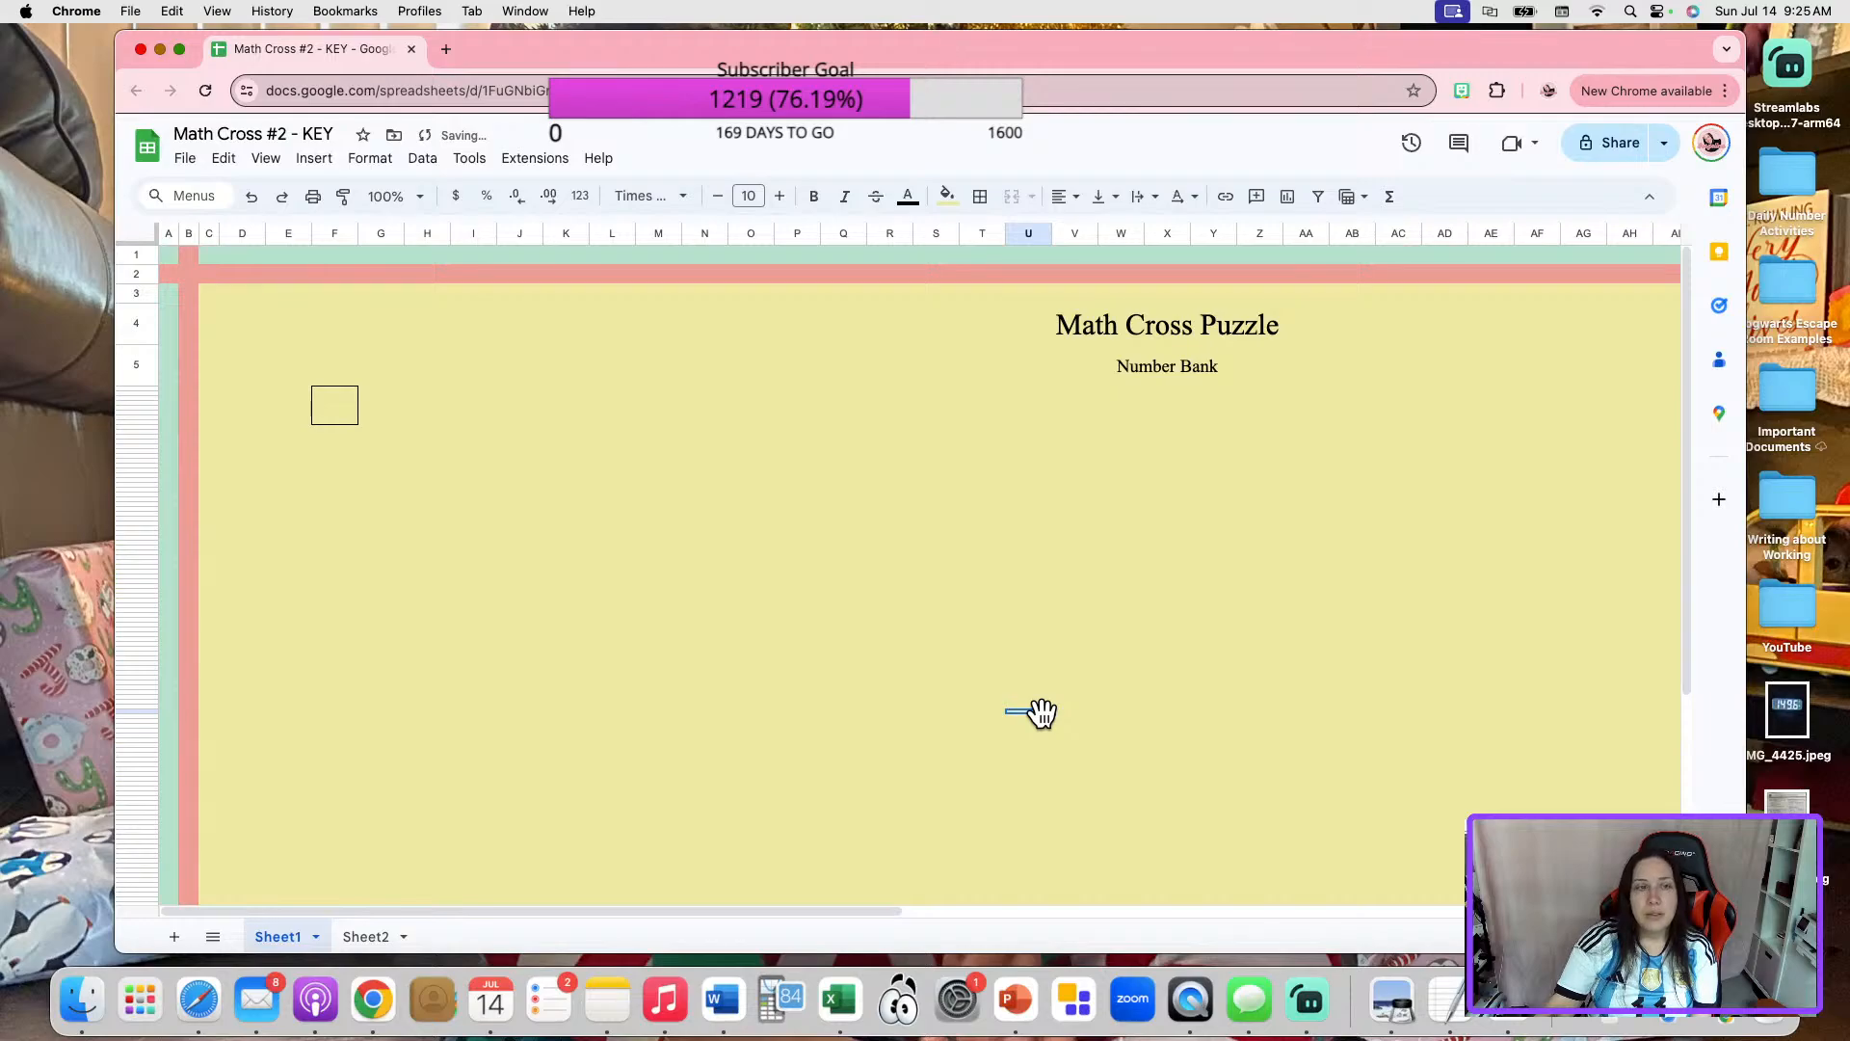
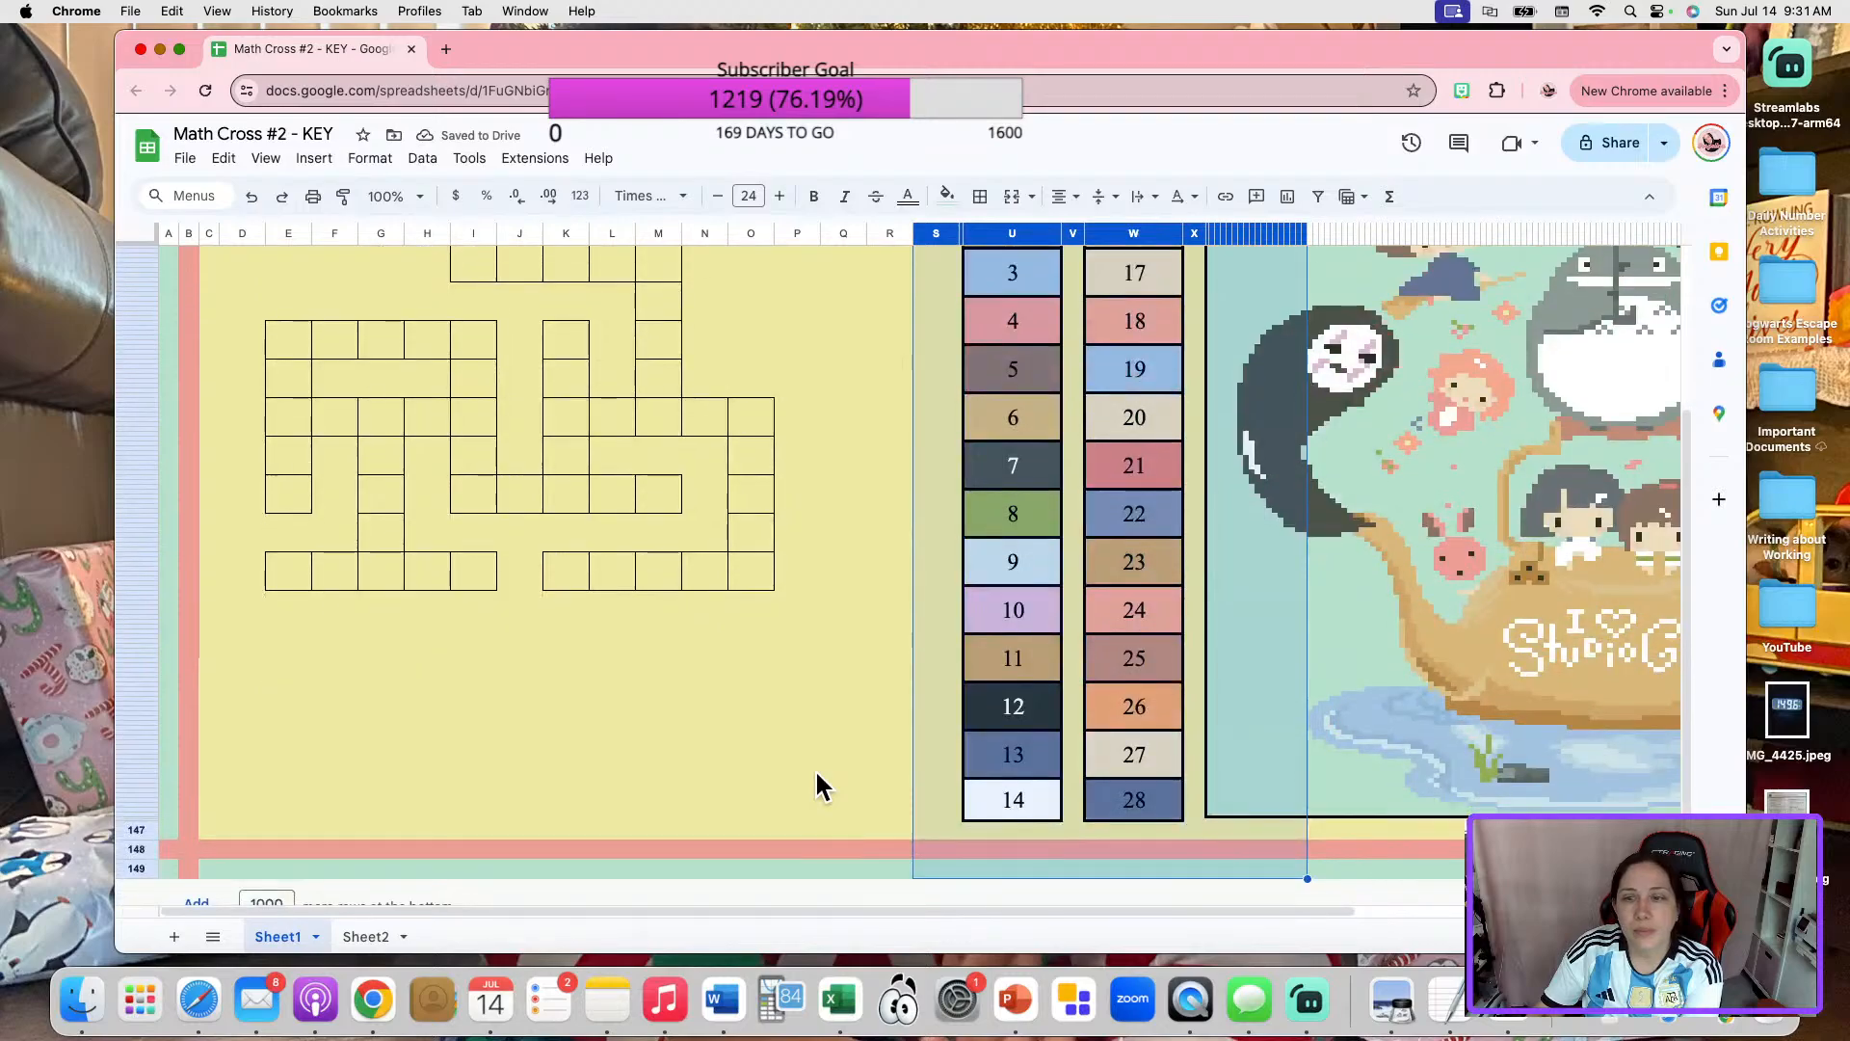
scroll(814, 775, "up", 4)
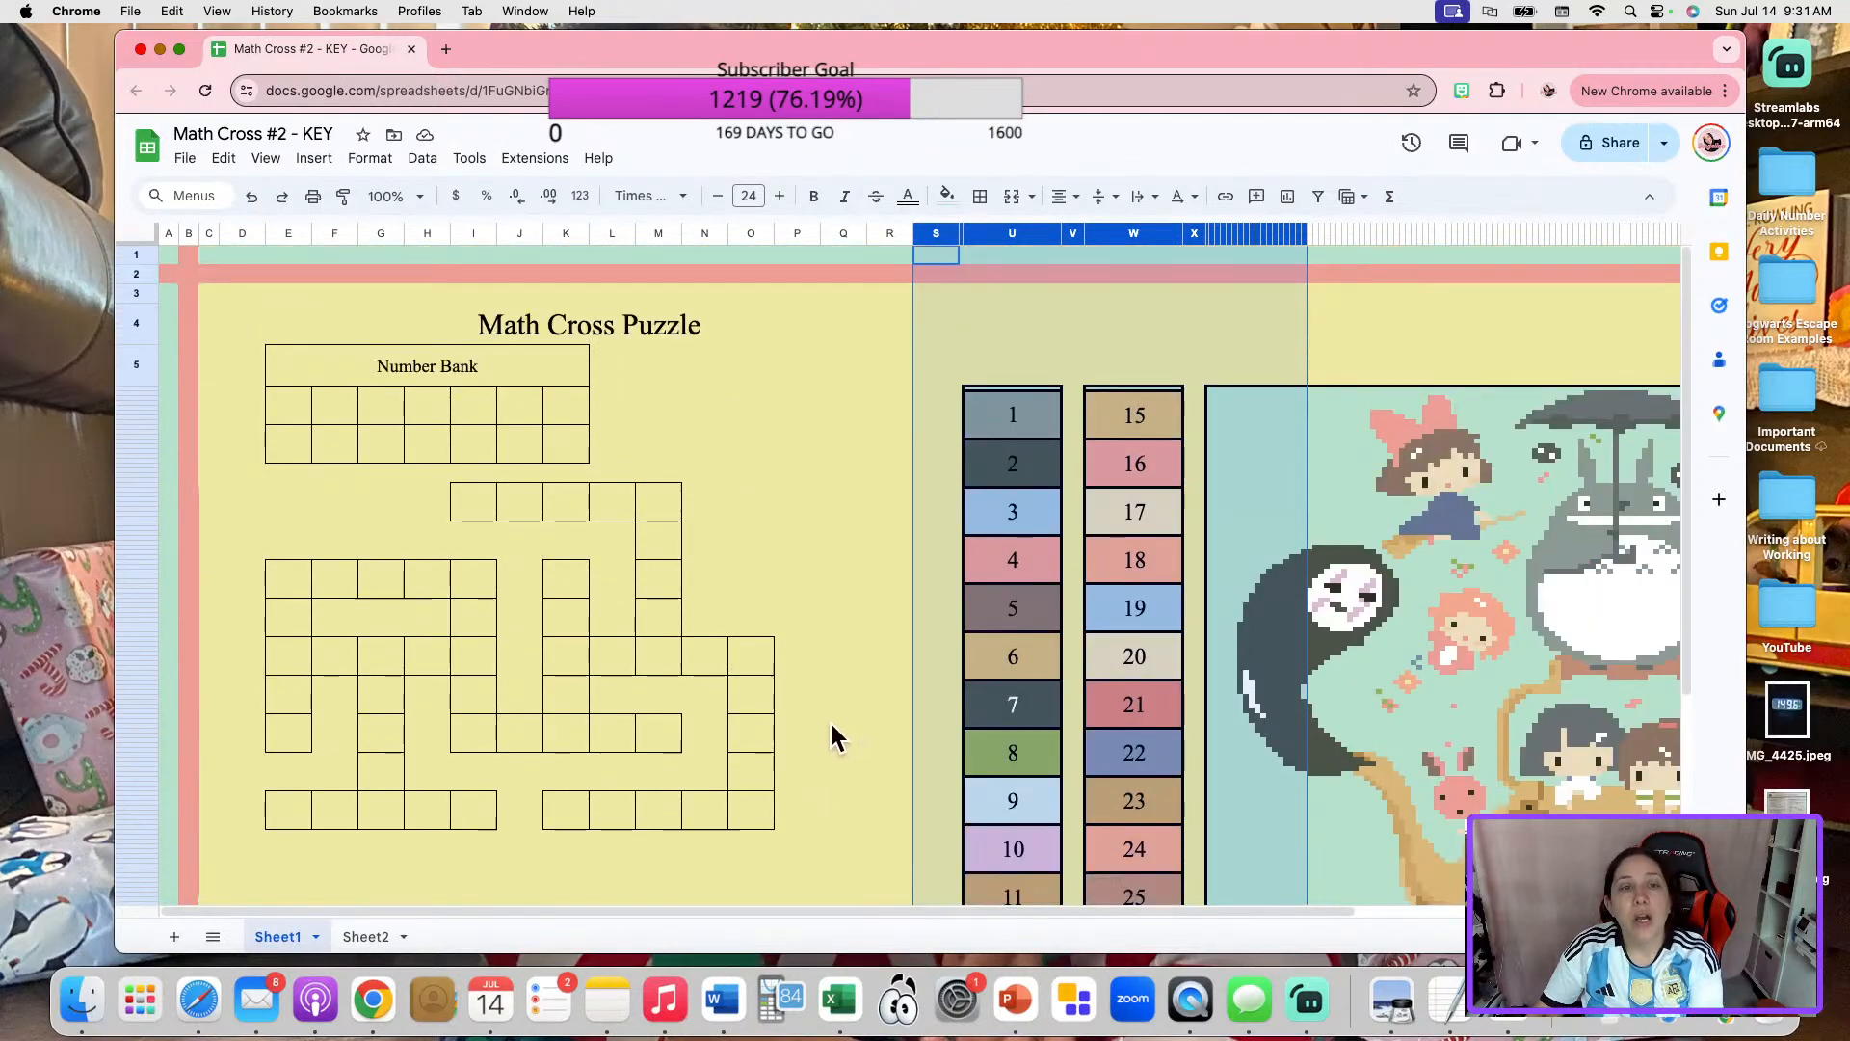
scroll(834, 732, "down", 4)
scroll(784, 761, "down", 2)
scroll(761, 781, "up", 3)
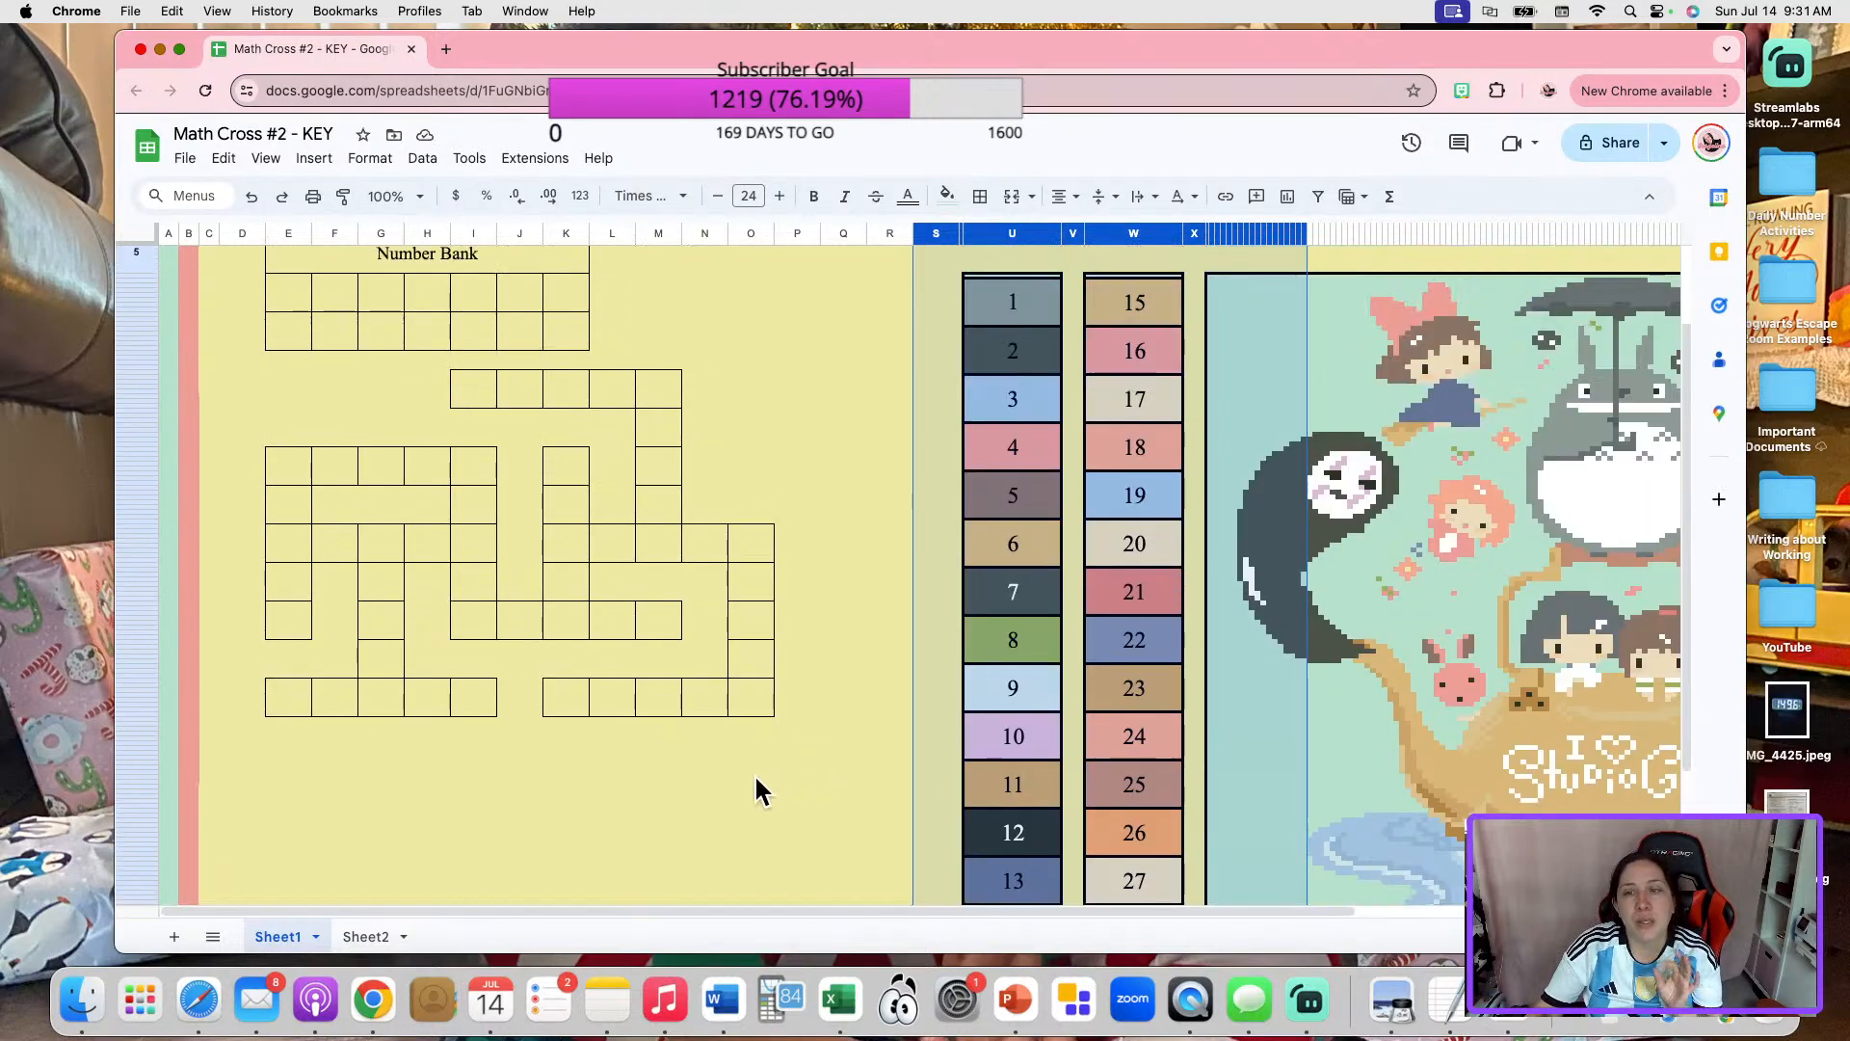
scroll(1118, 724, "up", 3)
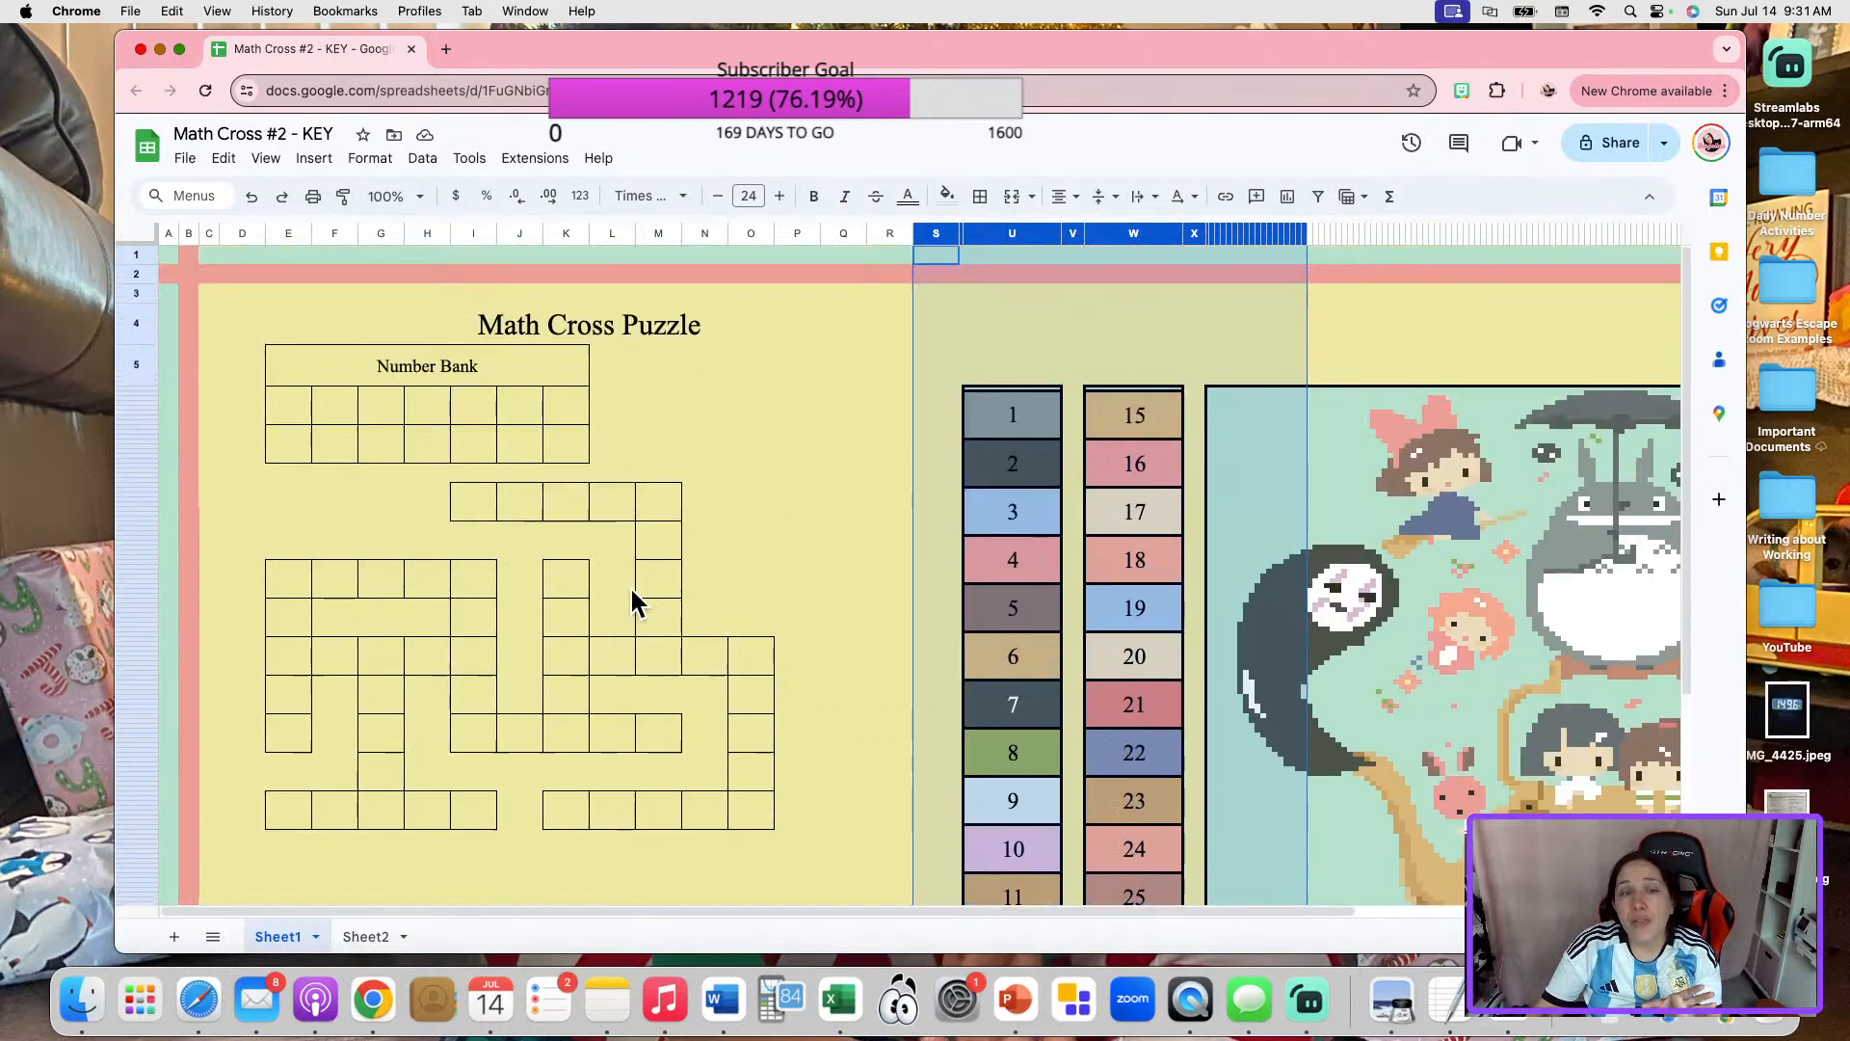
Move the whole Number Bank block, heading and both rows of boxes, from columns E–K to columns L–R.
left_click_drag(521, 378, 506, 449)
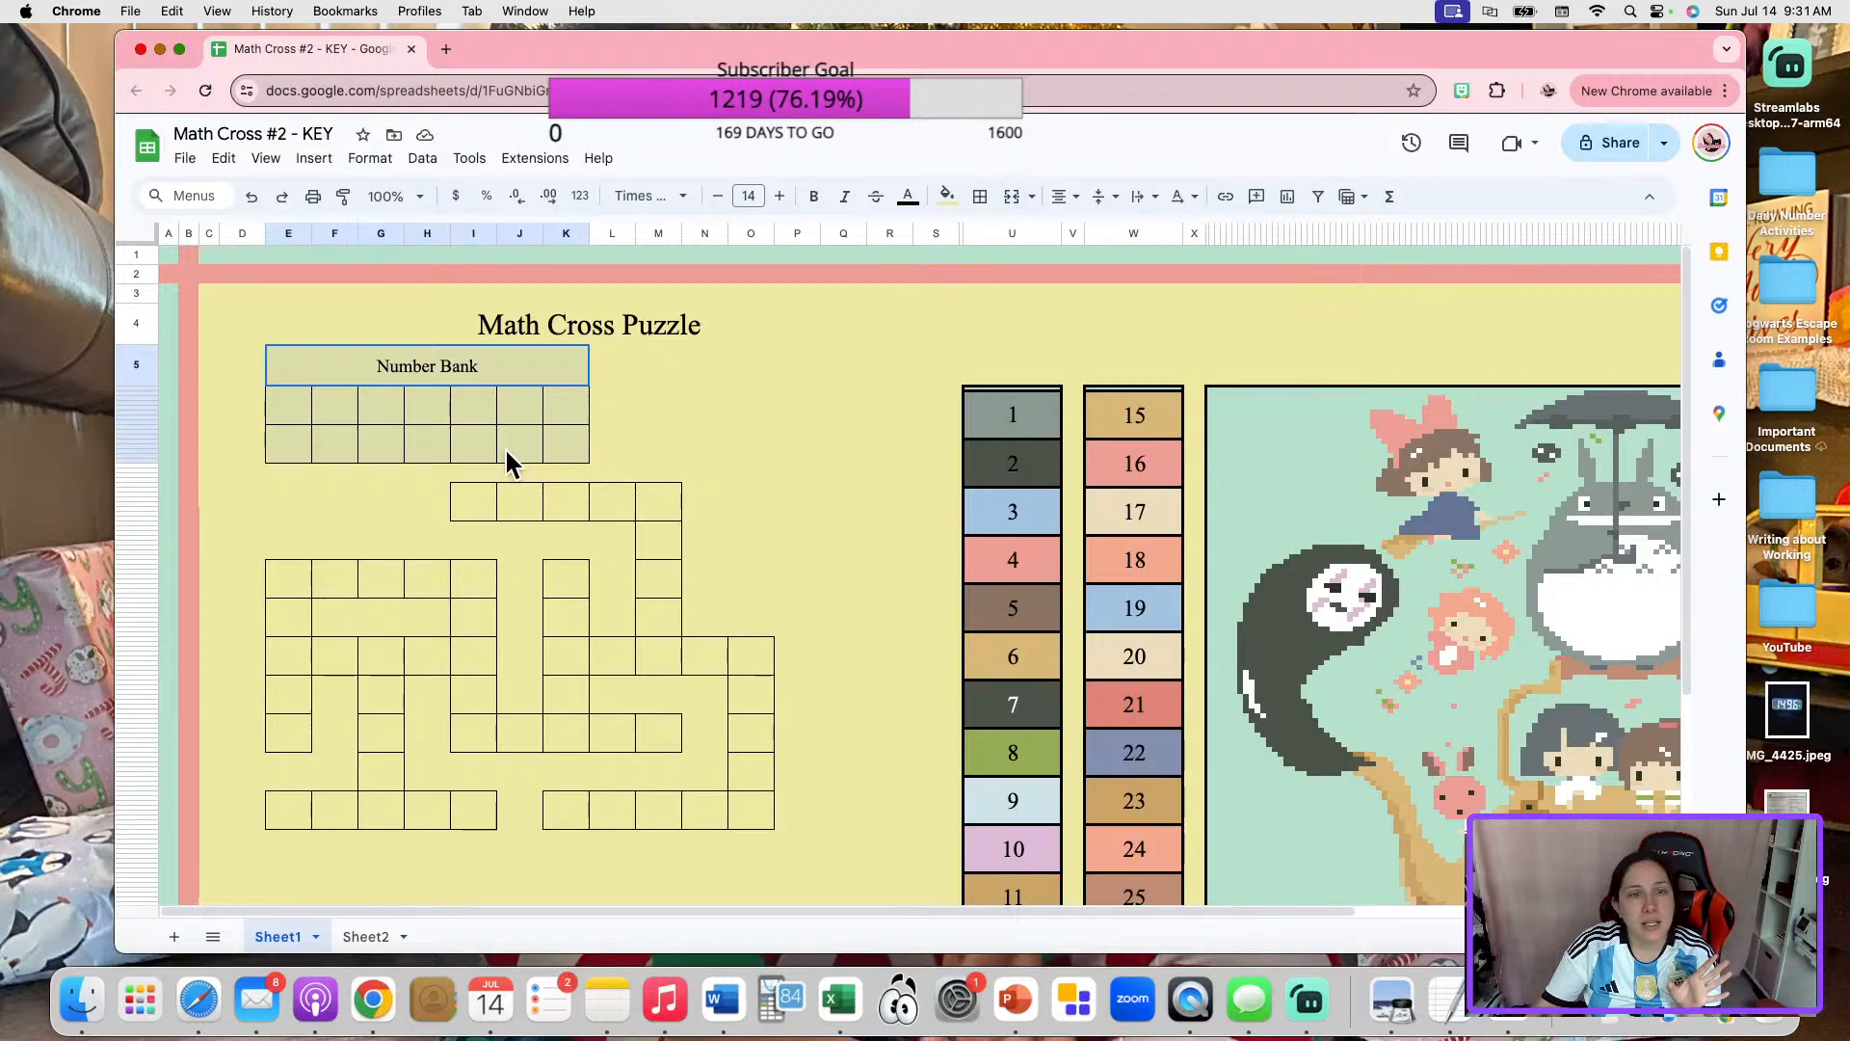
left_click(738, 411)
left_click_drag(503, 372, 499, 437)
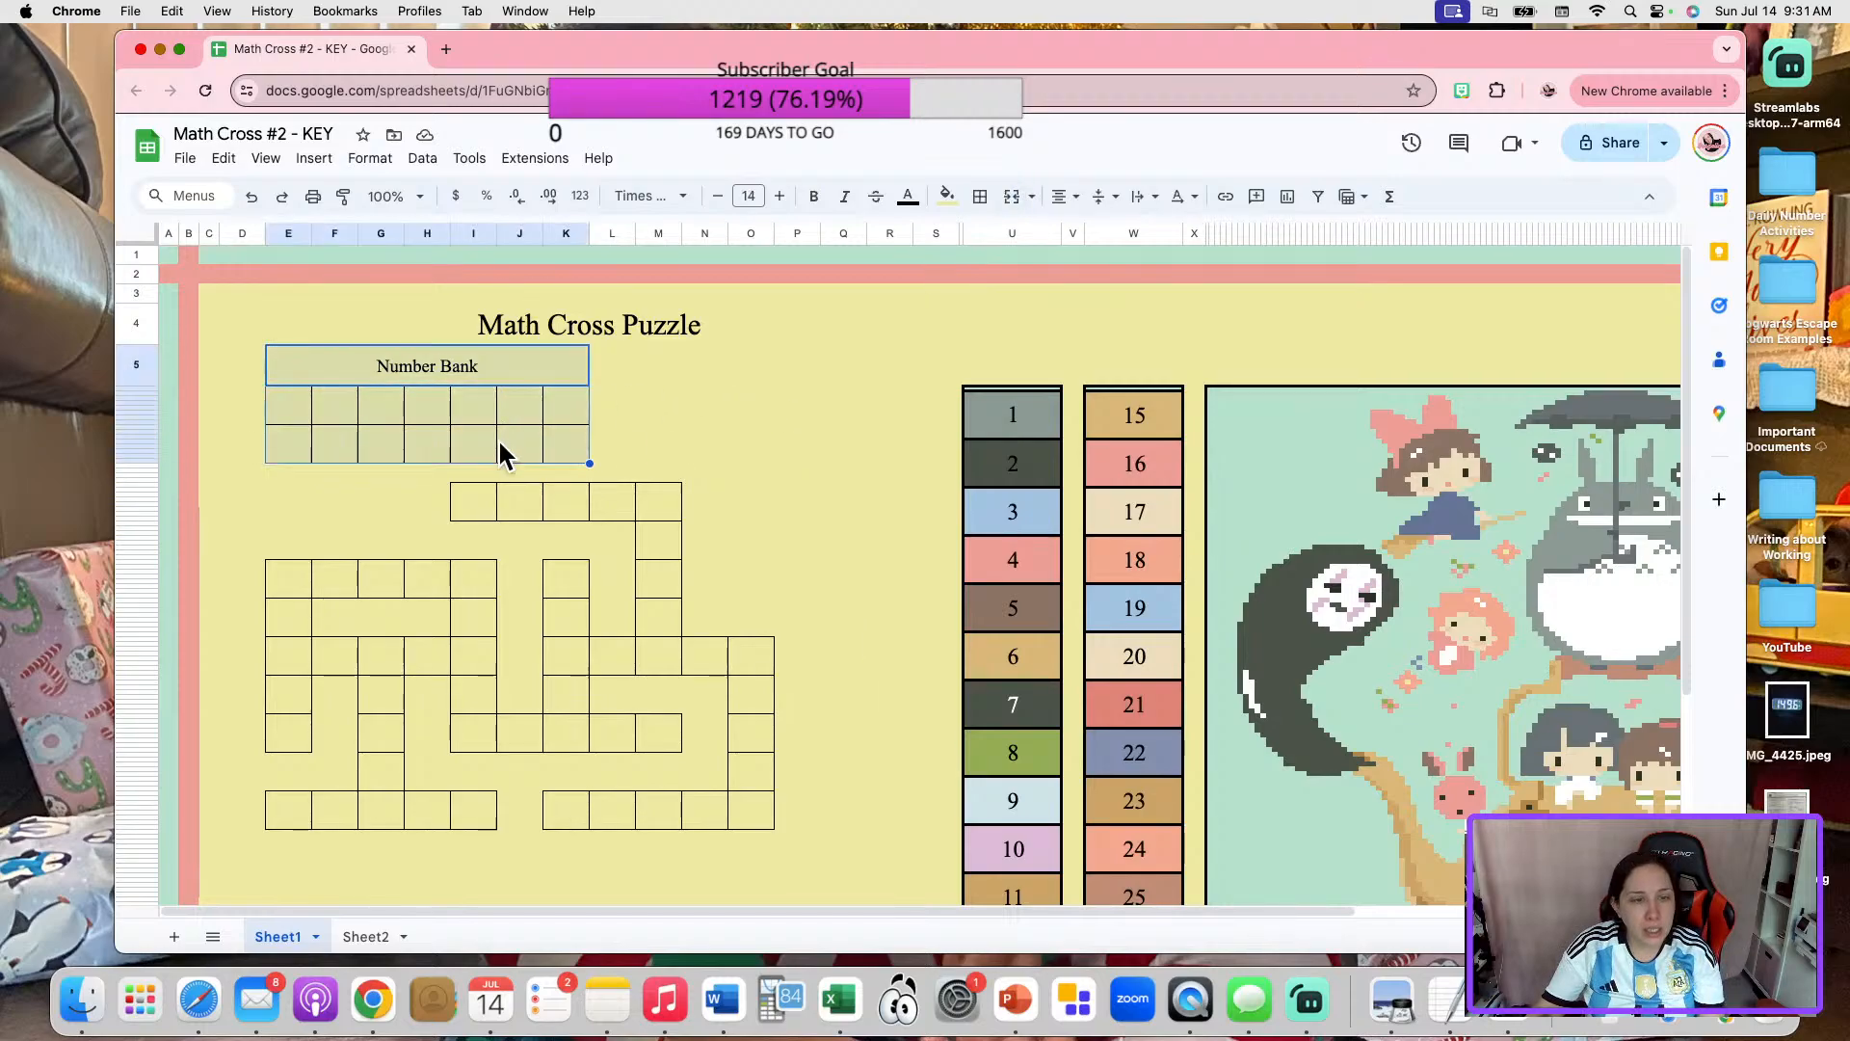
left_click(696, 367)
left_click_drag(510, 371, 517, 453)
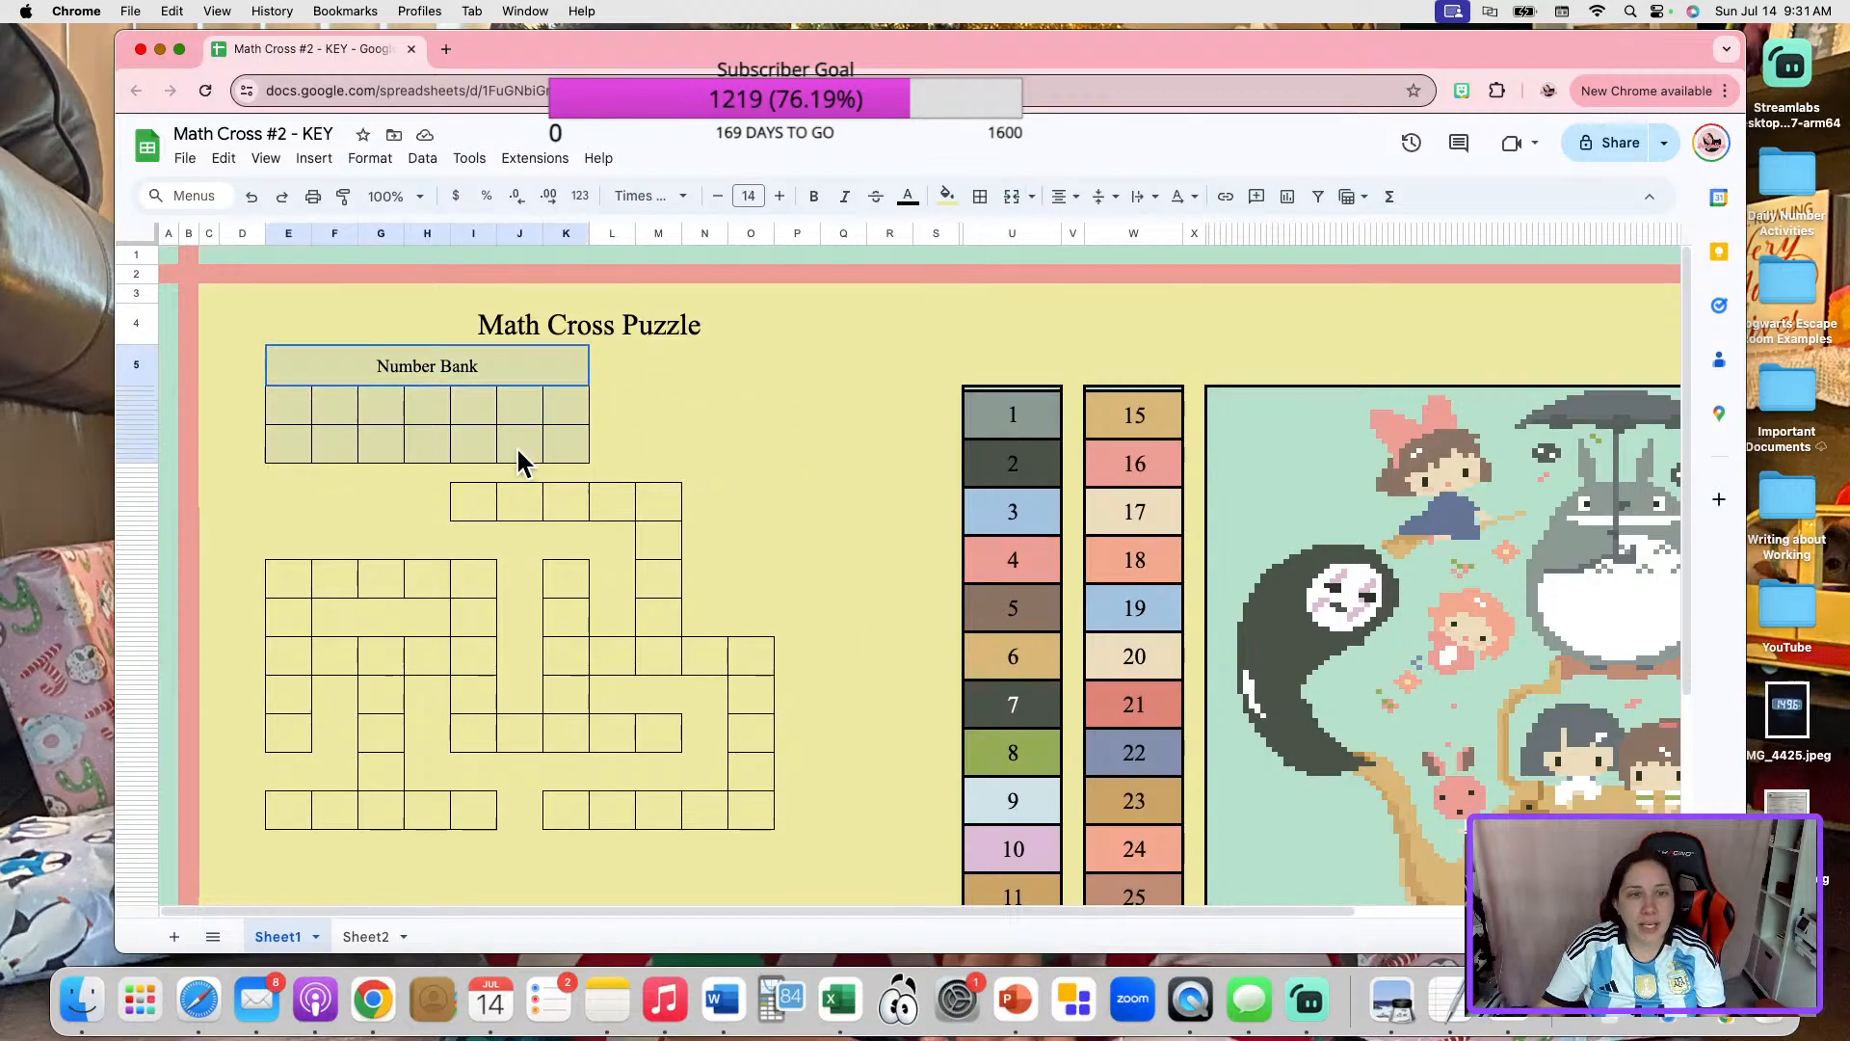
key("super+c")
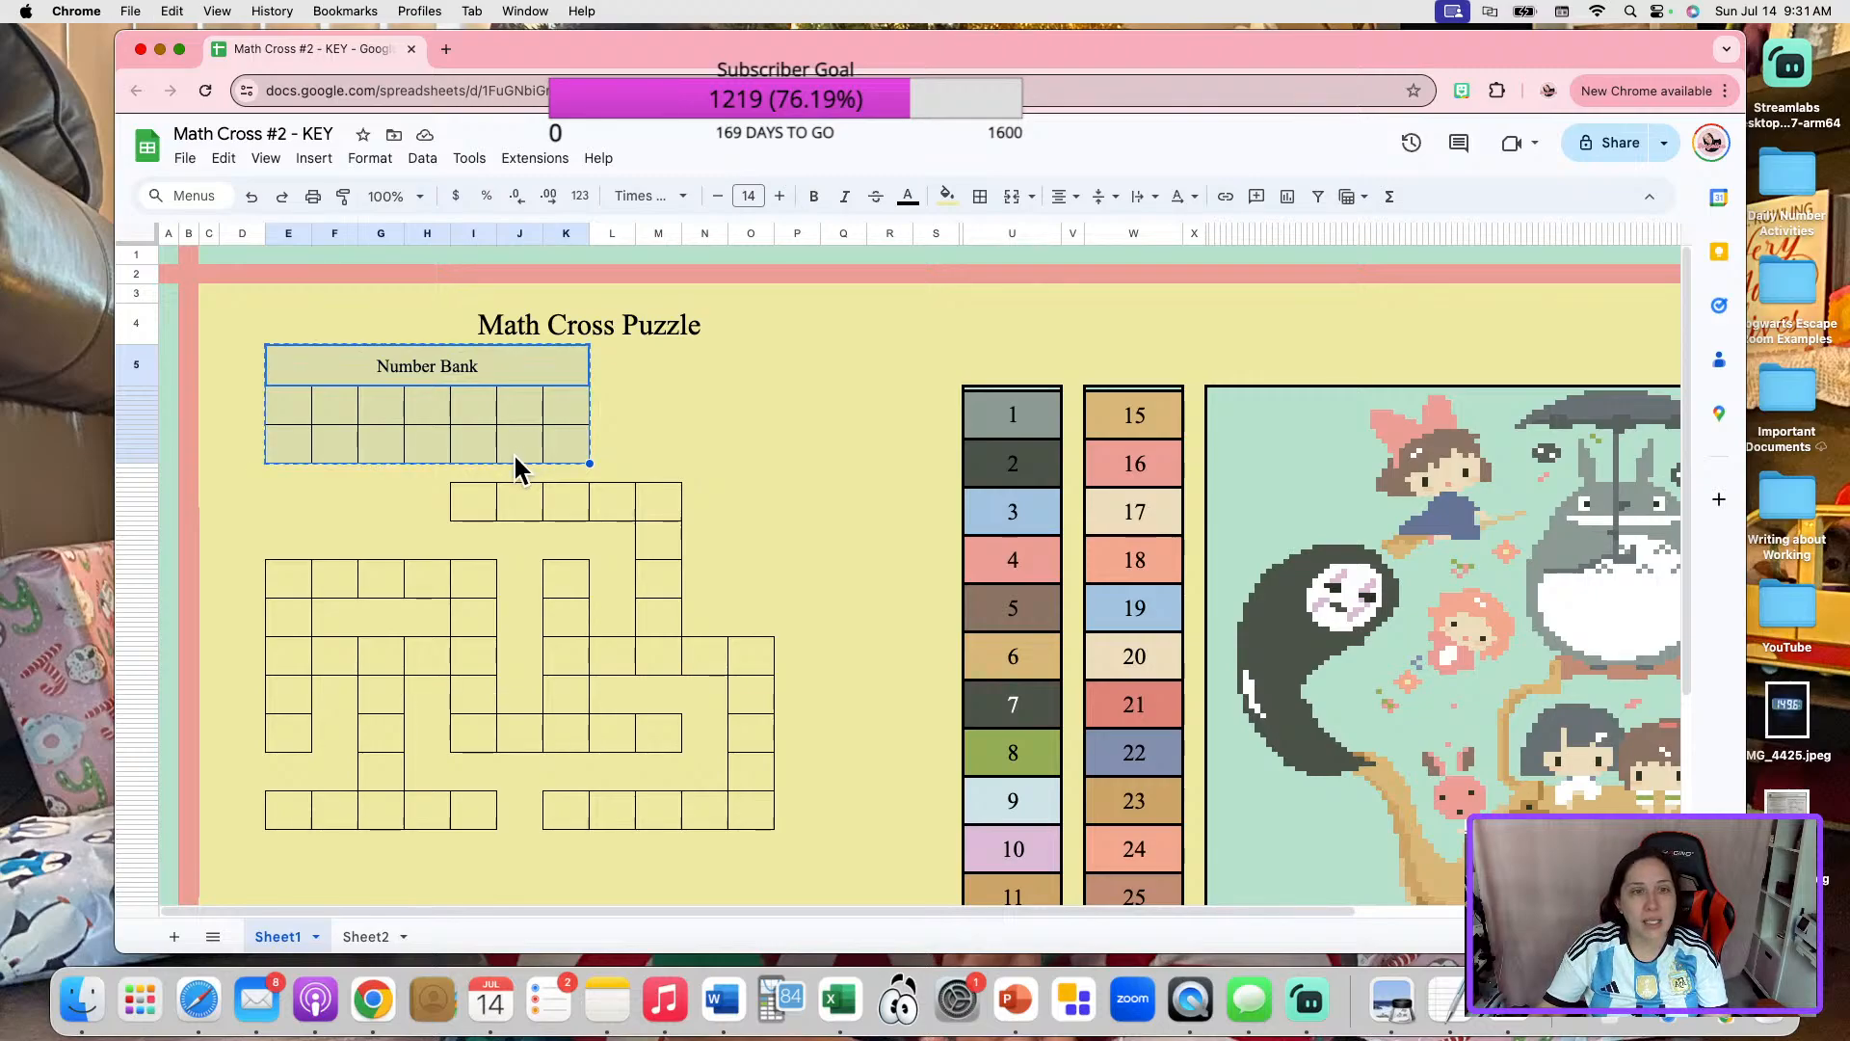
key("Right")
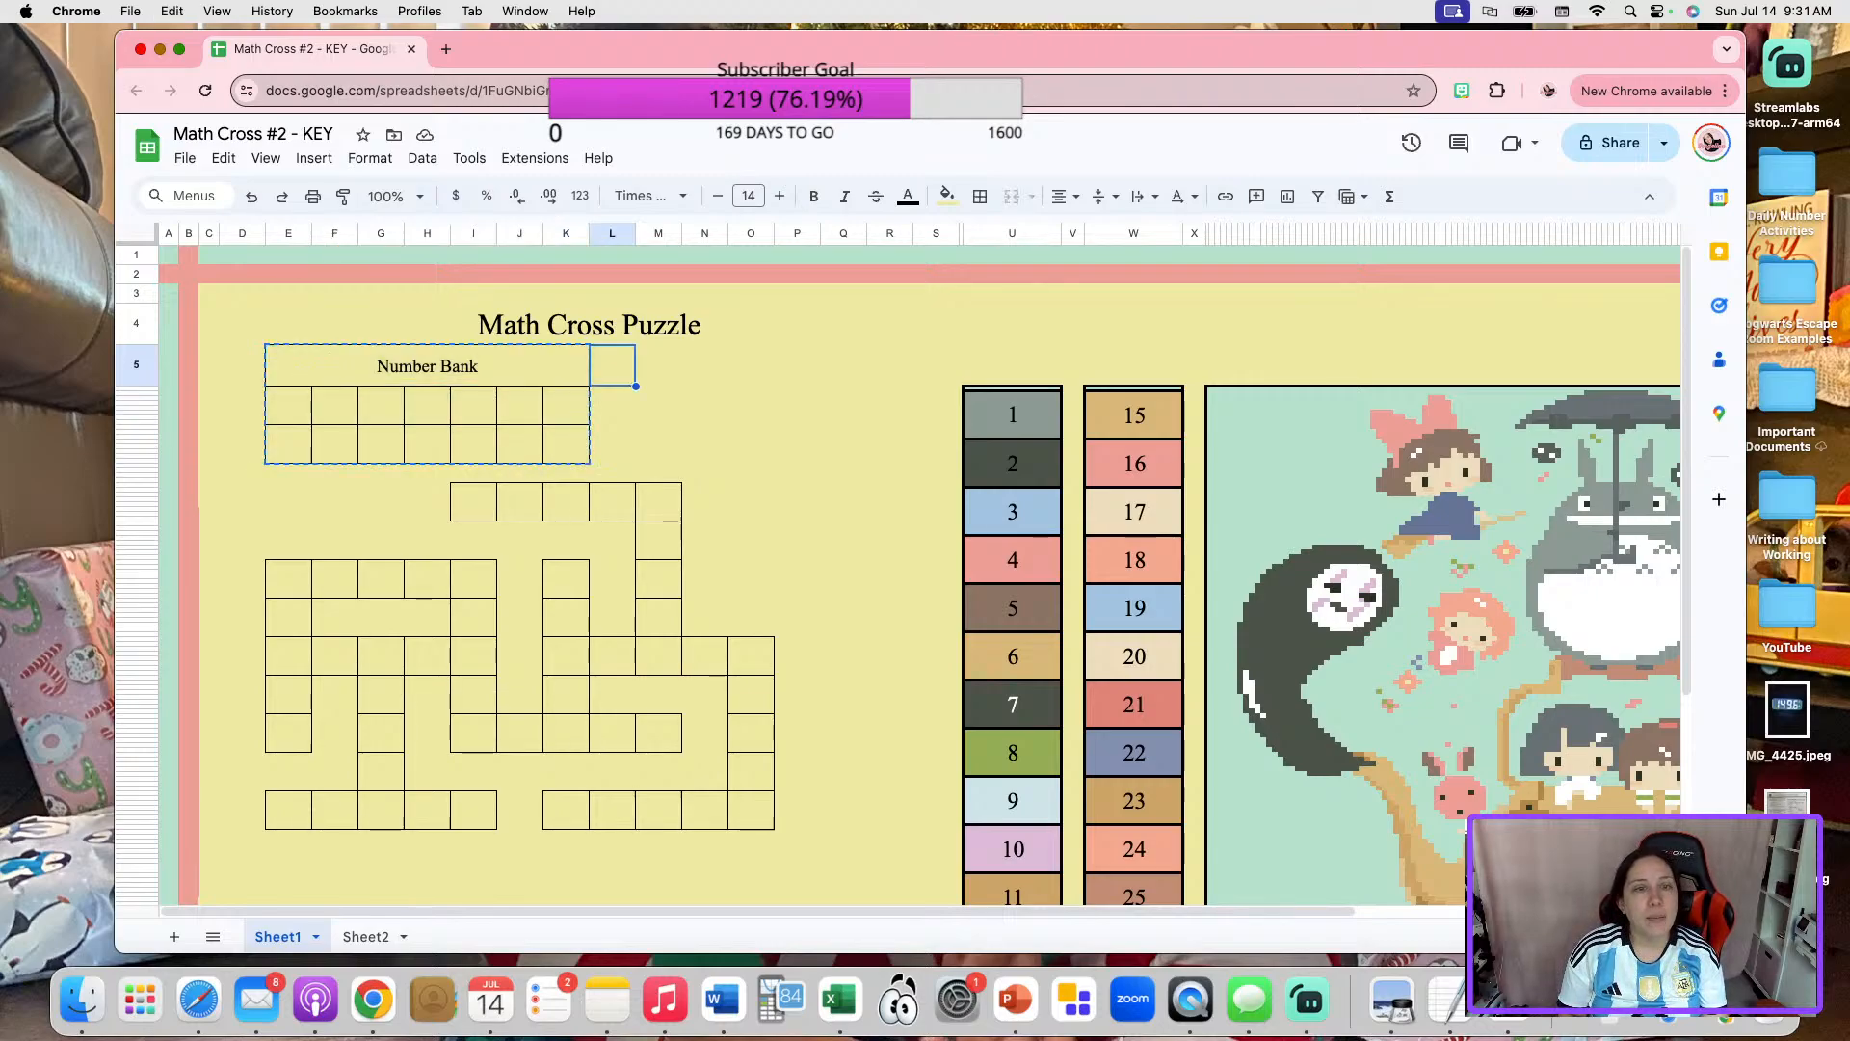
key("super+v")
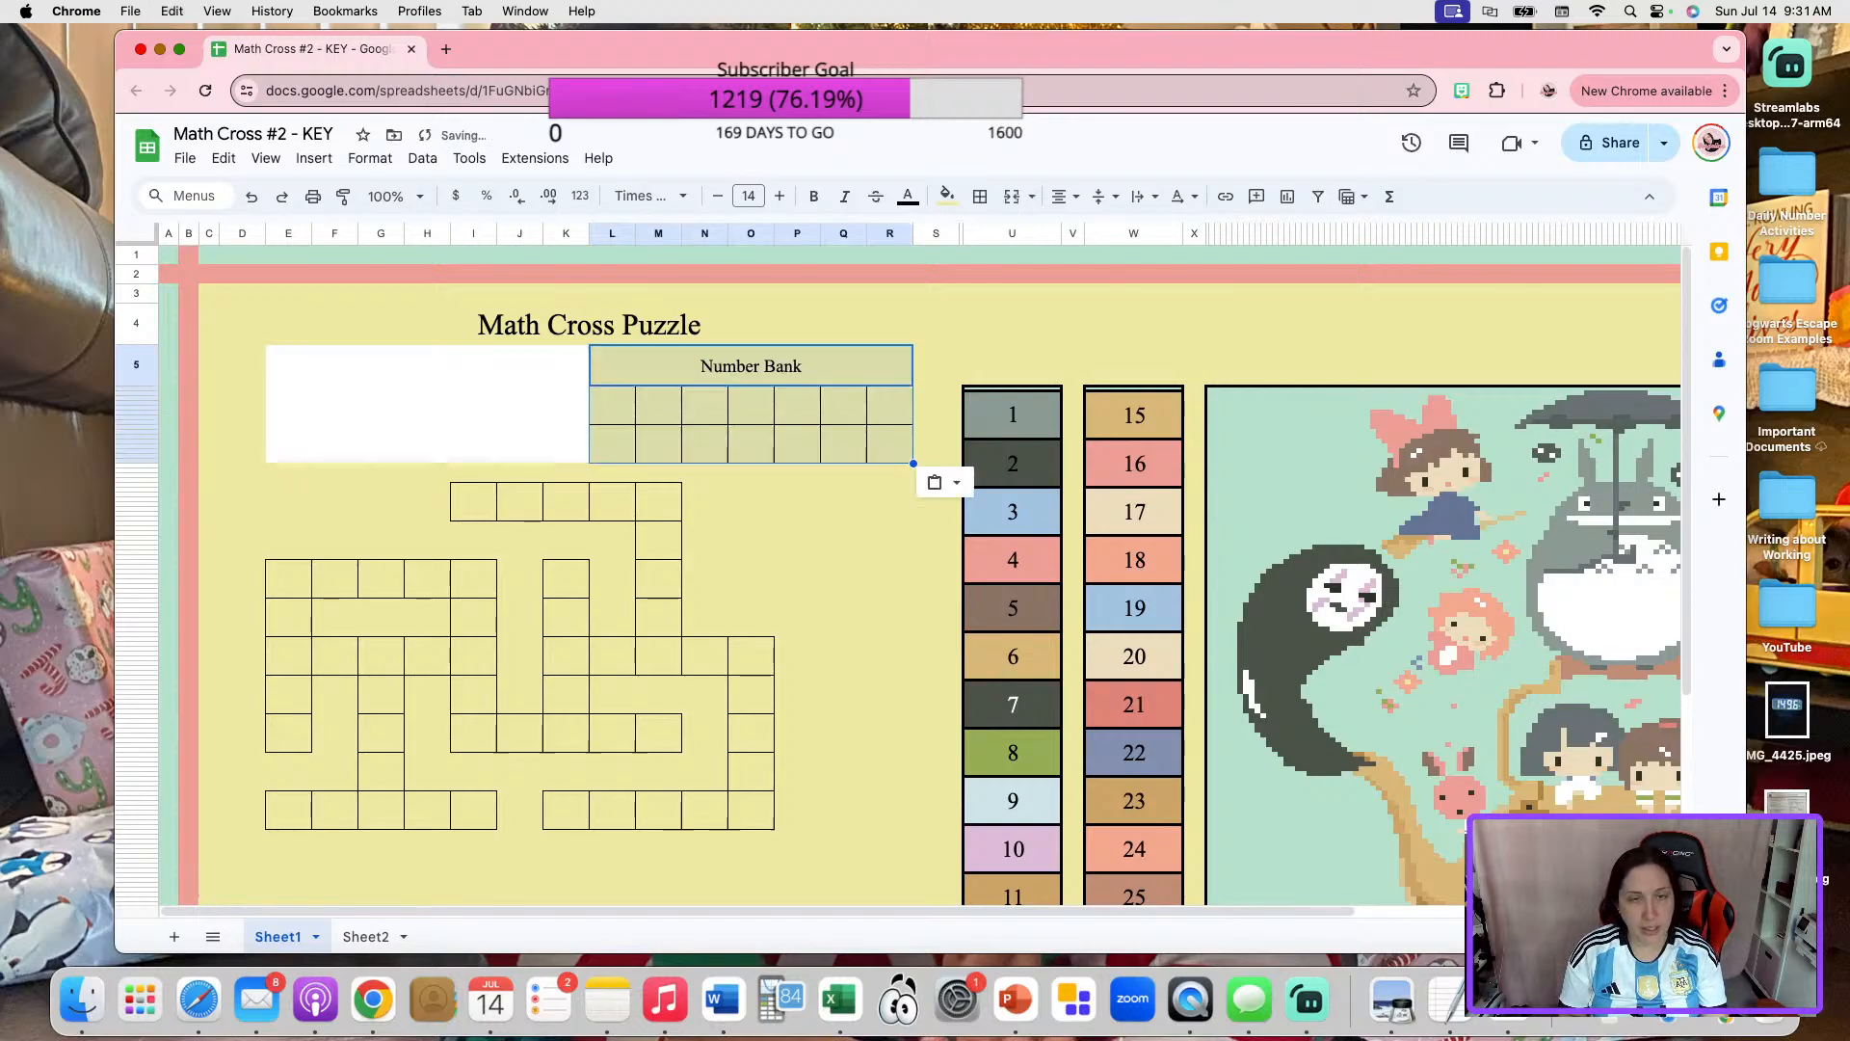
Try to move the Number Bank block so it starts in column G, and undo the placement.
key("super+c")
key("Left")
key("Left")
key("Left")
key("Left")
key("Left")
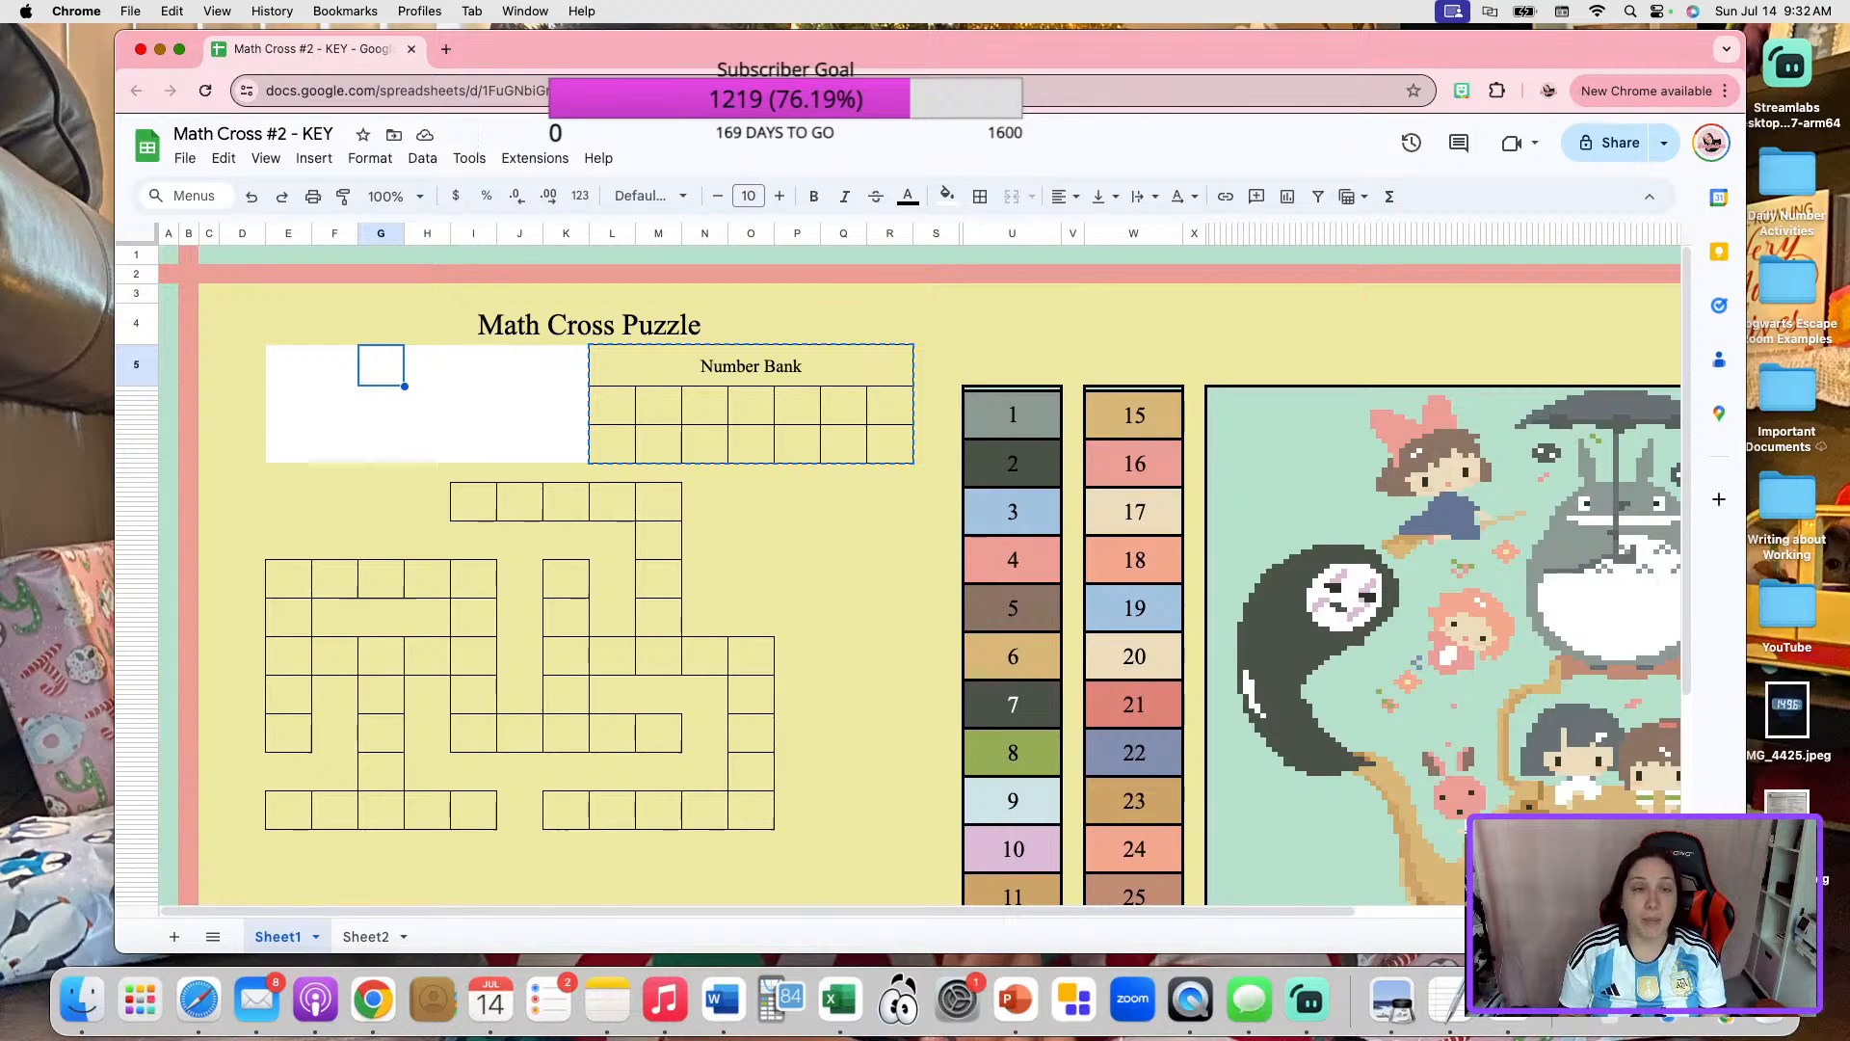
key("super+v")
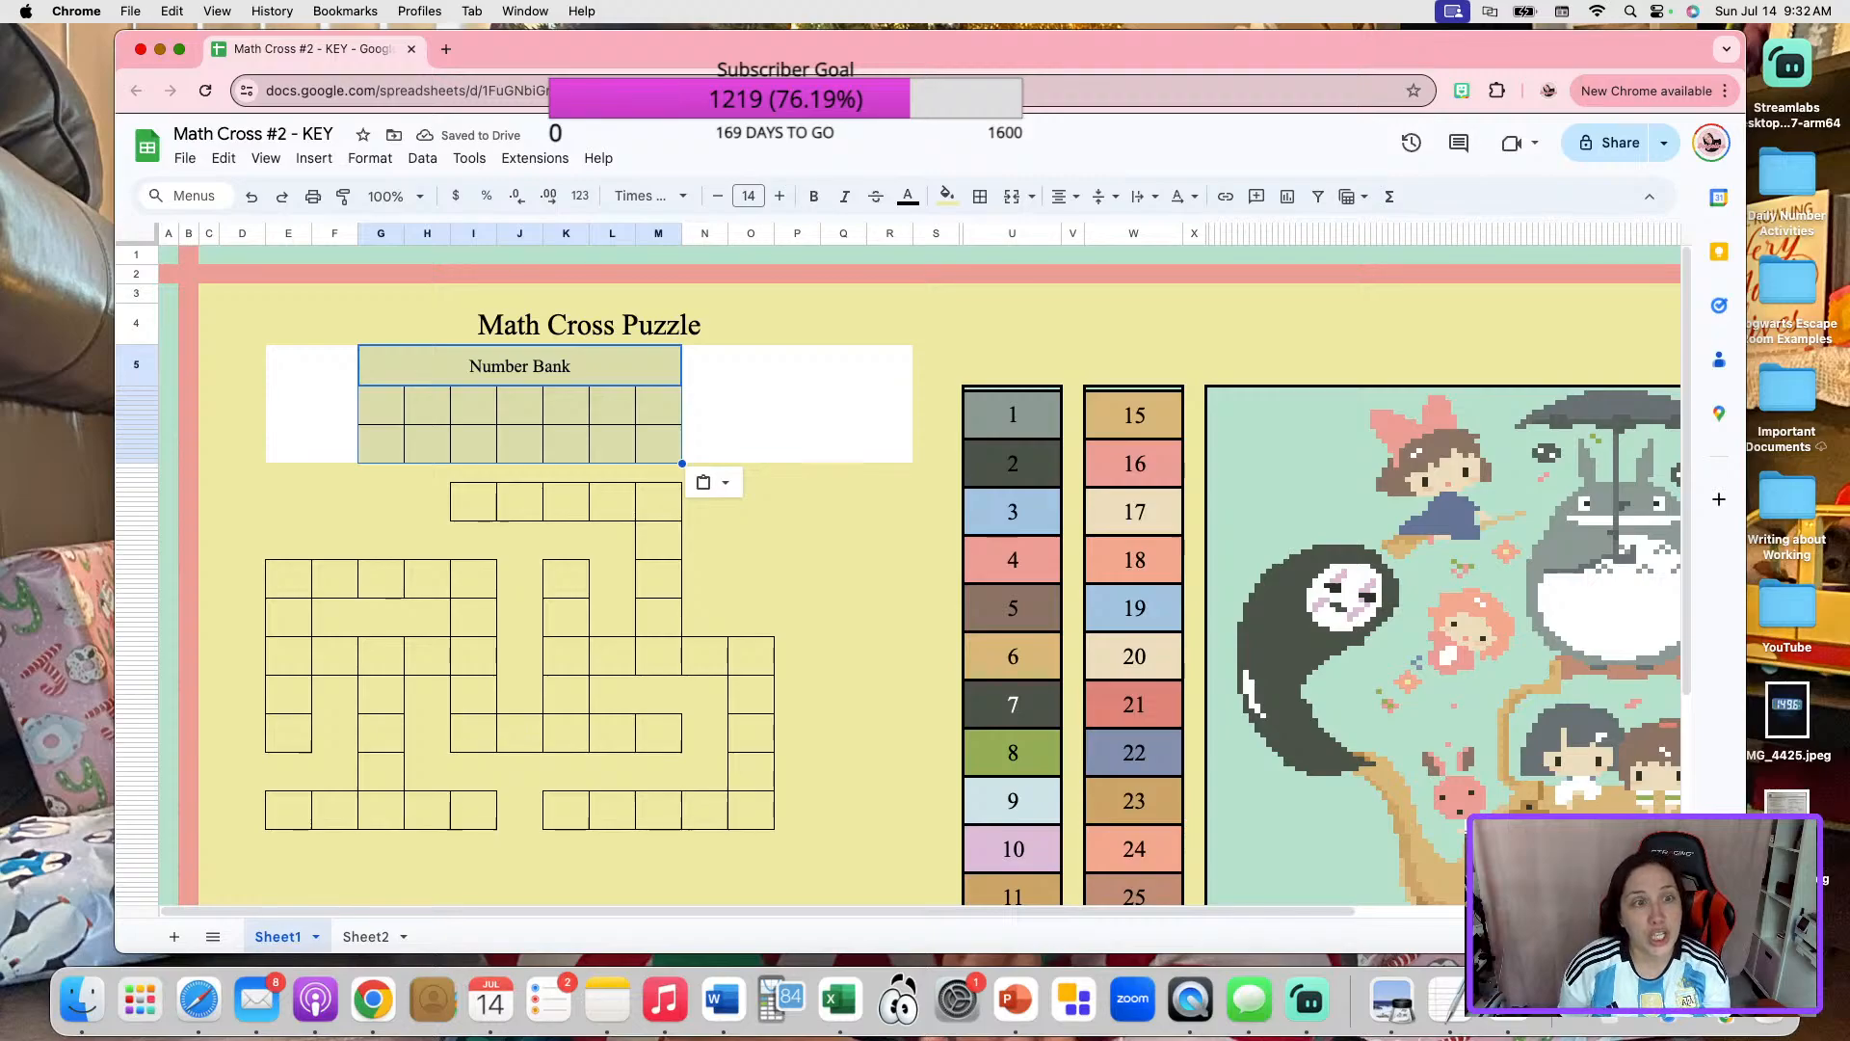
key("super+v")
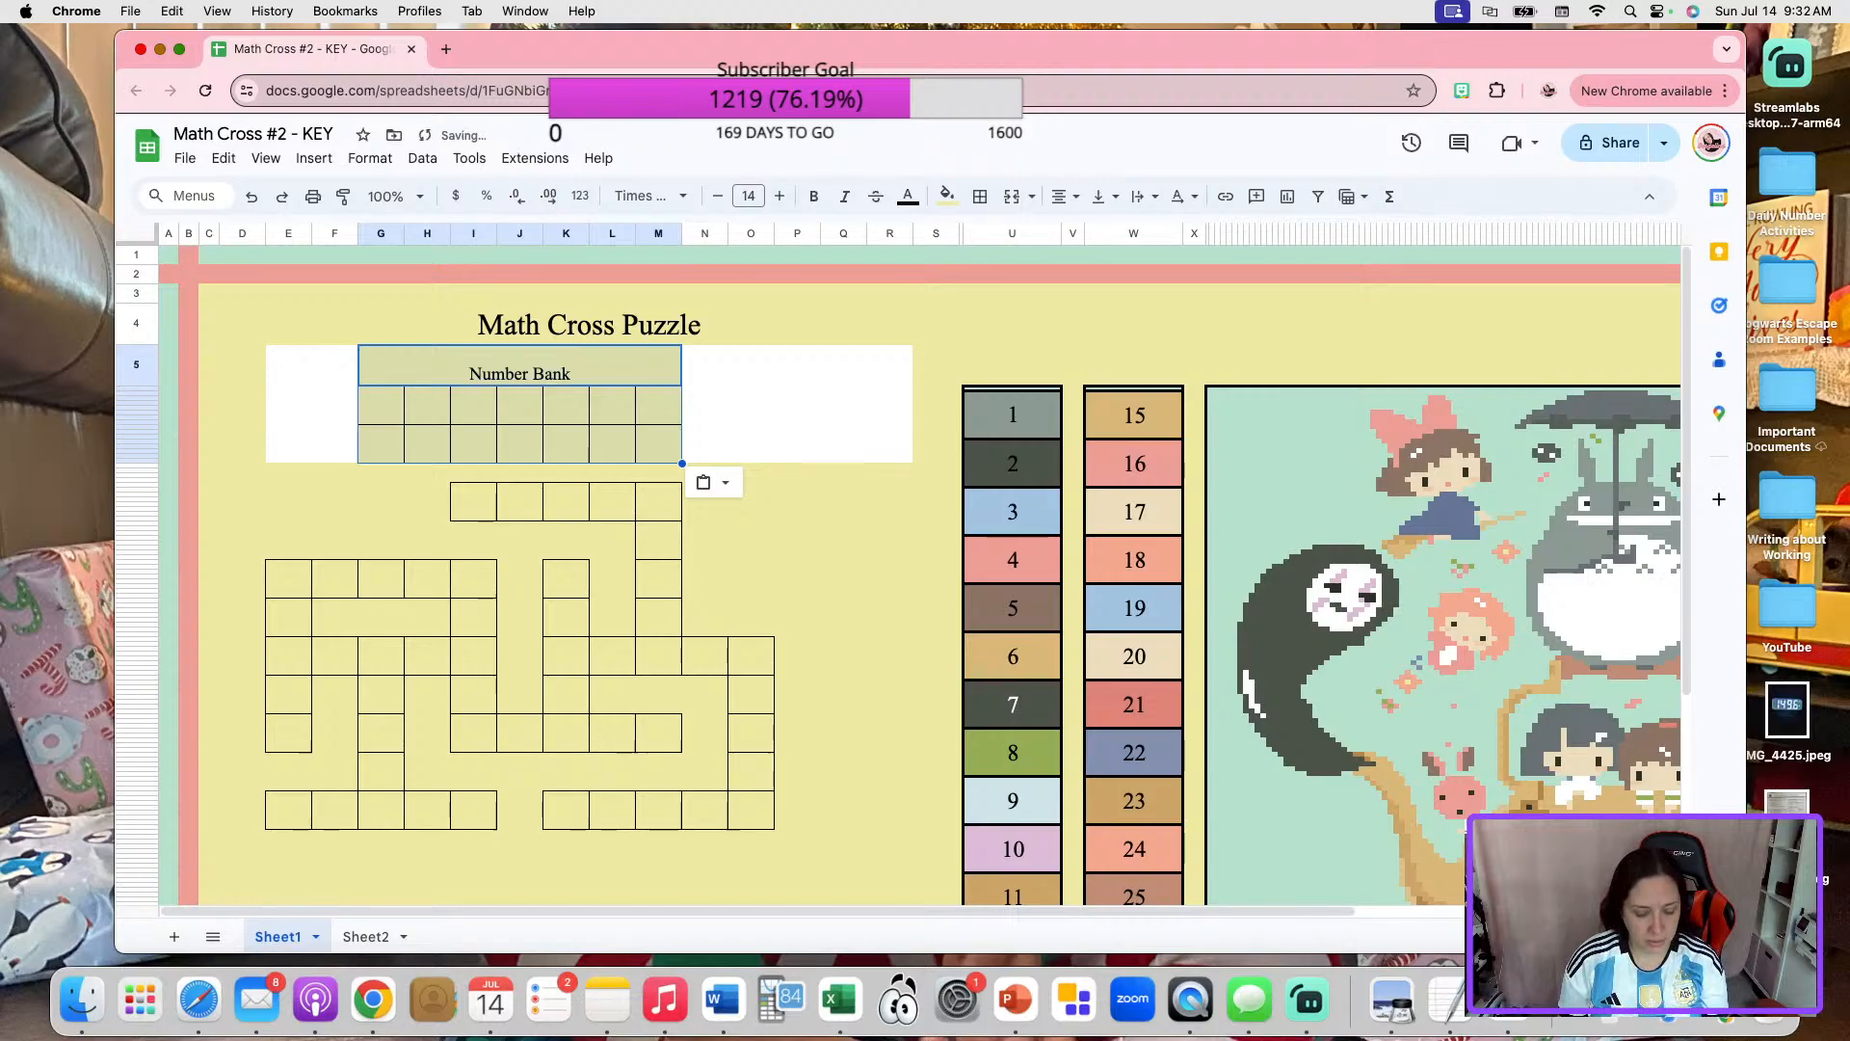
left_click(251, 196)
left_click(250, 196)
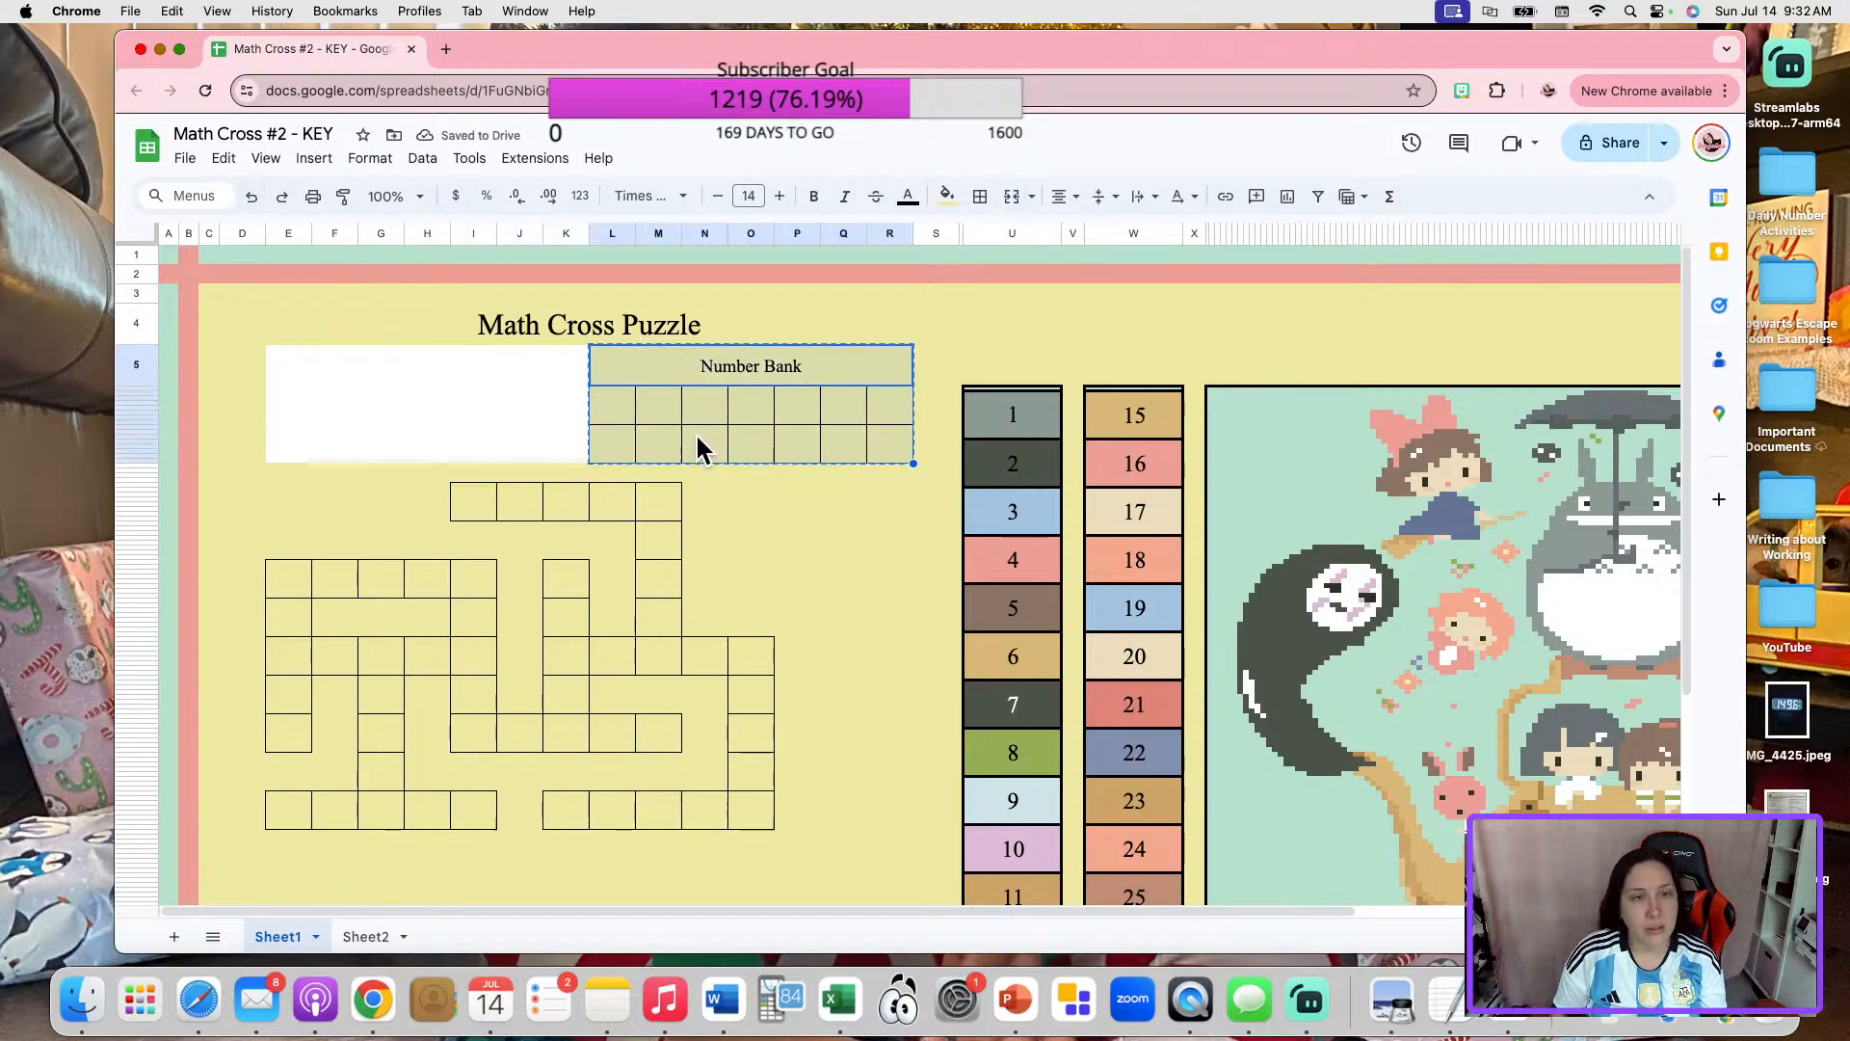
Move the Number Bank block back toward the sheet's middle so it occupies columns H to N.
key("super+x")
key("Left")
key("Left")
key("Left")
key("Left")
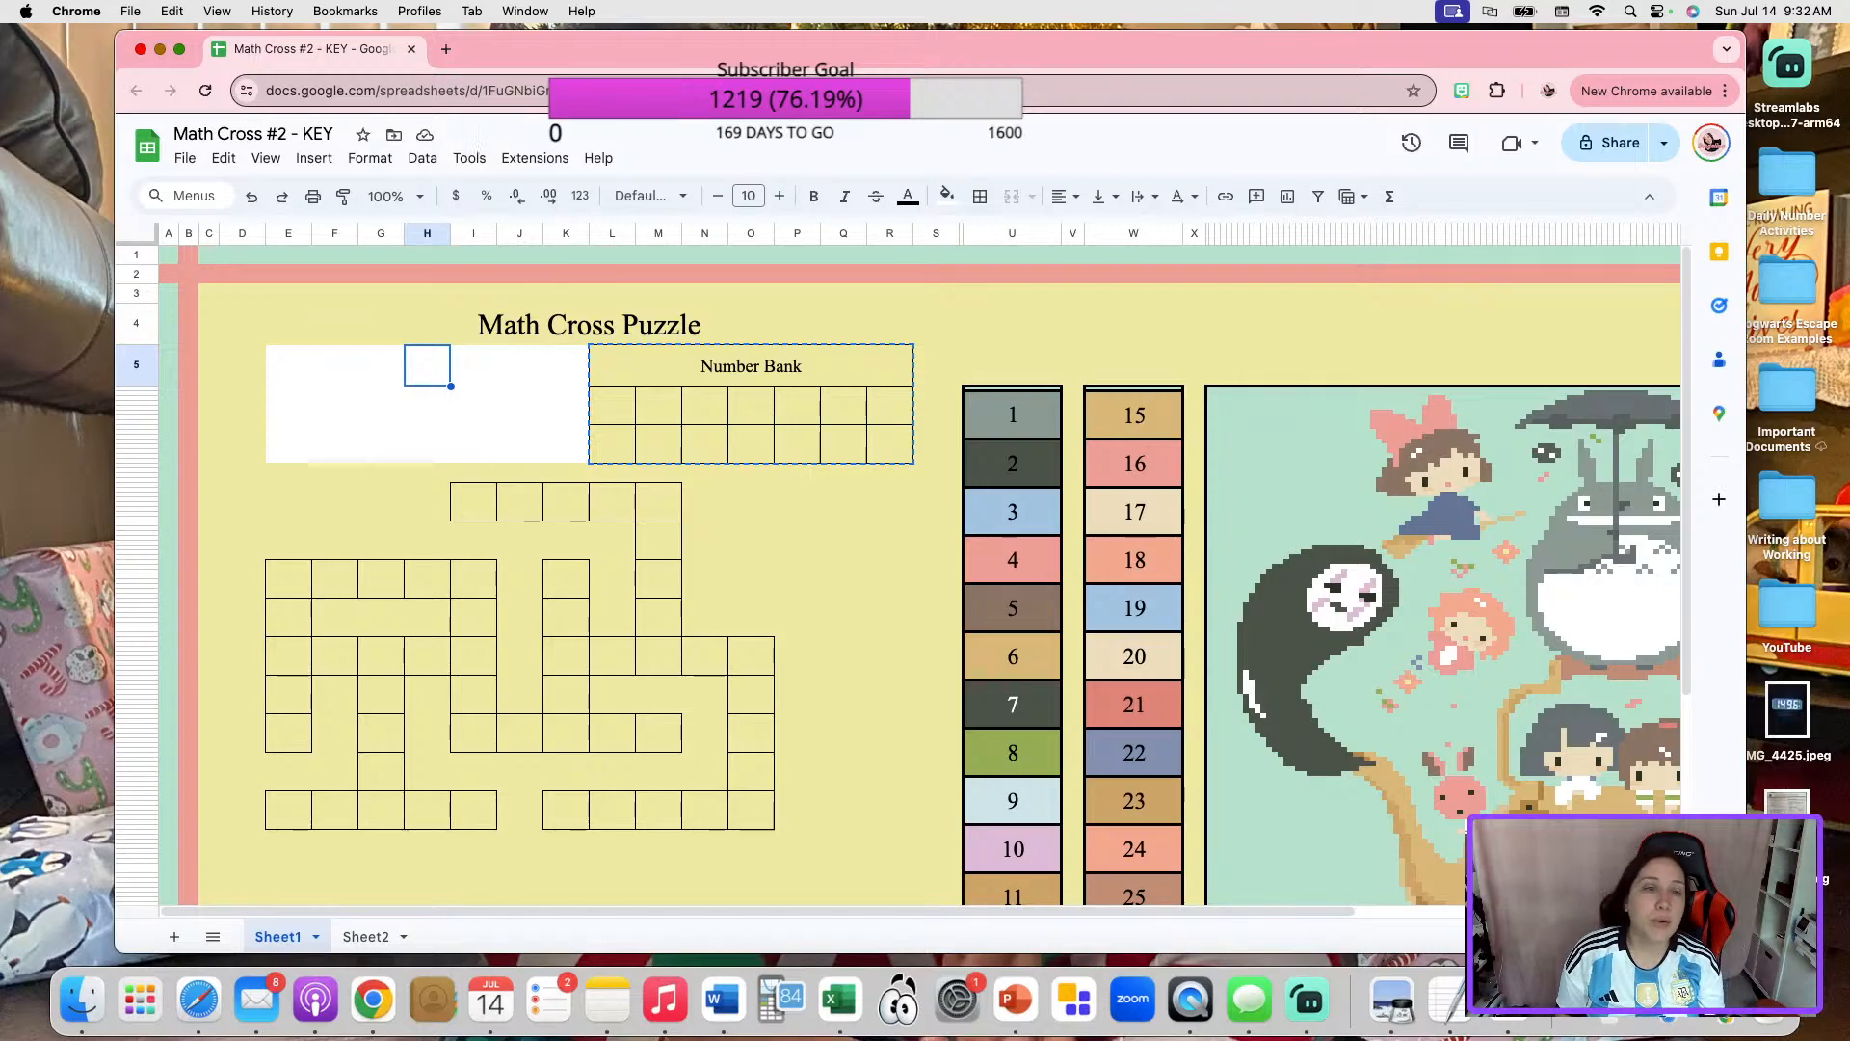
key("super+v")
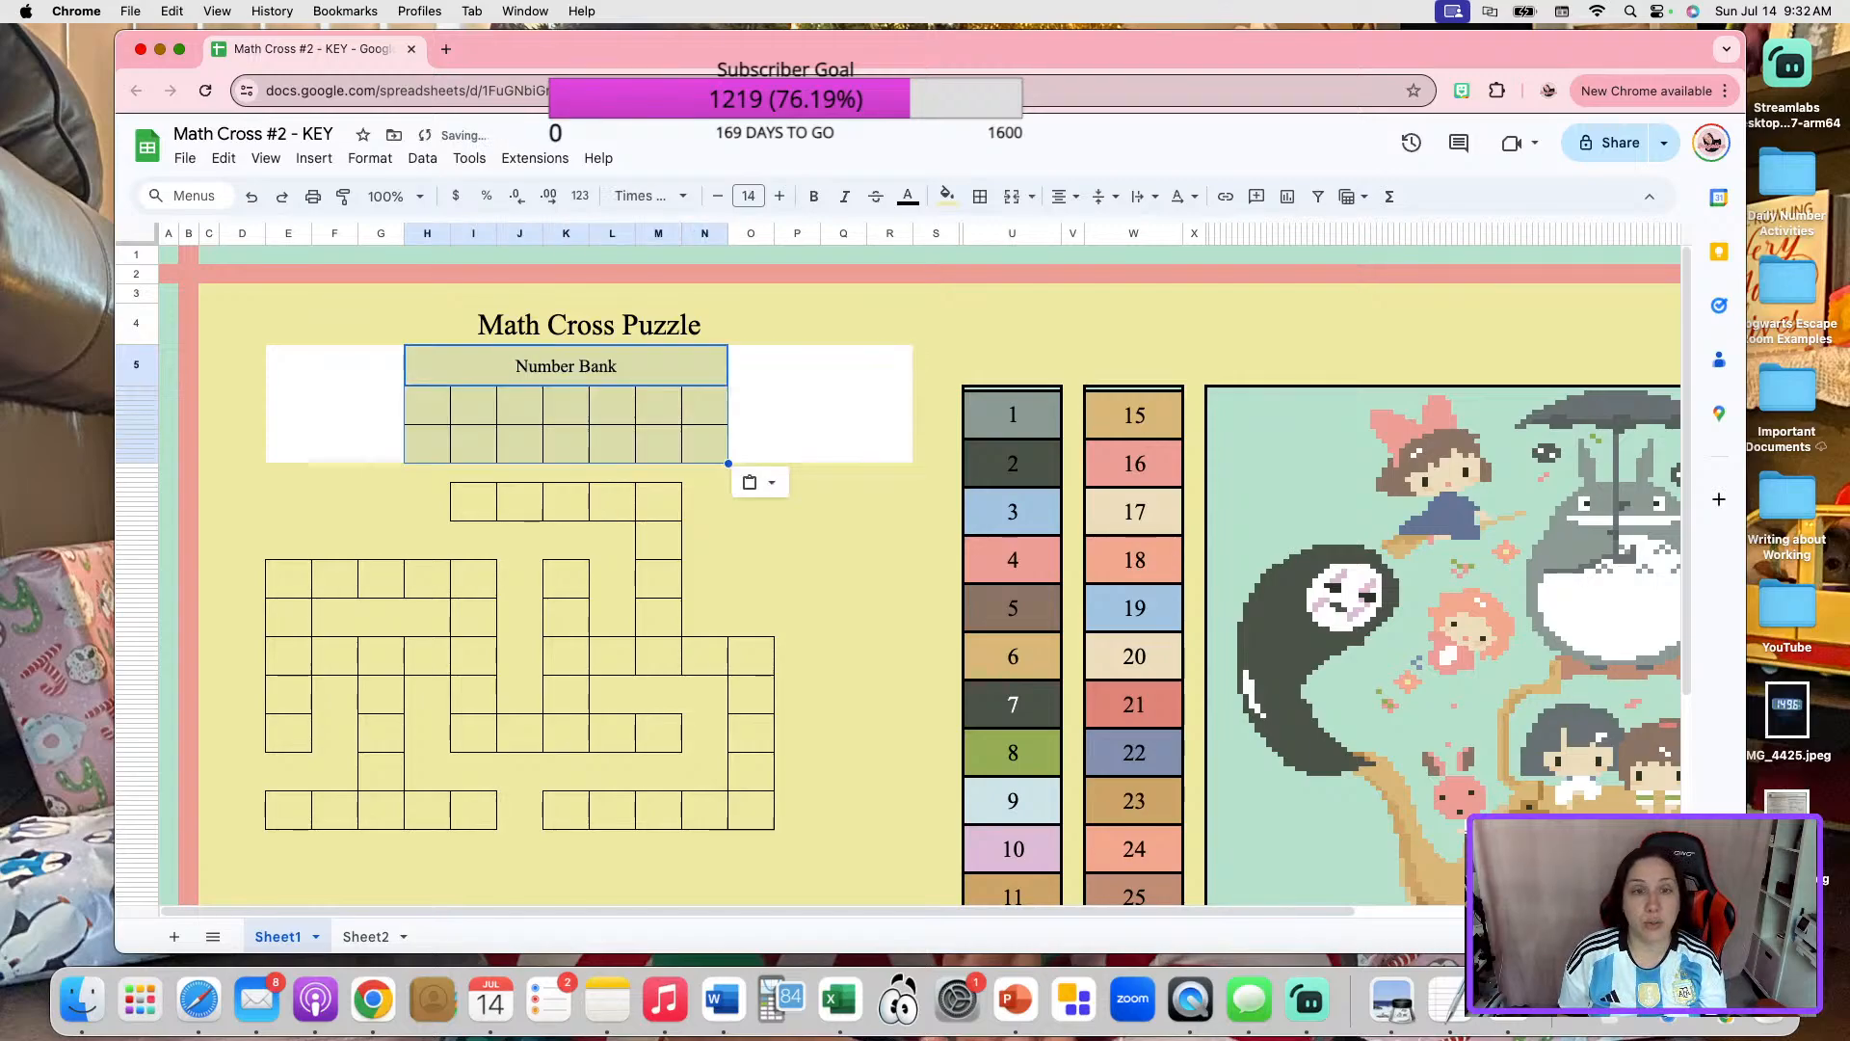
Fill the title and Number Bank area, including the white gaps beside the block, with the custom background yellow.
left_click(940, 514)
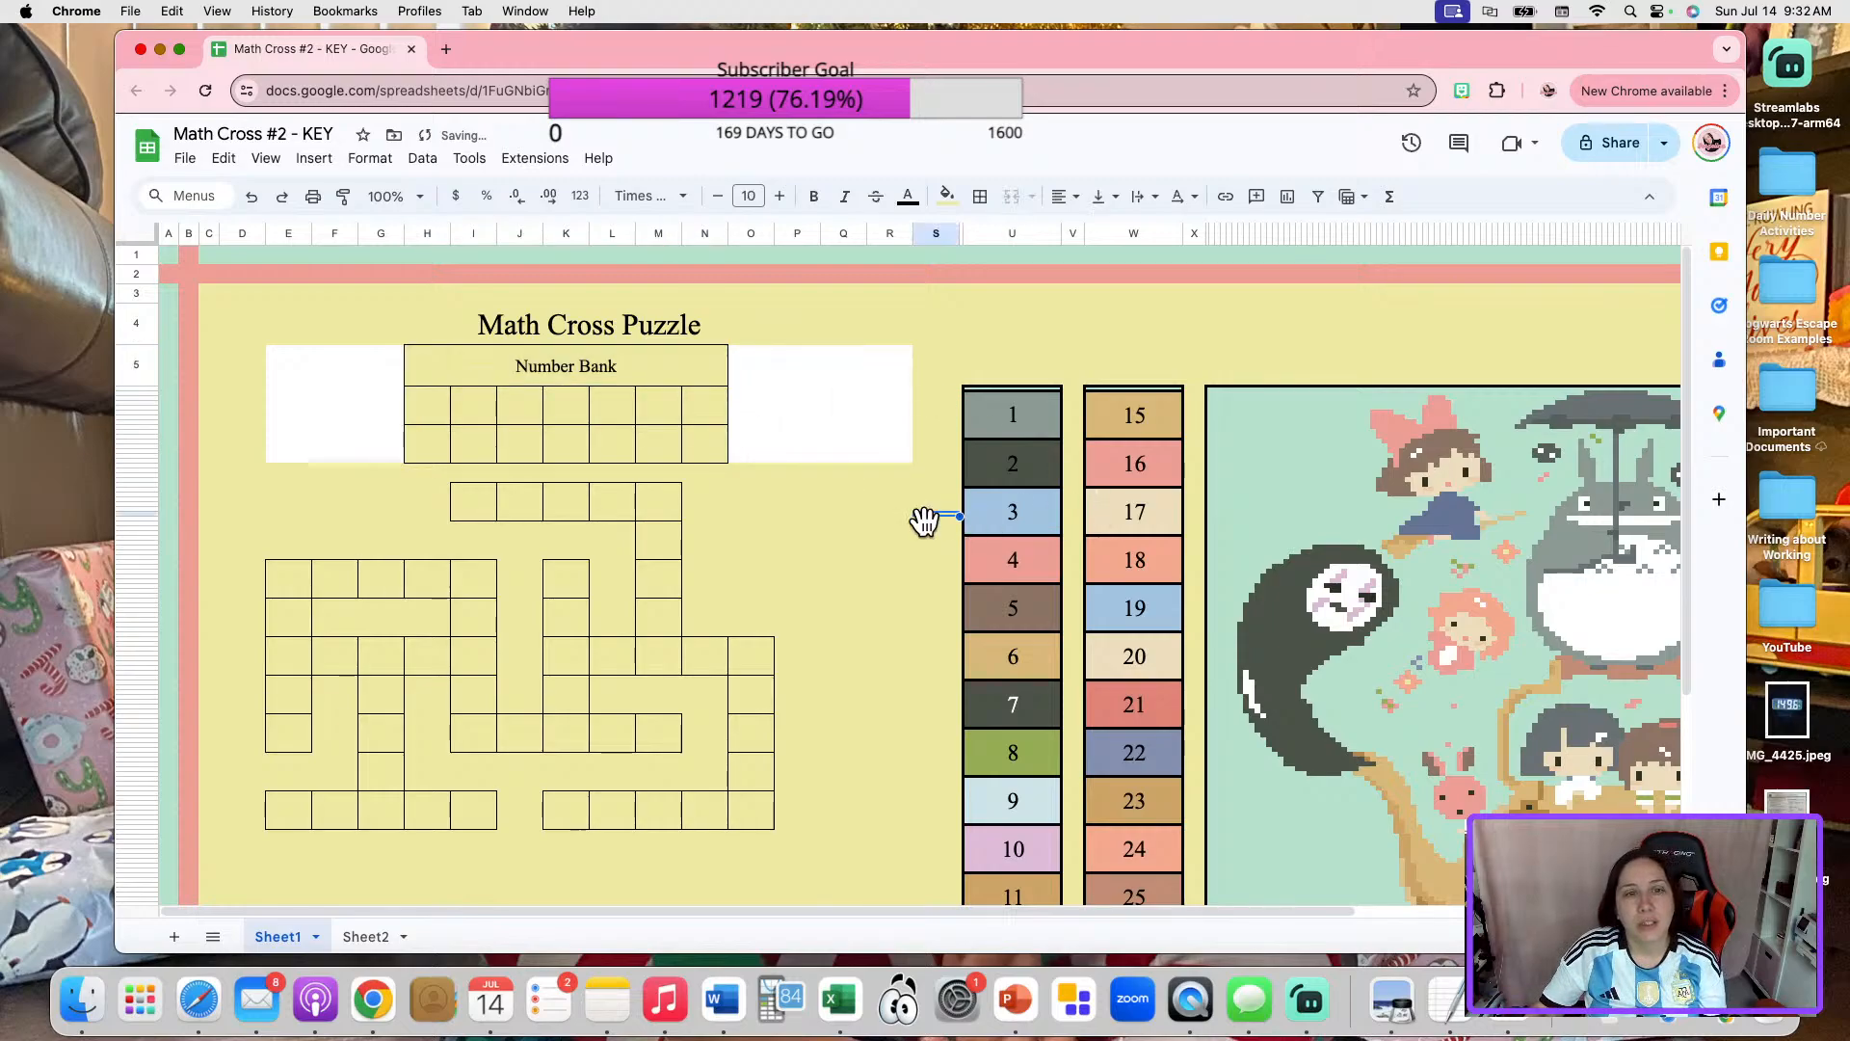
mouse_move(227, 318)
left_mouse_down()
mouse_move(372, 487)
mouse_move(364, 470)
left_mouse_up()
left_click(946, 195)
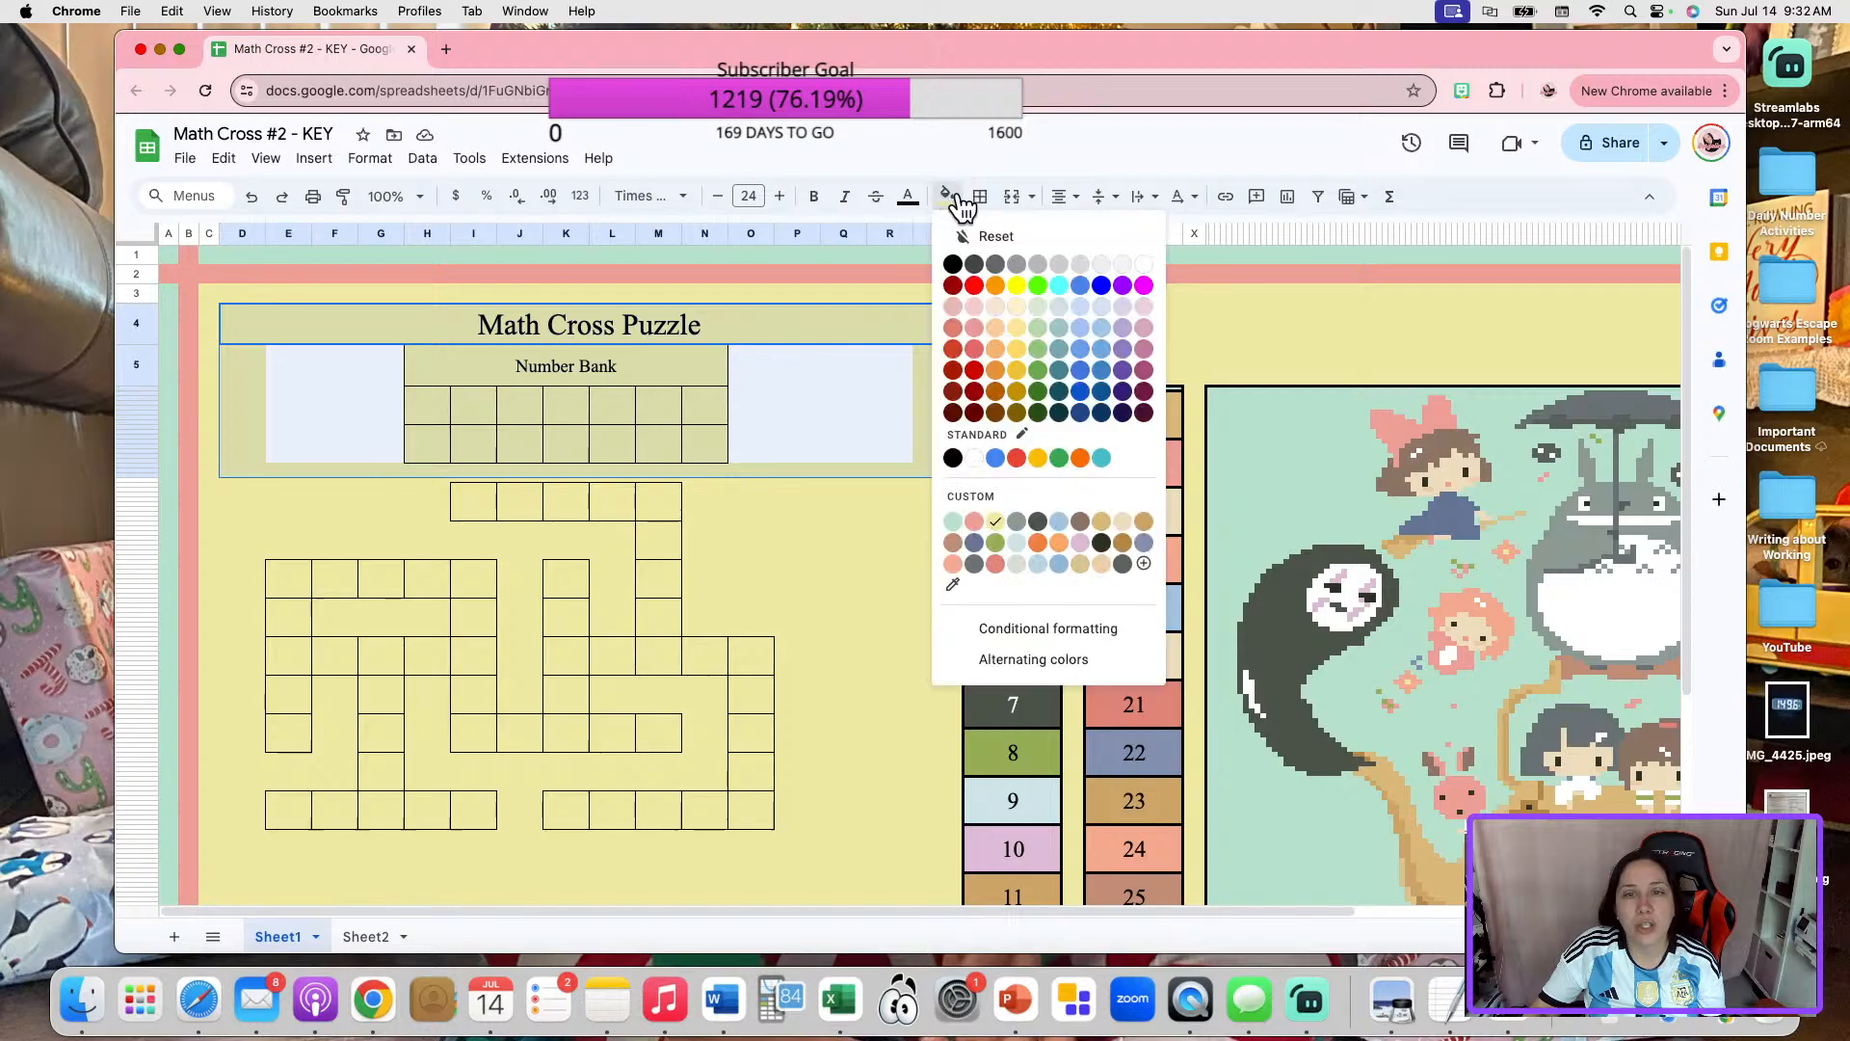
left_click(996, 521)
left_click(846, 555)
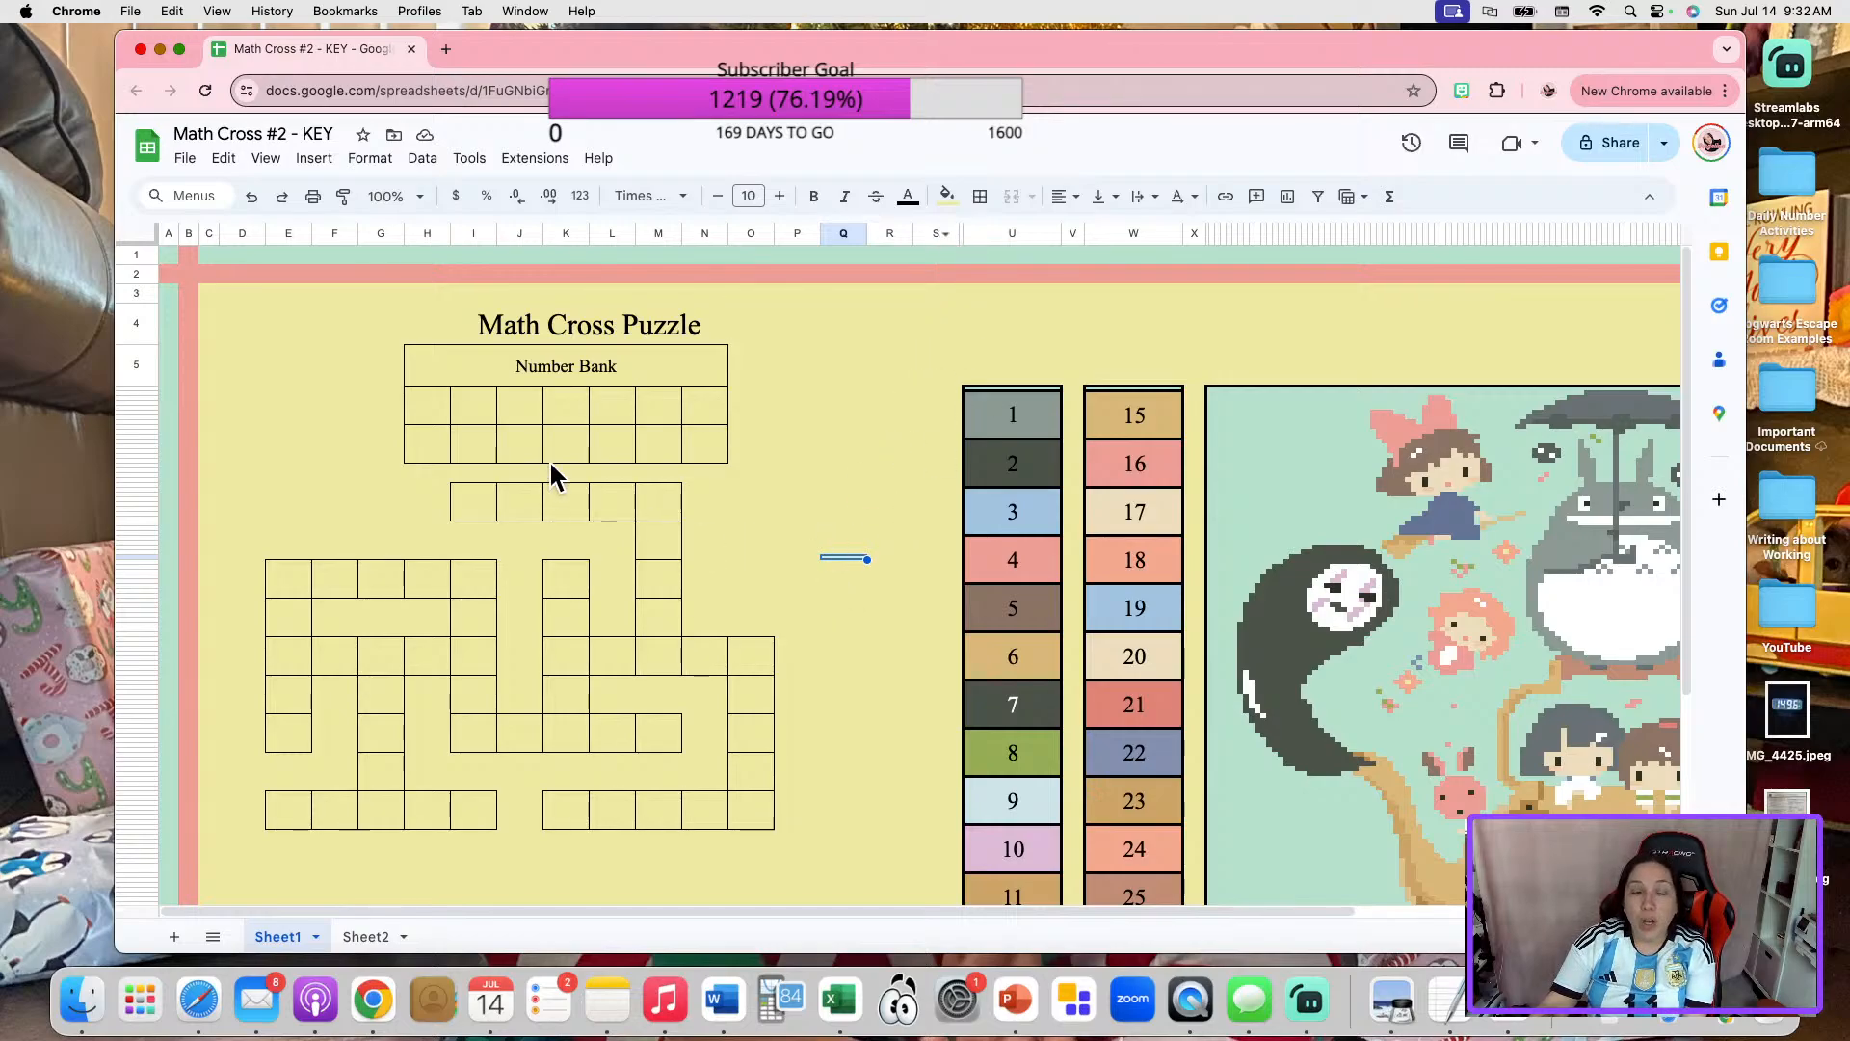
Delete the spare column S between the puzzle area and the color key.
left_click(929, 233)
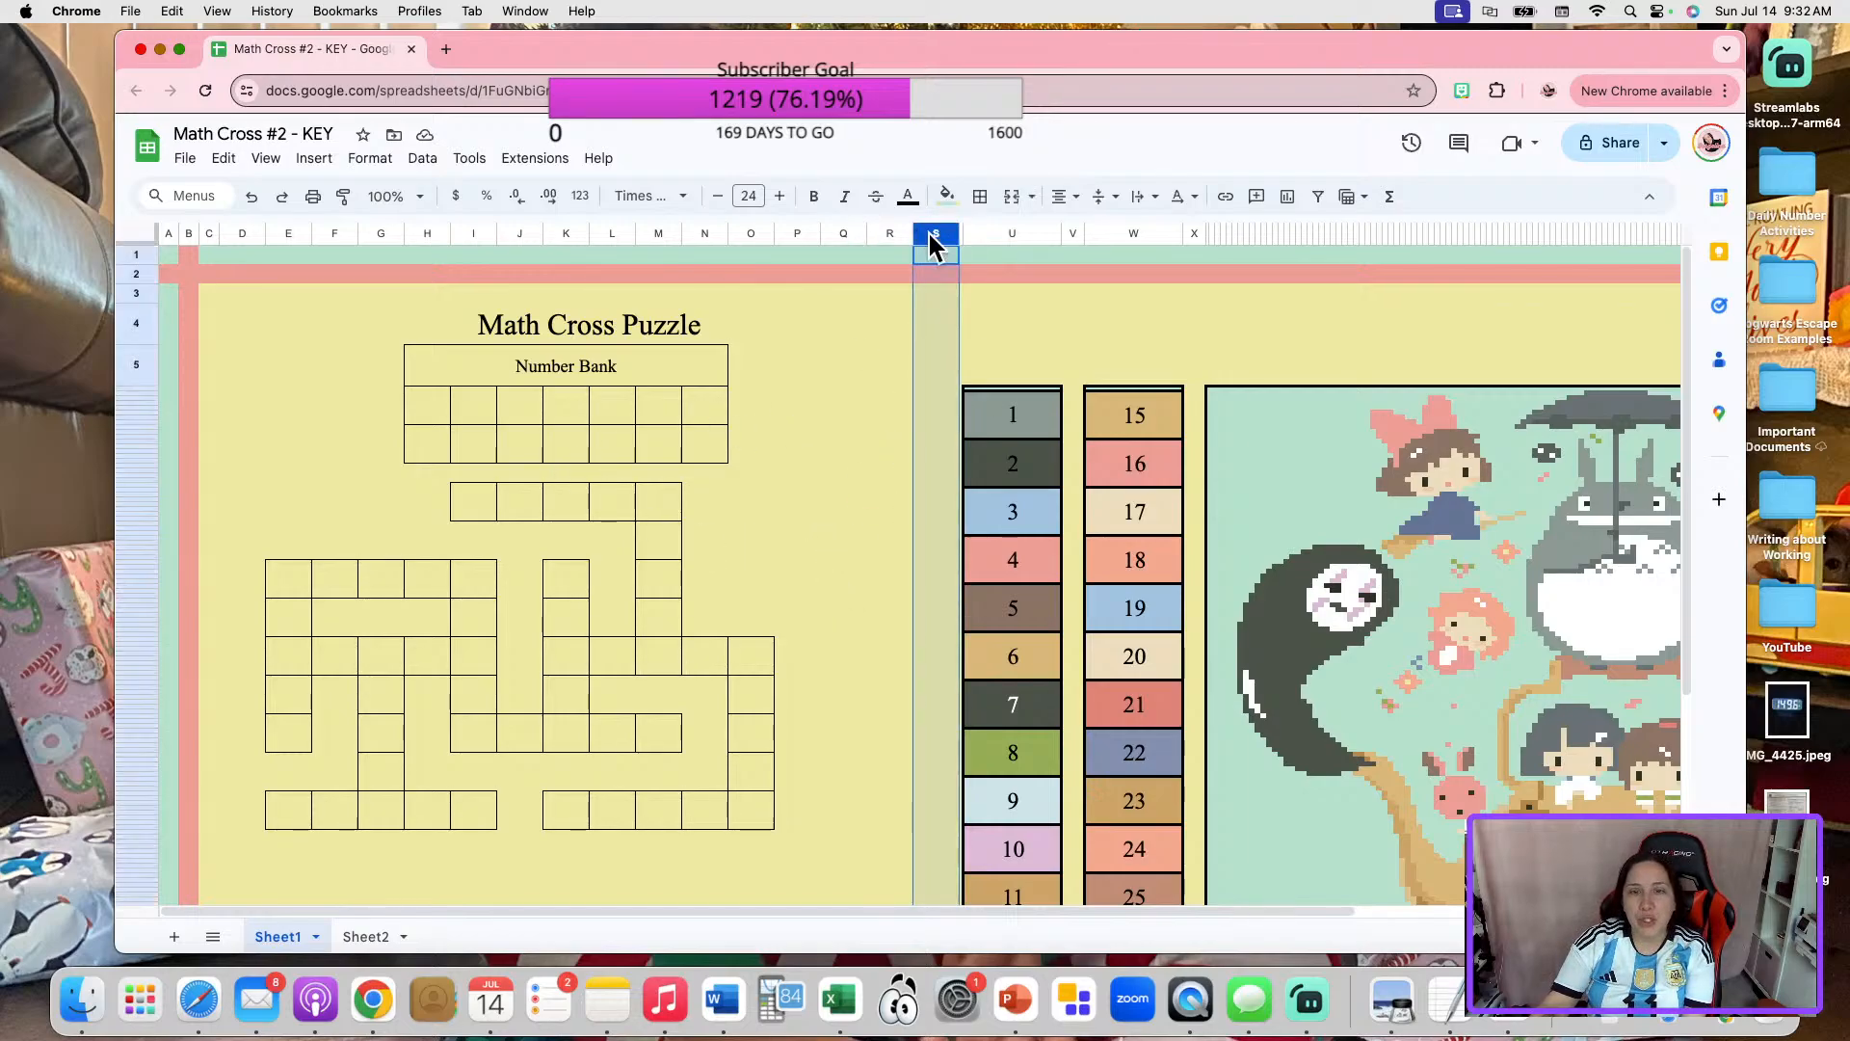
right_click(929, 233)
left_click(1029, 458)
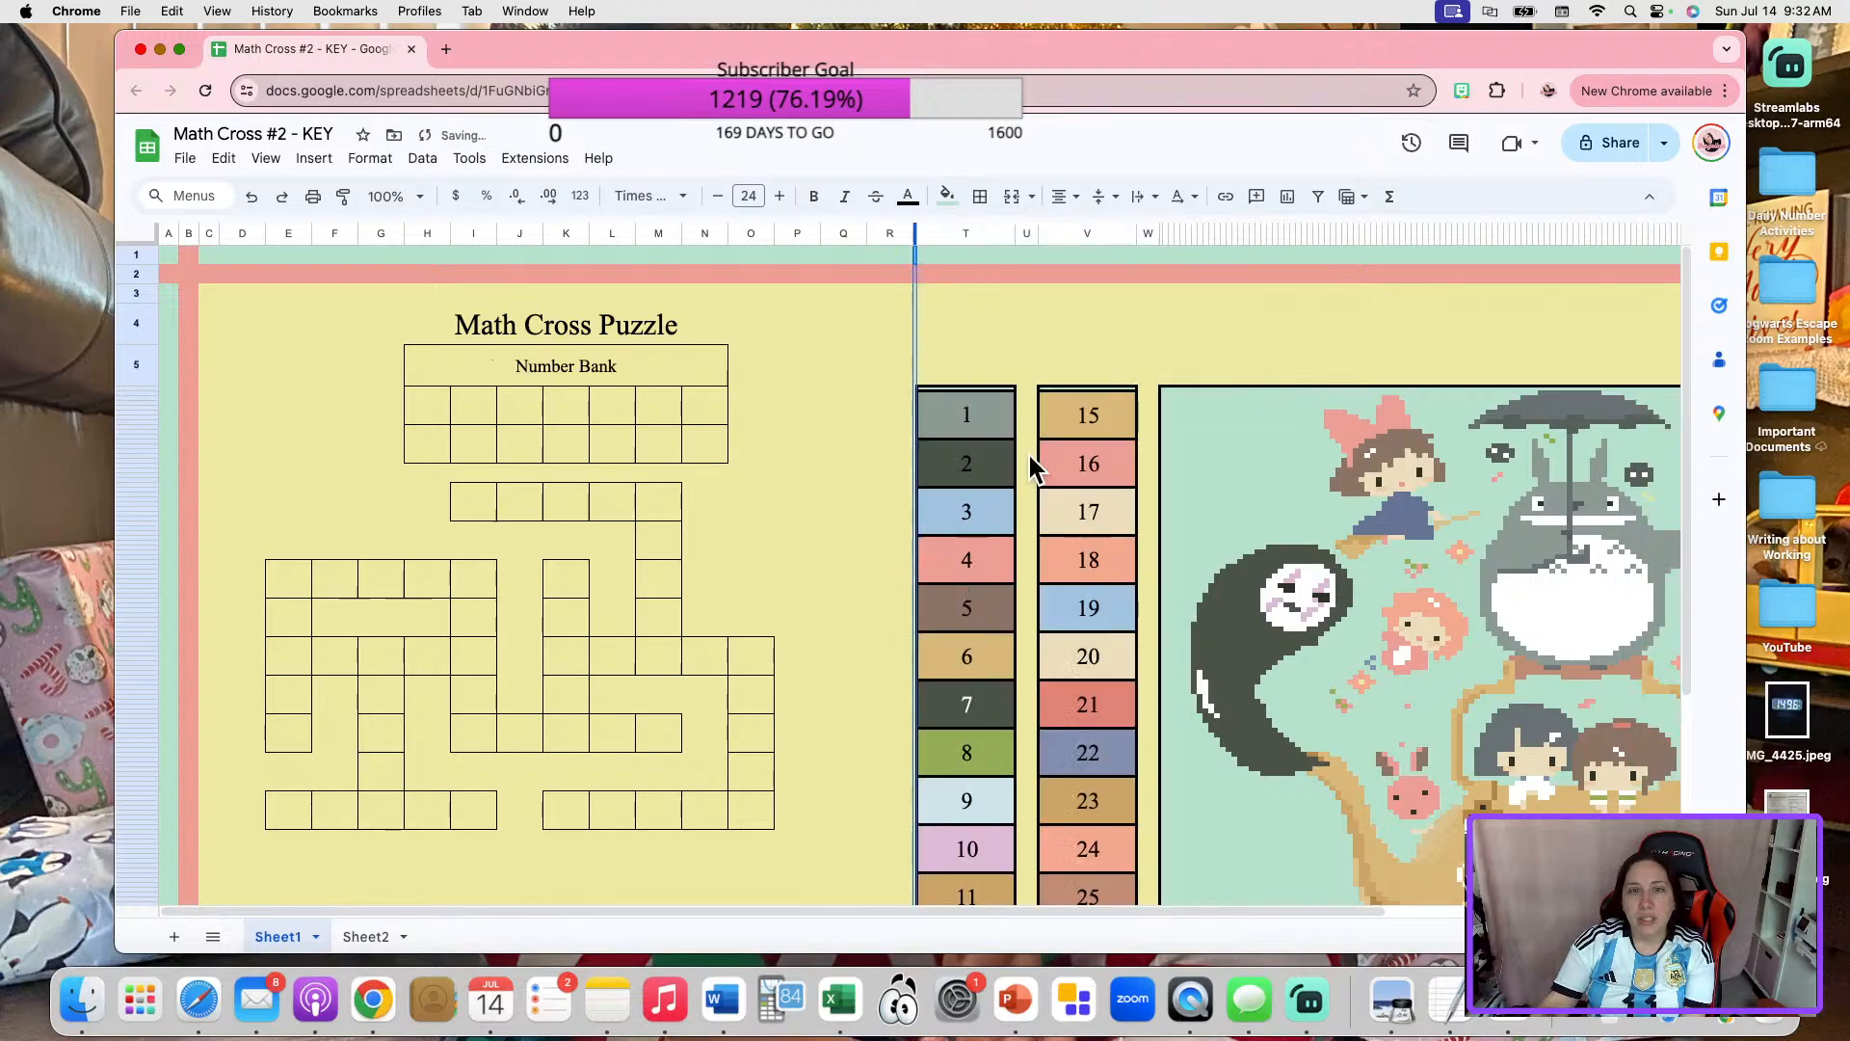
left_click(840, 530)
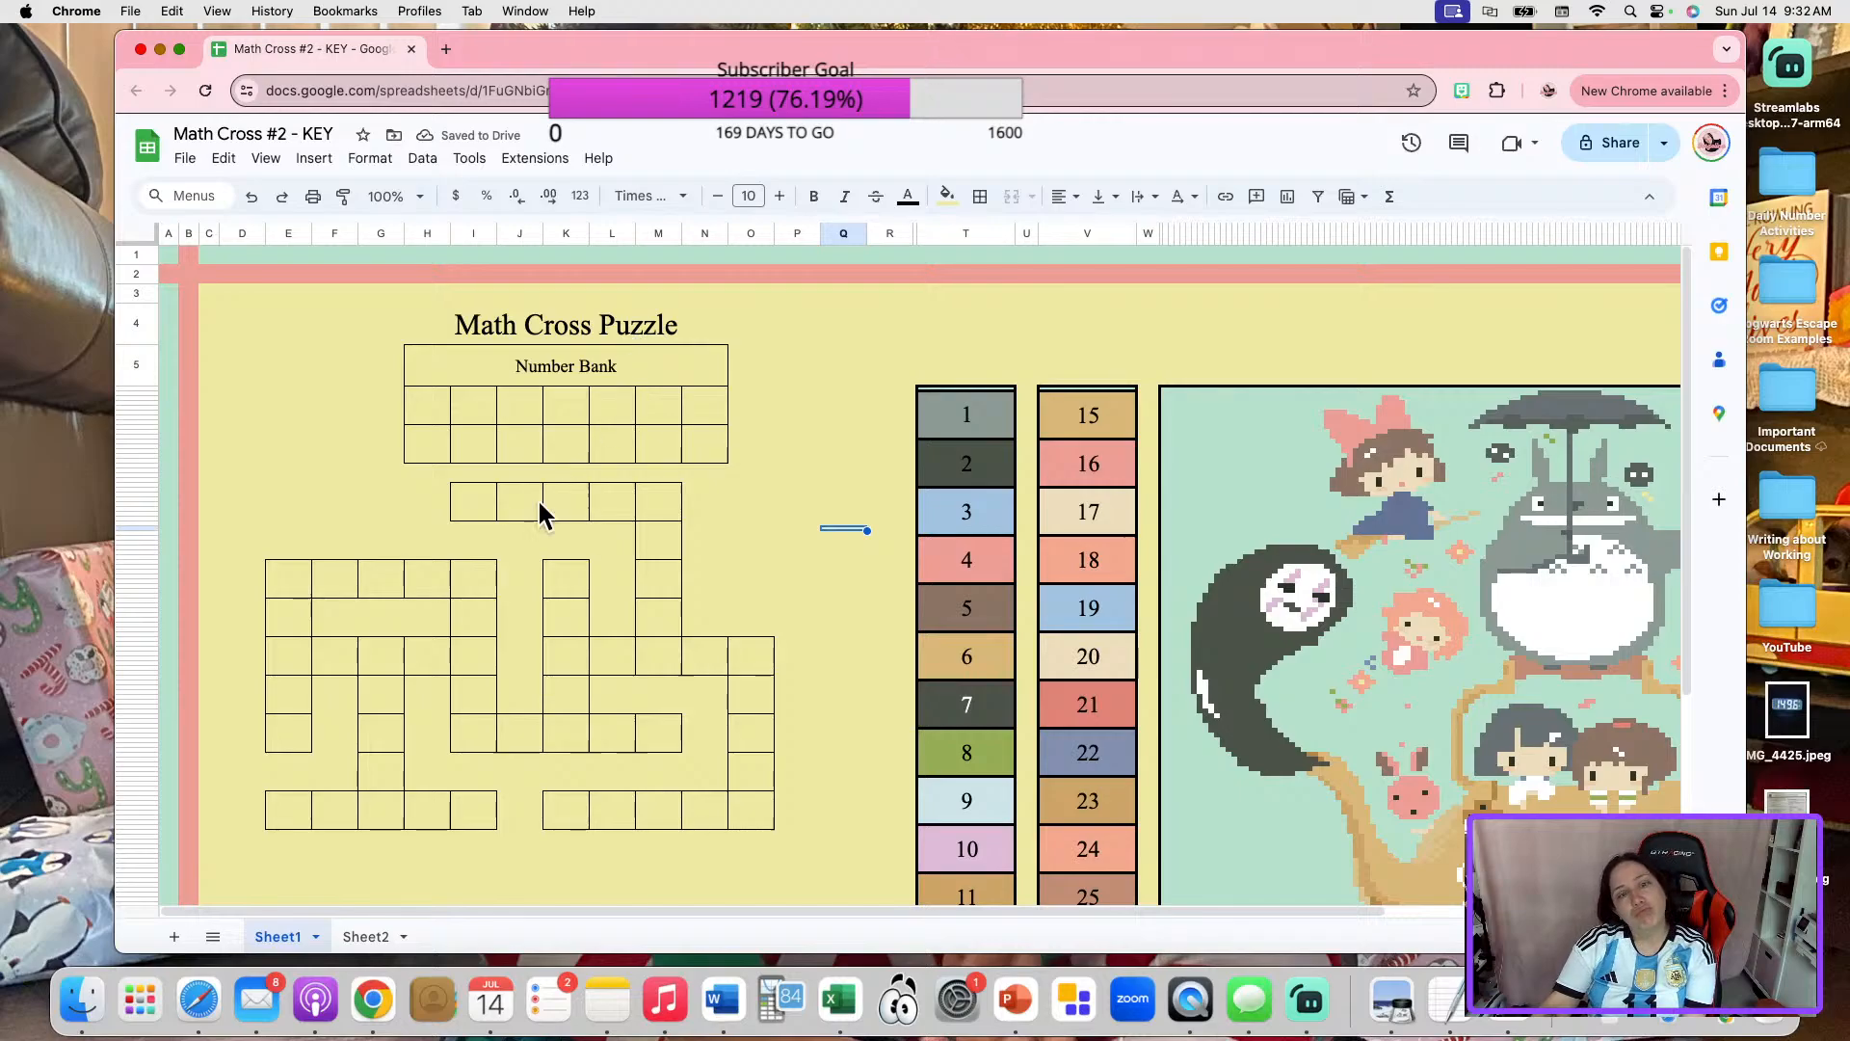
Move the whole crossword grid below the Number Bank one column over so it spans columns F to P.
mouse_move(265, 498)
left_mouse_down()
mouse_move(286, 607)
mouse_move(454, 829)
mouse_move(771, 821)
left_mouse_up()
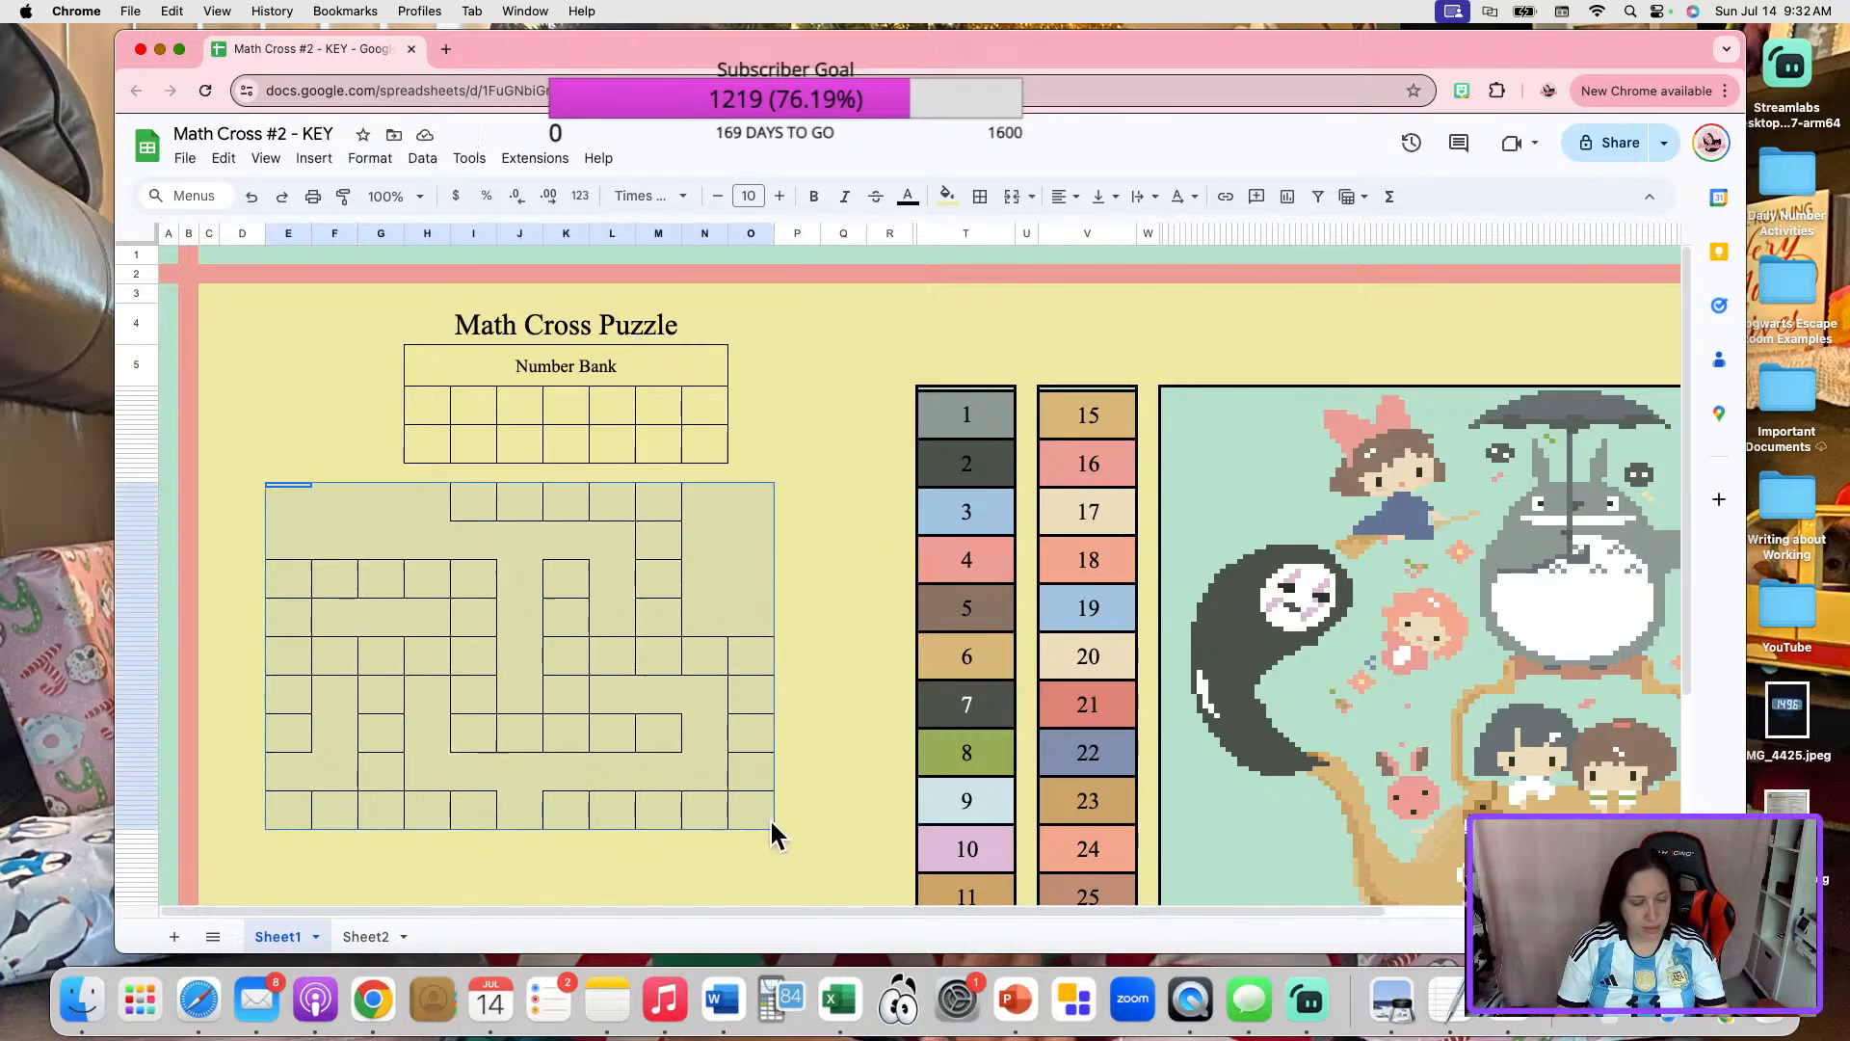
key("super+c")
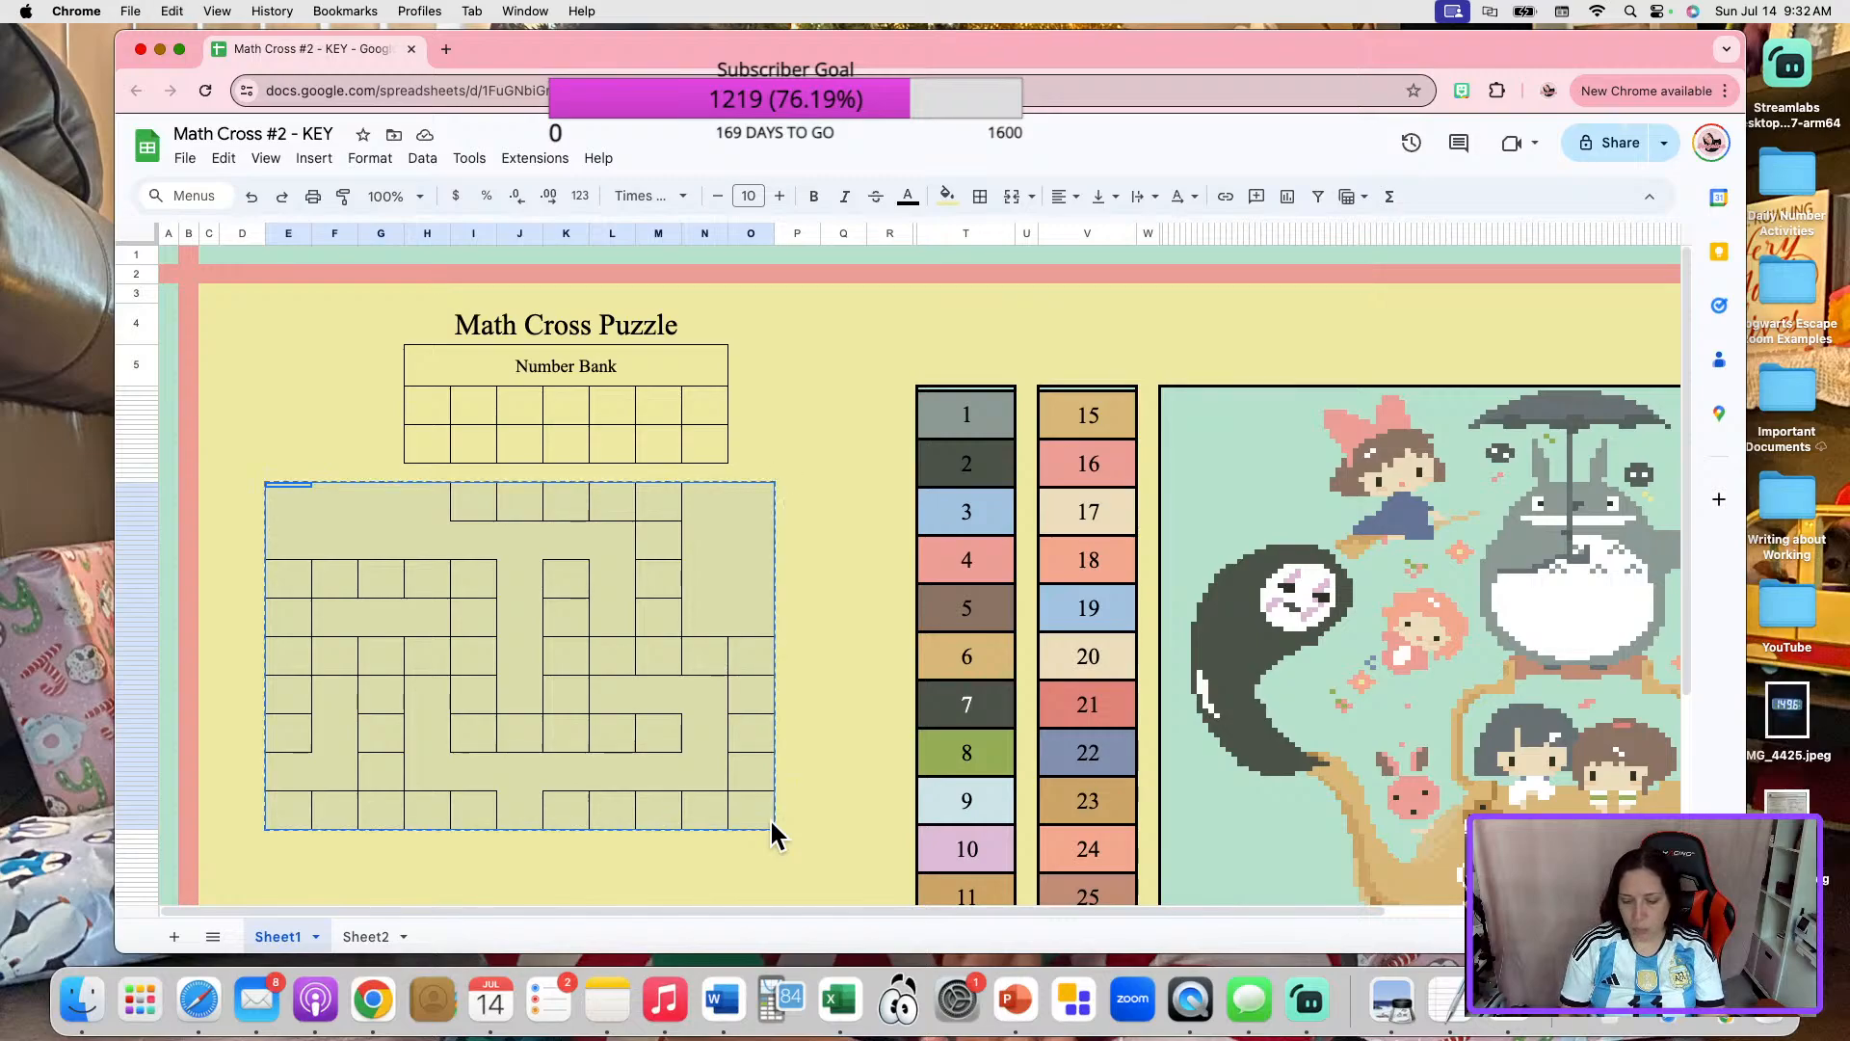
key("Right")
key("super+v")
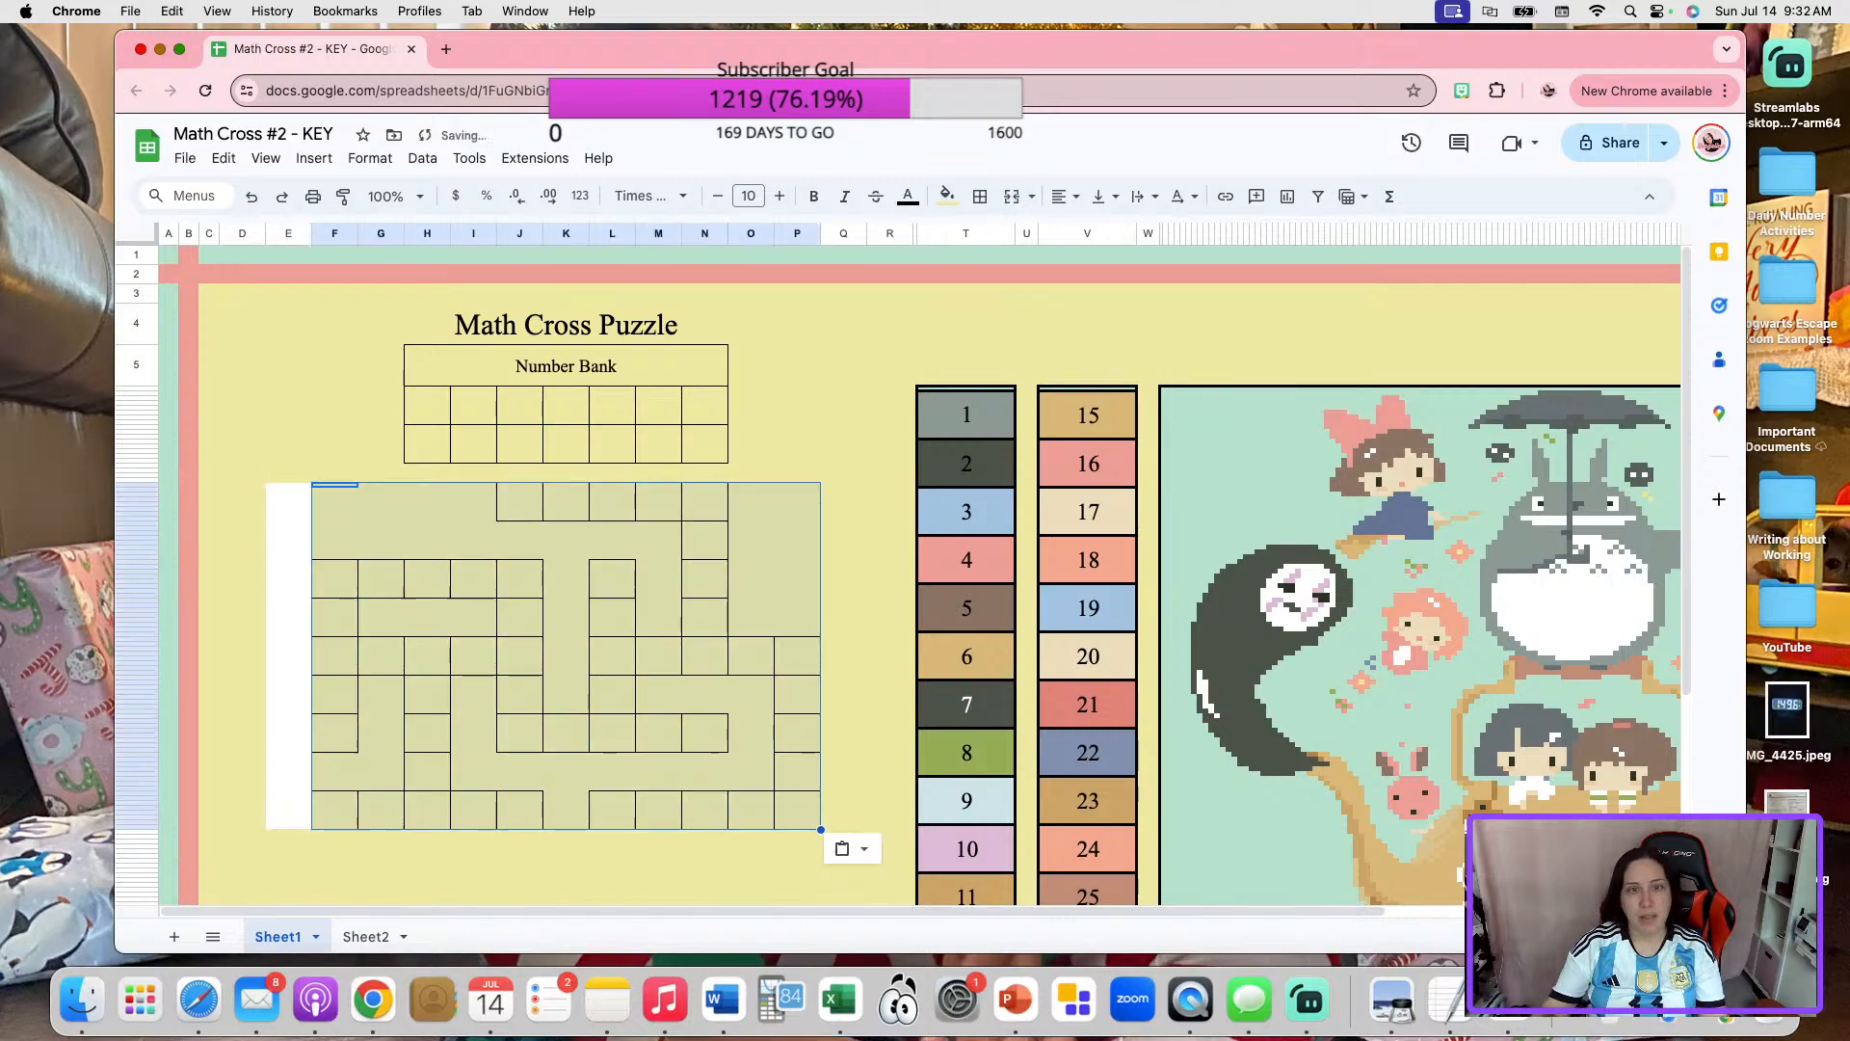
left_click(800, 403)
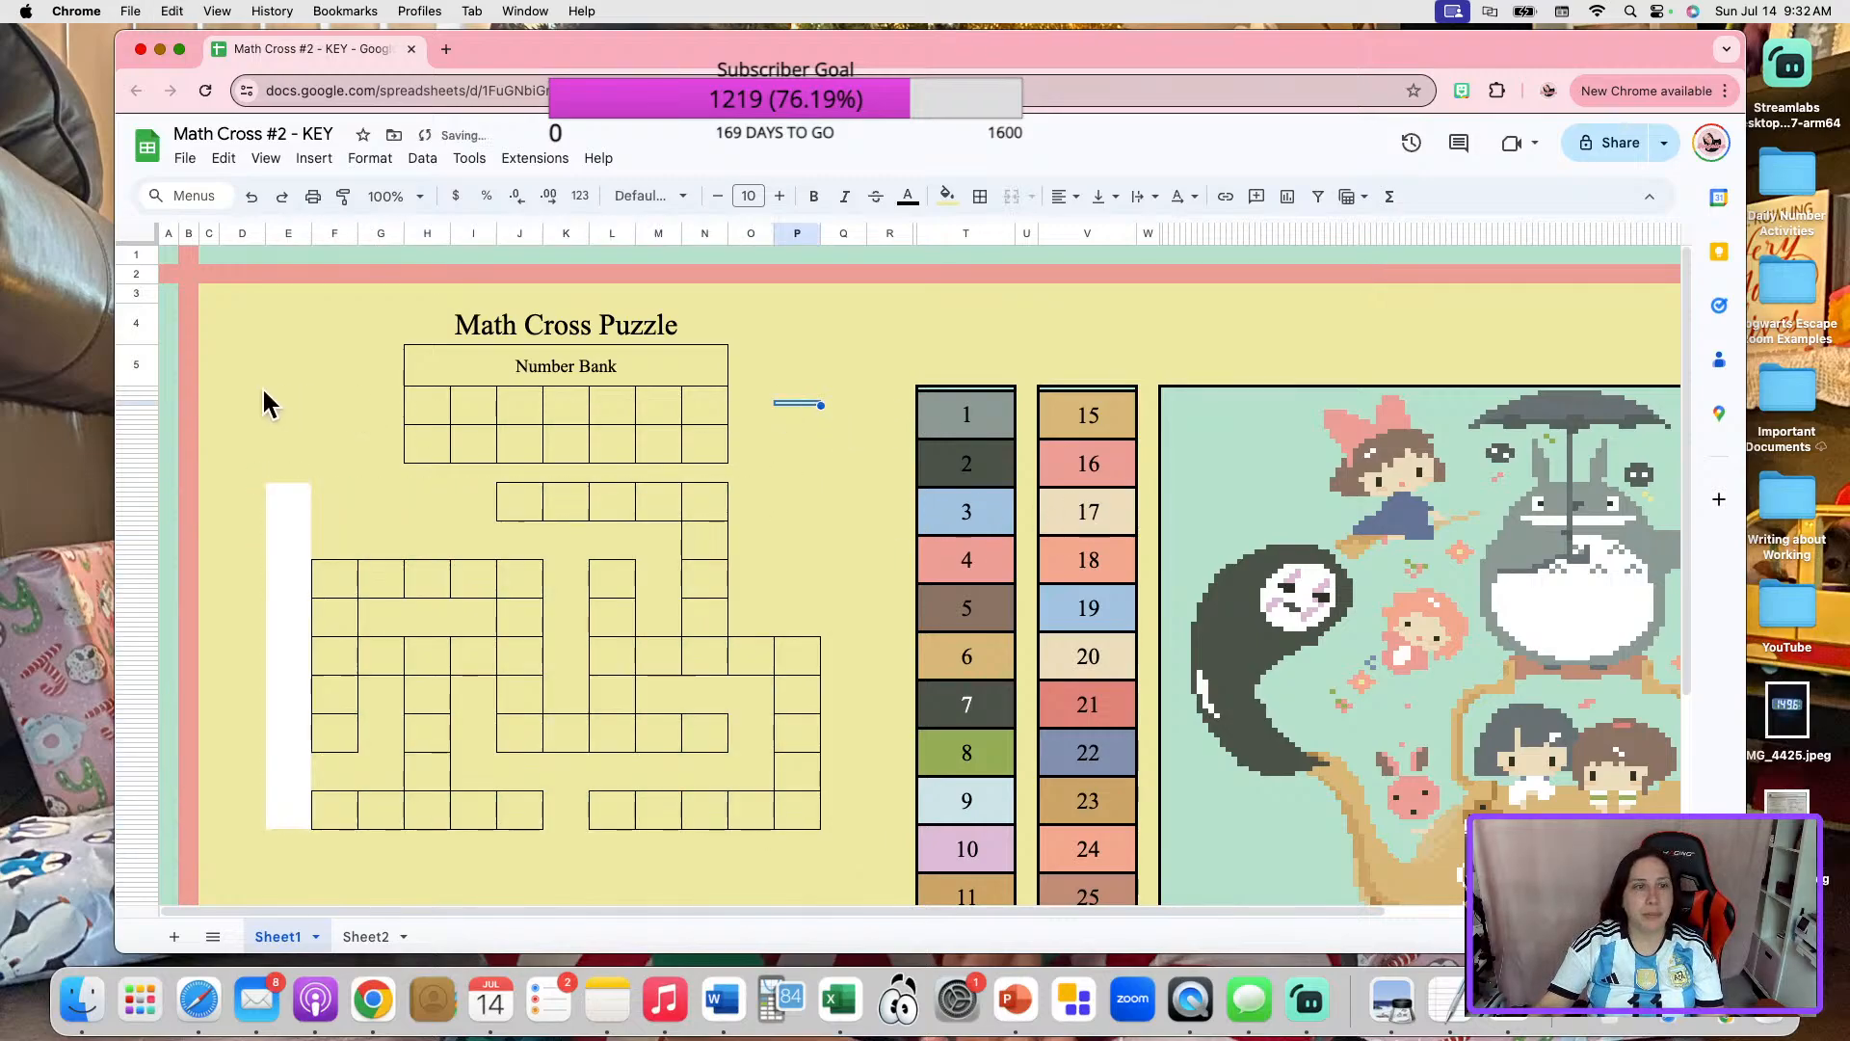
Fill the white strip beside the crossword grid in column E with the custom background yellow.
left_click(287, 233)
right_click(283, 235)
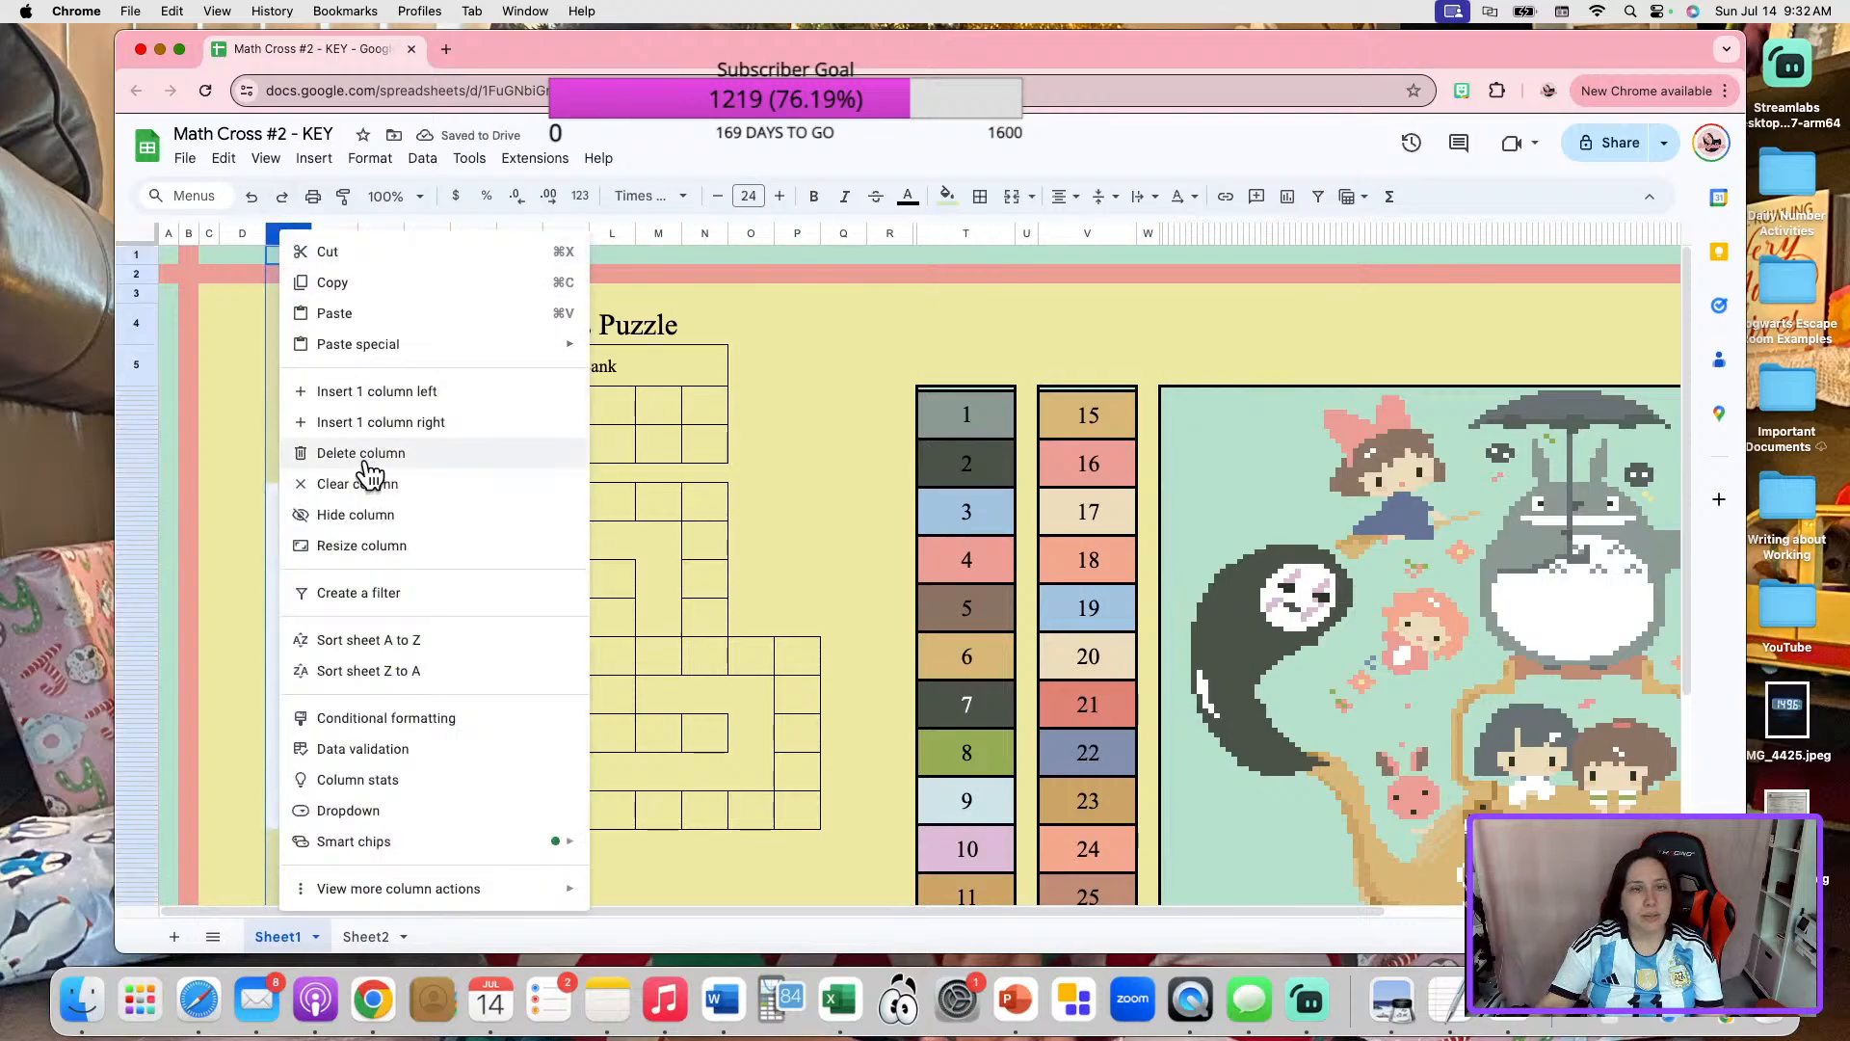
left_click(777, 436)
left_click_drag(294, 438, 285, 848)
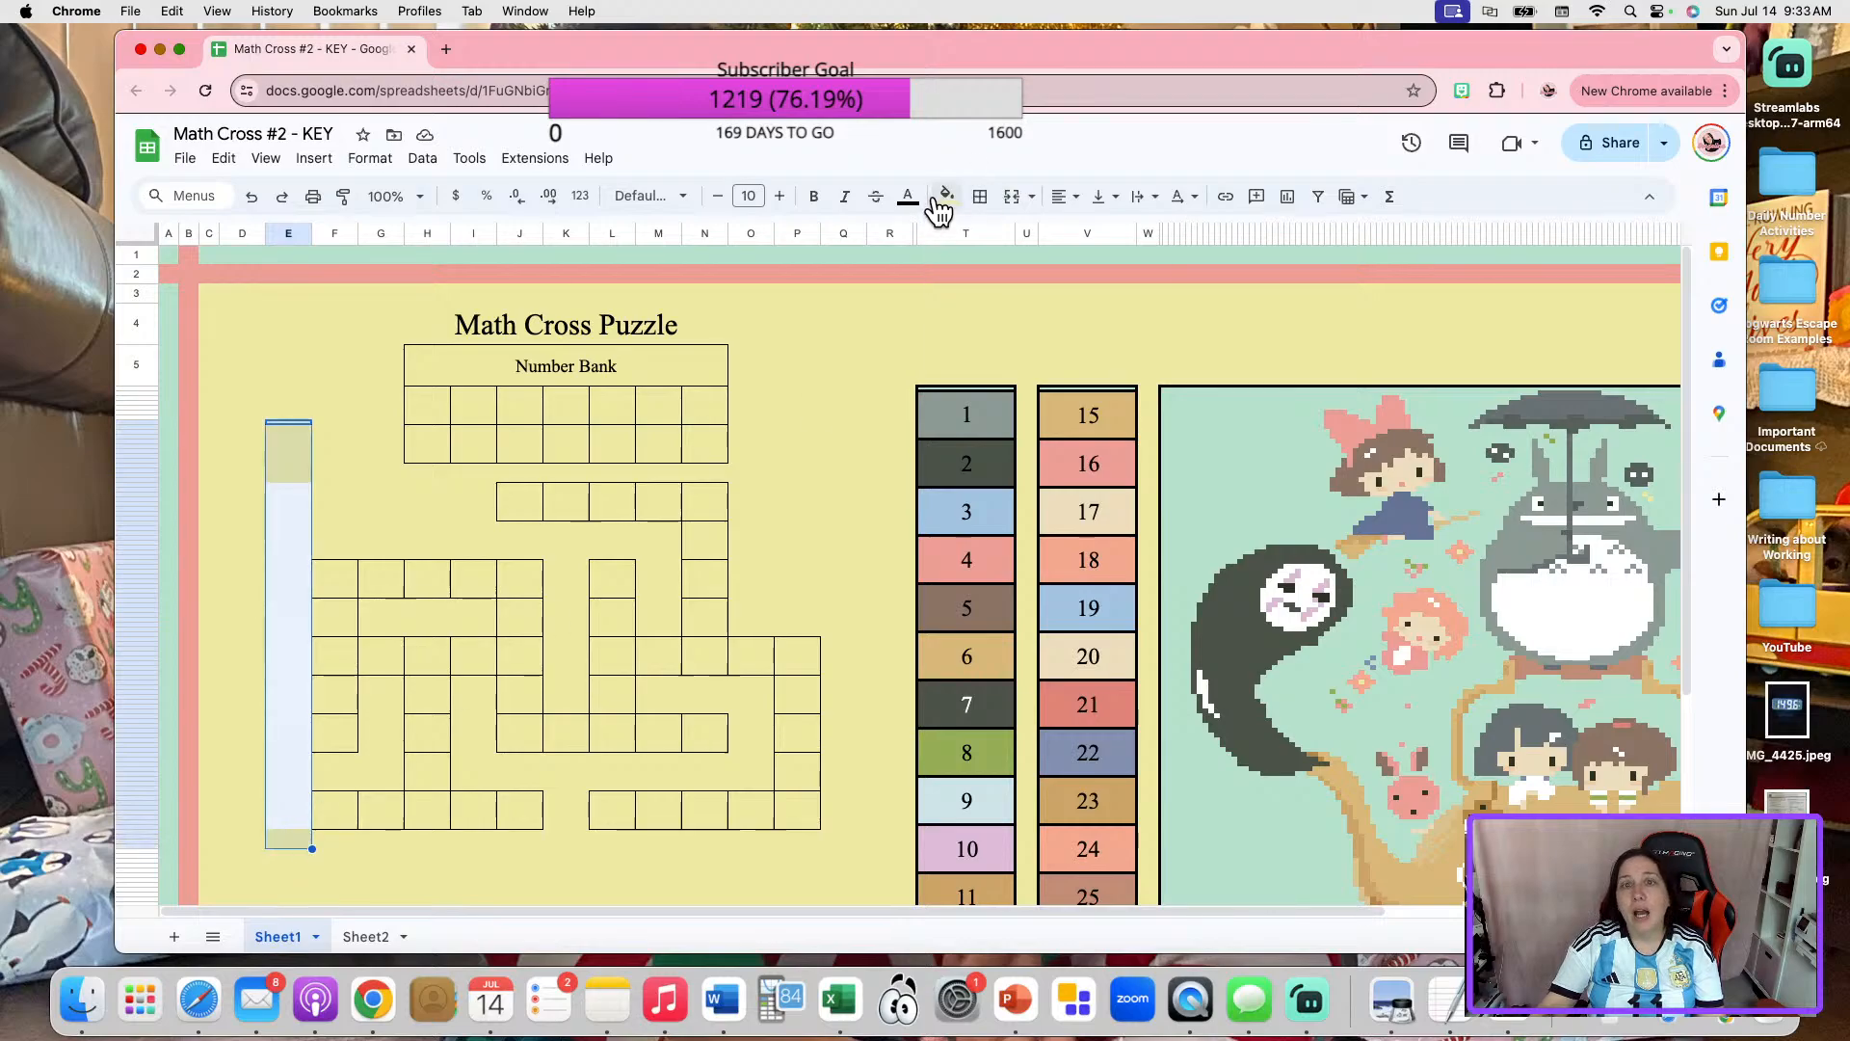
left_click(939, 203)
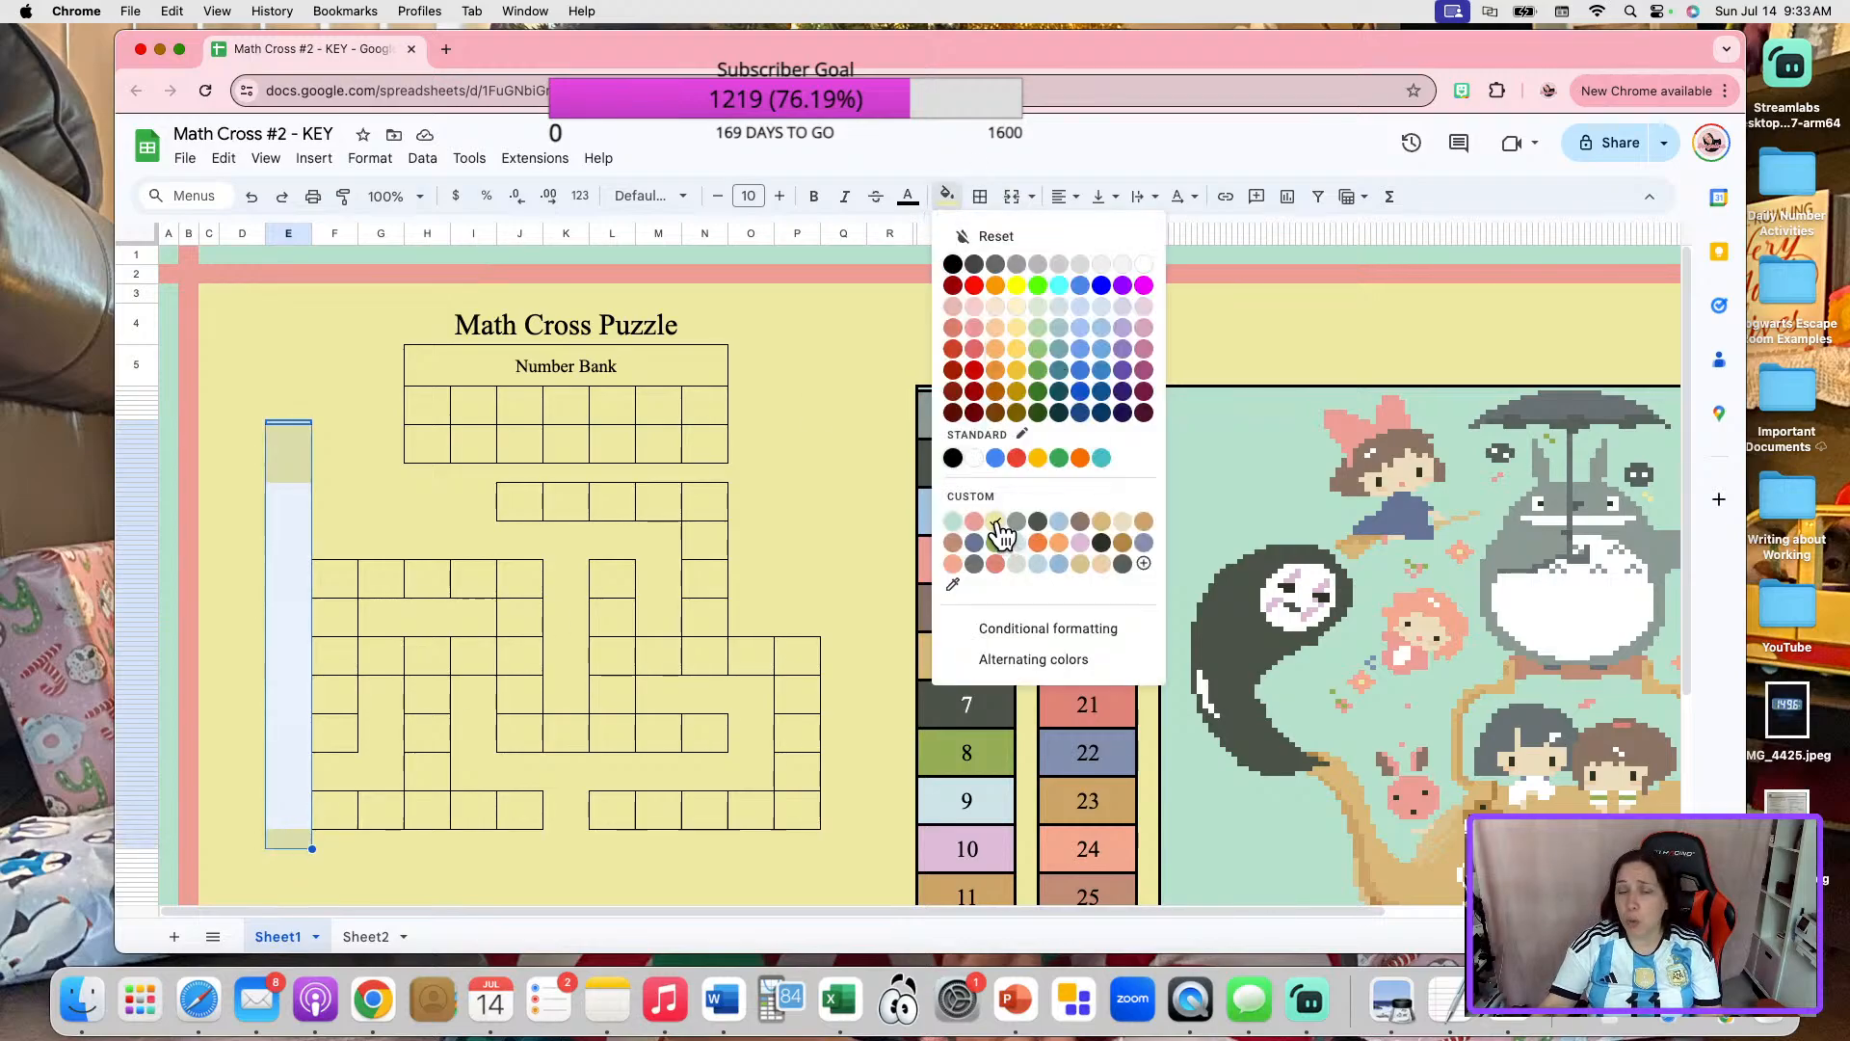
left_click(998, 523)
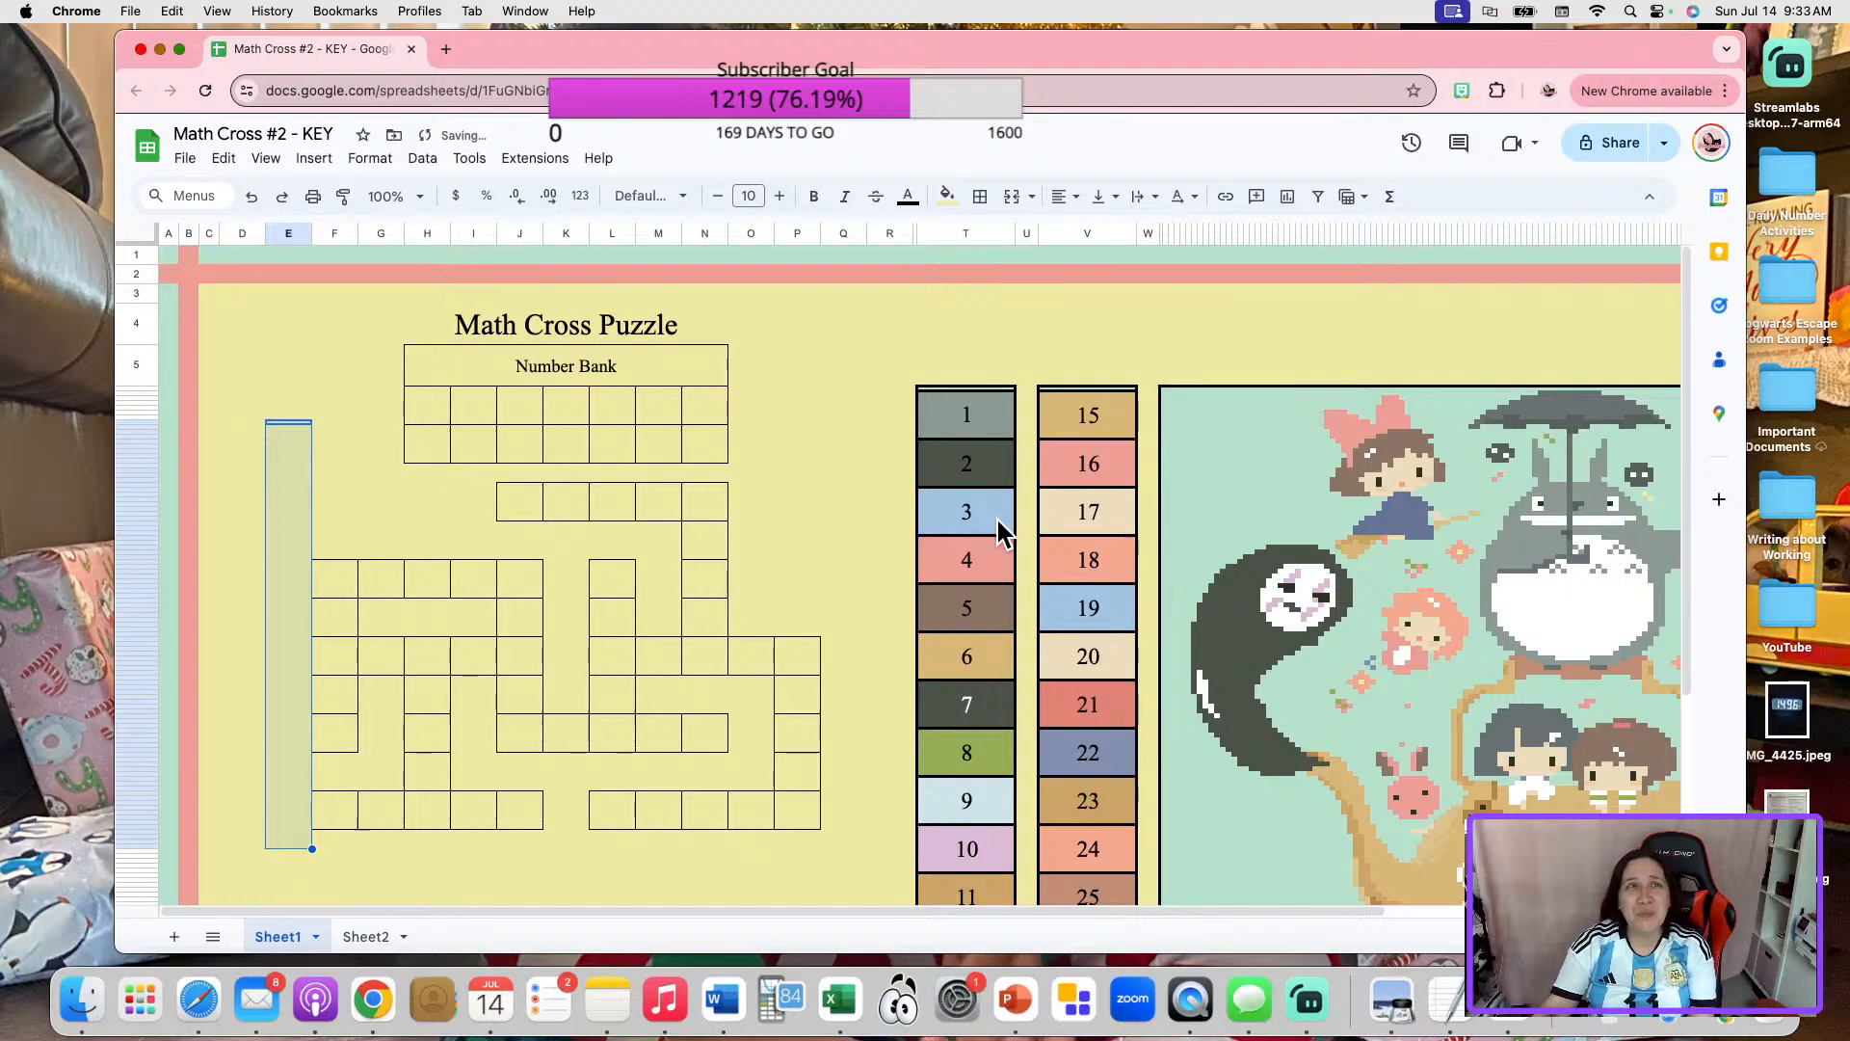
left_click(815, 365)
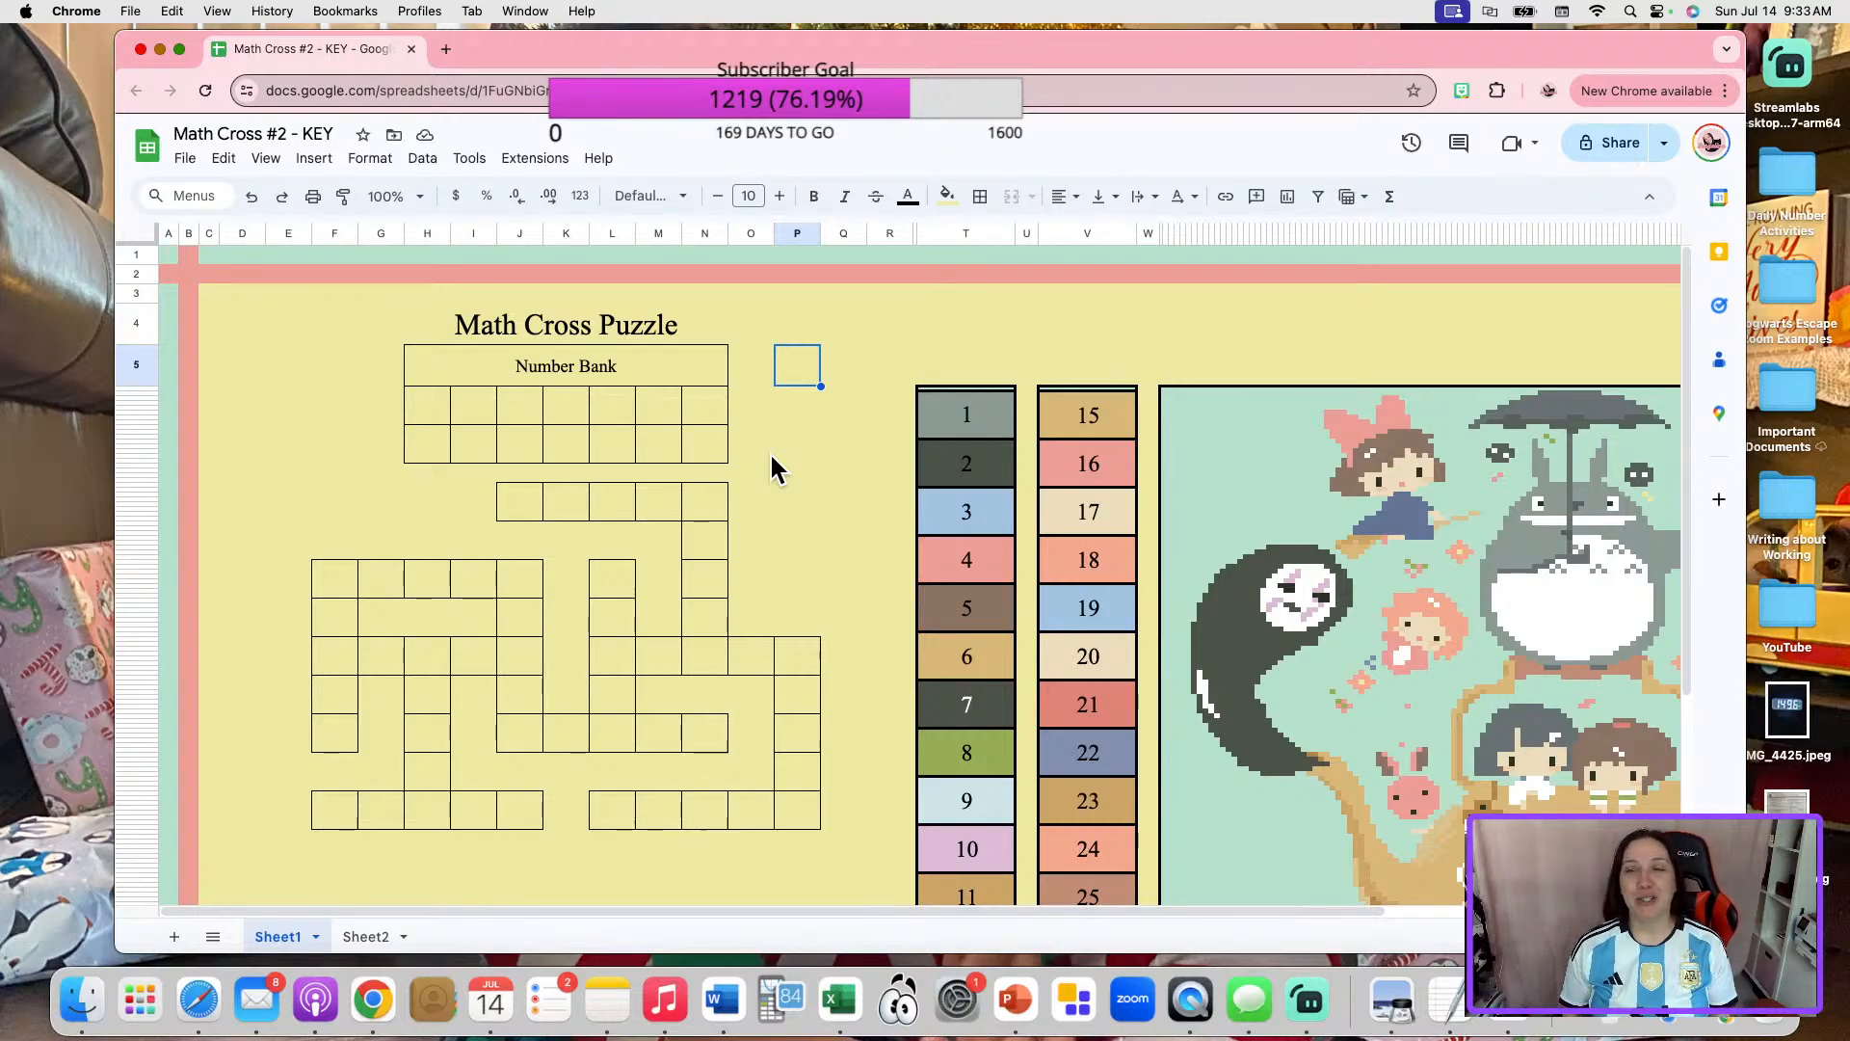
Review the puzzle layout and select the empty area below the crossword grid across columns D to Q.
scroll(766, 497, "down", 5)
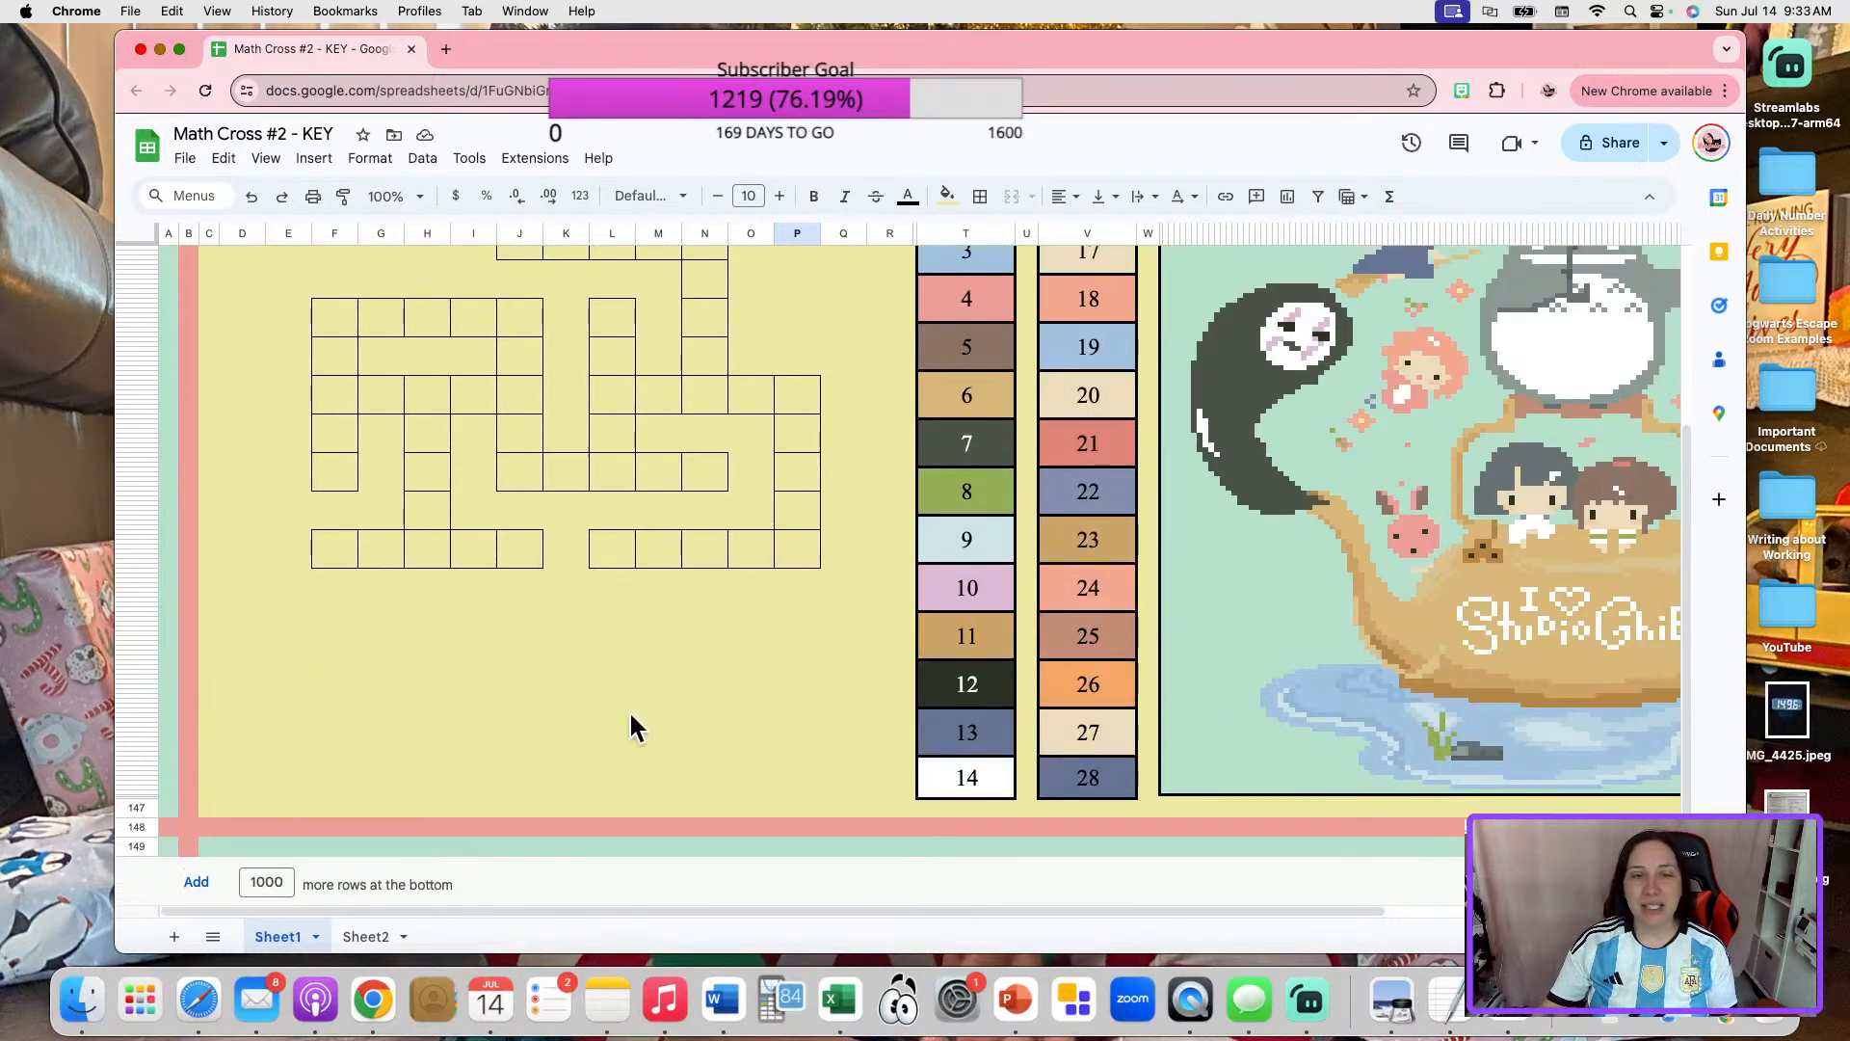
scroll(692, 722, "up", 3)
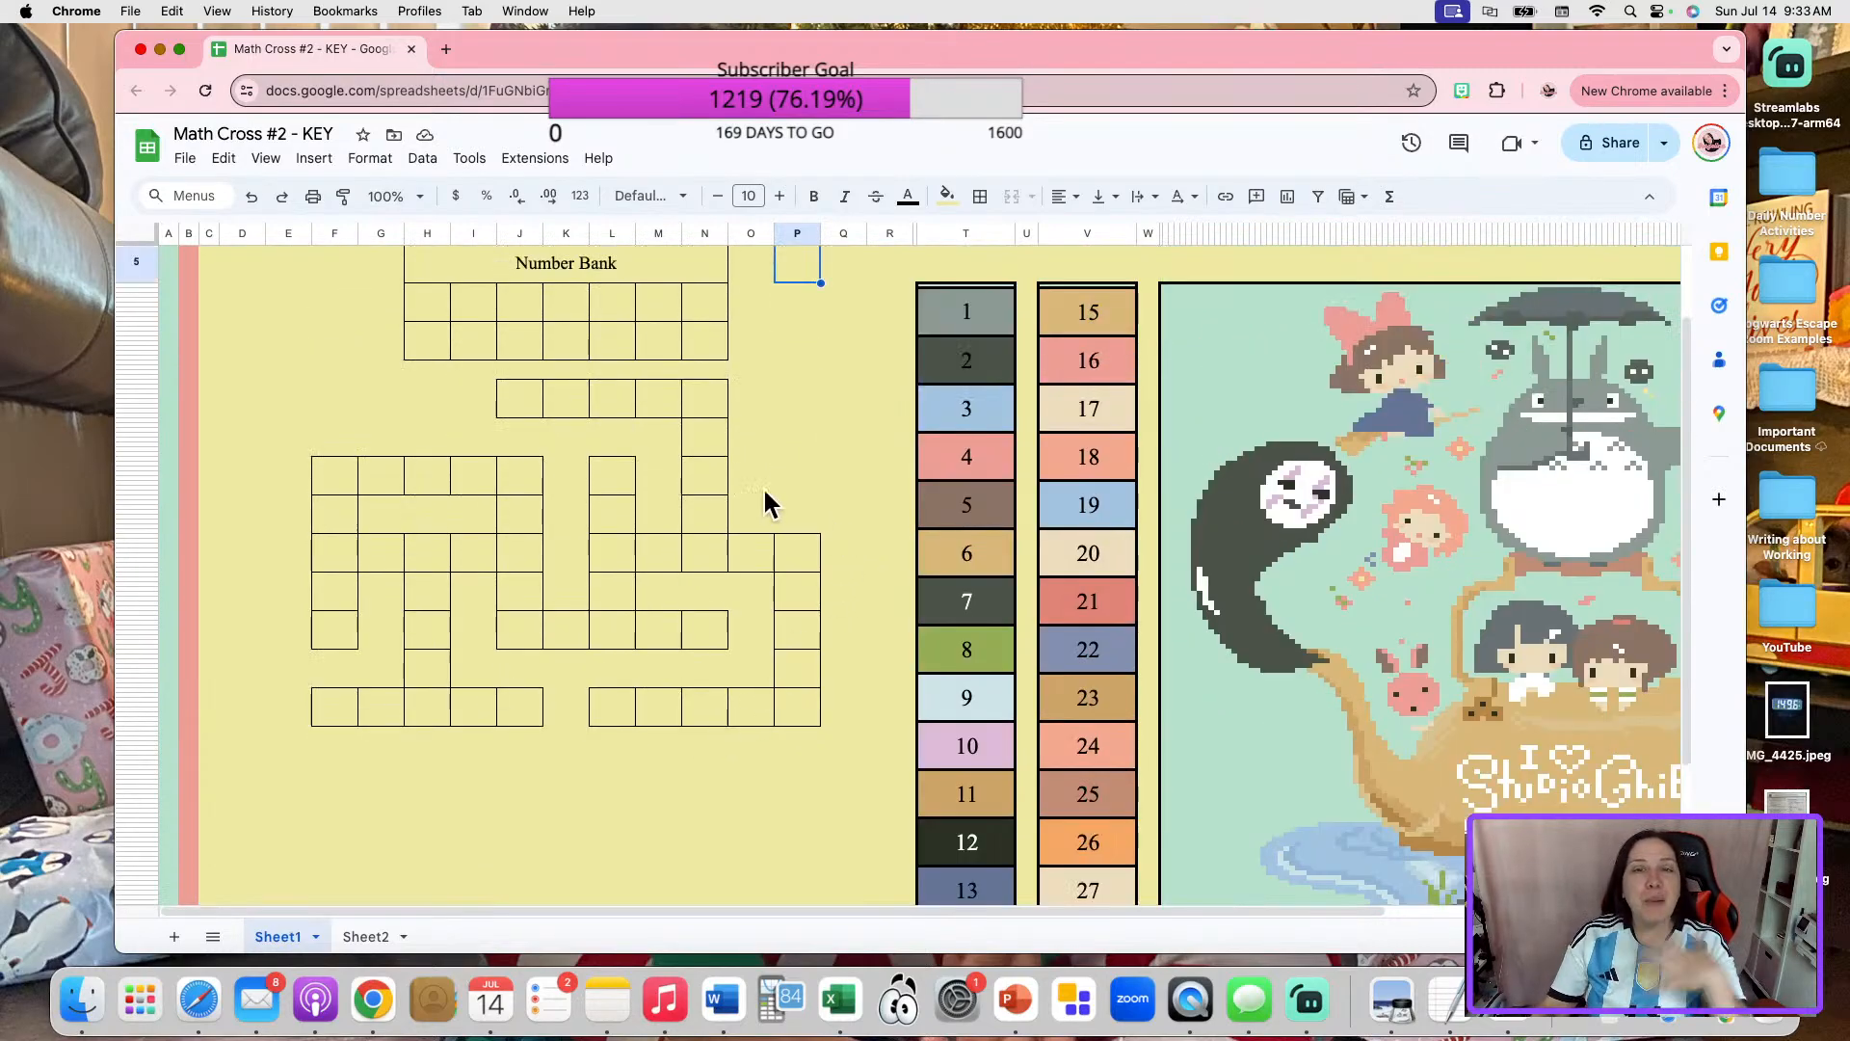
scroll(656, 623, "down", 3)
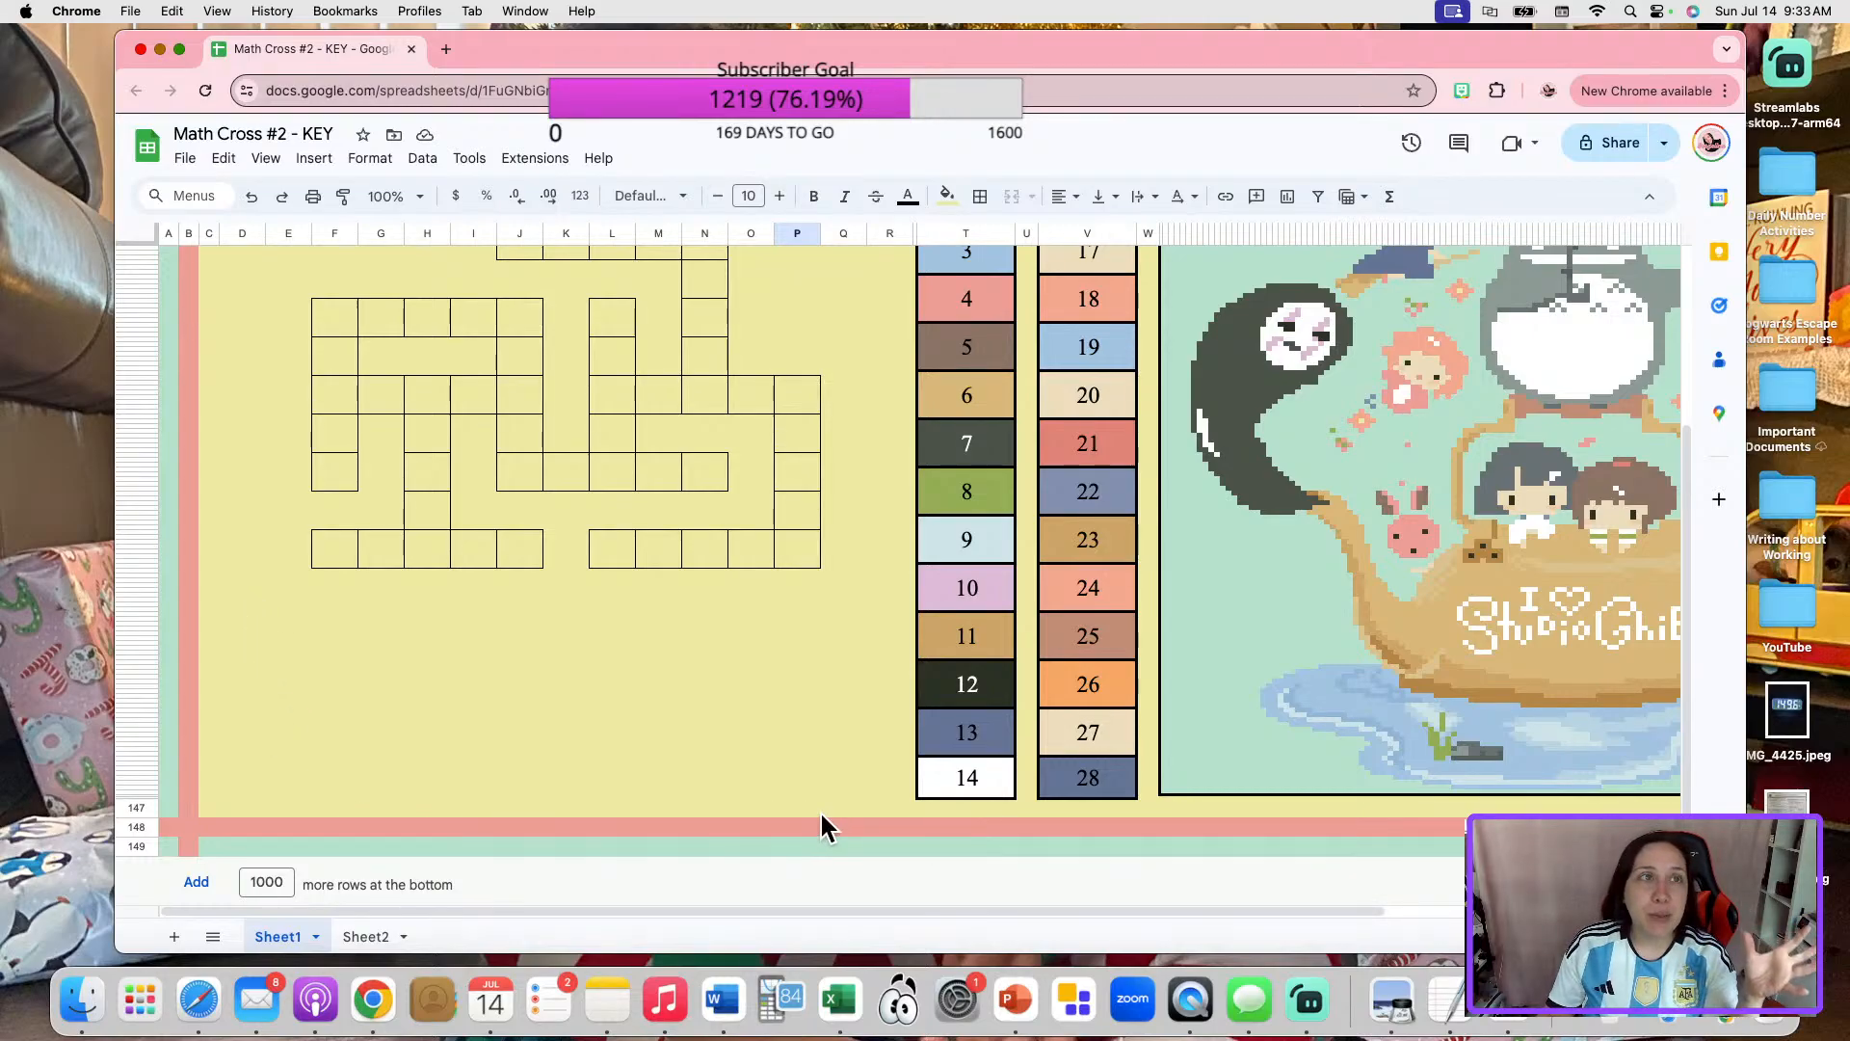
left_click(397, 628)
mouse_move(237, 579)
left_mouse_down()
mouse_move(244, 620)
mouse_move(479, 793)
mouse_move(865, 814)
mouse_move(887, 792)
mouse_move(848, 788)
left_mouse_up()
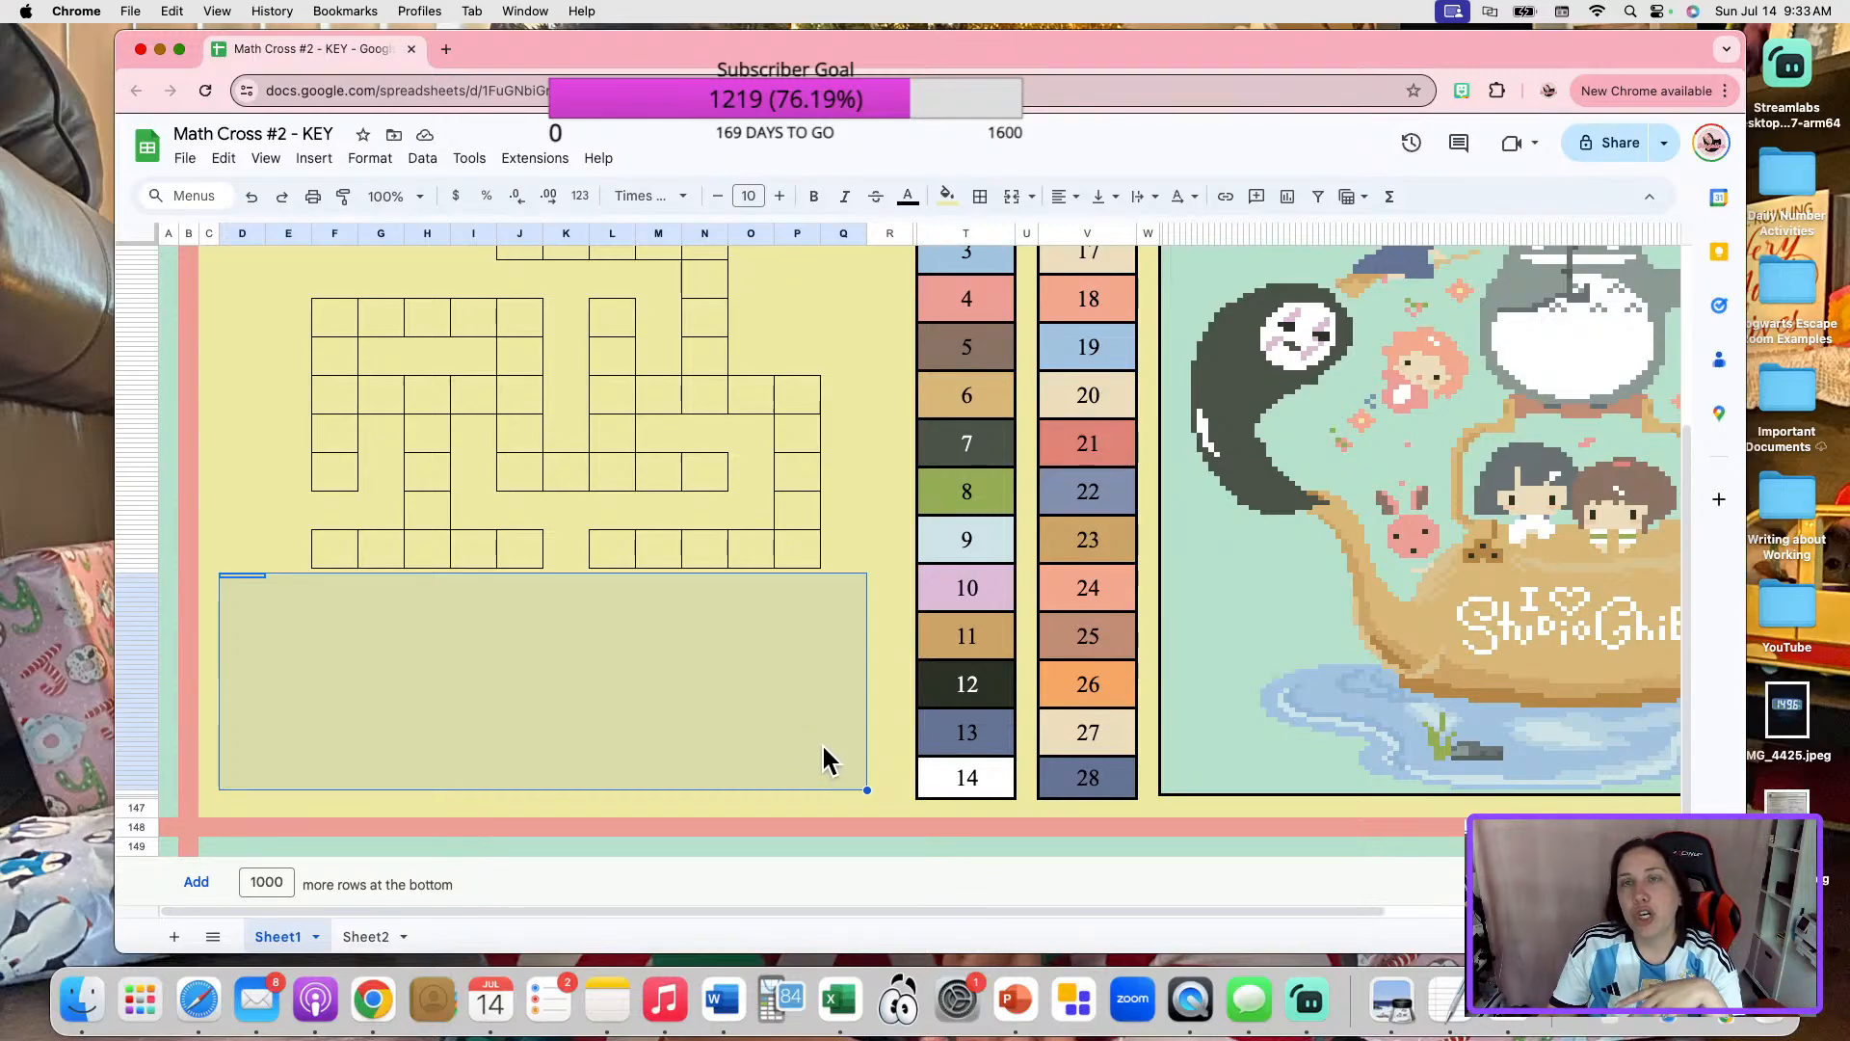
scroll(756, 574, "up", 5)
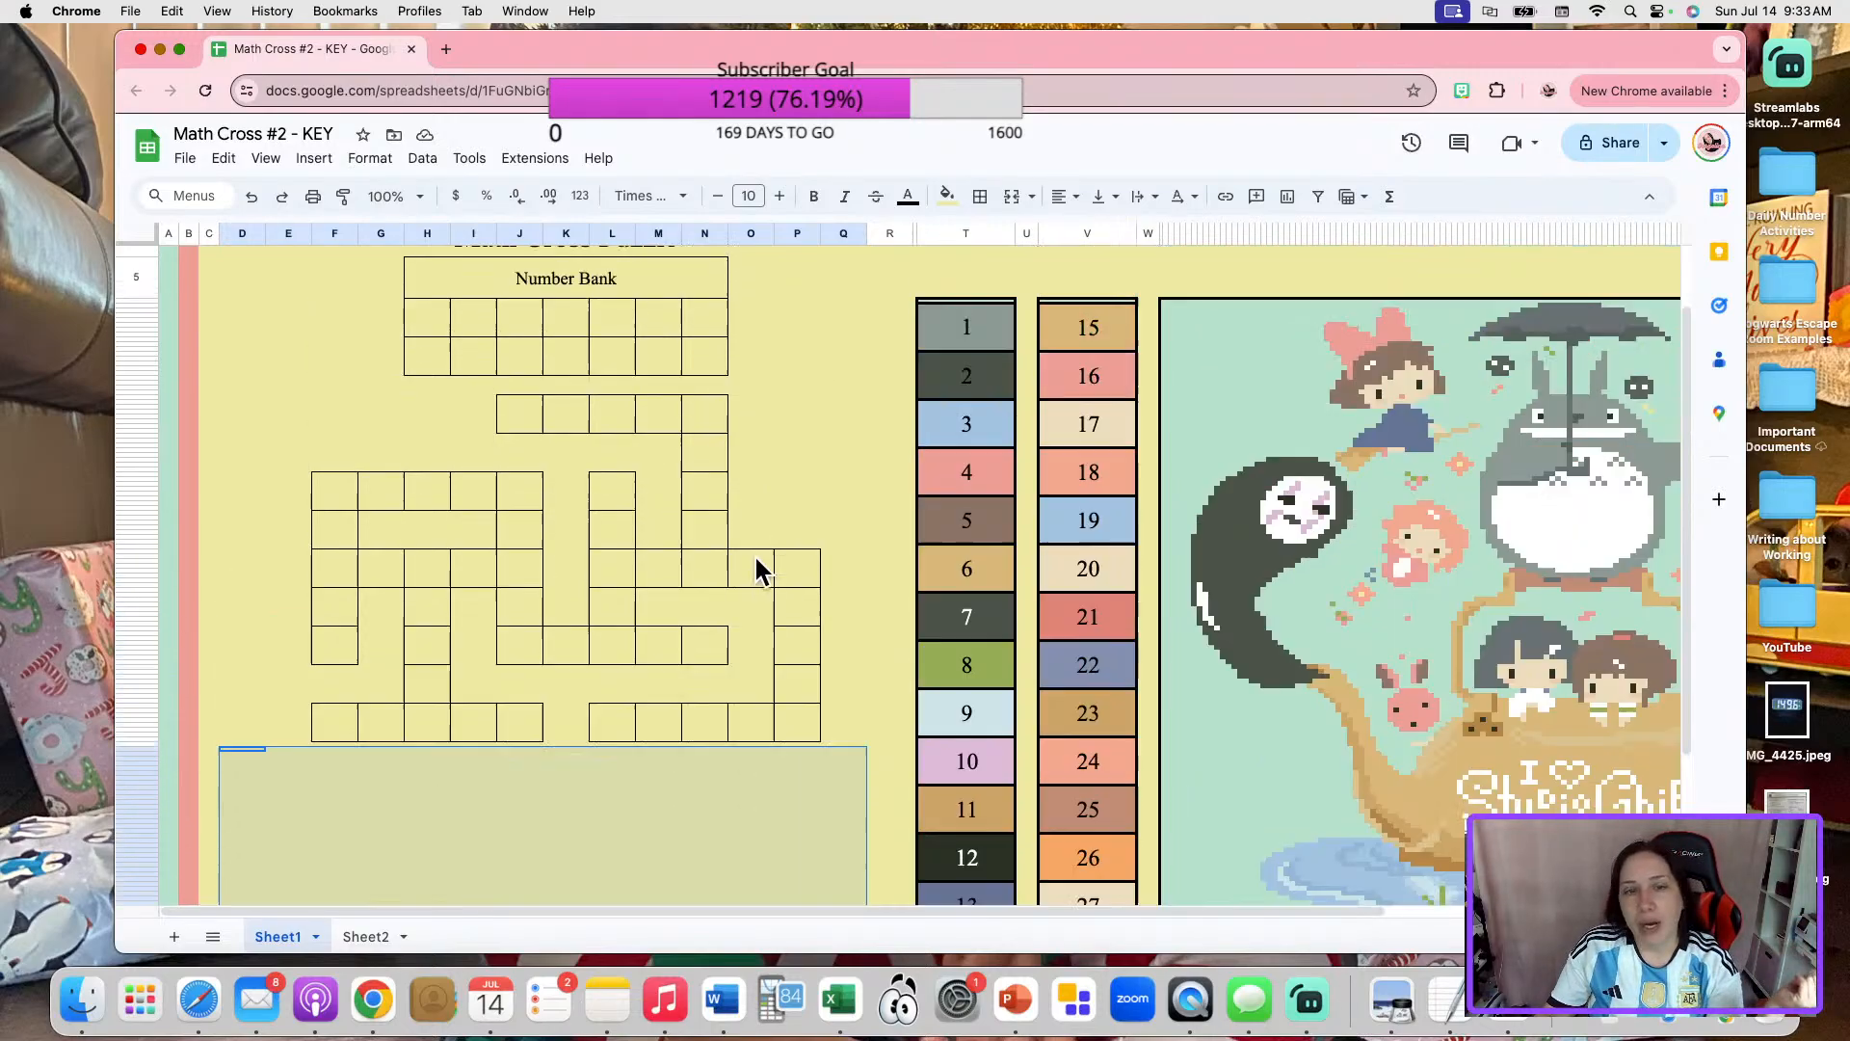
Check how the Number Bank and crossword grid are spaced between the title and the lower border.
scroll(905, 539, "down", 2)
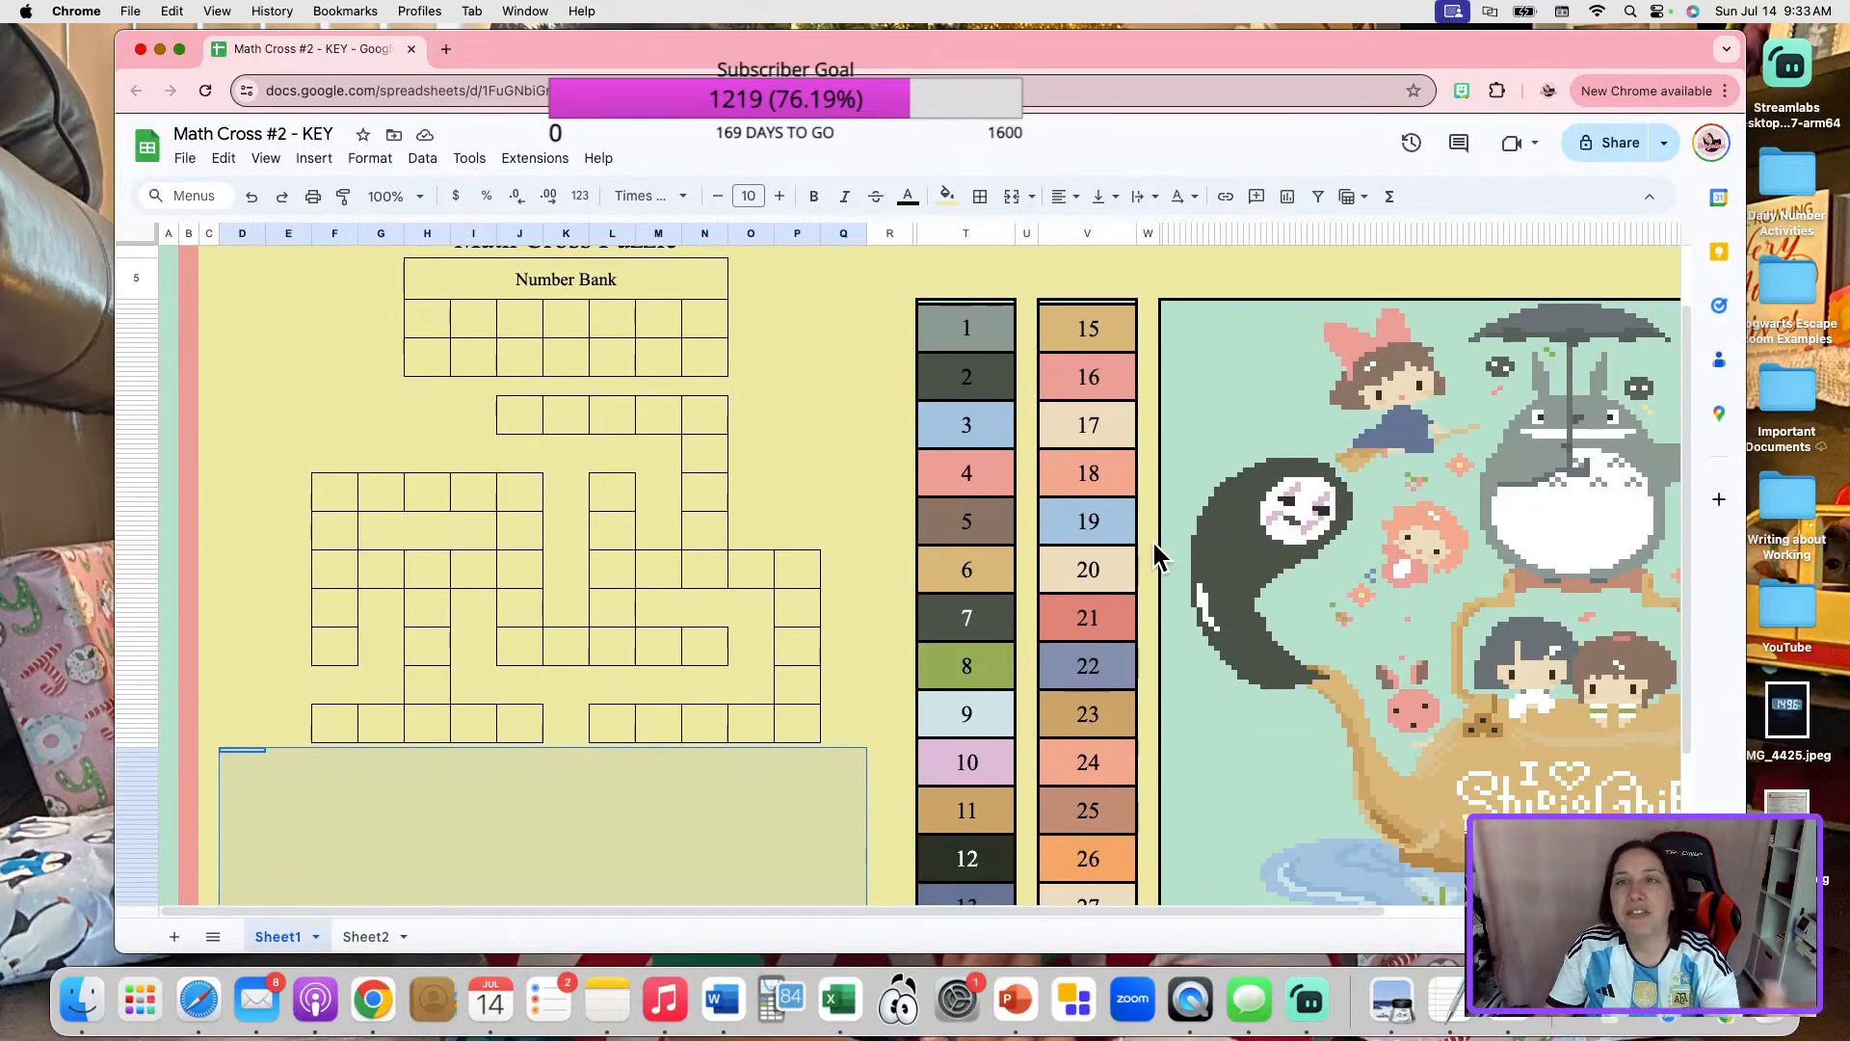
left_click(846, 482)
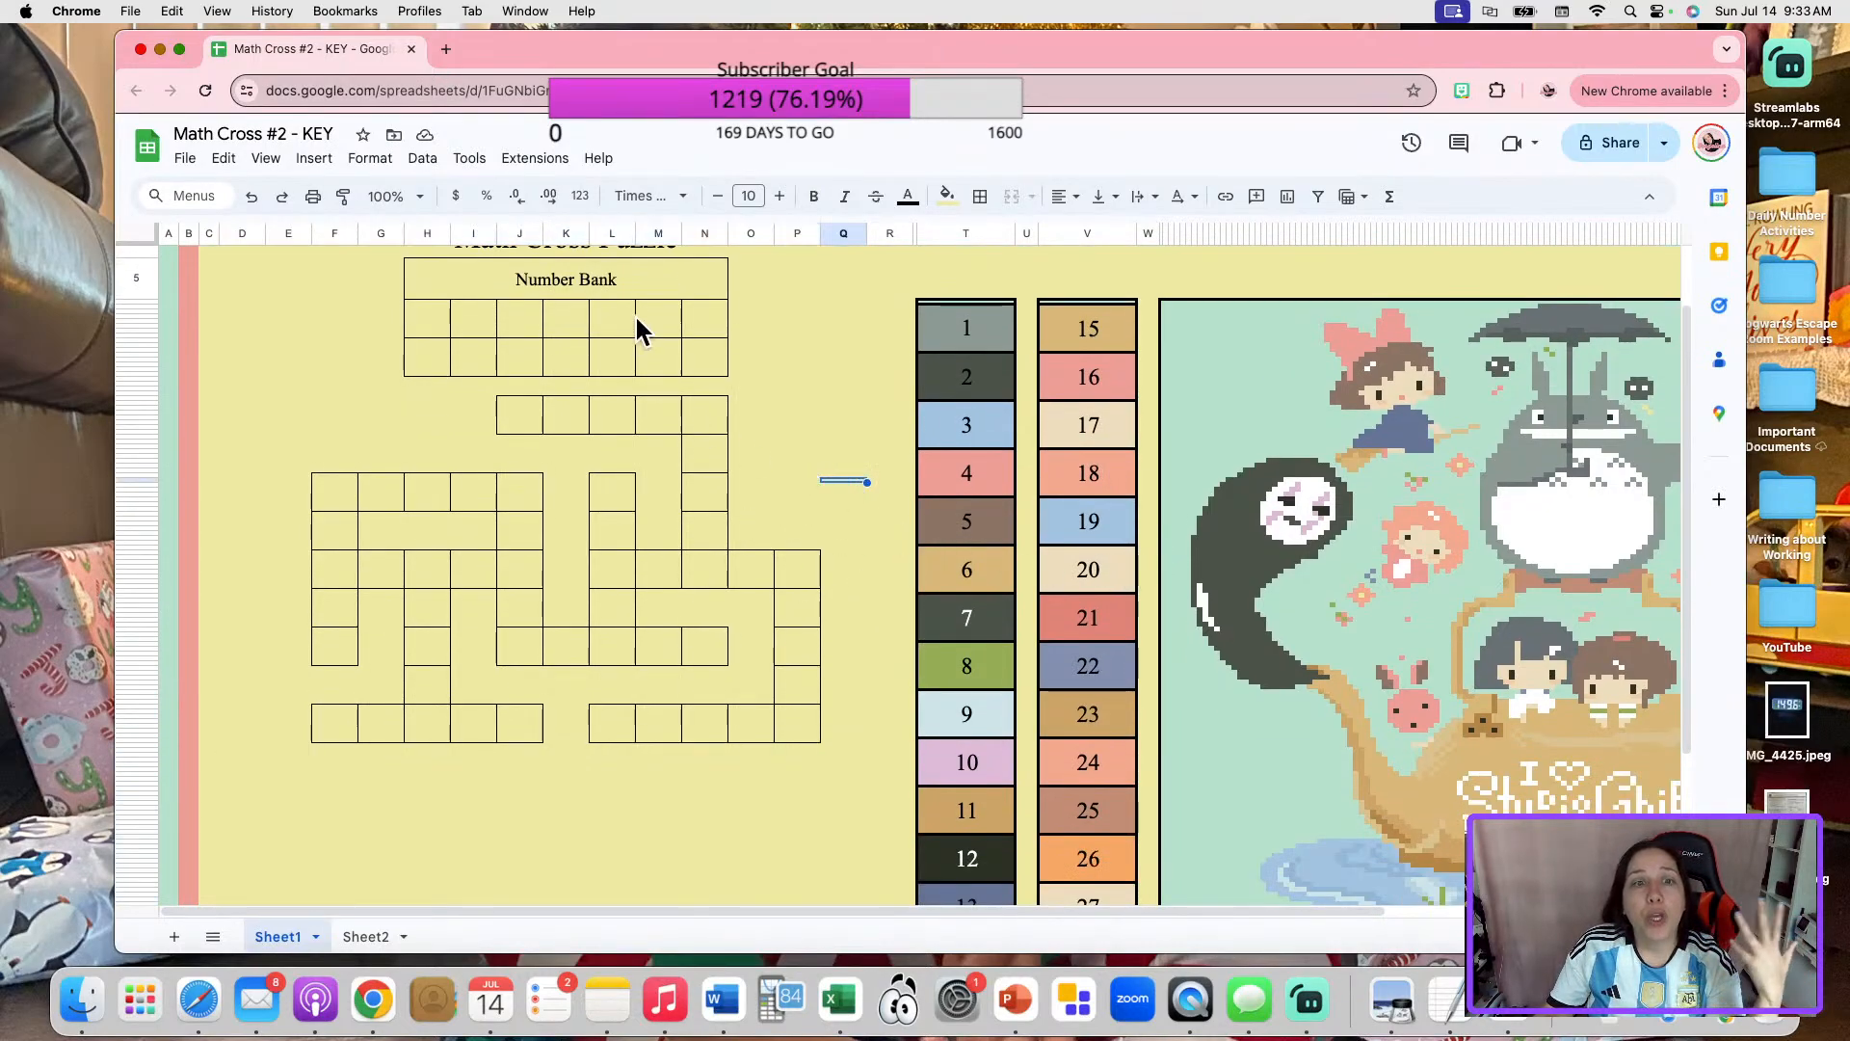
left_click(882, 480)
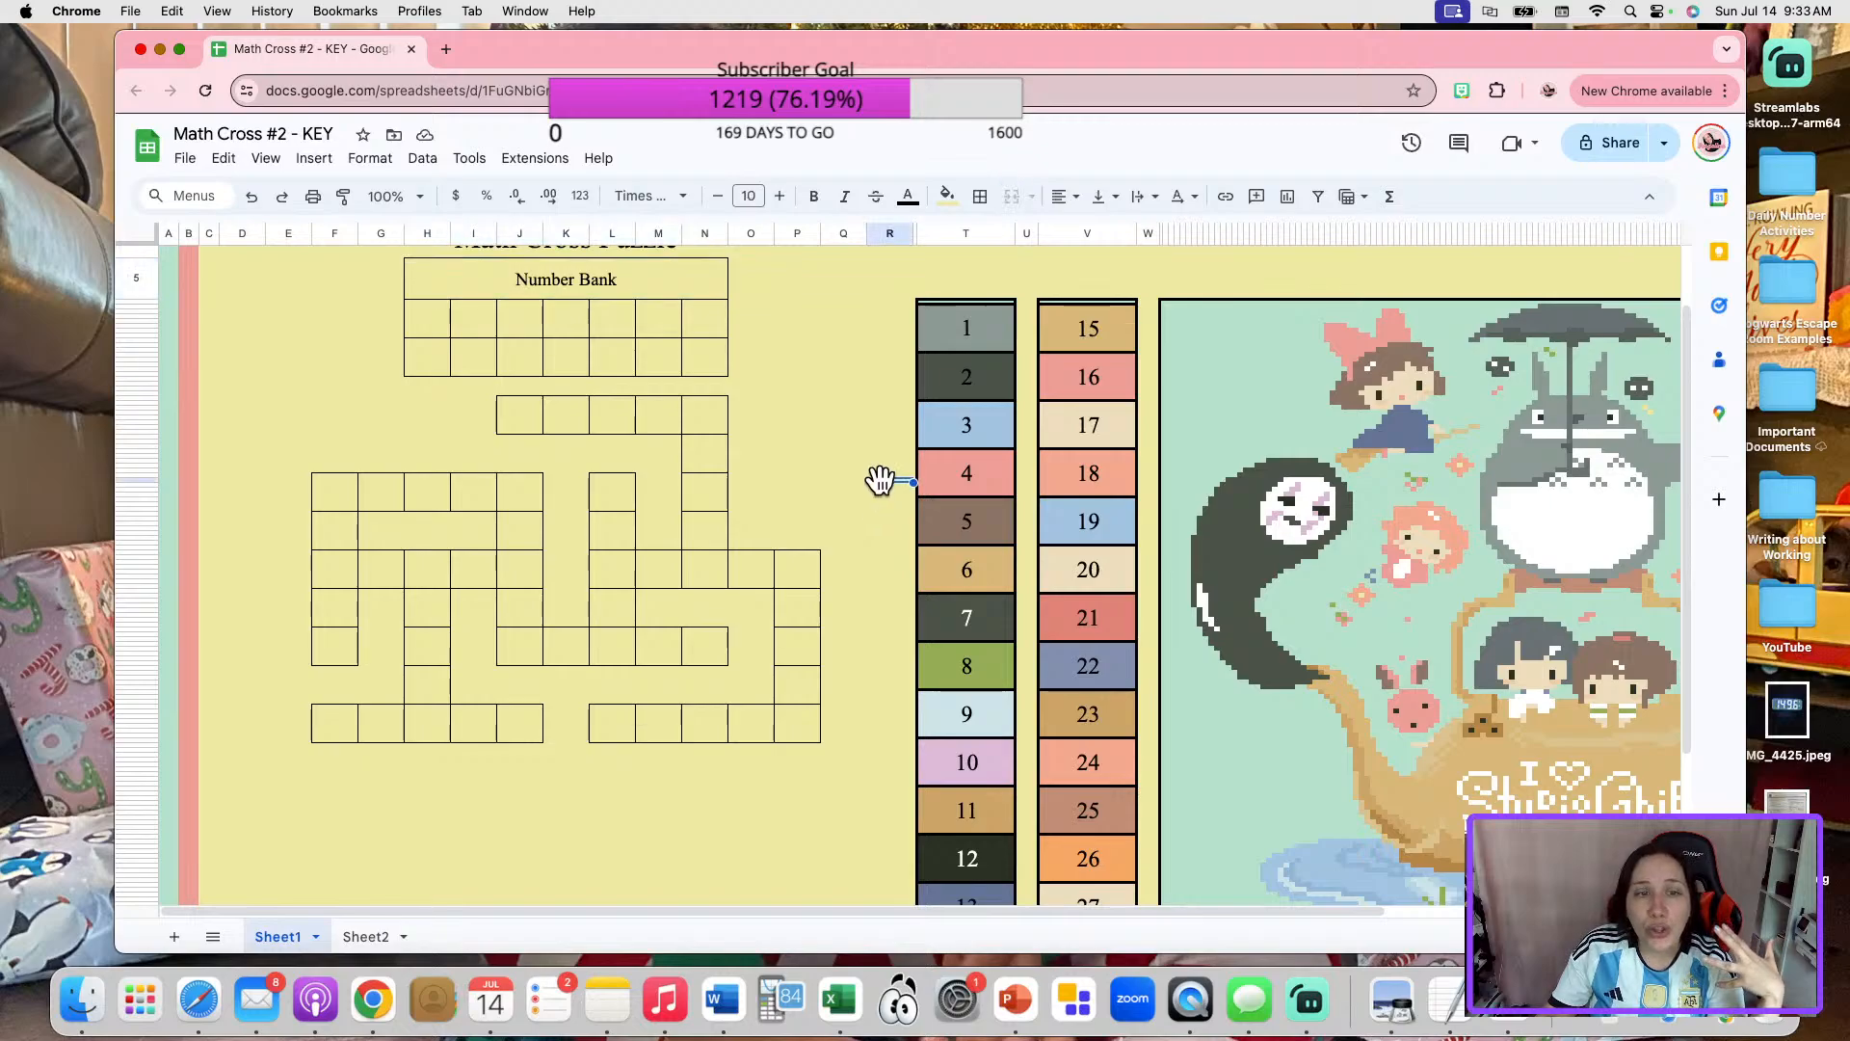
left_click_drag(518, 285, 545, 727)
left_click(757, 546)
scroll(329, 312, "up", 2)
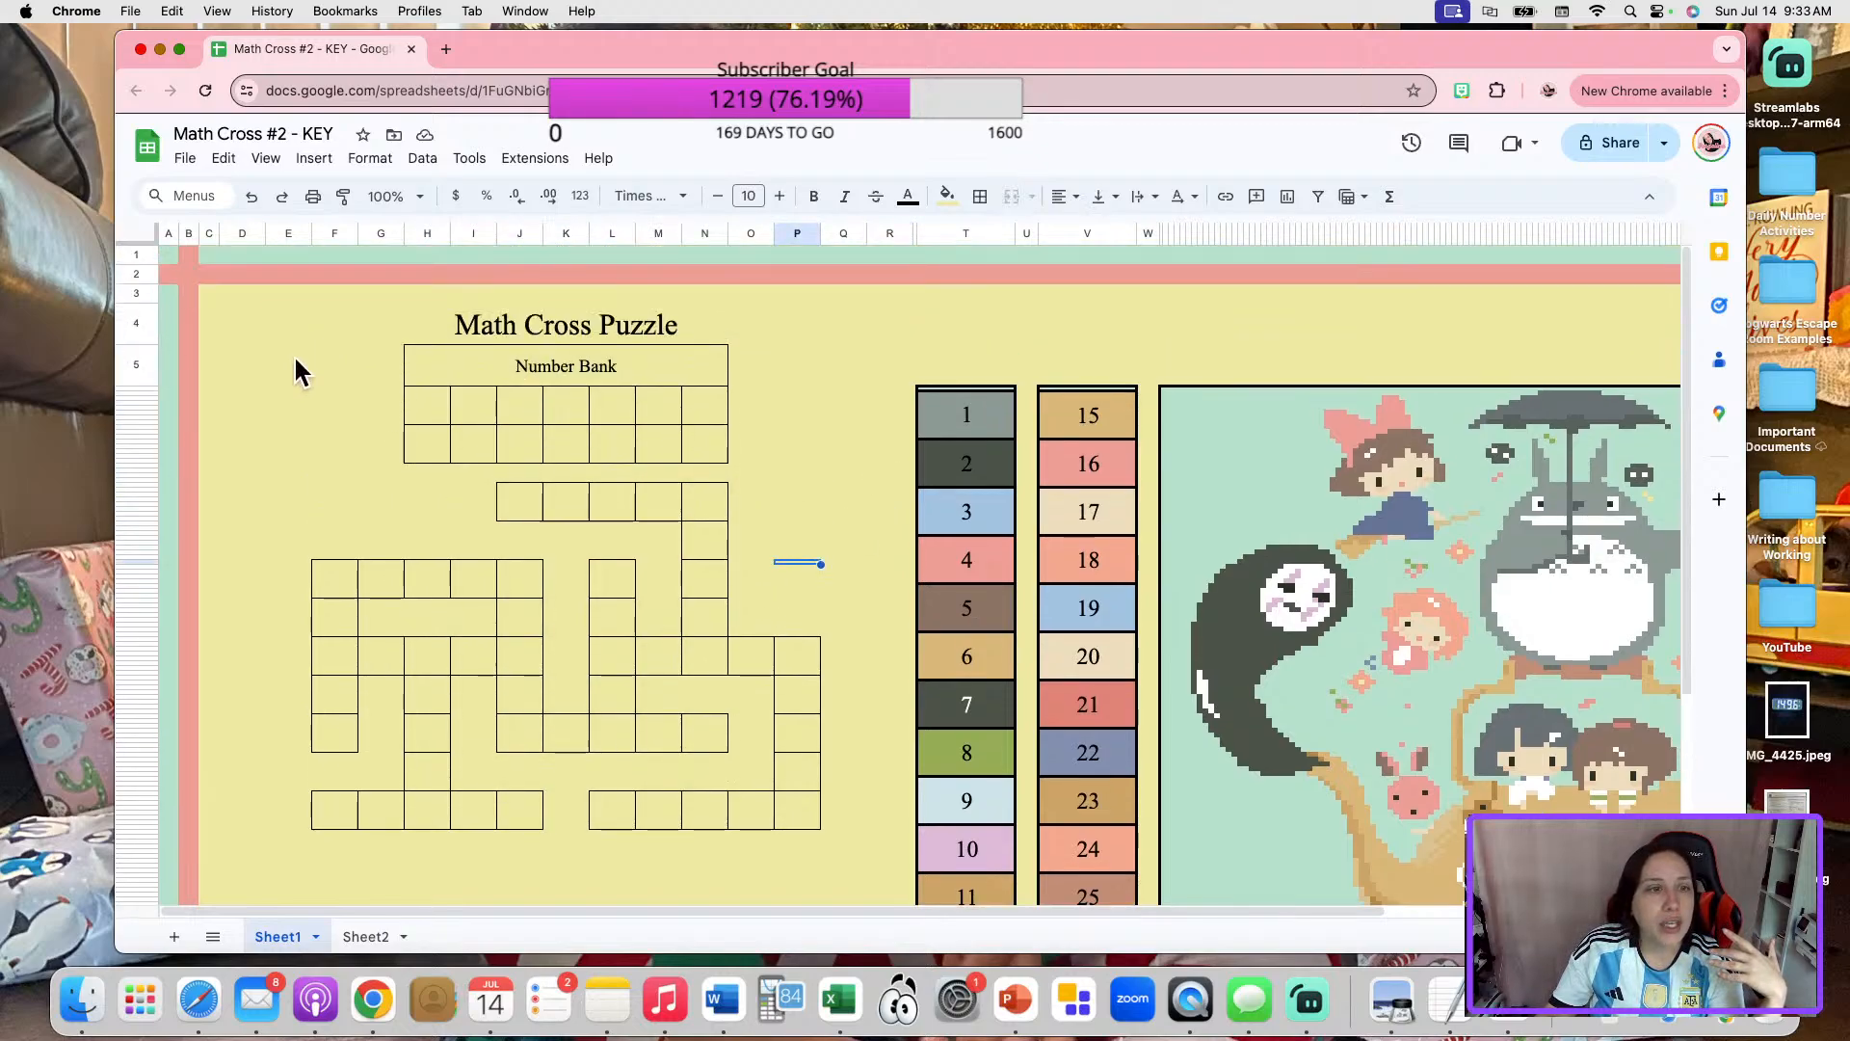
left_click(292, 355)
left_click_drag(300, 345, 825, 825)
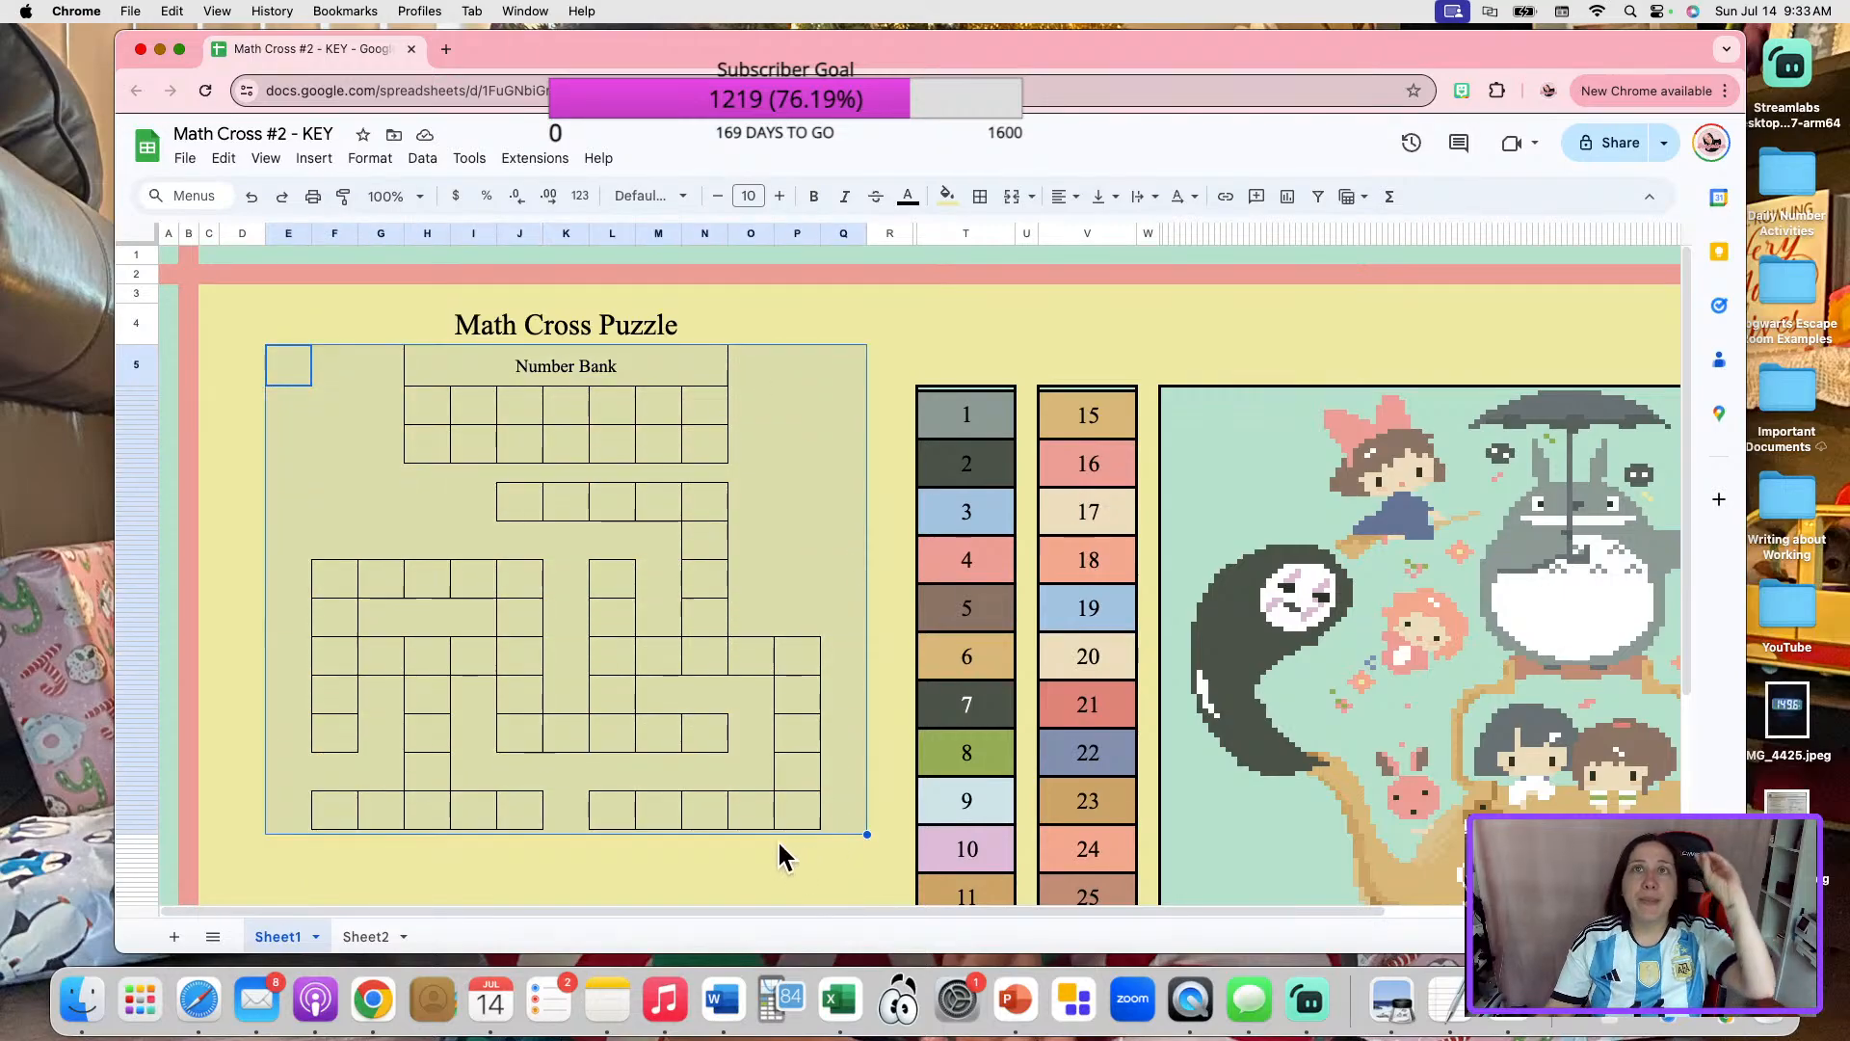
left_click(804, 492)
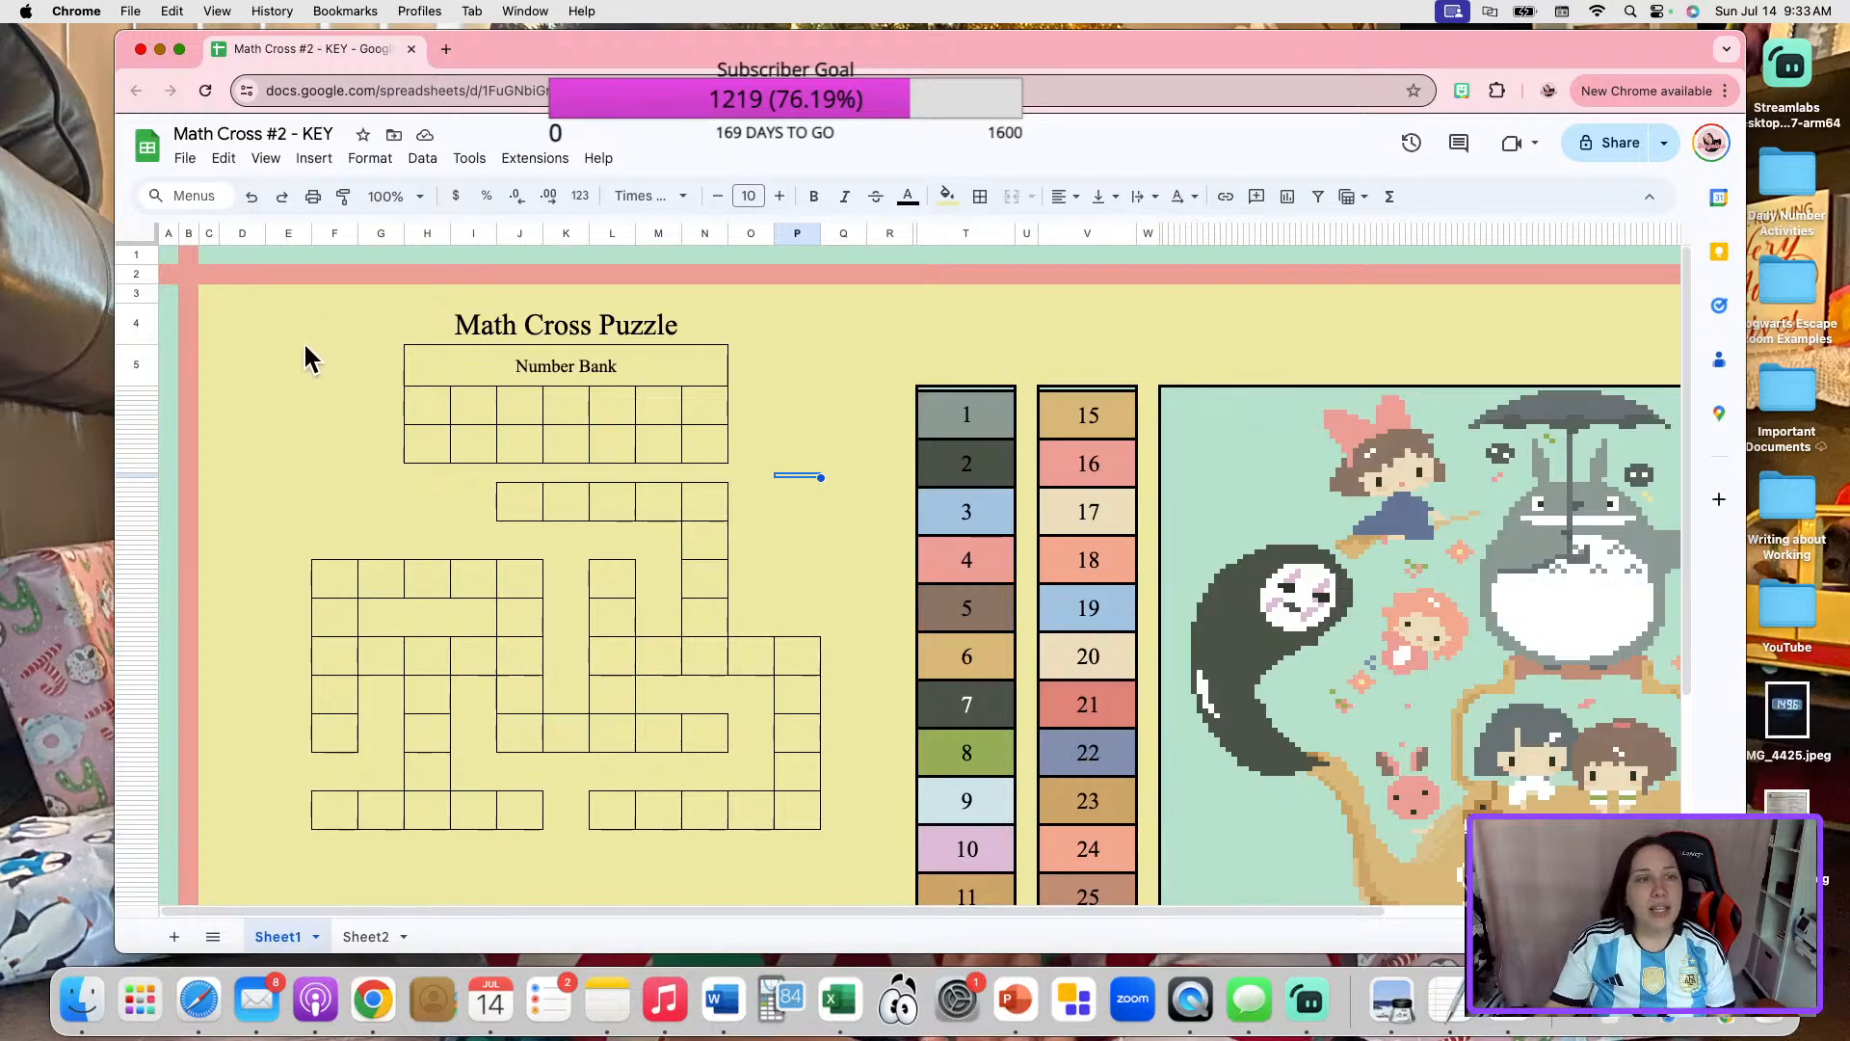
Move the Number Bank and crossword block in columns E to Q down, starting it level with the old Number Bank's lower edge.
left_click(289, 365)
left_click_drag(289, 364, 858, 819)
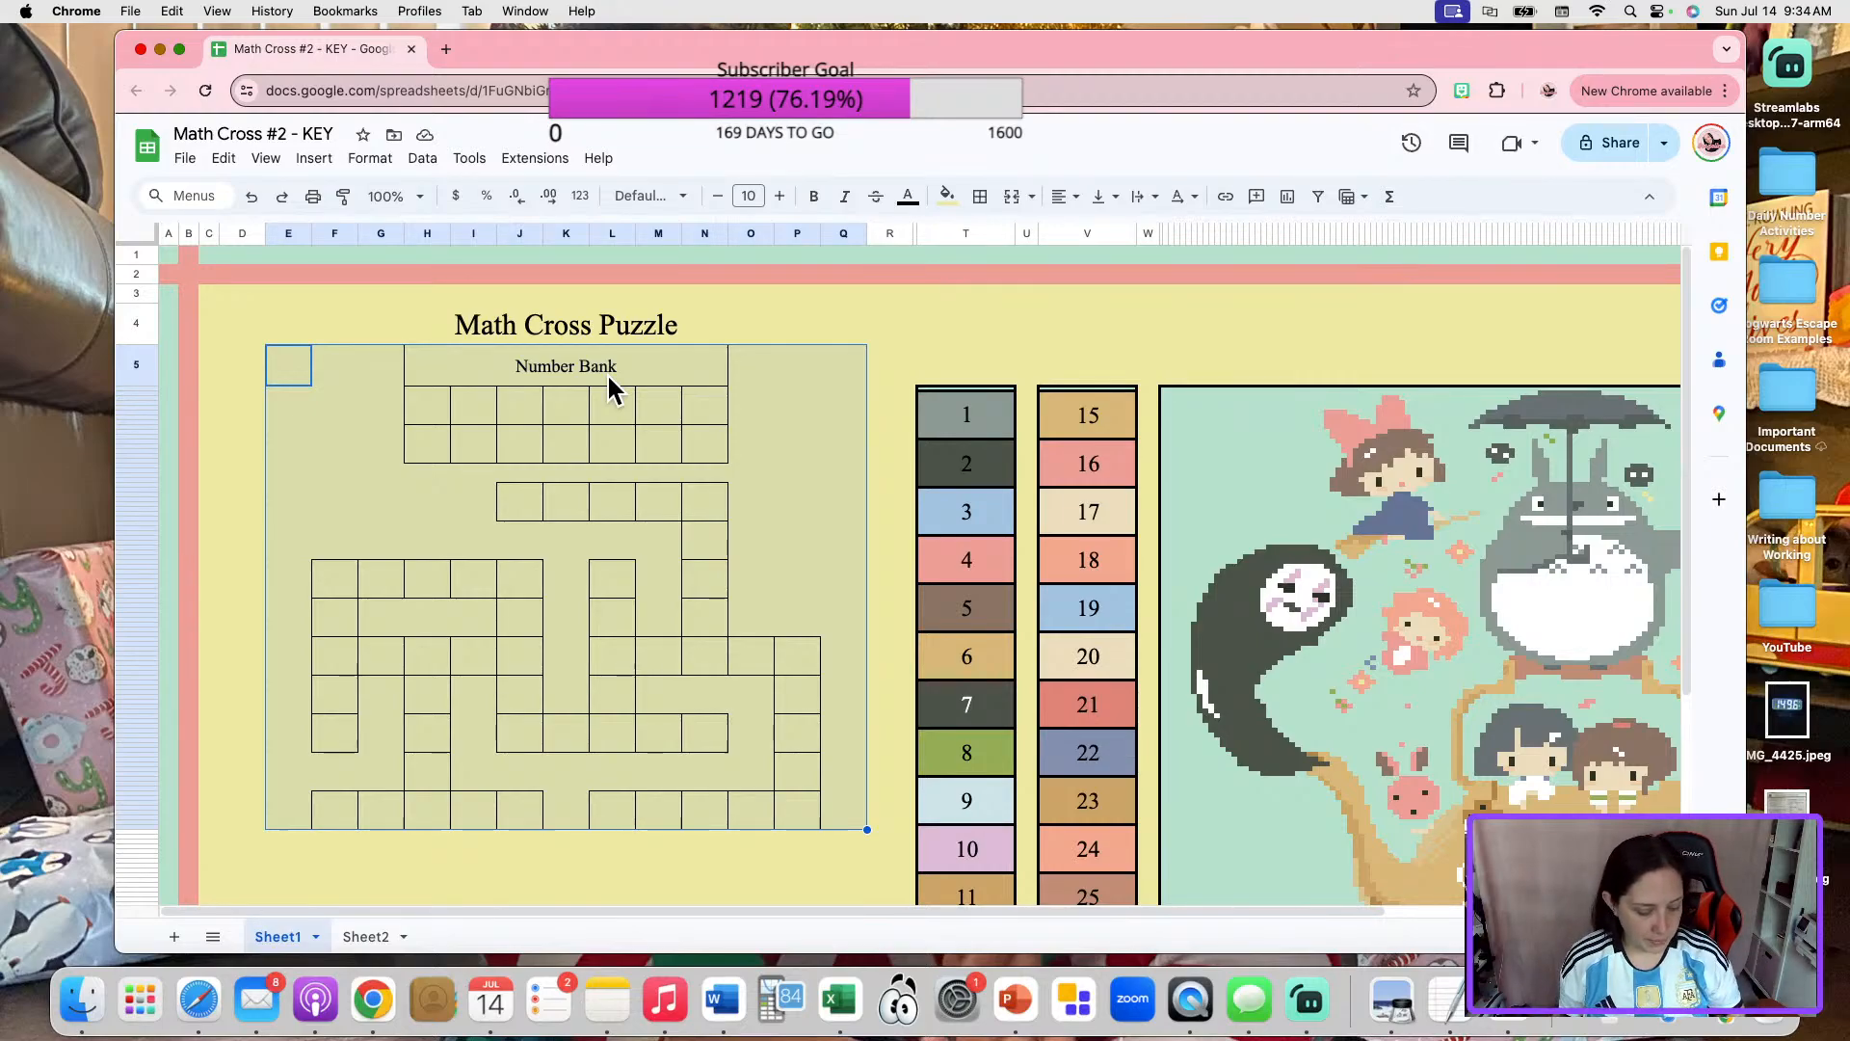
key("super+c")
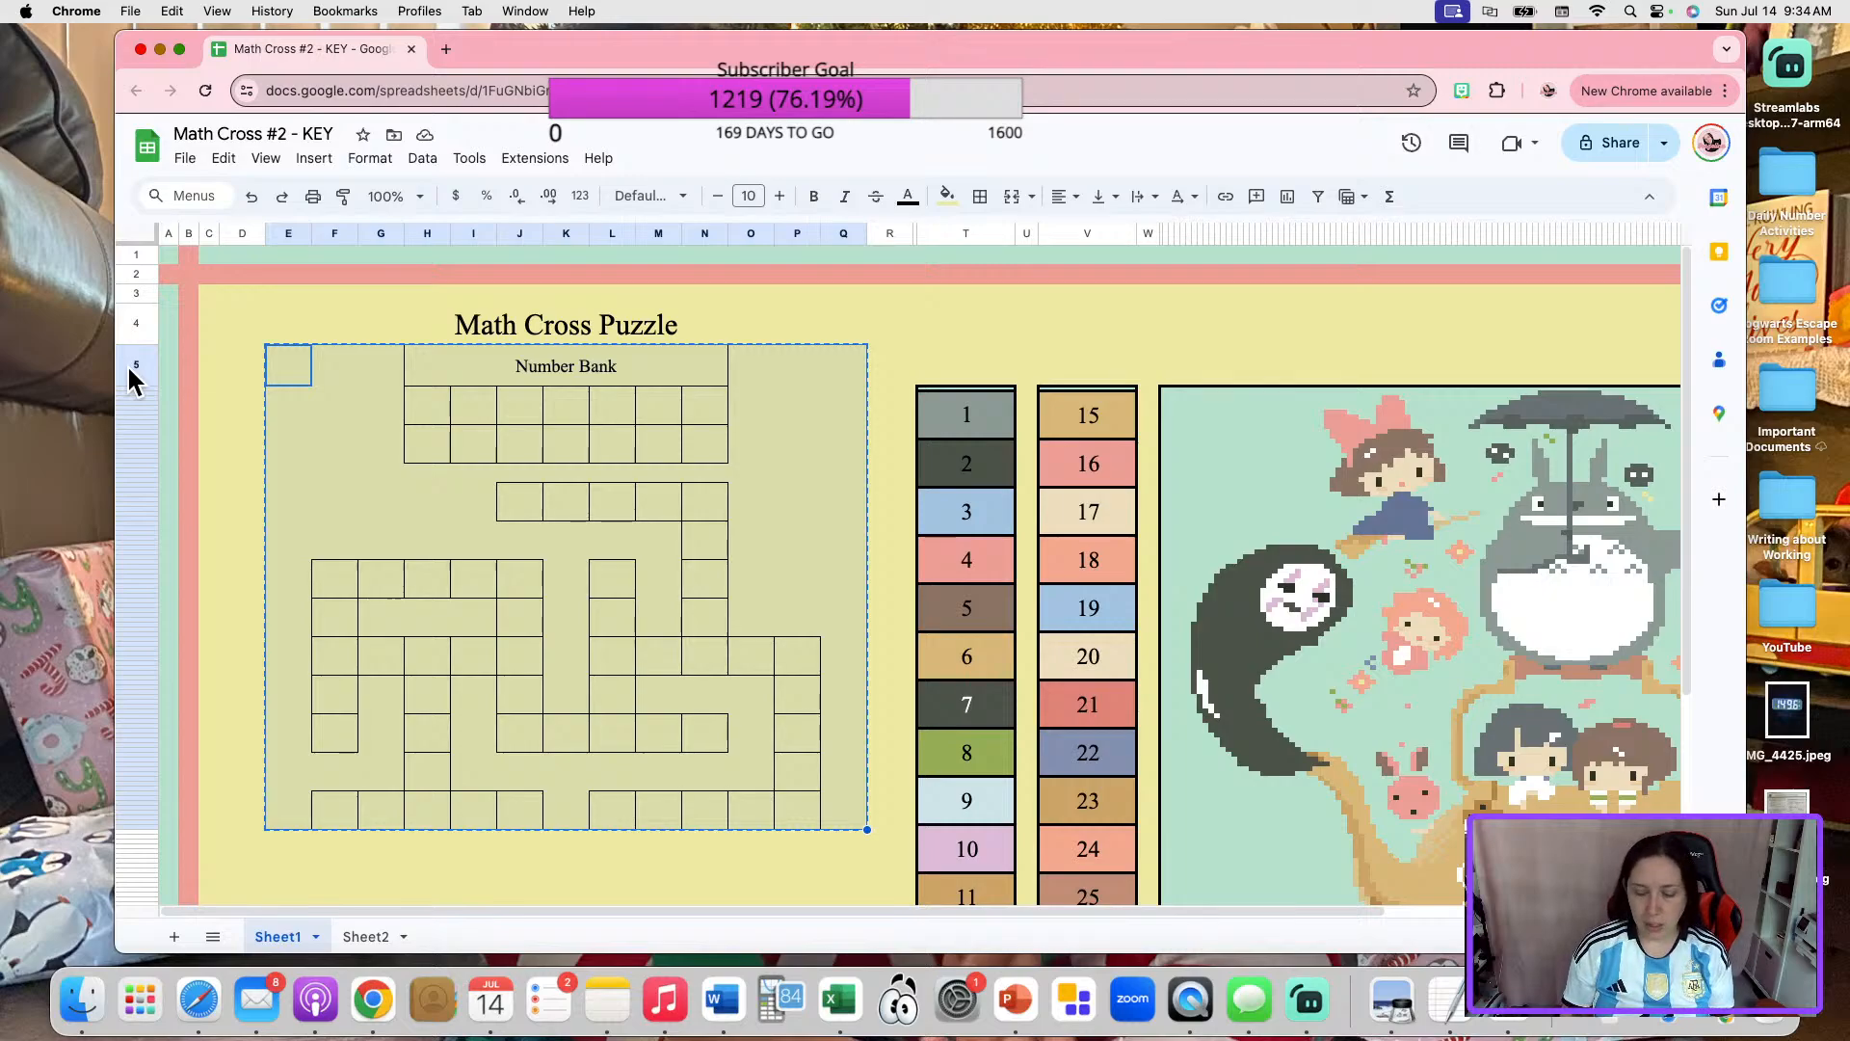
key("Down")
key("Down")
key("Down")
key("Down")
key("Down")
key("Down")
key("Down")
key("Down")
key("Down")
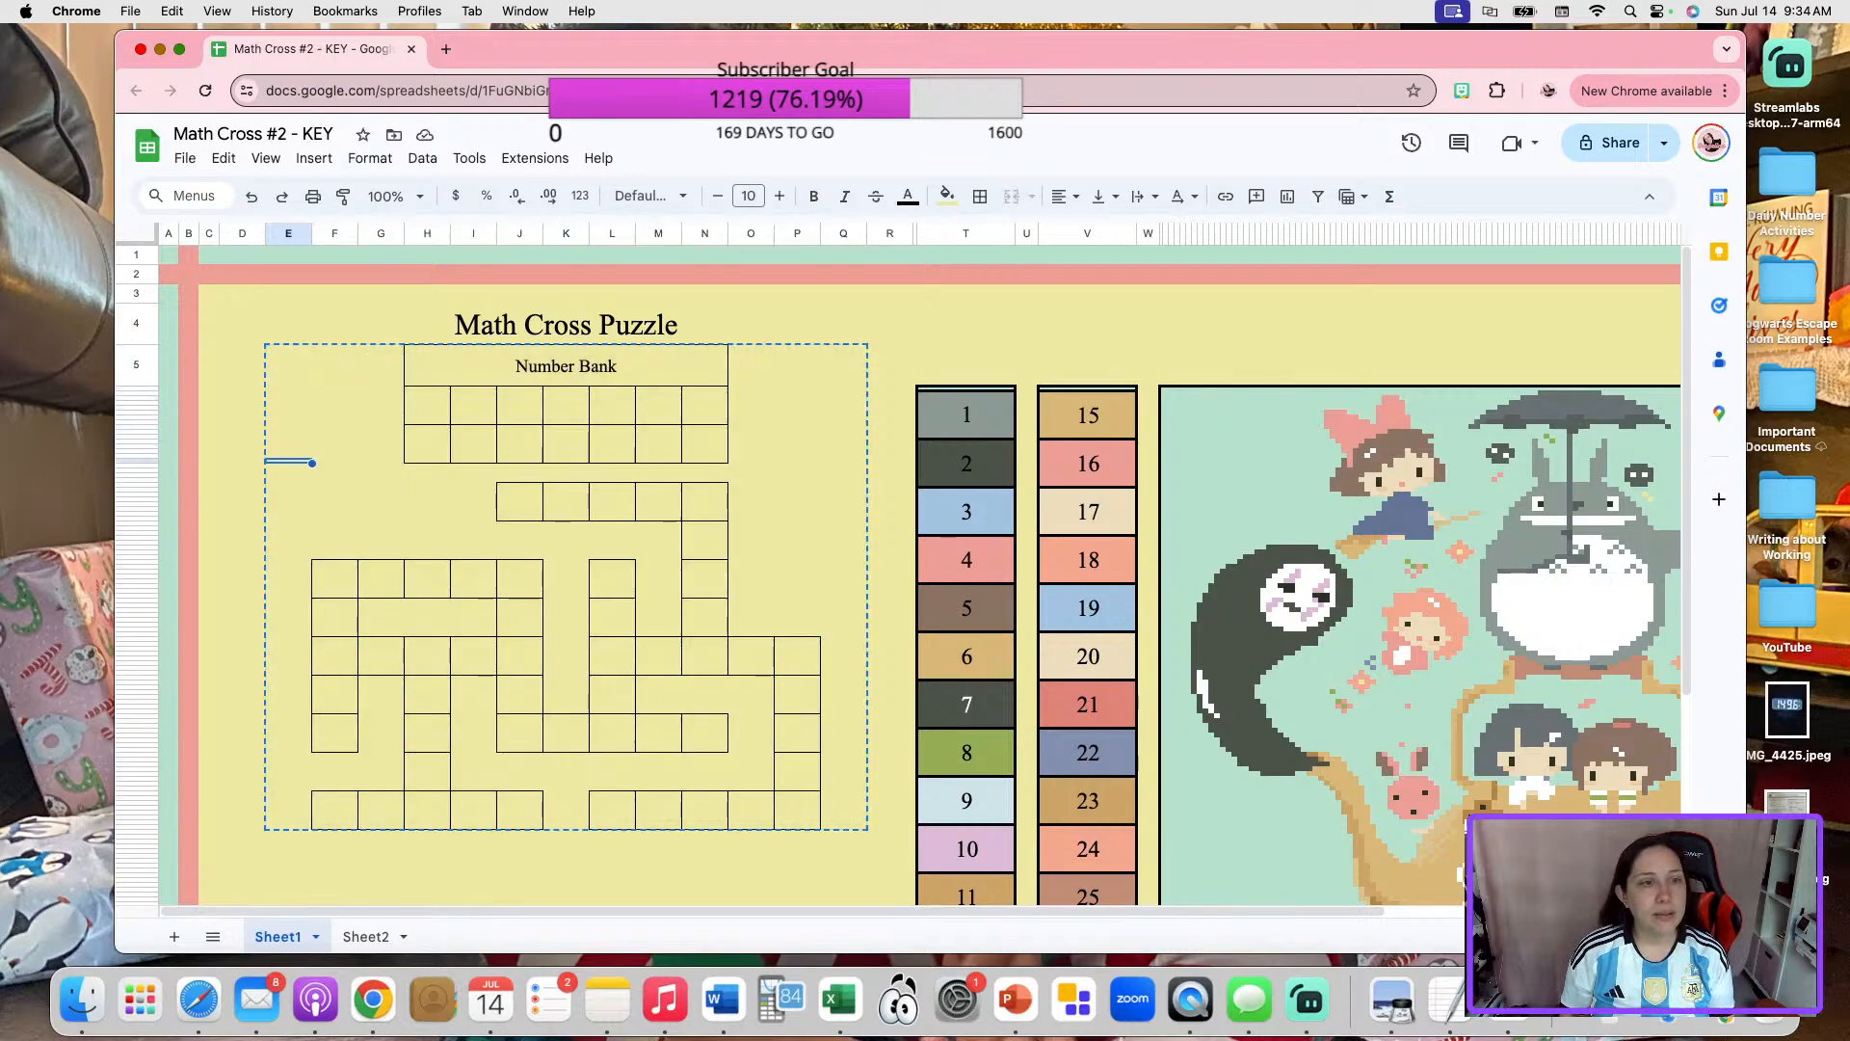
scroll(266, 582, "down", 10)
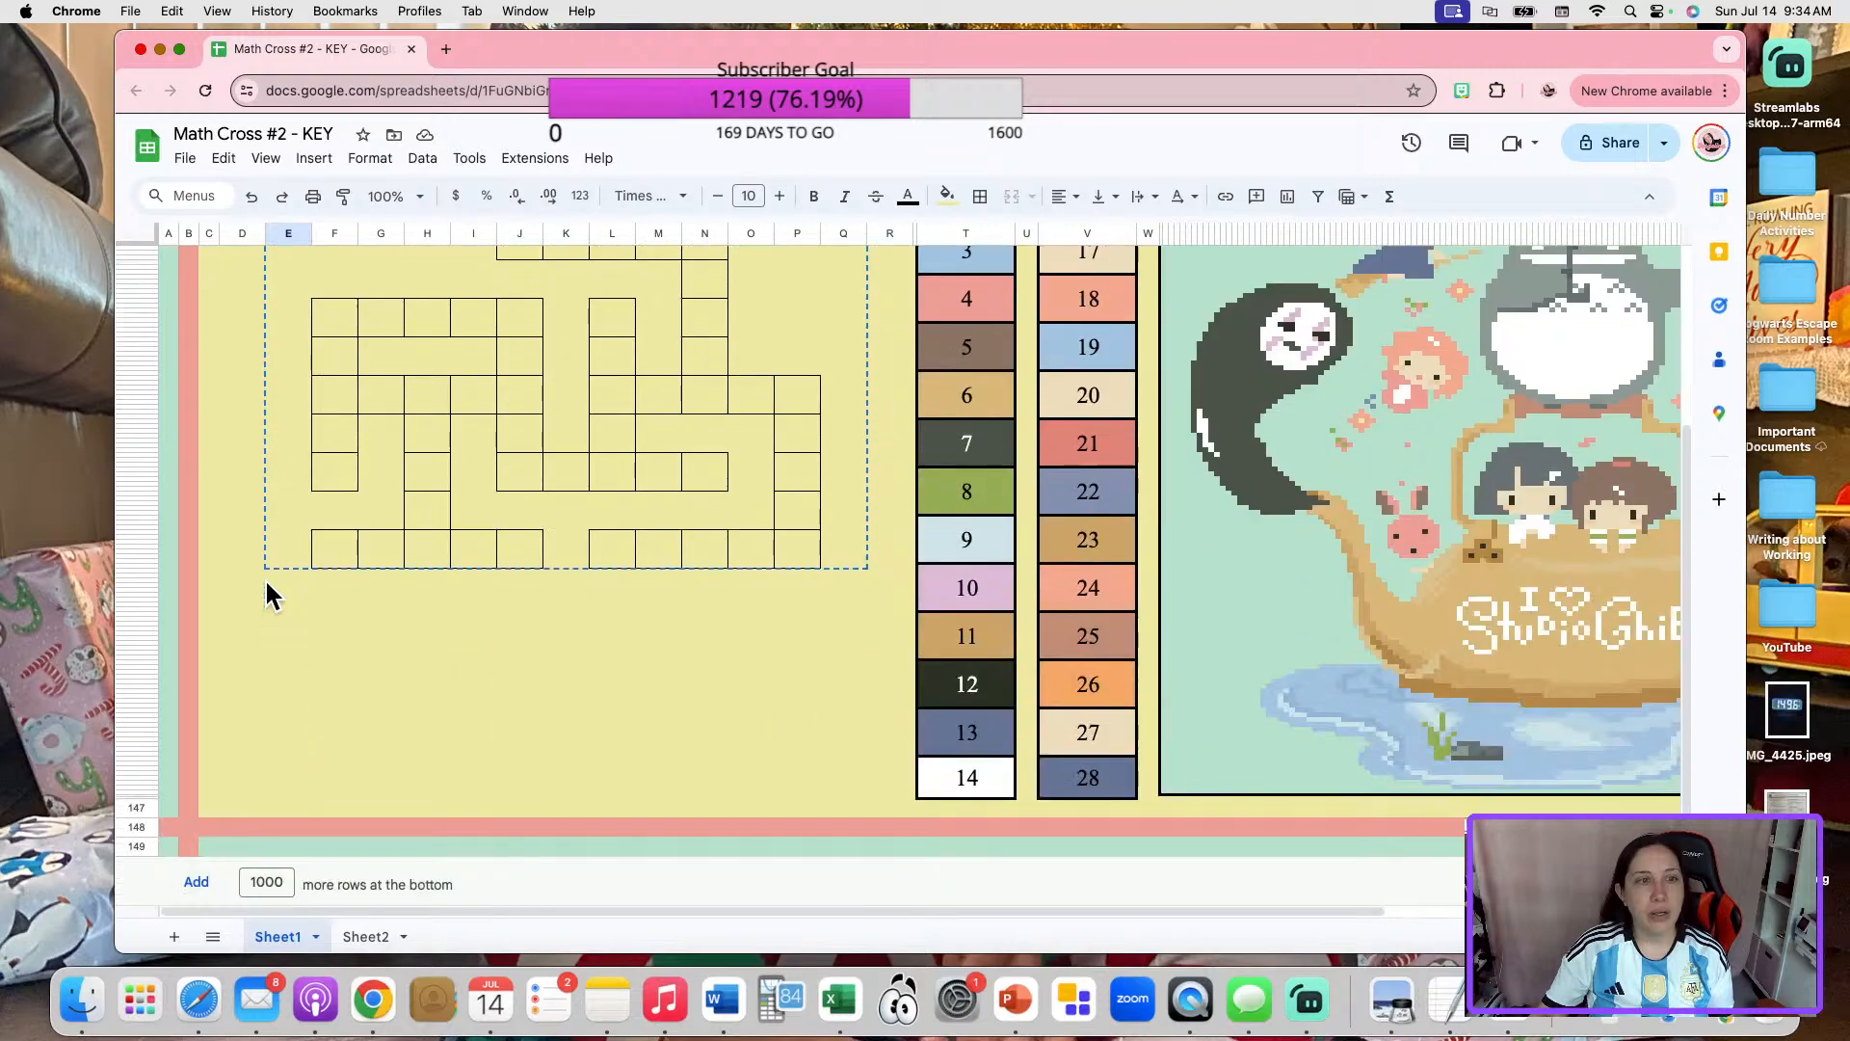
scroll(266, 582, "up", 10)
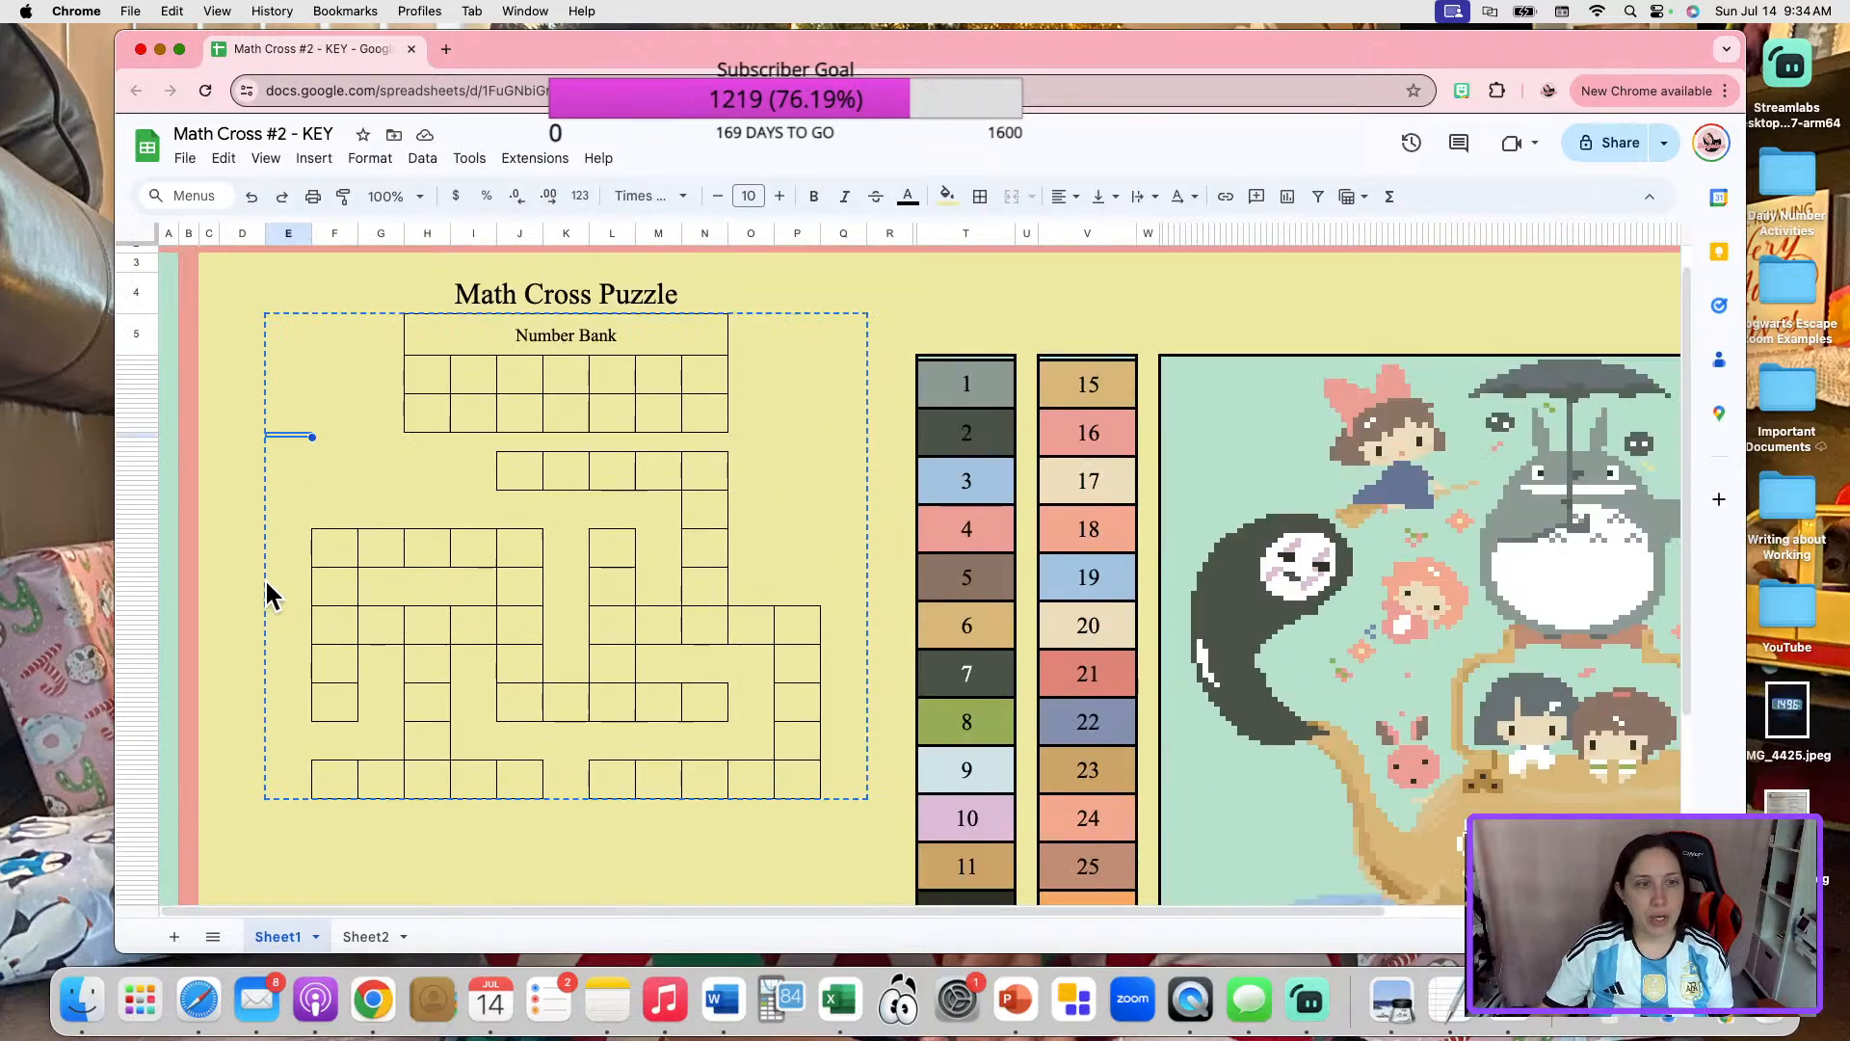
key("cmd+v")
scroll(268, 580, "down", 1)
scroll(269, 585, "down", 3)
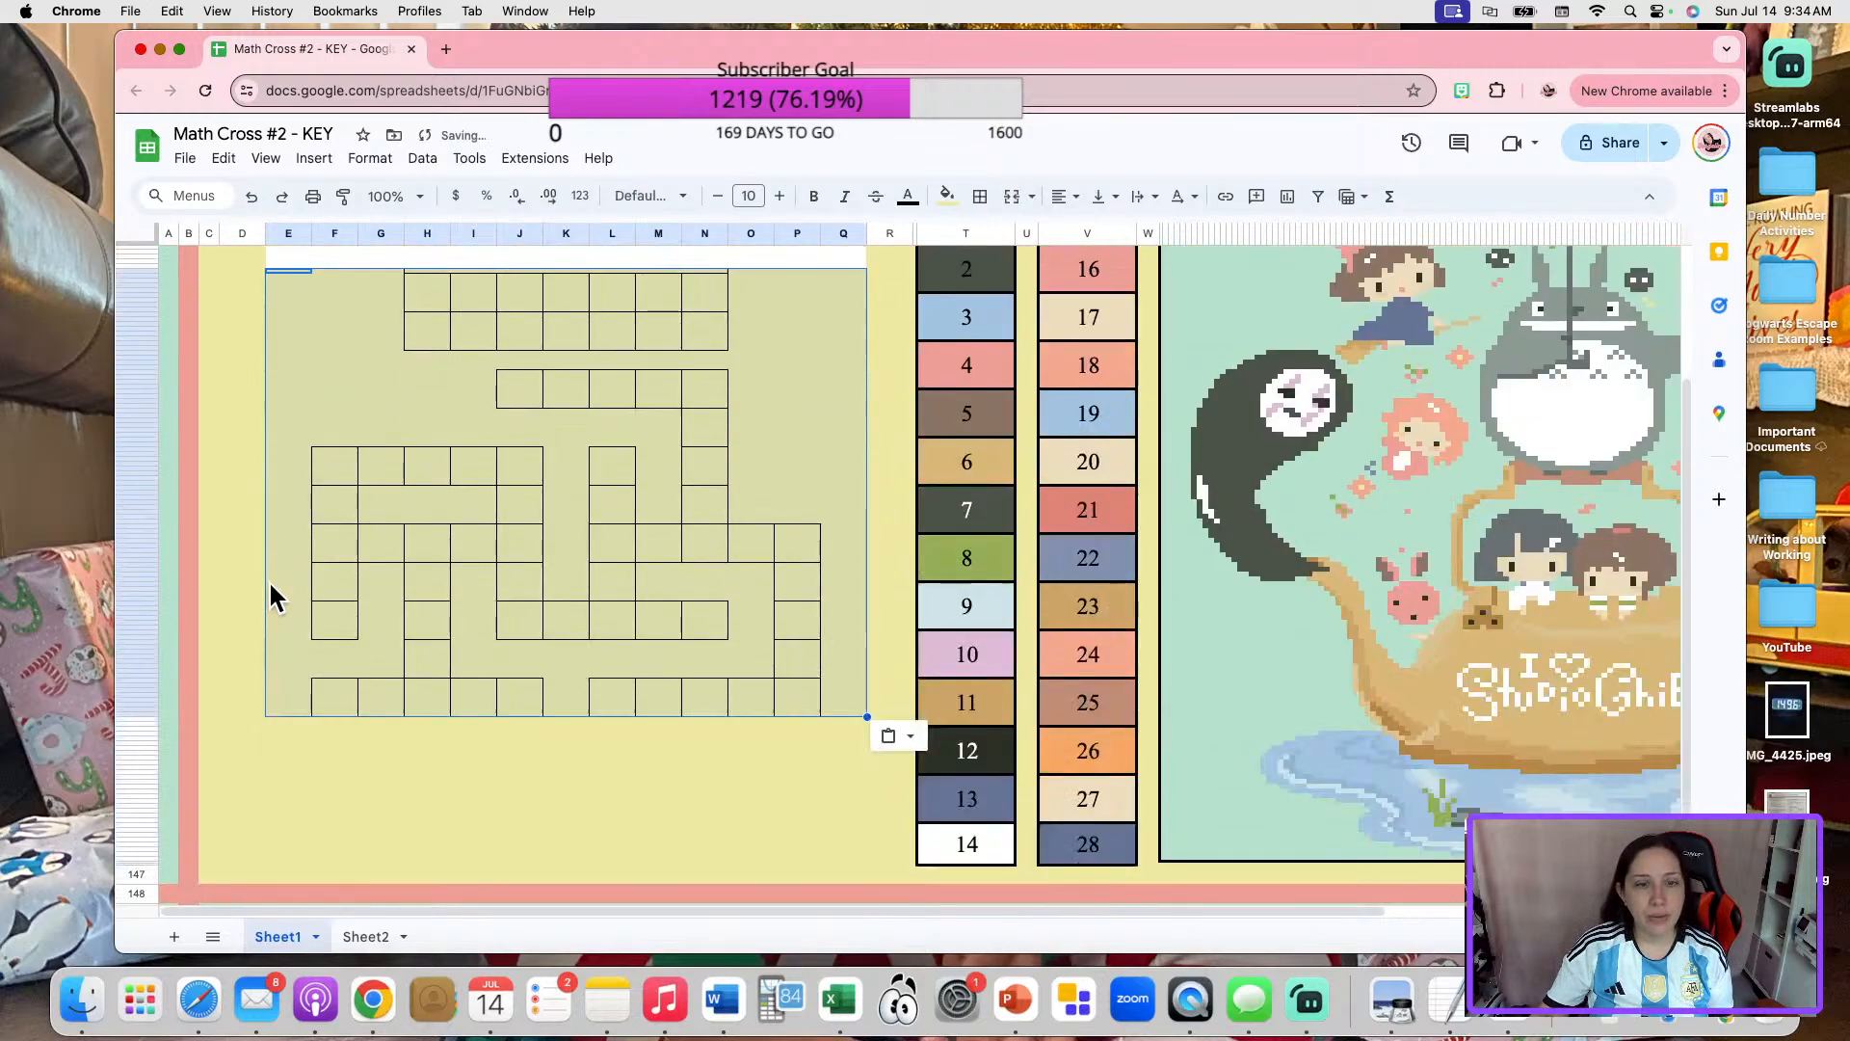
scroll(269, 585, "up", 5)
scroll(269, 584, "down", 4)
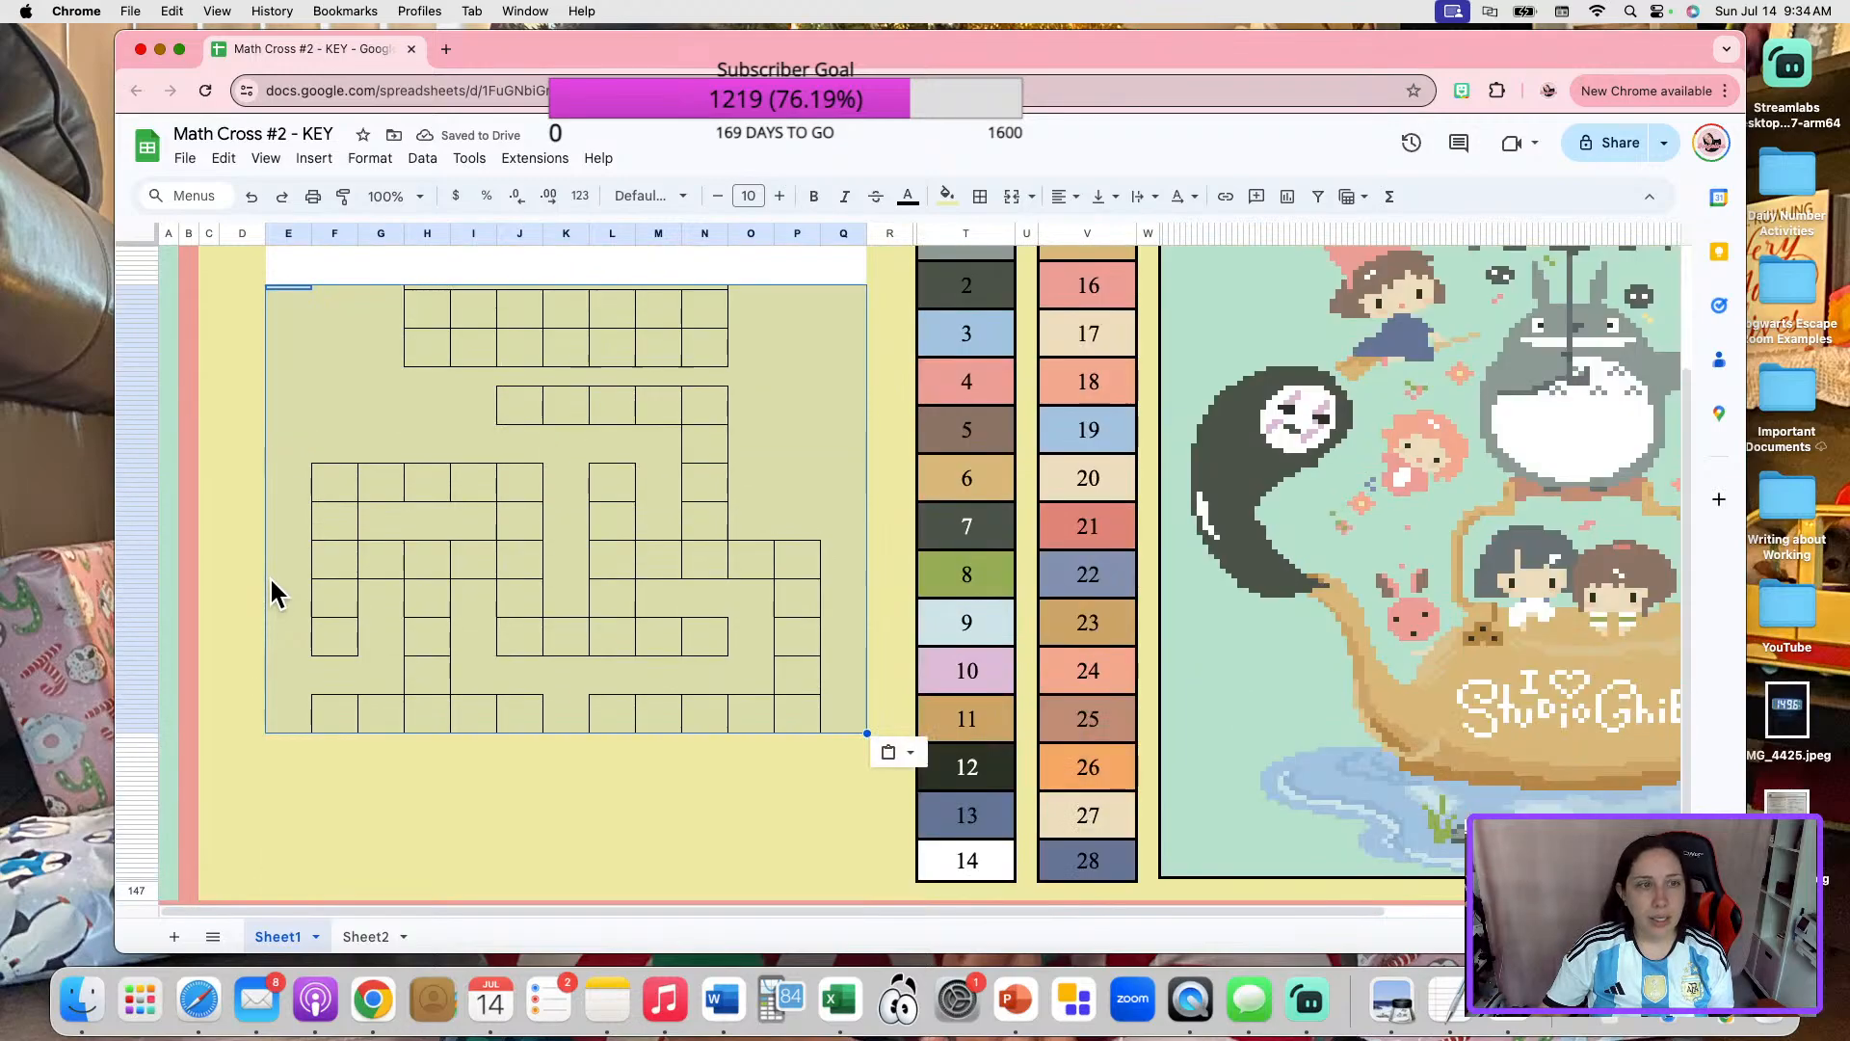
Shift the Number Bank and crossword block down by one more grid-box height within columns E to Q.
key("cmd+c")
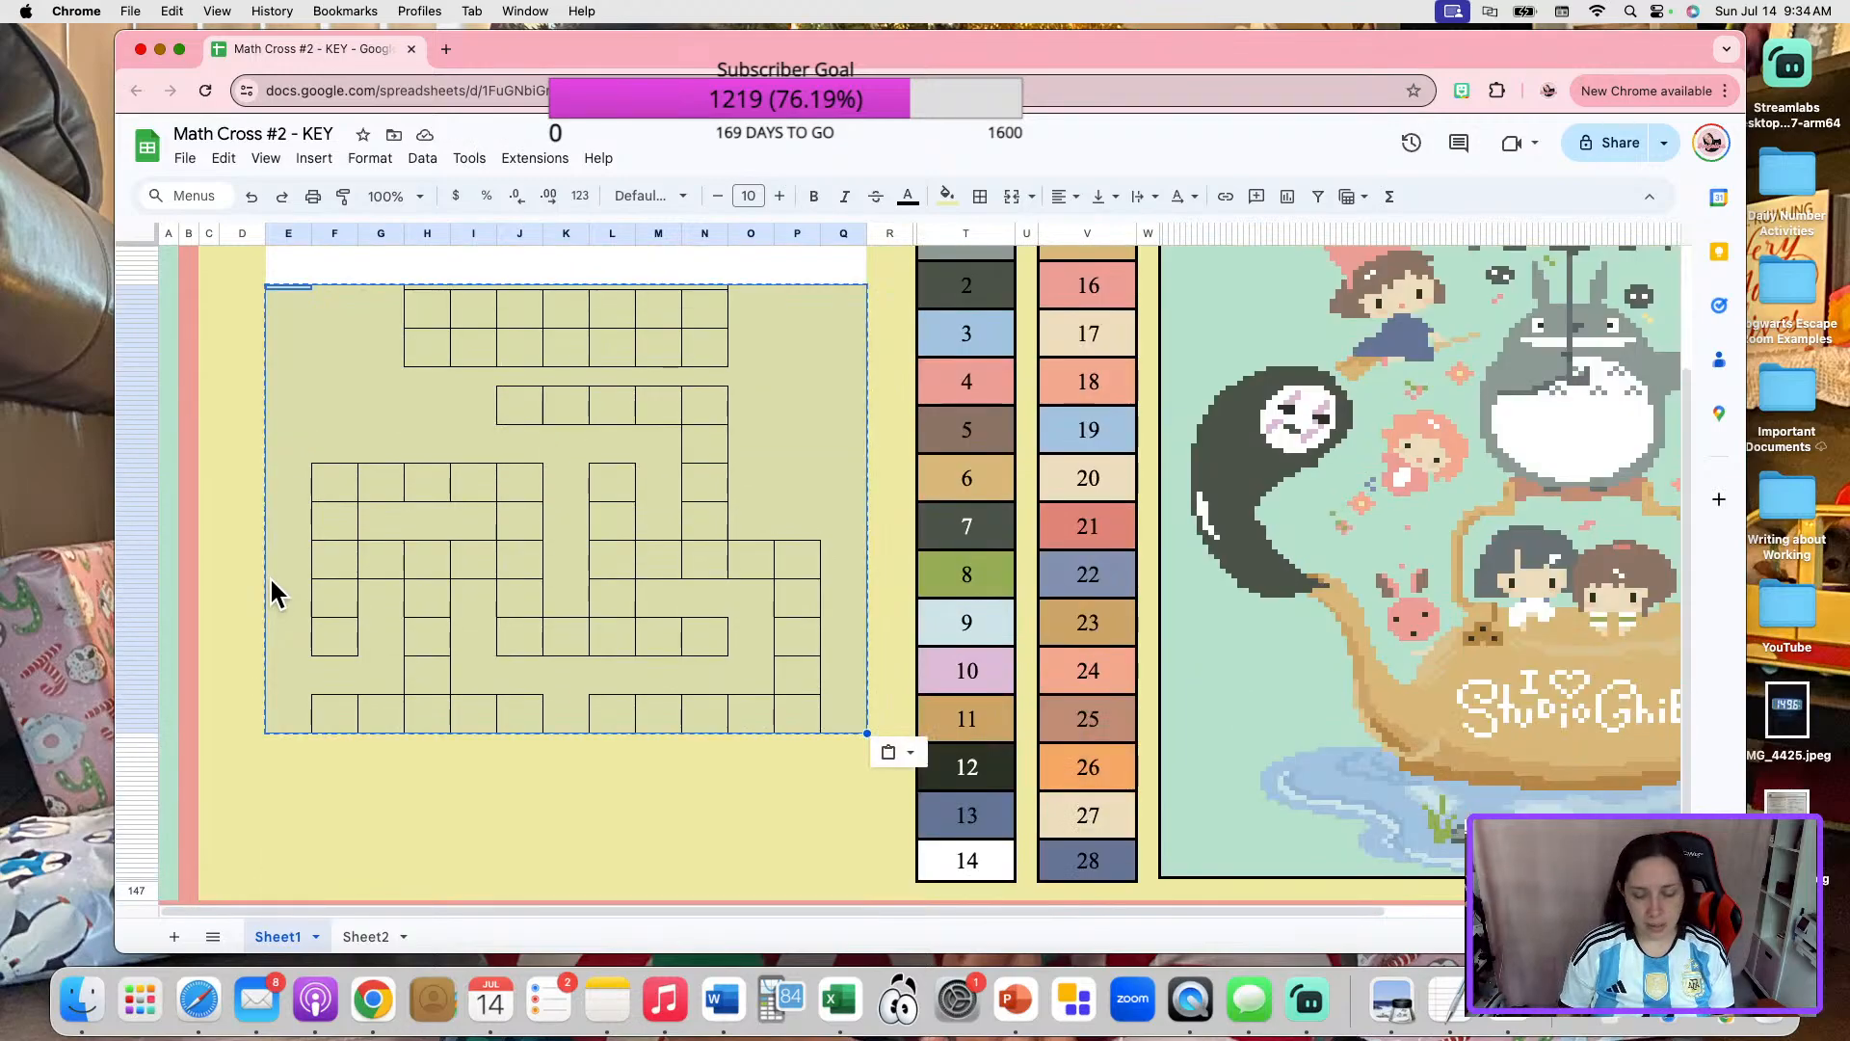
key("Down")
key("Down")
key("Down")
key("Down")
key("Down")
key("Down")
key("Down")
key("Down")
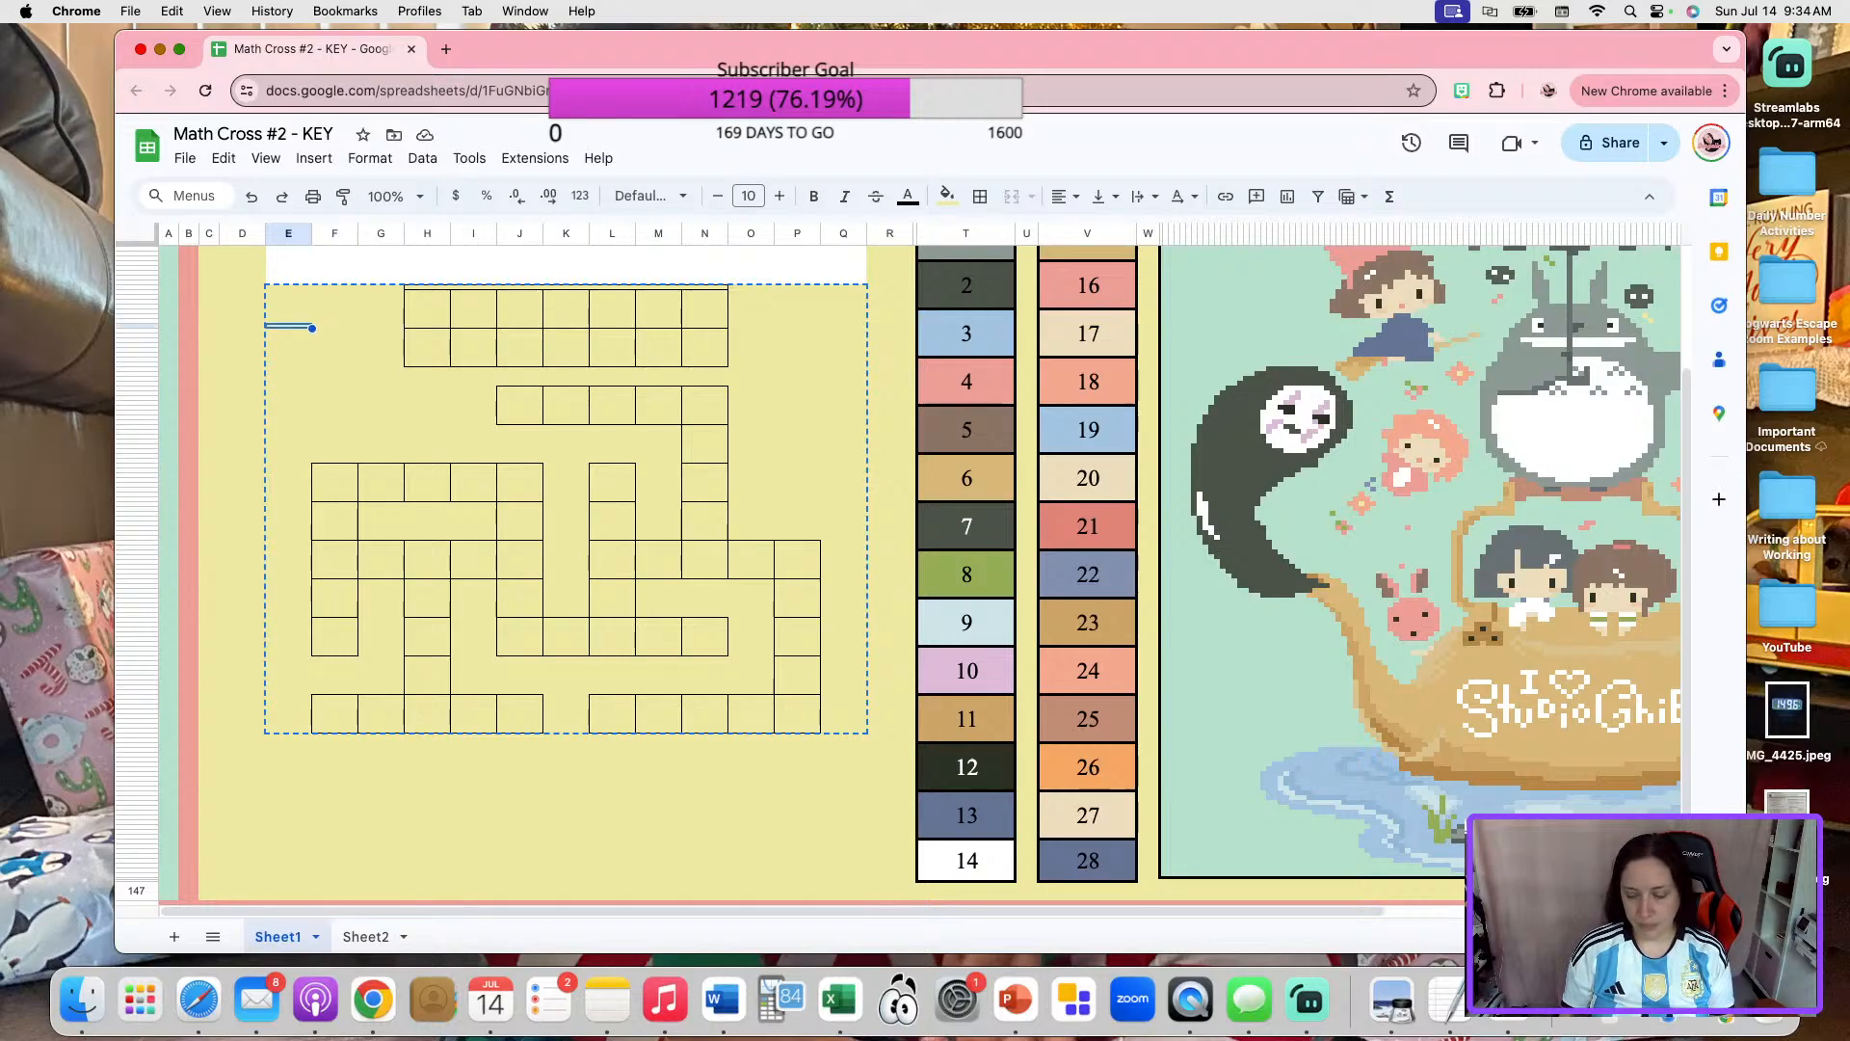
key("super+v")
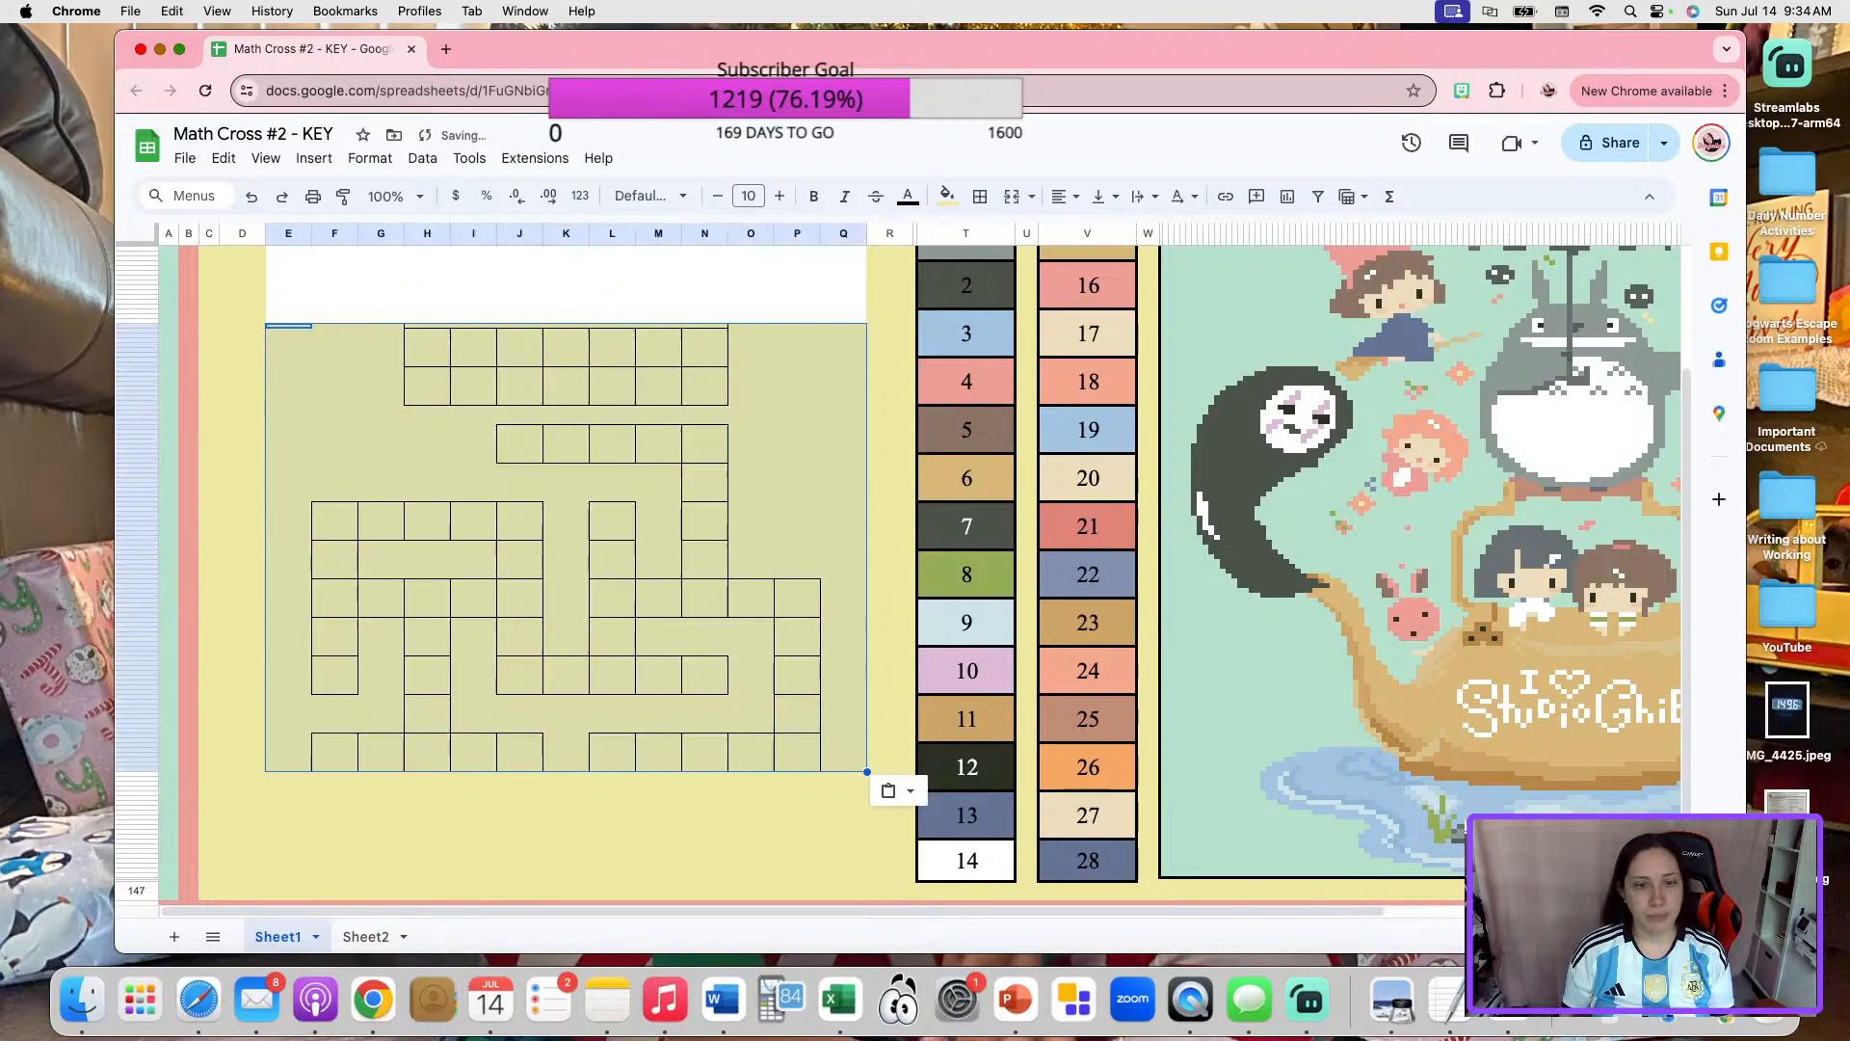
Examine the thin Number Bank heading row across columns H to N at 200% zoom.
scroll(364, 710, "up", 3)
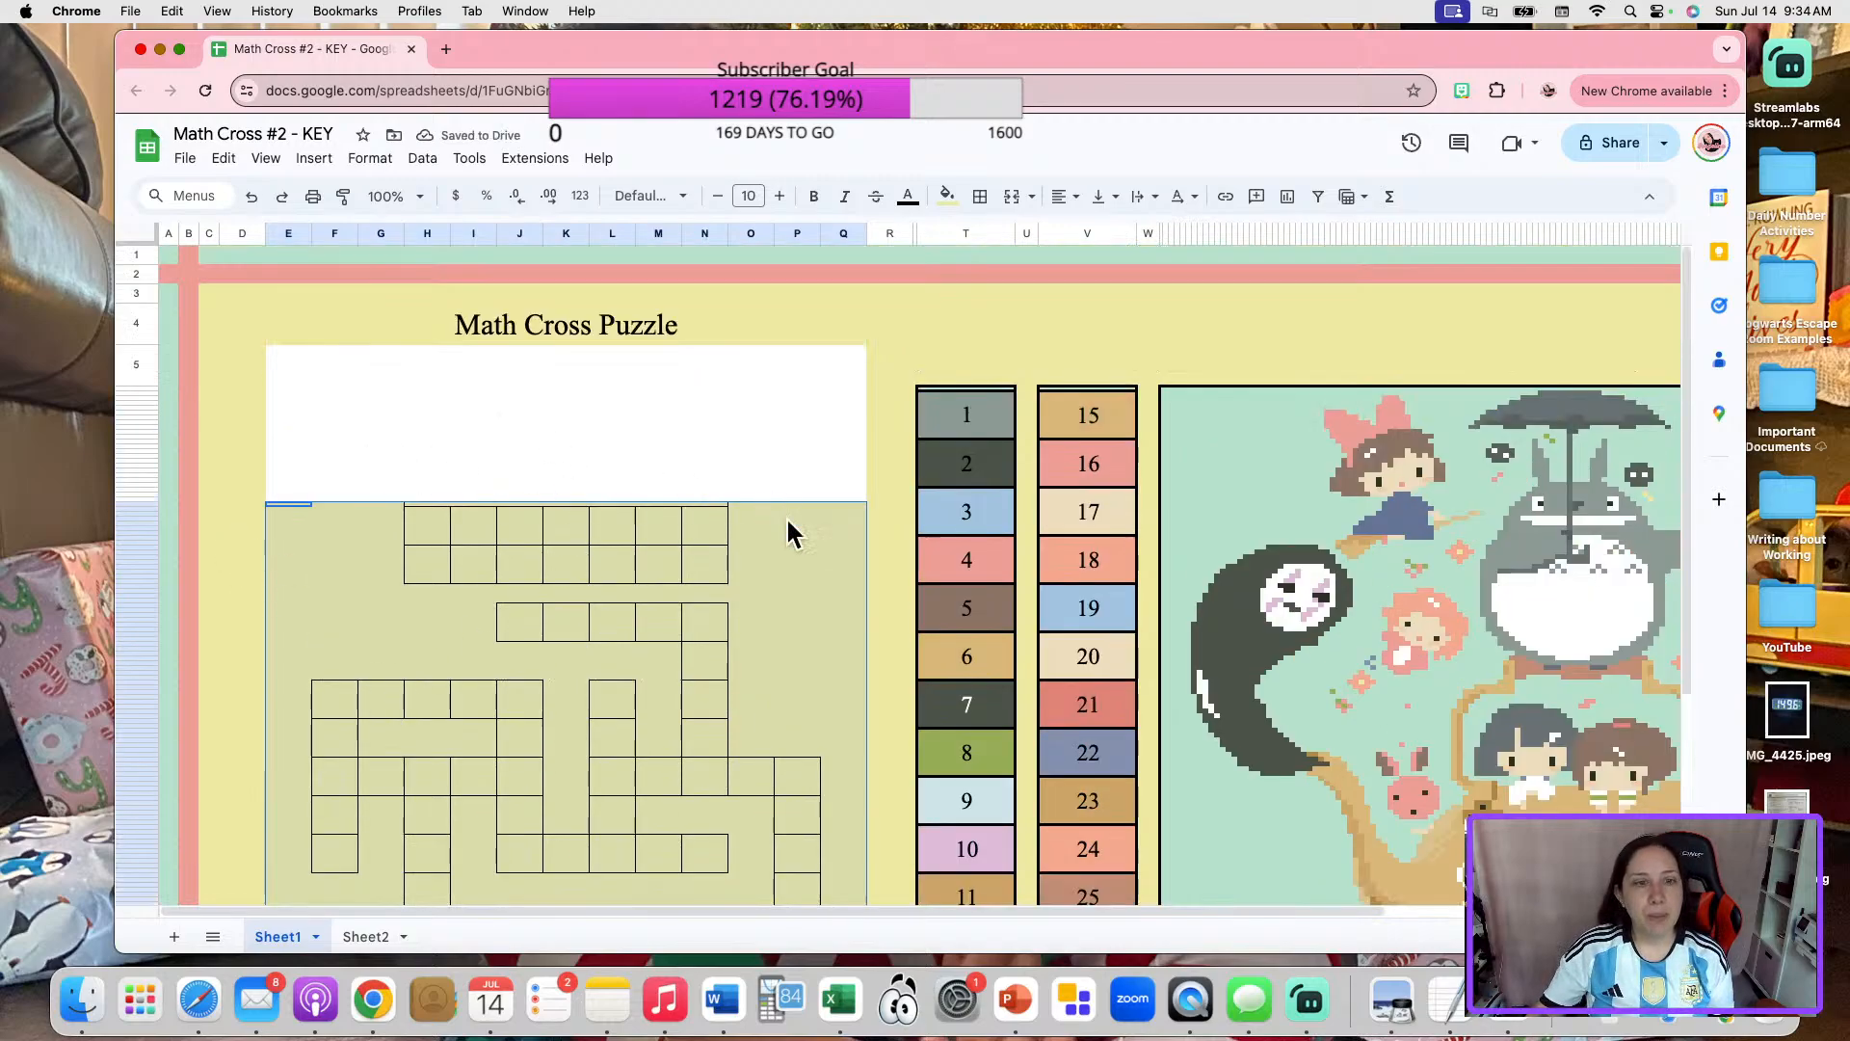
left_click(665, 468)
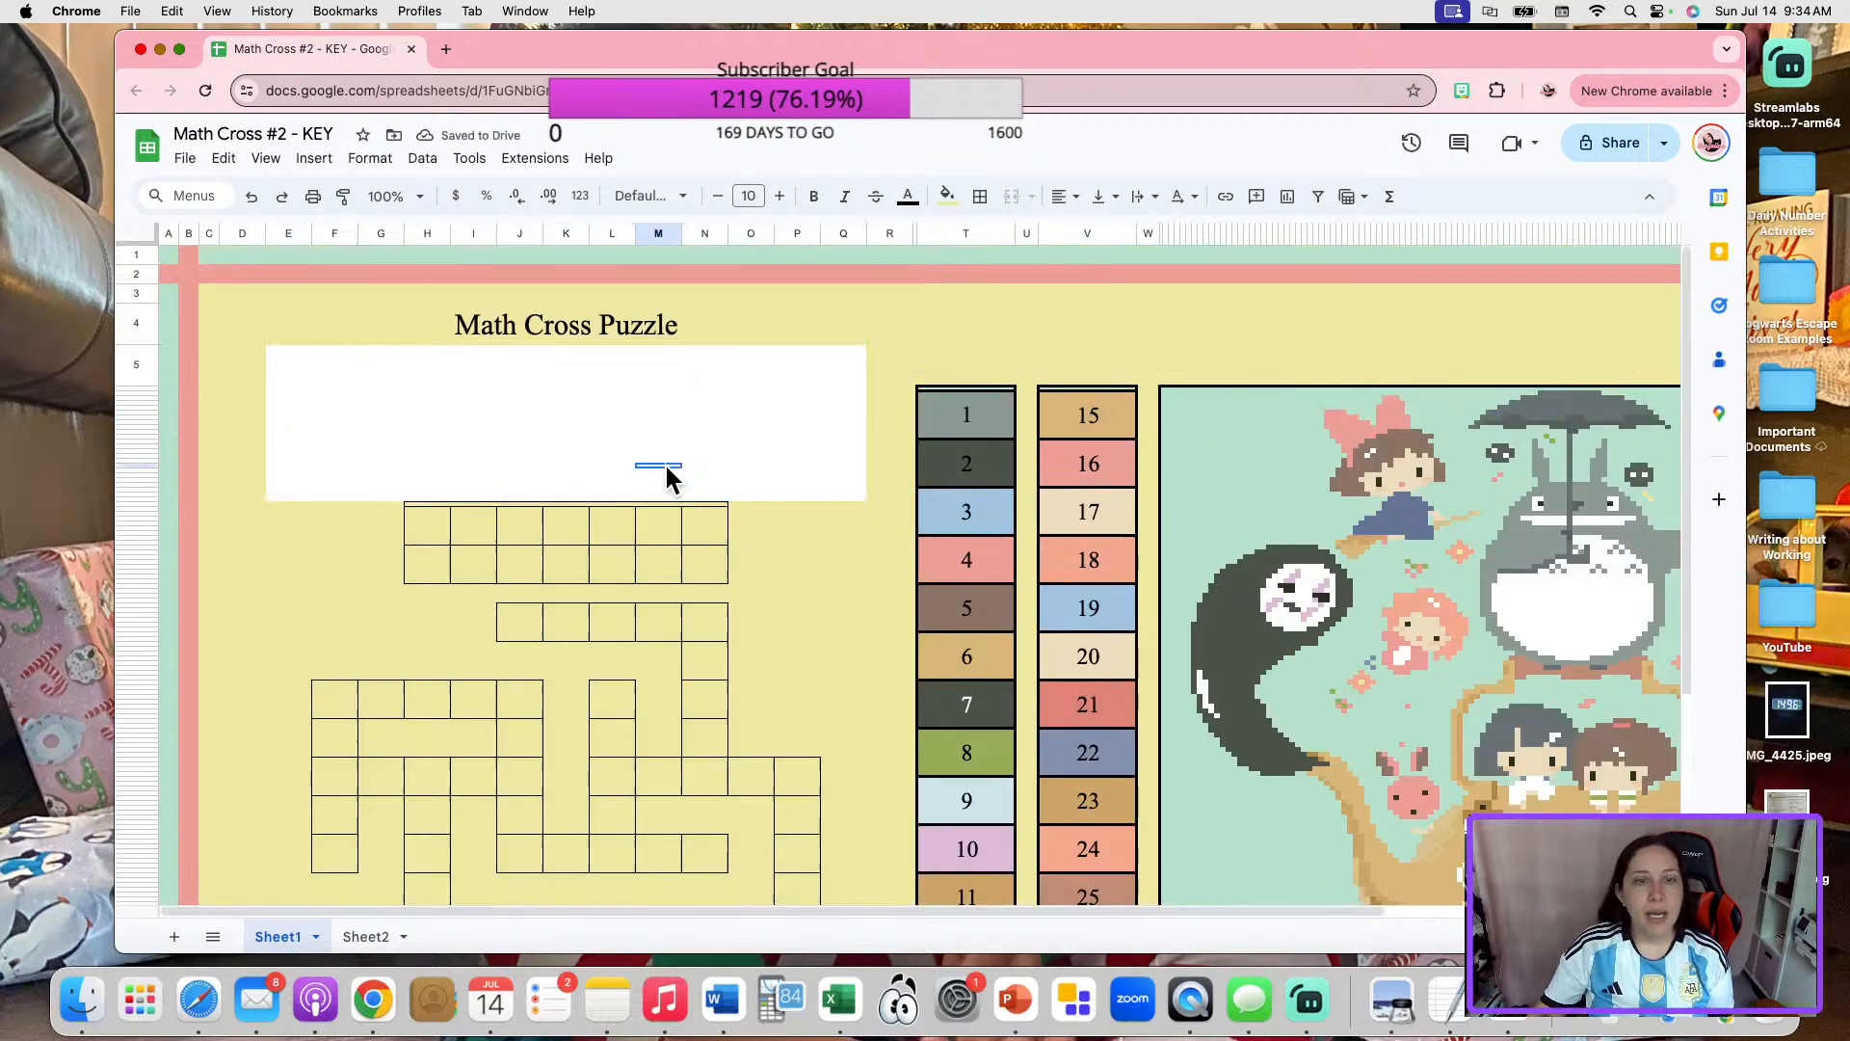
left_click(663, 502)
left_click_drag(663, 502, 661, 480)
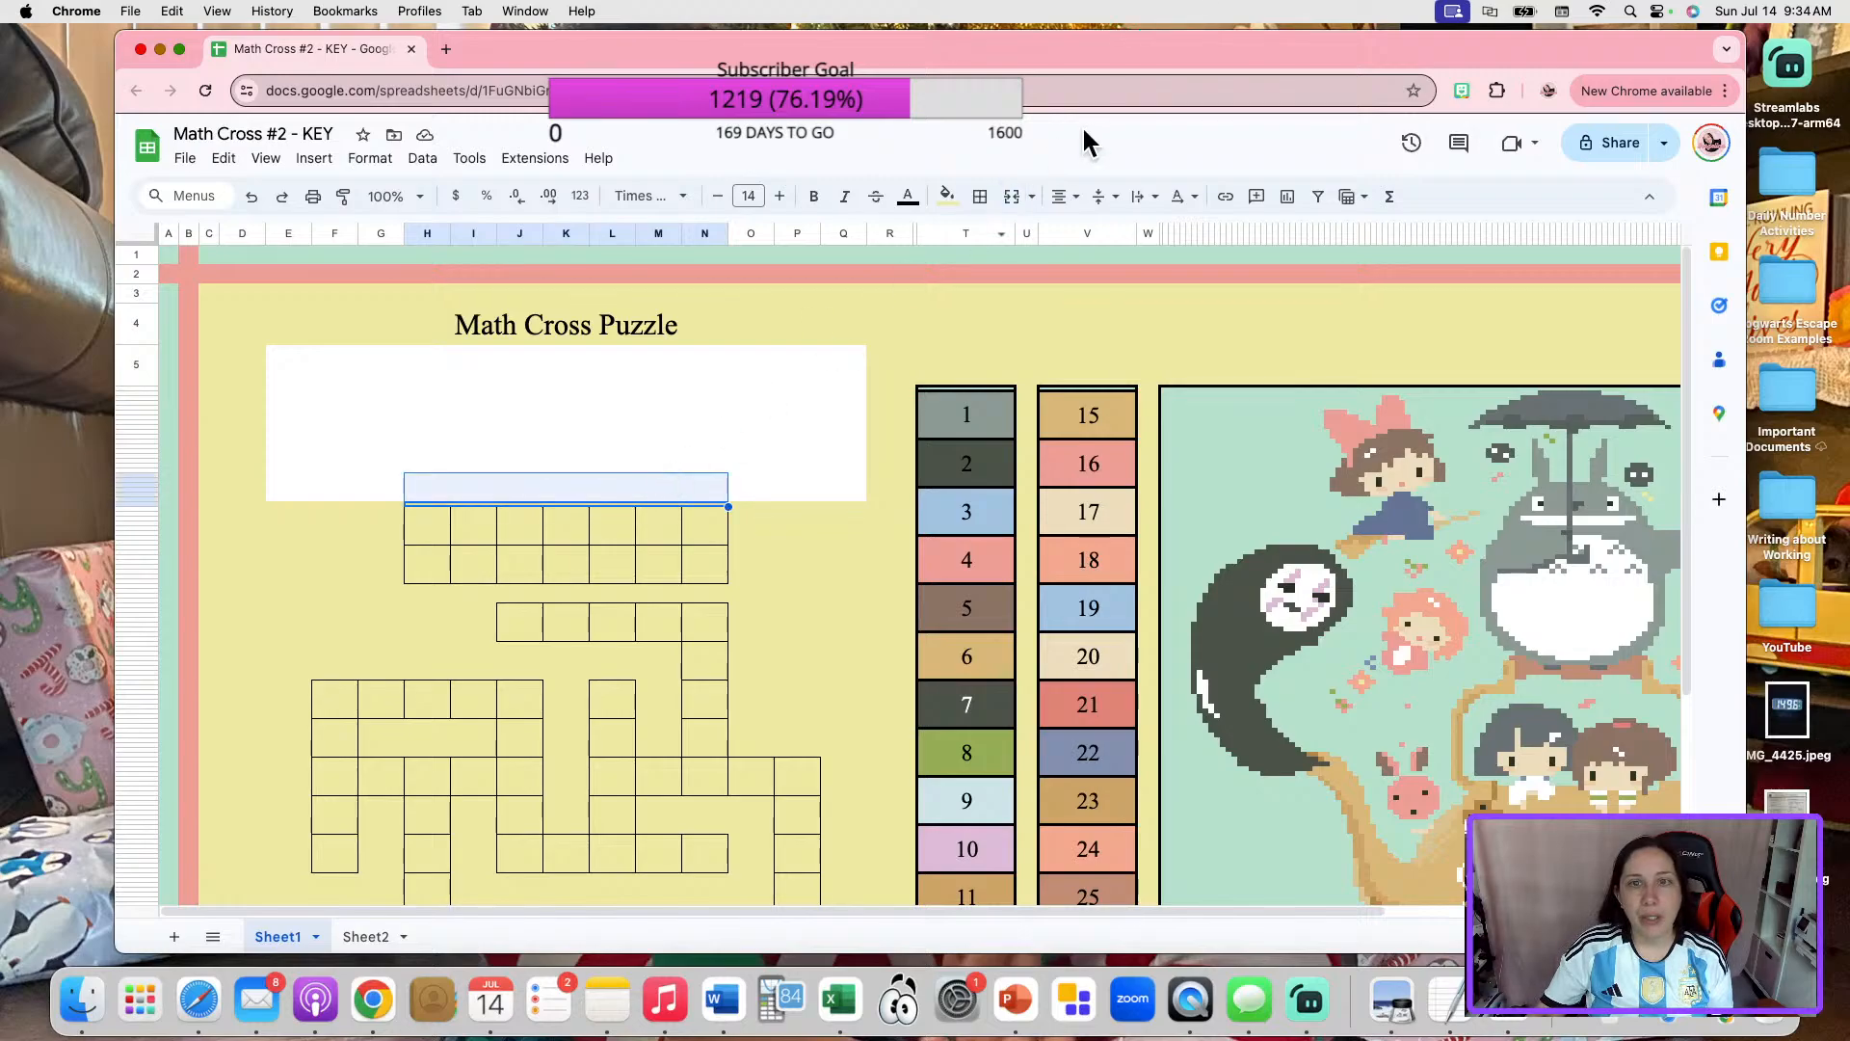
left_click(841, 461)
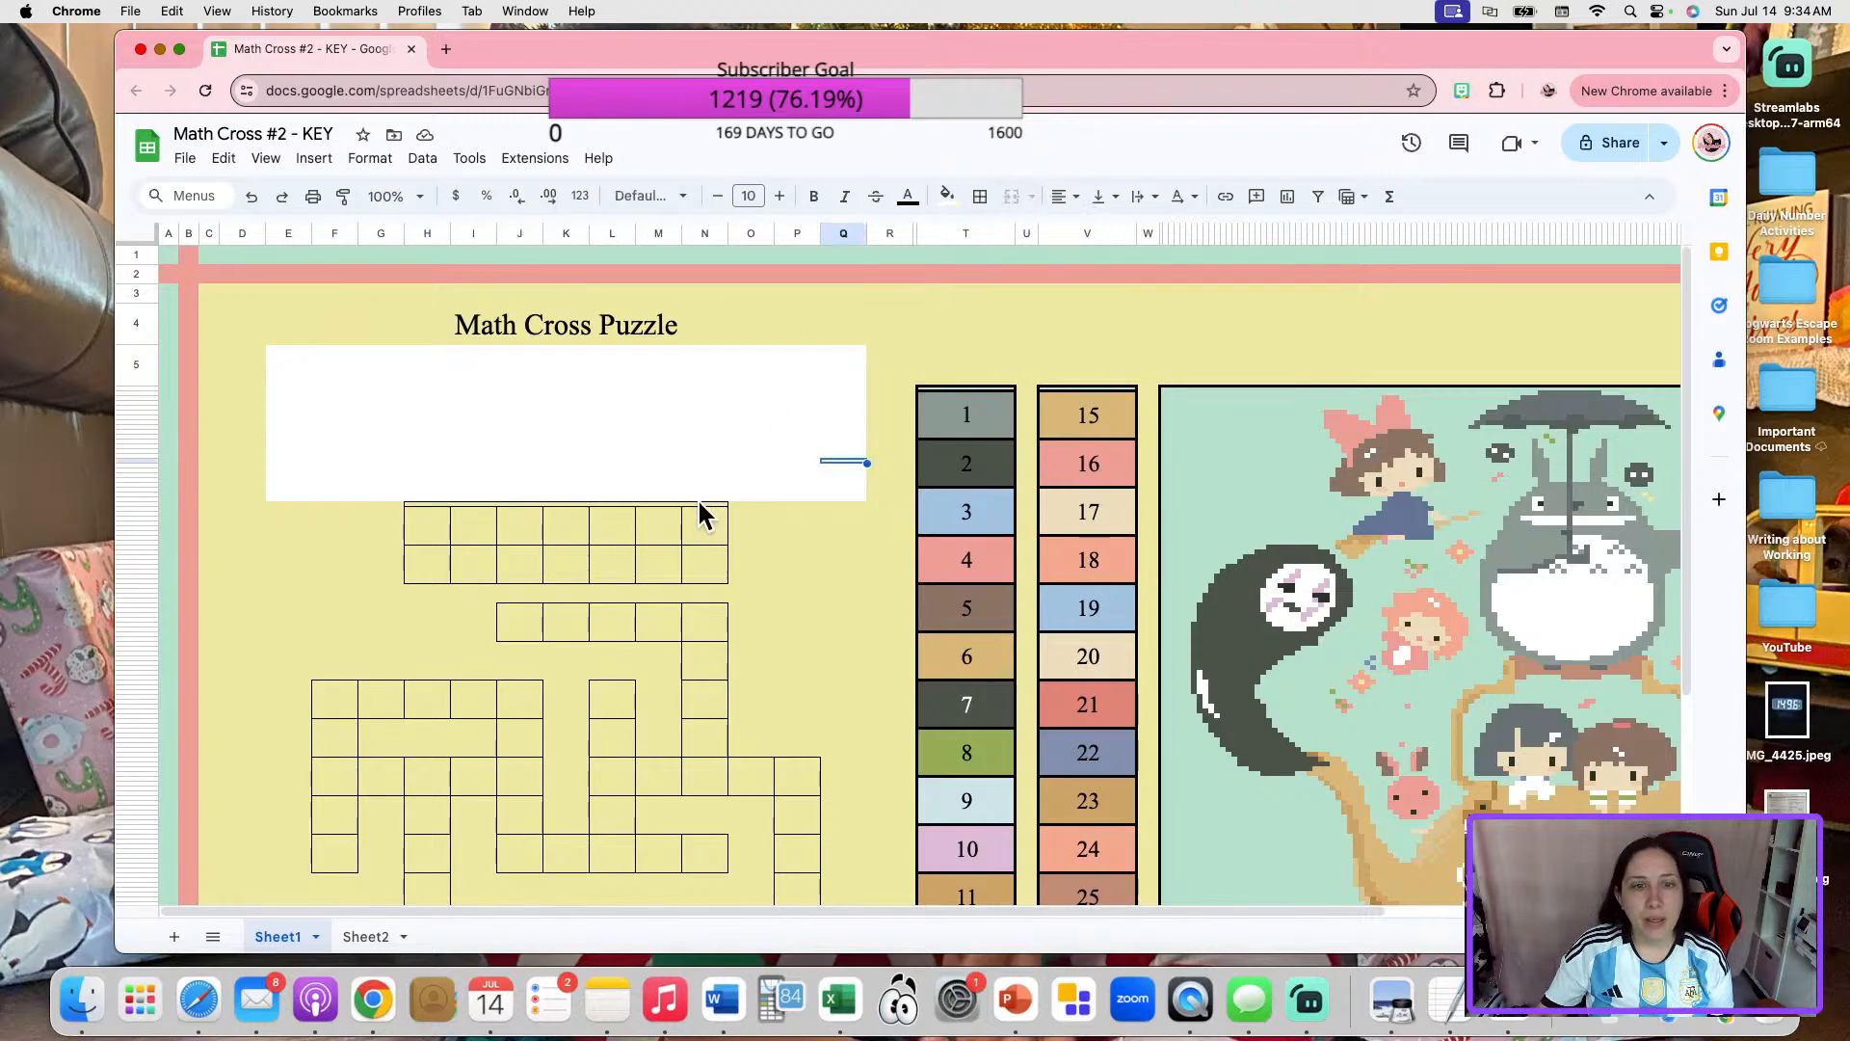
left_click(702, 510)
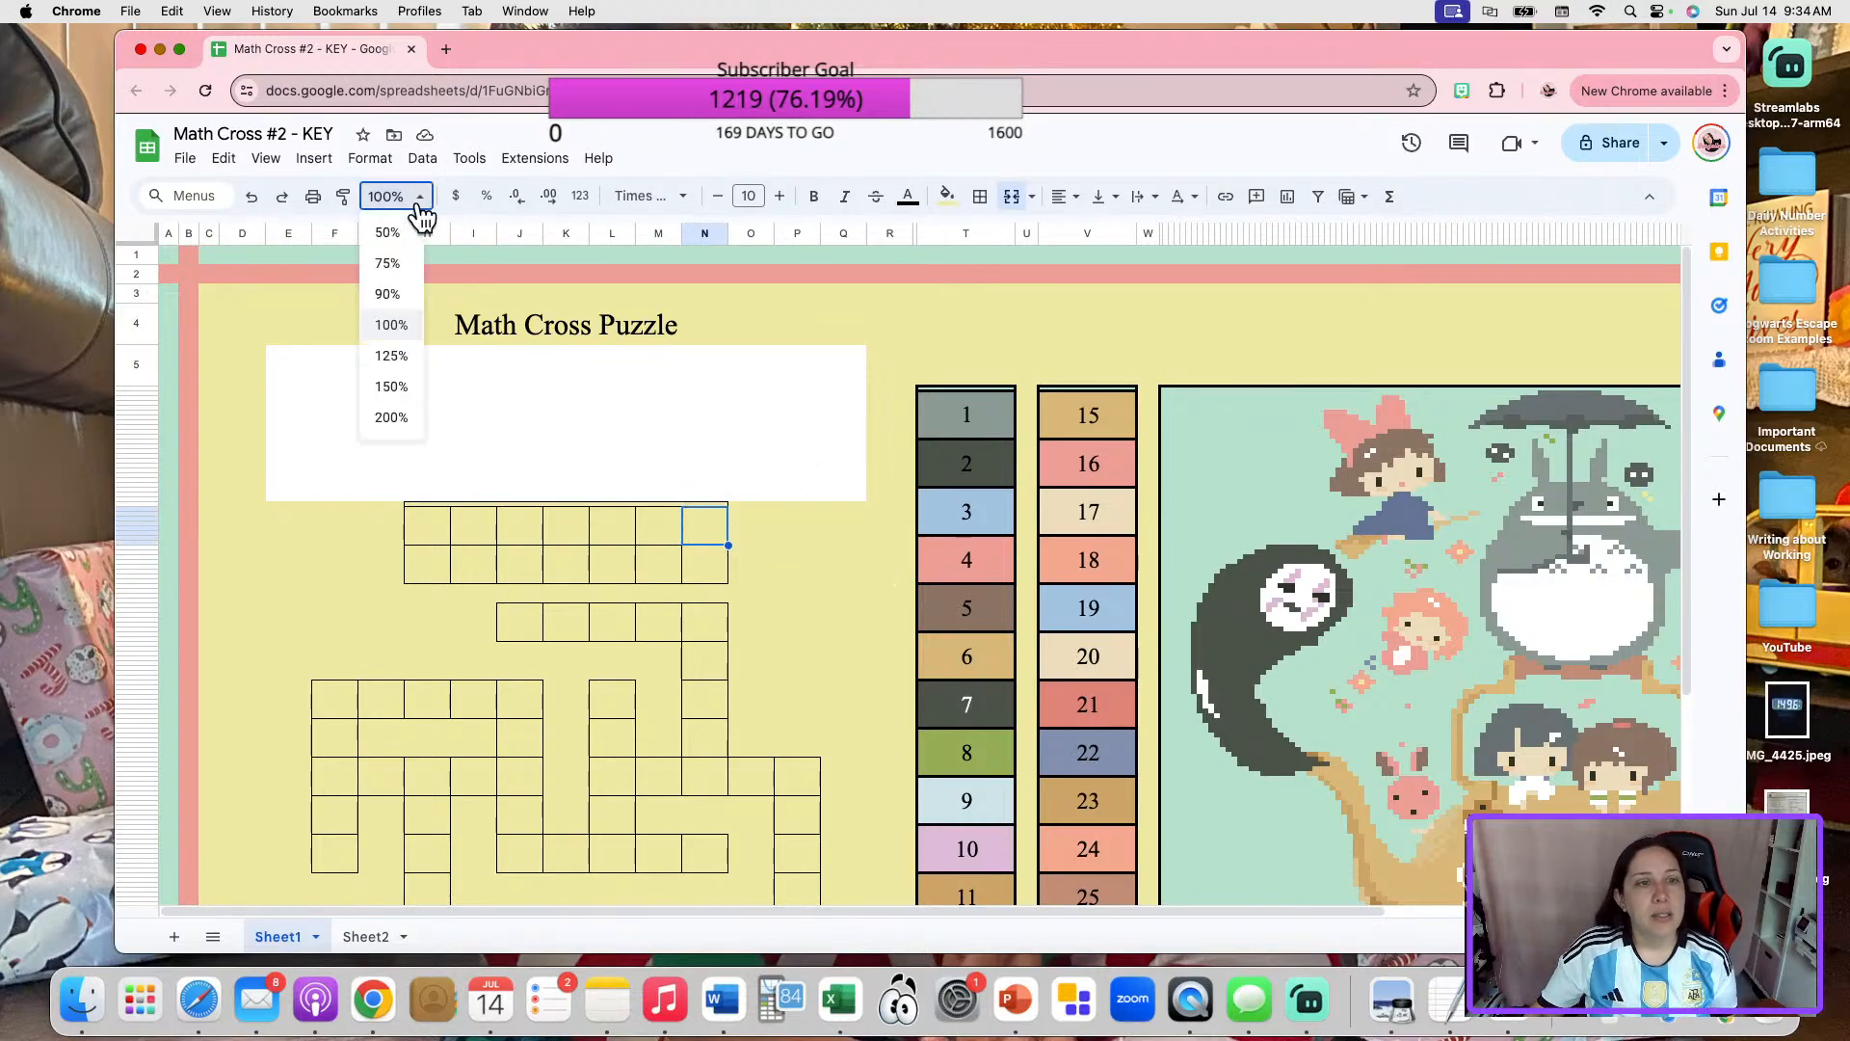
left_click(401, 418)
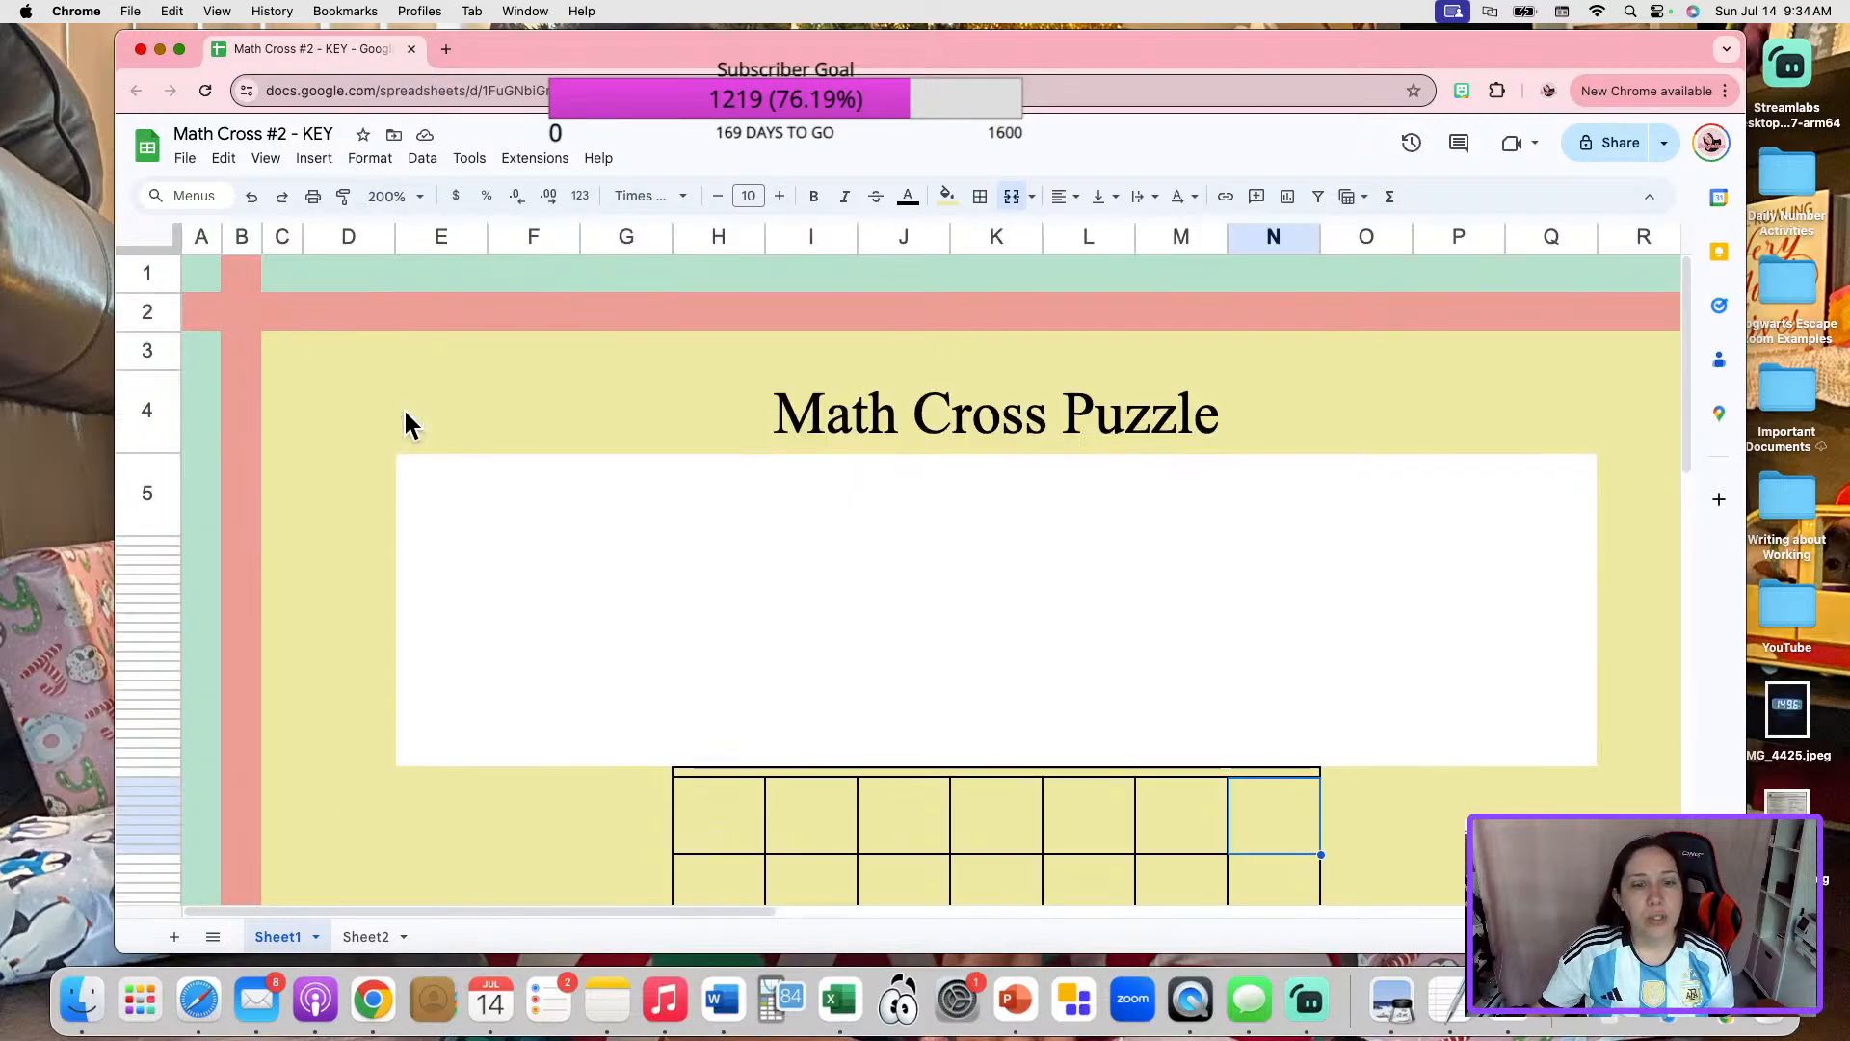
left_click(694, 771)
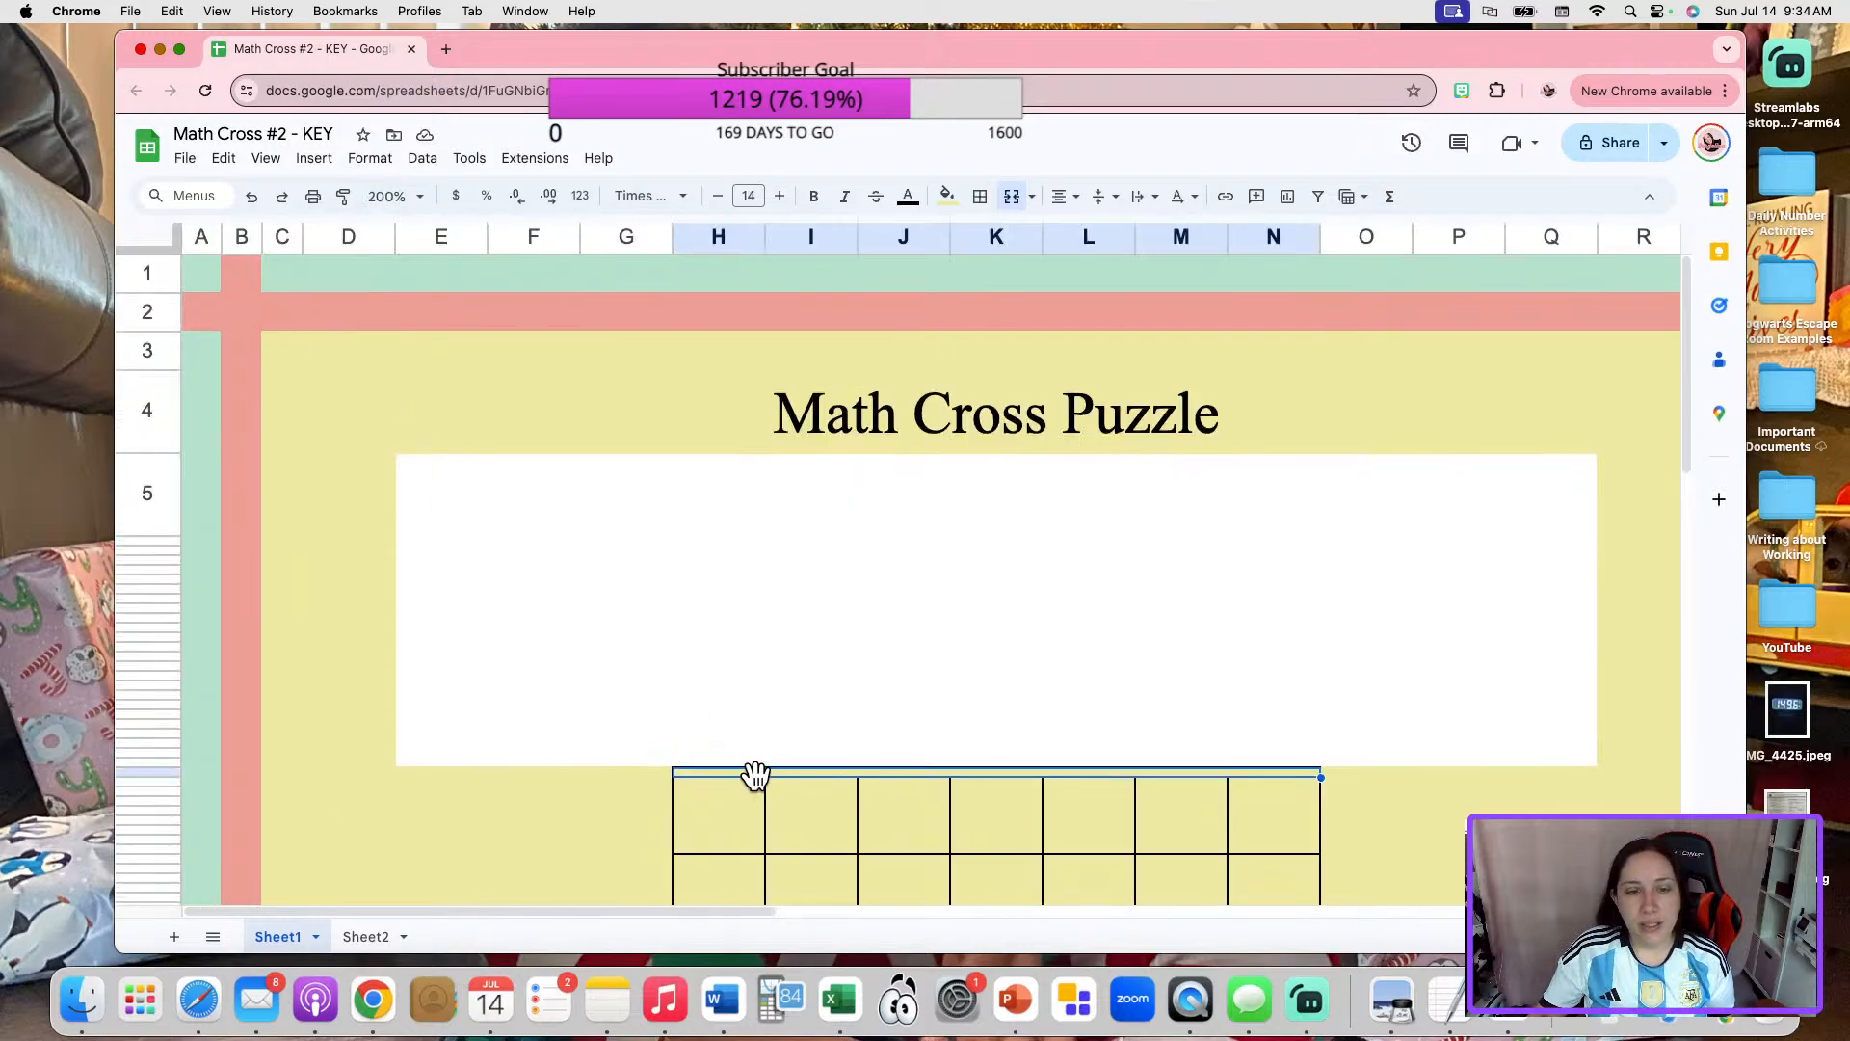
left_click(1465, 777)
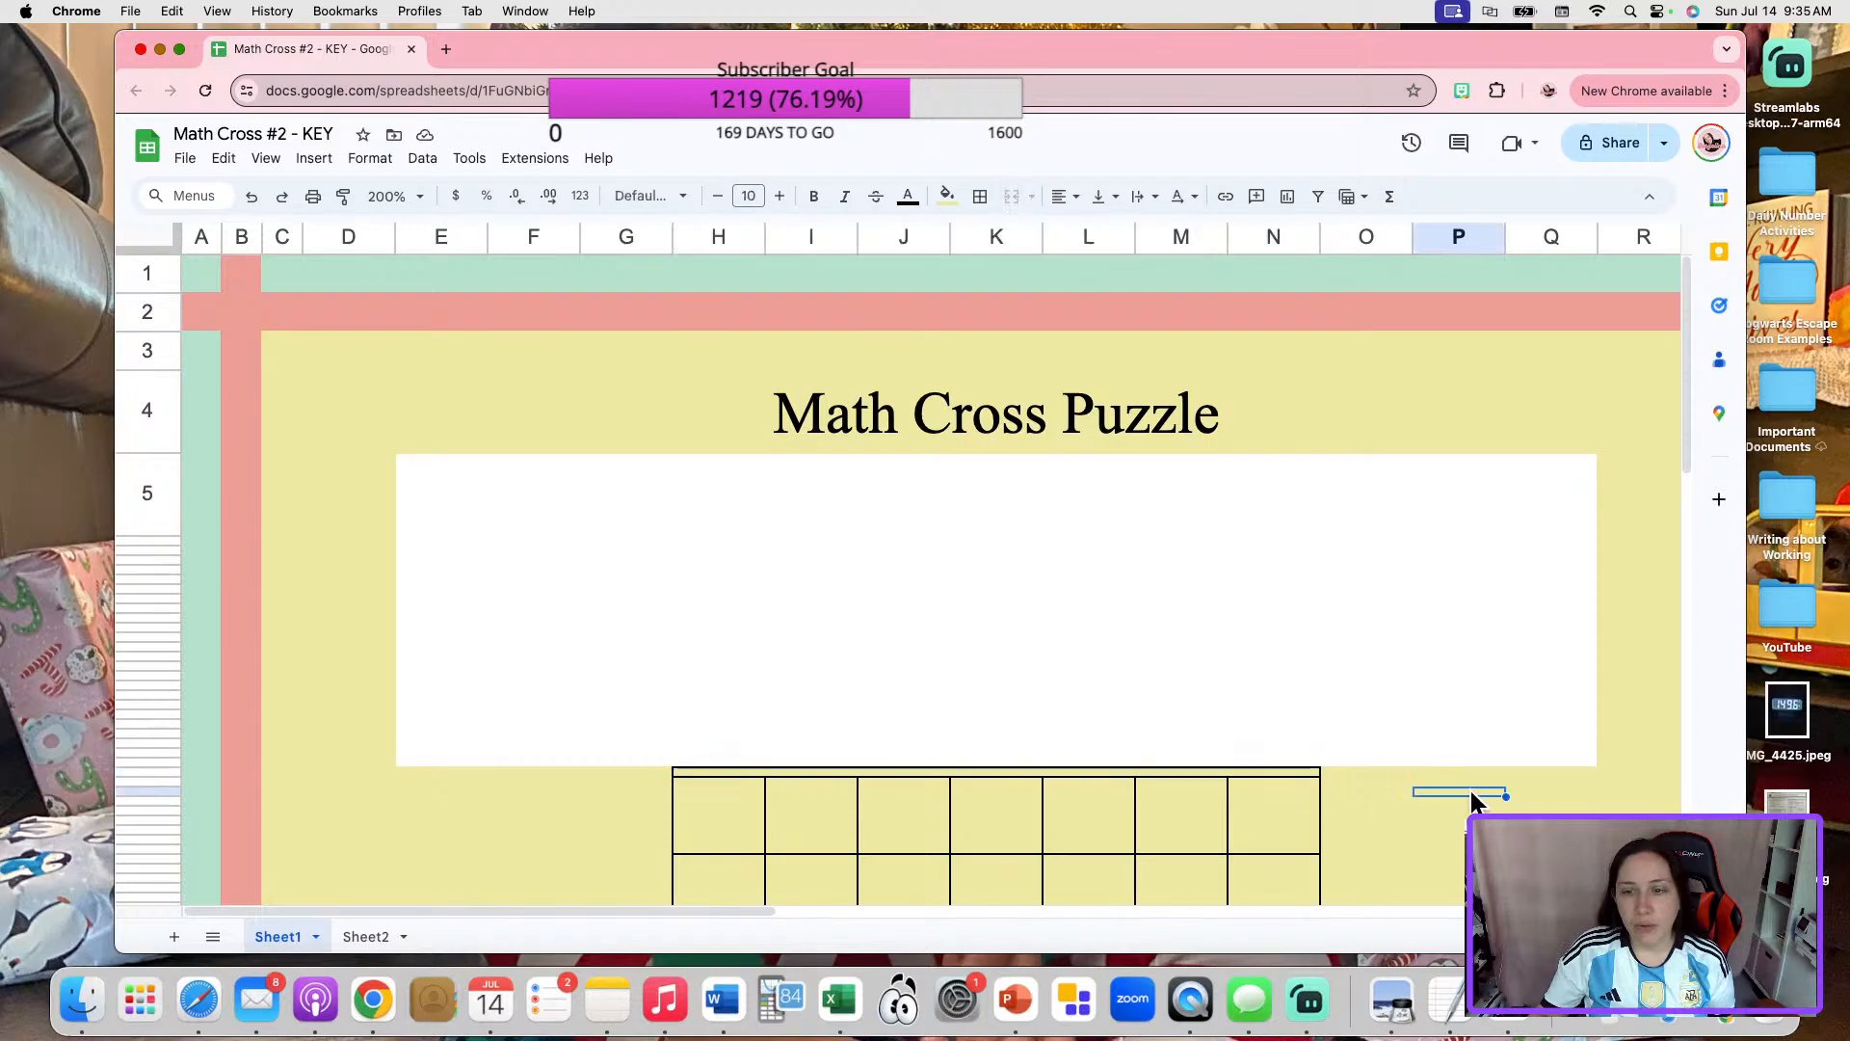
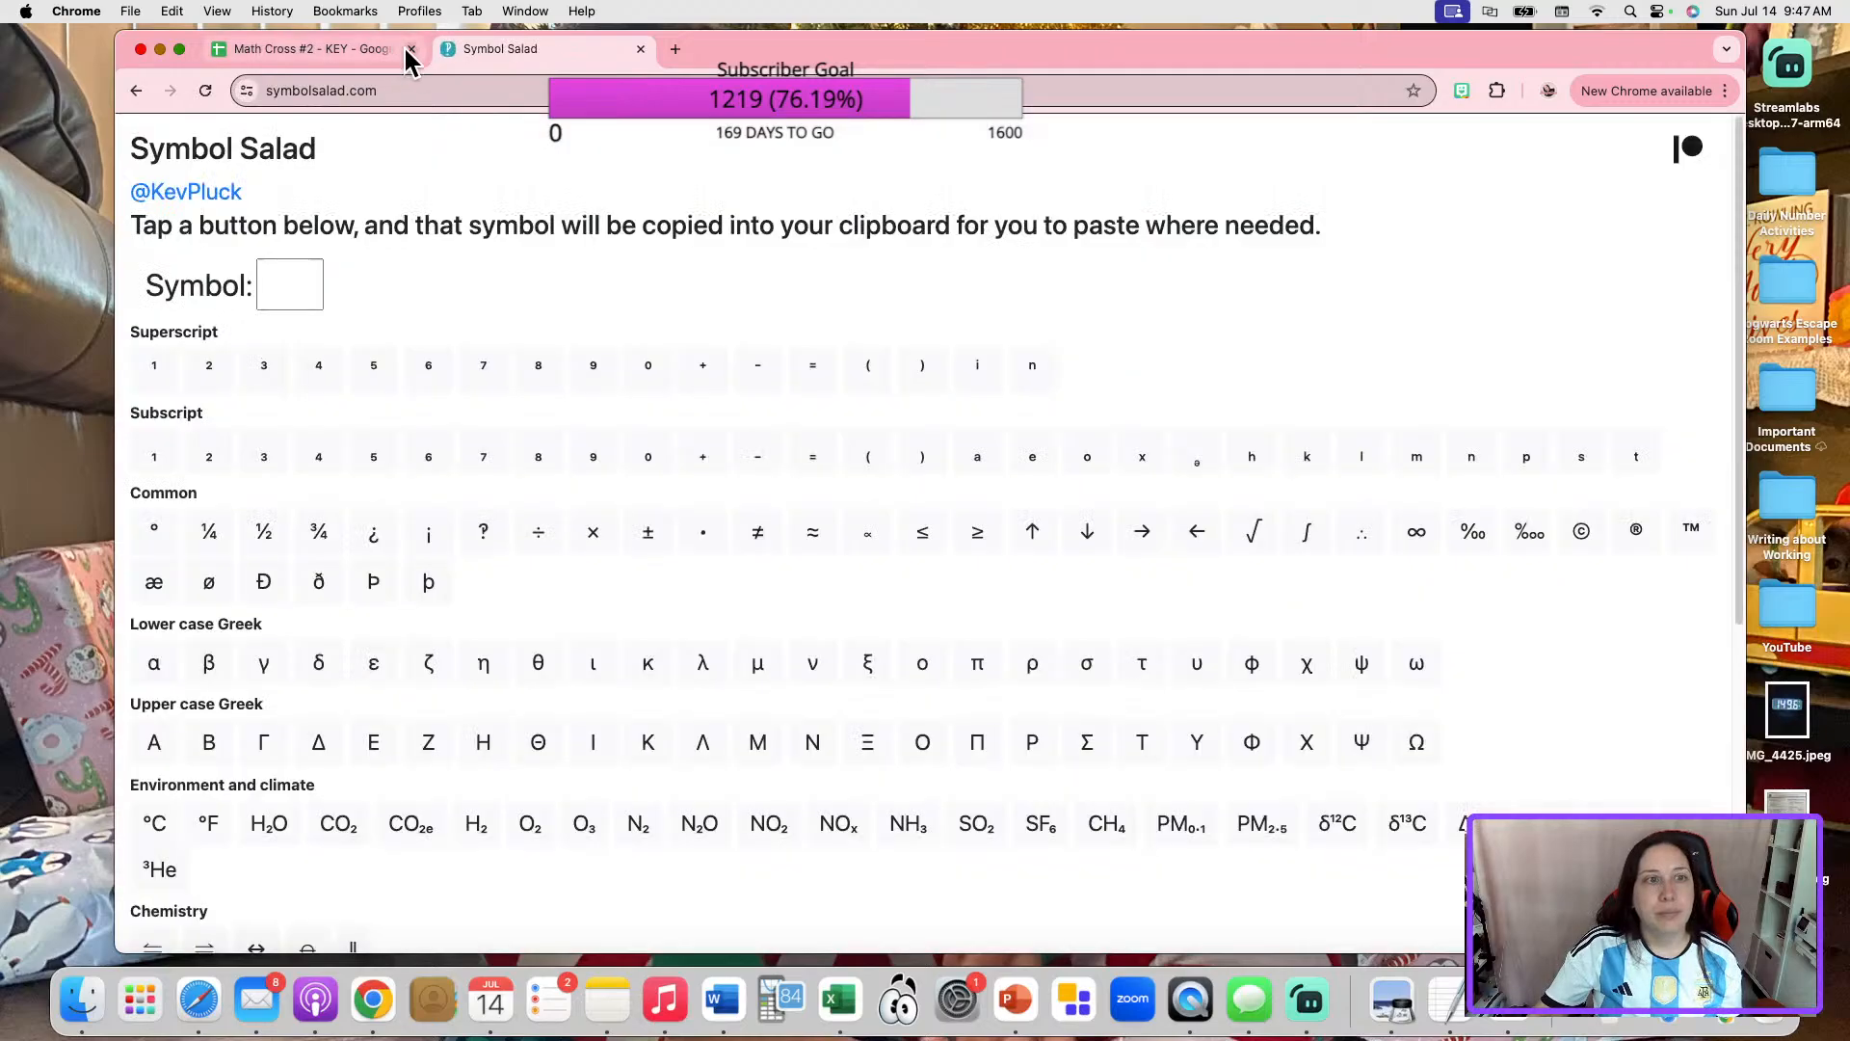
Find the division sign among the common symbols on Symbol Salad and copy it to the clipboard.
left_click(428, 97)
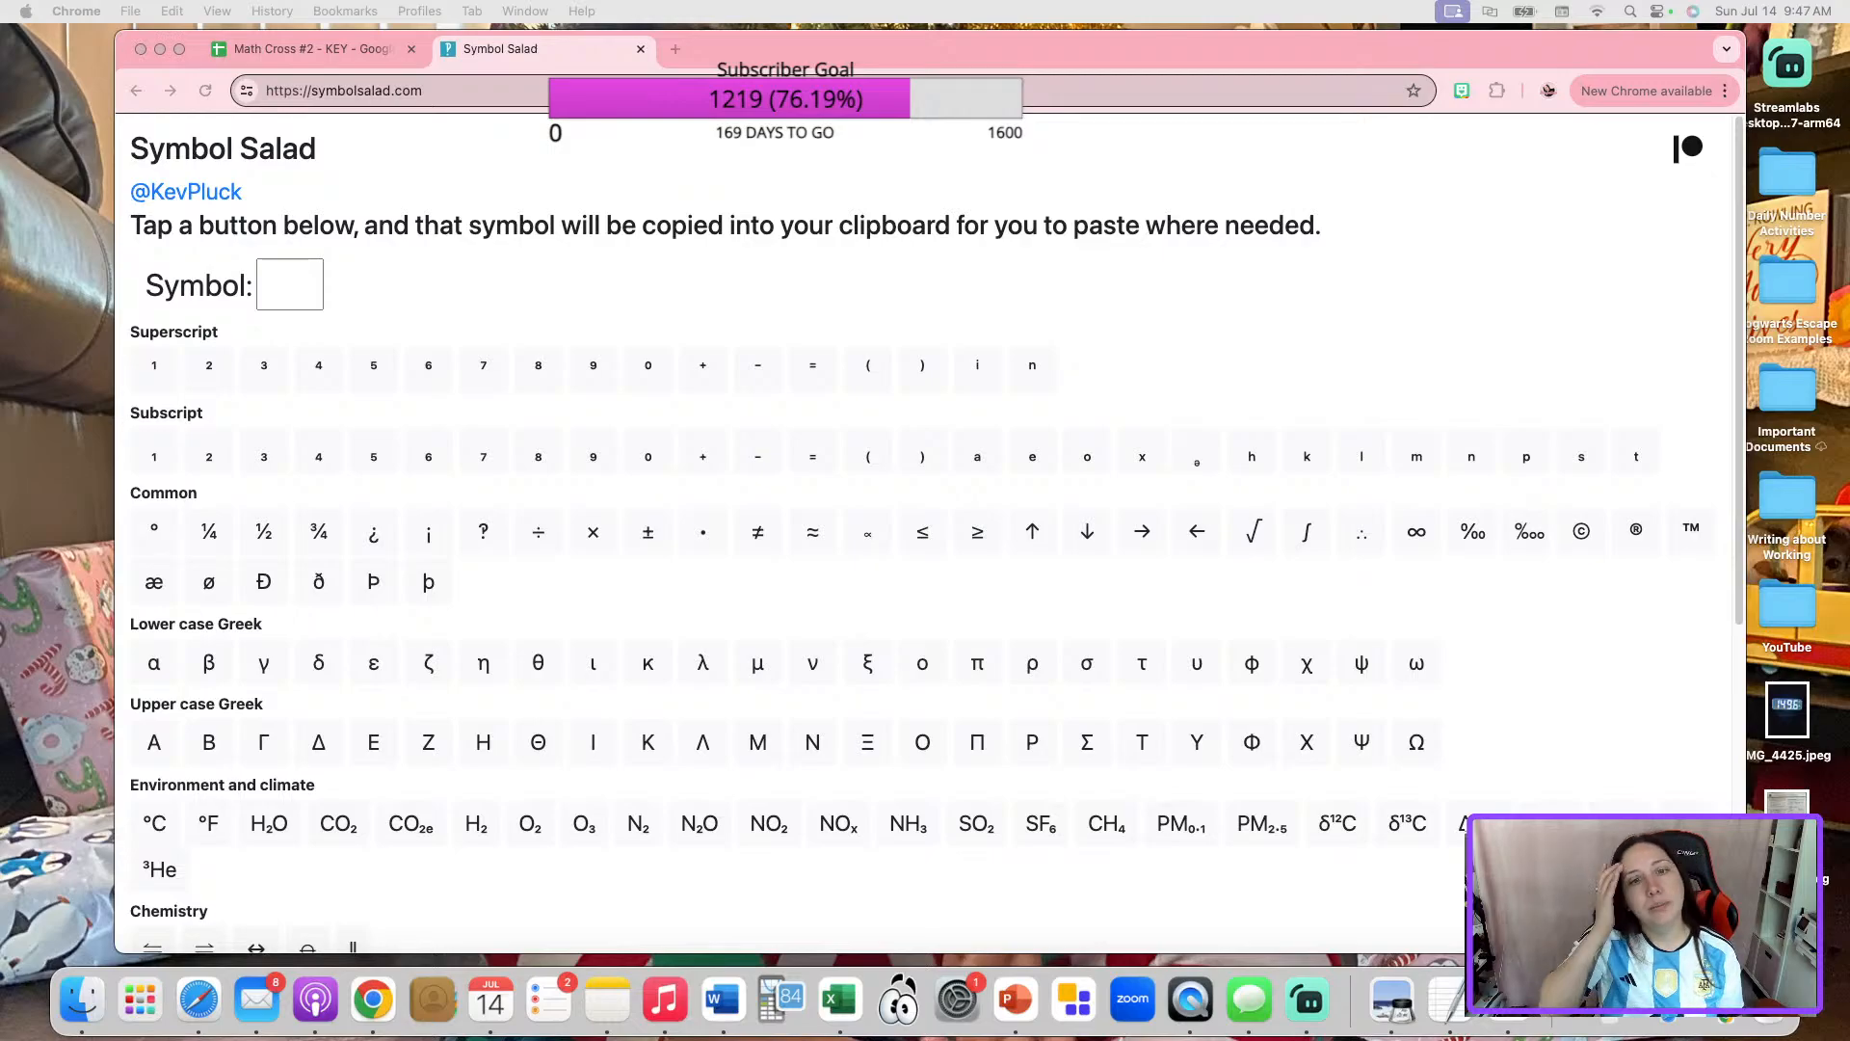
scroll(427, 350, "down", 5)
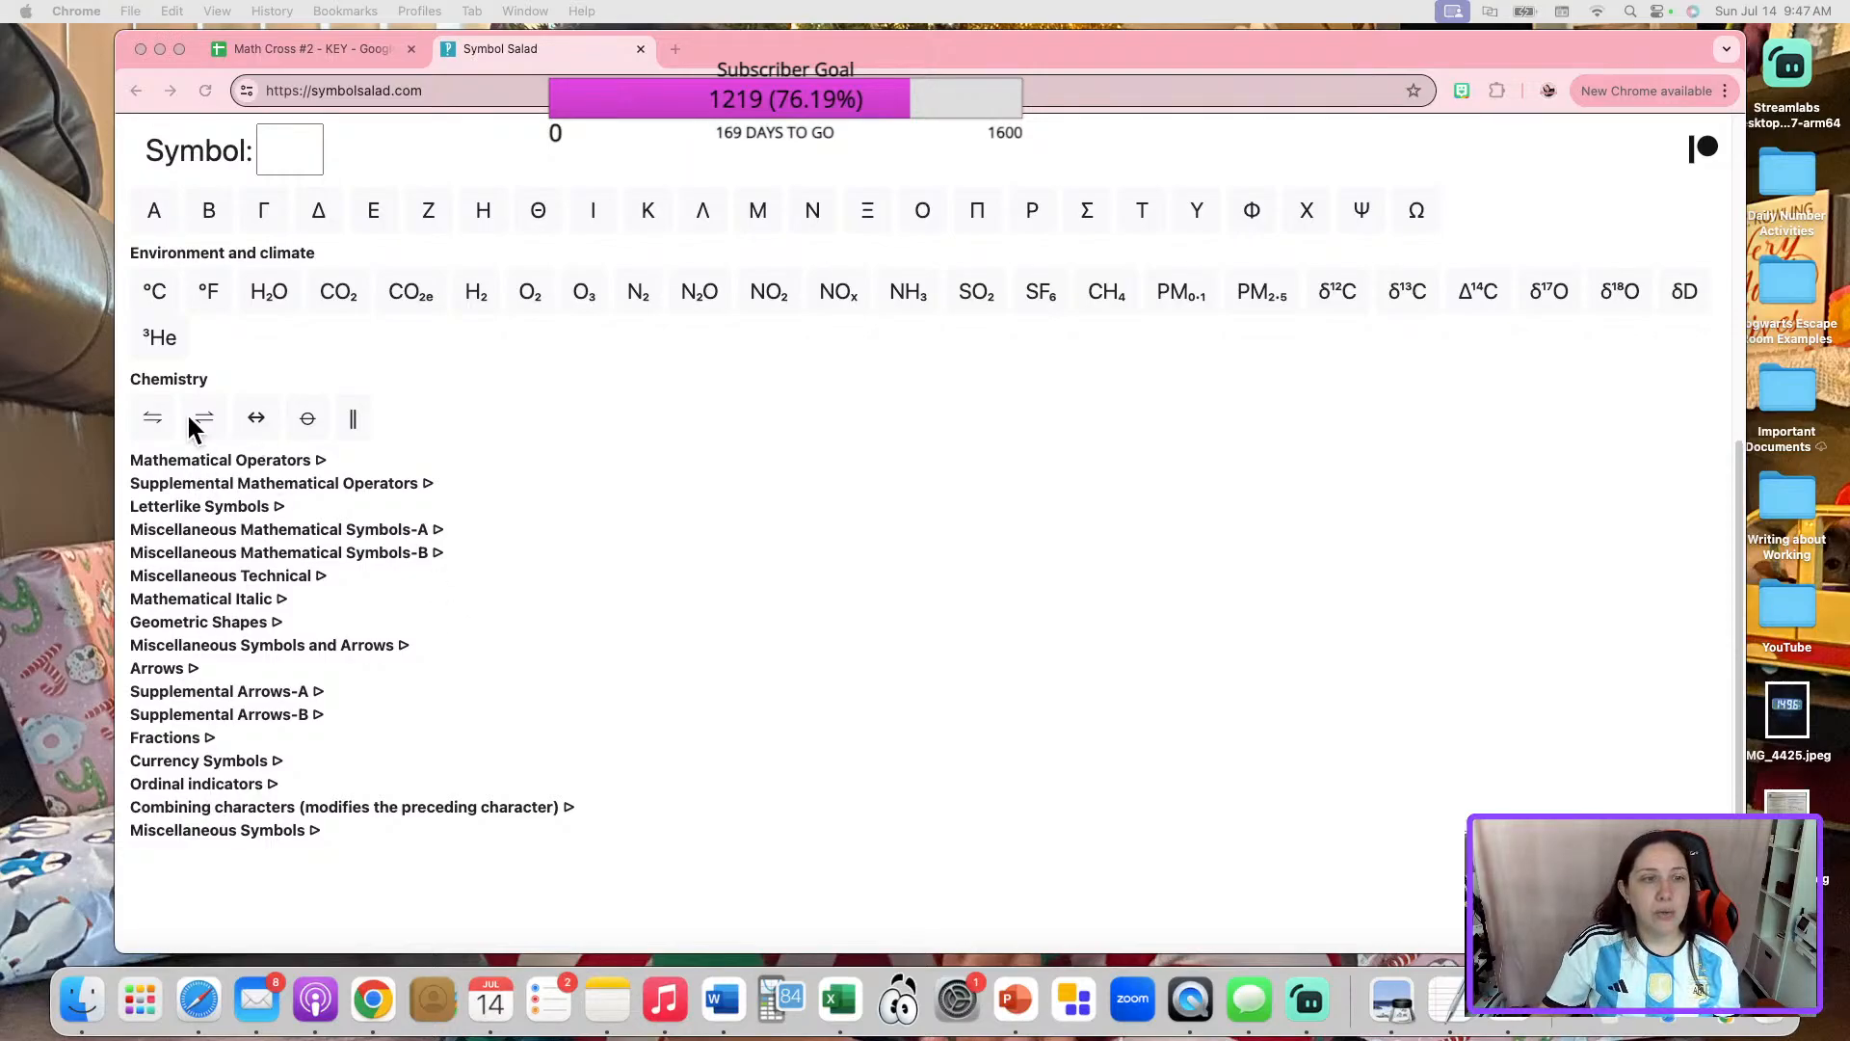
scroll(806, 564, "up", 5)
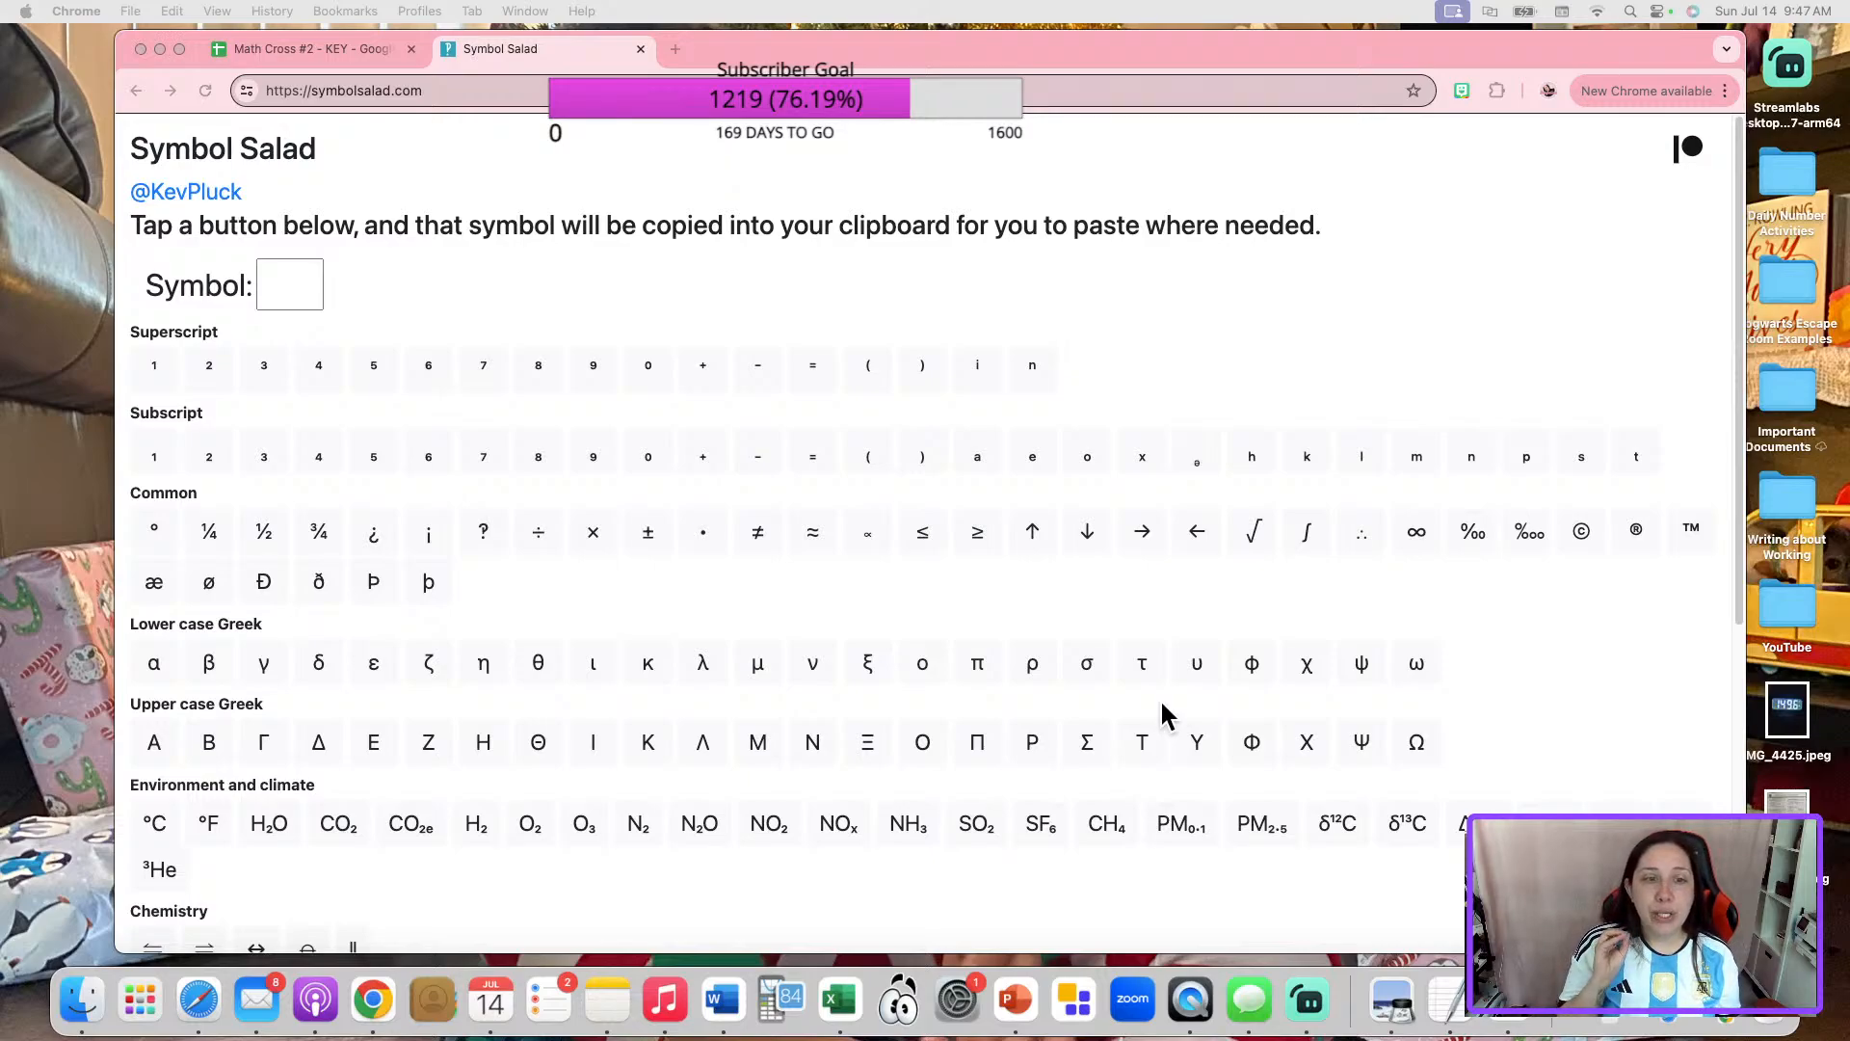
left_click(529, 531)
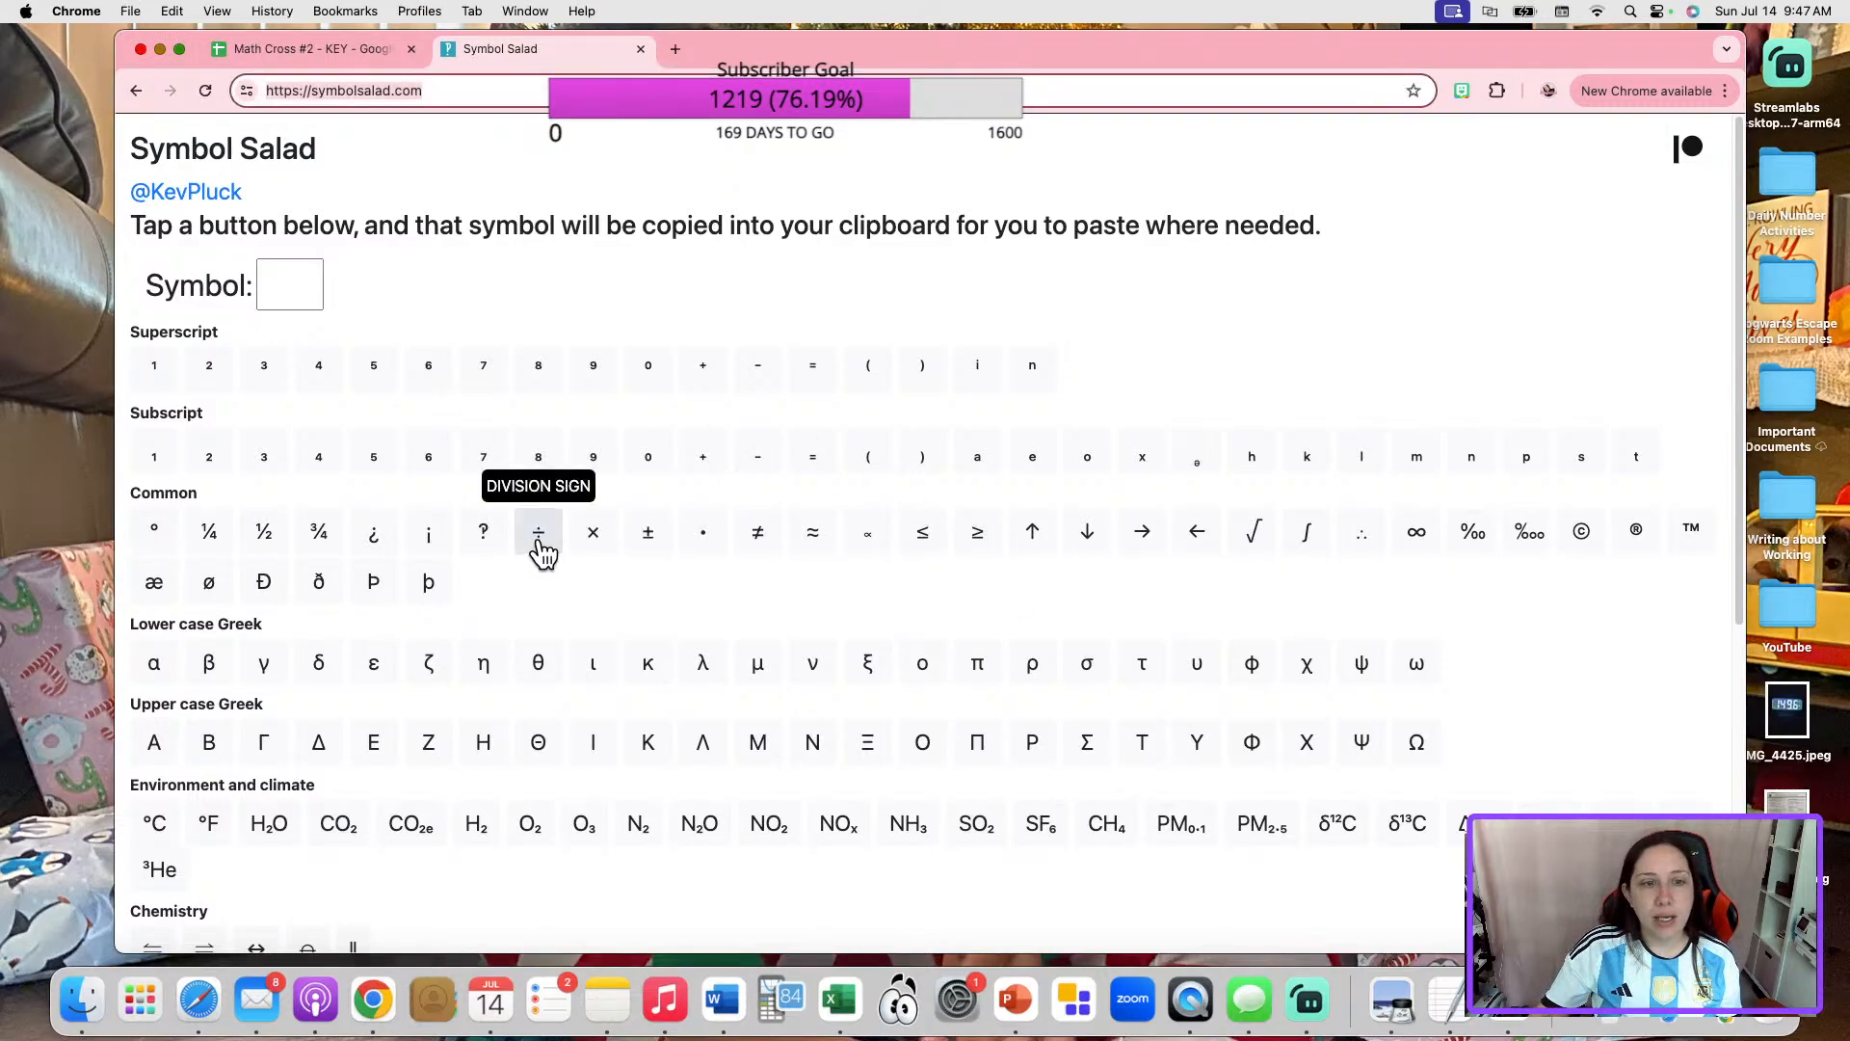
left_click(539, 541)
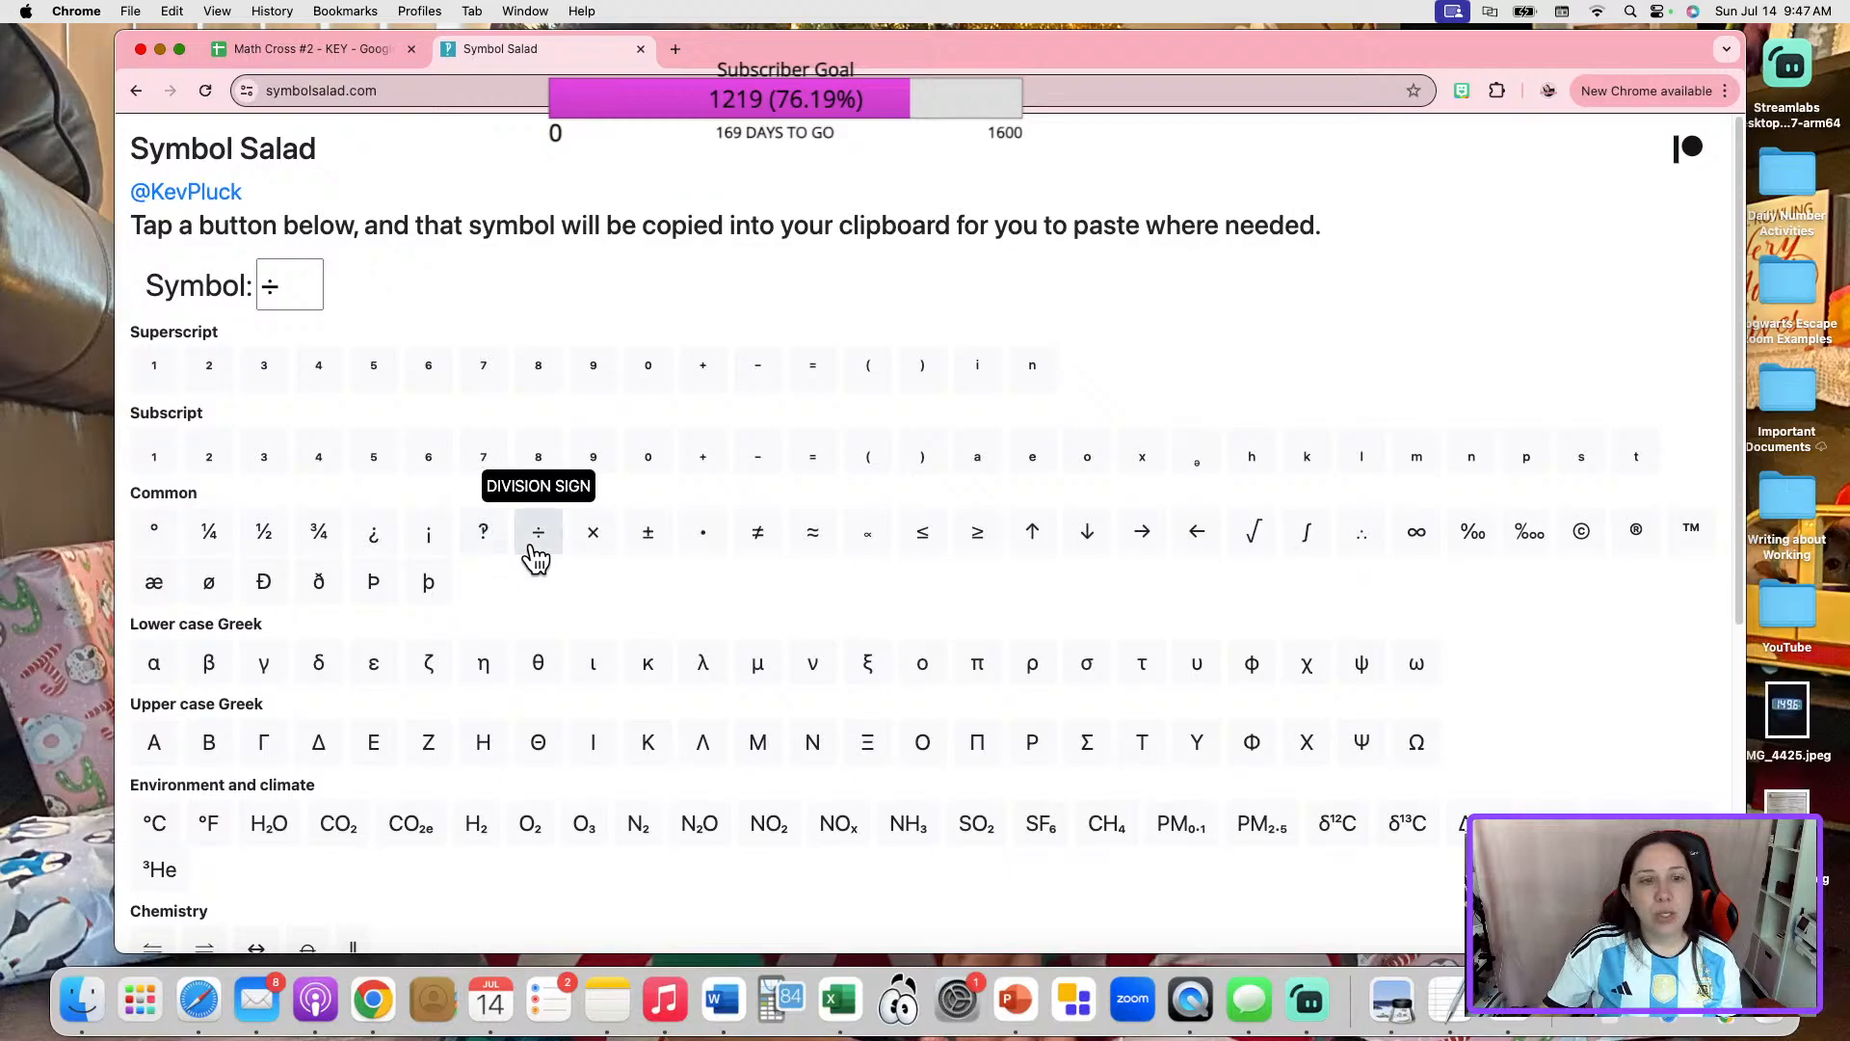
Switch to the Math Cross #2 - KEY sheet and enter ÷ before the 9 in the crossword's uppermost equation.
left_click(378, 53)
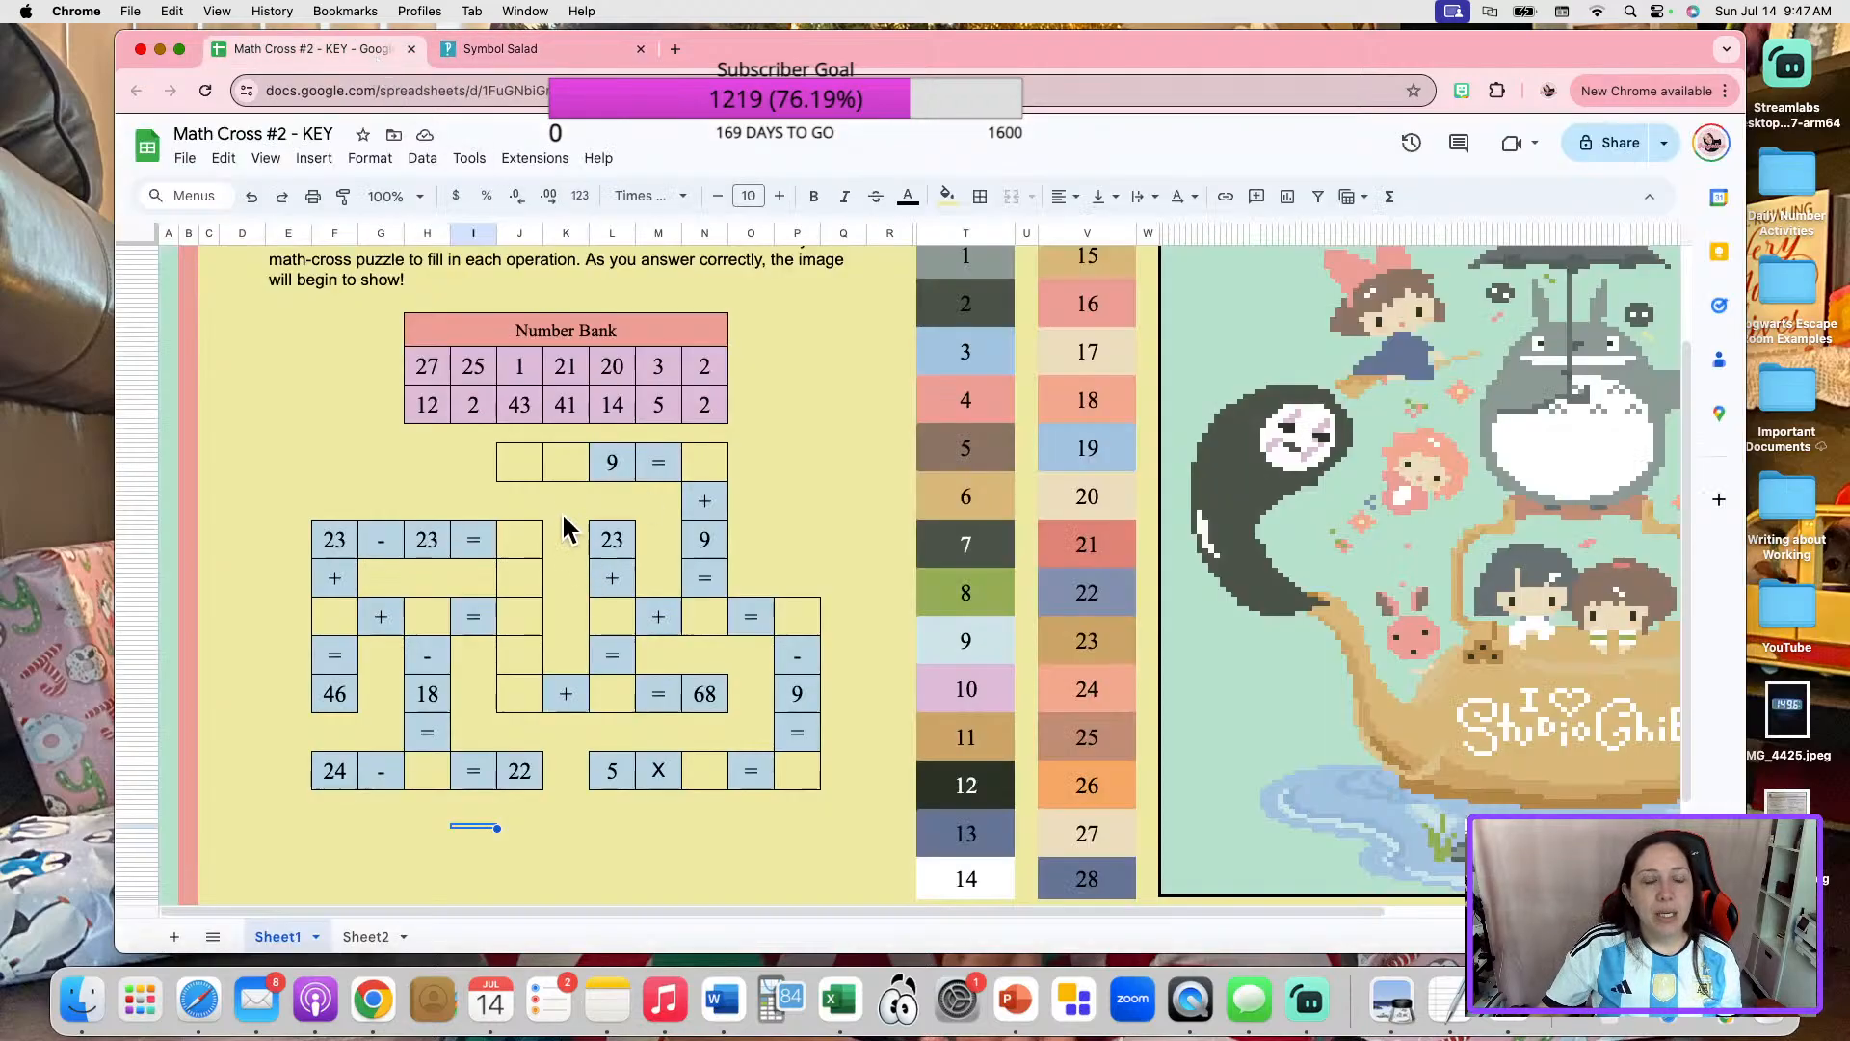
double_click(563, 463)
type("÷")
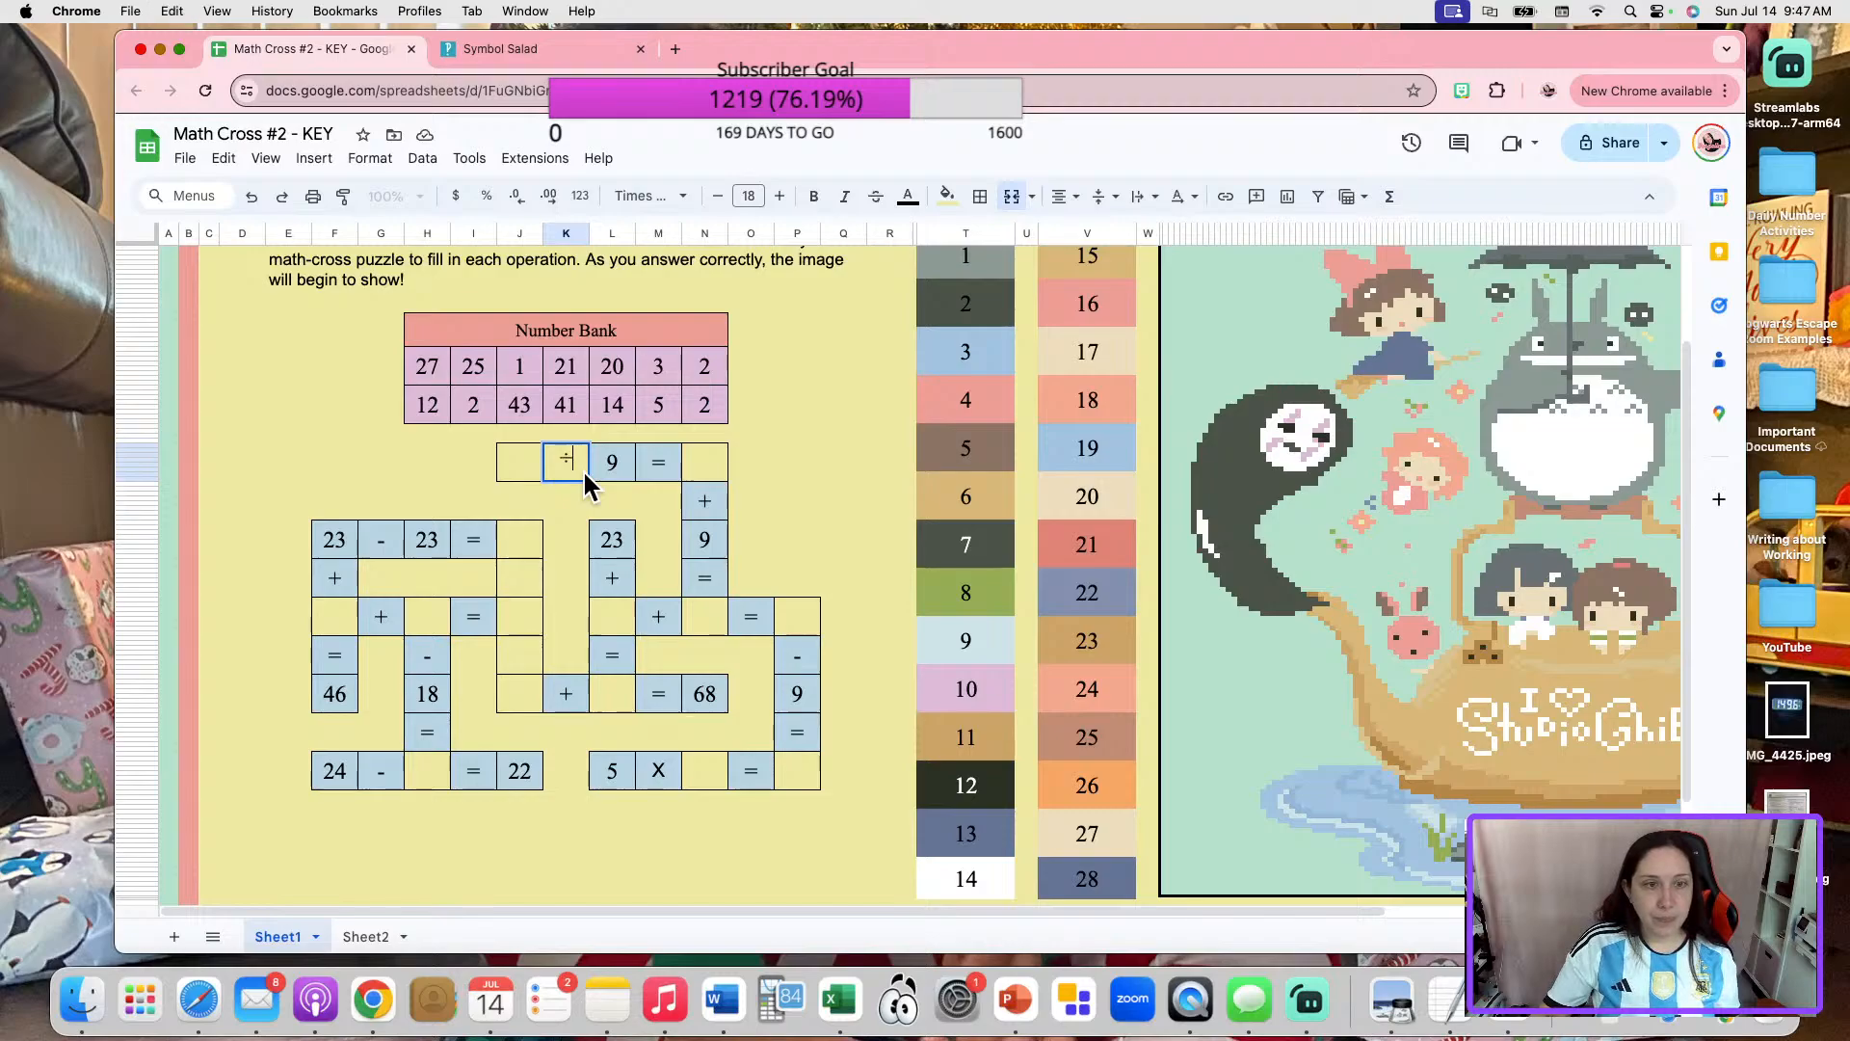
left_click(775, 486)
Copy the blue cell formatting of the 9 in the uppermost equation onto the adjacent ÷ cell.
left_click(612, 464)
left_click(347, 198)
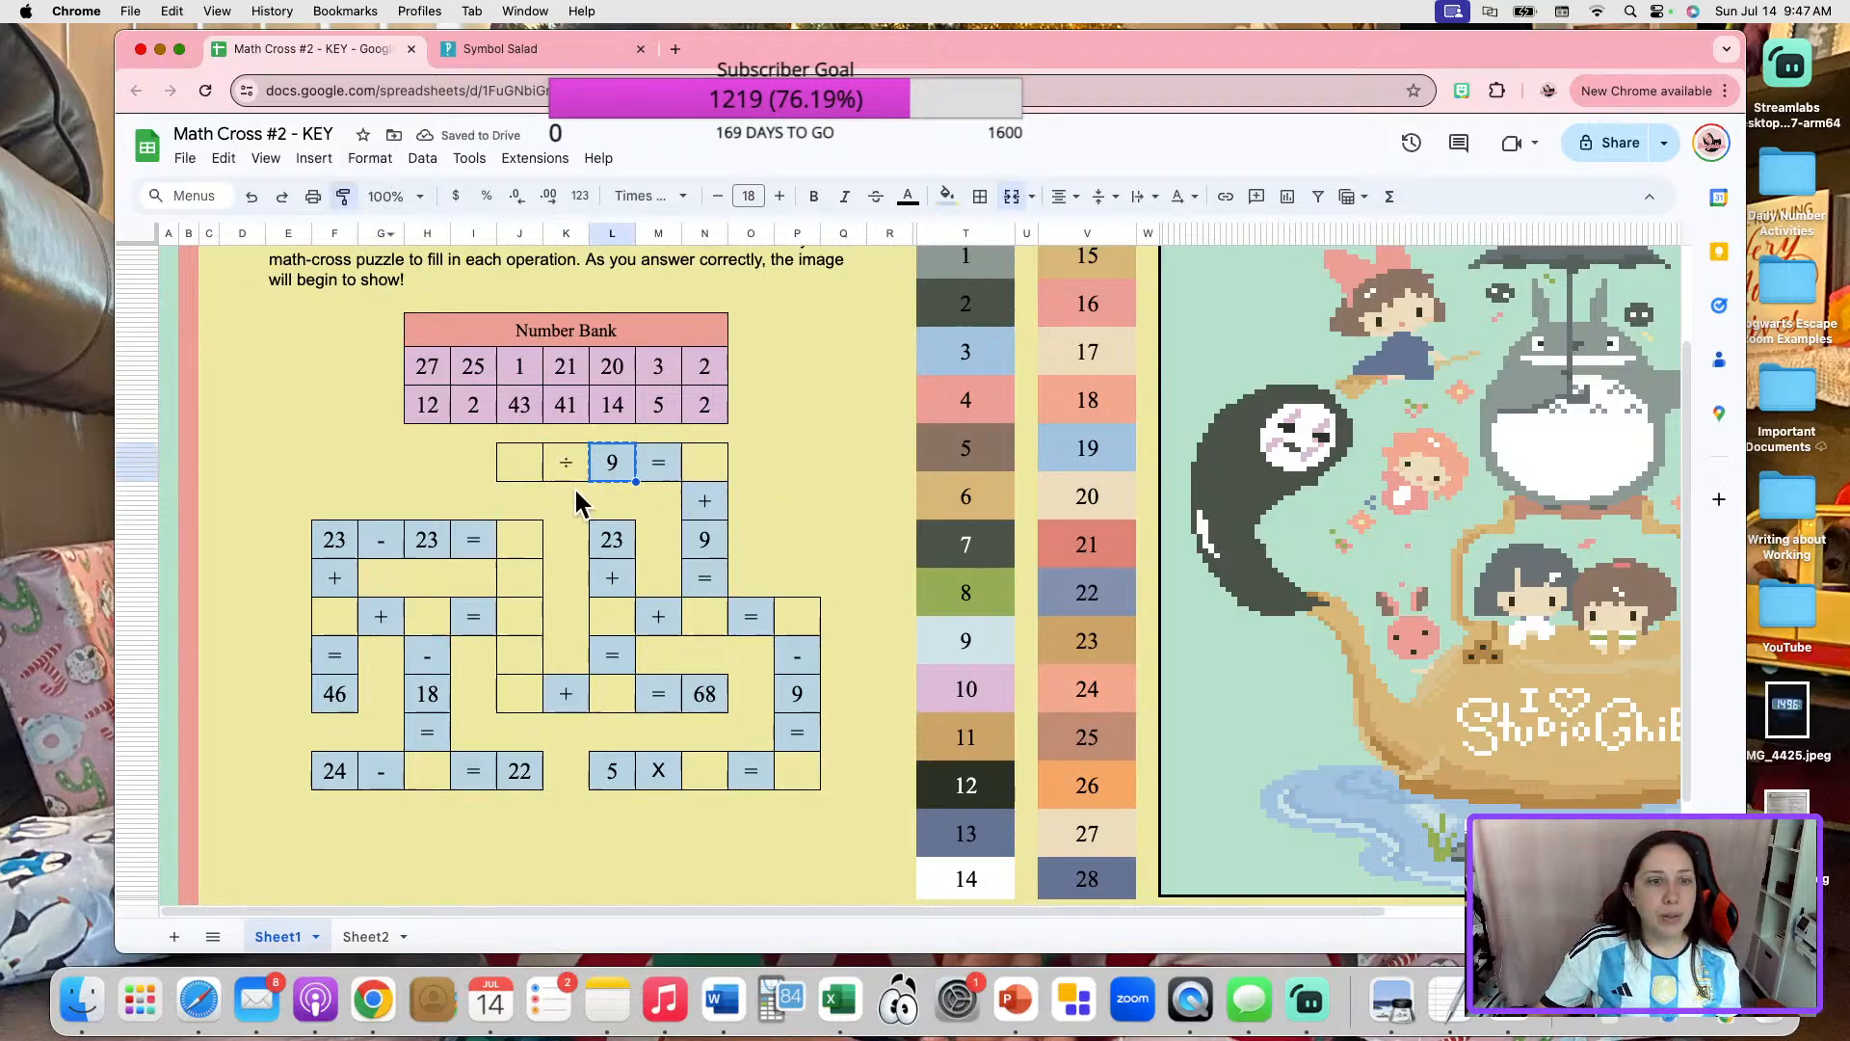
left_click(843, 440)
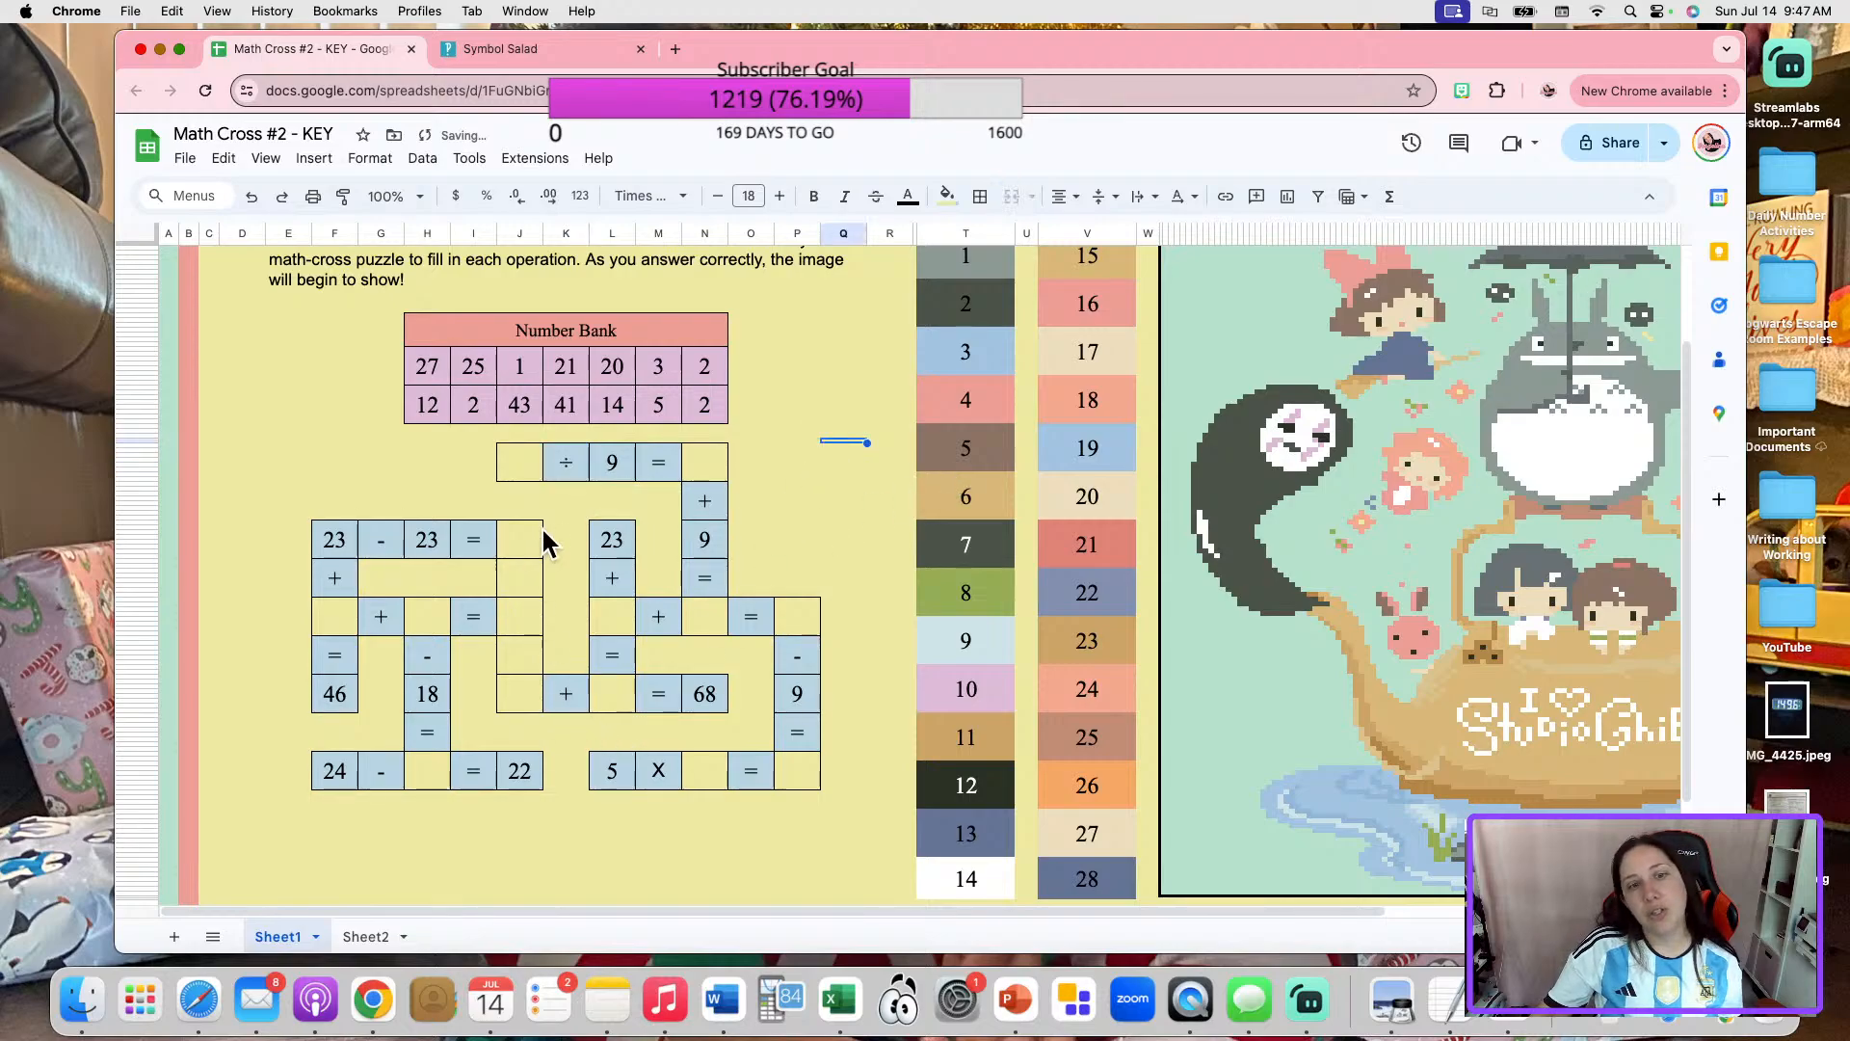
left_click(566, 467)
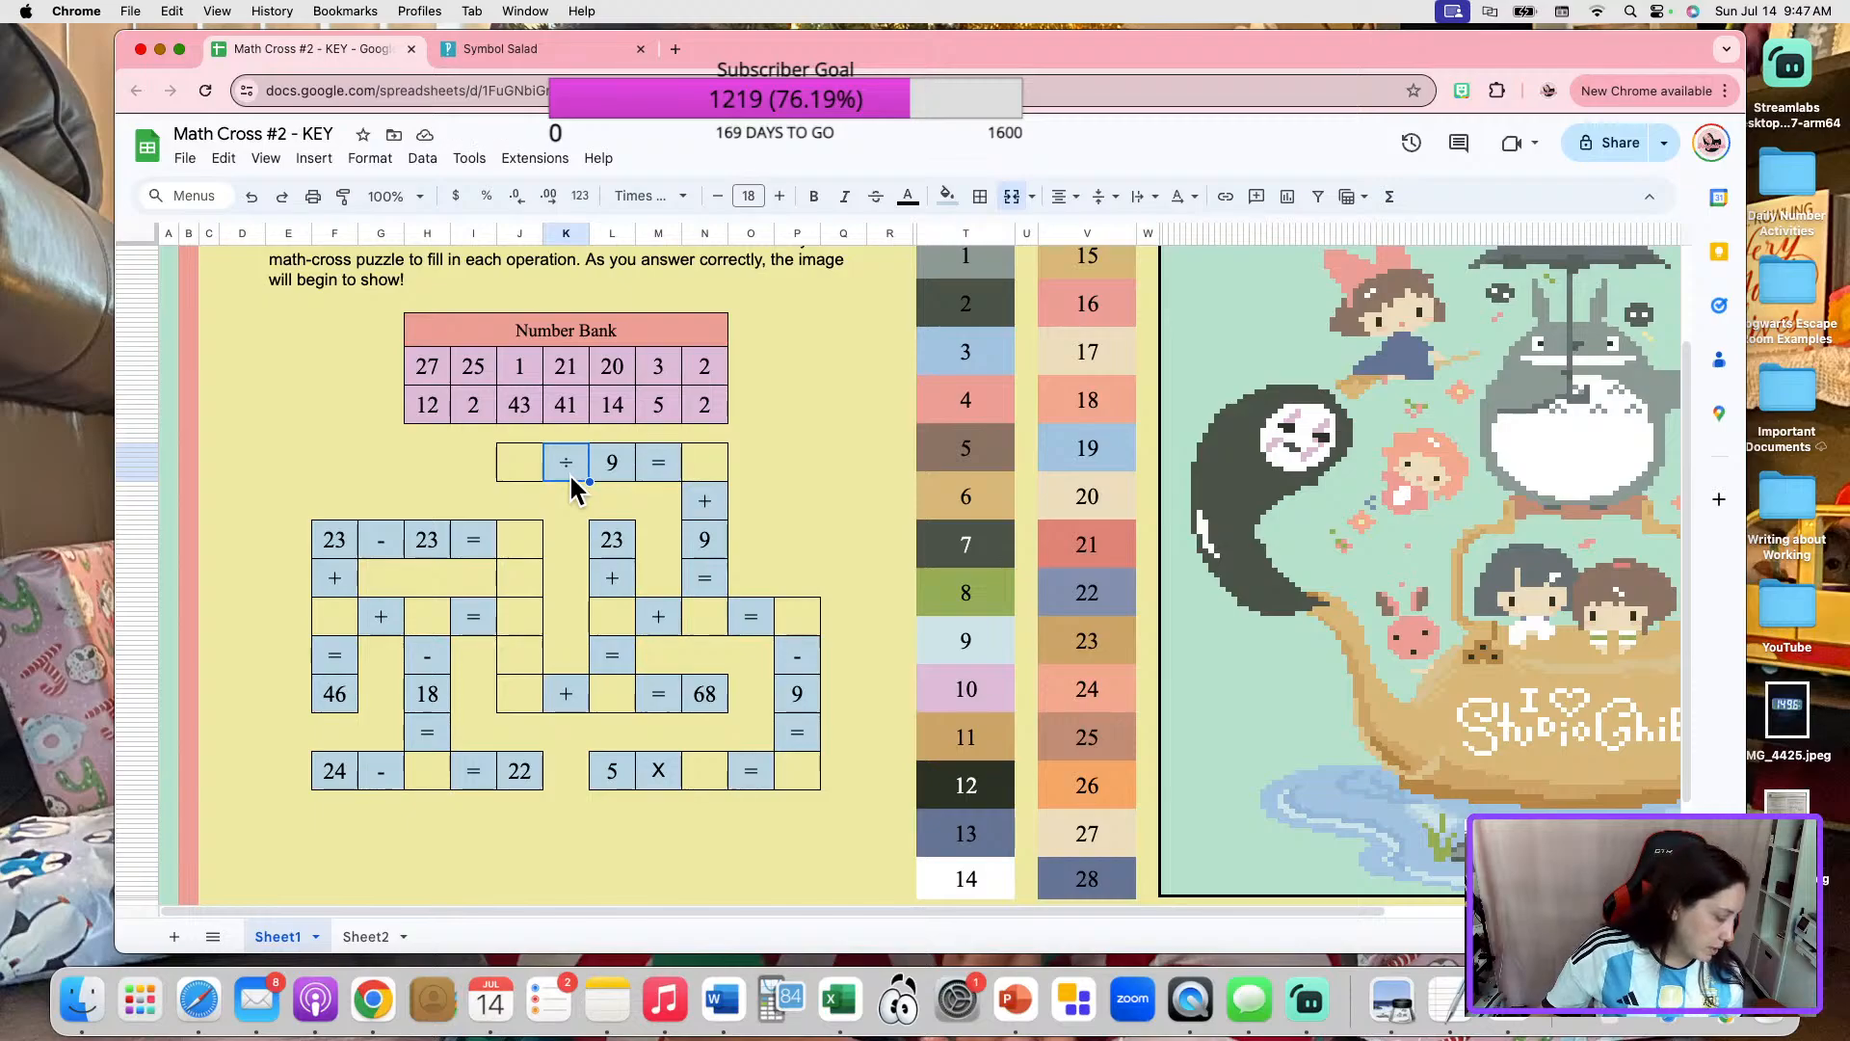
left_click(785, 455)
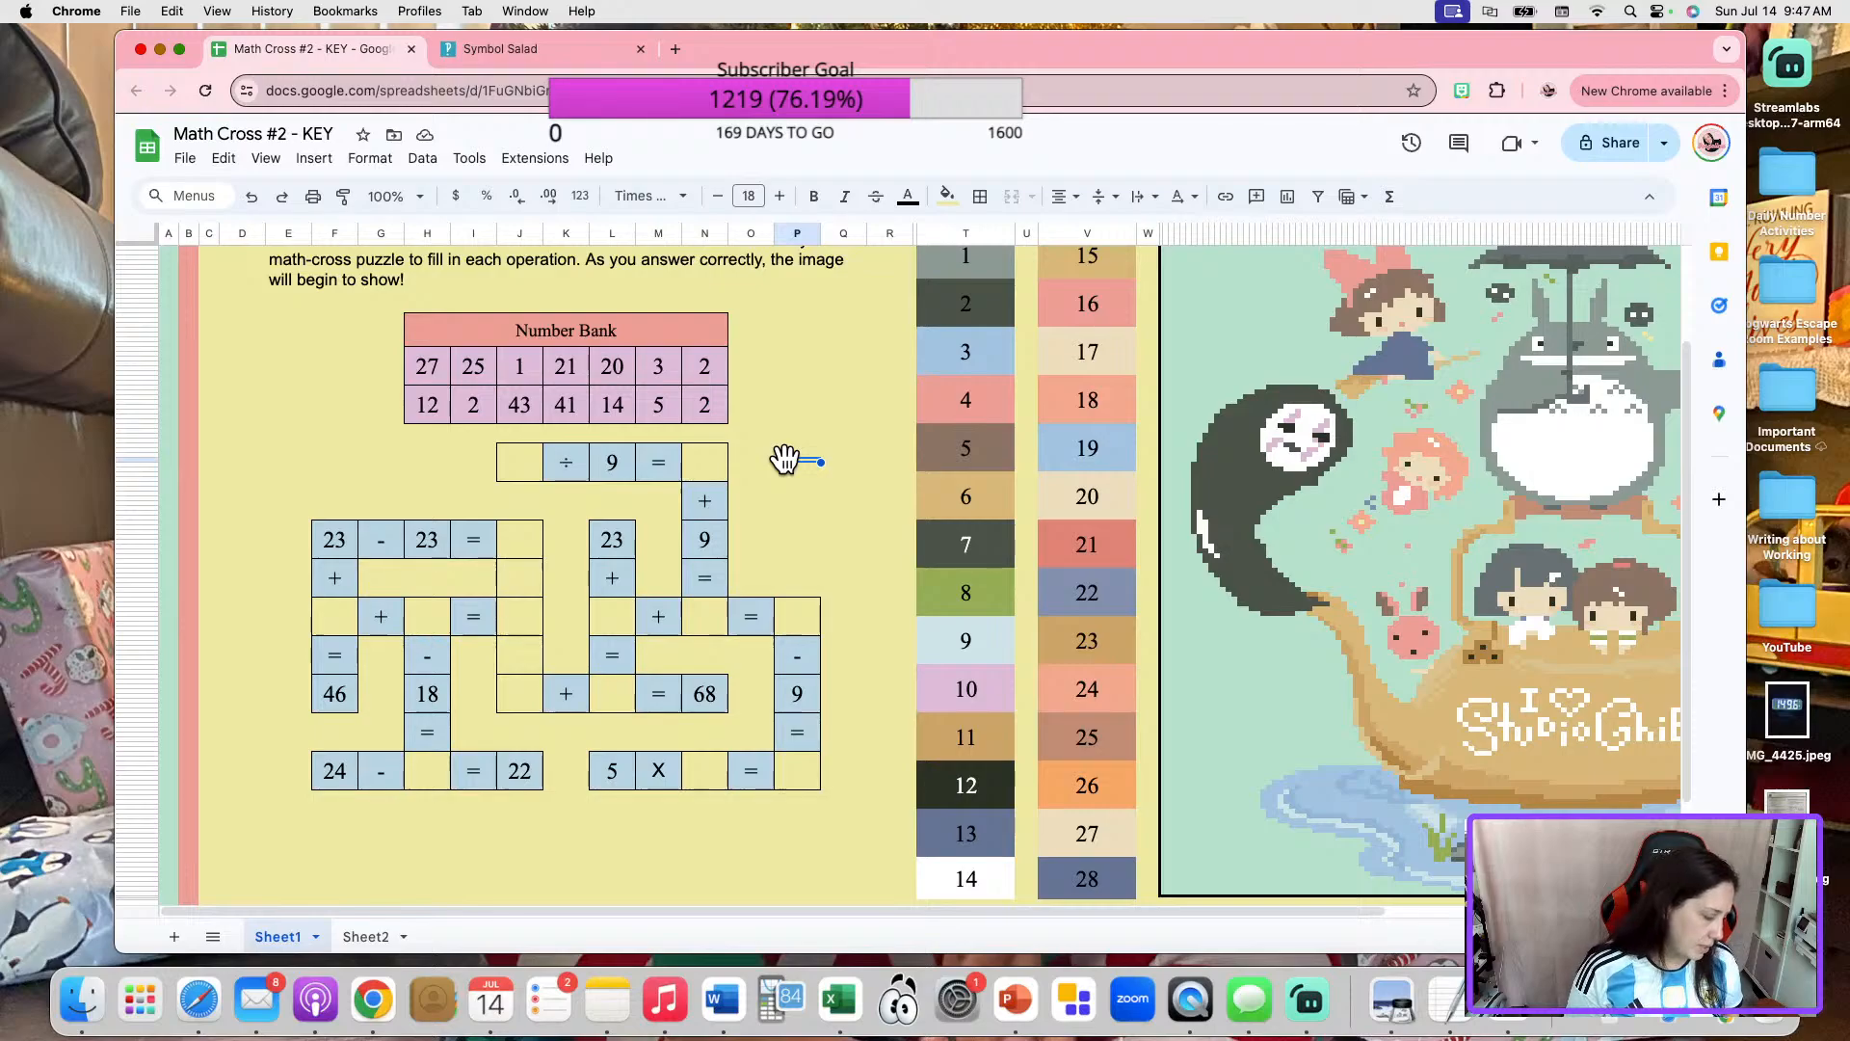
Copy an equals sign into the column J cell directly above the first blank of the equation ending in 68.
left_click(467, 623)
key("ctrl+c")
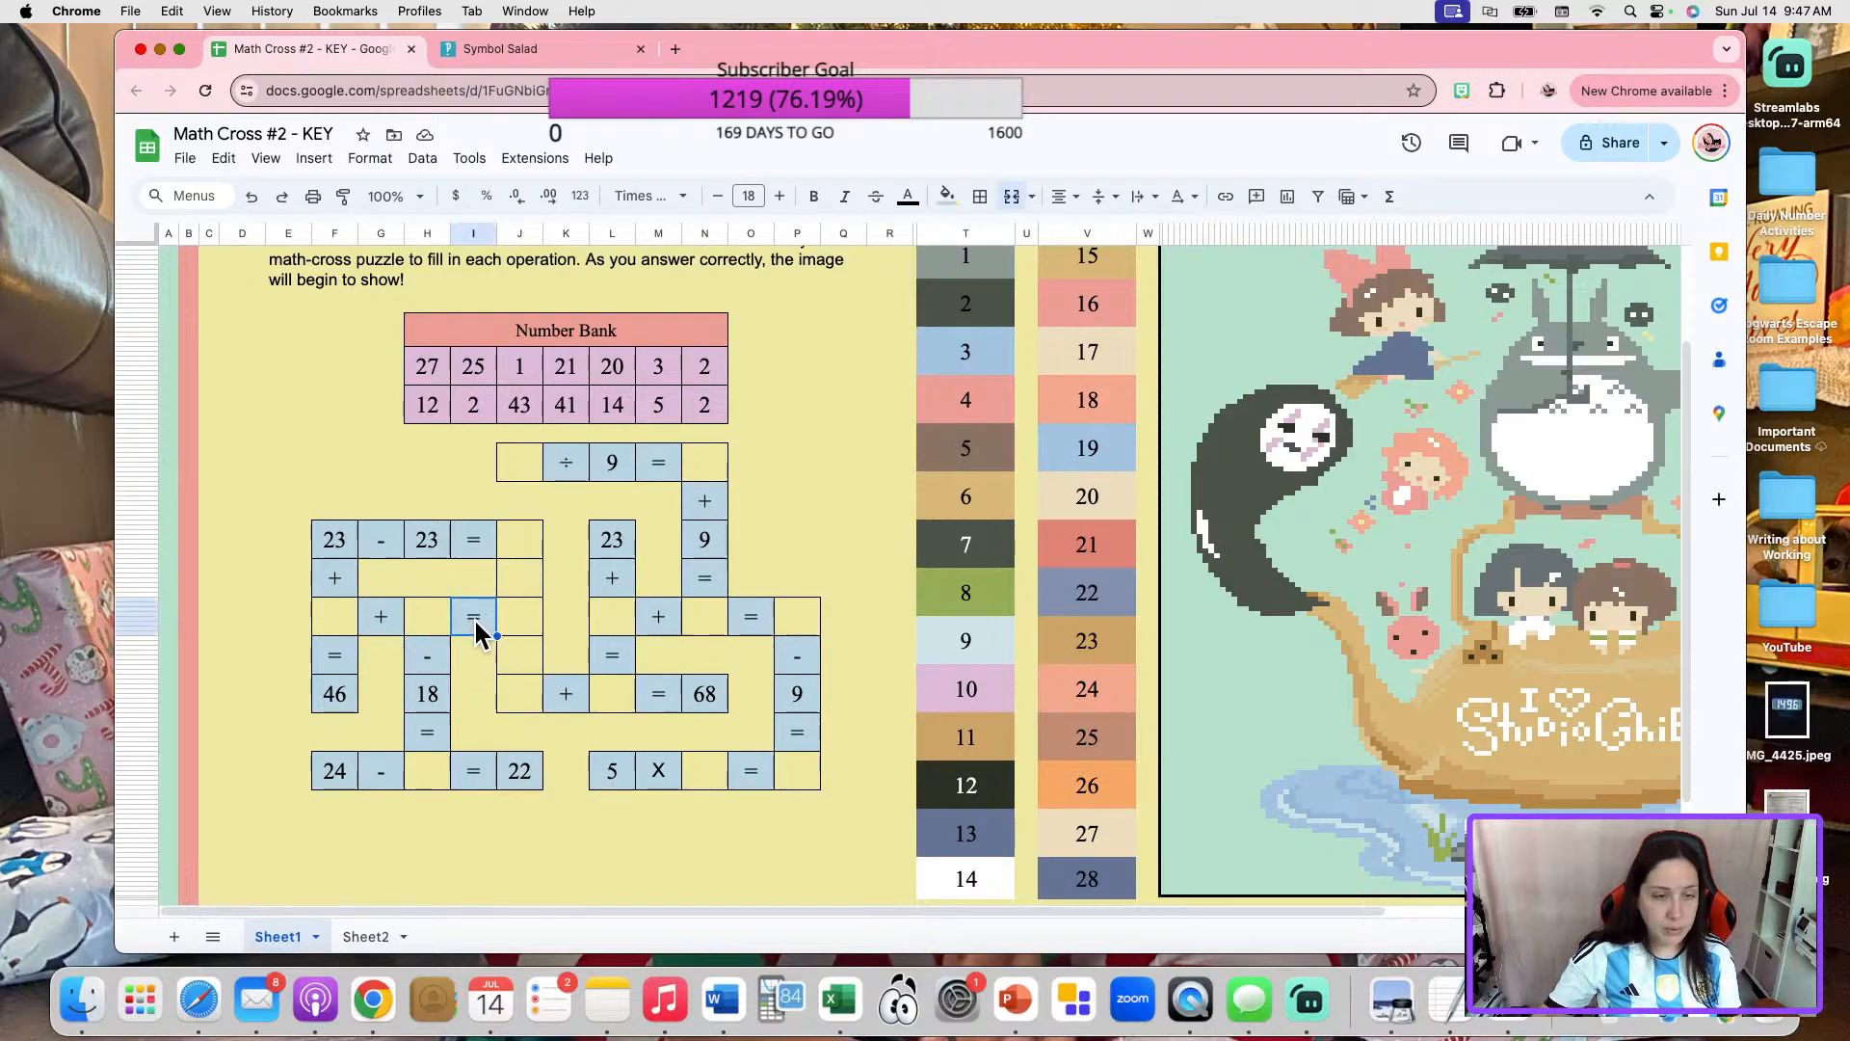
left_click(519, 665)
key("ctrl+v")
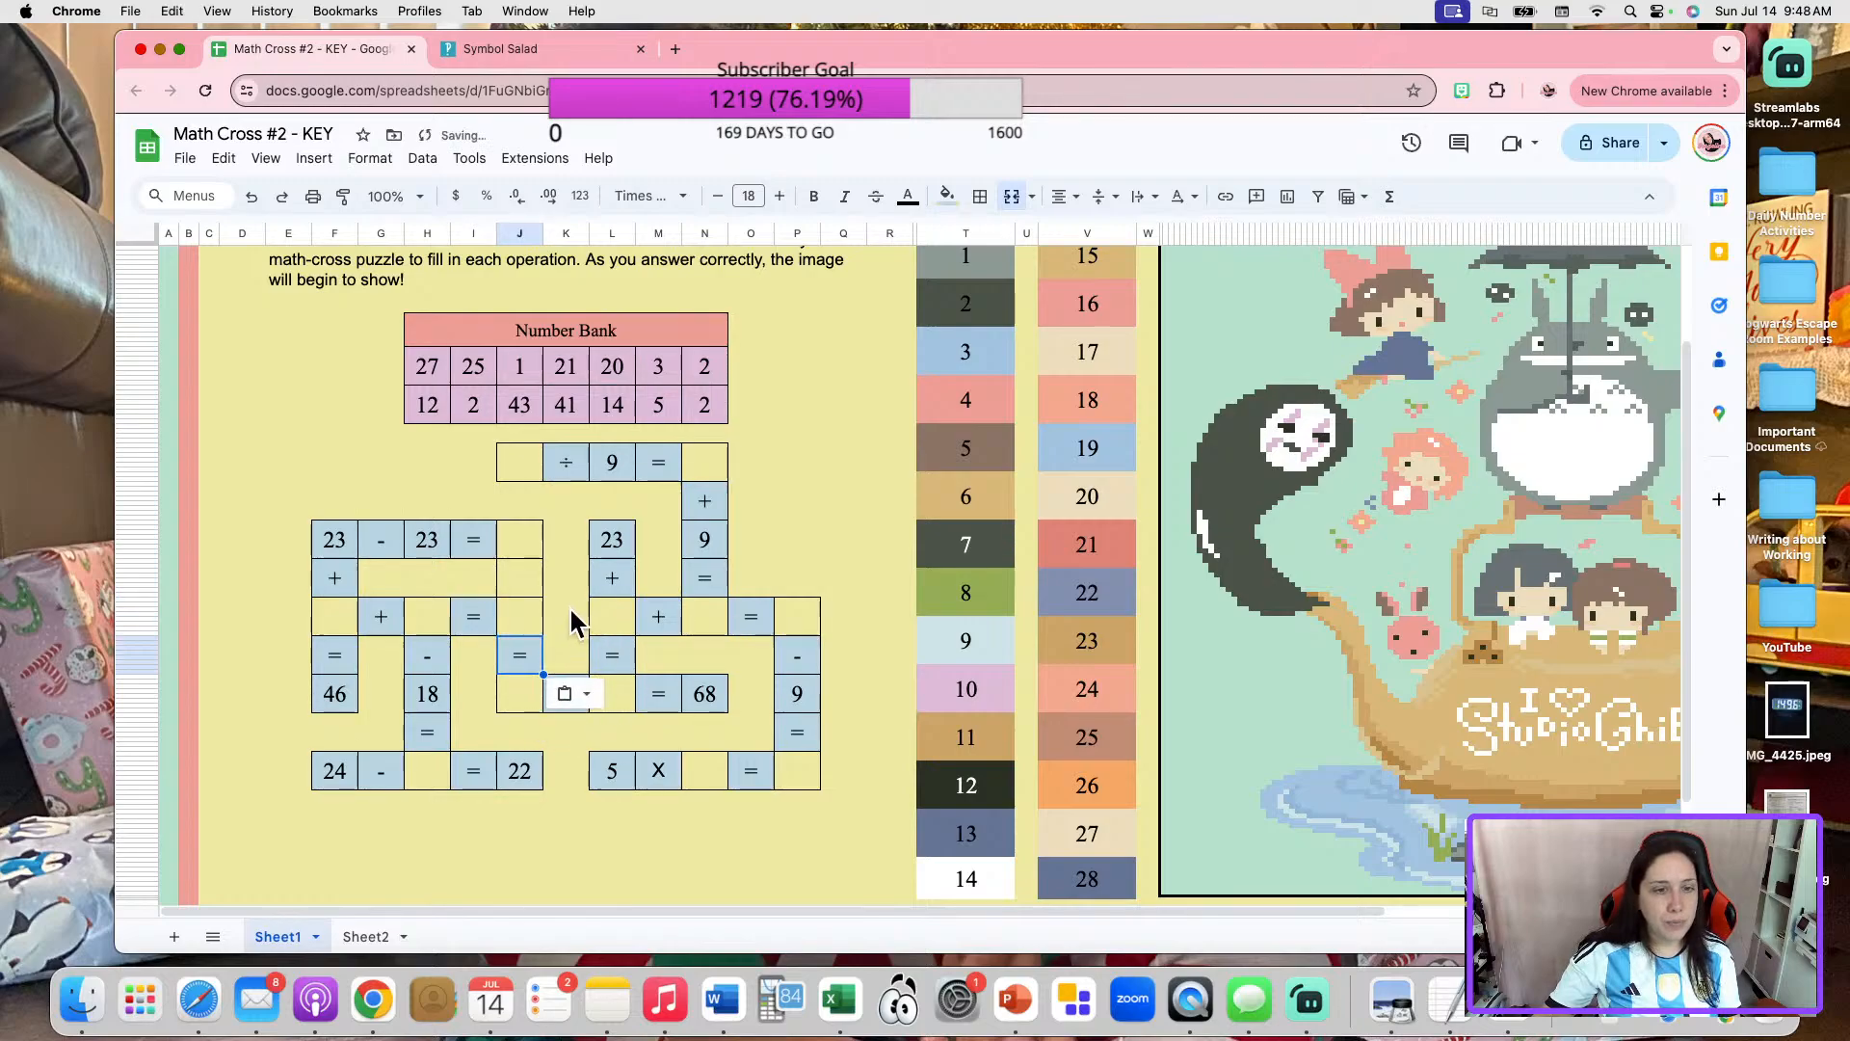
Copy the plus sign from the equation ending in 68 into the column J cell below the 23 - 23 answer blank.
left_click(571, 609)
left_click(571, 702)
key("ctrl+c")
left_click(501, 570)
key("ctrl+v")
left_click(837, 529)
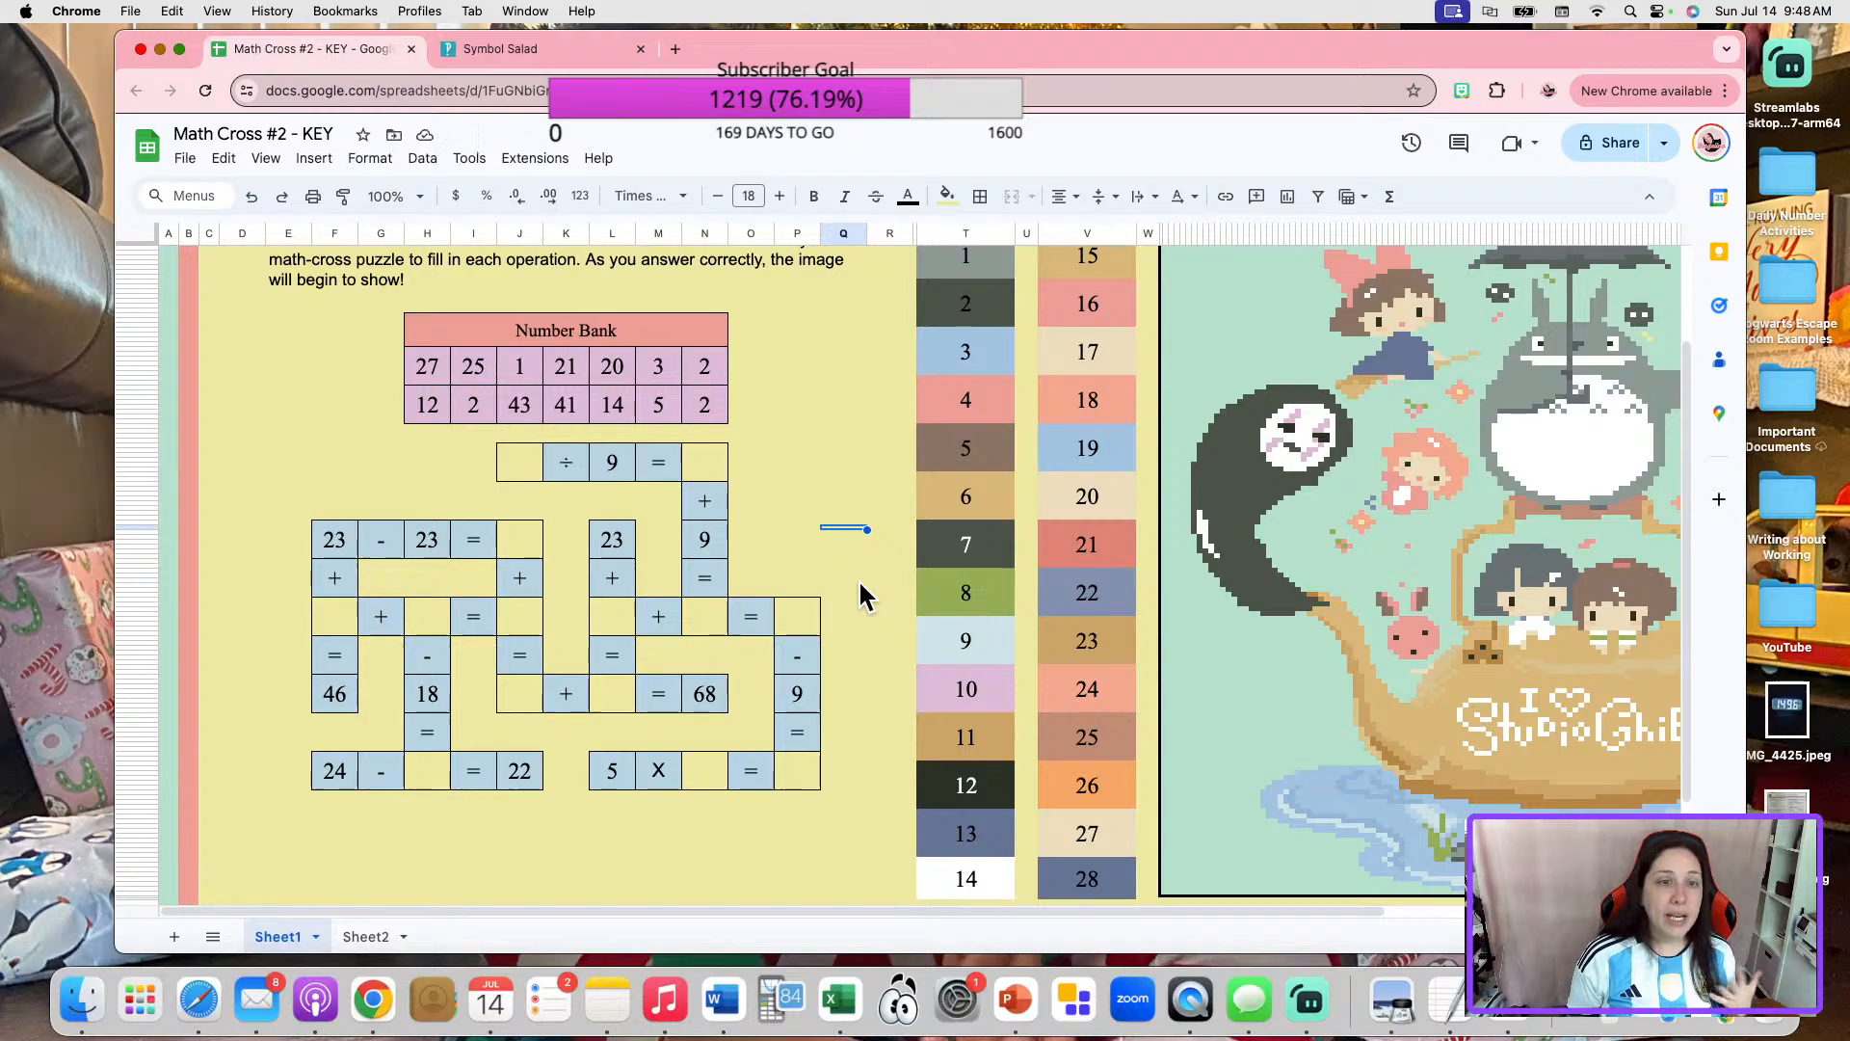
Go through the crossword's blank answer cells one by one to count how many answers the puzzle needs.
left_click(520, 467)
left_click(711, 472)
left_click(547, 541)
left_click(542, 460)
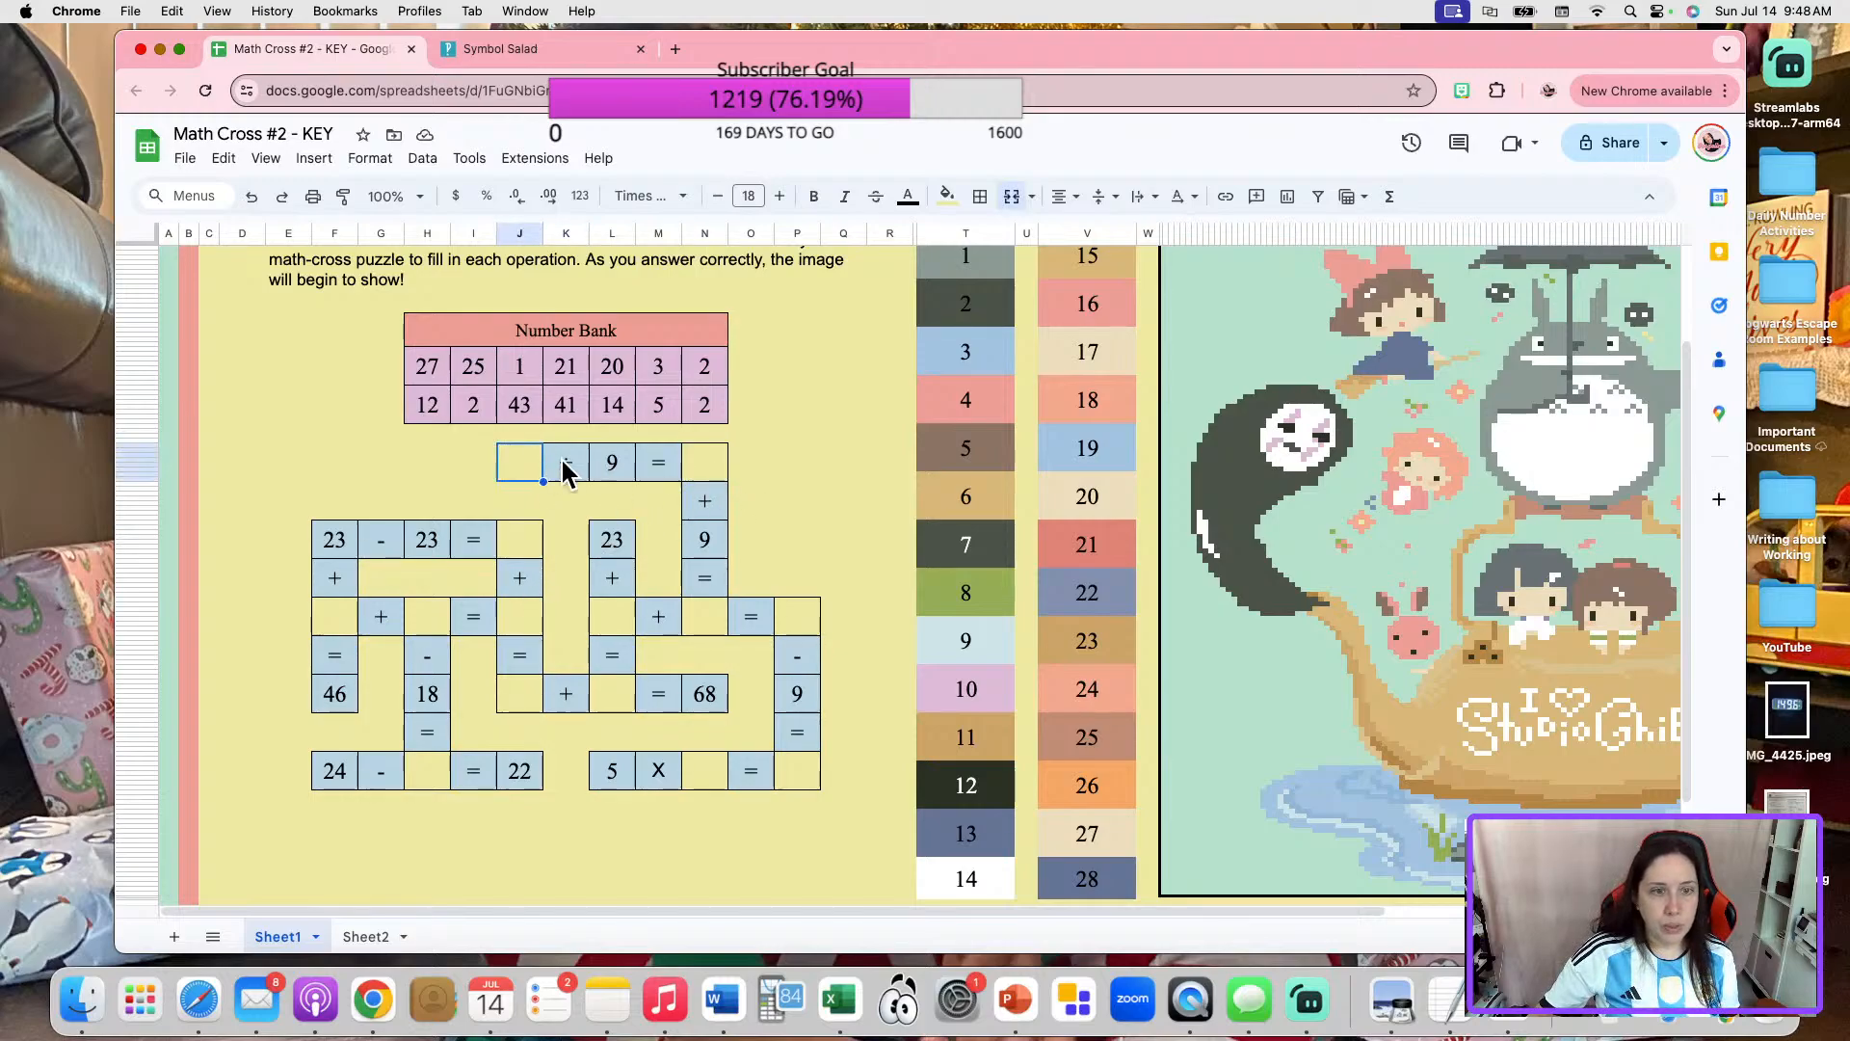
left_click(538, 547)
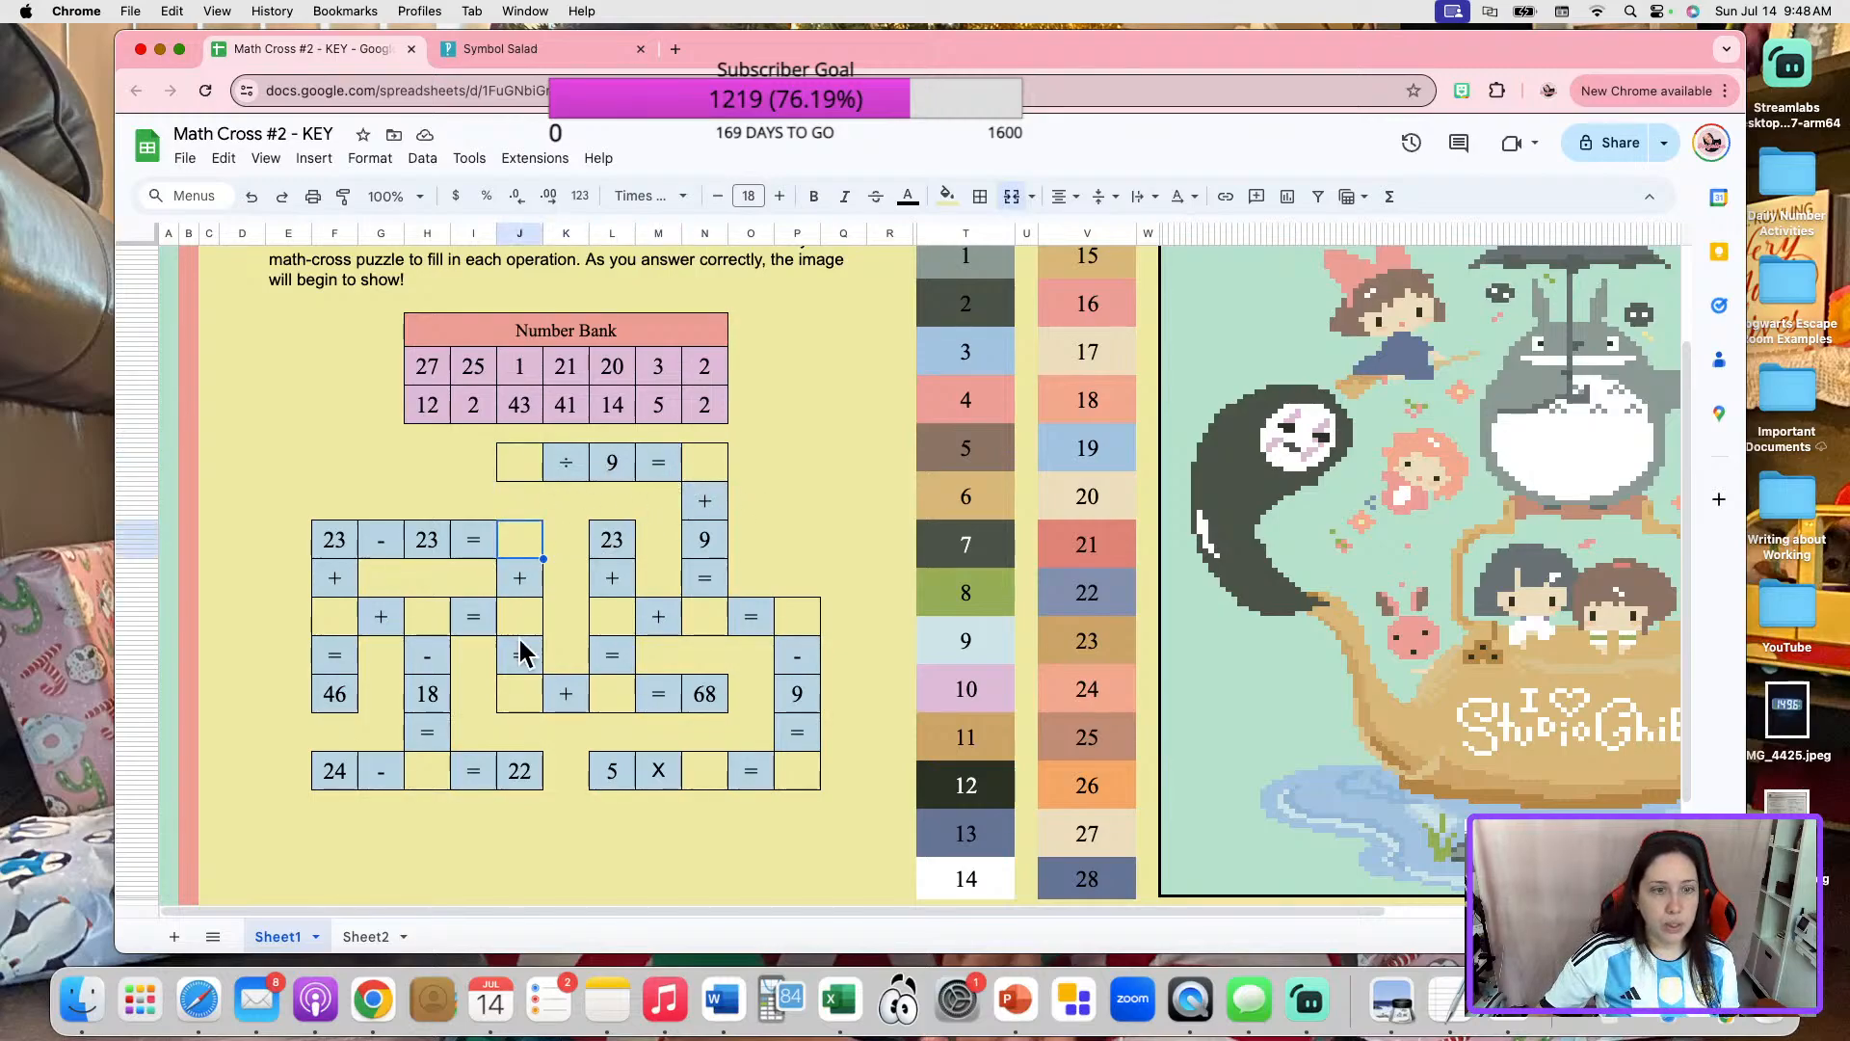
left_click(435, 621)
left_click(333, 626)
left_click(594, 613)
left_click(711, 616)
left_click(786, 624)
left_click(622, 686)
left_click(523, 691)
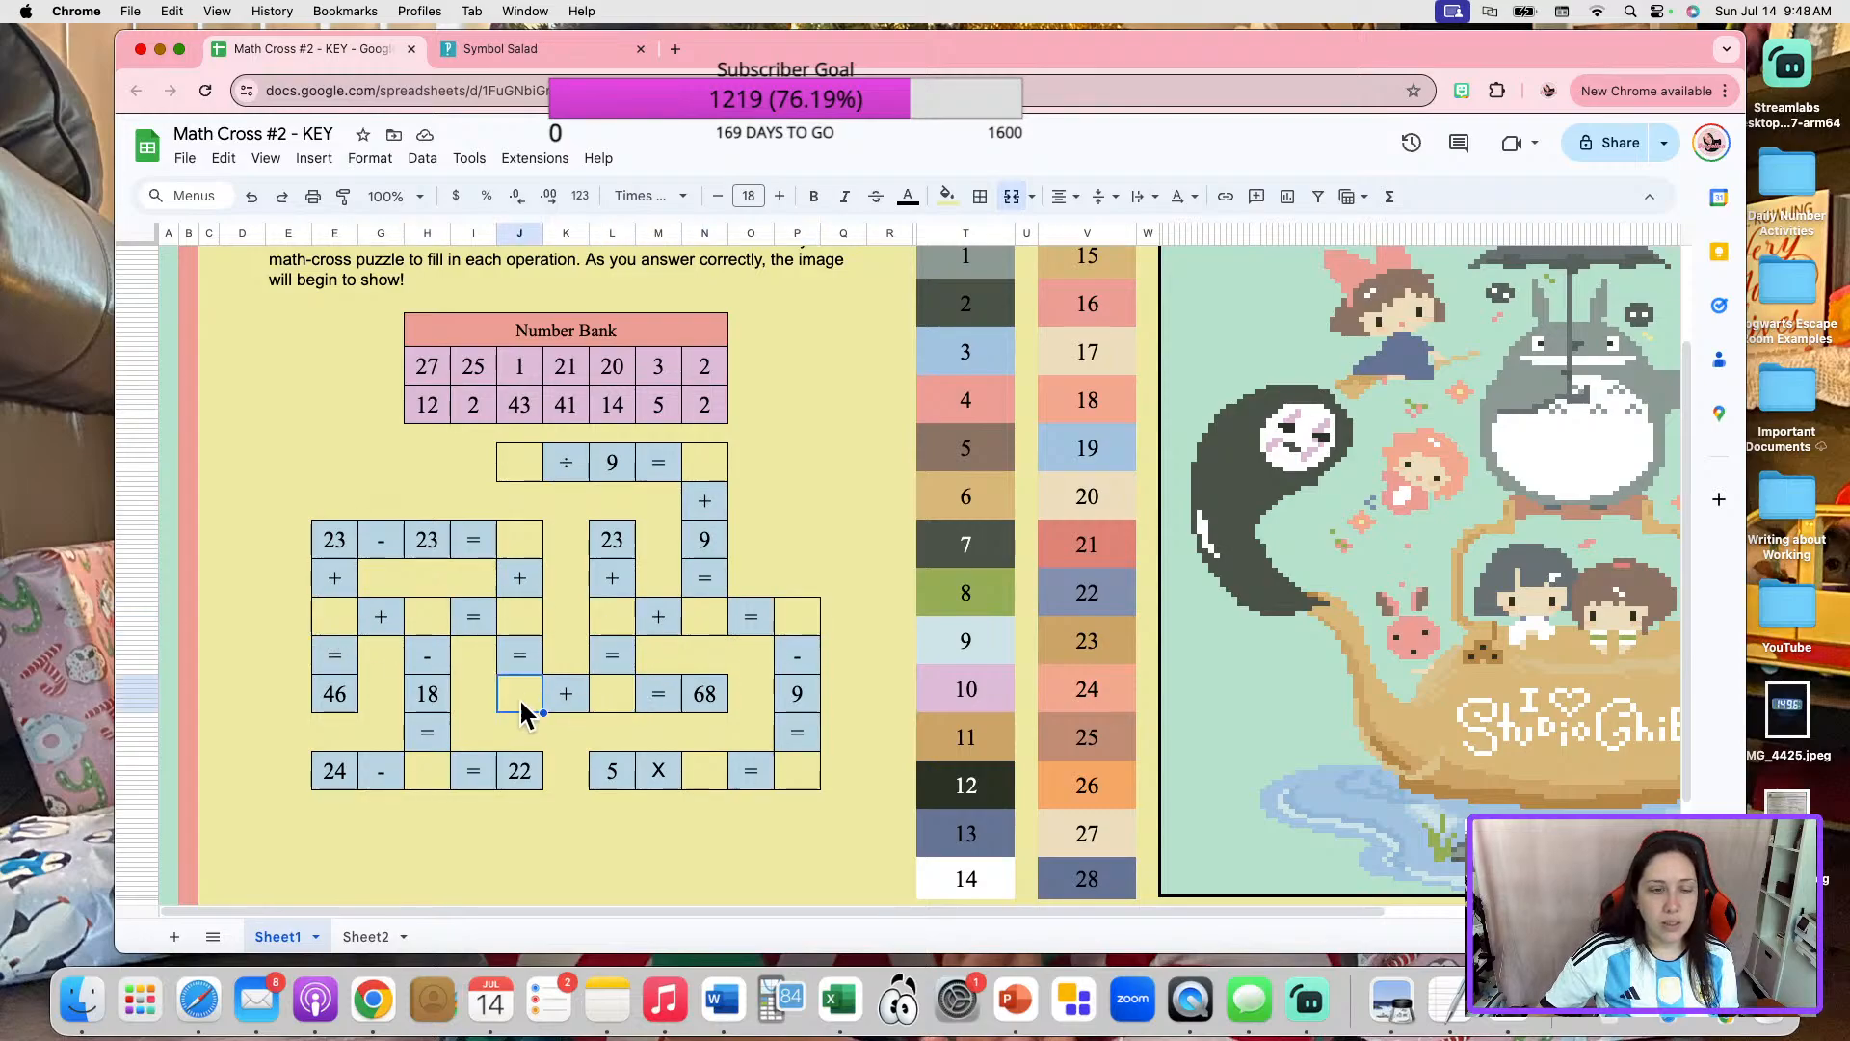
left_click(449, 777)
left_click(704, 766)
left_click(784, 766)
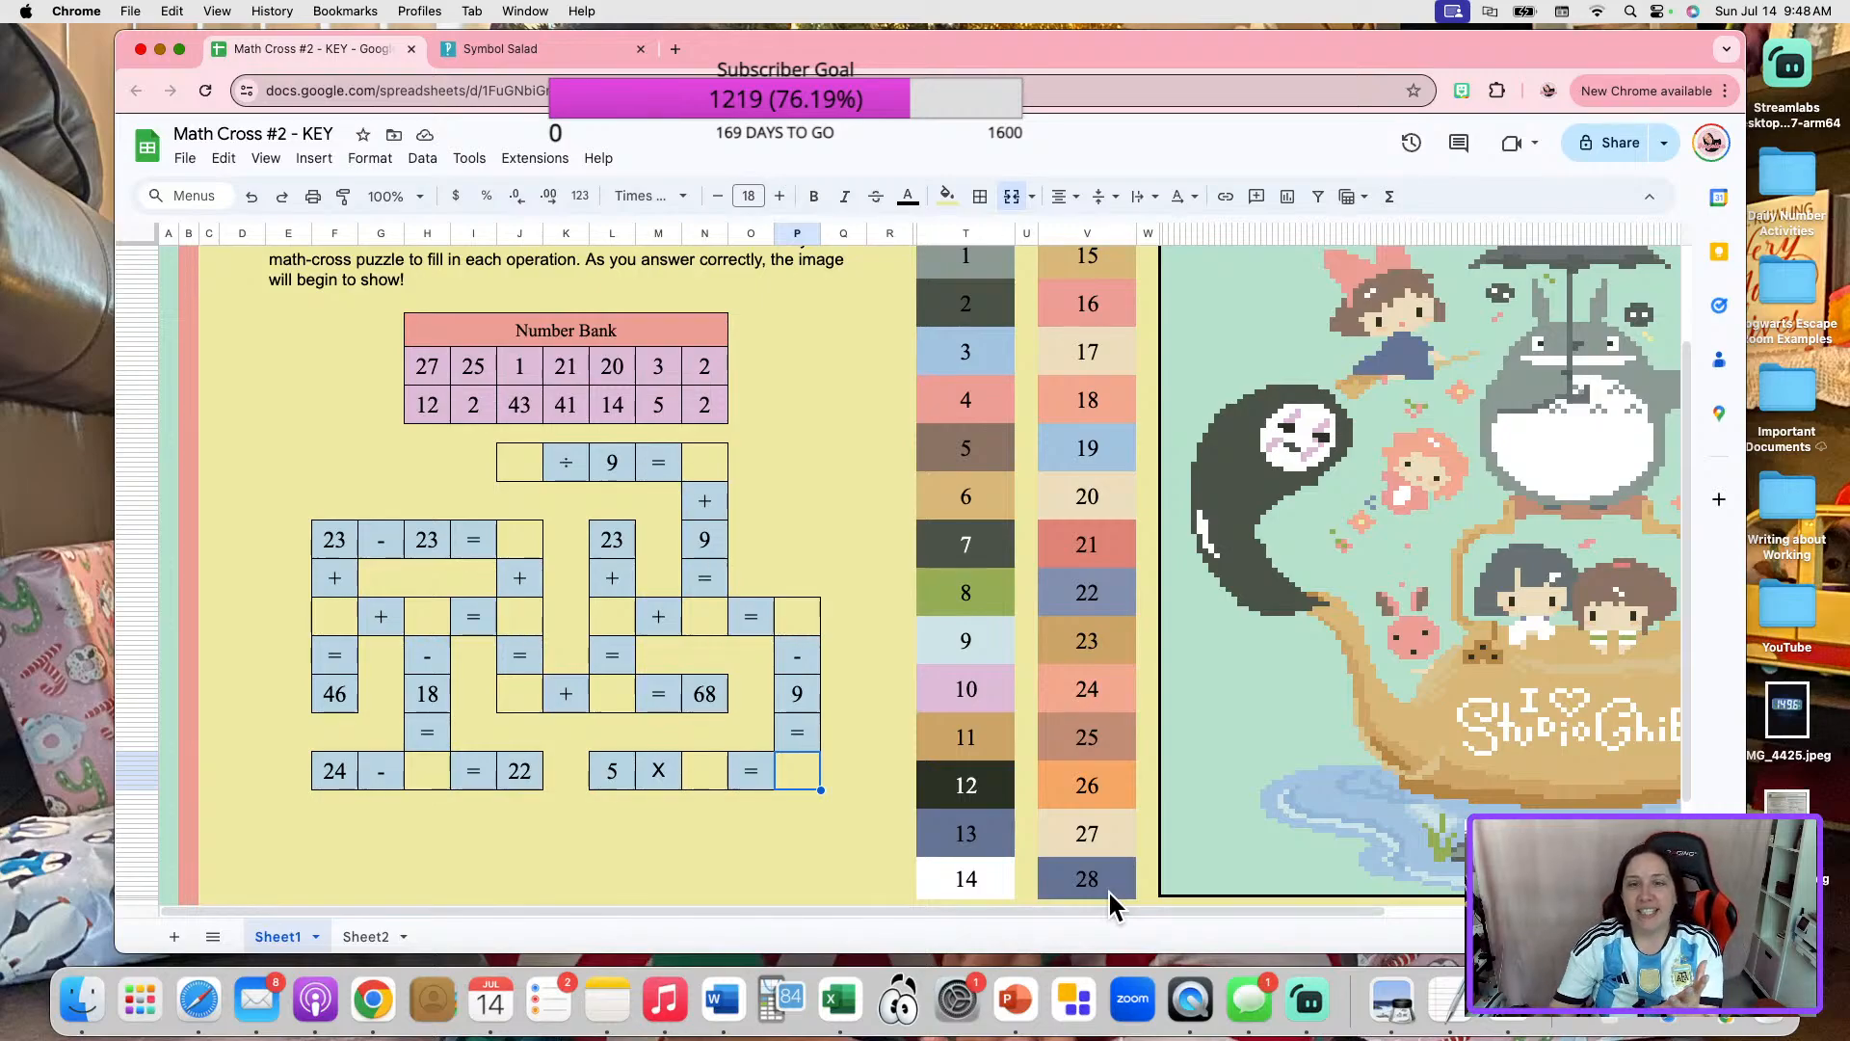
Examine the numbered color boxes from 1 to 28 beside the crossword to compare them with the answer blanks.
scroll(1165, 814, "up", 3)
scroll(1064, 737, "down", 3)
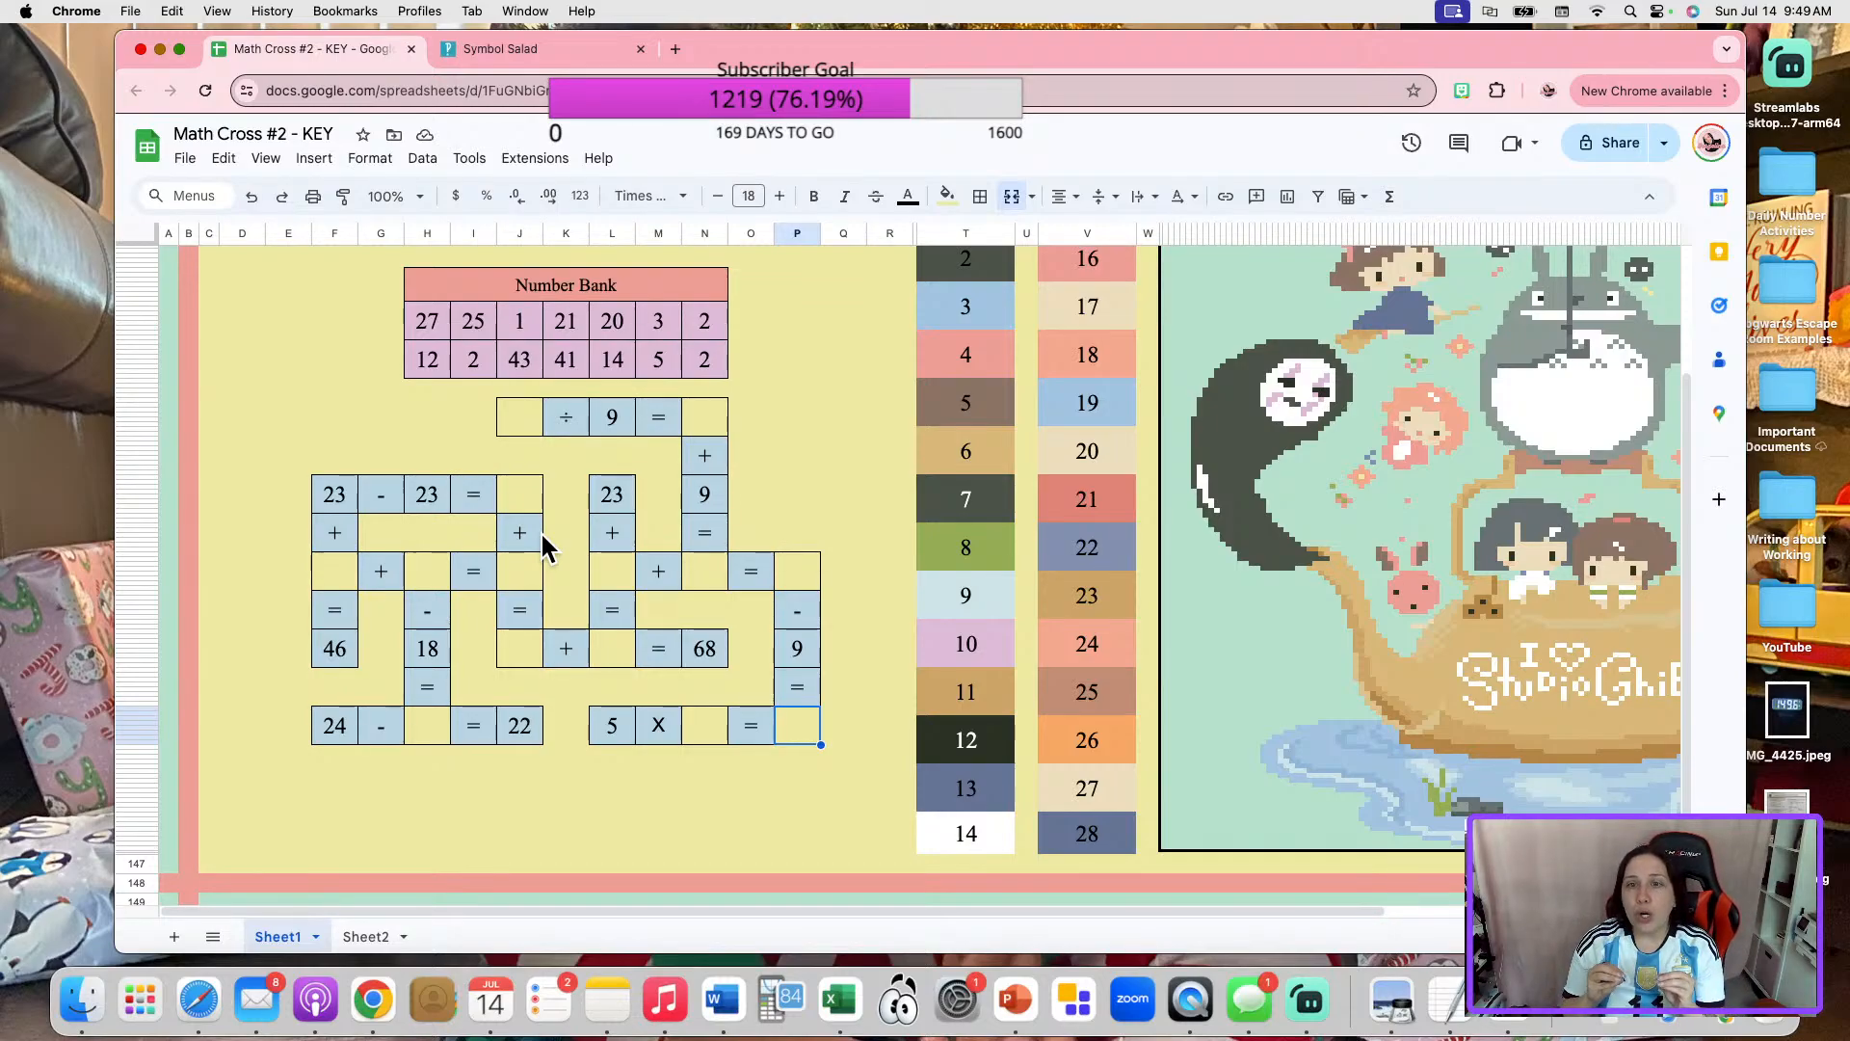
left_click(1113, 842)
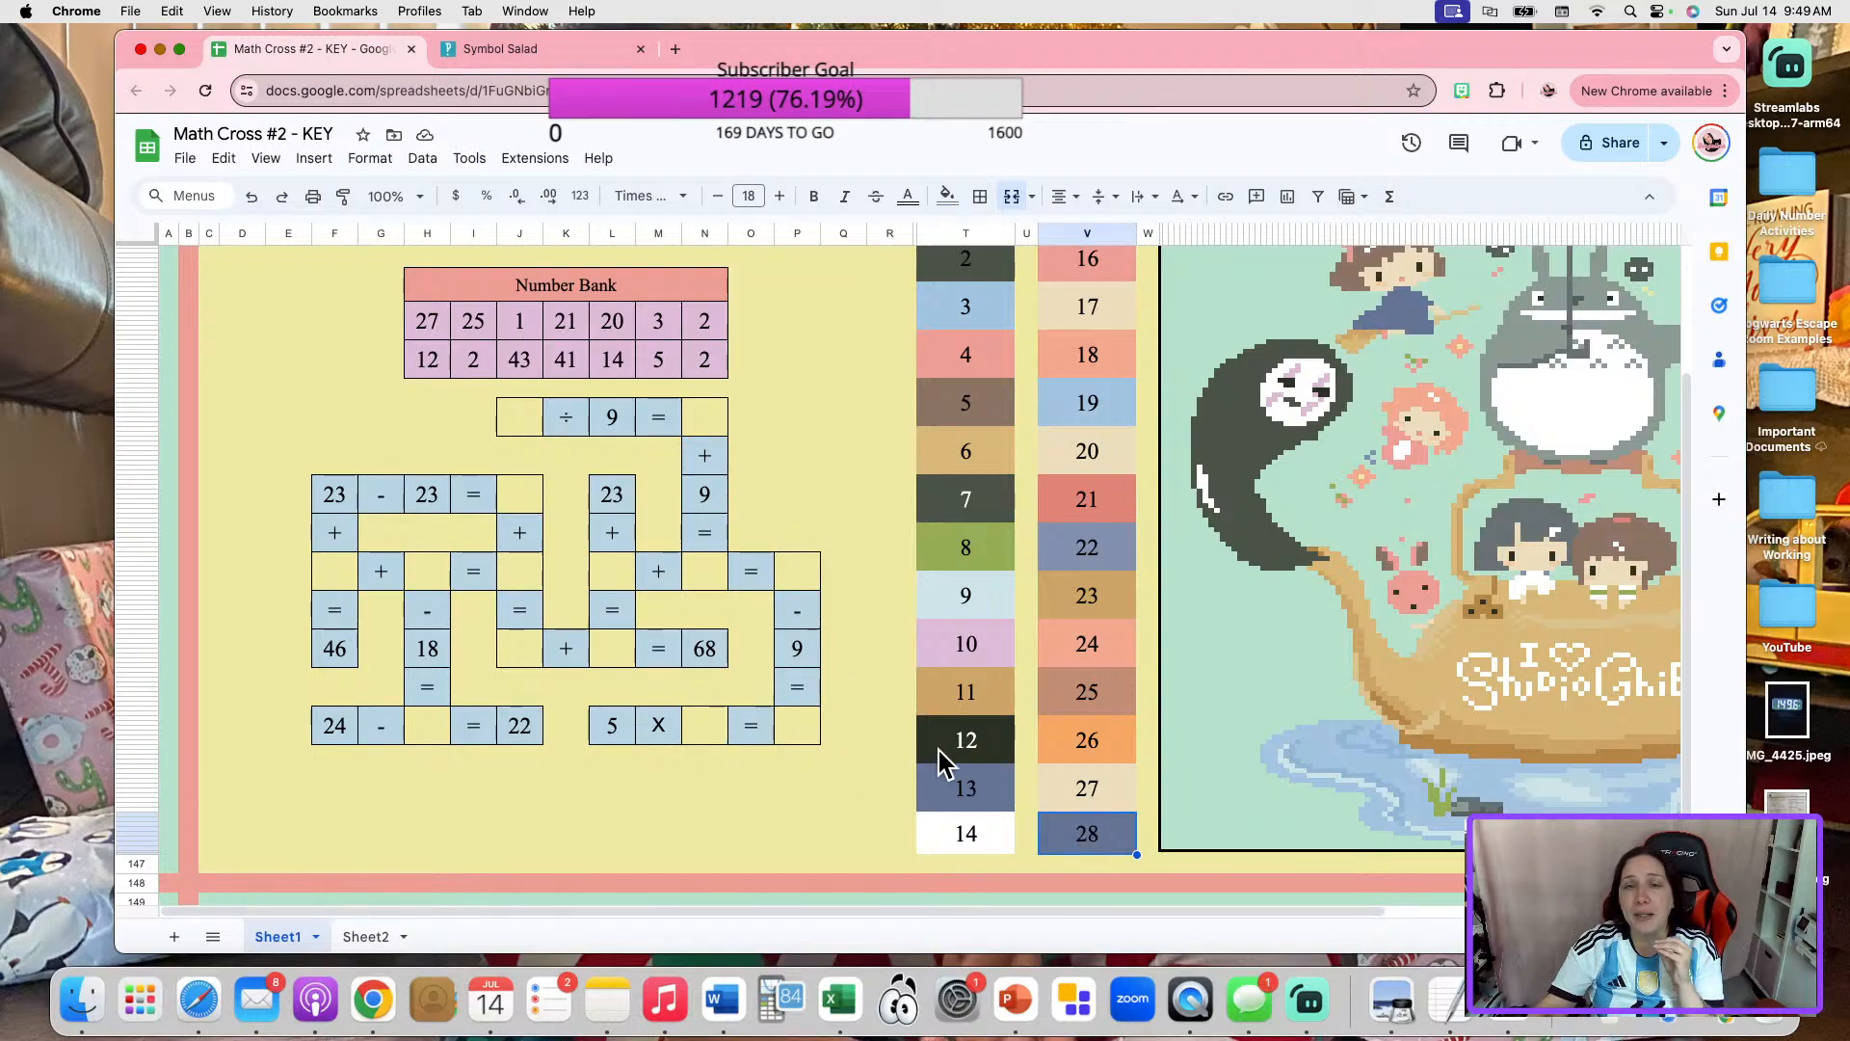
scroll(944, 626, "up", 3)
left_click(952, 410)
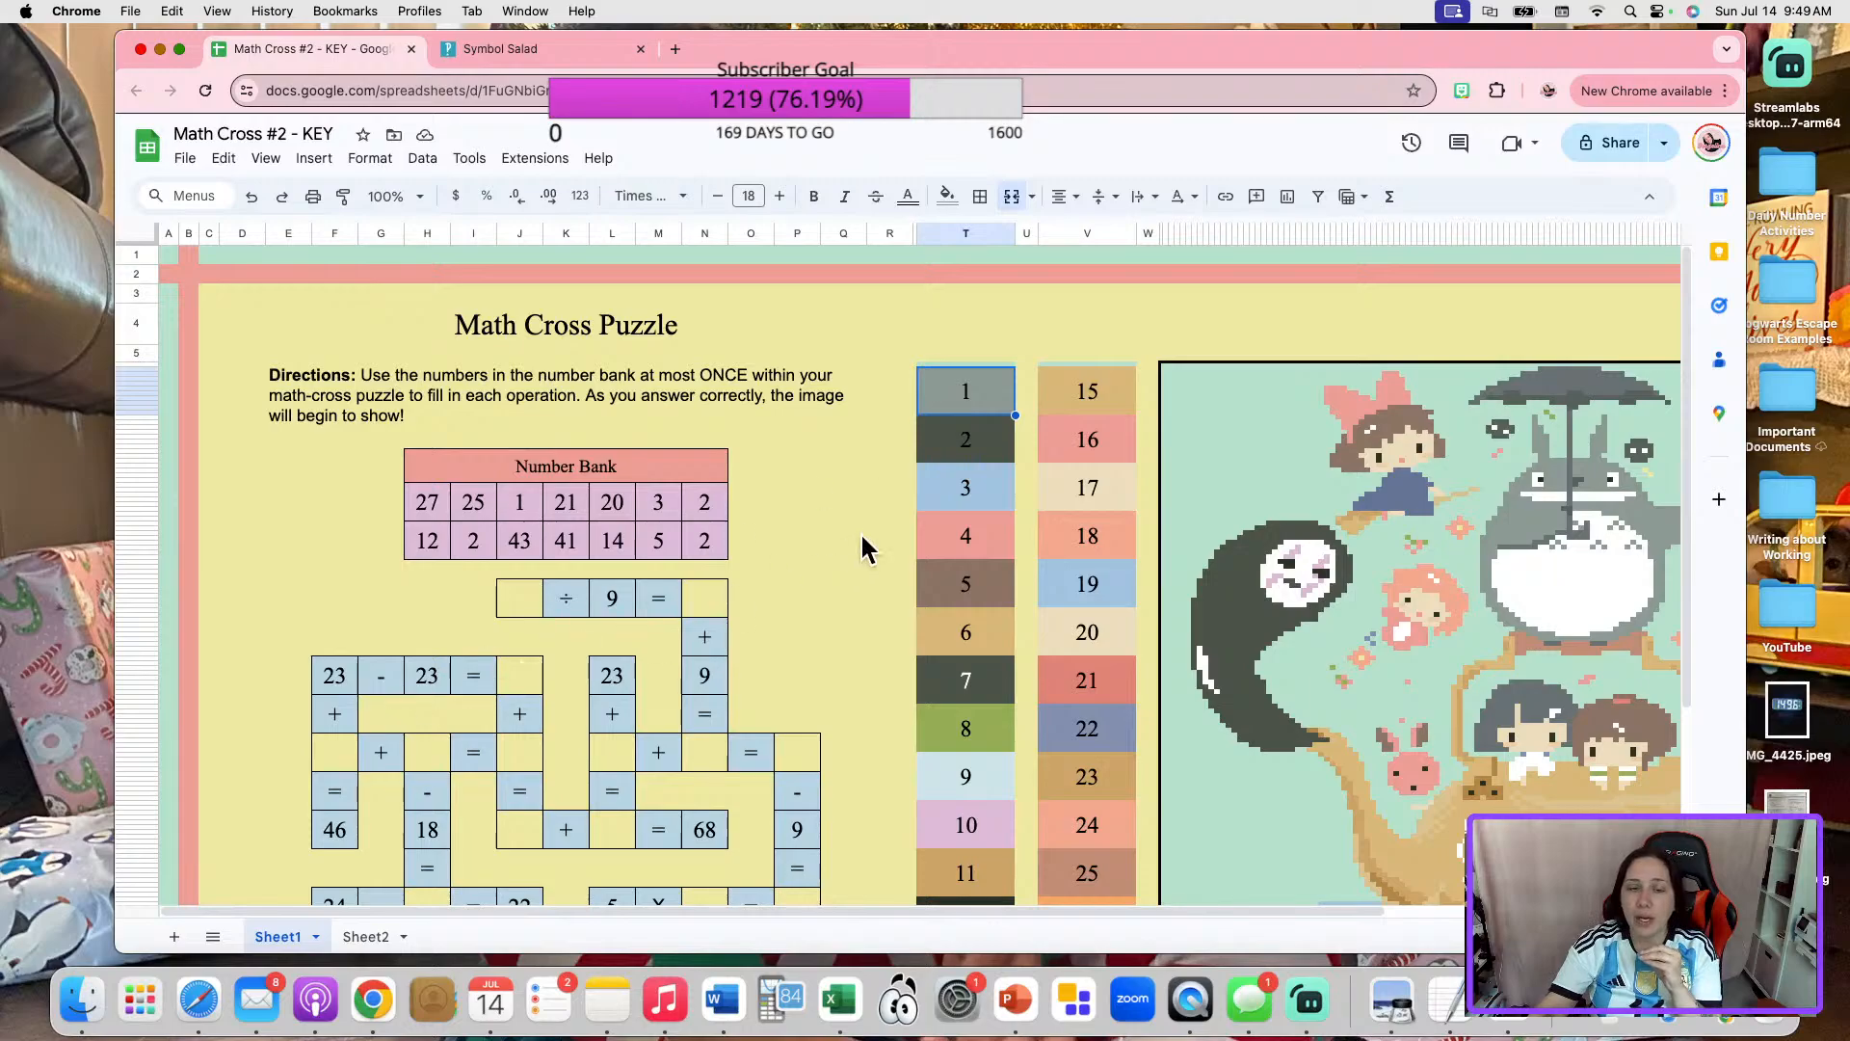
scroll(912, 668, "down", 5)
left_click(1118, 788)
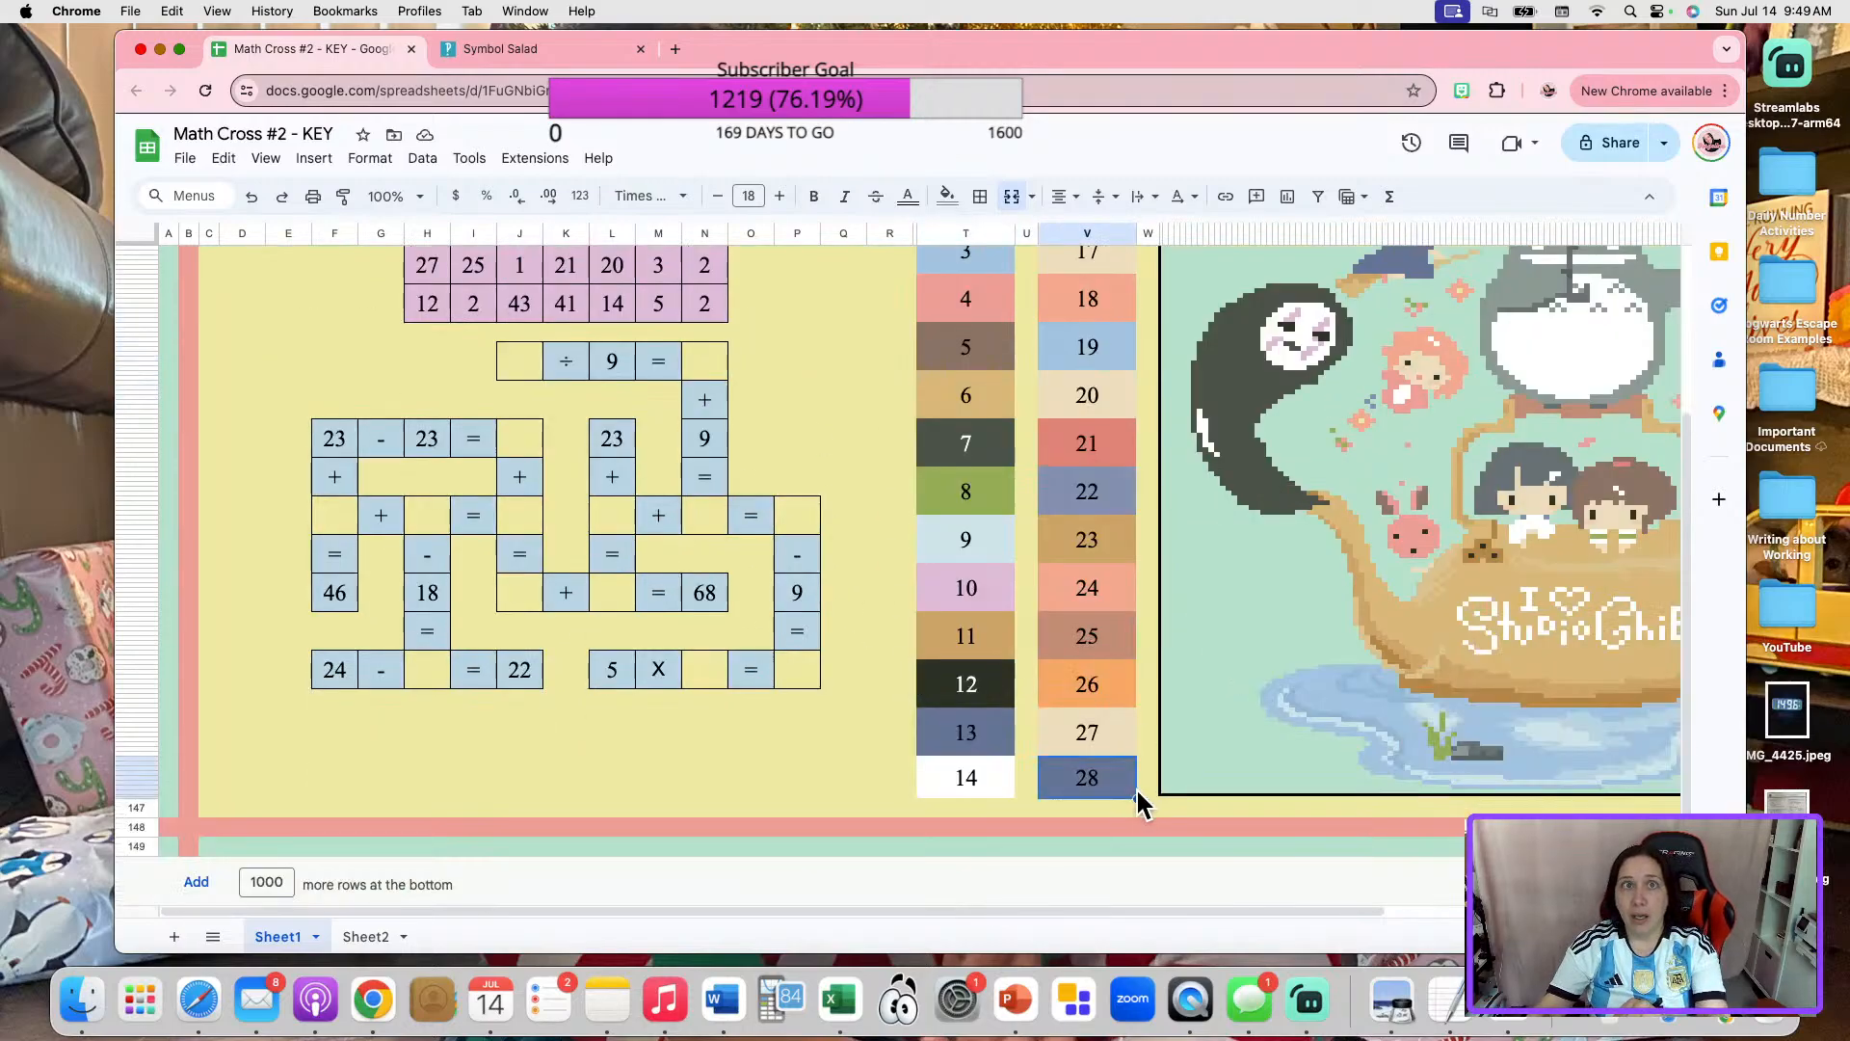
scroll(1003, 442, "up", 5)
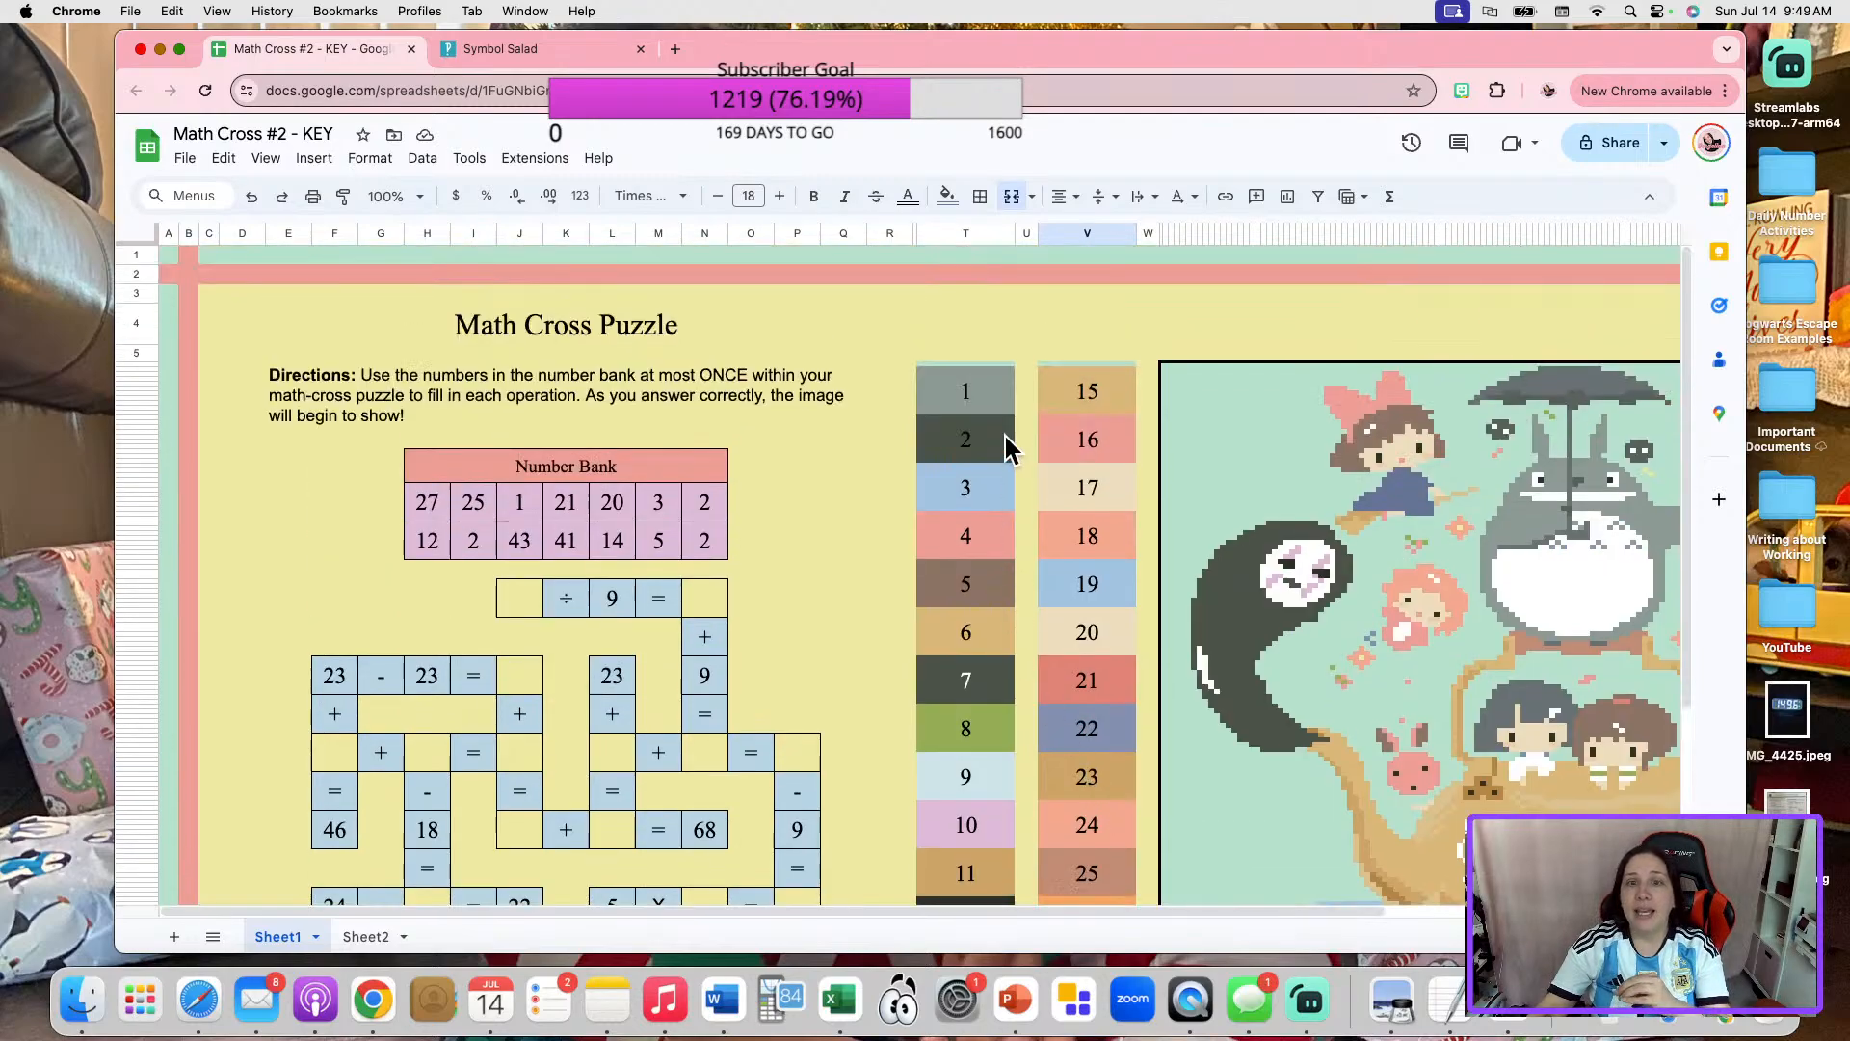
left_click(981, 400)
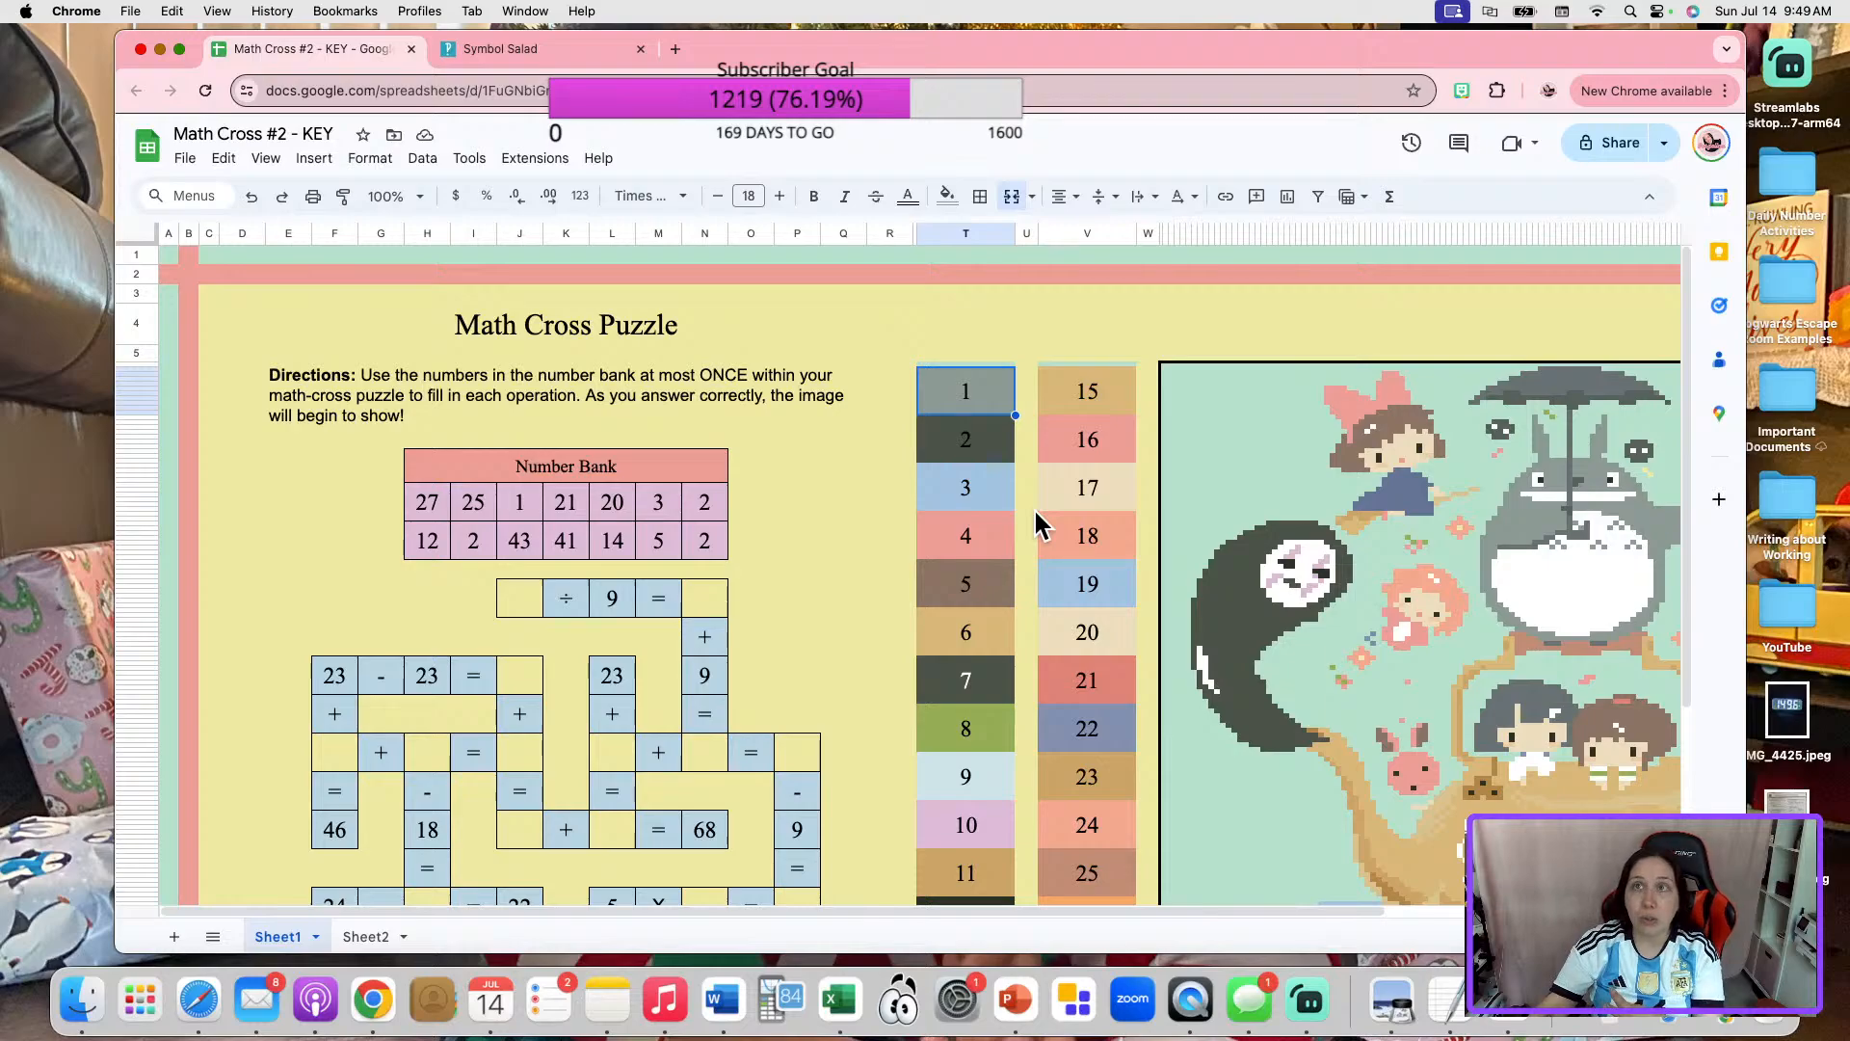
scroll(1050, 569, "down", 1)
scroll(1057, 579, "down", 4)
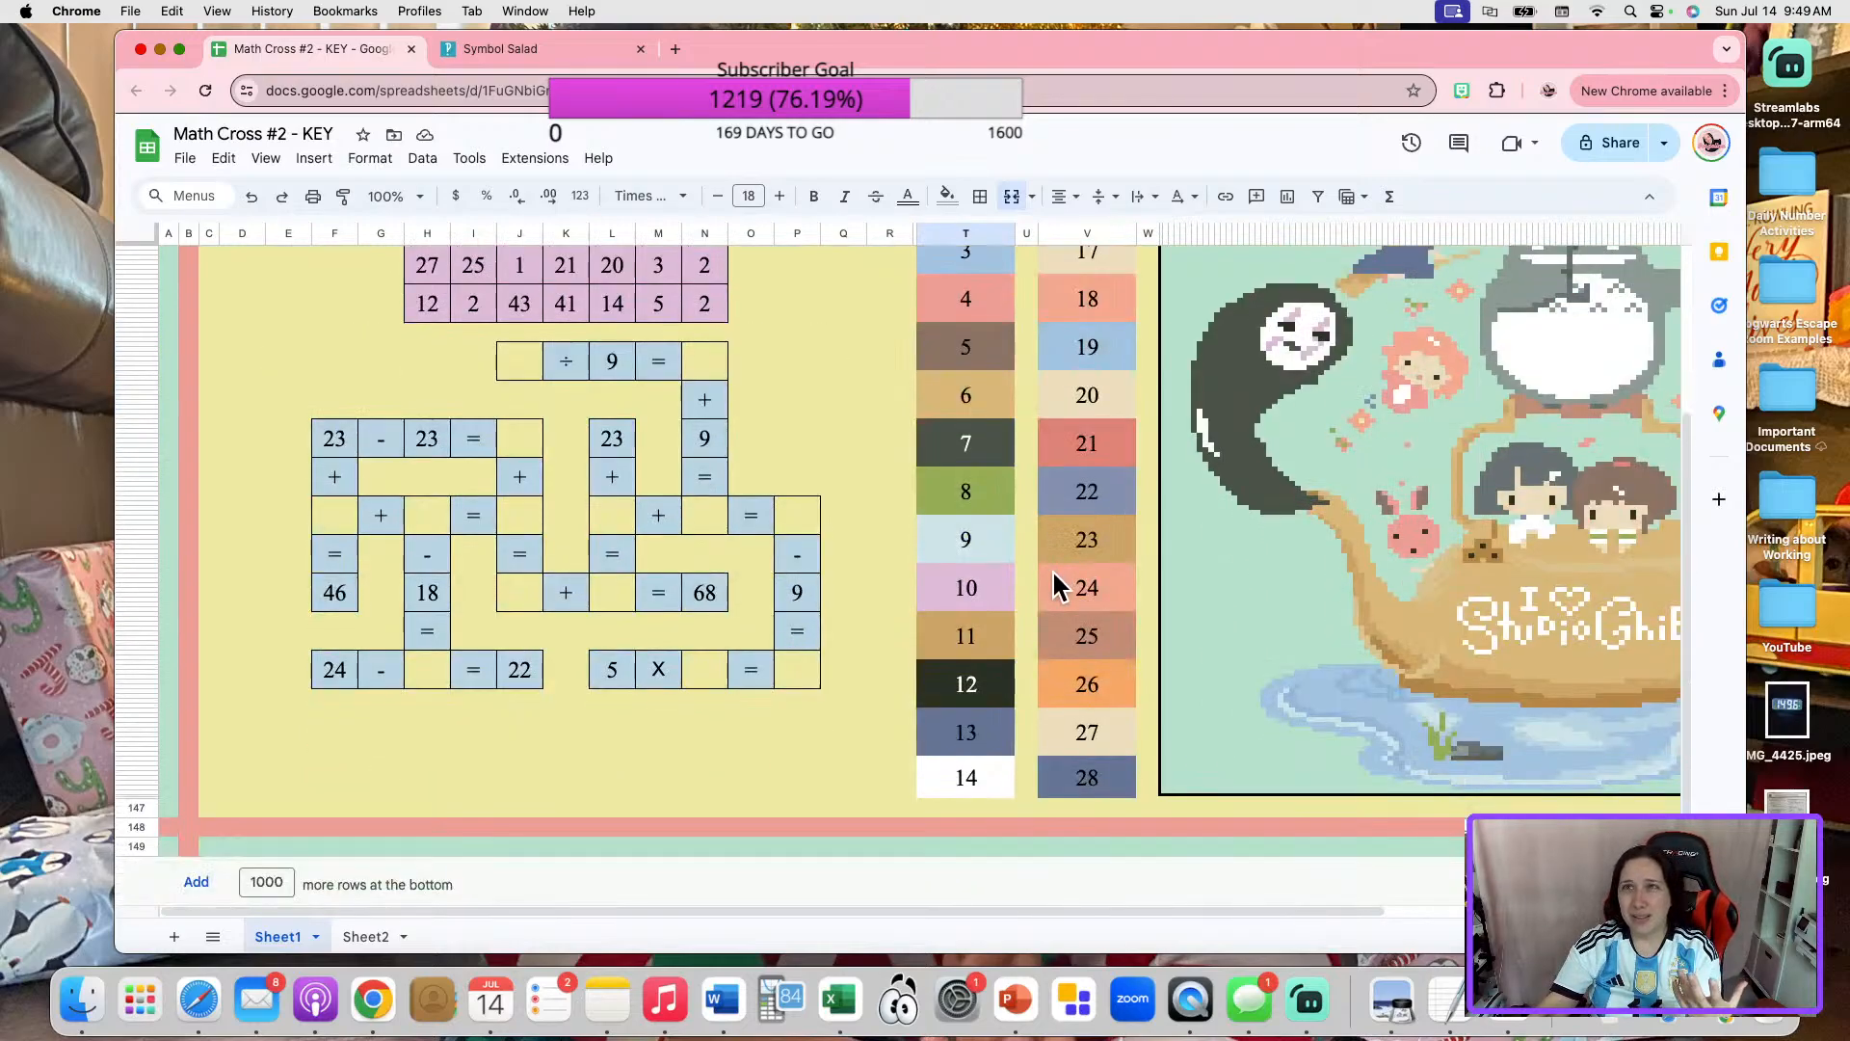
Open the conditional formatting rules for color box 28 and look through the whole list.
left_click(1095, 785)
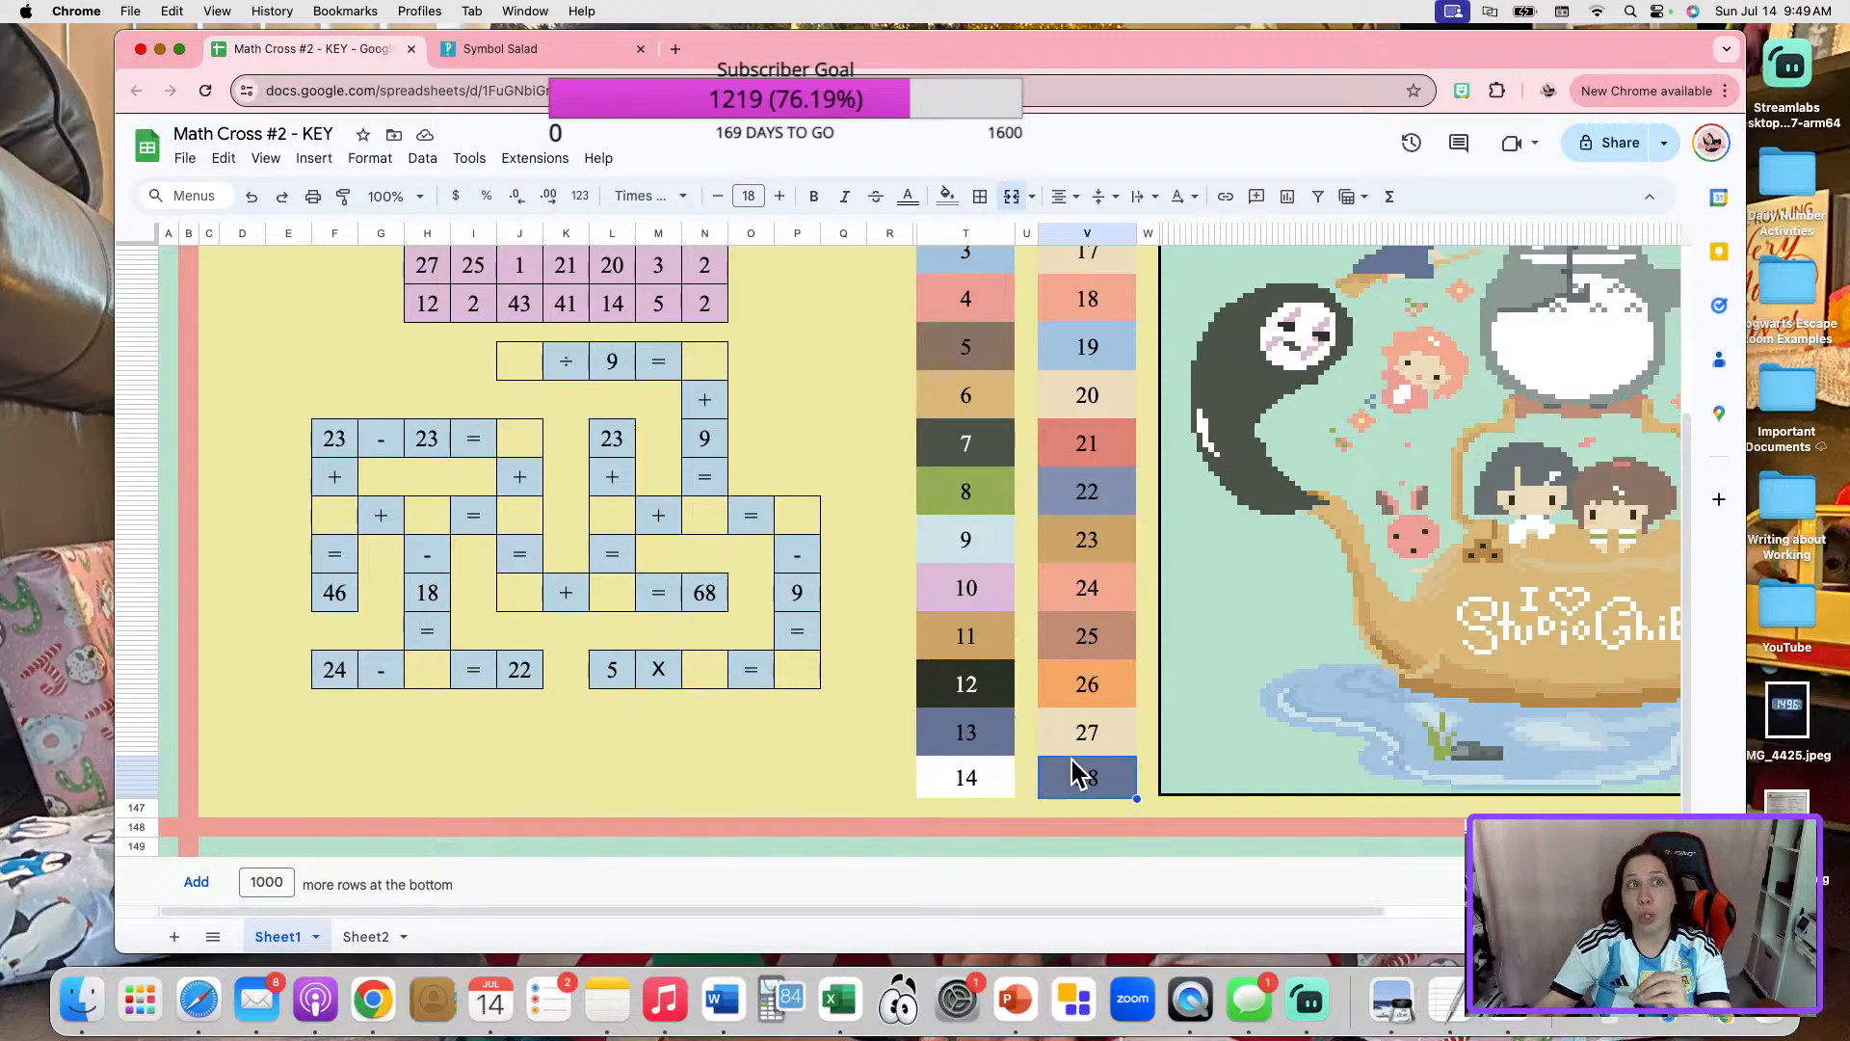
right_click(1098, 792)
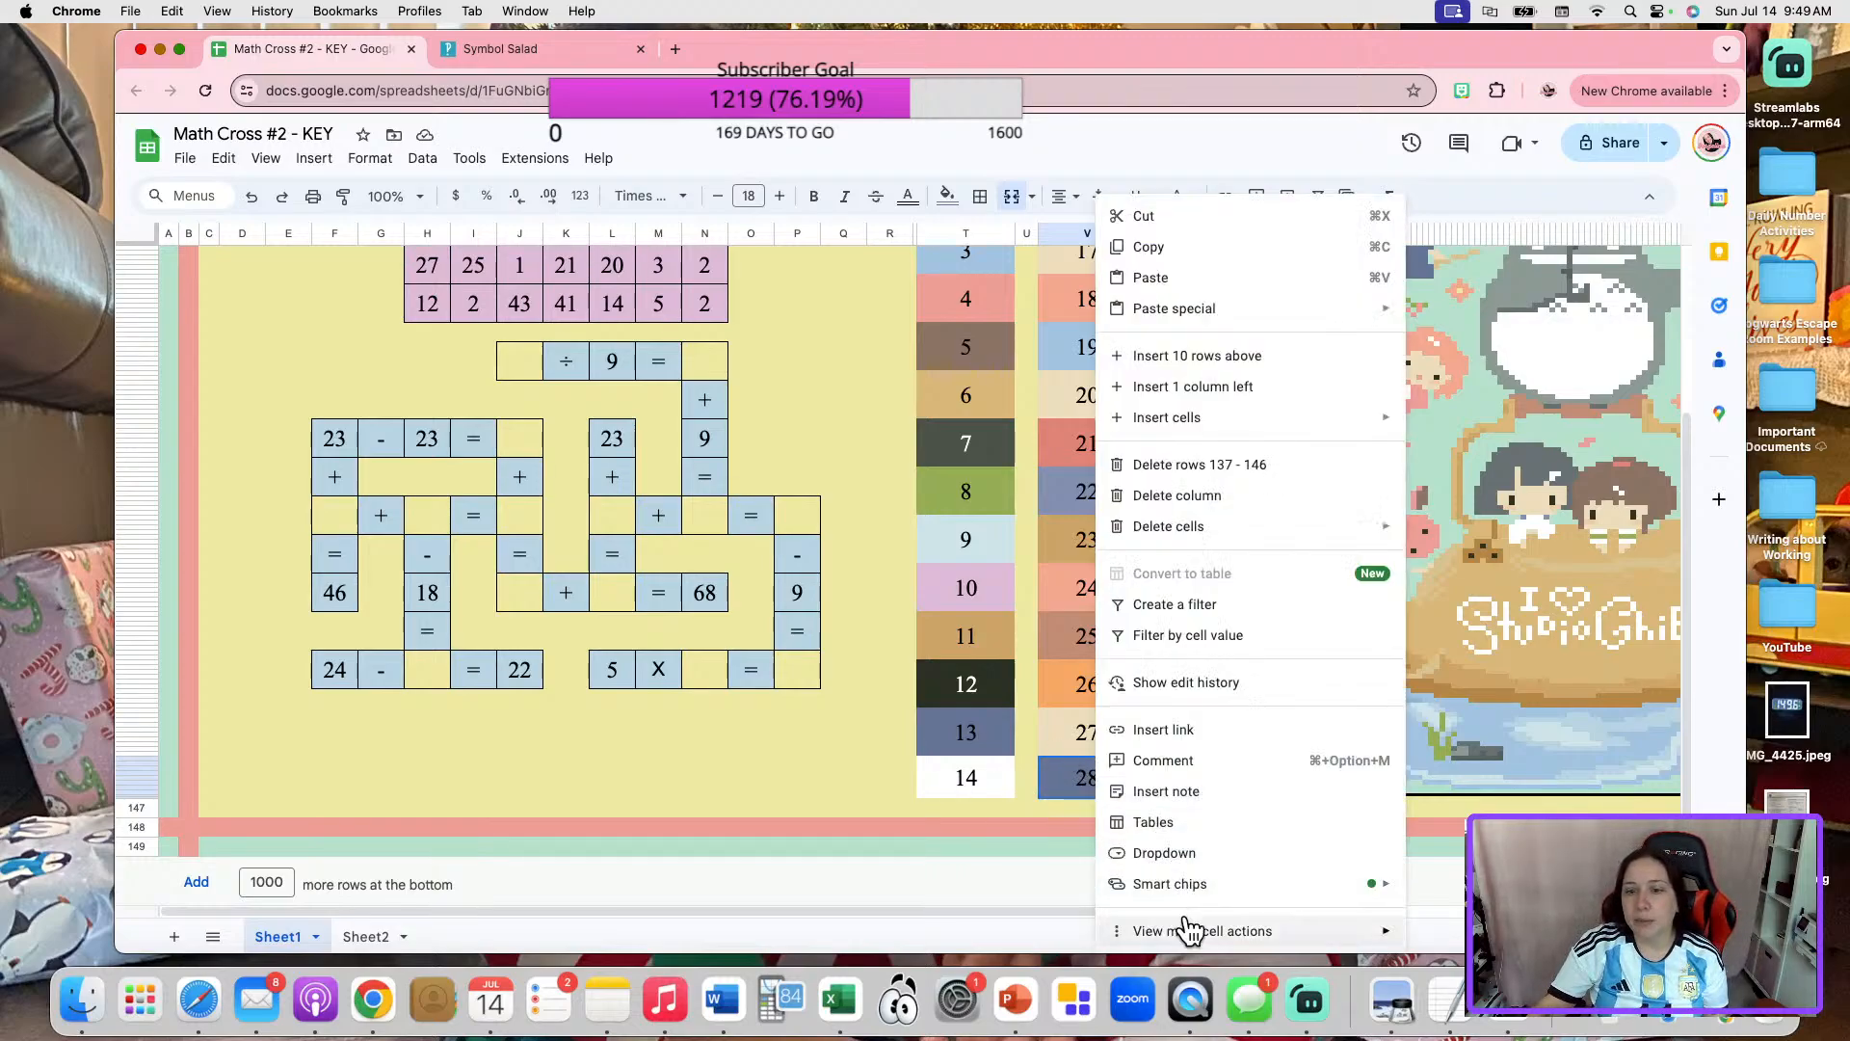
mouse_move(1249, 933)
left_click(1568, 743)
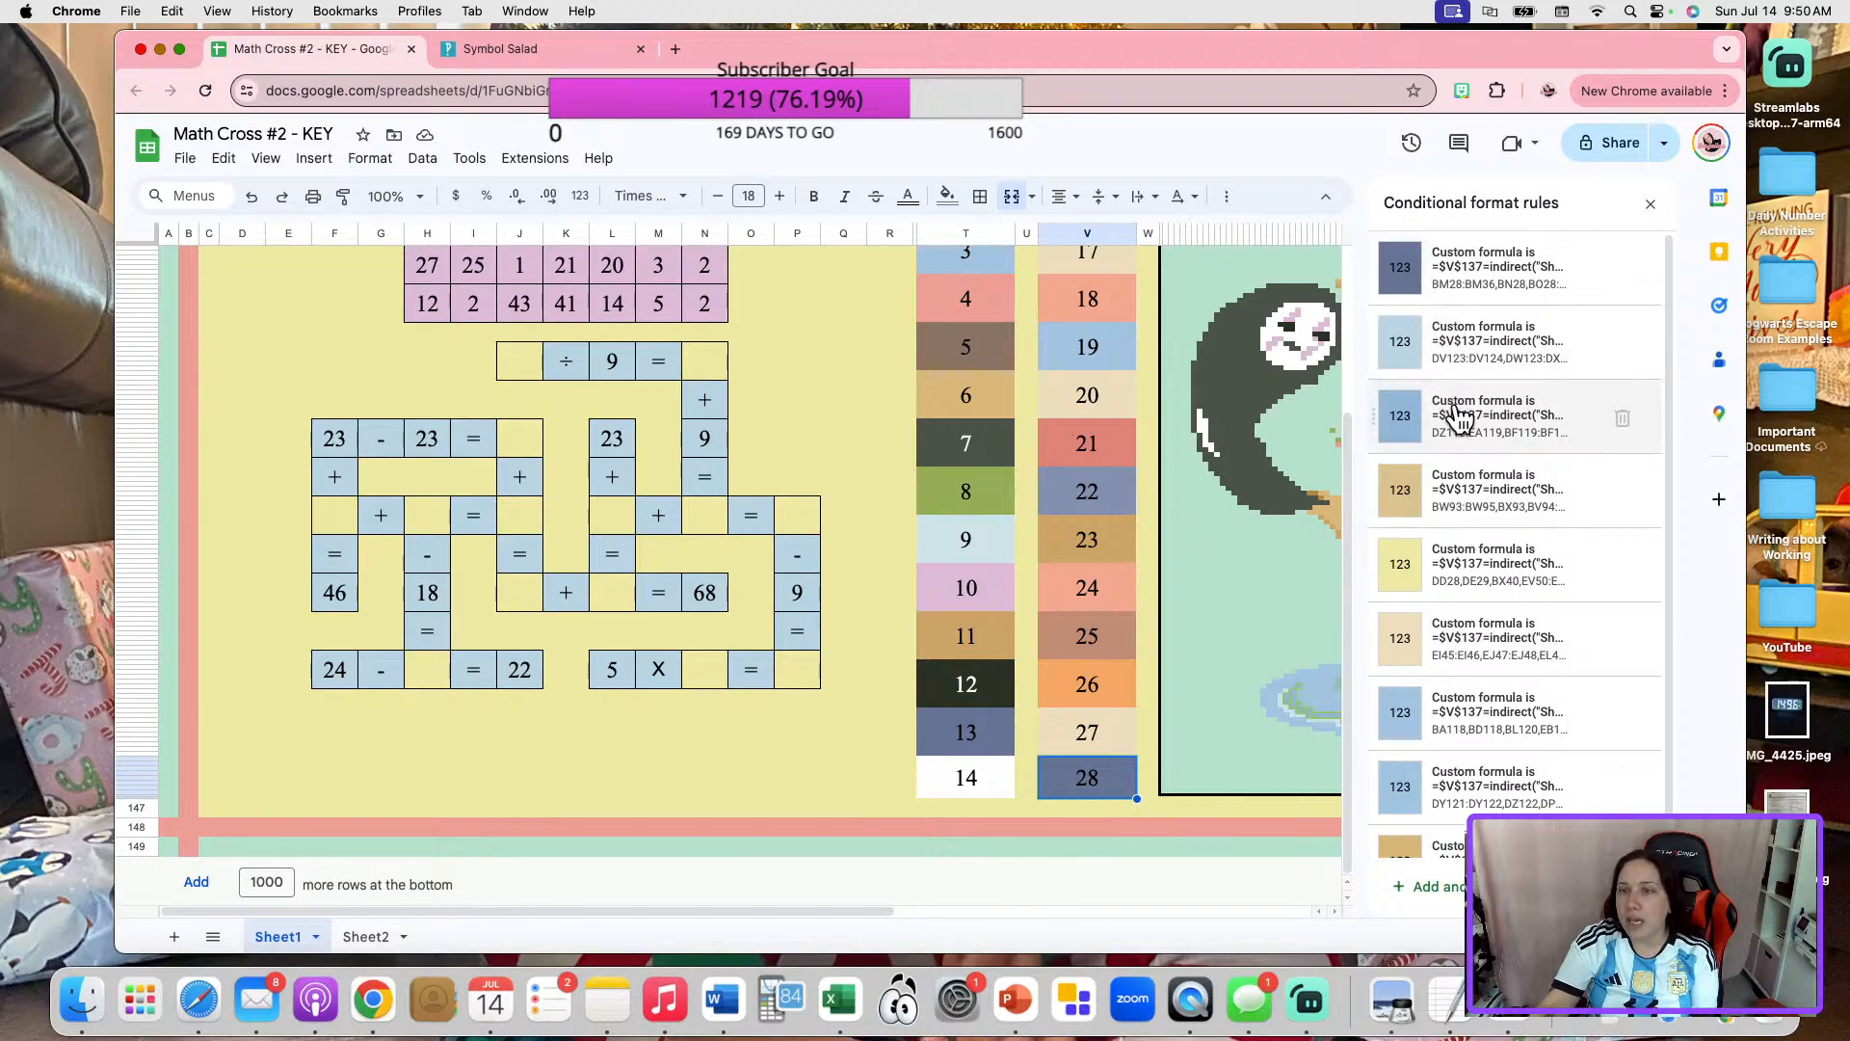
scroll(1506, 732, "down", 1)
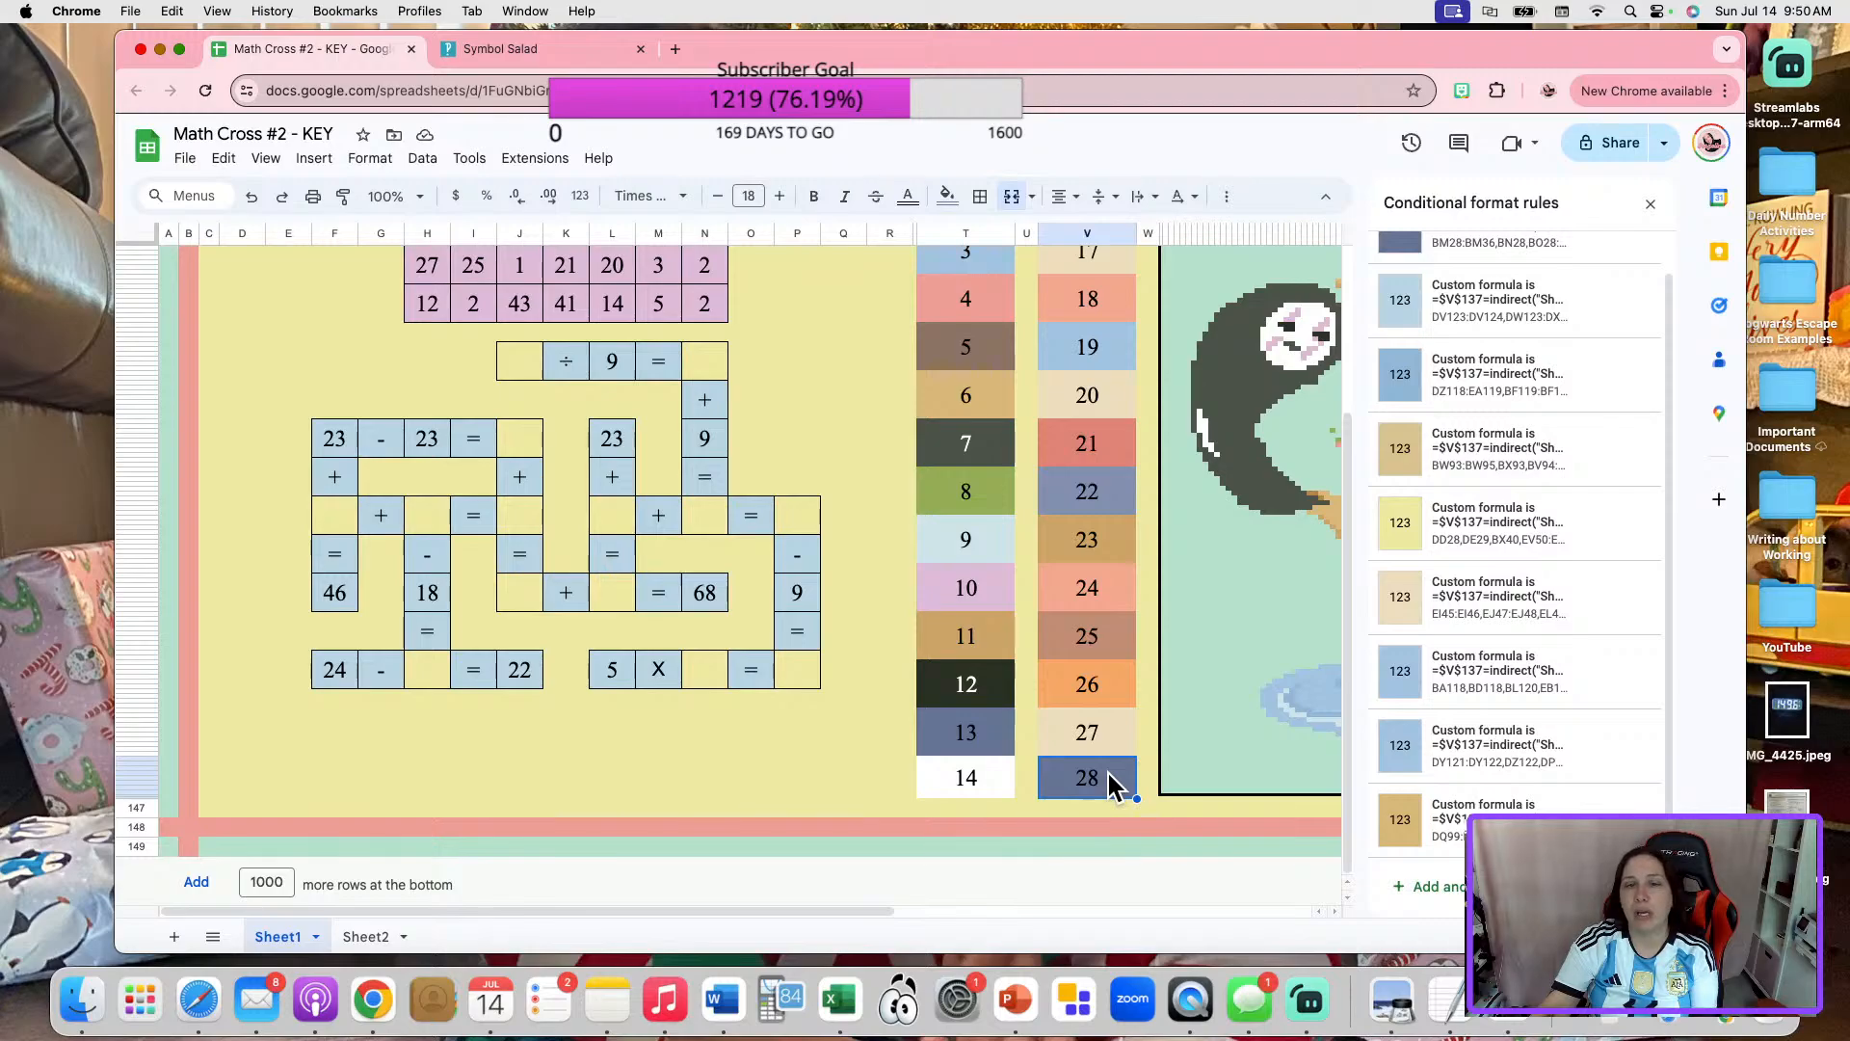
scroll(1044, 555, "up", 5)
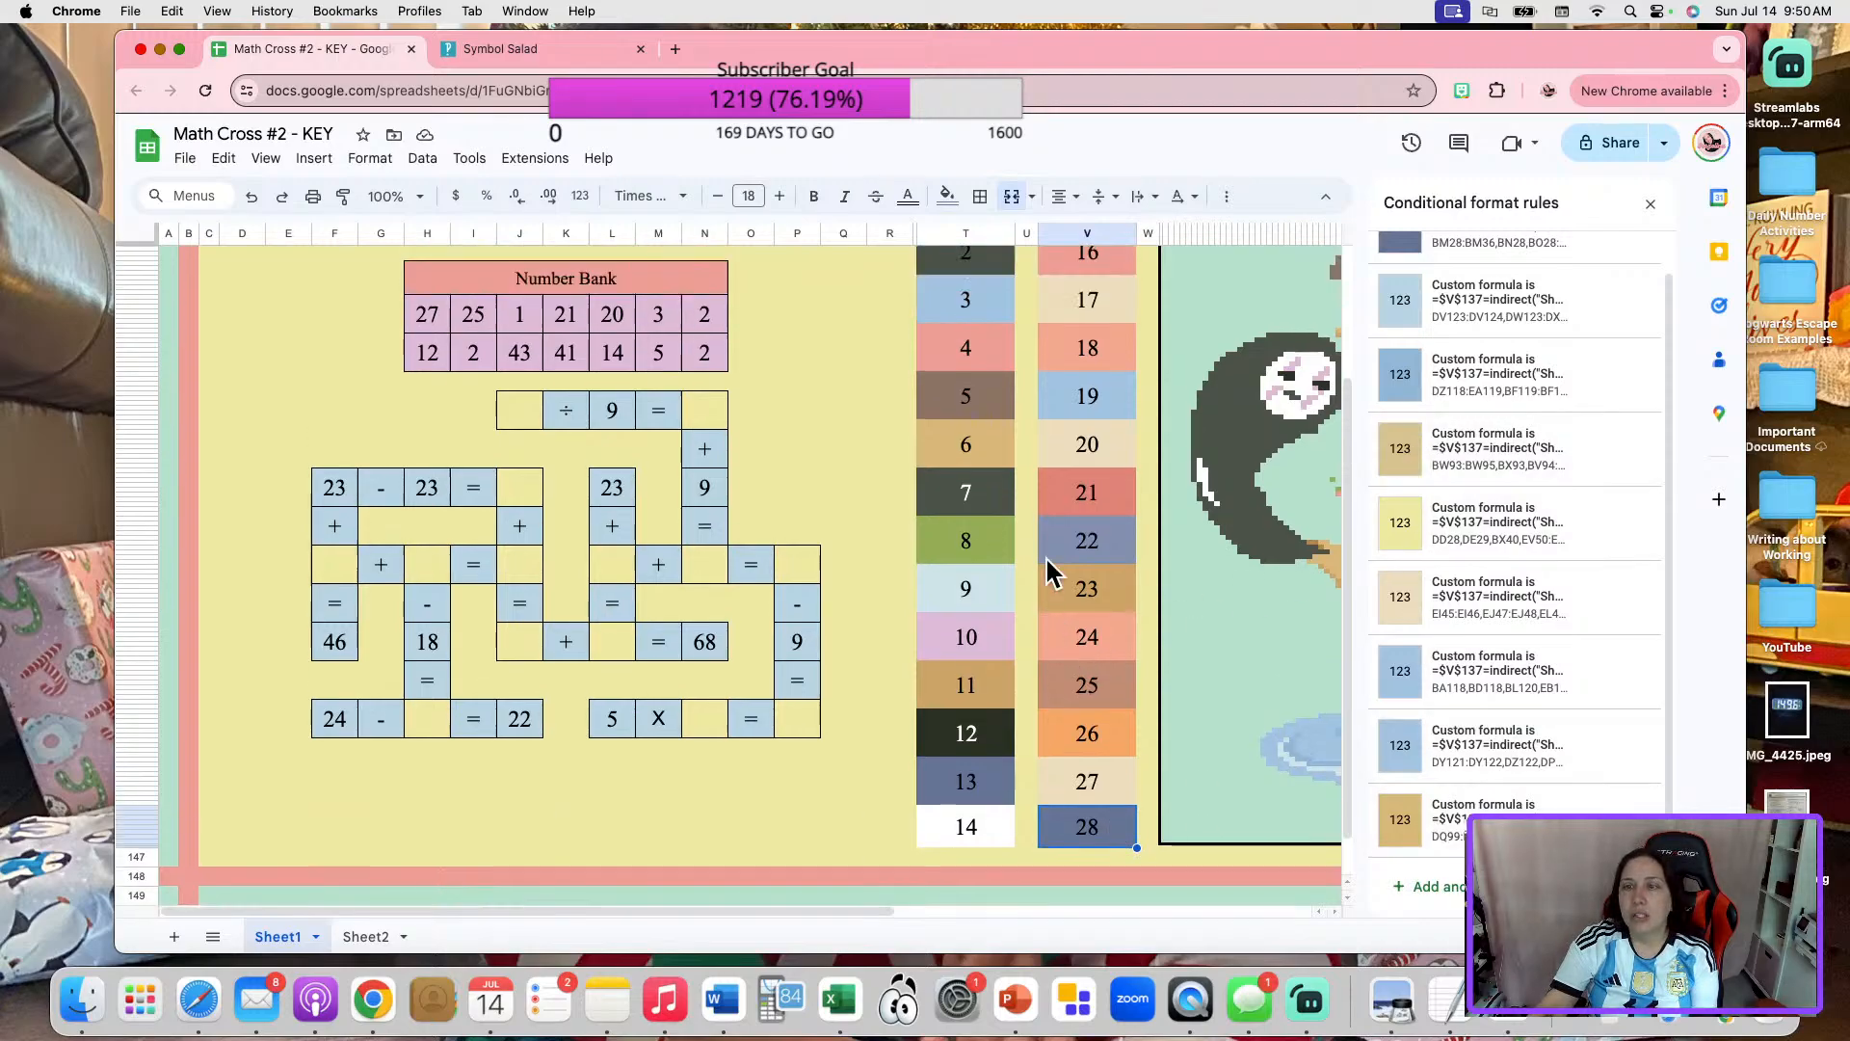
Compare the conditional formatting rules of color box 1 with those of color box 28.
left_click(973, 395)
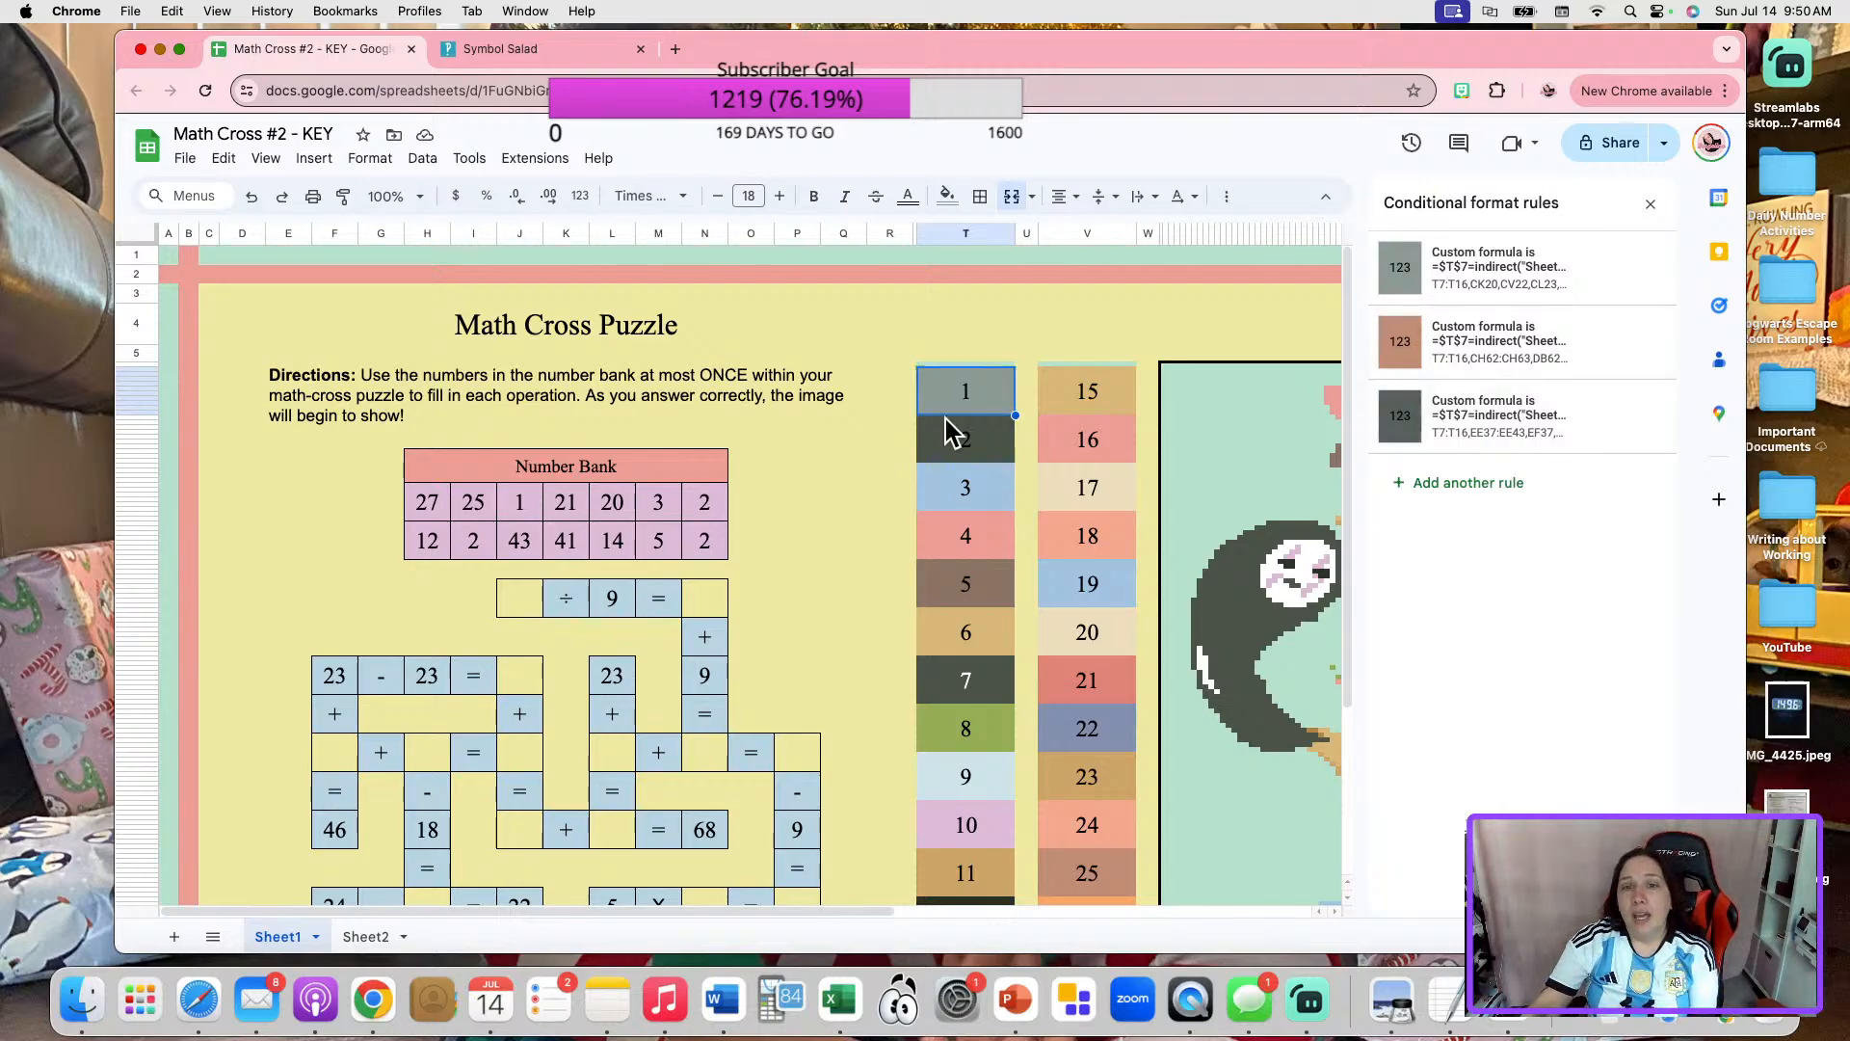
scroll(987, 819, "down", 5)
left_click(1086, 784)
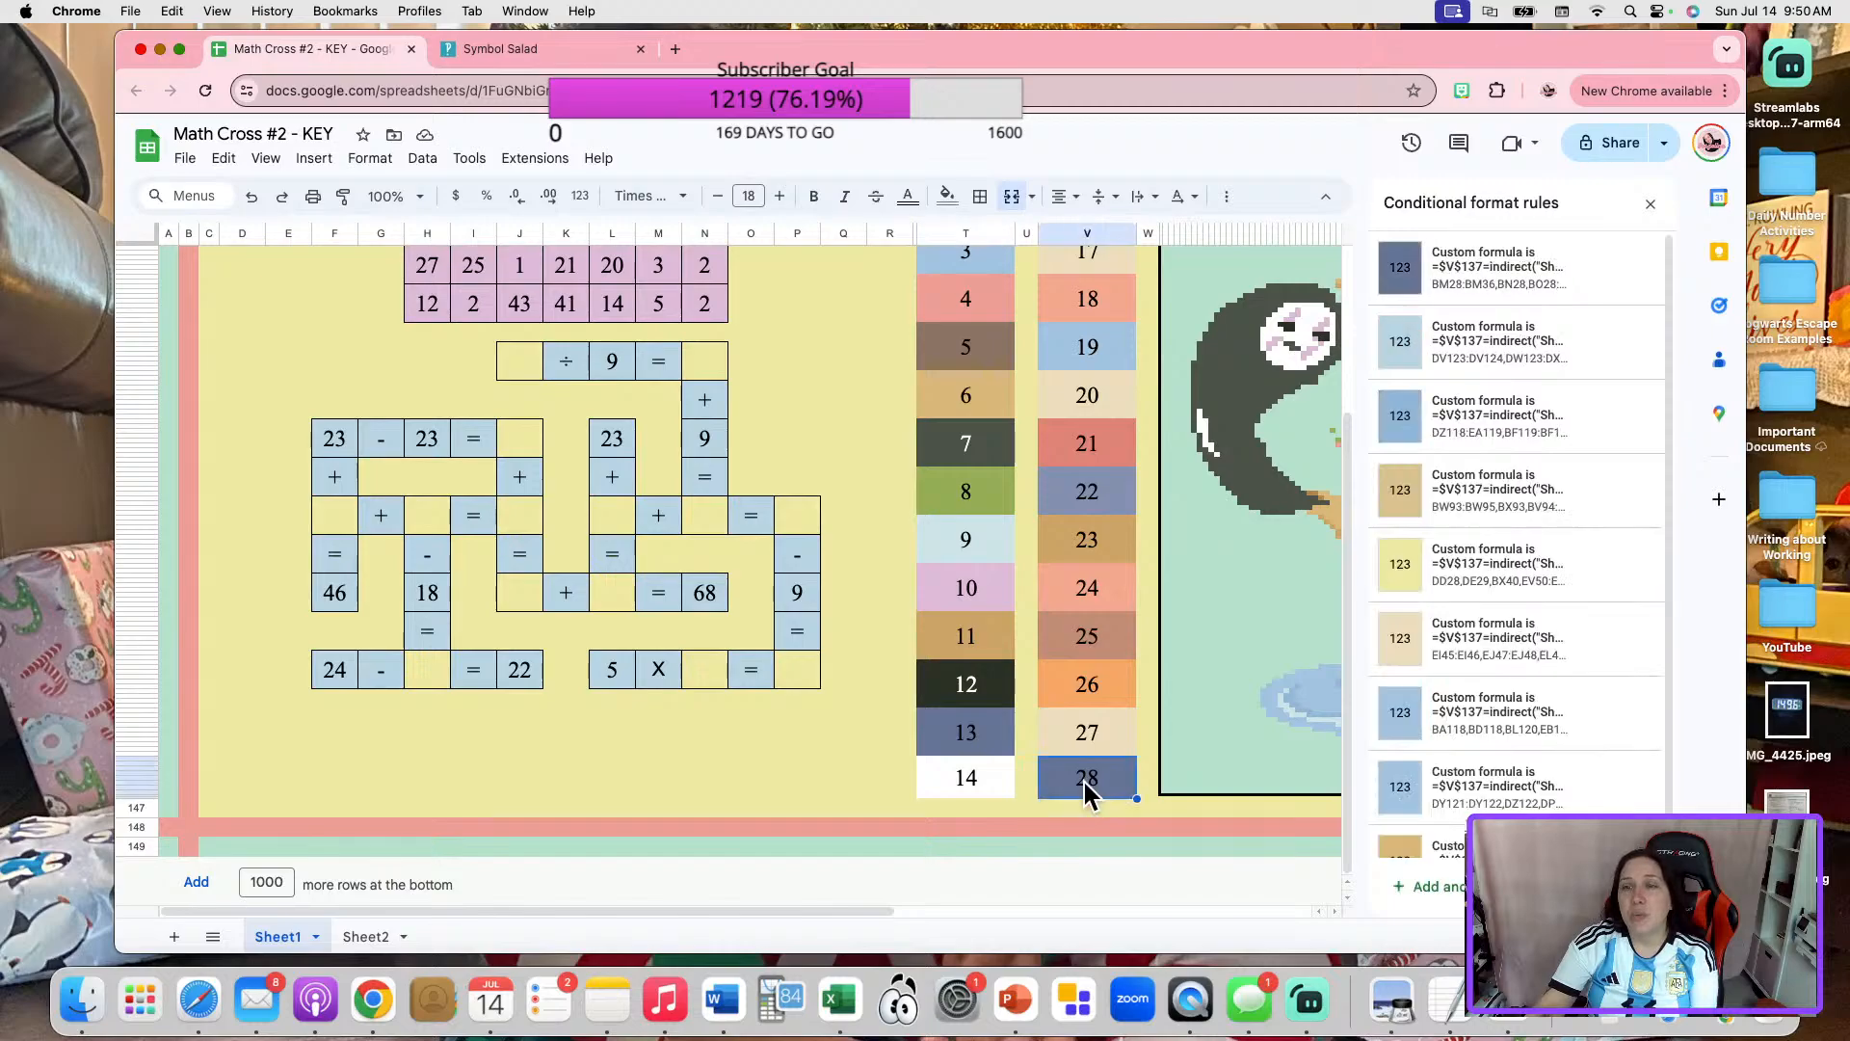
scroll(1513, 756, "down", 3)
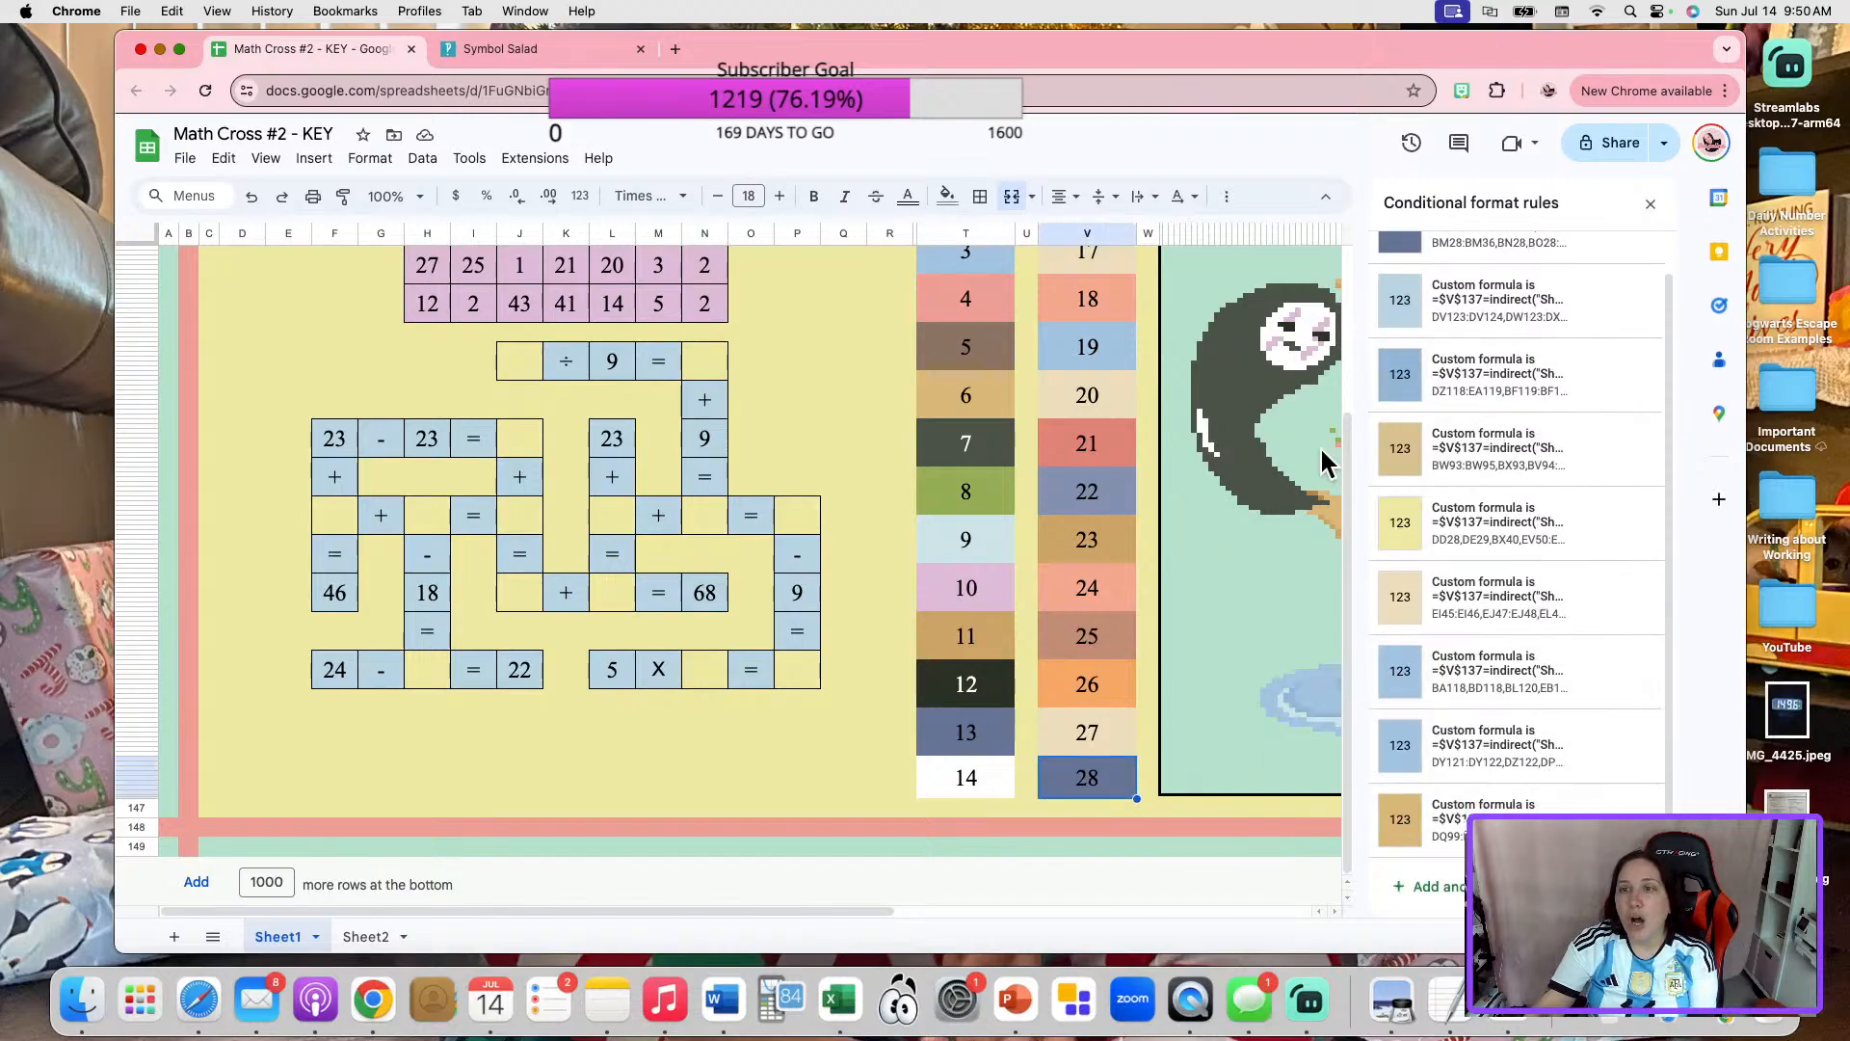
scroll(980, 497, "up", 5)
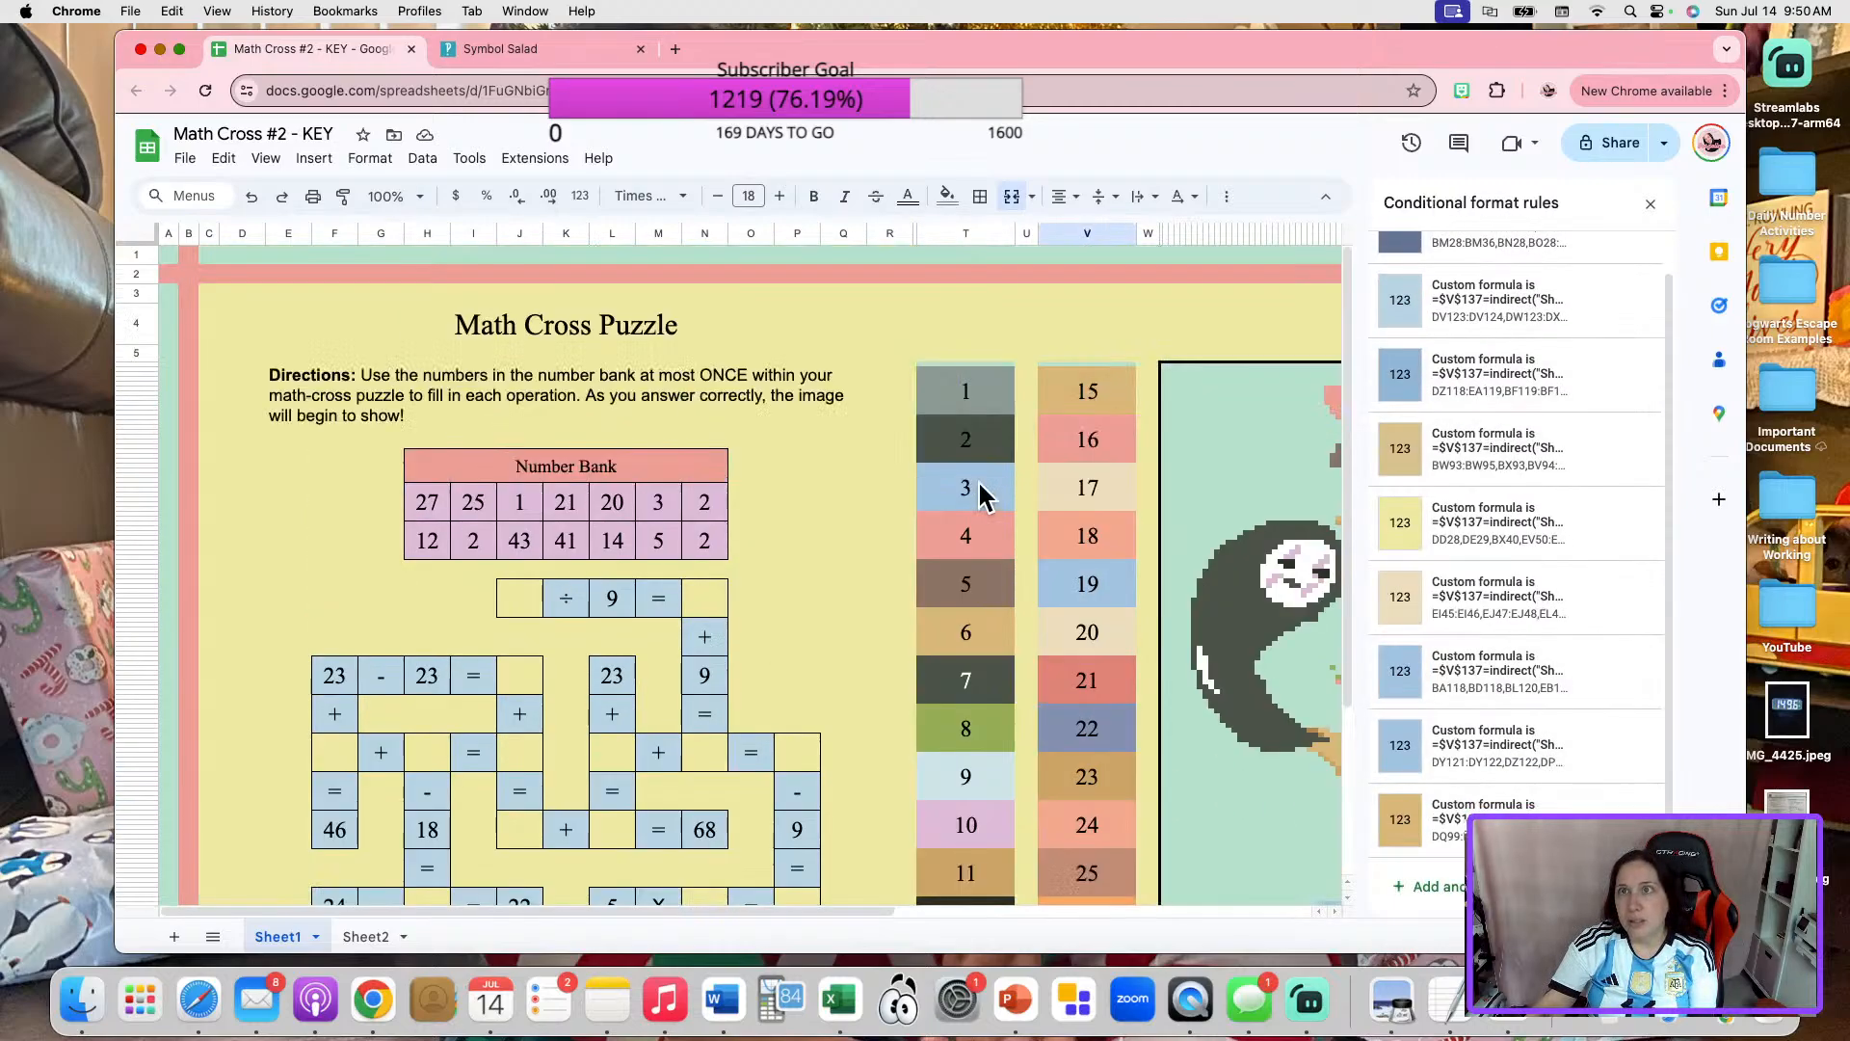
scroll(1103, 496, "down", 5)
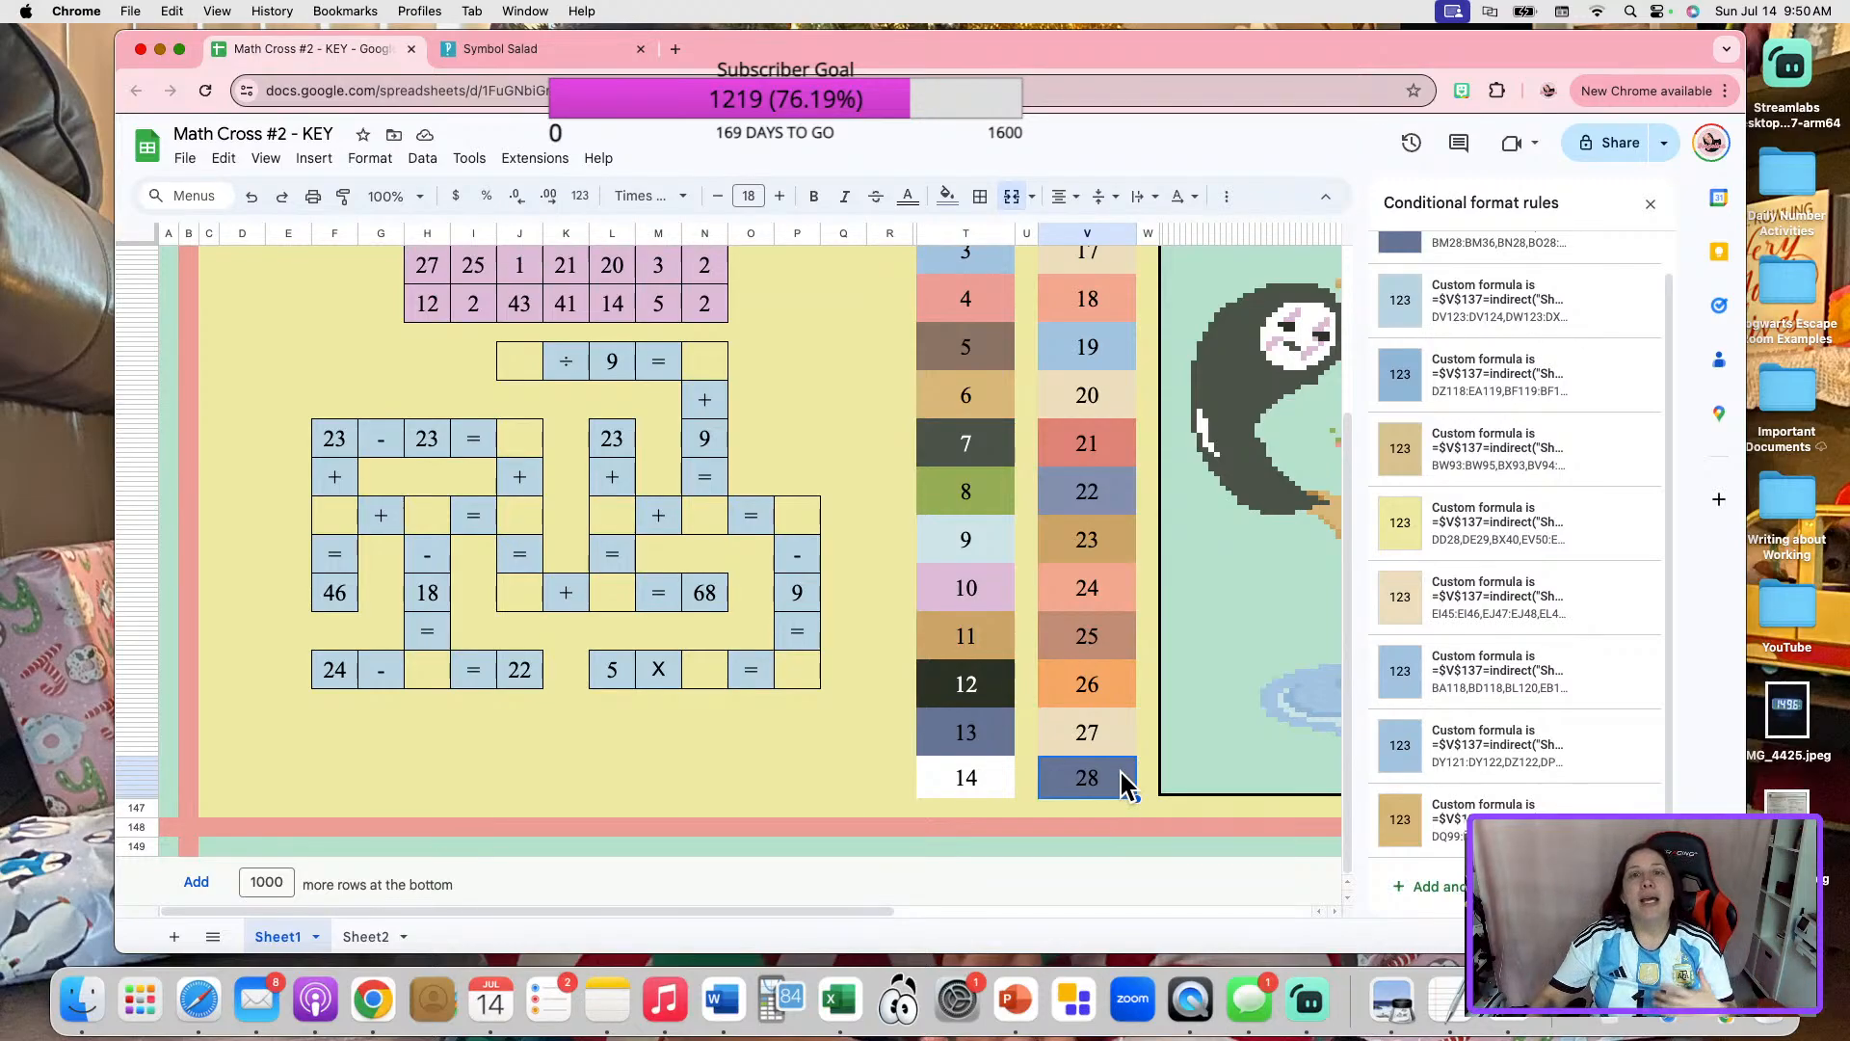
Check the conditional formatting rules of color boxes 28 and 1 once more, alternating between the two and reading through box 28's list.
scroll(1008, 605, "up", 20)
left_click(993, 397)
scroll(1033, 510, "down", 20)
left_click(1098, 786)
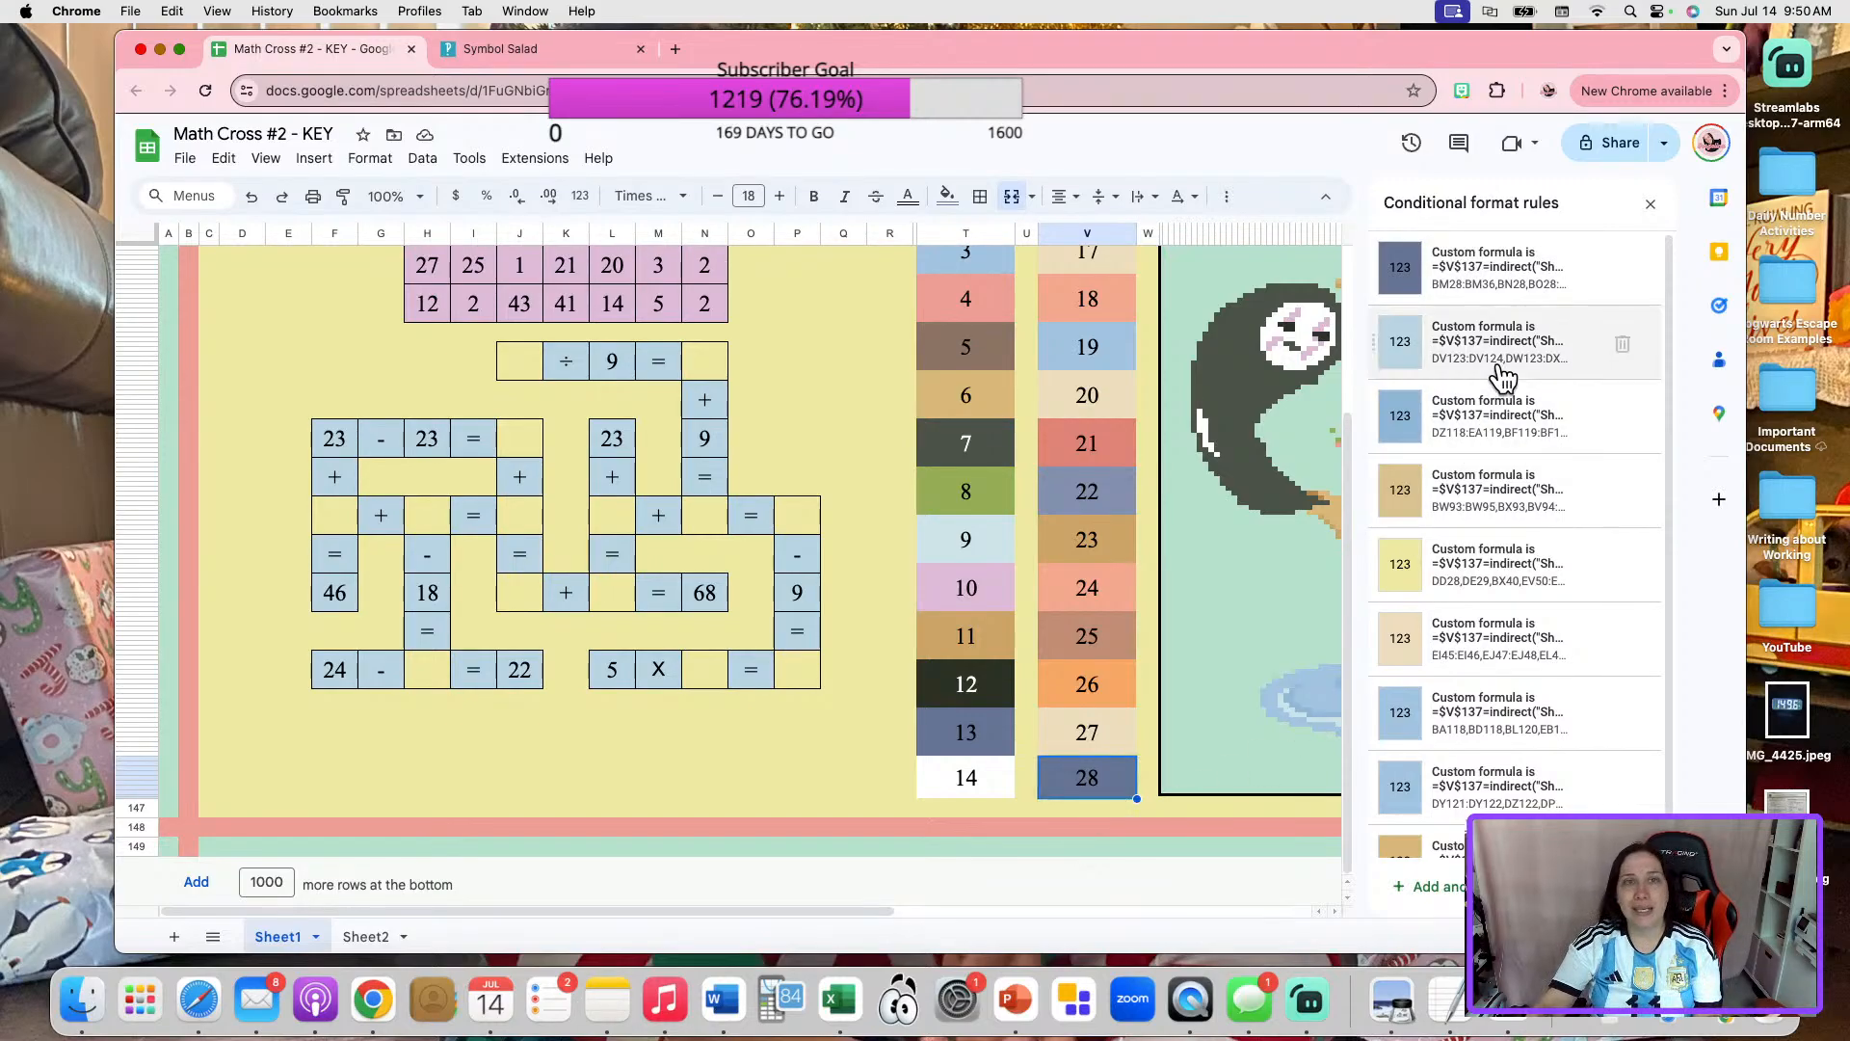
scroll(1497, 328, "down", 1)
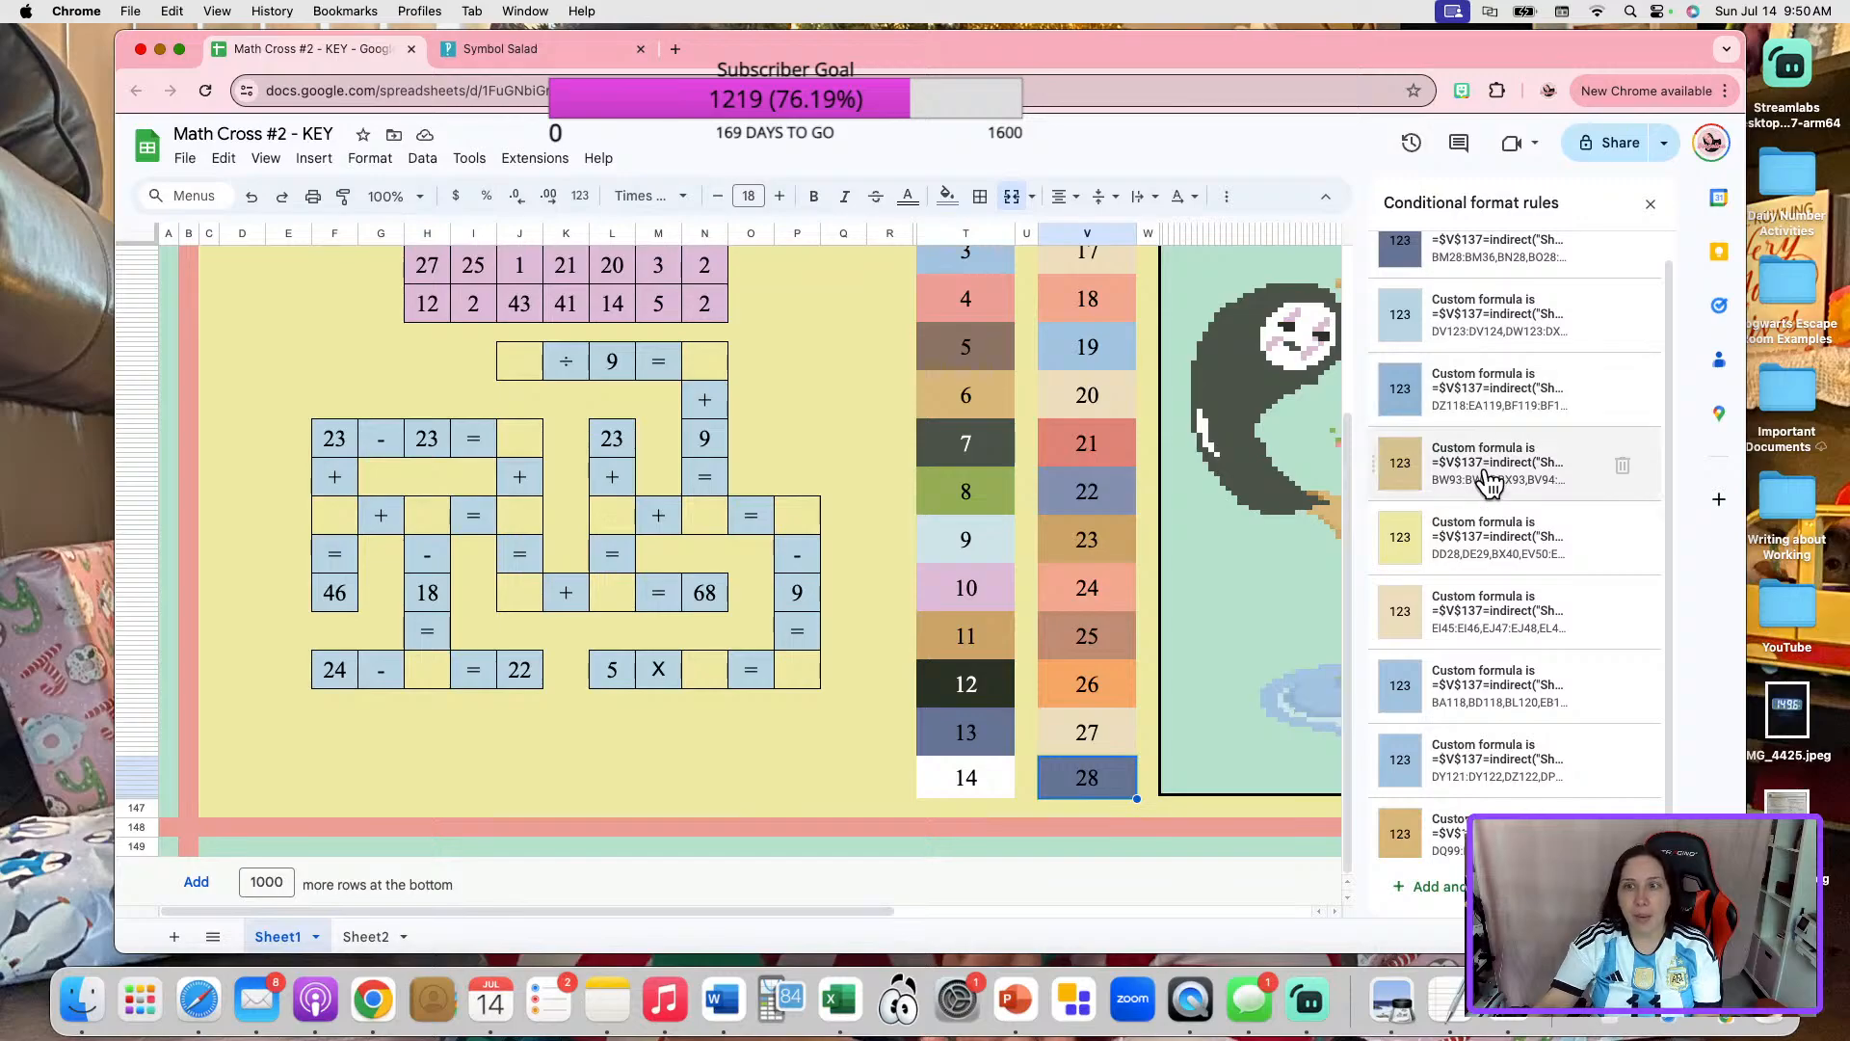
scroll(1503, 771, "up", 1)
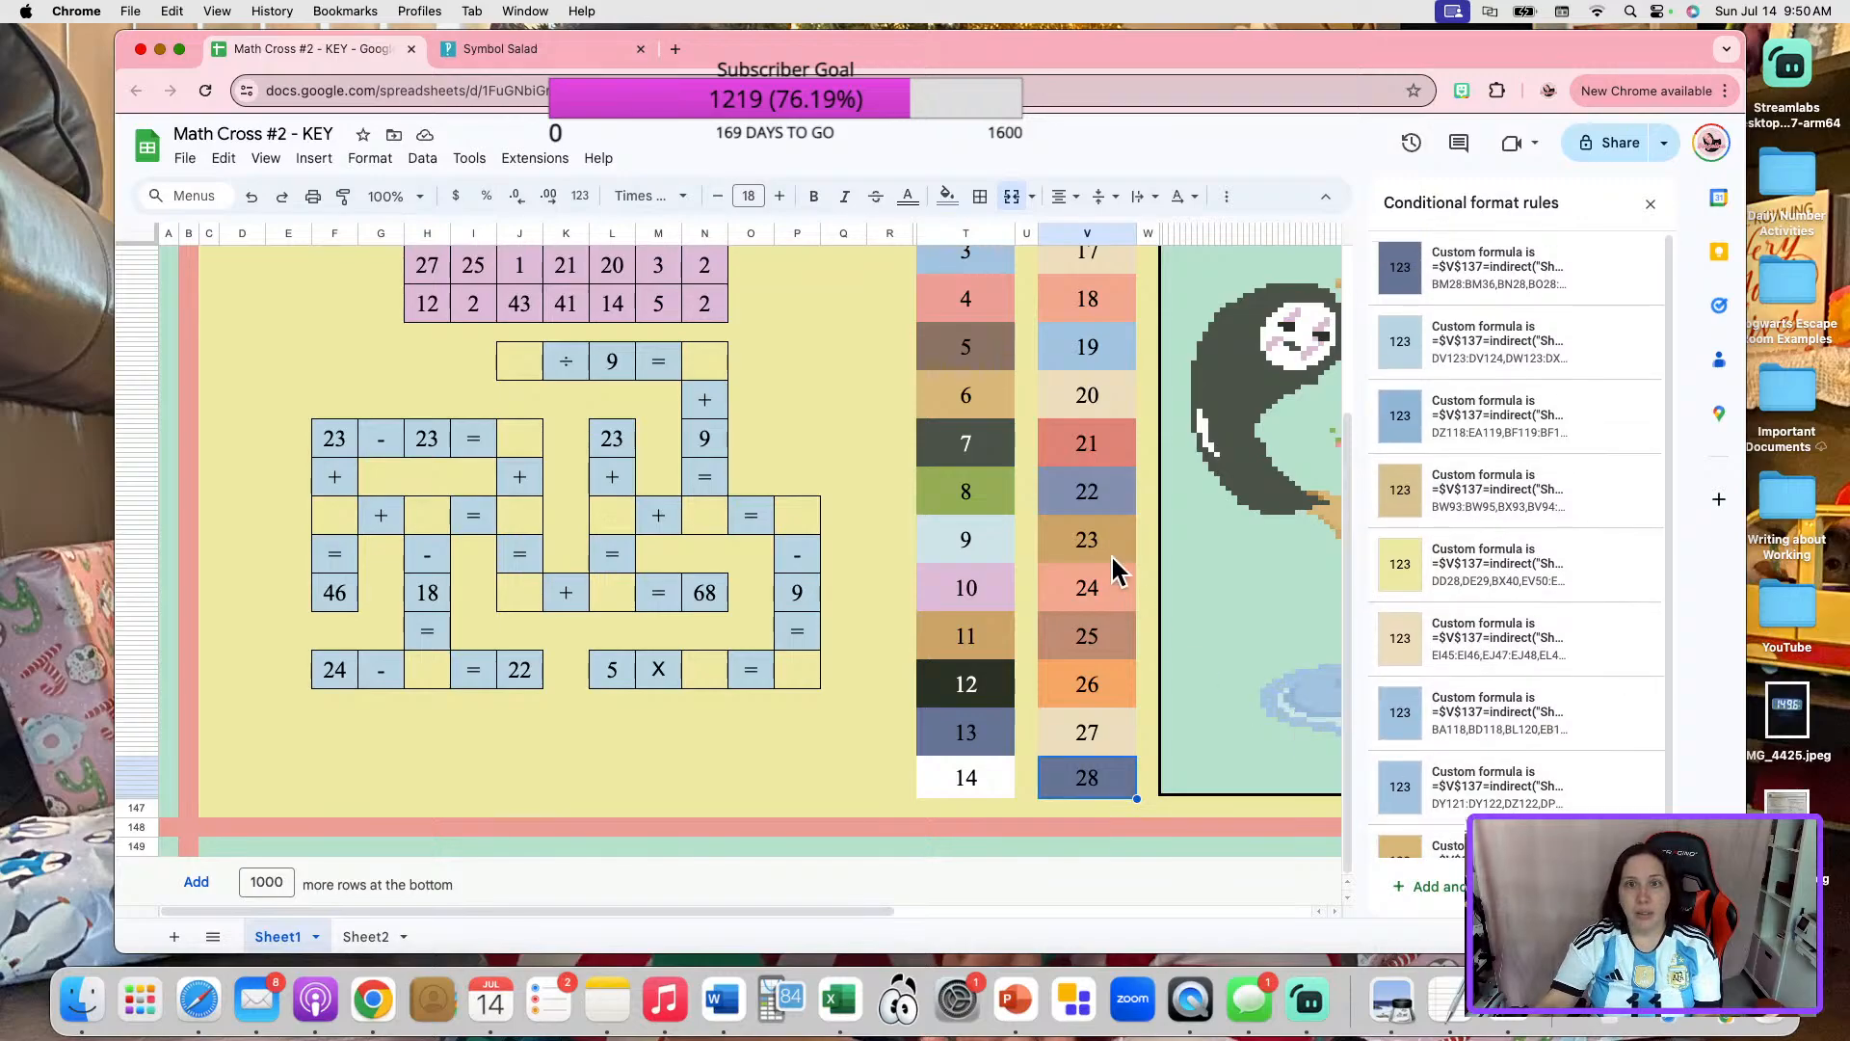
scroll(1118, 578, "up", 5)
left_click(985, 402)
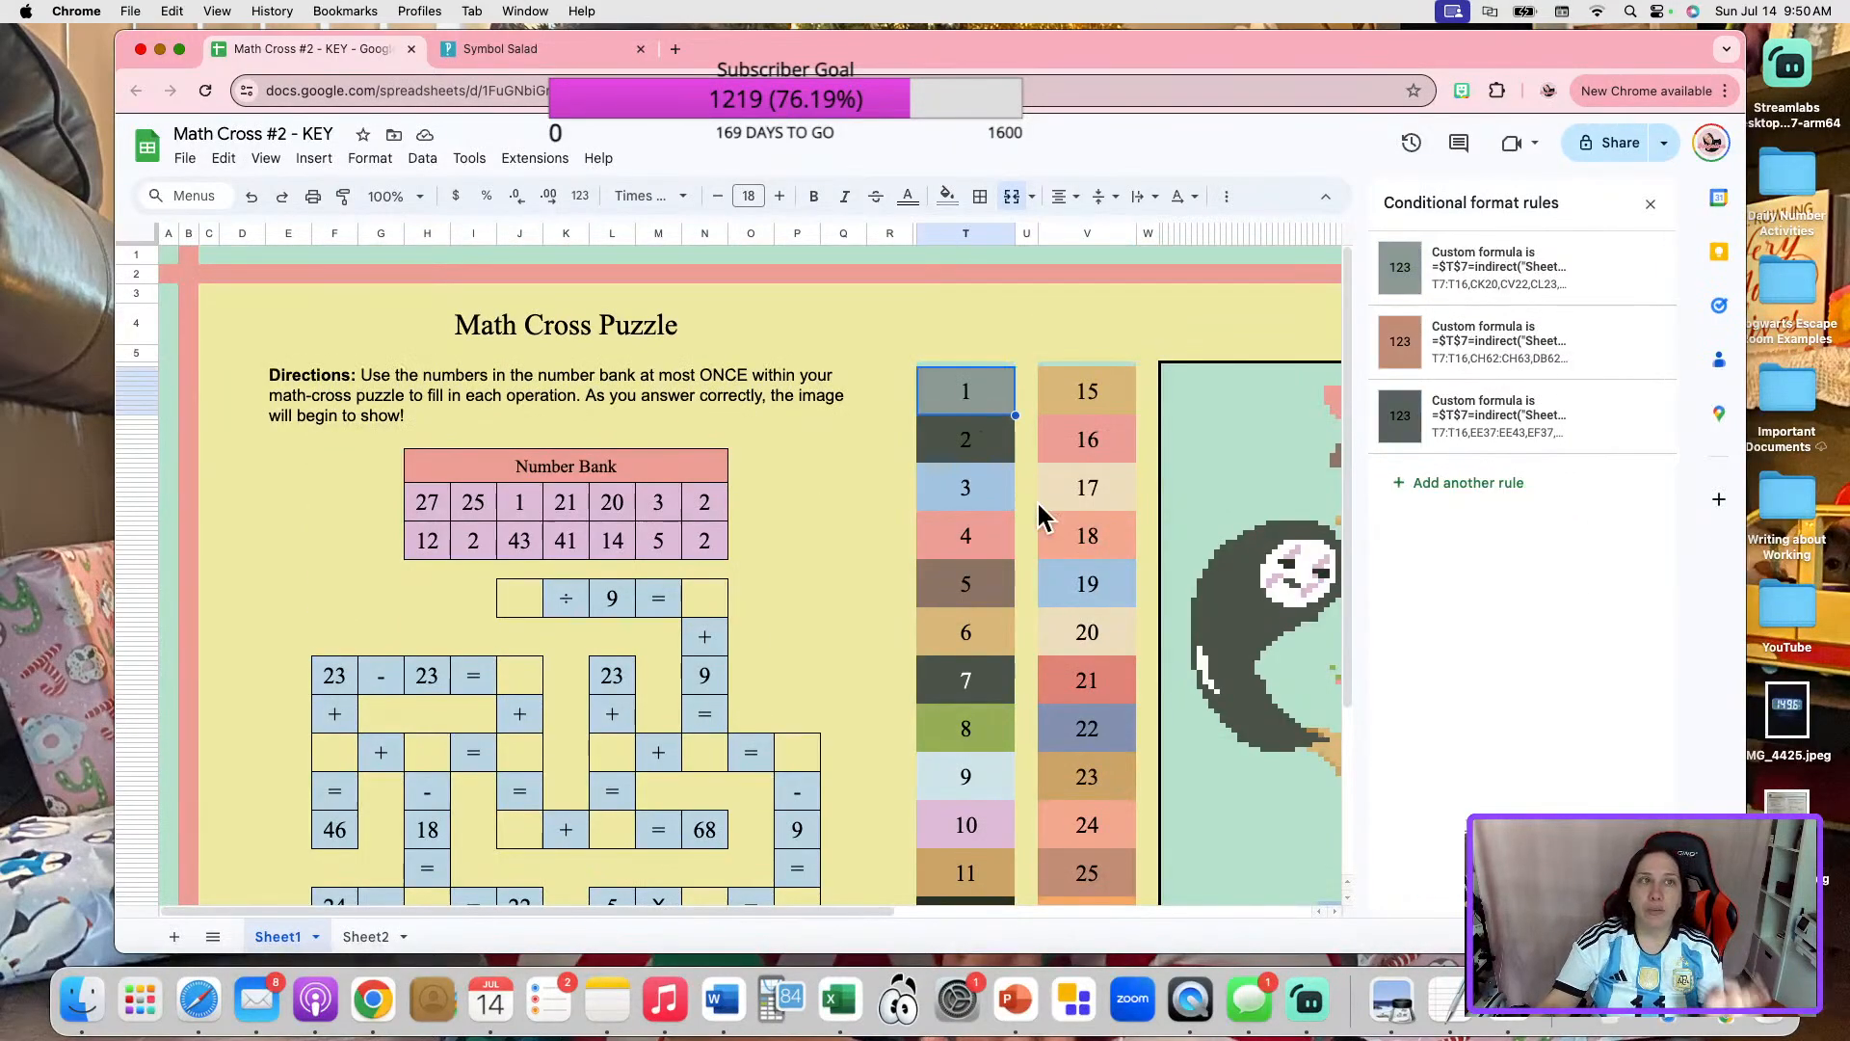
scroll(1086, 713, "down", 3)
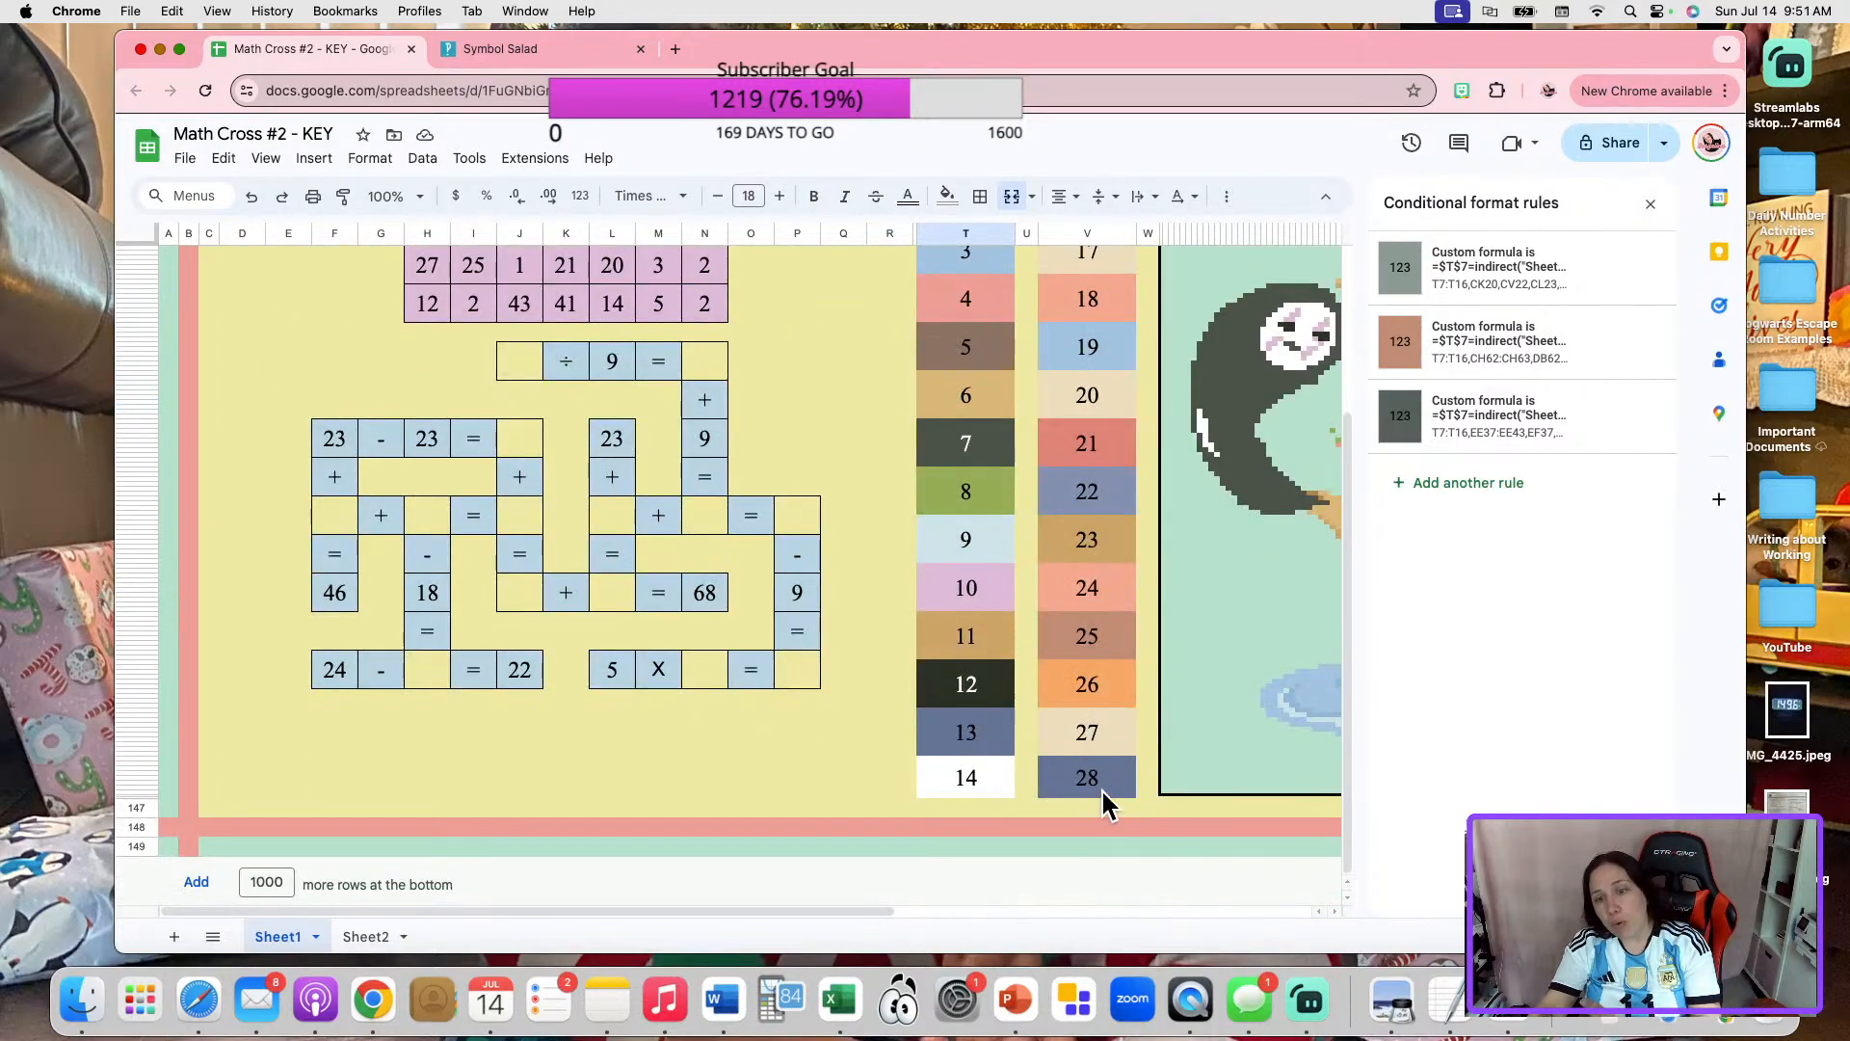
left_click(1100, 785)
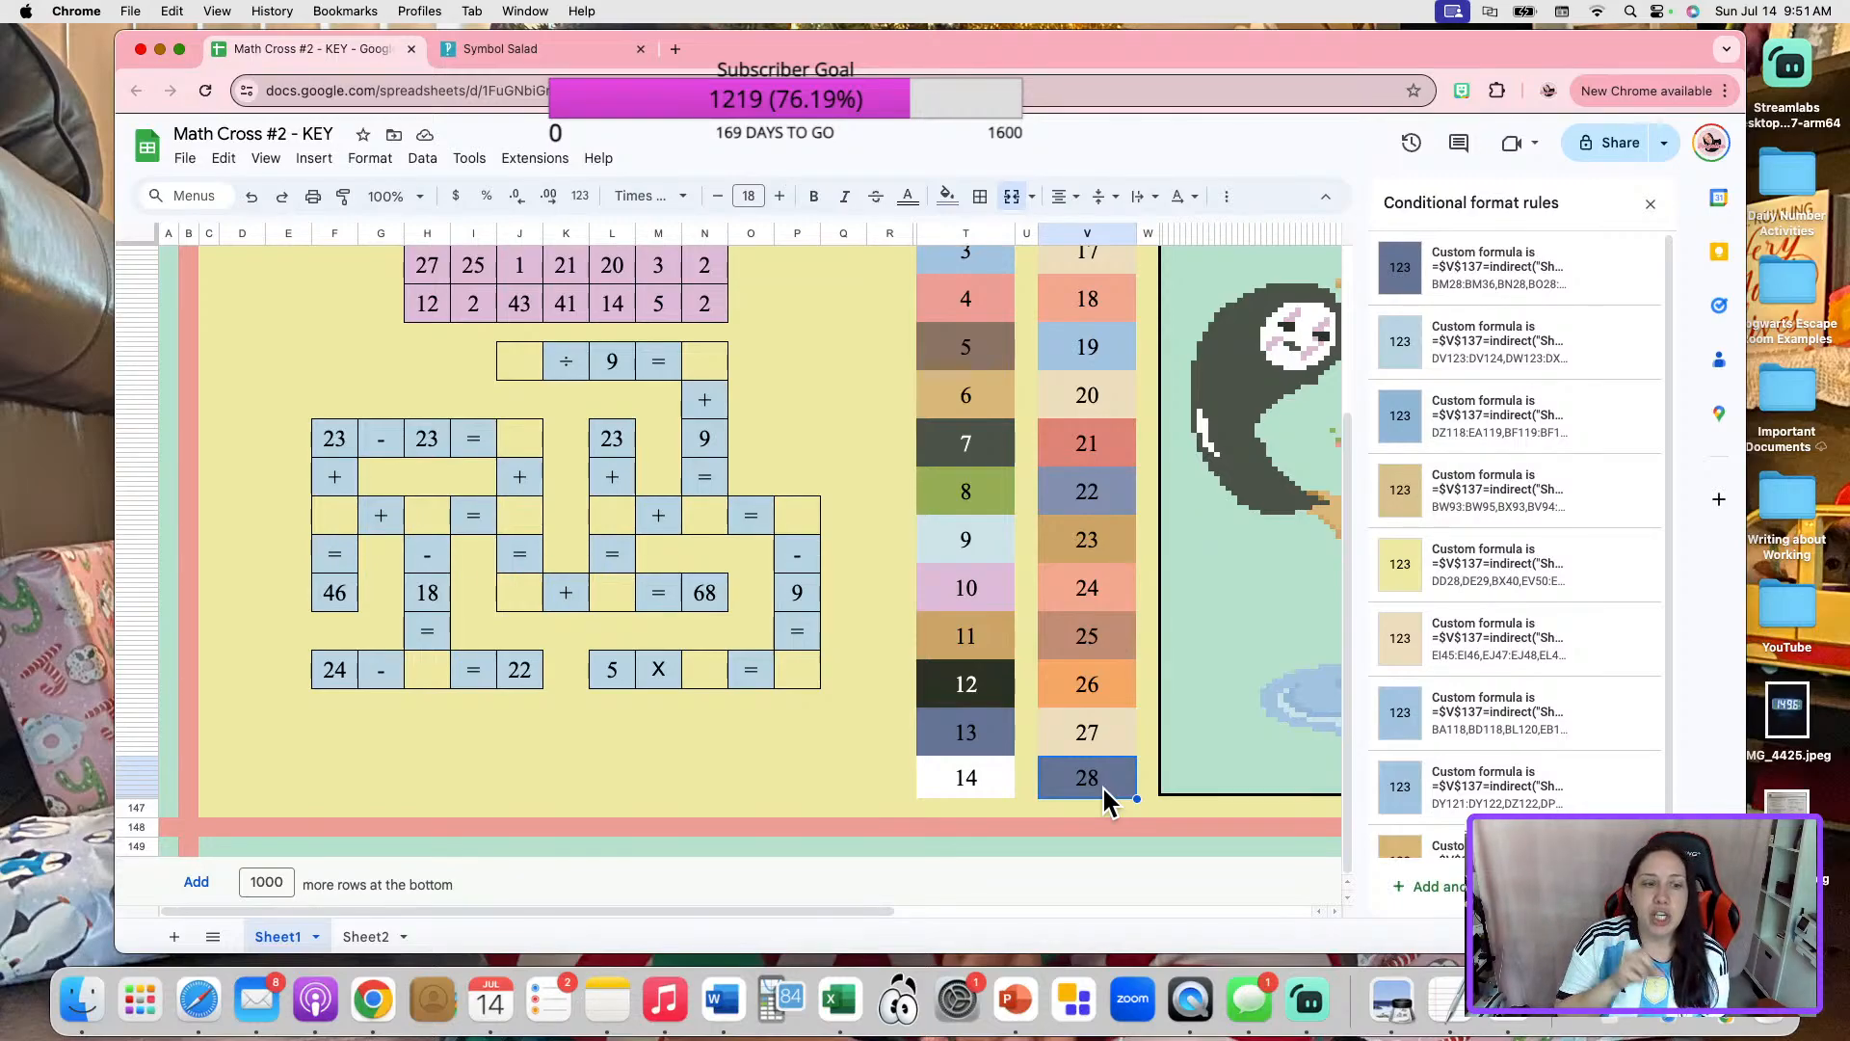
Look through the answers from 1 to 28 on Sheet2, and return to the puzzle on Sheet1.
left_click(368, 937)
scroll(724, 747, "down", 10)
scroll(530, 554, "up", 7)
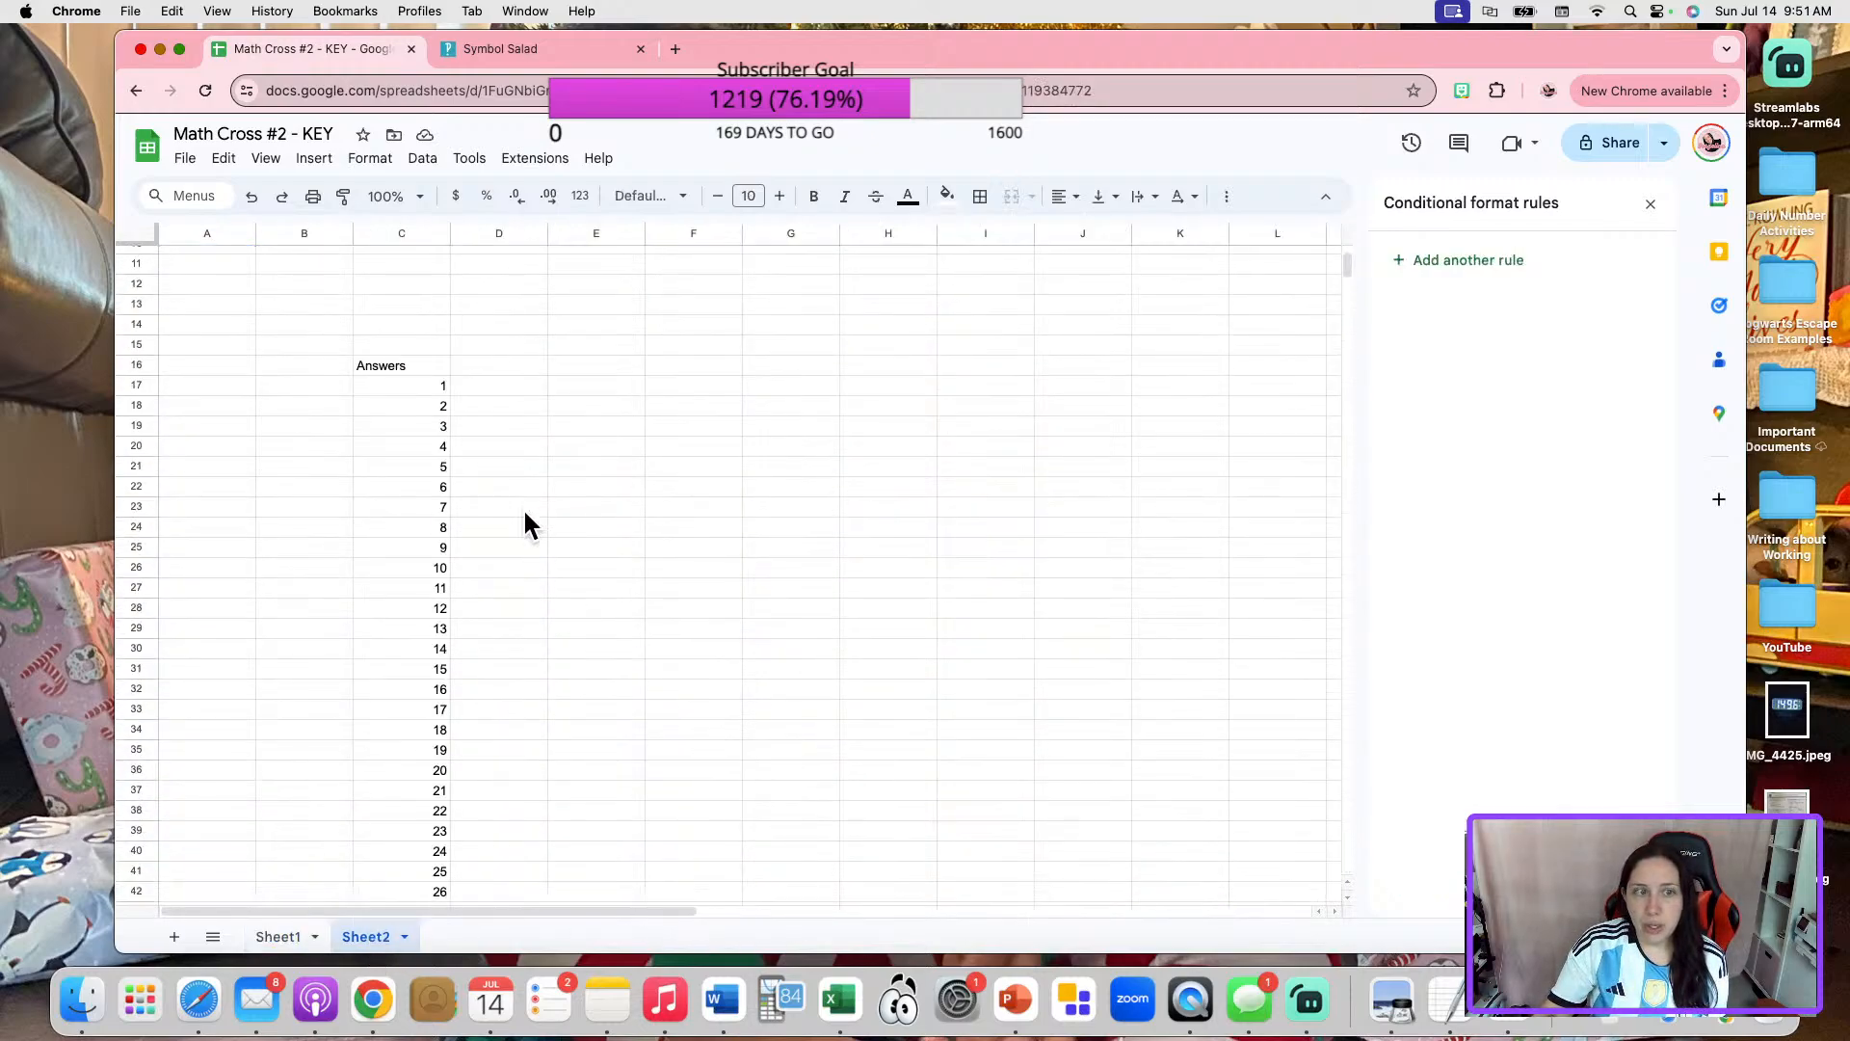
scroll(404, 645, "up", 3)
scroll(408, 644, "down", 8)
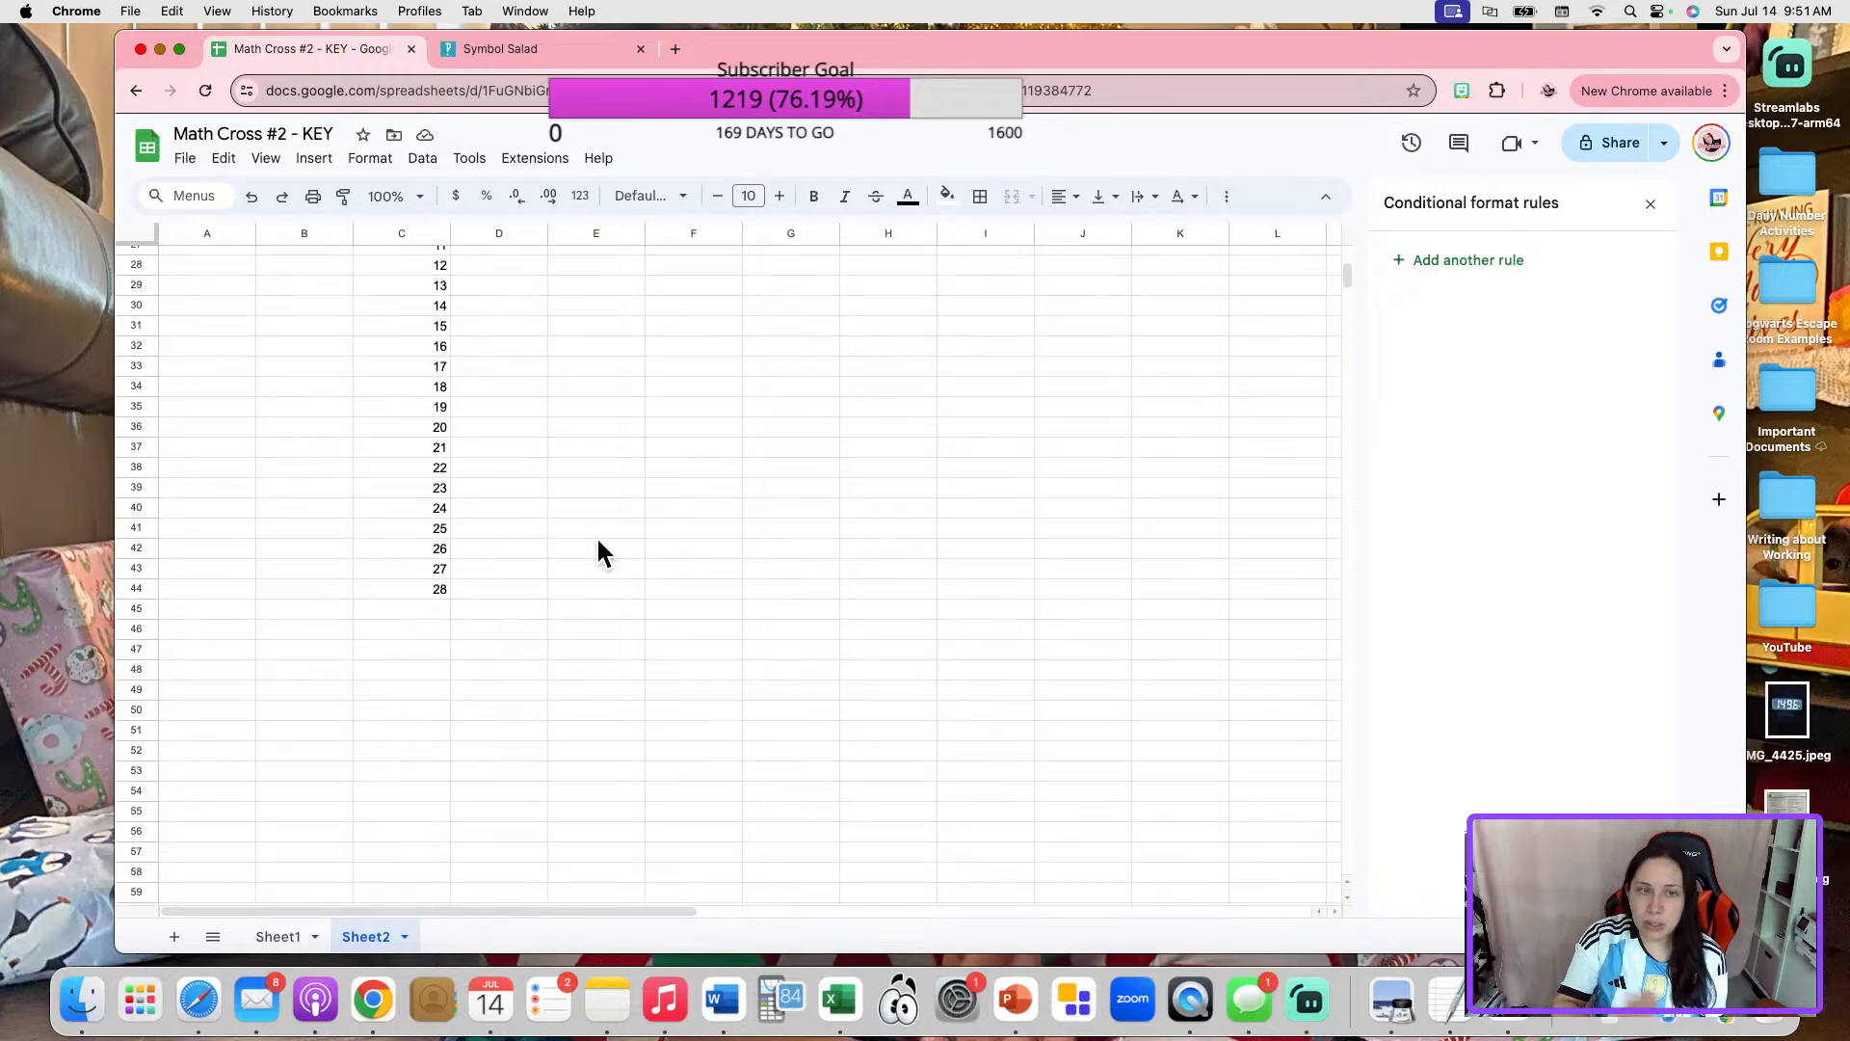
left_click(260, 938)
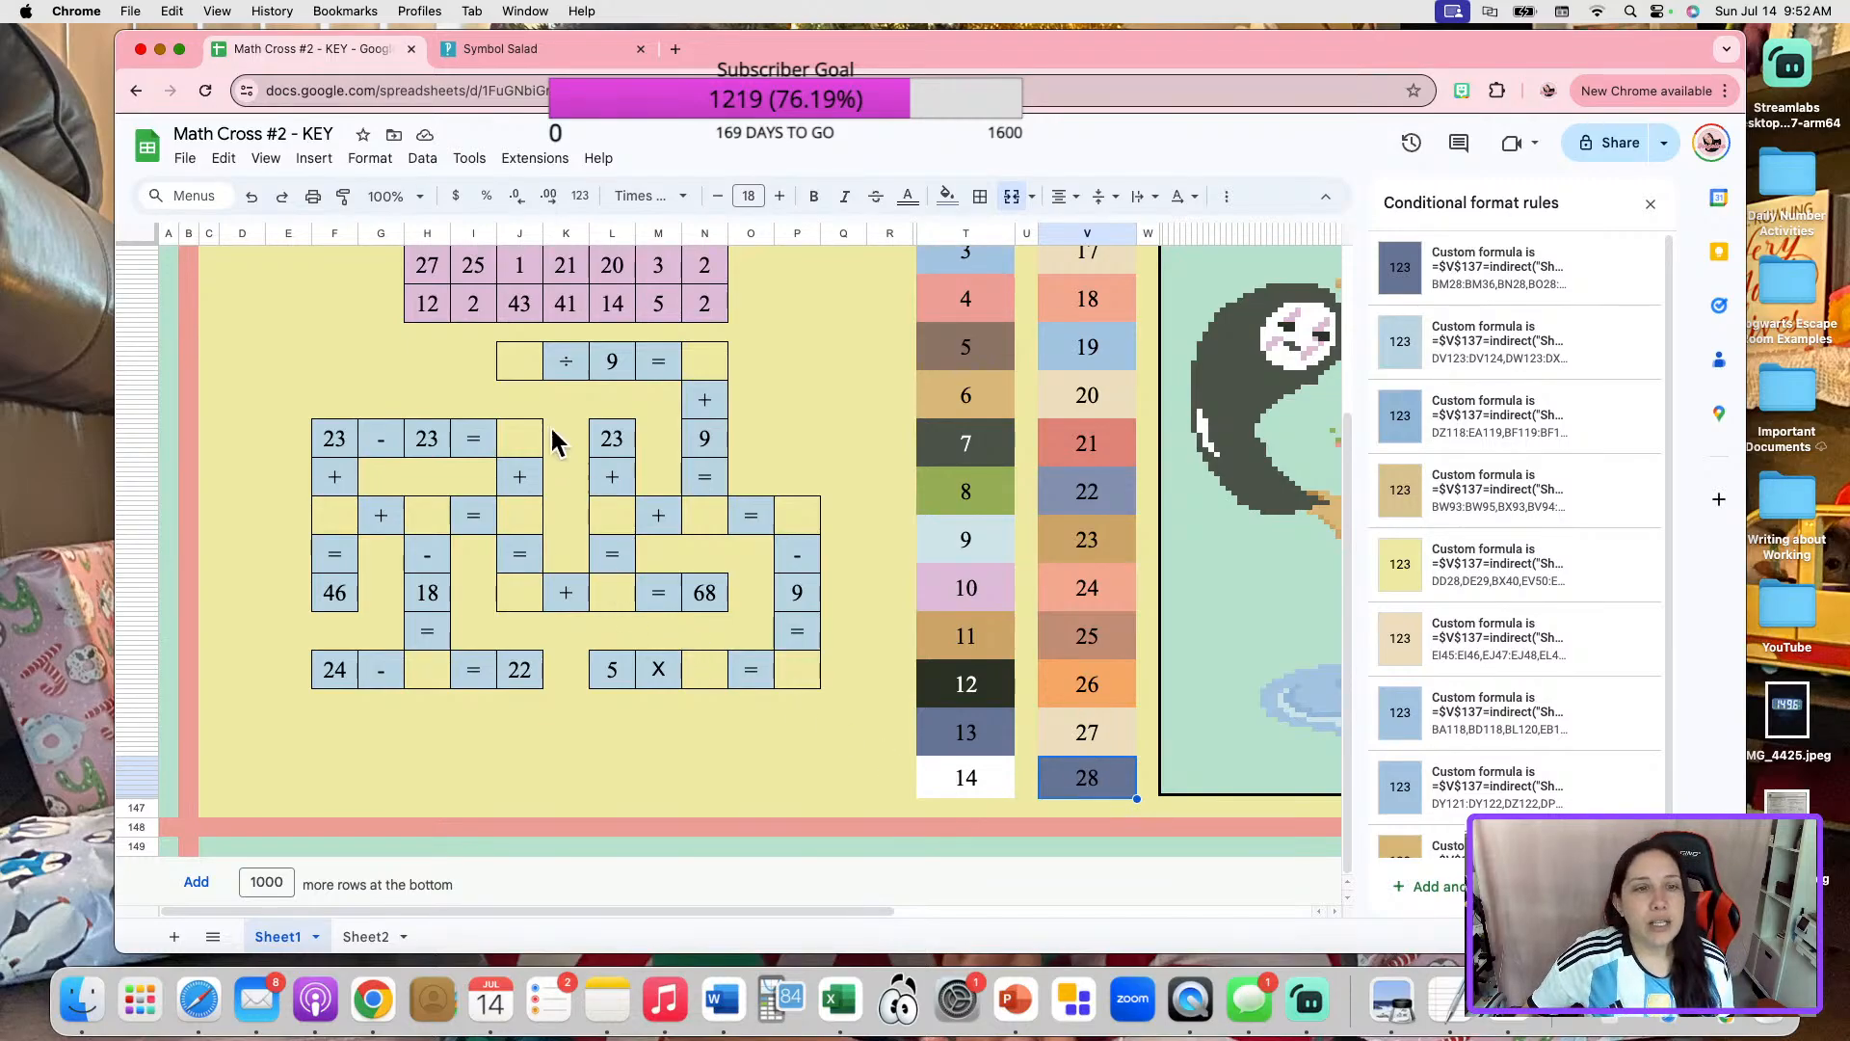
Unmerge color box 27, move its number cell into the blank before "÷ 9", and give that cell an outer border.
left_click(527, 358)
left_click(1111, 750)
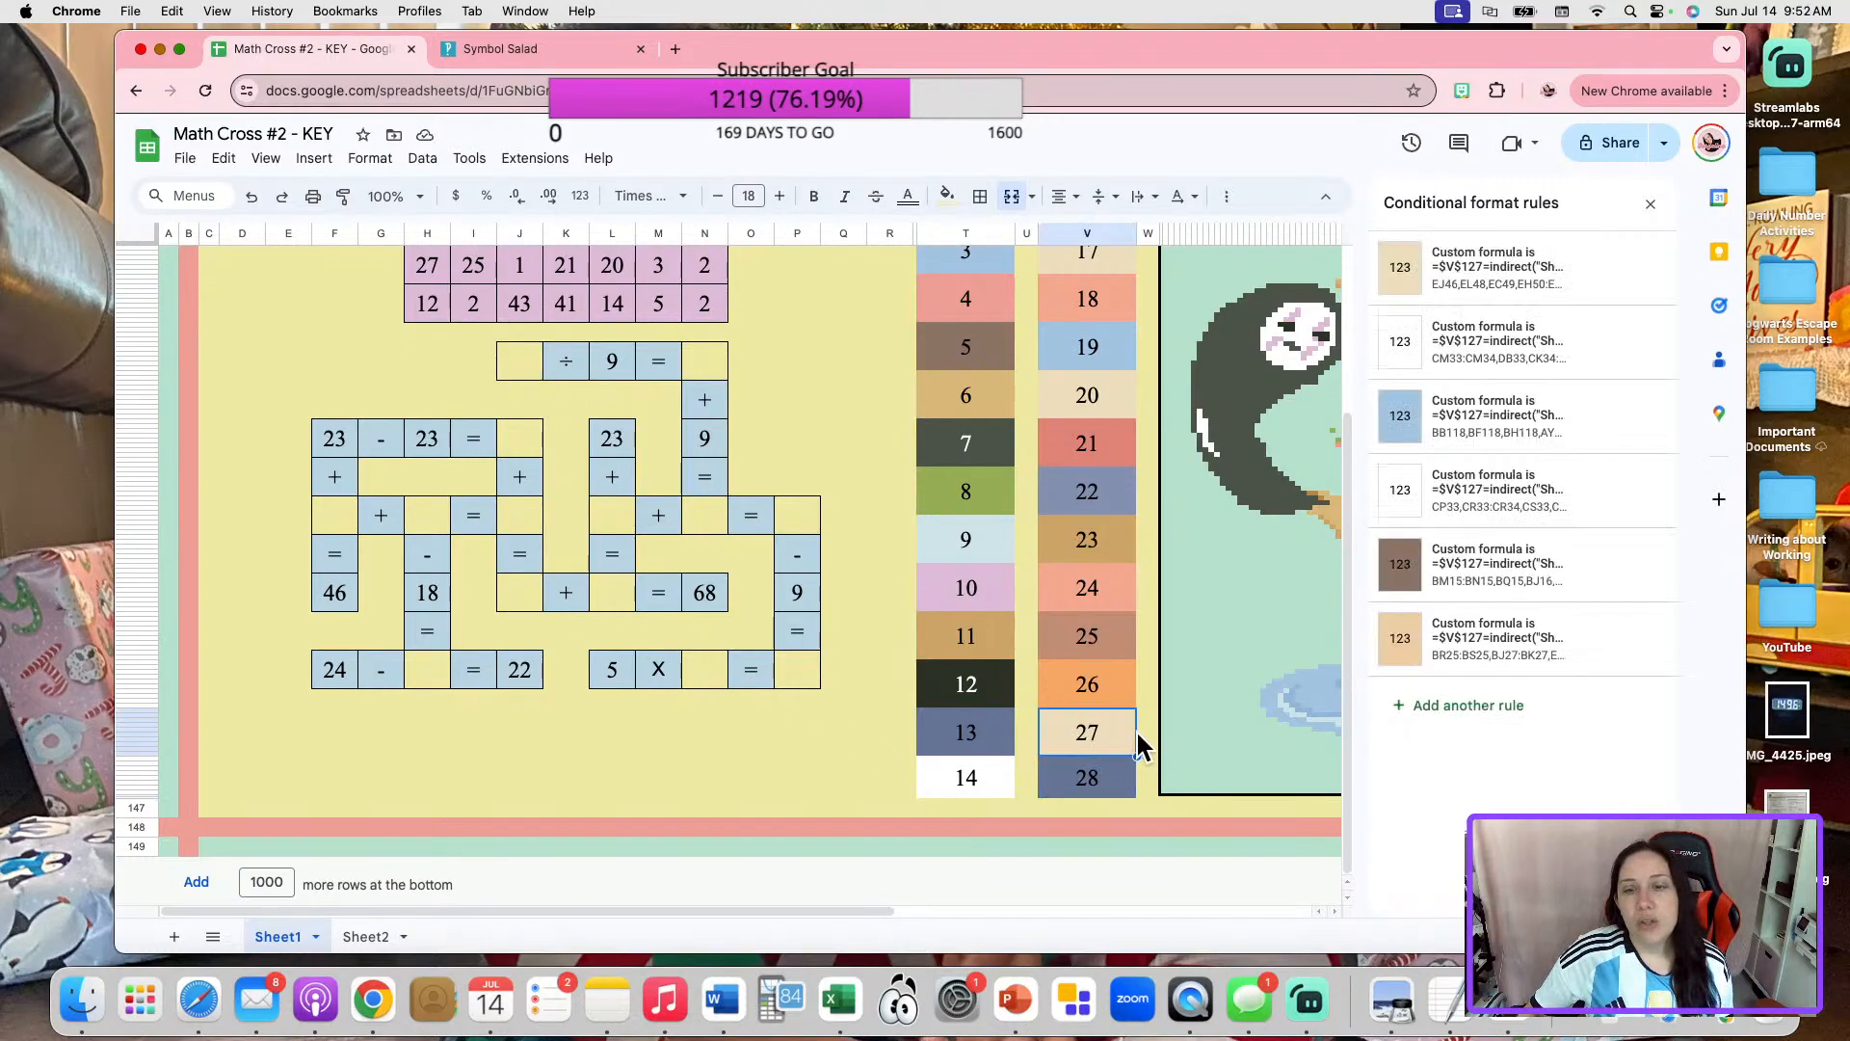
key("Delete")
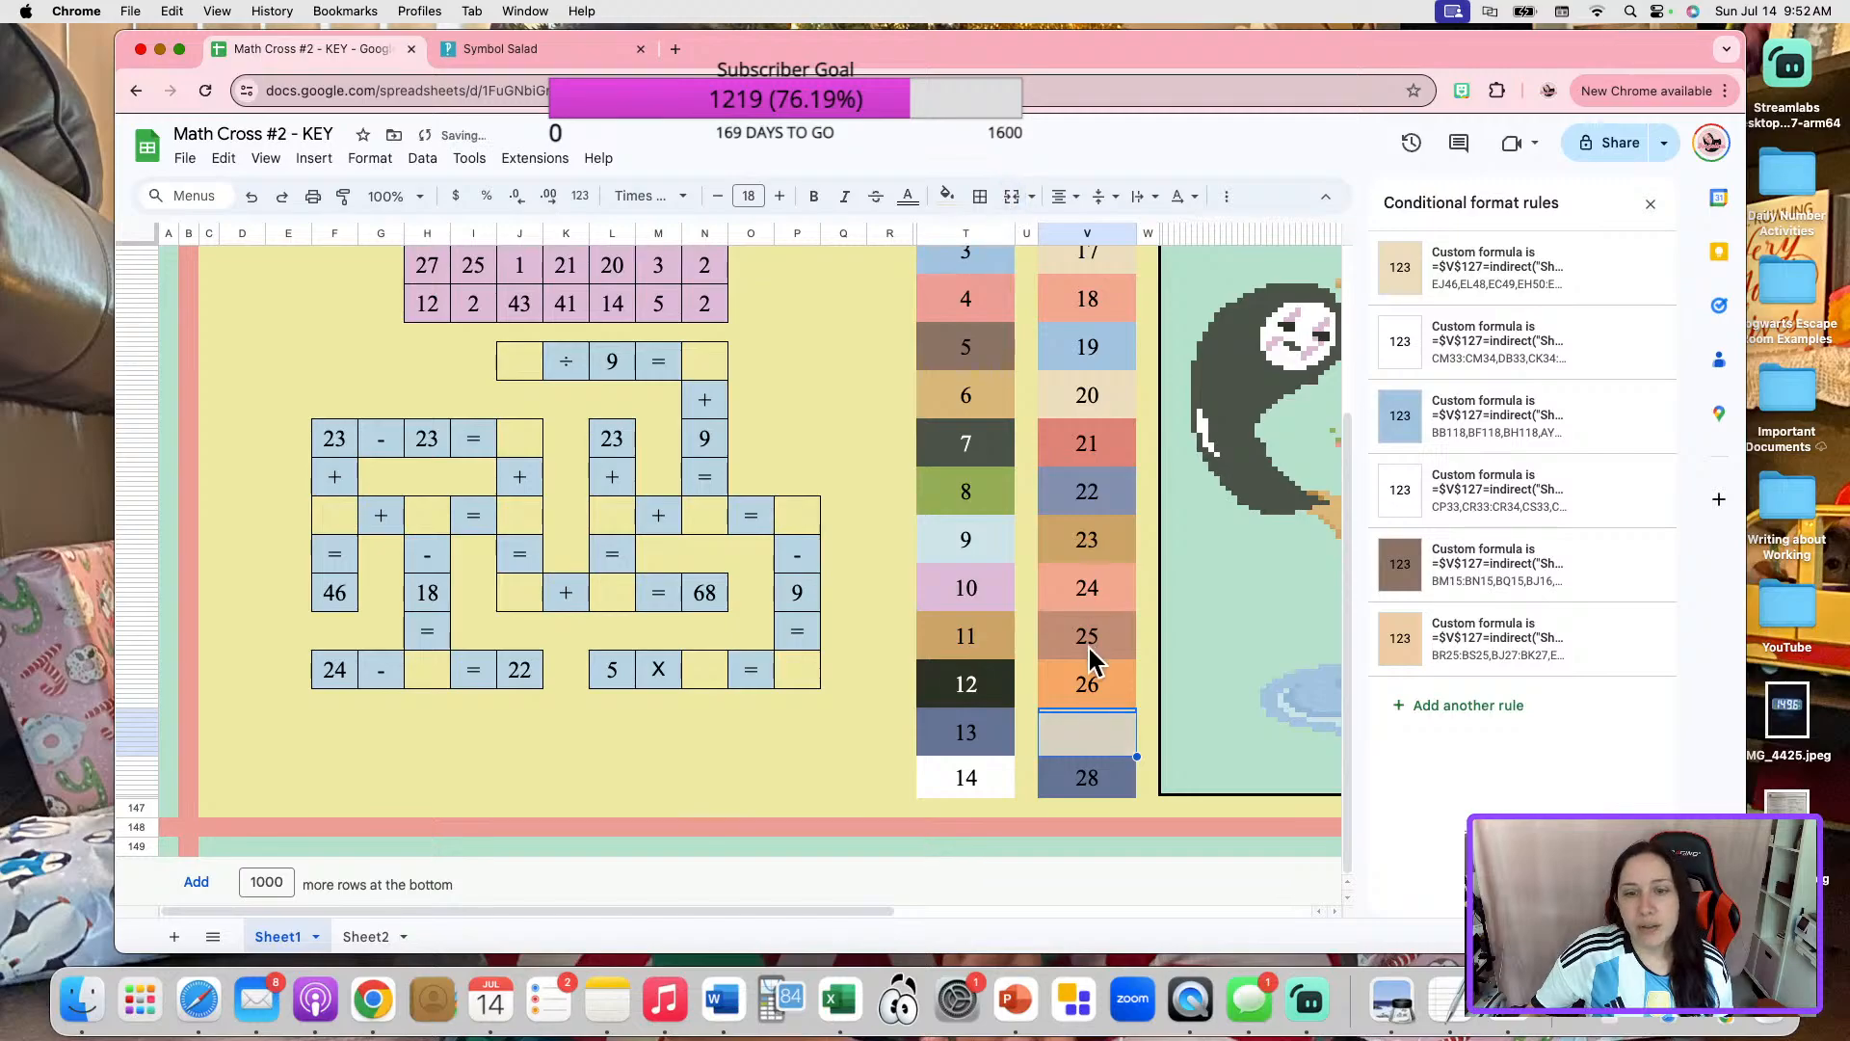
left_click(1098, 711)
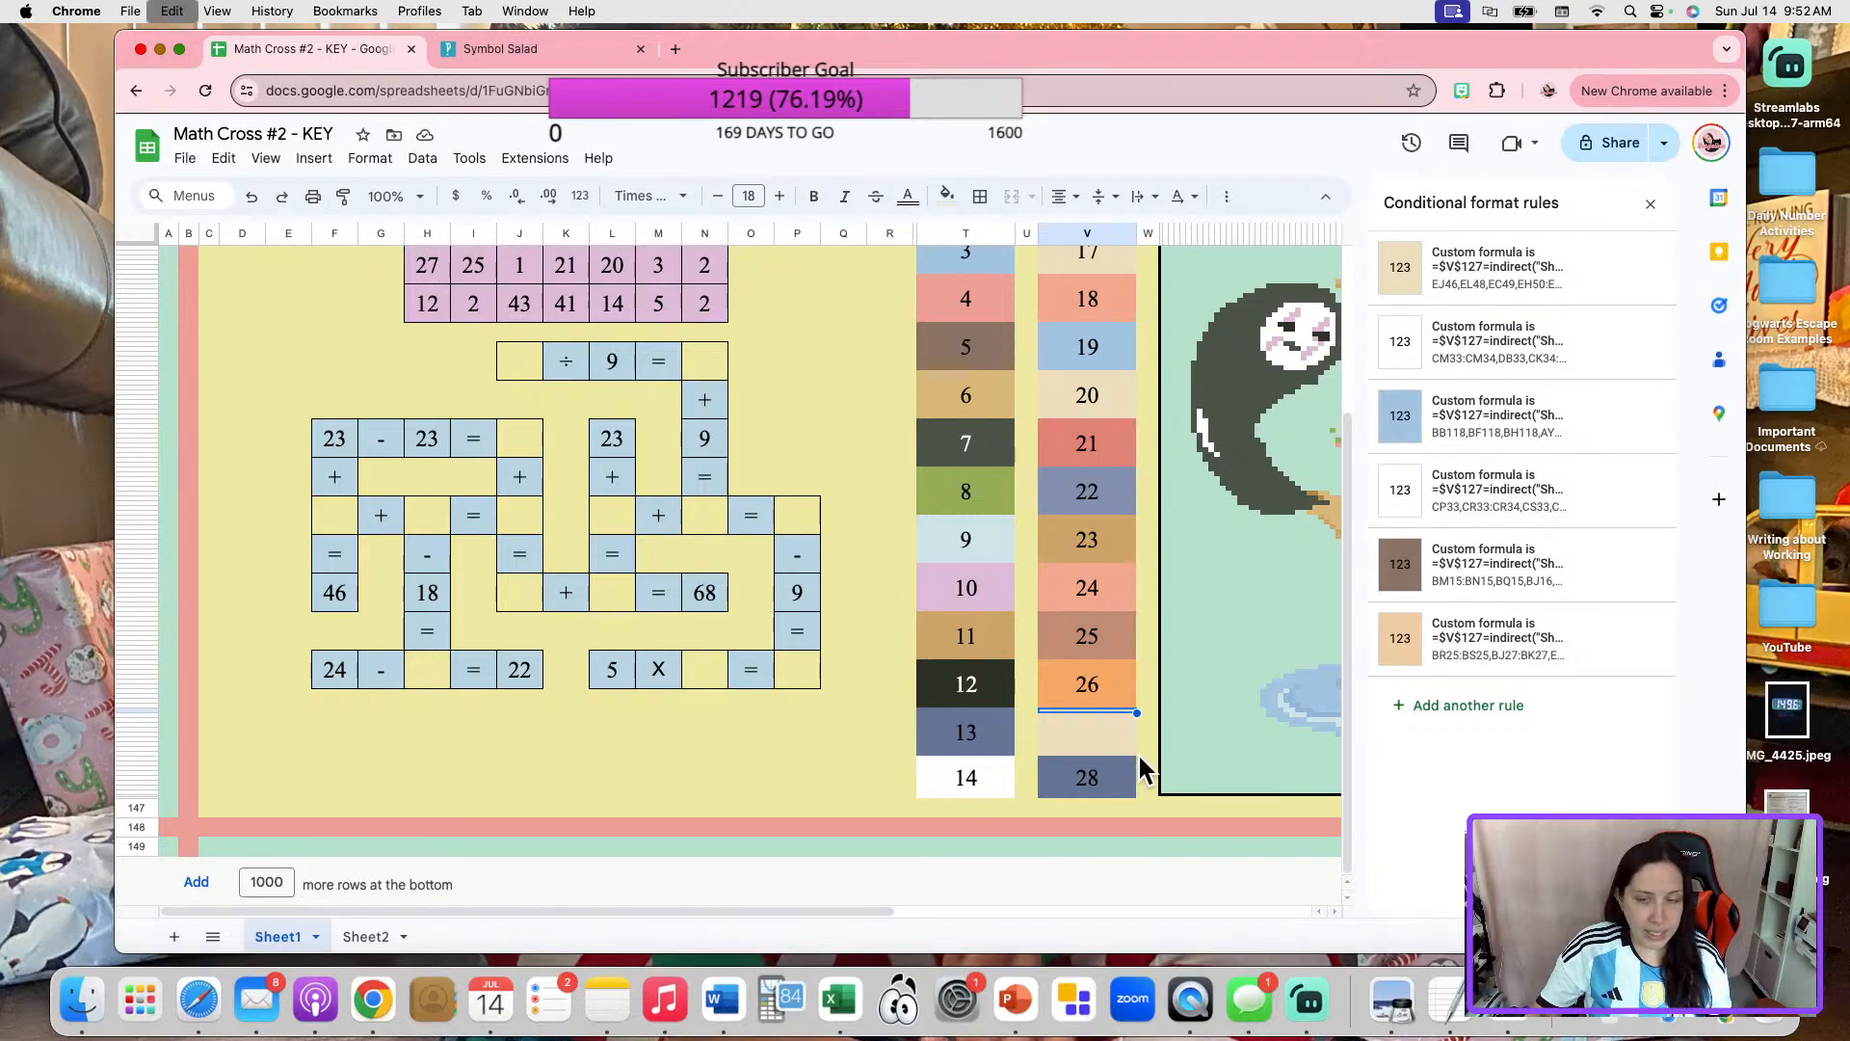
key("ctrl+c")
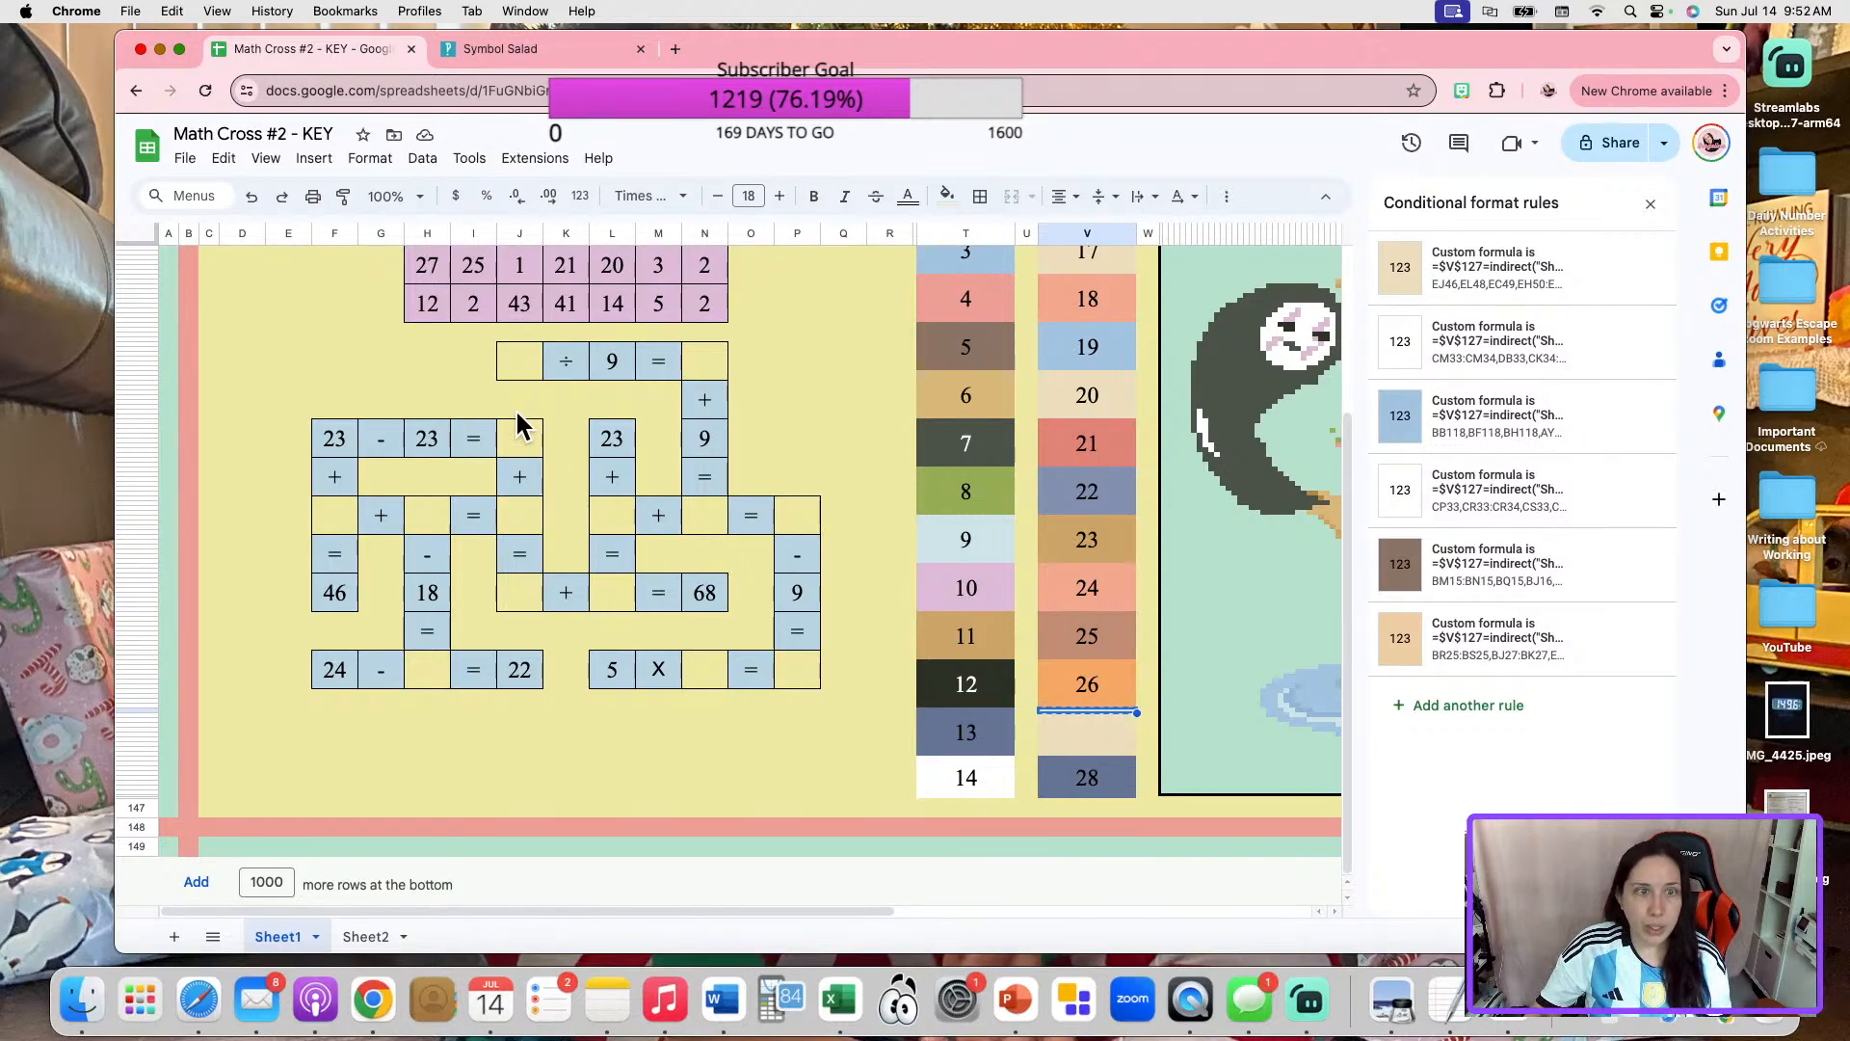
left_click(525, 372)
key("super+v")
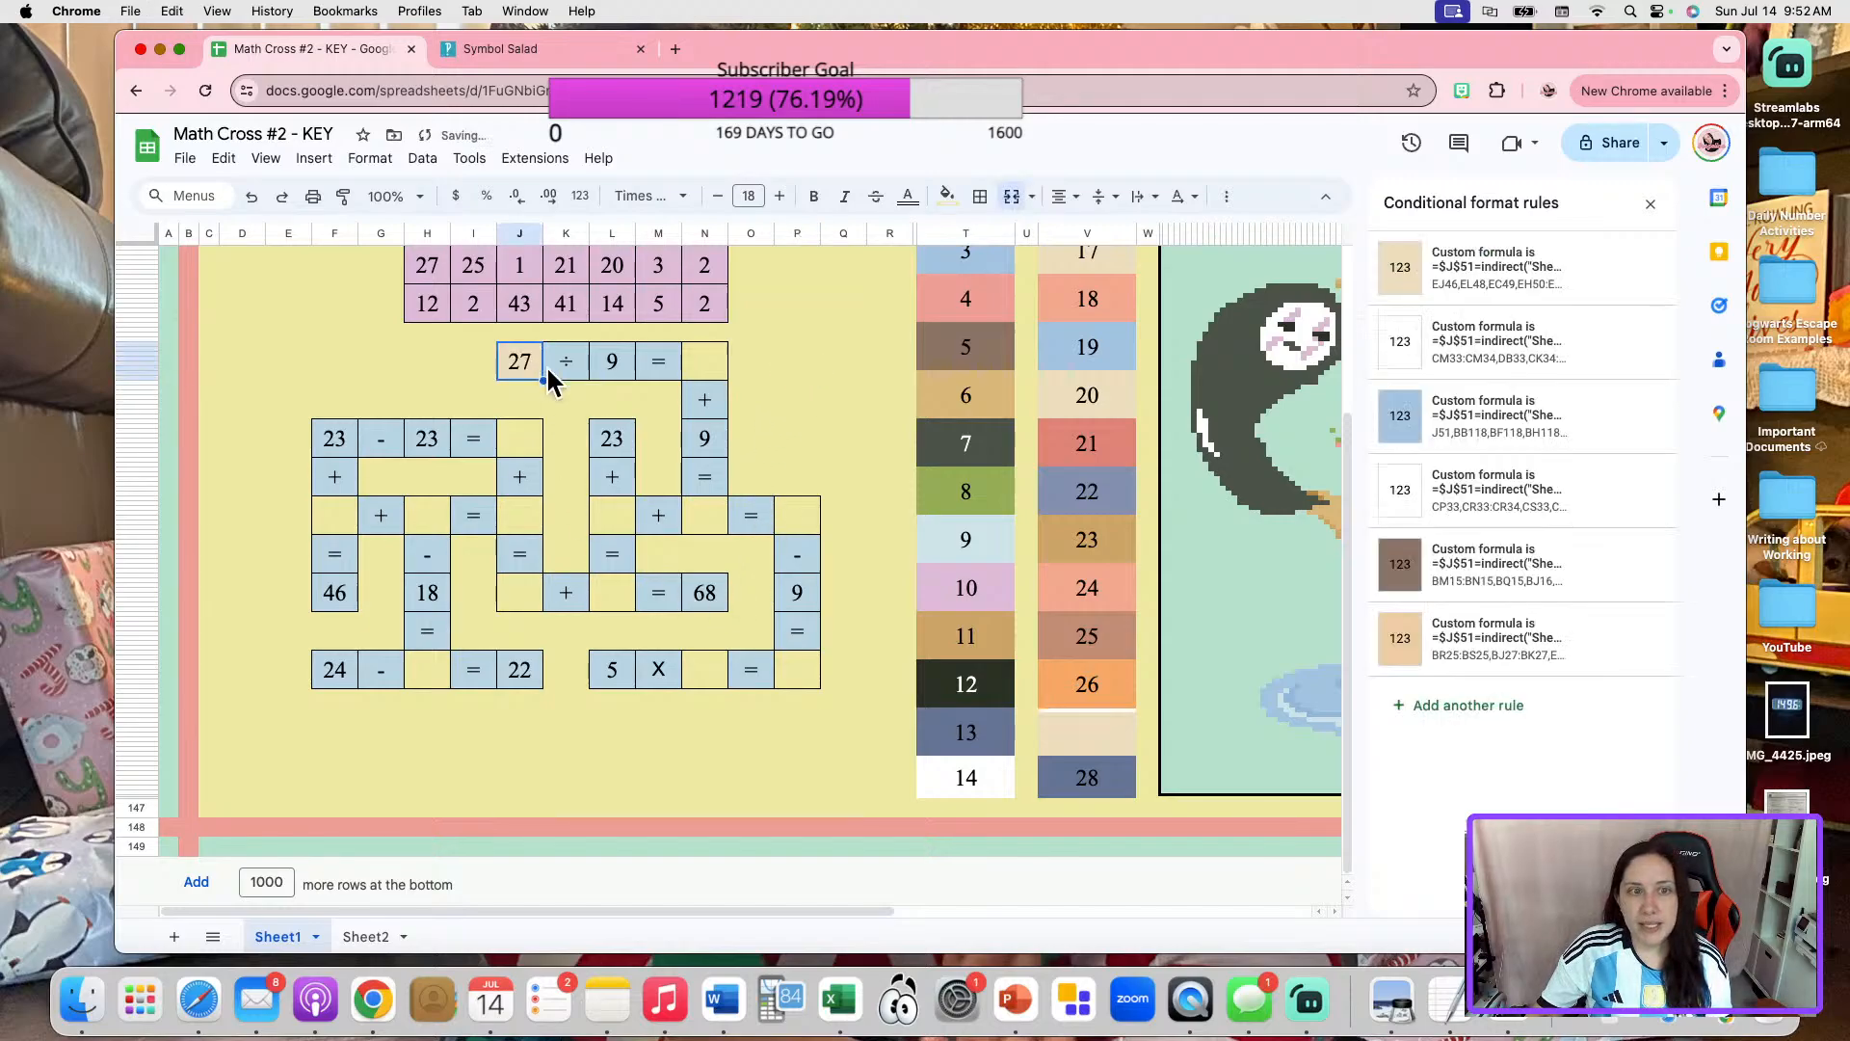
left_click(980, 197)
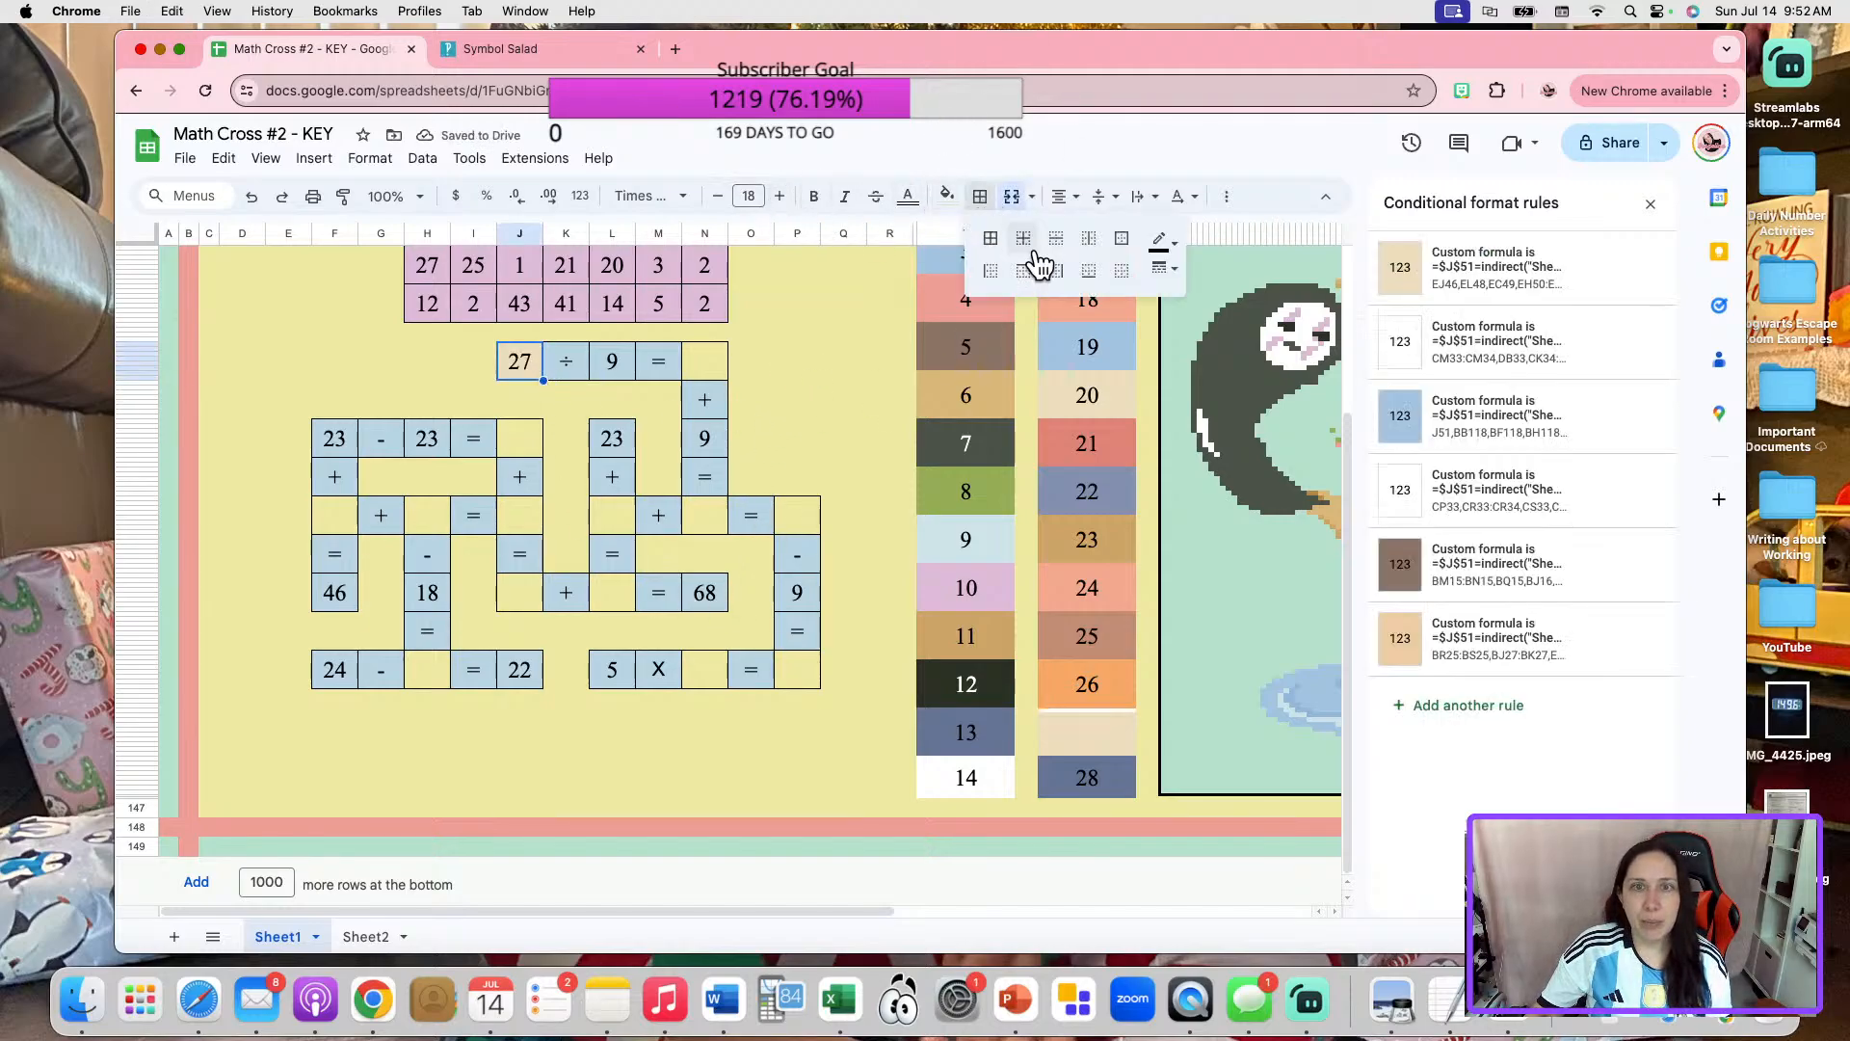
left_click(1121, 253)
left_click(993, 728)
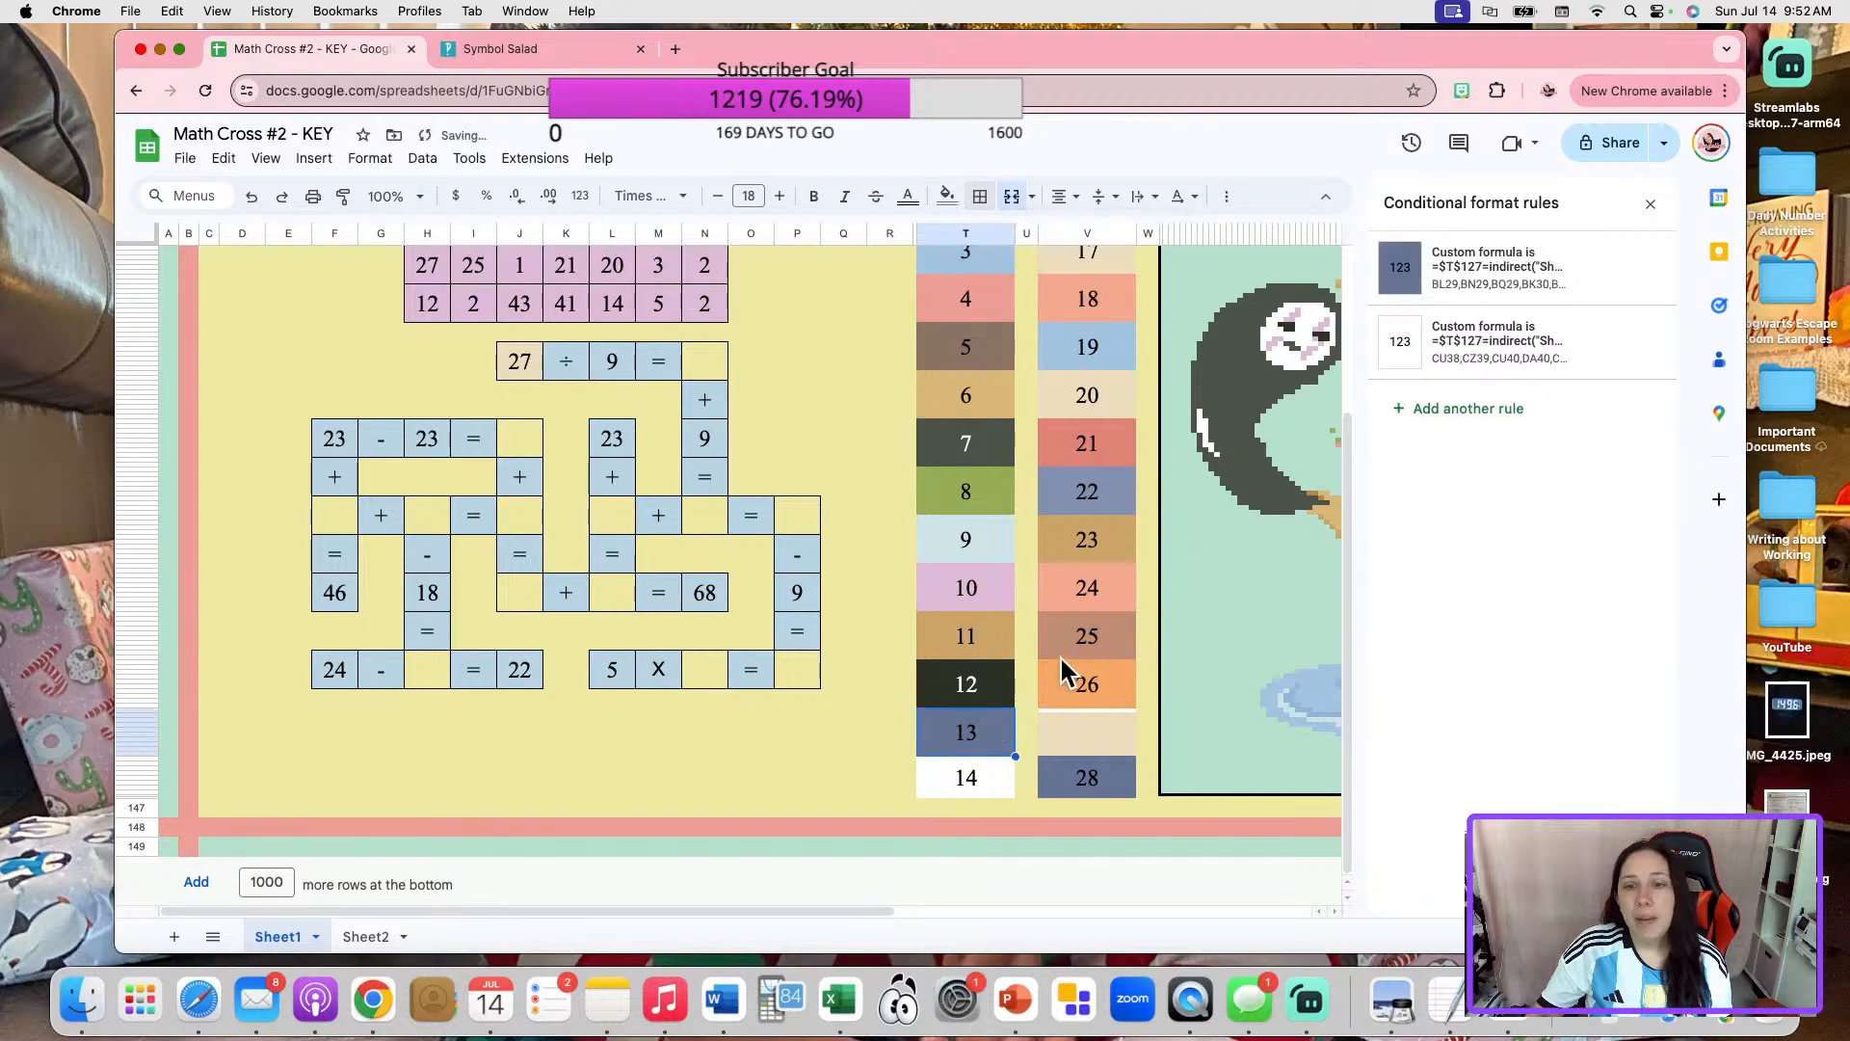
scroll(1109, 636, "up", 1)
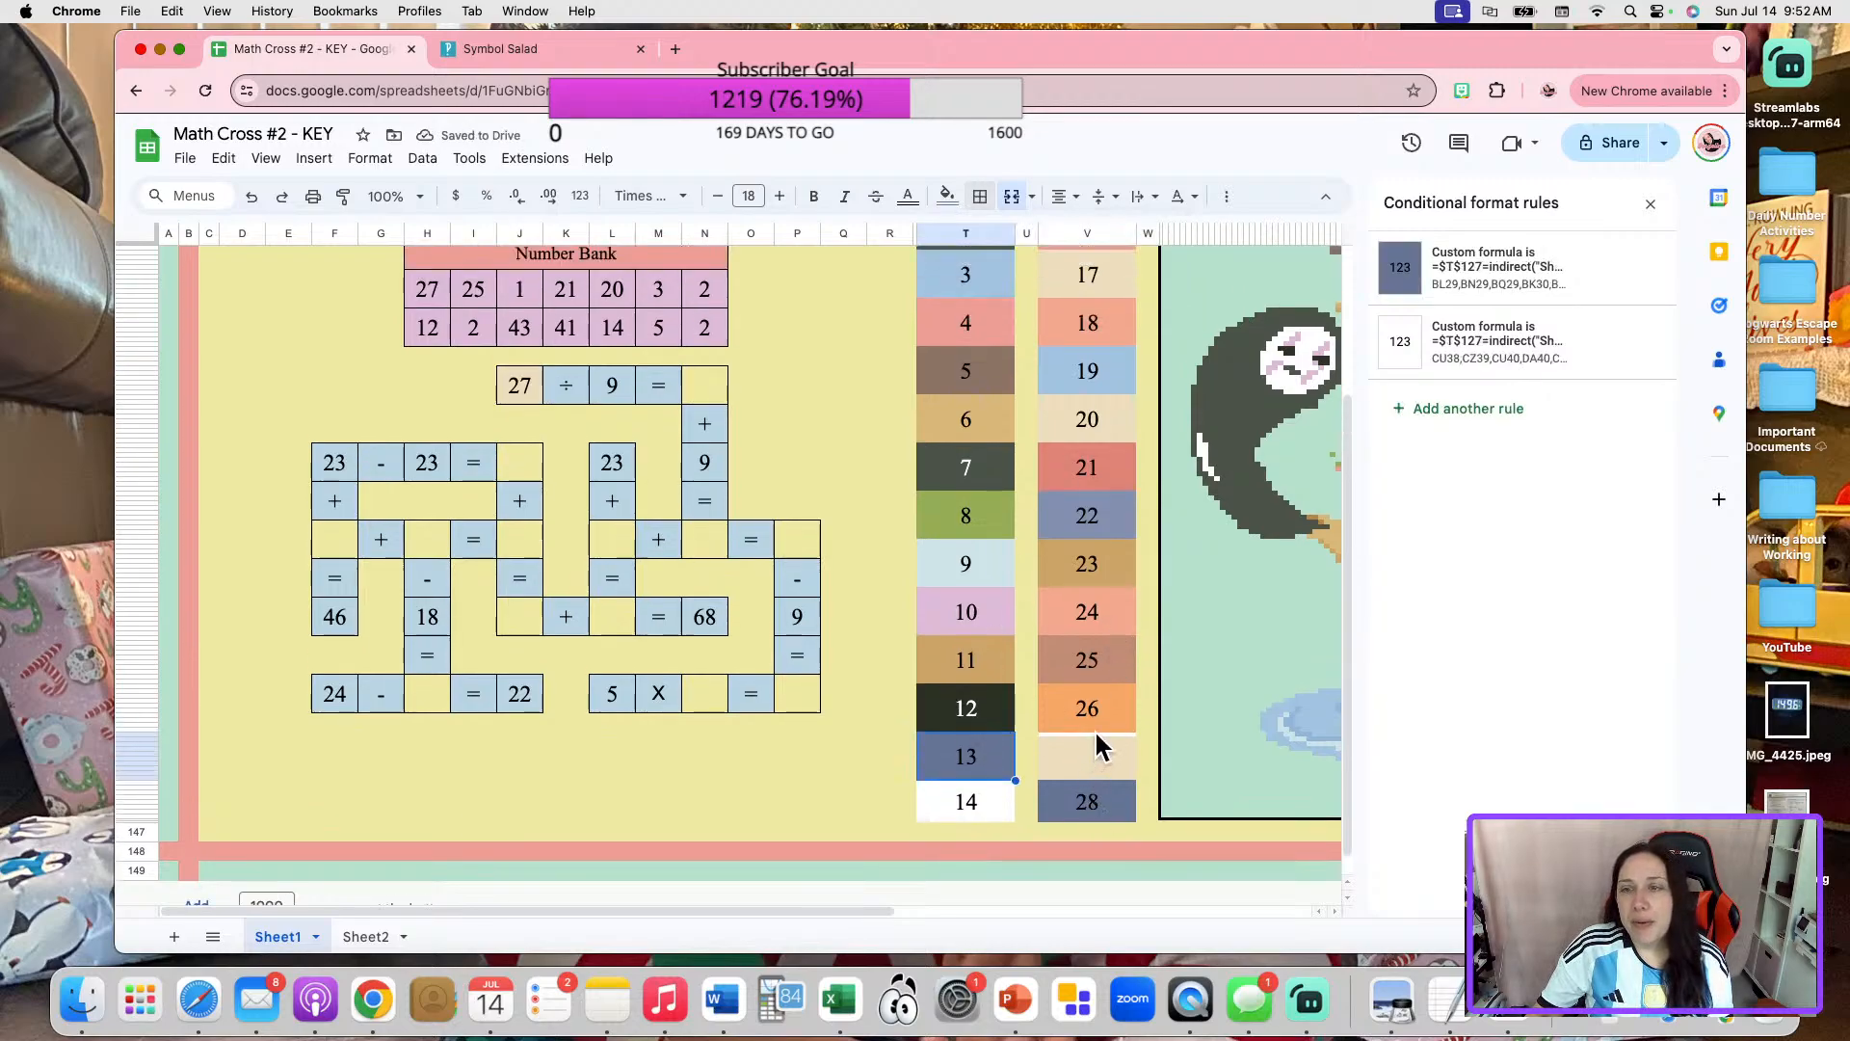
left_click(797, 359)
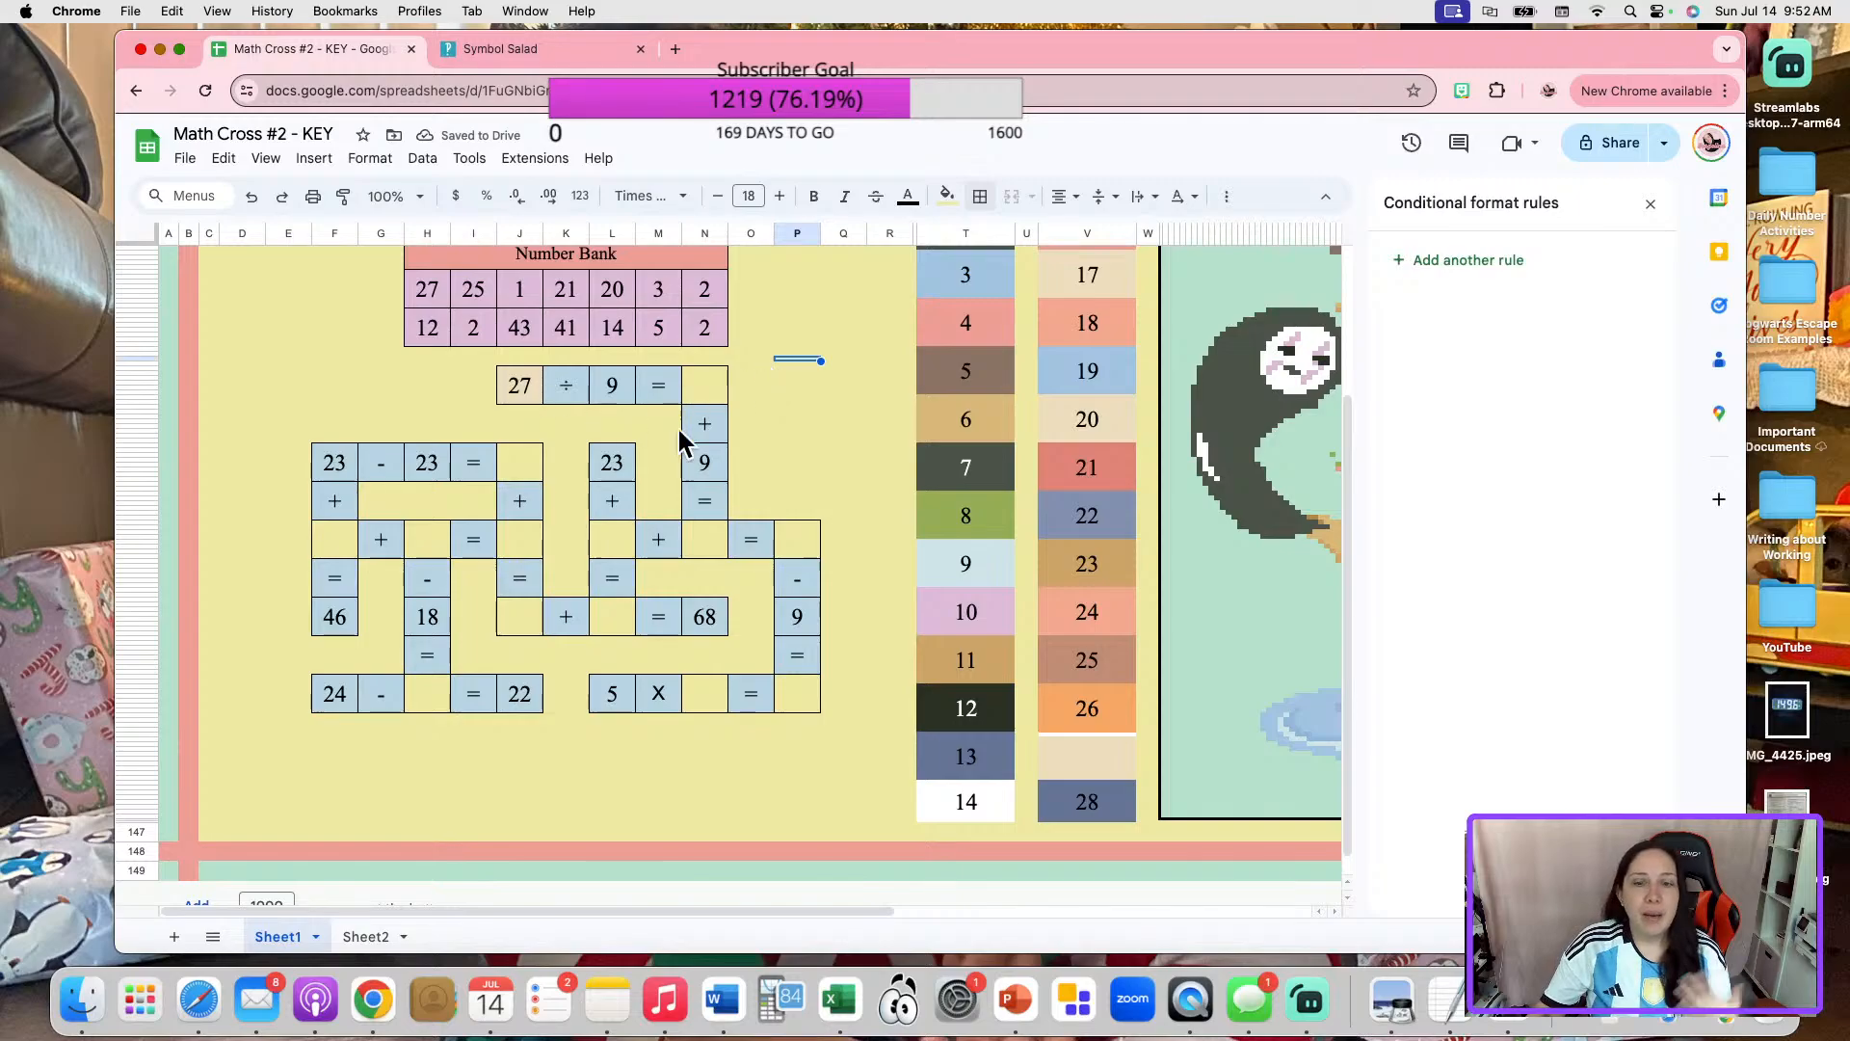
Unmerge color box 28, move its number cell into the blank answer of "27 ÷ 9 =", and restore that cell's outer border.
left_click(512, 385)
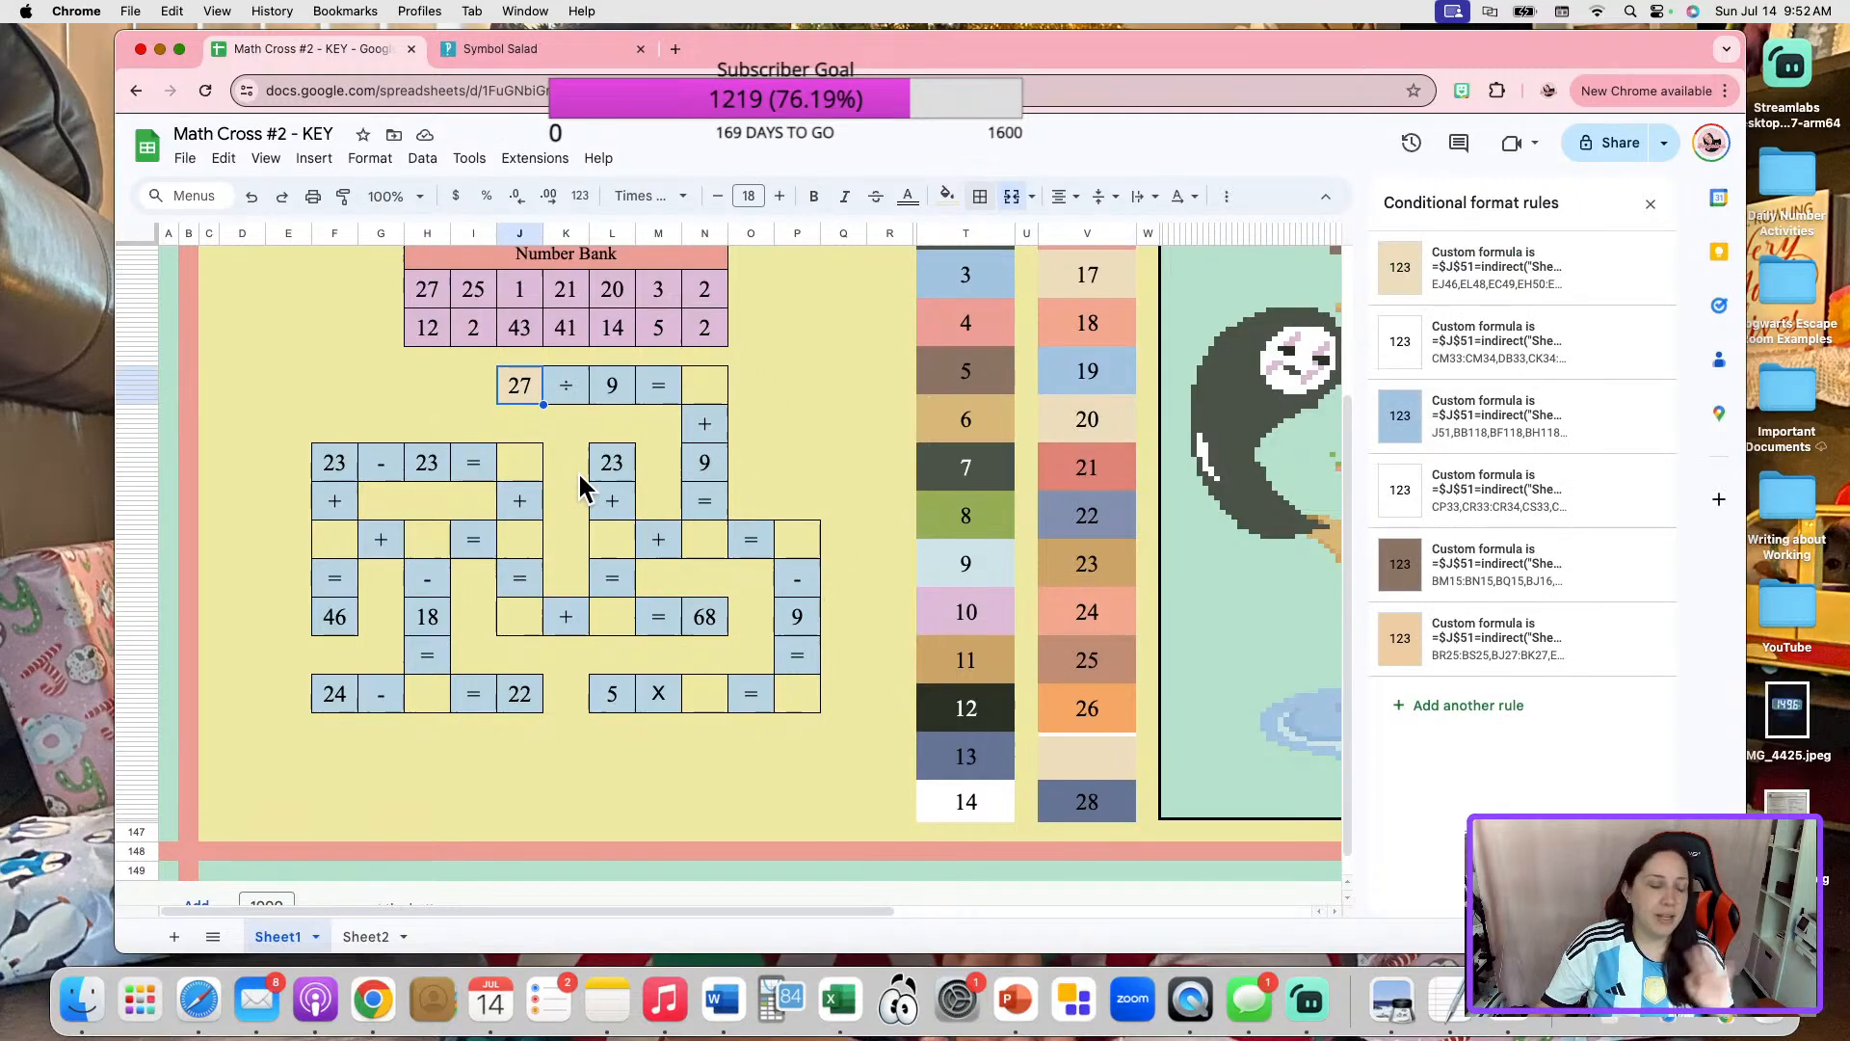
left_click(703, 385)
left_click(1081, 804)
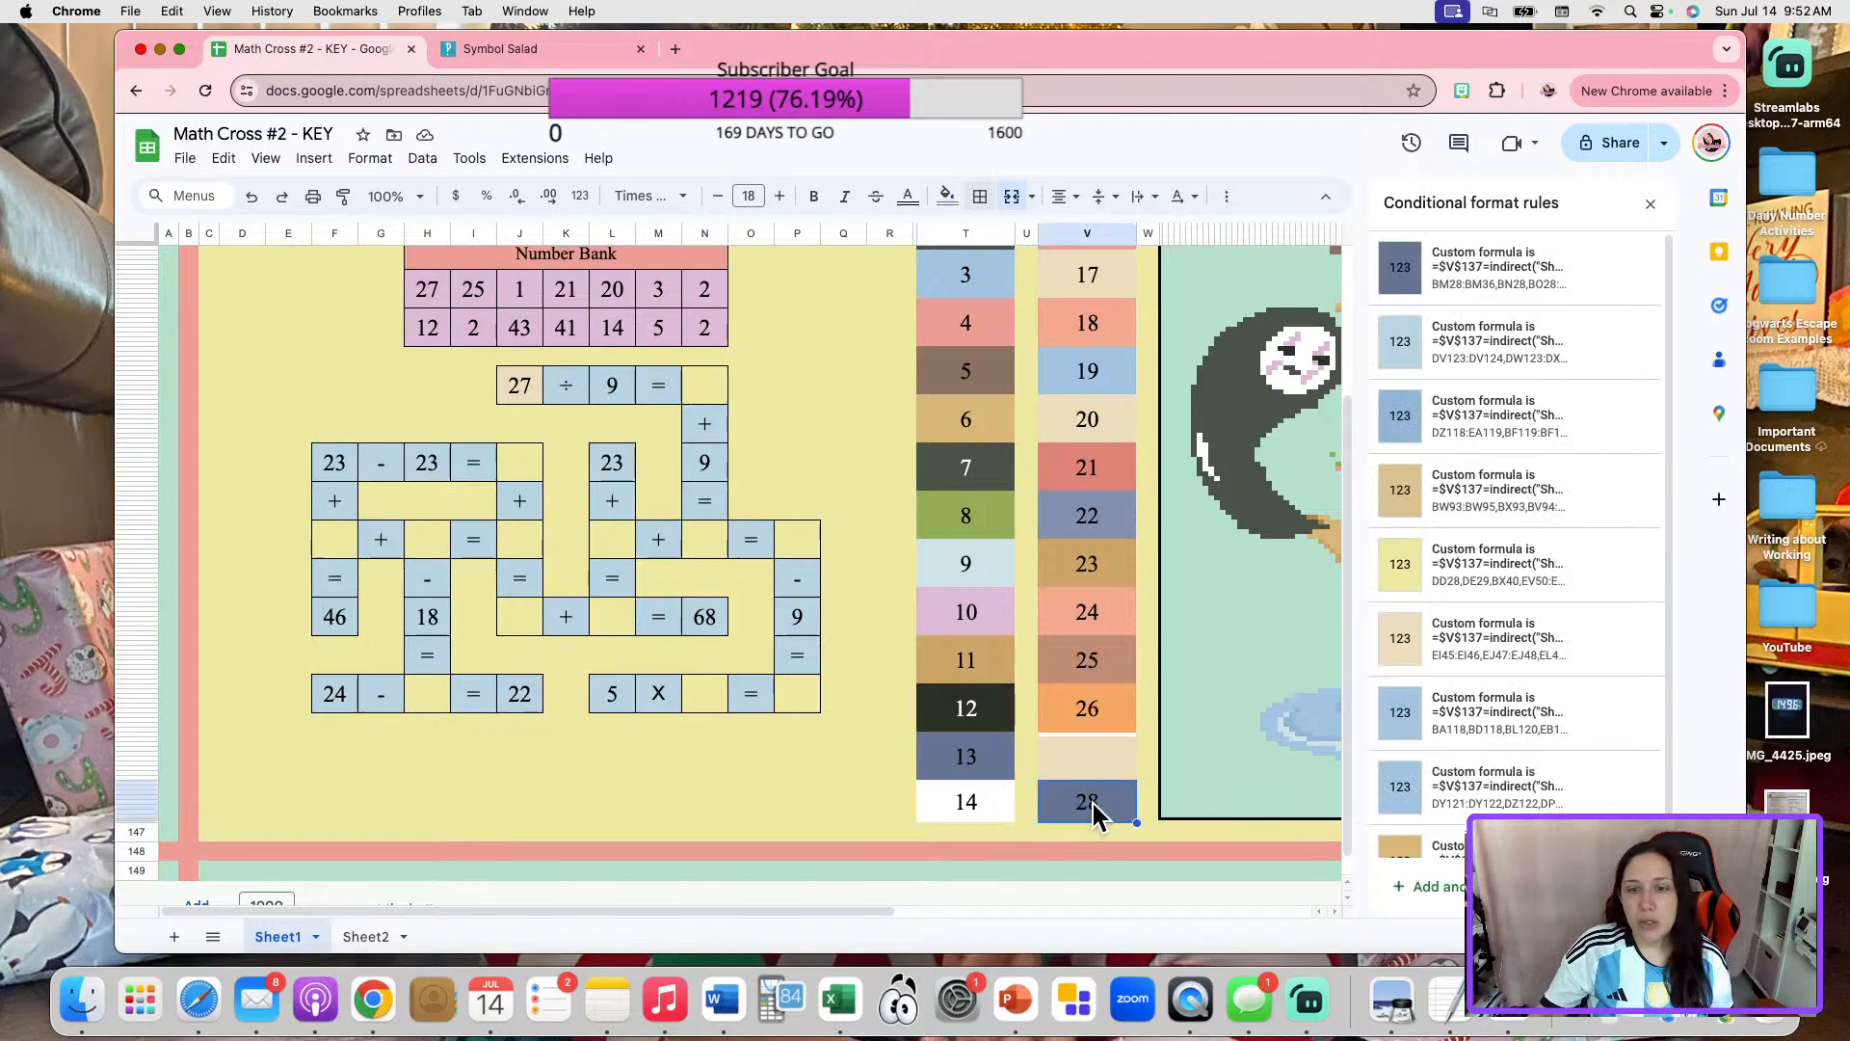
left_click(1012, 198)
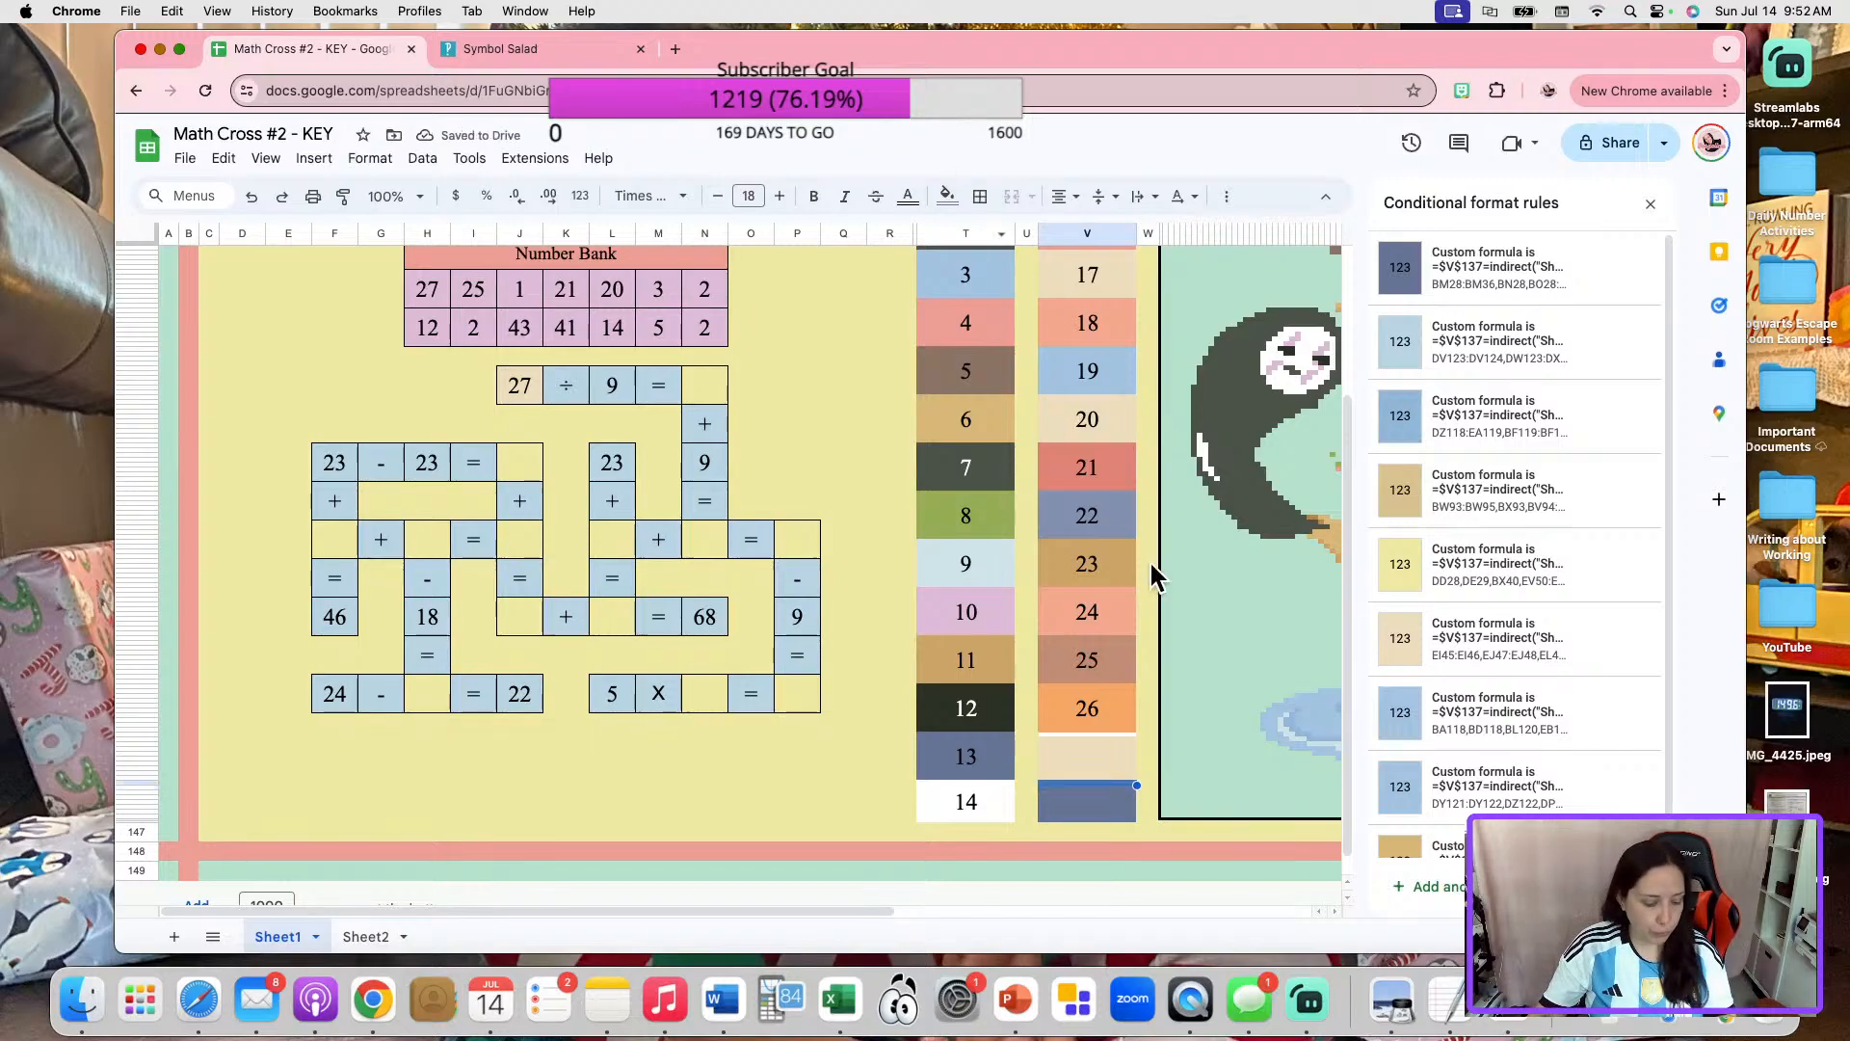
left_click(723, 385)
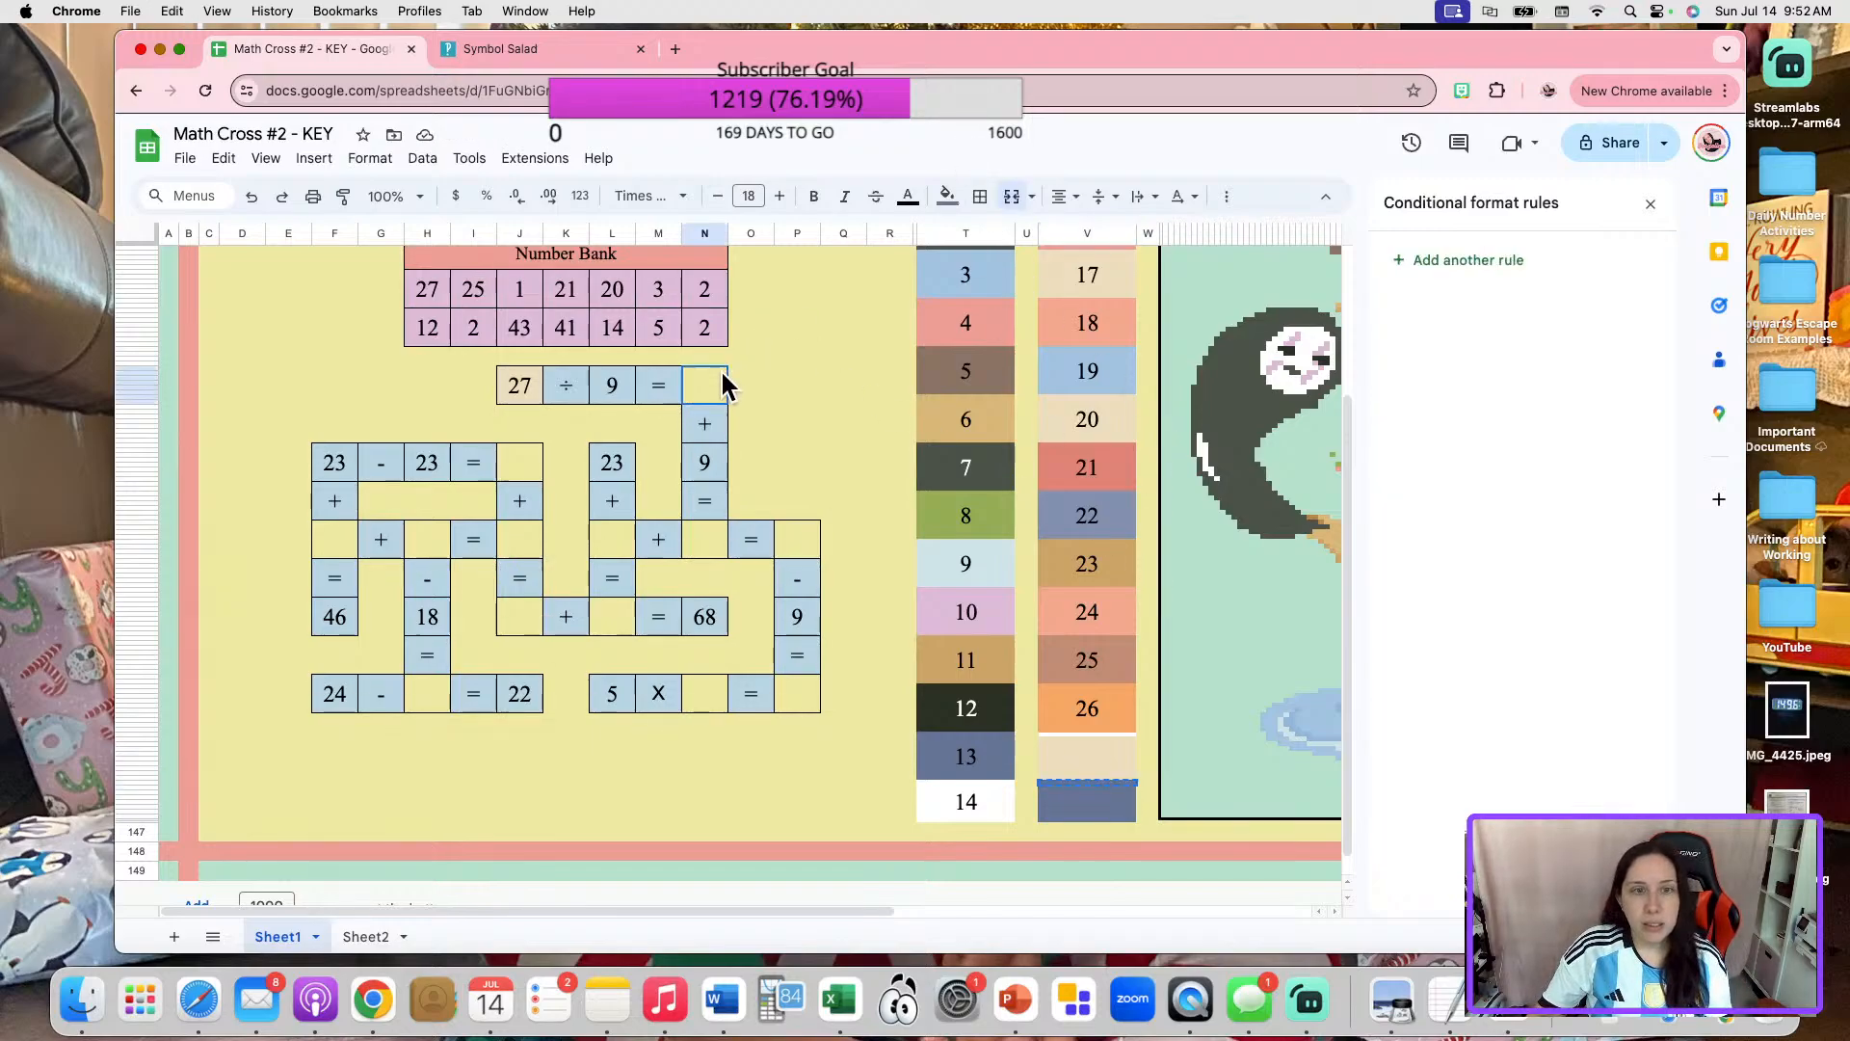
key("super+v")
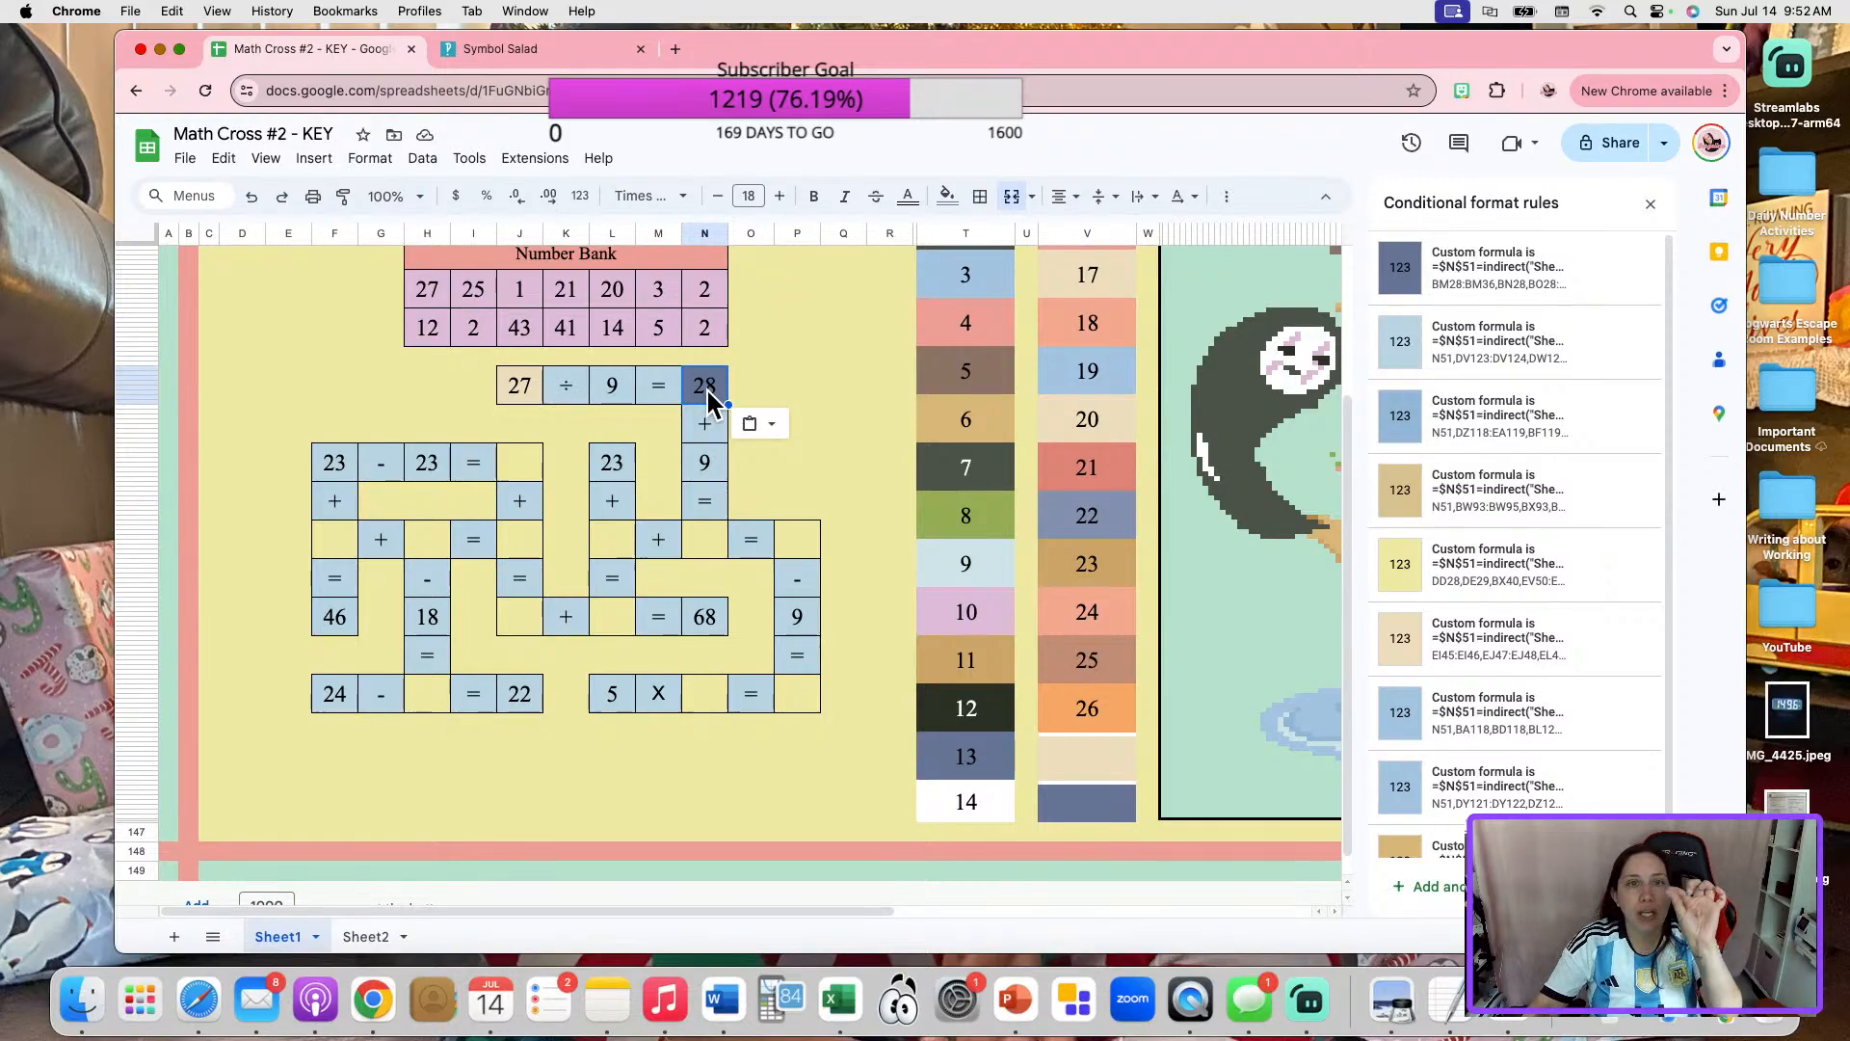
left_click(980, 195)
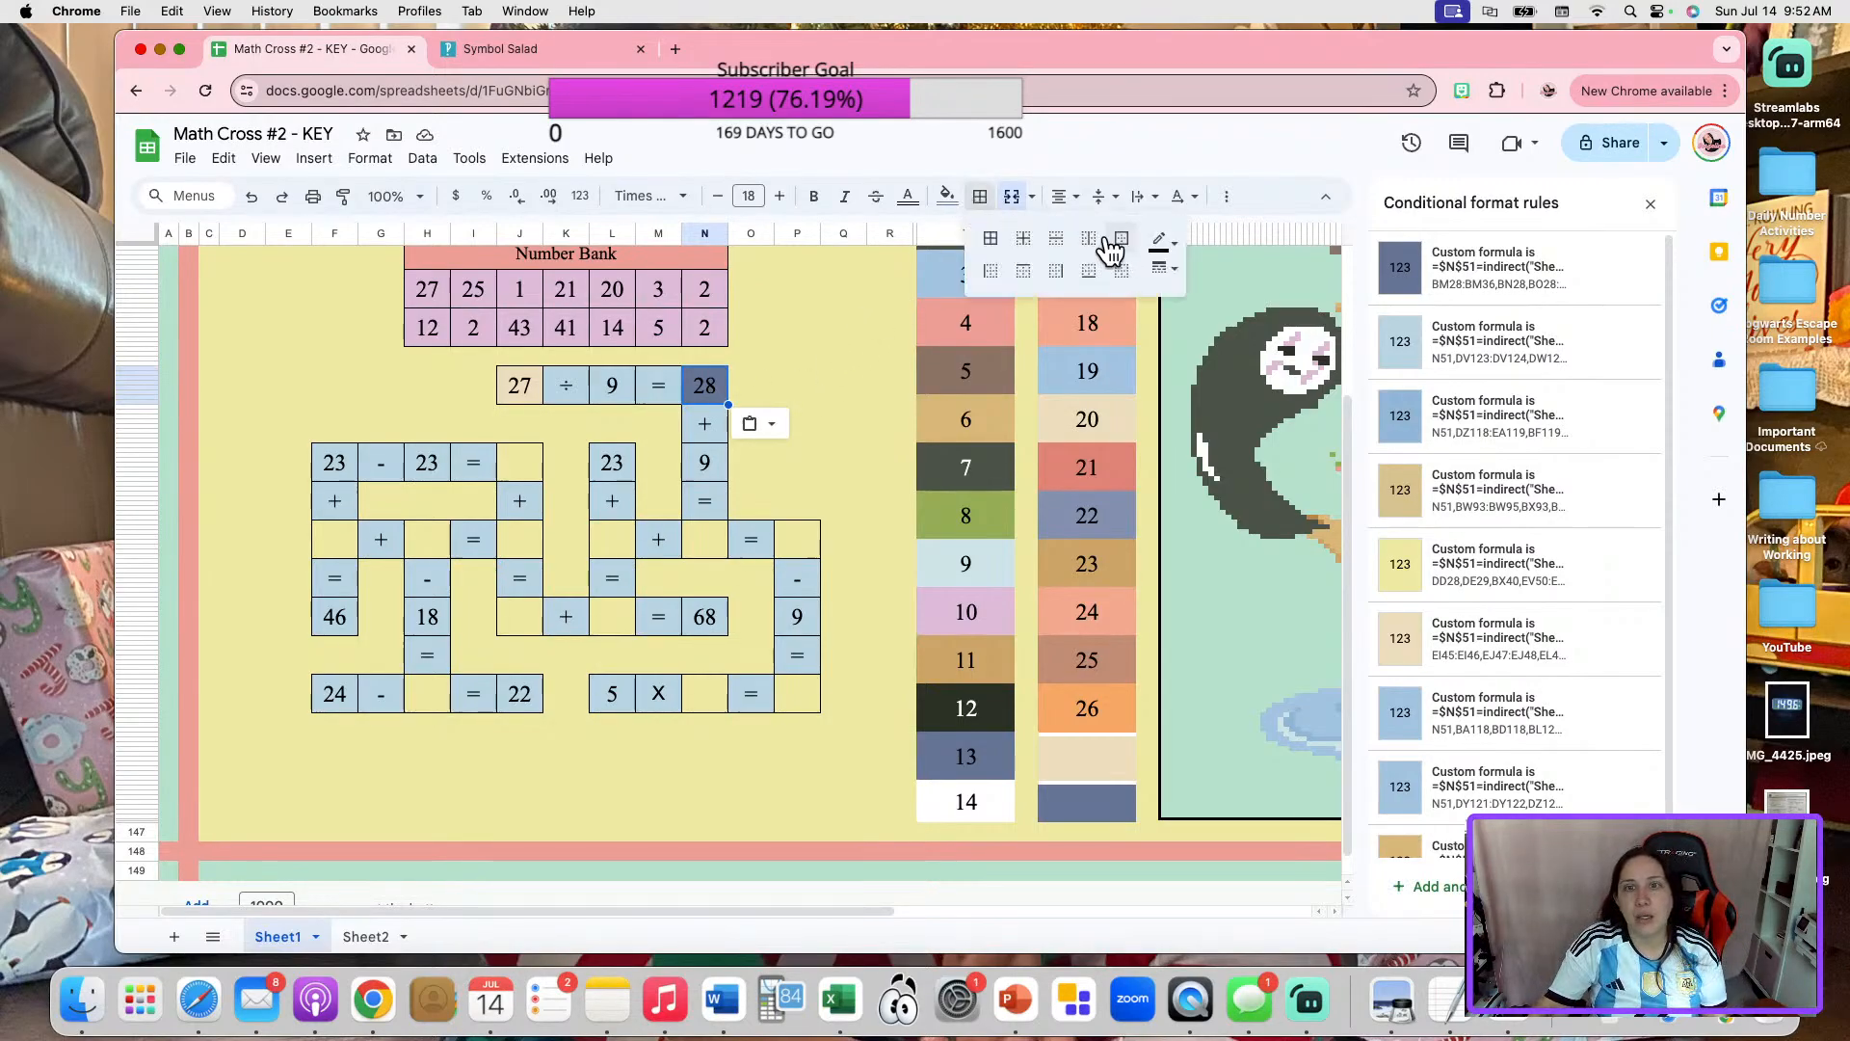
left_click(806, 344)
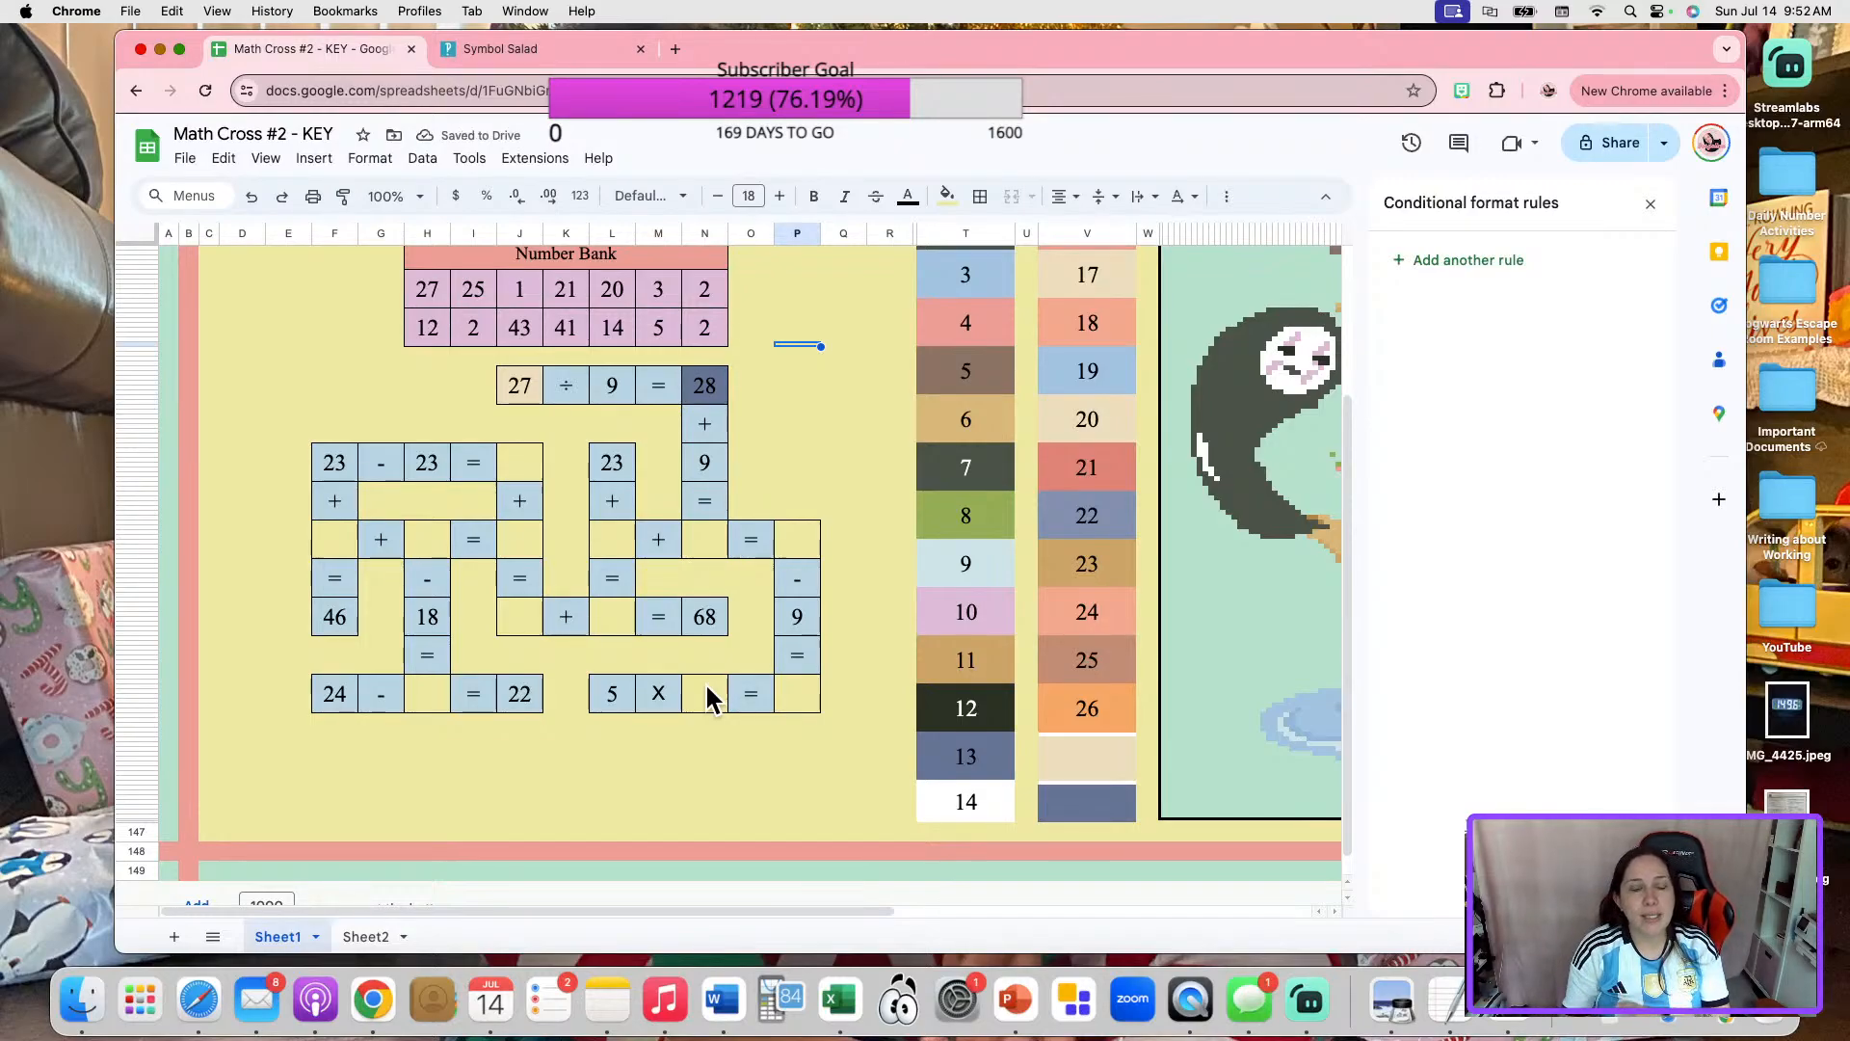
Enter 3 as the answer to "27 ÷ 9 =" and set the matching entry in cell C44 of Sheet2 to 3.
left_click(691, 389)
type("3")
key("Return")
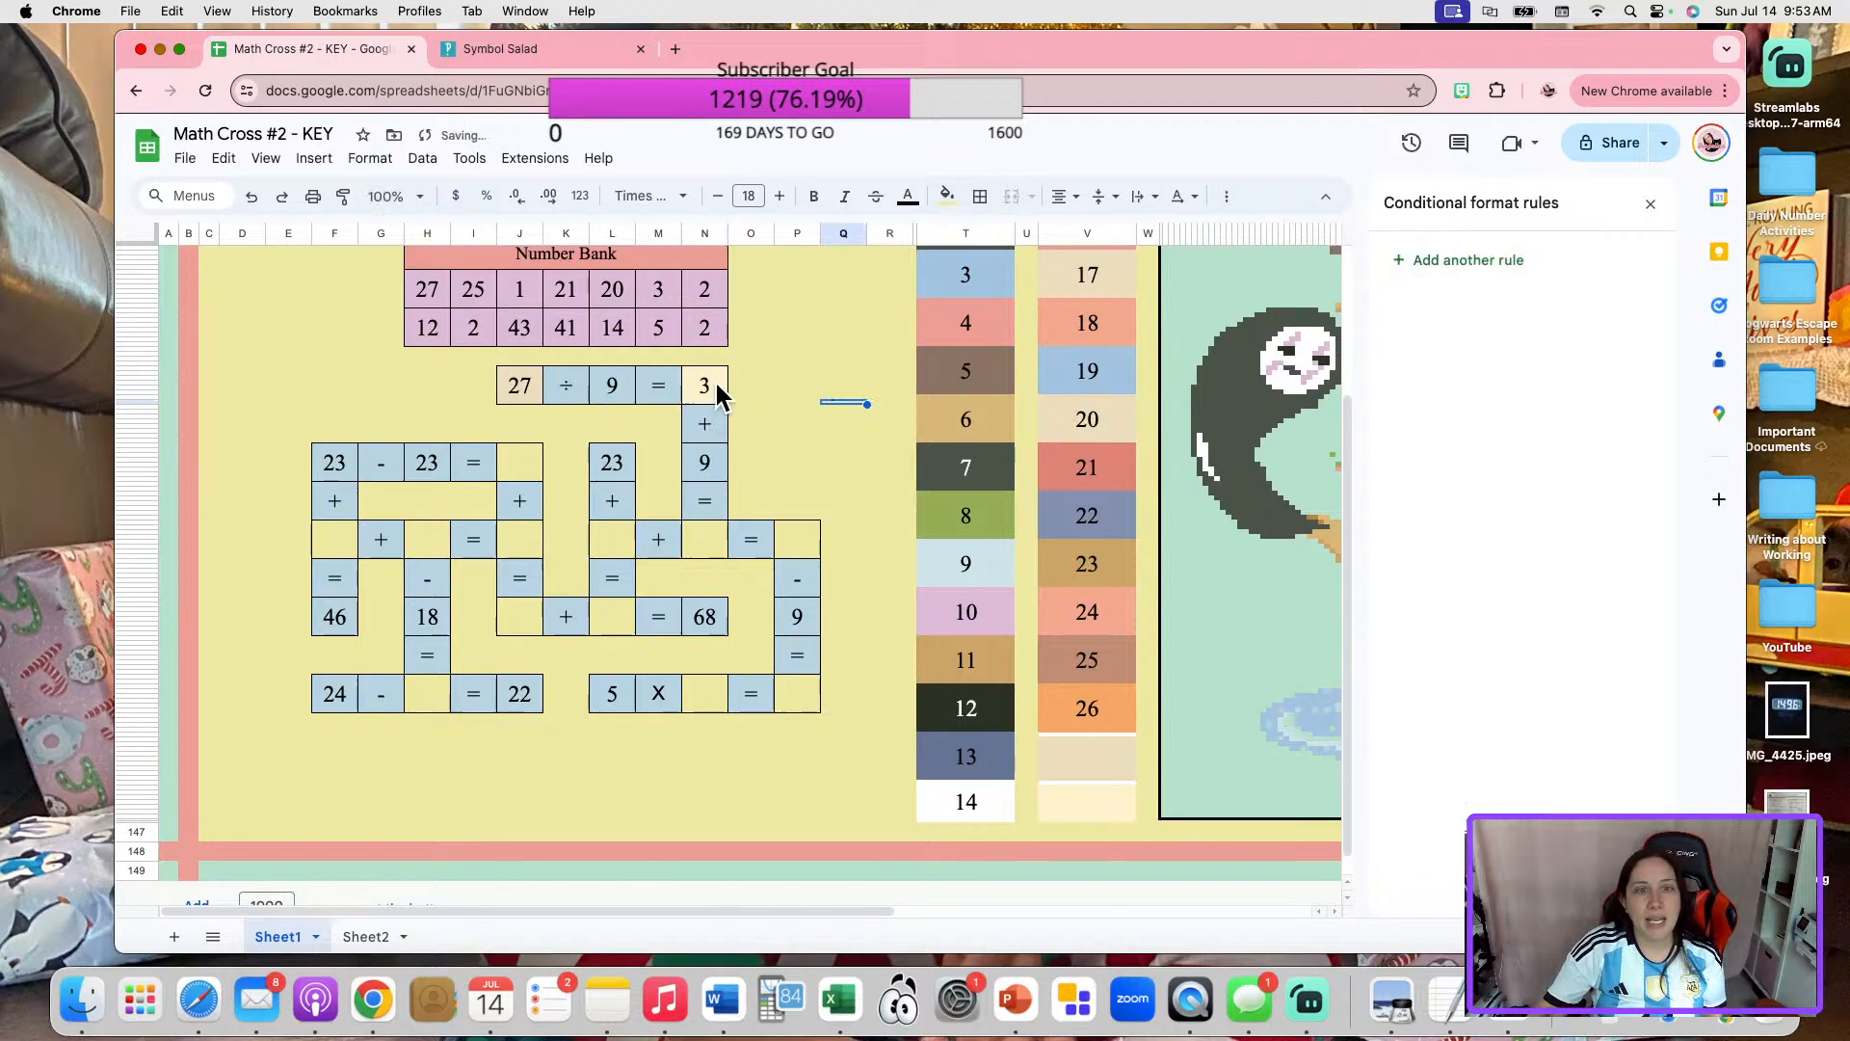
left_click(368, 937)
left_click(445, 588)
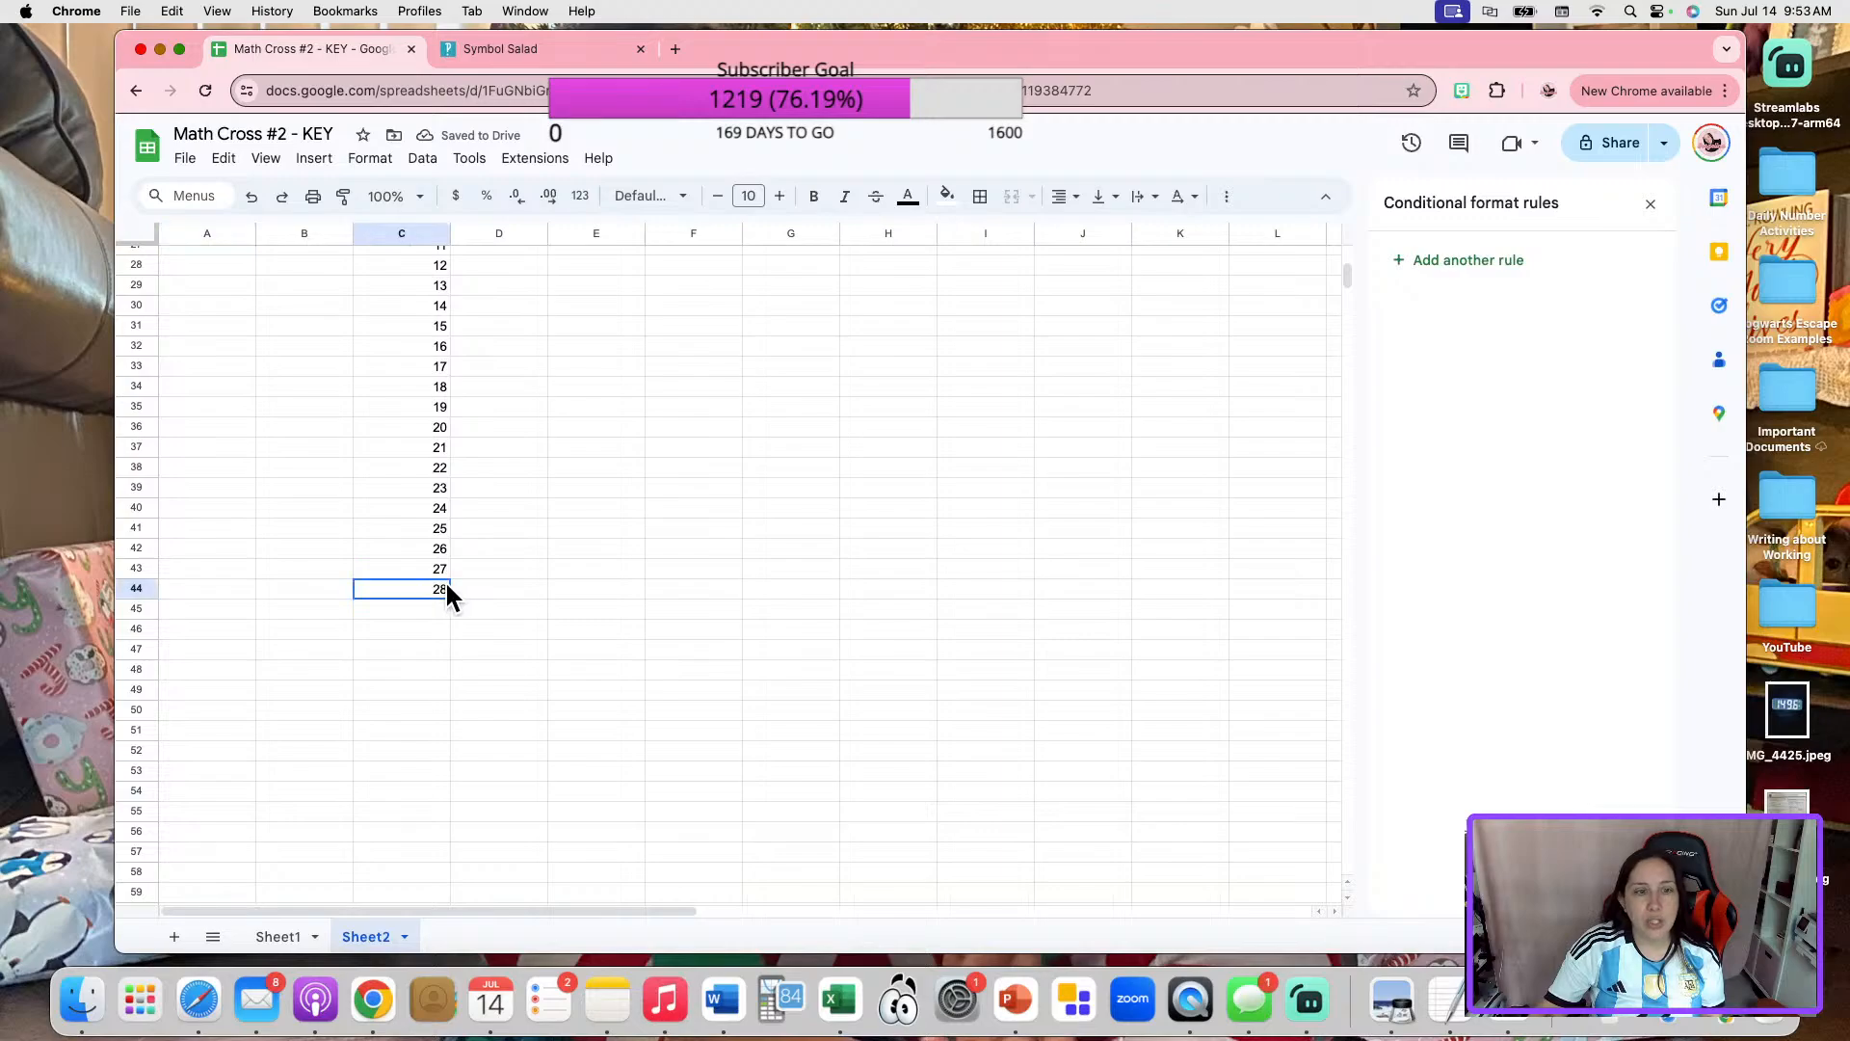
type("3")
left_click(579, 569)
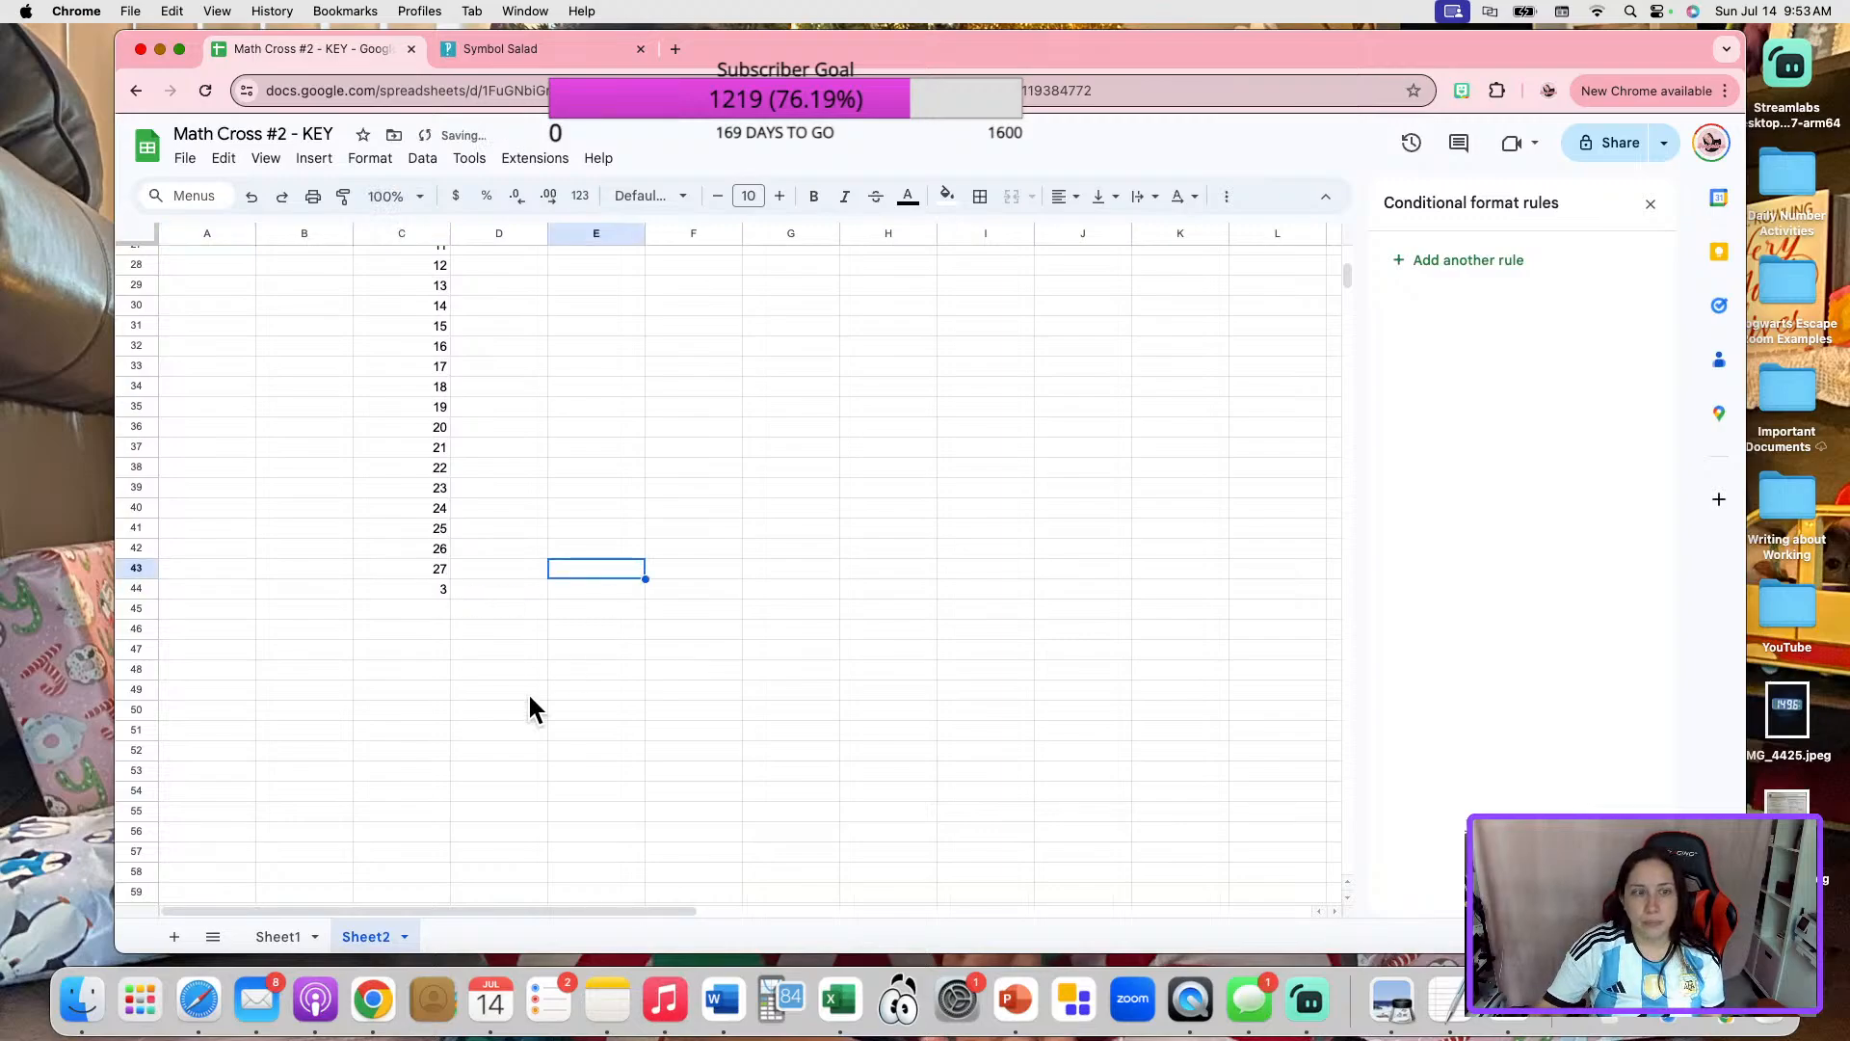
left_click(307, 942)
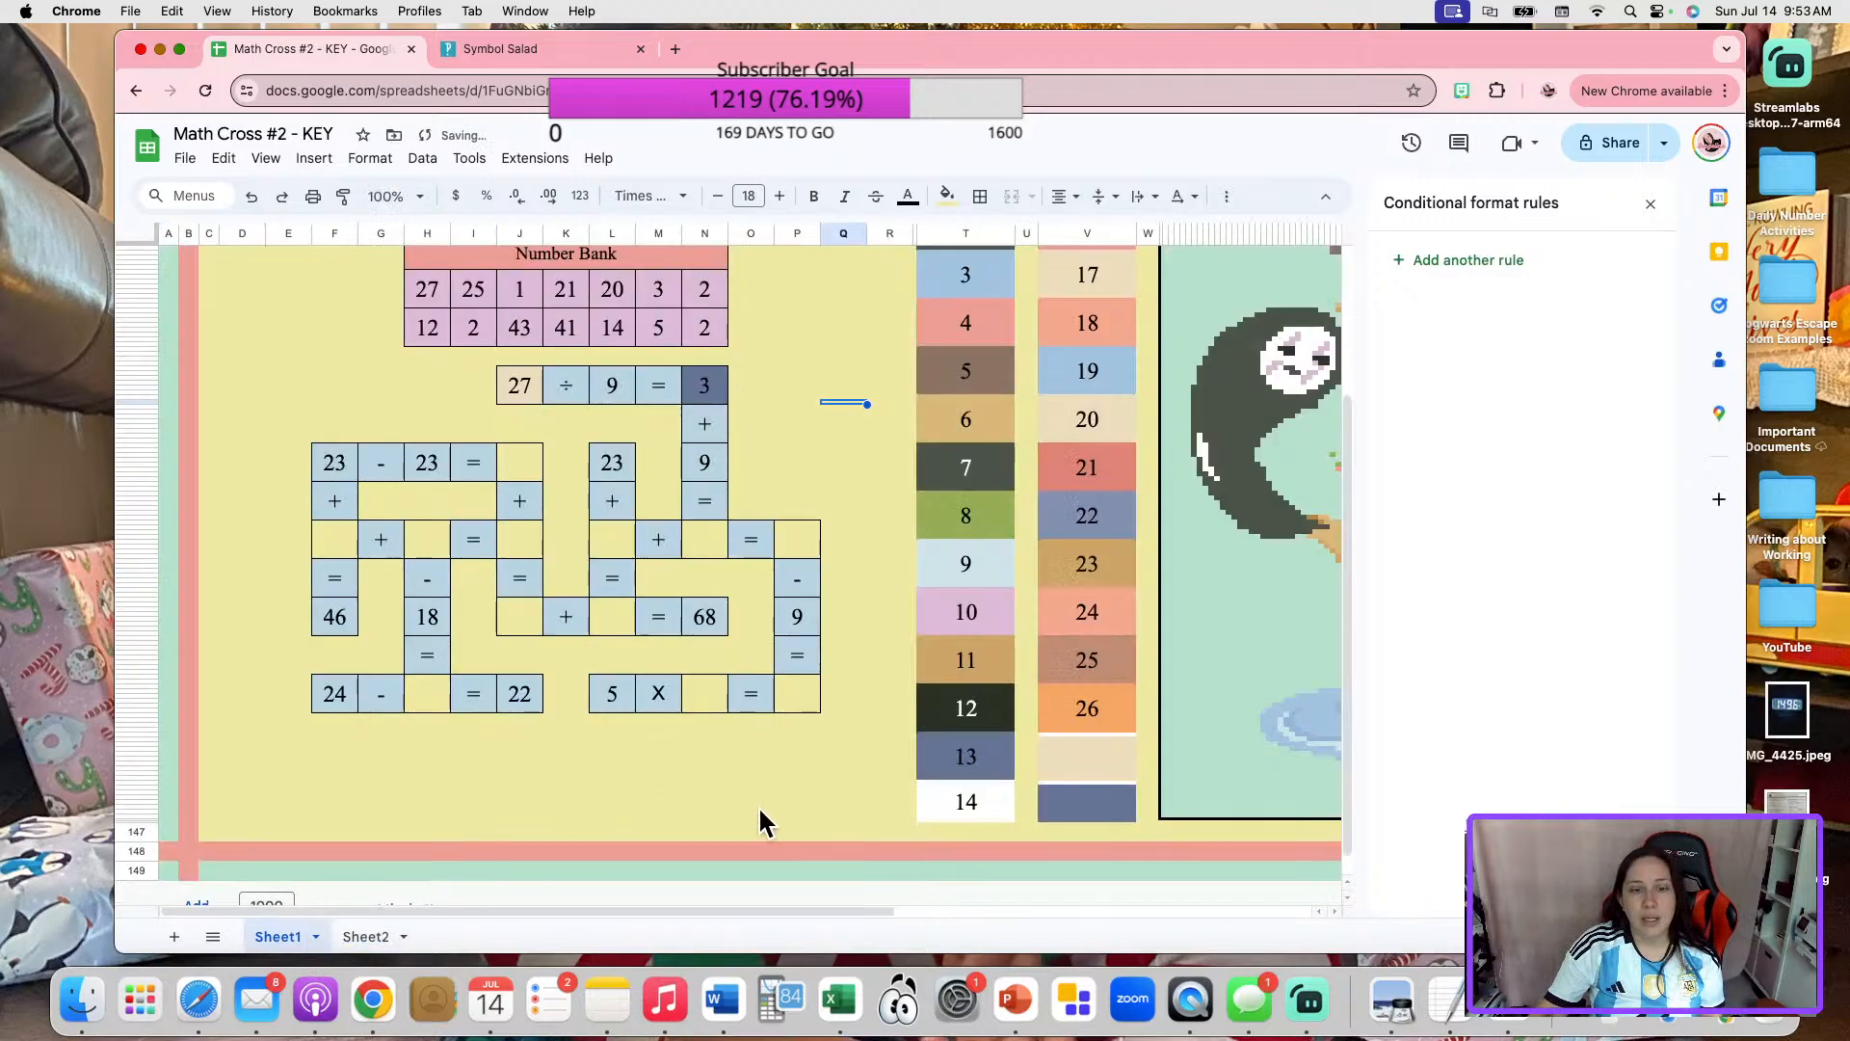
Clear the 27 before "÷ 9" and re-enter 27 to test how the linked colors respond.
mouse_move(769, 912)
left_mouse_down()
mouse_move(1073, 892)
mouse_move(783, 905)
left_mouse_up()
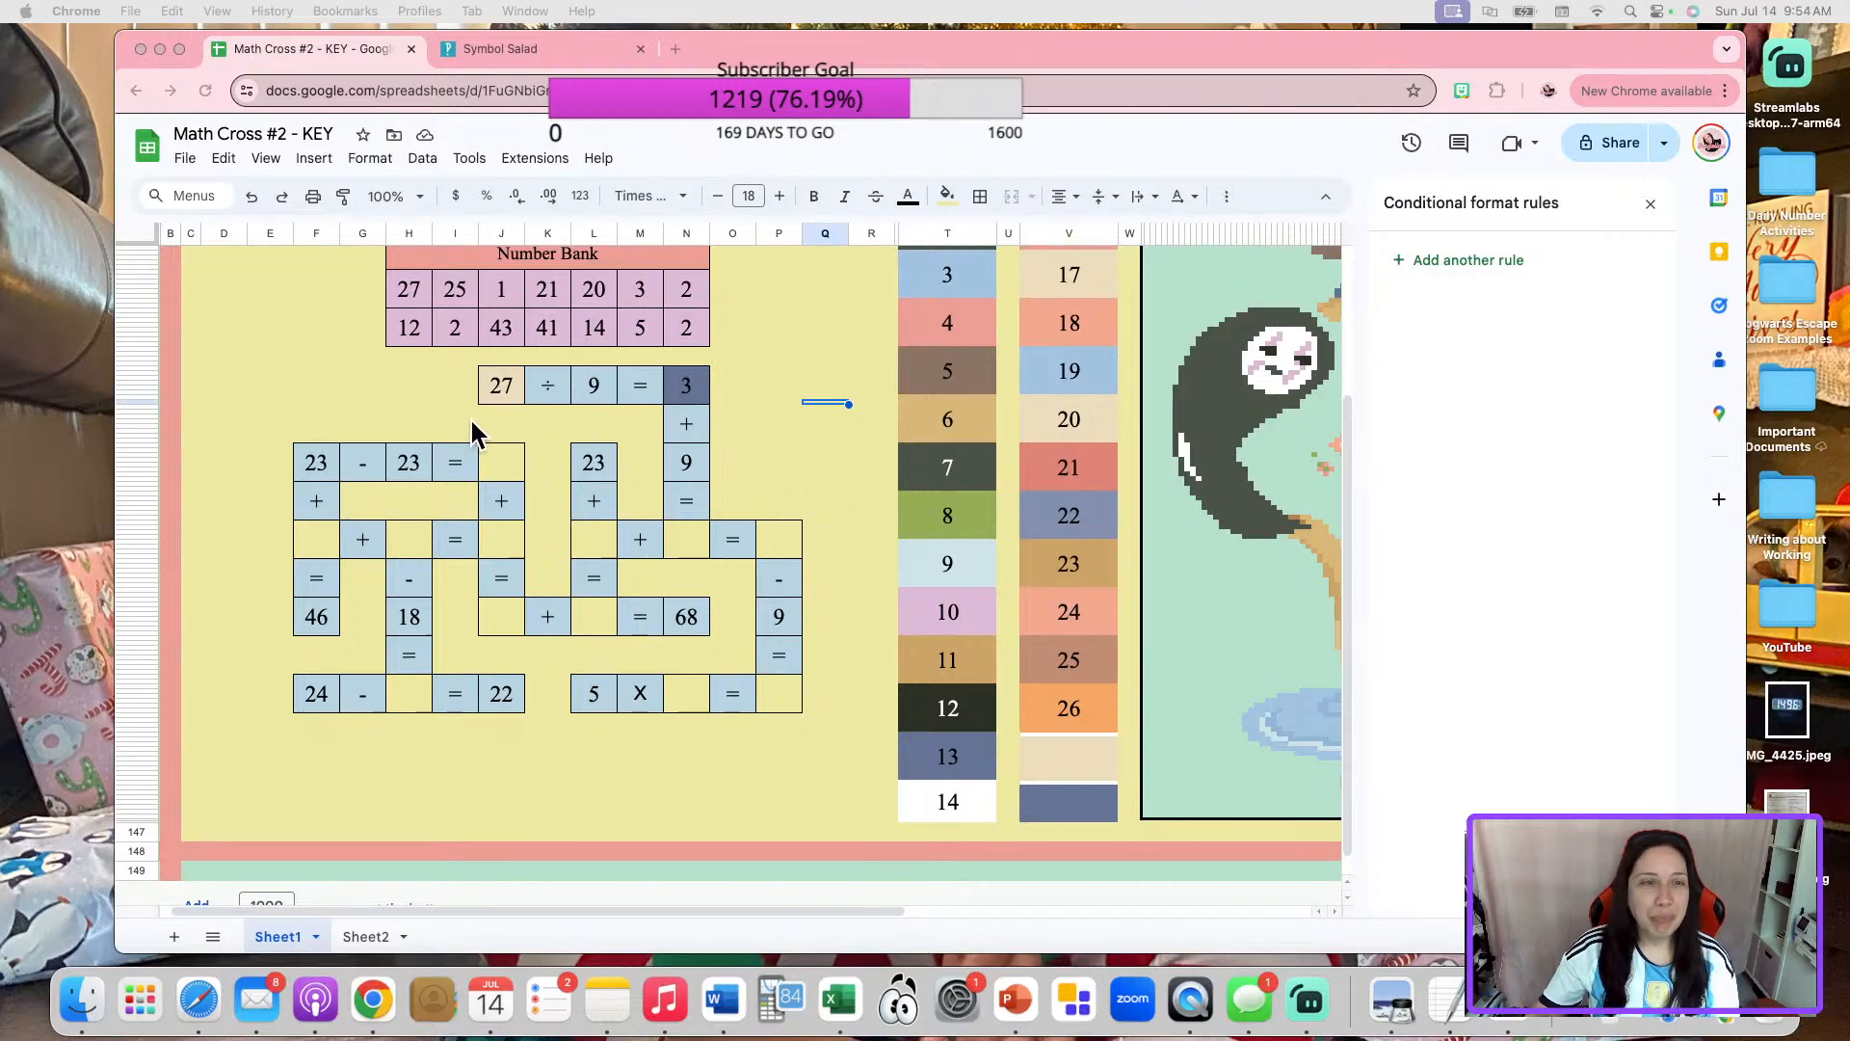
left_click(515, 390)
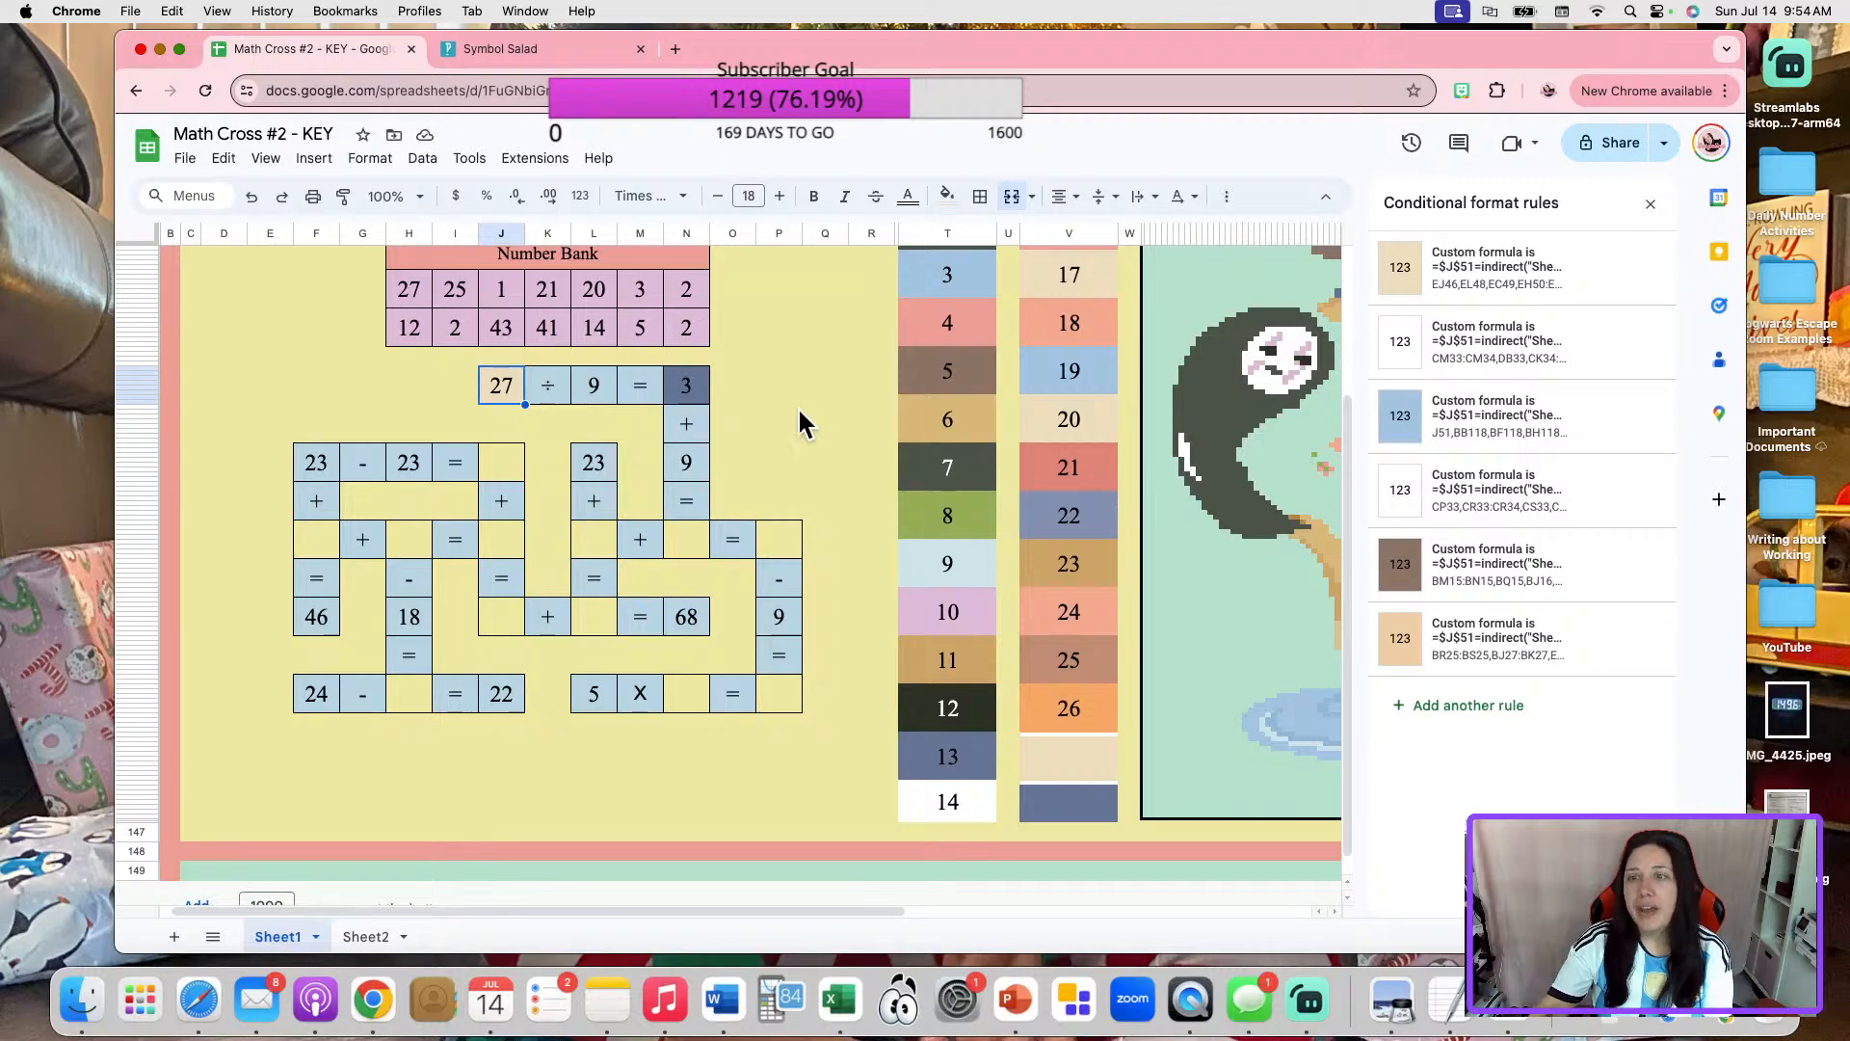
left_click(493, 421)
left_click(502, 397)
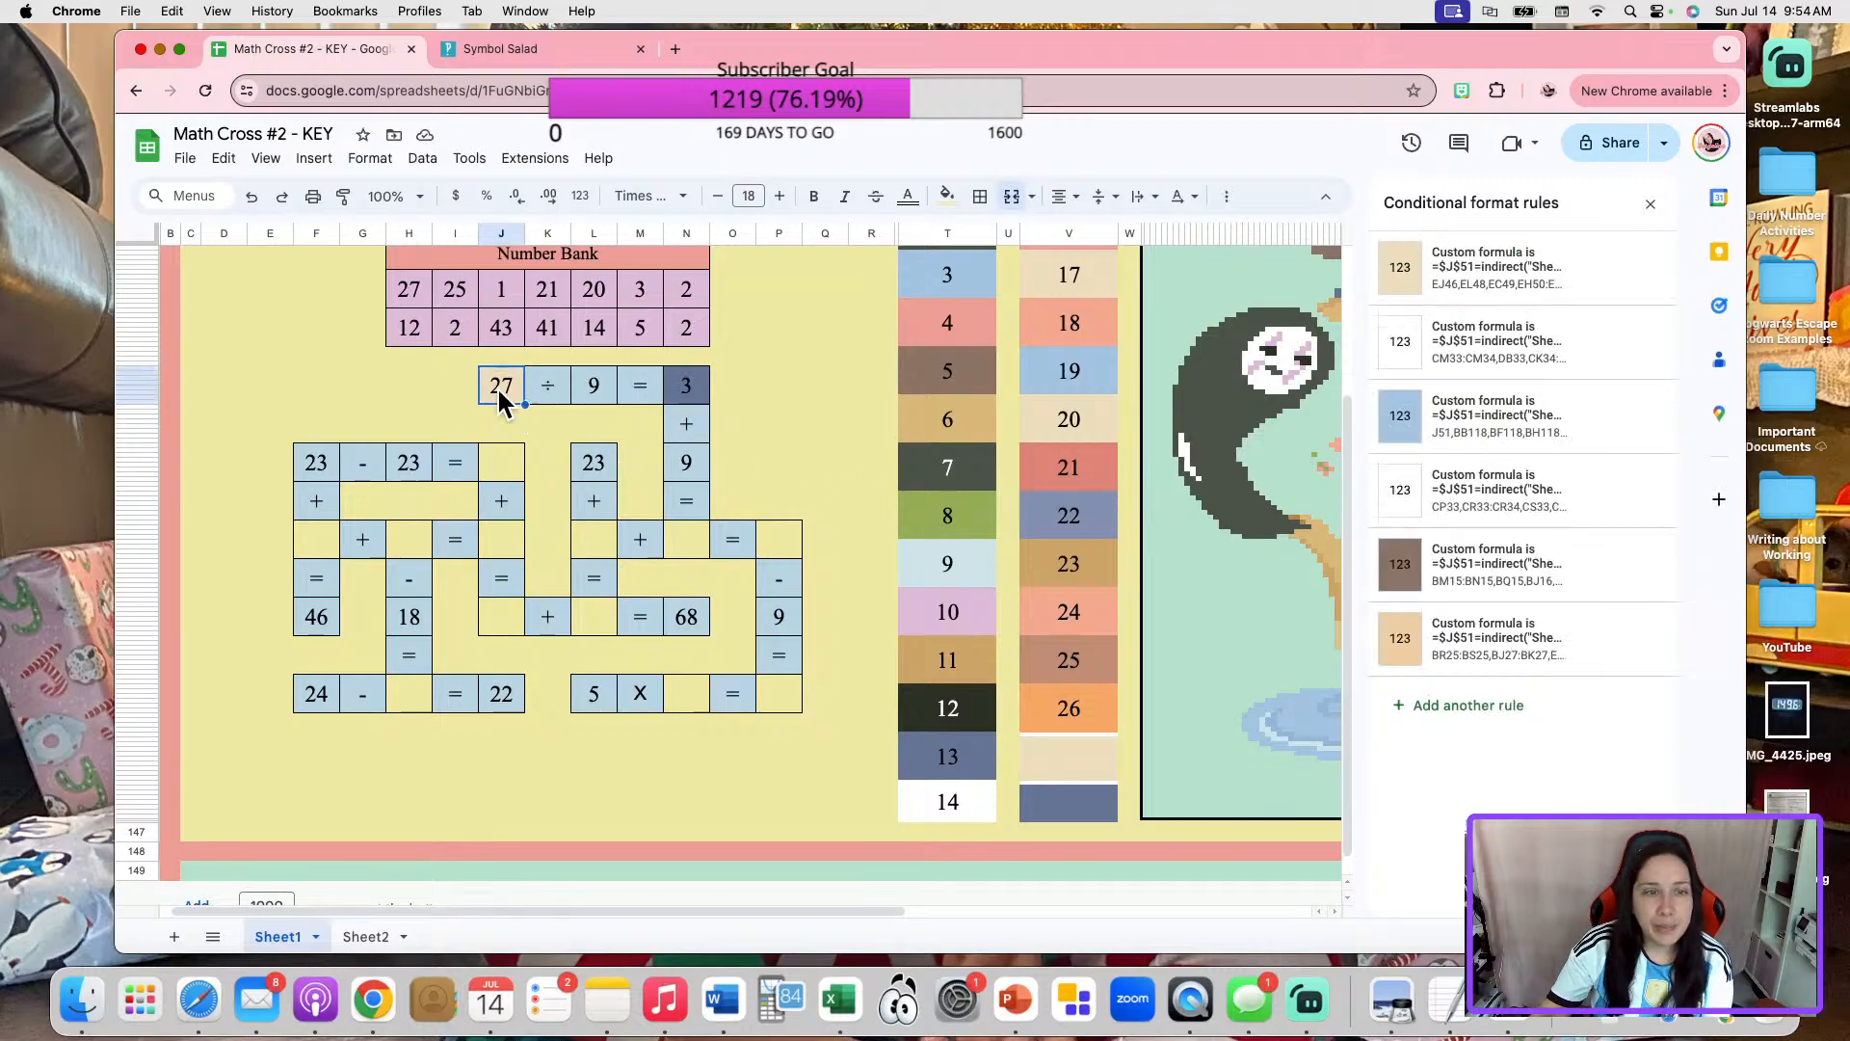
key("BackSpace")
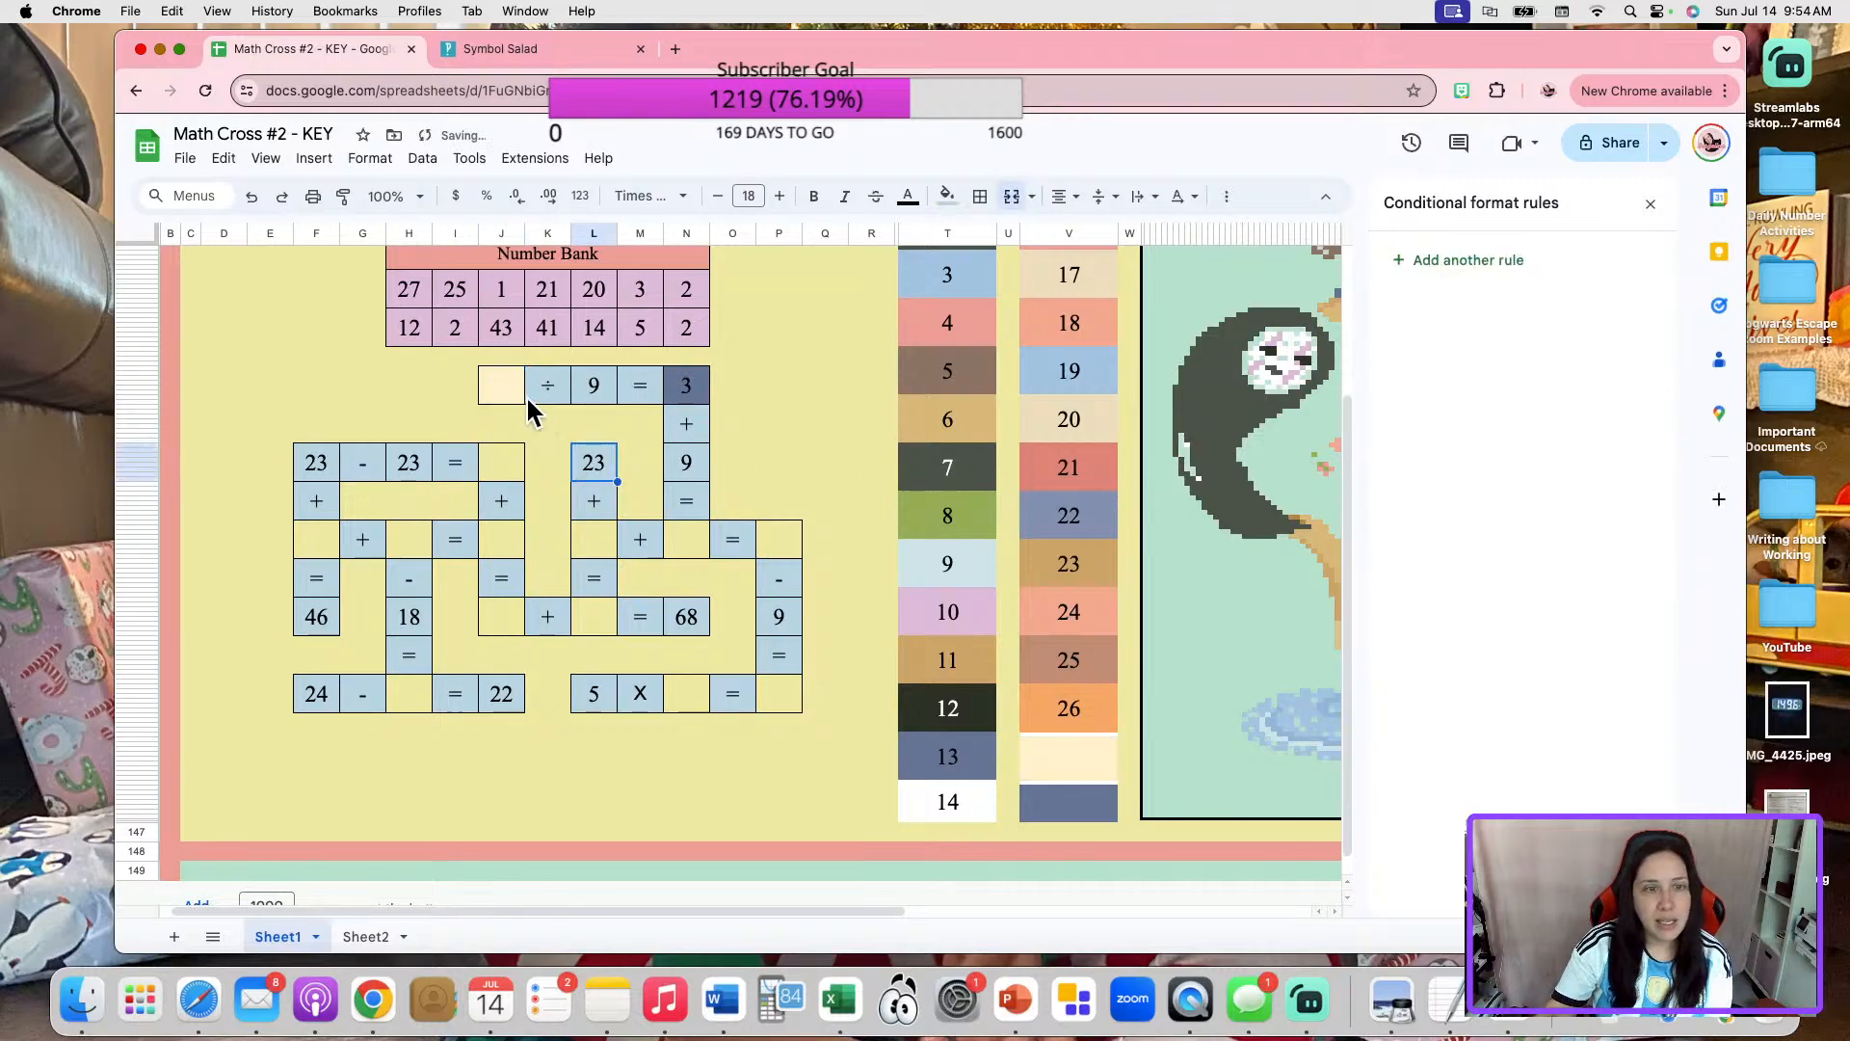
type("27")
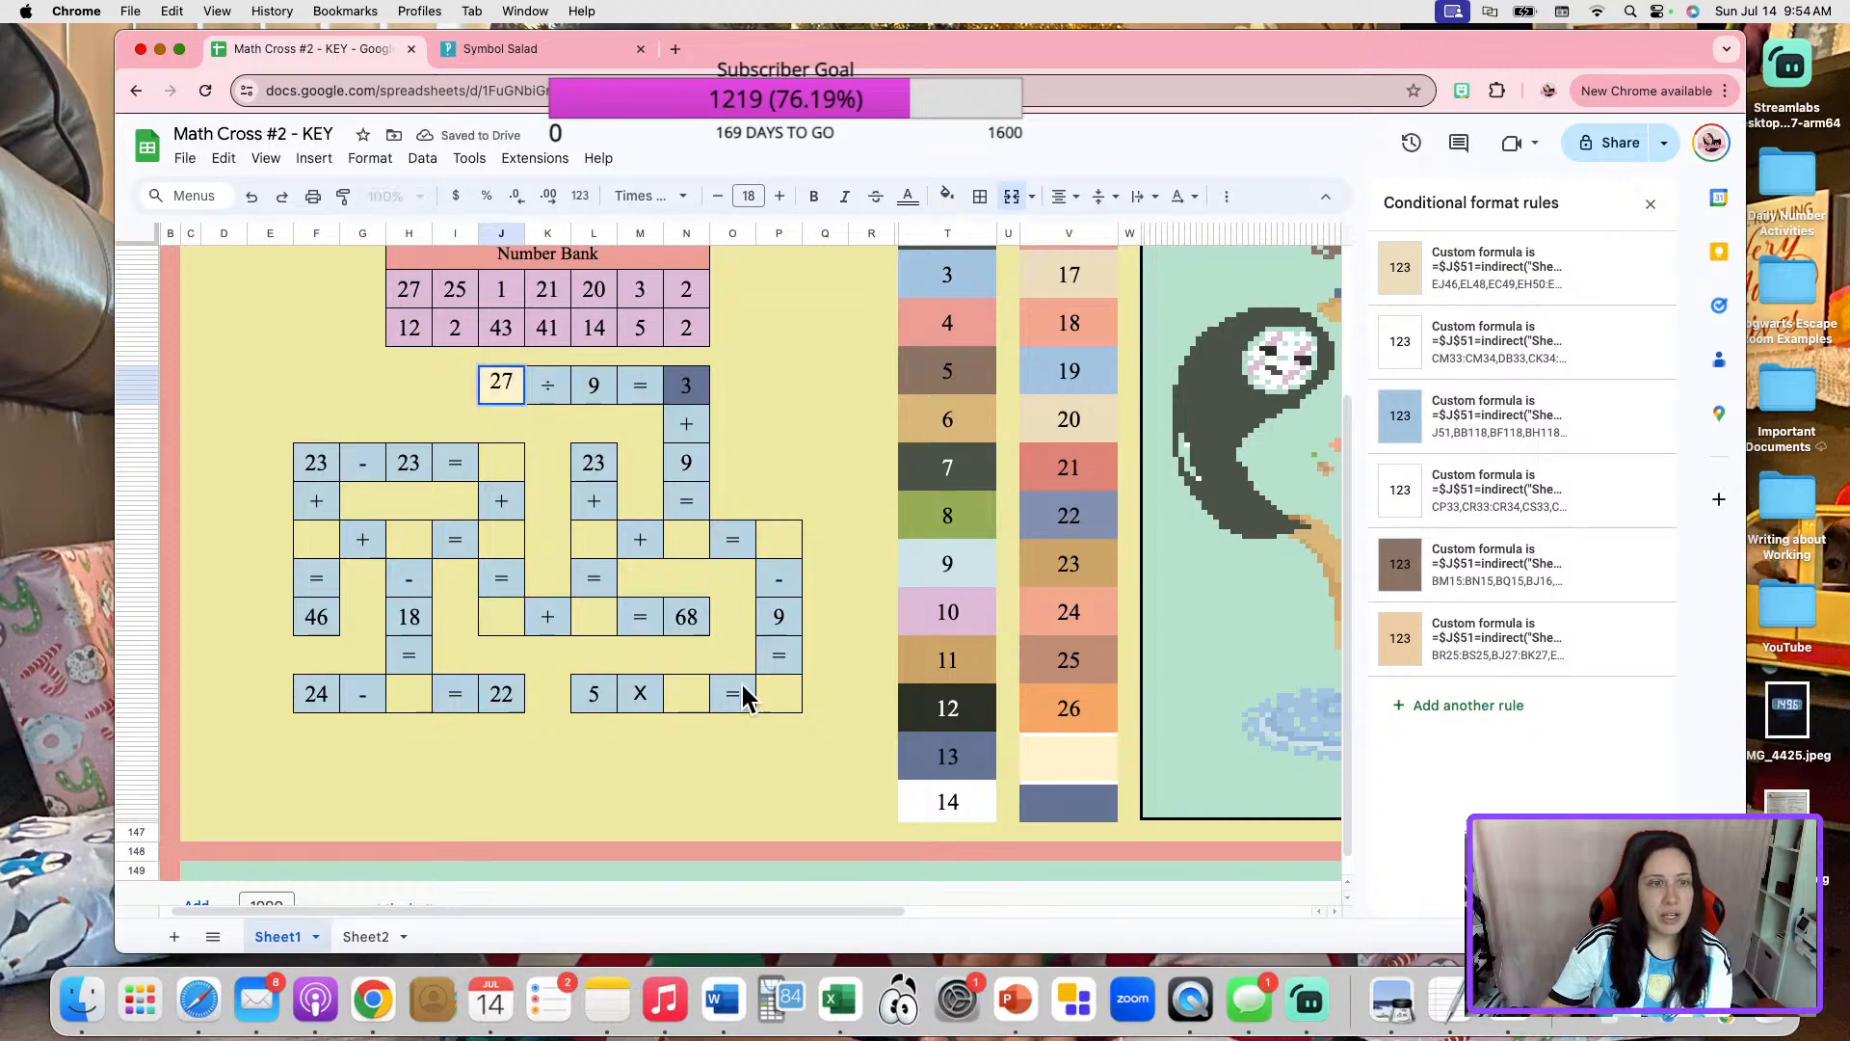
left_click(562, 458)
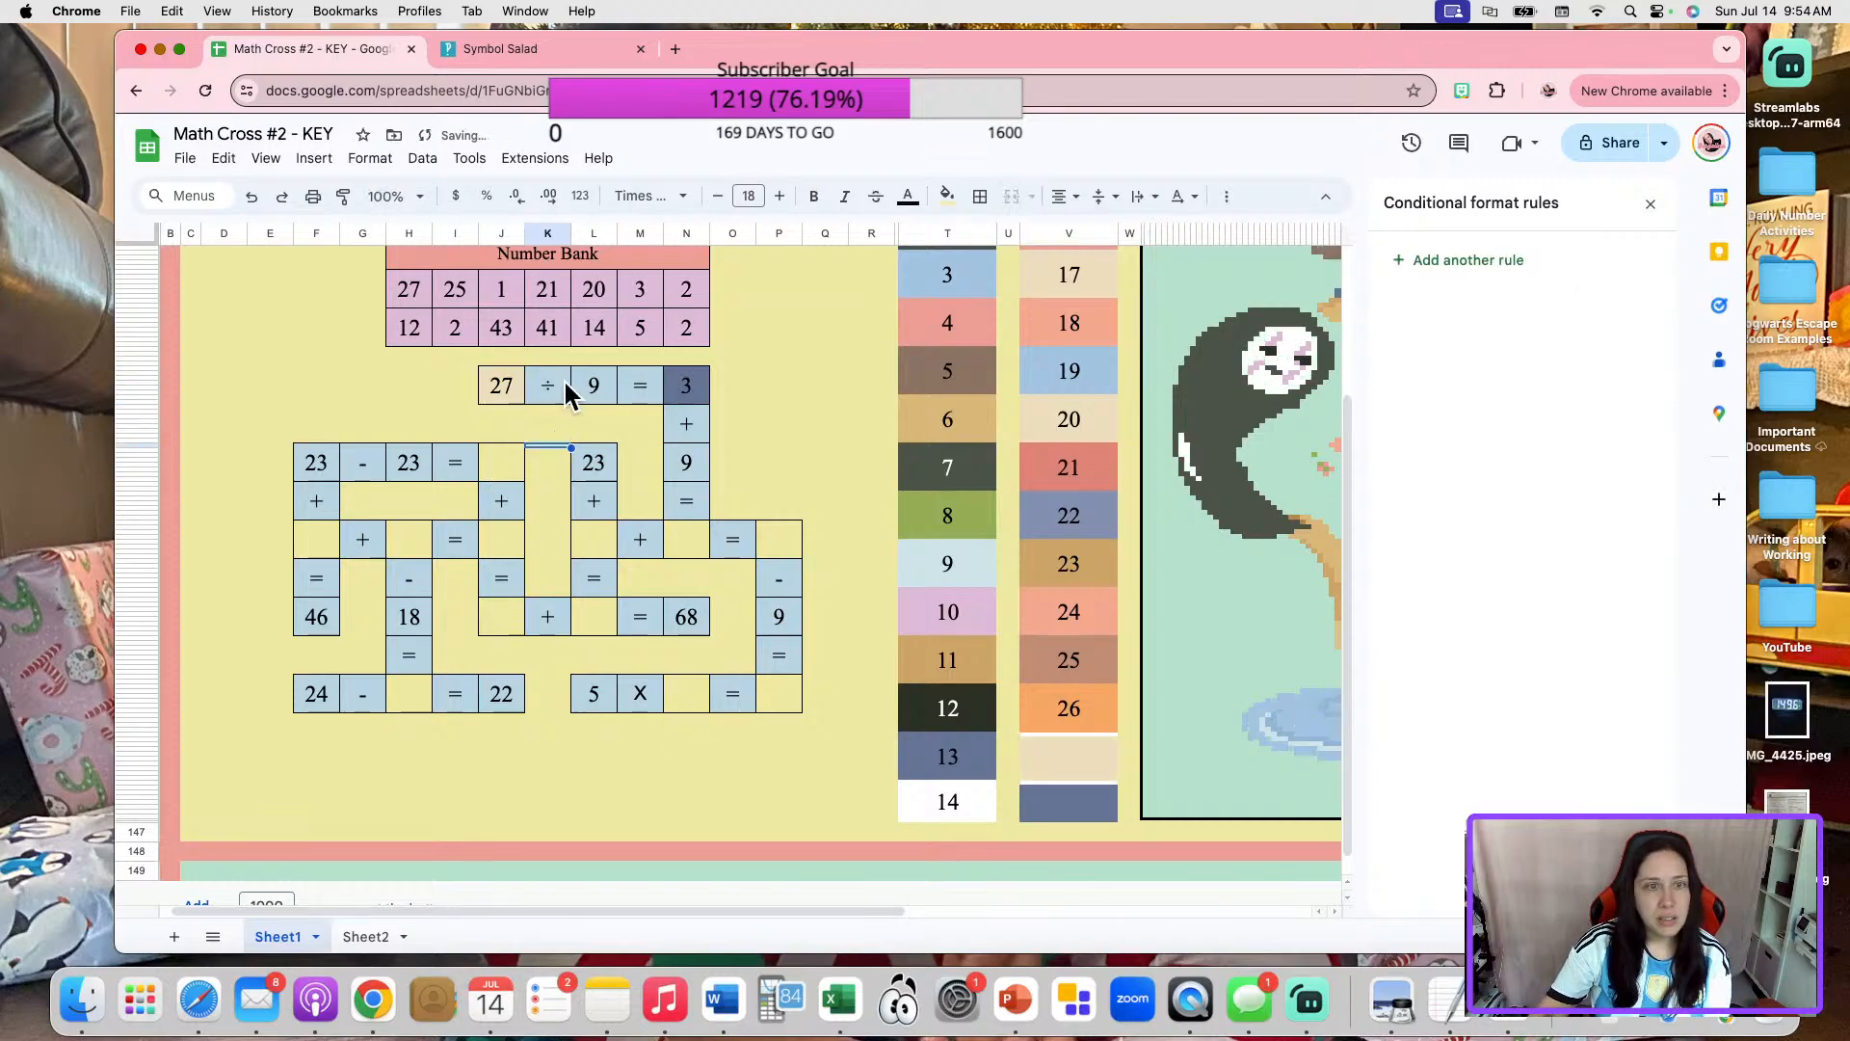
Move the brown color rule to first place among the conditional format rules of the 27 cell before "÷ 9".
left_click(493, 395)
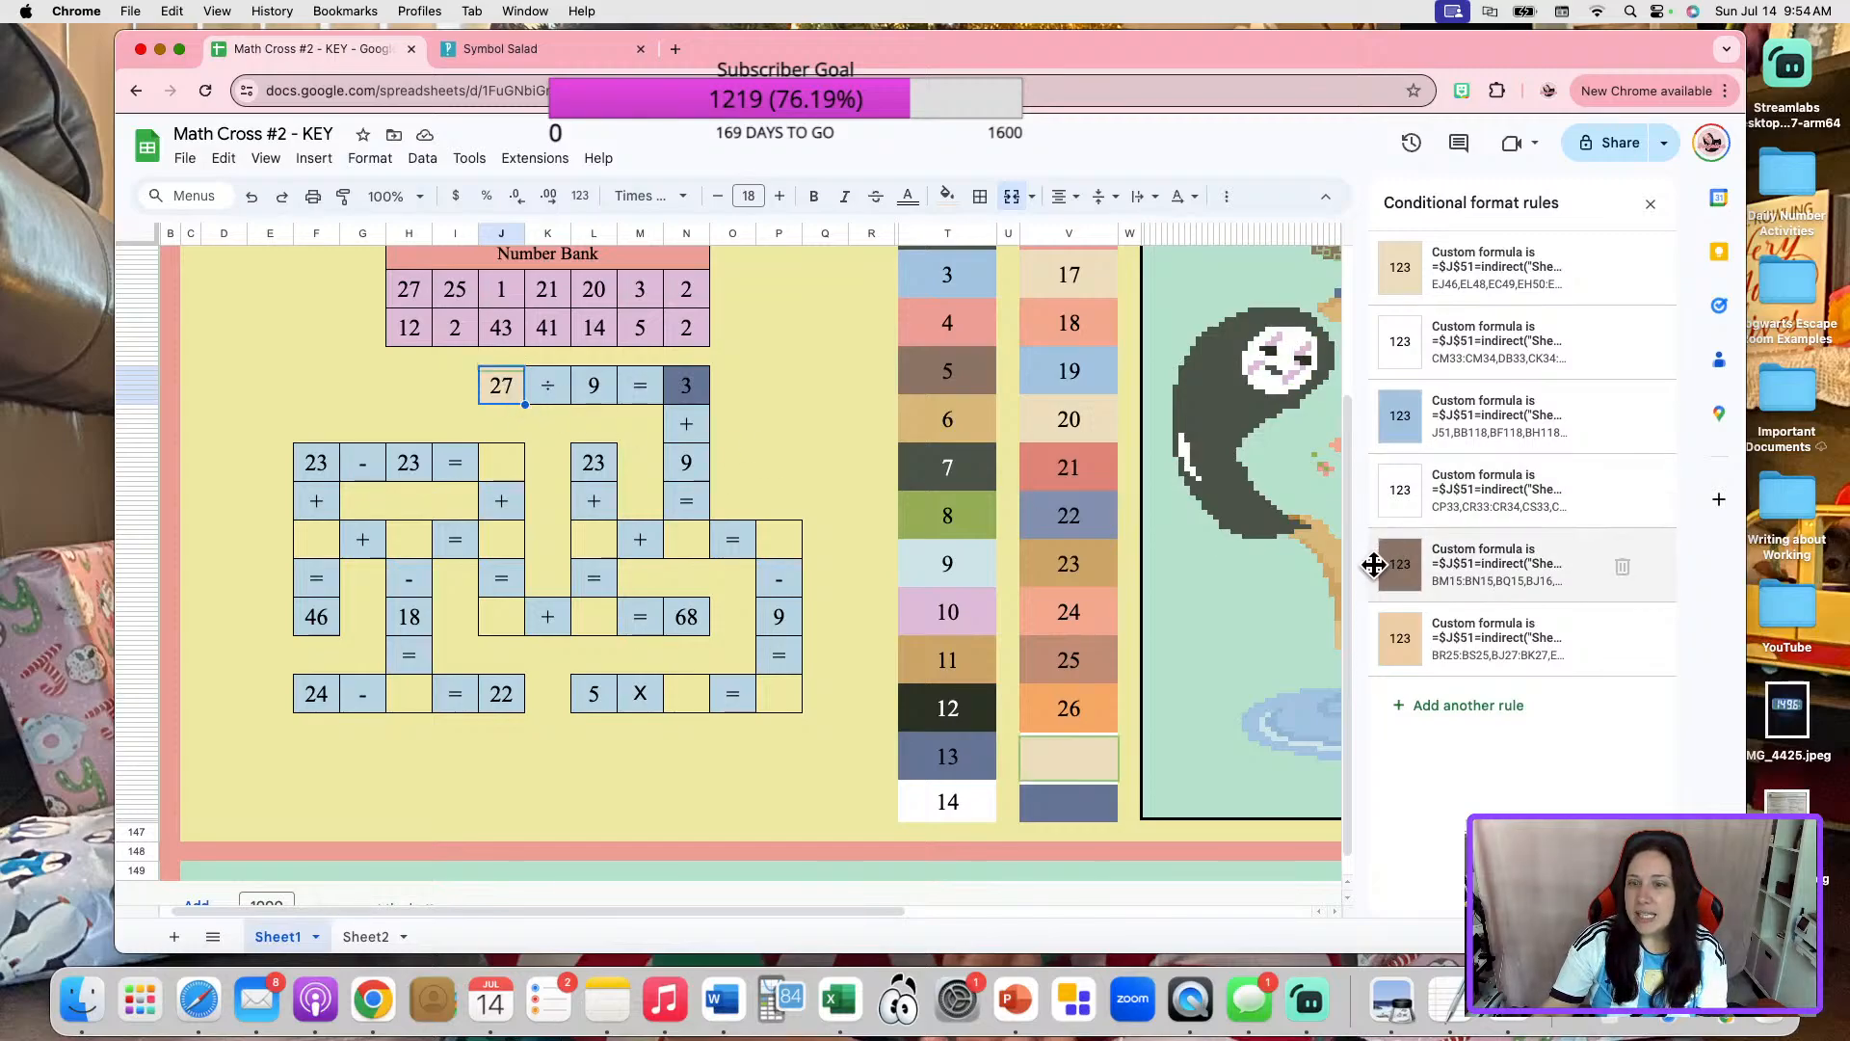
left_click_drag(1375, 566, 1409, 280)
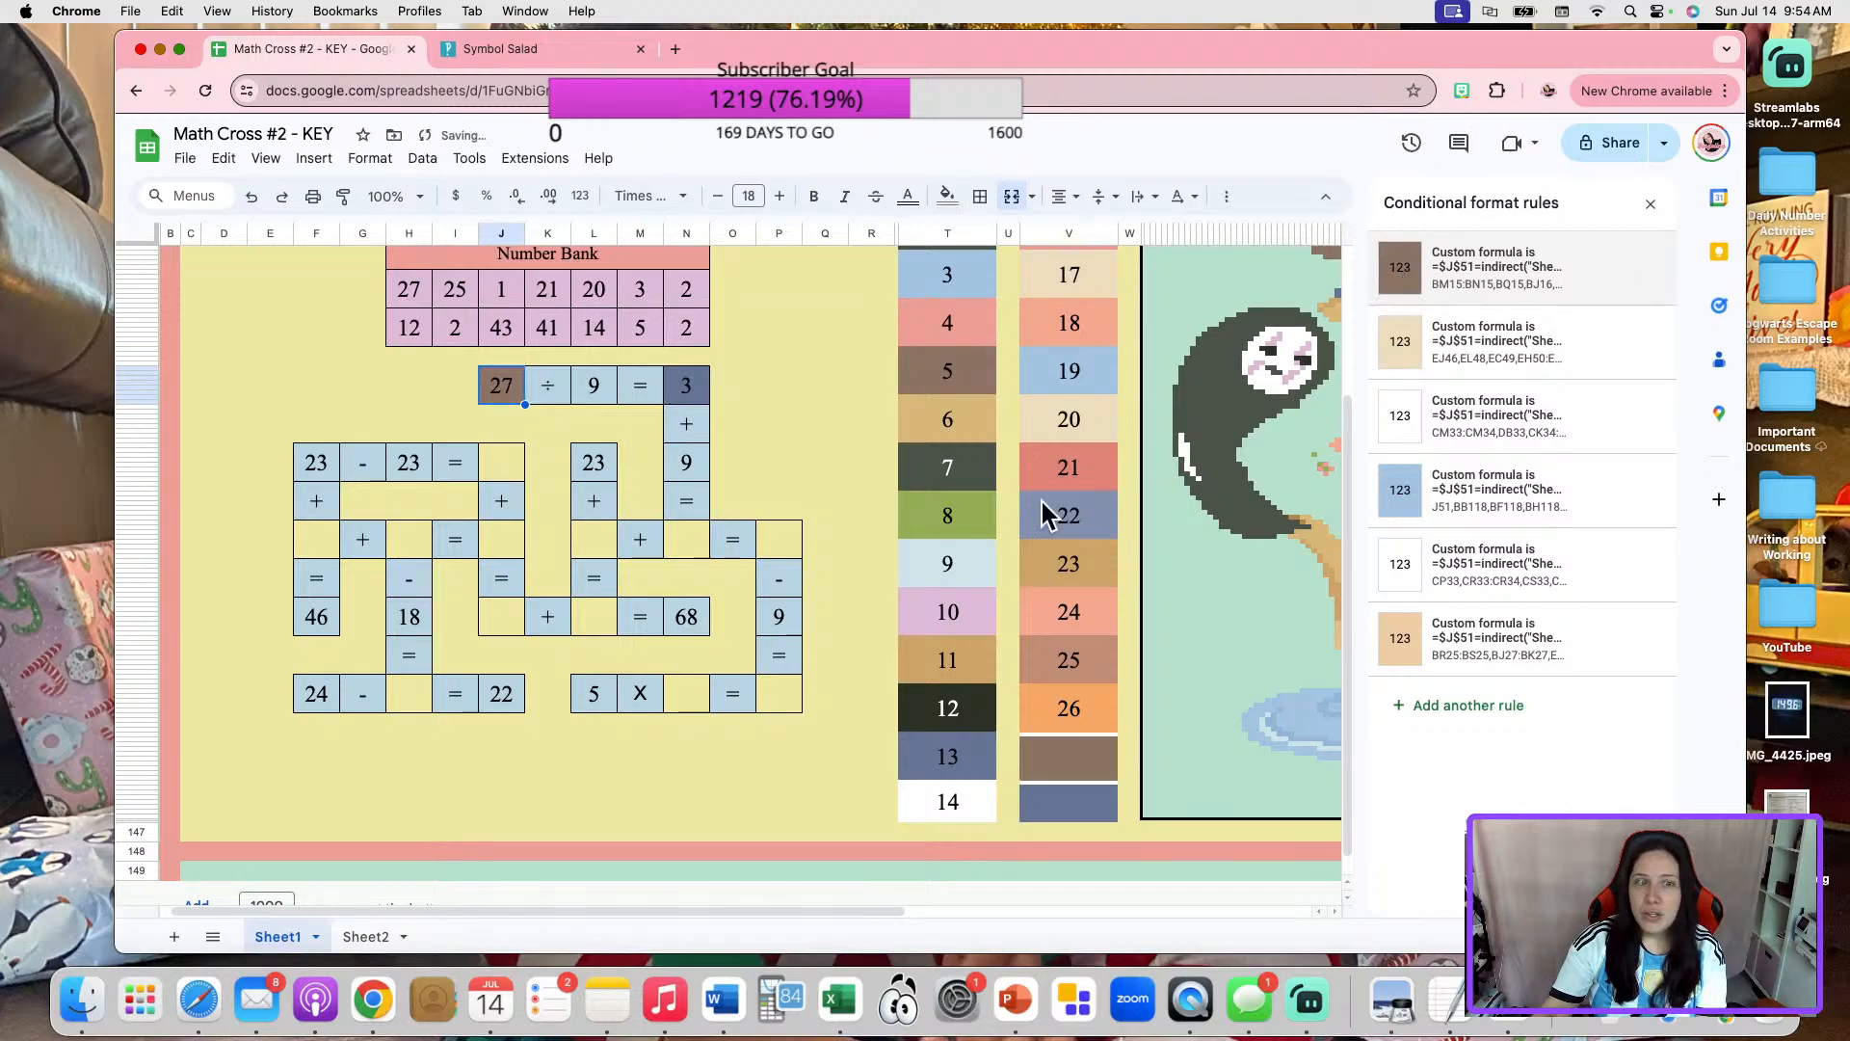
left_click(778, 397)
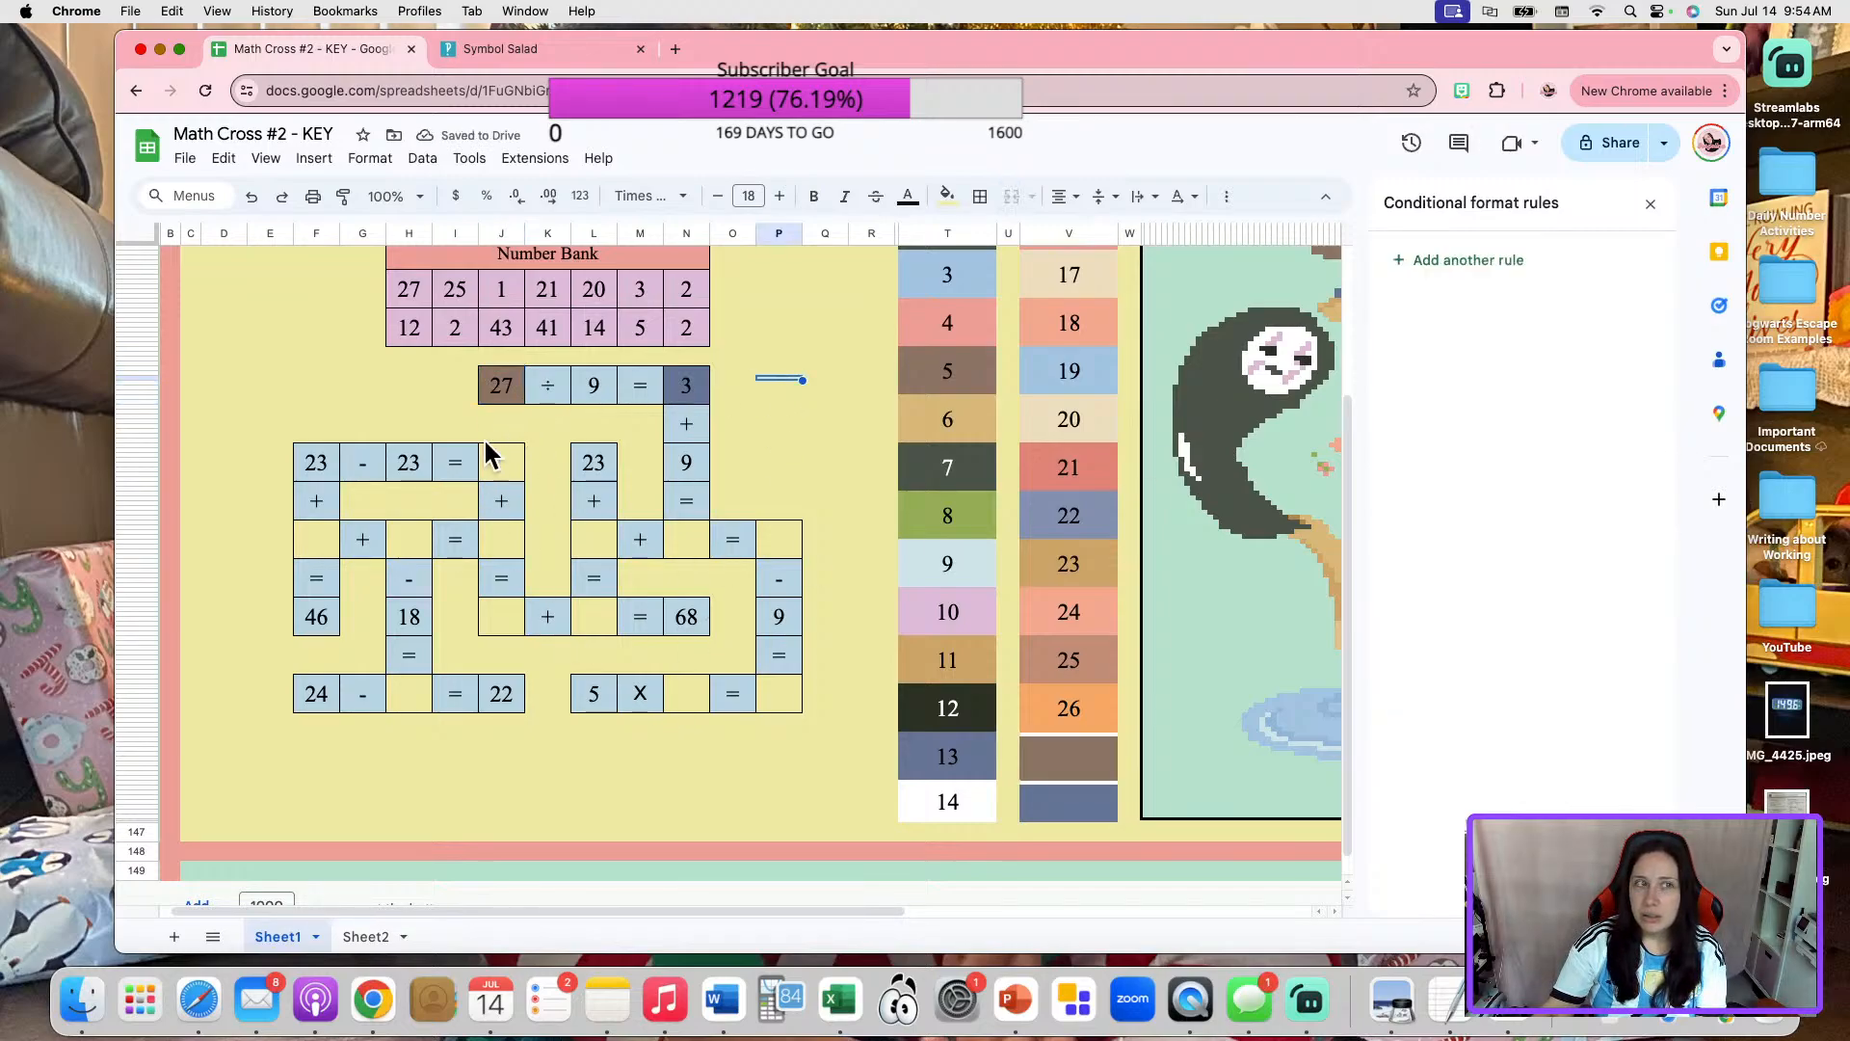
Clear the 27 before "÷ 9" and enter 27 again to test the reordered color rules.
left_click(494, 397)
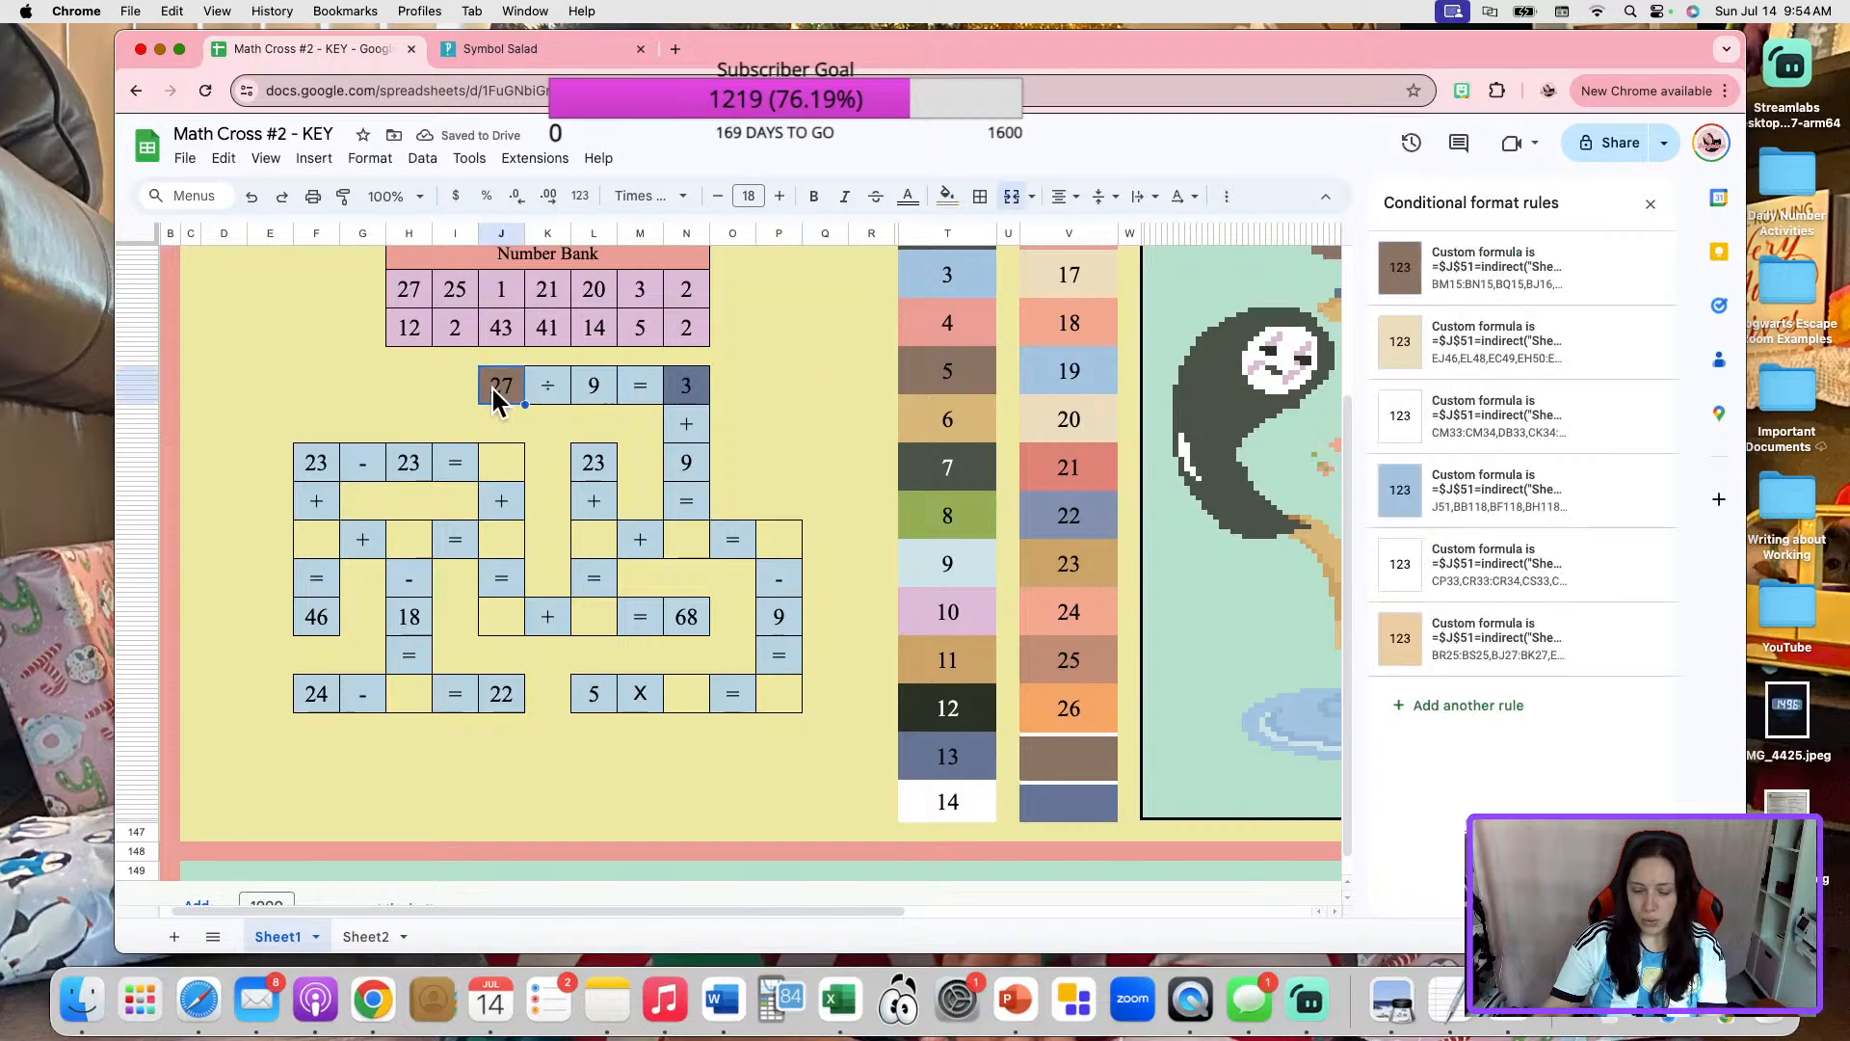
key("Delete")
left_click(785, 395)
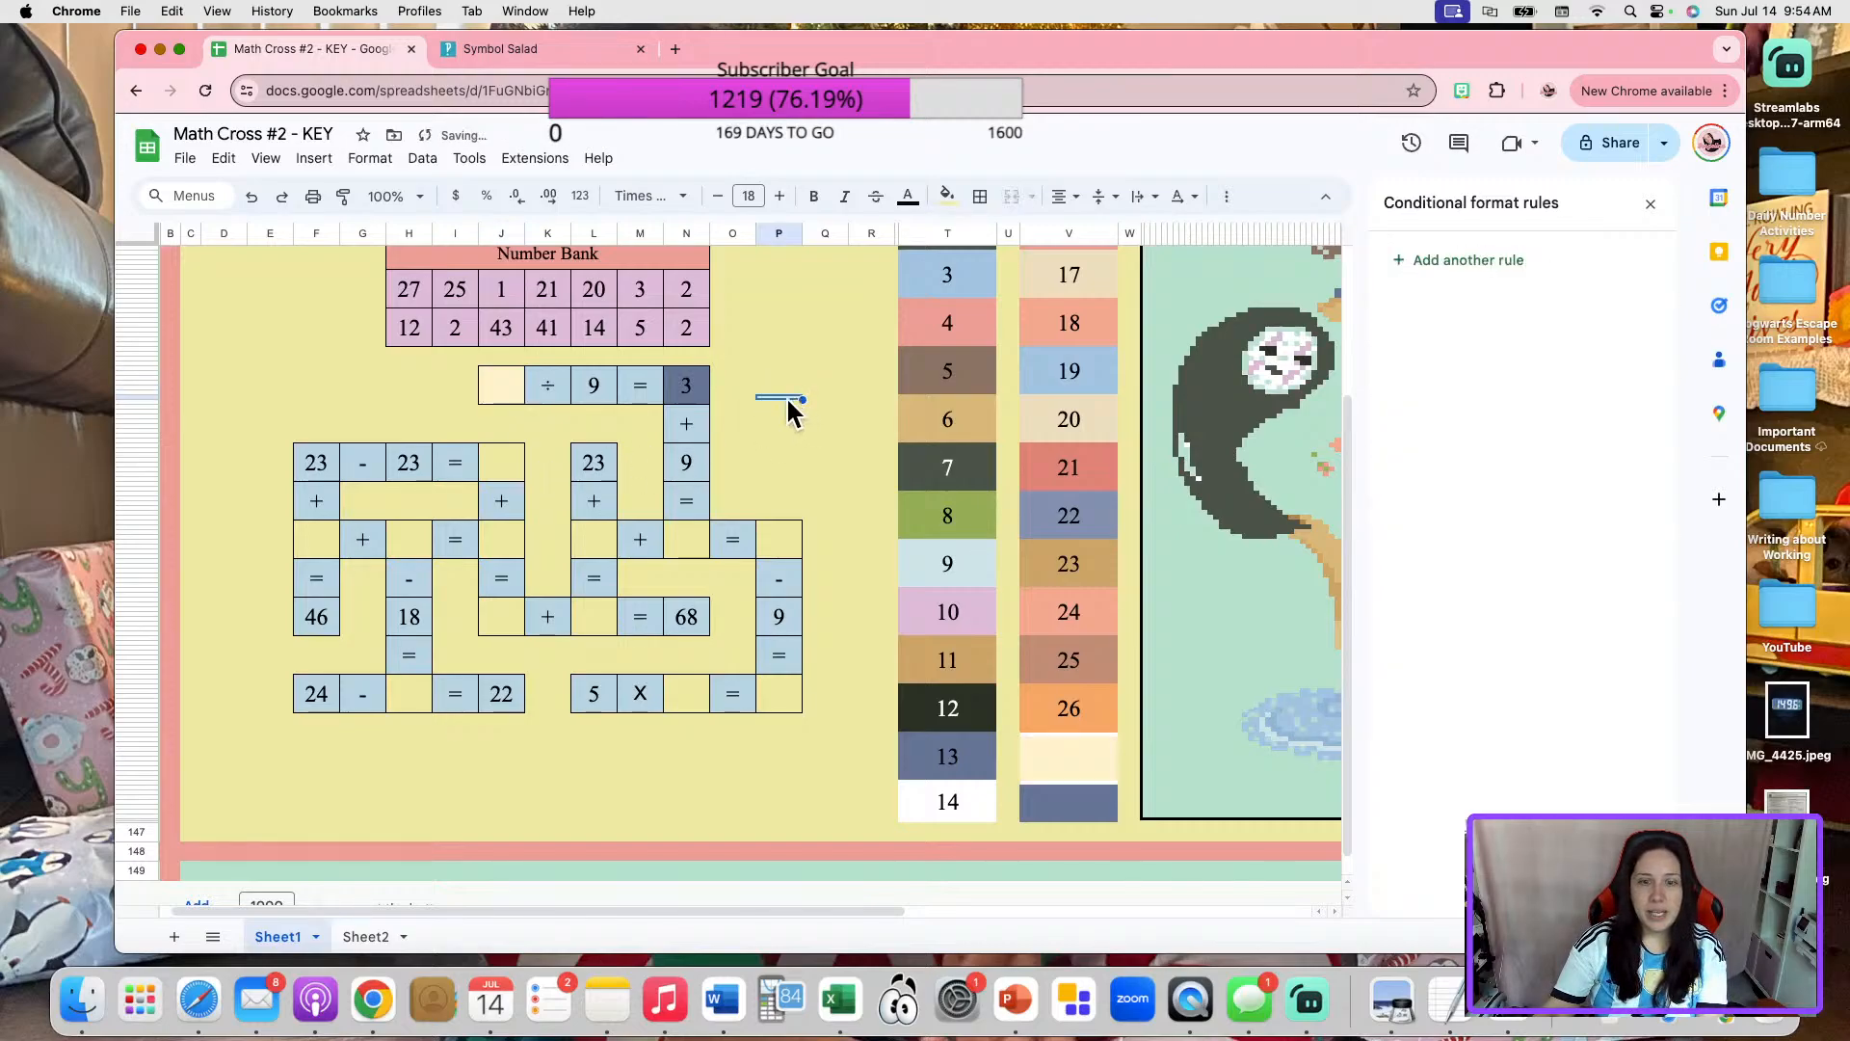
left_click(512, 386)
type("27")
left_click(827, 426)
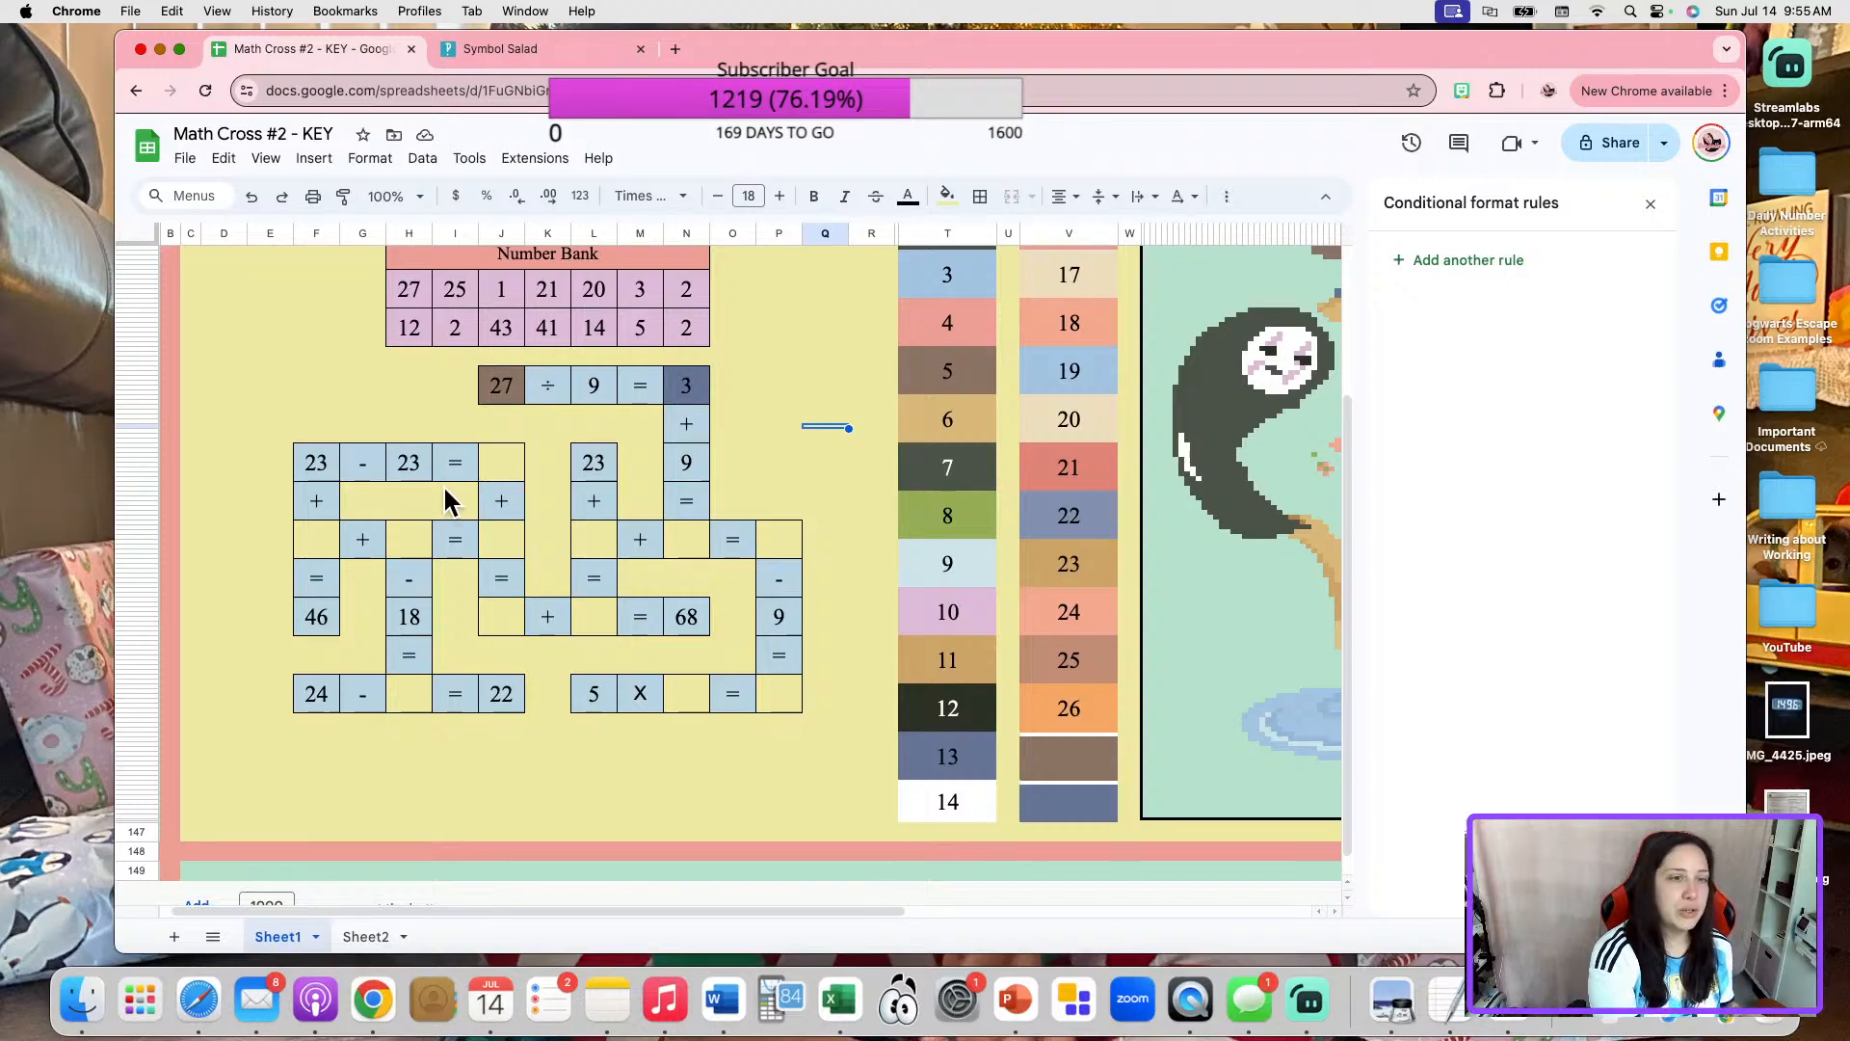
Change the first number of the equation "23 - 23 =" to 25.
left_click(322, 468)
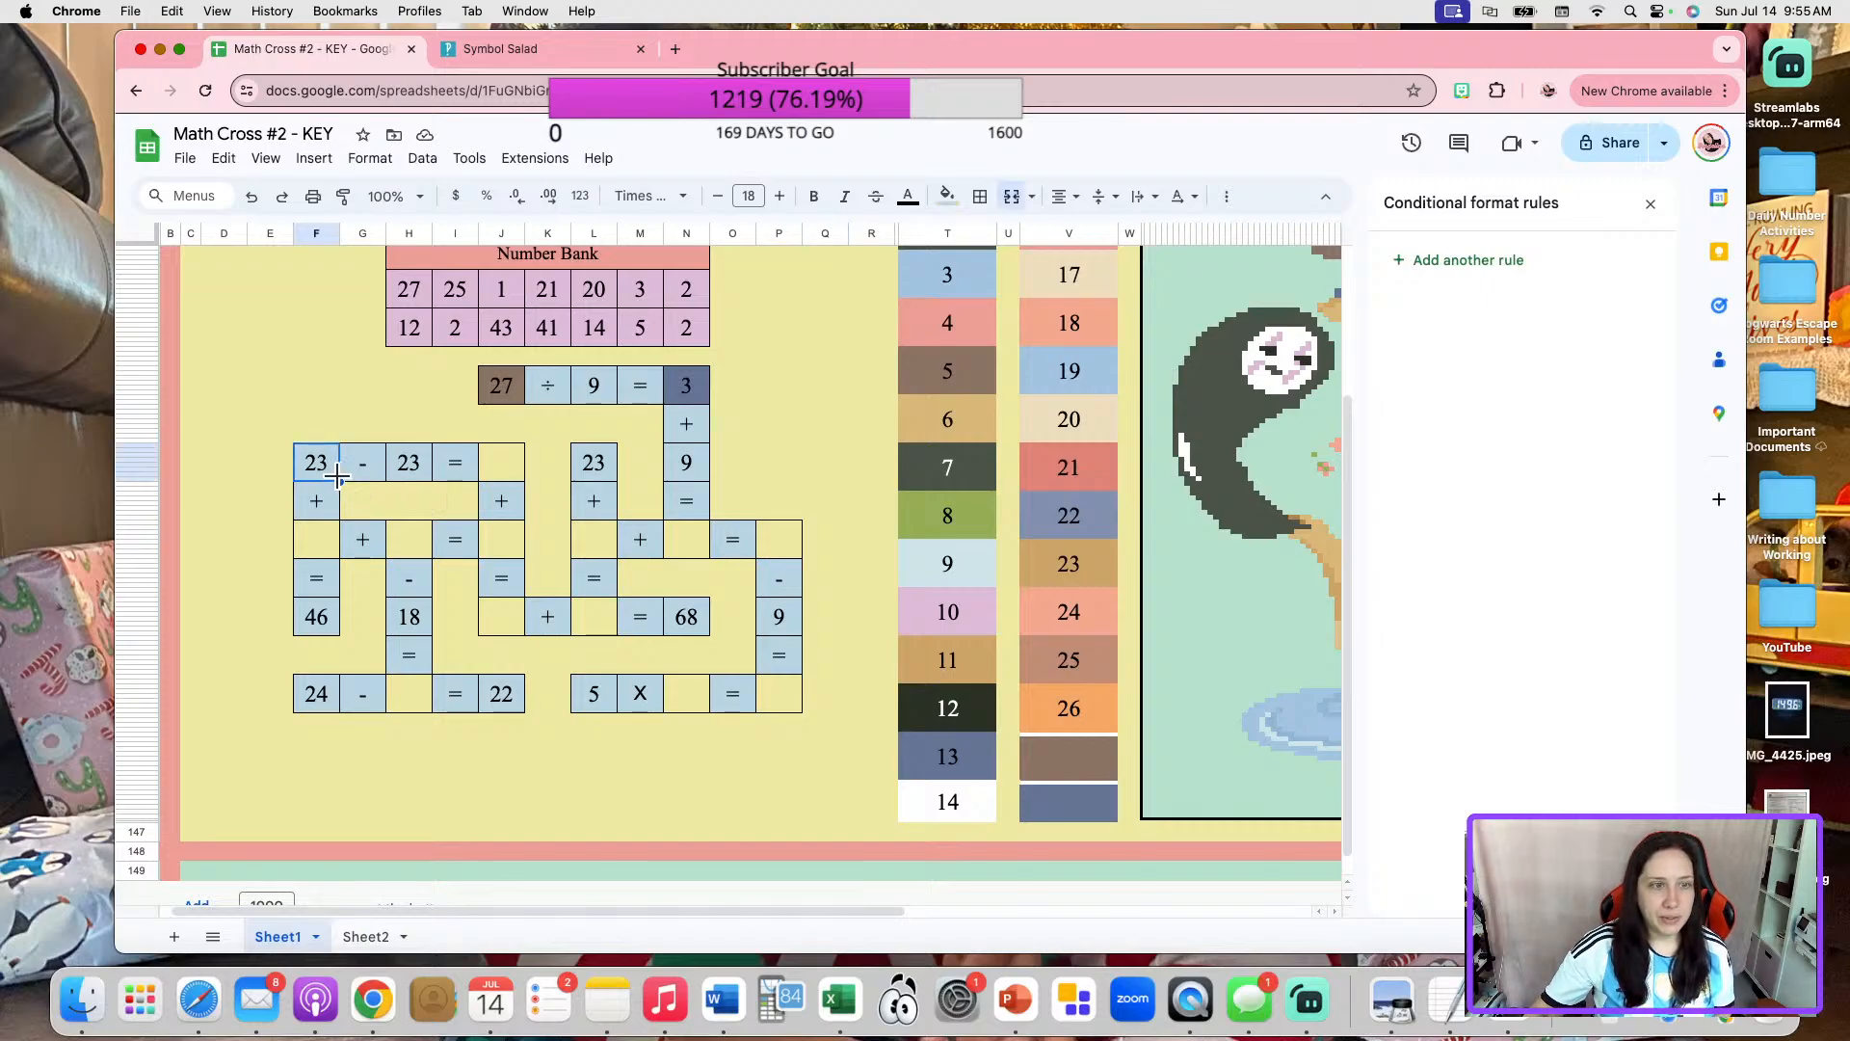
type("25")
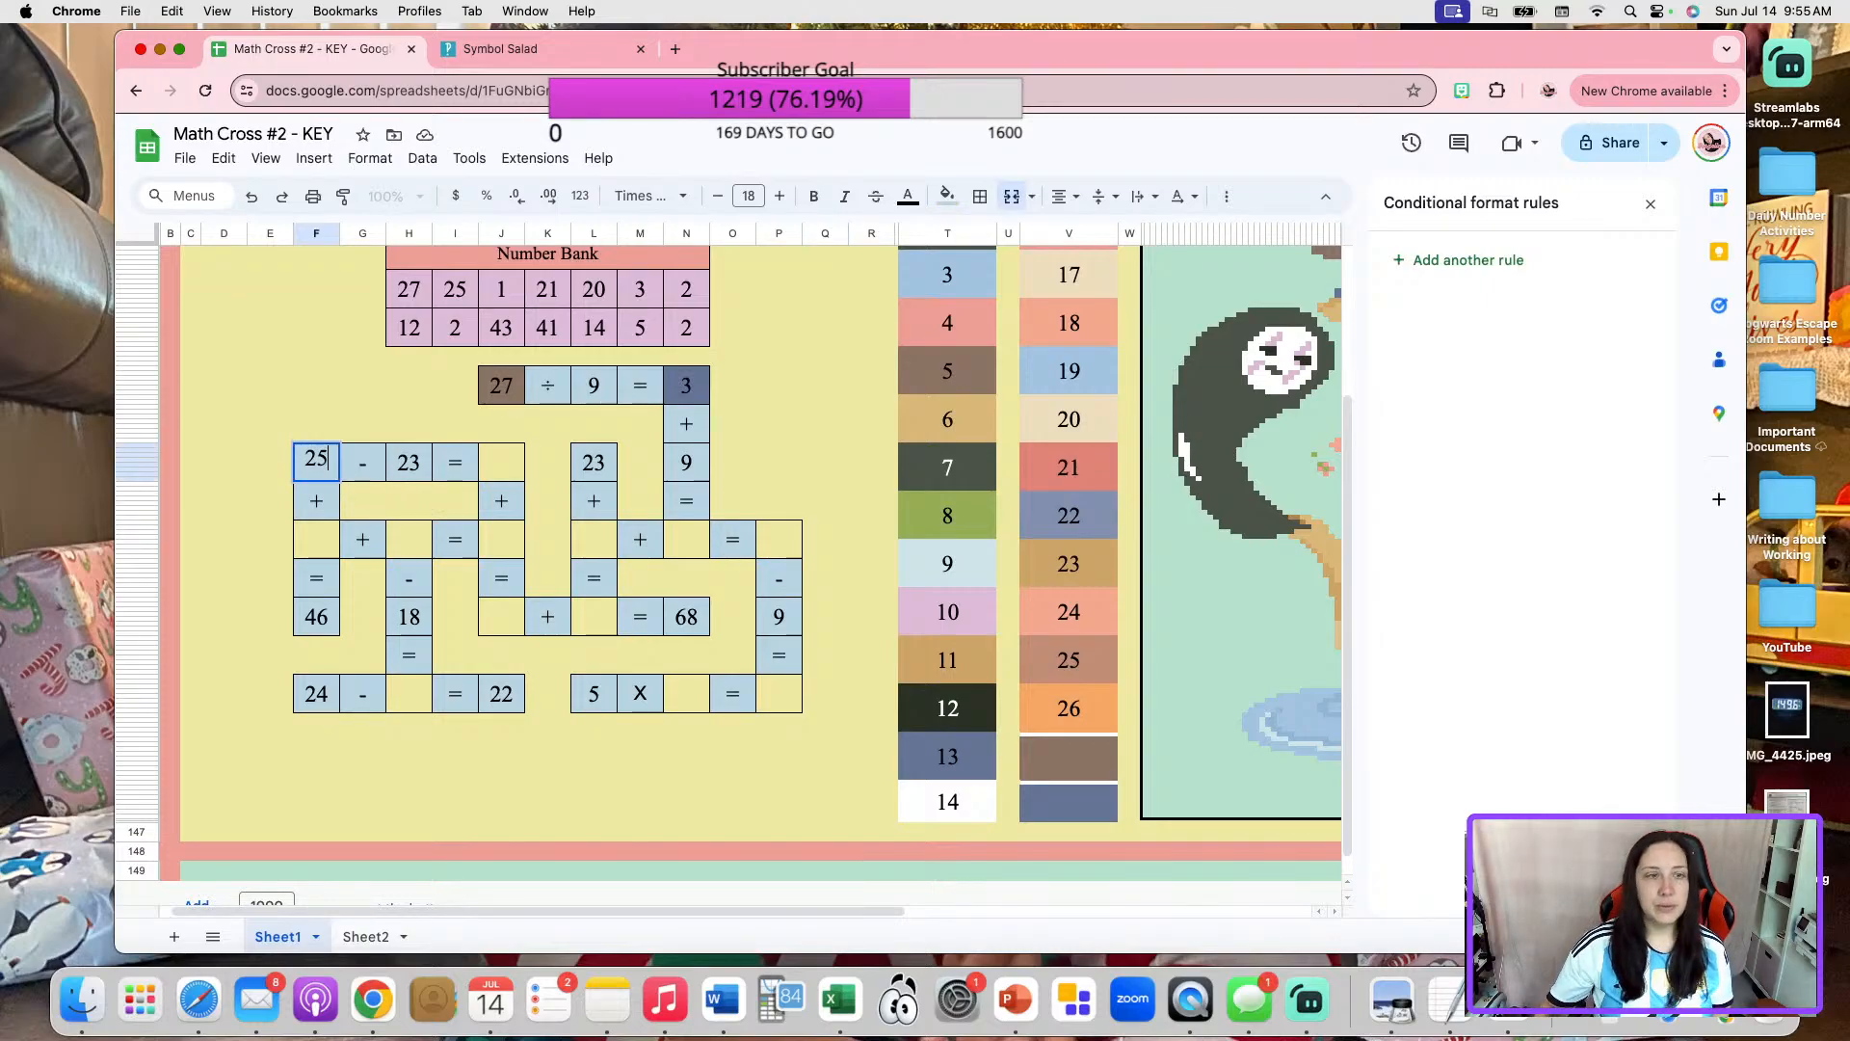
left_click(592, 463)
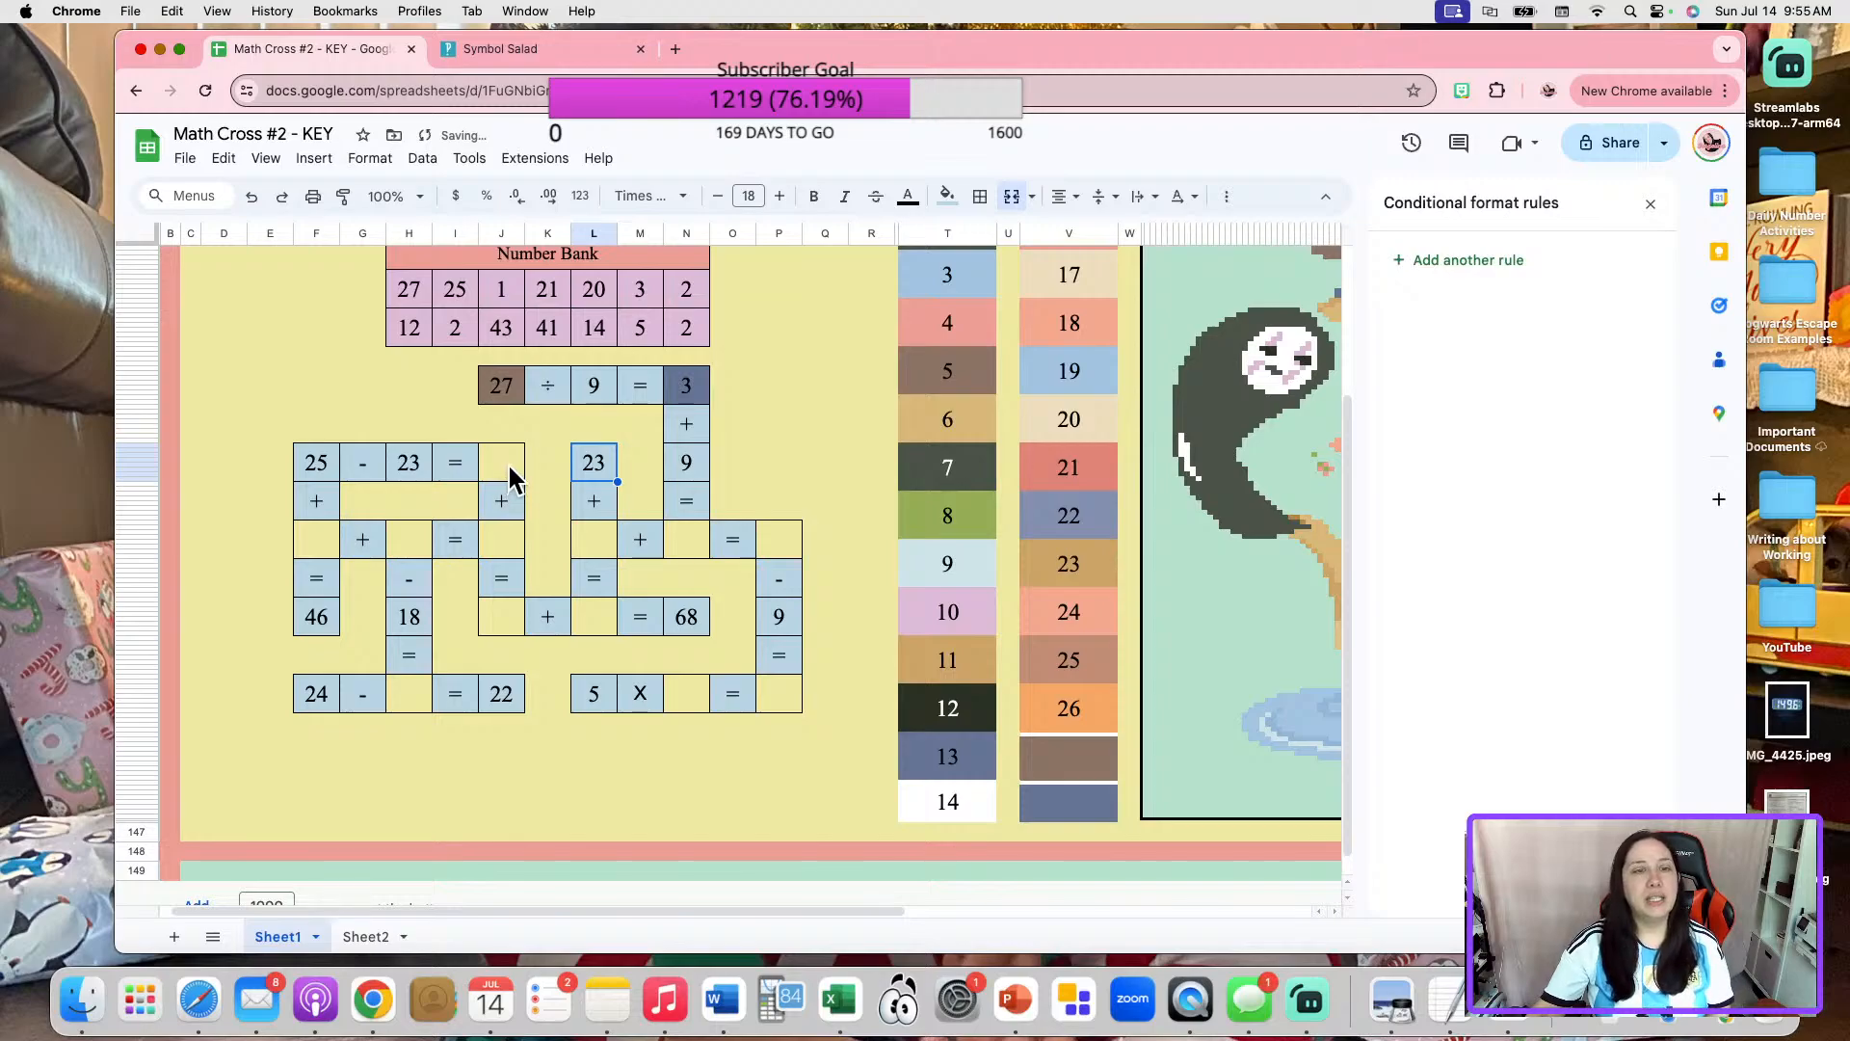
left_click(508, 475)
Examine the conditional format rules attached to the numbered color boxes to choose the one for the next crossword blank.
left_click(1098, 721)
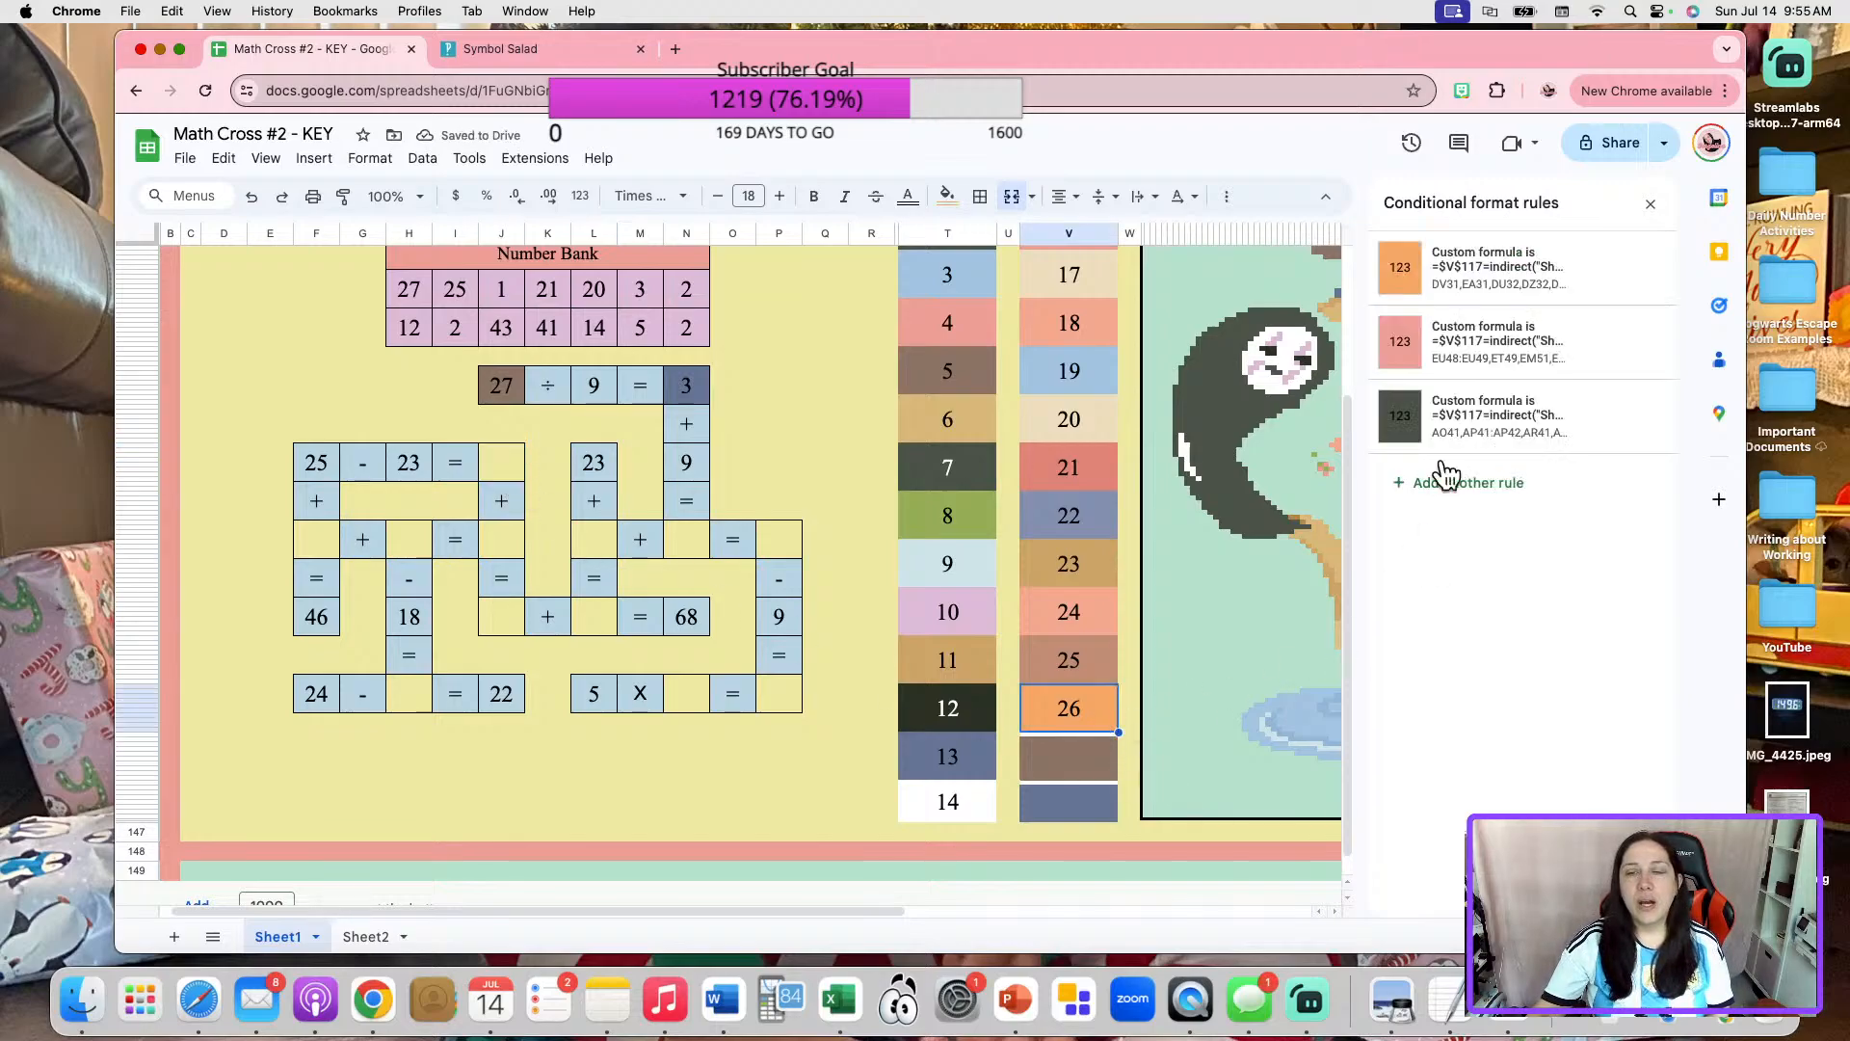
left_click(1076, 655)
left_click(1075, 615)
left_click(1076, 566)
left_click_drag(1067, 470, 1066, 415)
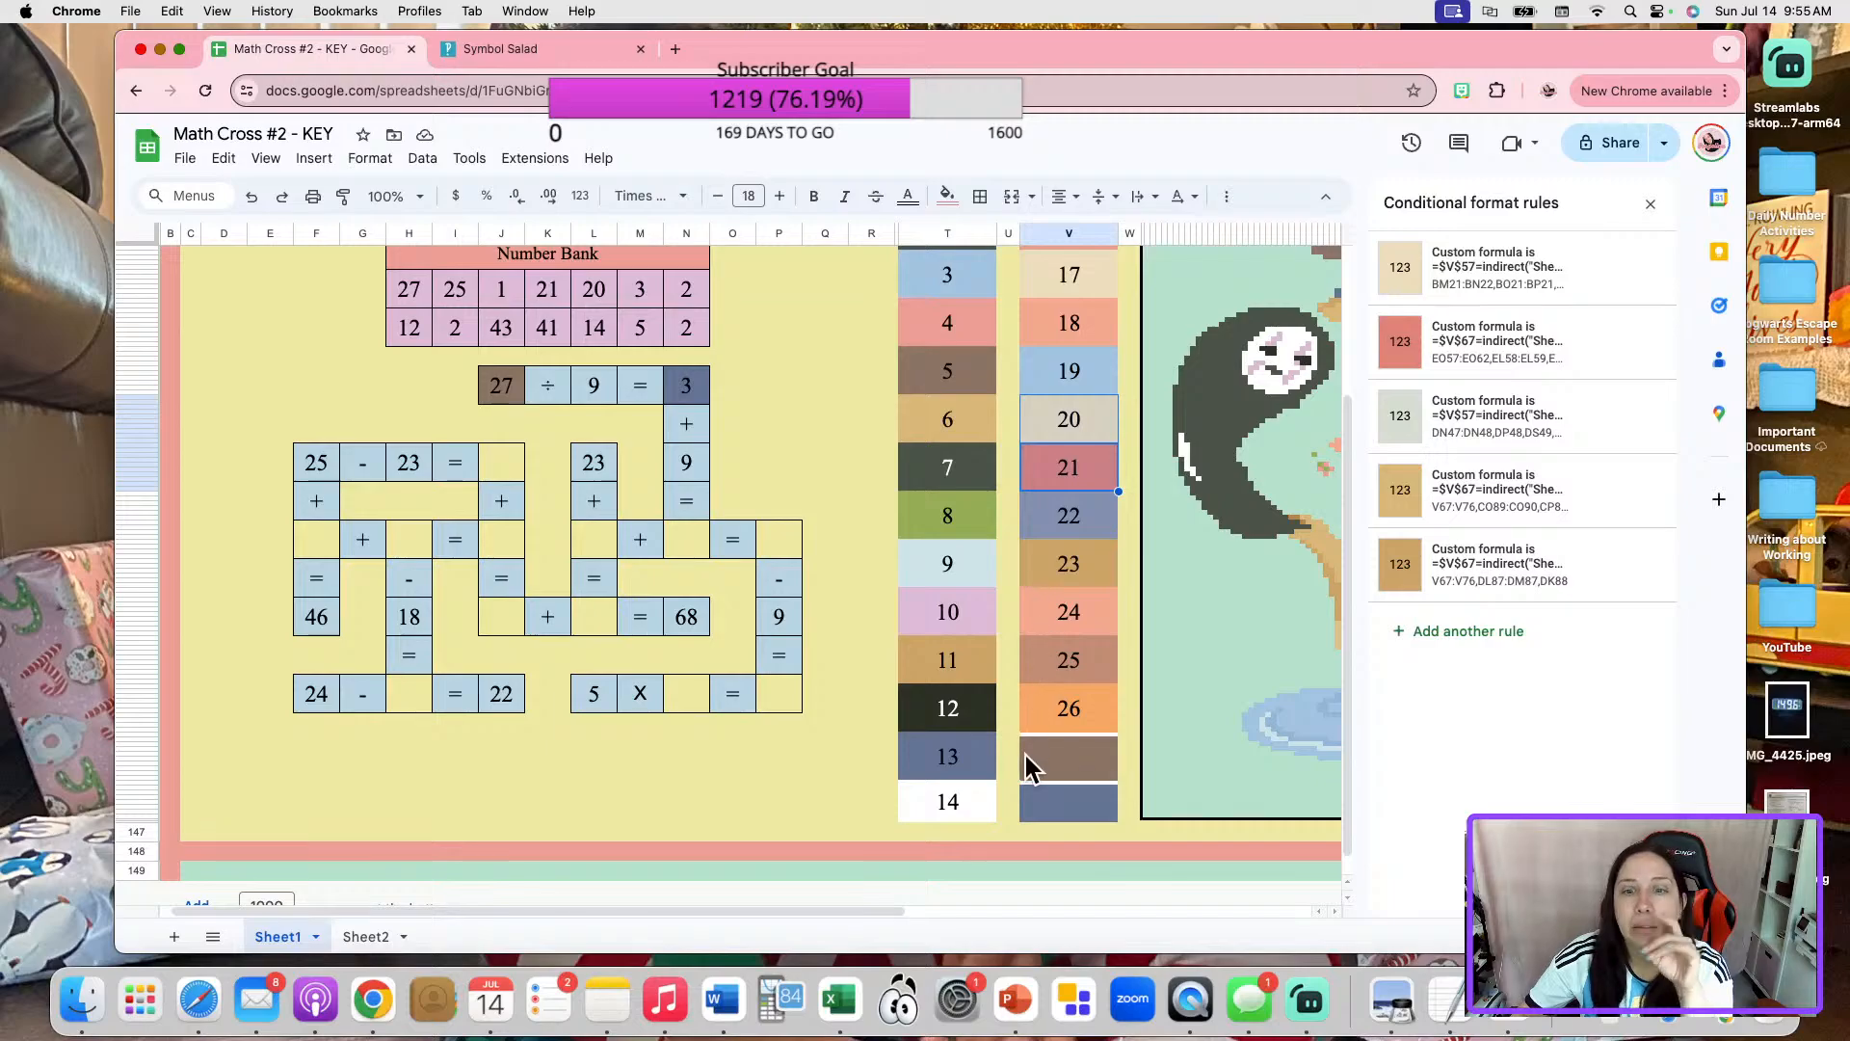
left_click(958, 807)
left_click(957, 761)
left_click(957, 641)
left_click(954, 626)
left_click(948, 552)
left_click(946, 489)
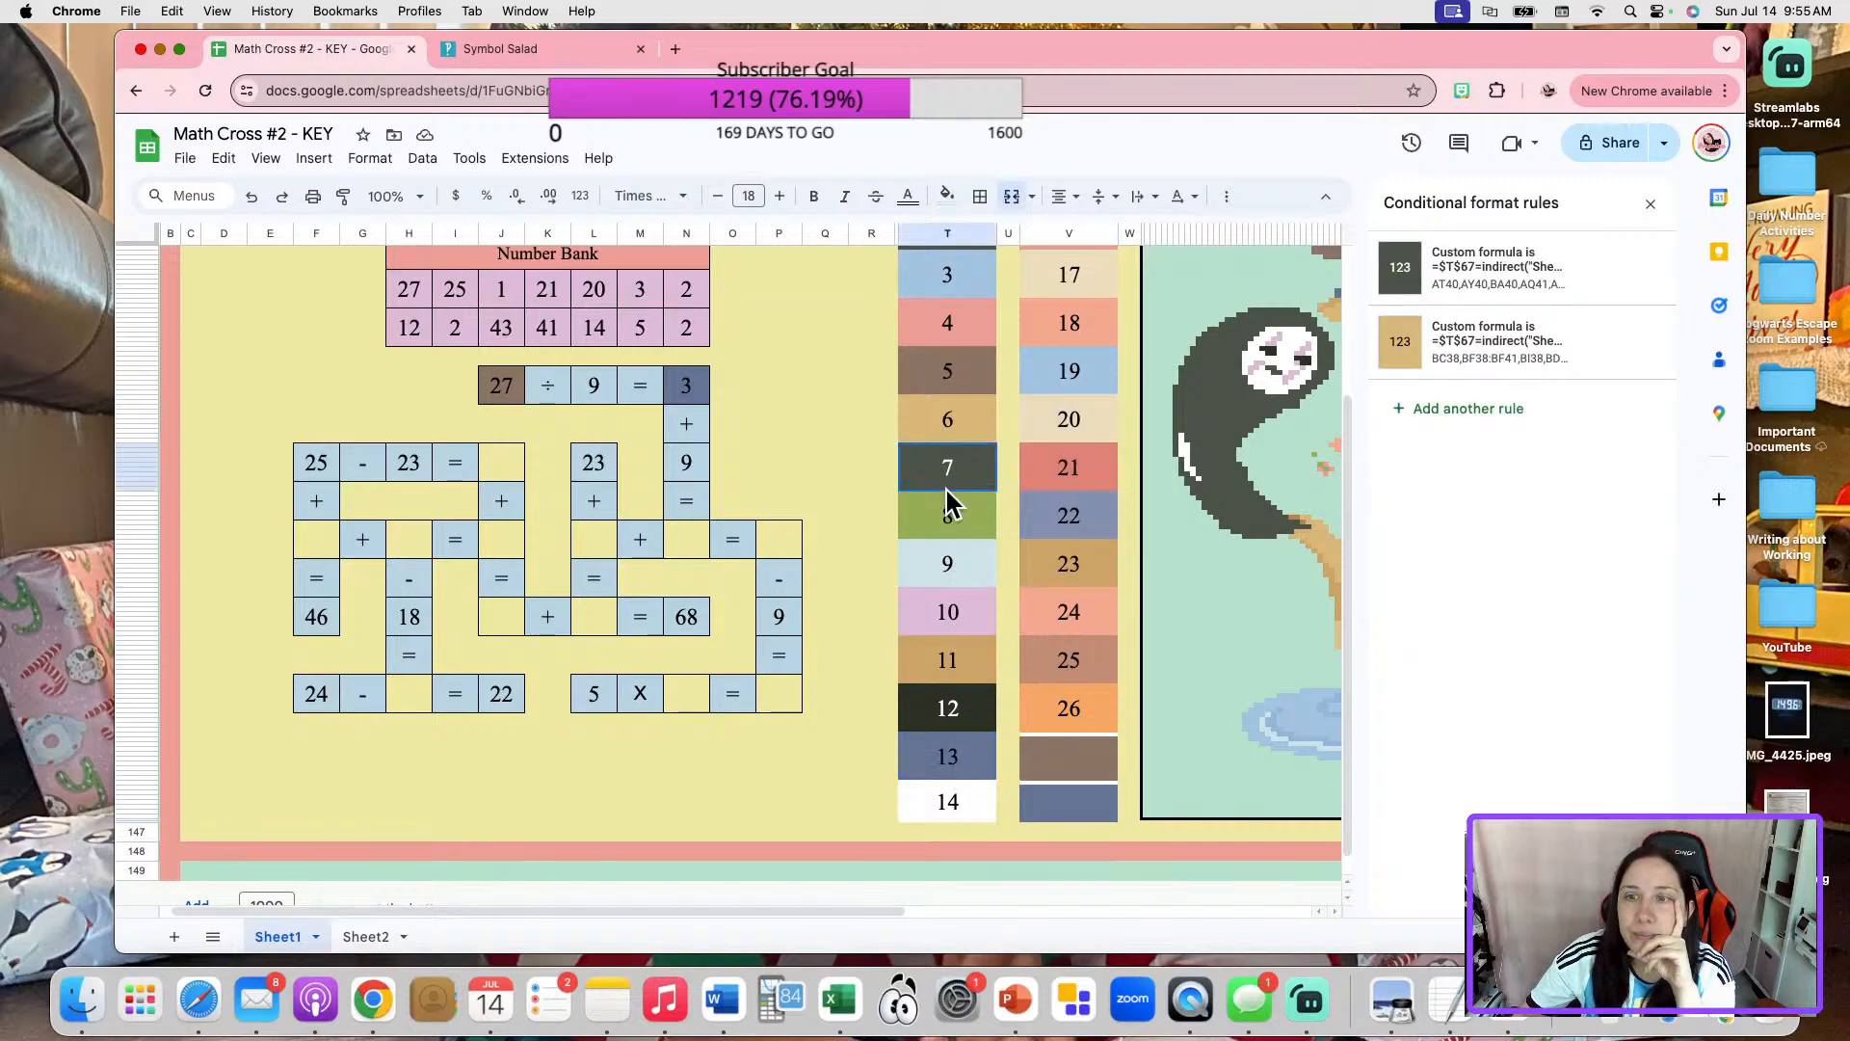
left_click(1091, 703)
left_click(1091, 622)
left_click(1089, 671)
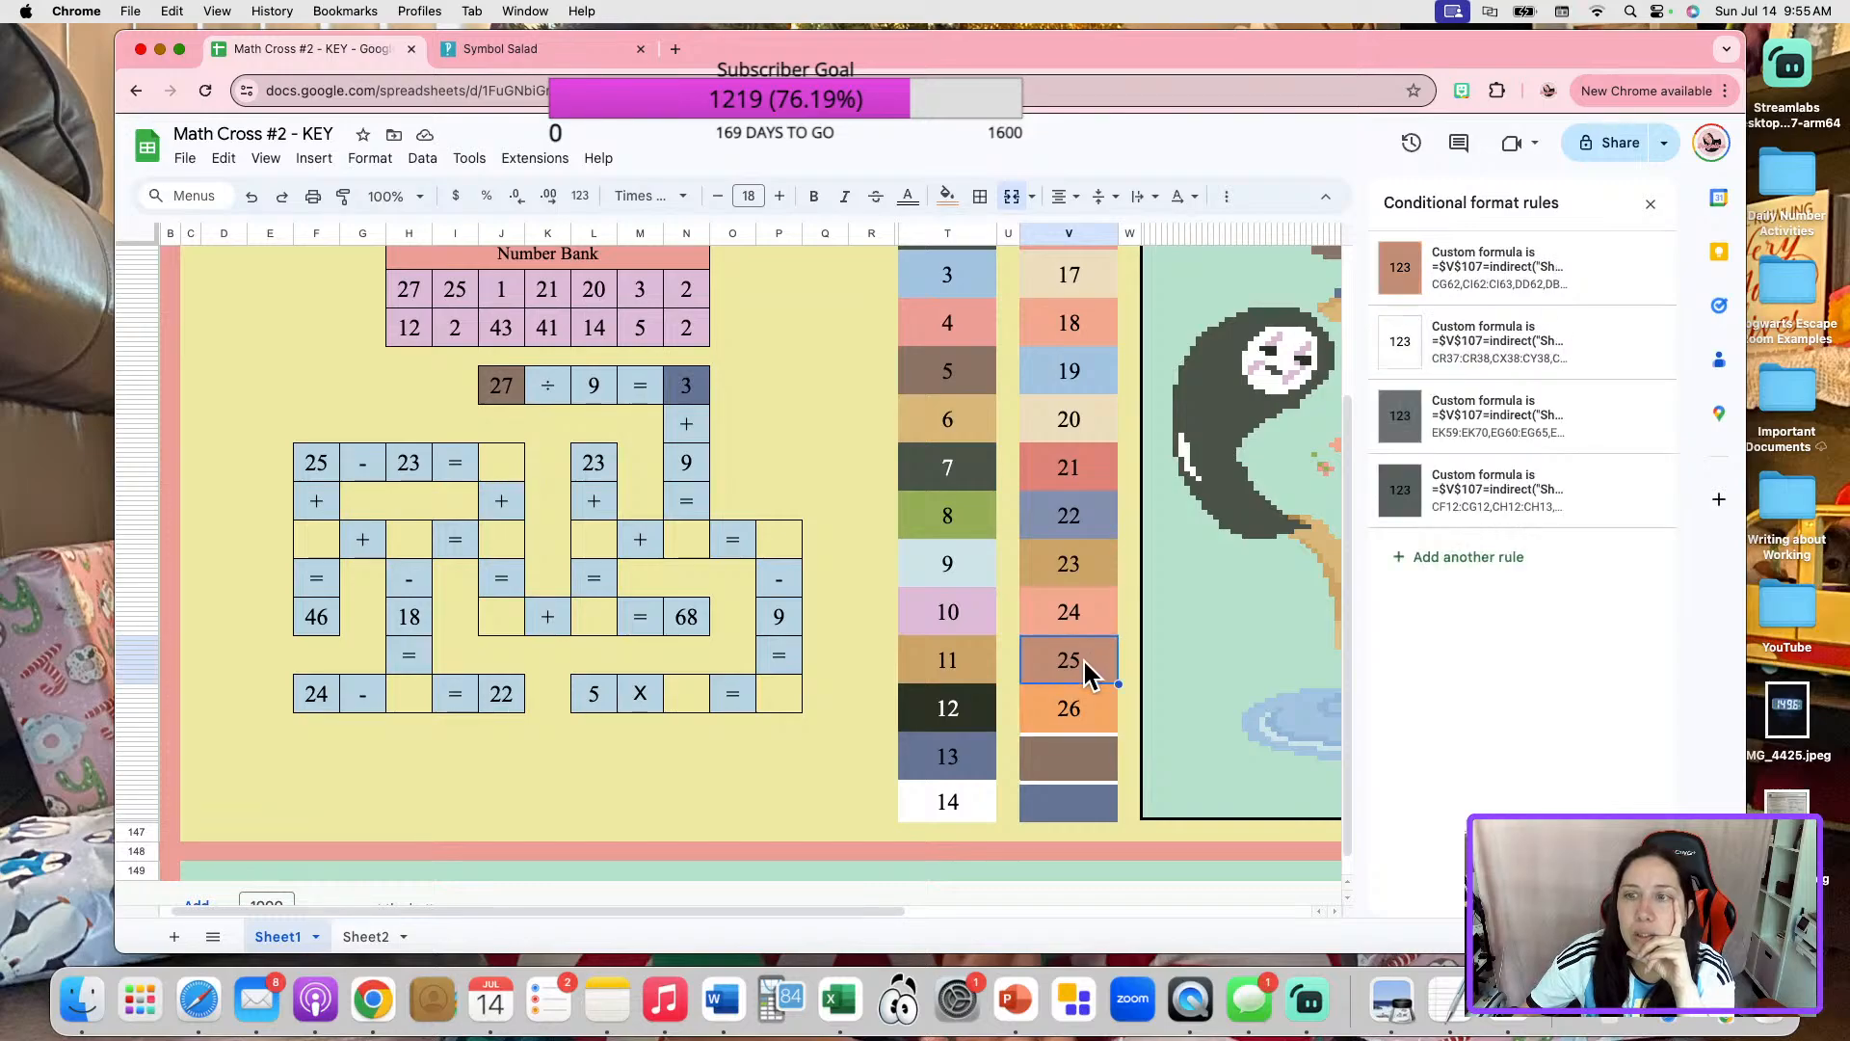
left_click(1073, 711)
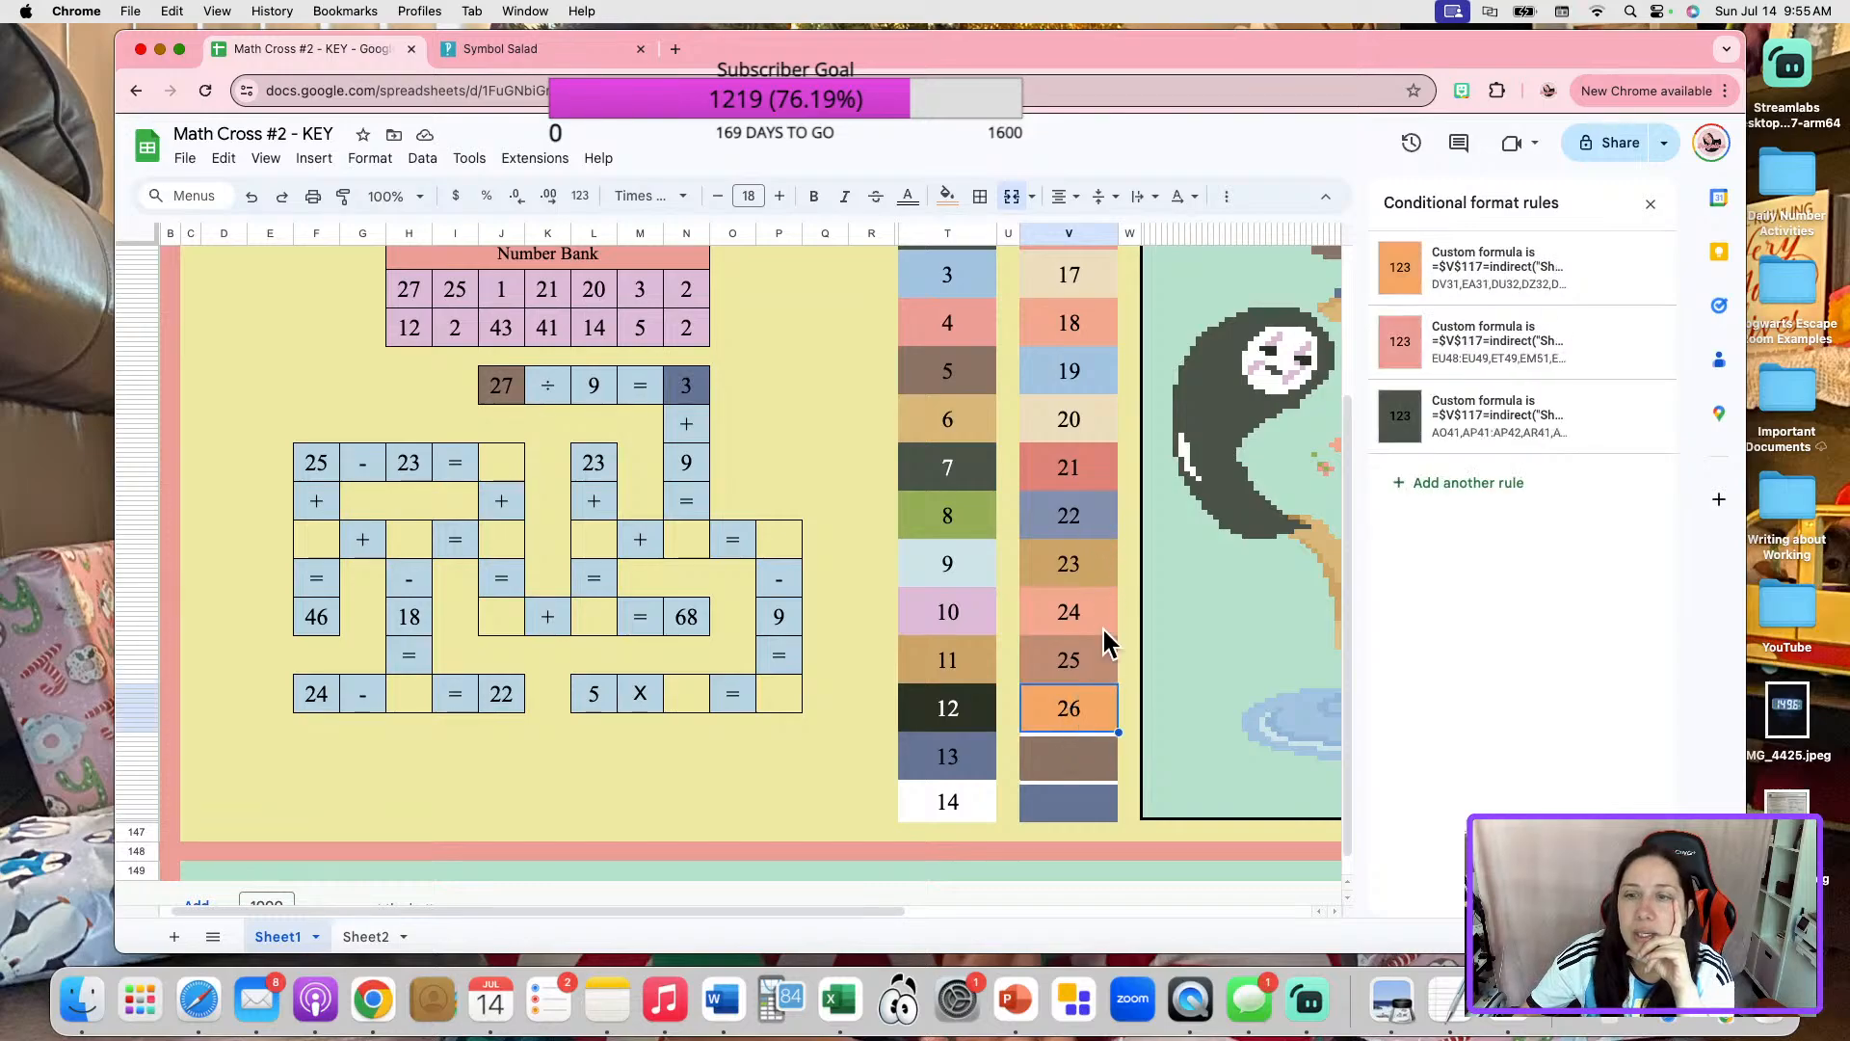
left_click(1077, 470)
left_click(1083, 428)
left_click(1077, 368)
left_click(1072, 323)
left_click(949, 368)
scroll(978, 477, "up", 1)
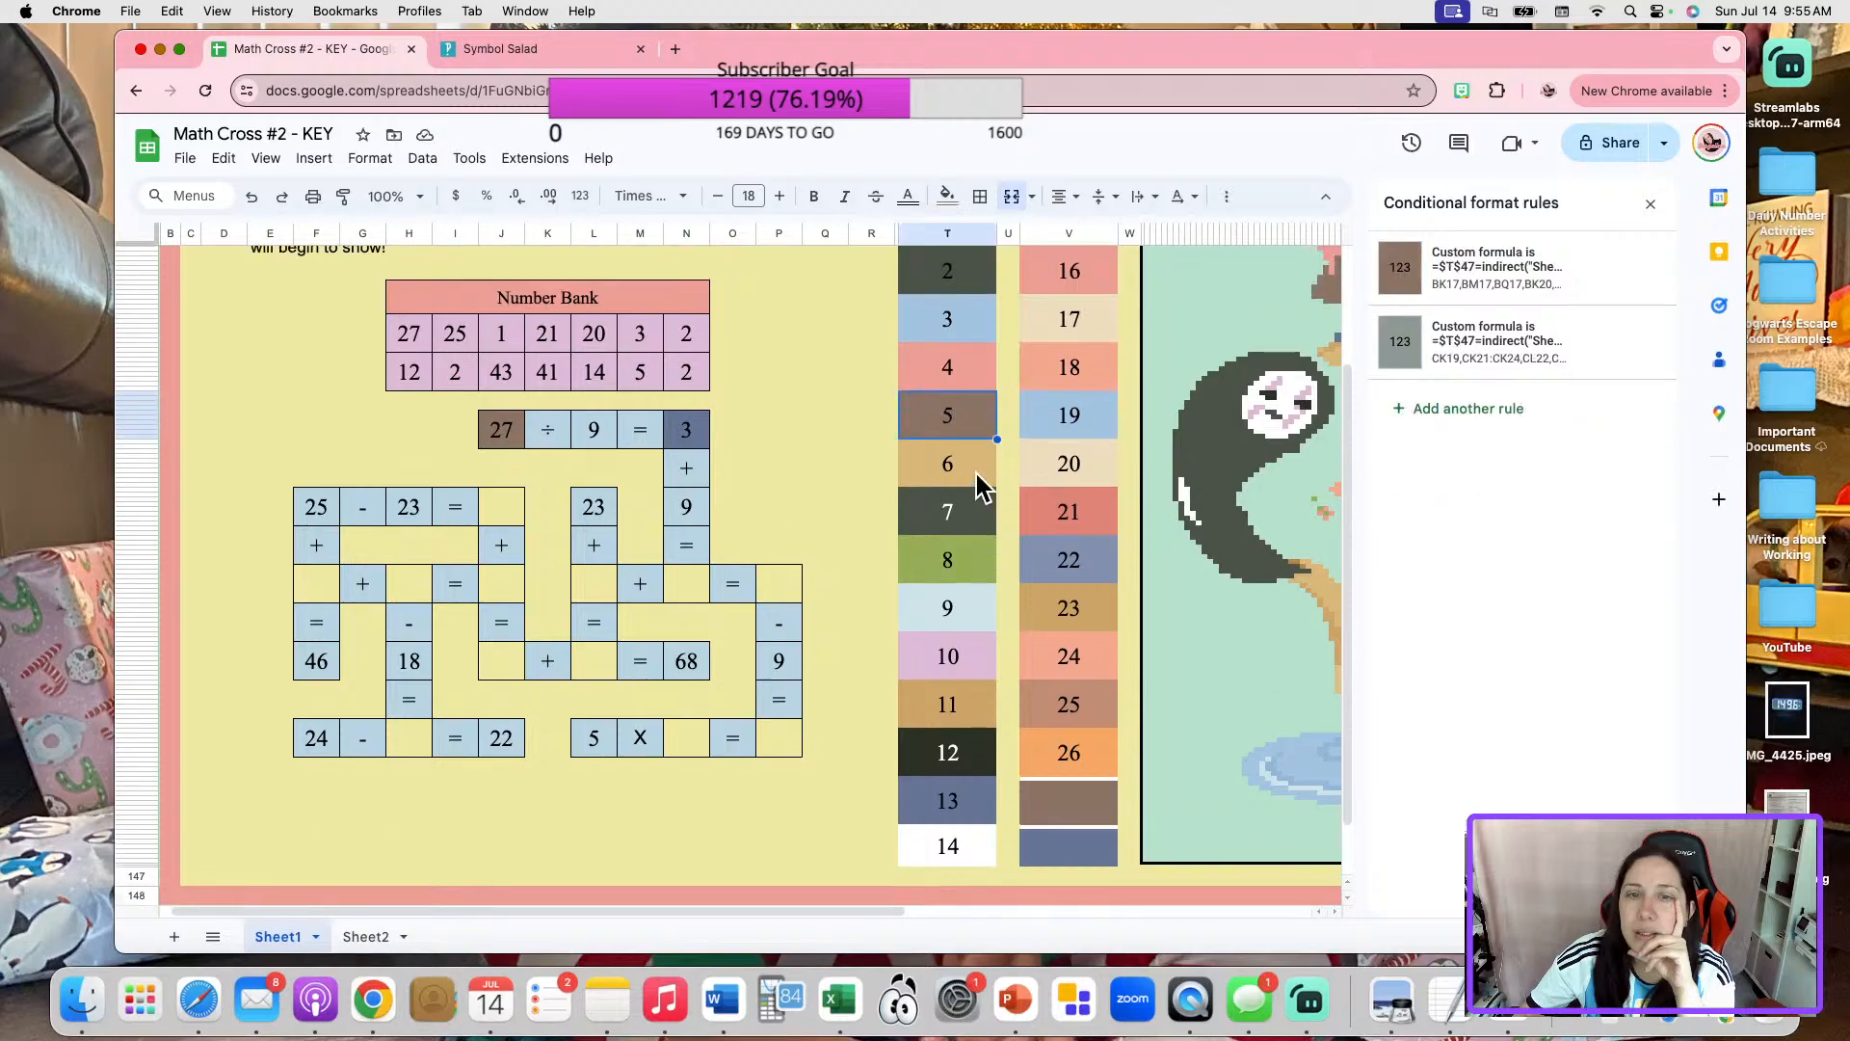
left_click(985, 366)
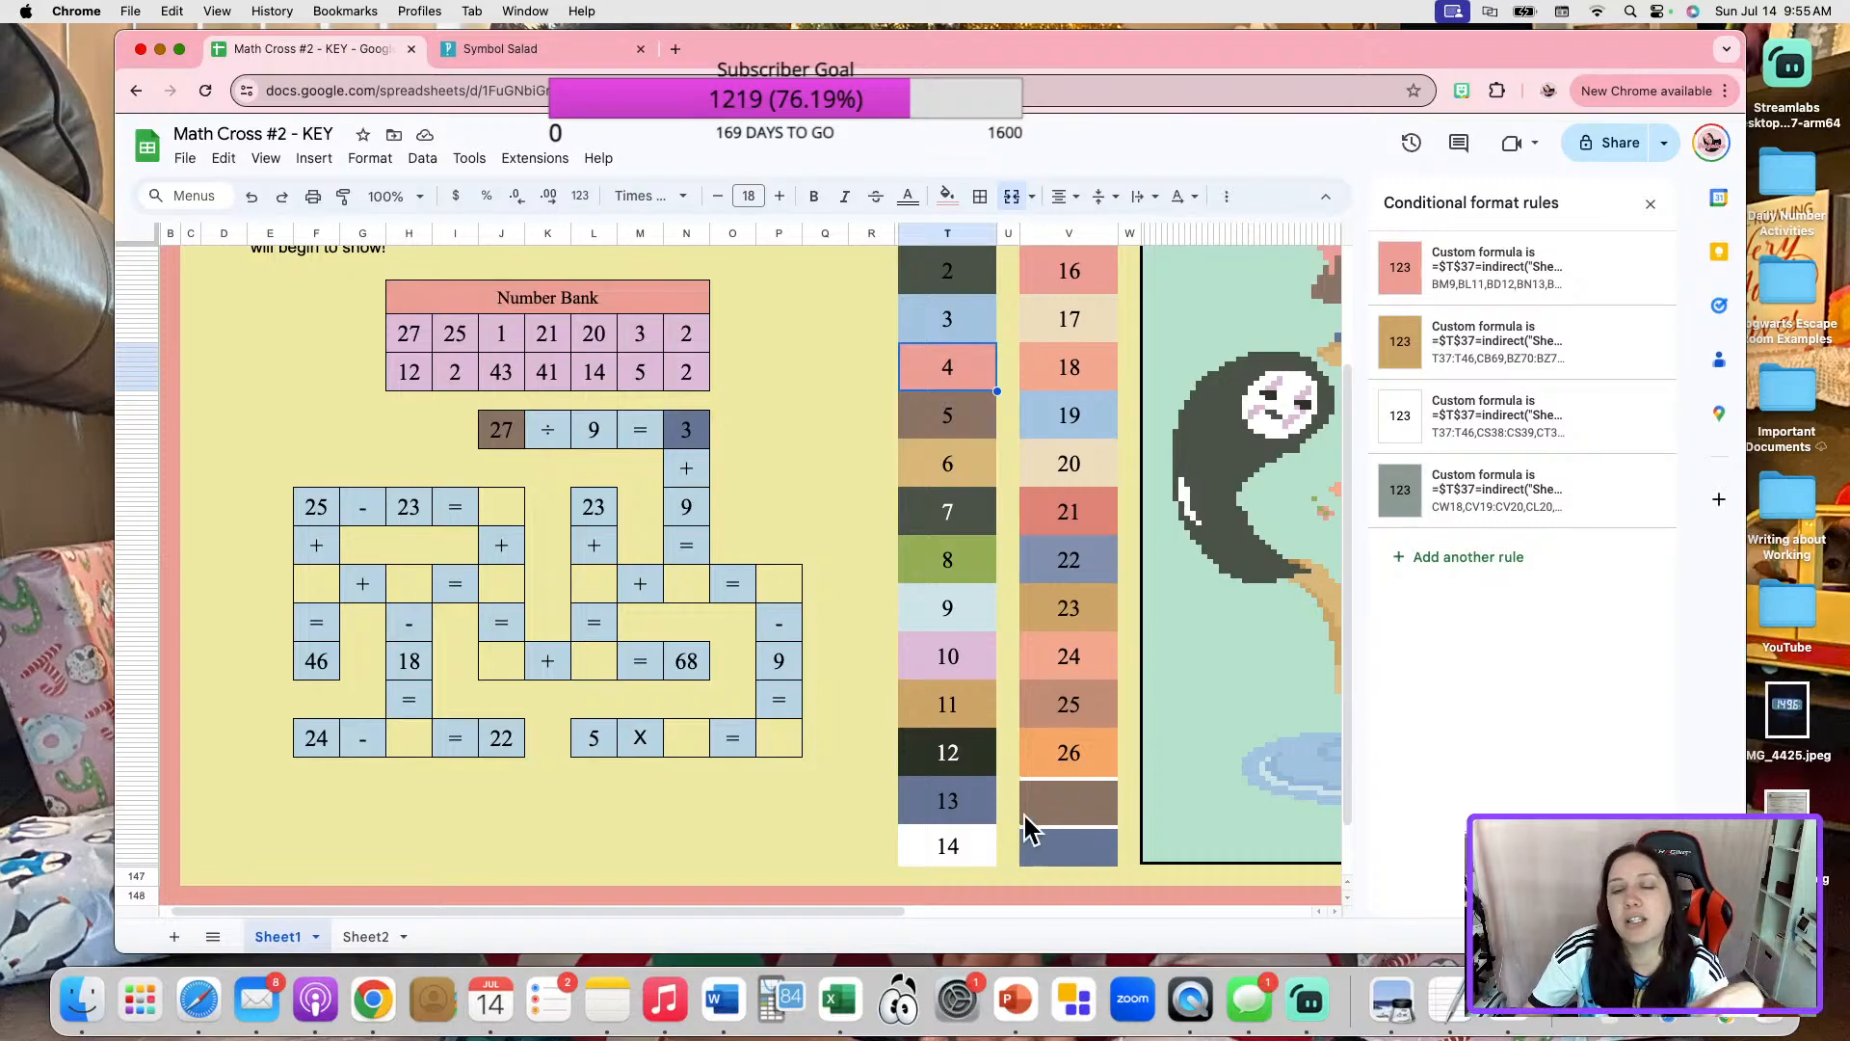
Unmerge color box 26, move its number cell into the blank answer of "25 - 23 =", and give that cell an outer border.
left_click(1074, 758)
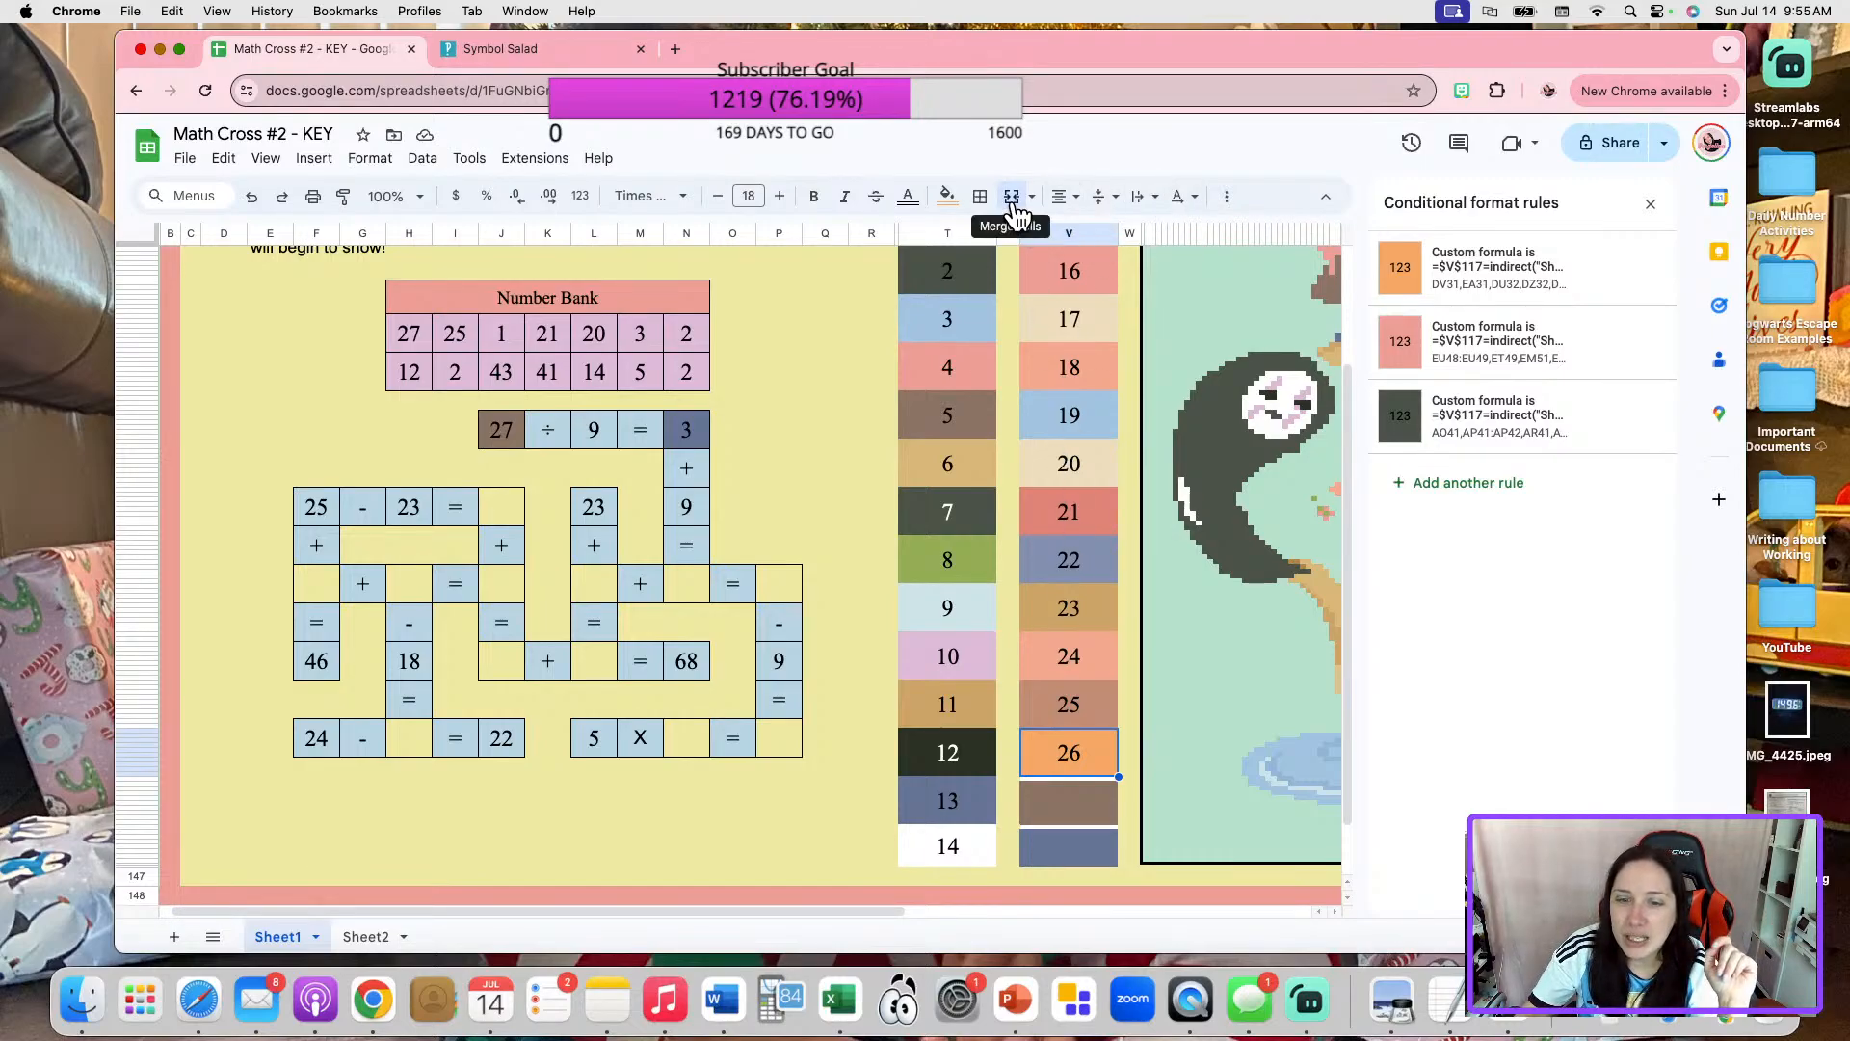
key("Delete")
left_click(1072, 731)
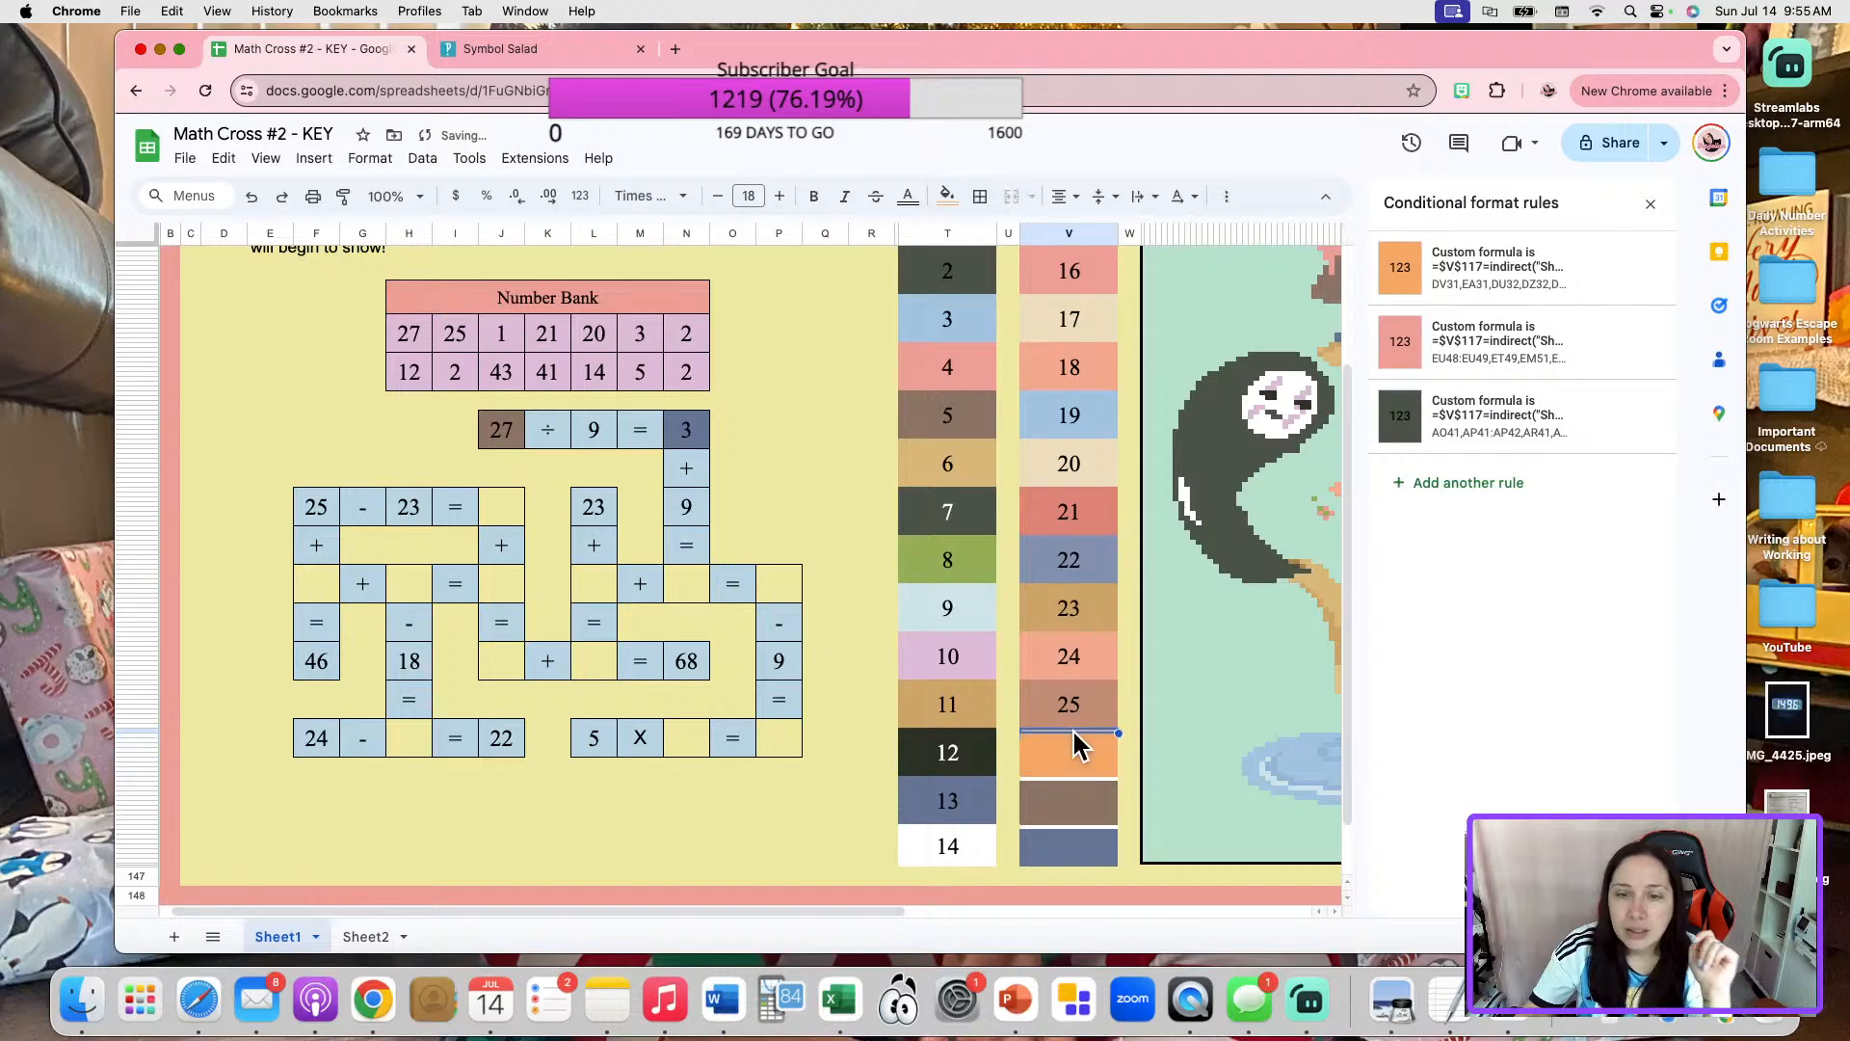
key("ctrl+x")
left_click(511, 509)
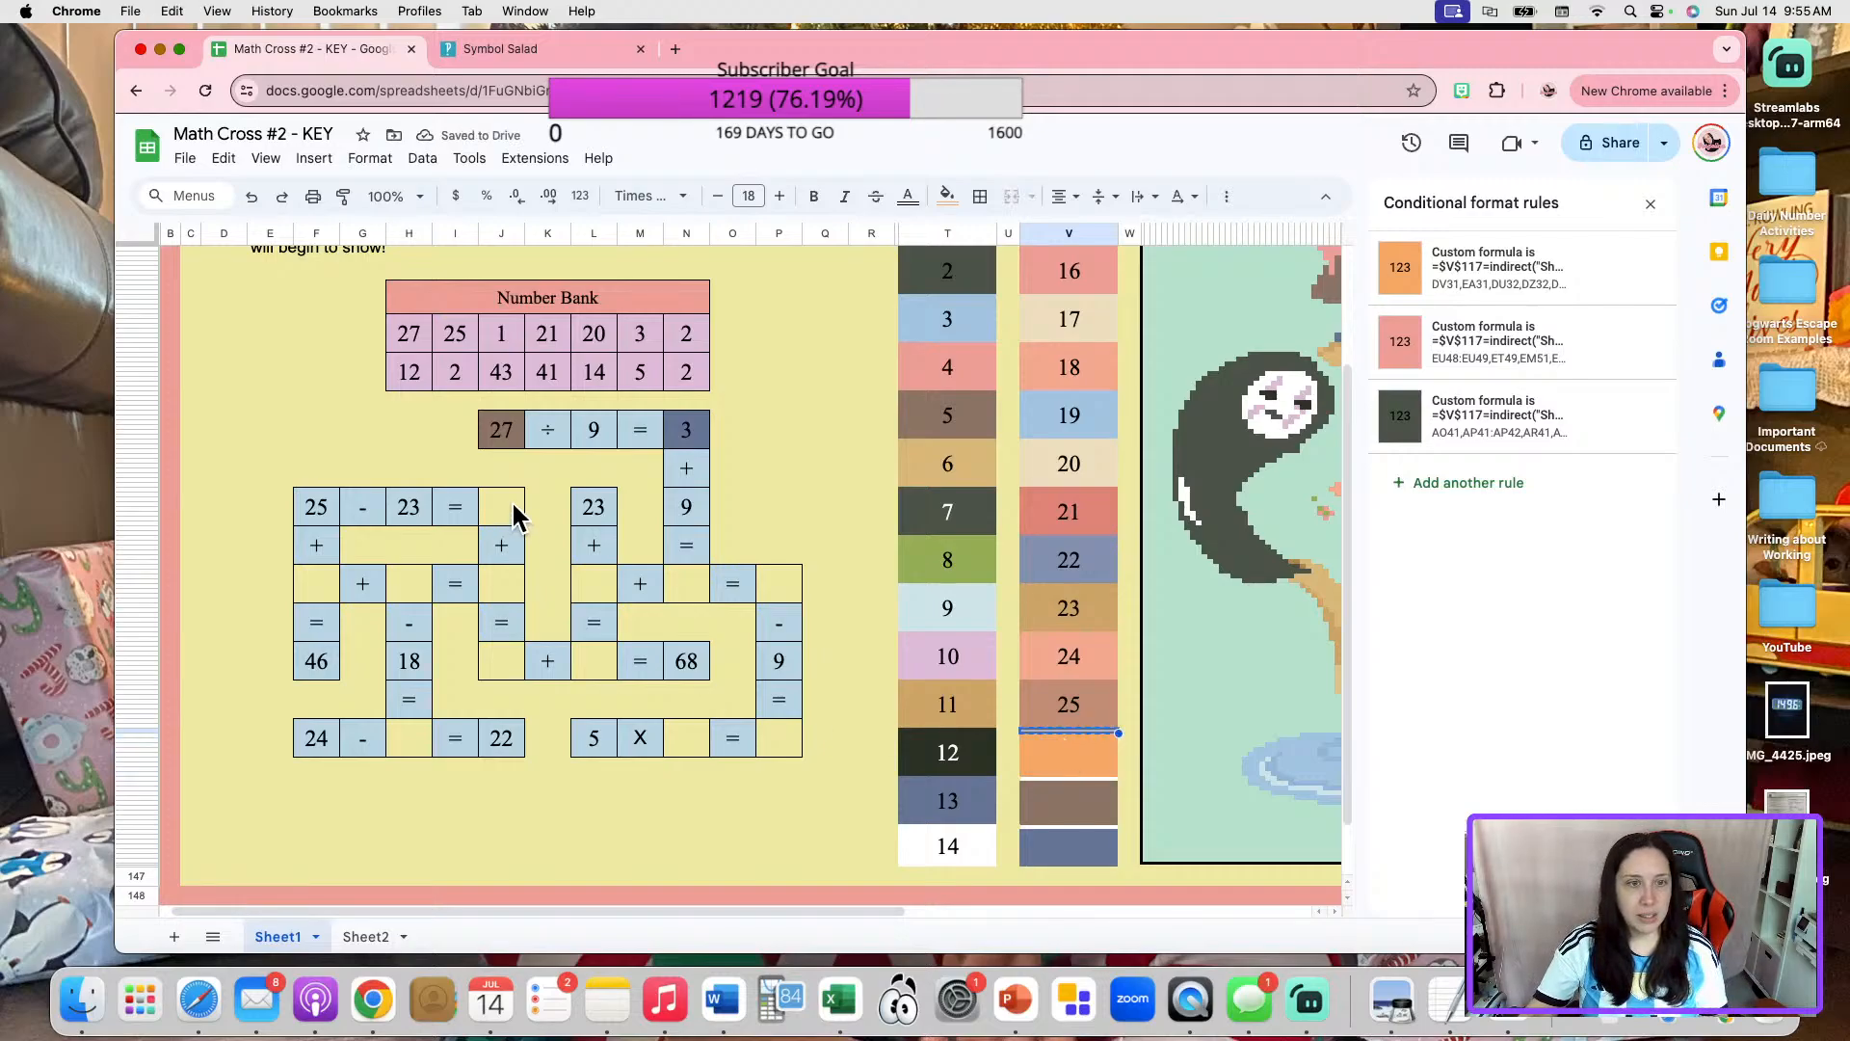
key("ctrl+v")
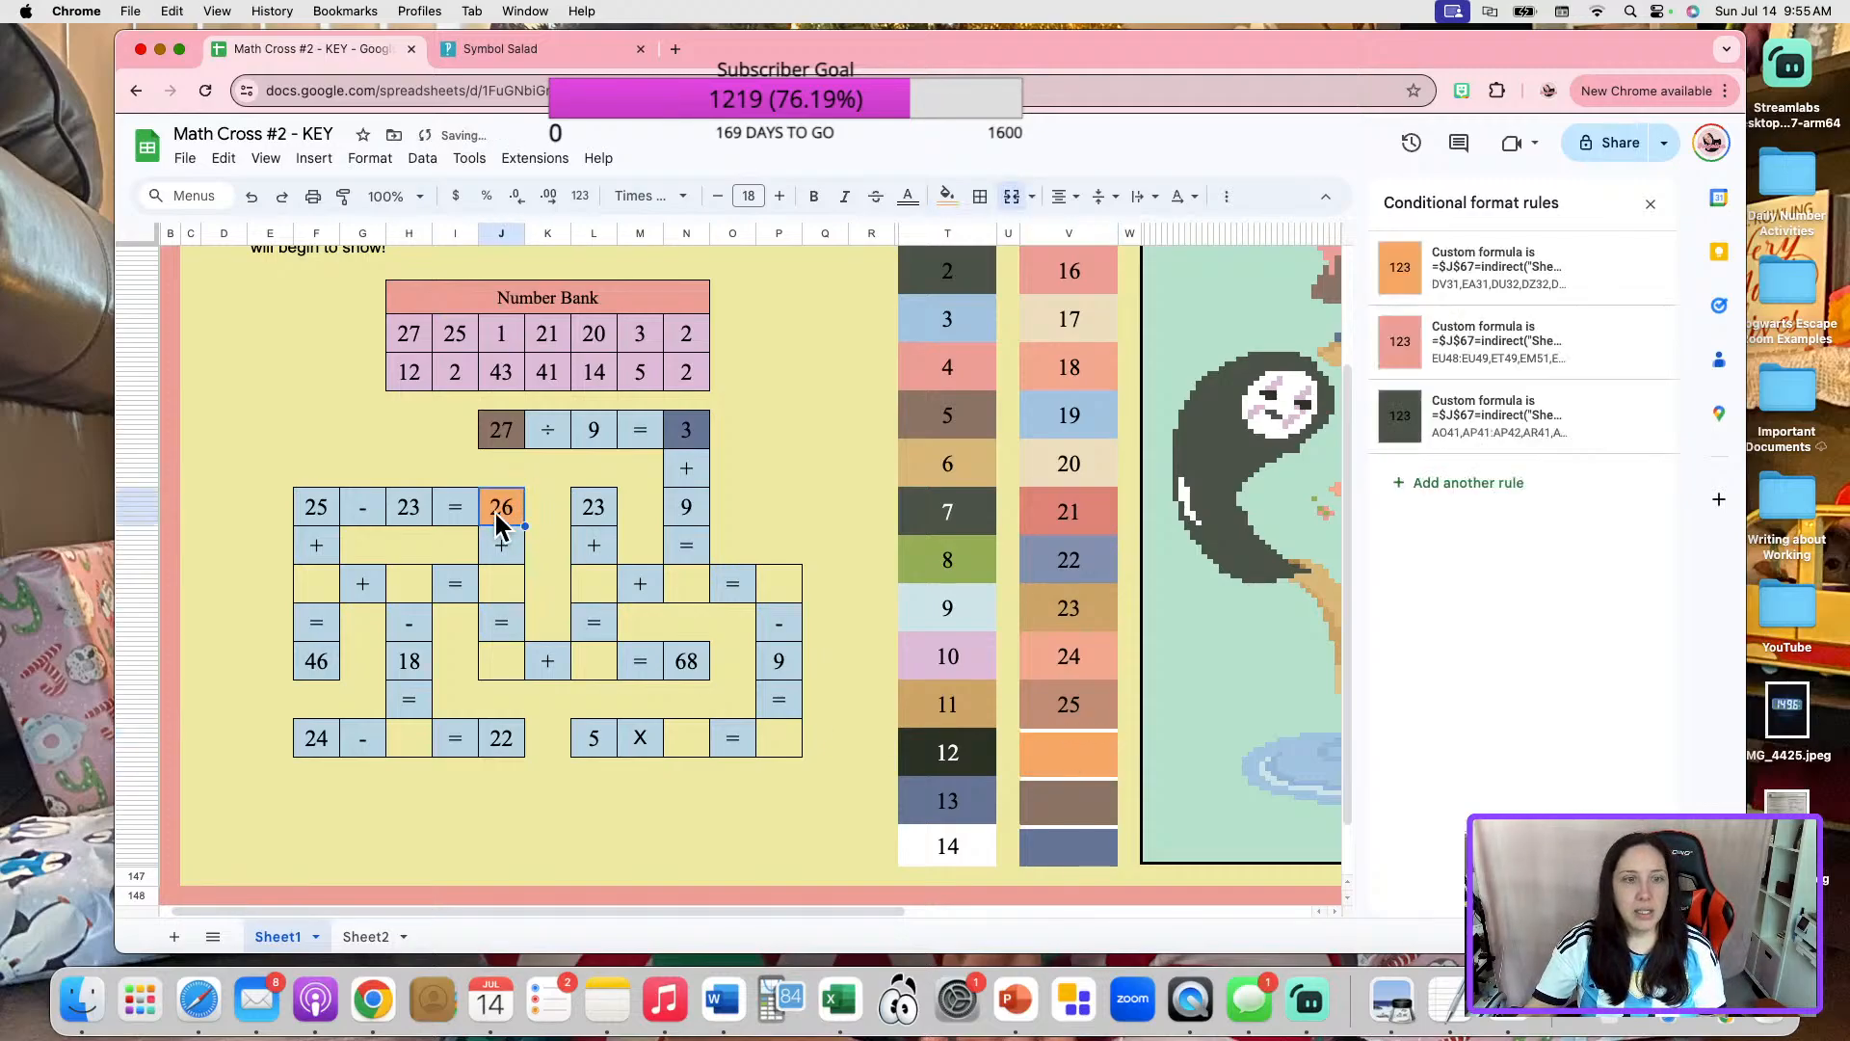
left_click(979, 196)
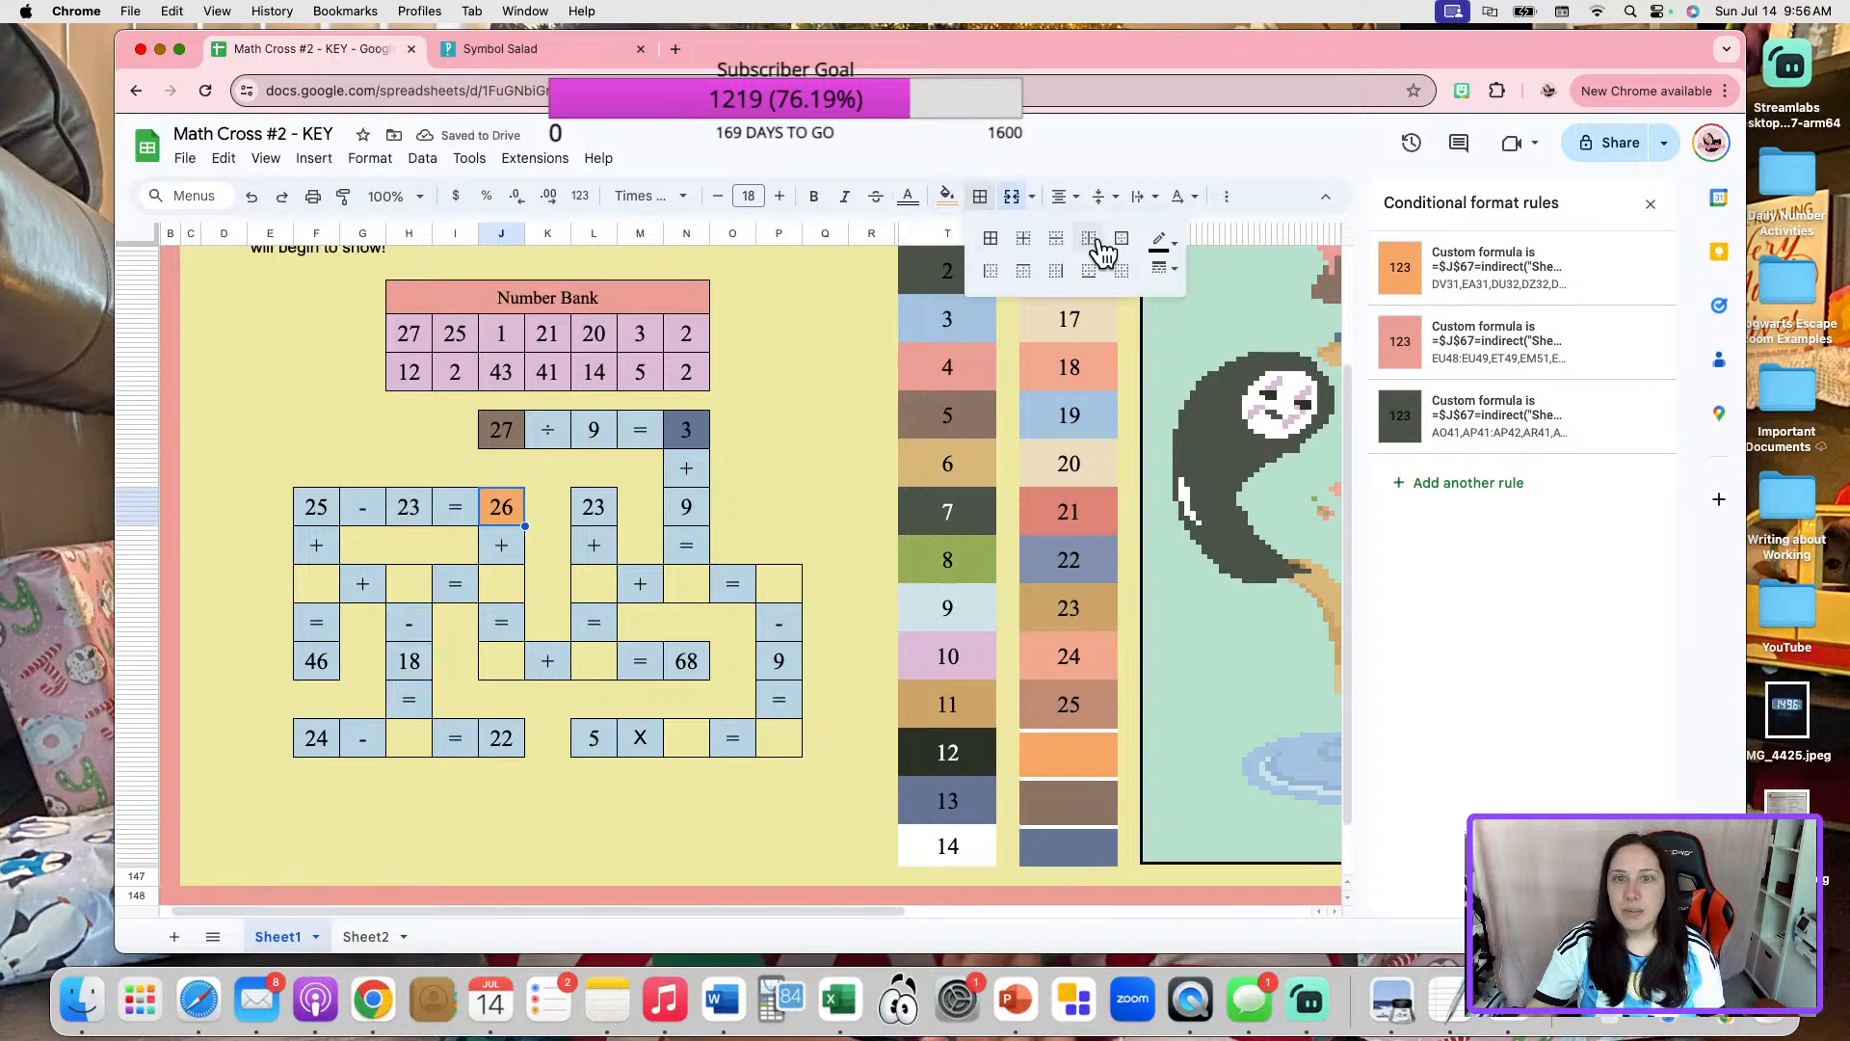
Enter 2 as the answer to "25 - 23 =" and set the matching entry in cell C42 of Sheet2 to 2.
left_click(499, 511)
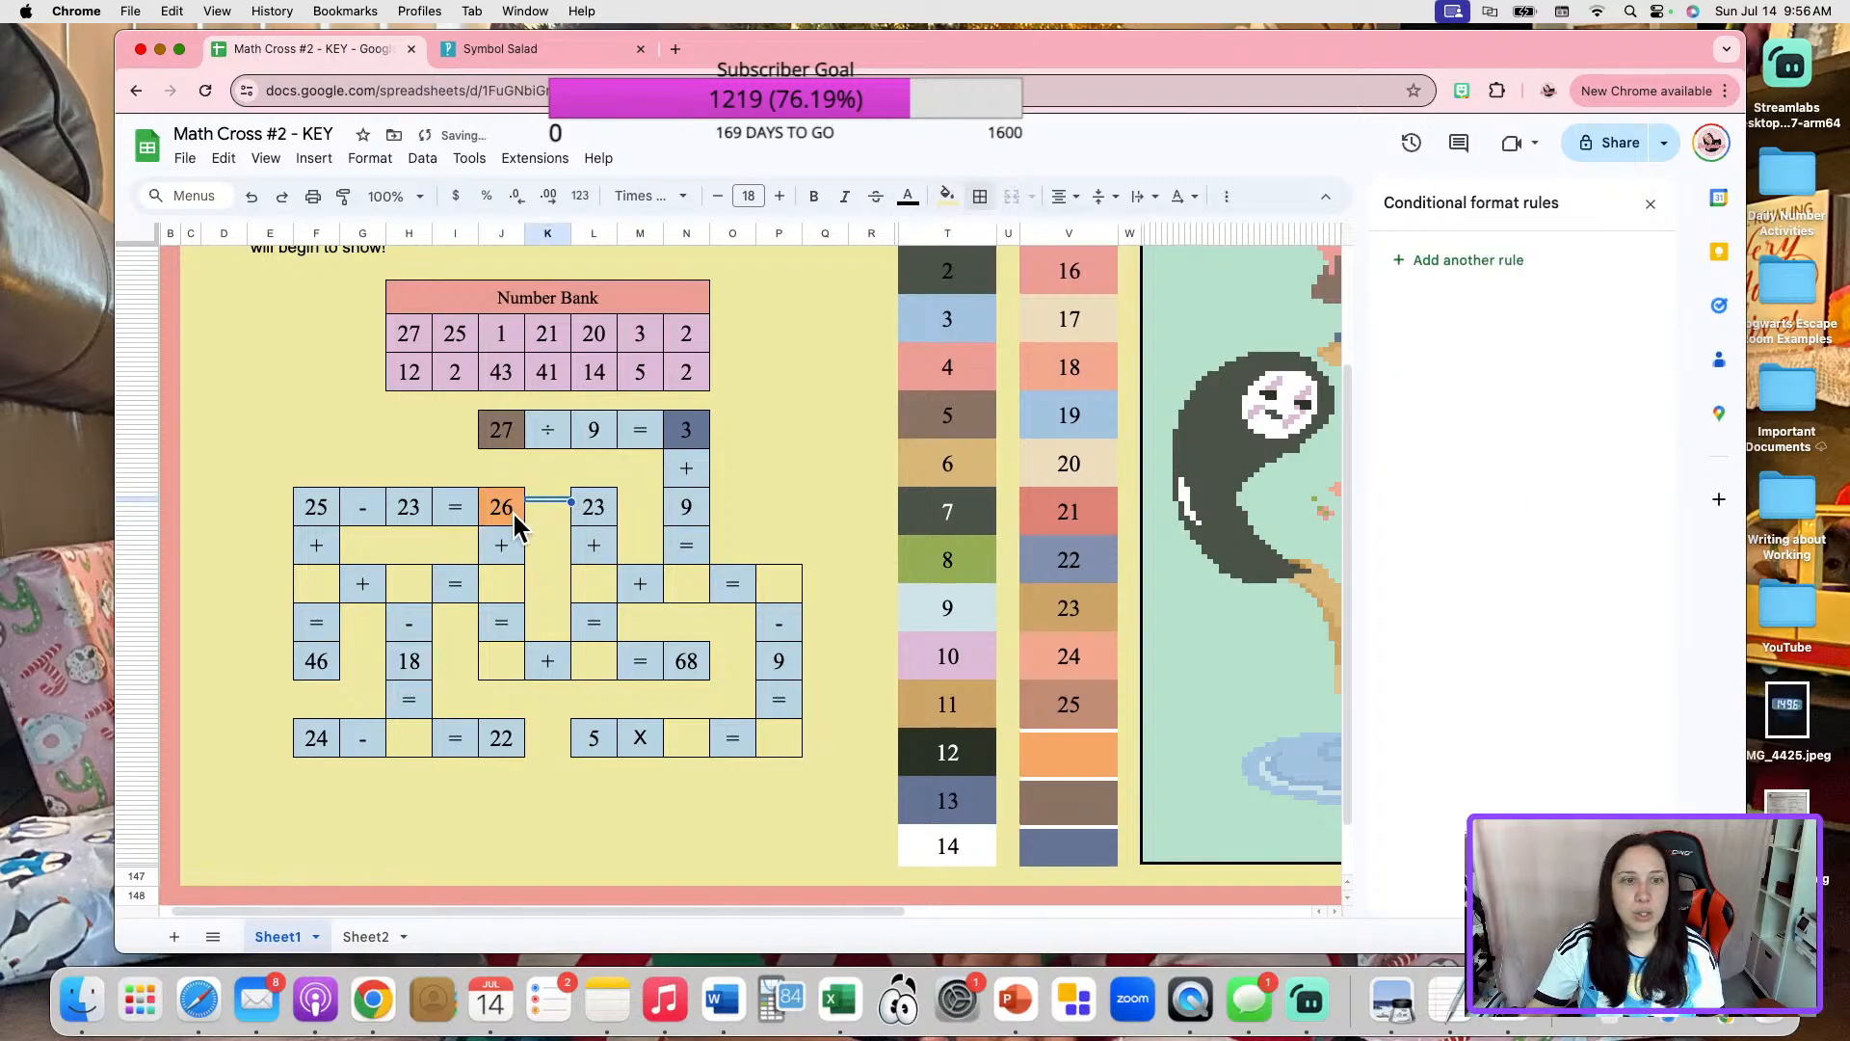
type("2")
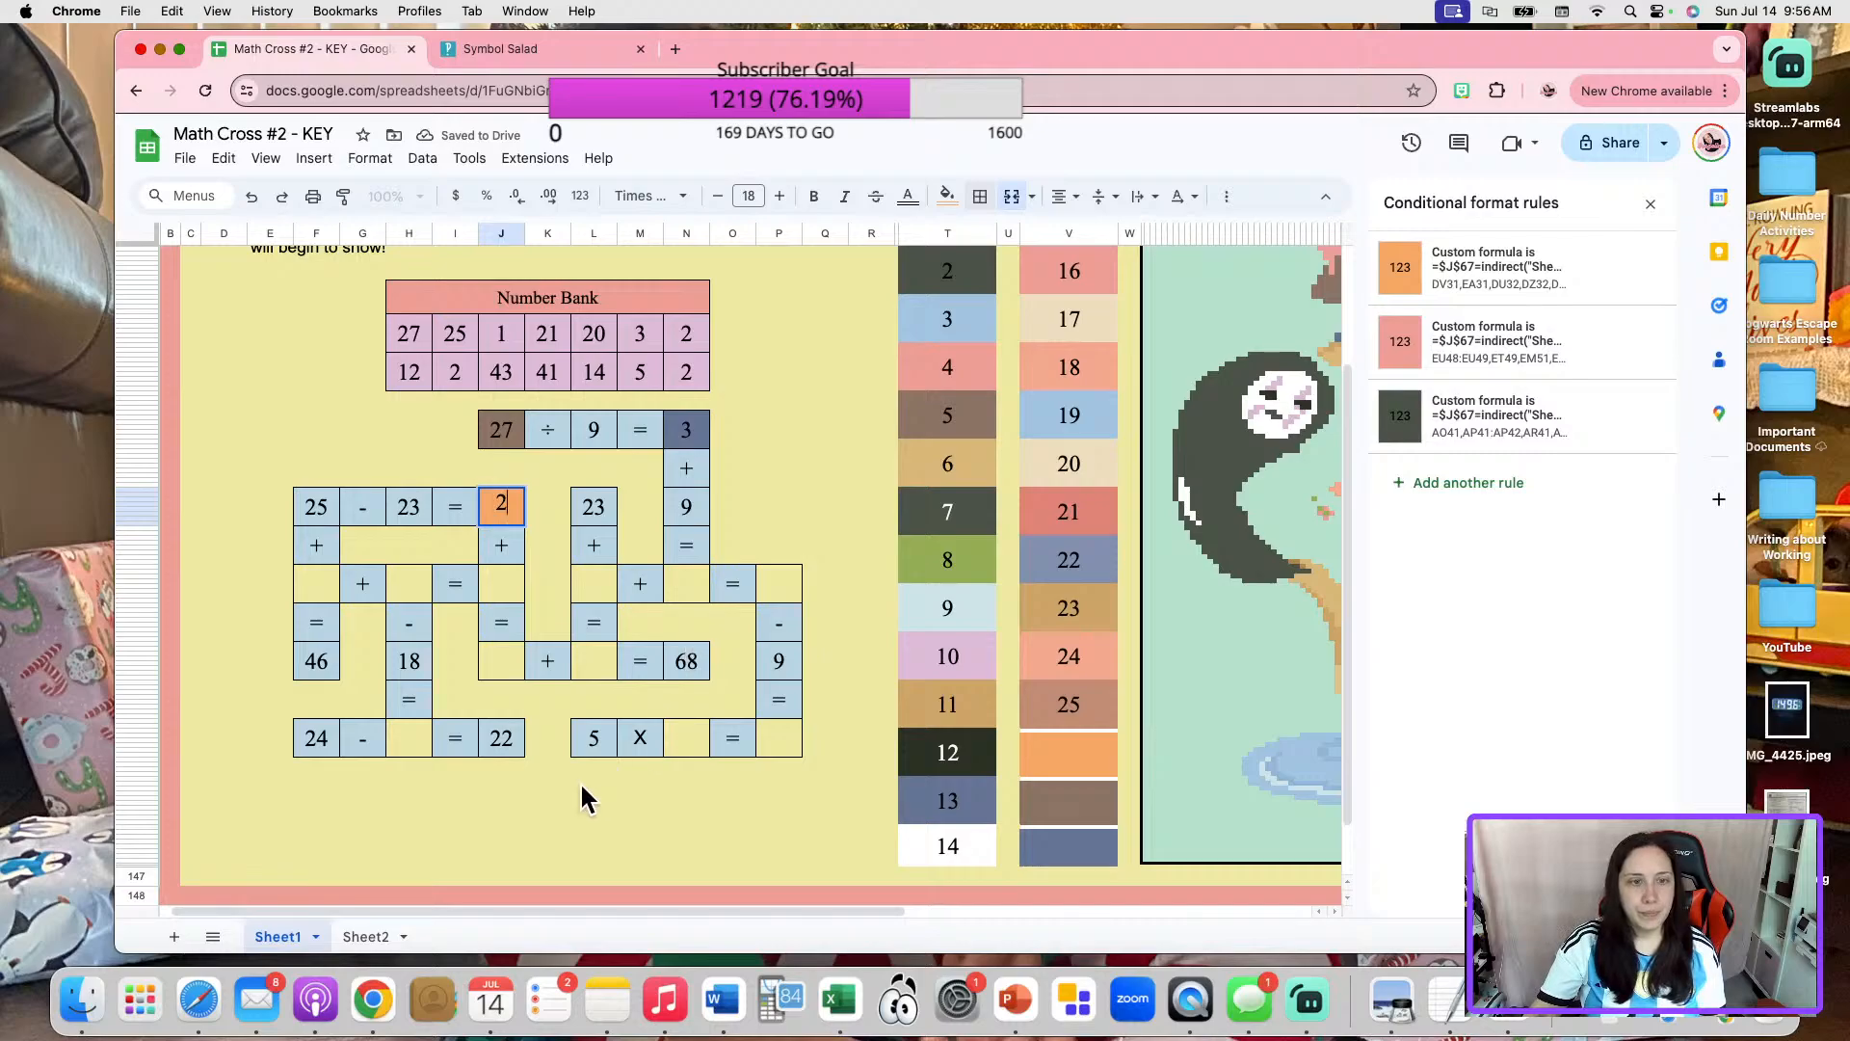
left_click(593, 785)
left_click(368, 940)
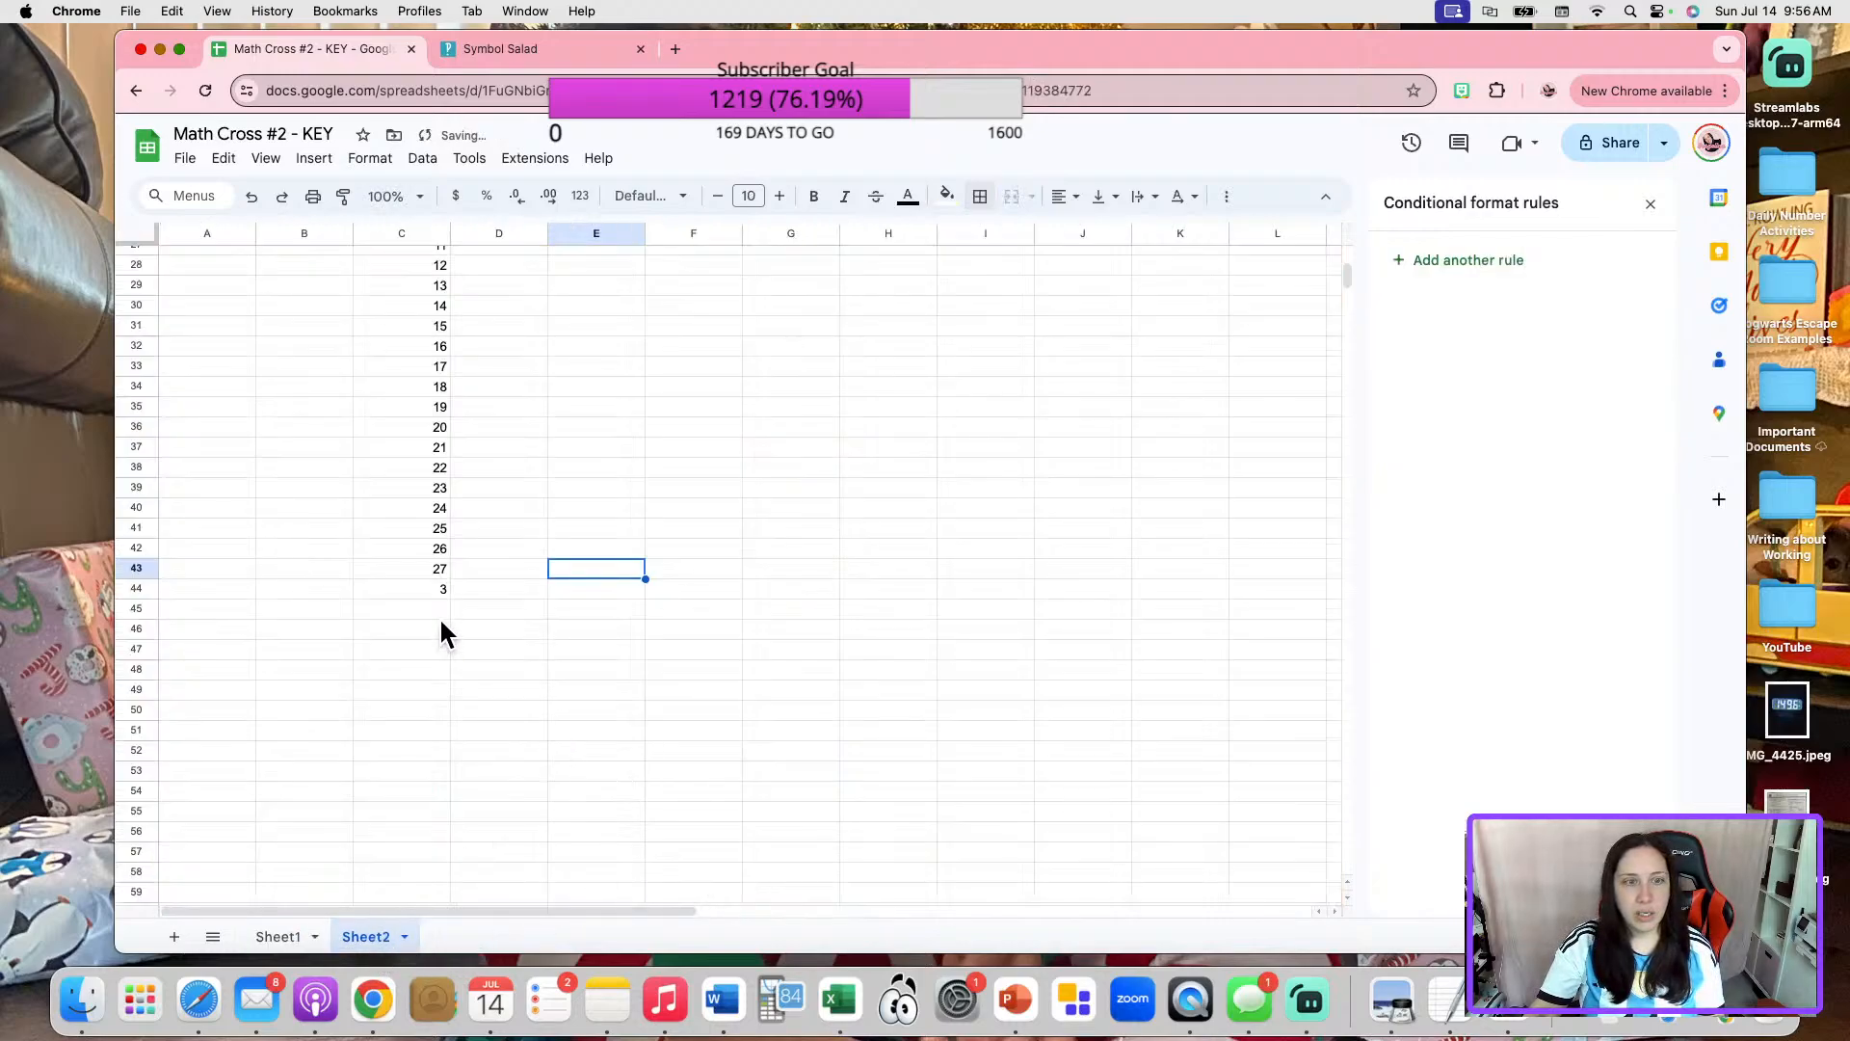
left_click(434, 546)
left_click(499, 590)
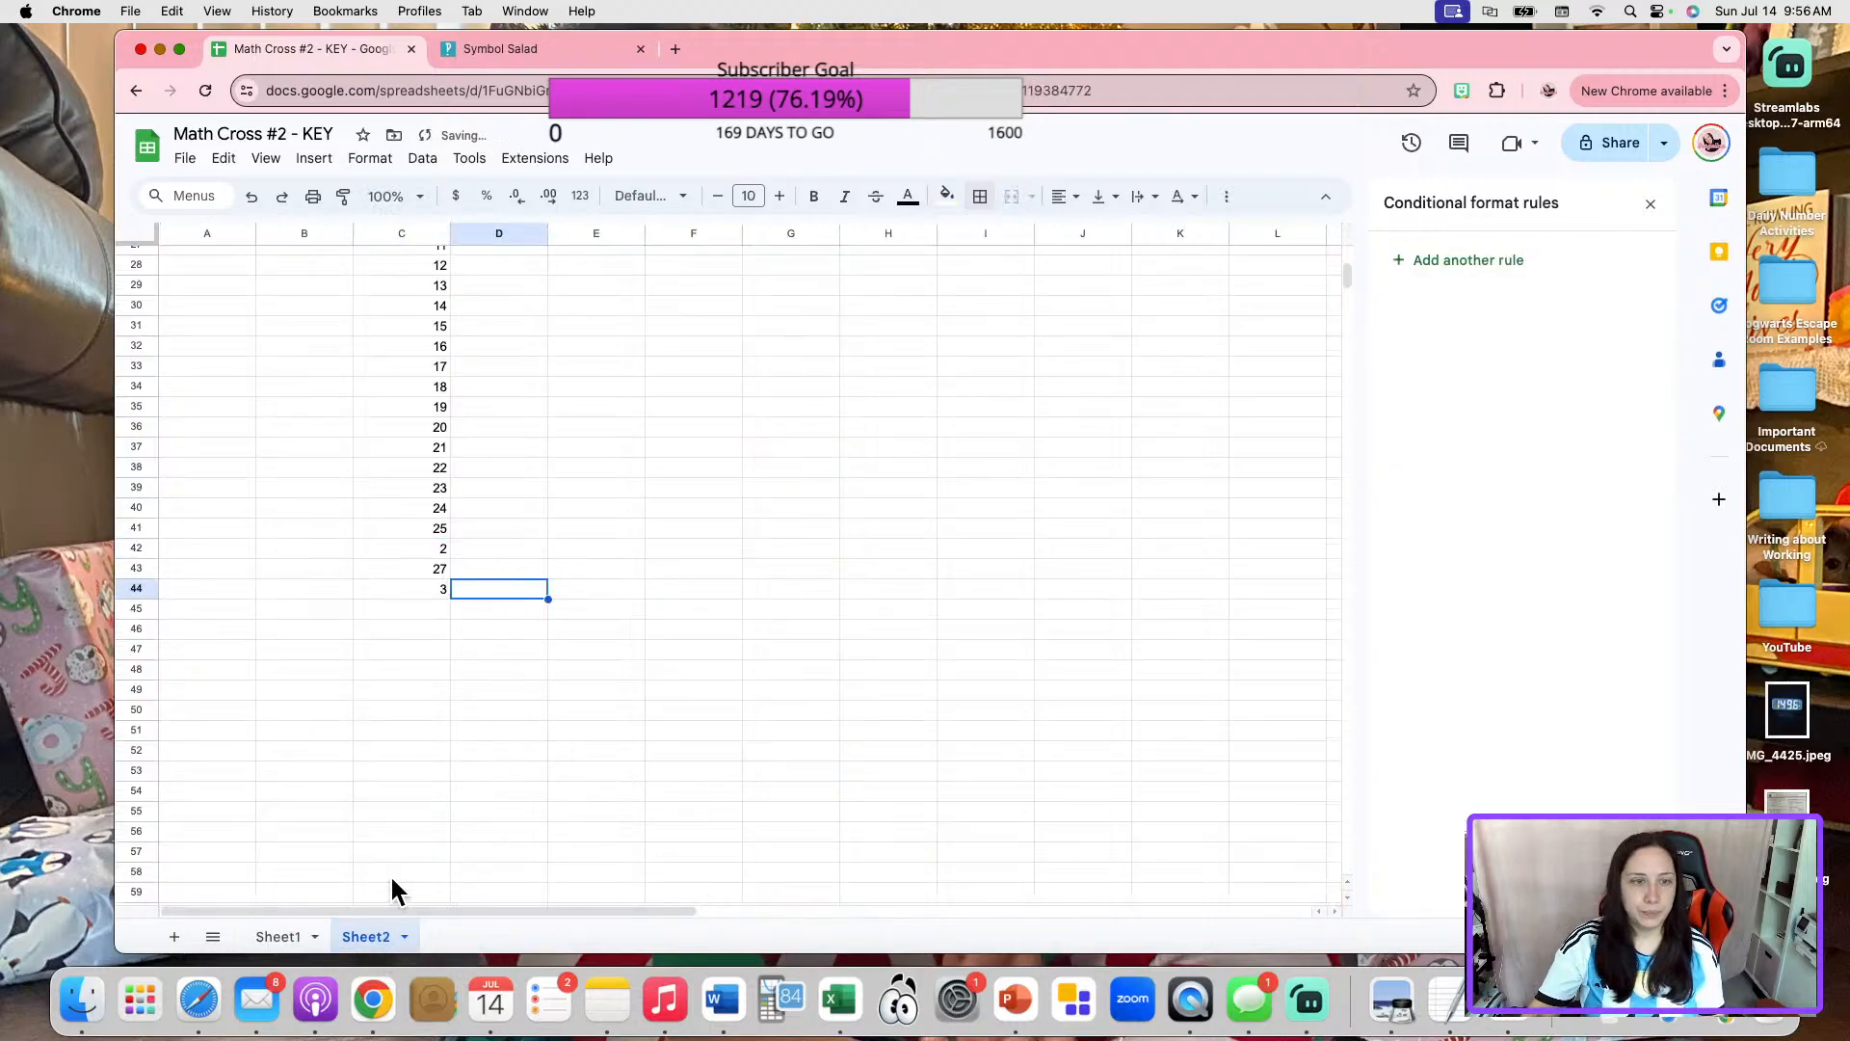
left_click(268, 939)
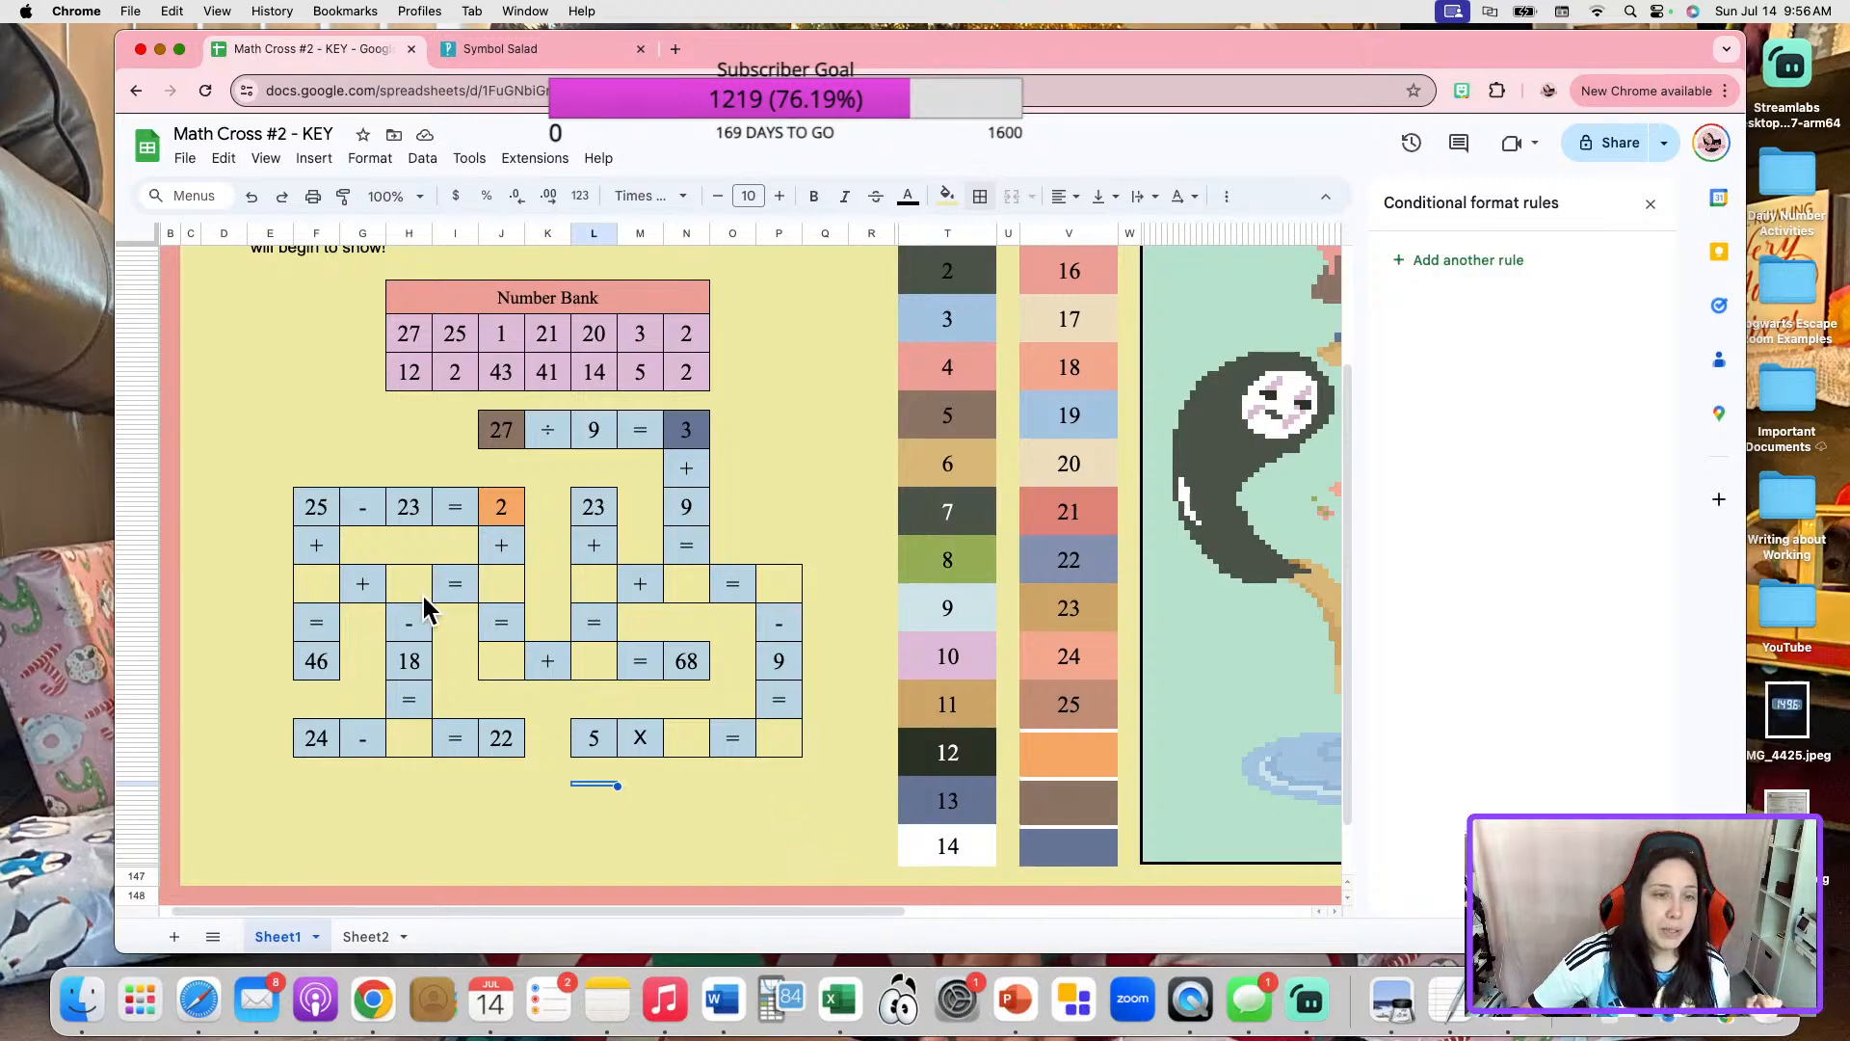
Unmerge color box 21, move its number cell into the blank between 25 and 46 in the first column, and restore its outer border.
left_click(1096, 523)
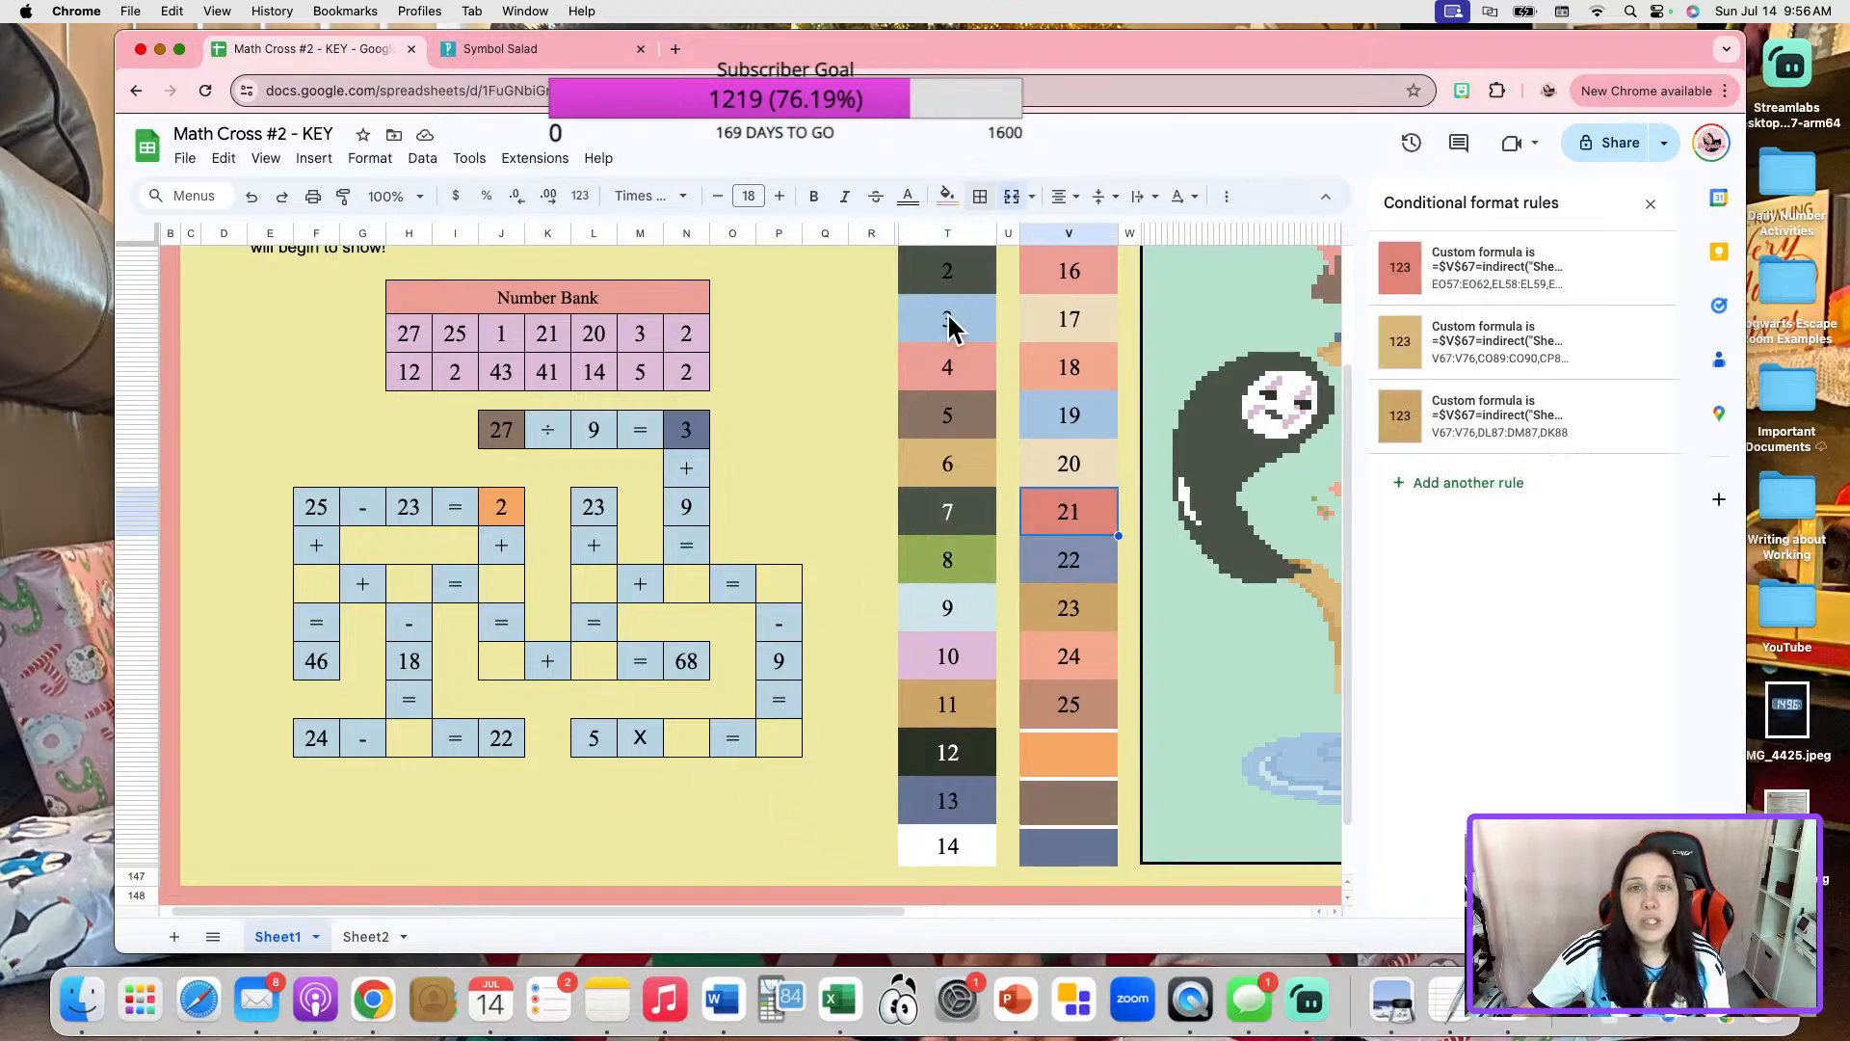
key("Delete")
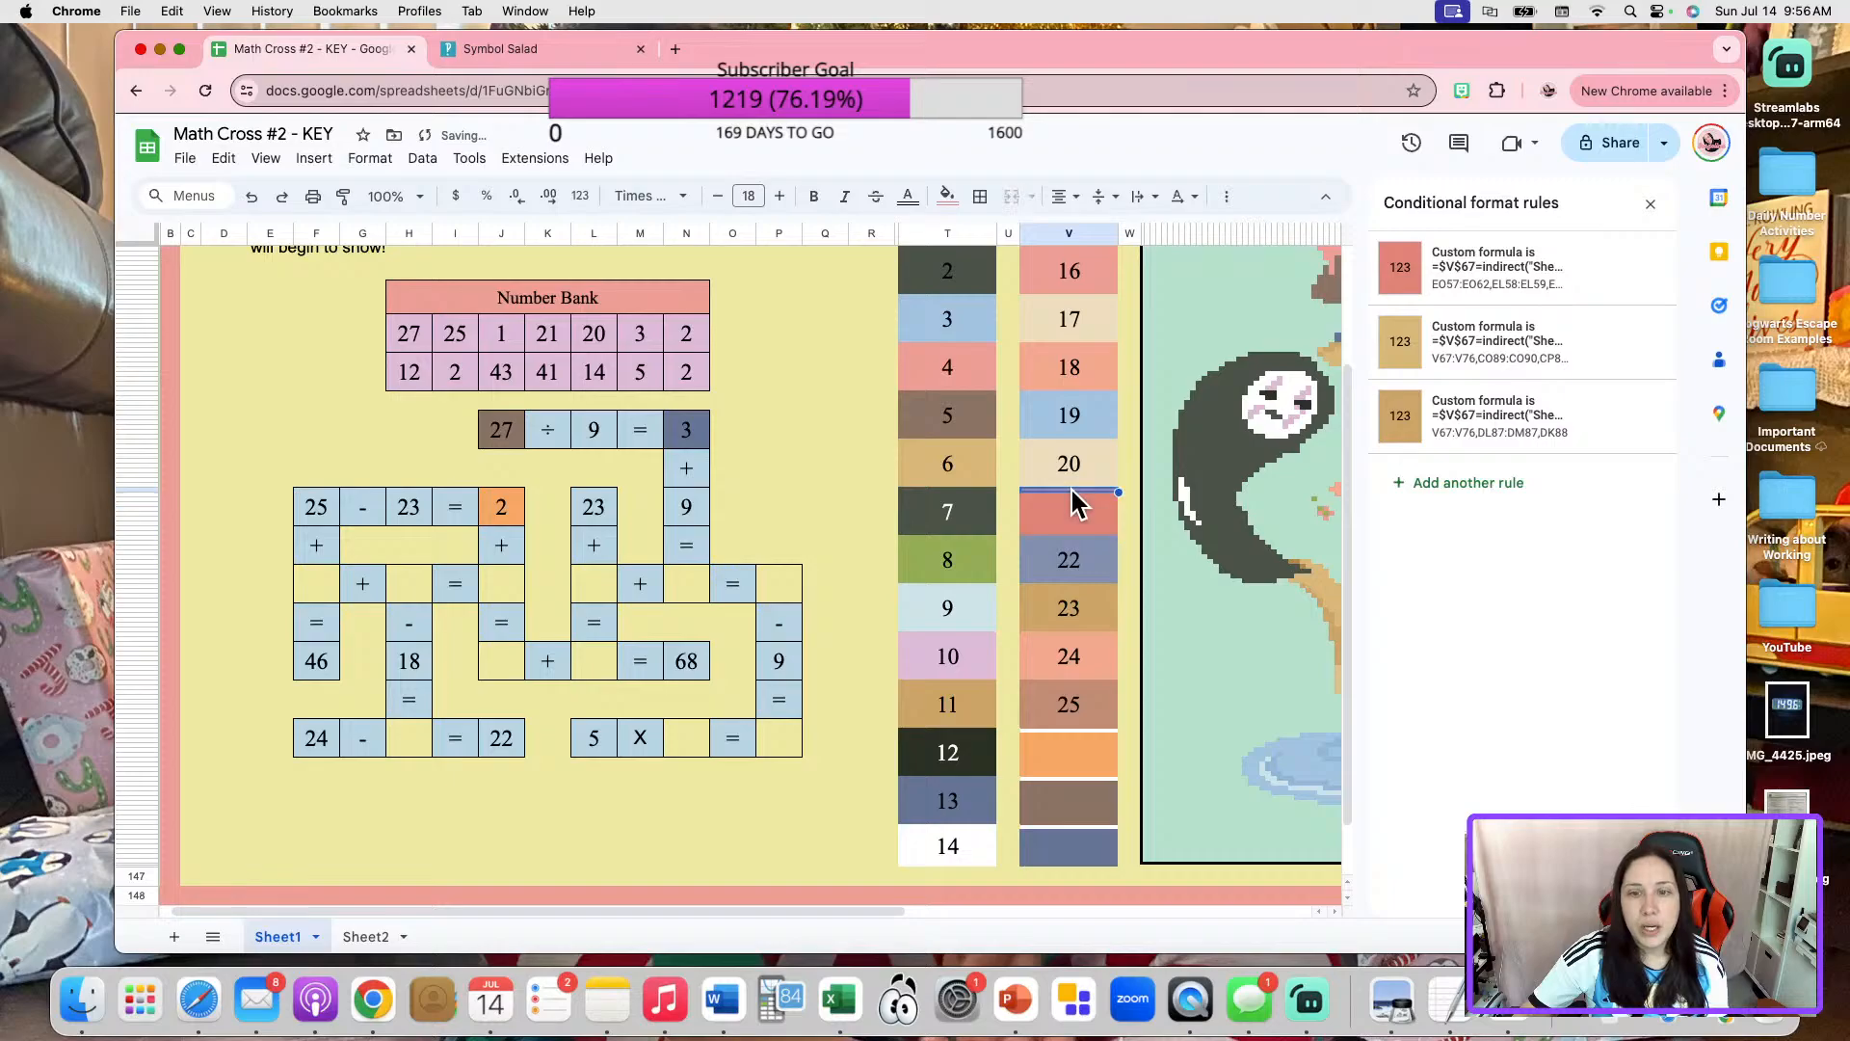
key("cmd+c")
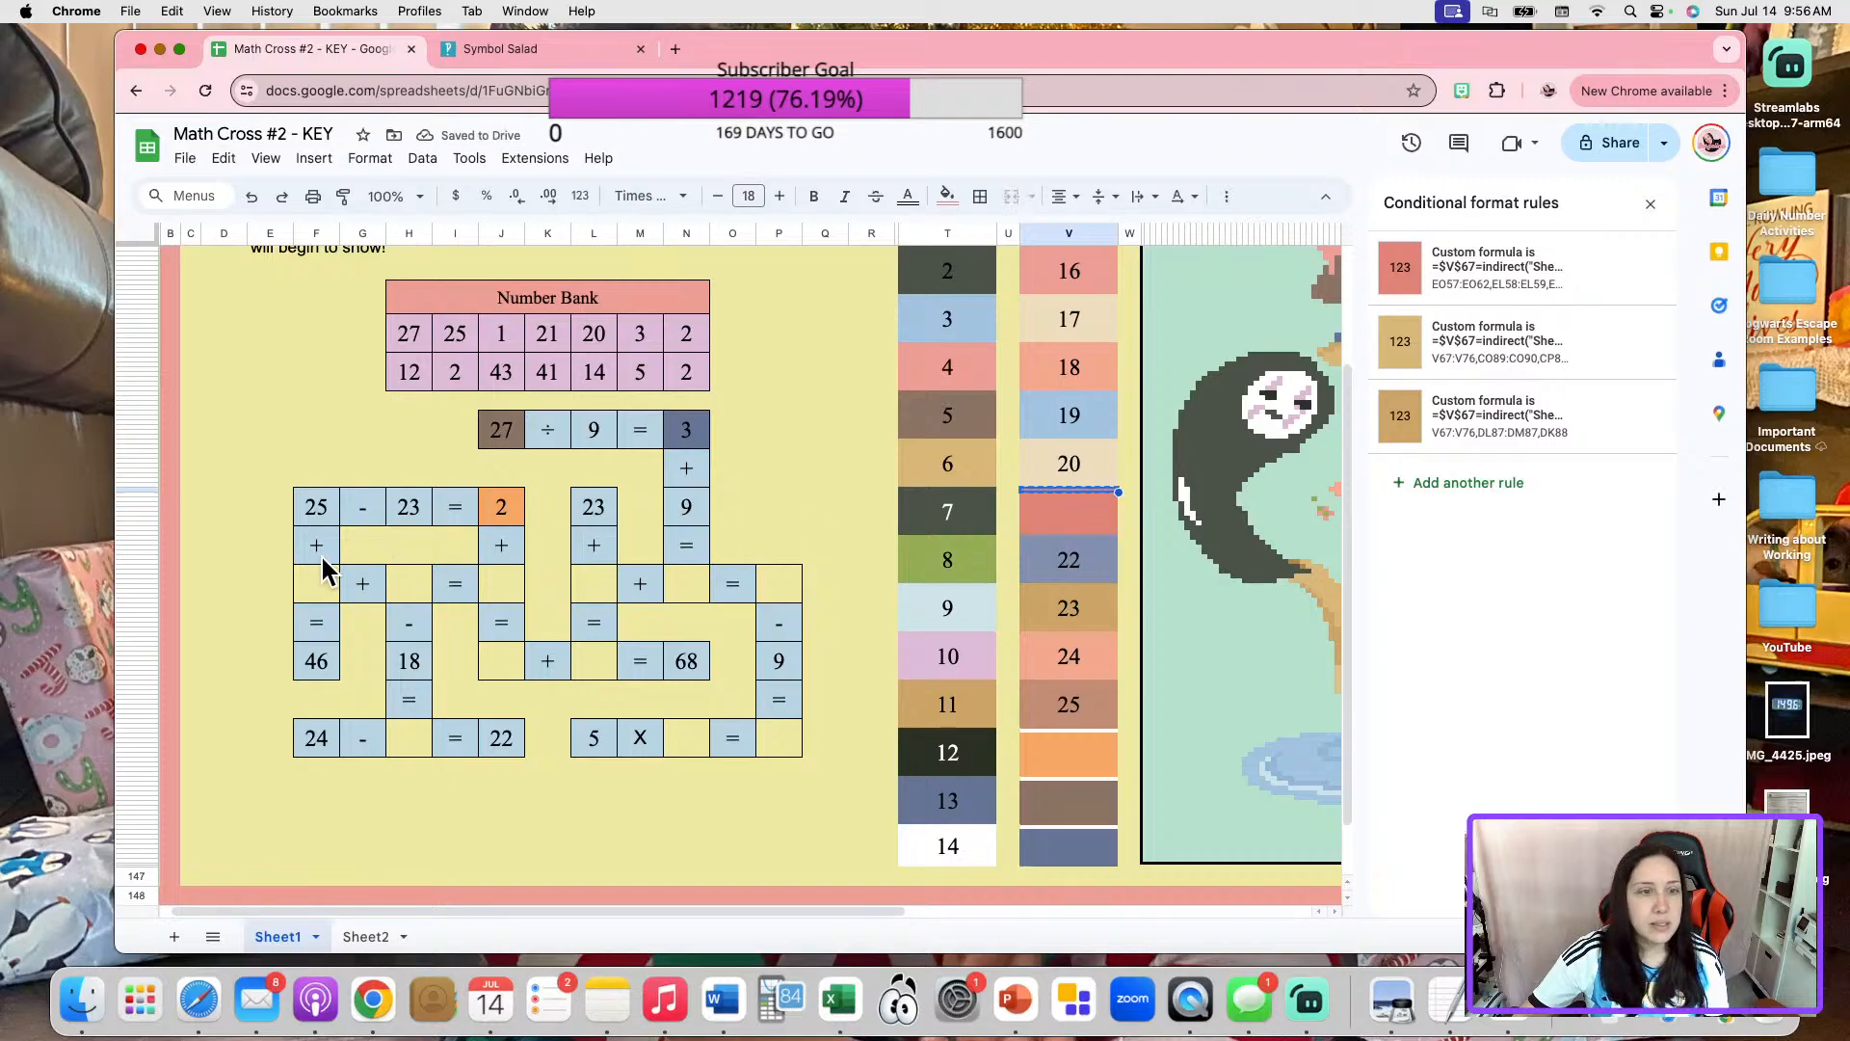
left_click(318, 585)
key("cmd+v")
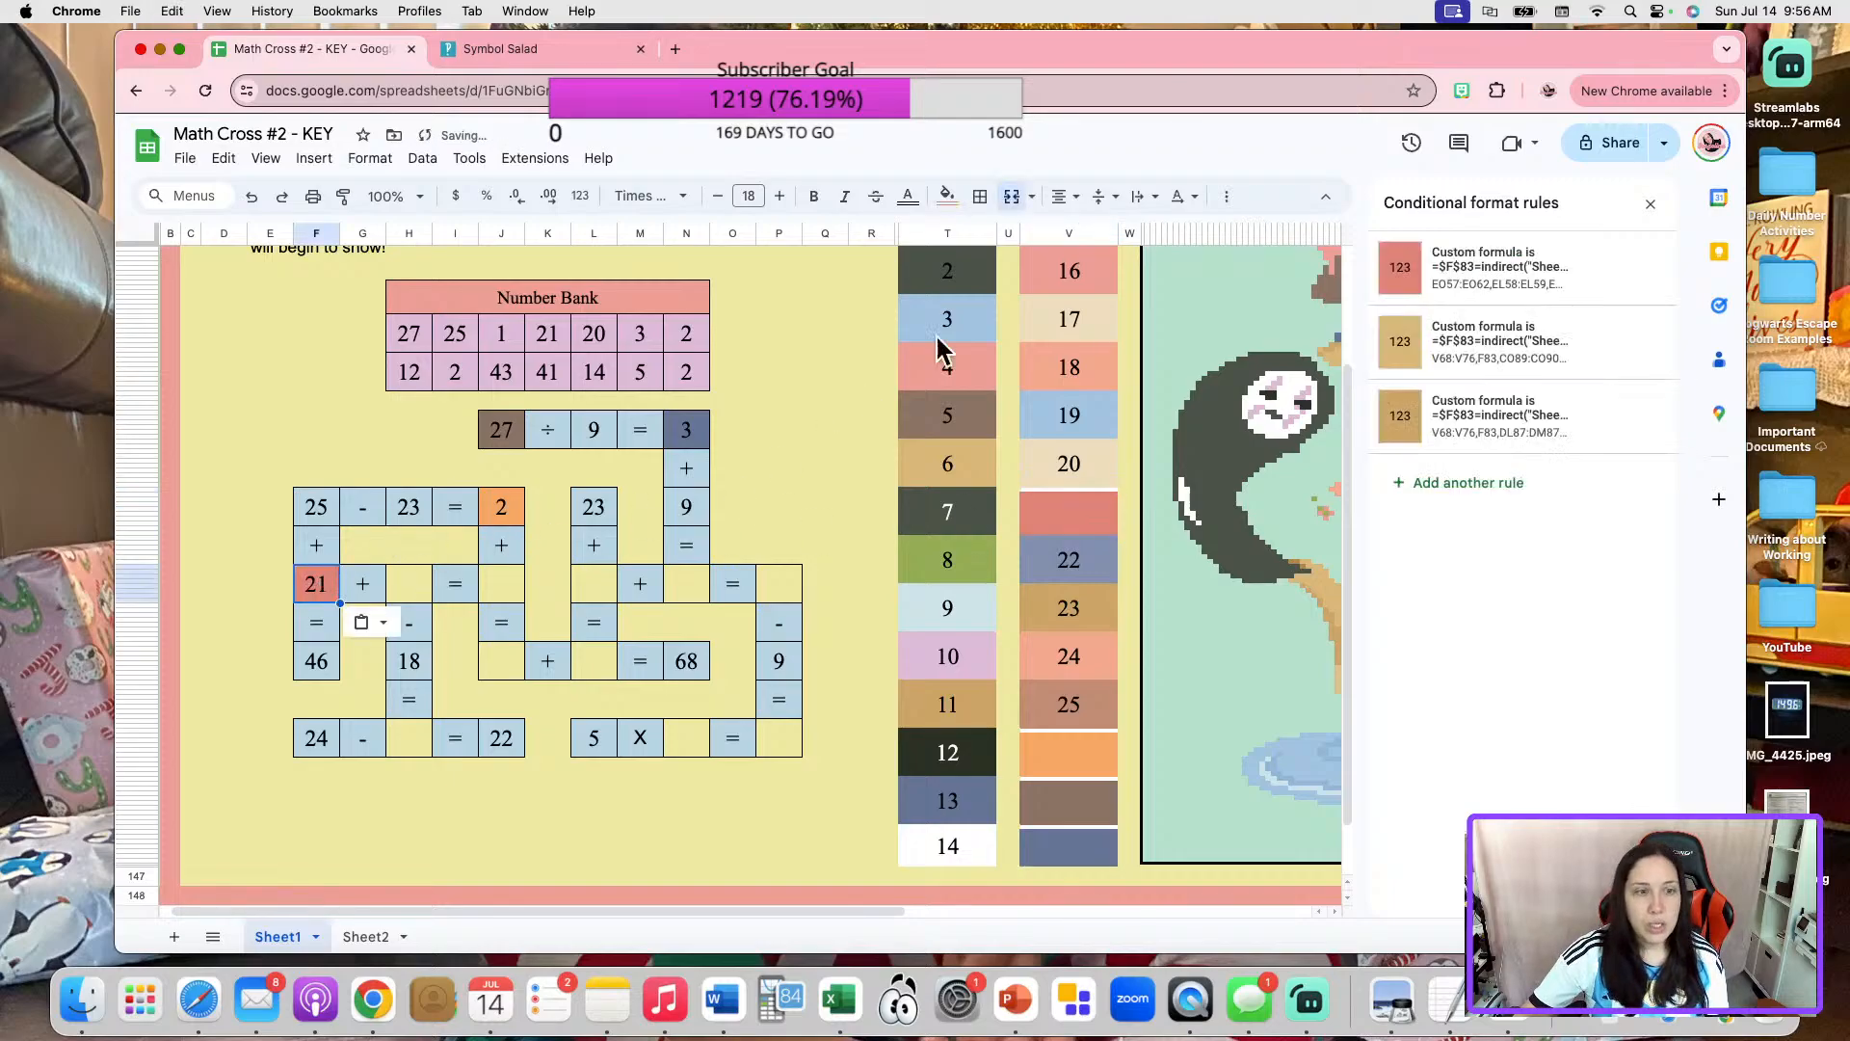
left_click(980, 196)
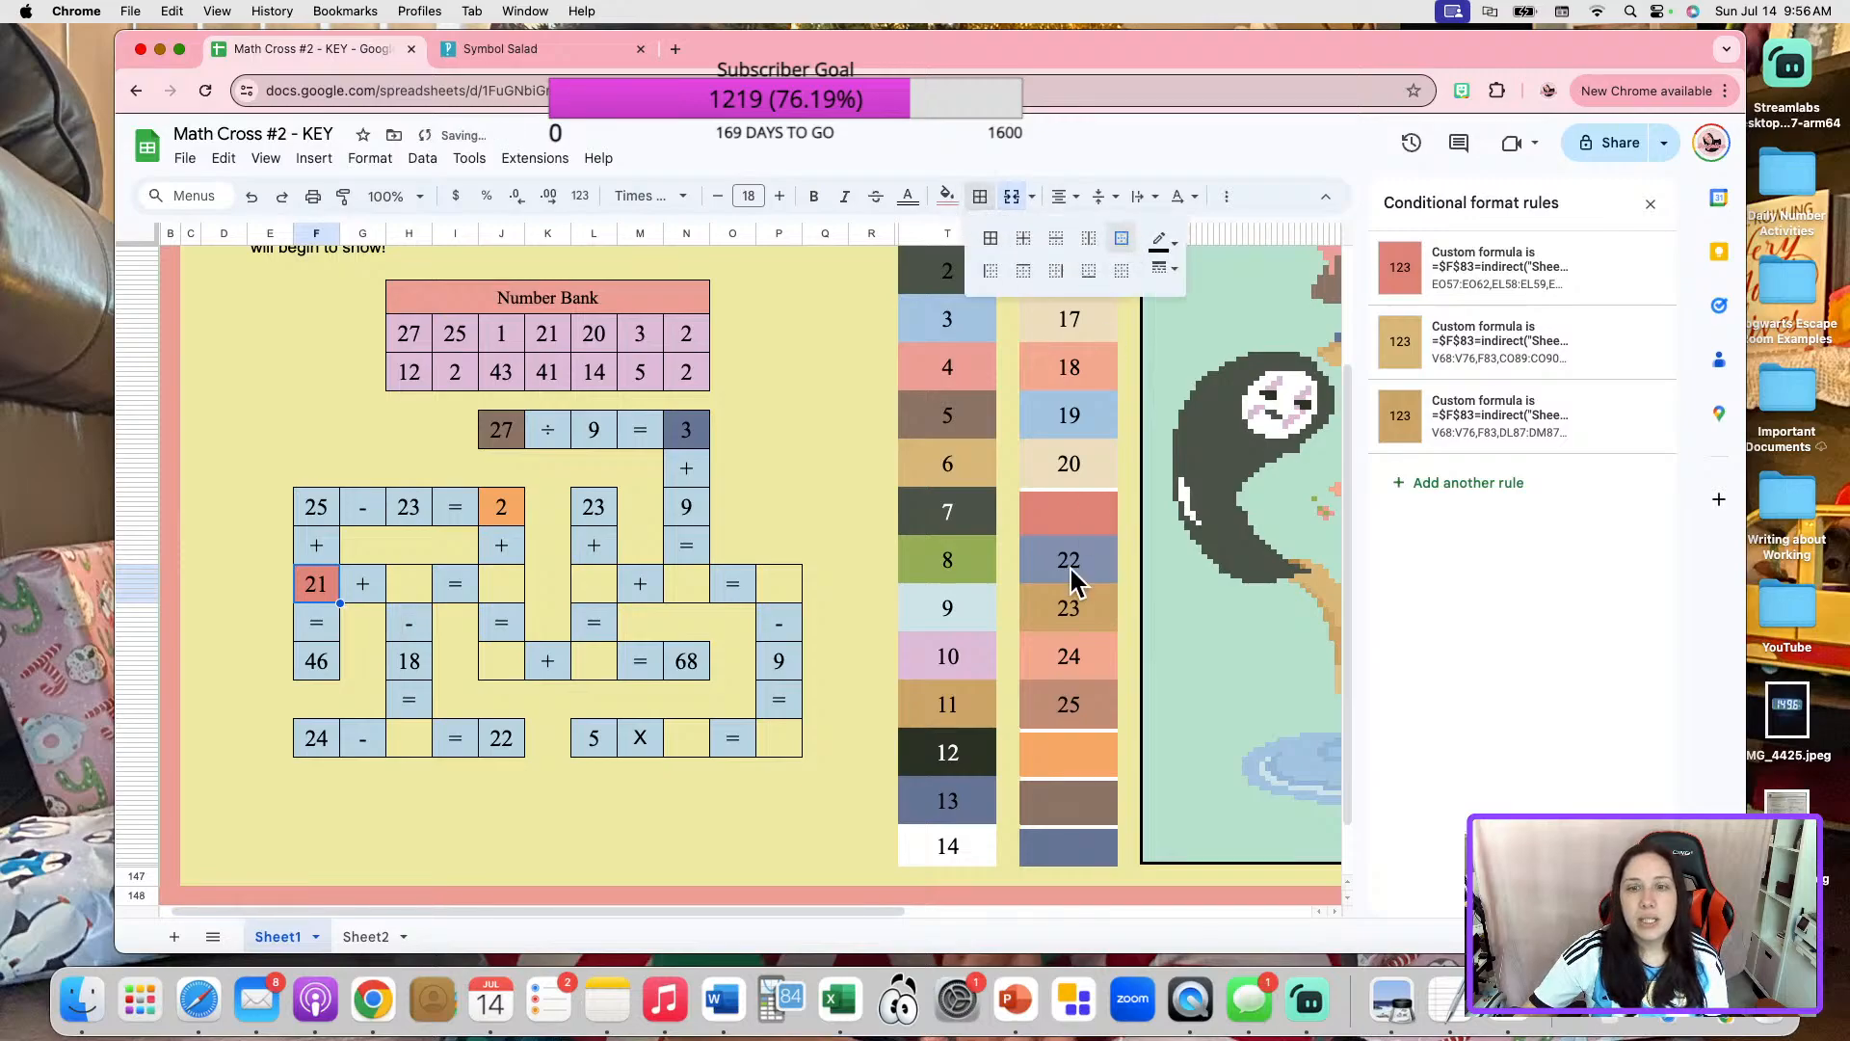
Unmerge color box 20, move its number cell into the blank of "21 + _ =" above "- 18", and restore its outer border.
left_click(1072, 559)
left_click(1084, 472)
left_click_drag(1074, 441, 1072, 445)
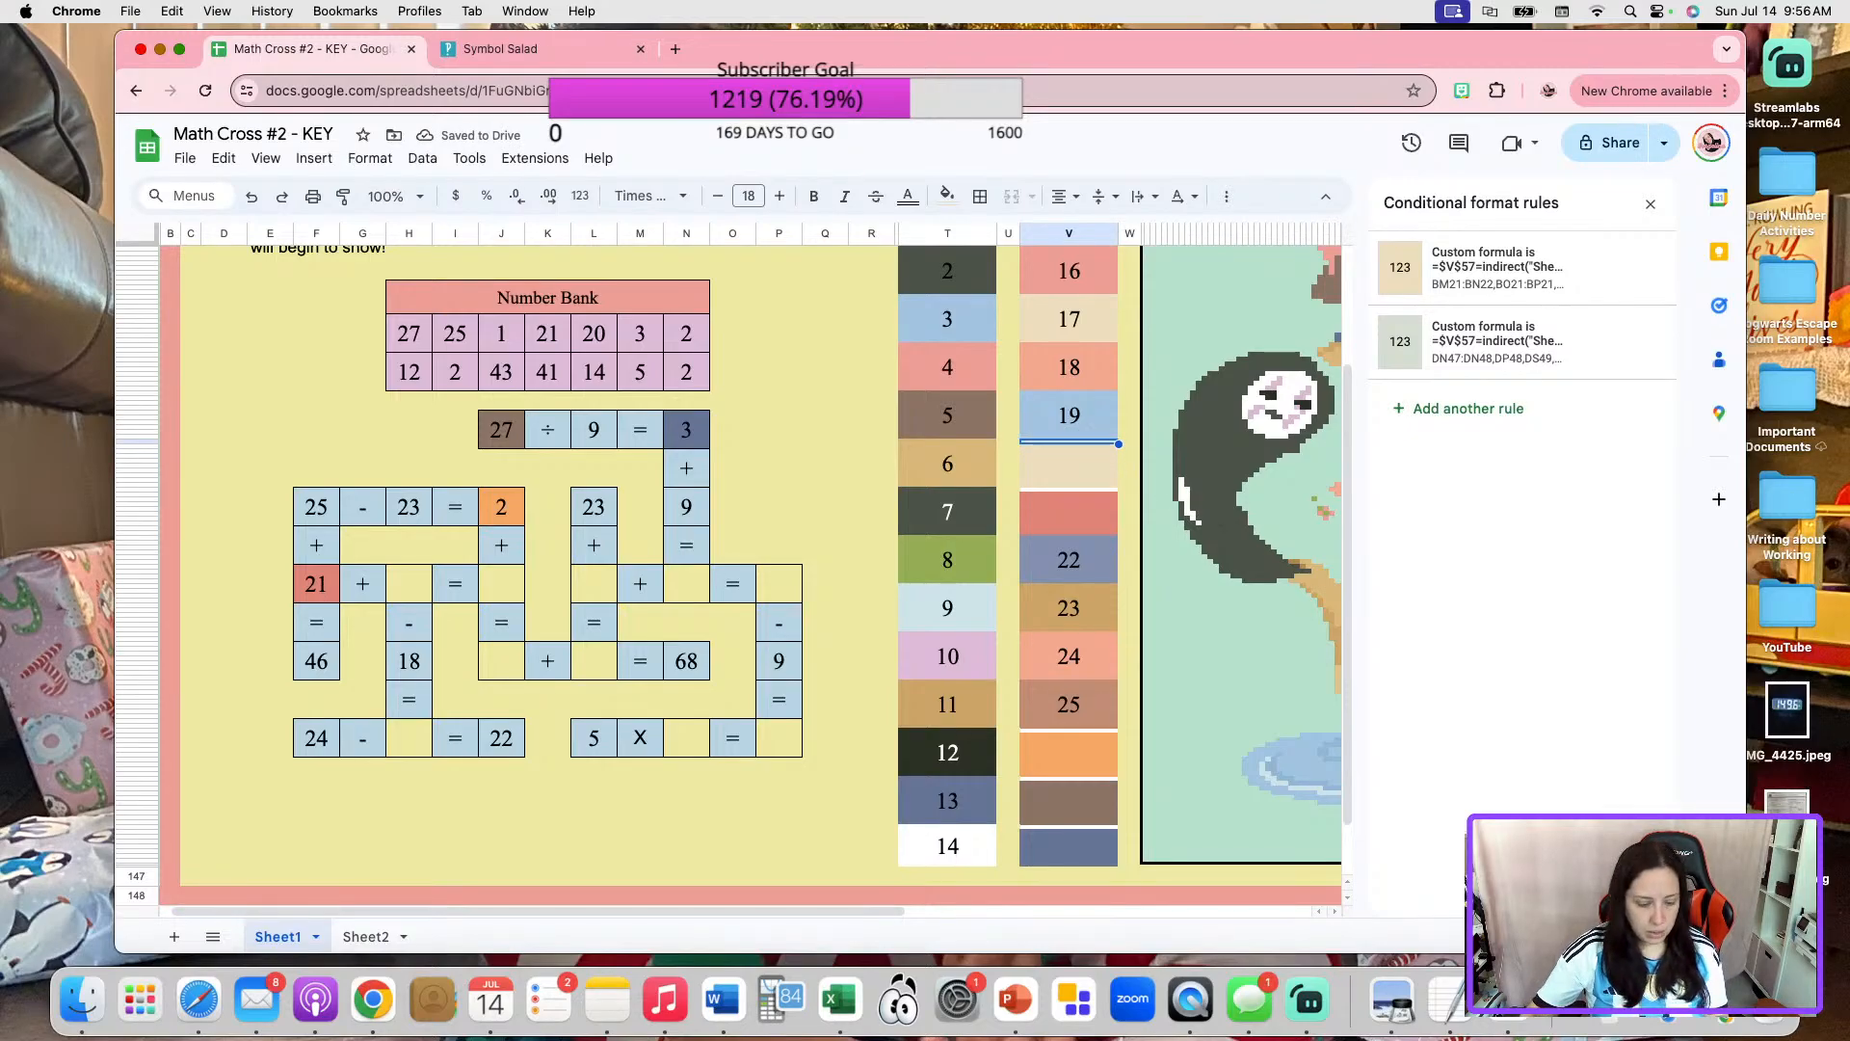
left_click(400, 595)
key("cmd+v")
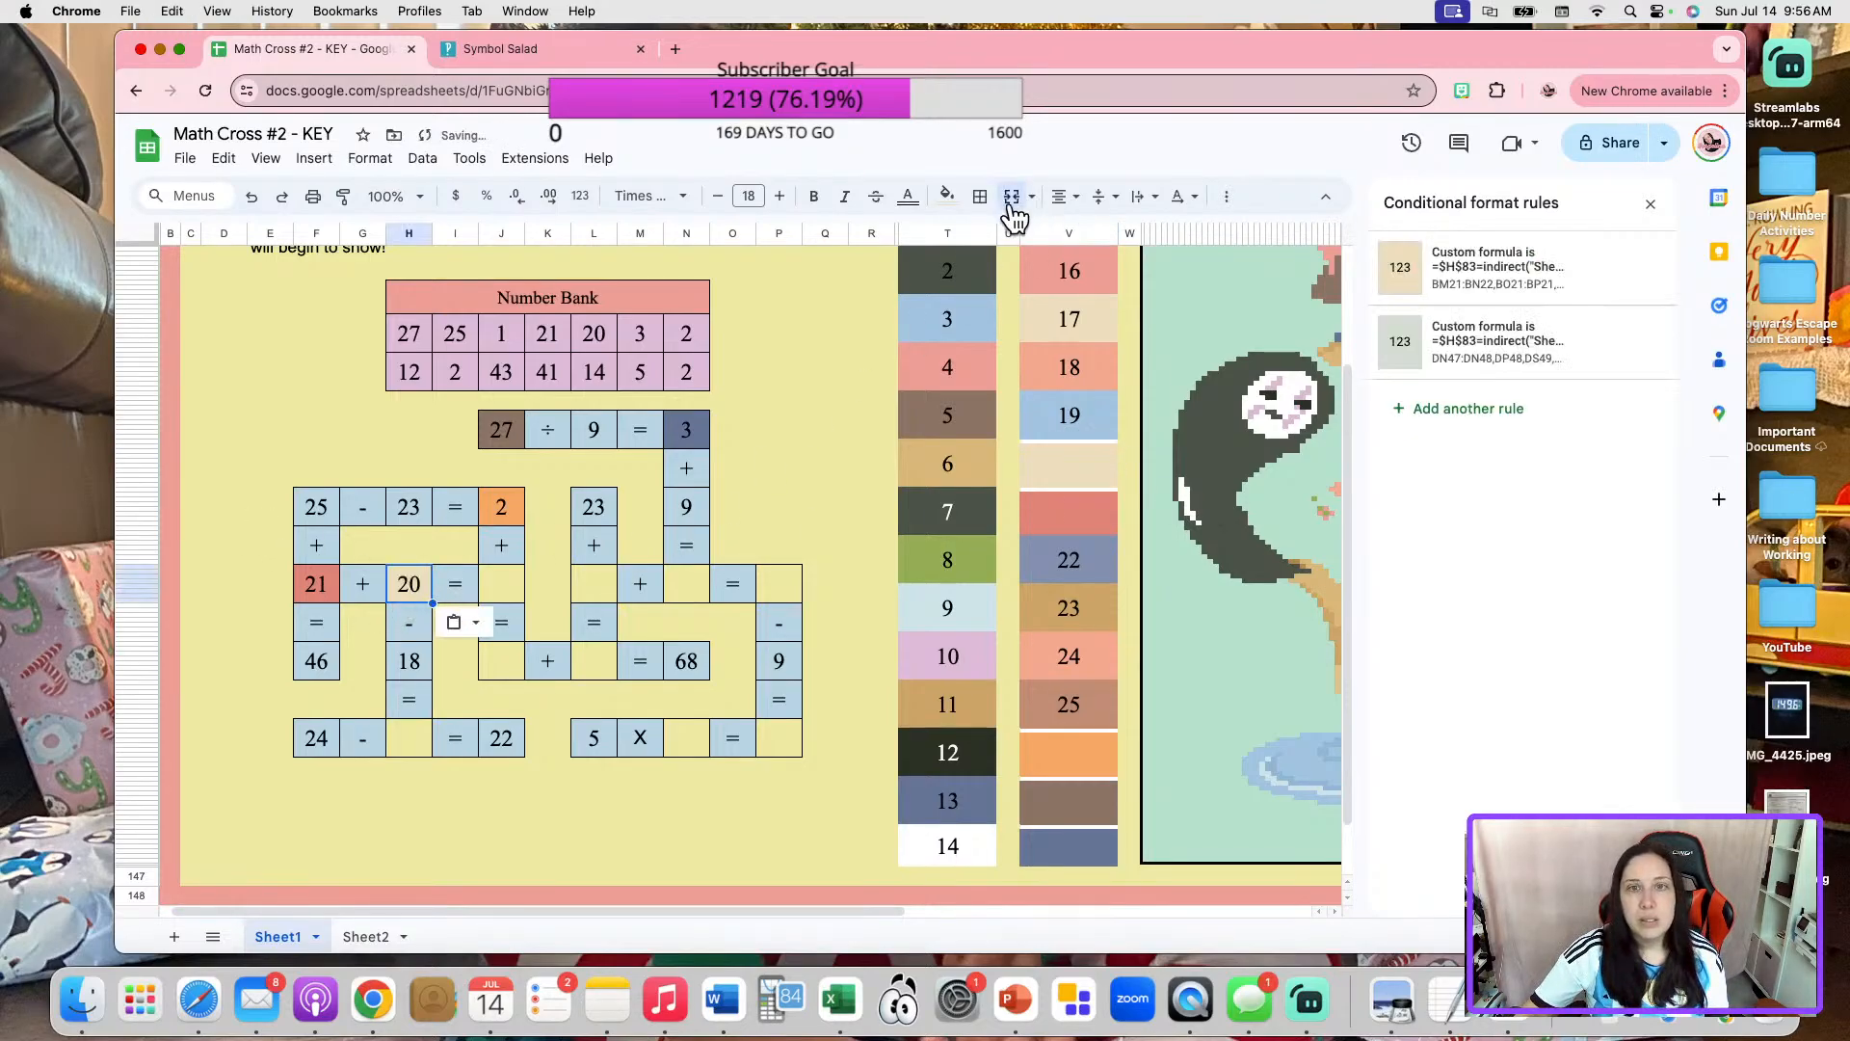
left_click(980, 196)
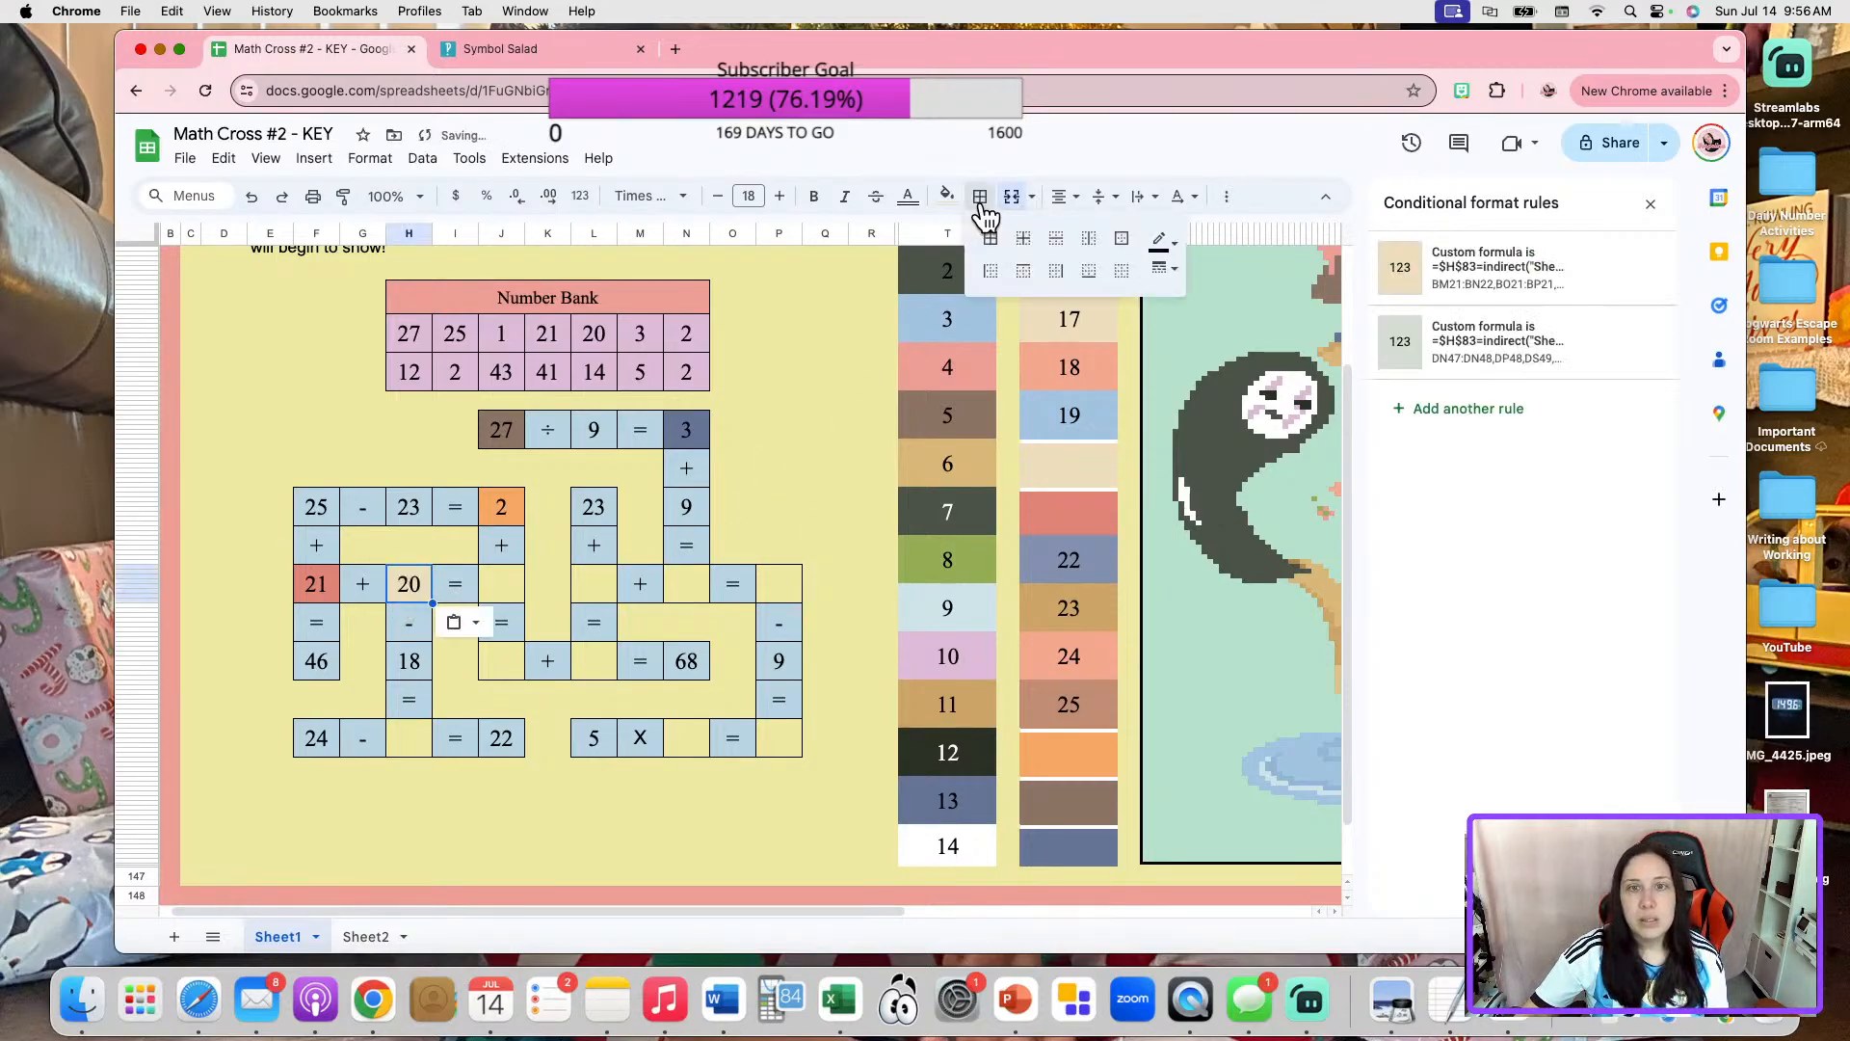
left_click(511, 585)
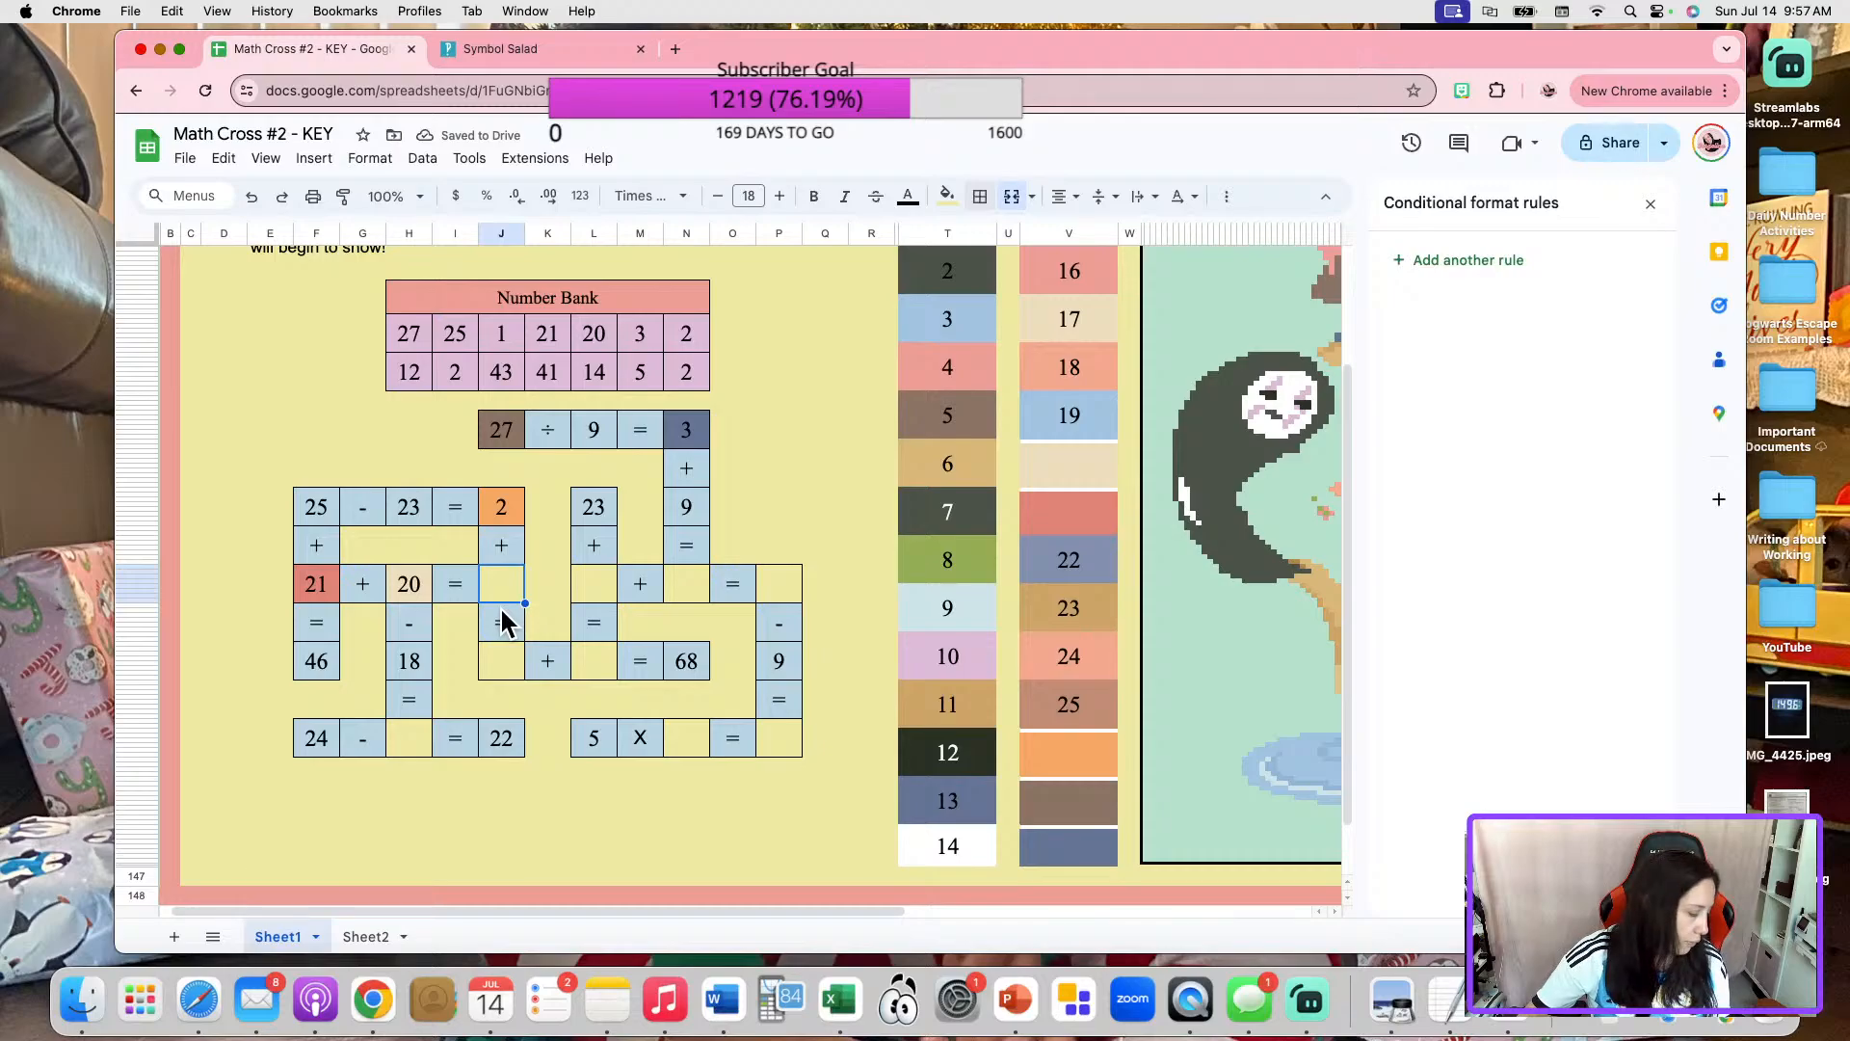
Unmerge color box 25, move its number cell into the blank answer of "21 + 20 =", and restore its outer border.
left_click(1108, 710)
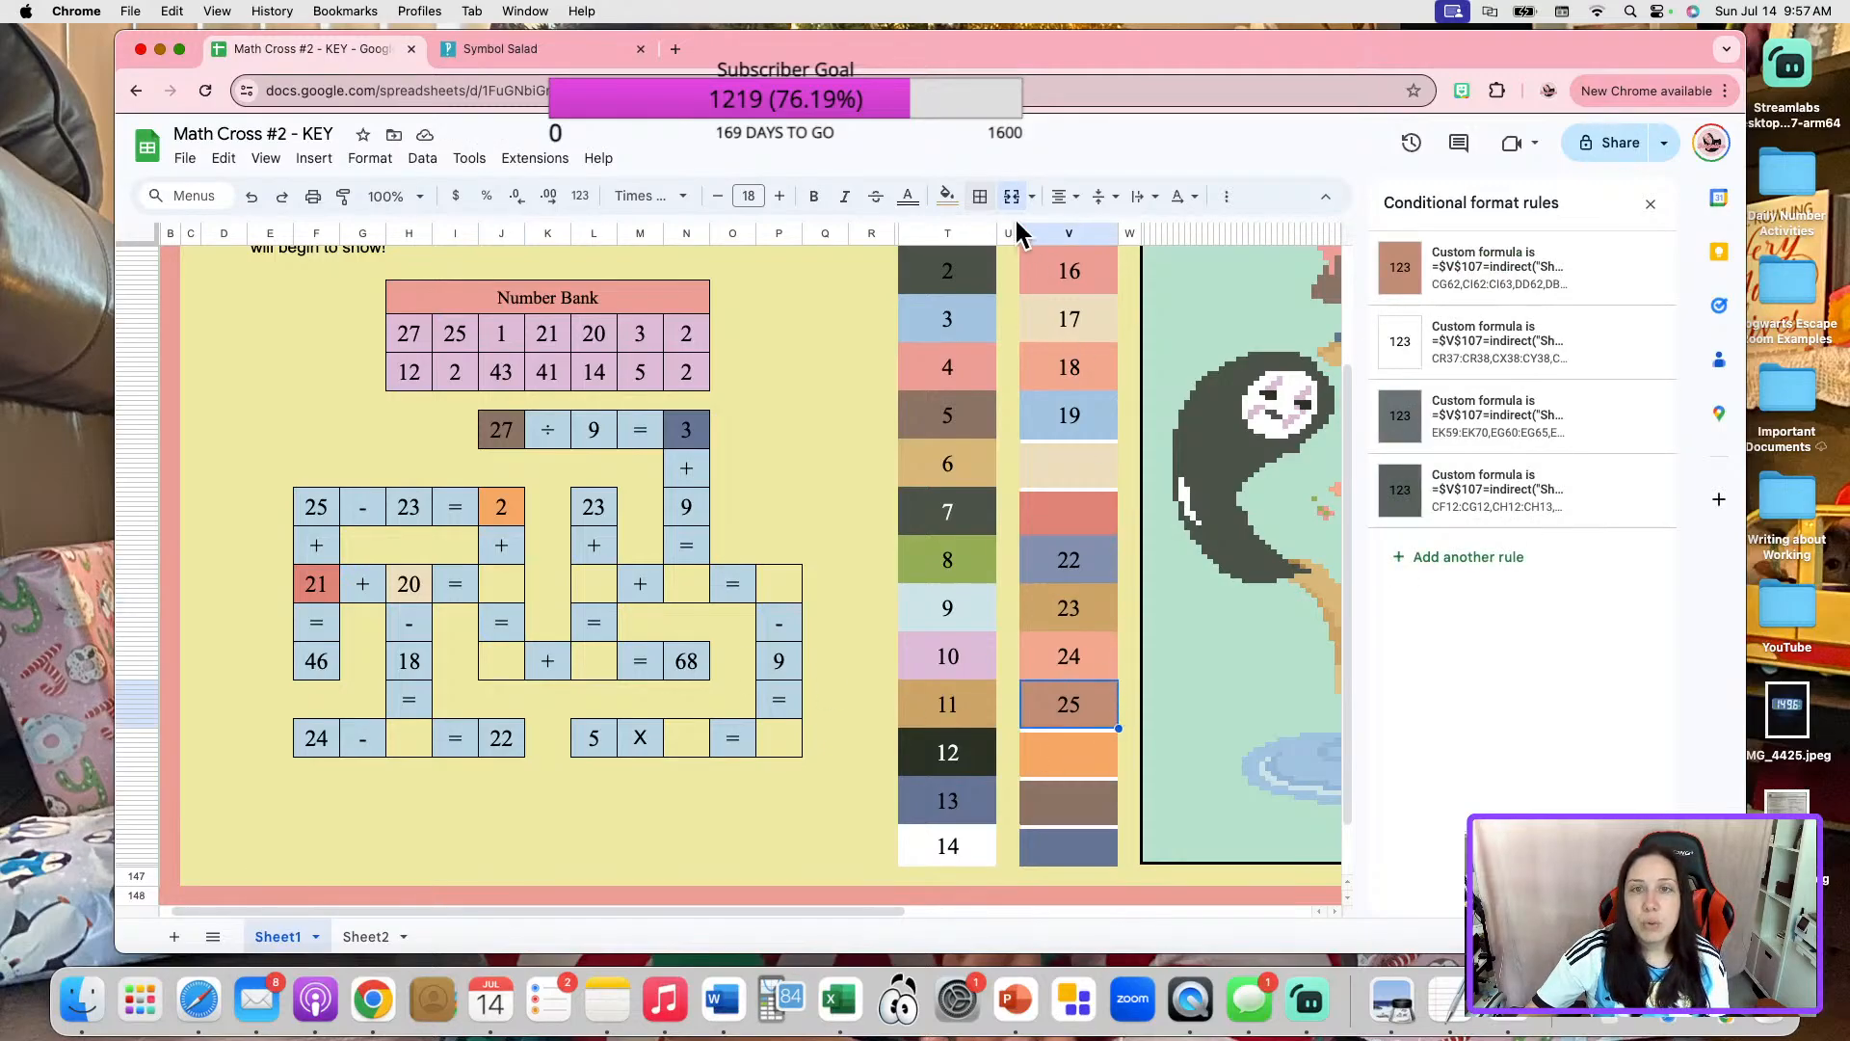
key("Delete")
left_click(1043, 682)
key("super+c")
left_click(505, 581)
key("super+v")
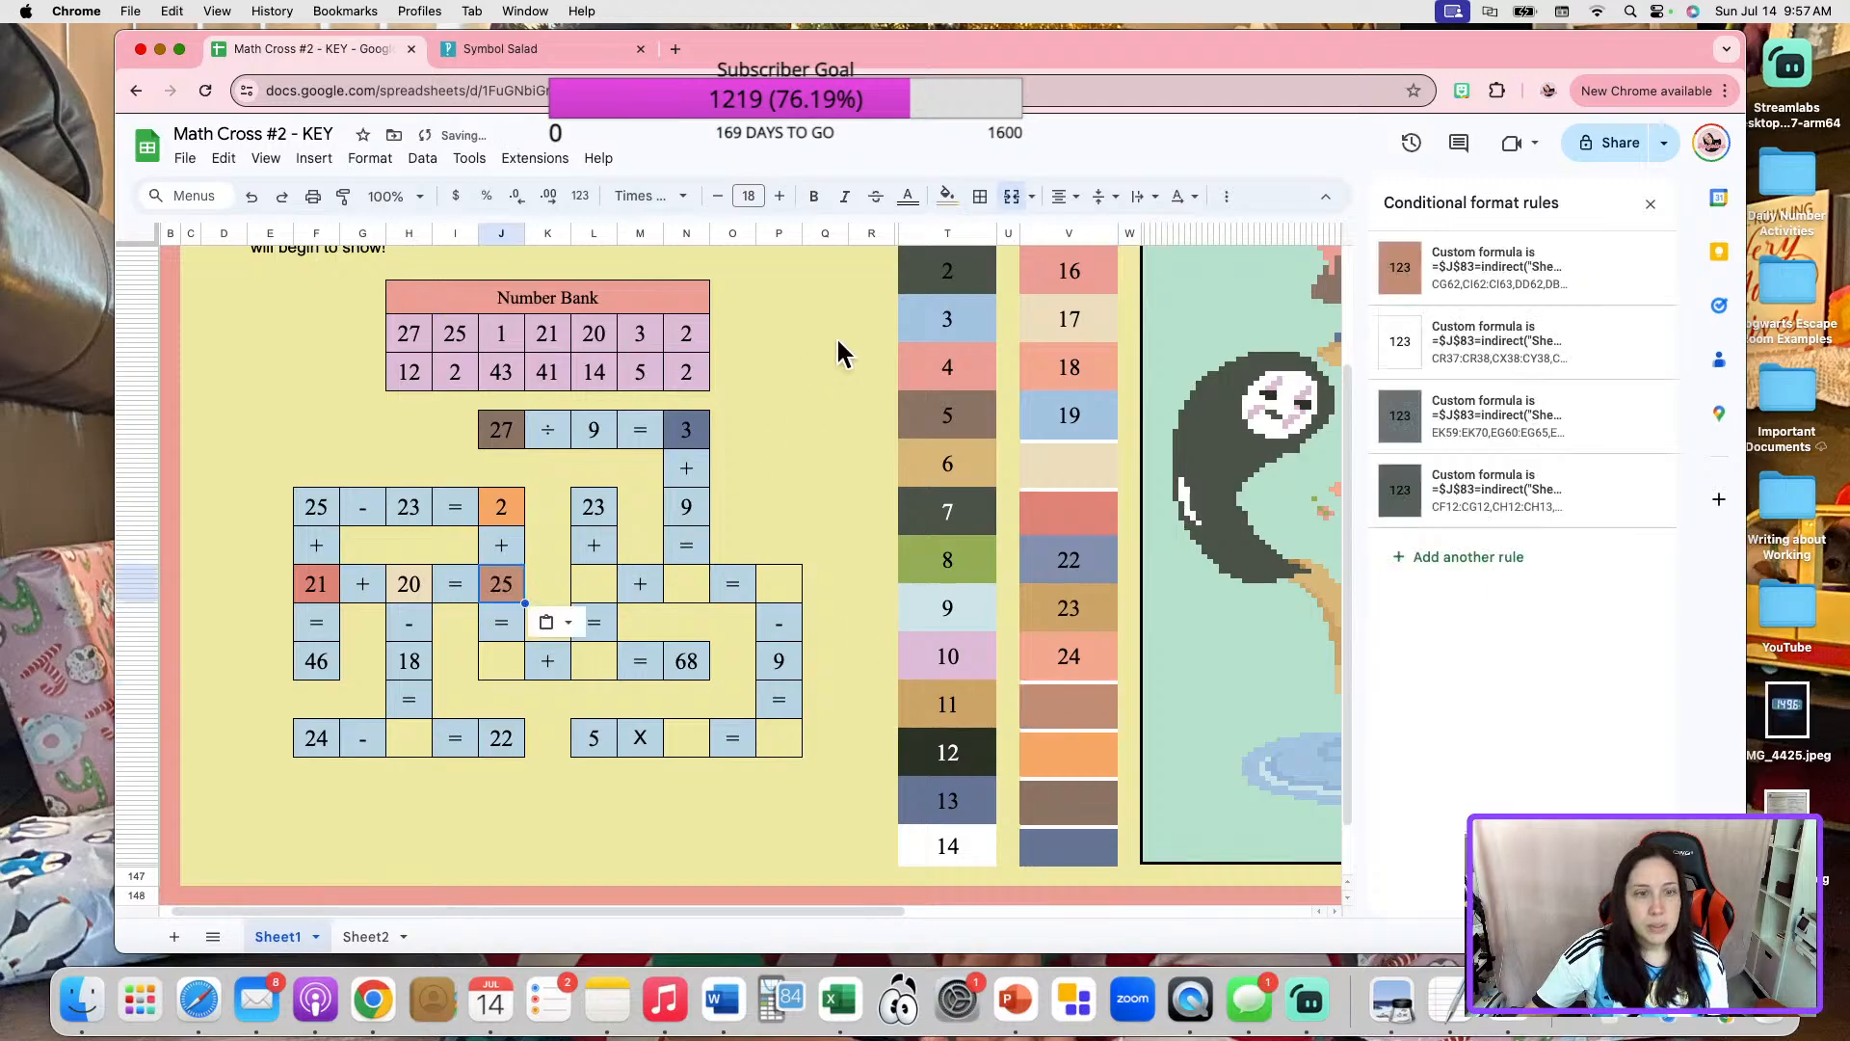
left_click(980, 195)
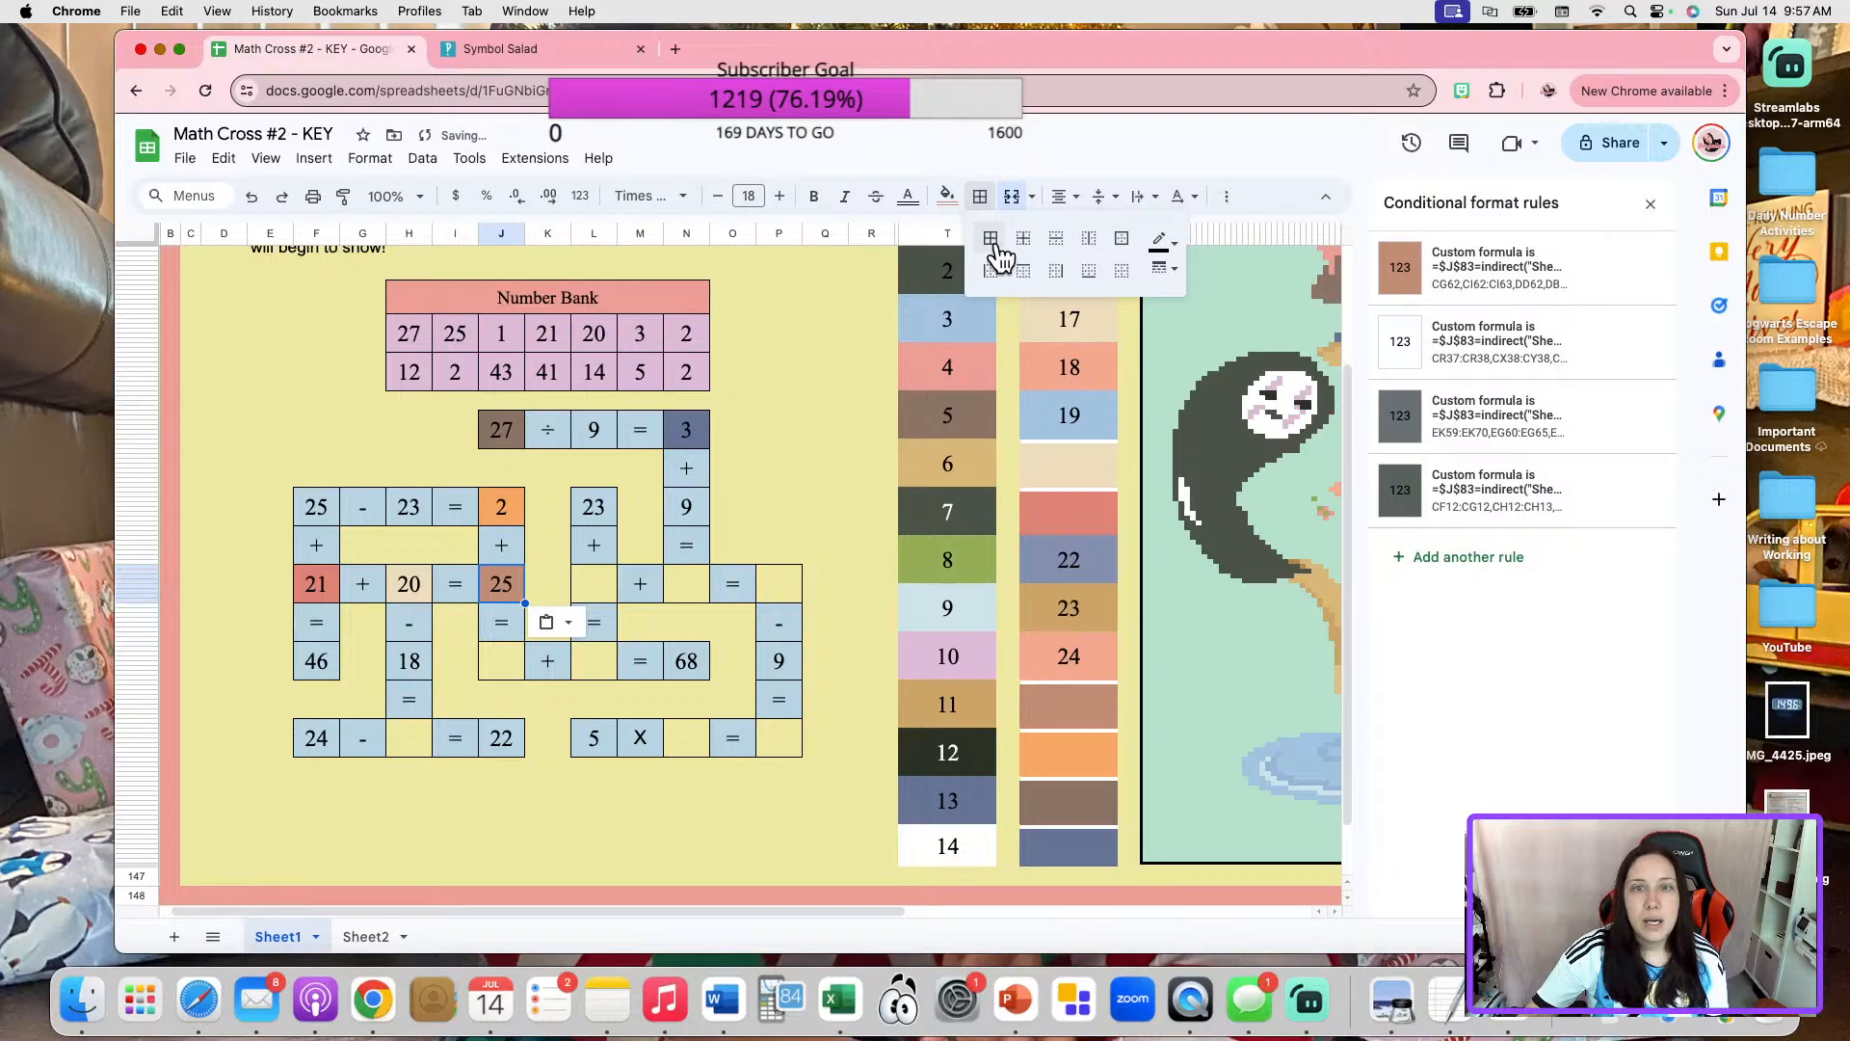
left_click(1125, 239)
left_click(550, 518)
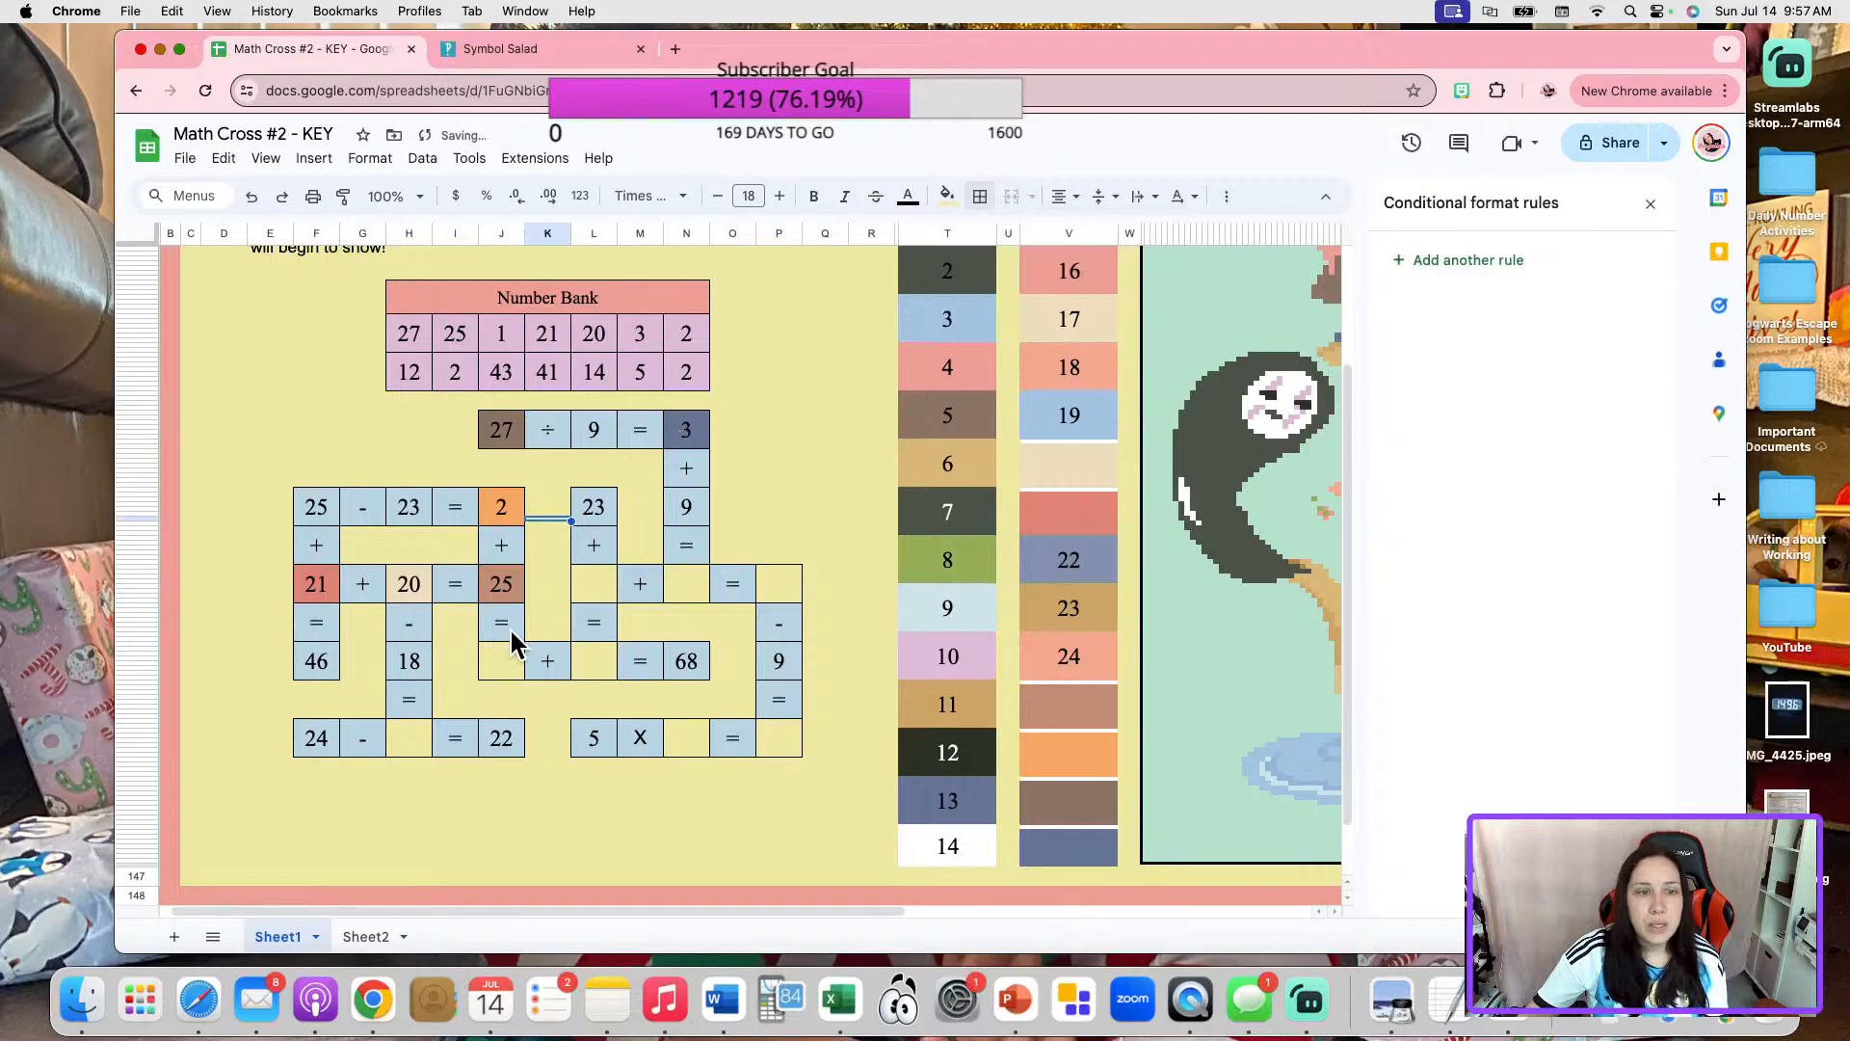
Enter 41 as the answer to "21 + 20 =" and set the matching entry in cell C41 of Sheet2 to 41.
left_click(509, 584)
type("41")
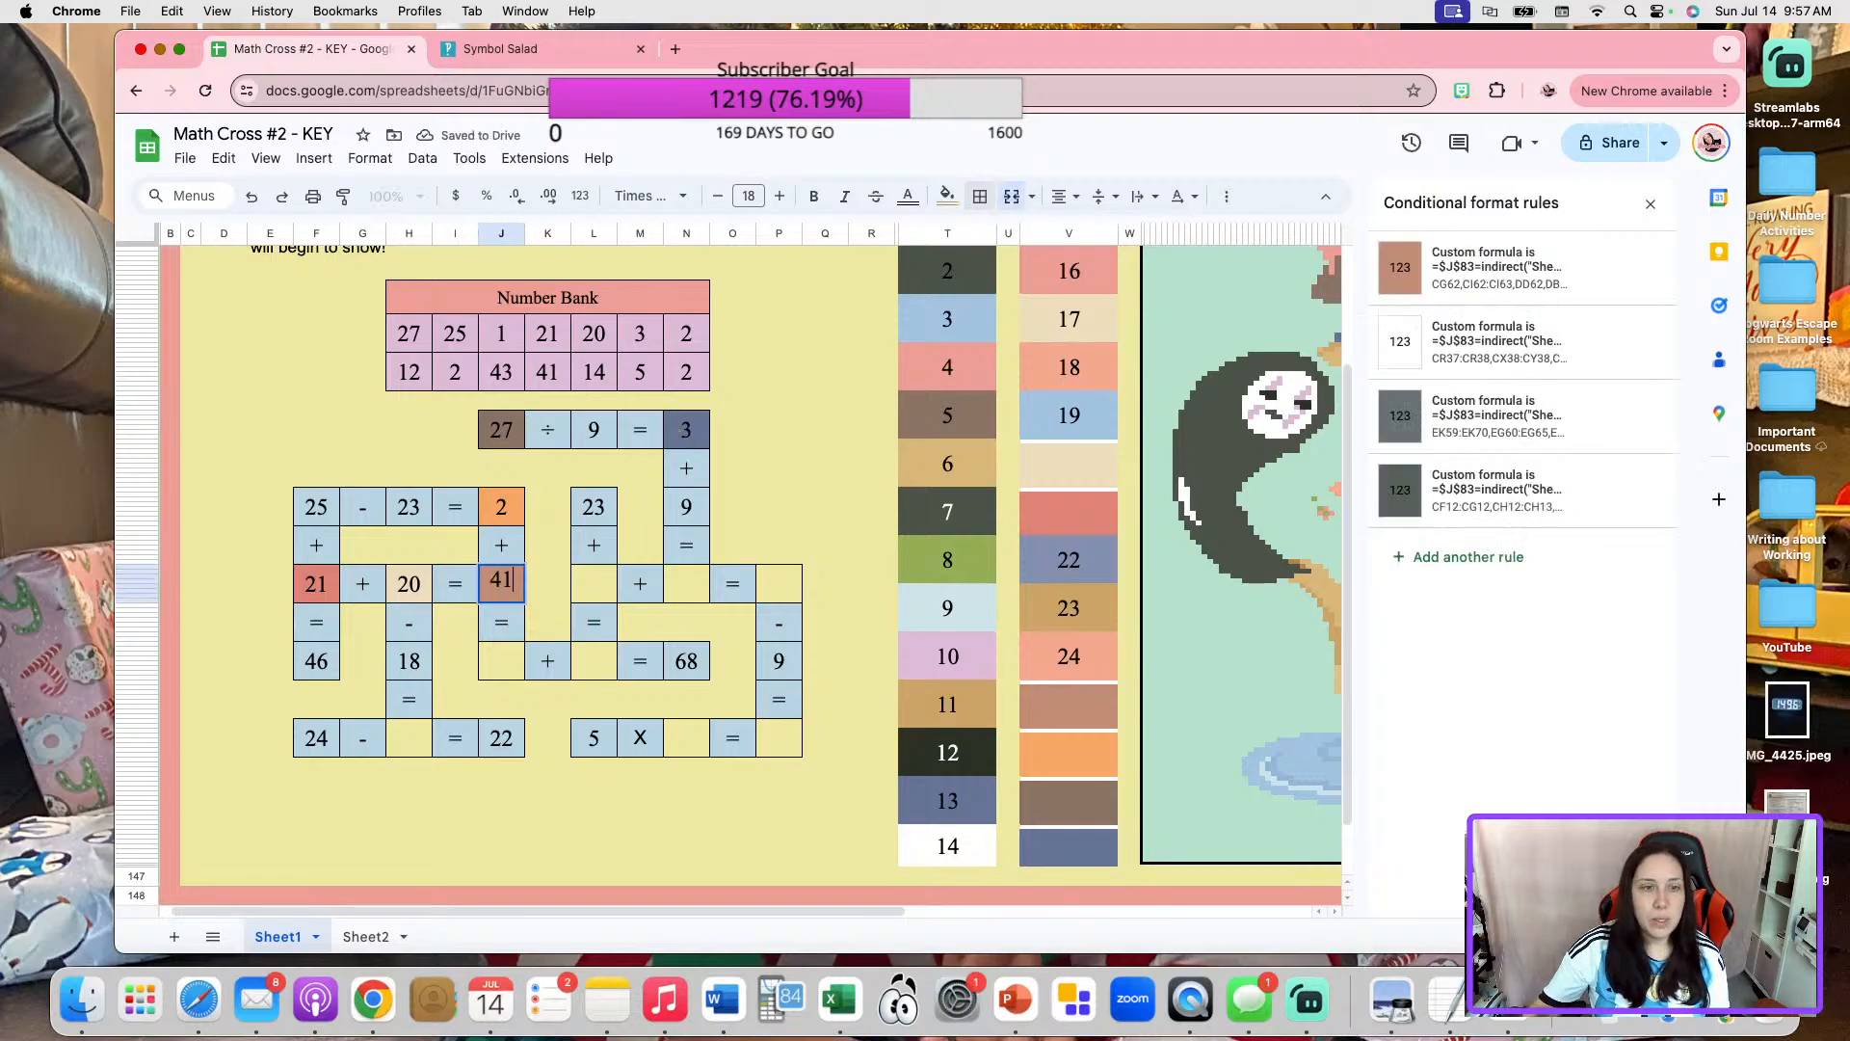
left_click(778, 505)
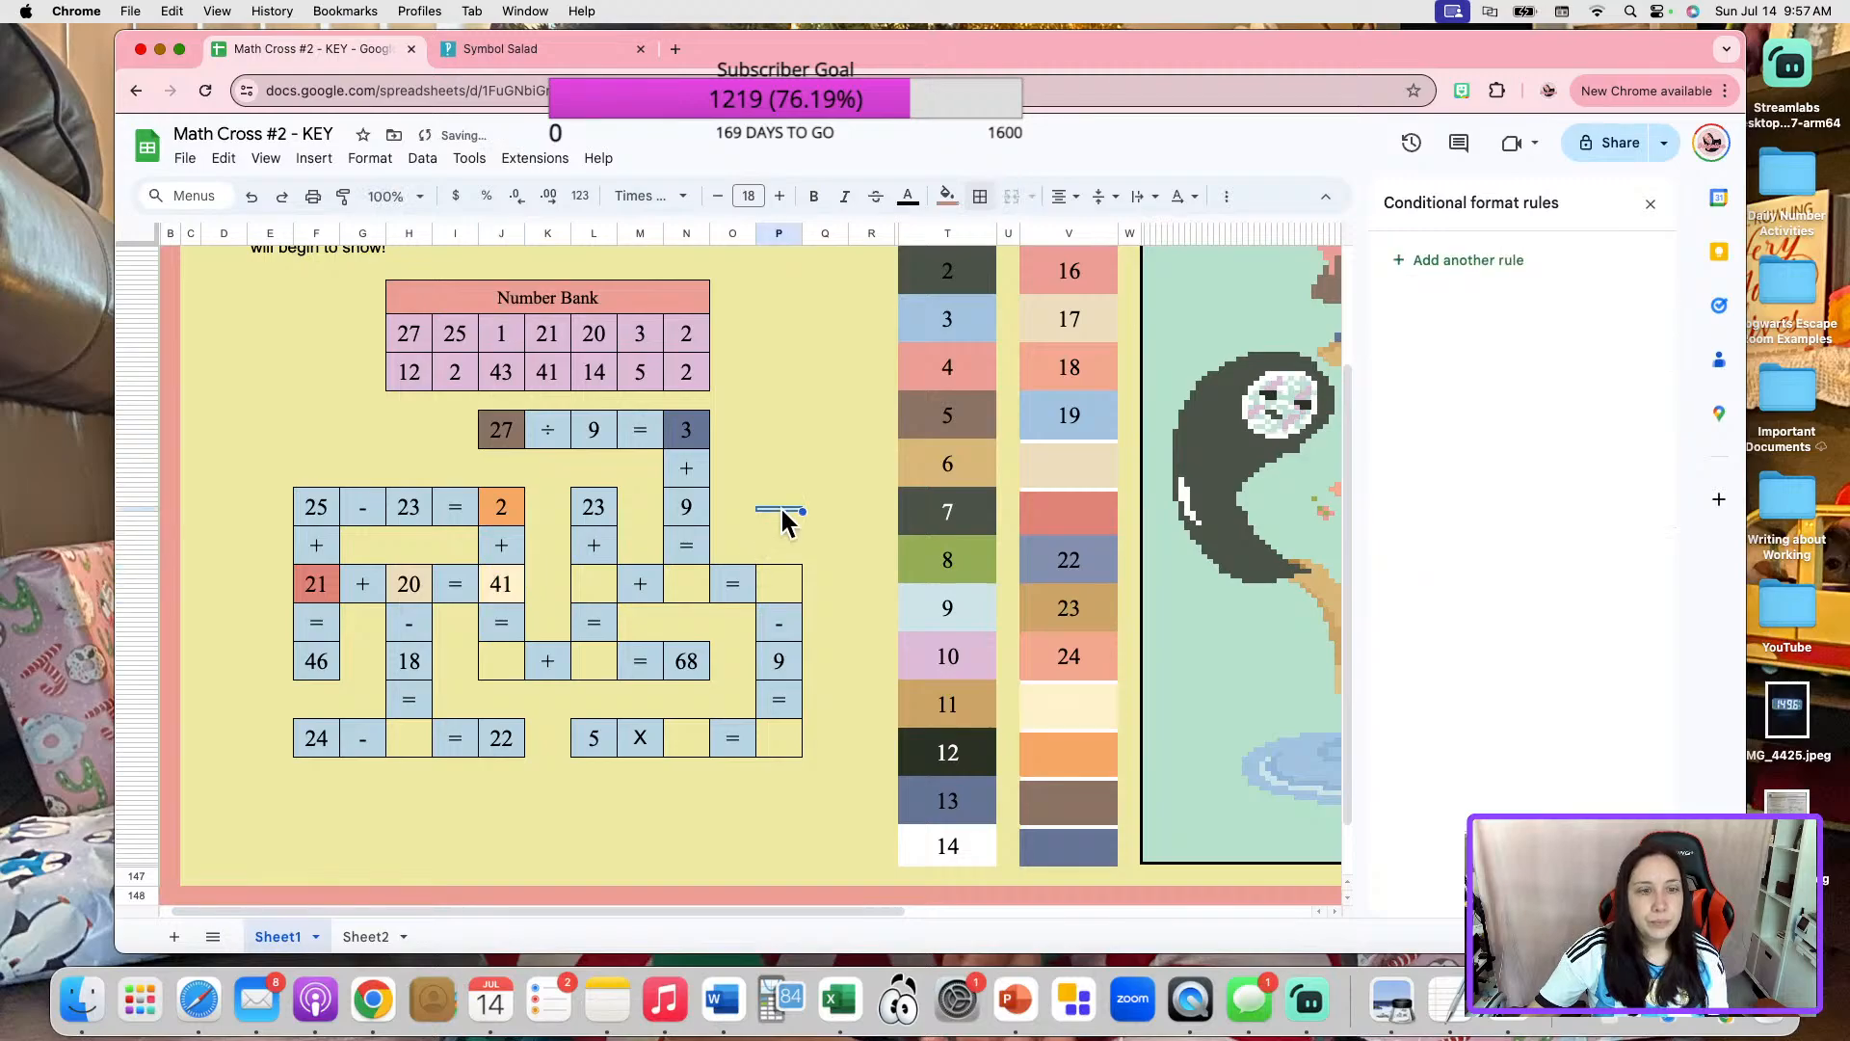
left_click(509, 582)
left_click(366, 936)
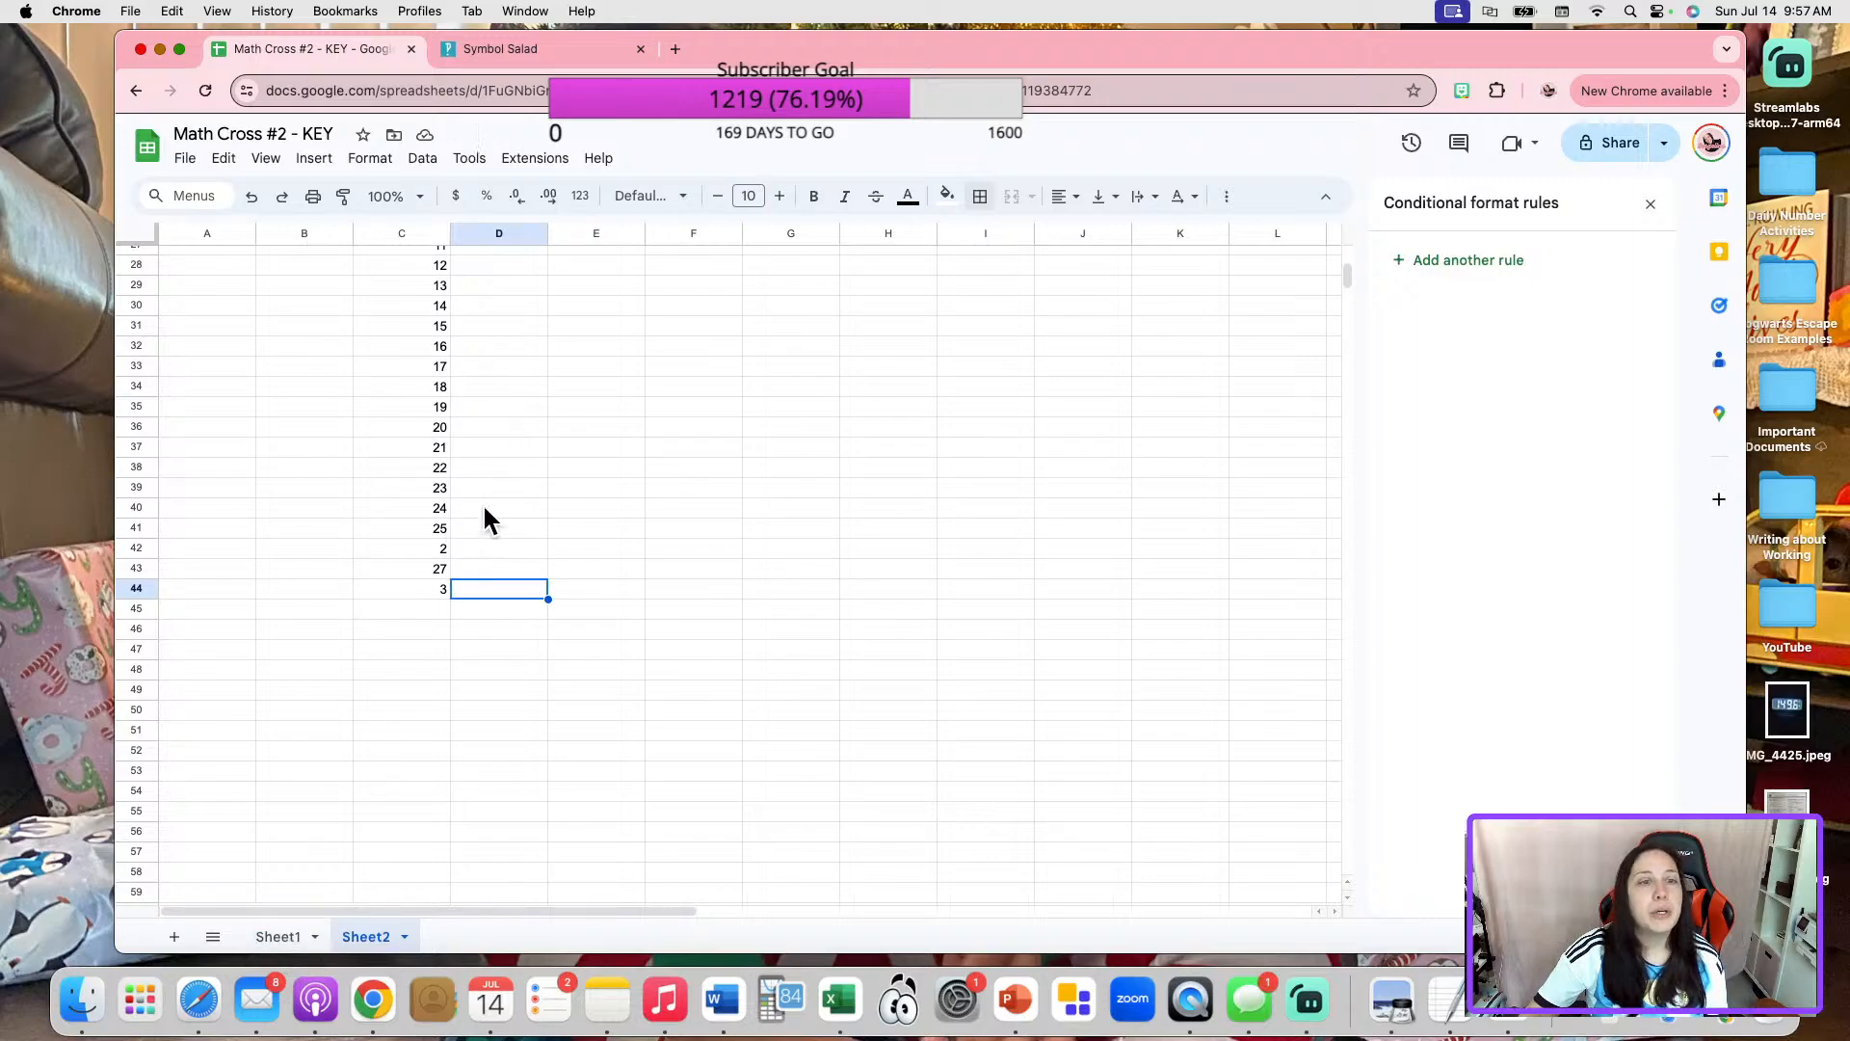
left_click(434, 527)
type("41")
left_click(729, 545)
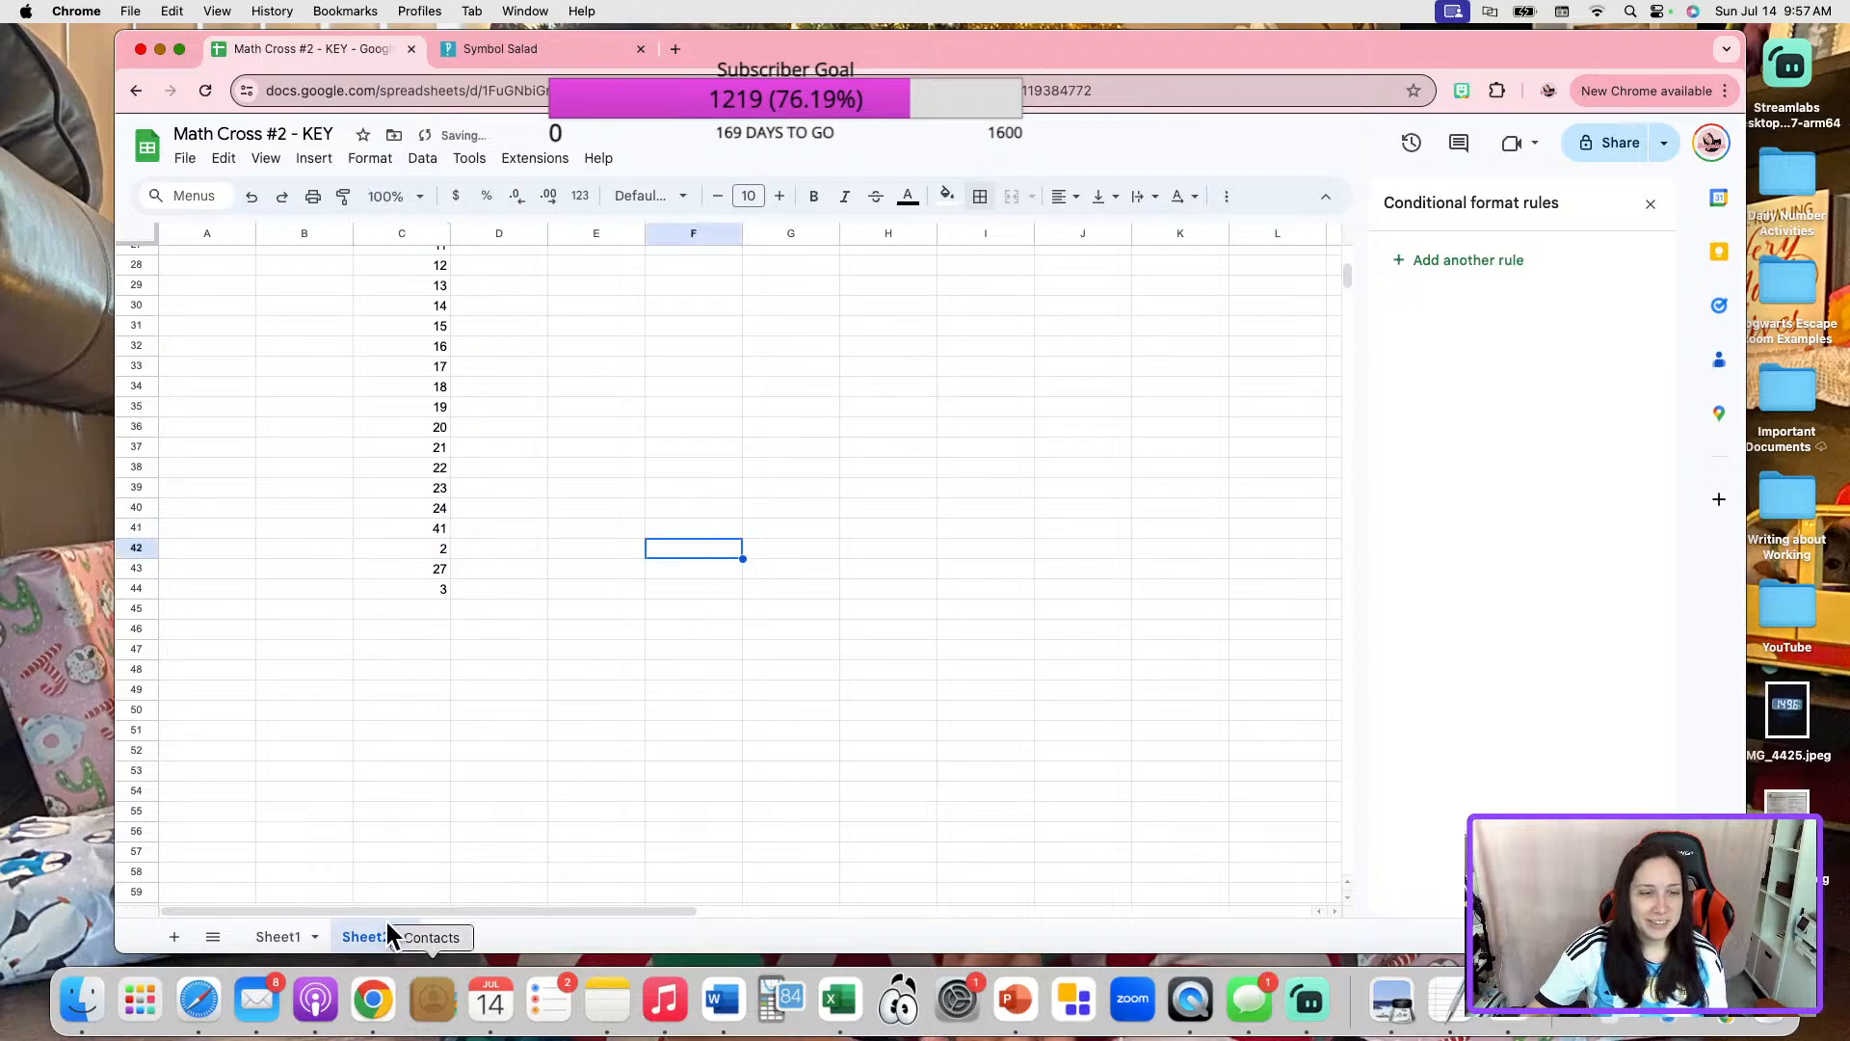
On Sheet1, unmerge color box 24, move its number cell into the blank of "24 - _ = 22", and restore its outer border.
left_click(307, 936)
left_click(737, 846)
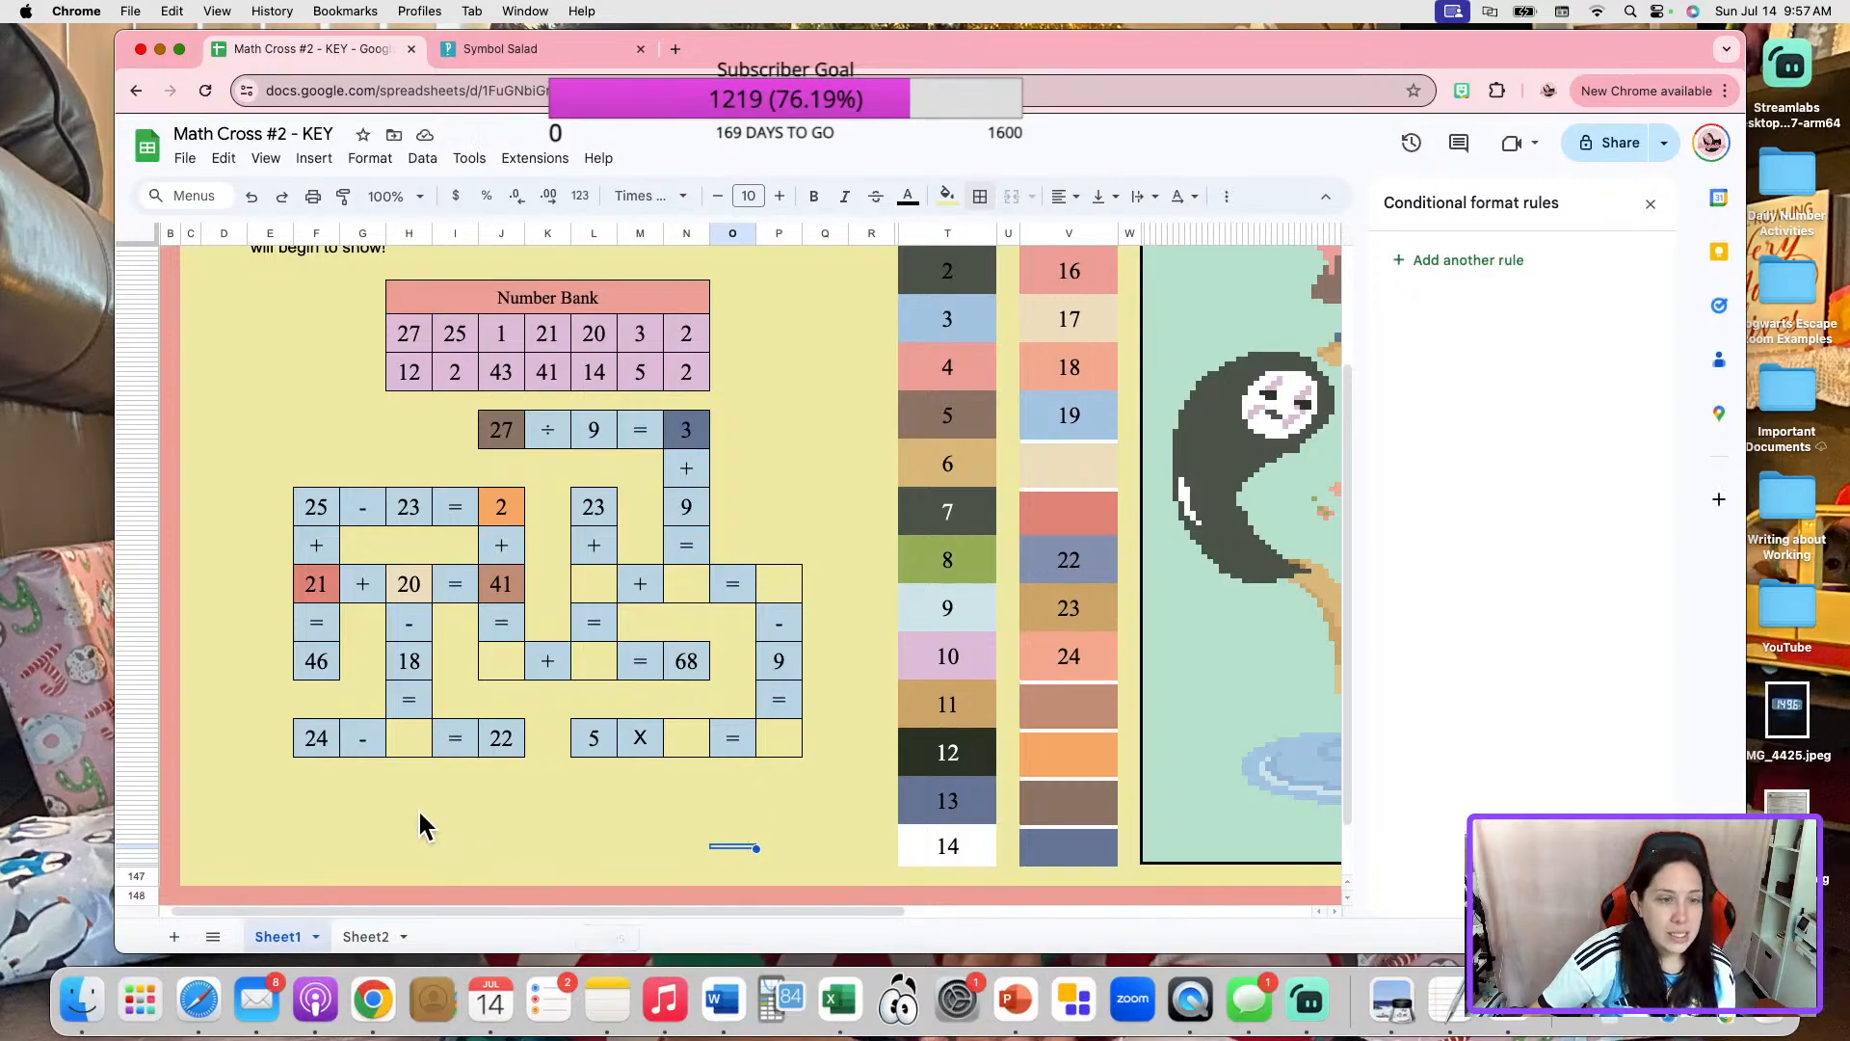
left_click(405, 744)
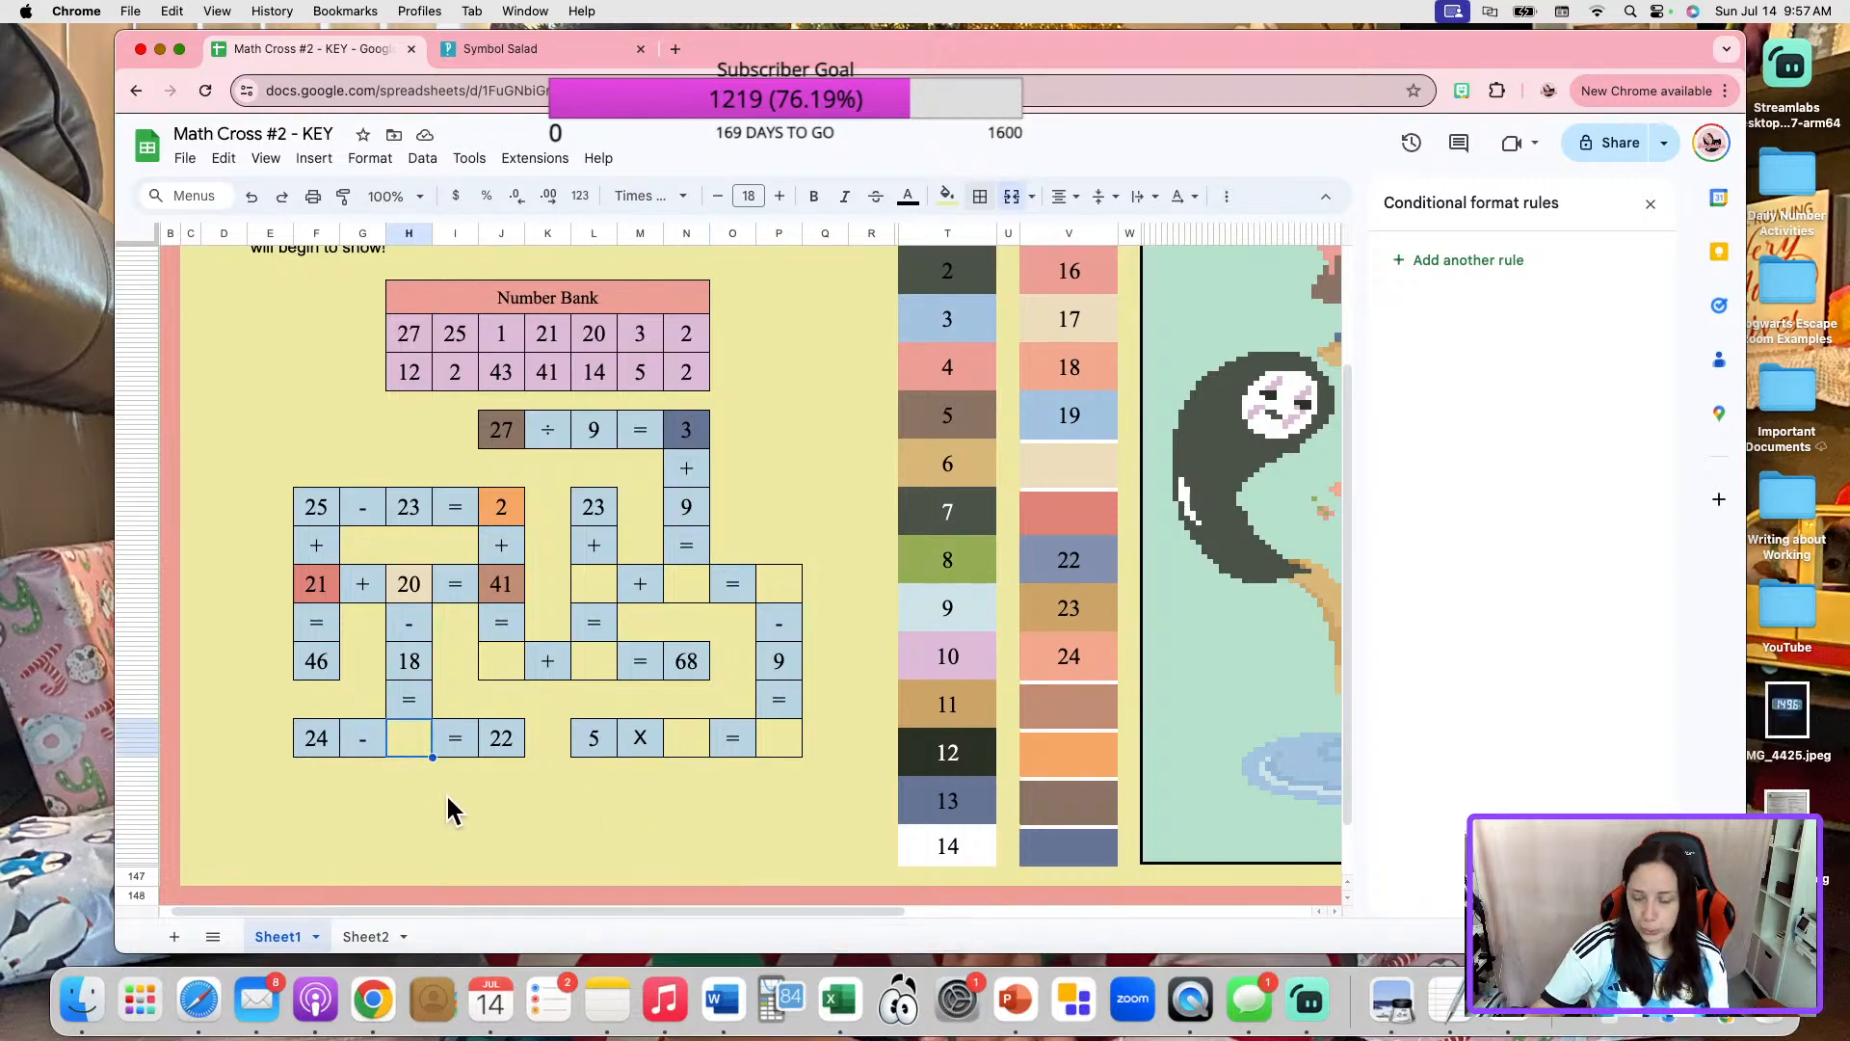
left_click(1110, 657)
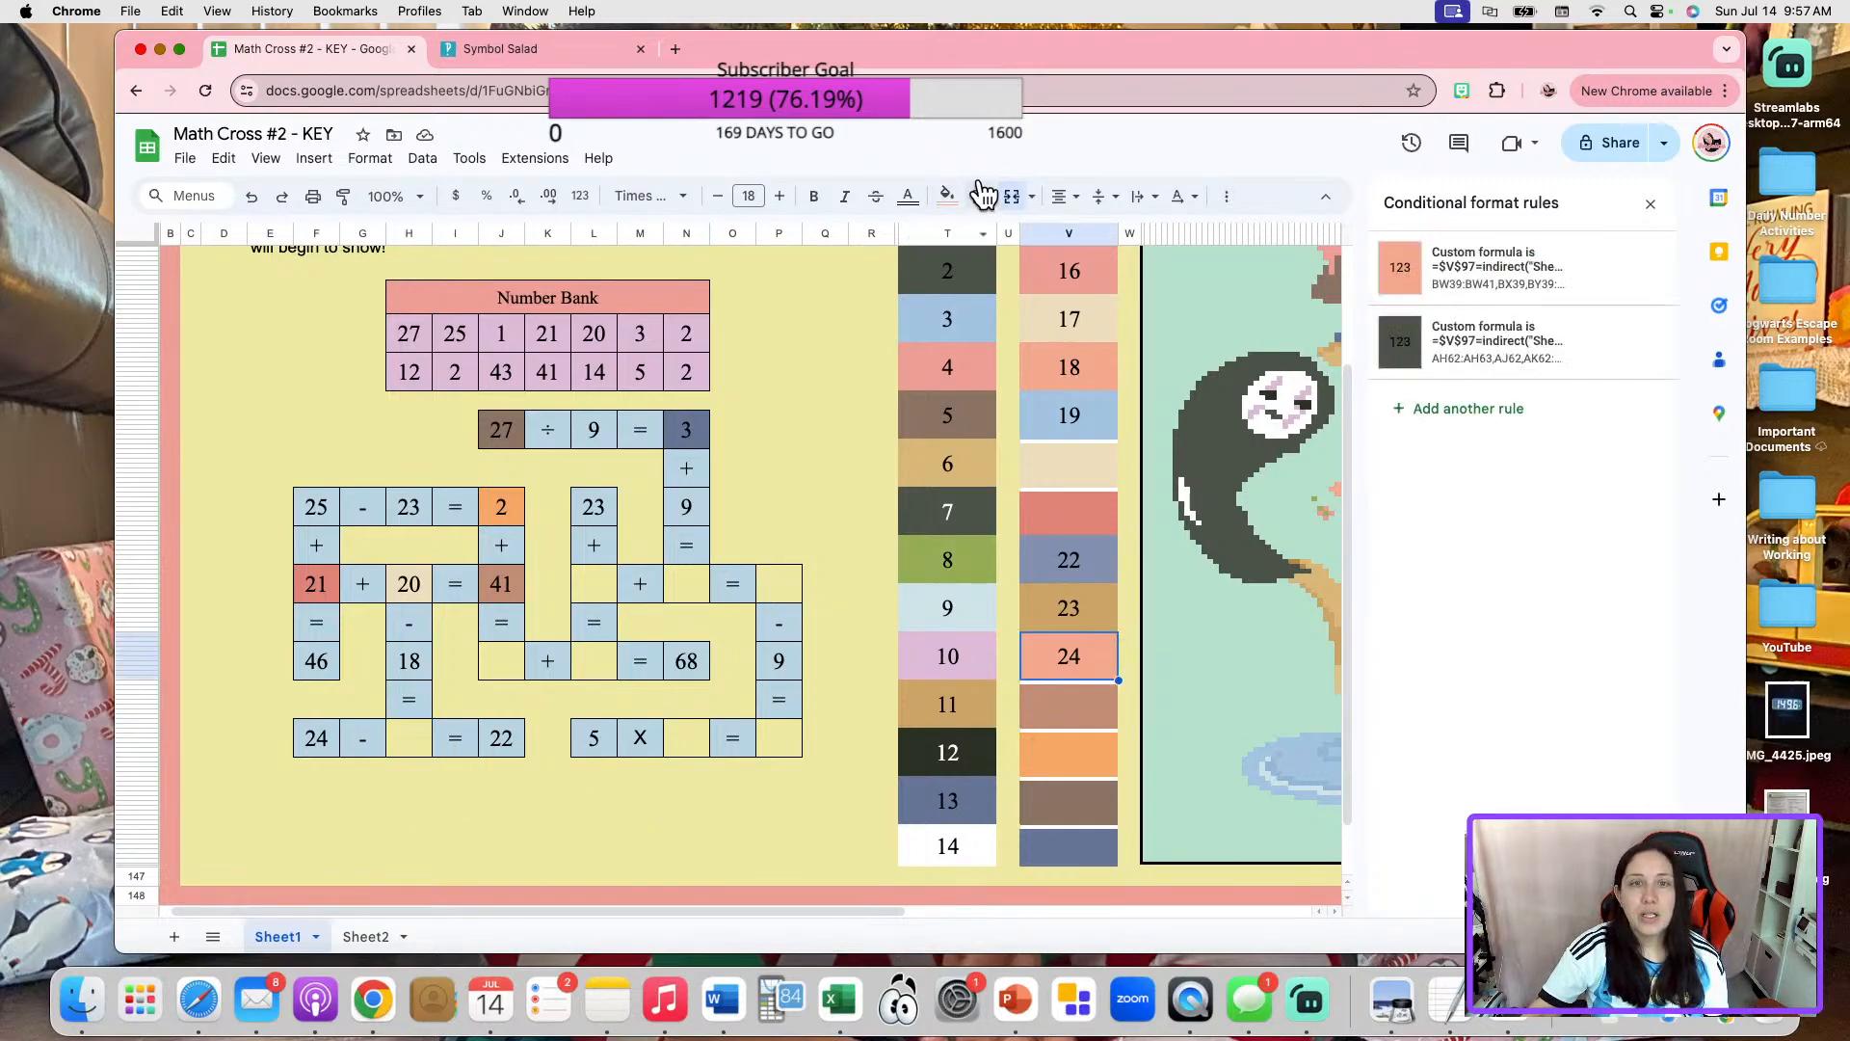
key("BackSpace")
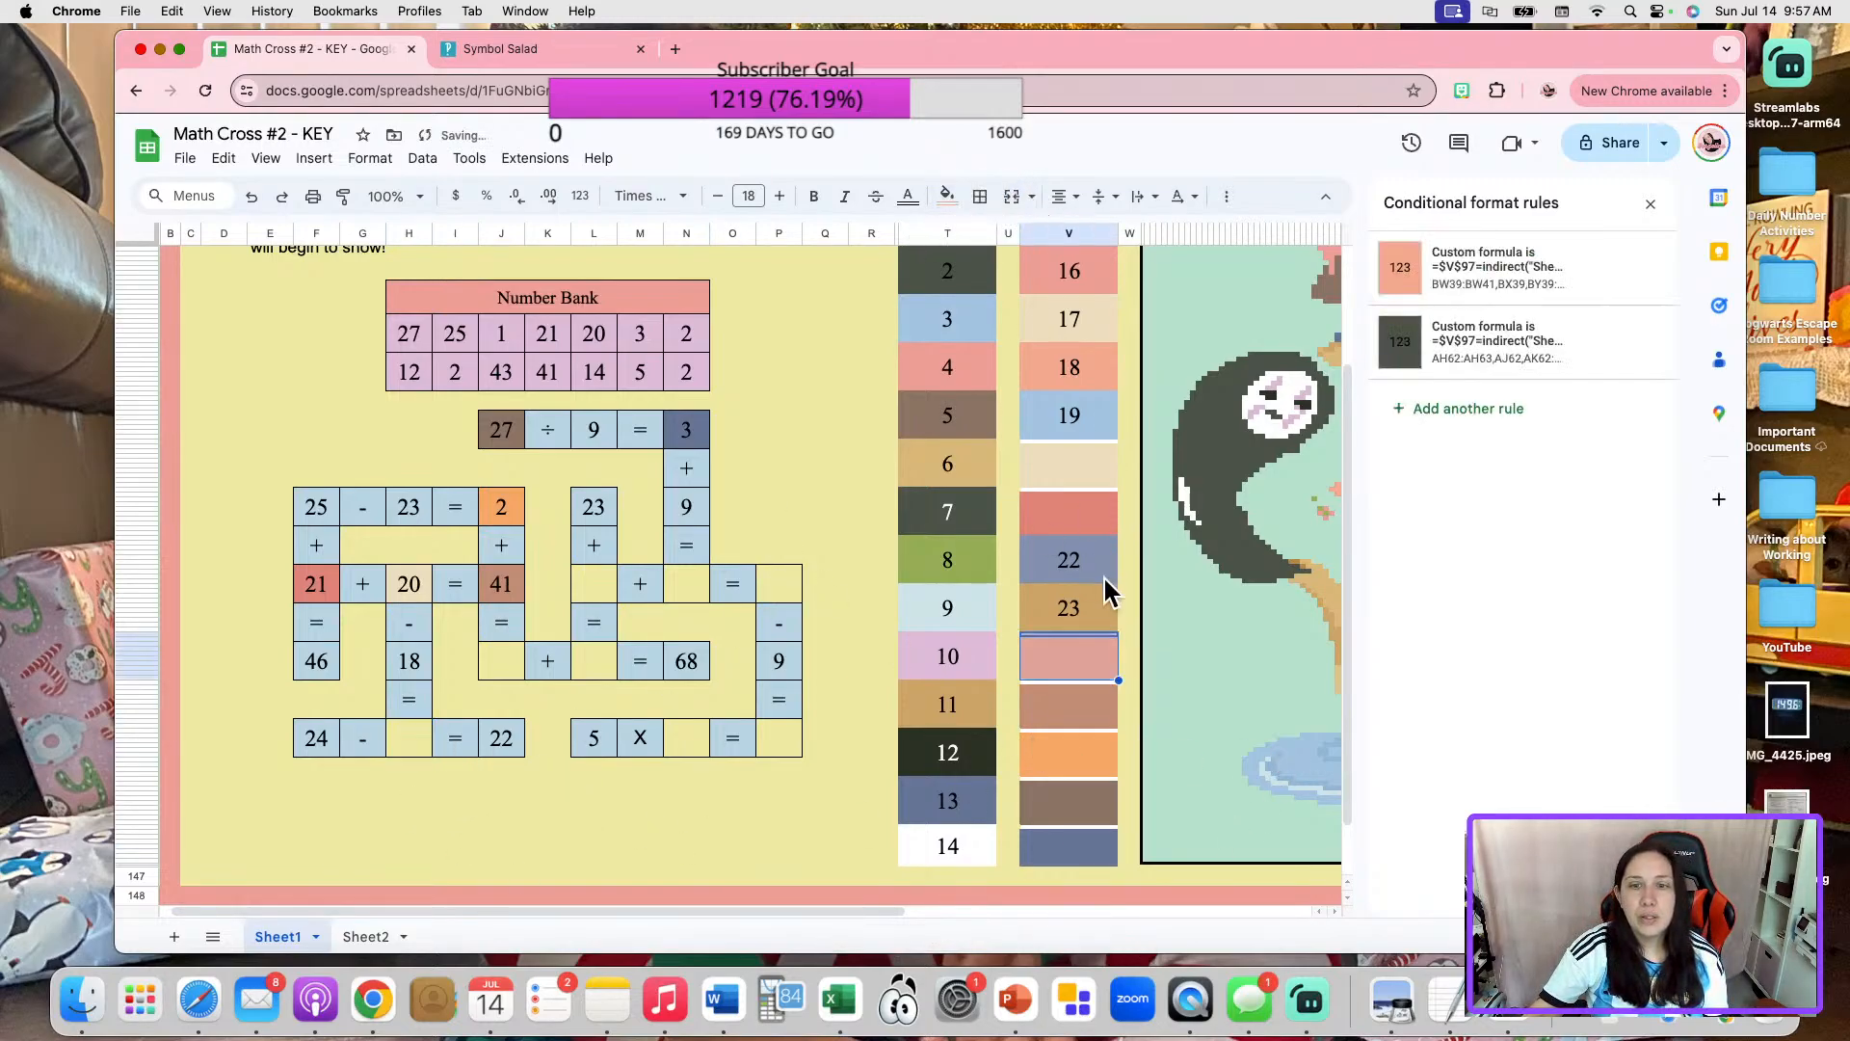
left_click(1078, 636)
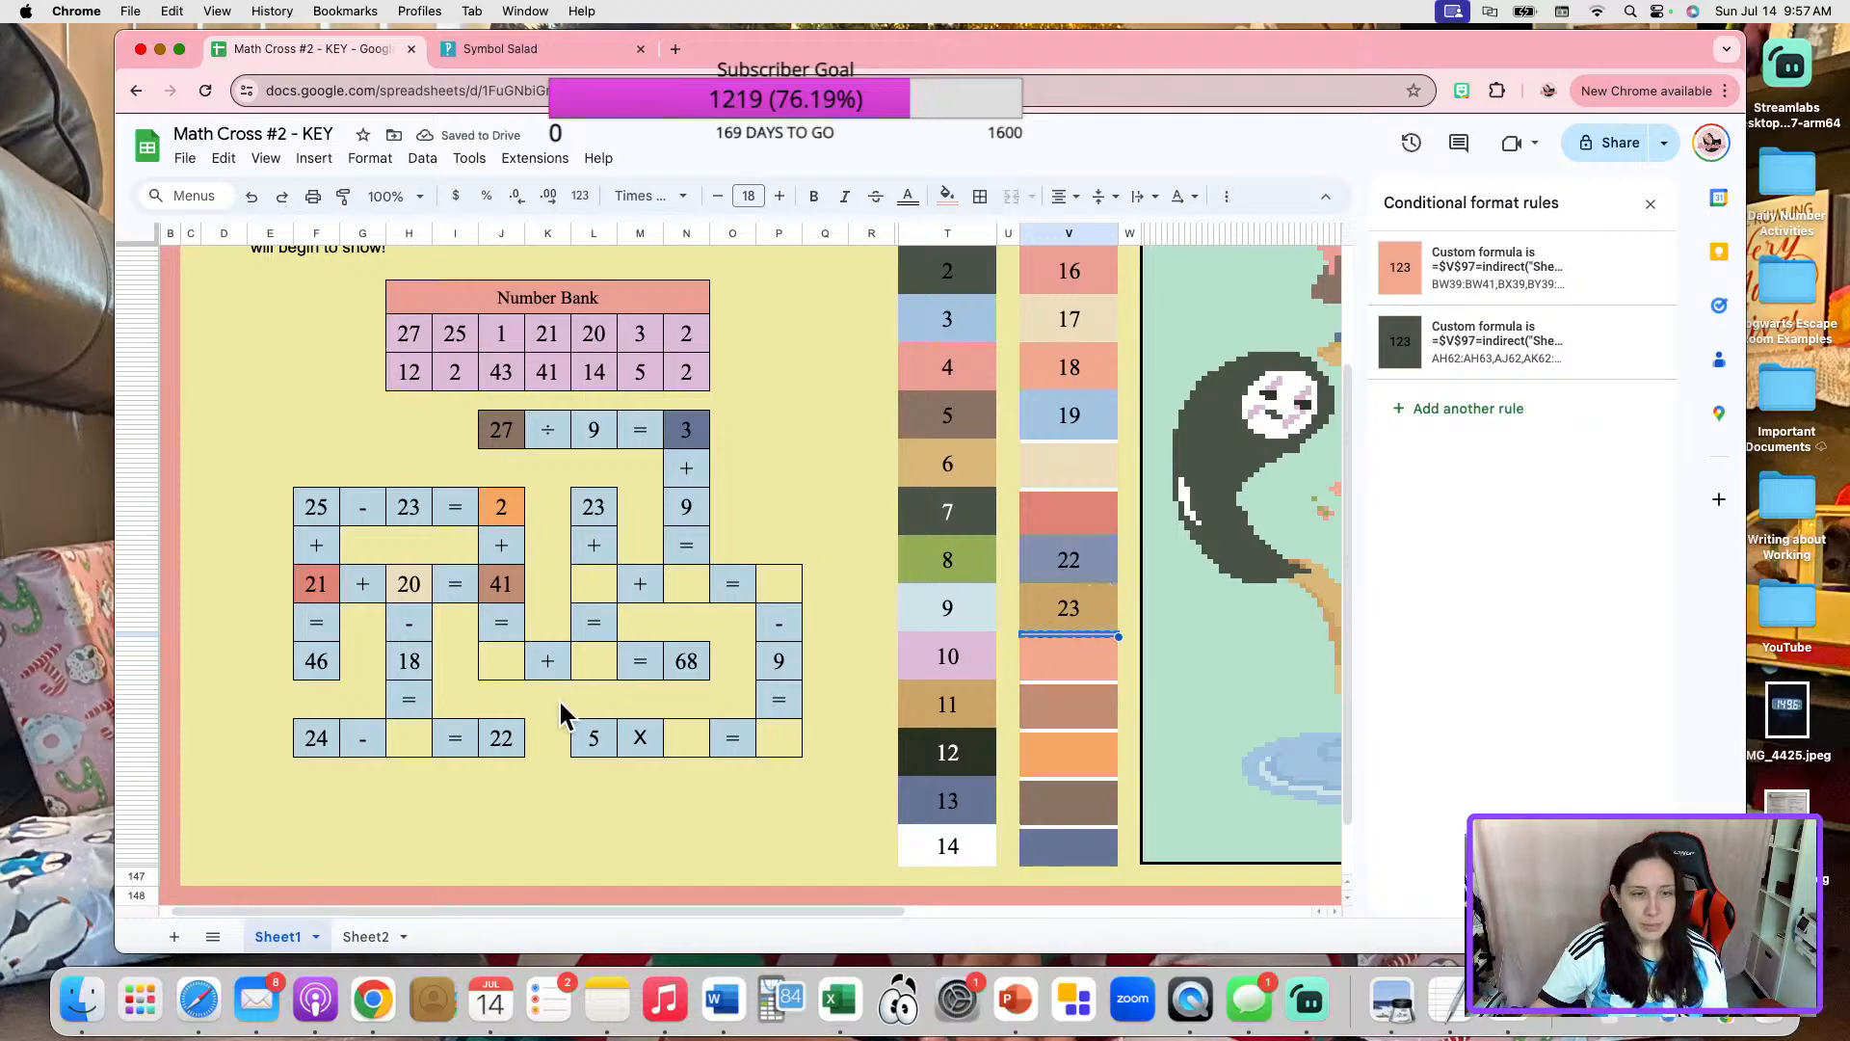
left_click(406, 736)
key("ctrl+v")
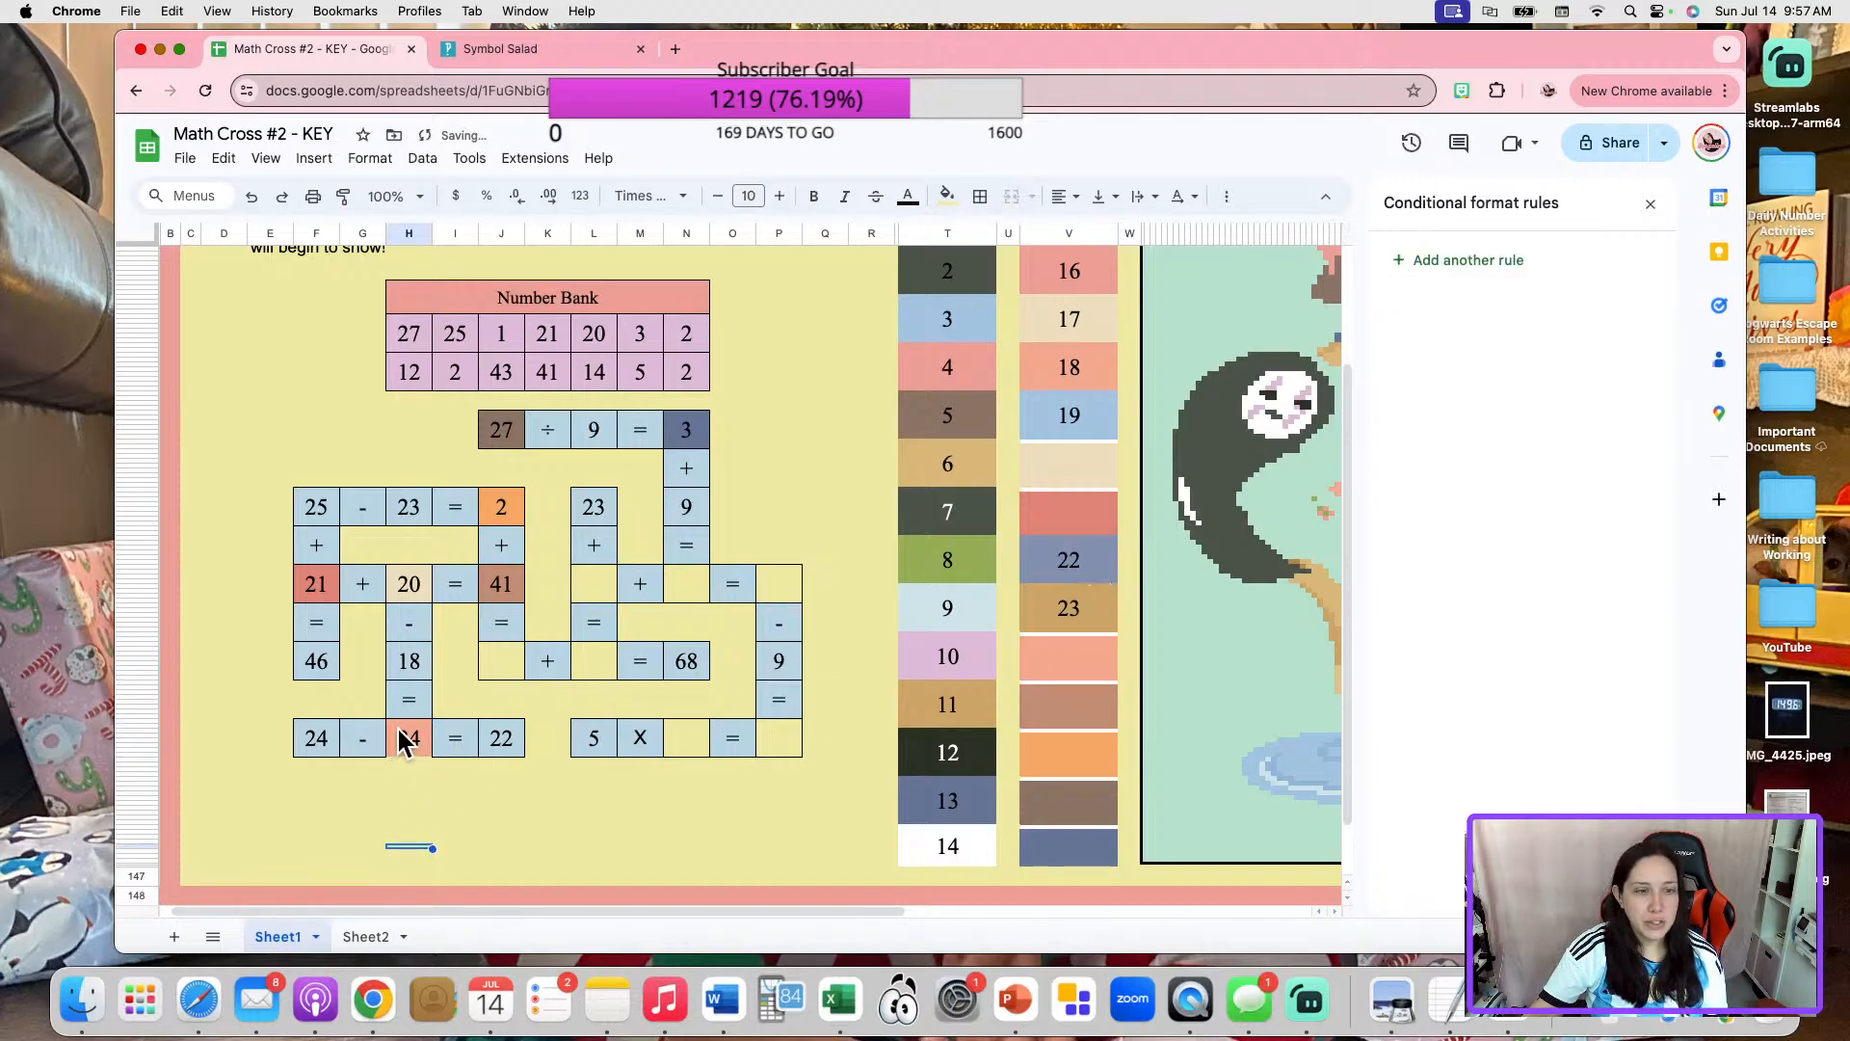
left_click(980, 196)
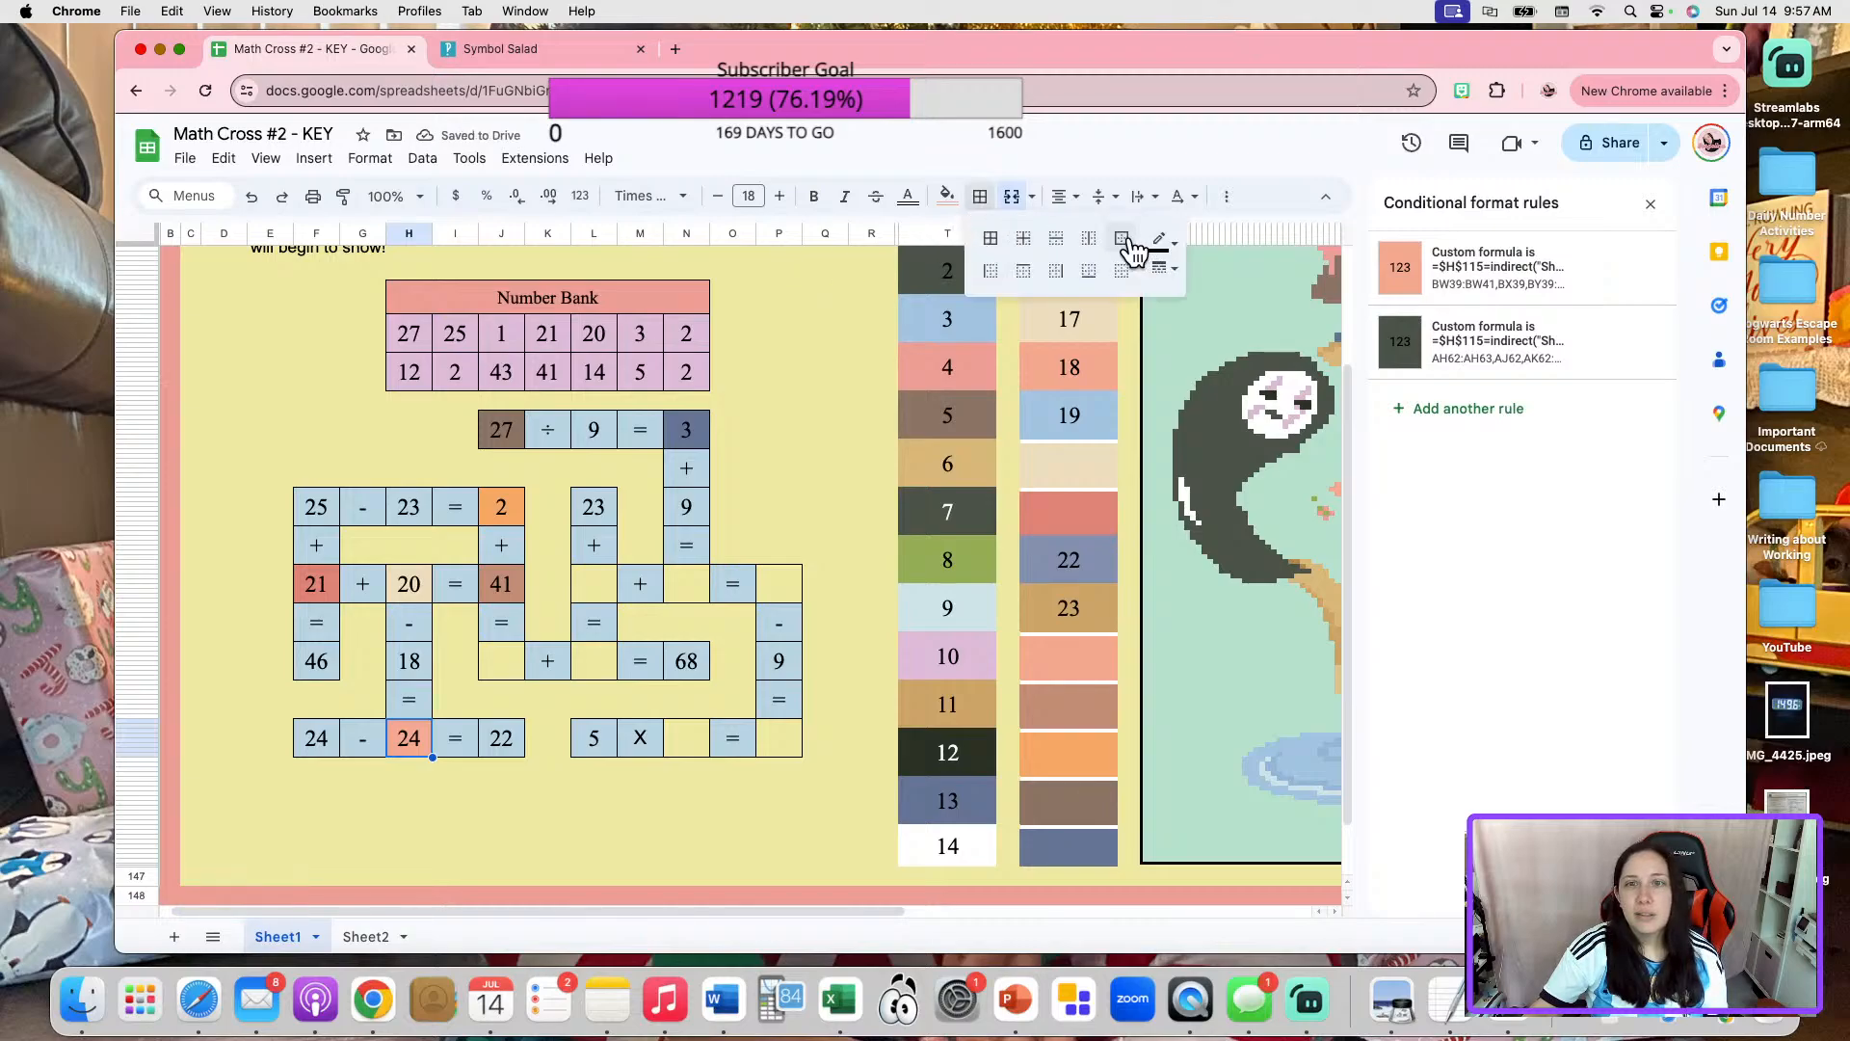
left_click(501, 825)
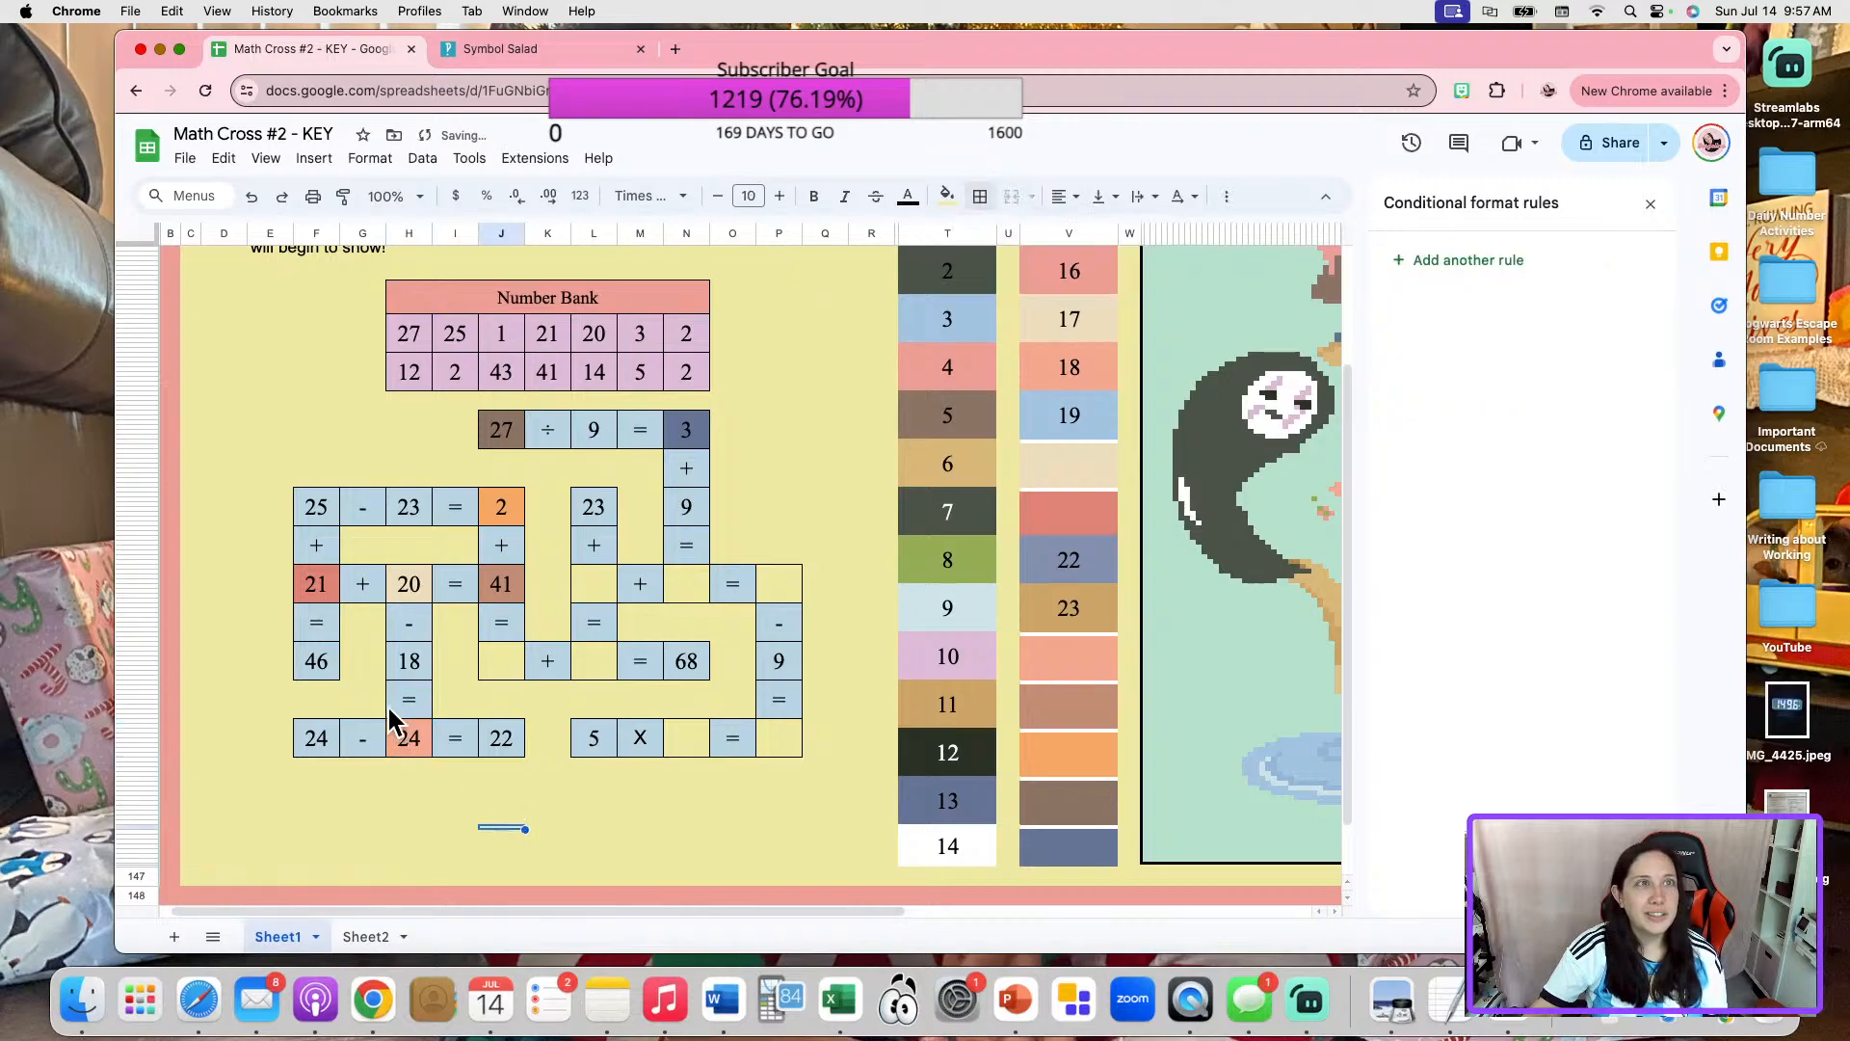
Enter 2 in the blank of "24 - _ = 22" and set the matching entry in cell C40 of Sheet2 to 2.
left_click(401, 742)
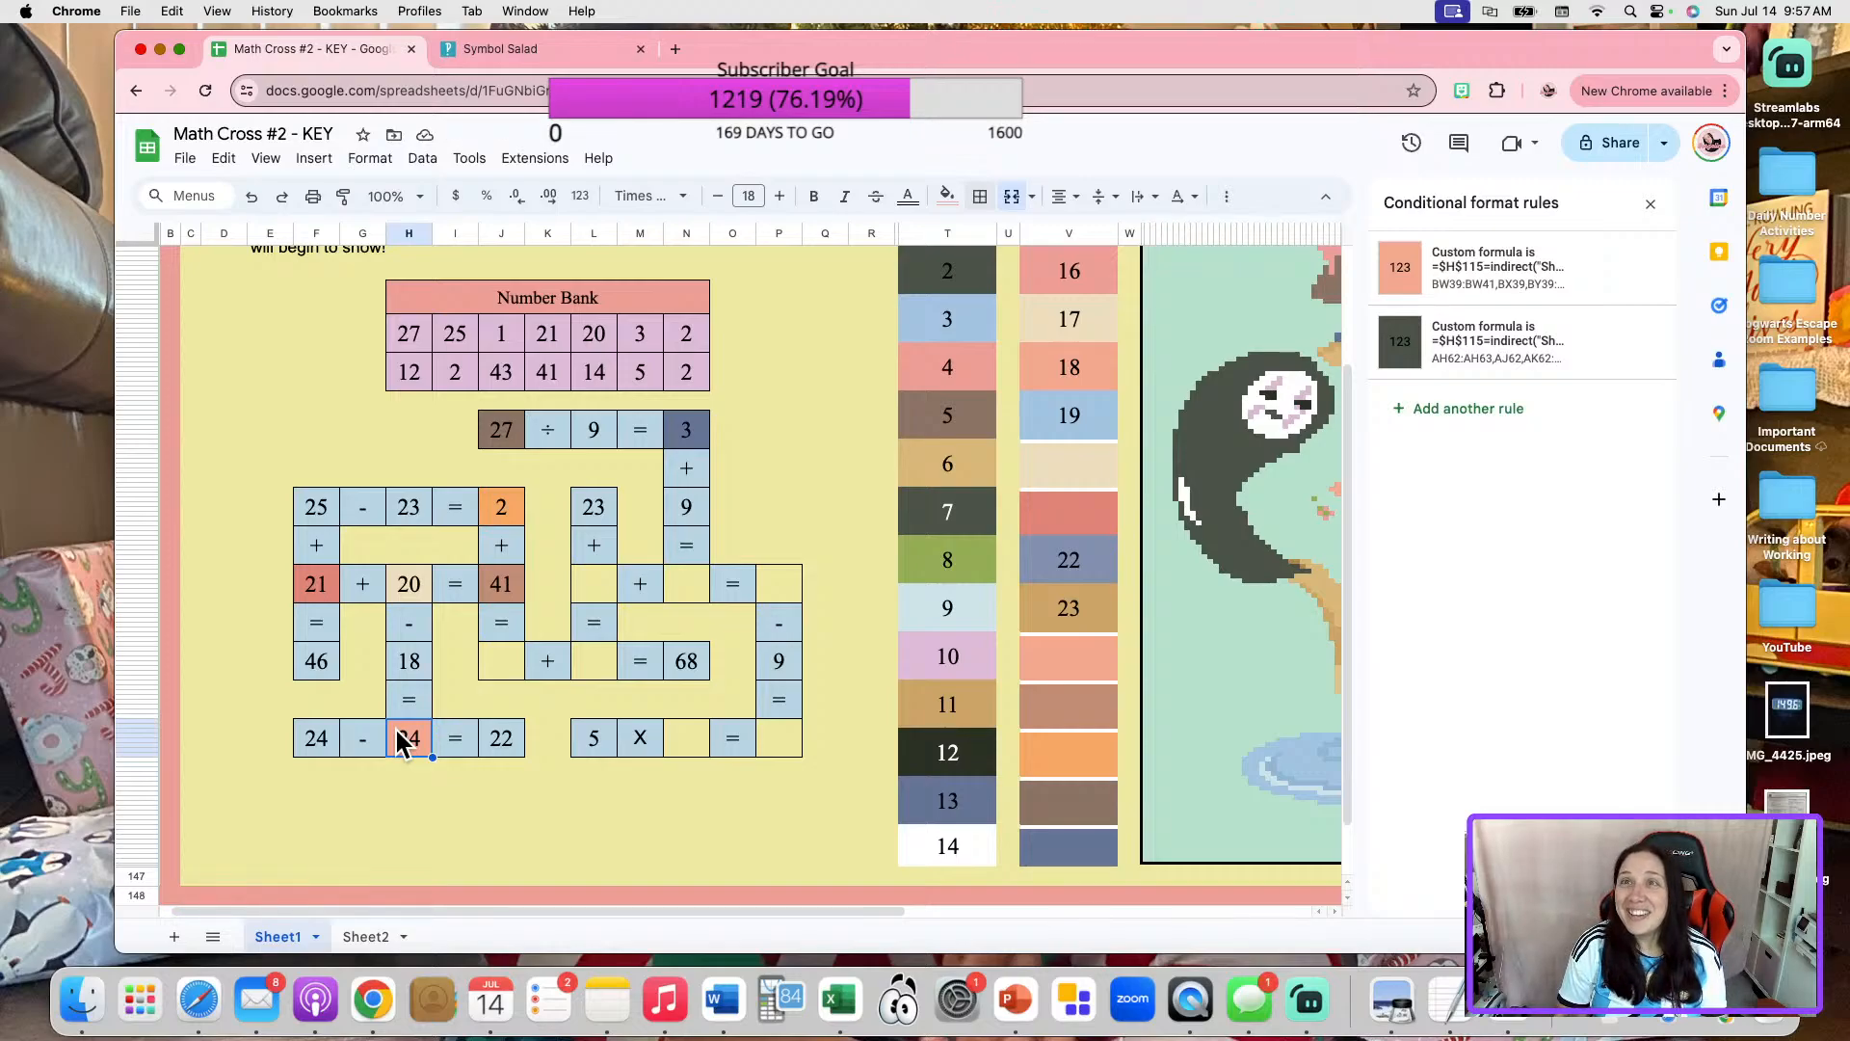
type("2")
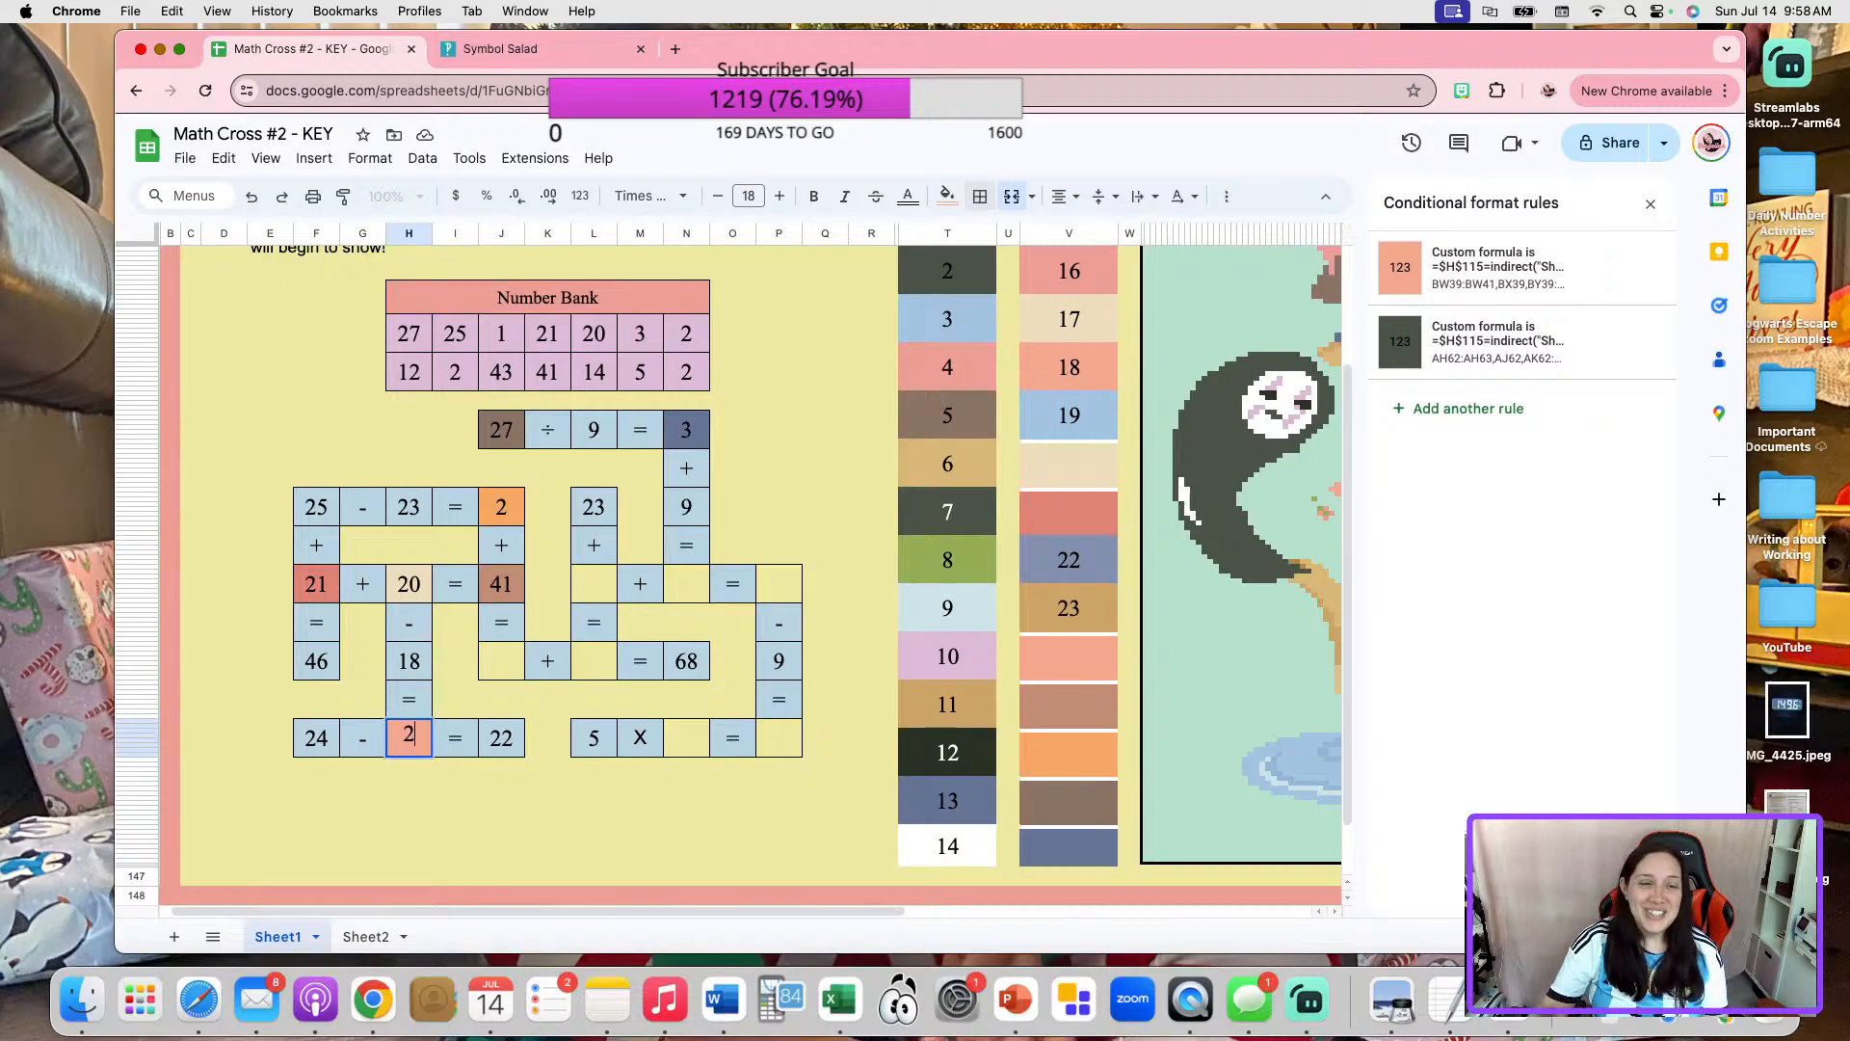
left_click(439, 822)
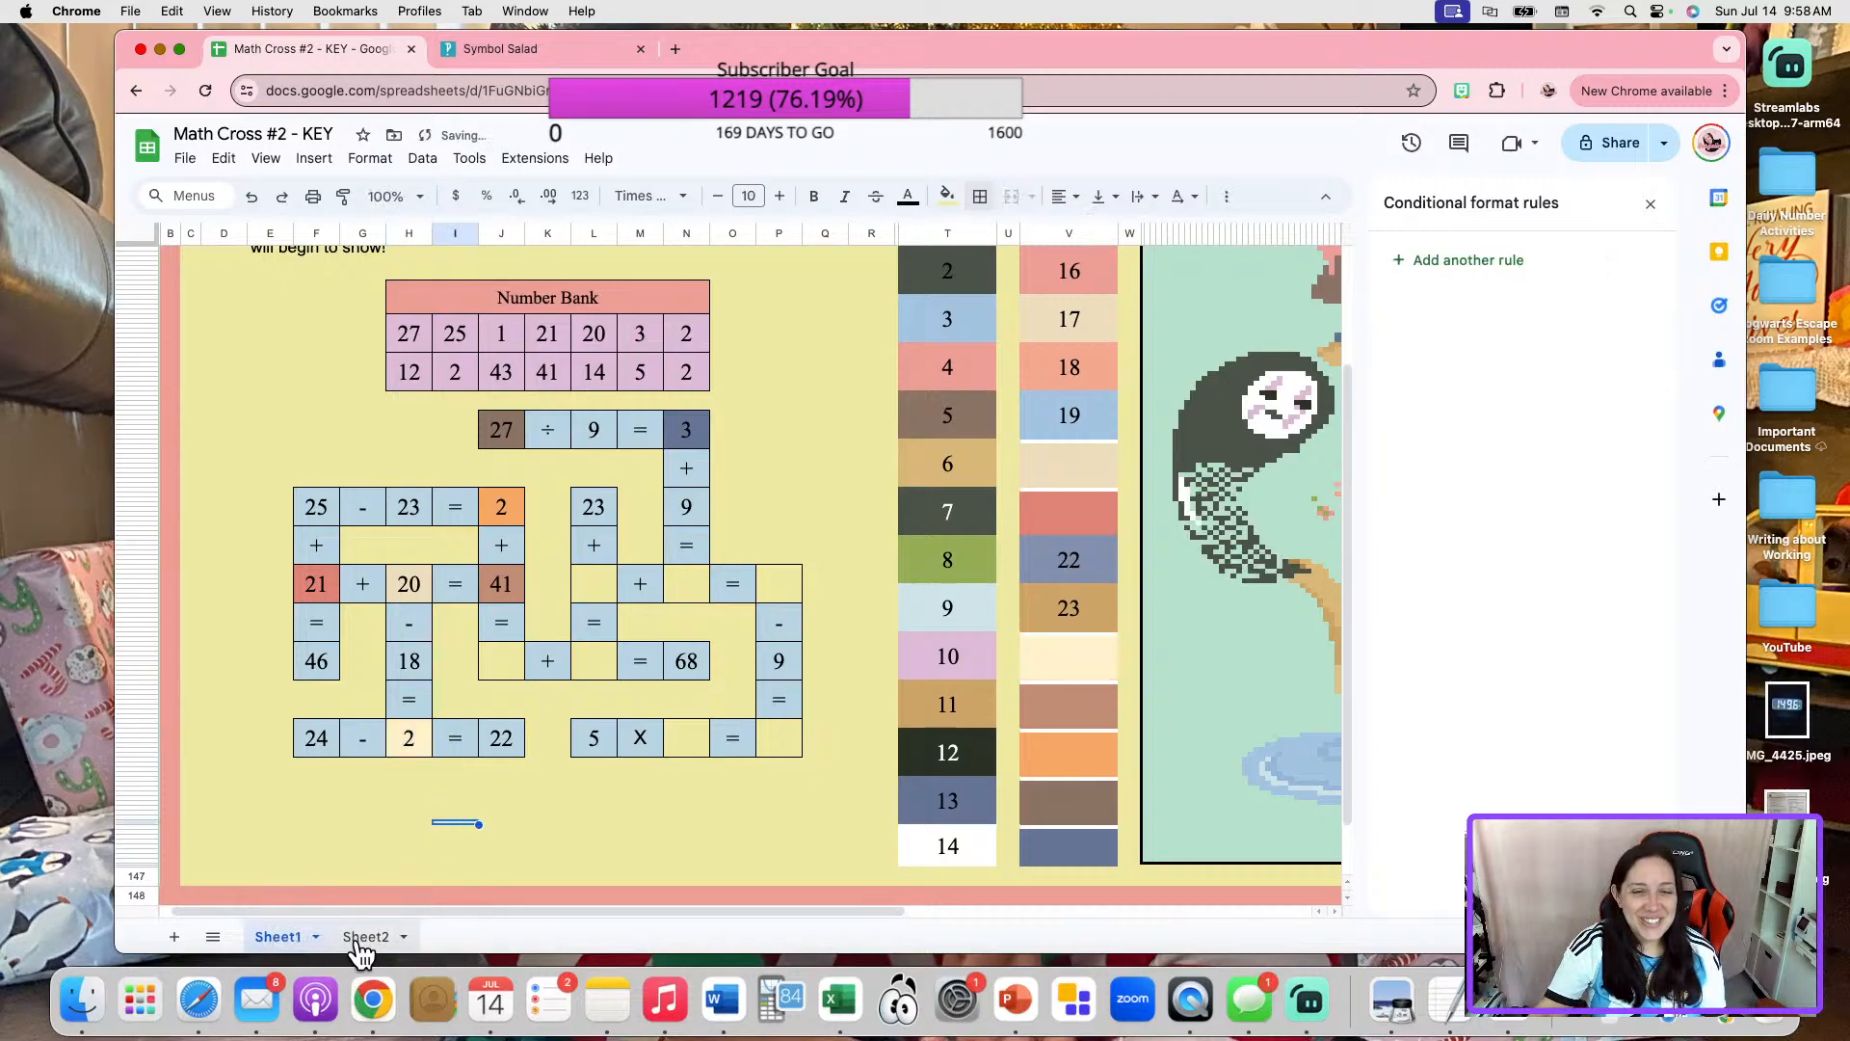
left_click(359, 940)
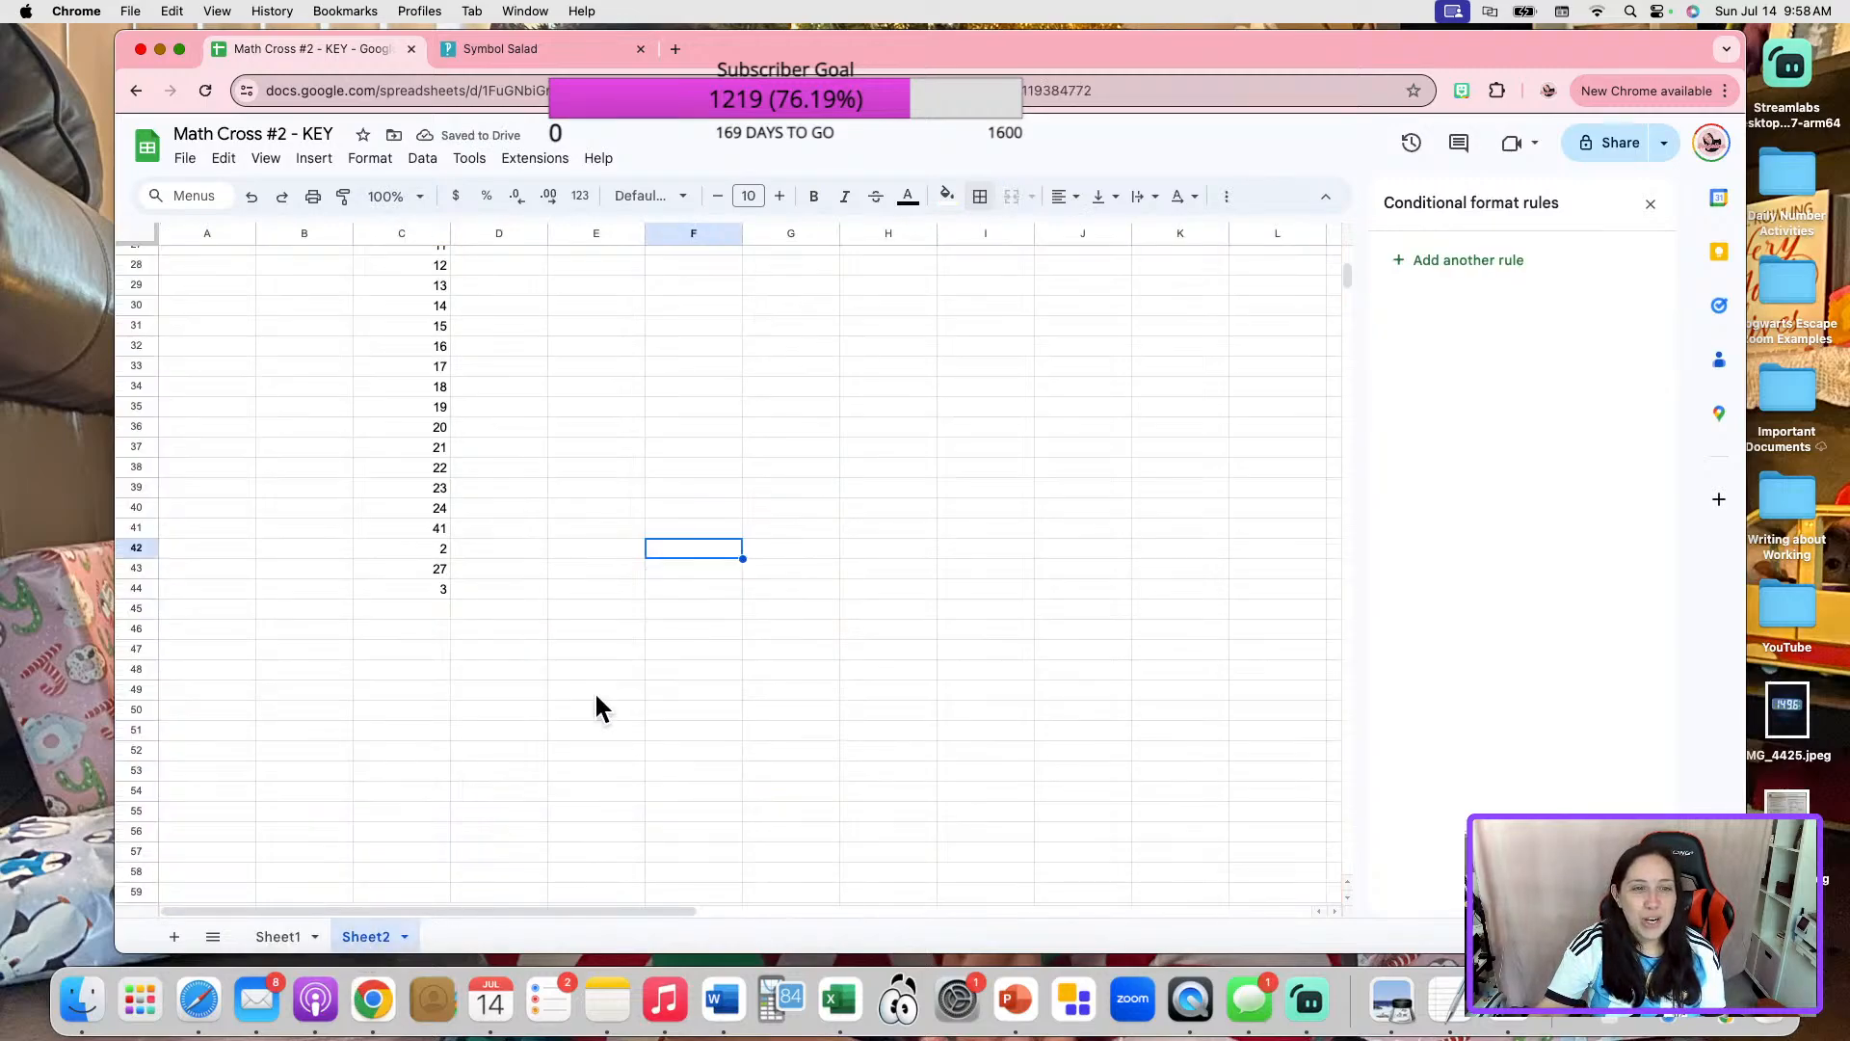
left_click(444, 508)
type("2")
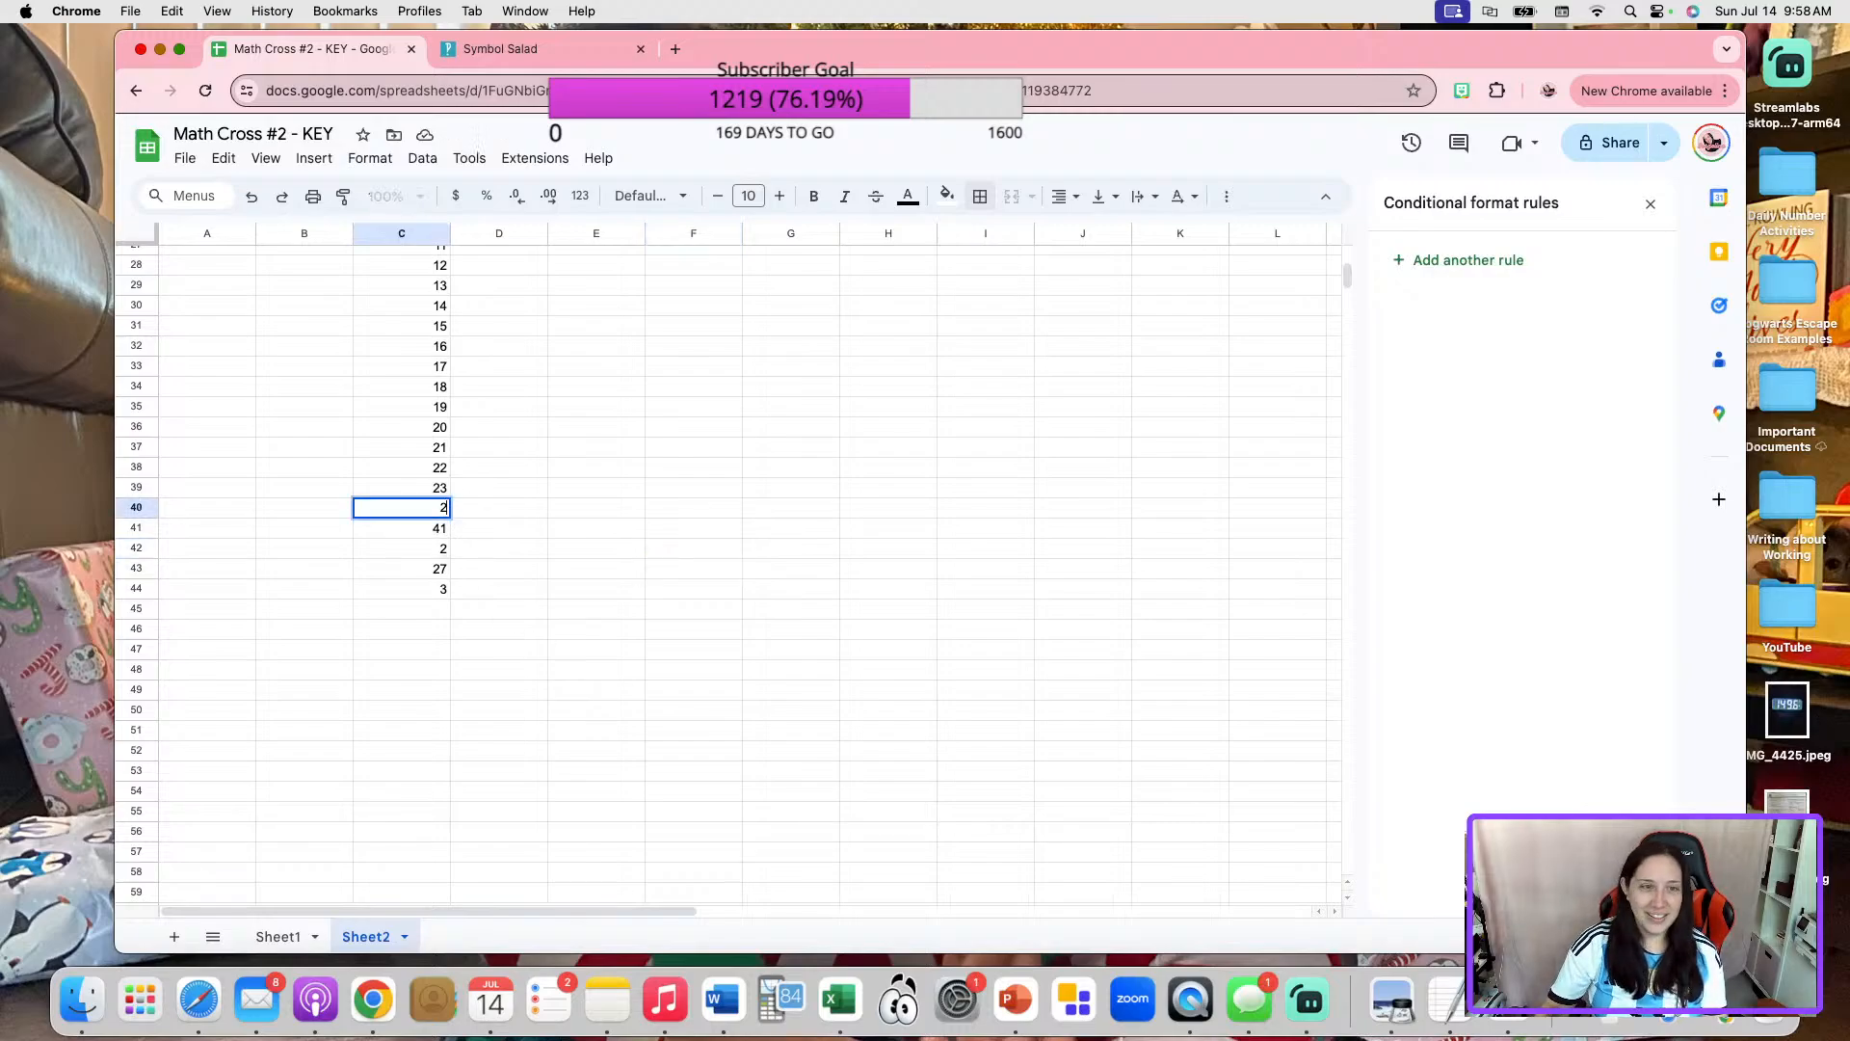
left_click(634, 610)
On Sheet1, unmerge color box 23, move its number cell into the first blank of "_ + _ = 68", and restore its outer border.
left_click(289, 937)
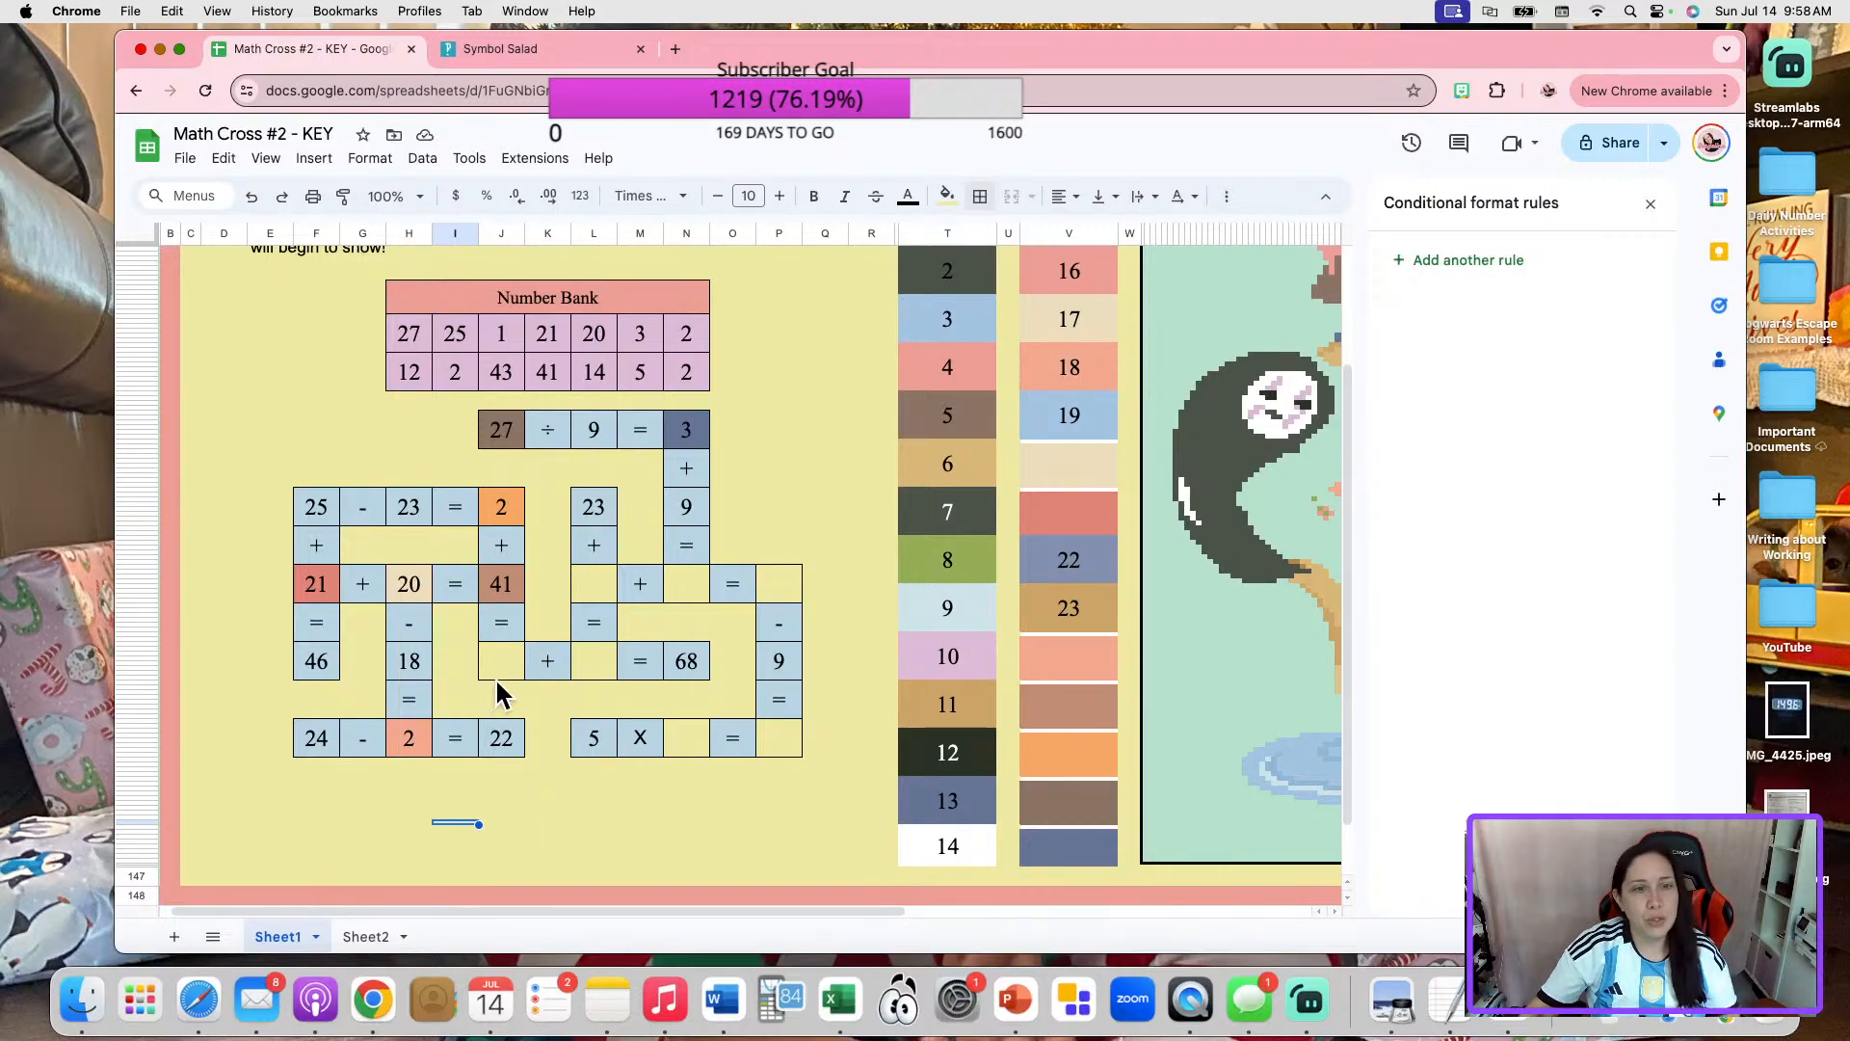
left_click(1031, 607)
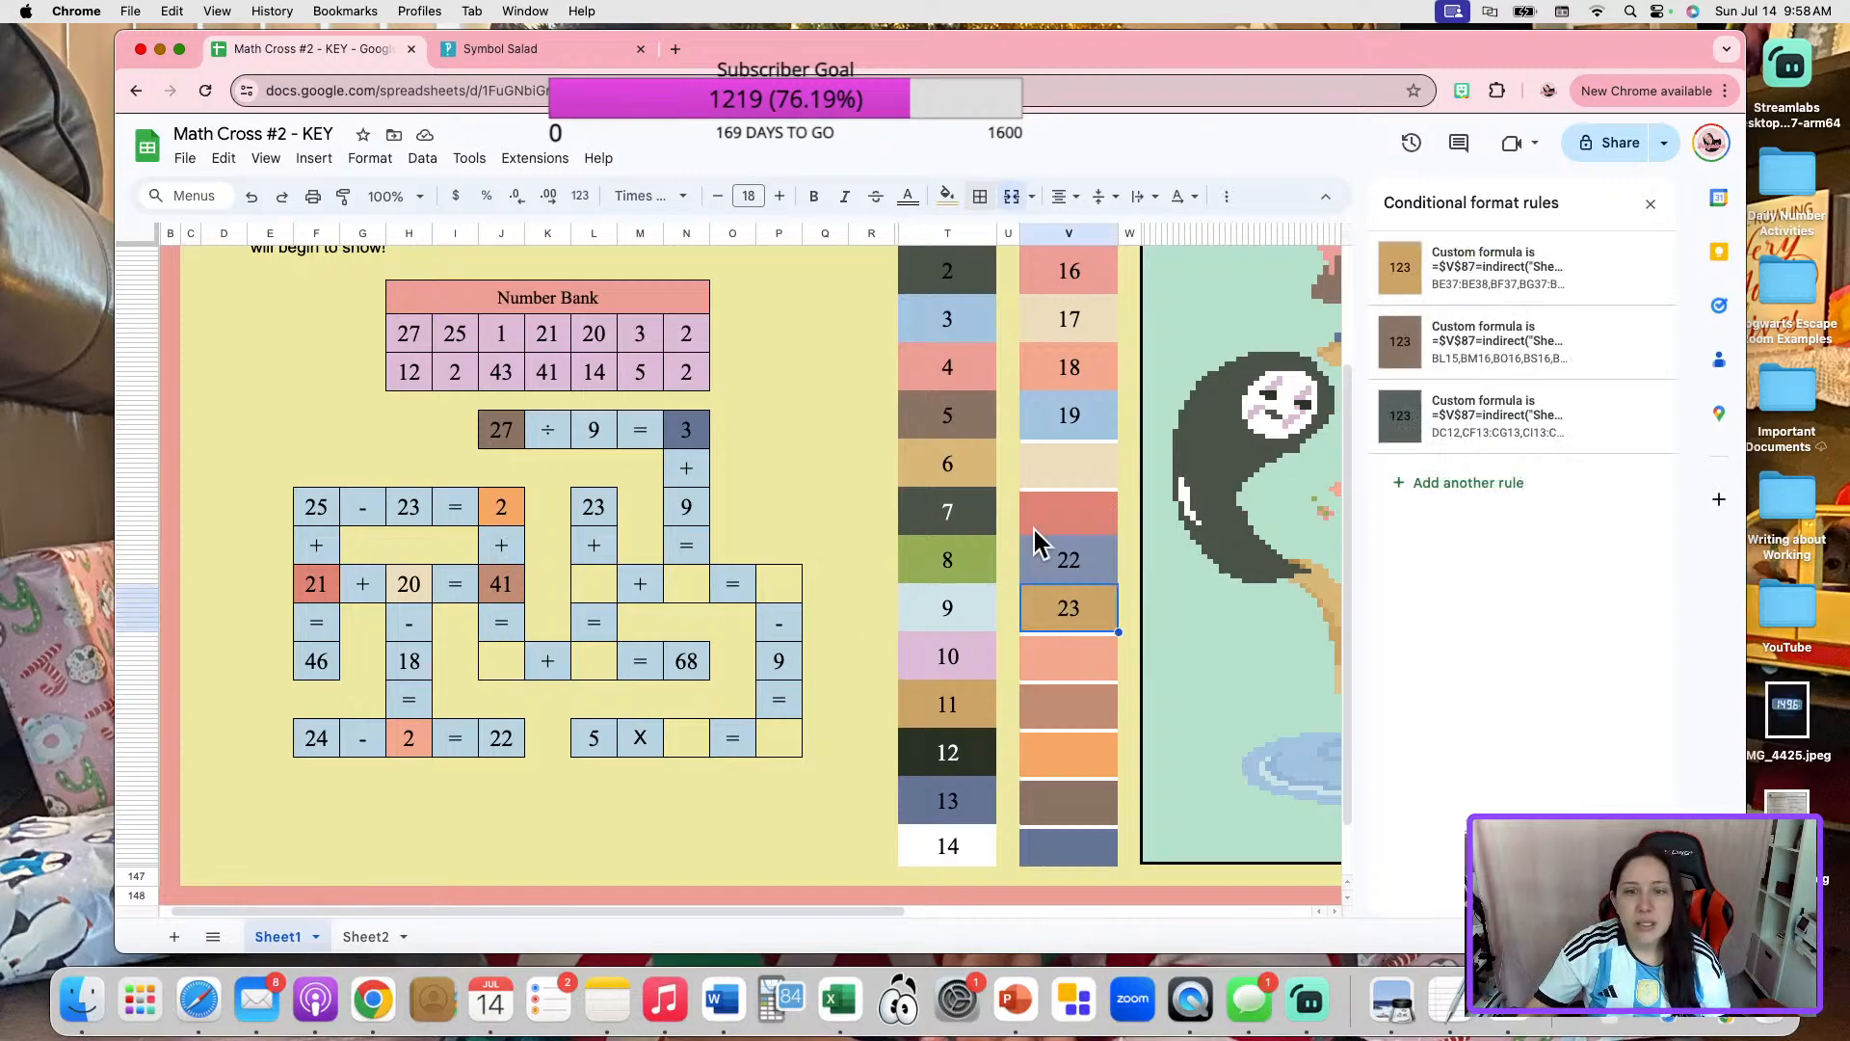
left_click(980, 195)
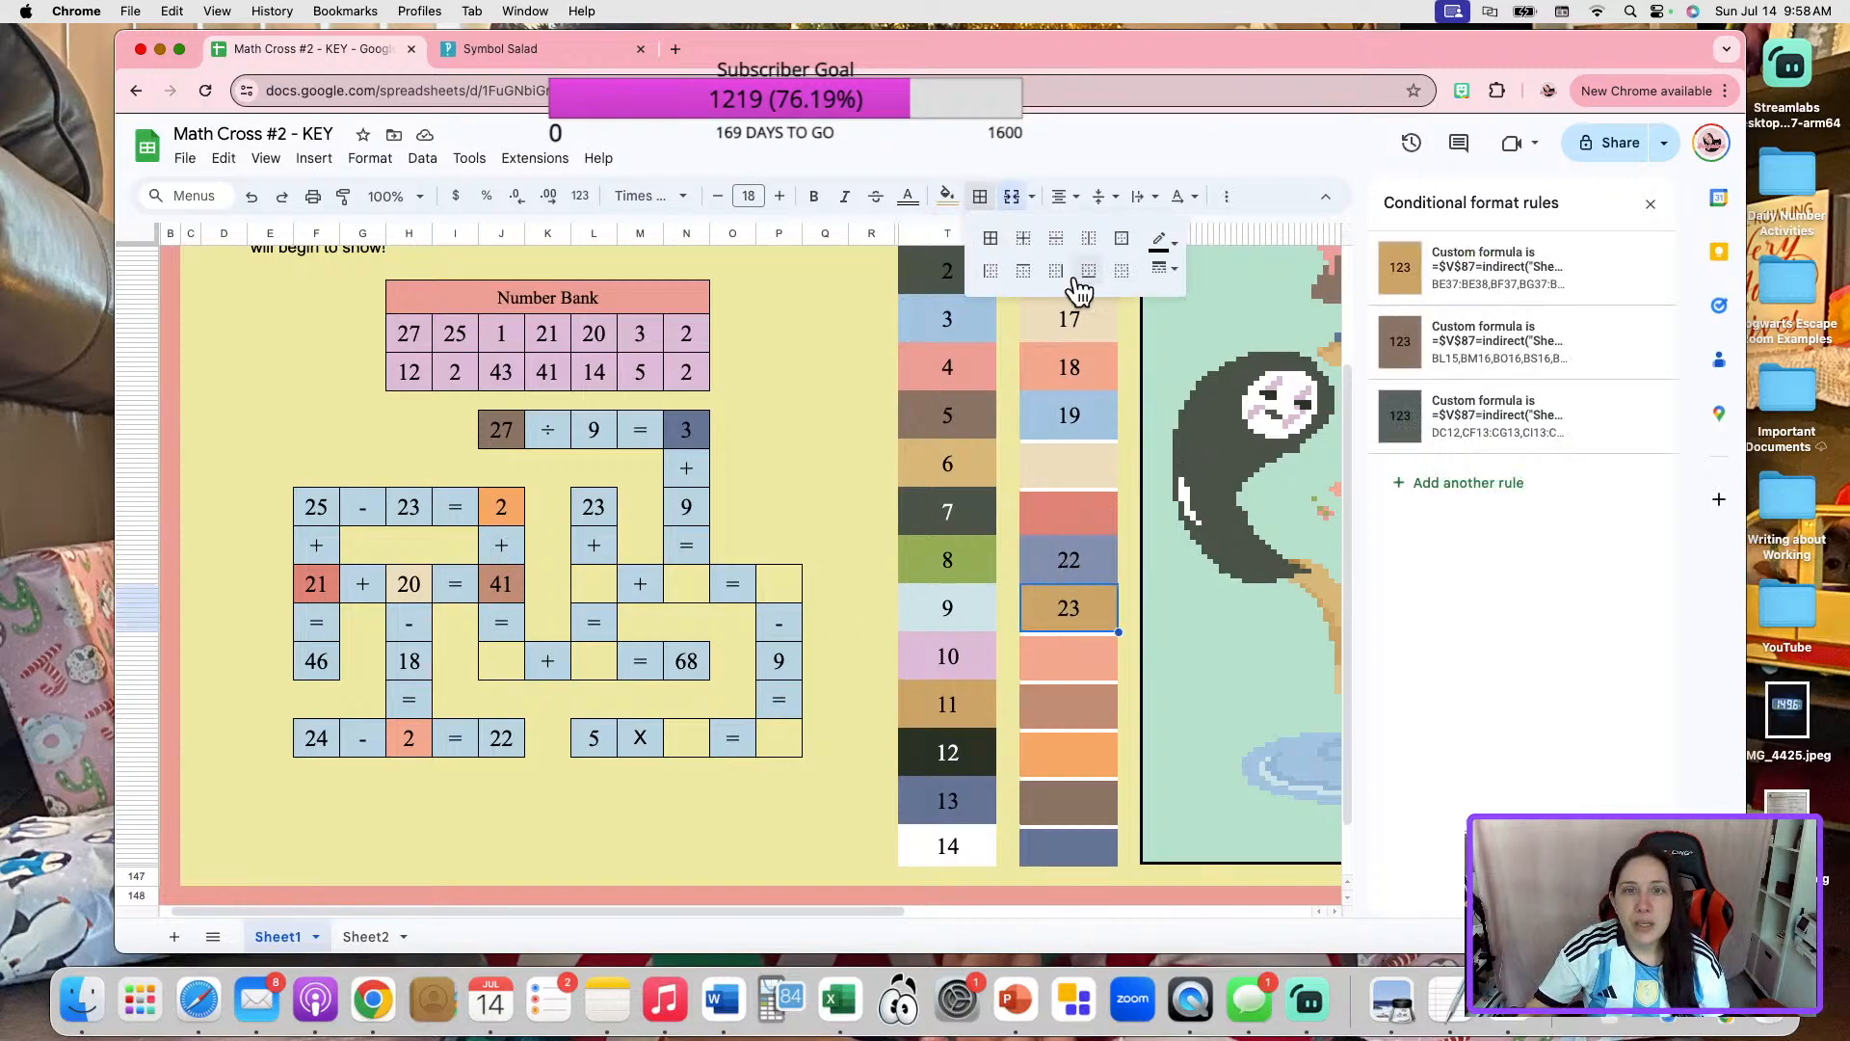
left_click(1138, 587)
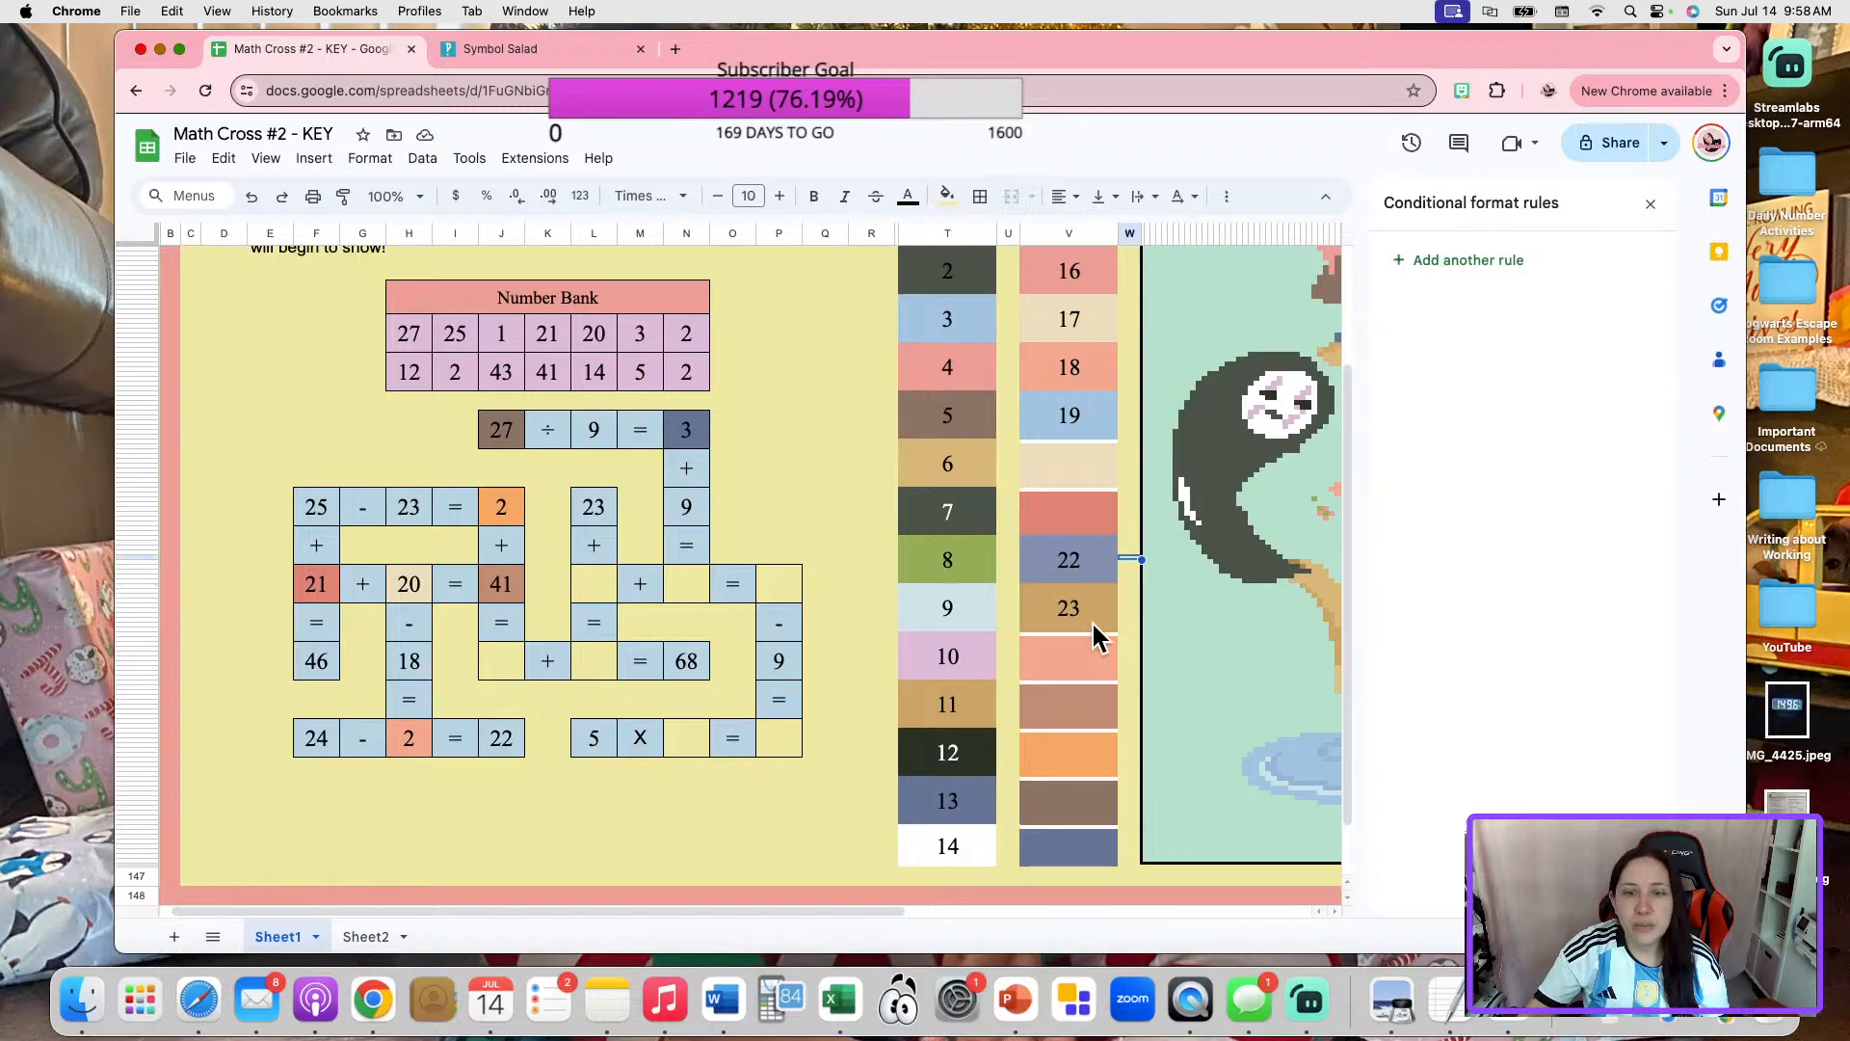
key("Delete")
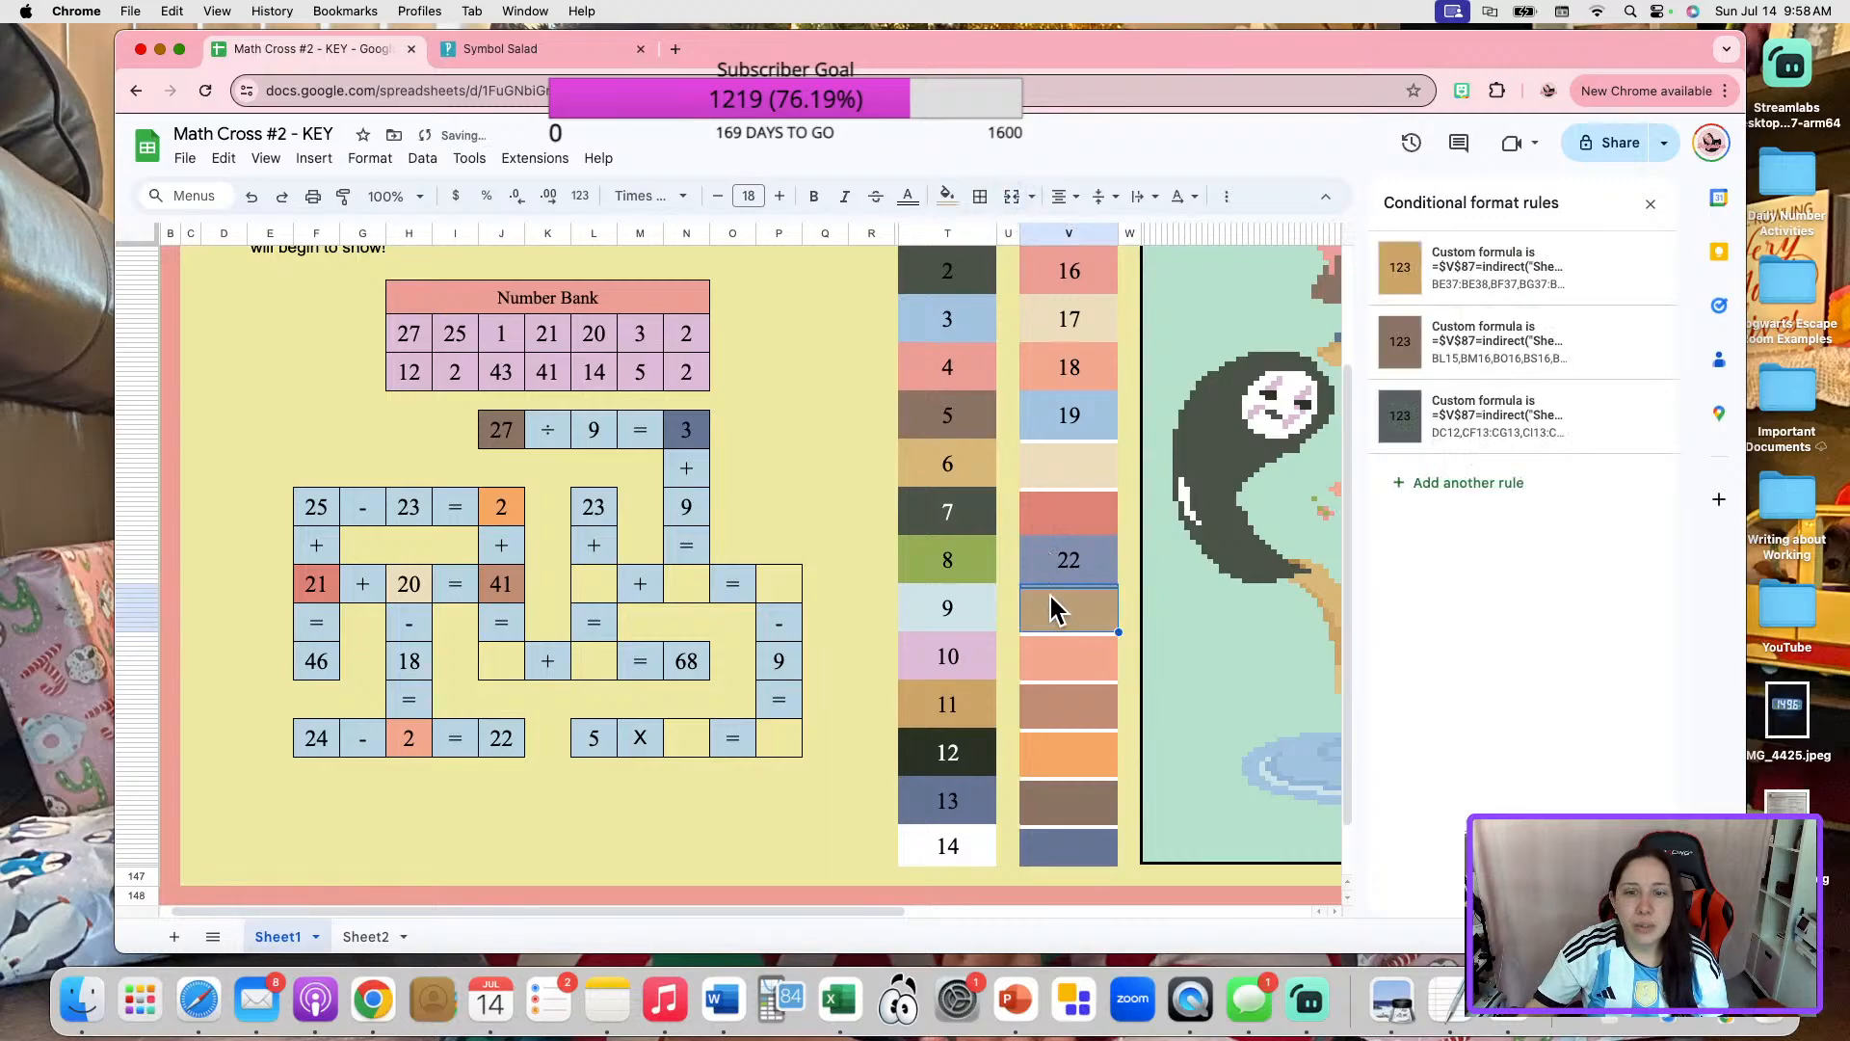
left_click(1053, 576)
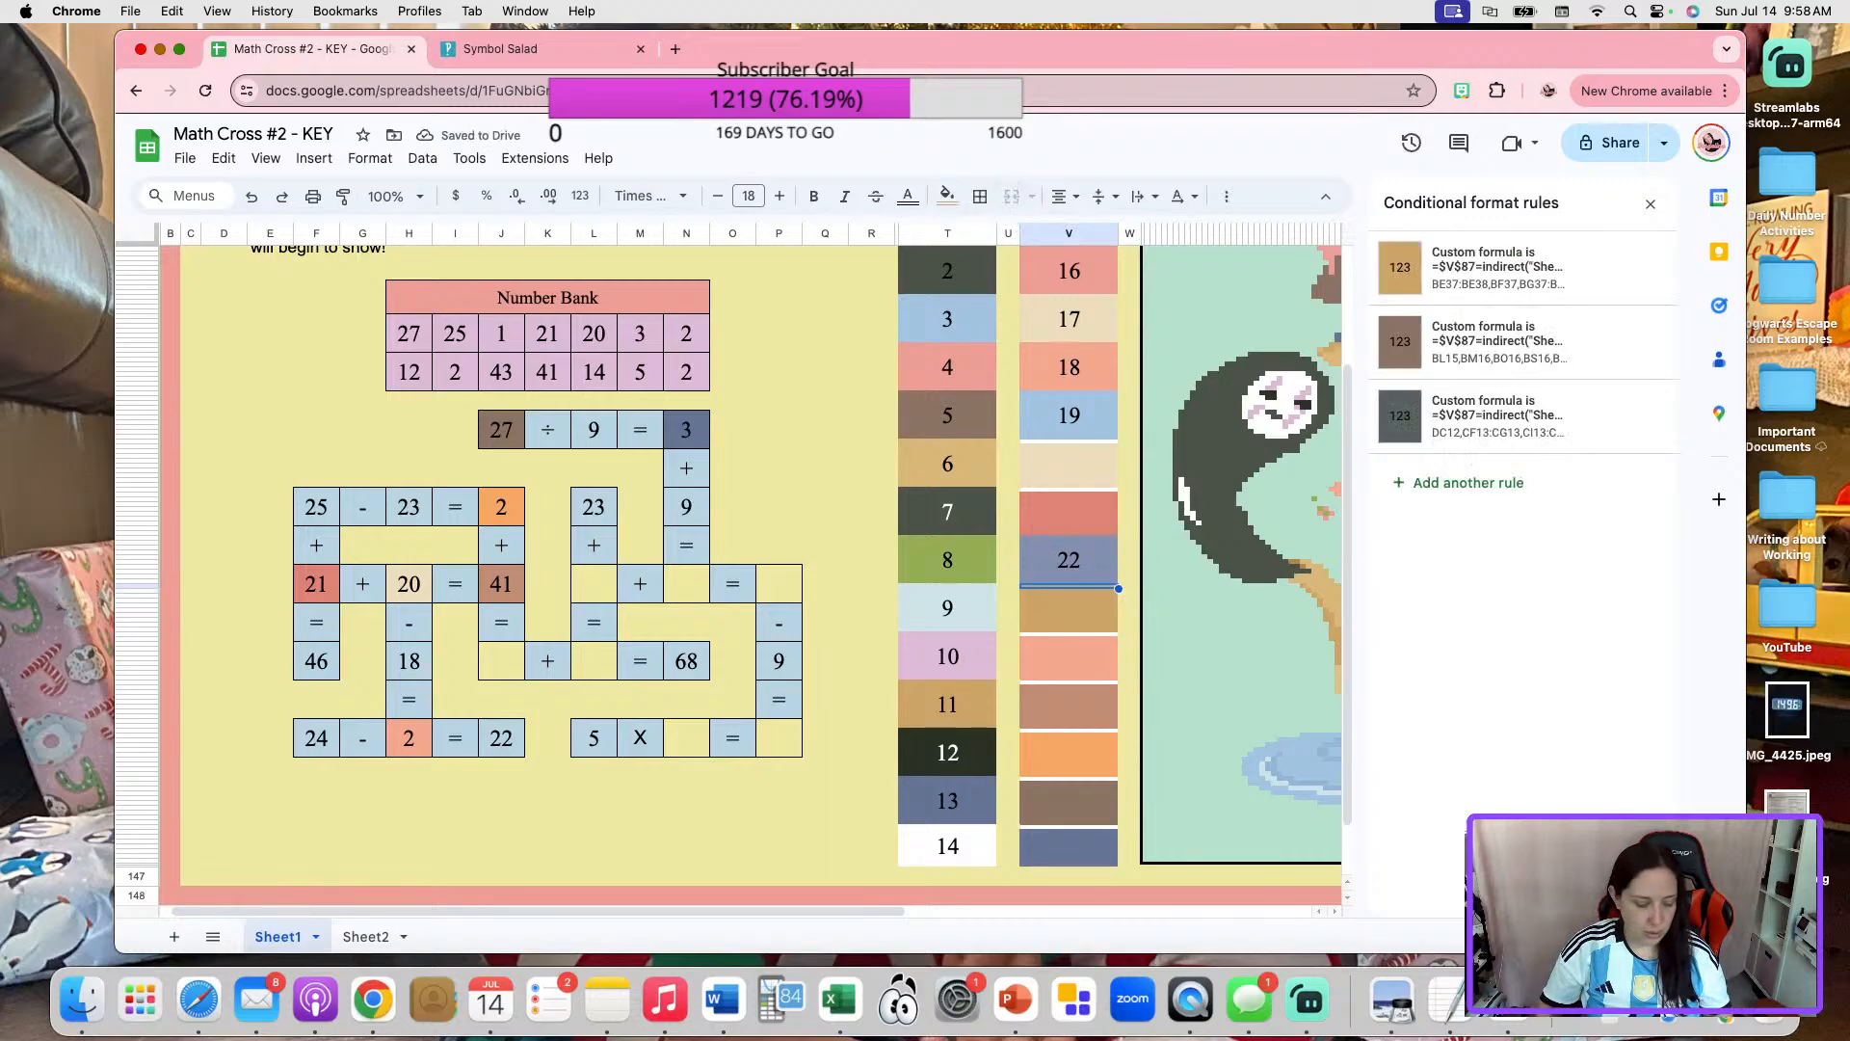
left_click(519, 647)
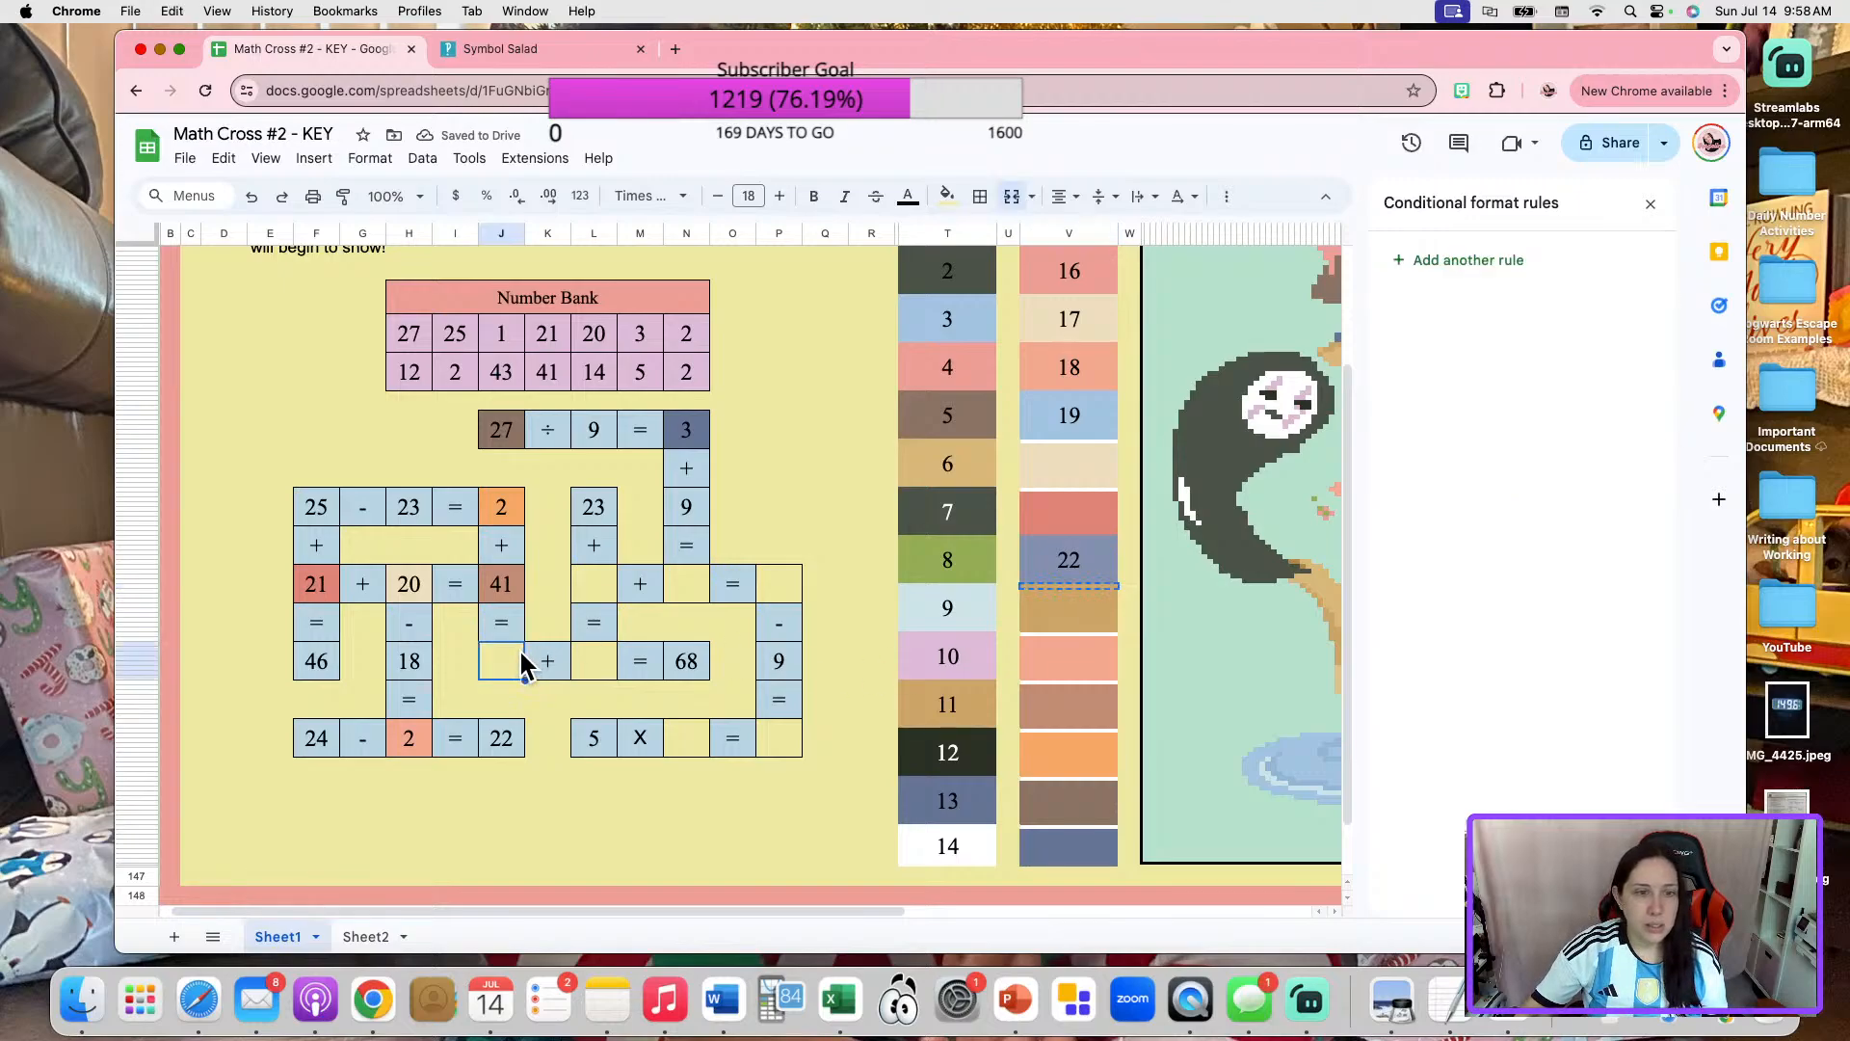
type("23")
left_click(980, 195)
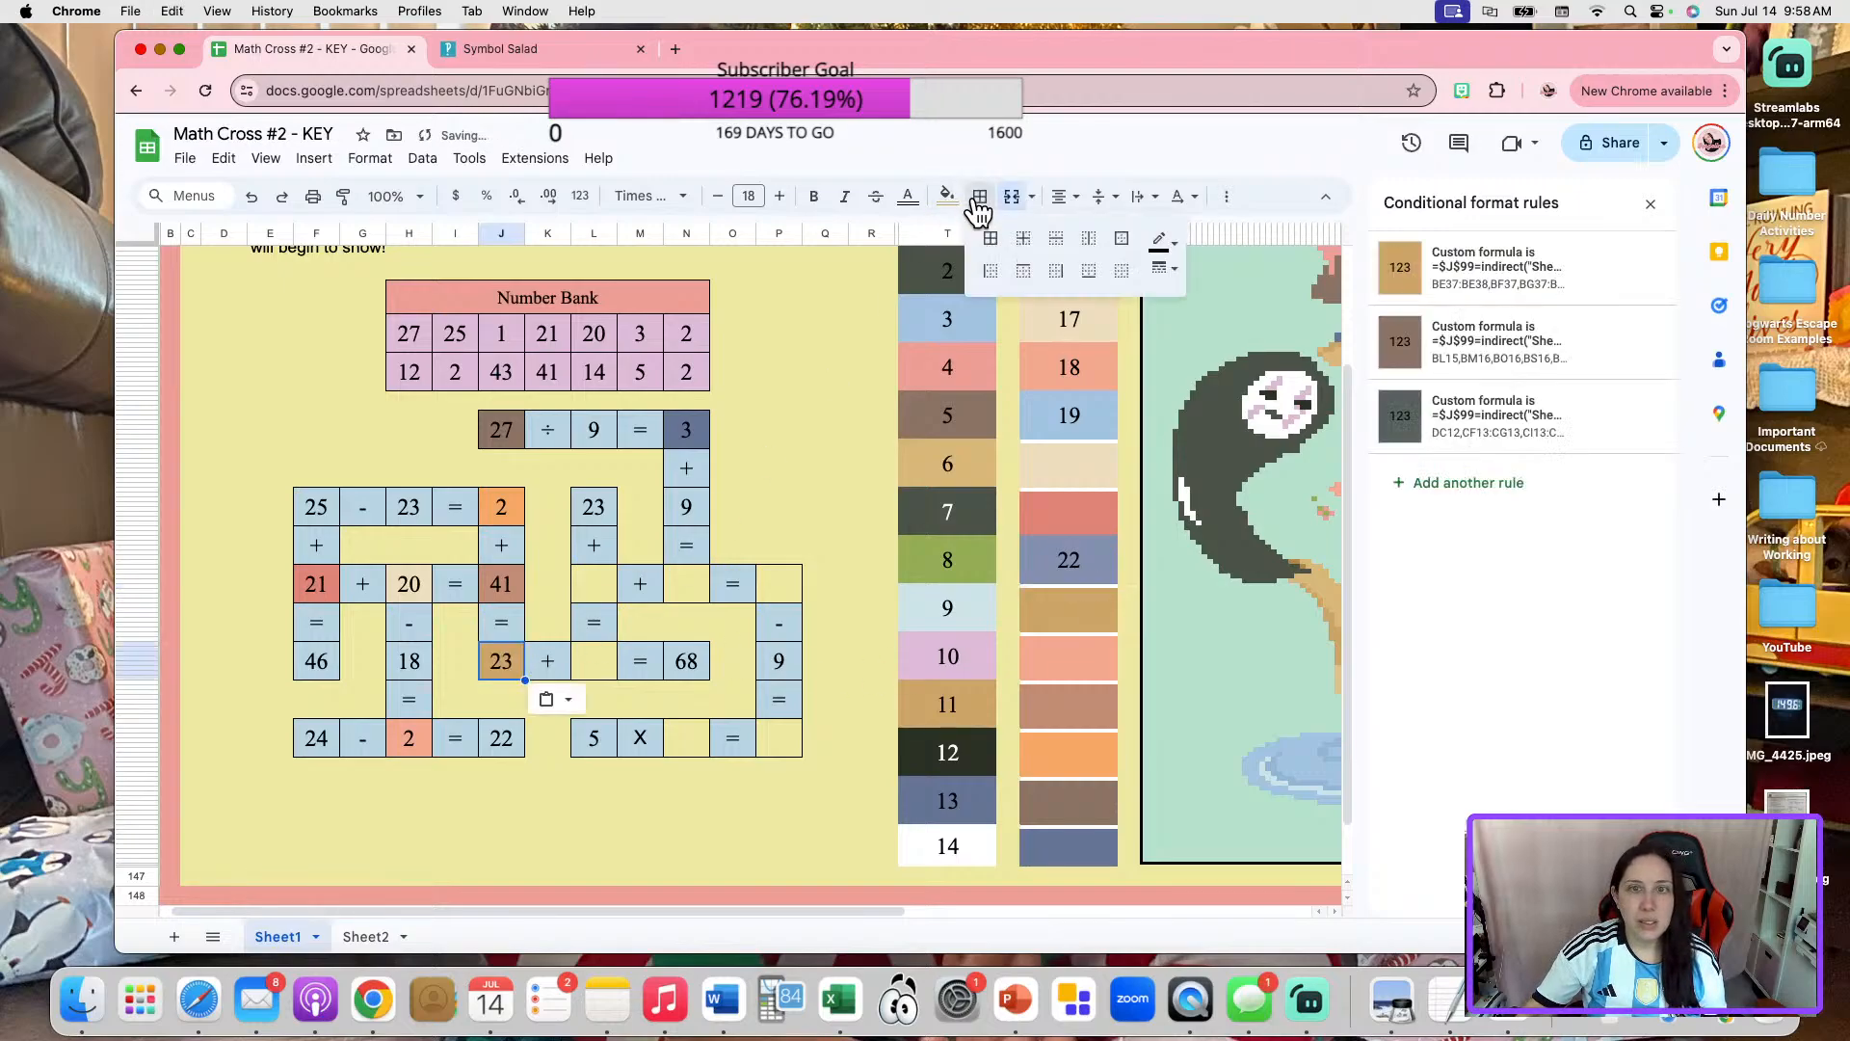
Enter 43 in the first blank of "_ + _ = 68" and set the matching entry in cell C39 of Sheet2 to 43.
left_click(511, 663)
type("43")
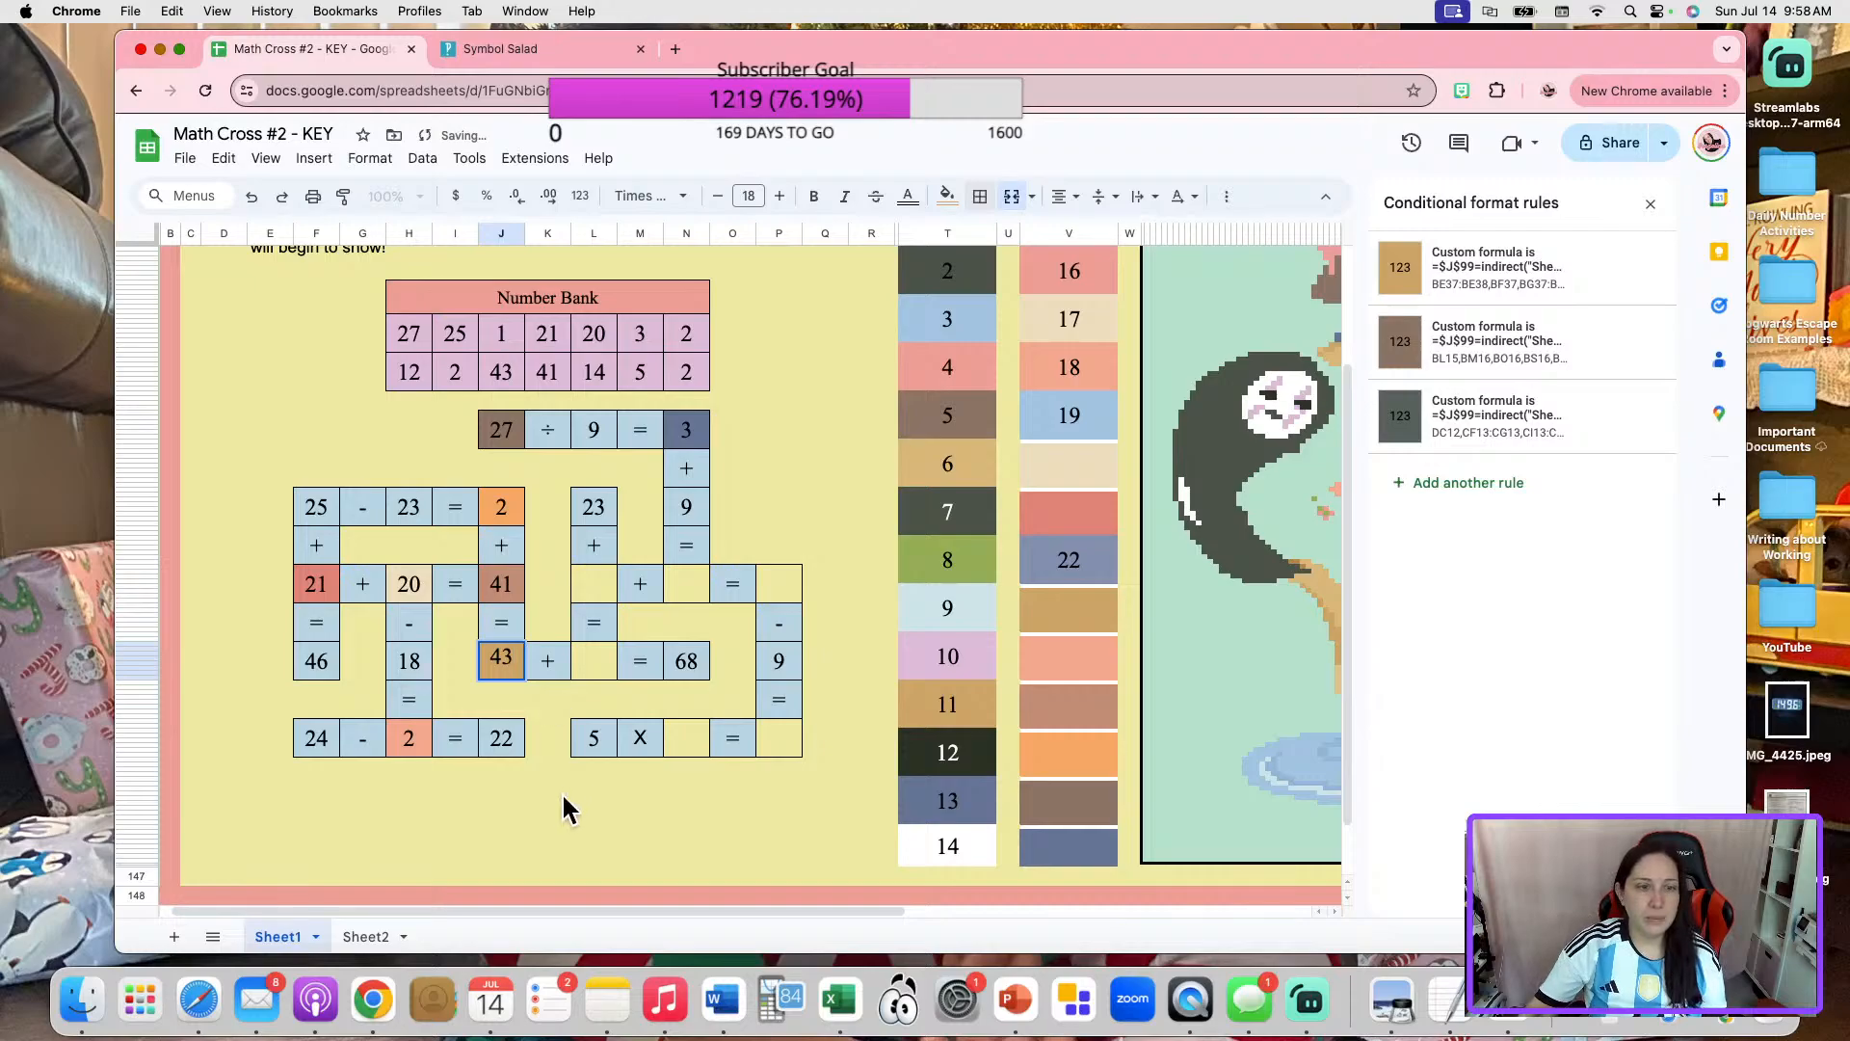
left_click(366, 937)
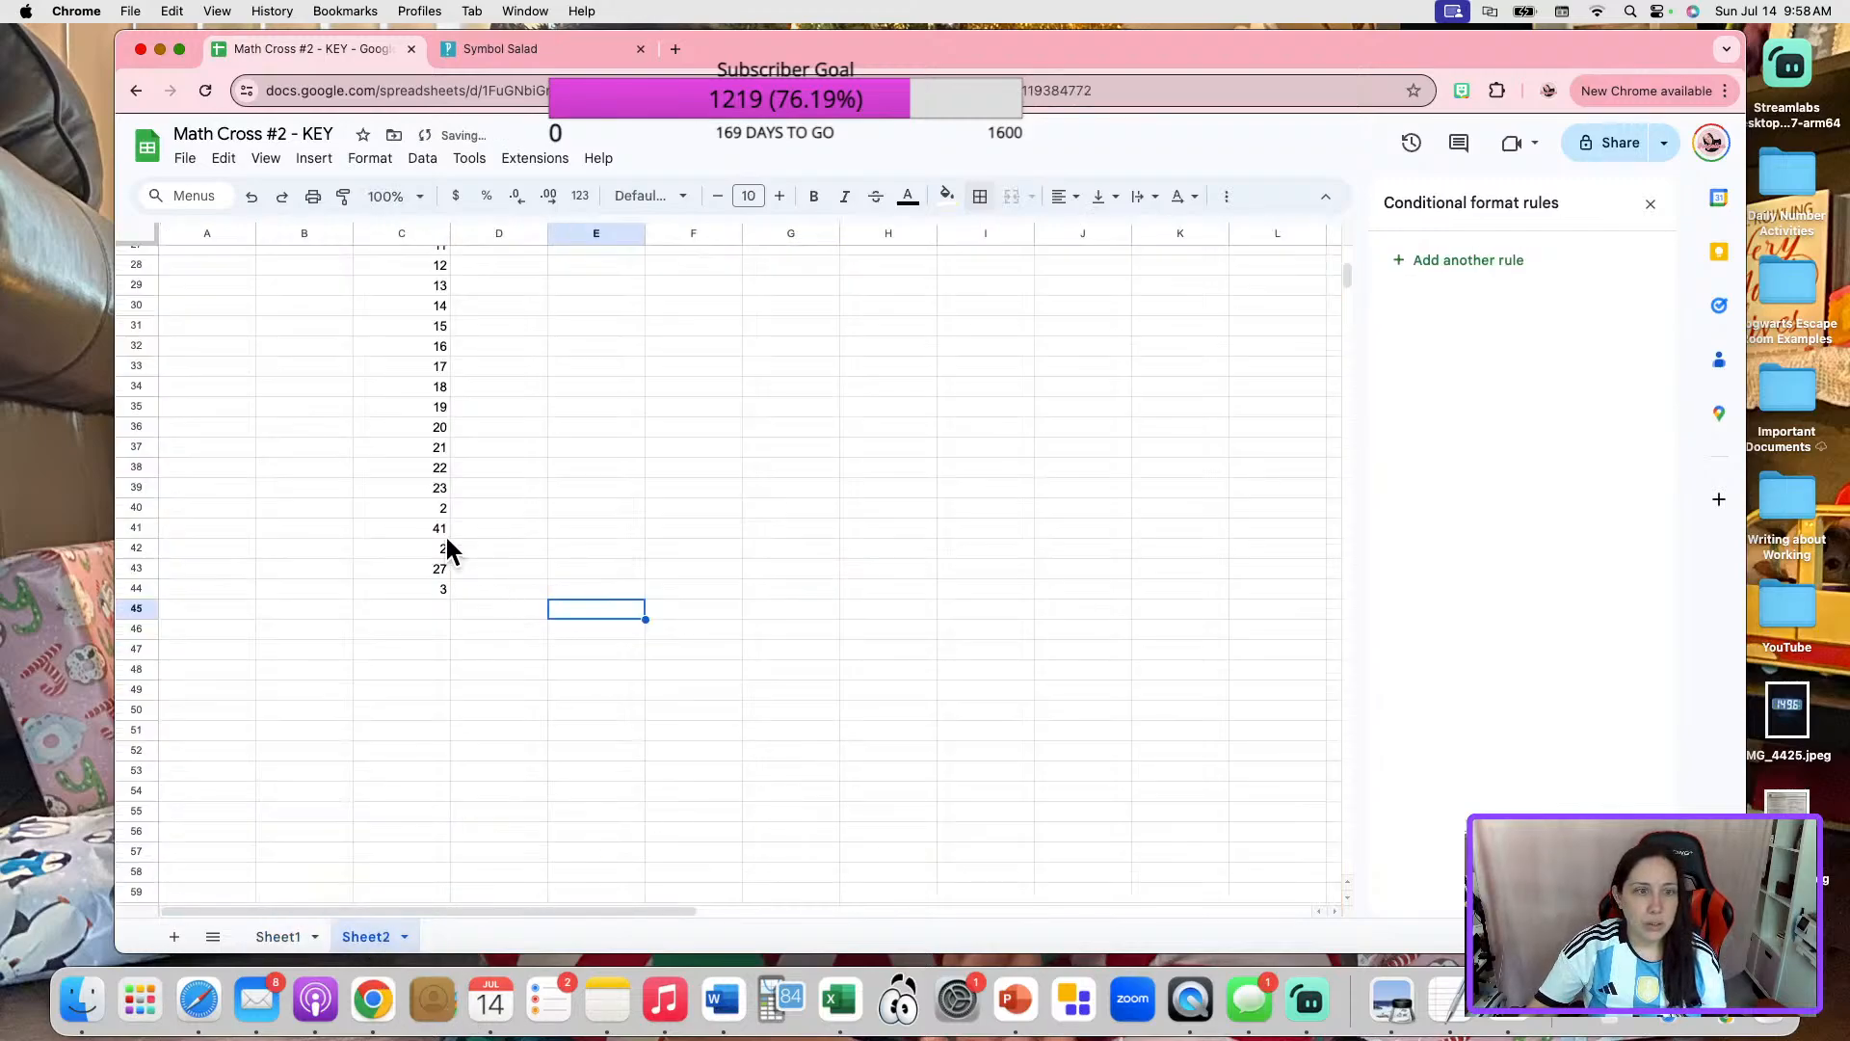
left_click(434, 487)
type("43")
left_click(558, 513)
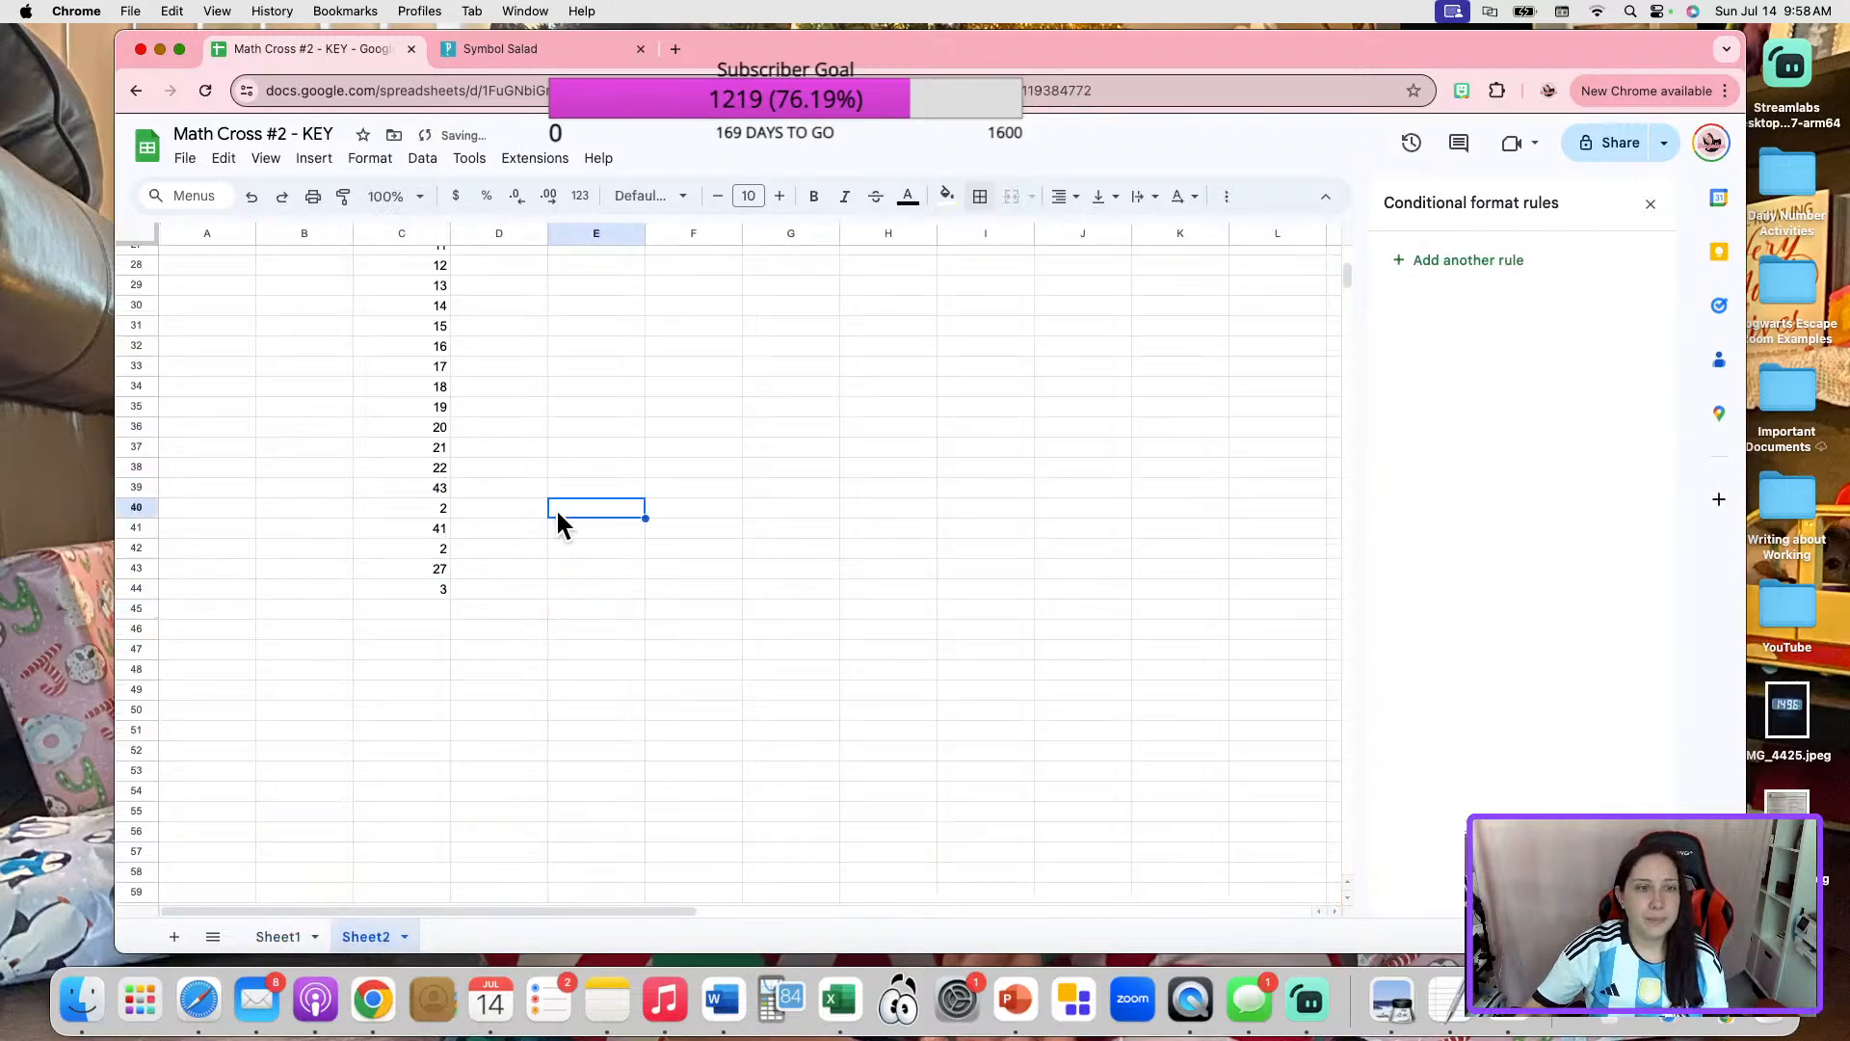
On Sheet1, unmerge color box 22, move its number cell into the blank of "43 + _ = 68", and restore its outer border.
left_click(289, 935)
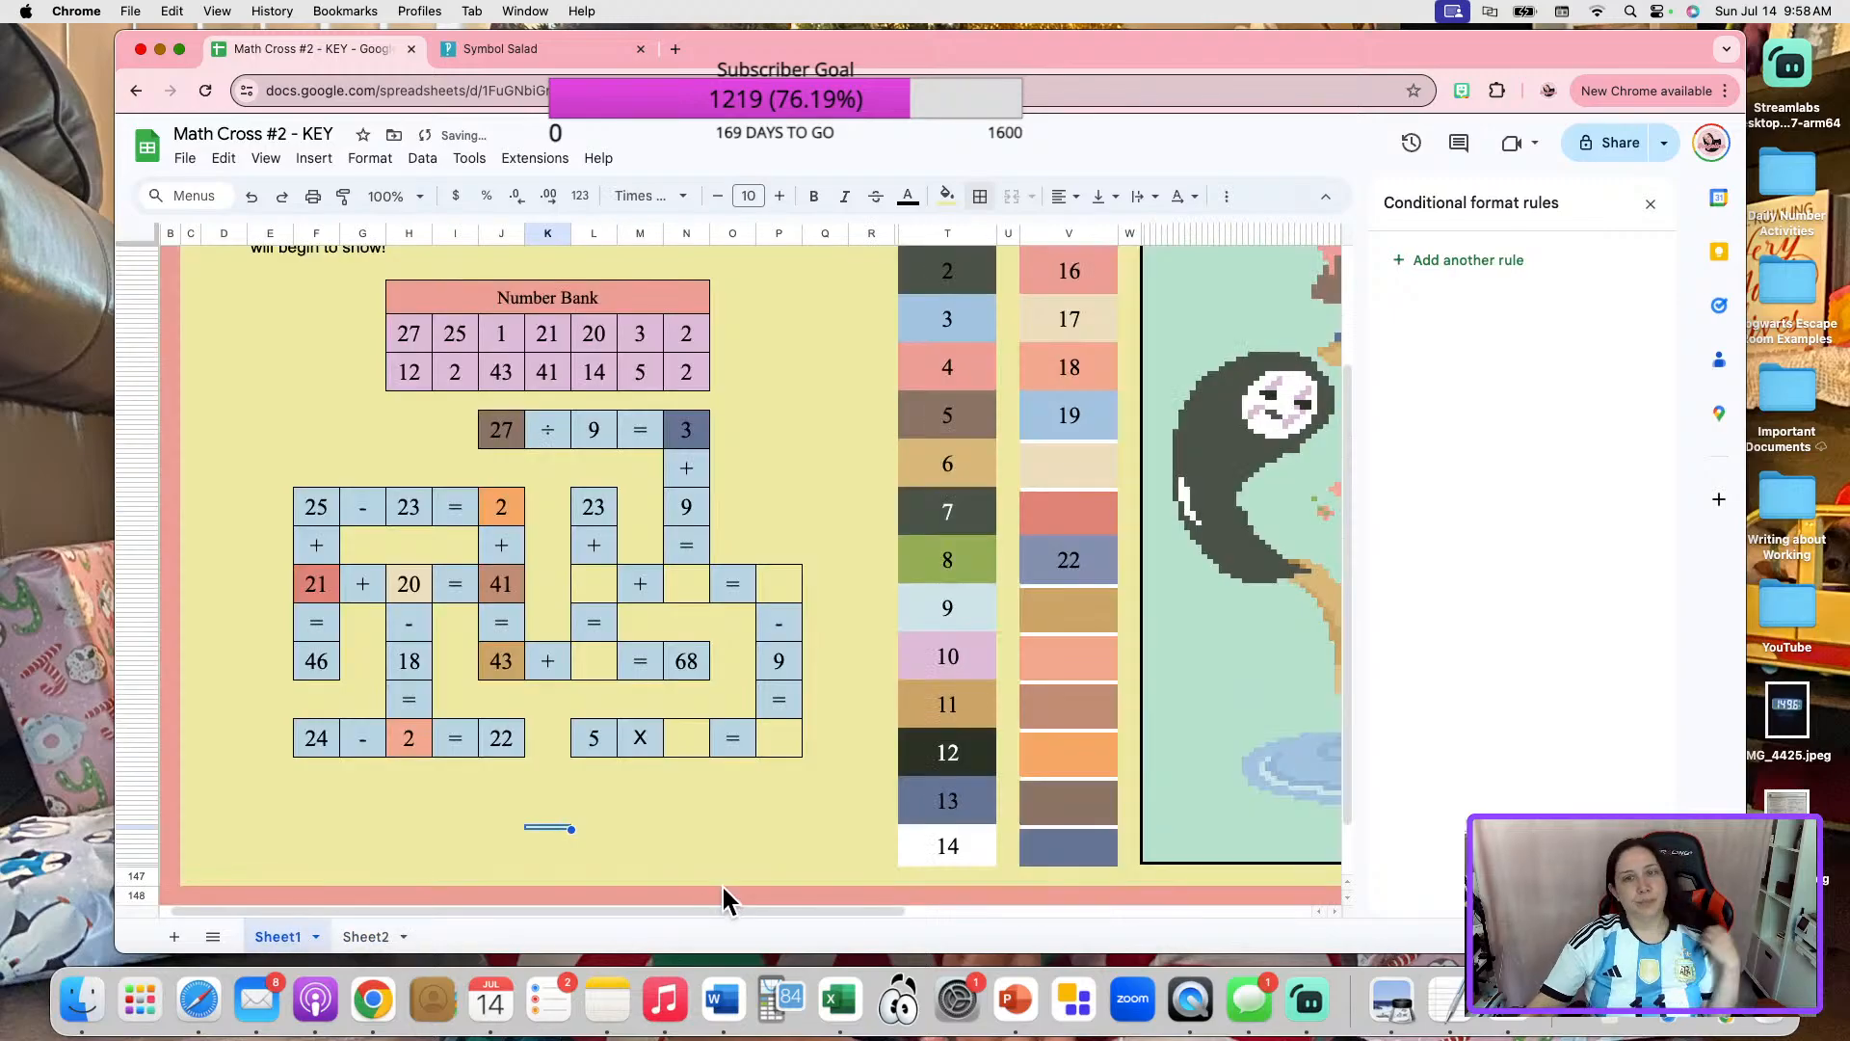
left_click(1037, 568)
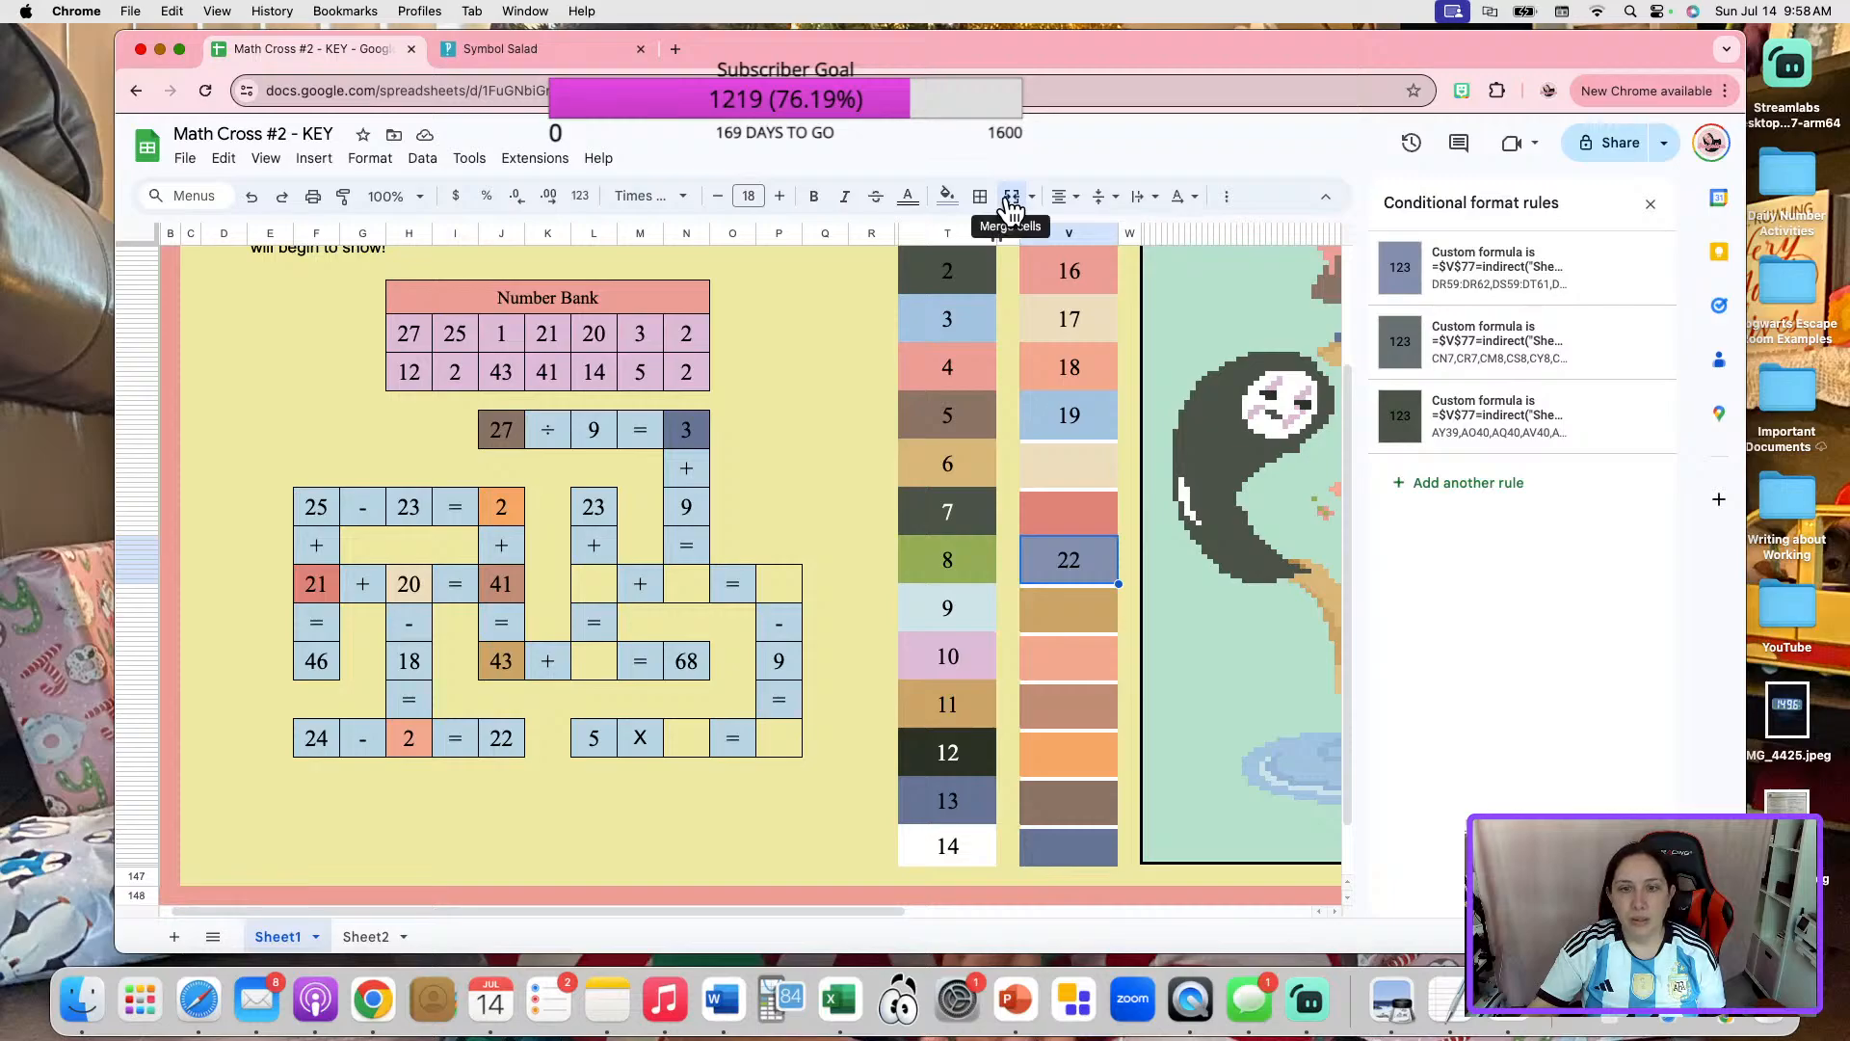
key("Delete")
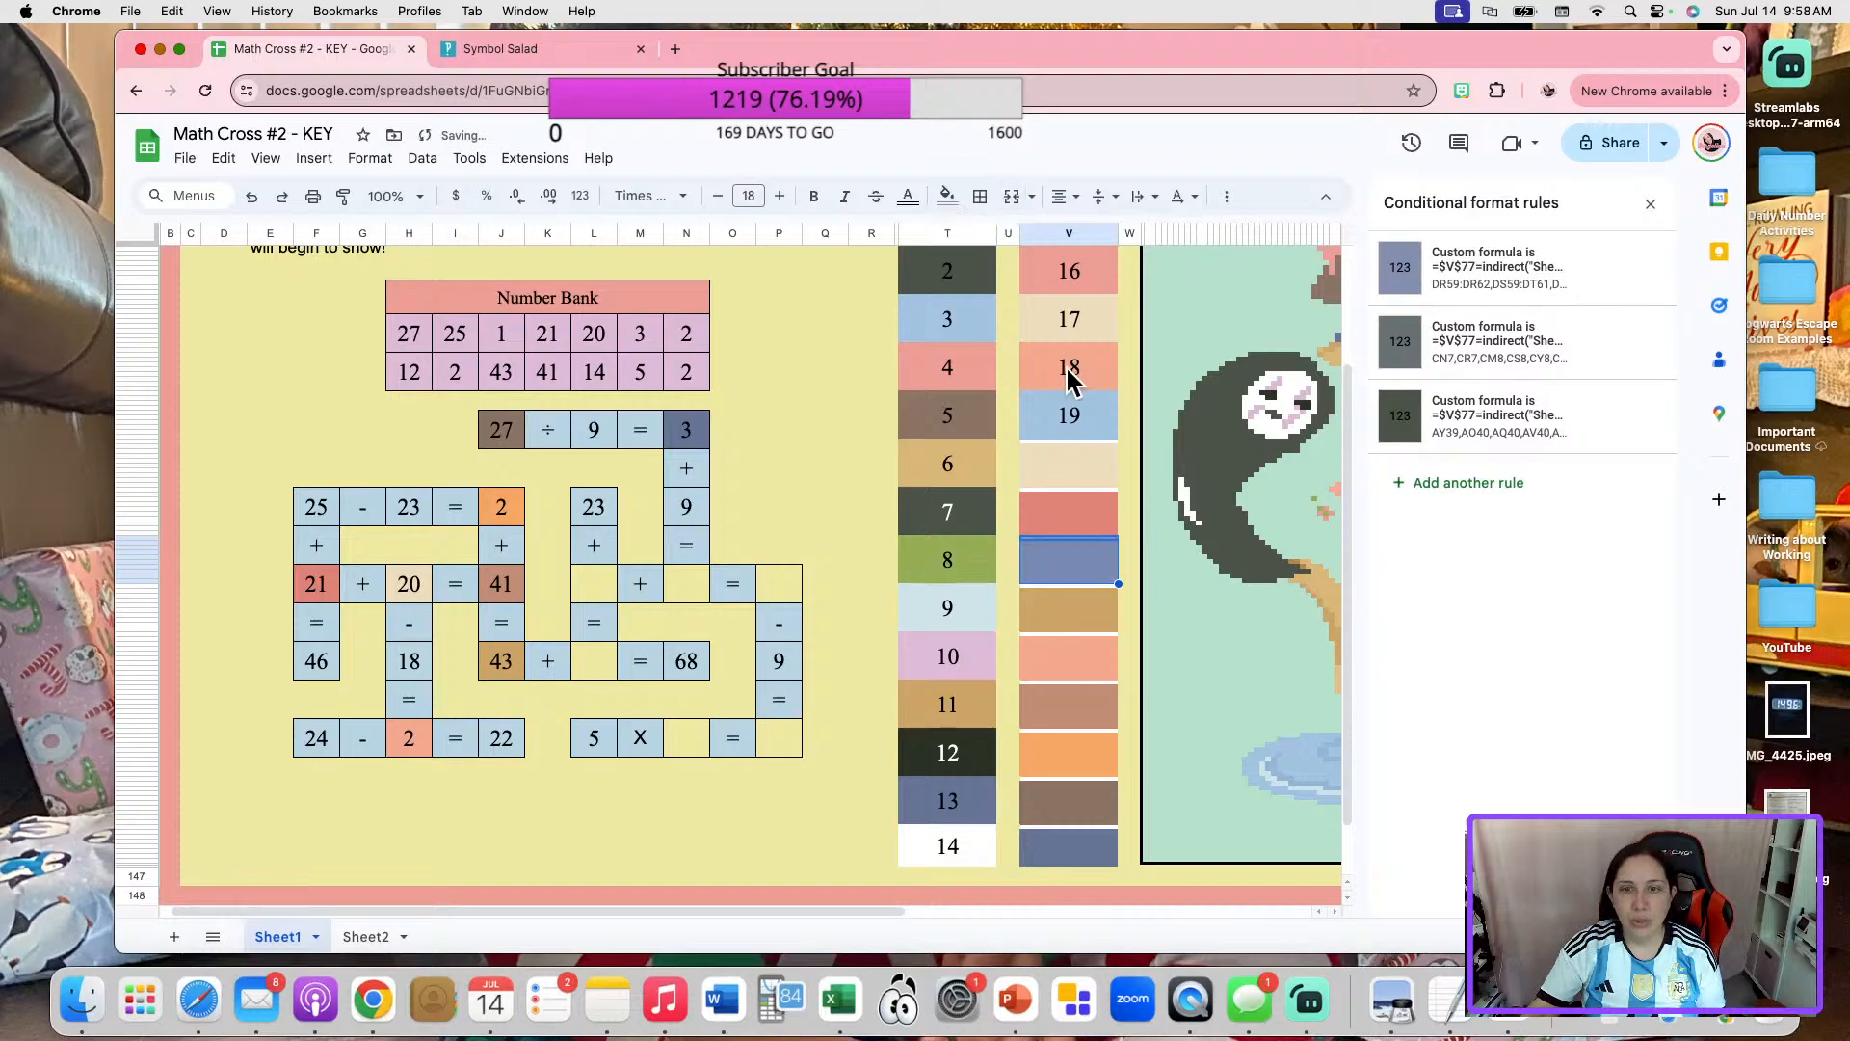
left_click(1103, 538)
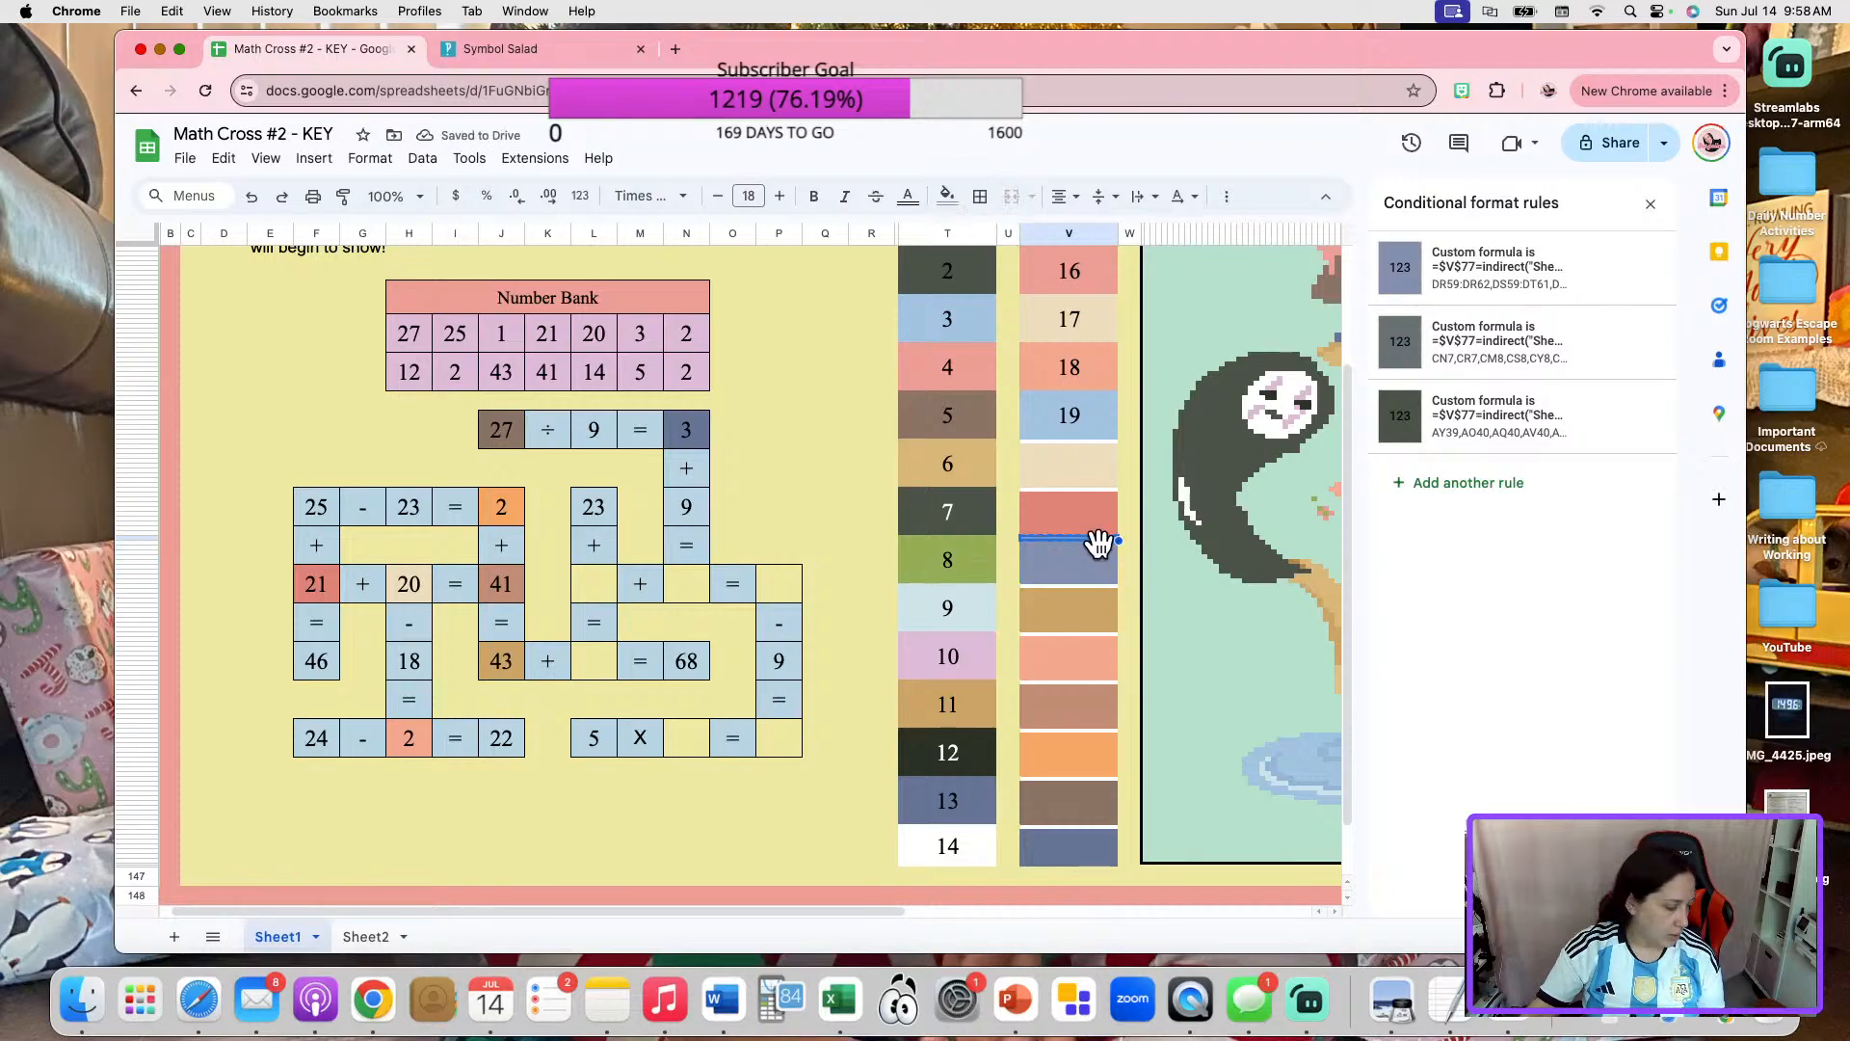
left_click(597, 670)
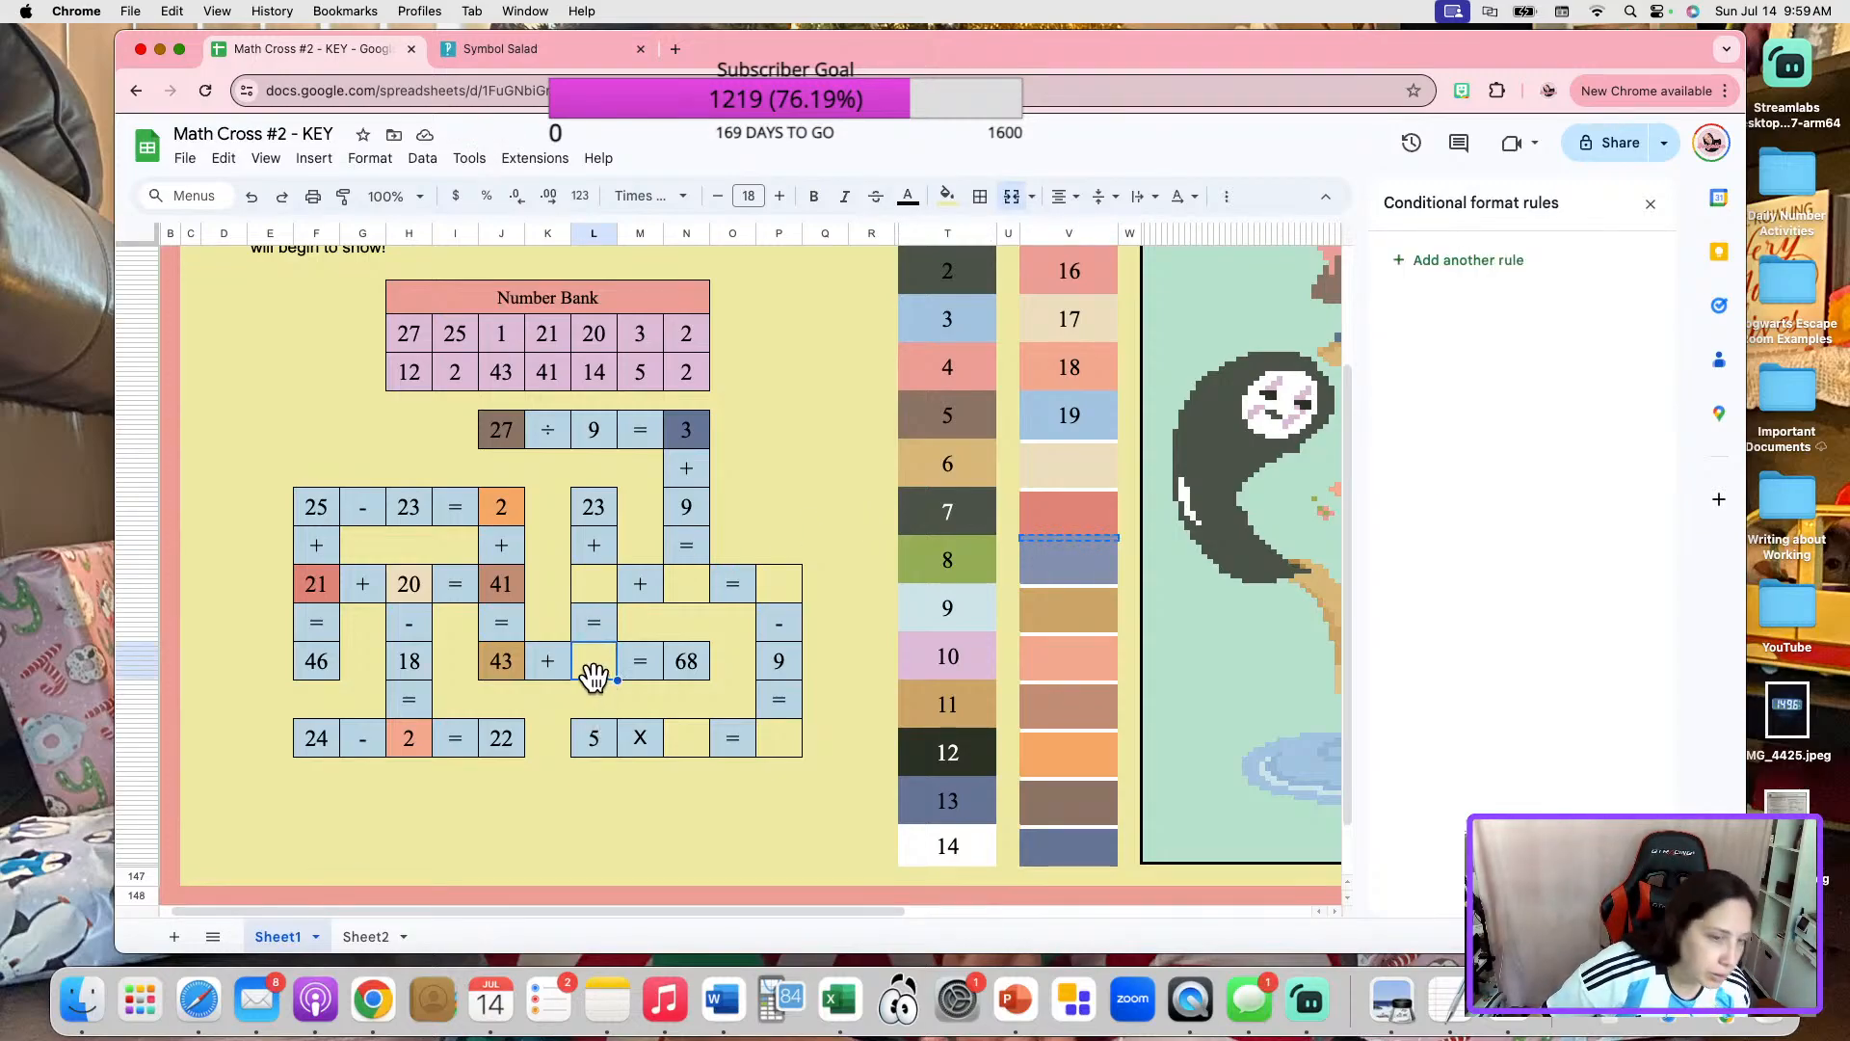
type("22")
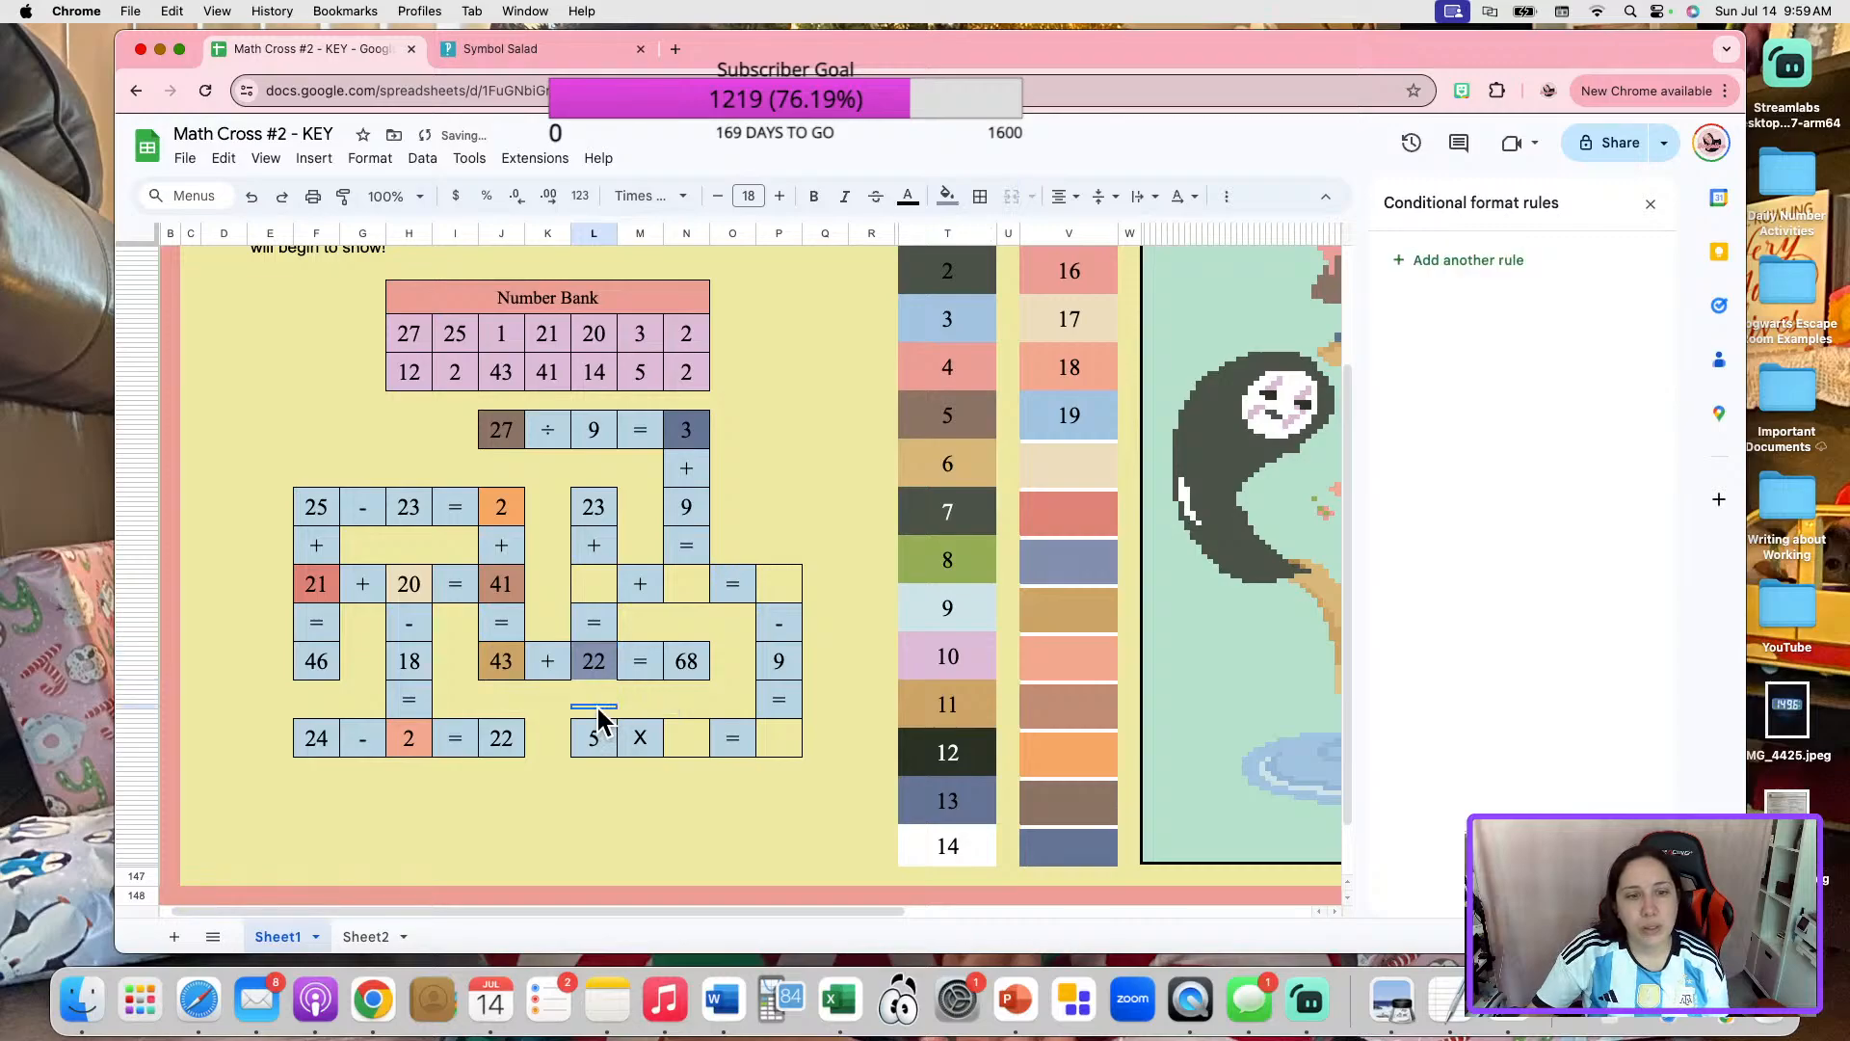
left_click(982, 197)
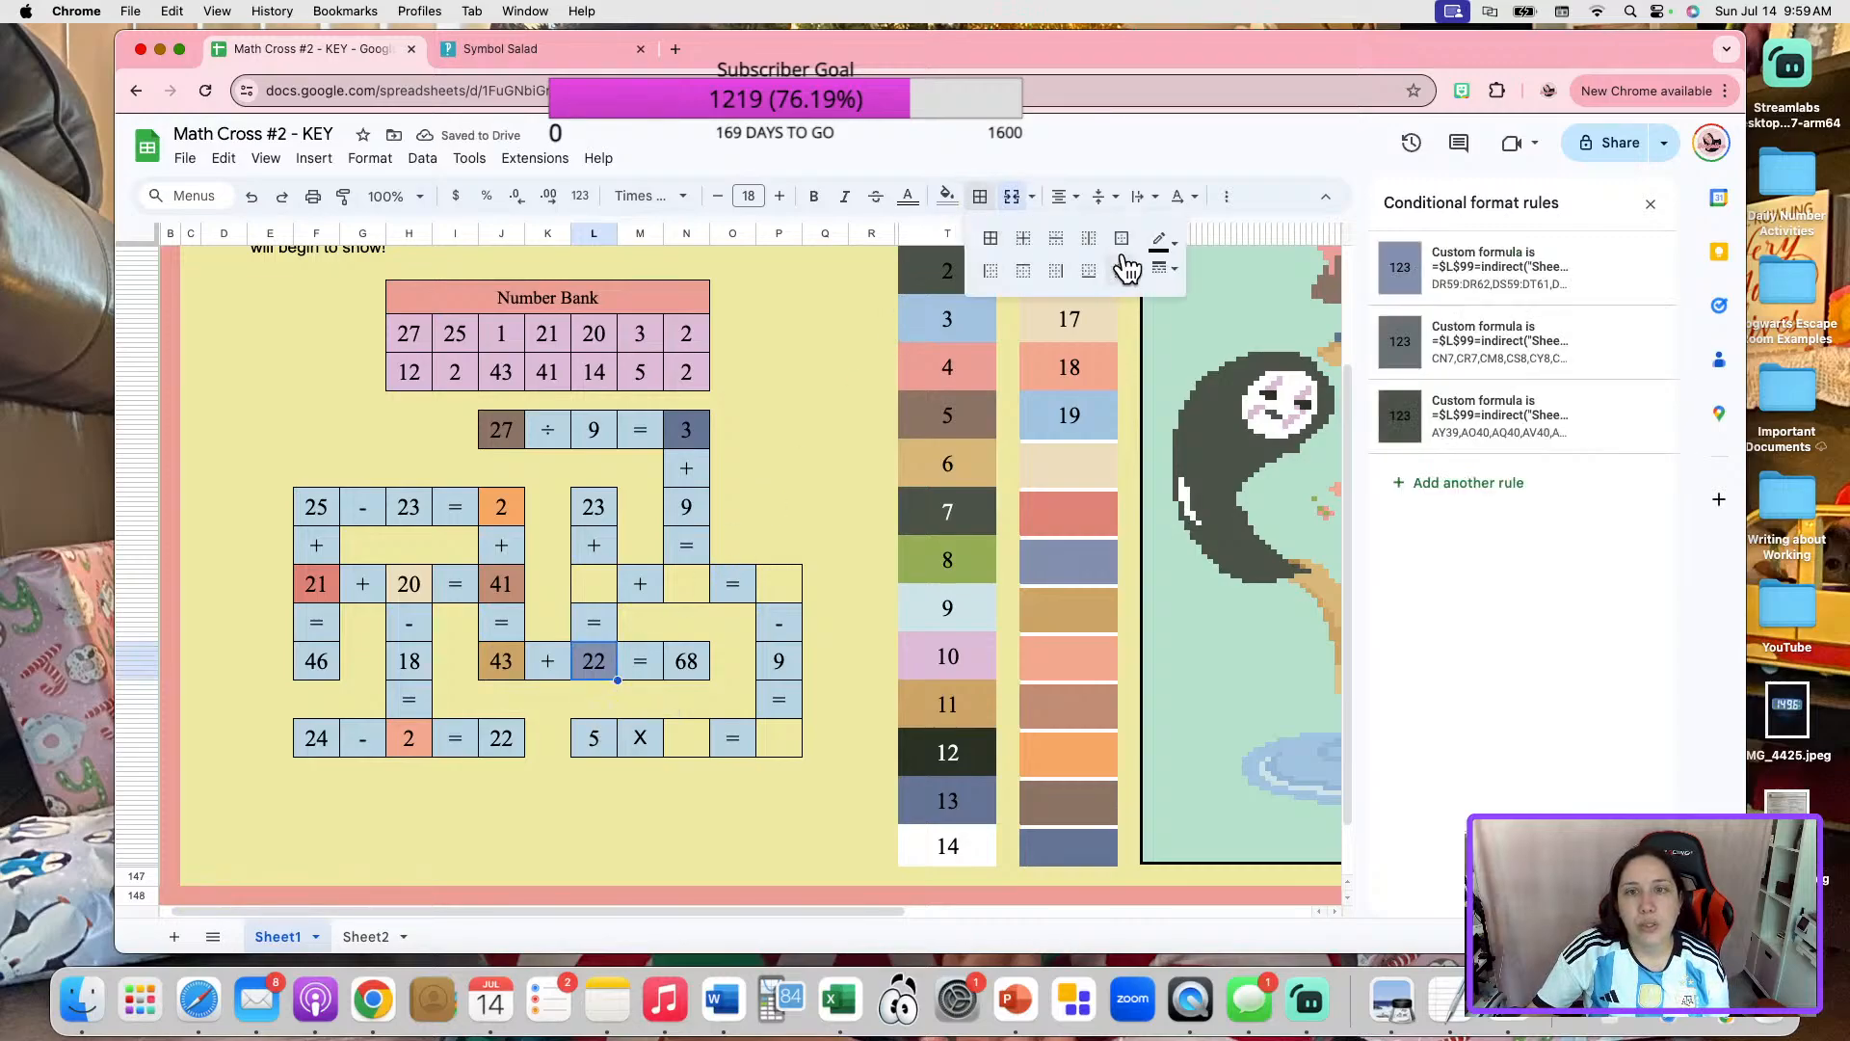
left_click(1122, 240)
Enter 25 in the blank of "43 + _ = 68" and set the matching entry in cell C38 of Sheet2 to 25.
left_click(597, 672)
type("25")
left_click(366, 937)
left_click(436, 467)
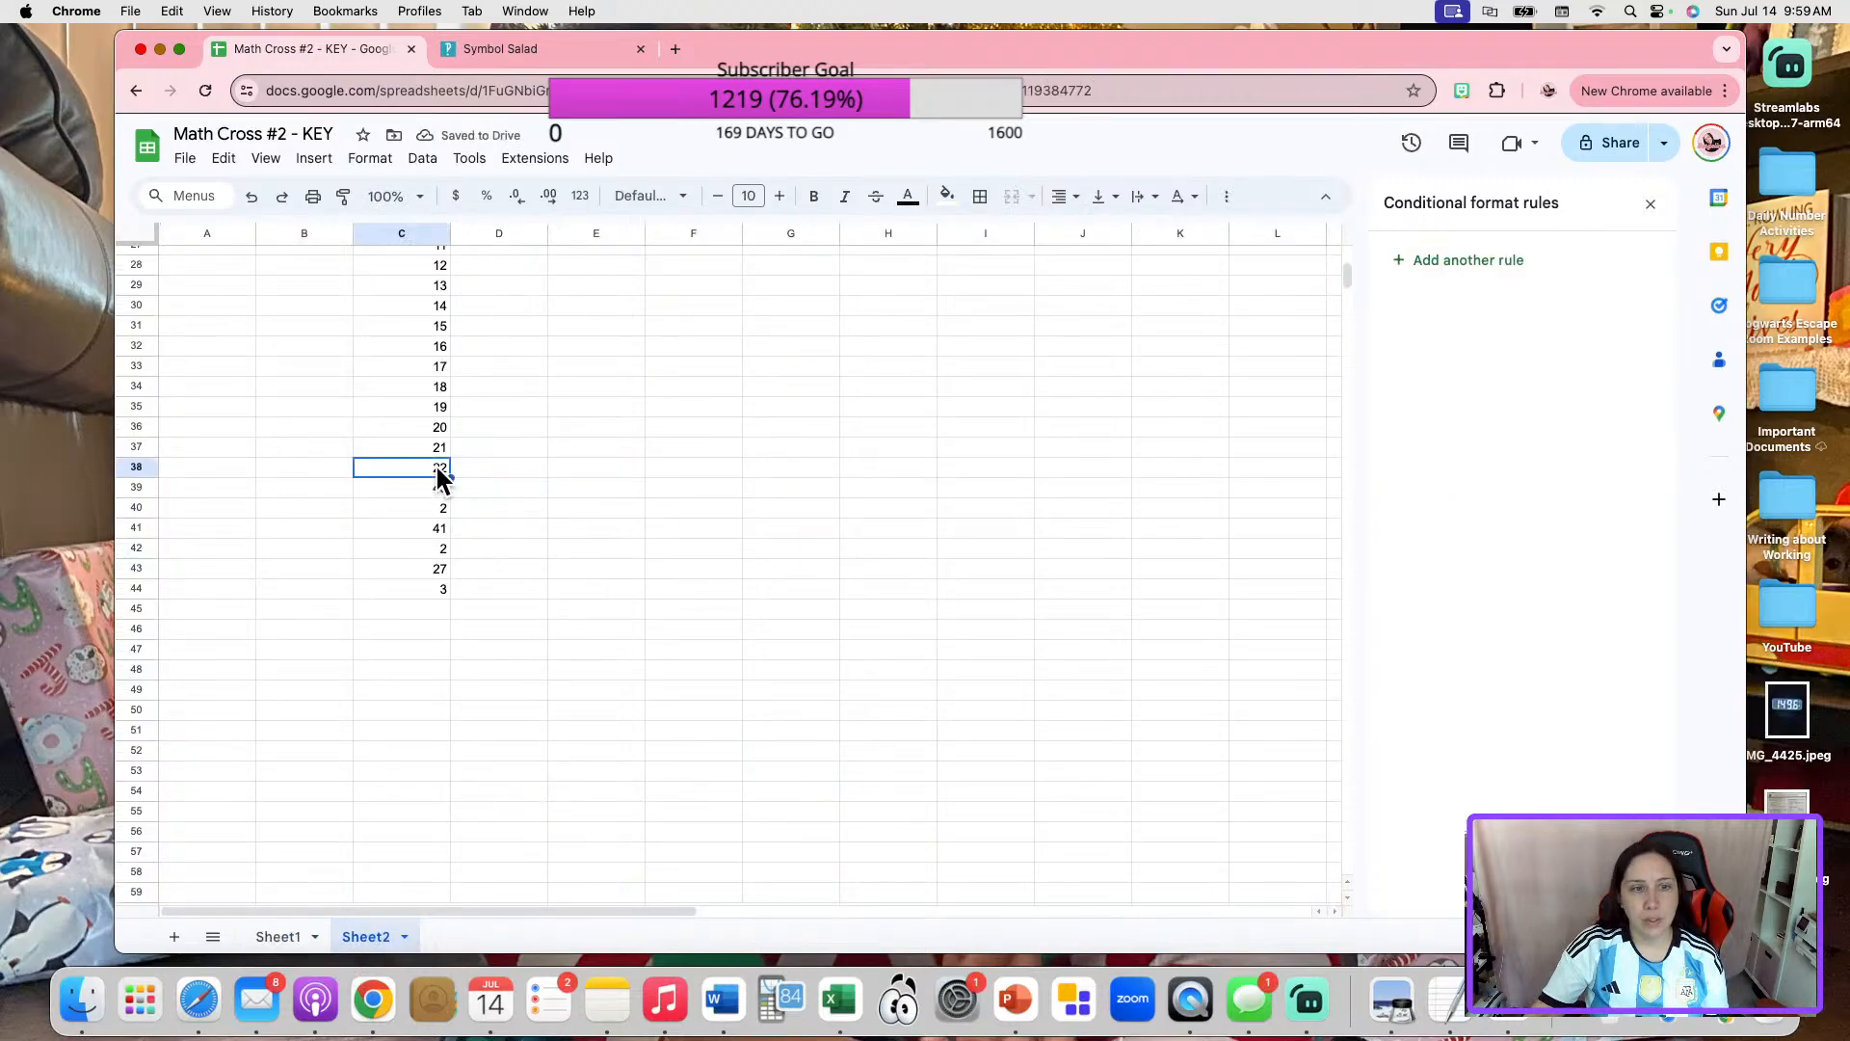
type("25")
left_click(596, 467)
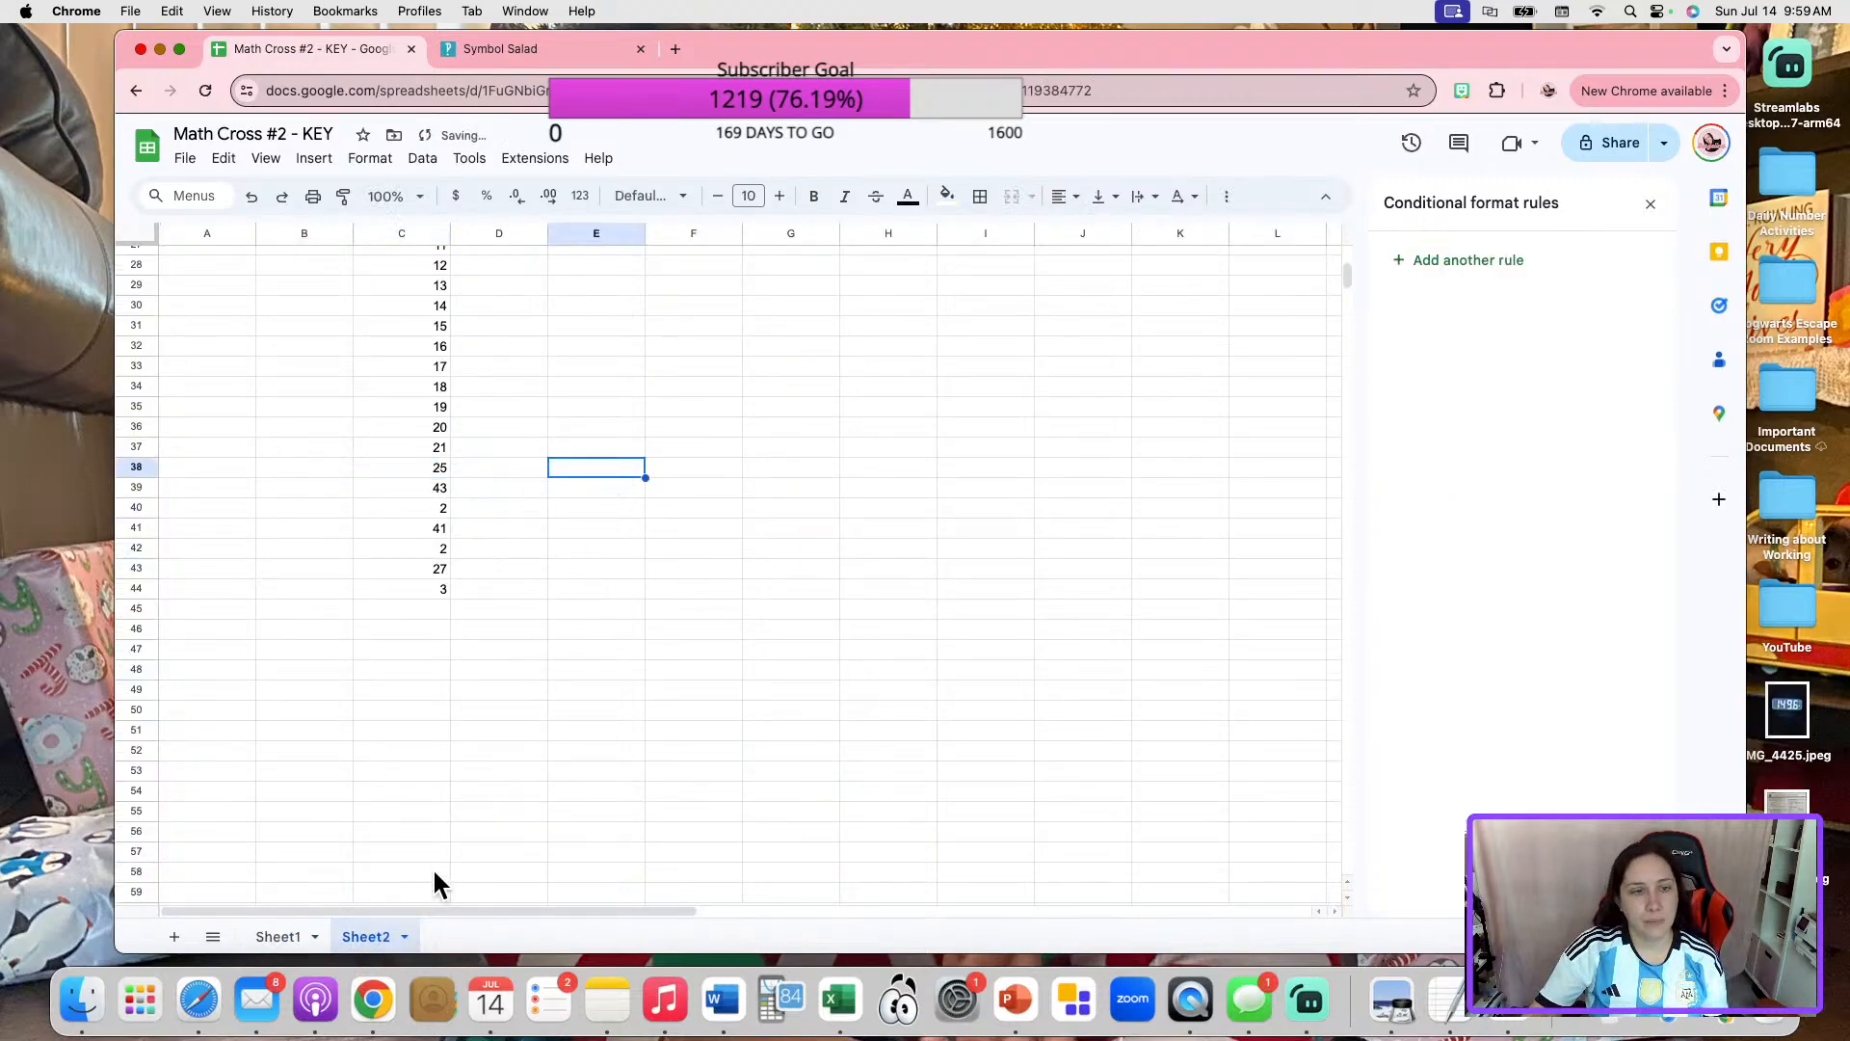
On Sheet1, unmerge color box 19, move its number cell into the blank of "23 + _ = 25", and restore its outer border.
left_click(281, 937)
left_click(762, 480)
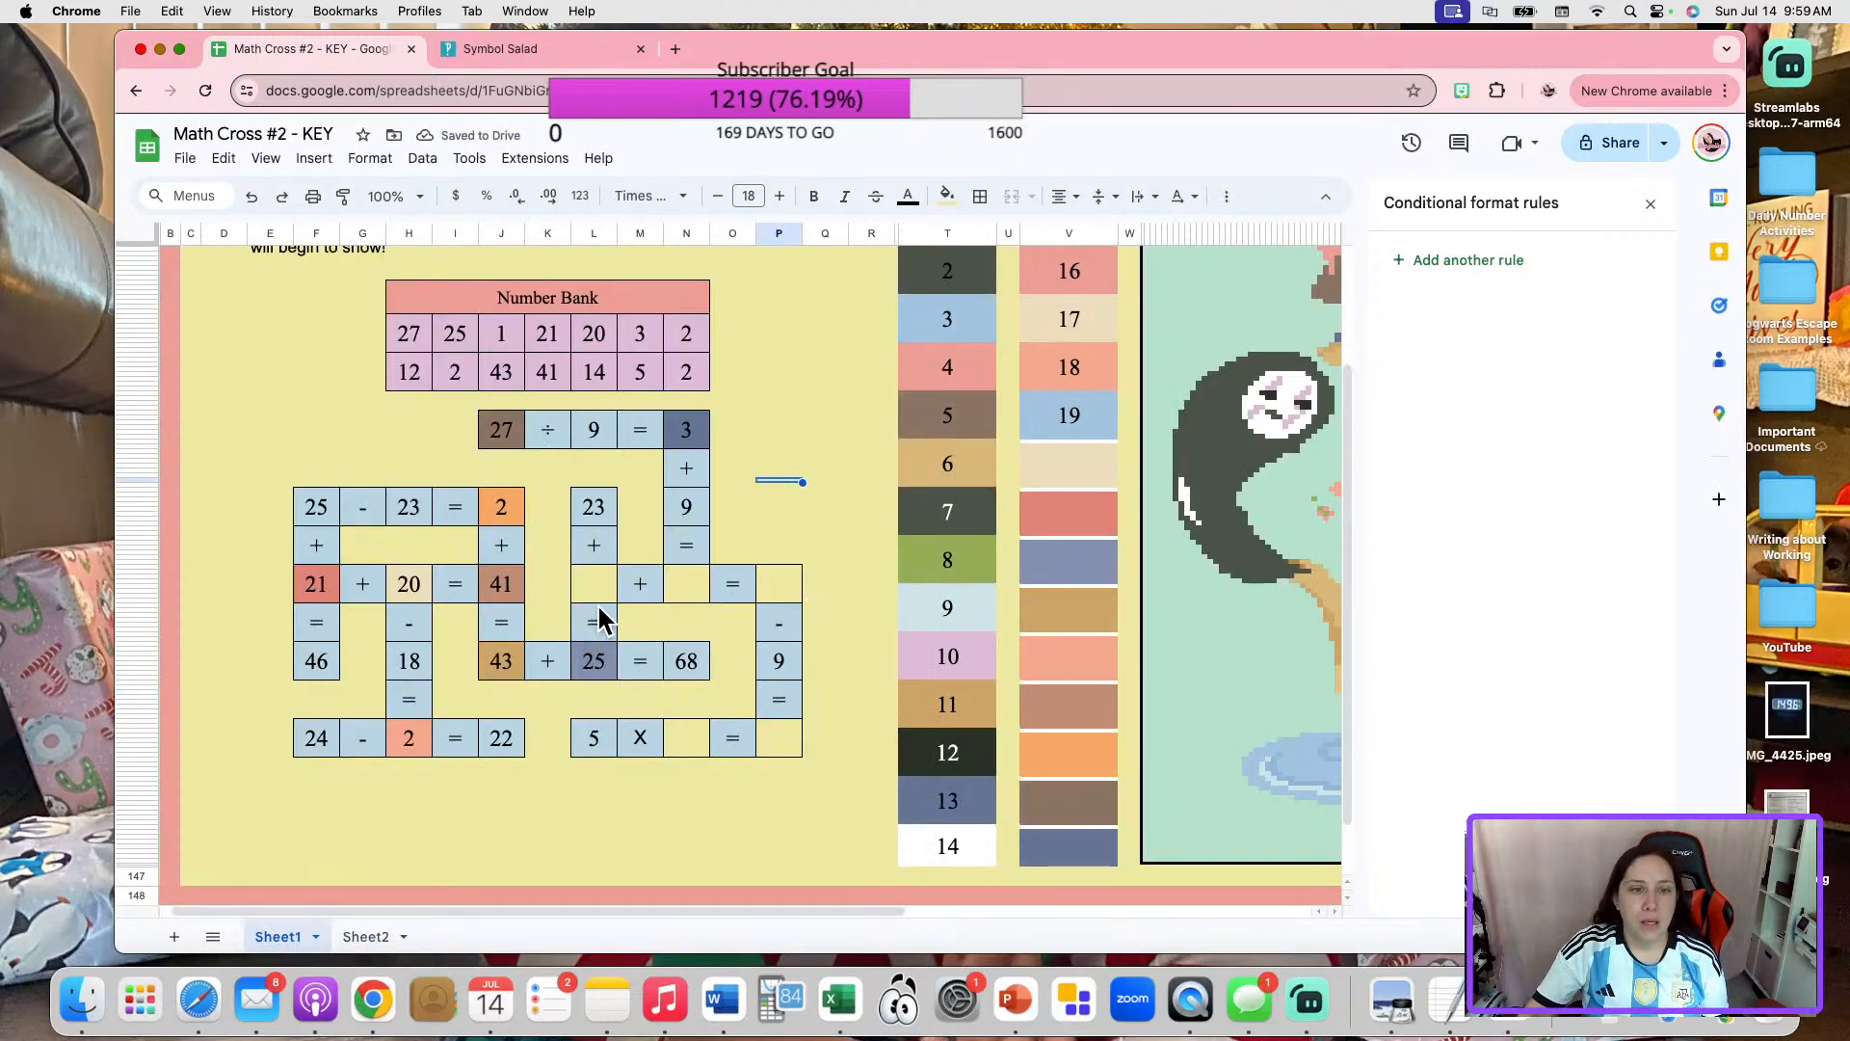
left_click(1060, 419)
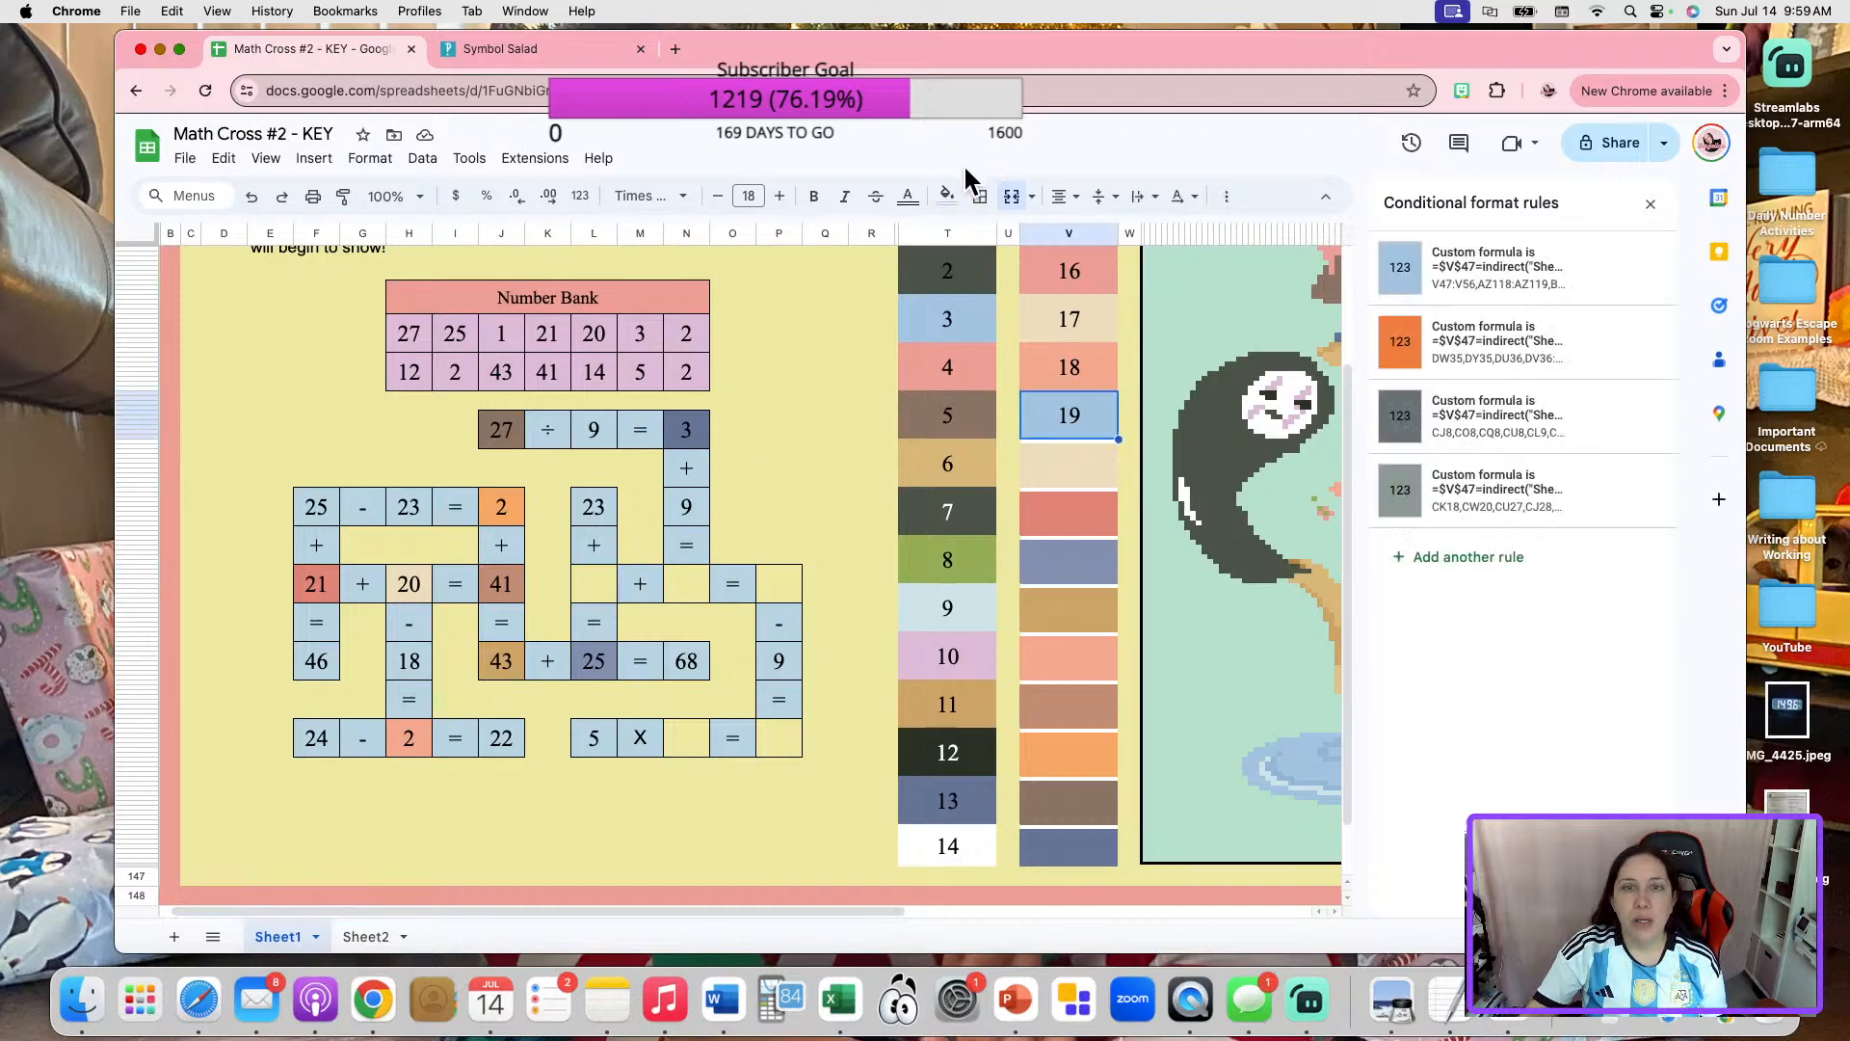
key("Delete")
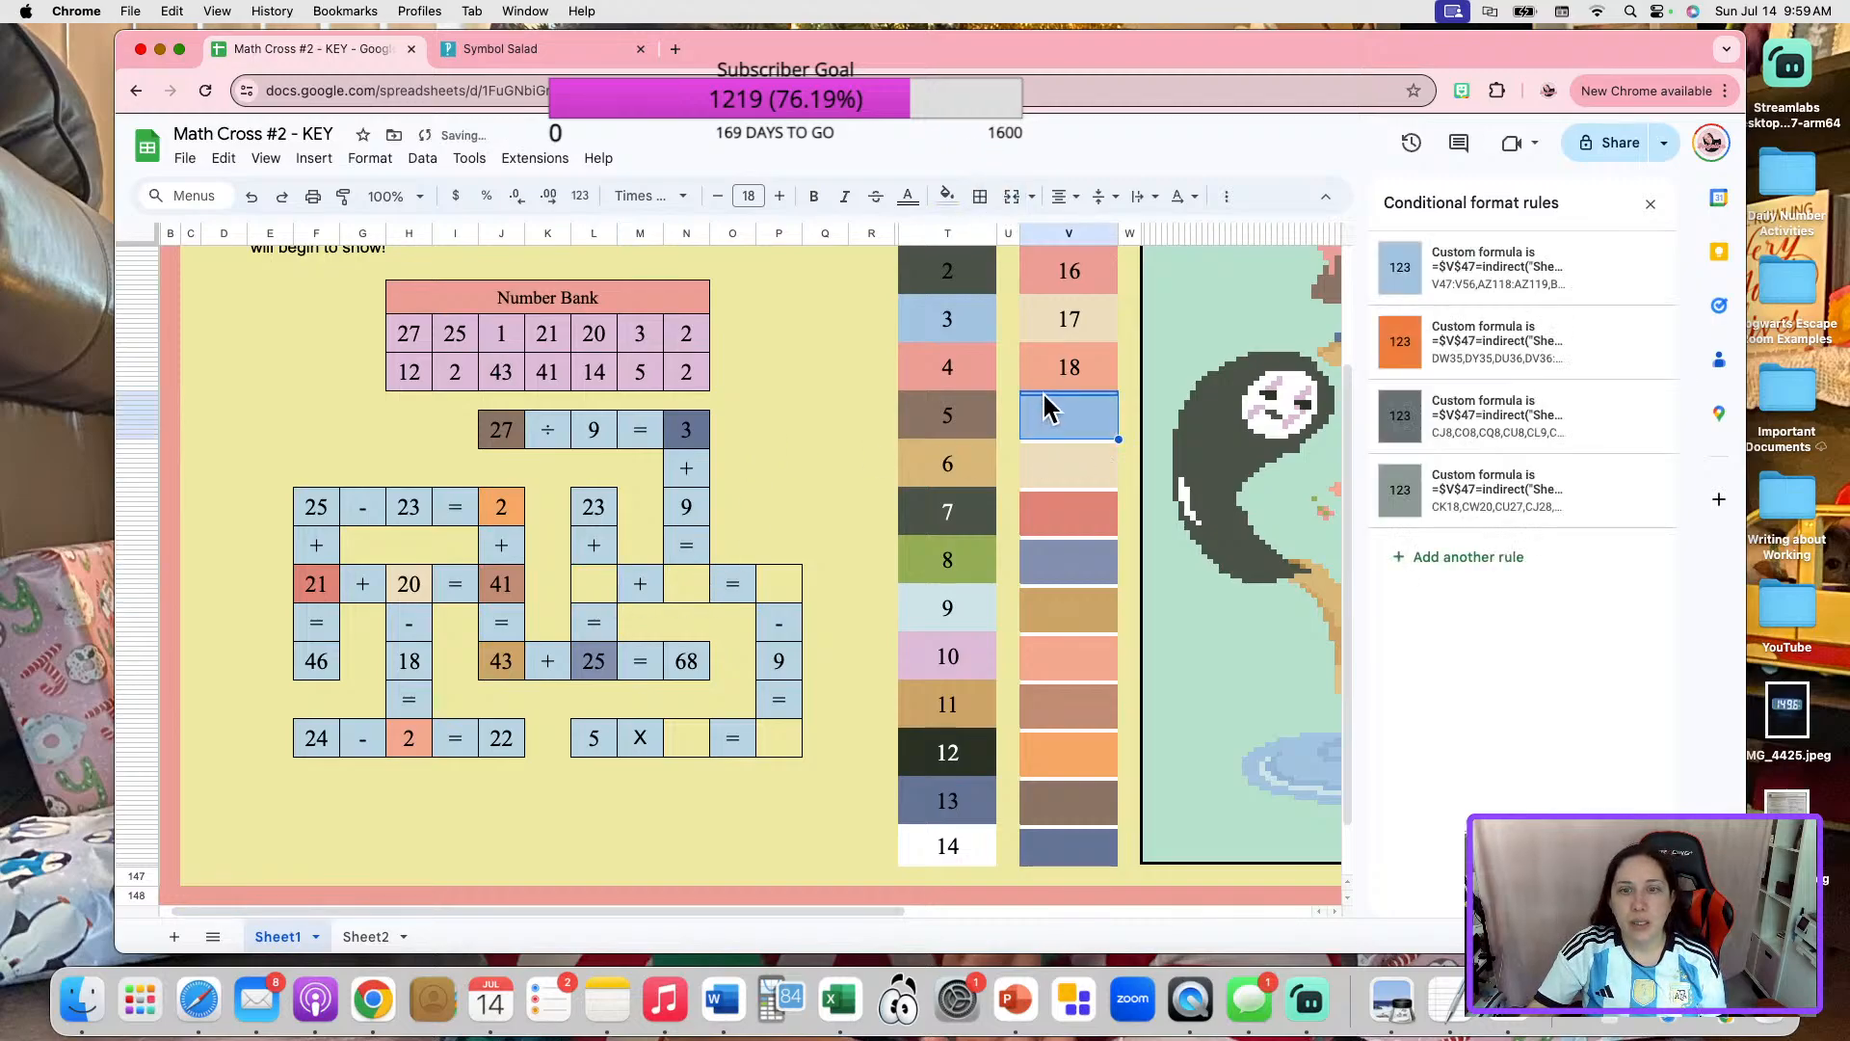
left_click(1042, 392)
left_click(605, 576)
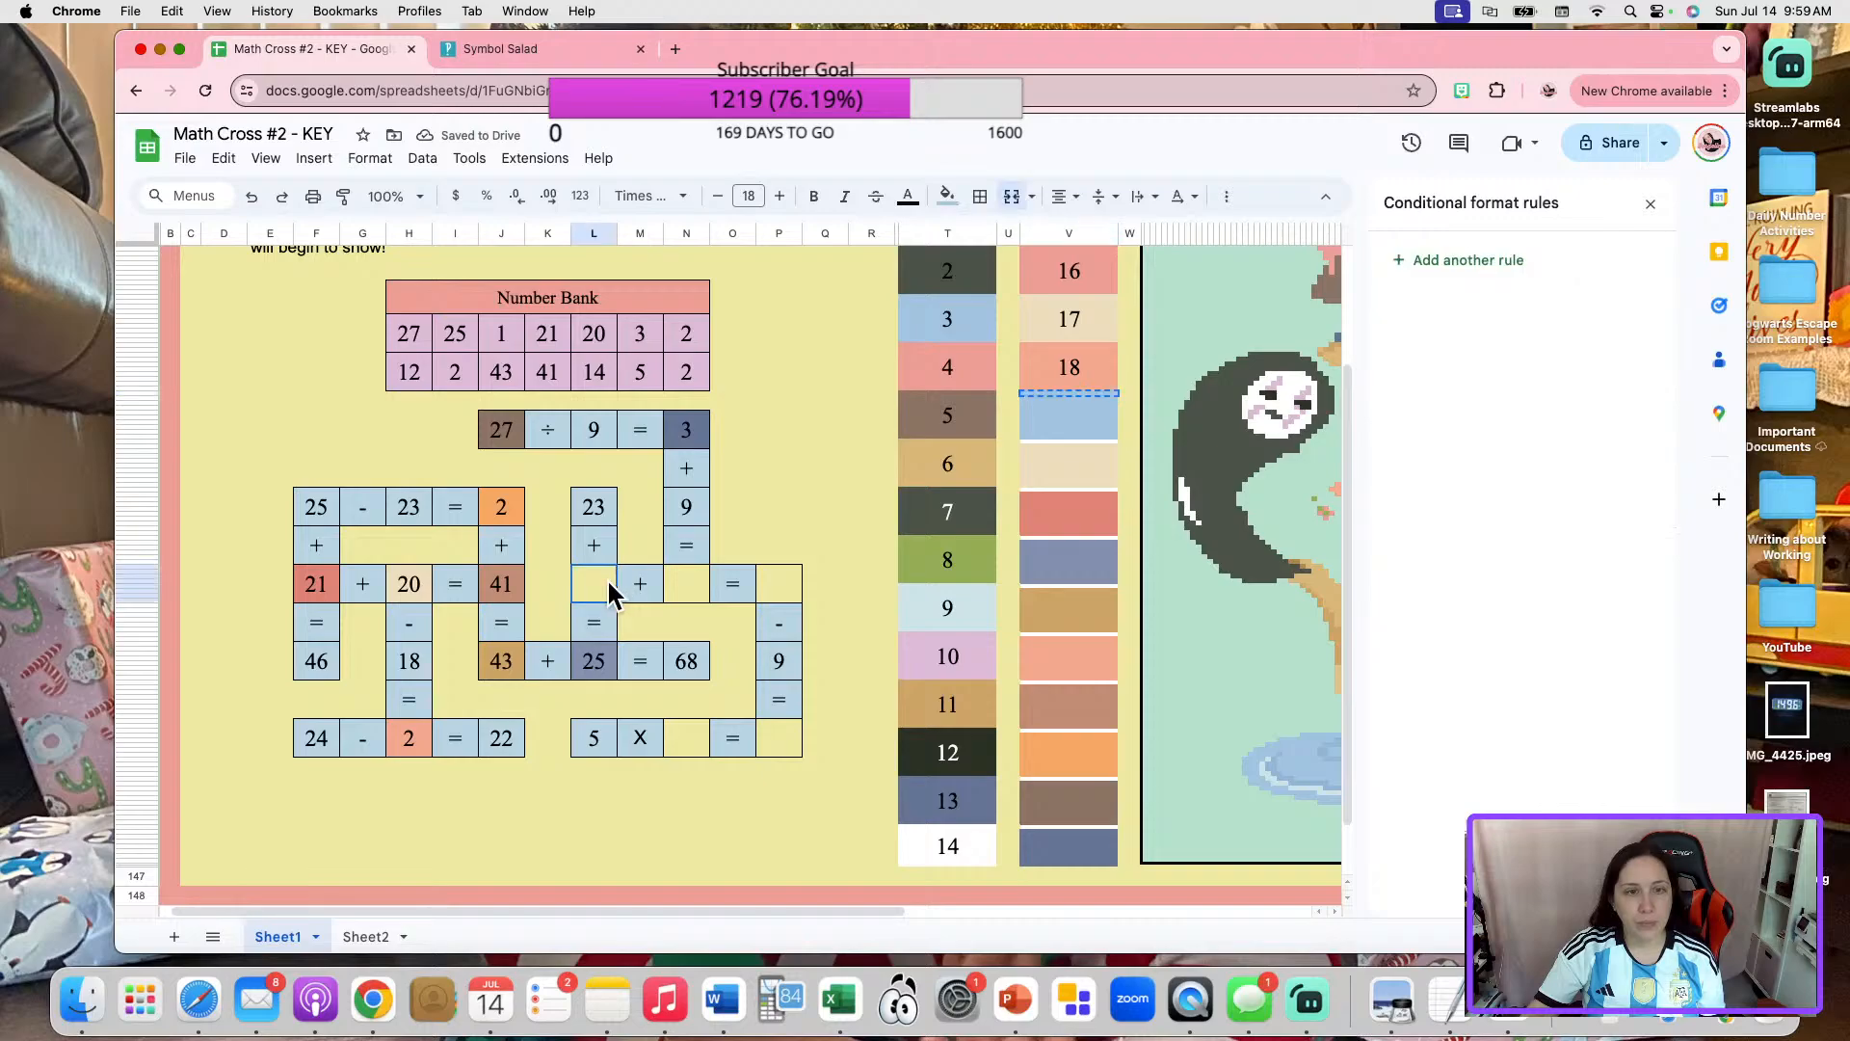
type("19")
left_click(982, 197)
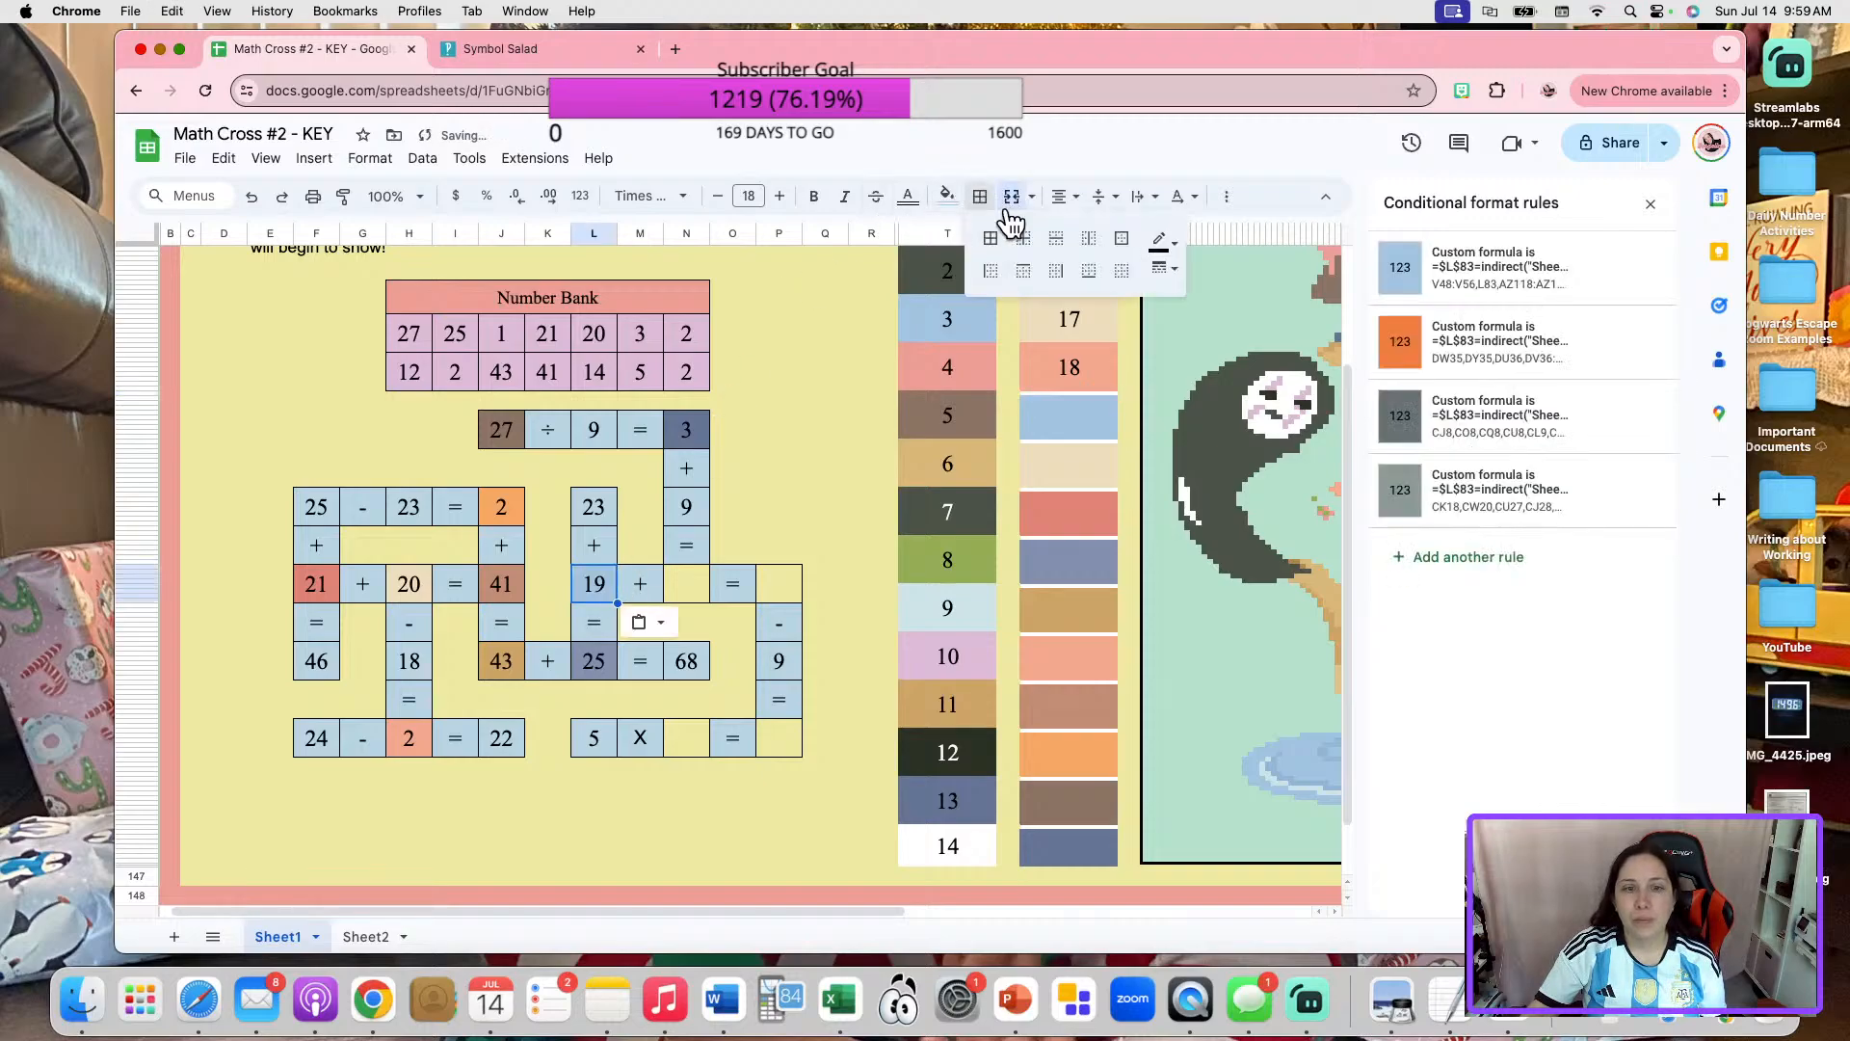
left_click(1128, 241)
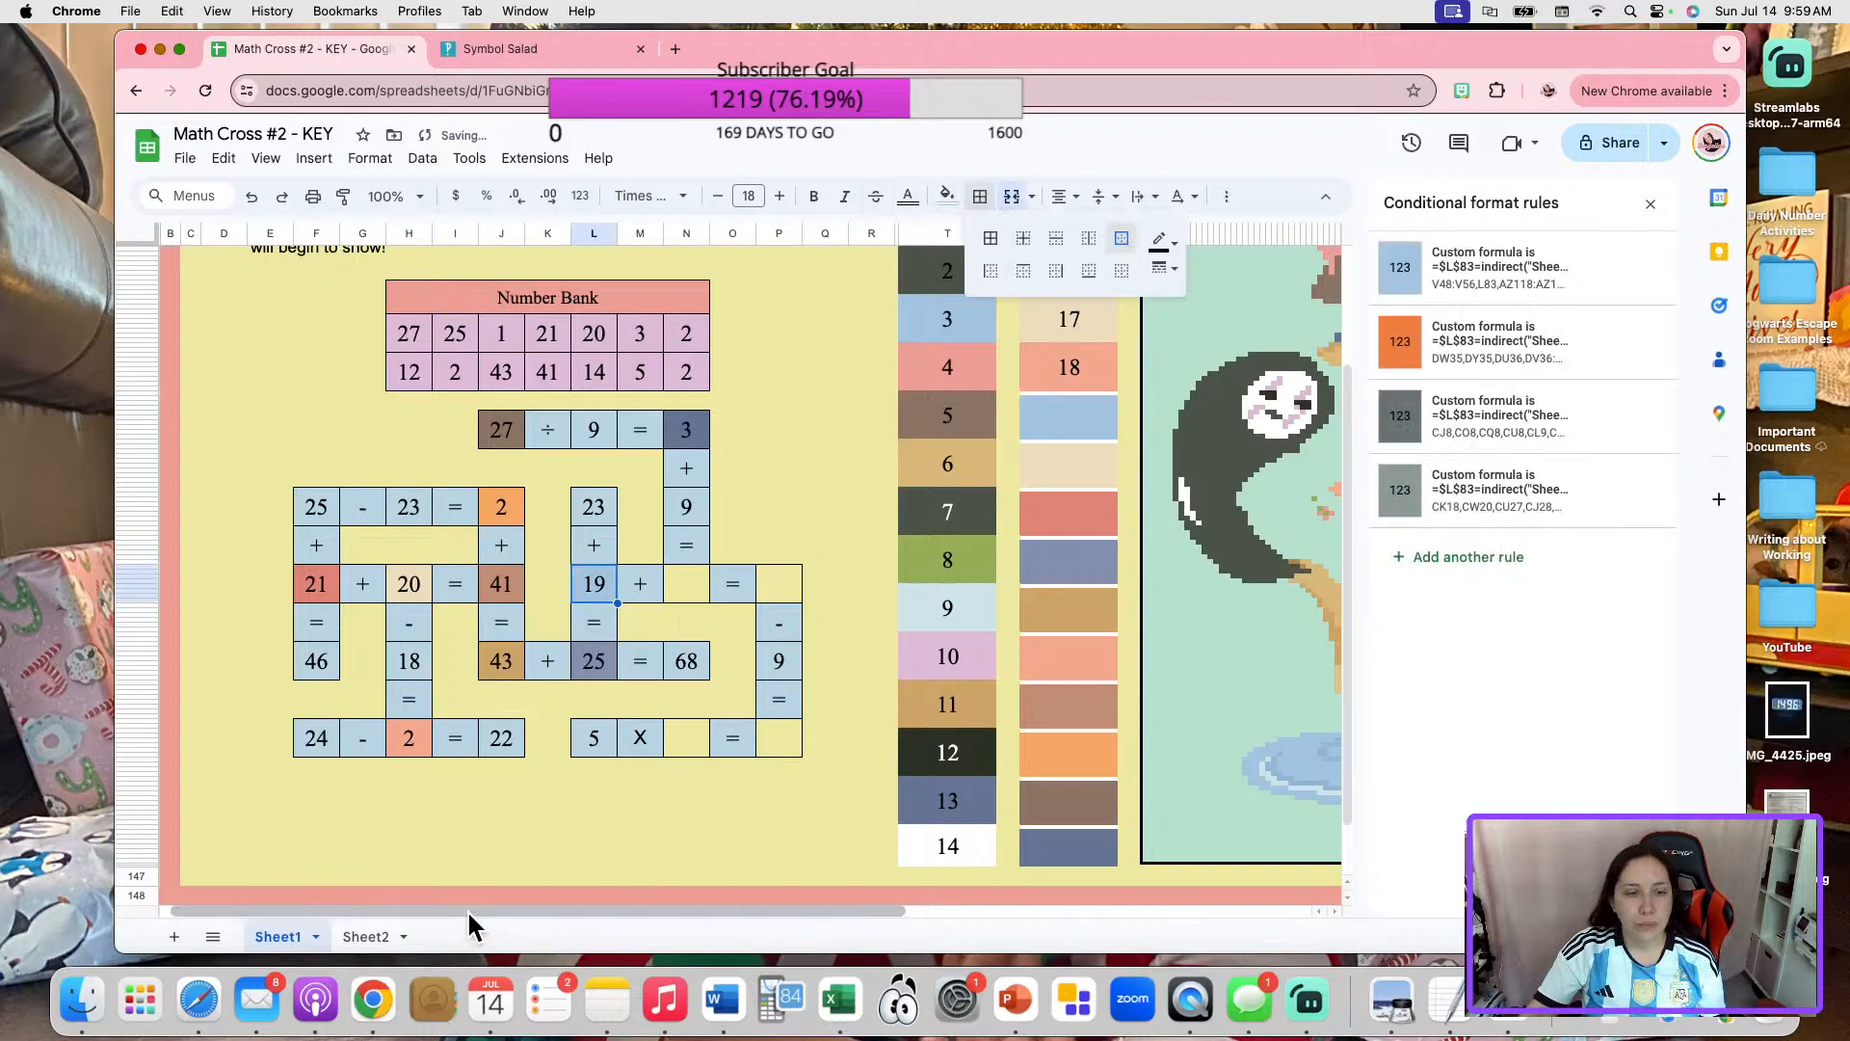
Enter 2 in the blank of "23 + _ = 25" and set the matching entry in cell C35 of Sheet2 to 2.
left_click(366, 937)
left_click(441, 405)
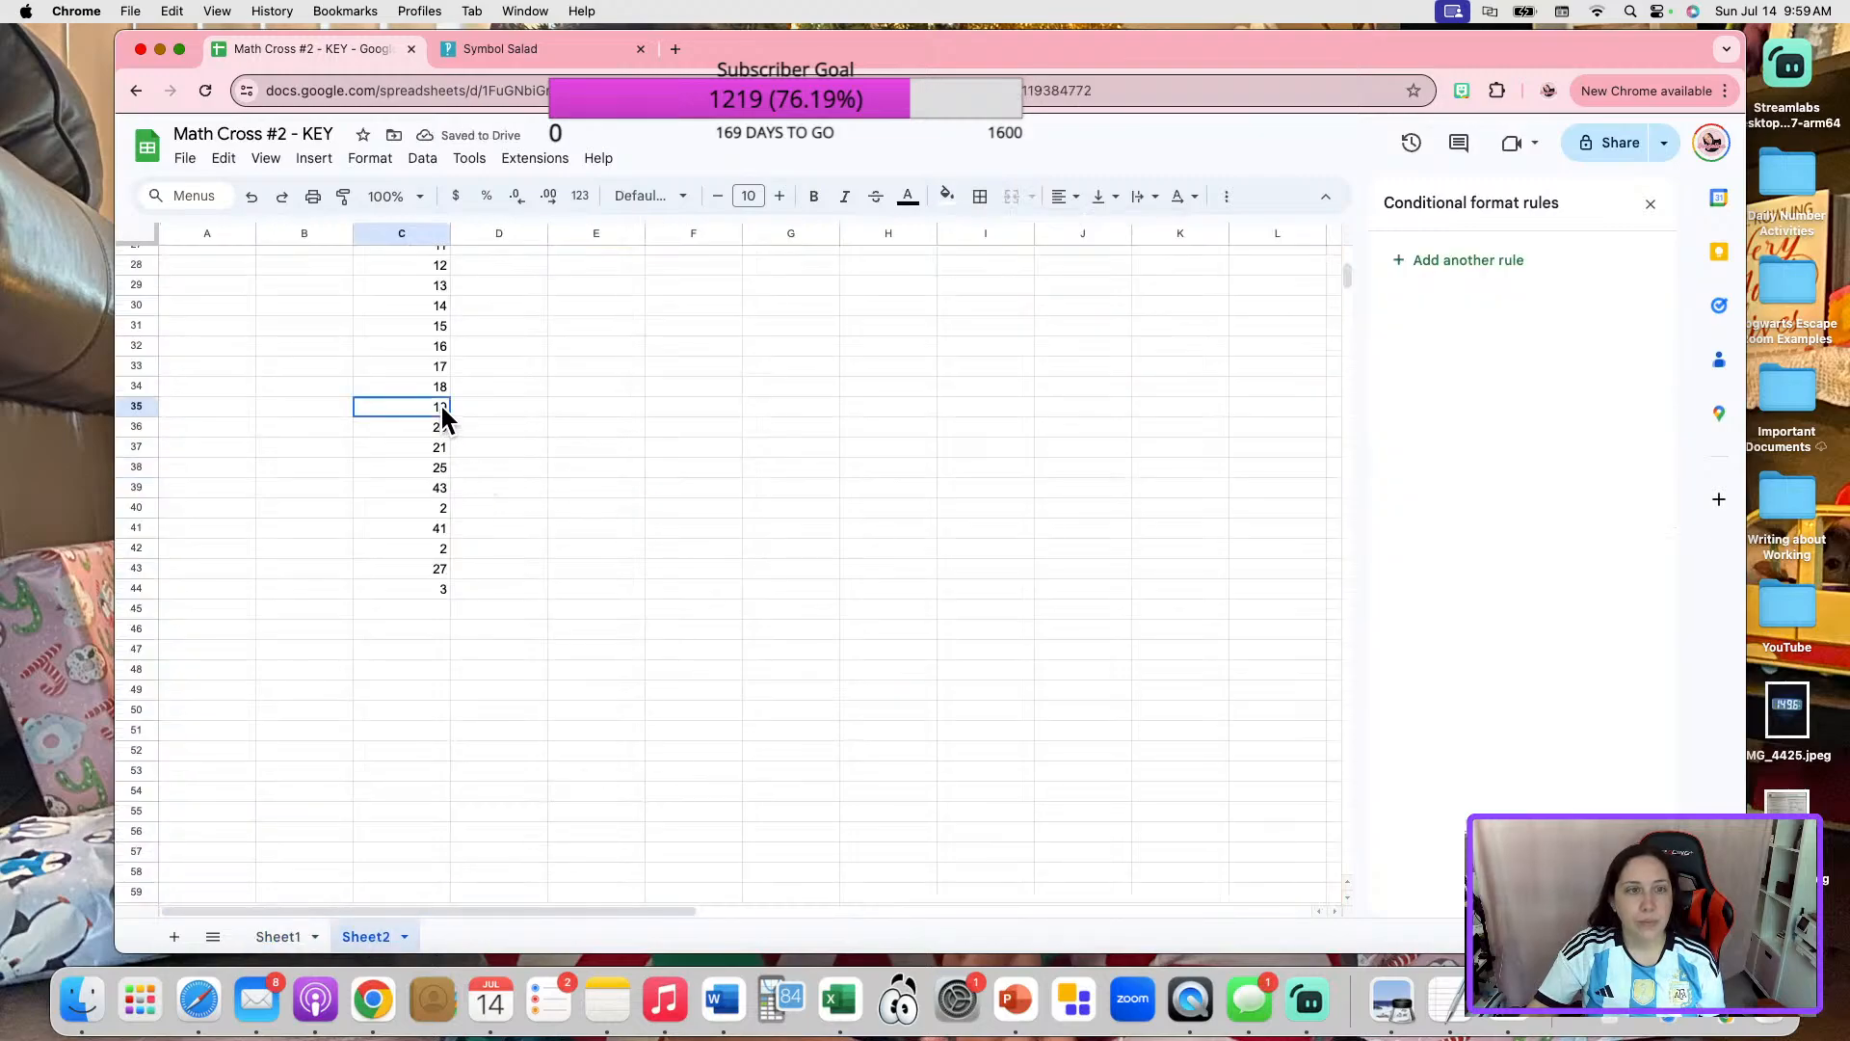
type("2")
key("Return")
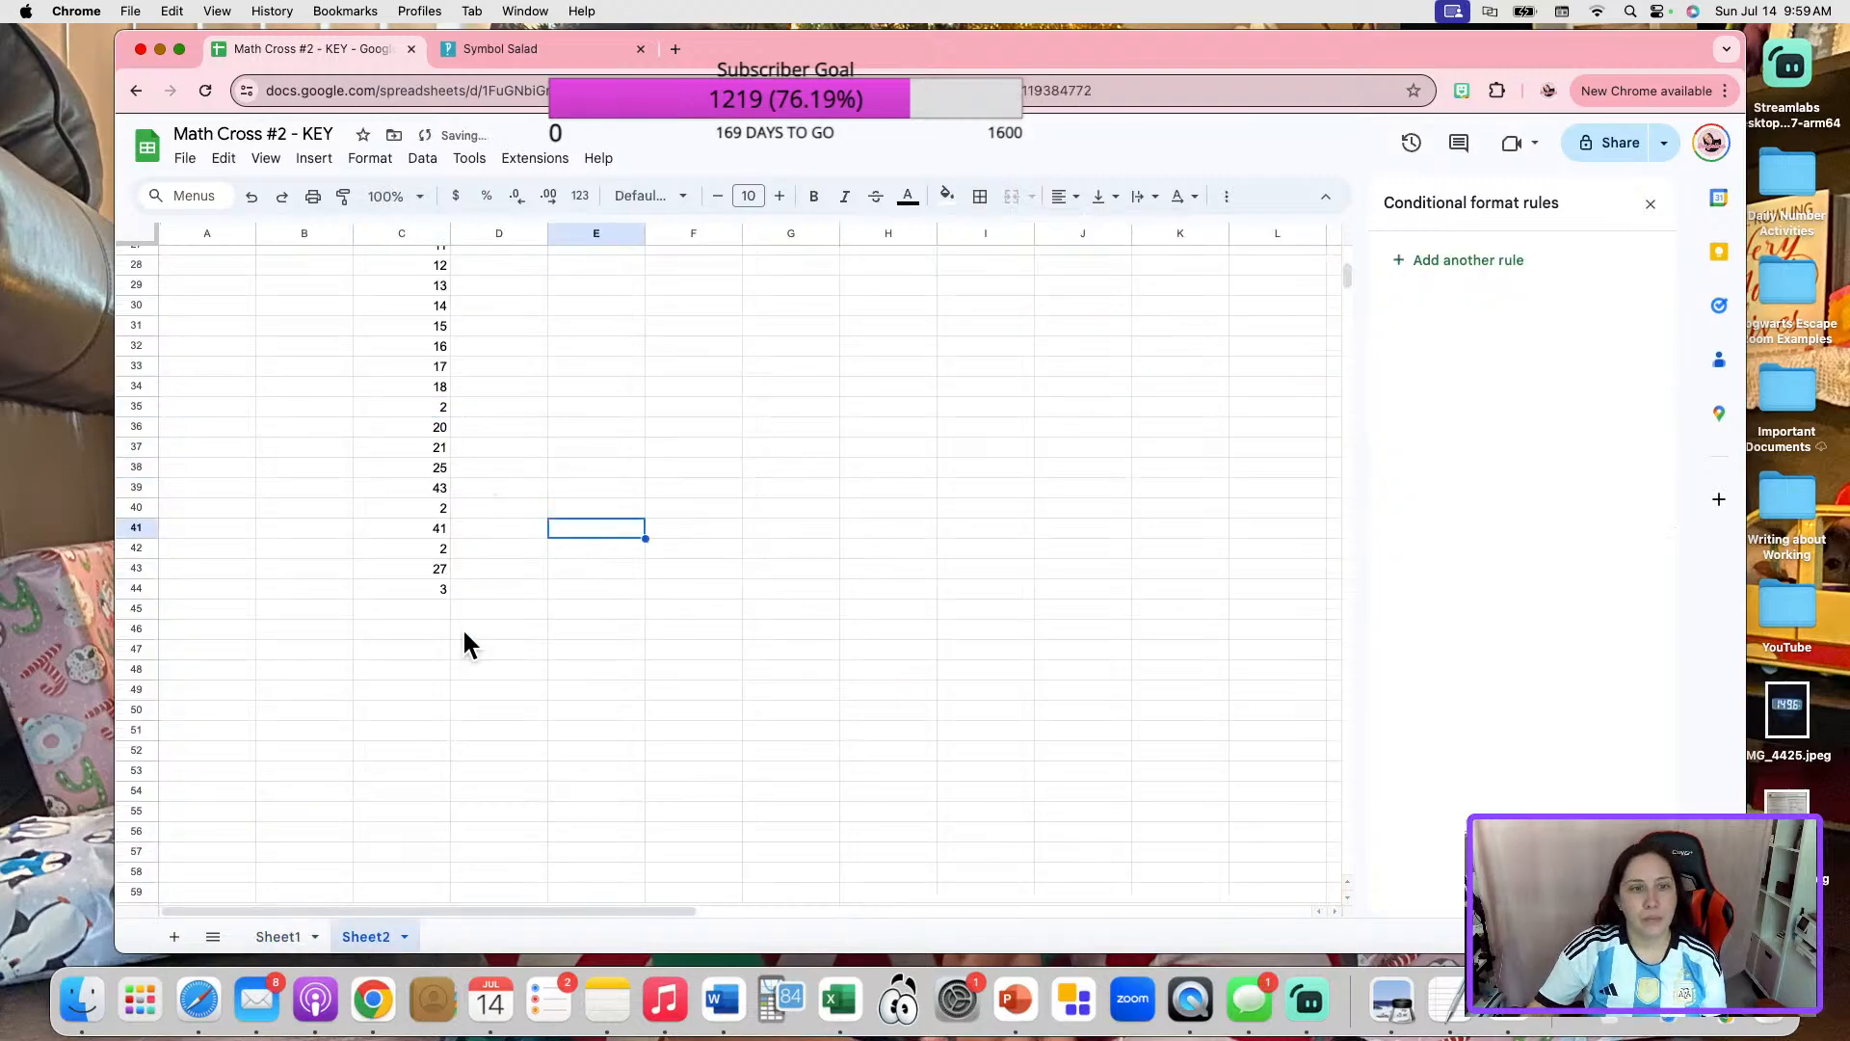
On Sheet1, move the orange conditional format rule above the light blue rule for the 2 in "23 + 2 = 25".
left_click(275, 938)
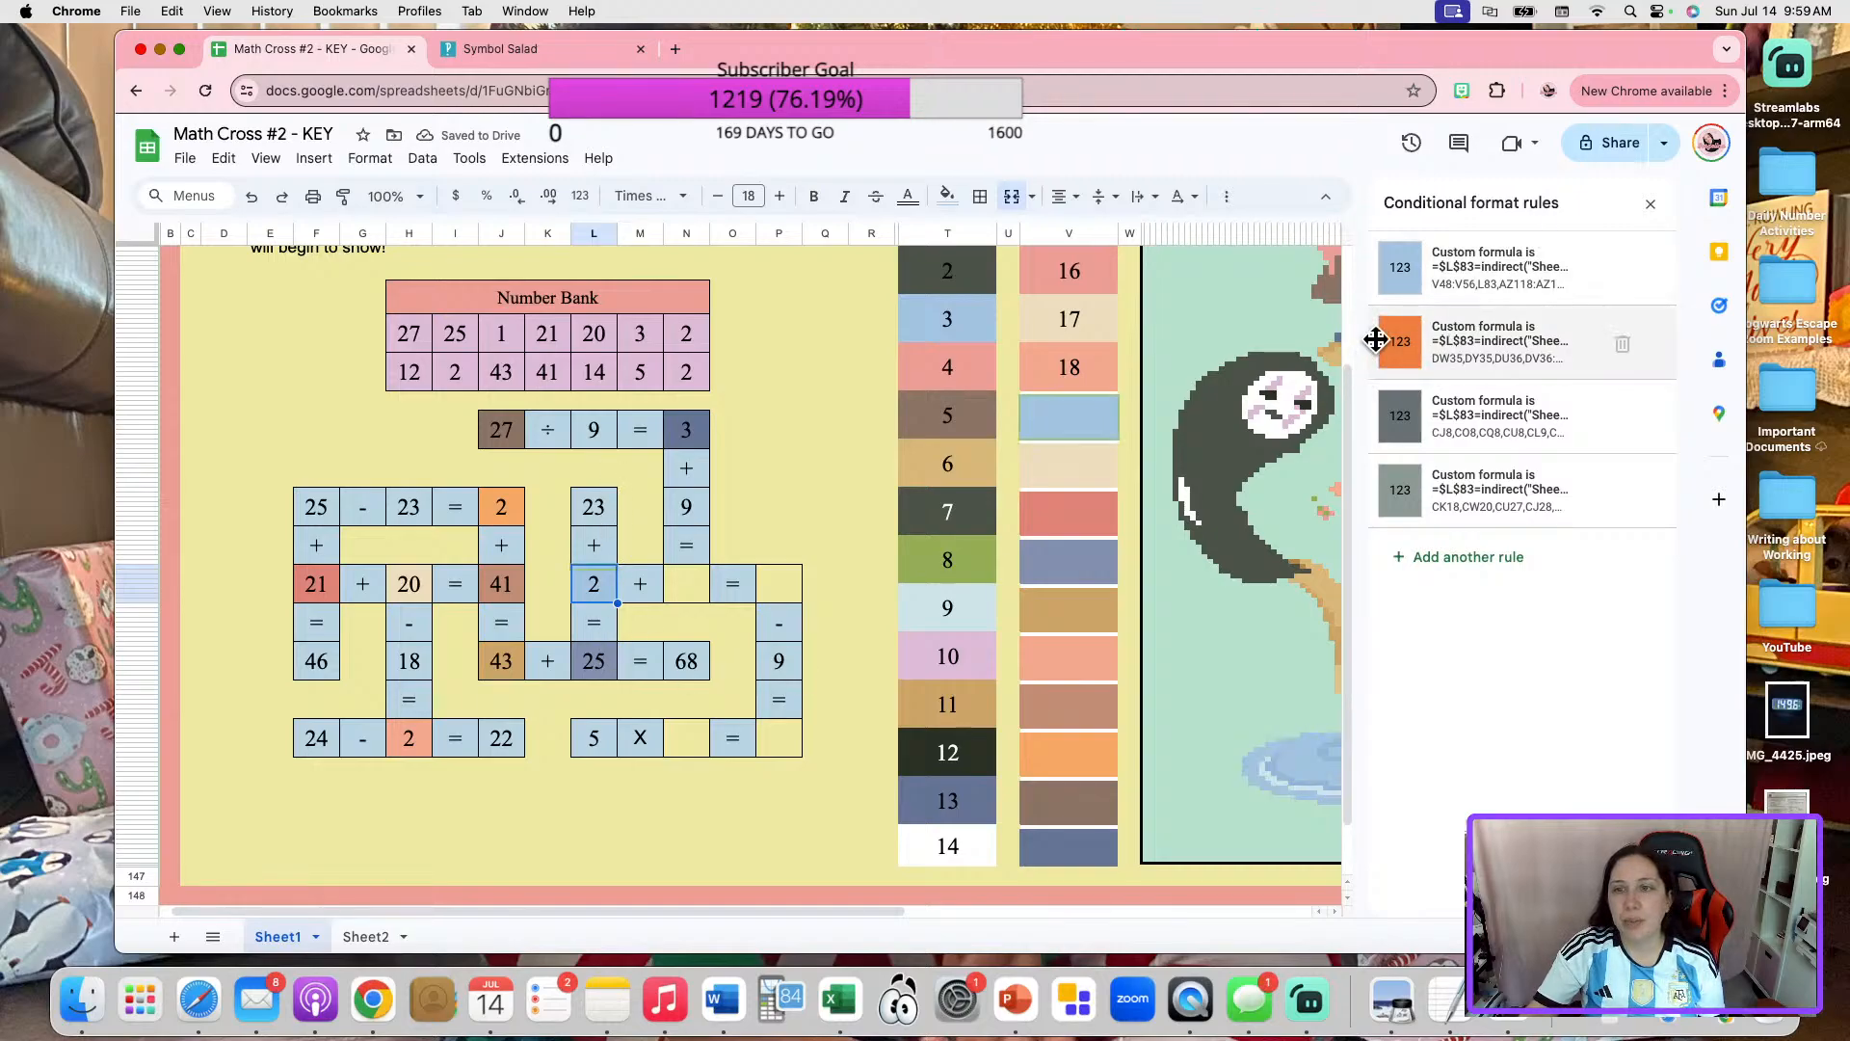
left_click_drag(1376, 339, 1383, 277)
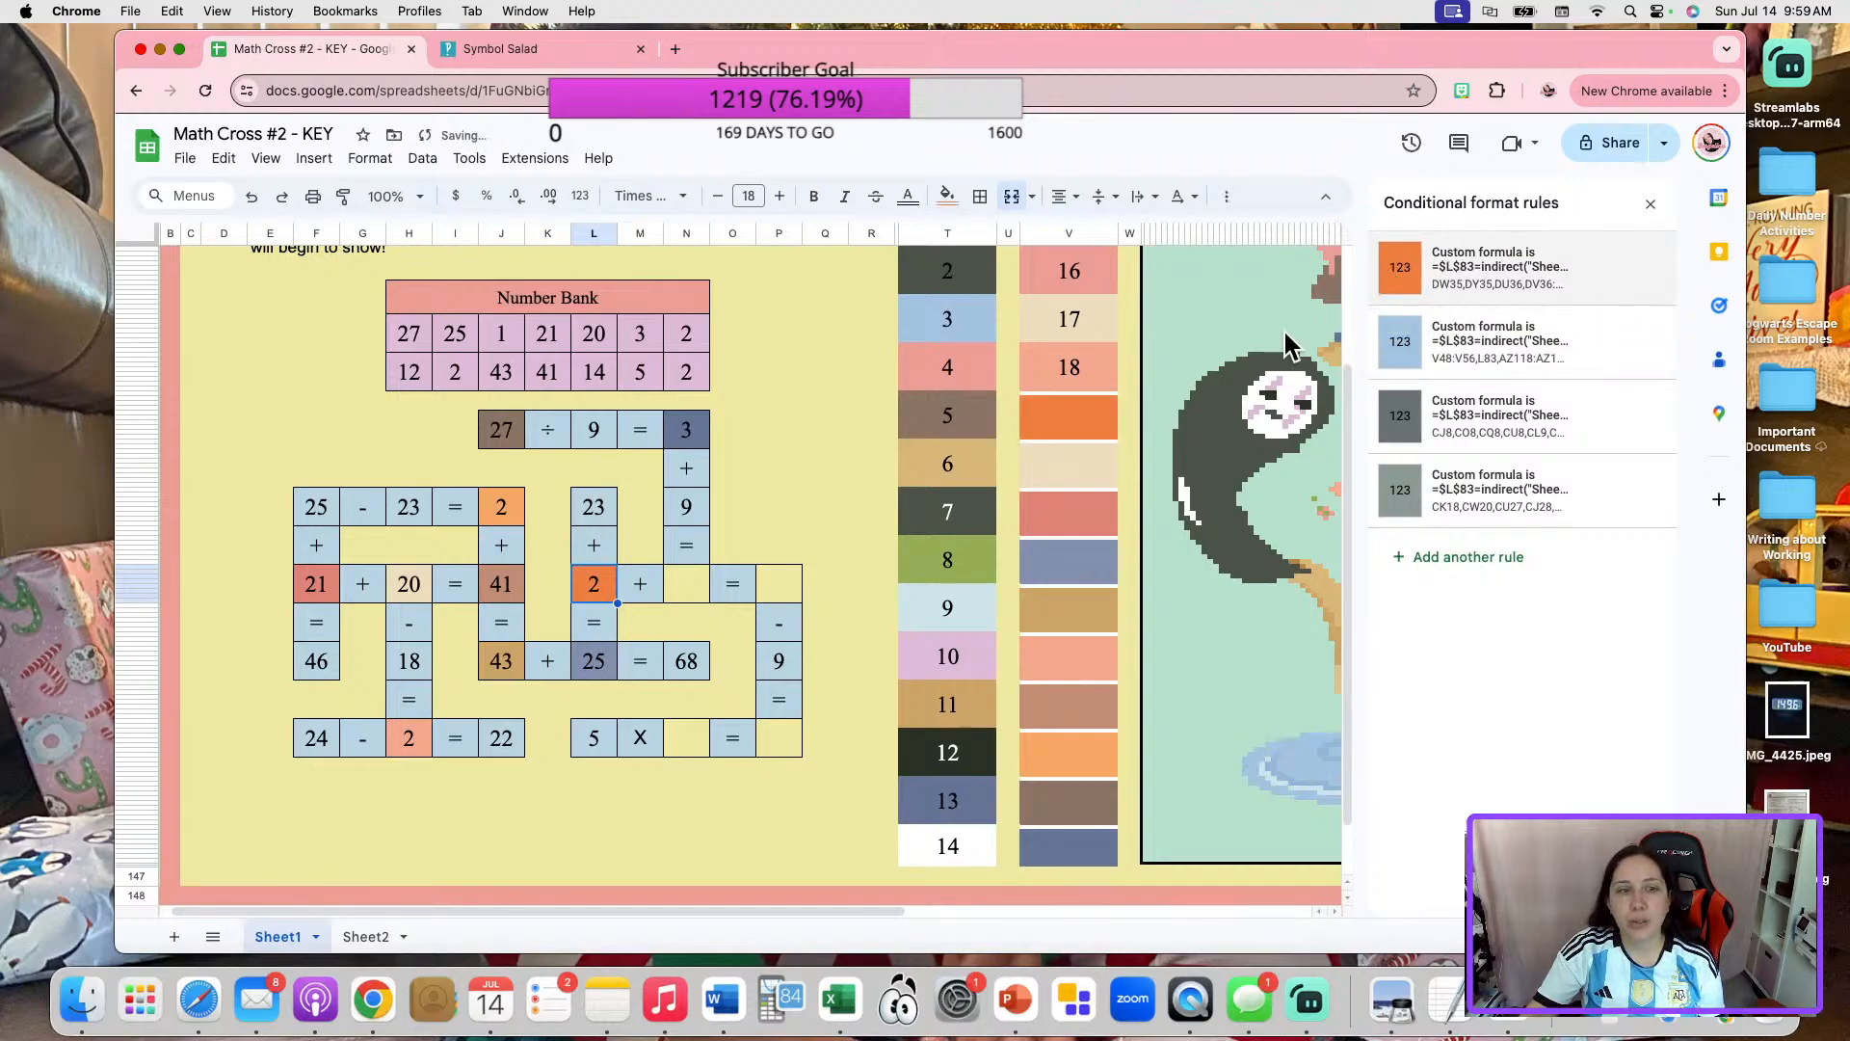
left_click(819, 494)
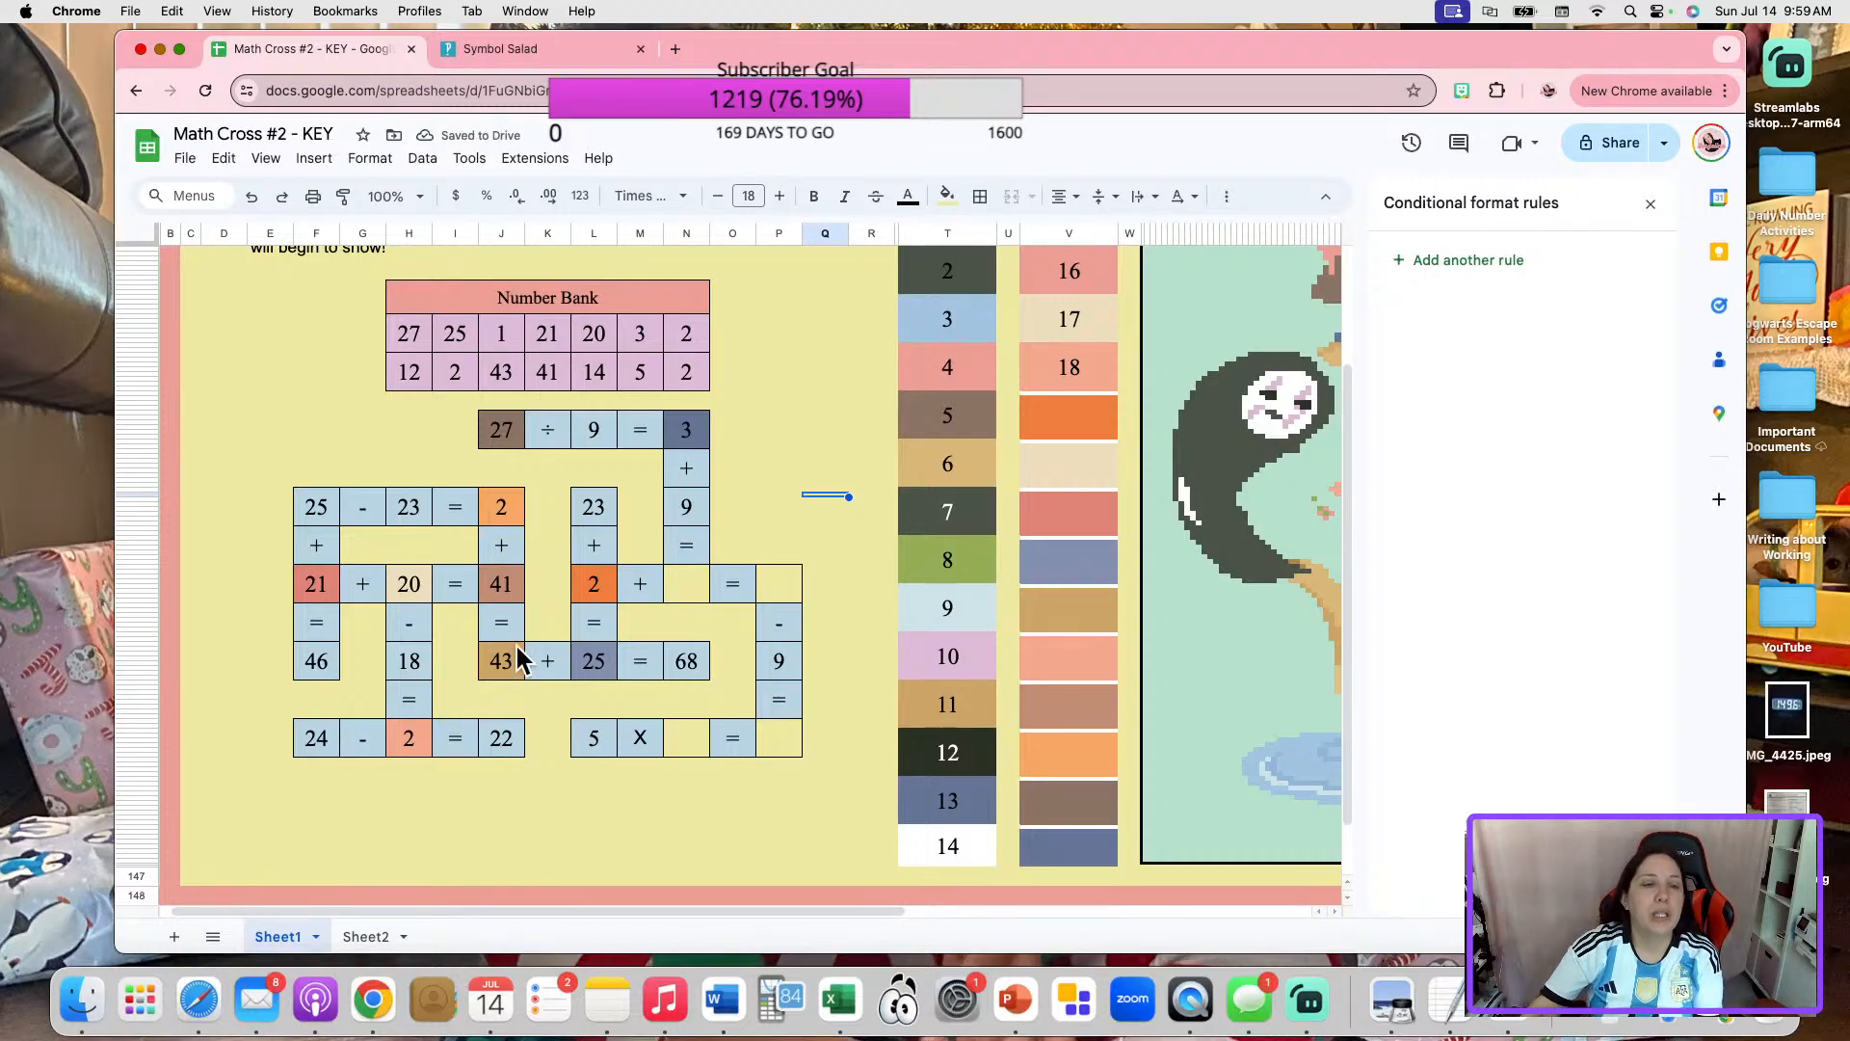
Move the gray-green conditional format rule above the beige one for the 20 in "21 + 20 = 41", and test it by clearing and restoring the number.
left_click(431, 582)
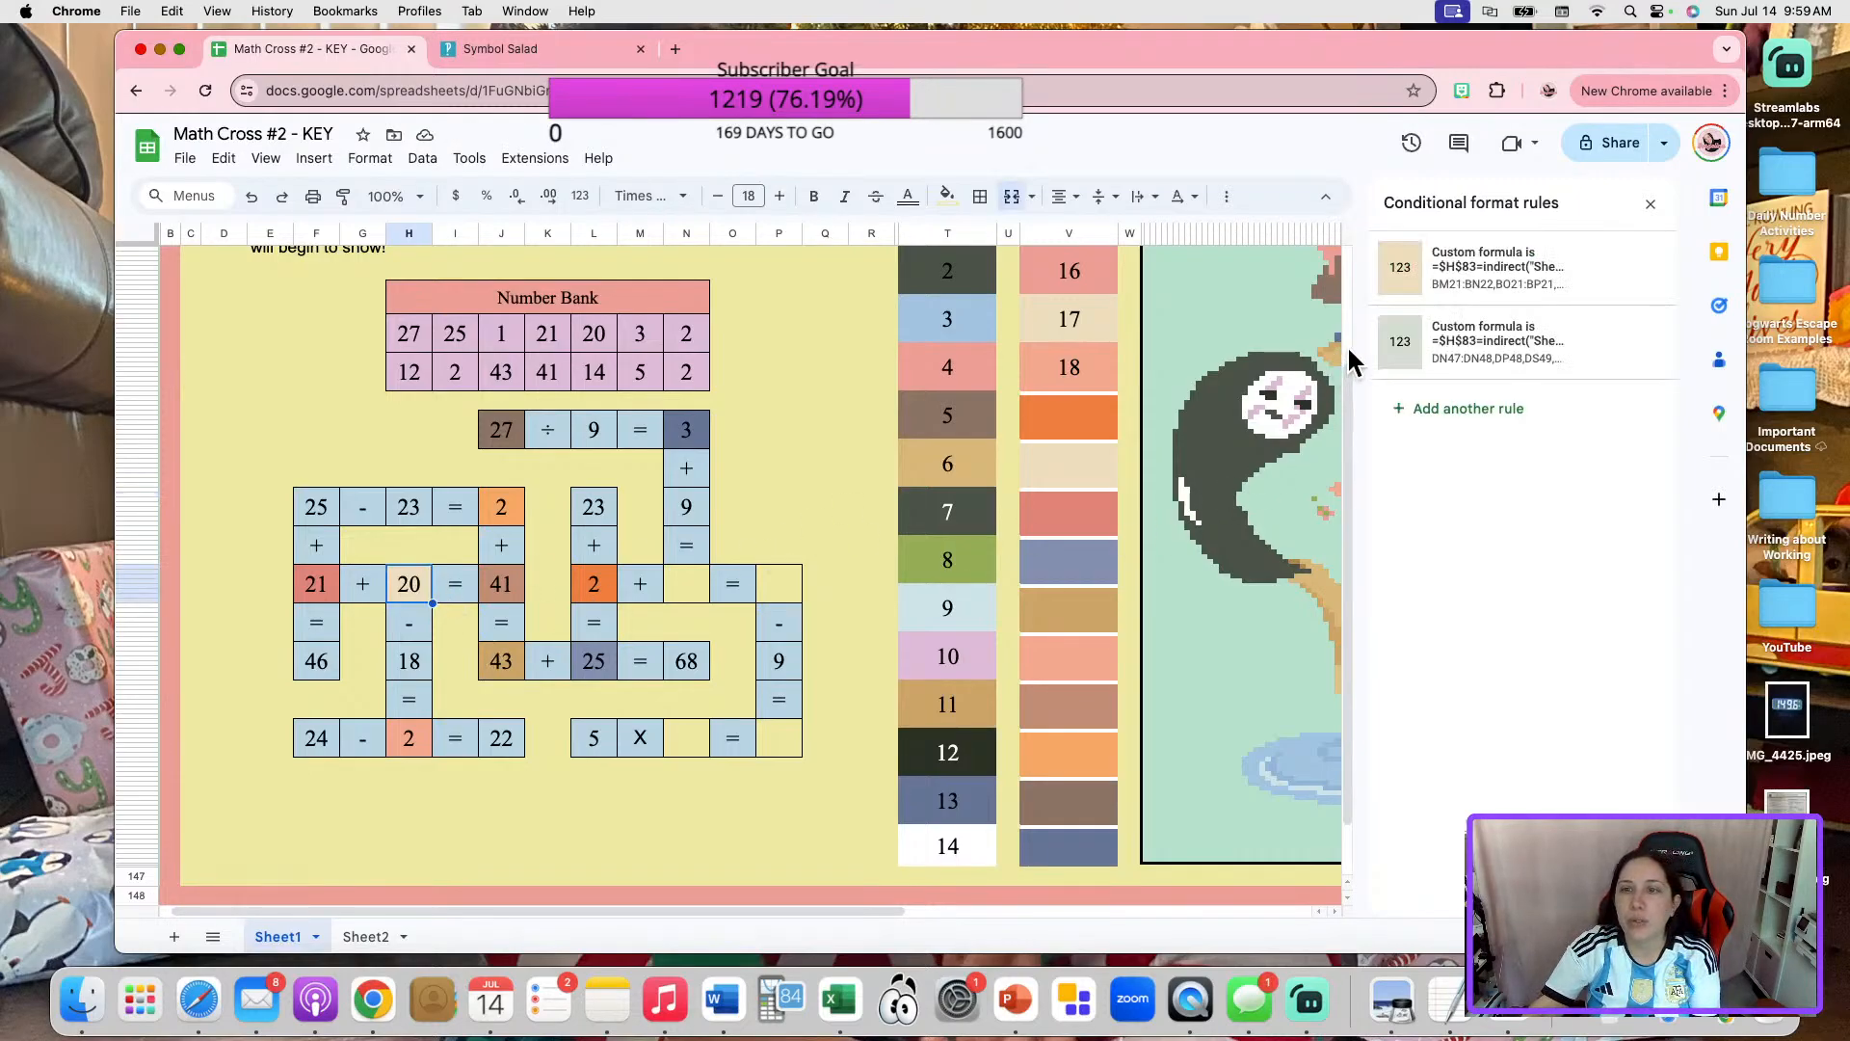
left_click_drag(1362, 343, 1380, 266)
key("Delete")
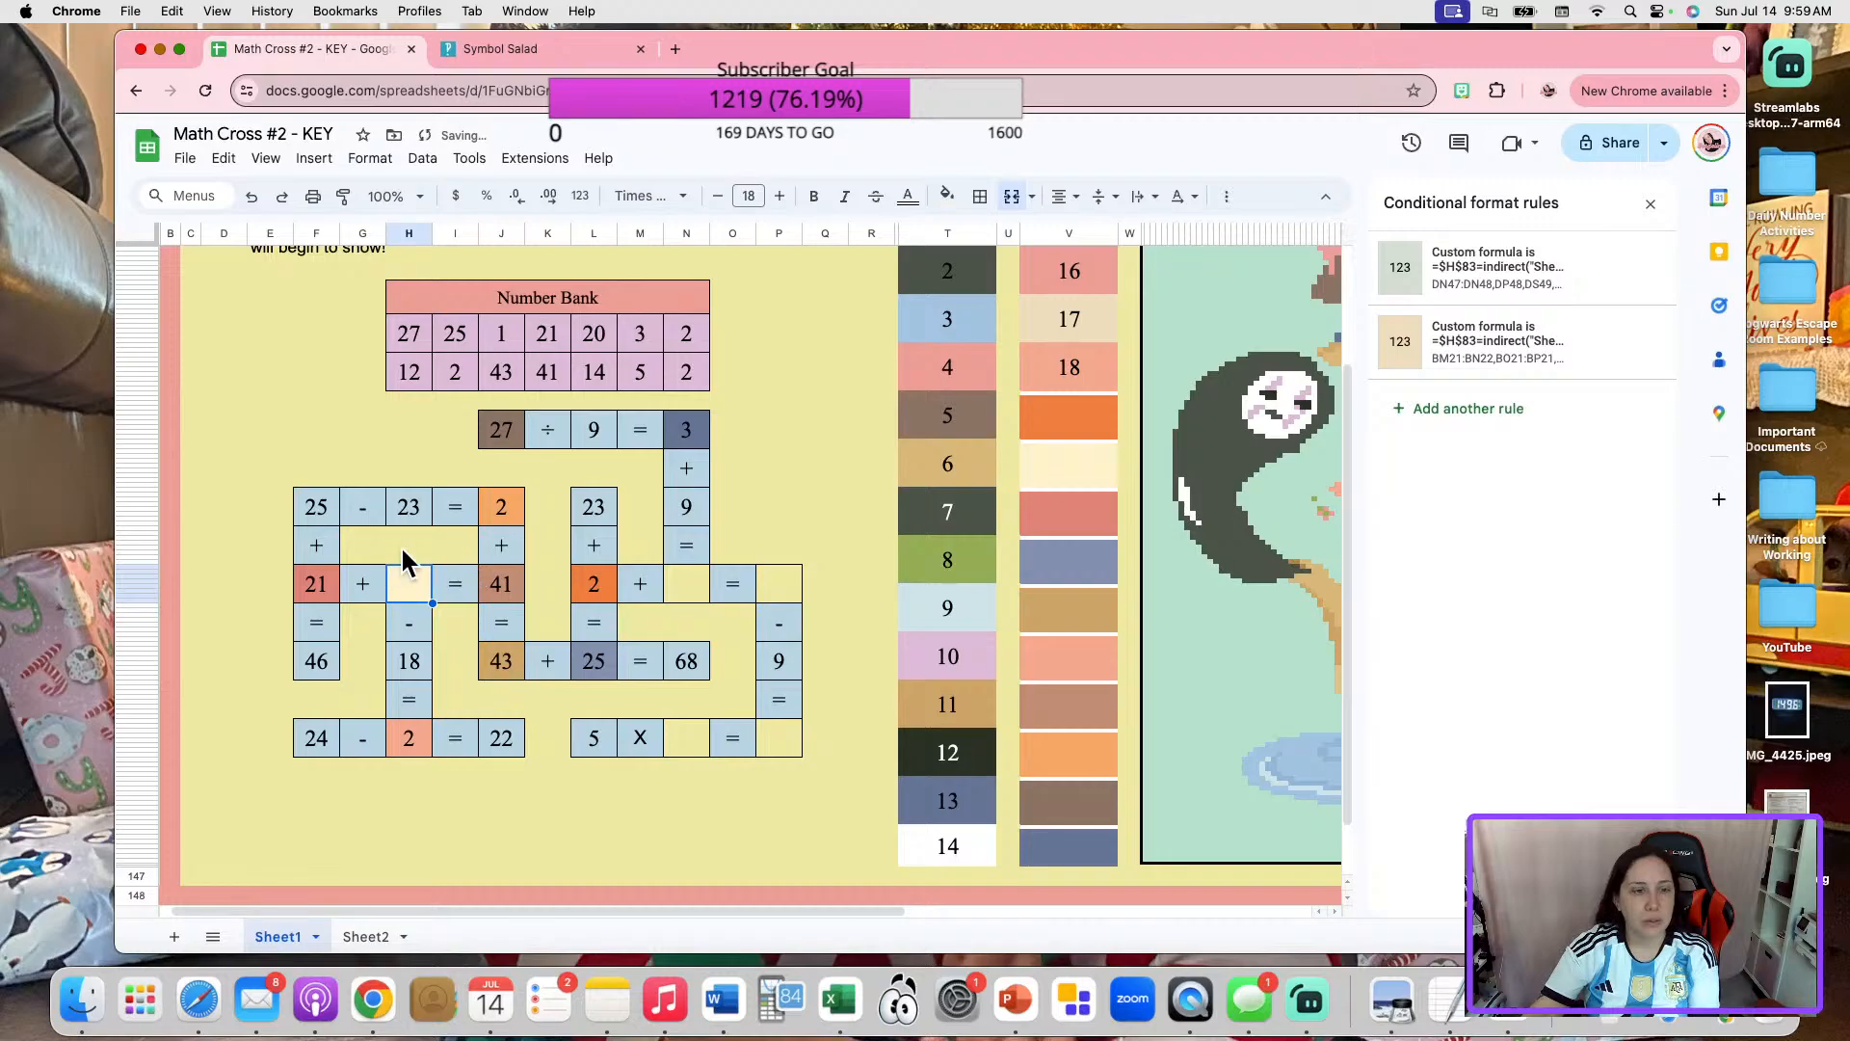
key("ctrl+z")
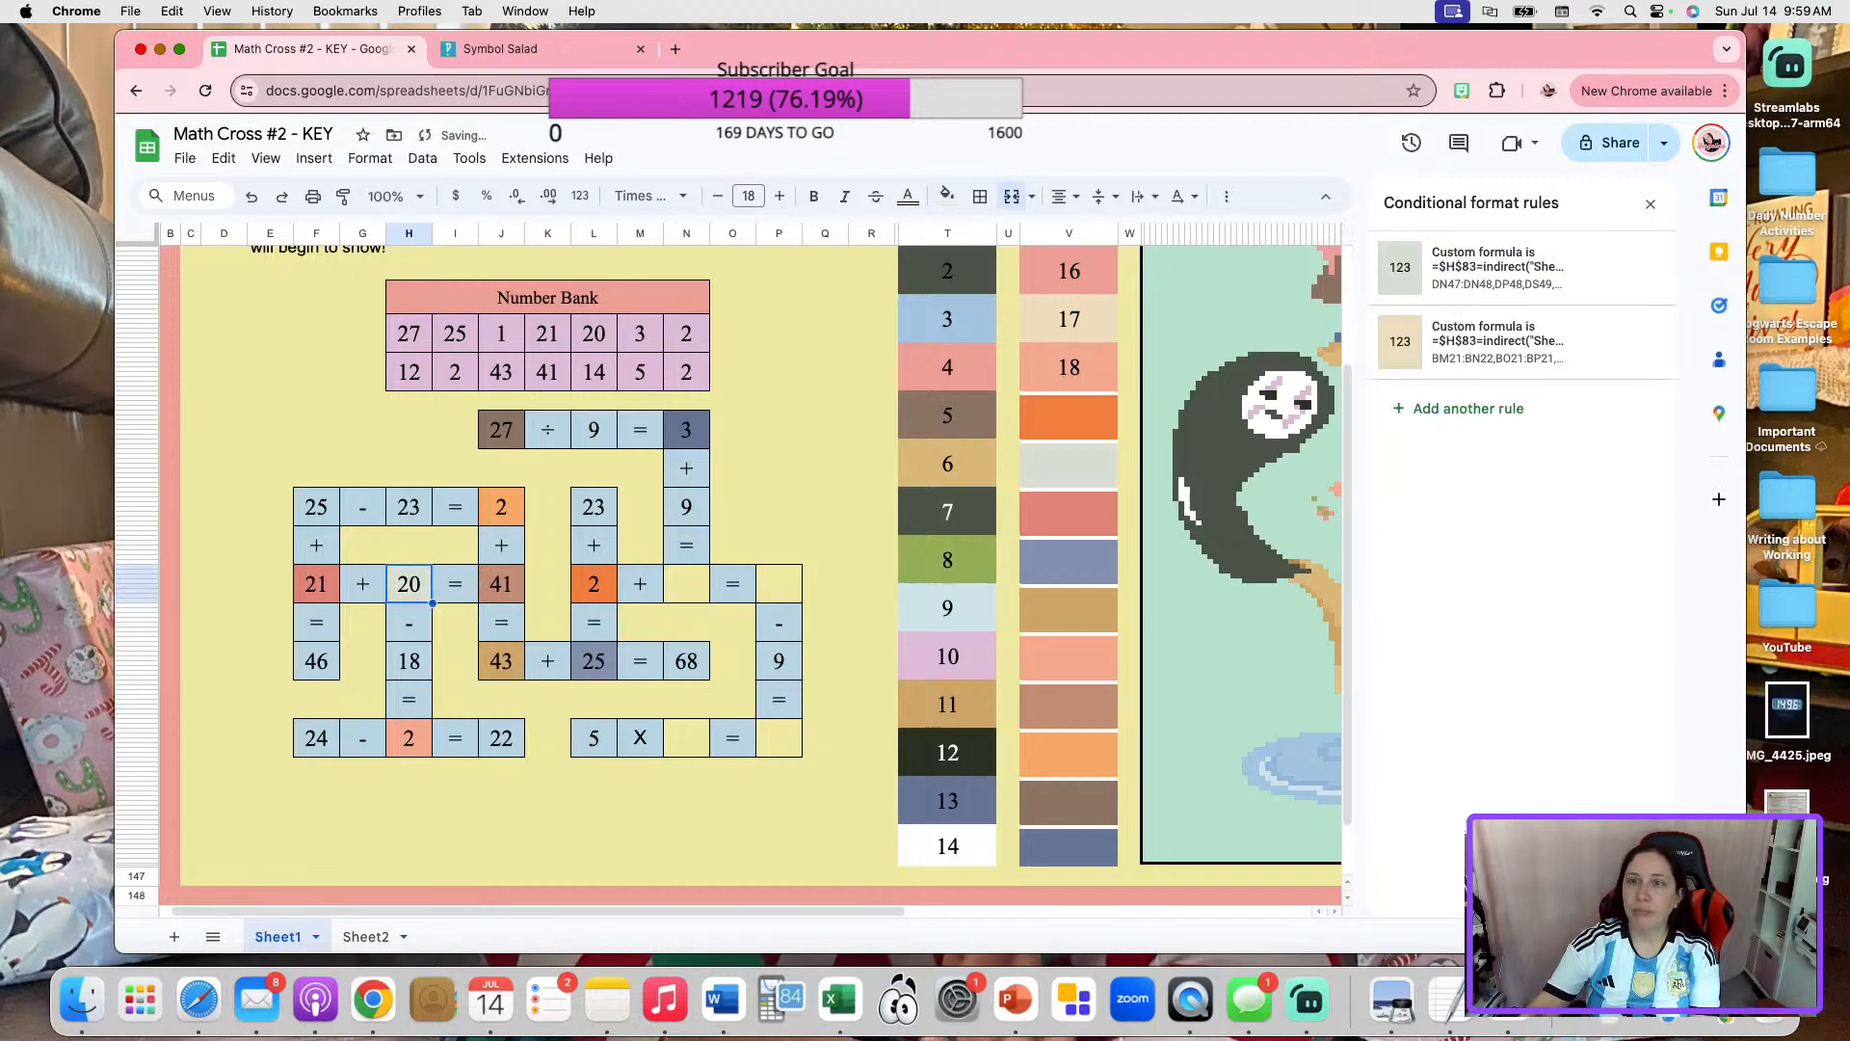
left_click(779, 507)
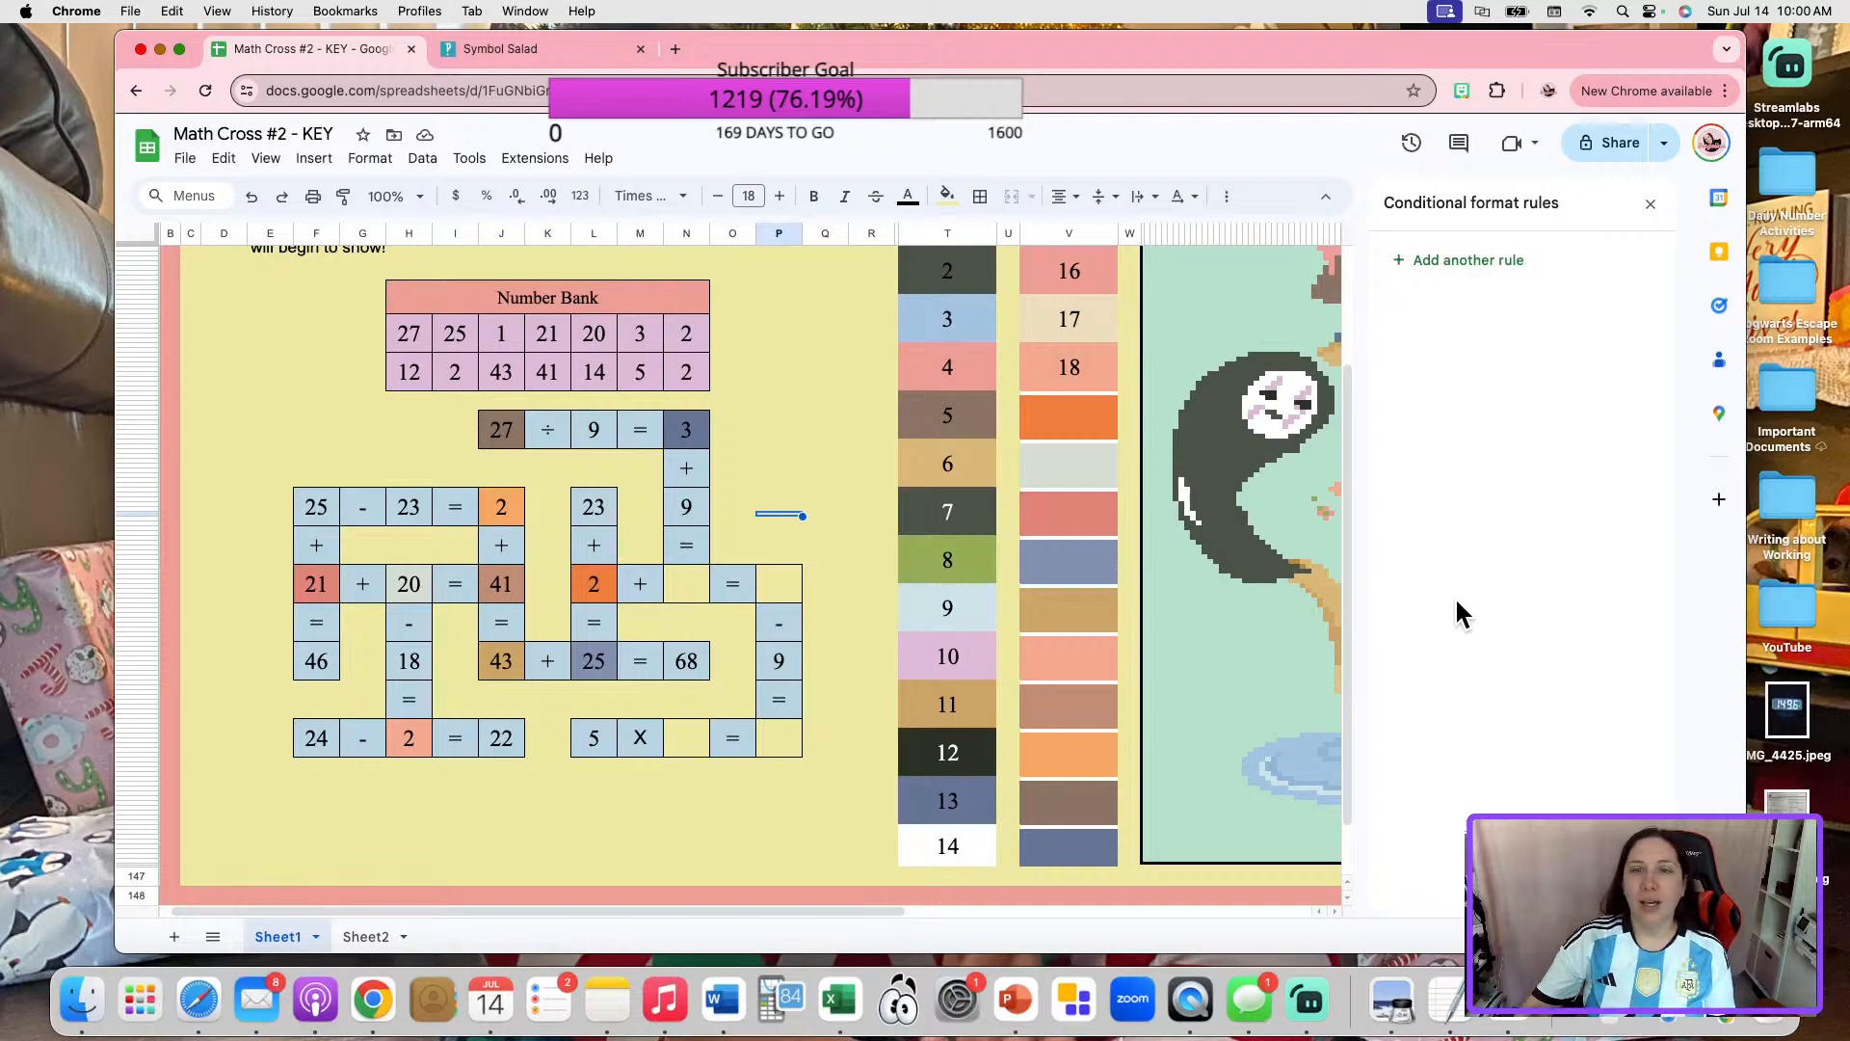
Unmerge color box 18, move its number cell into the first blank of "5 X _ = _", and restore its outer border.
left_click(1104, 378)
key("Delete")
left_click(1101, 345)
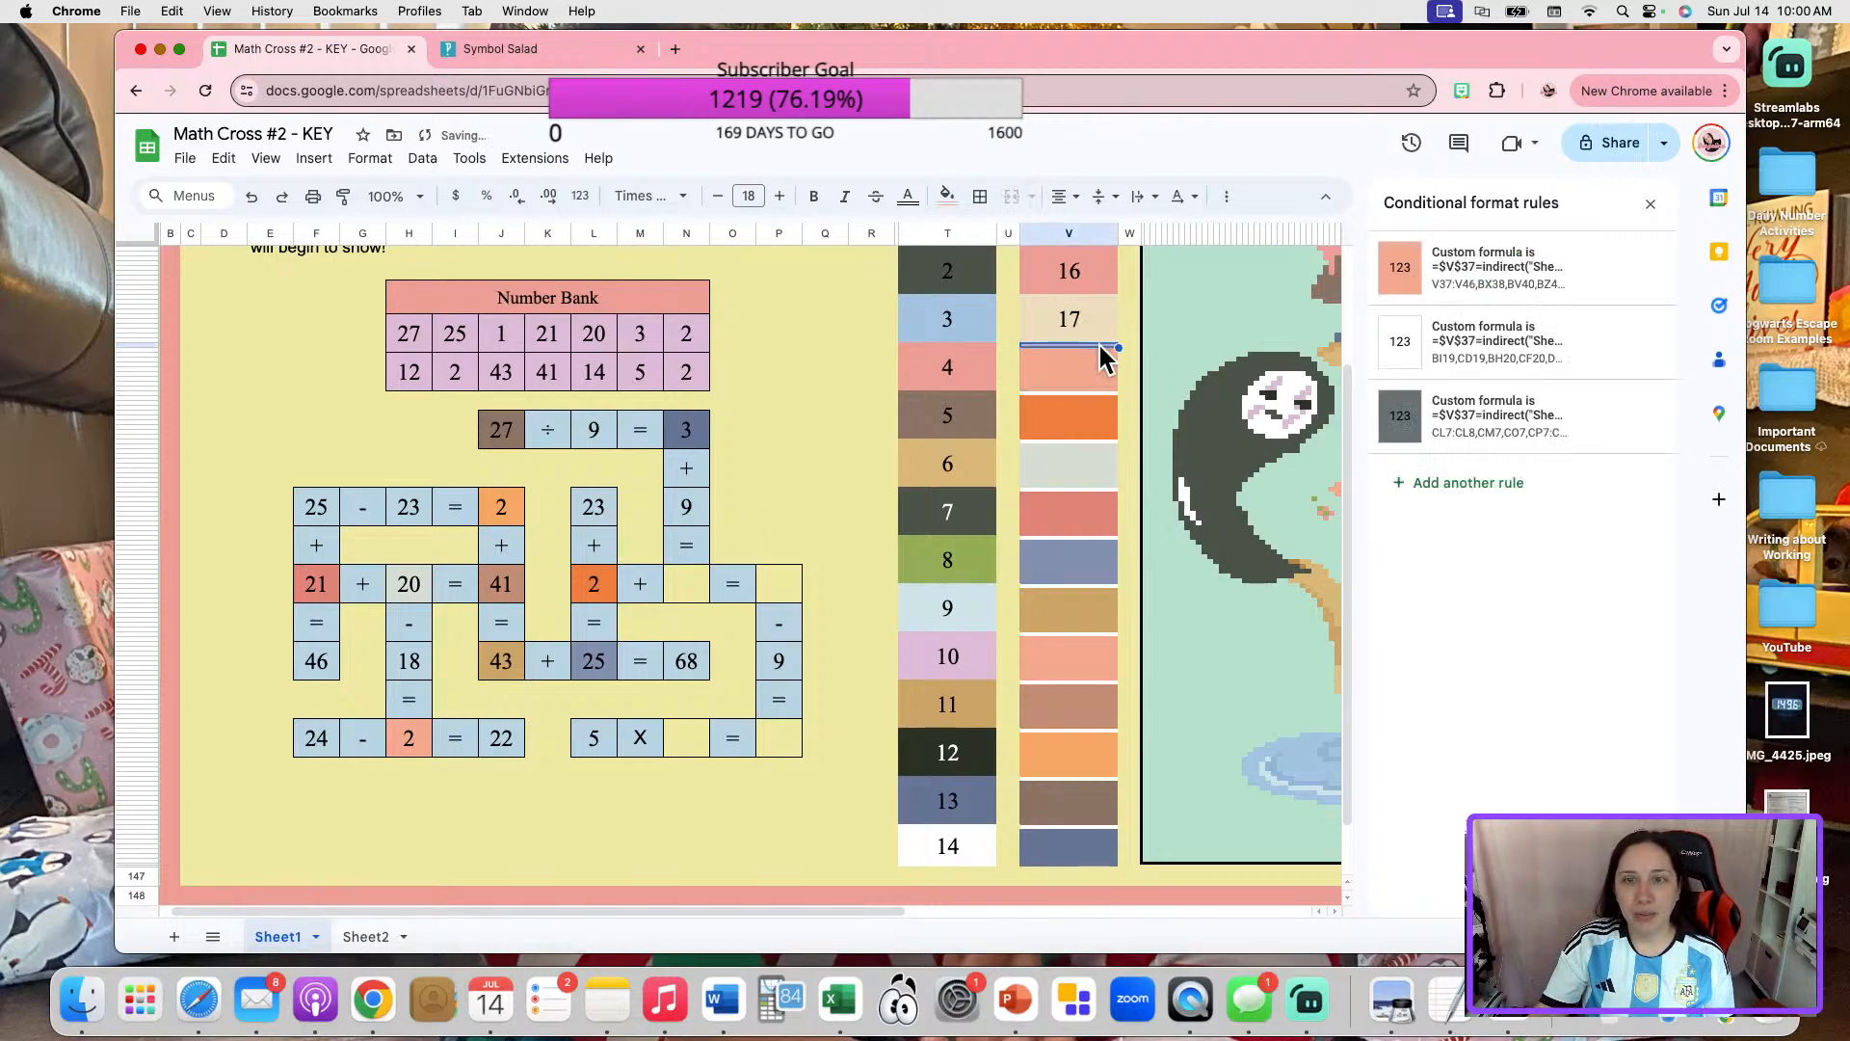
key("super+c")
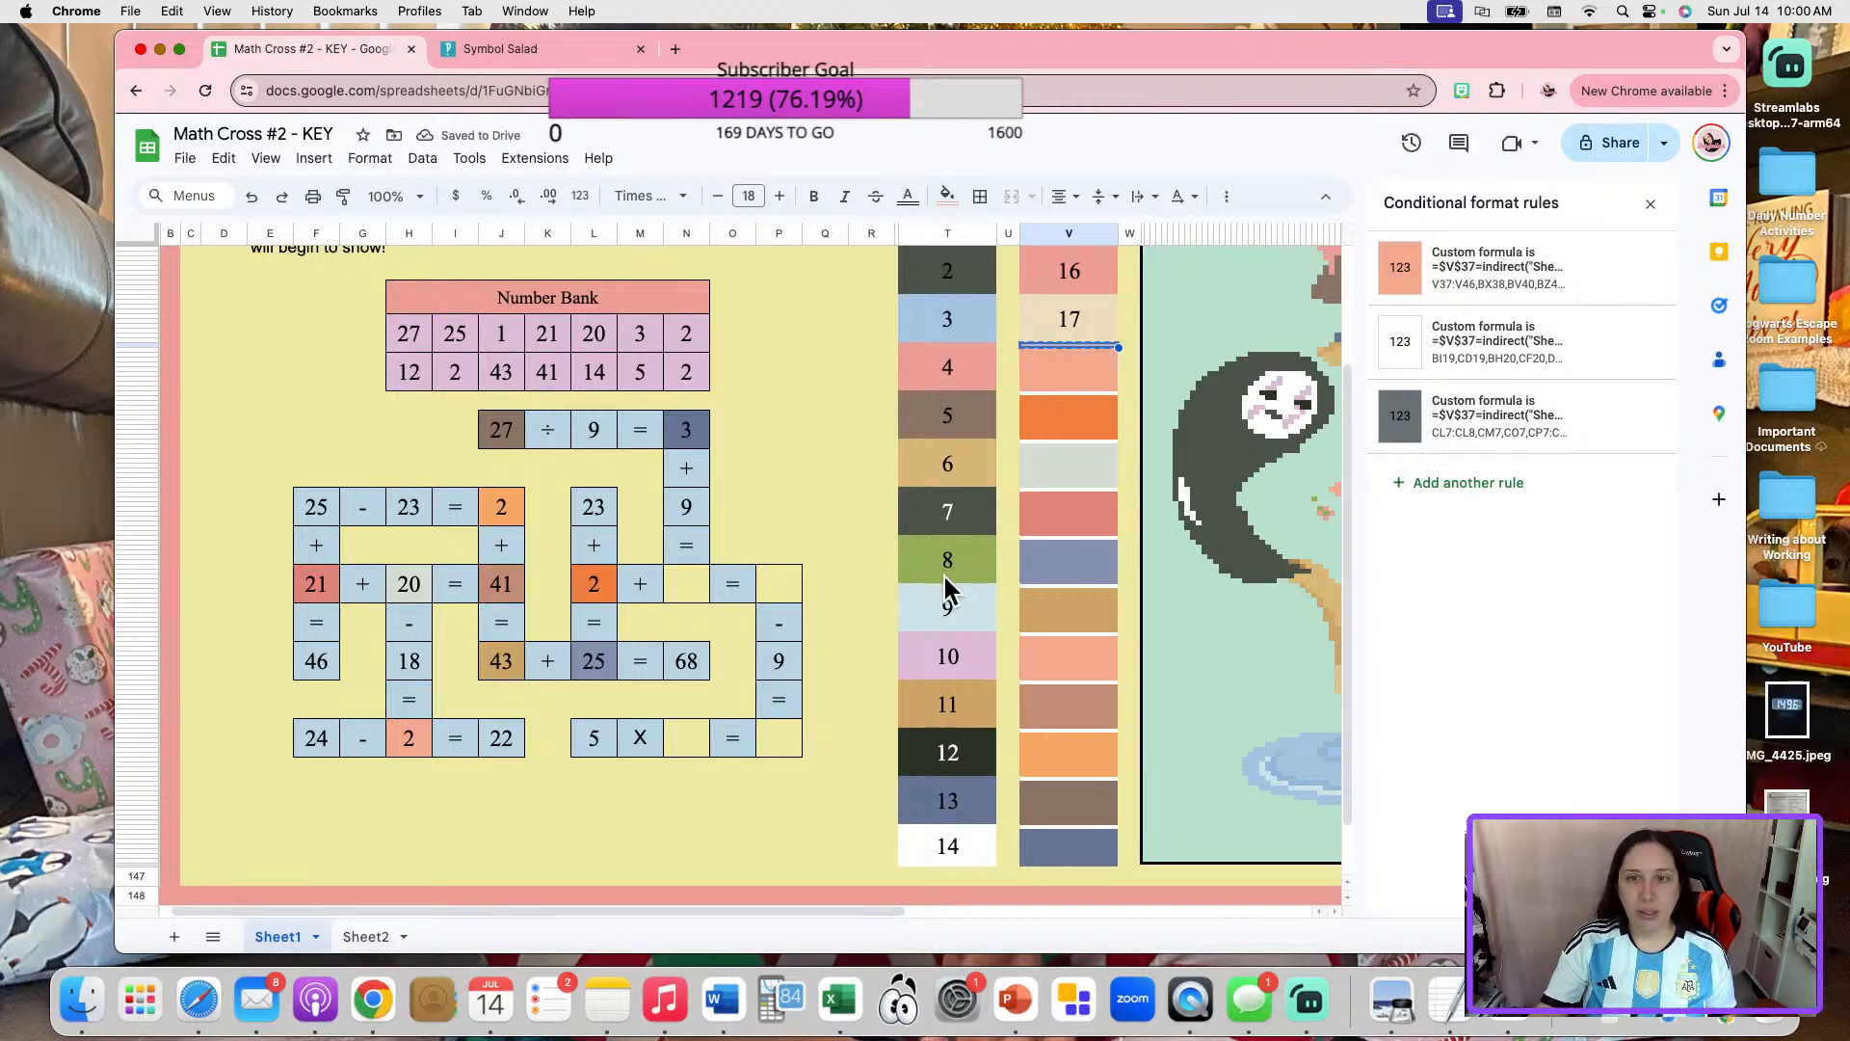
left_click(686, 742)
key("super+v")
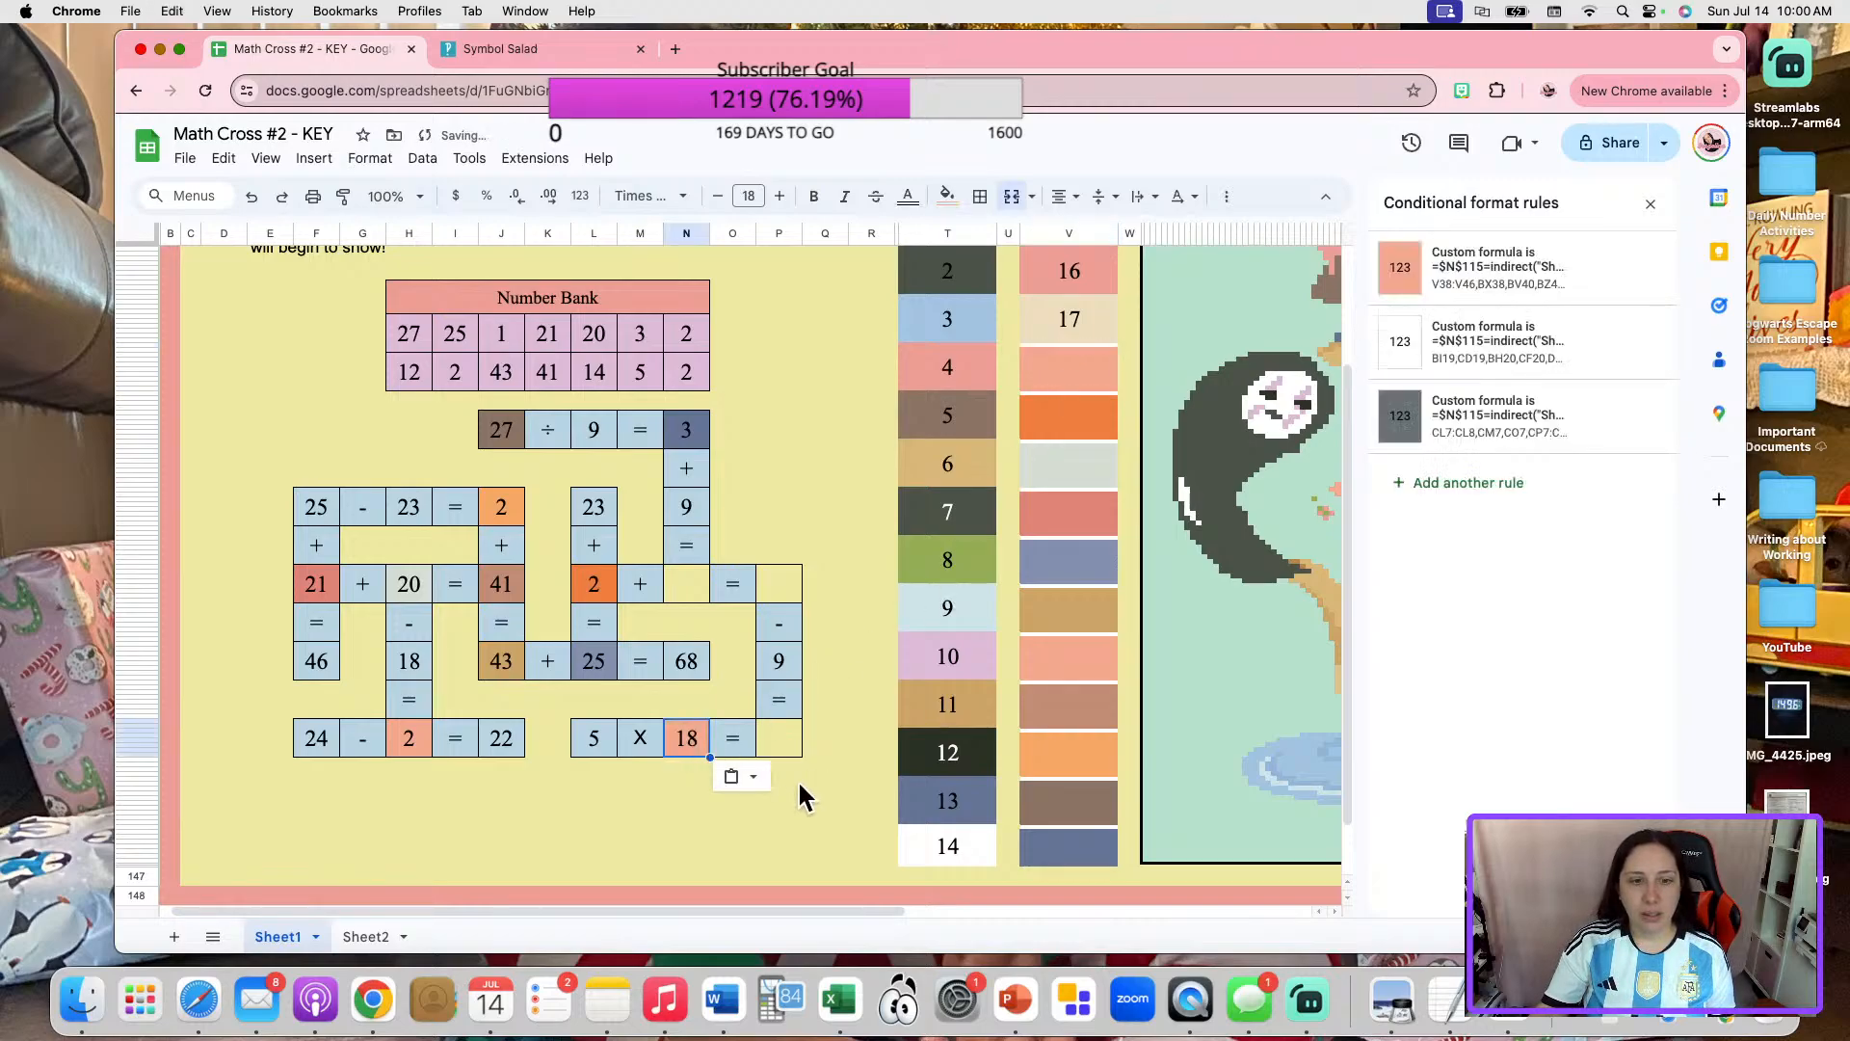
left_click(685, 846)
left_click(683, 744)
left_click(980, 196)
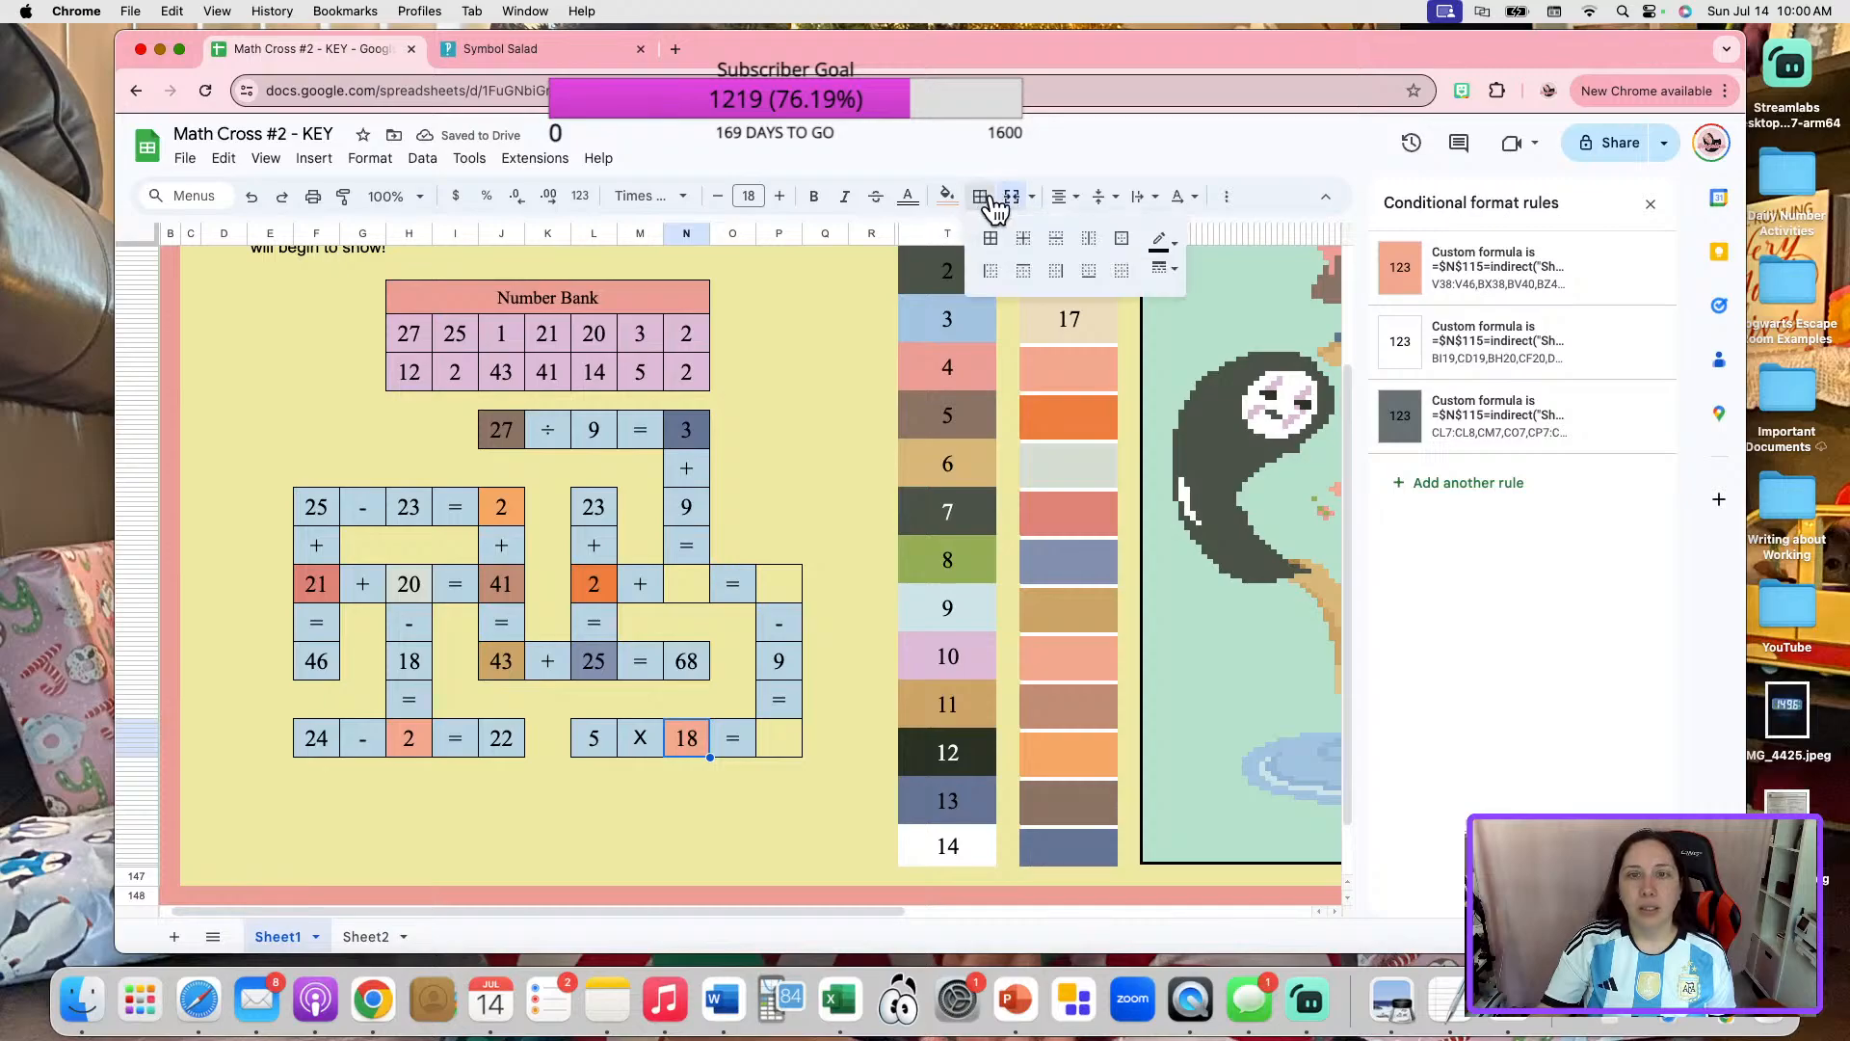
left_click(1121, 238)
Enter 1 in the first blank of "5 X _ = _" and set the matching entry in cell C34 of Sheet2 to 1.
left_click(692, 747)
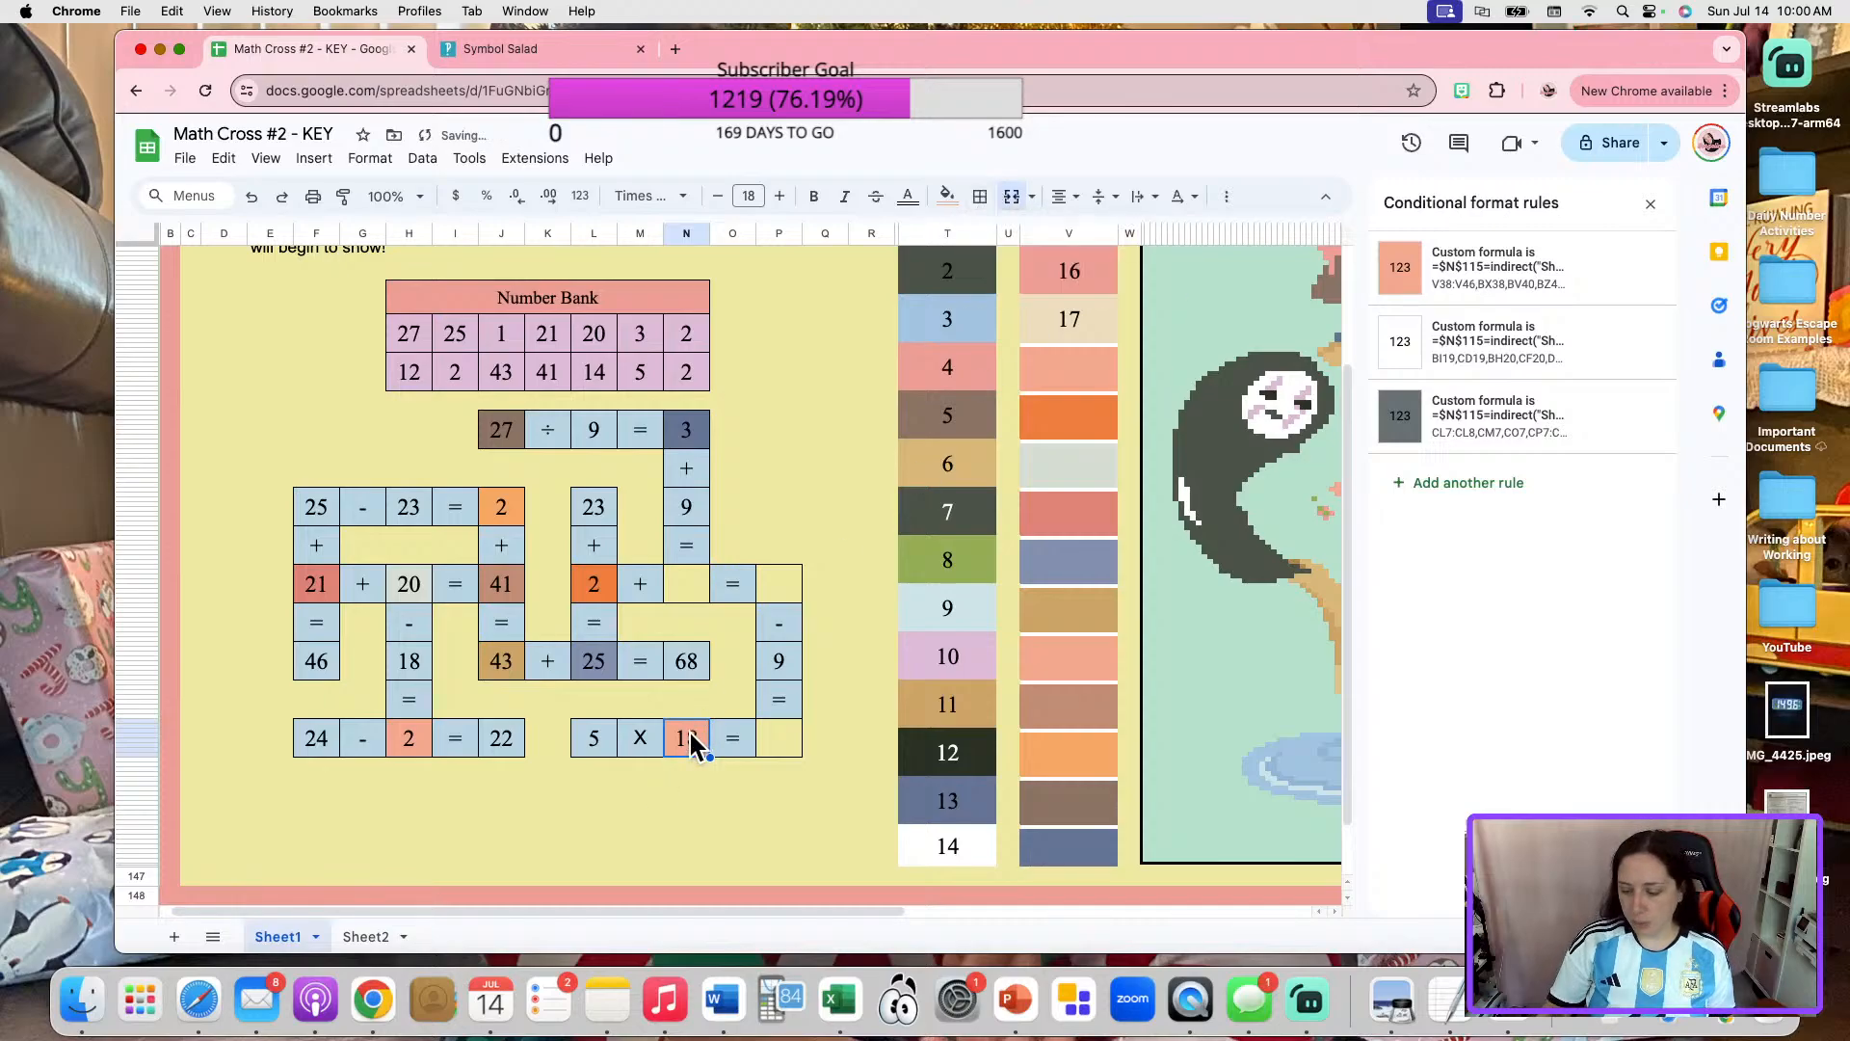
left_click(692, 846)
left_click(381, 939)
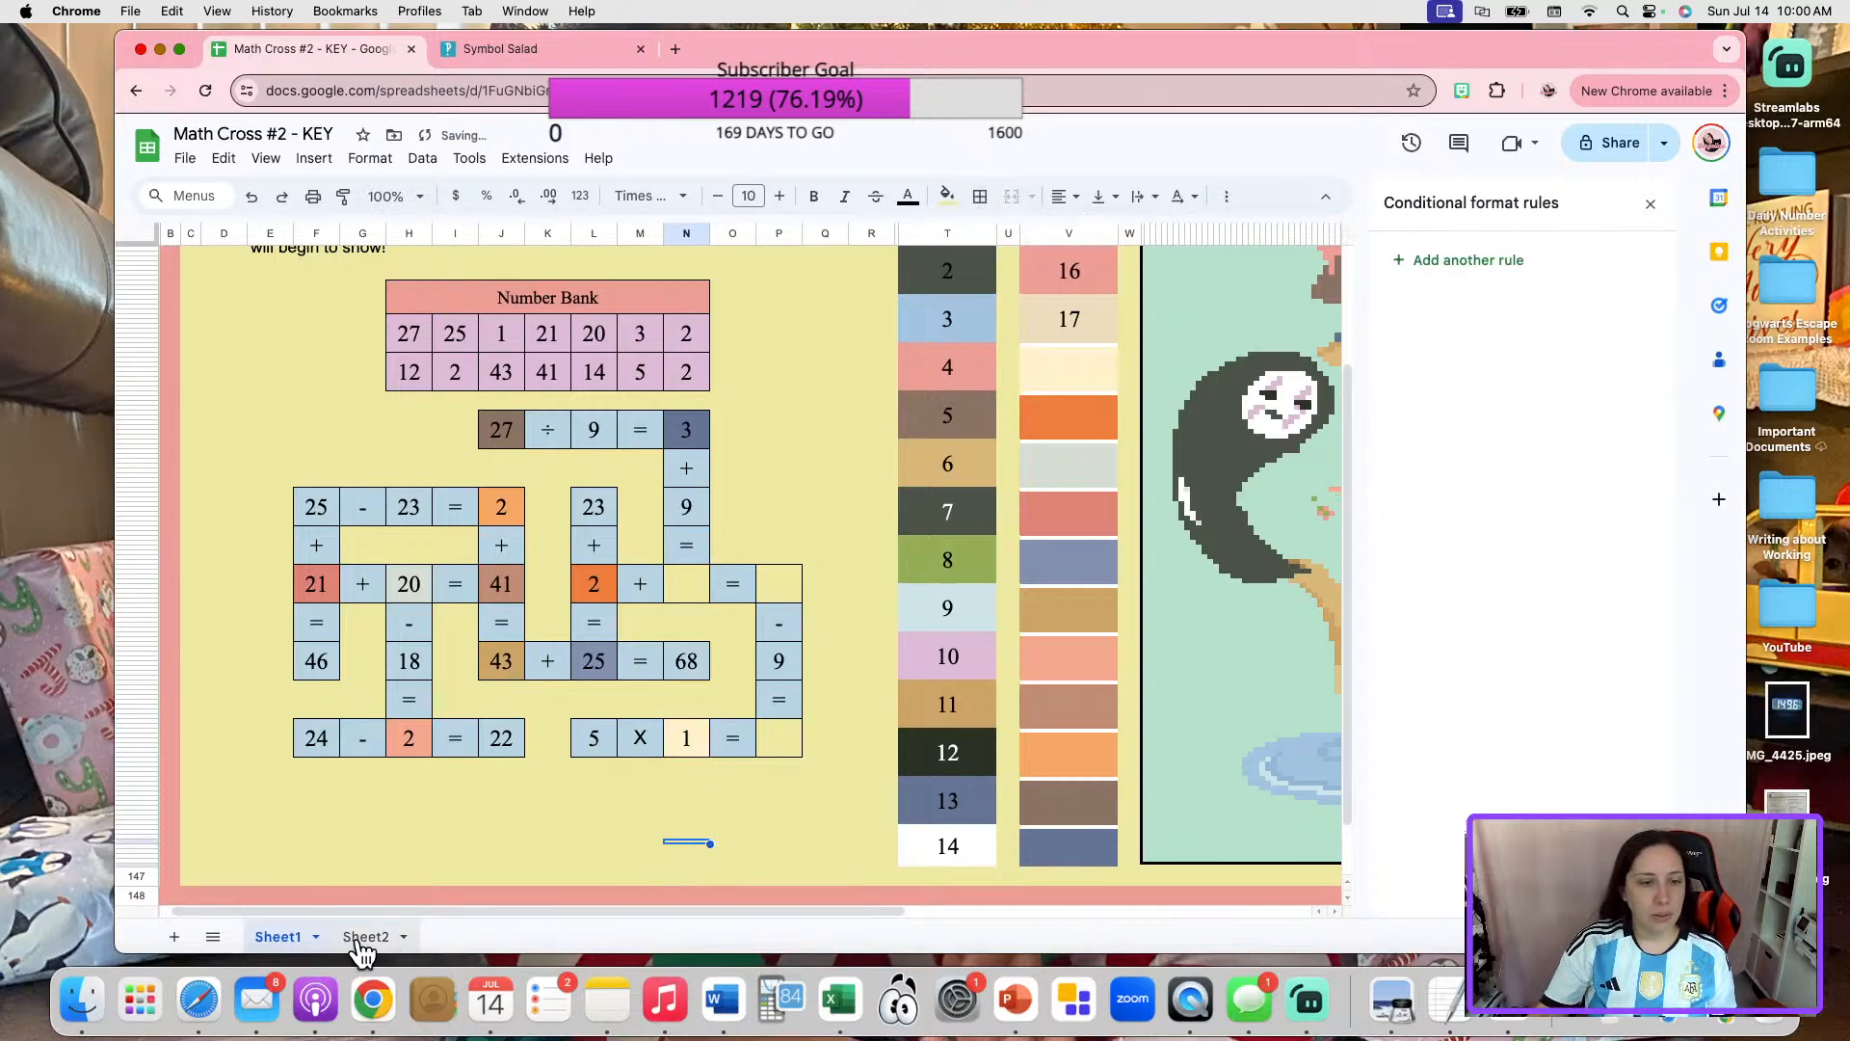
scroll(443, 434, "up", 2)
left_click(442, 426)
type("1")
left_click(511, 554)
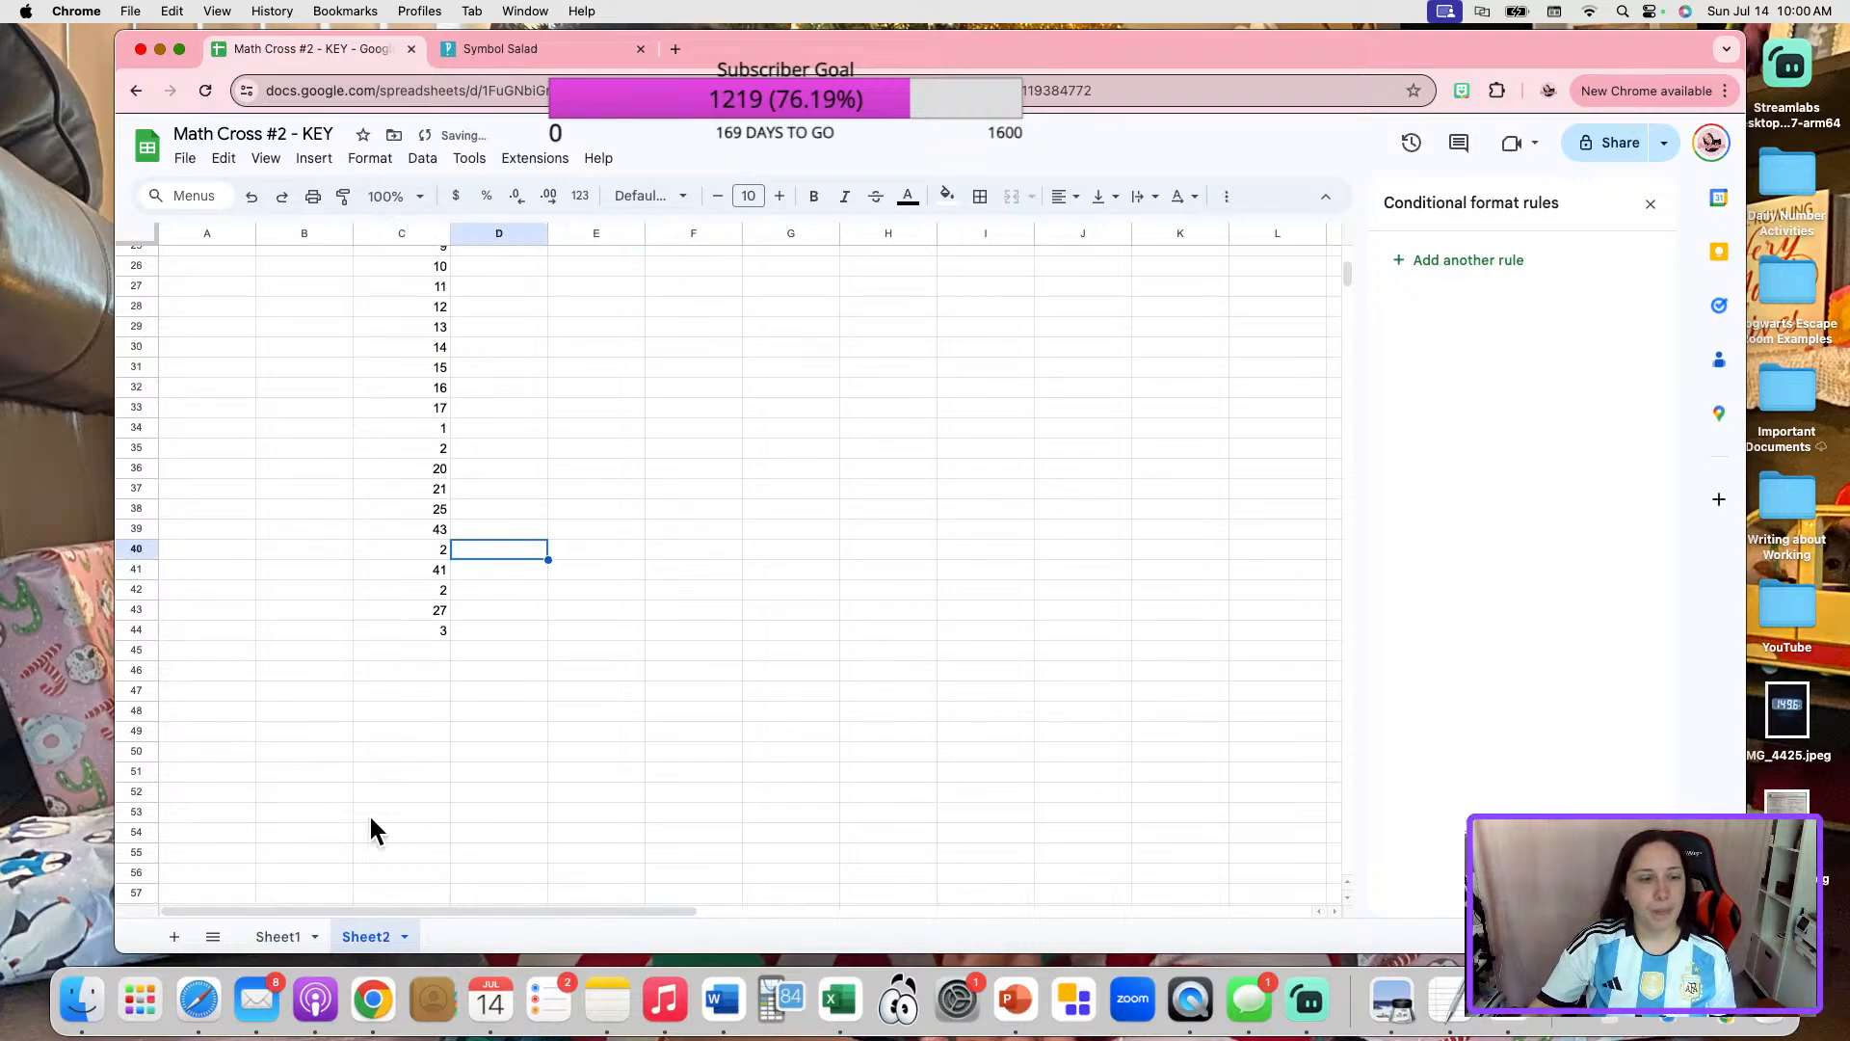
On Sheet1, unmerge color box 17 and move its number cell into the result blank of "5 X 1 = _".
left_click(278, 936)
left_click(1044, 328)
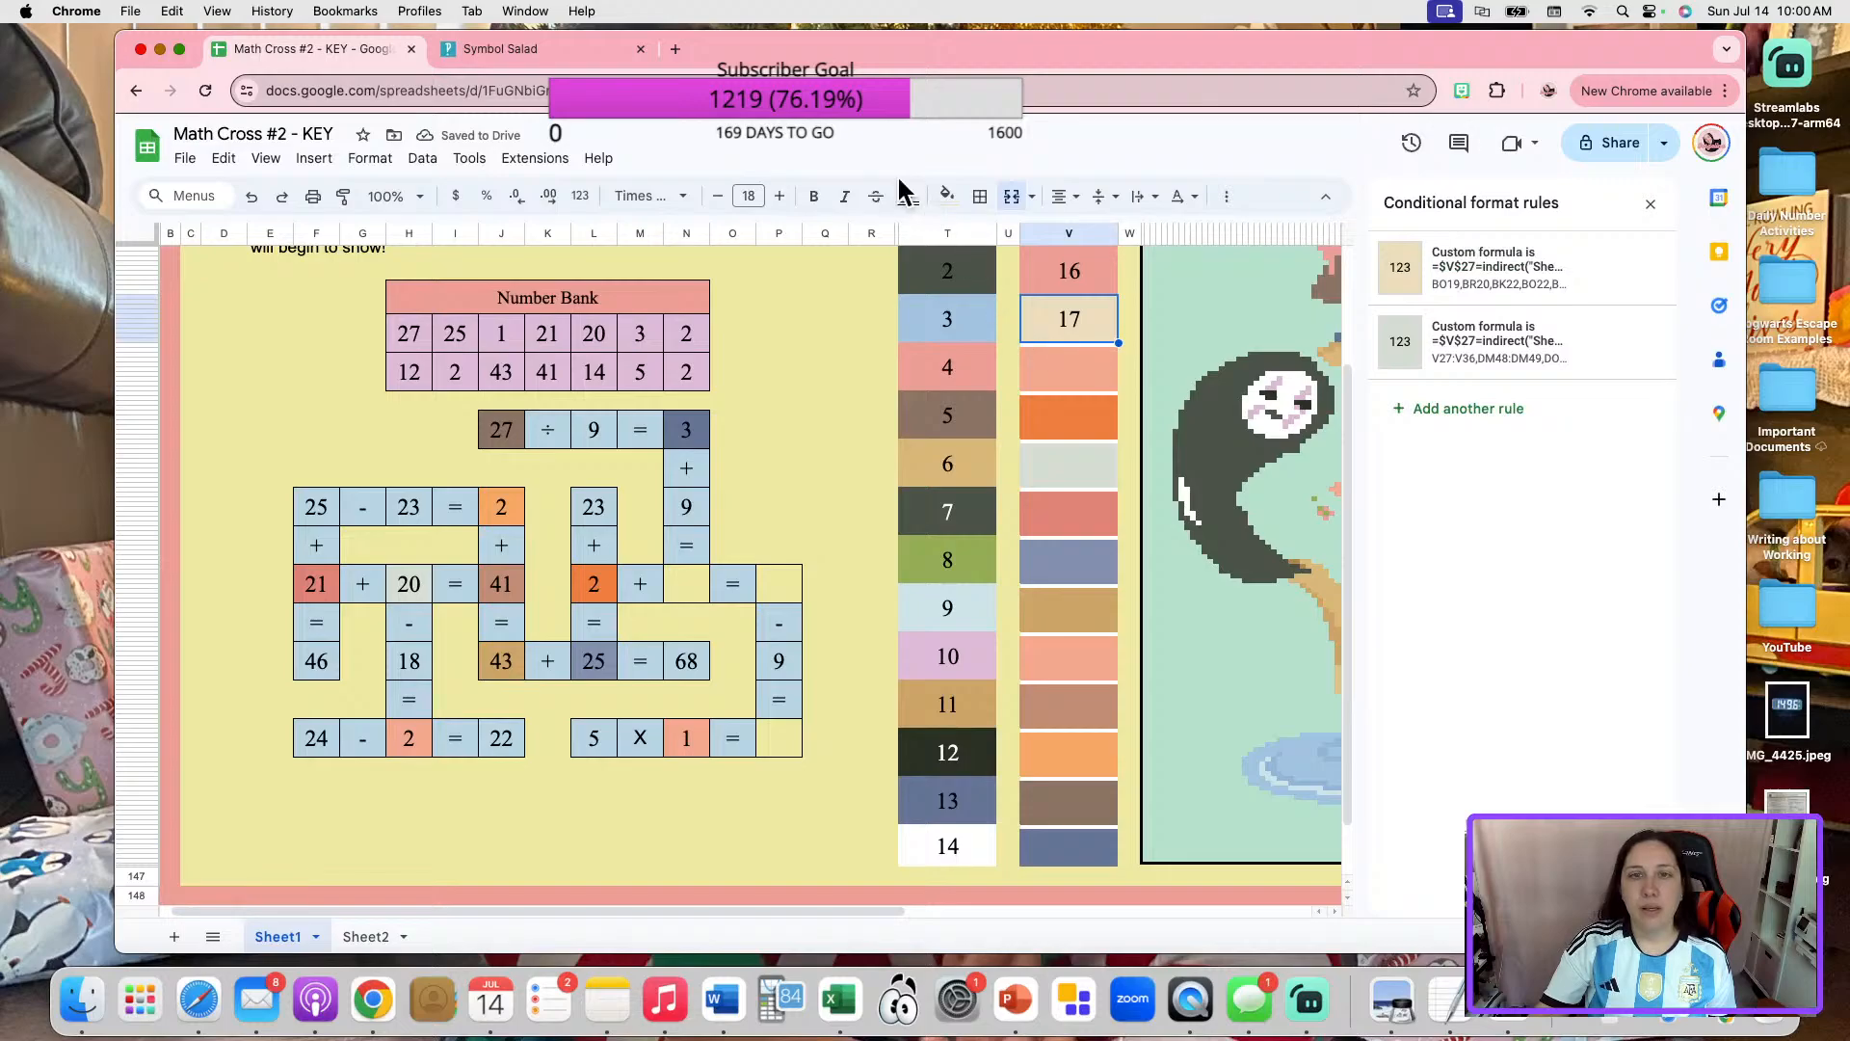
left_click(1012, 197)
left_click(1066, 293)
key("super+c")
left_click(790, 736)
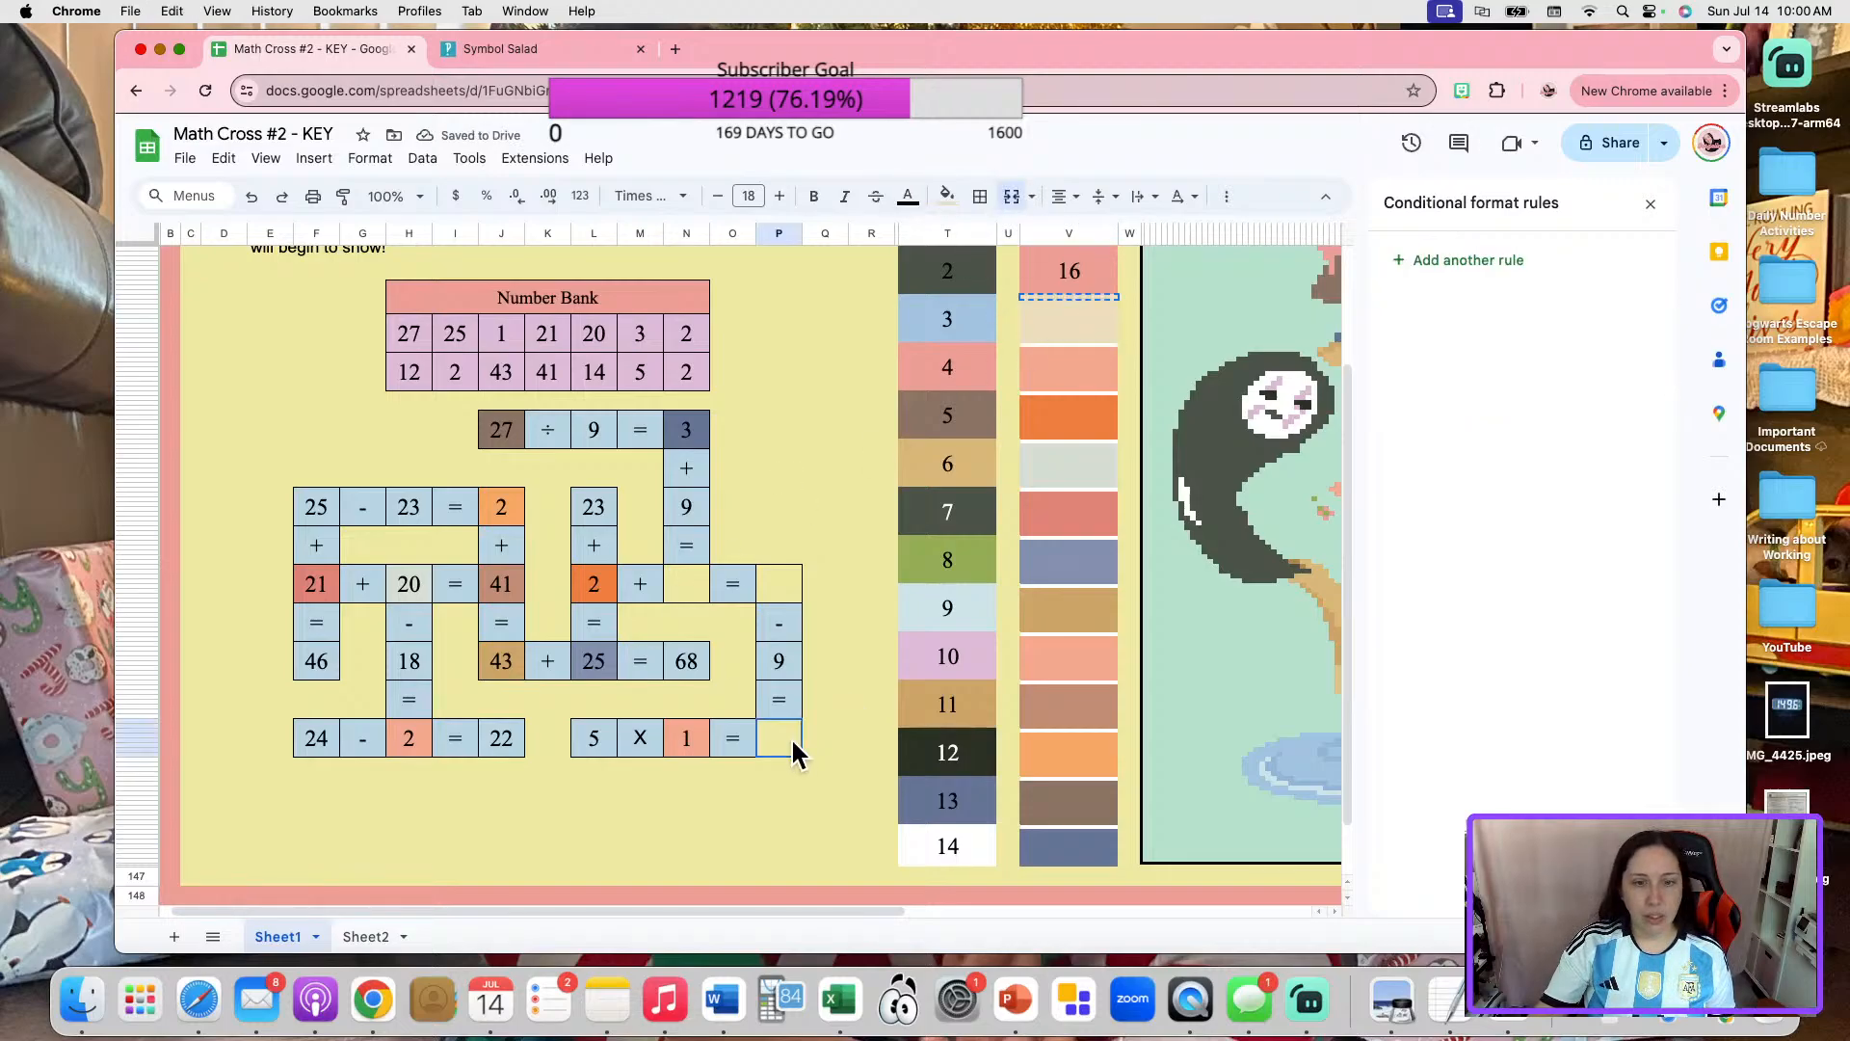
key("super+v")
Enter 5 as the result of "5 X 1 = _" and restore the cell's outer border.
type("5")
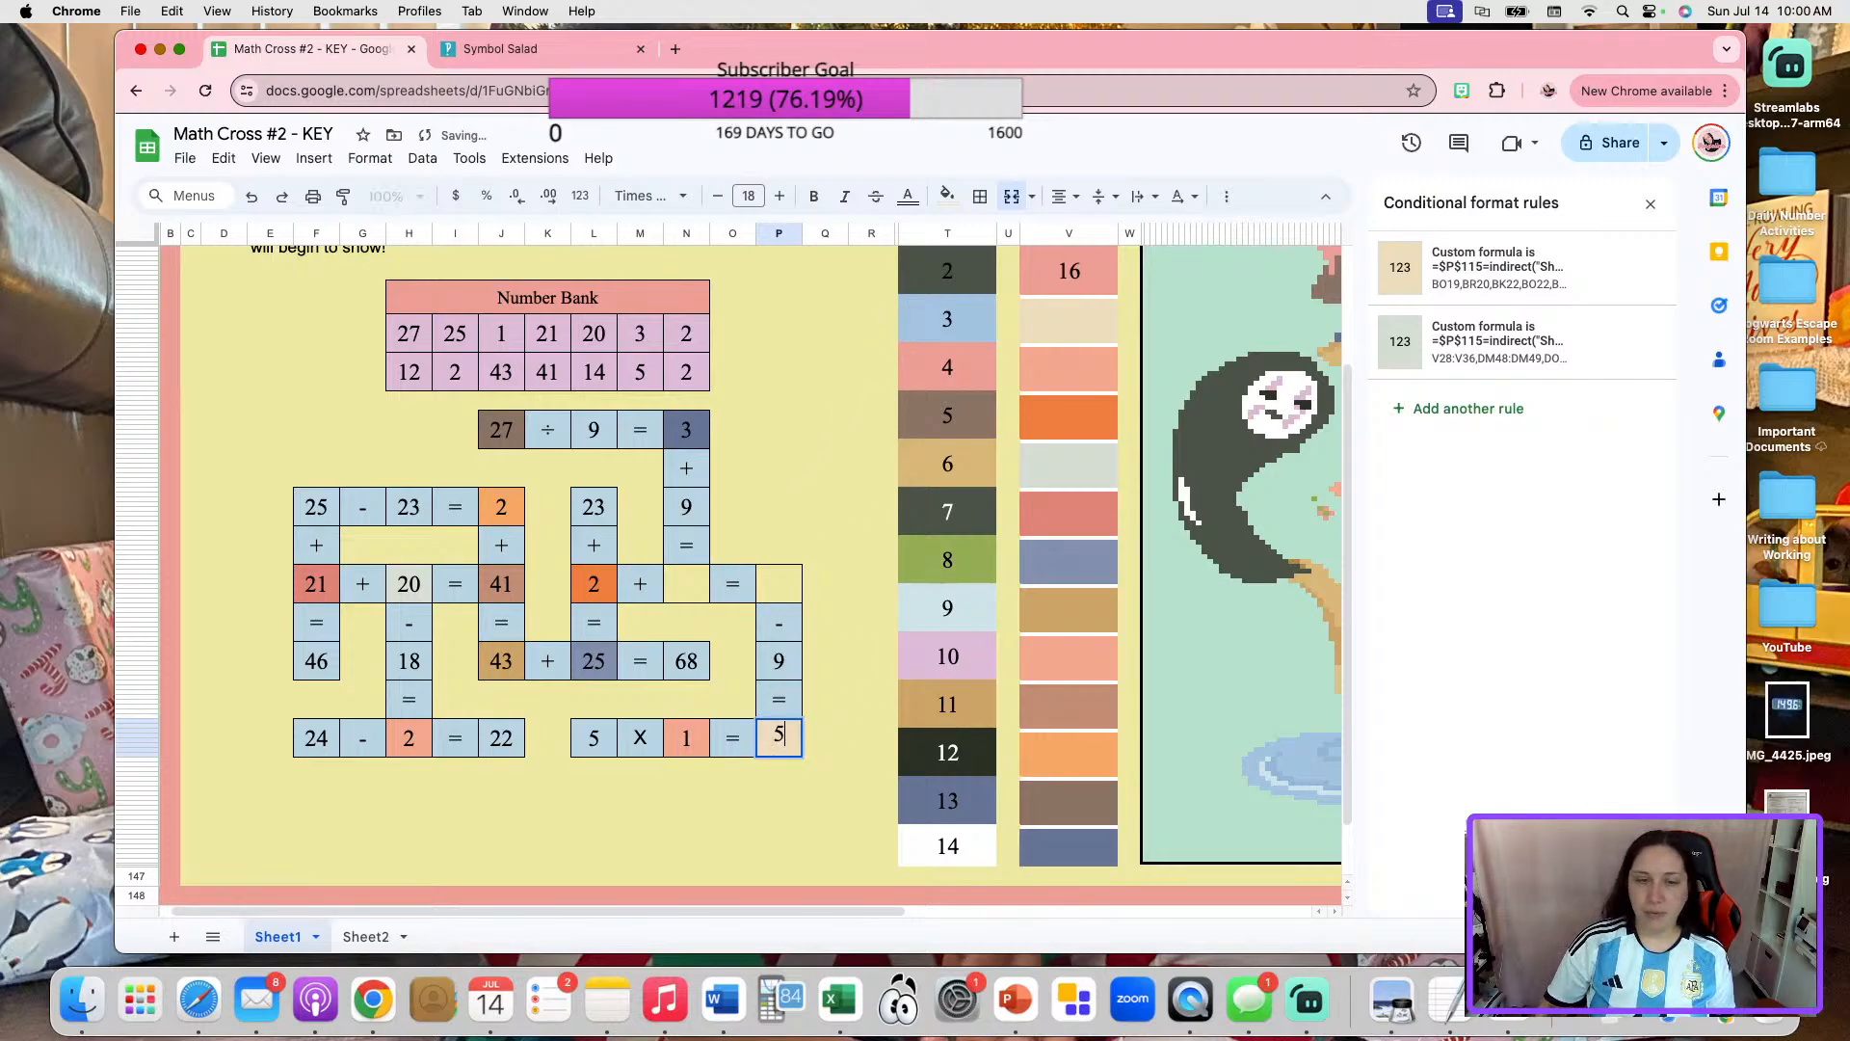
left_click(981, 197)
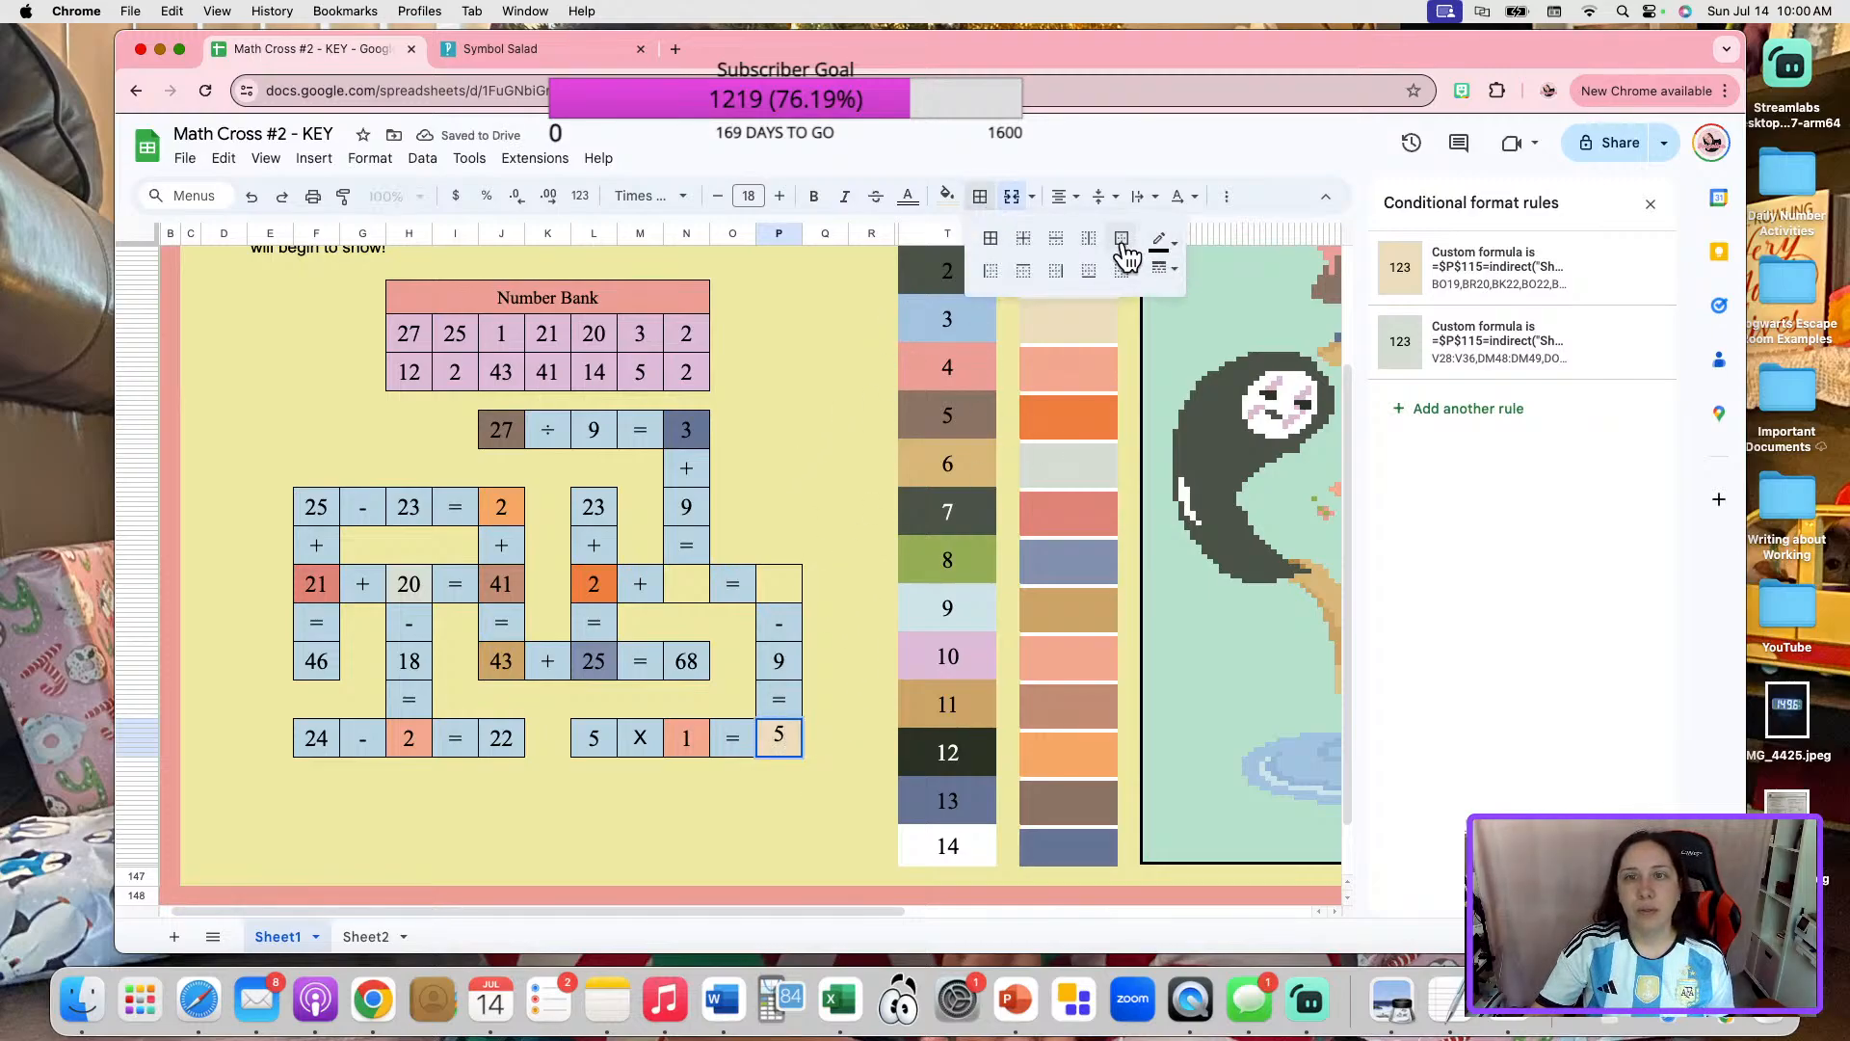
left_click(1120, 243)
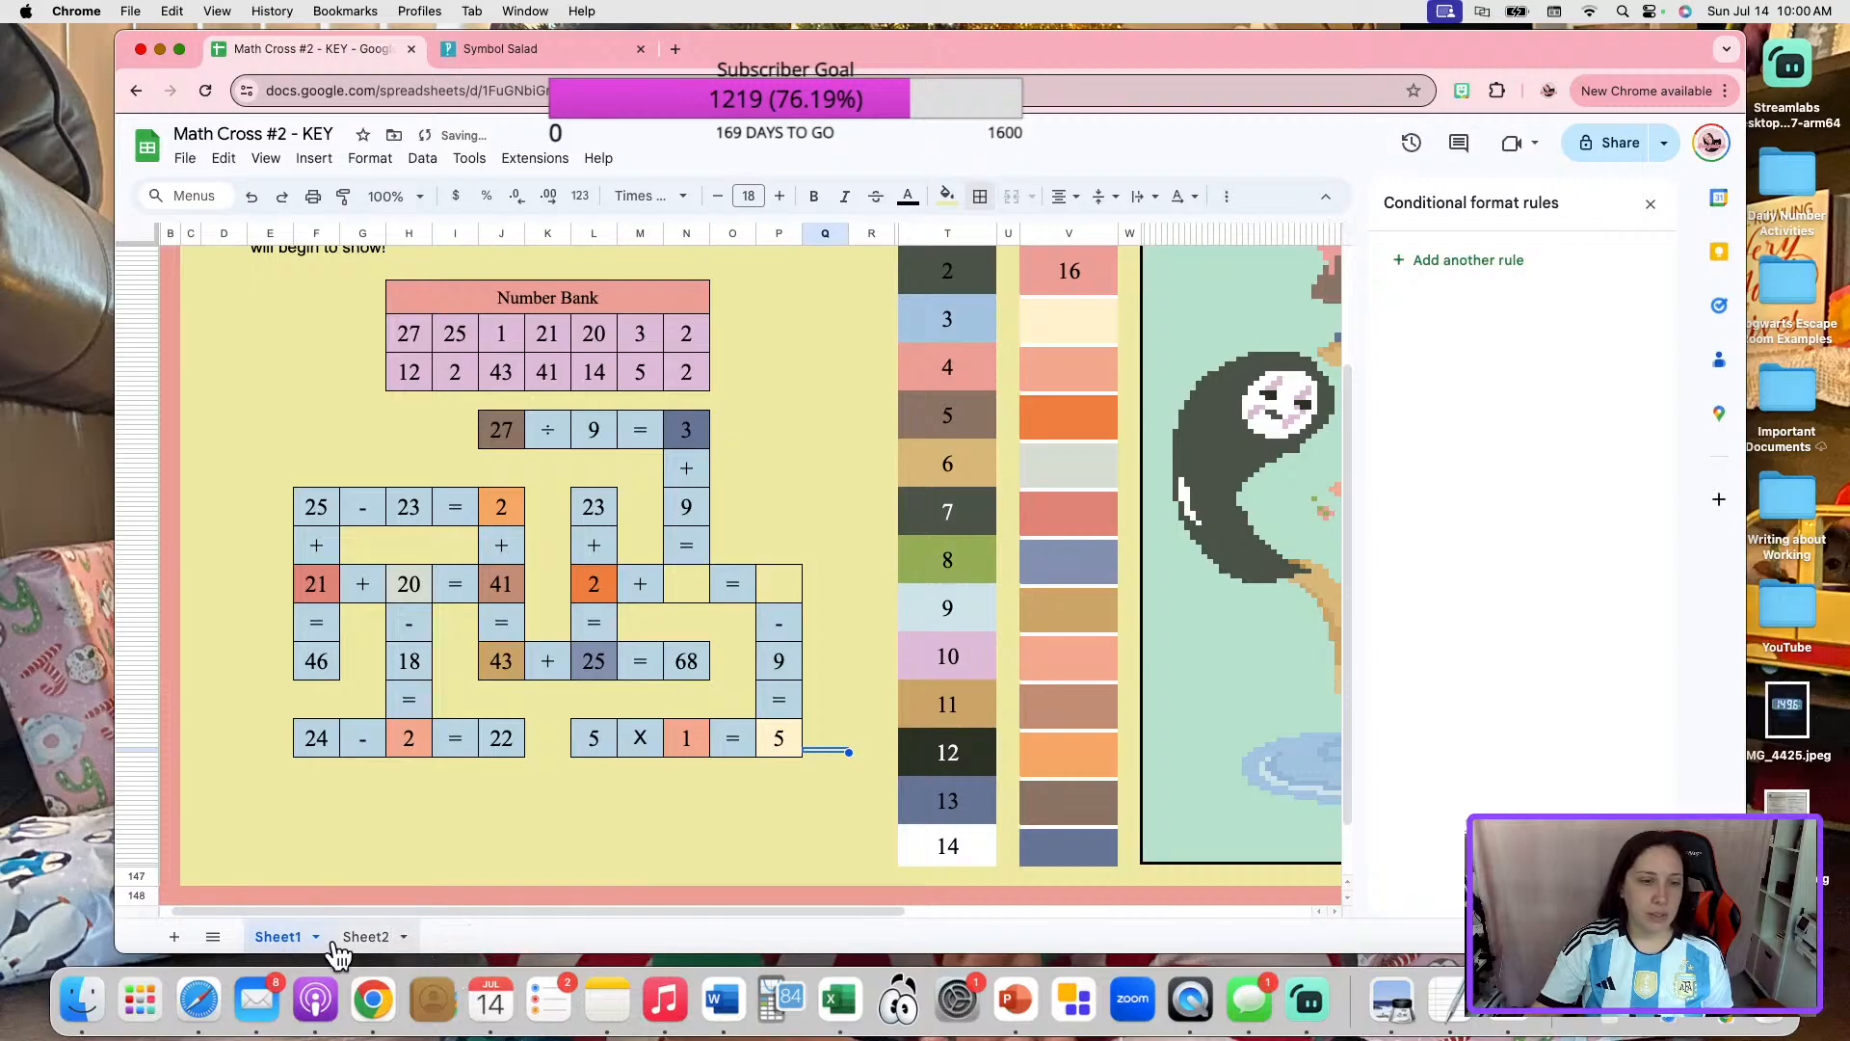
Set the matching entry in cell C33 of Sheet2 to 5.
left_click(366, 936)
left_click(420, 404)
type("5")
left_click(692, 570)
On Sheet1, move the gray-green conditional format rule above the beige one for the 5 in "5 X 1 = 5".
left_click(289, 937)
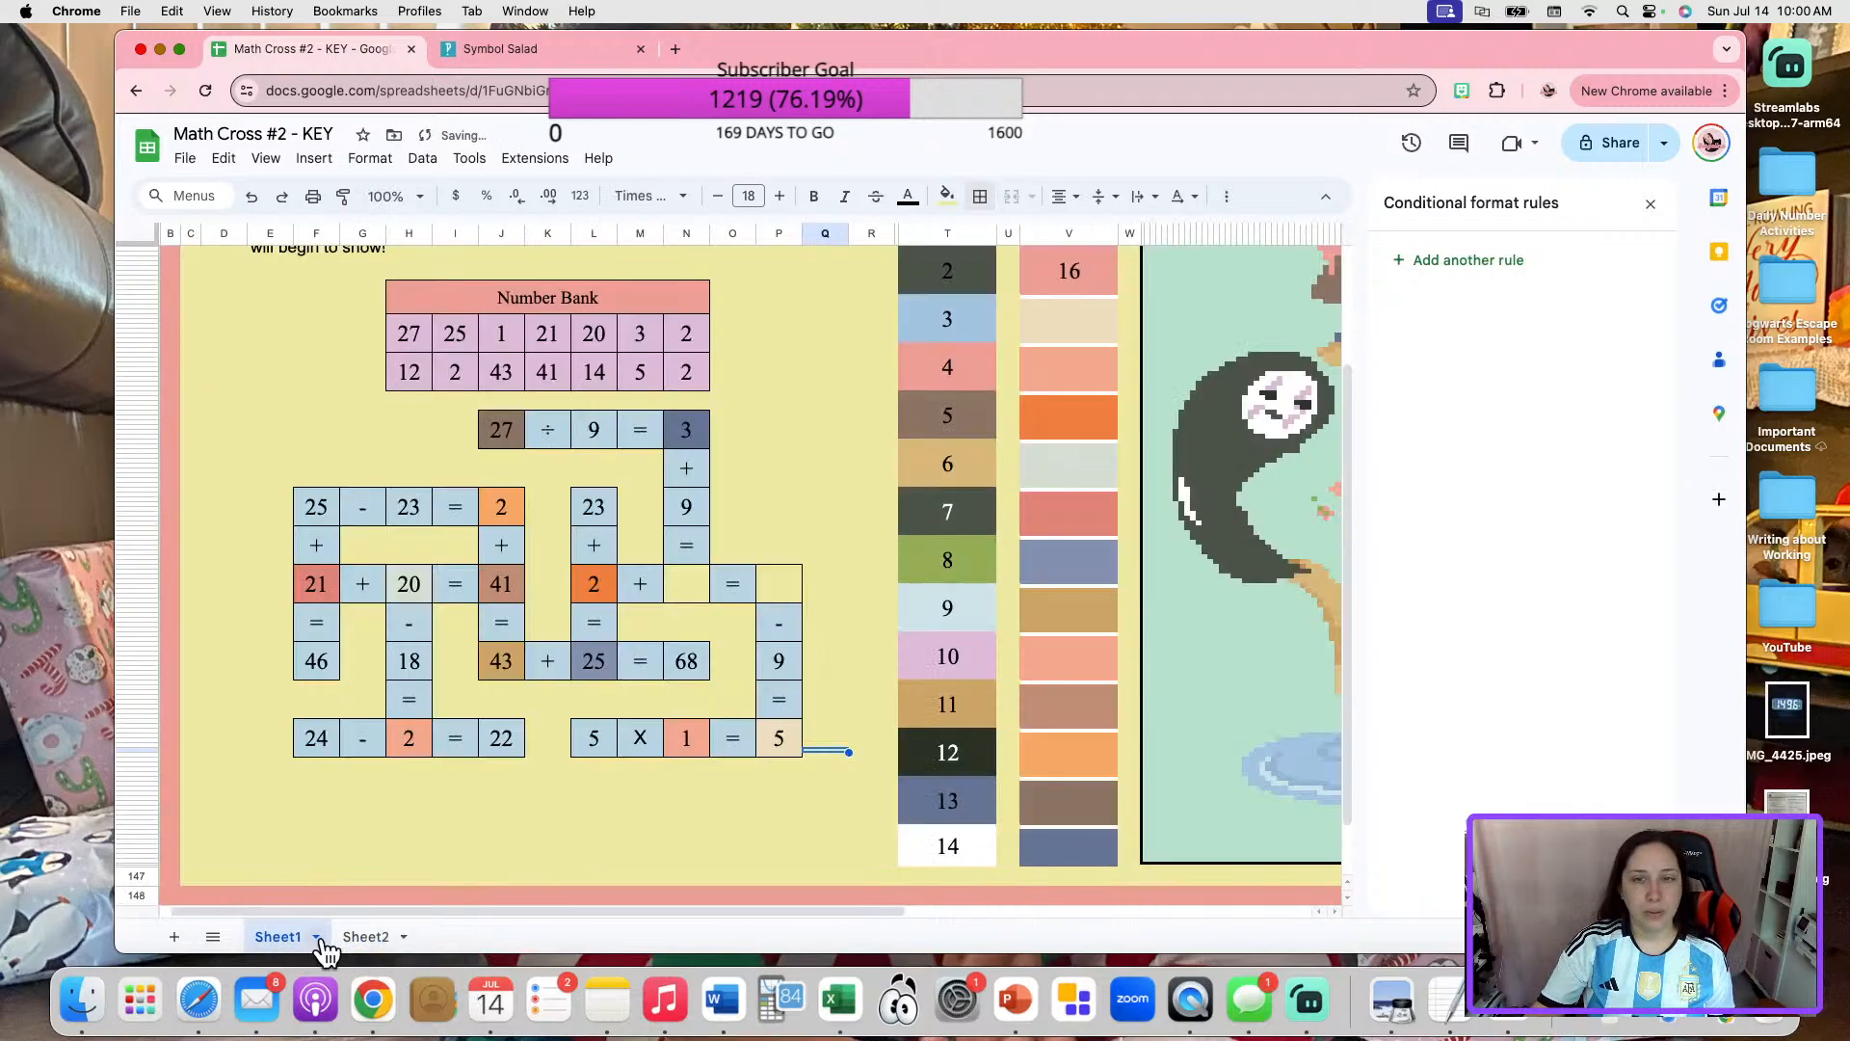
left_click(789, 742)
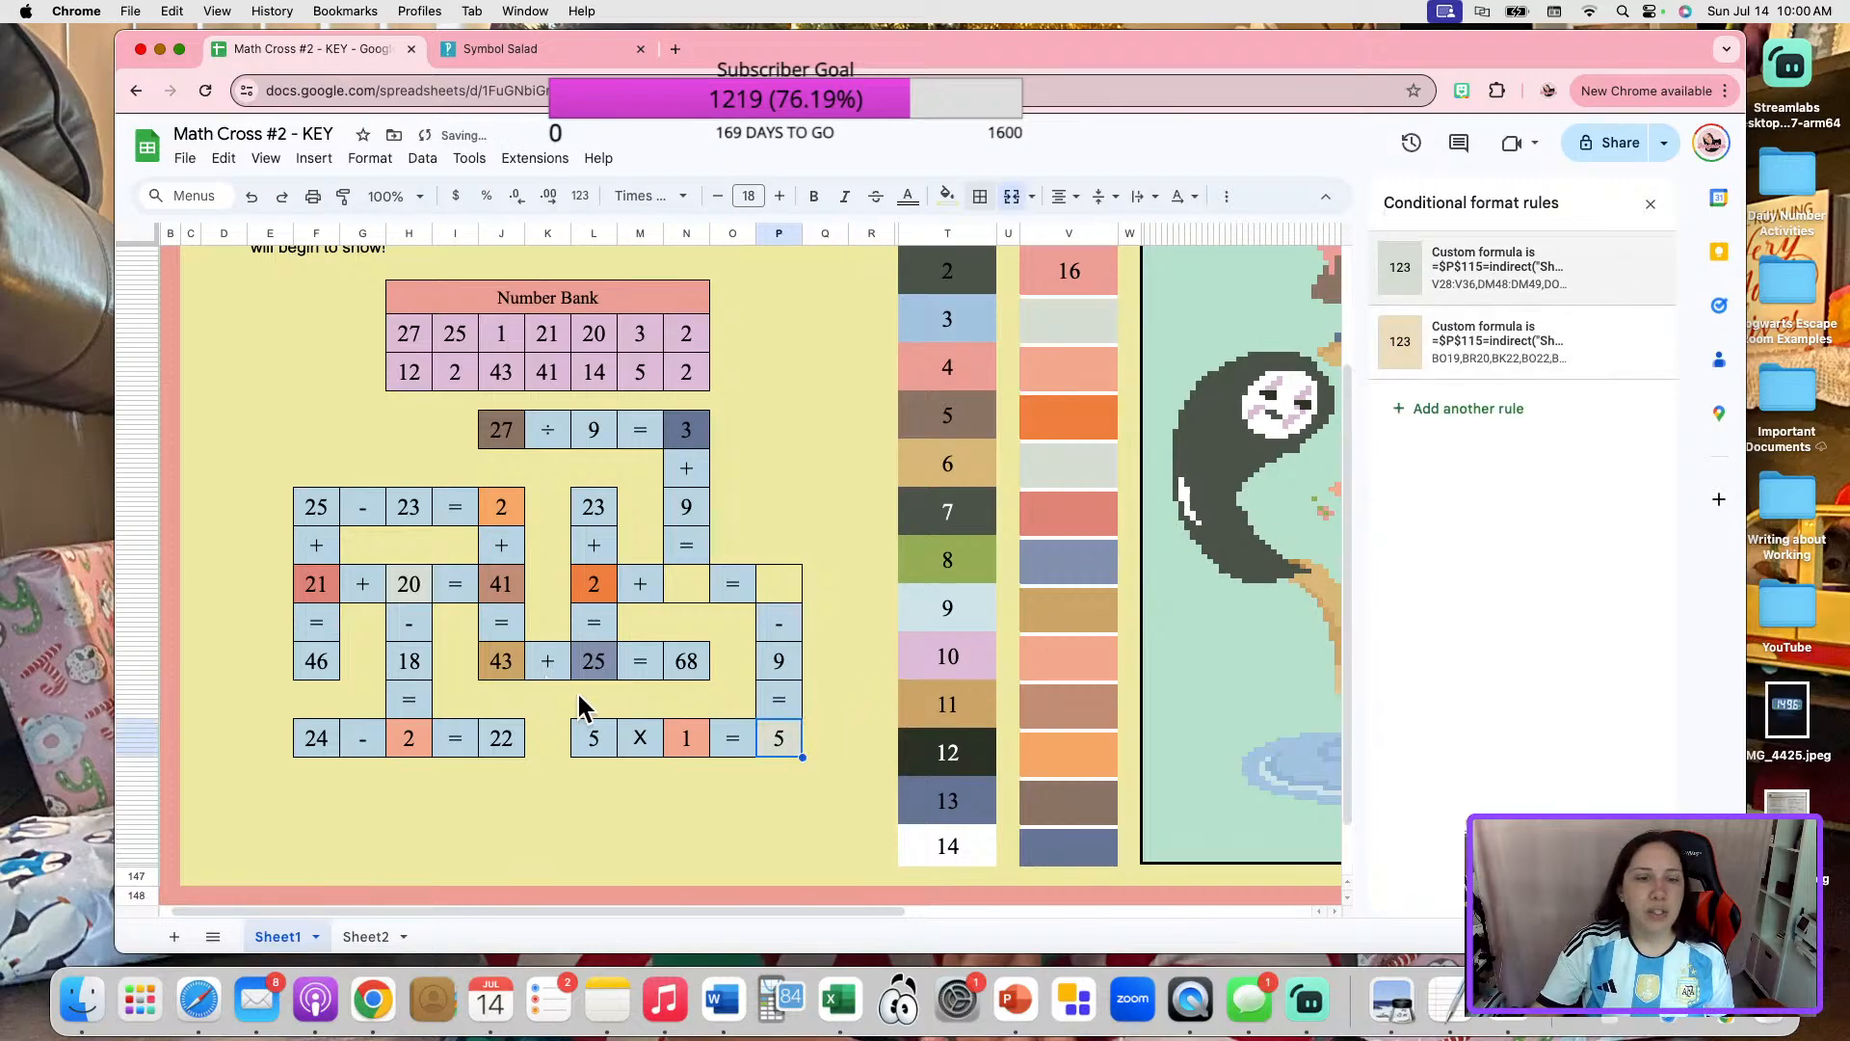
left_click(683, 828)
left_click(775, 734)
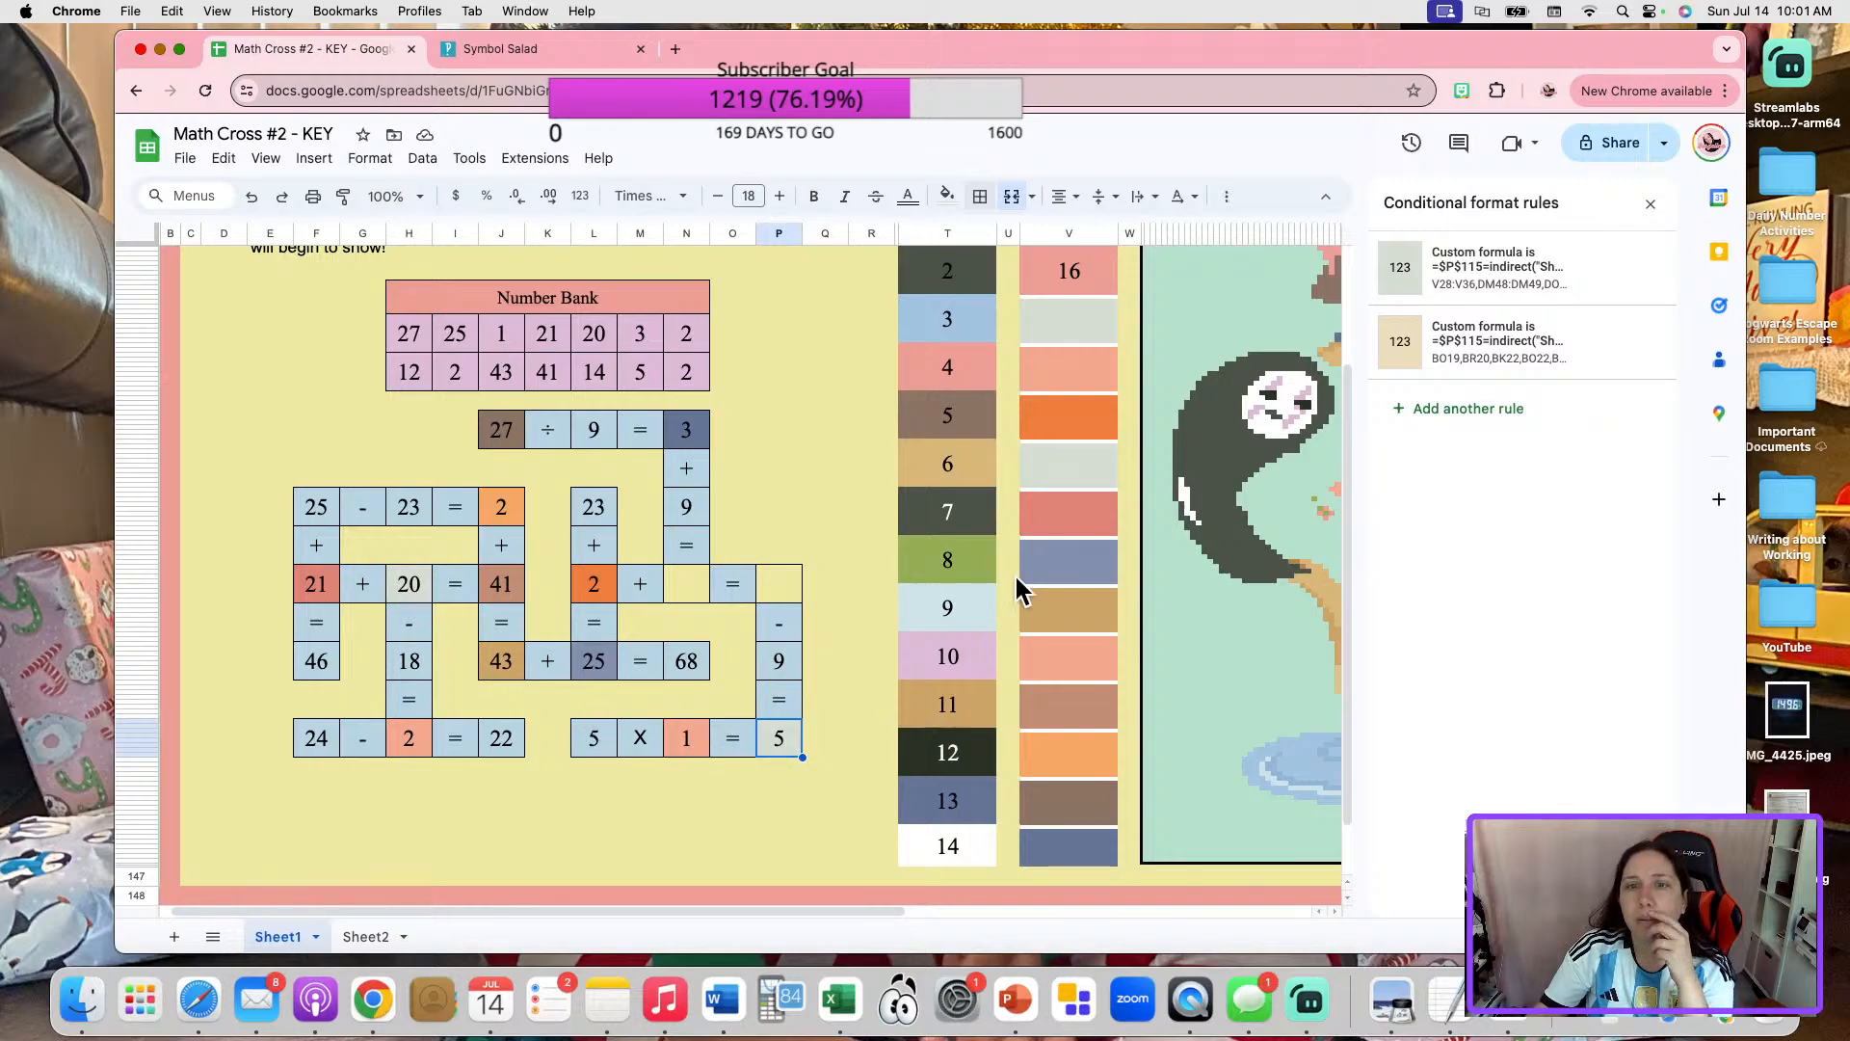
Unmerge color box 16 and select its number cell.
scroll(1032, 578, "up", 1)
left_click(1081, 311)
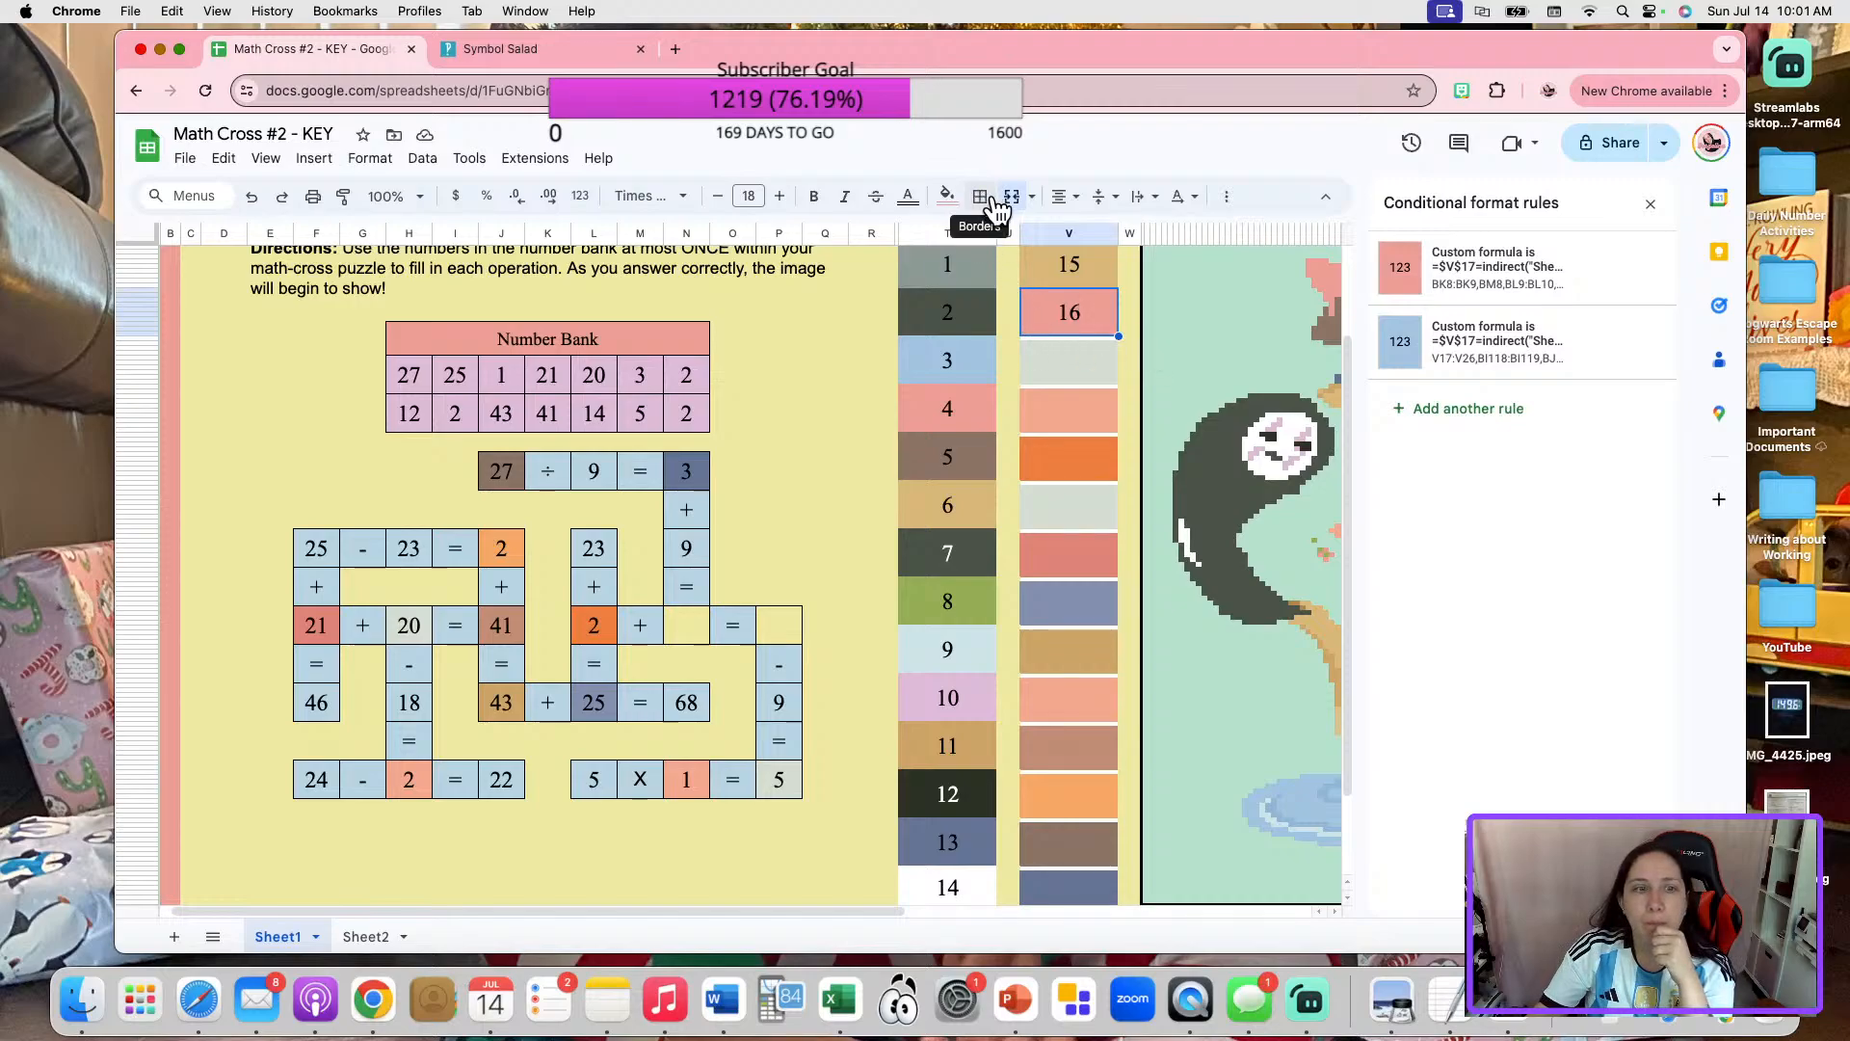
key("Delete")
scroll(1108, 366, "up", 1)
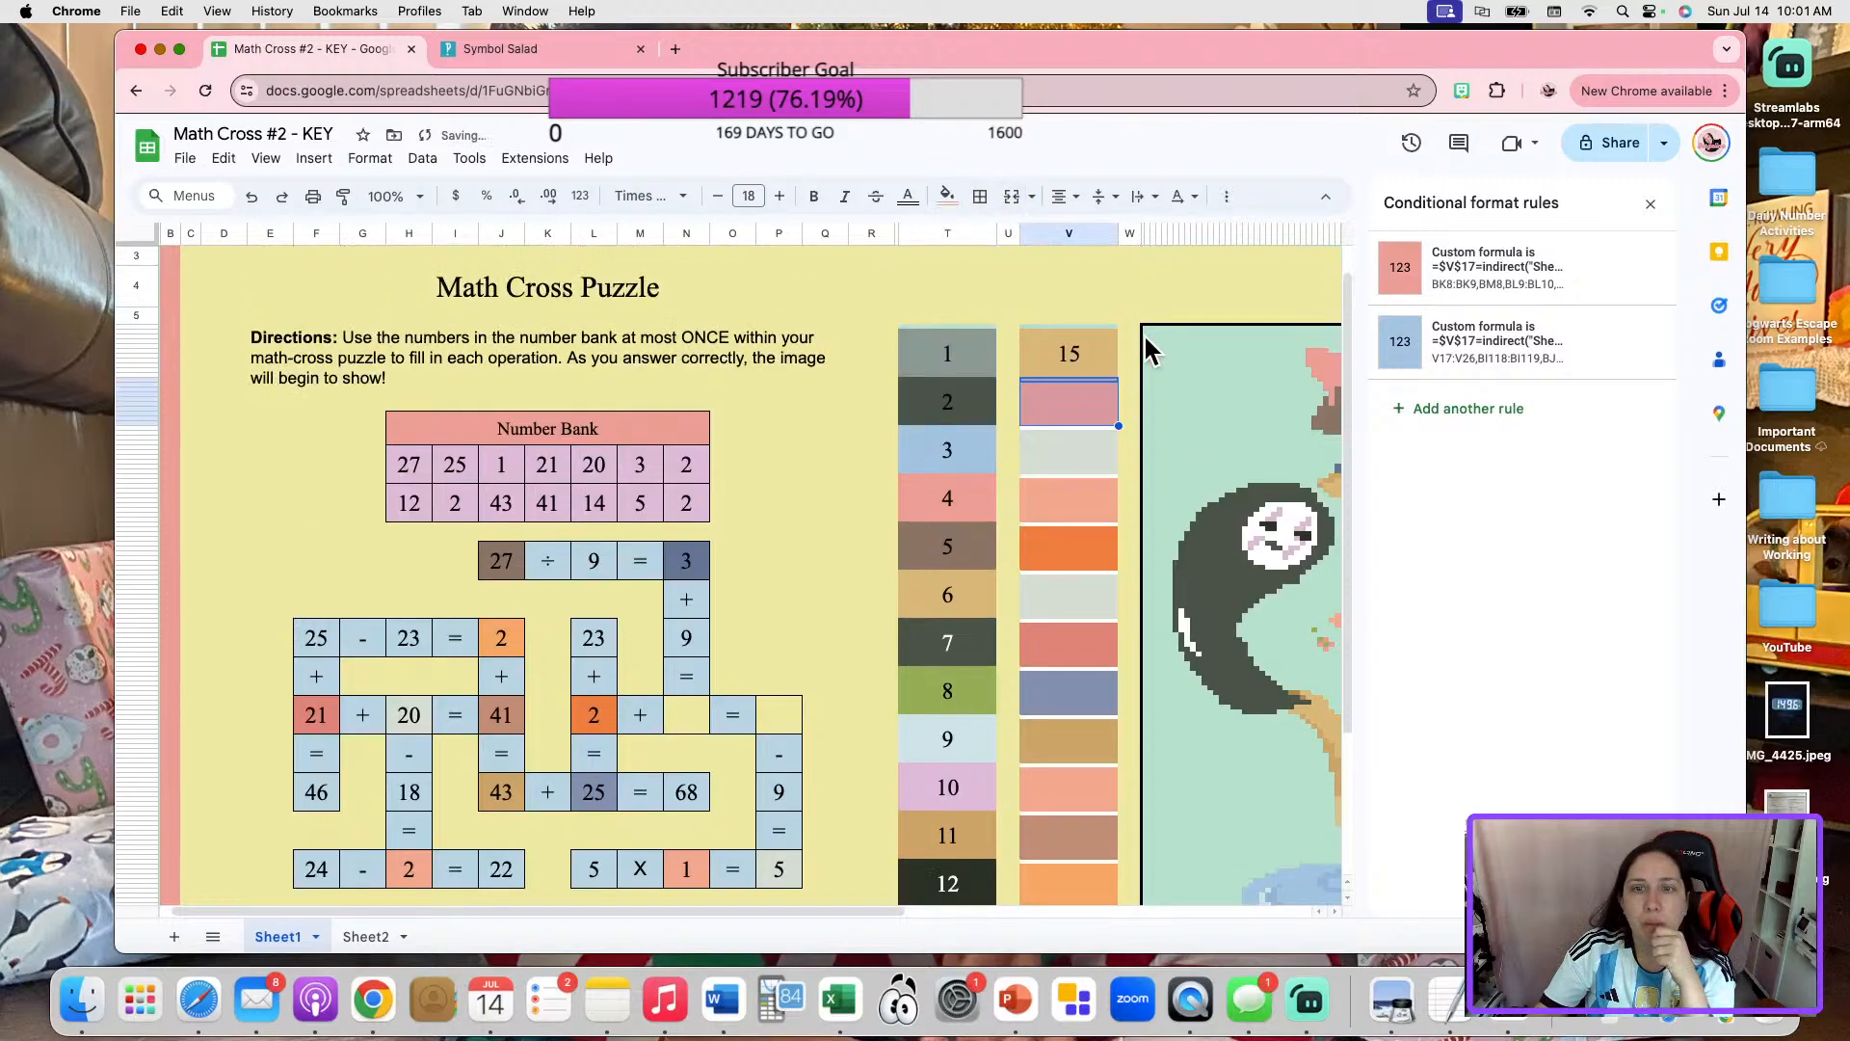
left_click(1055, 382)
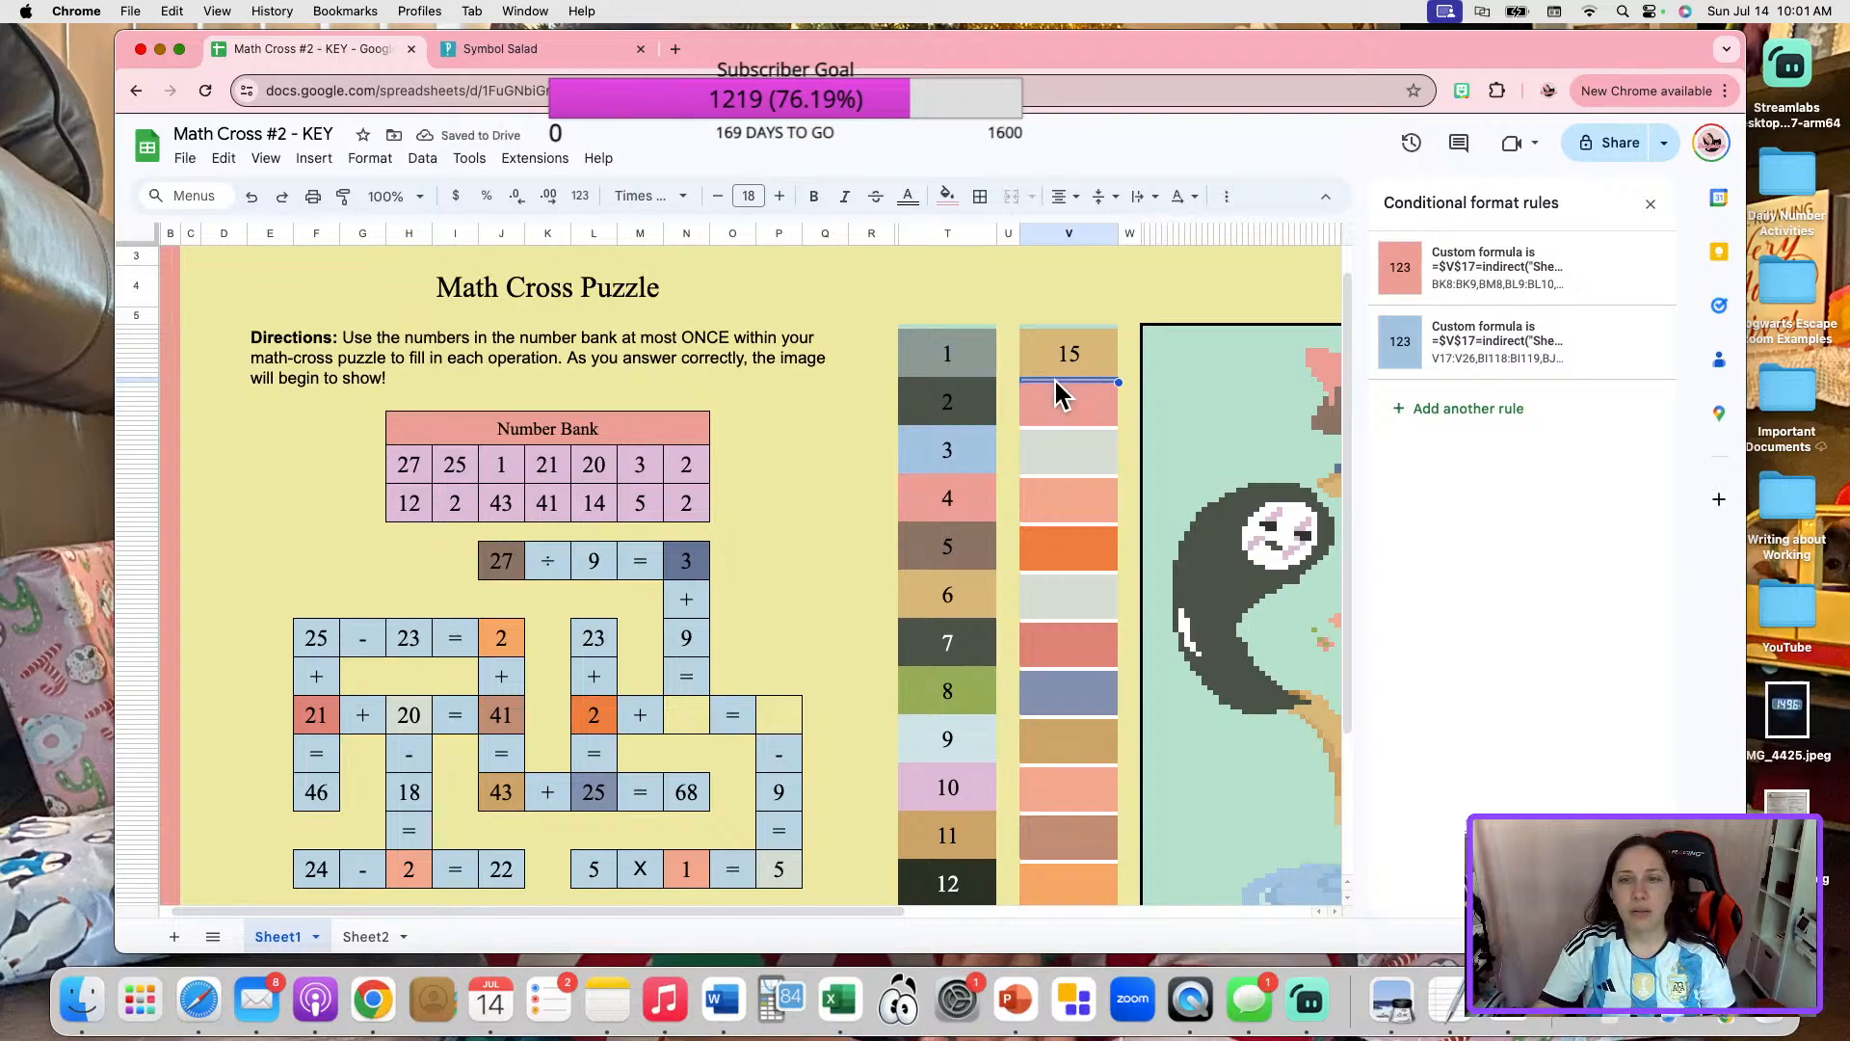
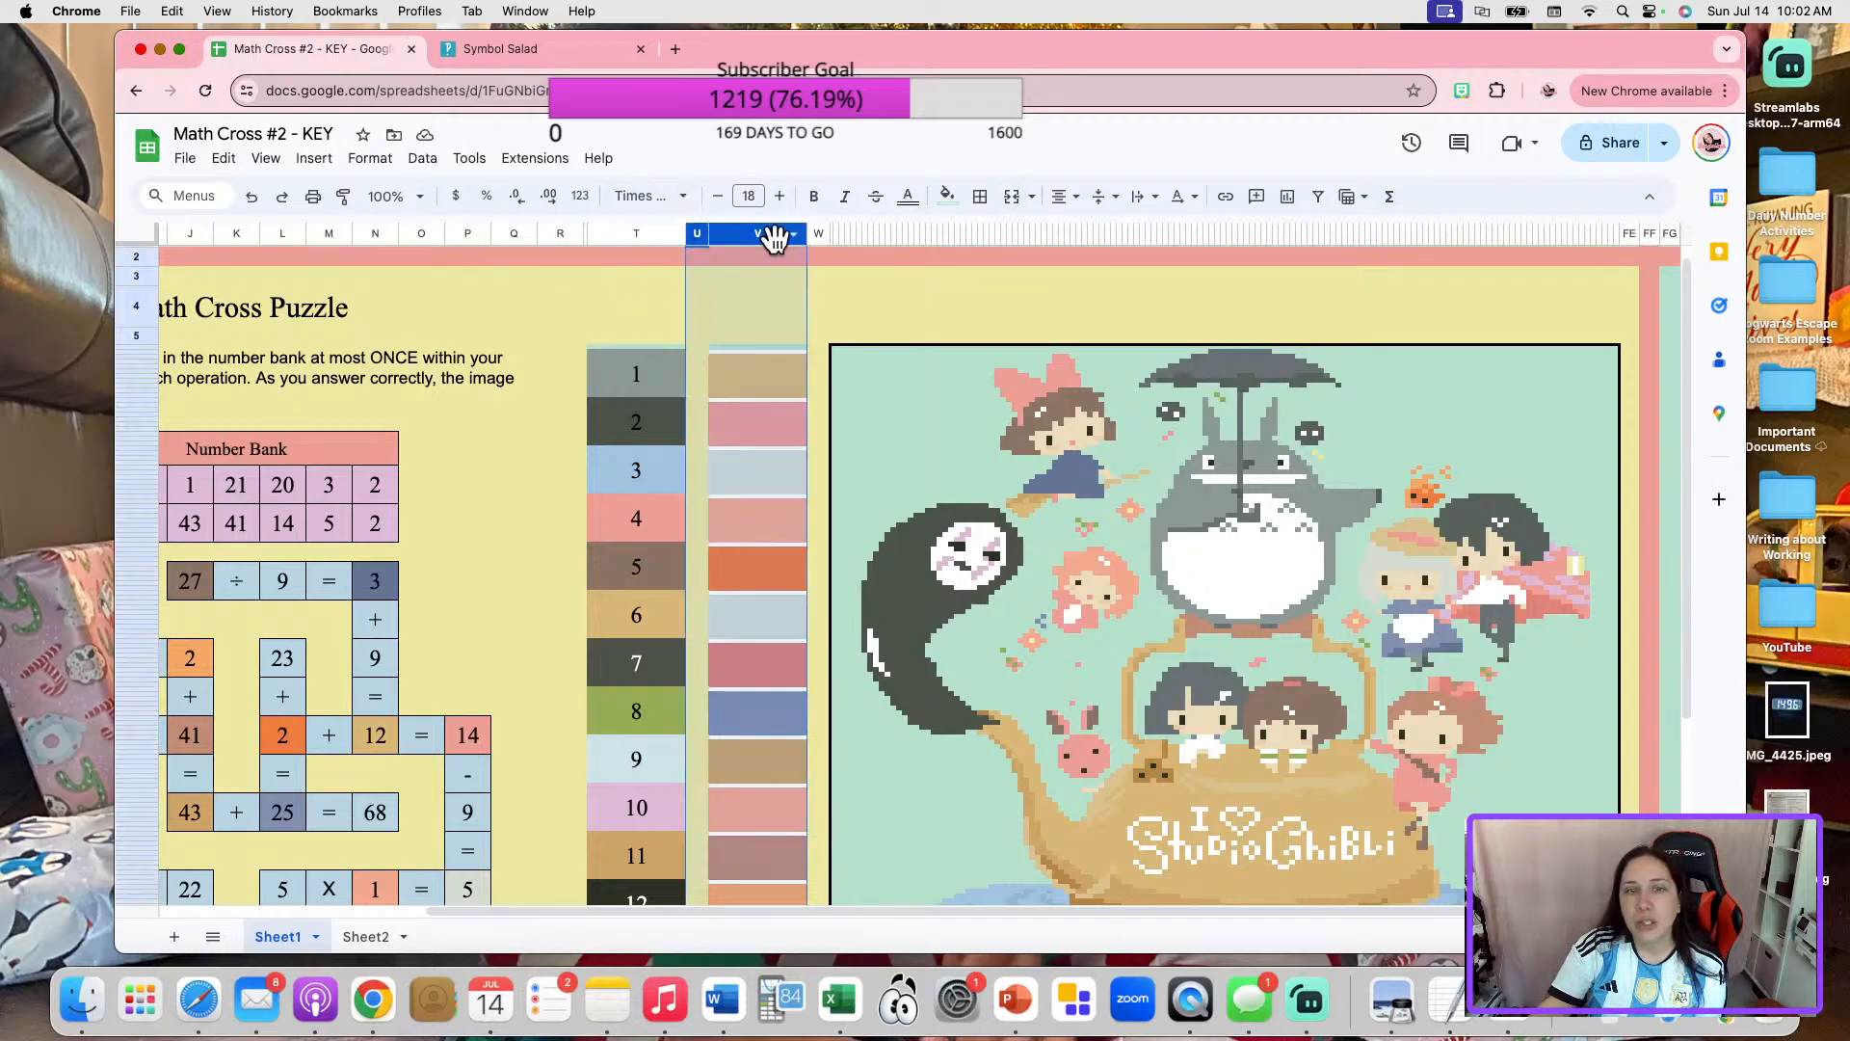
Delete columns U to V beside the numbered color boxes and check the remaining boxes.
right_click(776, 238)
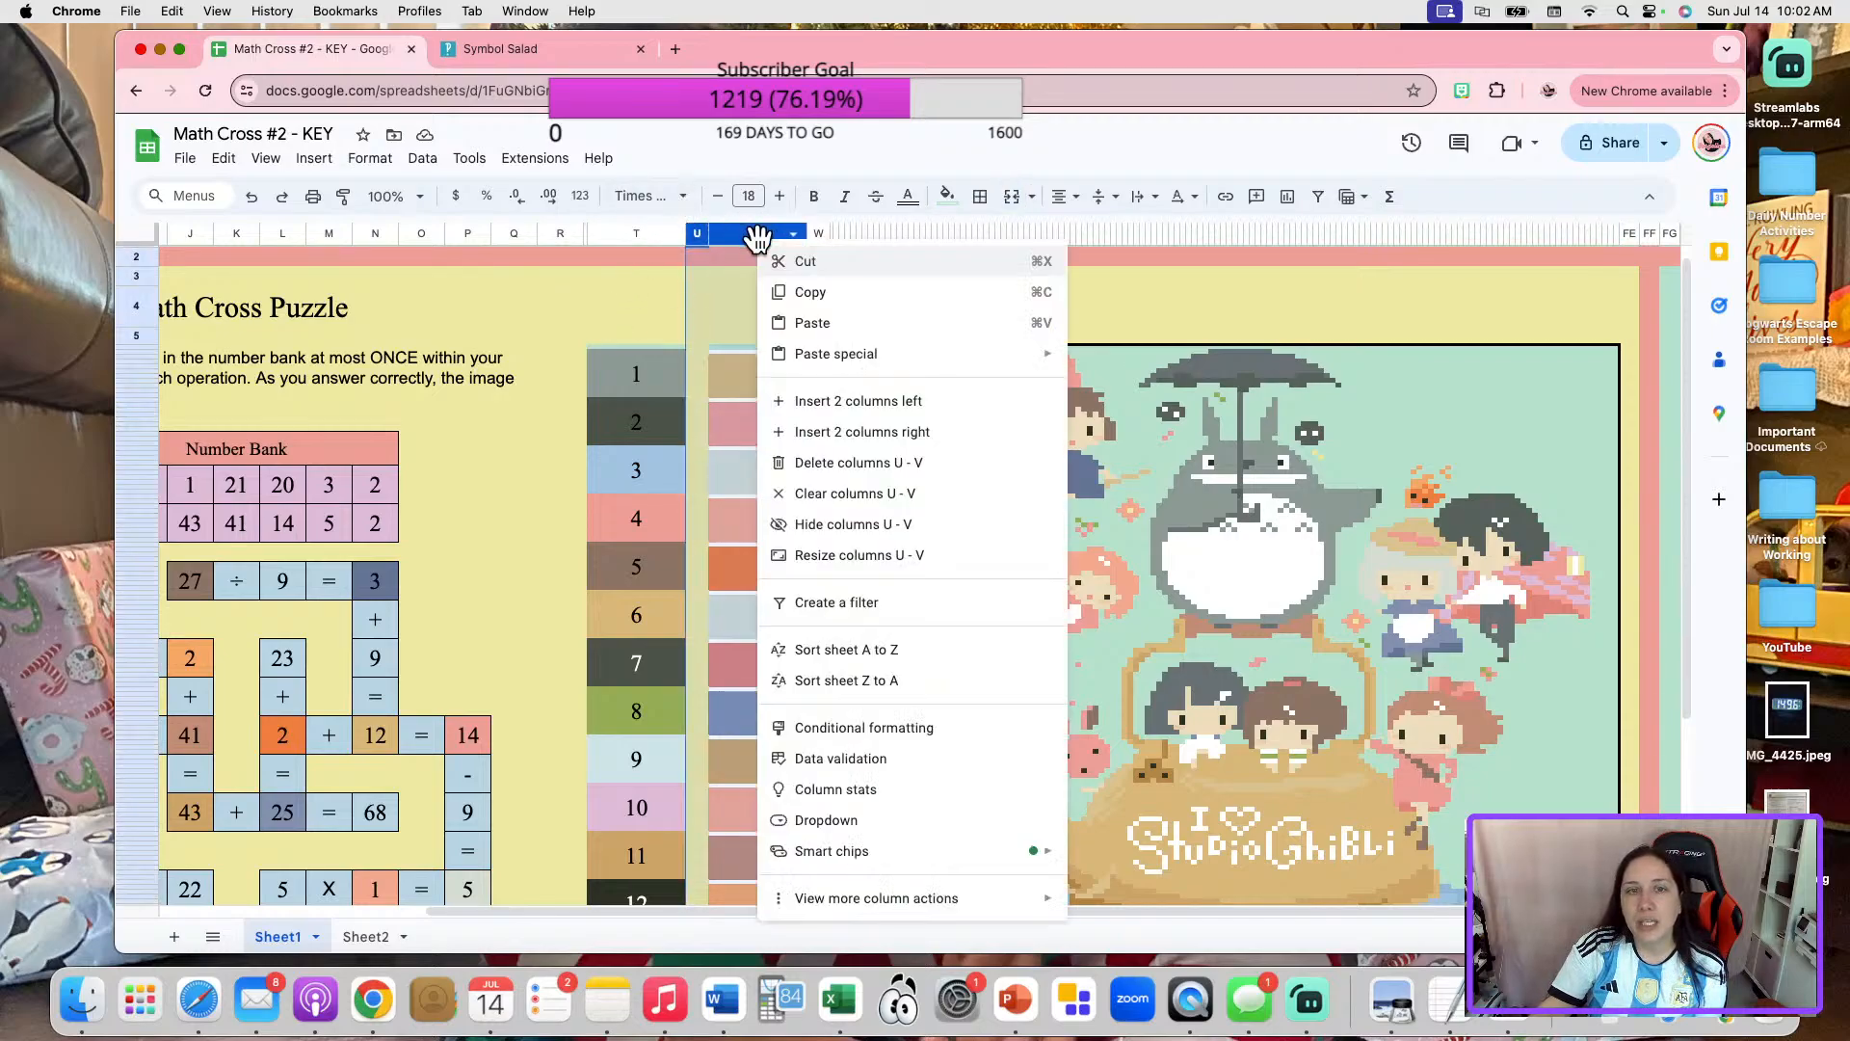
left_click(844, 465)
scroll(1188, 532, "down", 2)
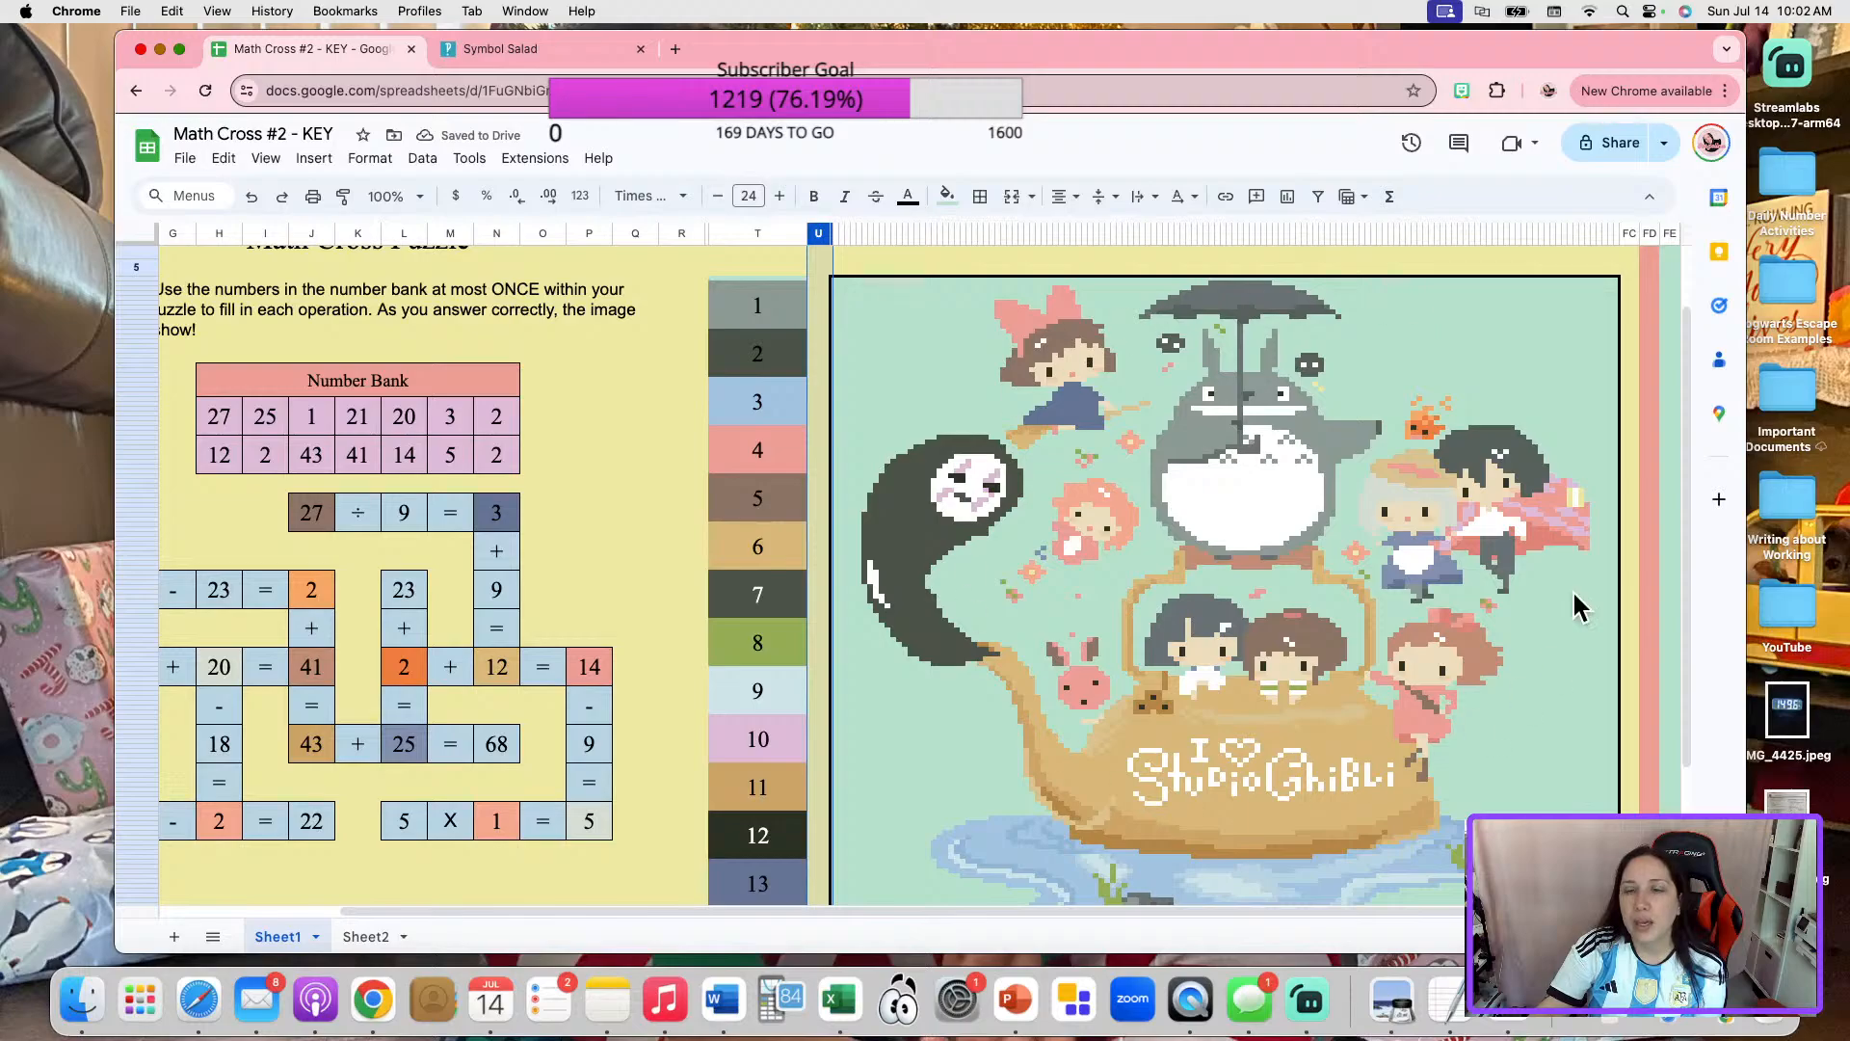
scroll(1381, 451, "down", 2)
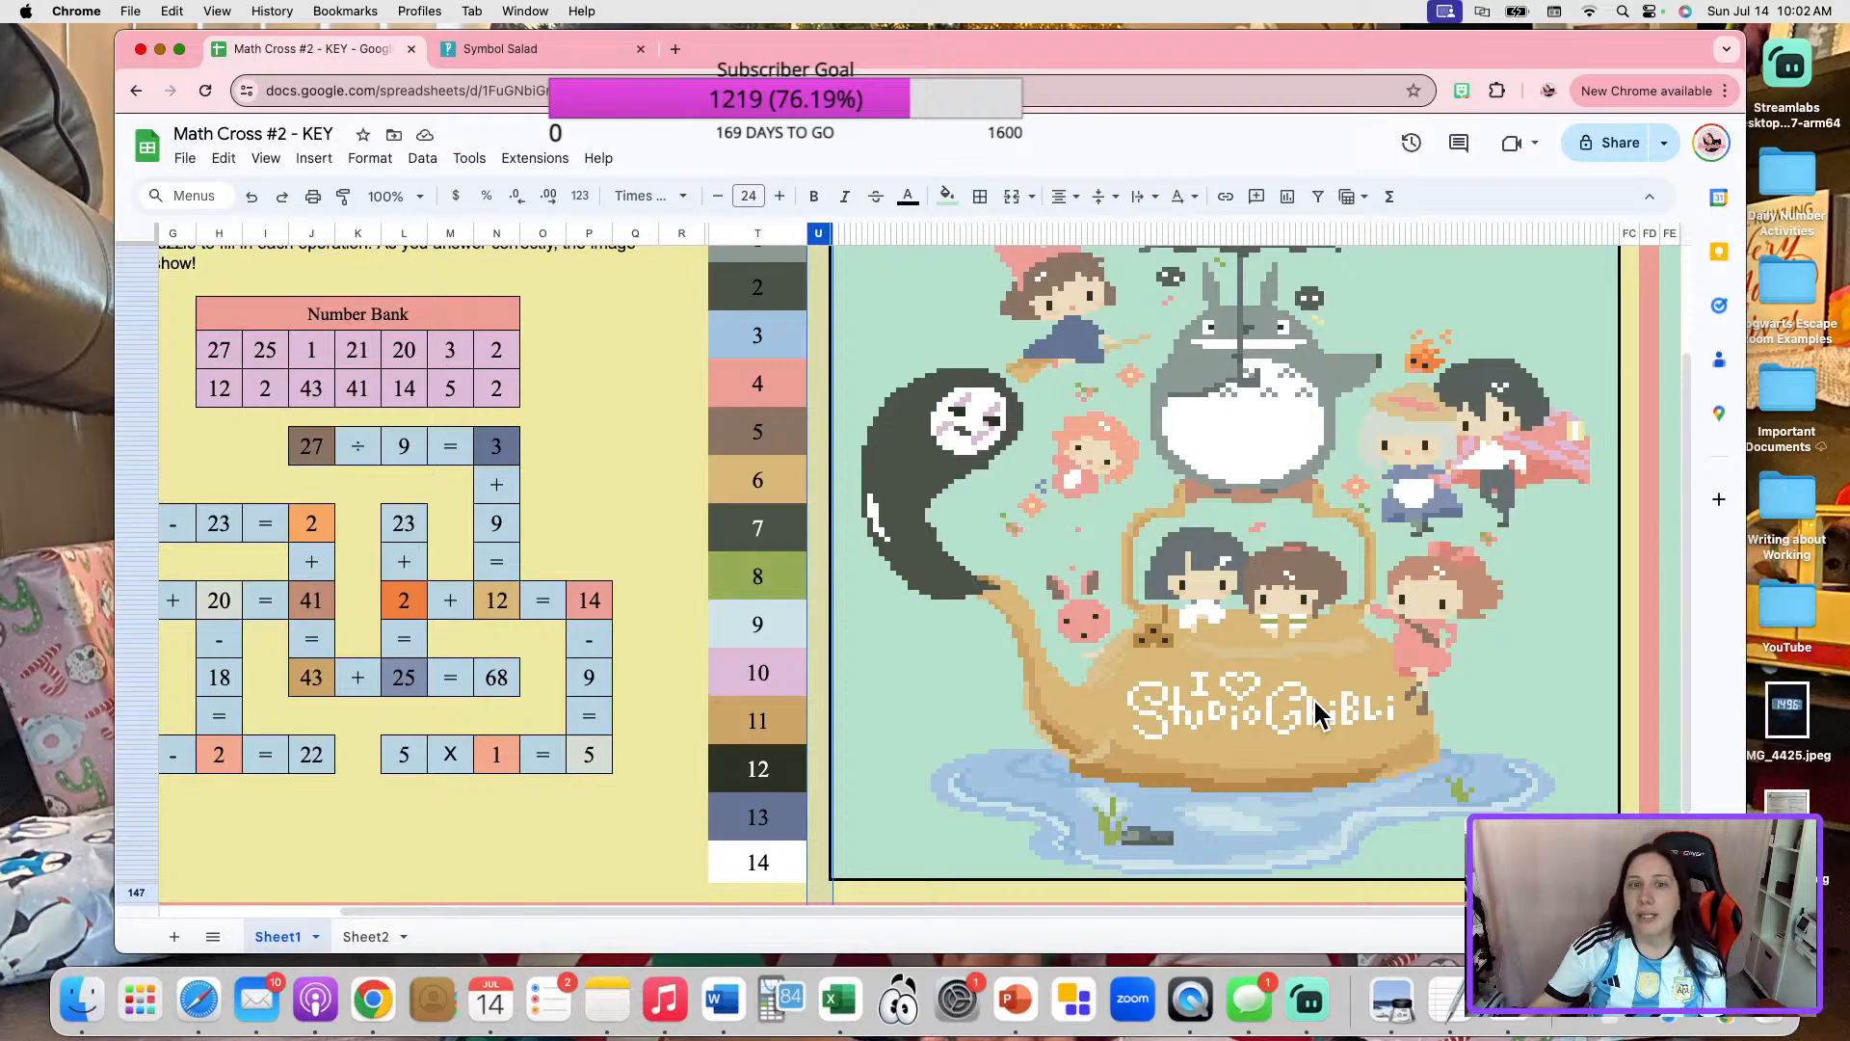
scroll(855, 706, "down", 2)
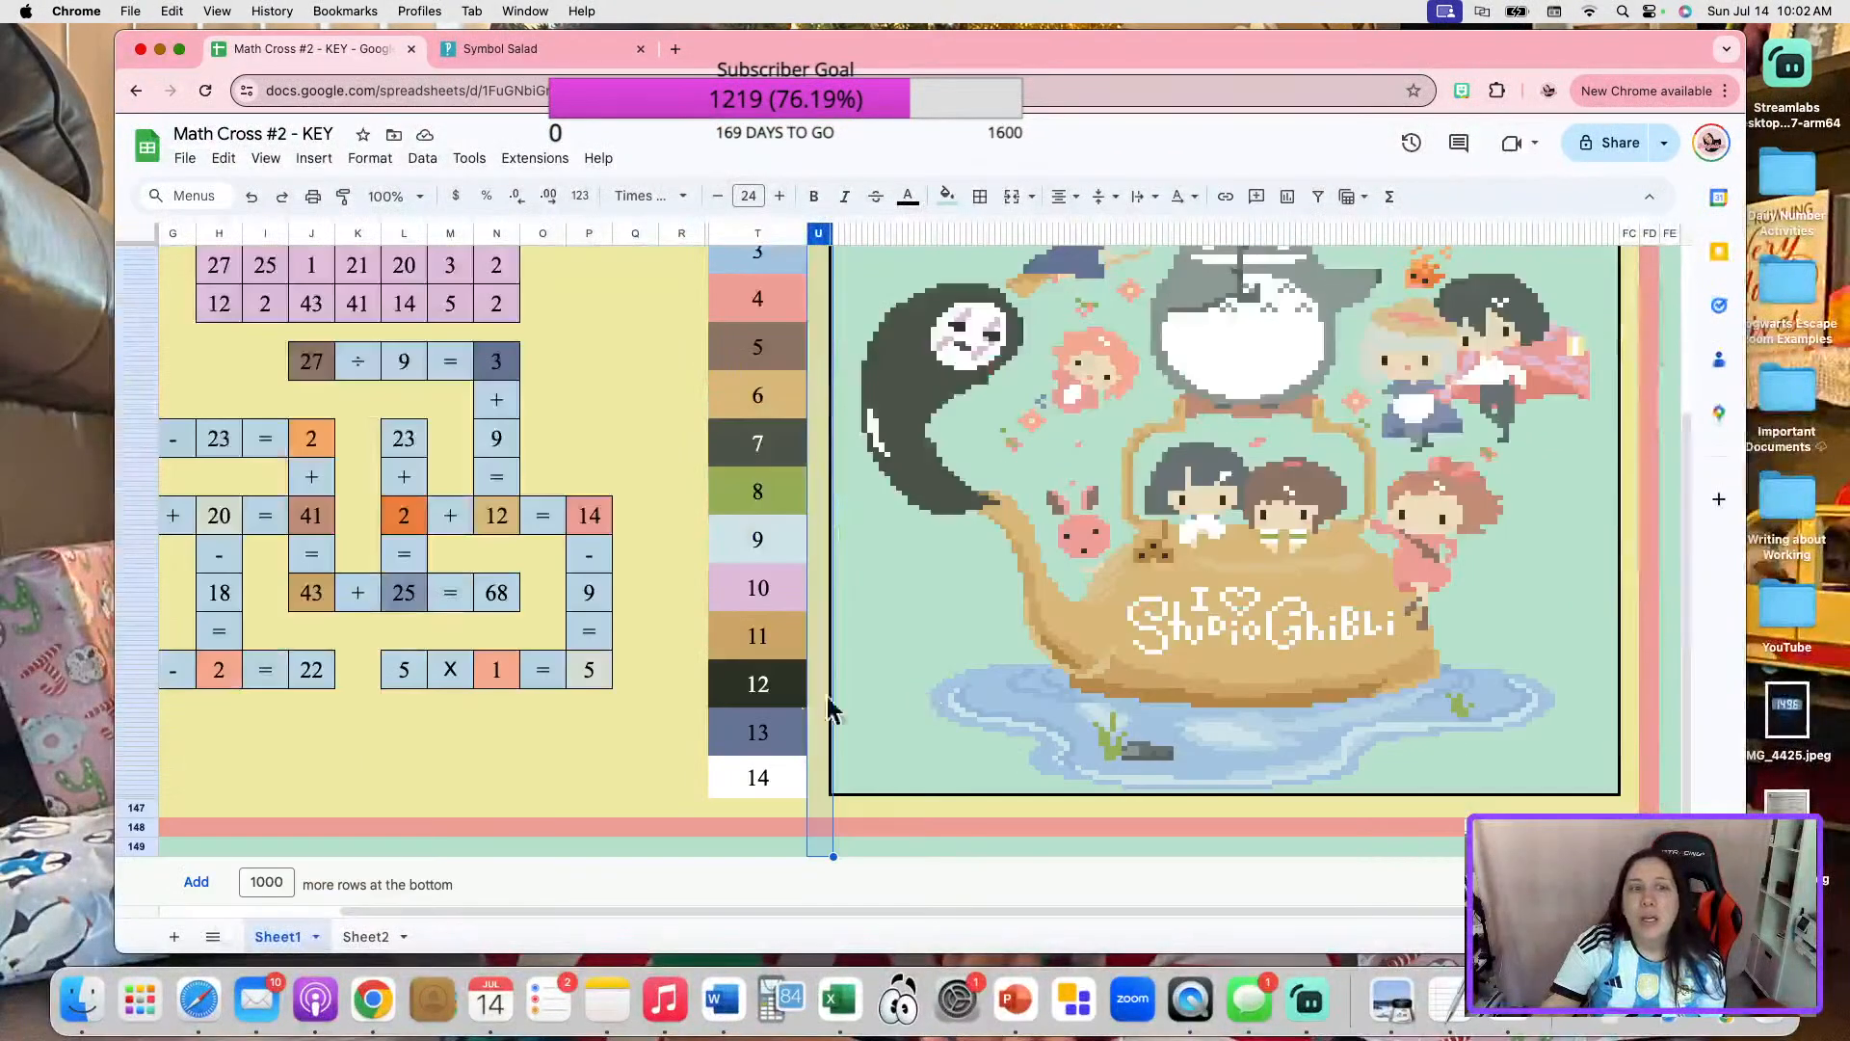
Open the conditional format rules for the 20 in "21 + 20 = 41" and view the beige rule's settings.
left_click_drag(750, 905, 530, 905)
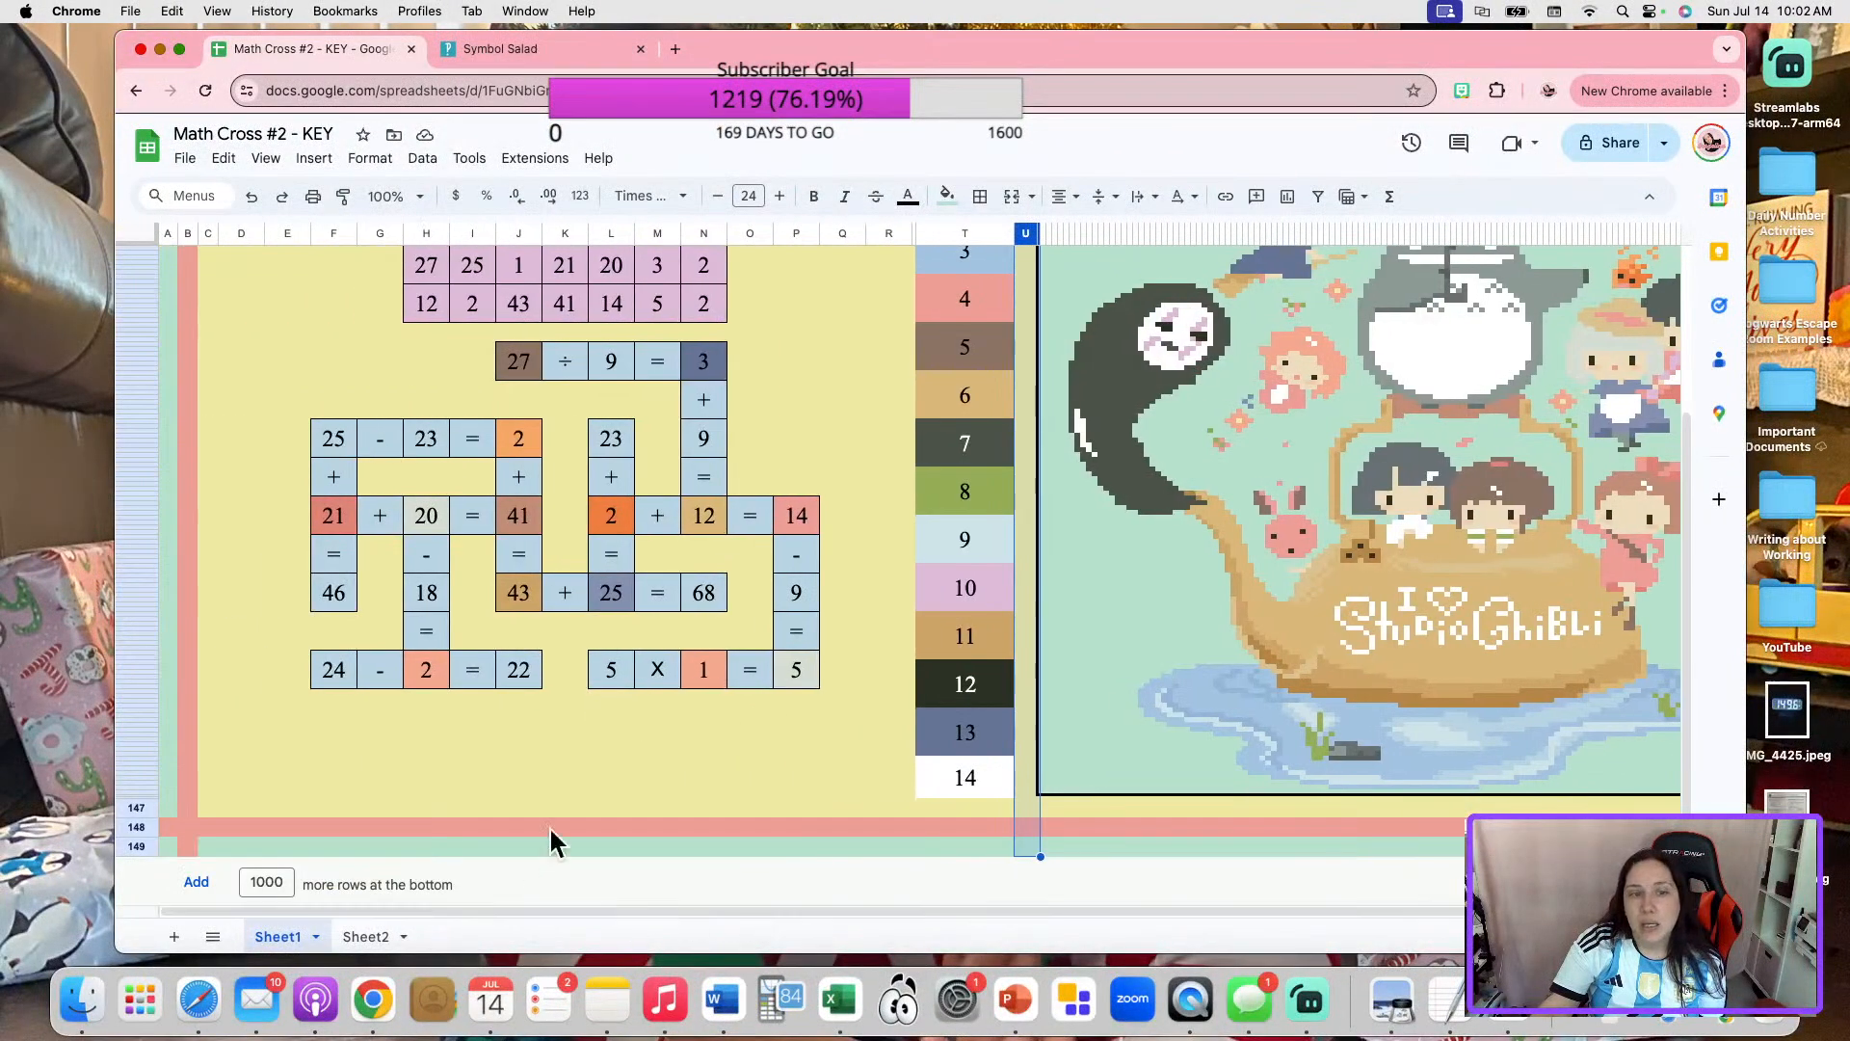
scroll(736, 566, "up", 5)
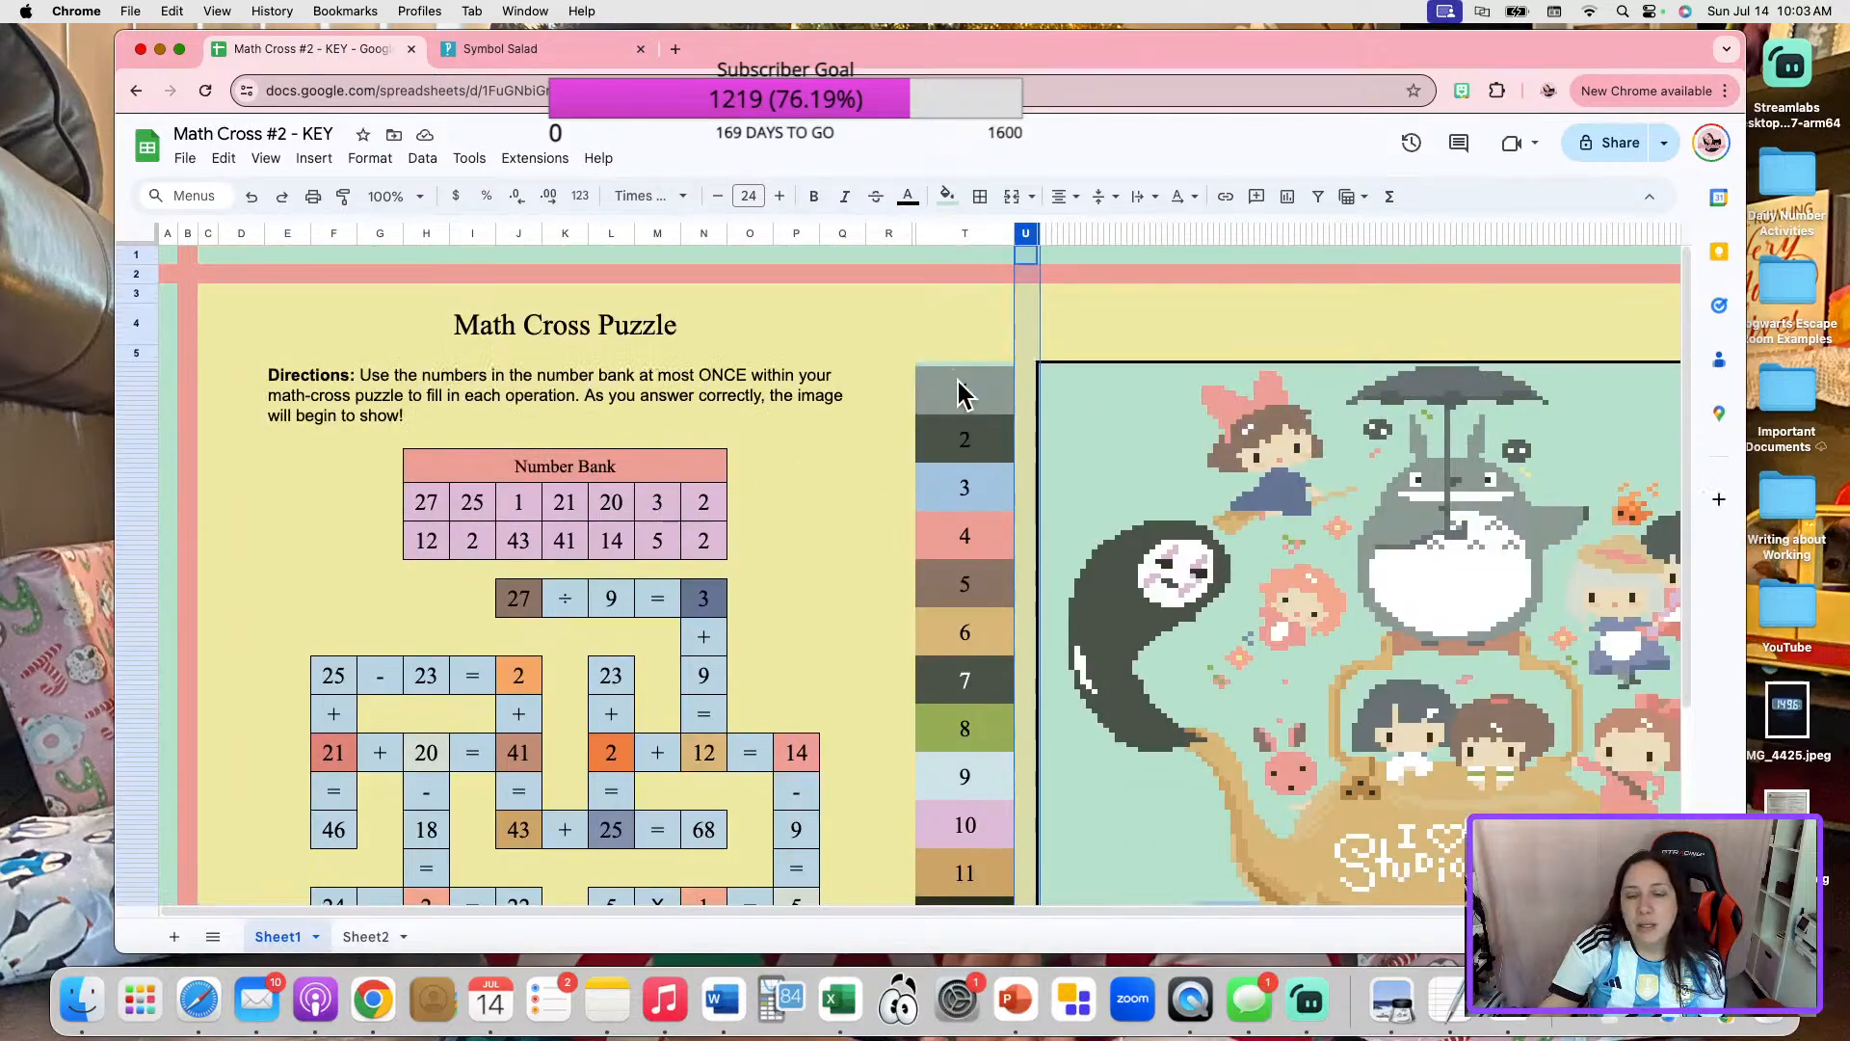
scroll(975, 899, "down", 3)
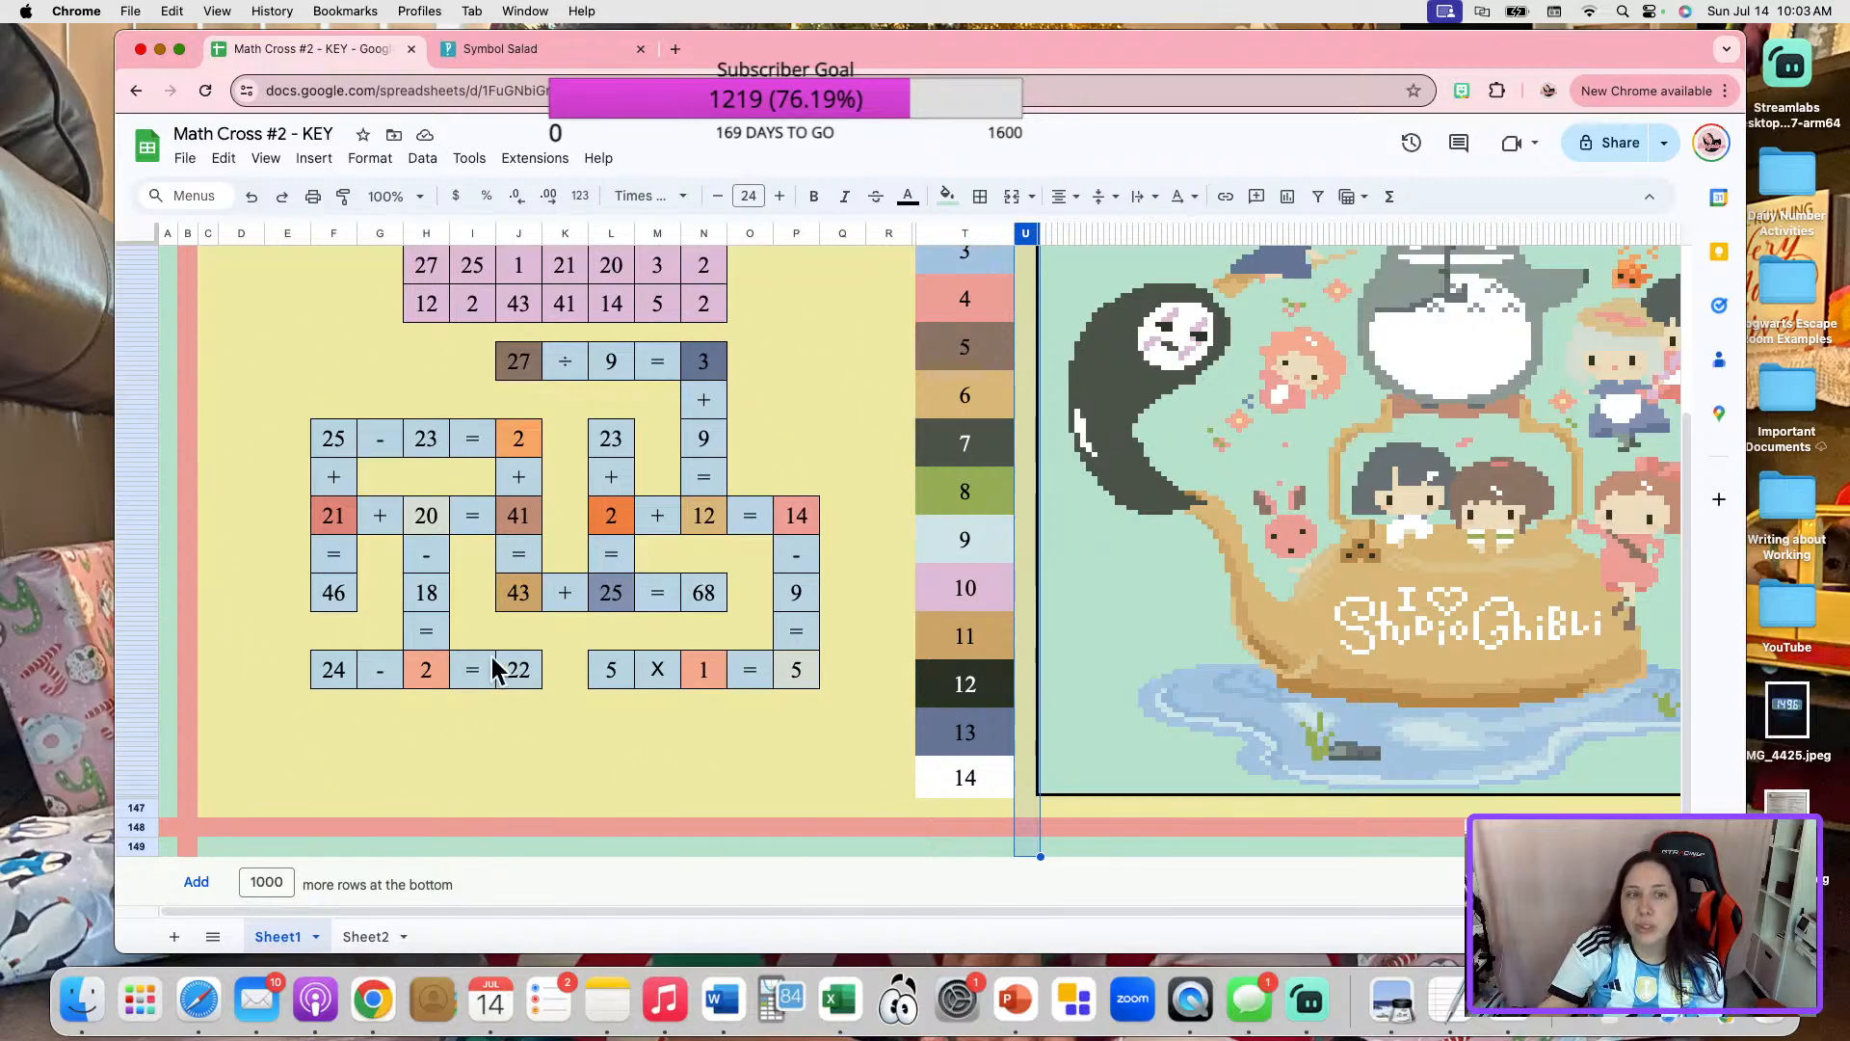
scroll(838, 710, "up", 1)
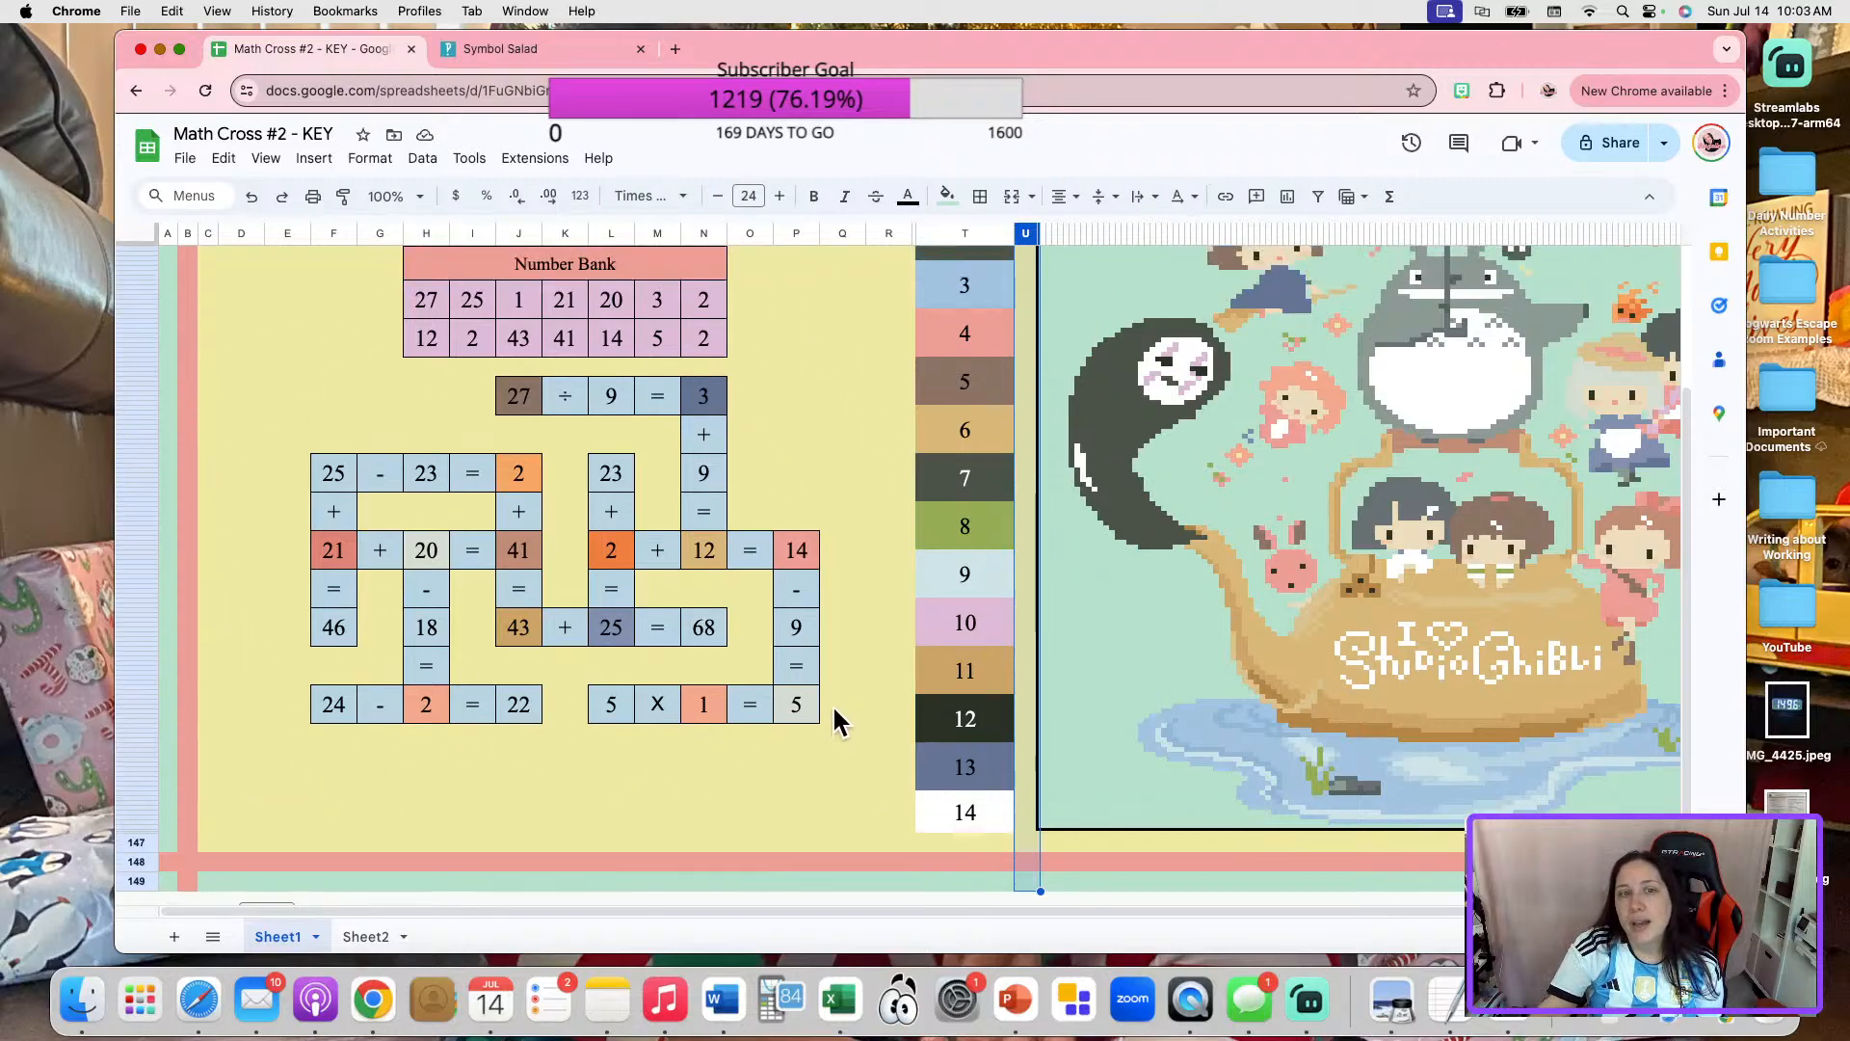
left_click(413, 552)
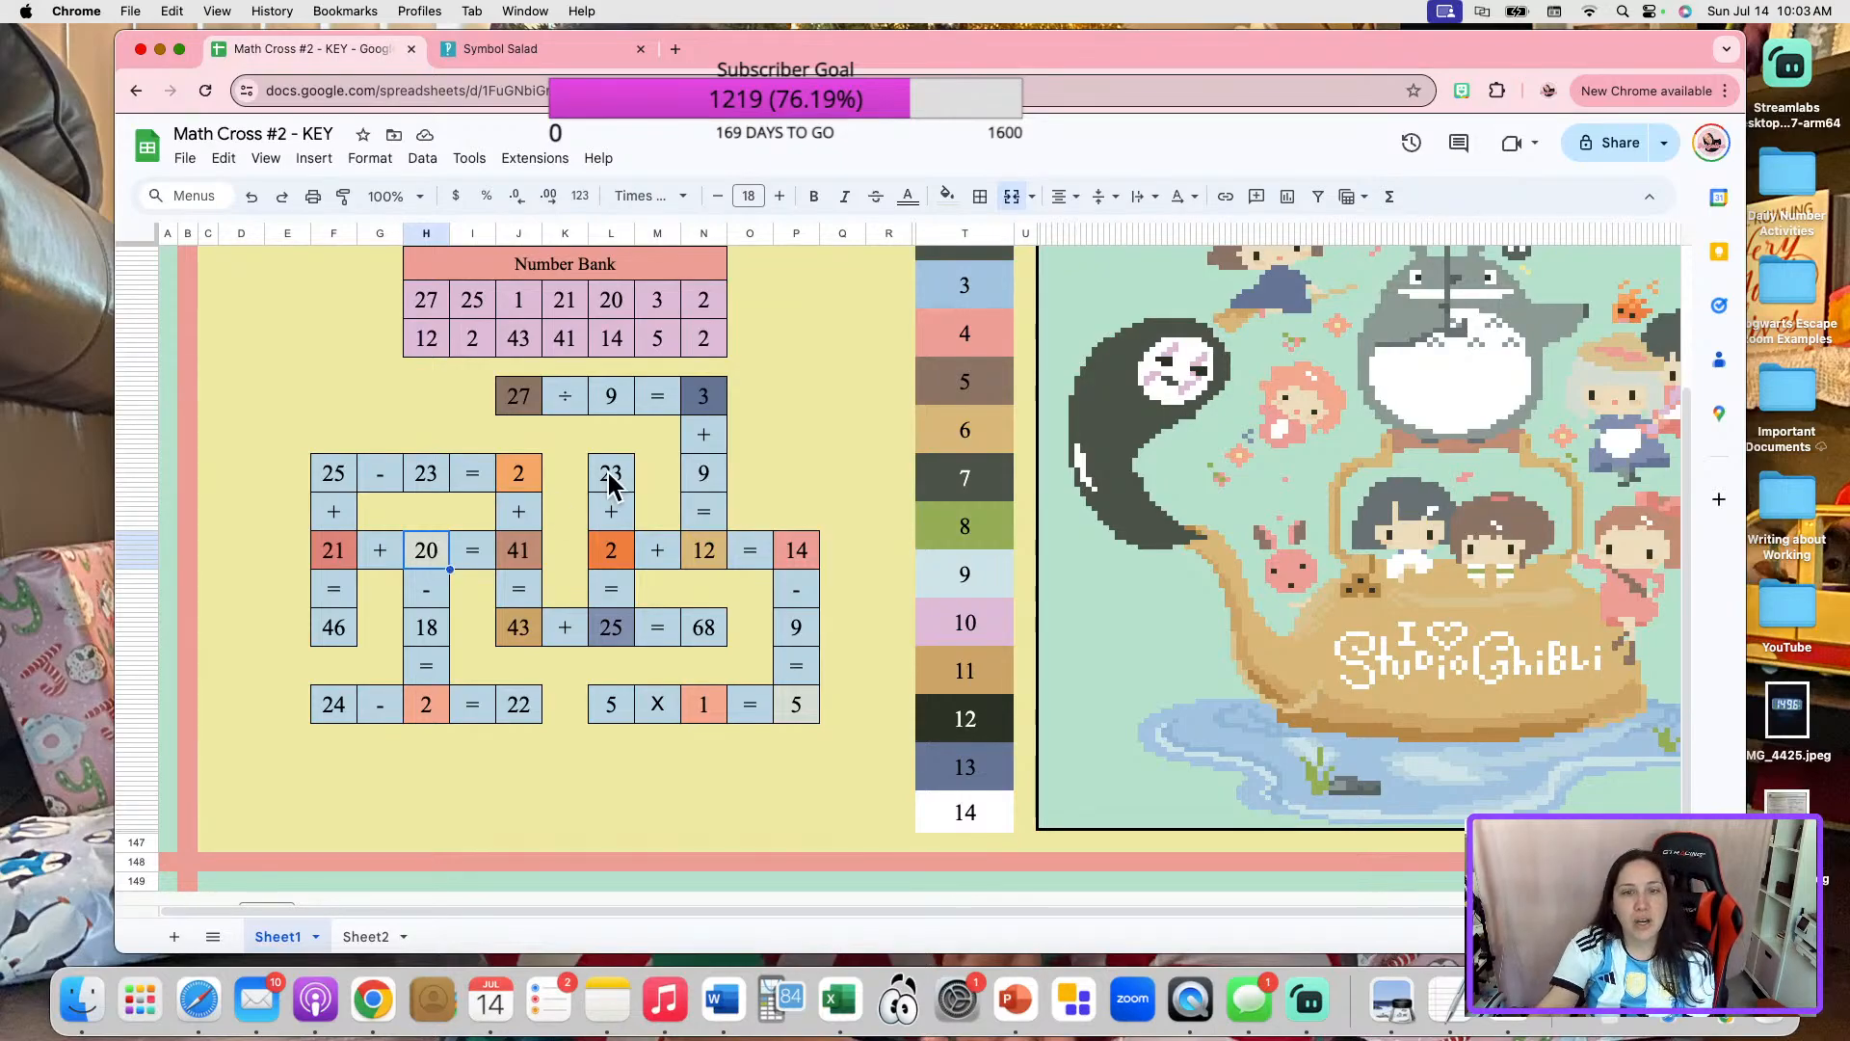
right_click(429, 557)
mouse_move(557, 927)
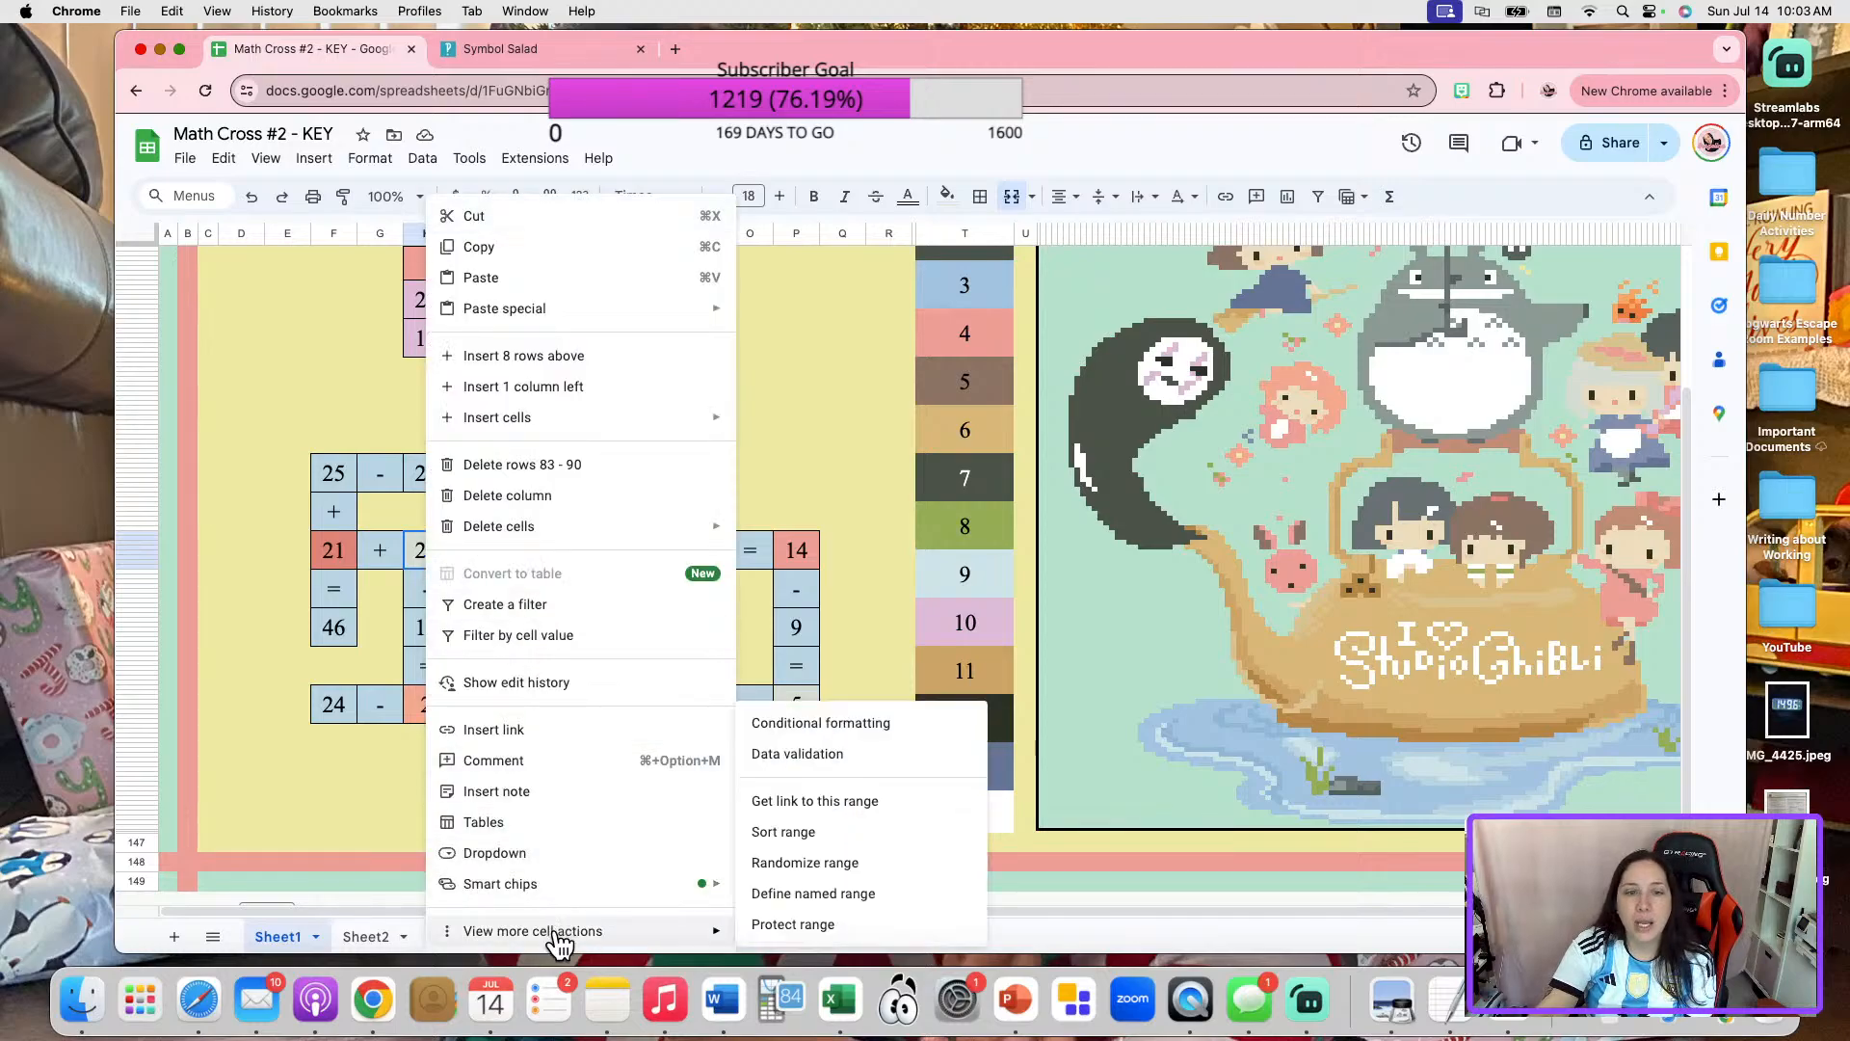
left_click(854, 718)
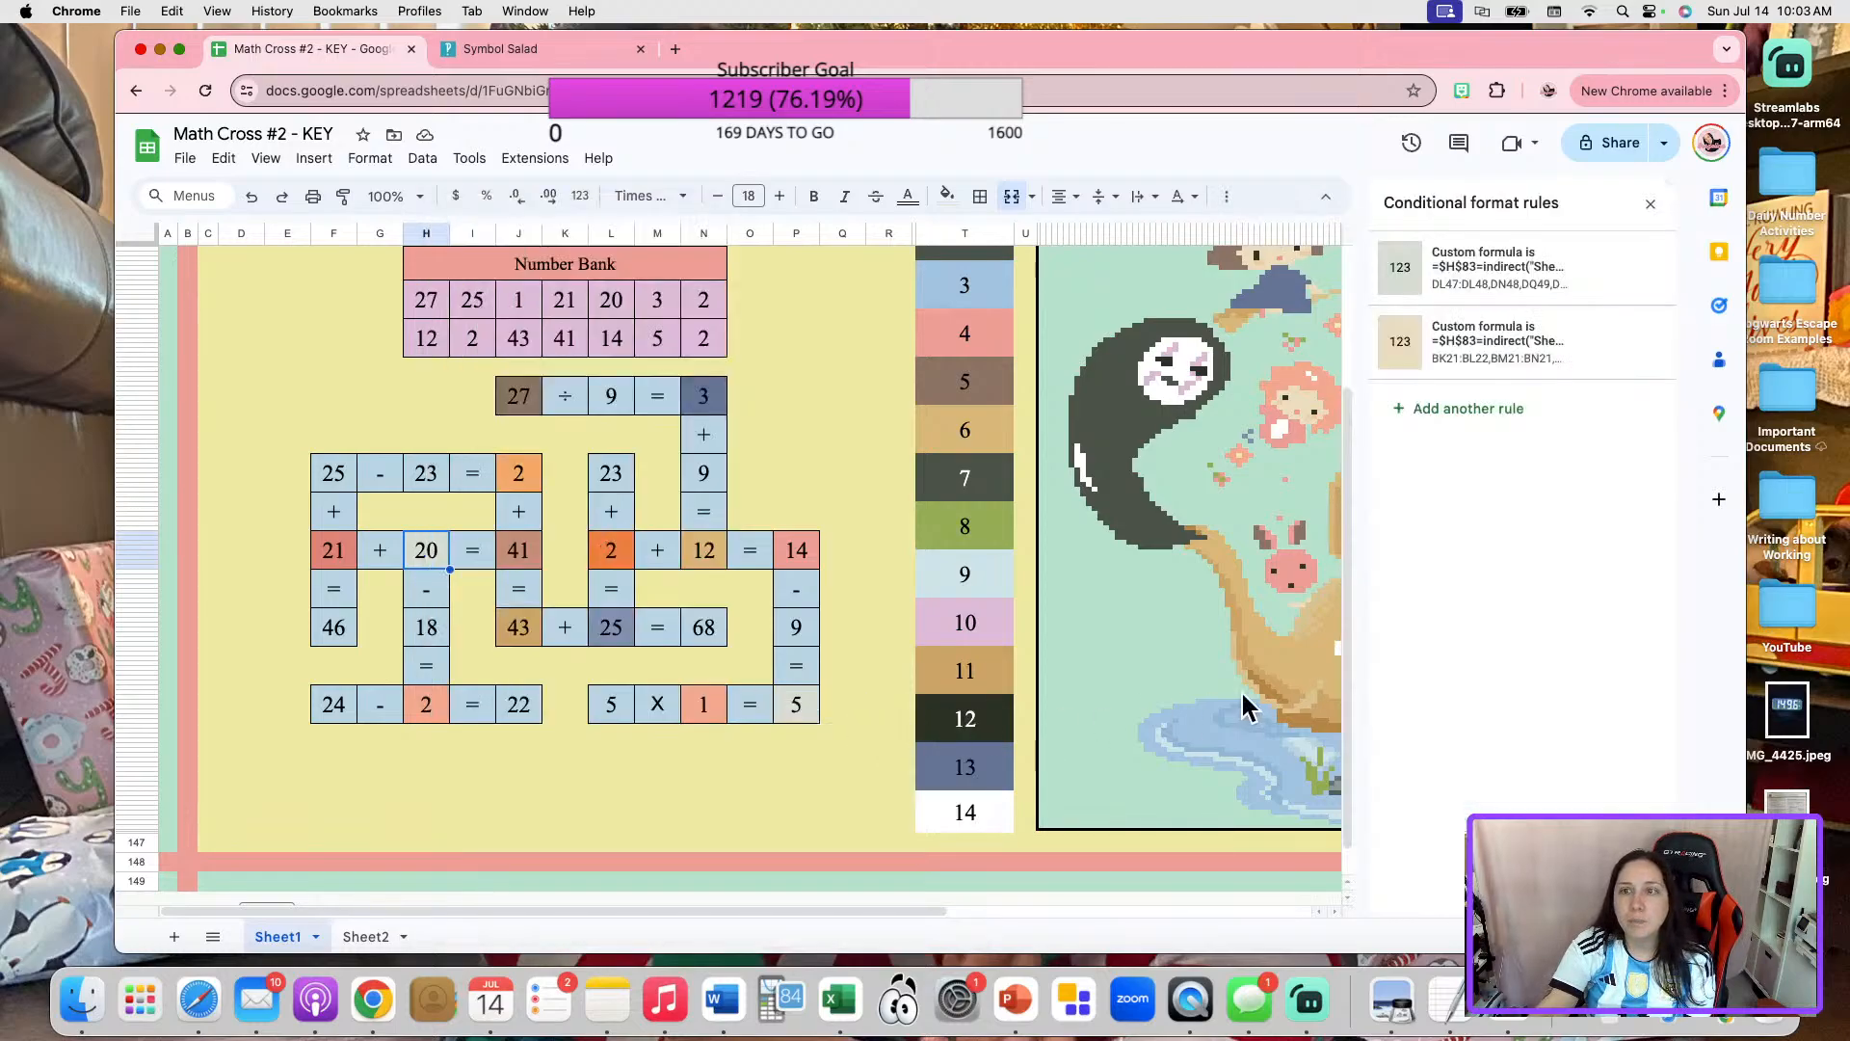
left_click(1518, 360)
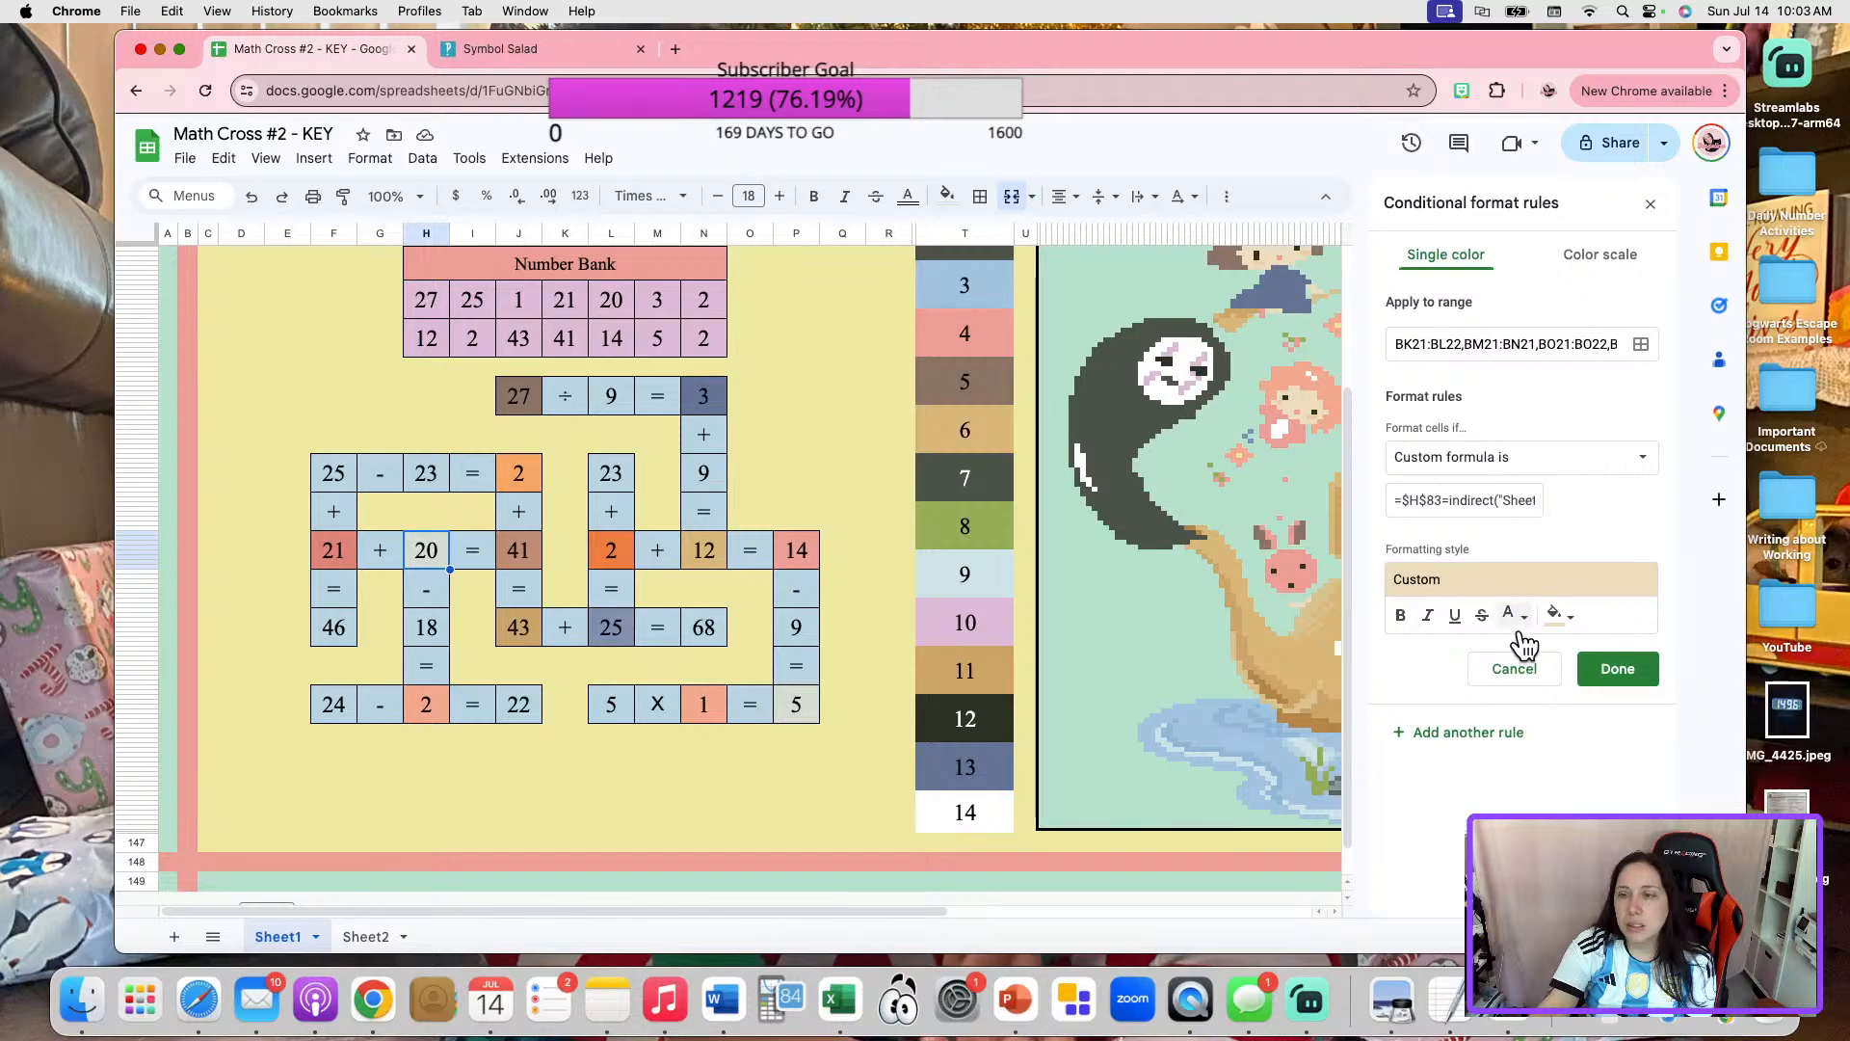
left_click(1515, 668)
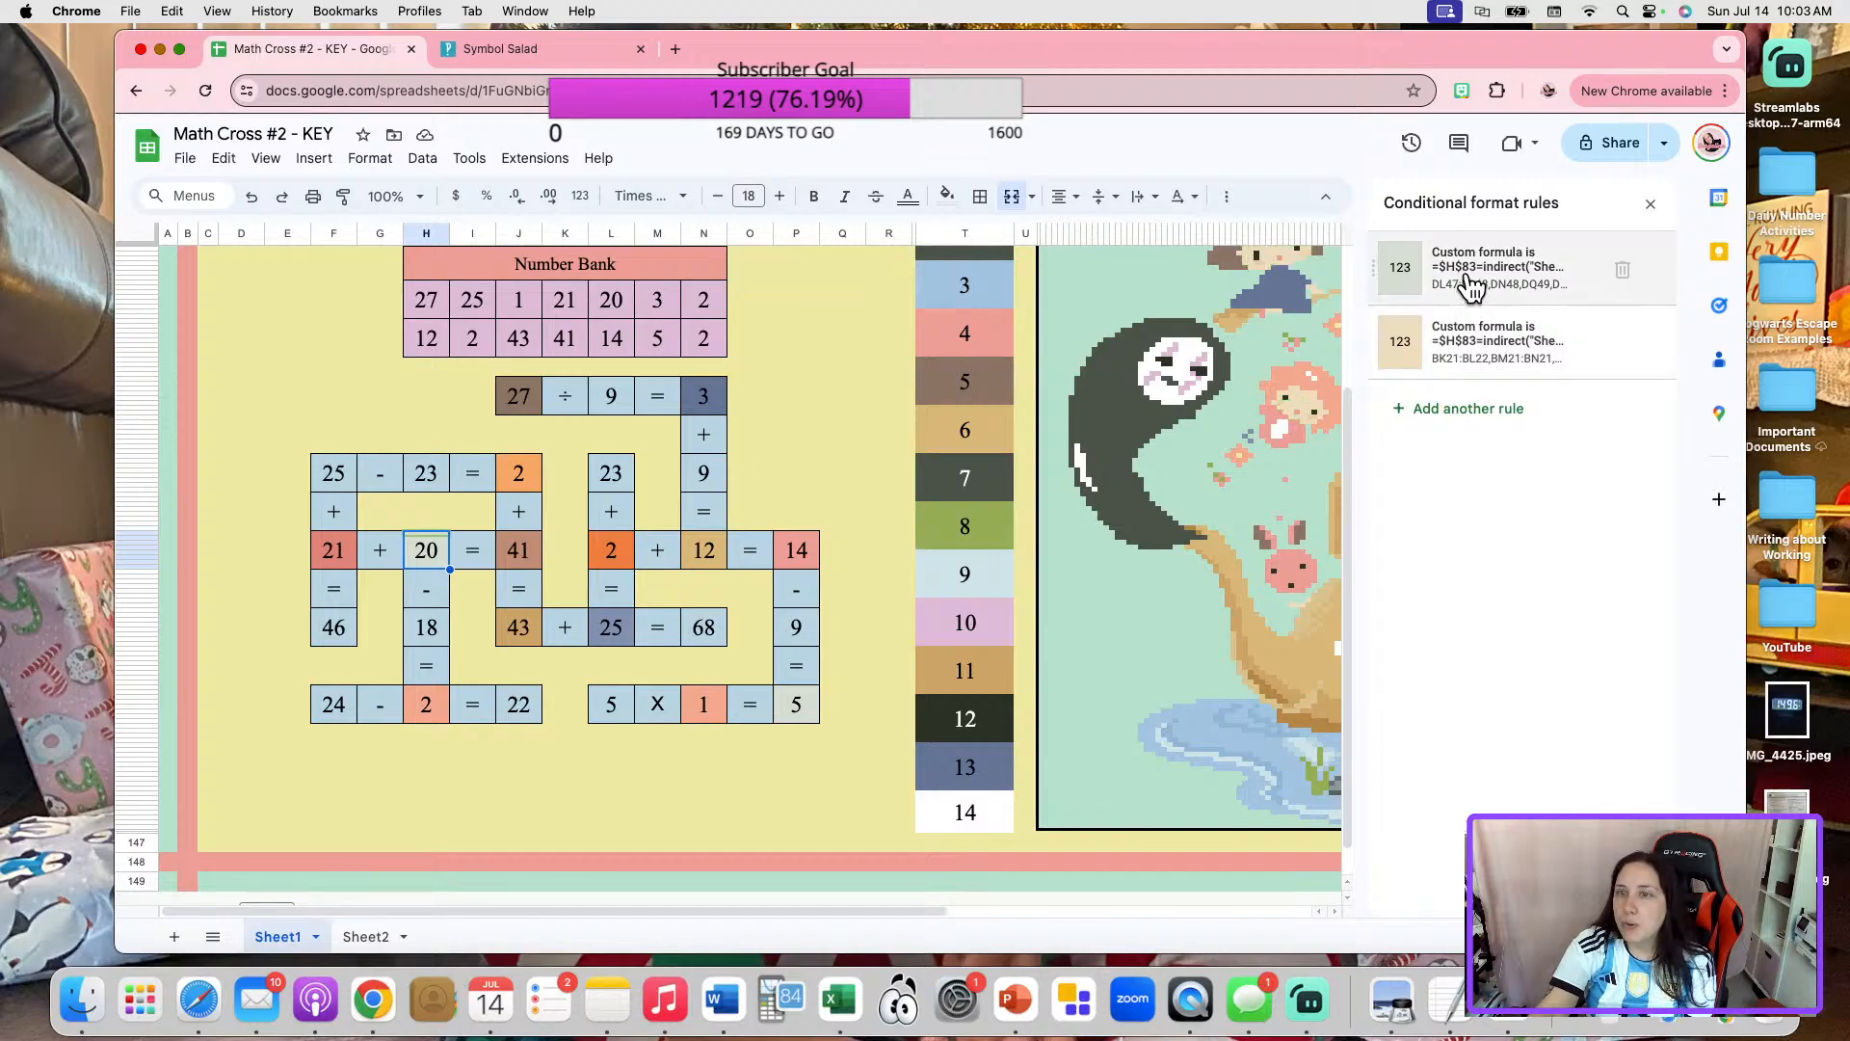
Copy the custom formula from the gray-green conditional format rule for the 20 and close the rule.
left_click(1472, 284)
left_click(1445, 507)
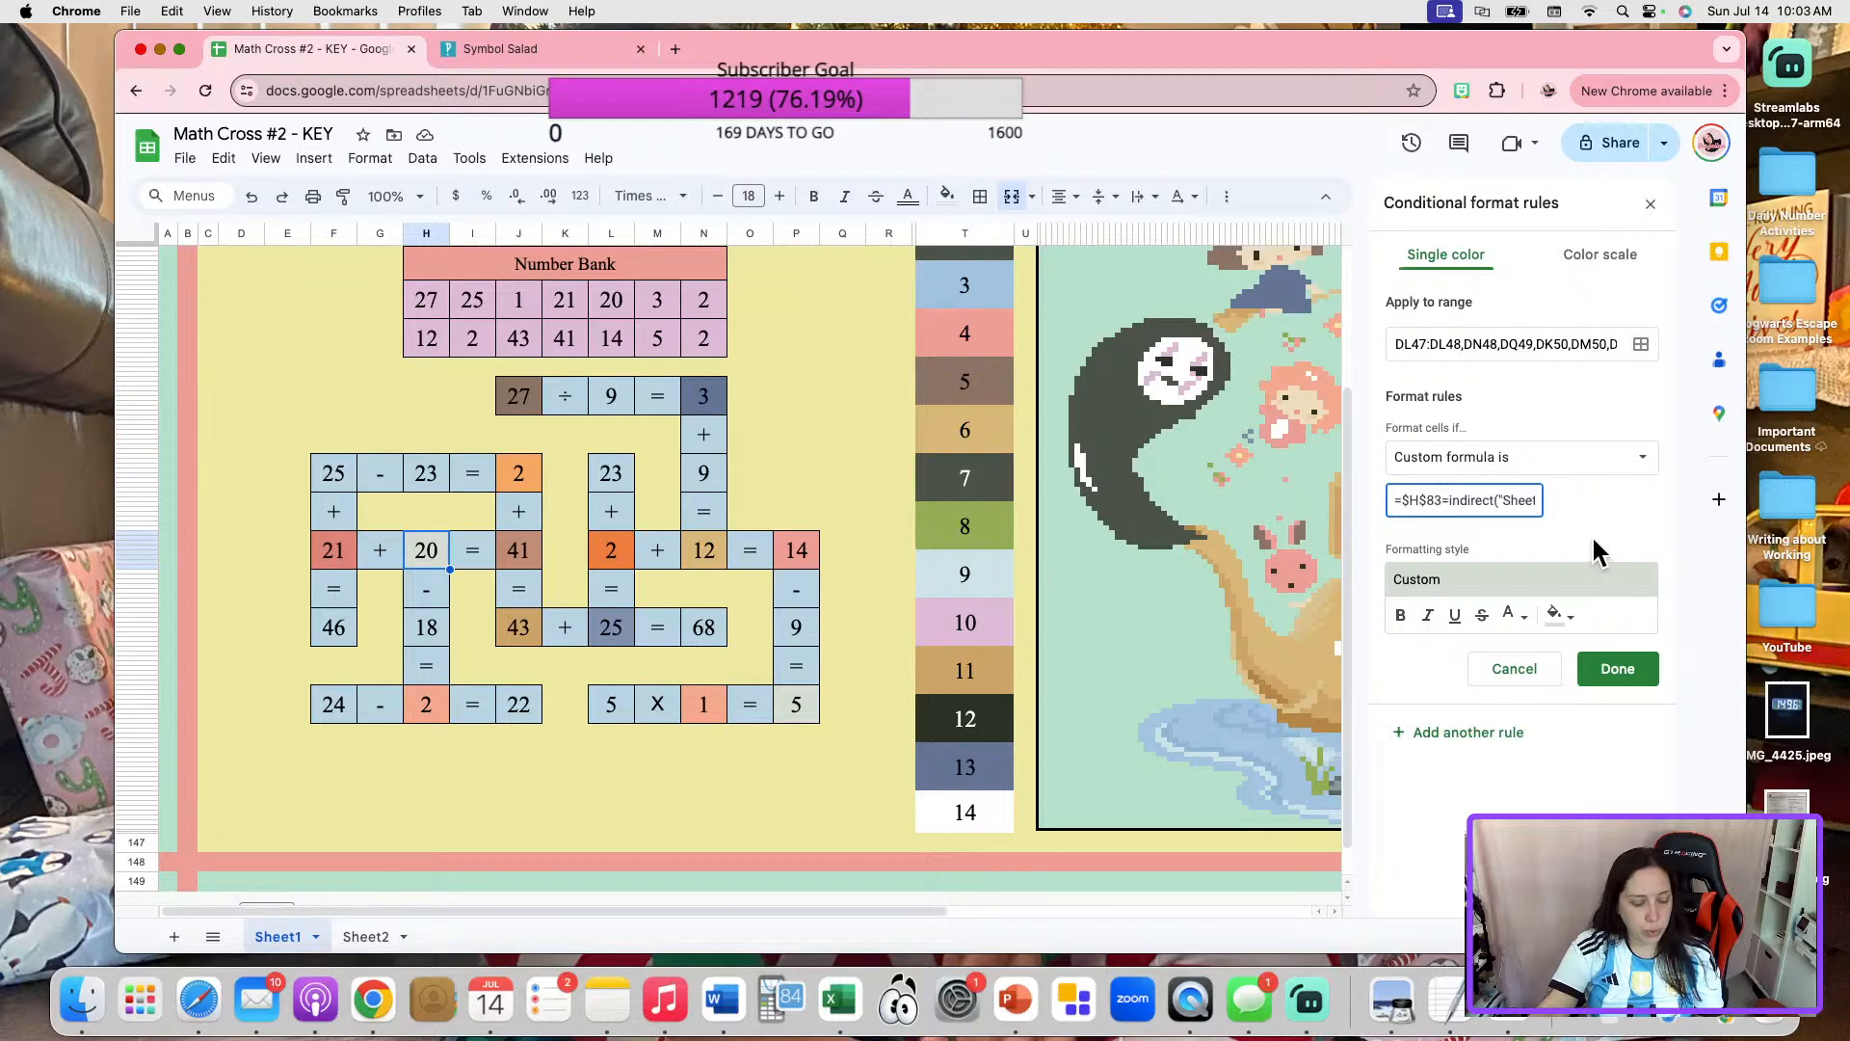
key("super+a")
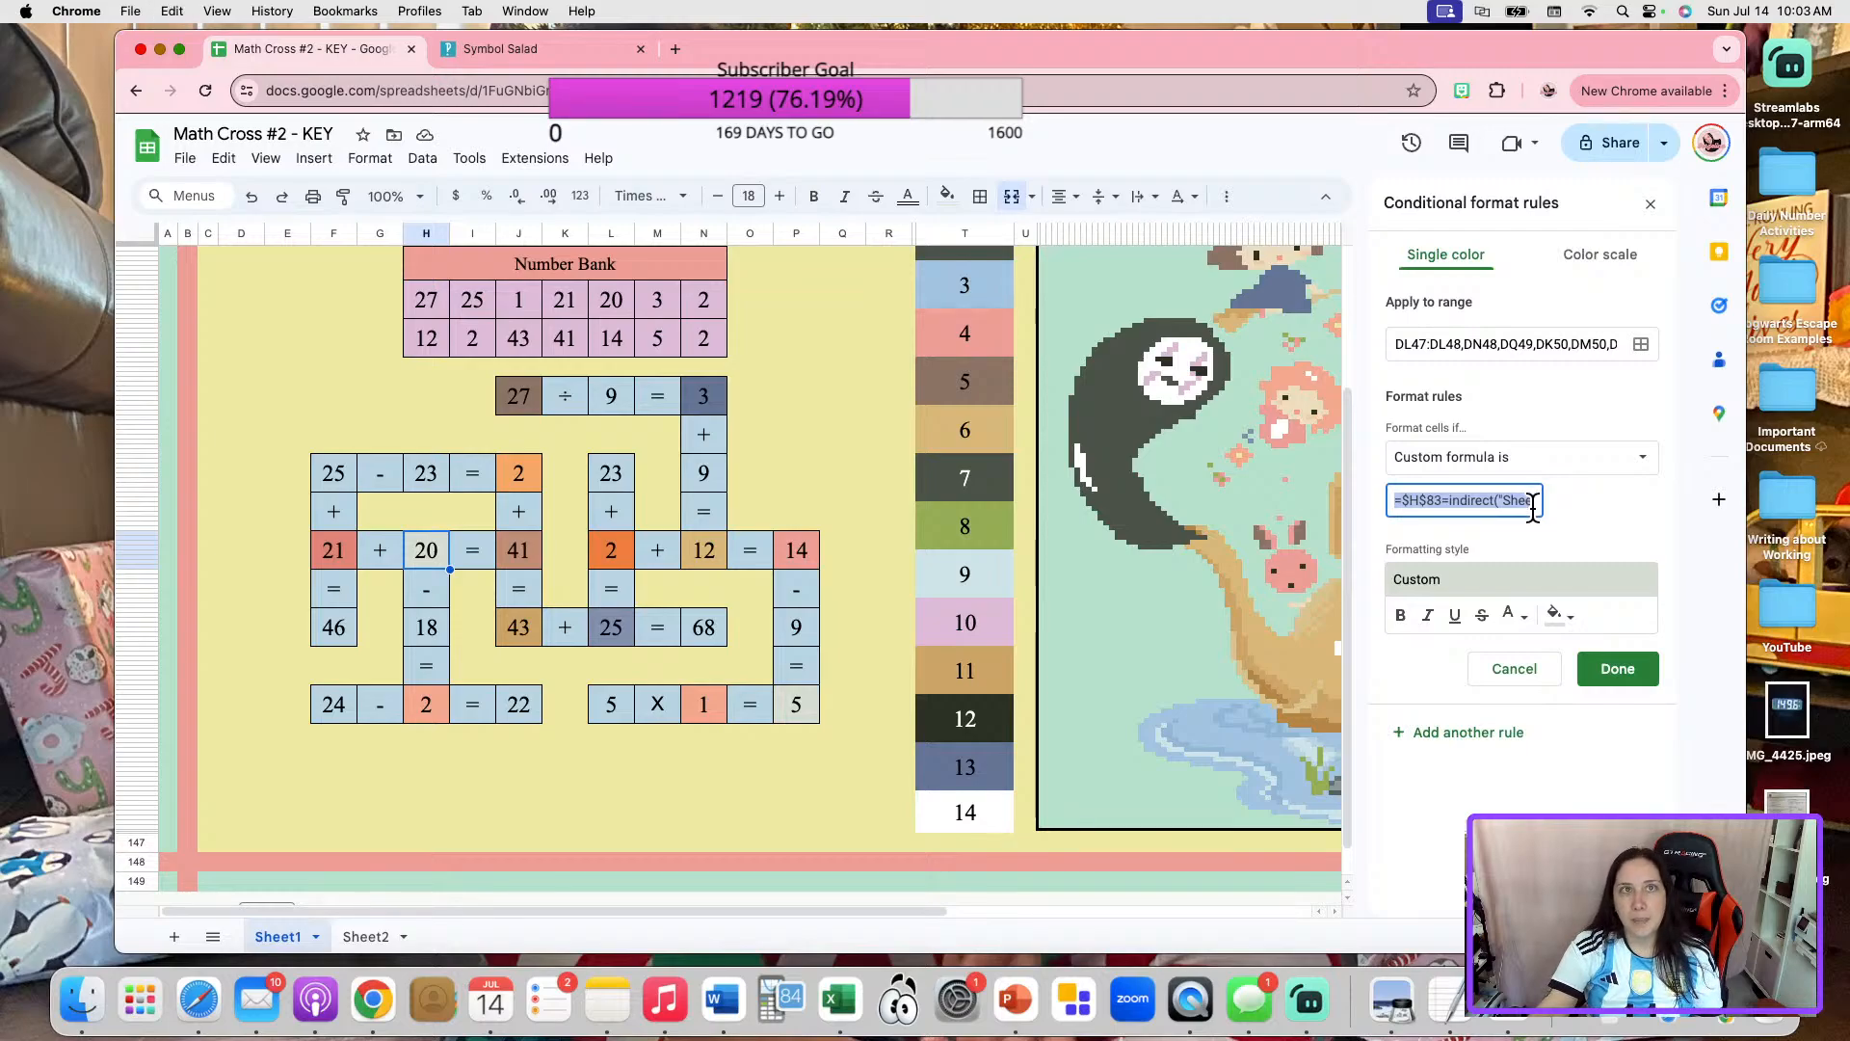
left_click(1611, 681)
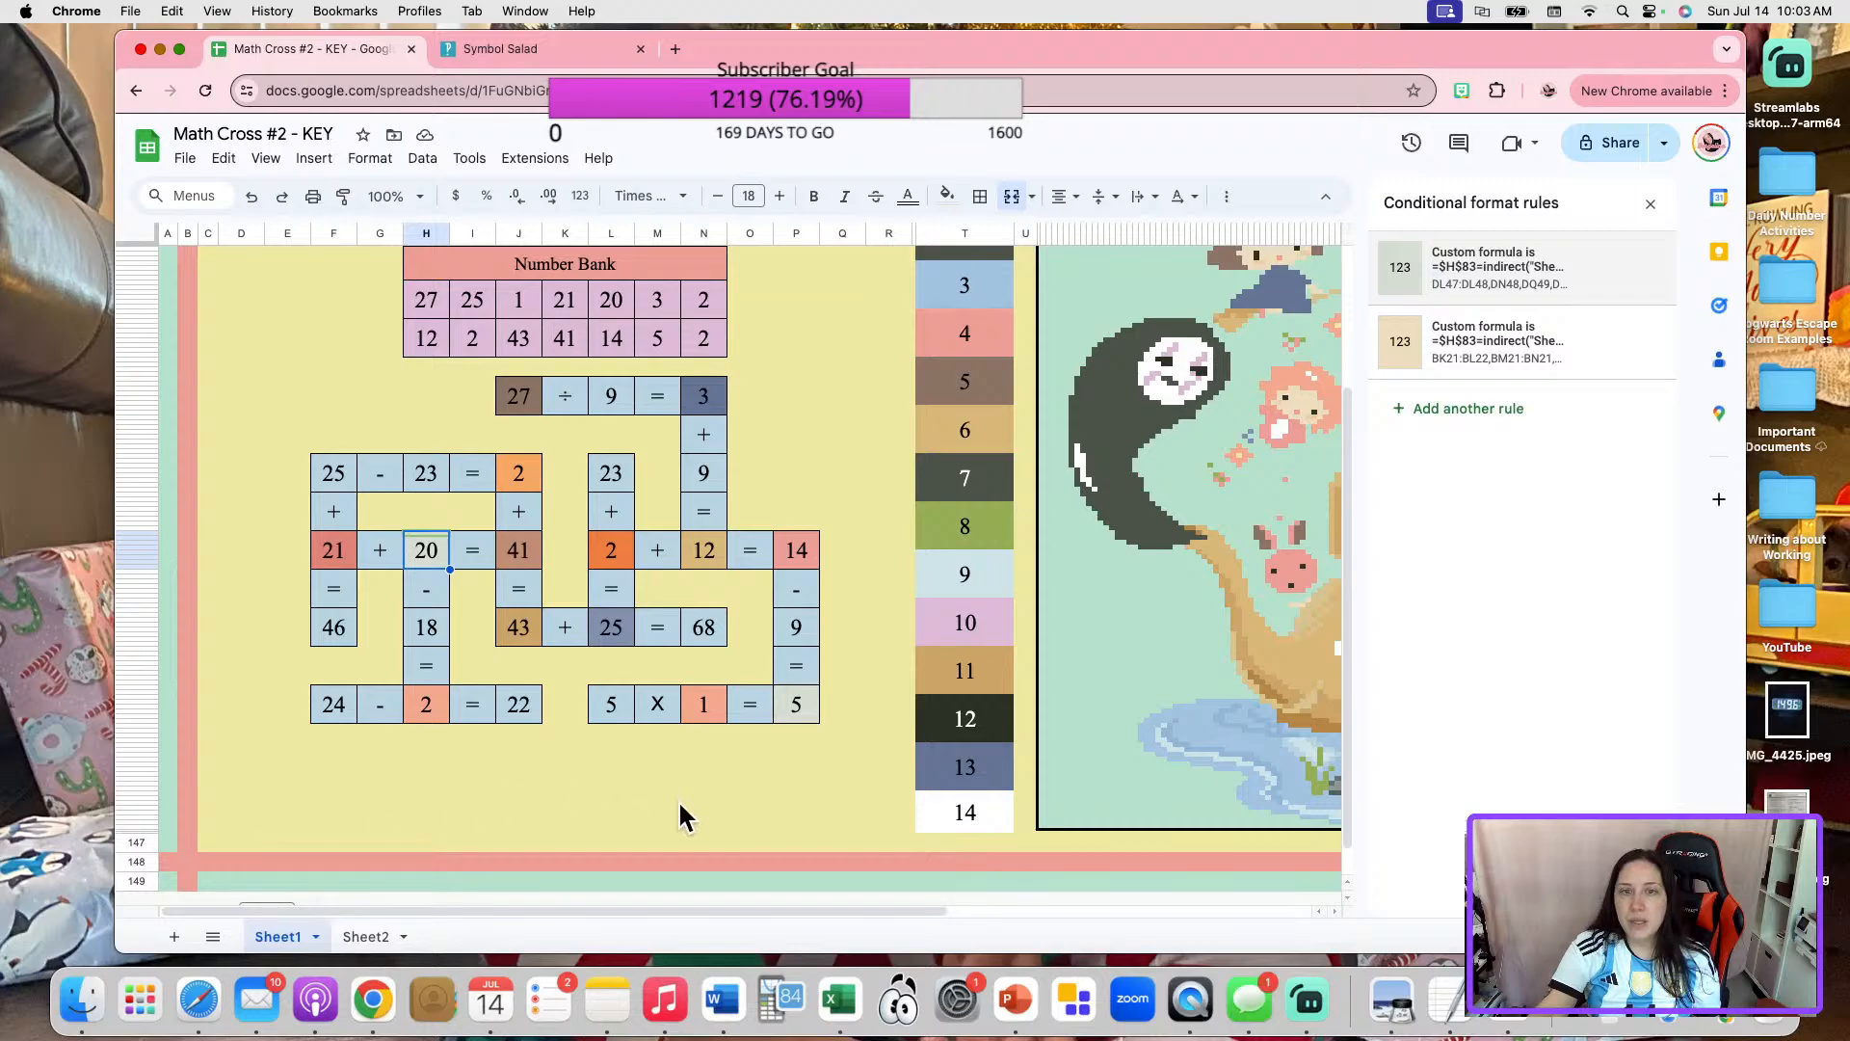
Replace the custom formula of color box 4's salmon rule with the copied =$H$83=indirect("Sheet2!C36") formula.
scroll(888, 711, "up", 1)
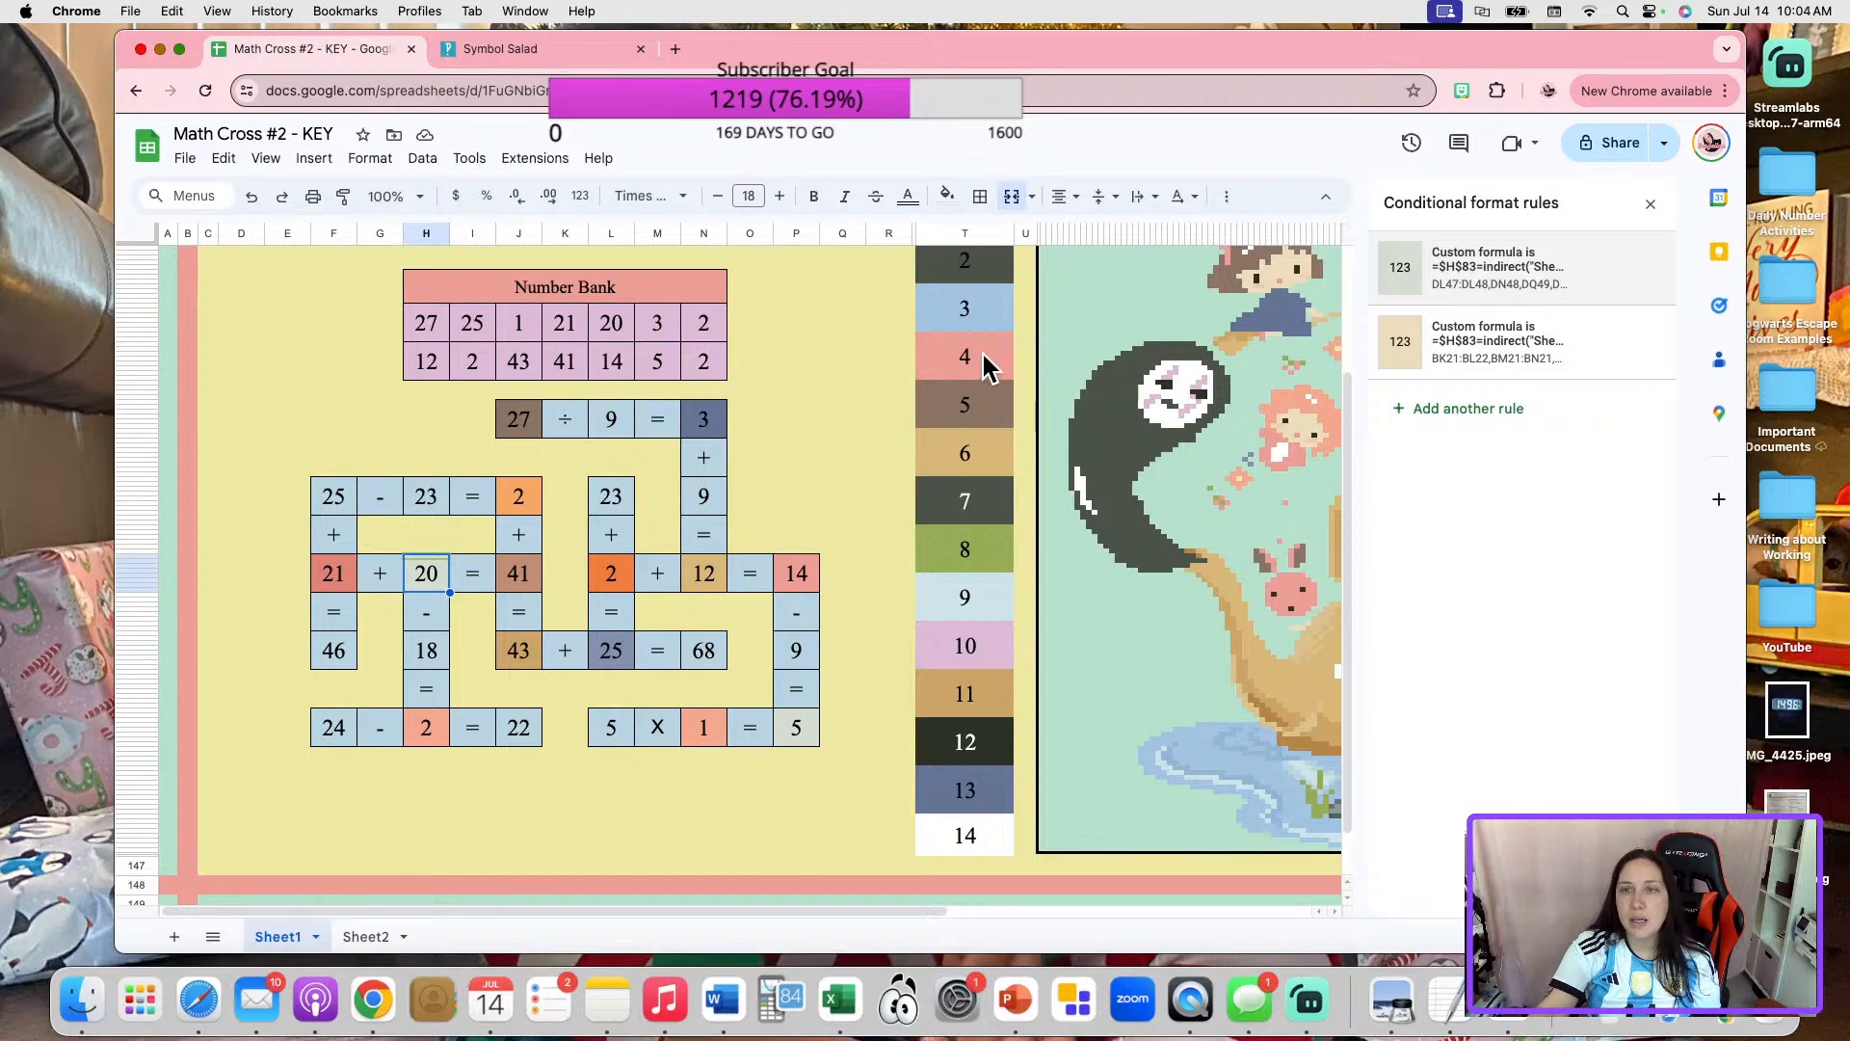
left_click(985, 359)
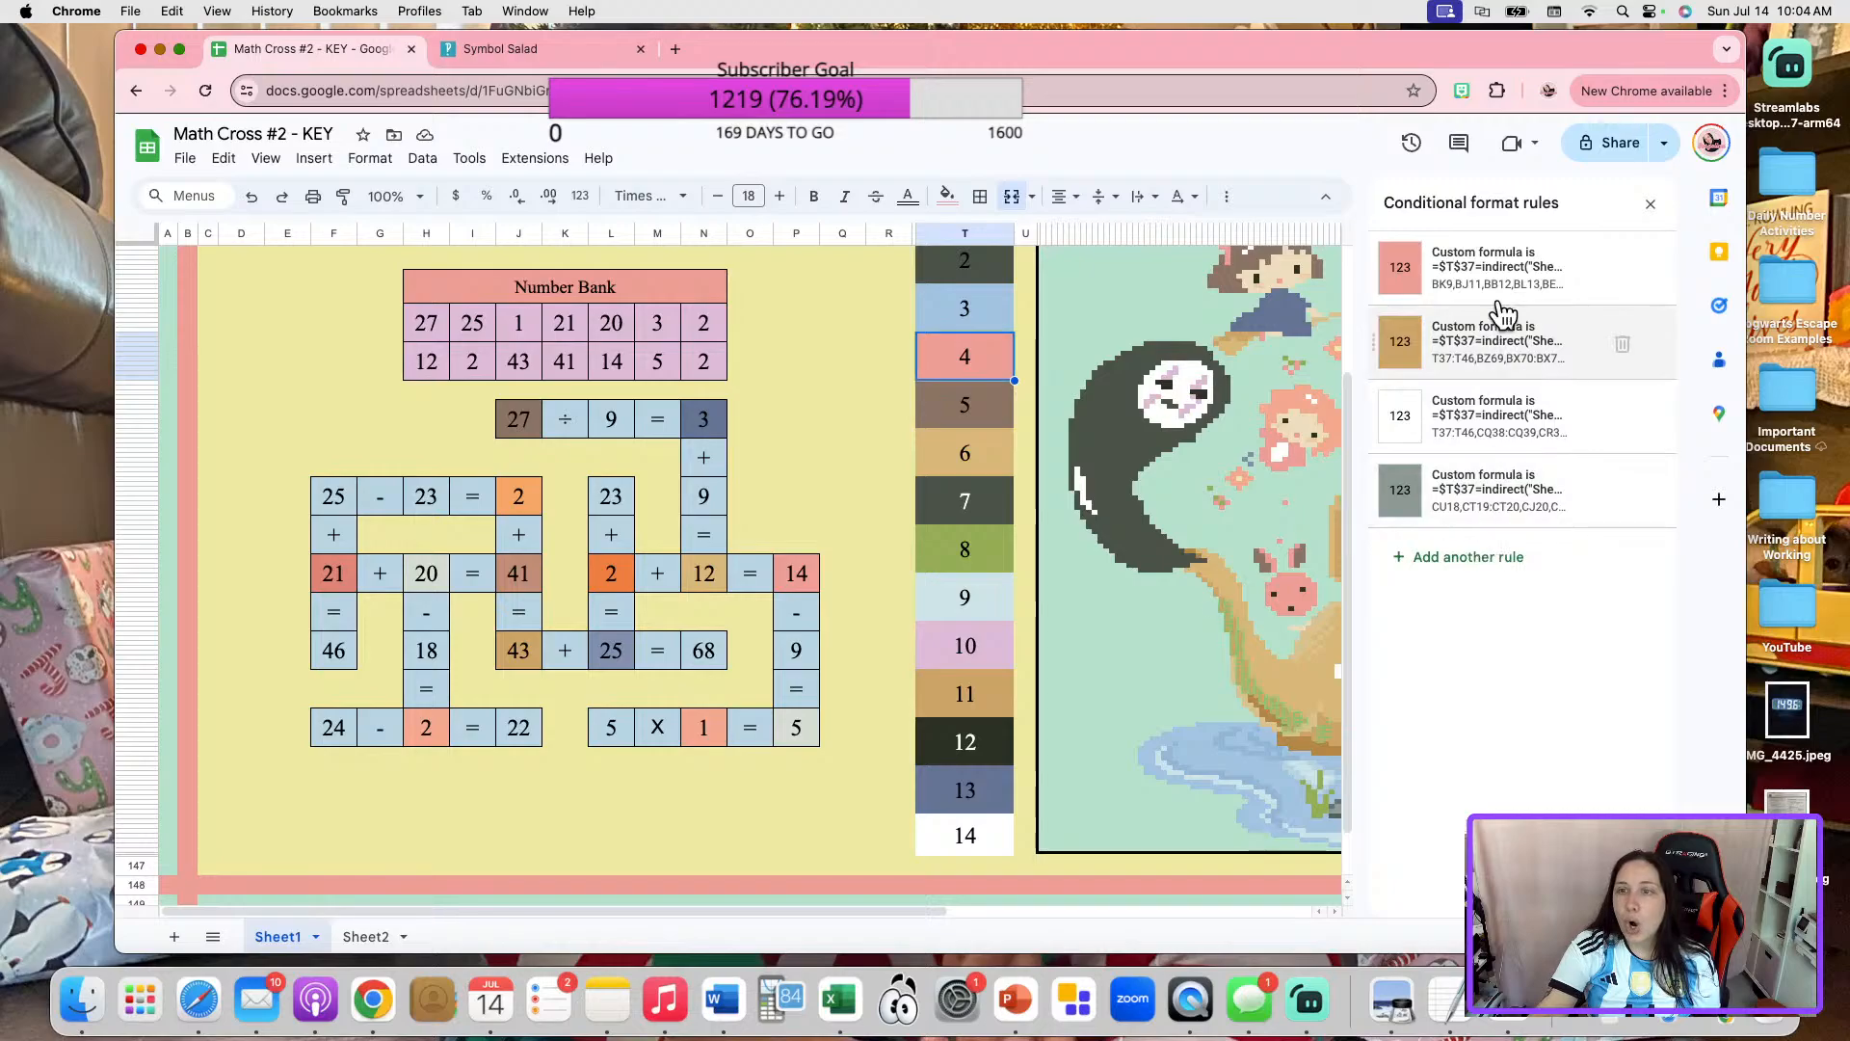
left_click(1479, 289)
left_click(1463, 500)
key("super+a")
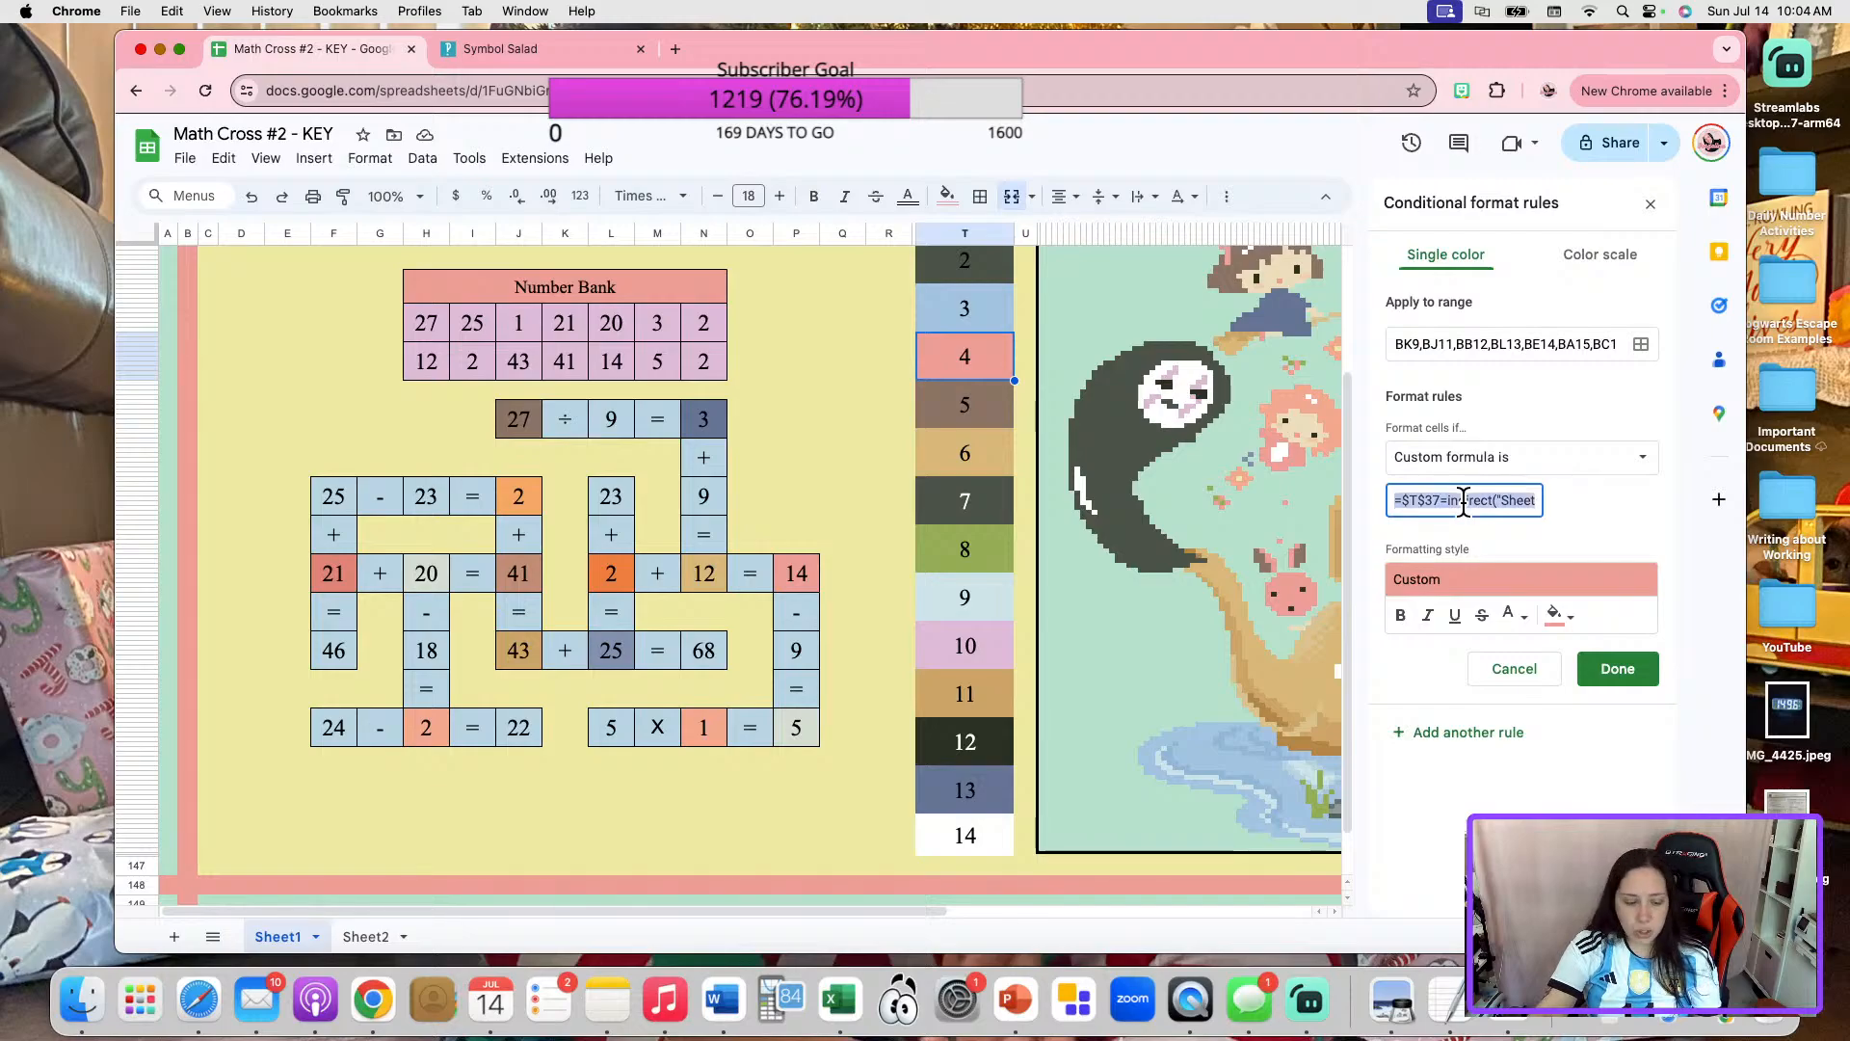
left_click(1629, 668)
Replace the custom formula of color box 4's golden-brown rule with the copied $H$83 formula.
left_click(1533, 344)
left_click(1457, 500)
key("super+a")
key("super+v")
left_click(1618, 669)
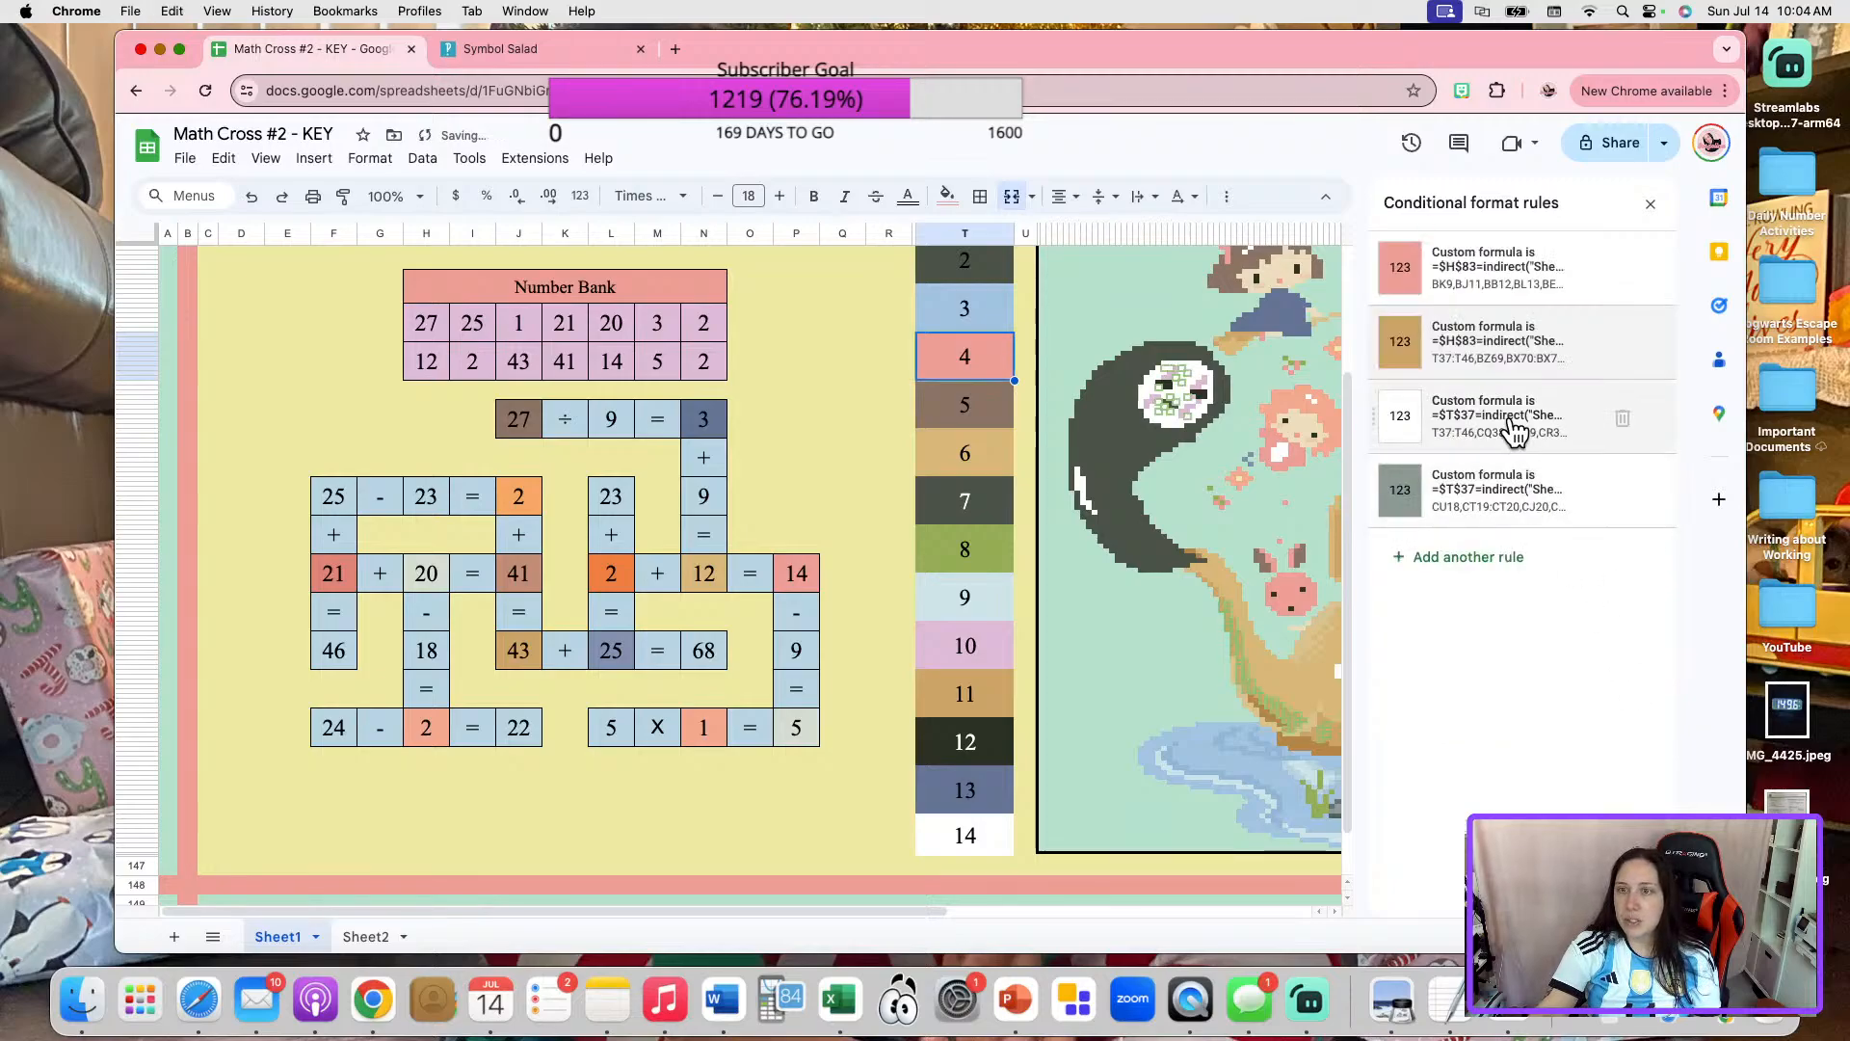
Paste the copied $H$83 formula over the custom formula in color box 4's white rule.
left_click(1515, 431)
left_click(1465, 500)
key("super+a")
type("=$T$37=indirect(\"Sheet2!C36\")")
left_click(1615, 674)
Set the dark gray-green rule of color box 4 to the copied formula pointing to $H$83 and Sheet2!C36.
left_click(1505, 493)
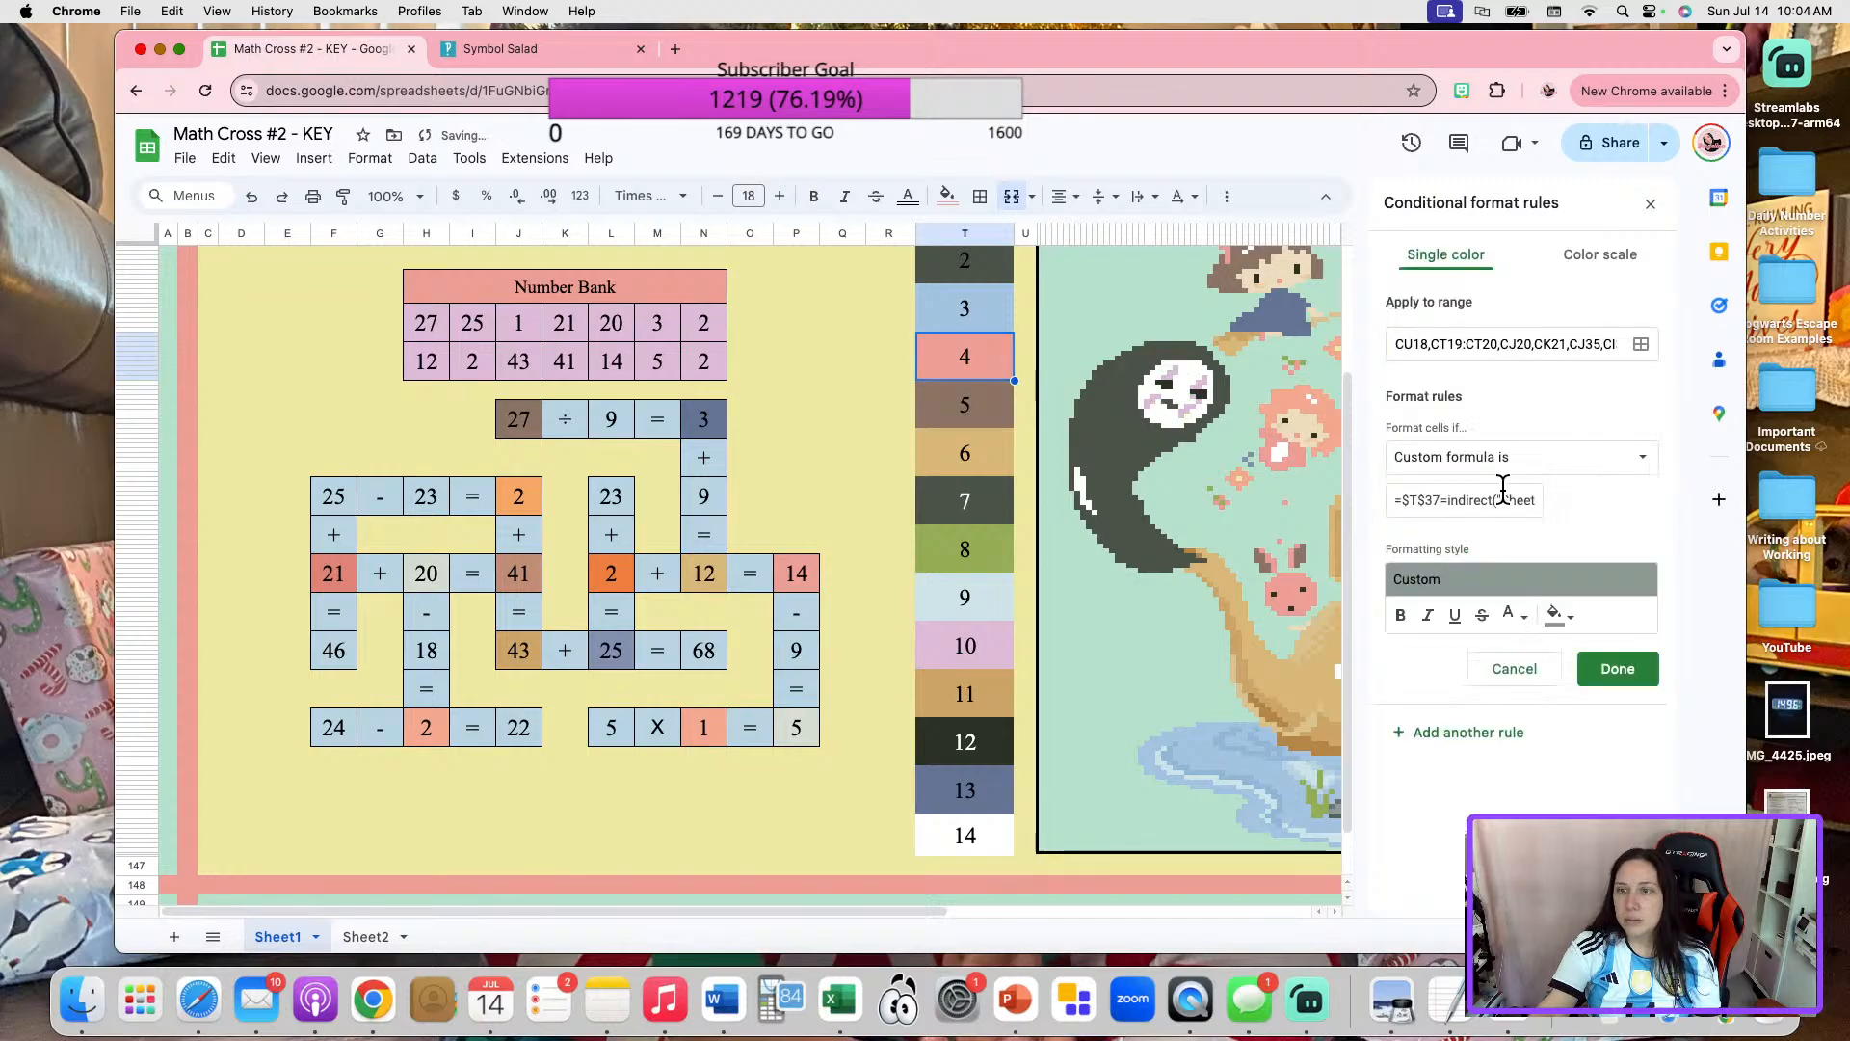
left_click(1475, 500)
key("super+a")
type("=$T$37=indirect(\"Sheet2!C36\")")
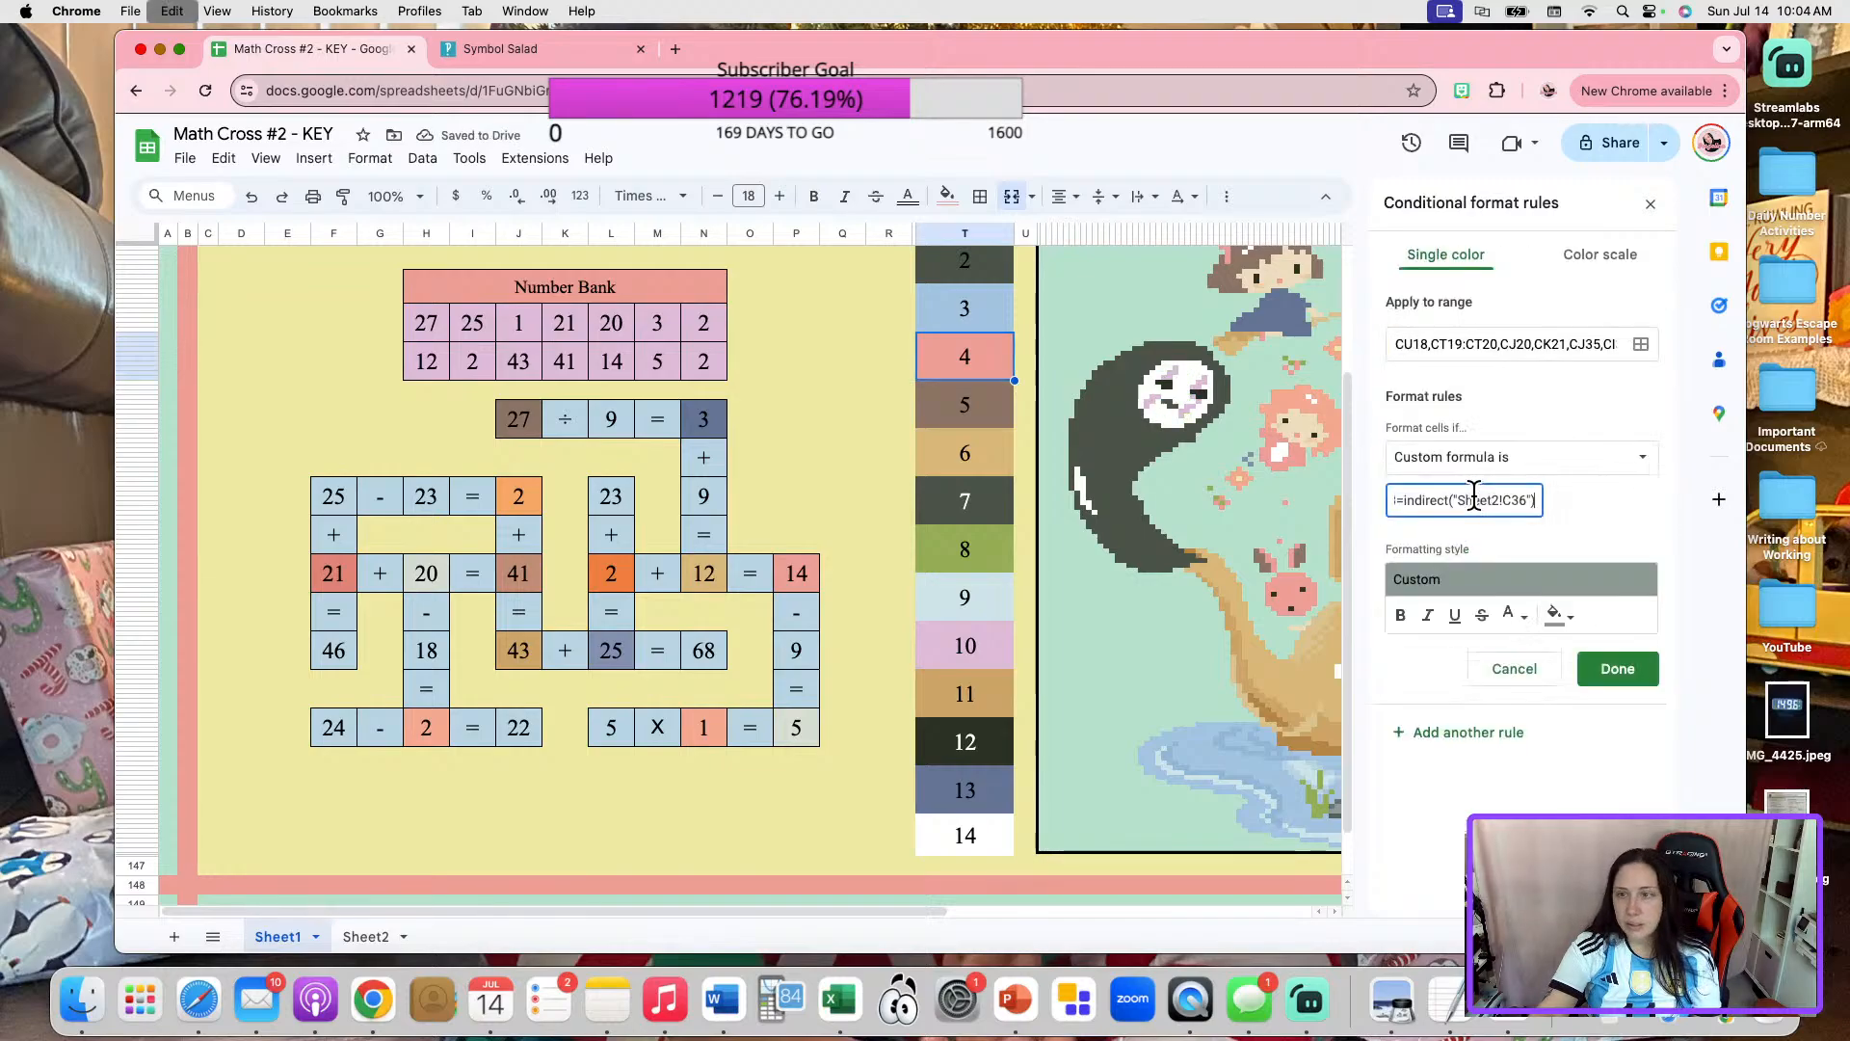
left_click(1617, 668)
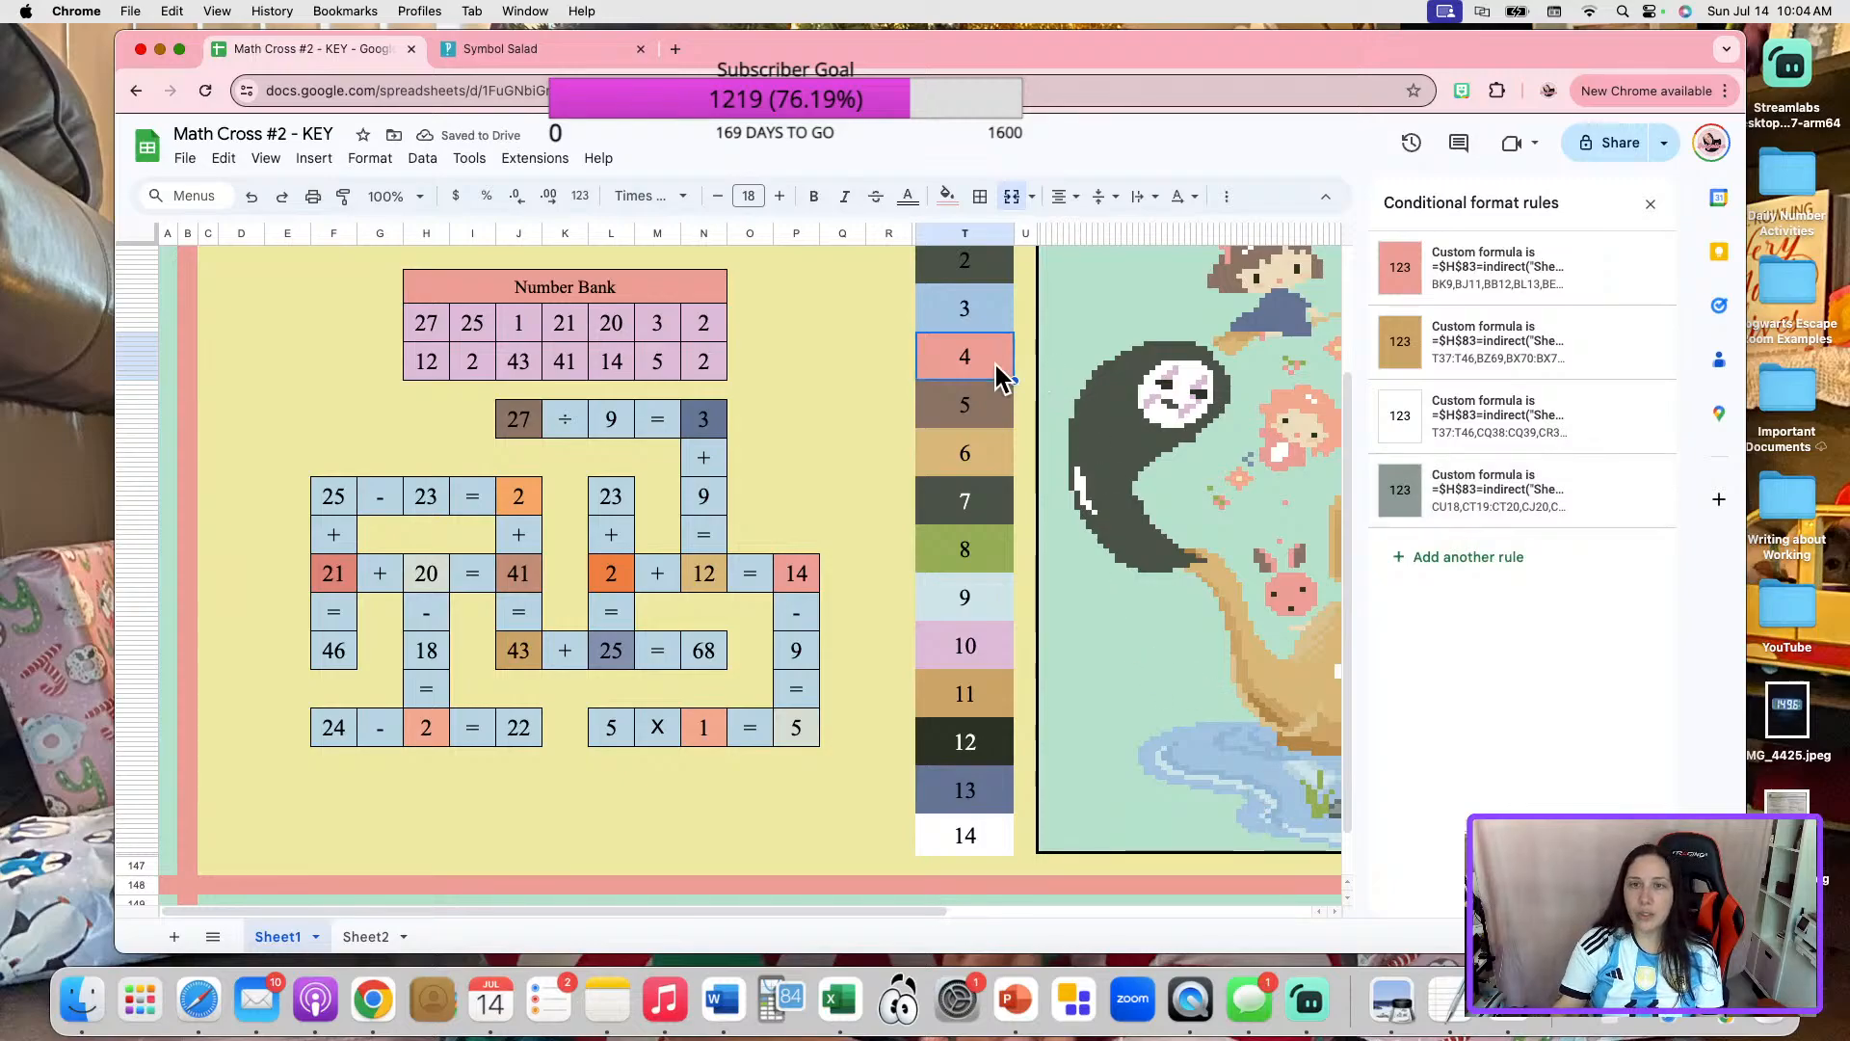
Clear the number from color box 4 and compare its format rules with those of the crossword's 20.
left_click(1150, 456)
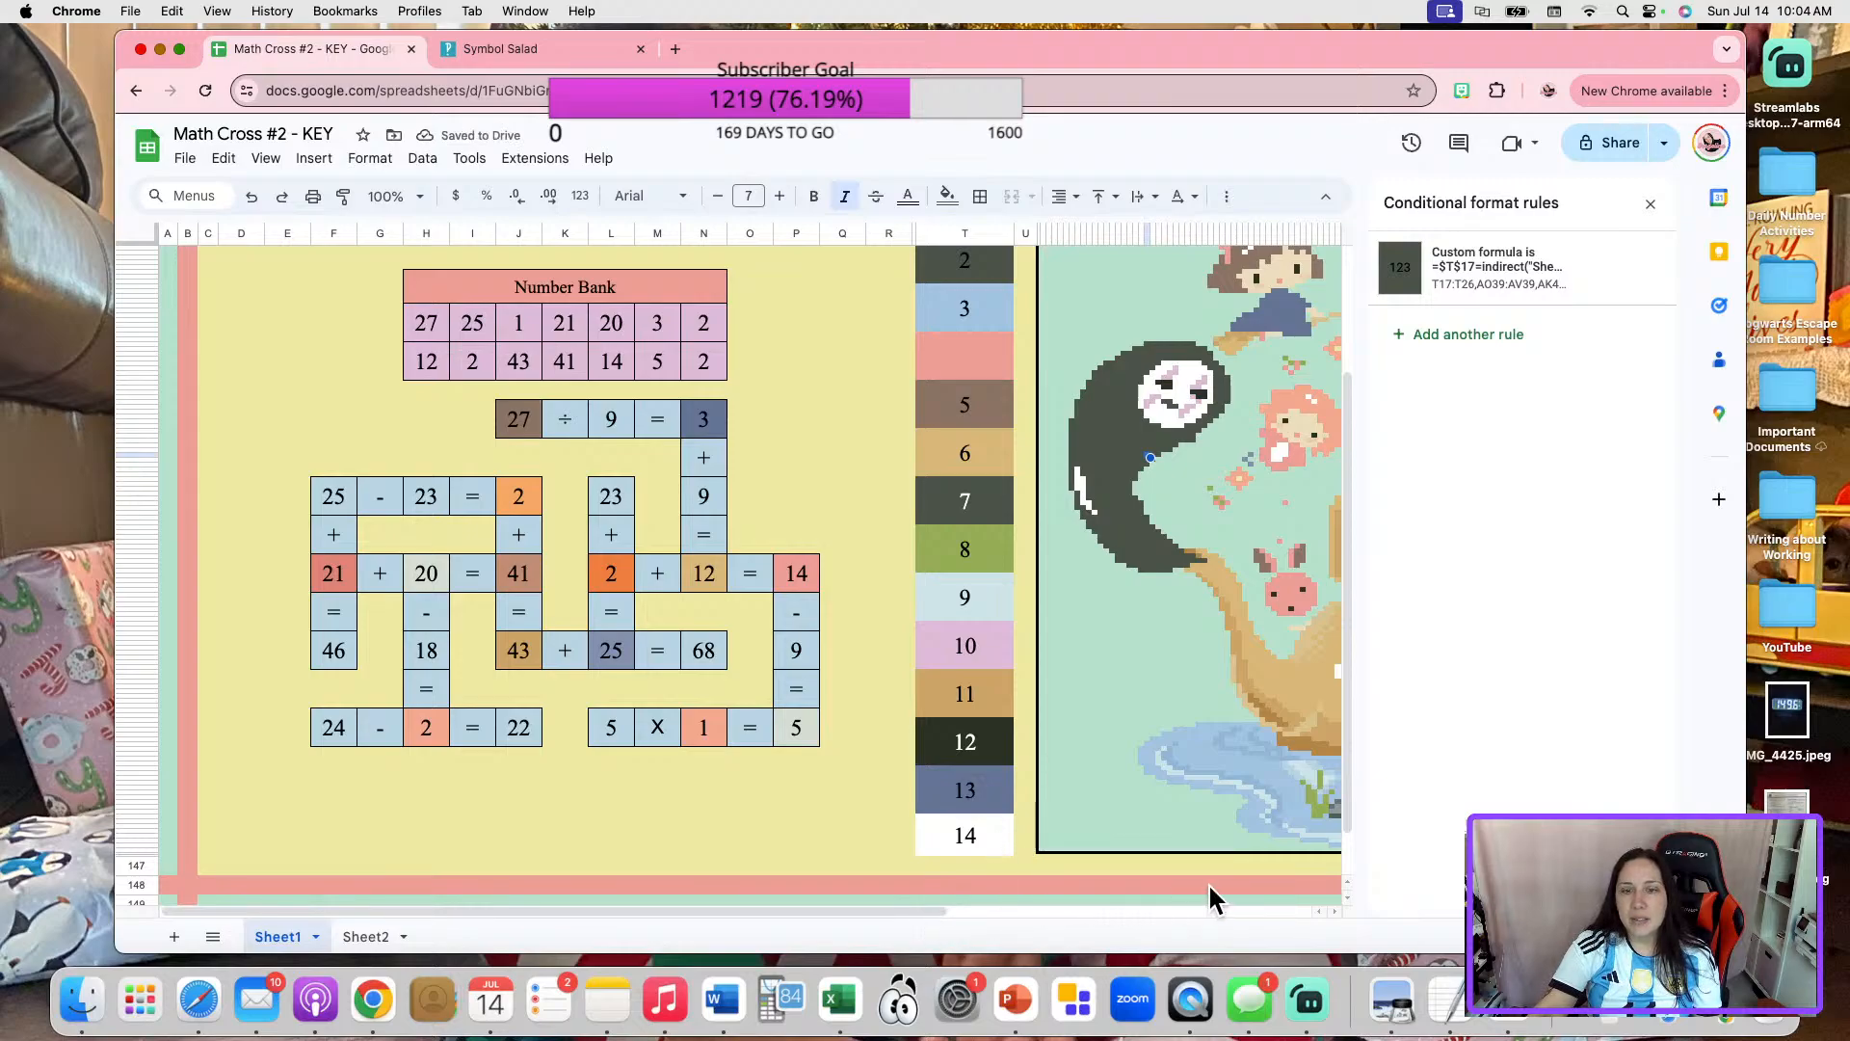
left_click_drag(933, 908, 711, 888)
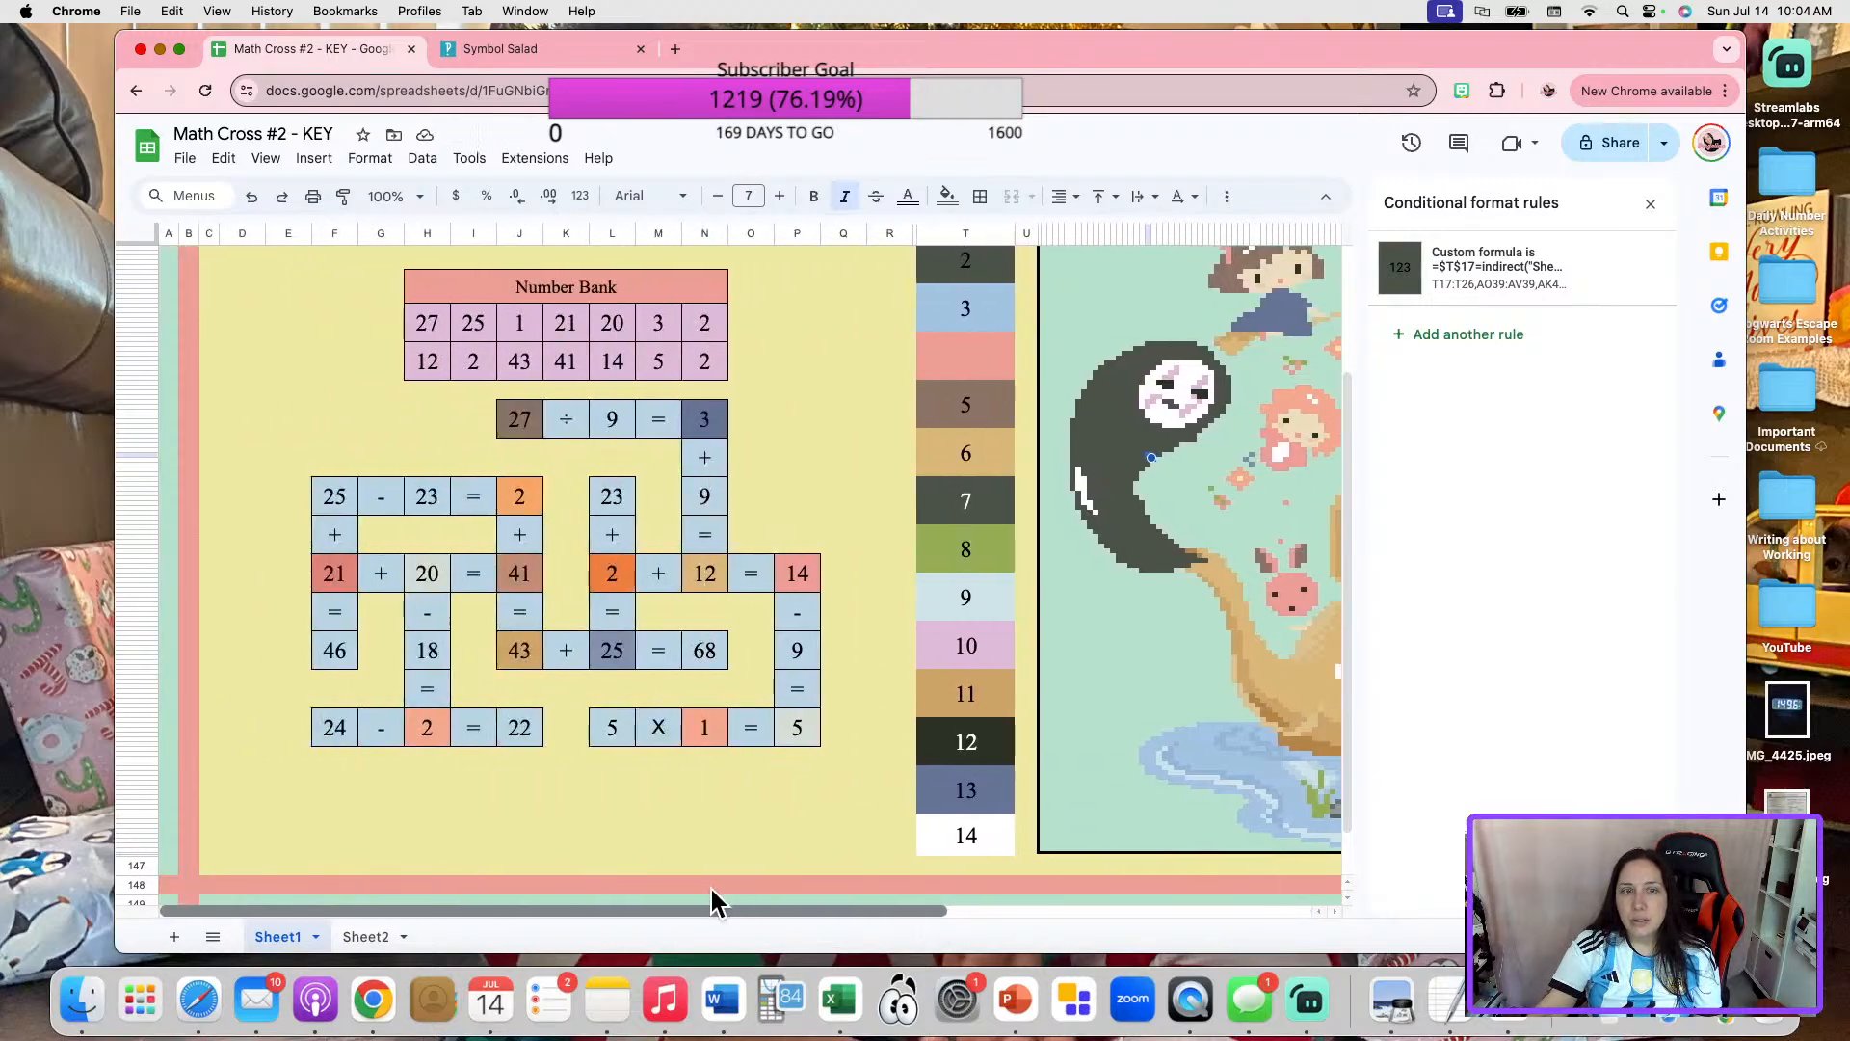
left_click(944, 376)
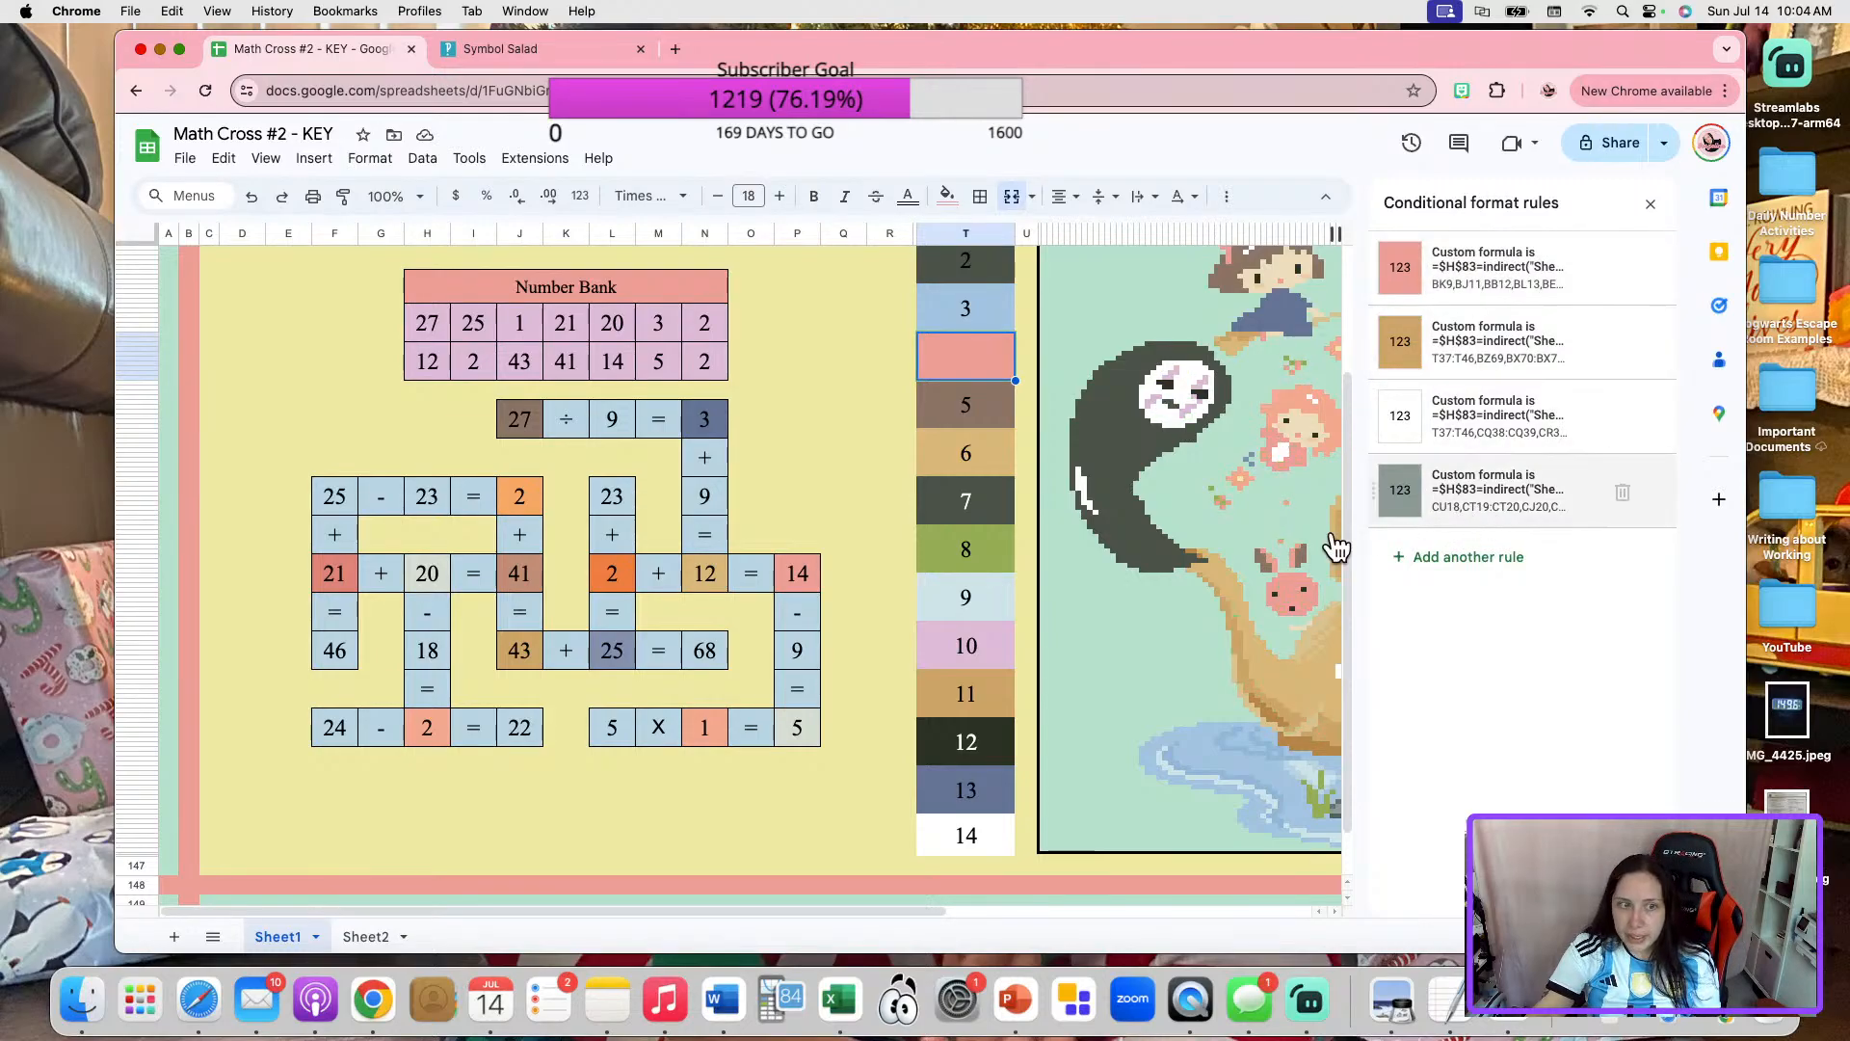
left_click(425, 575)
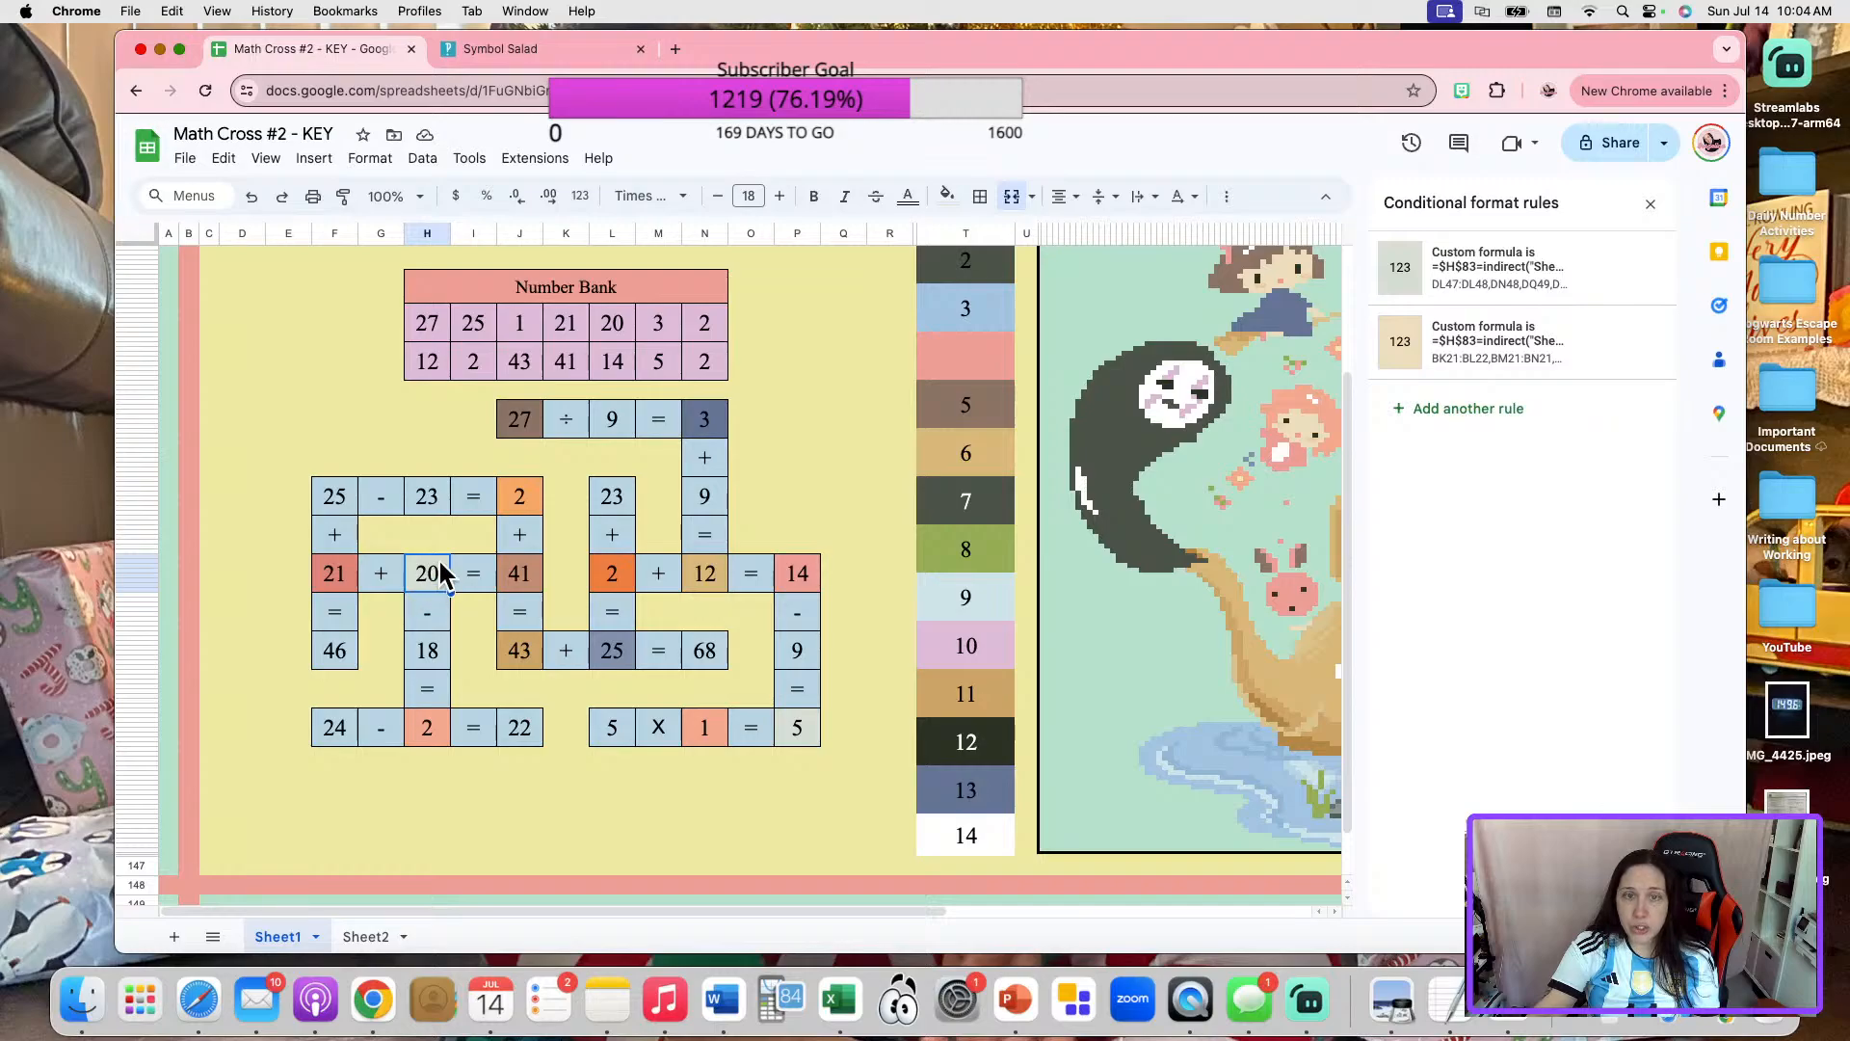
Add the cell of the 20 in "21 + 20 = 41" to the range of the salmon conditional format rule.
left_click(949, 364)
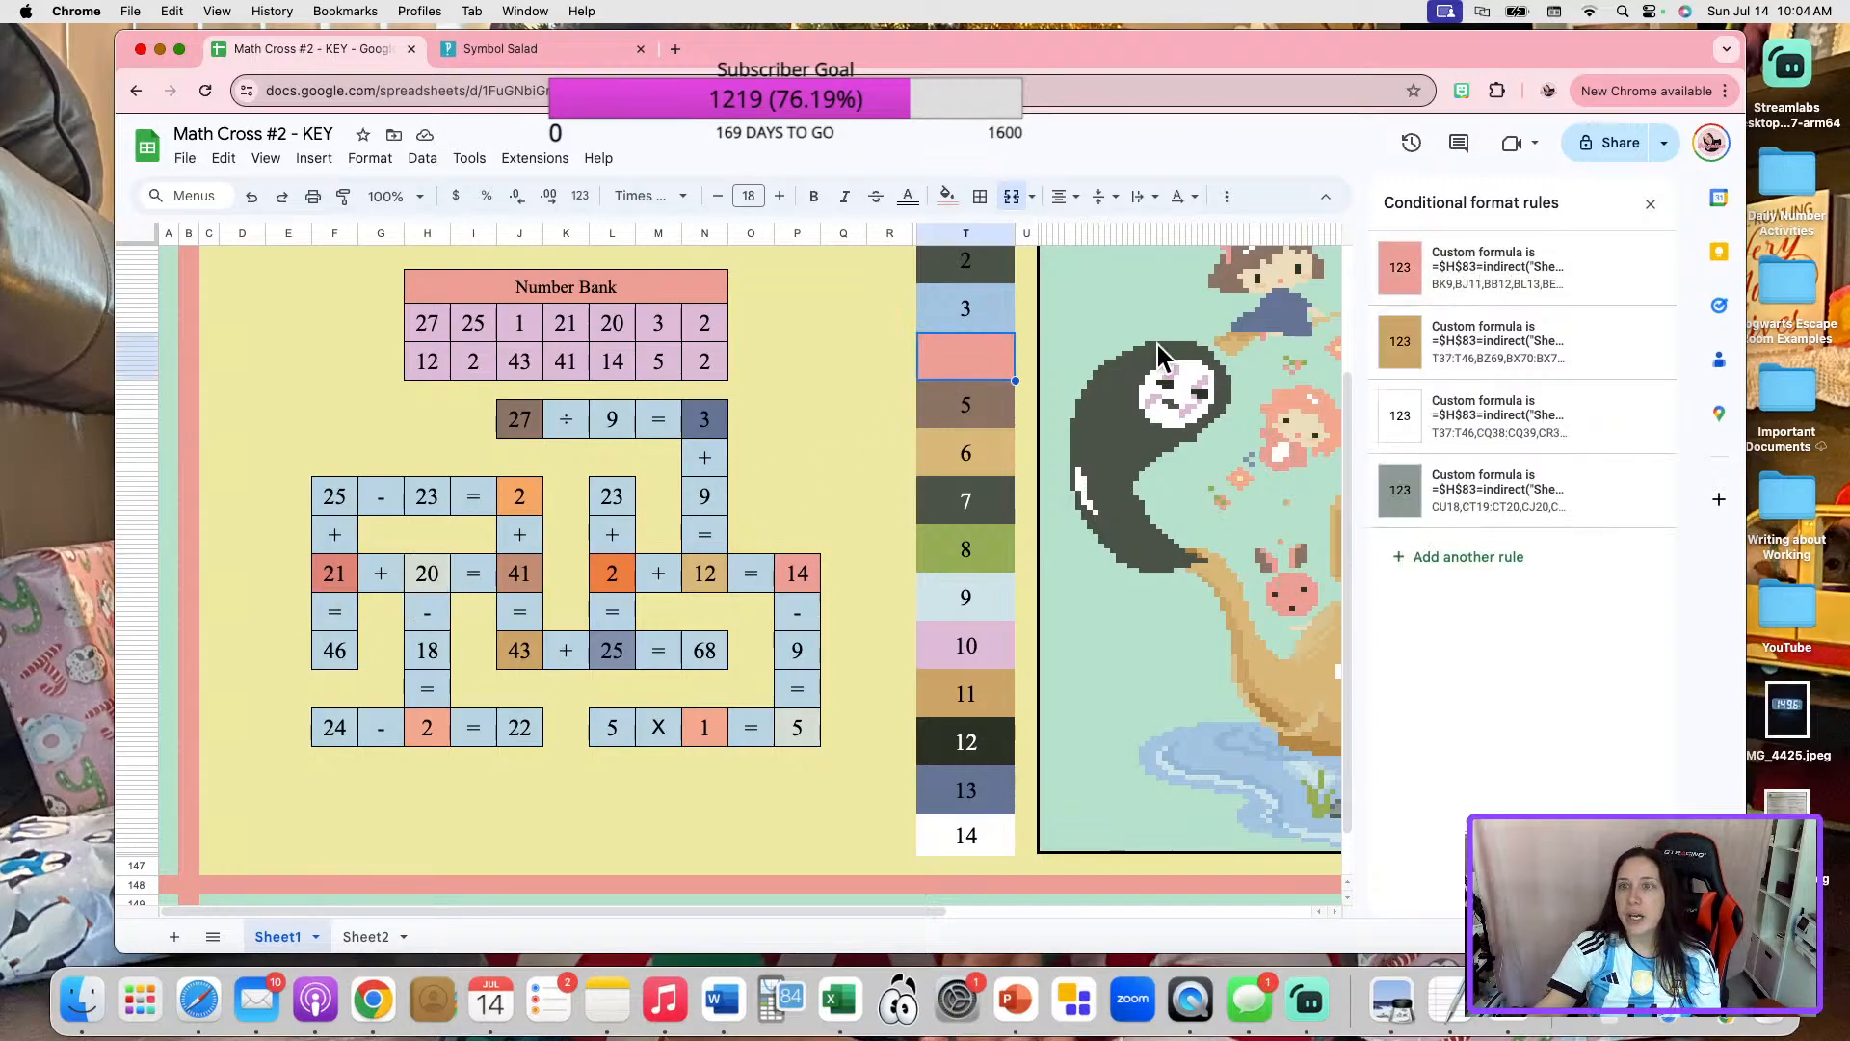
left_click(1489, 284)
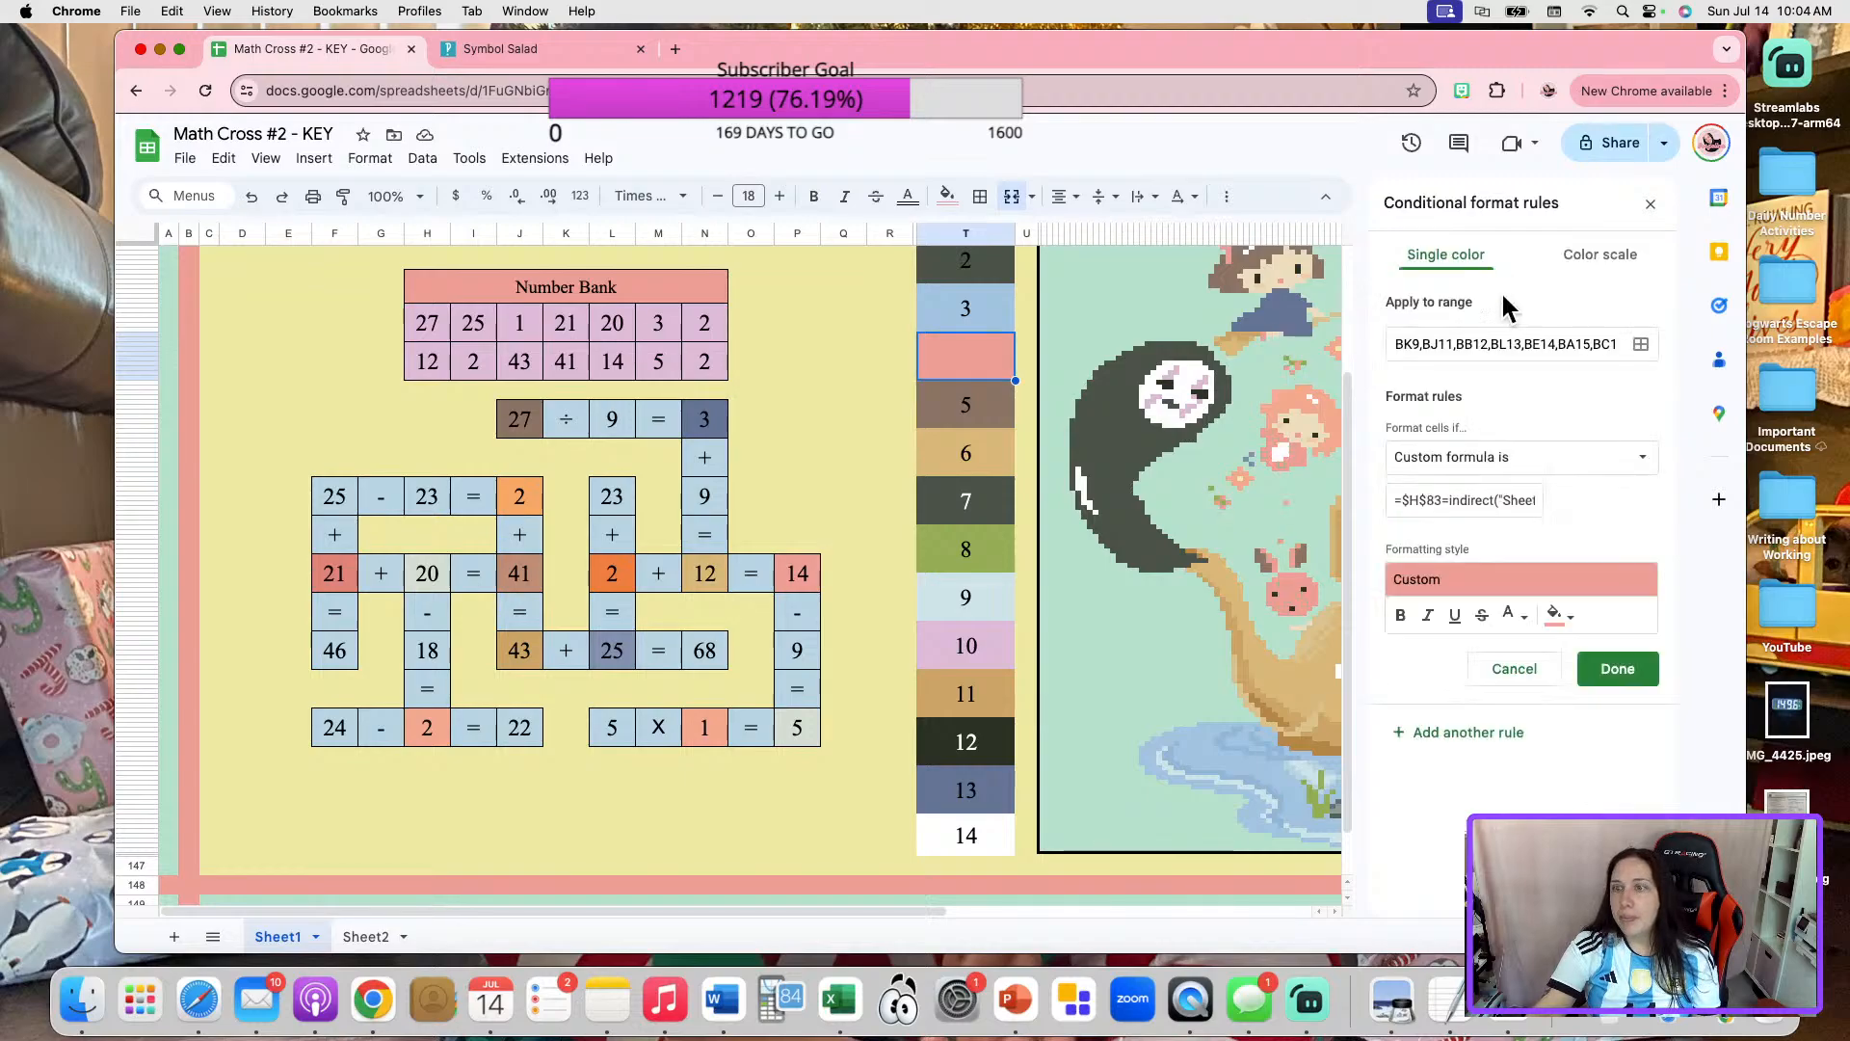
left_click(1642, 347)
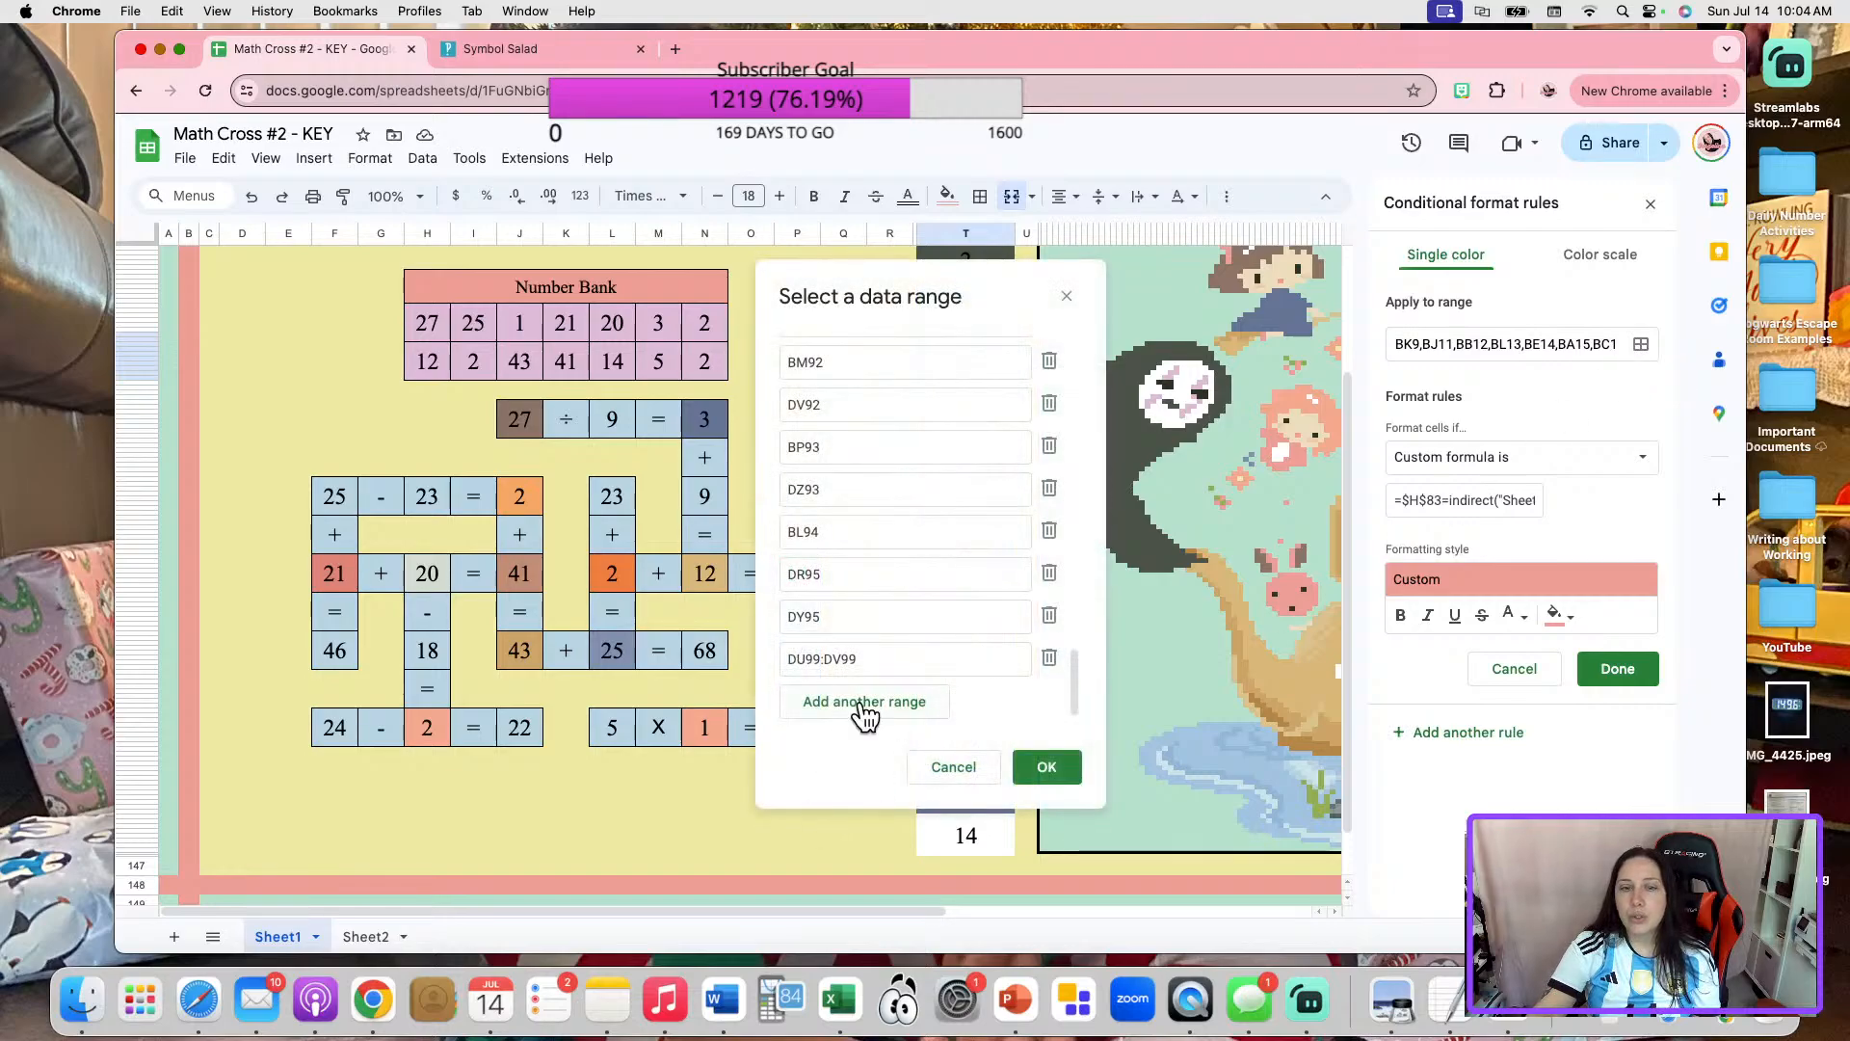
left_click(864, 704)
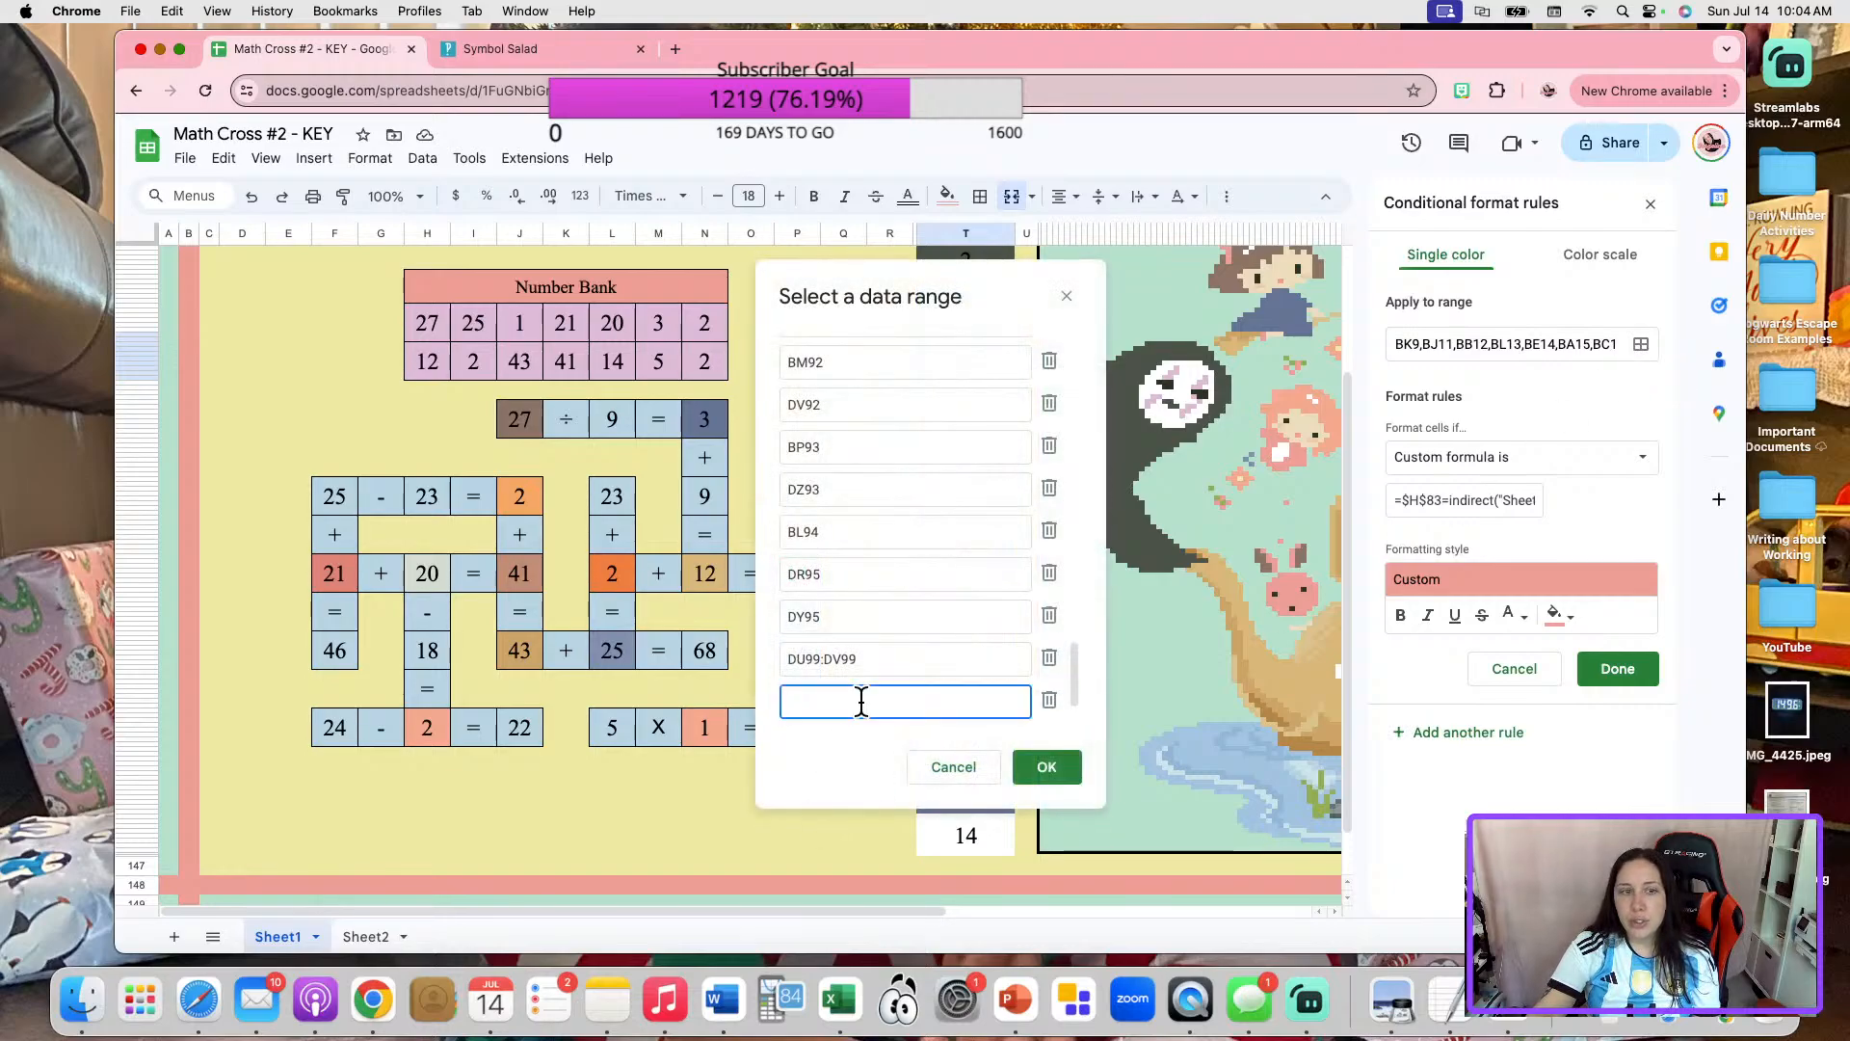
left_click(430, 574)
left_click(1047, 766)
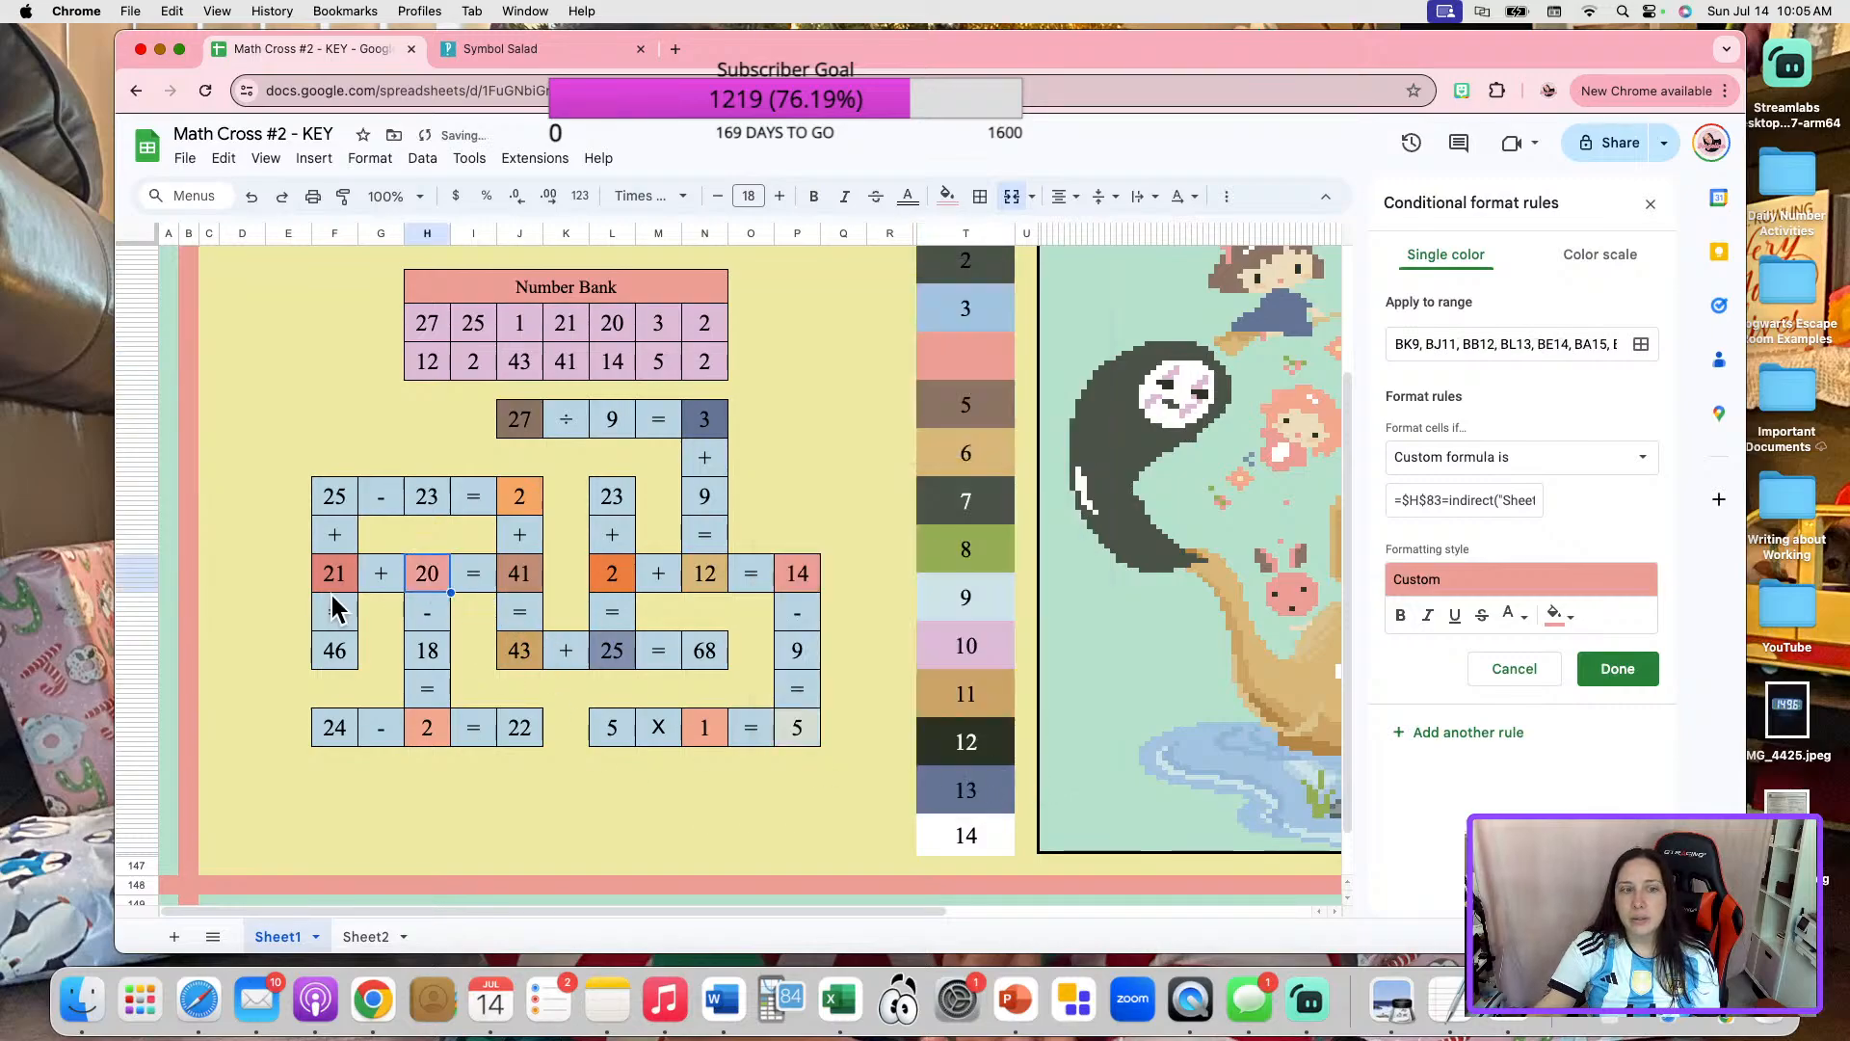
left_click(1613, 675)
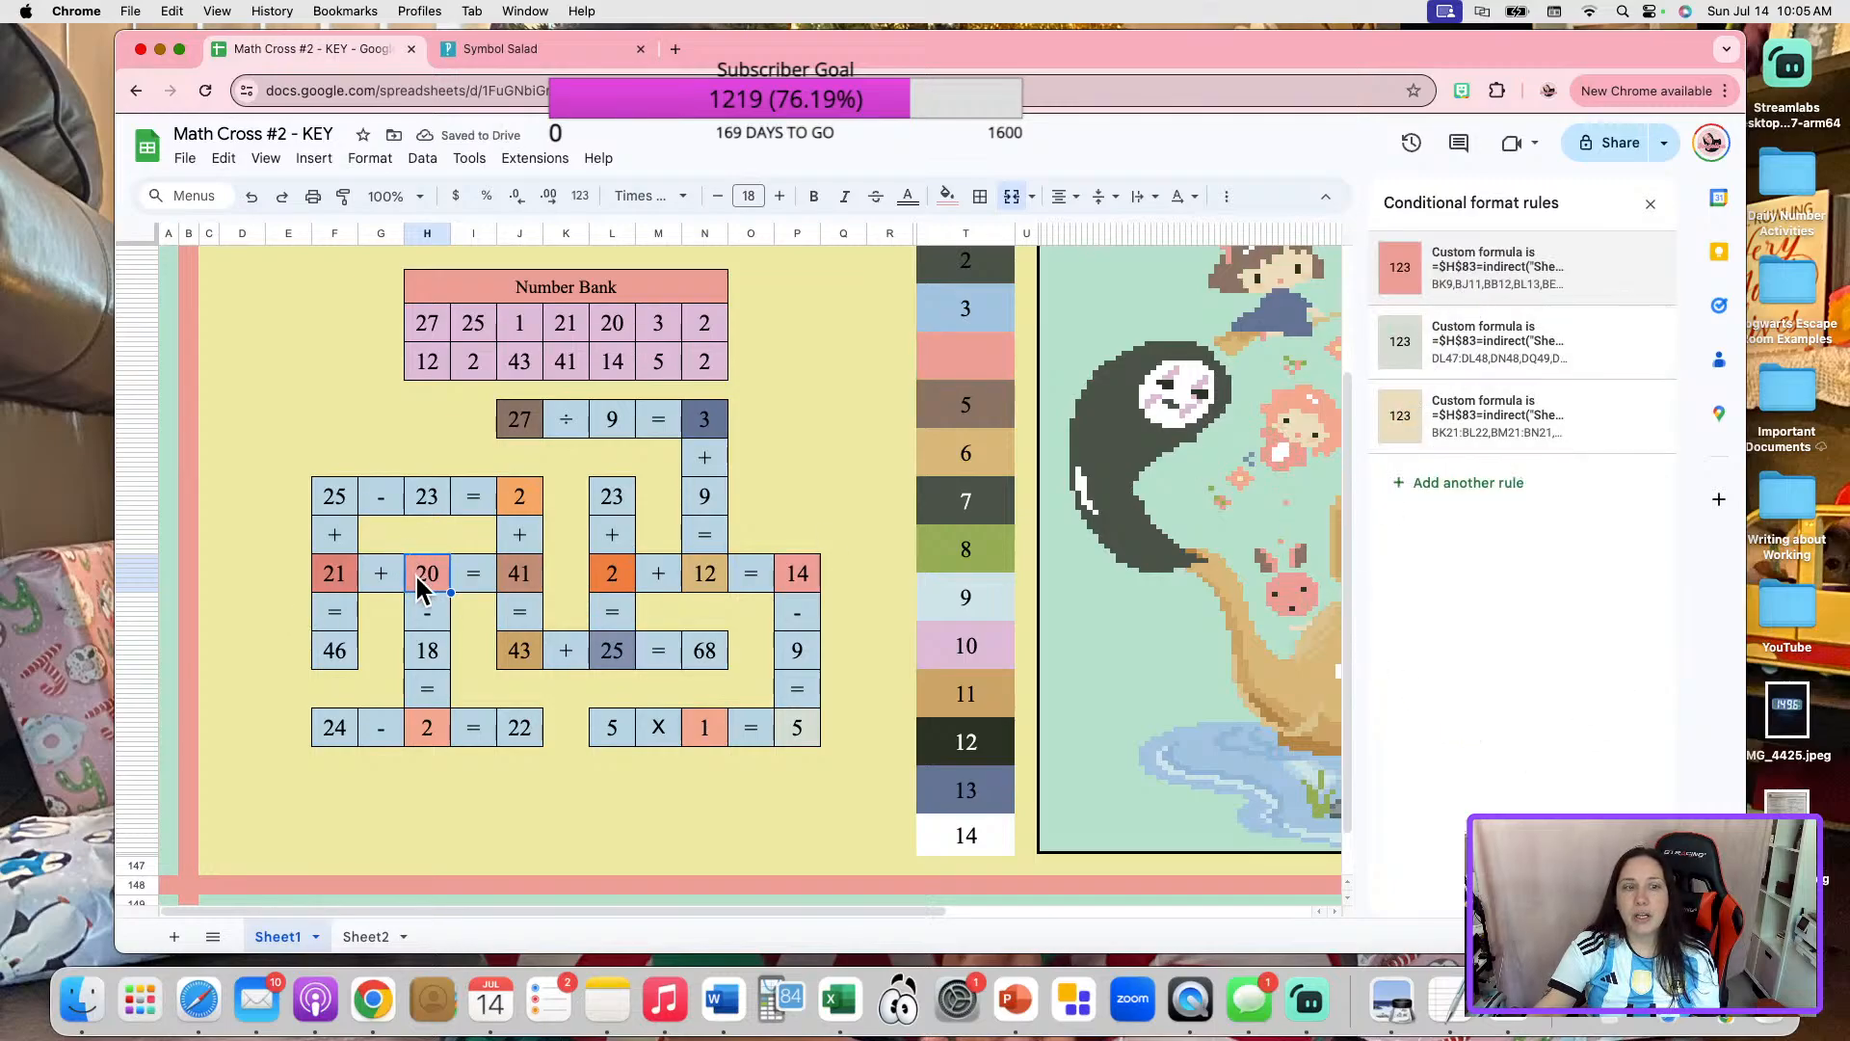
Add the cell of the 20 in "21 + 20 = 41" to the range of color box 4's golden-brown rule.
left_click(942, 361)
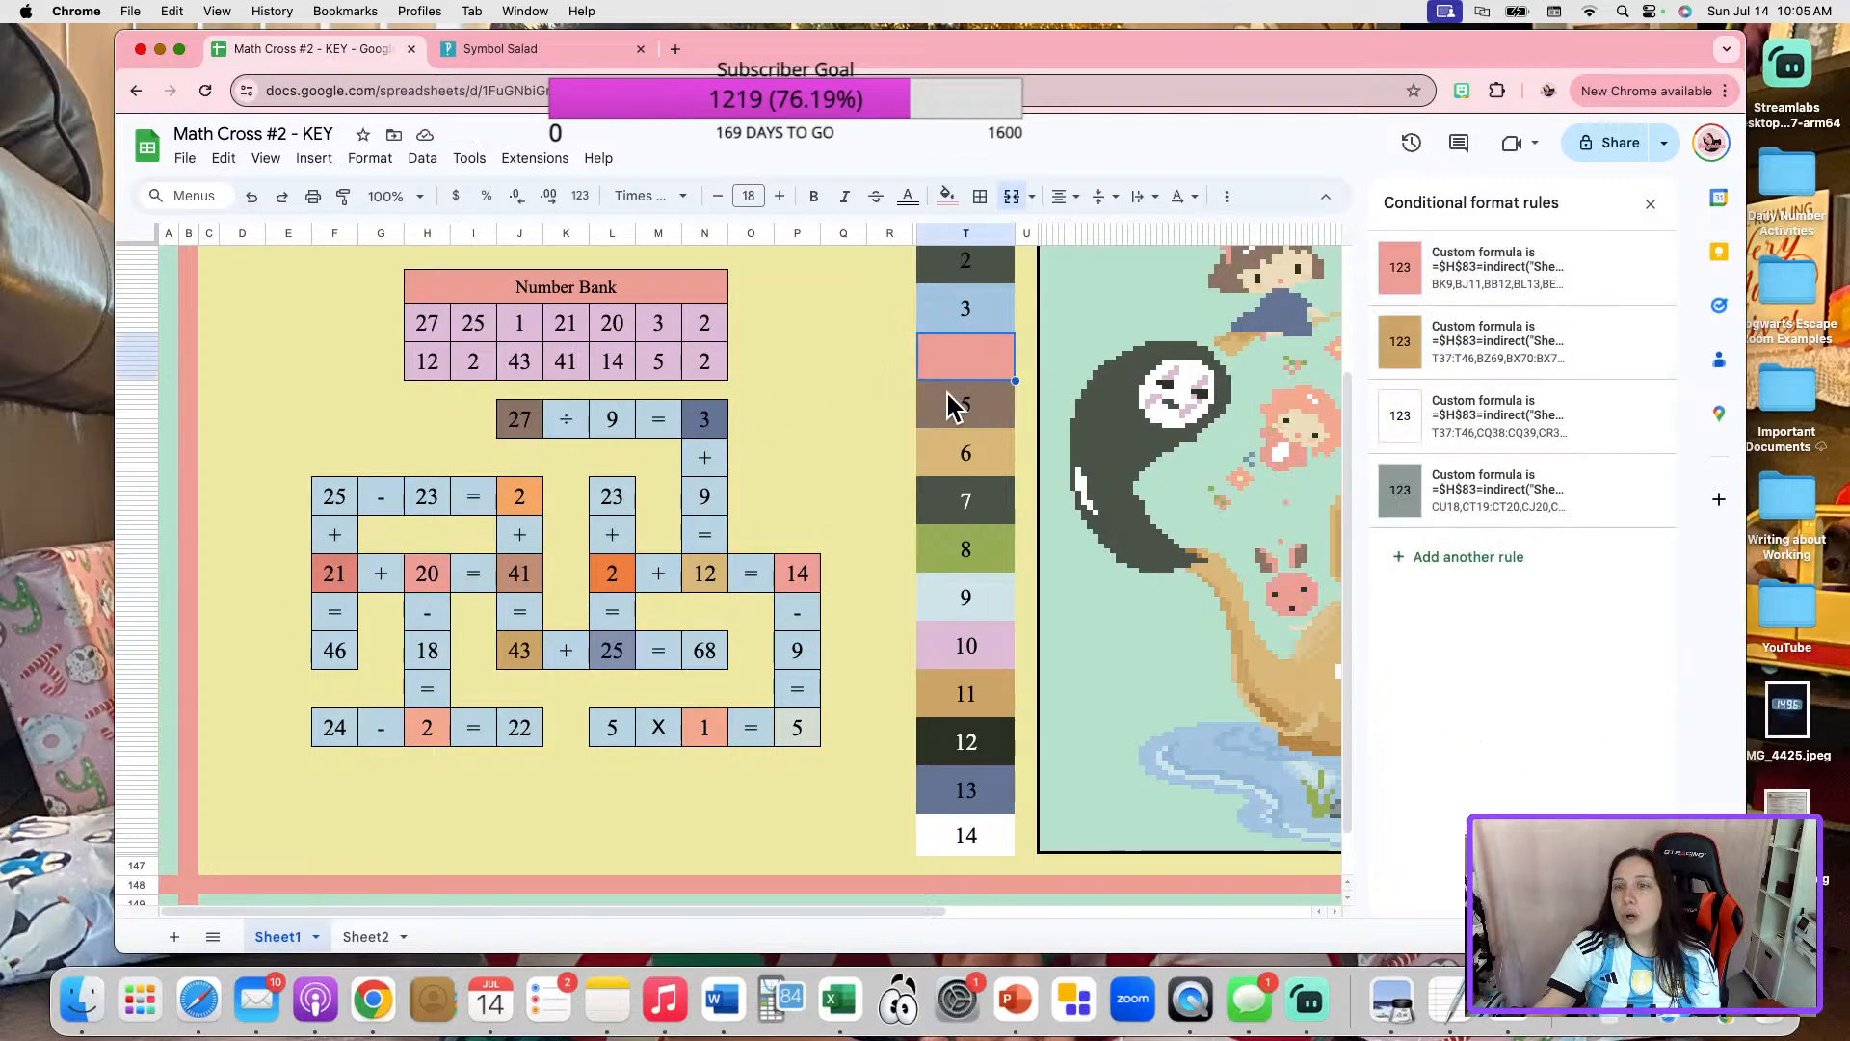
left_click(1489, 354)
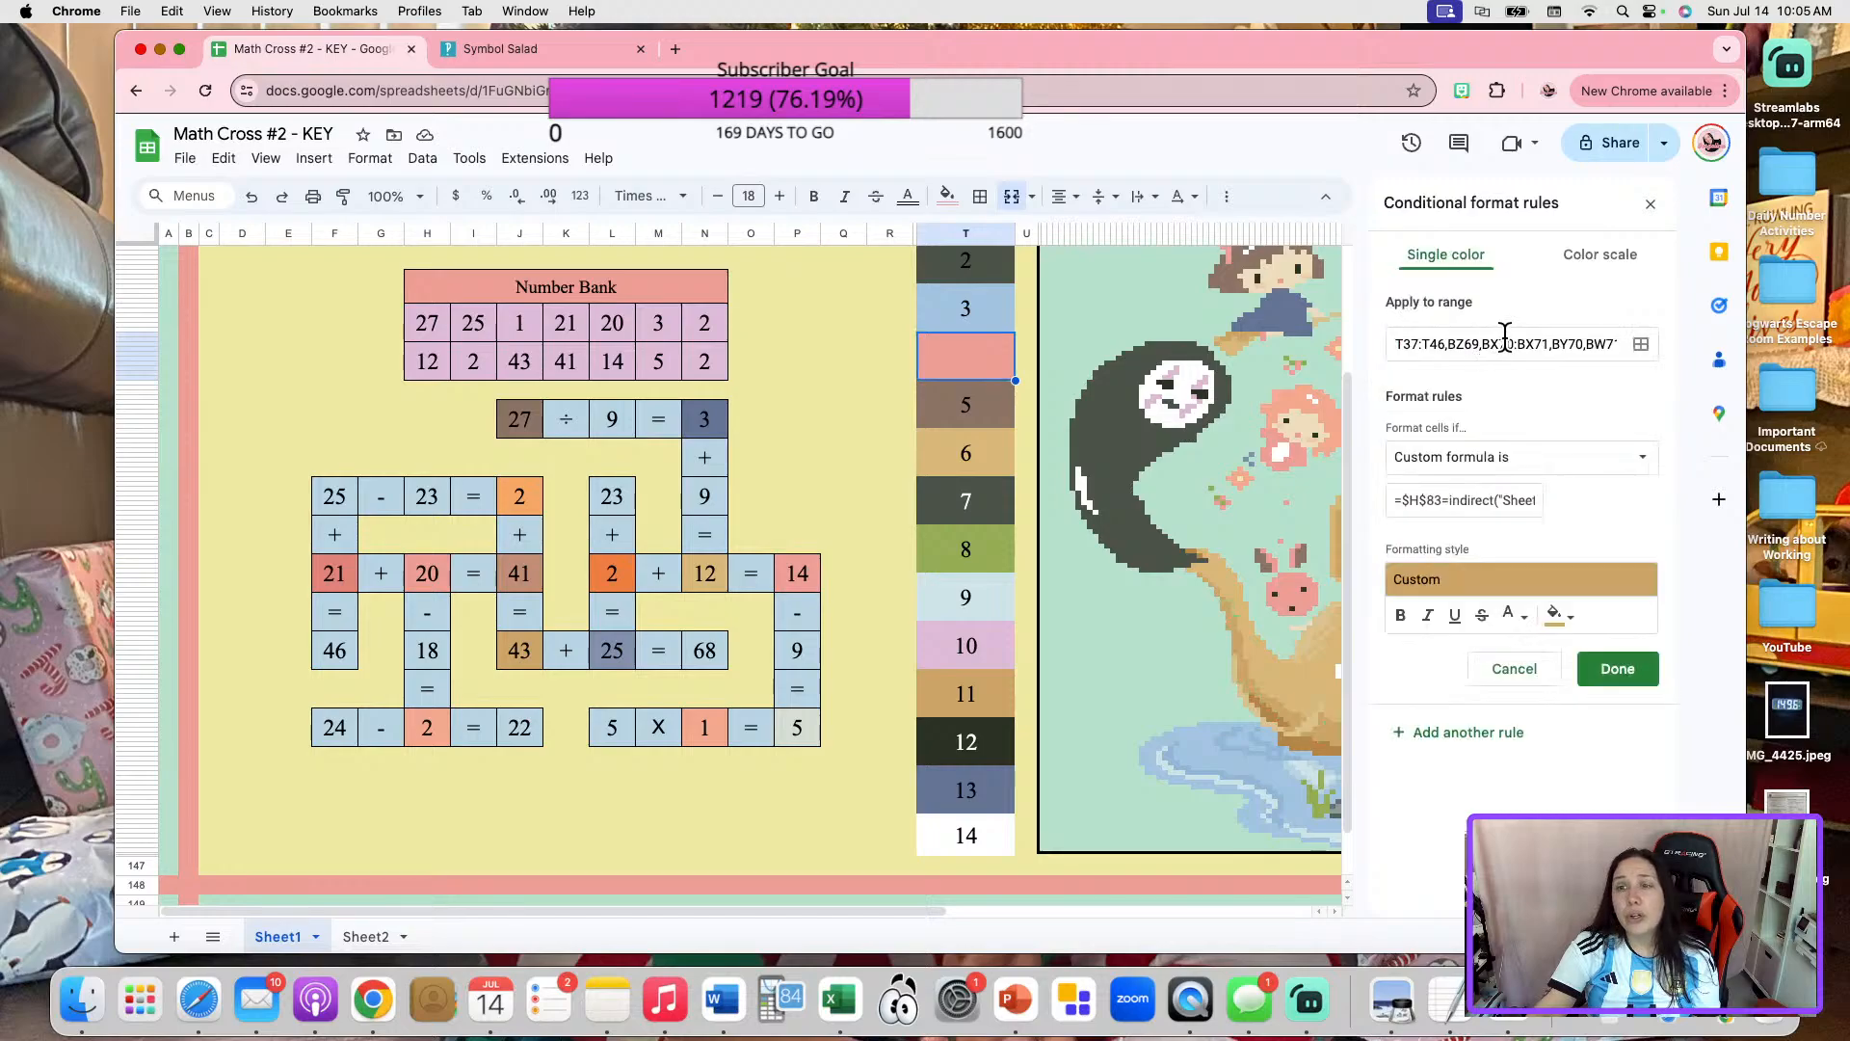
left_click(1641, 344)
left_click(879, 701)
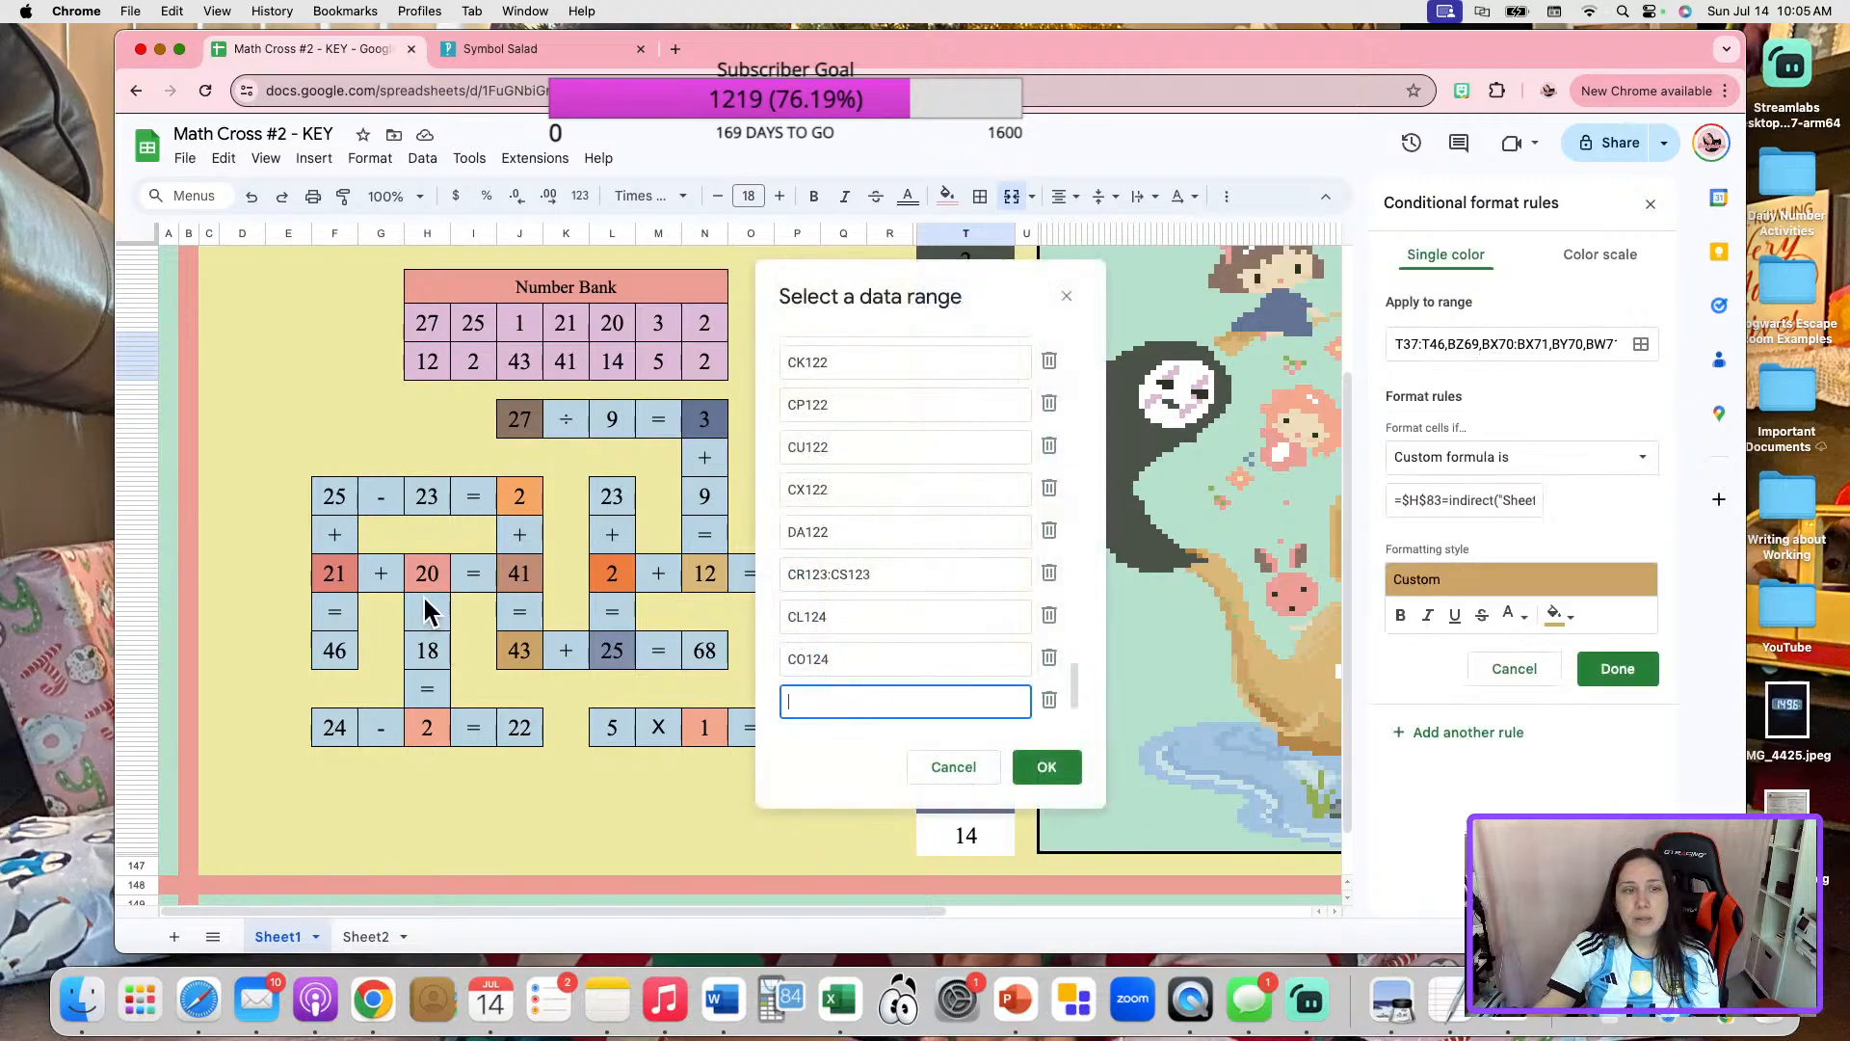
left_click(427, 578)
left_click(1046, 767)
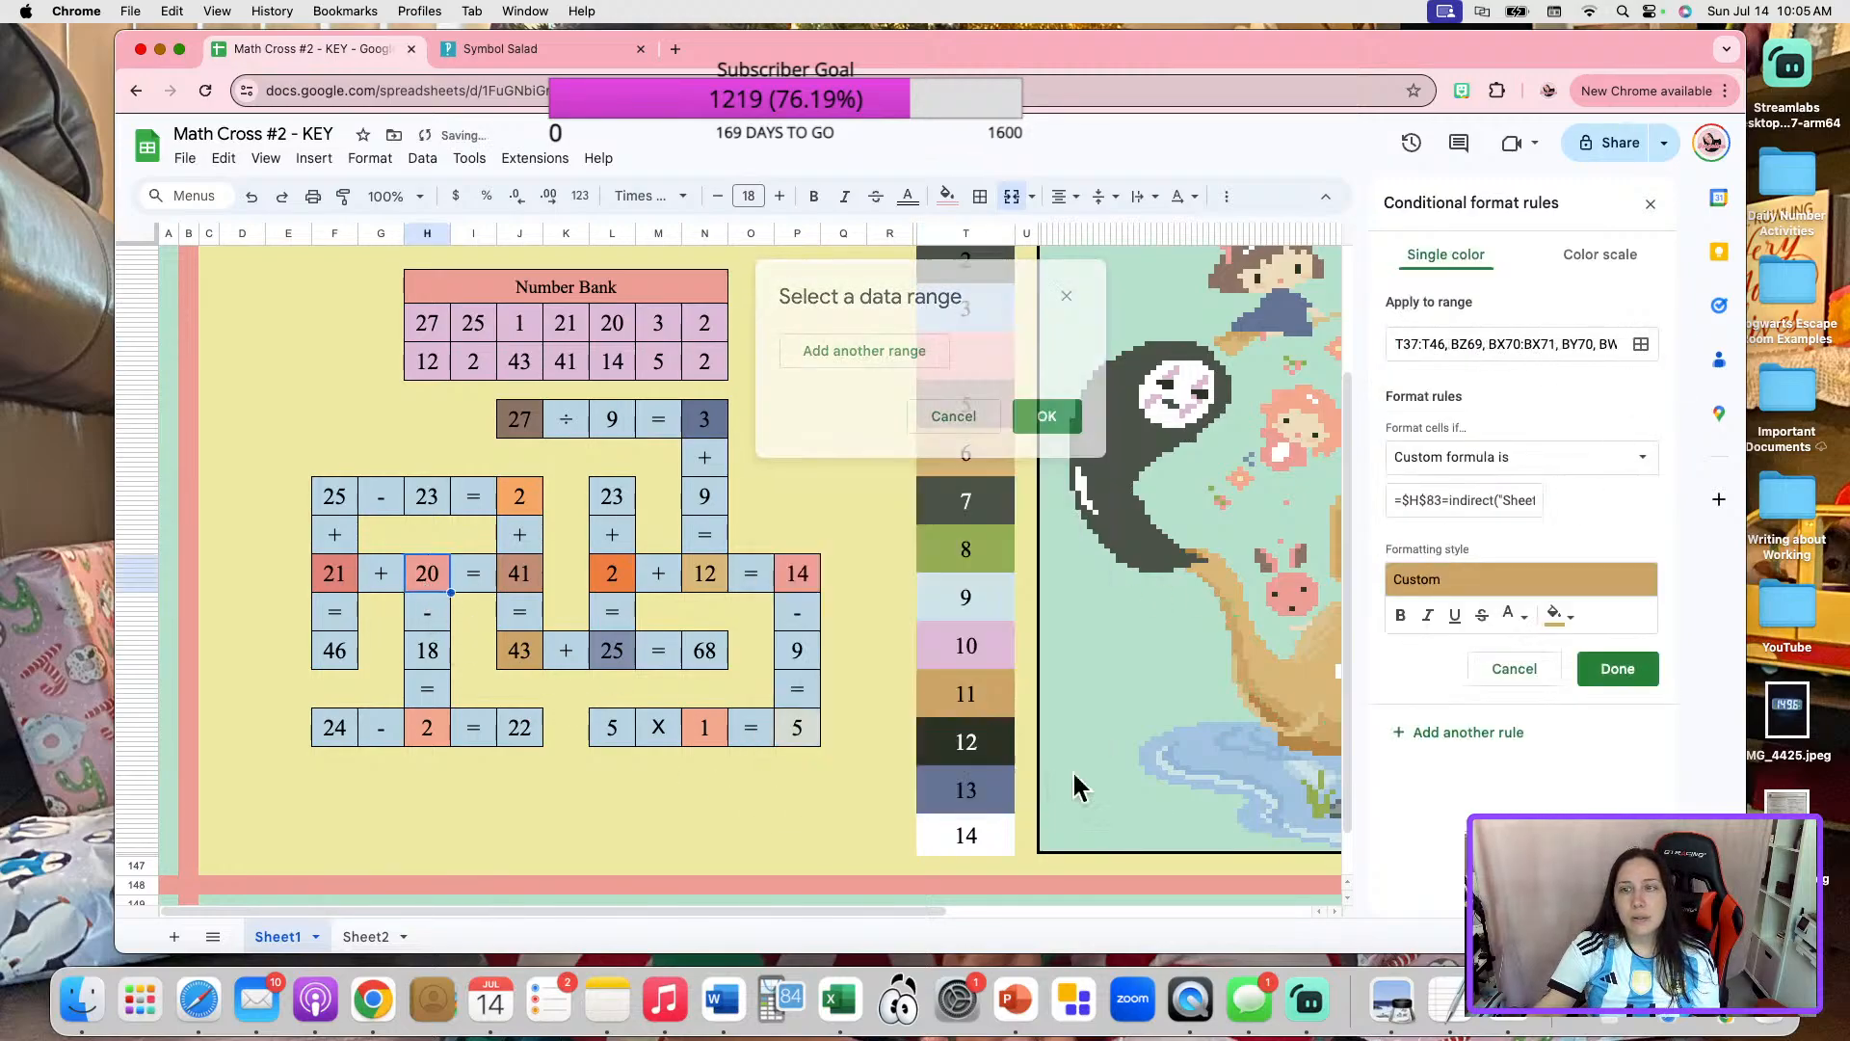
left_click(1626, 677)
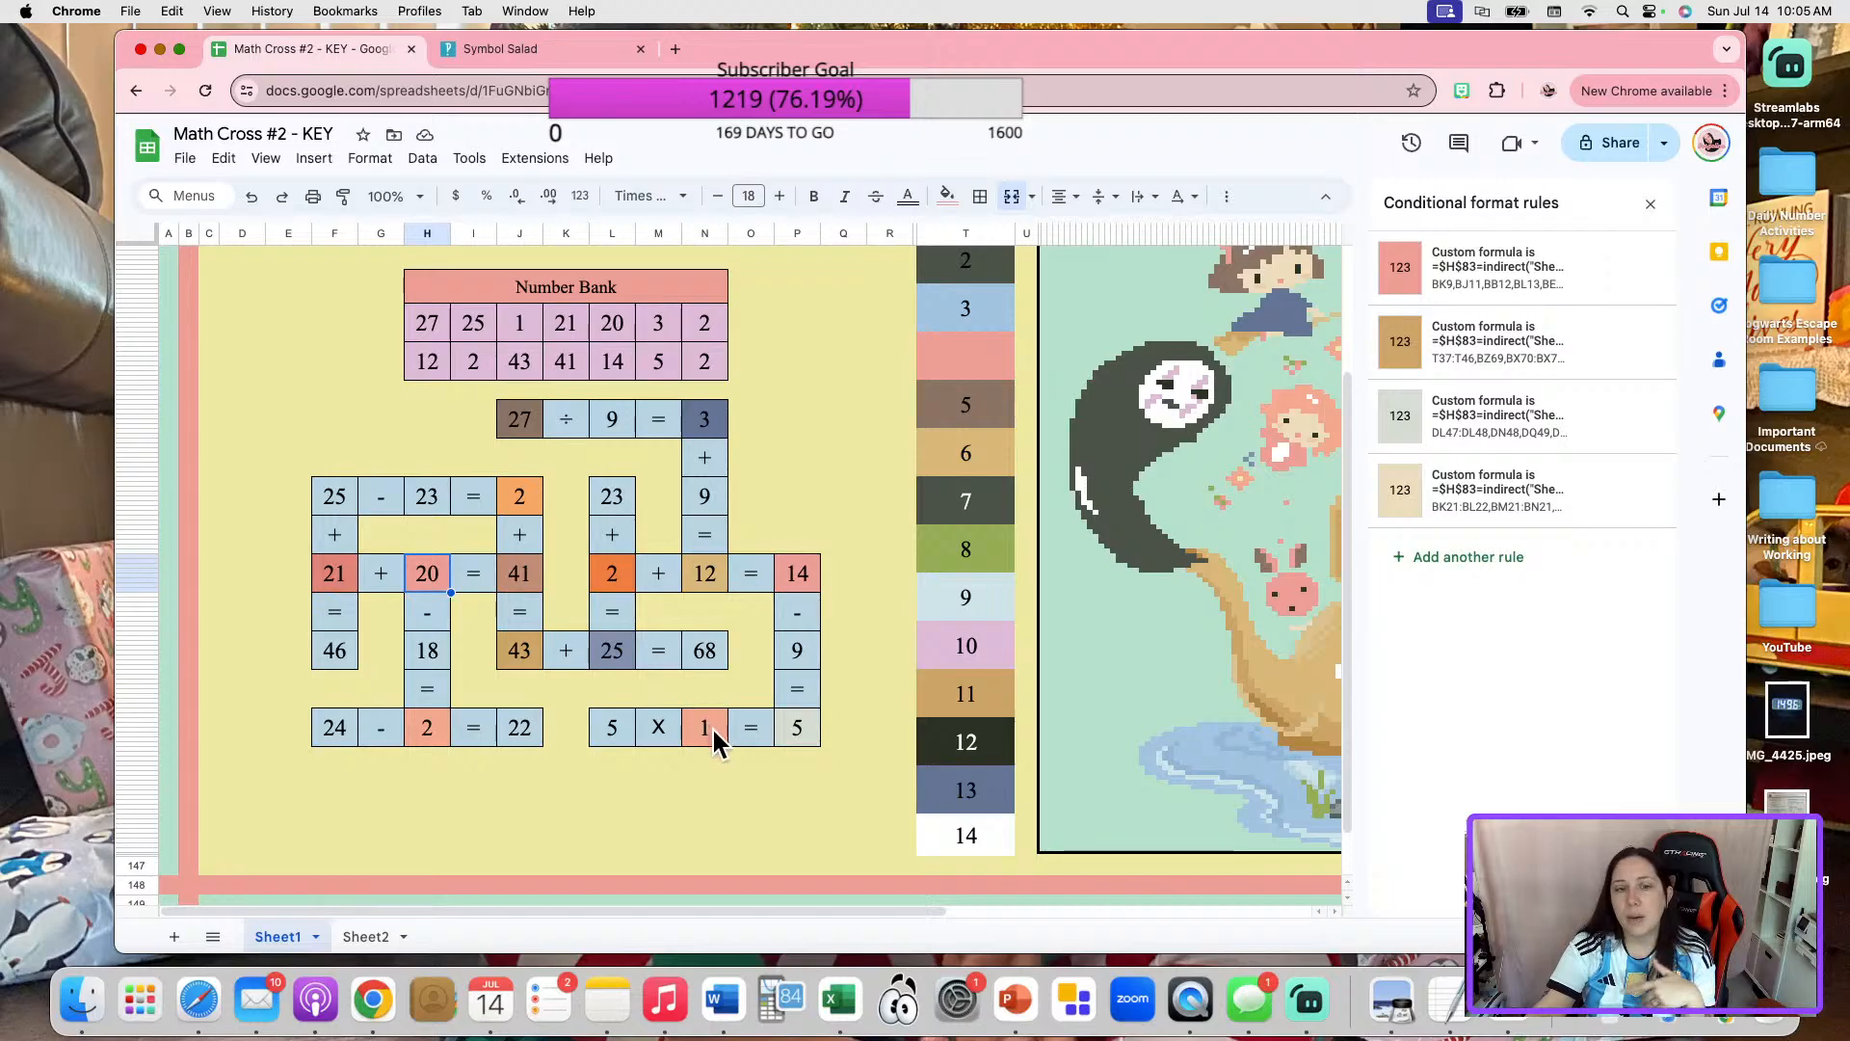
Copy the $P$115 custom formula from the light gray-green rule of the last 5 in "5 X 1 = 5".
left_click(807, 727)
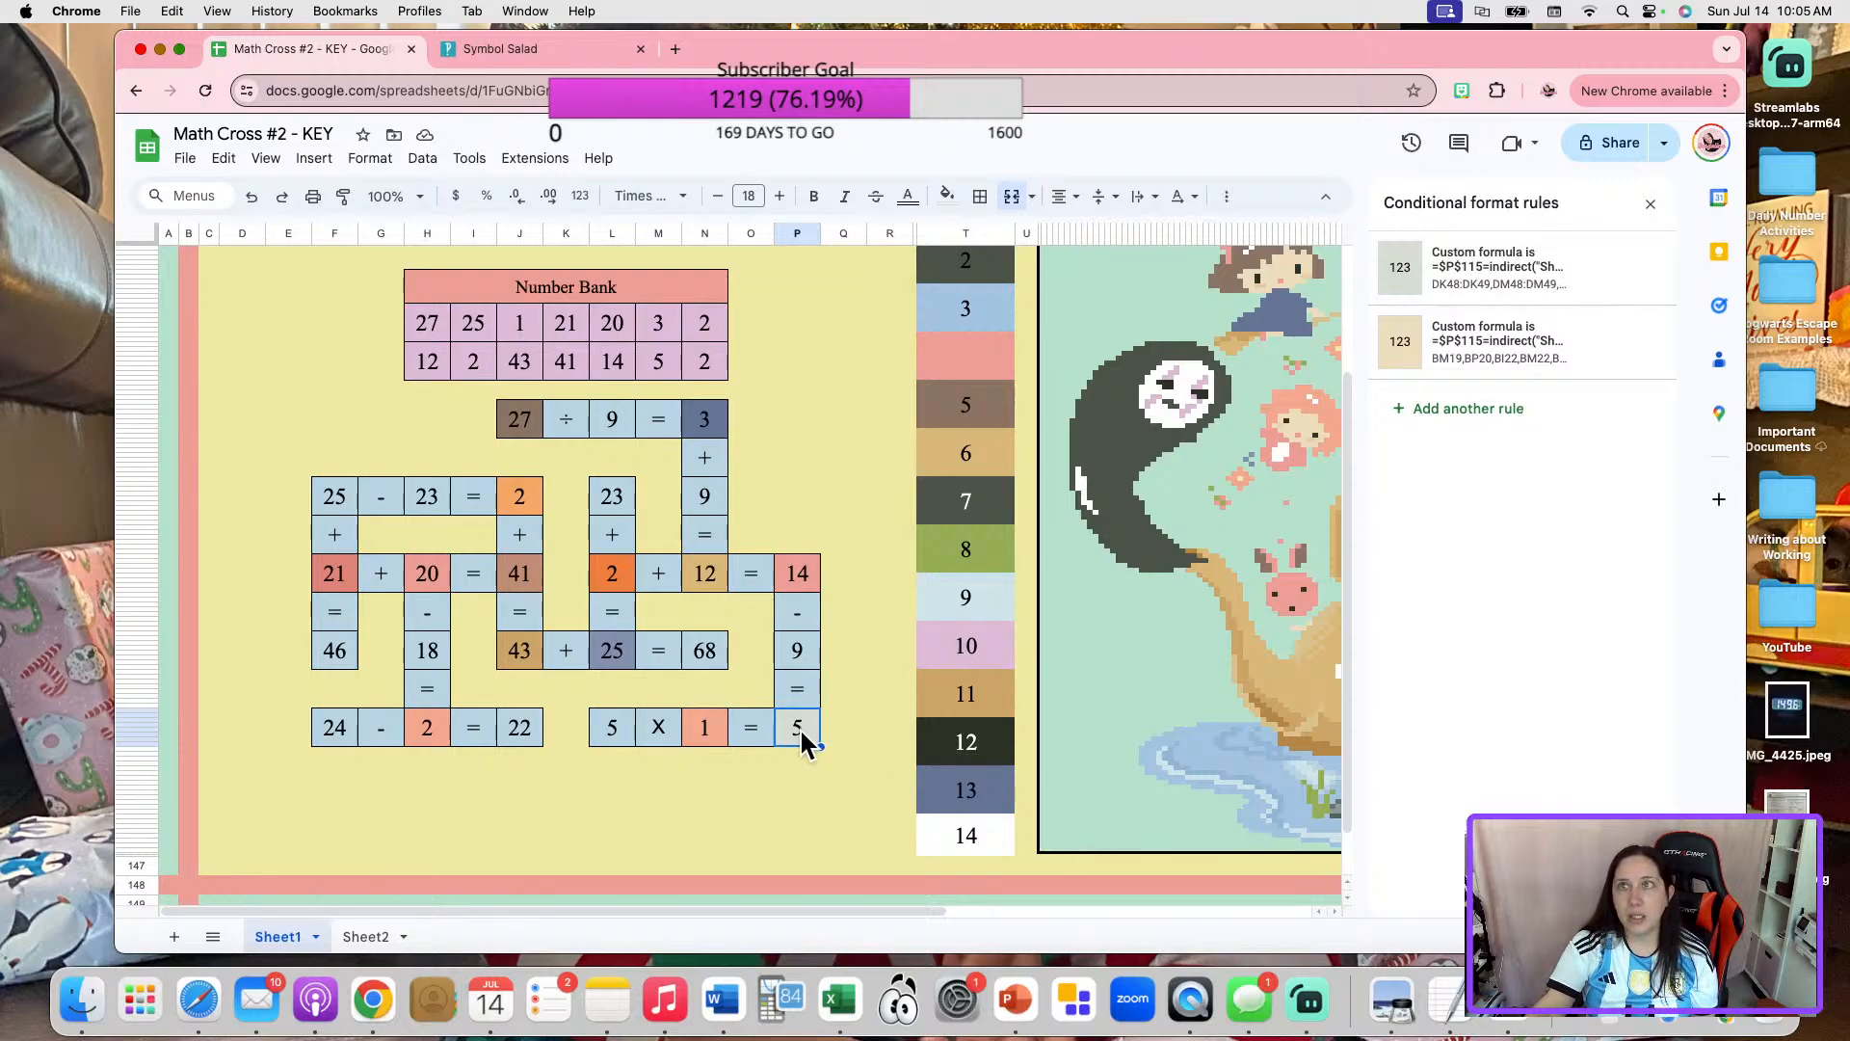
left_click(1541, 270)
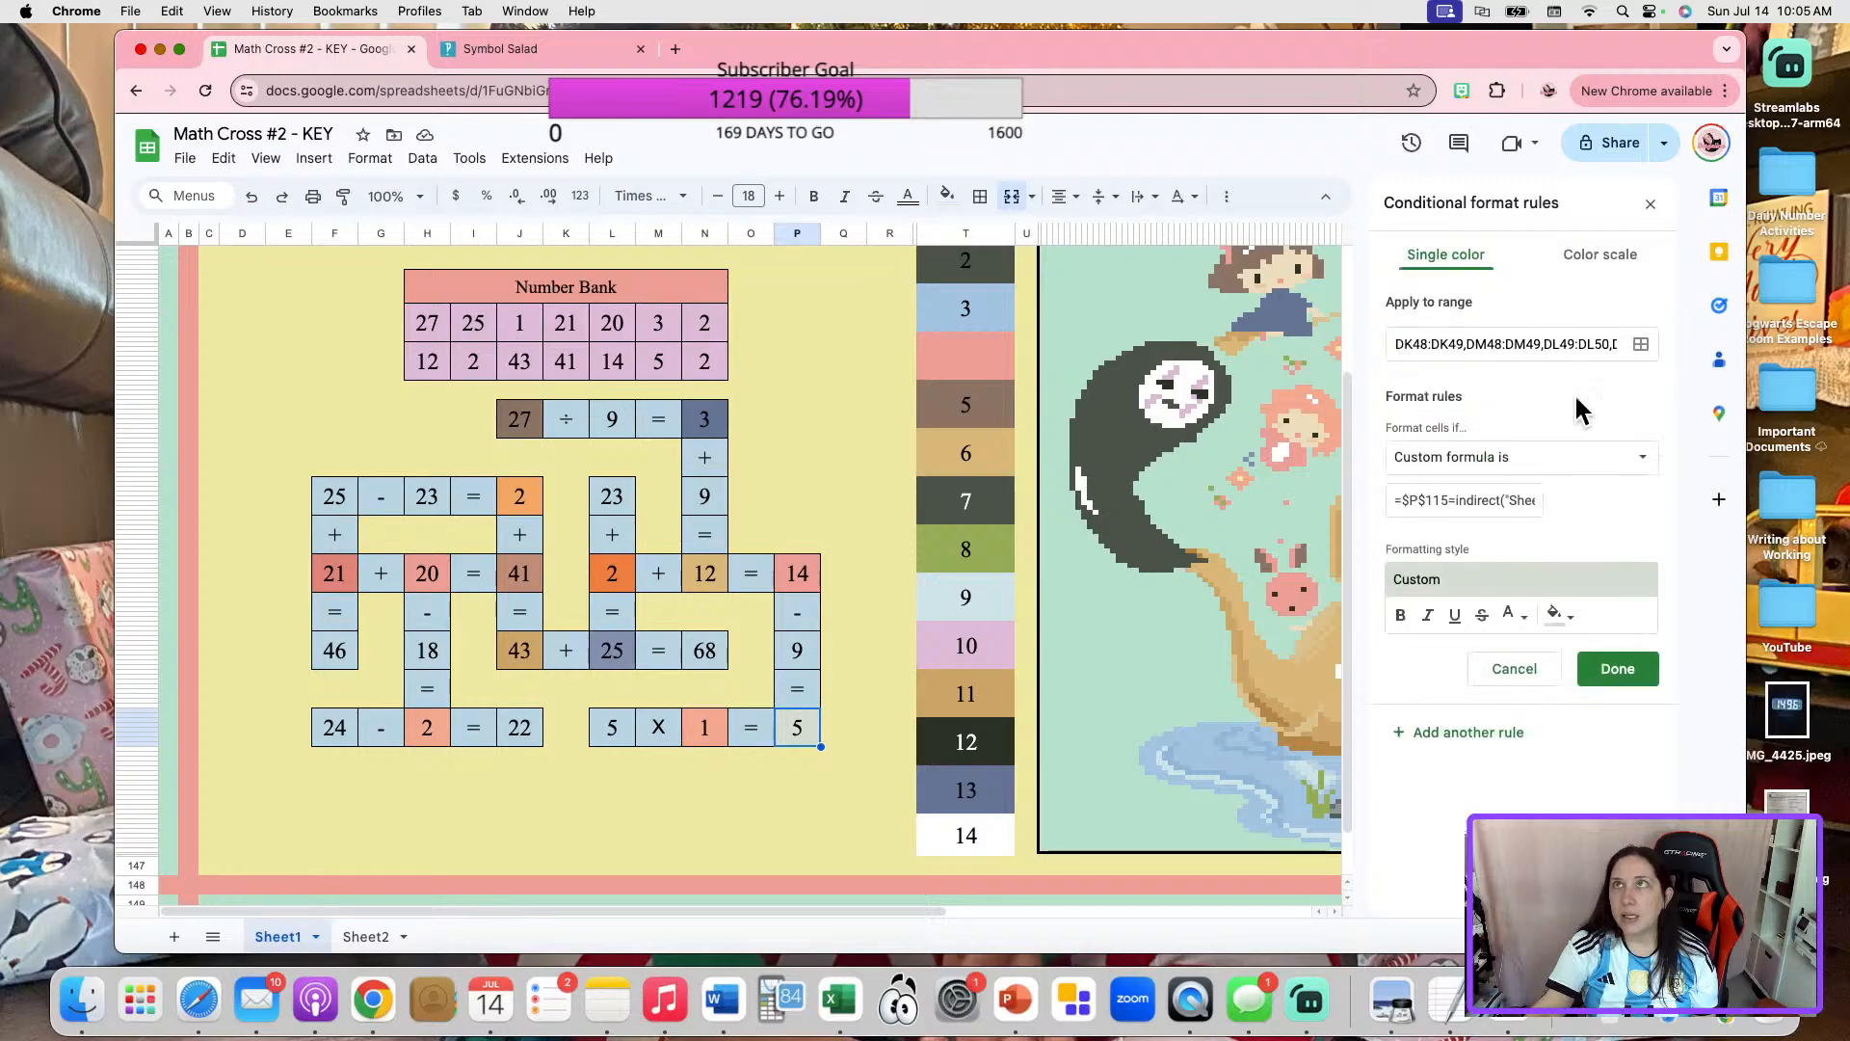
left_click(1455, 500)
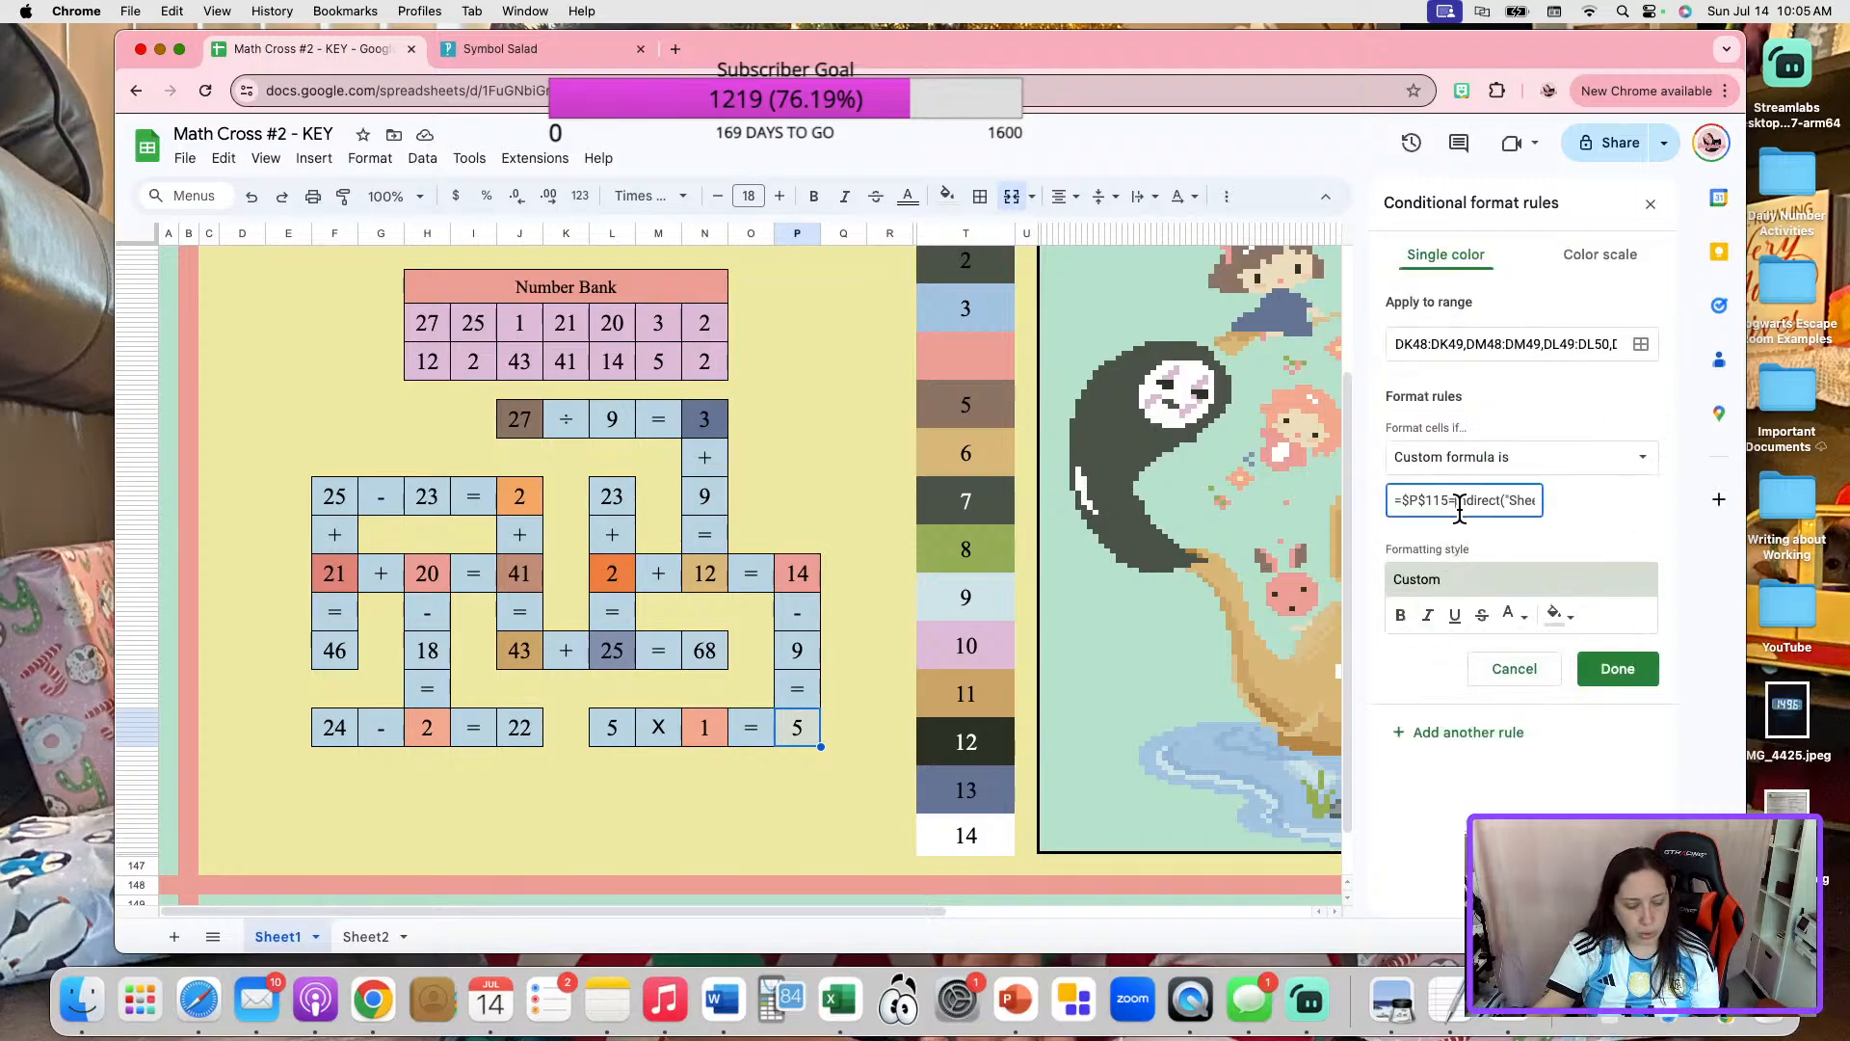
triple_click(1460, 508)
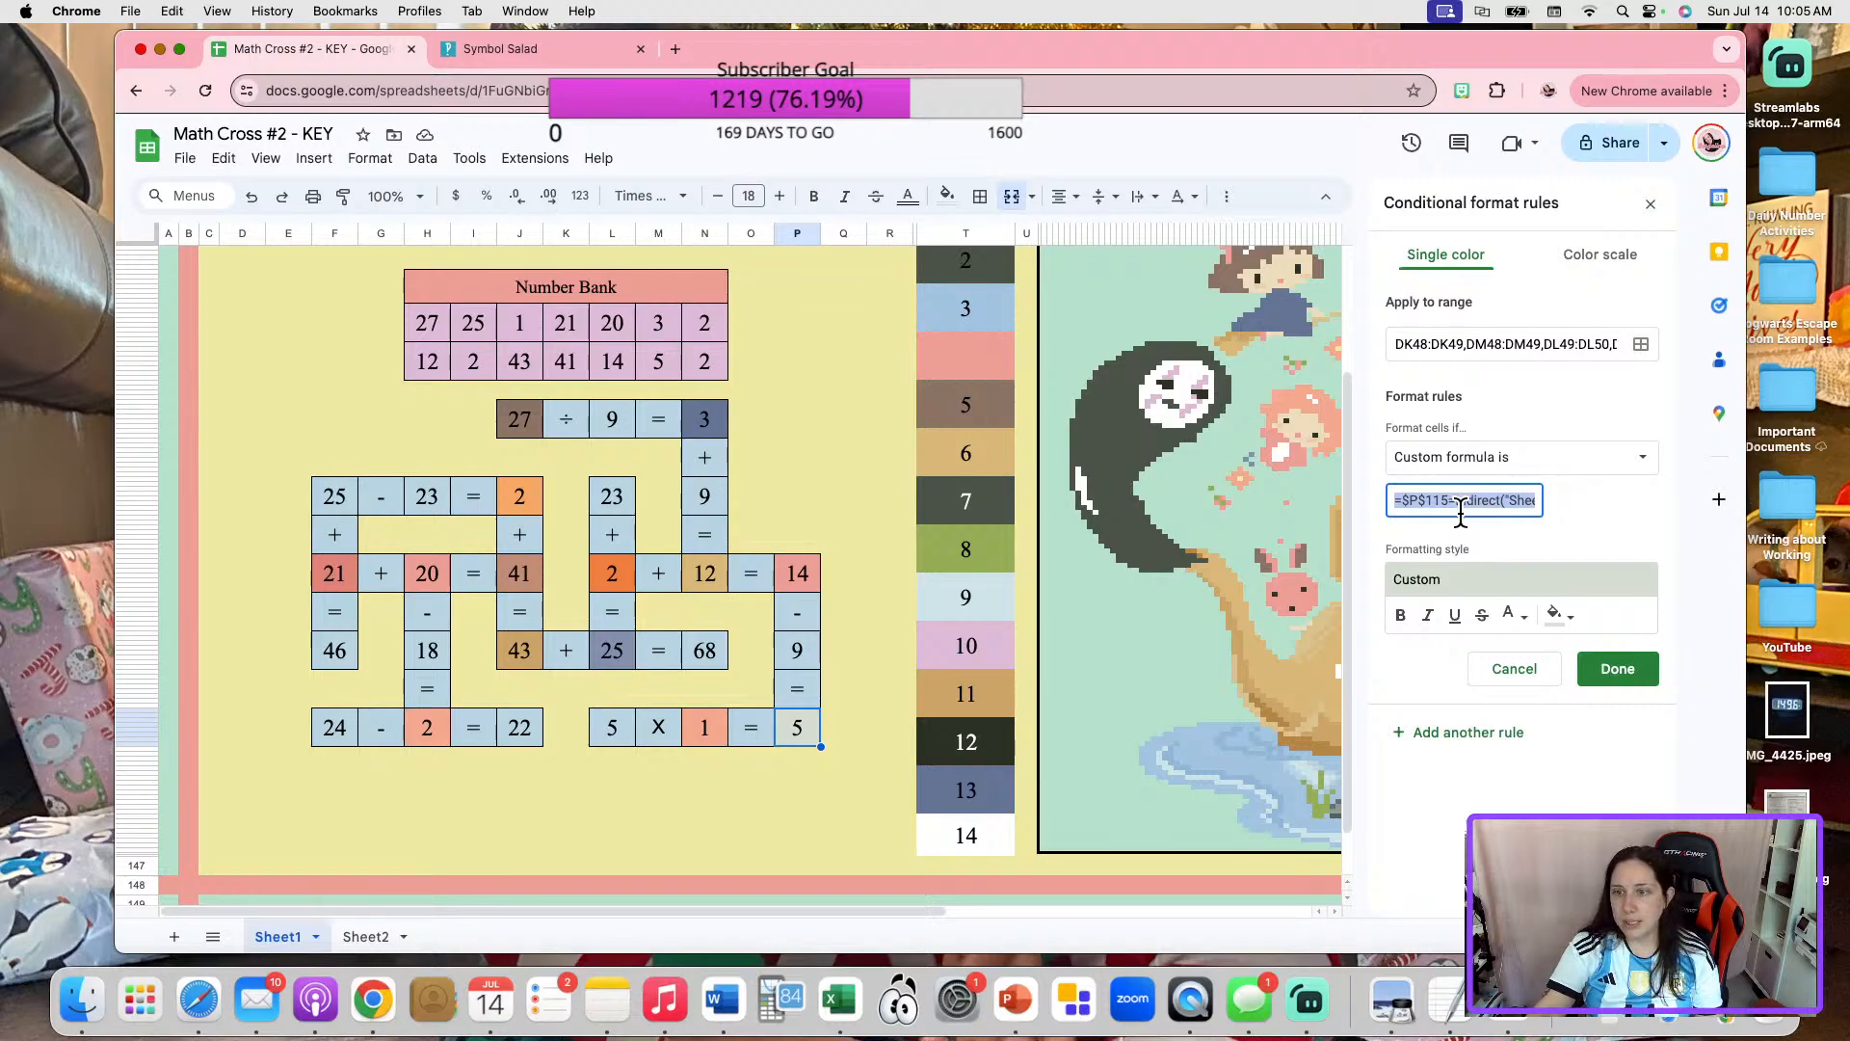
left_click(1626, 676)
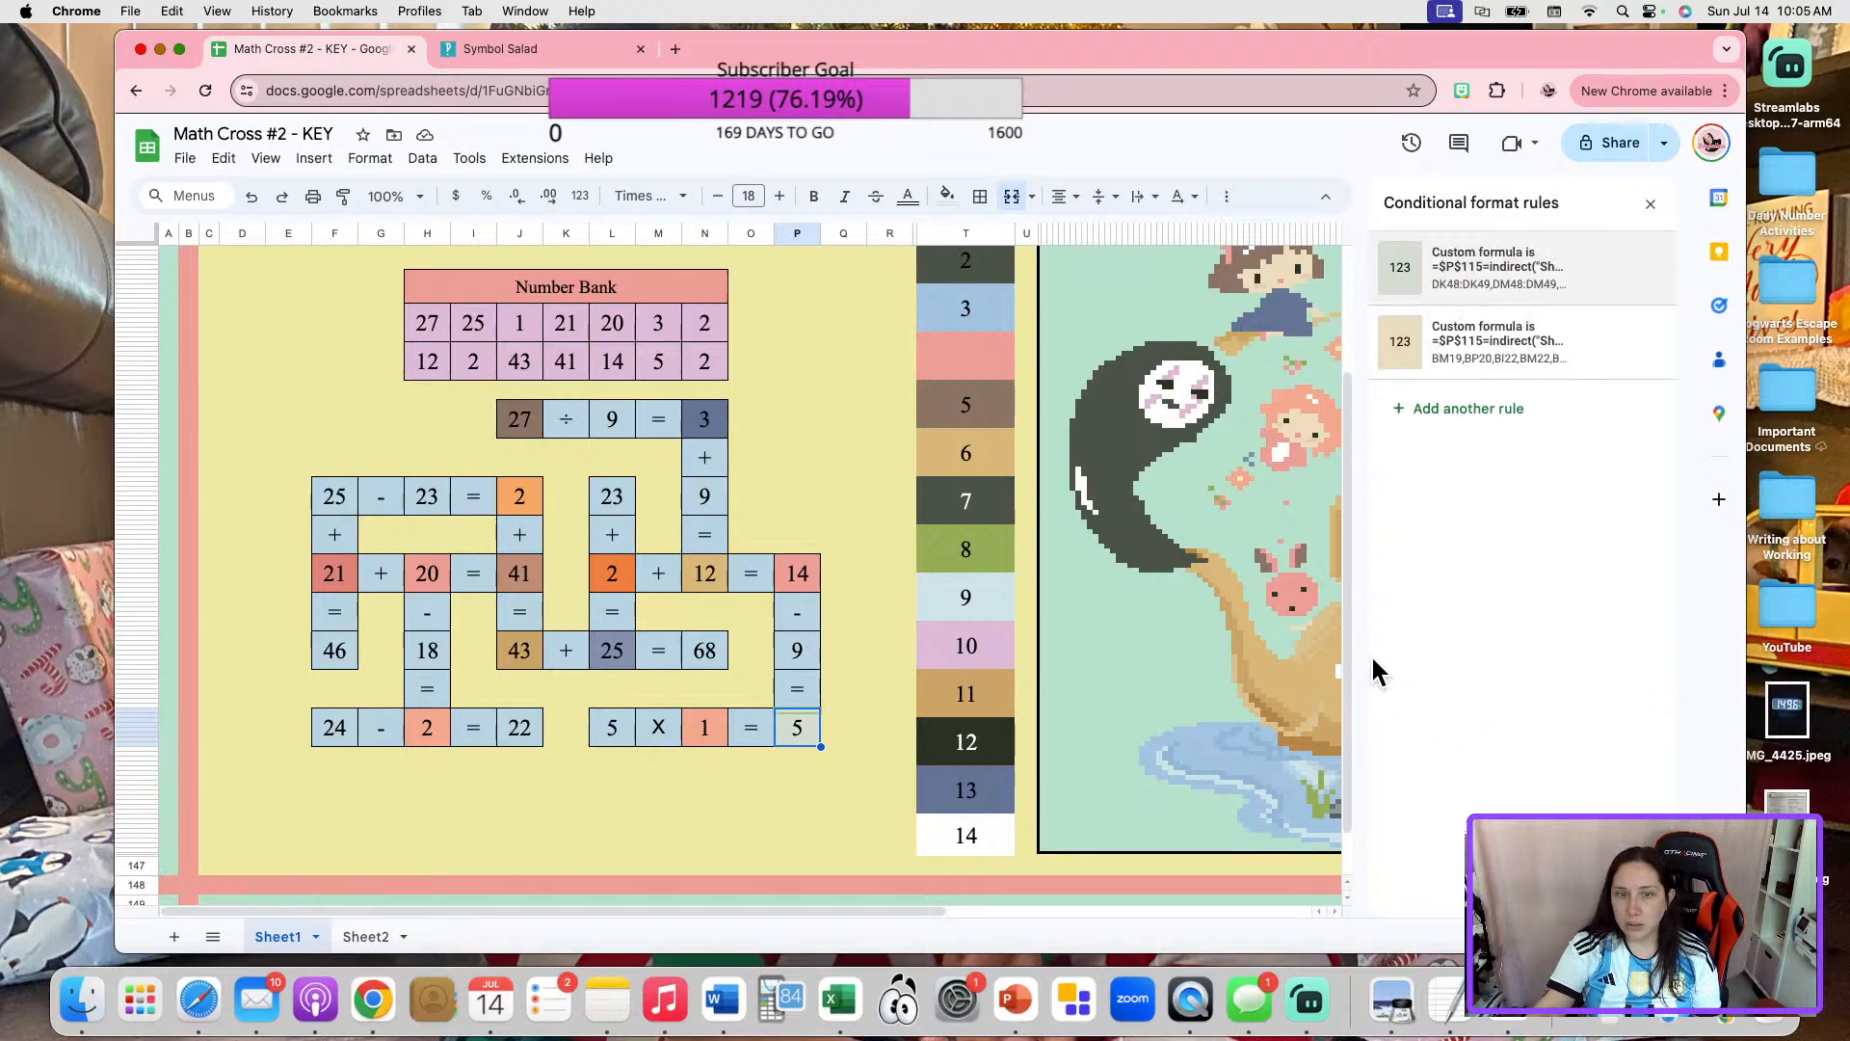
Paste the copied $P$115 formula over the custom formula in color box 10's pink rule.
left_click(1007, 652)
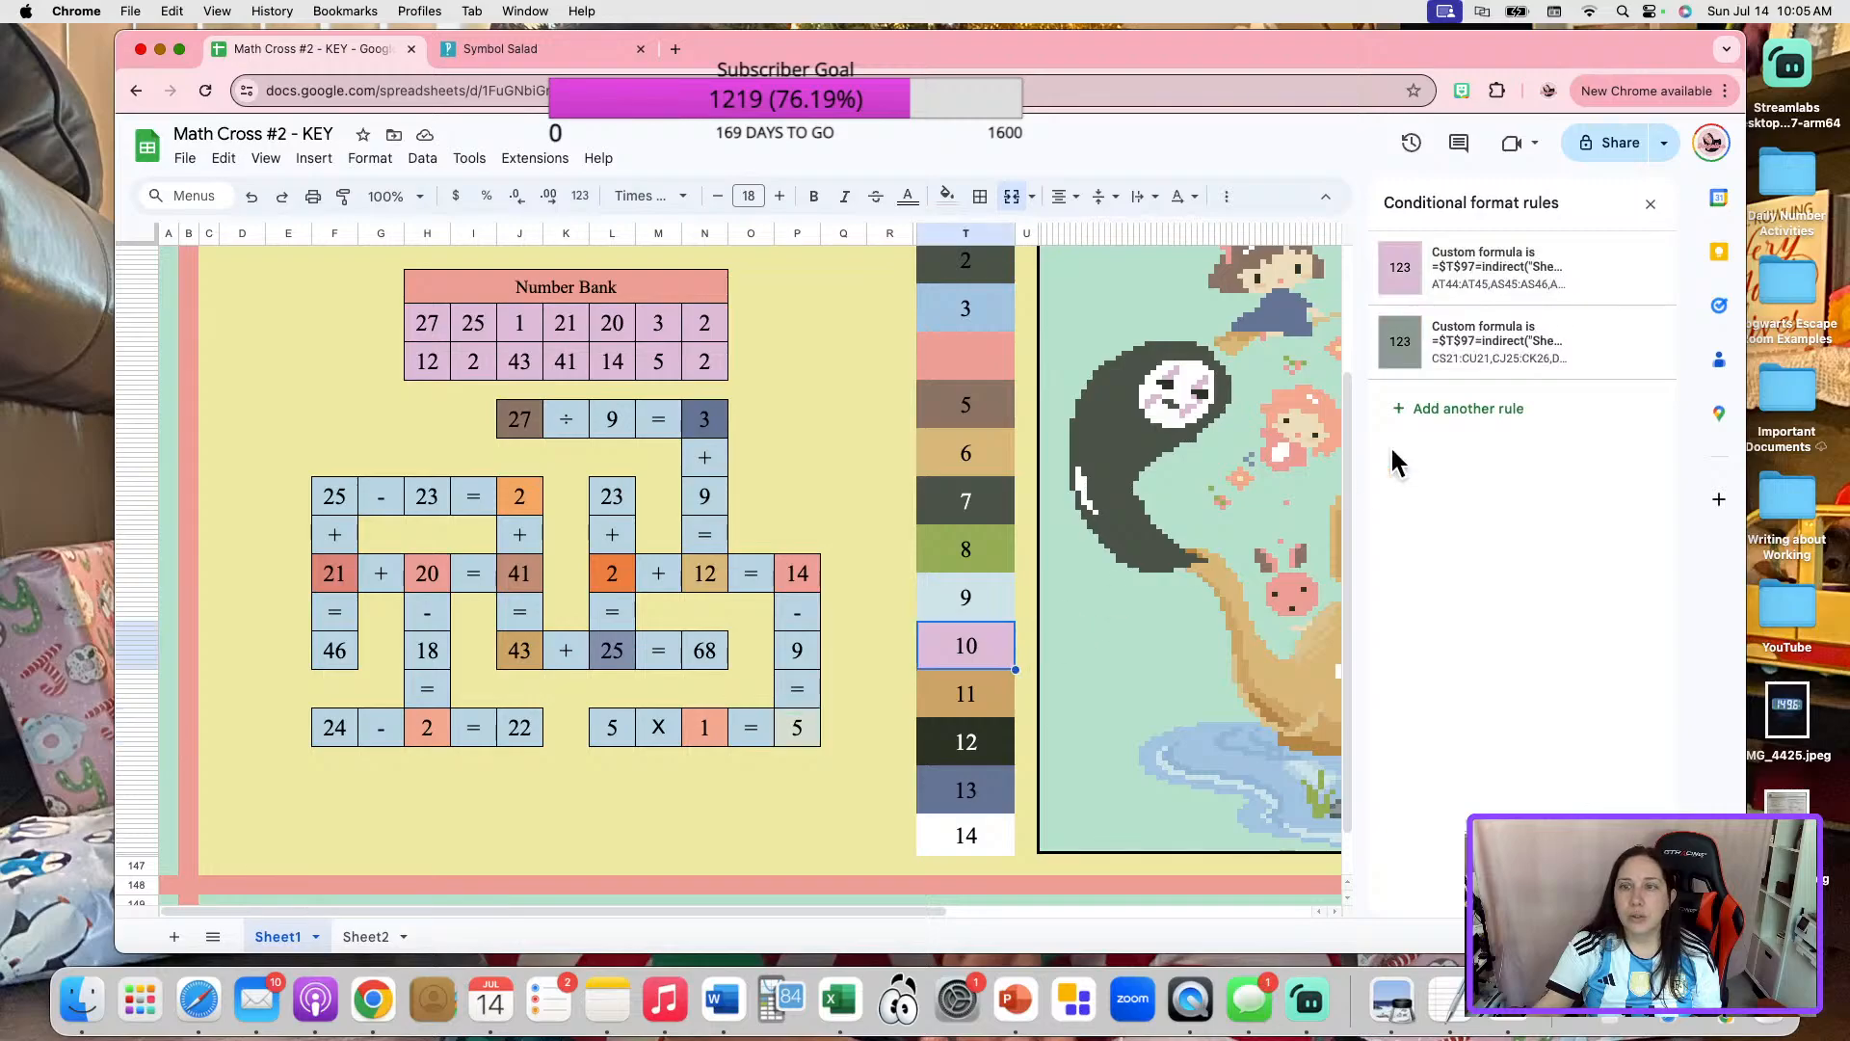
left_click(1532, 290)
left_click(1474, 496)
key("super+a")
key("super+v")
Add the cell of the last 5 in "5 X 1 = 5" to the range of color box 10's pink rule and save it.
left_click(1641, 345)
left_click(883, 706)
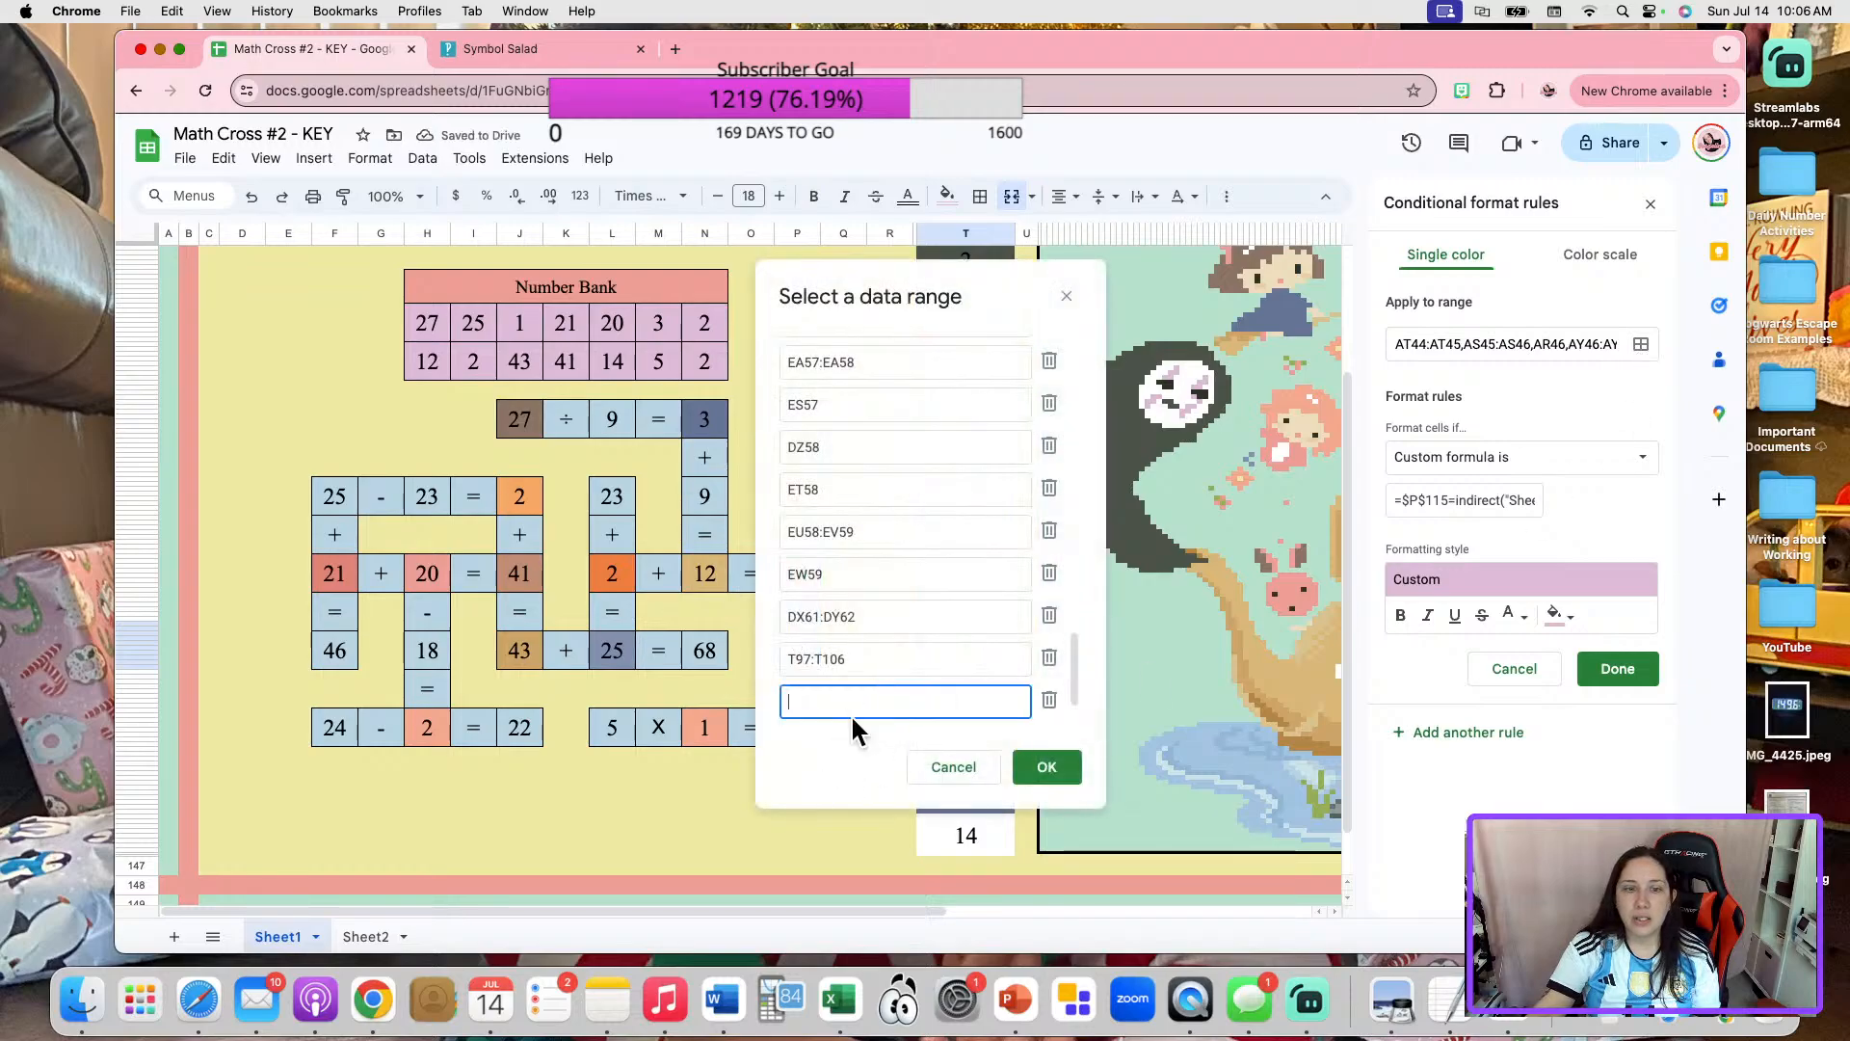
left_click_drag(981, 300, 1149, 218)
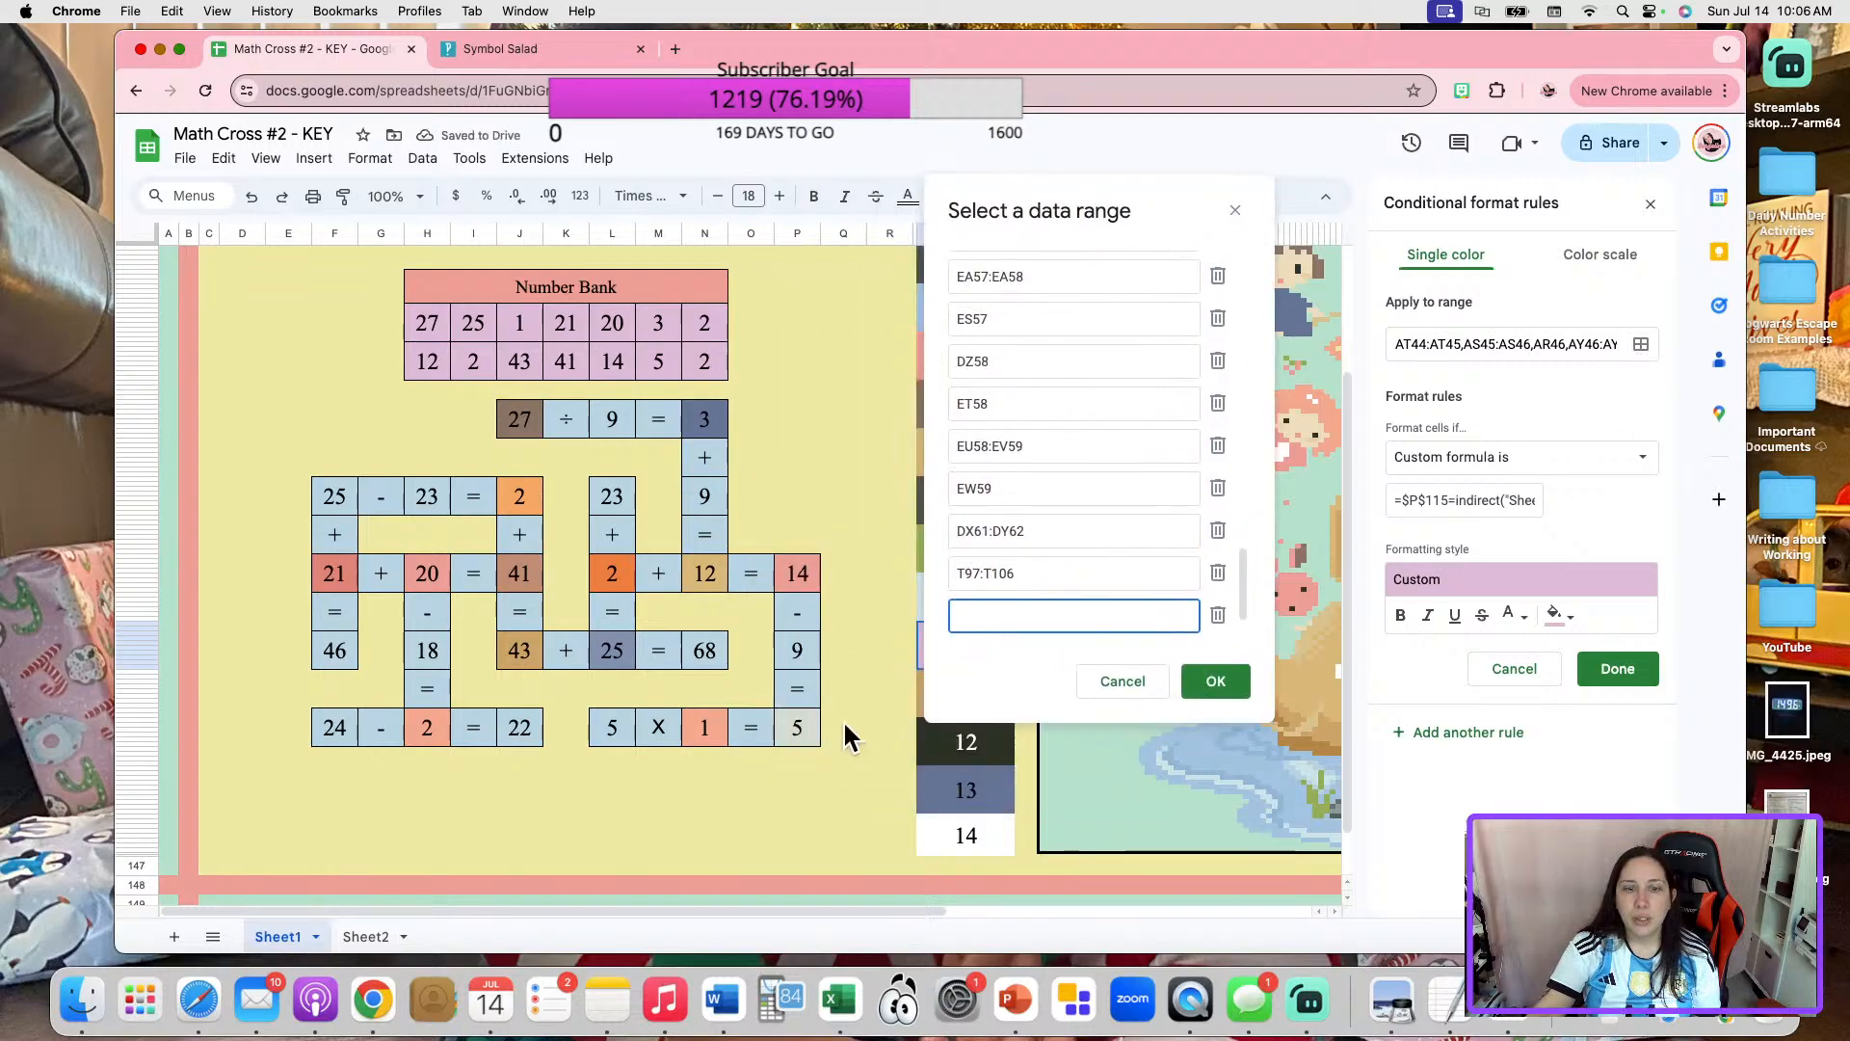
left_click(815, 734)
left_click(1215, 680)
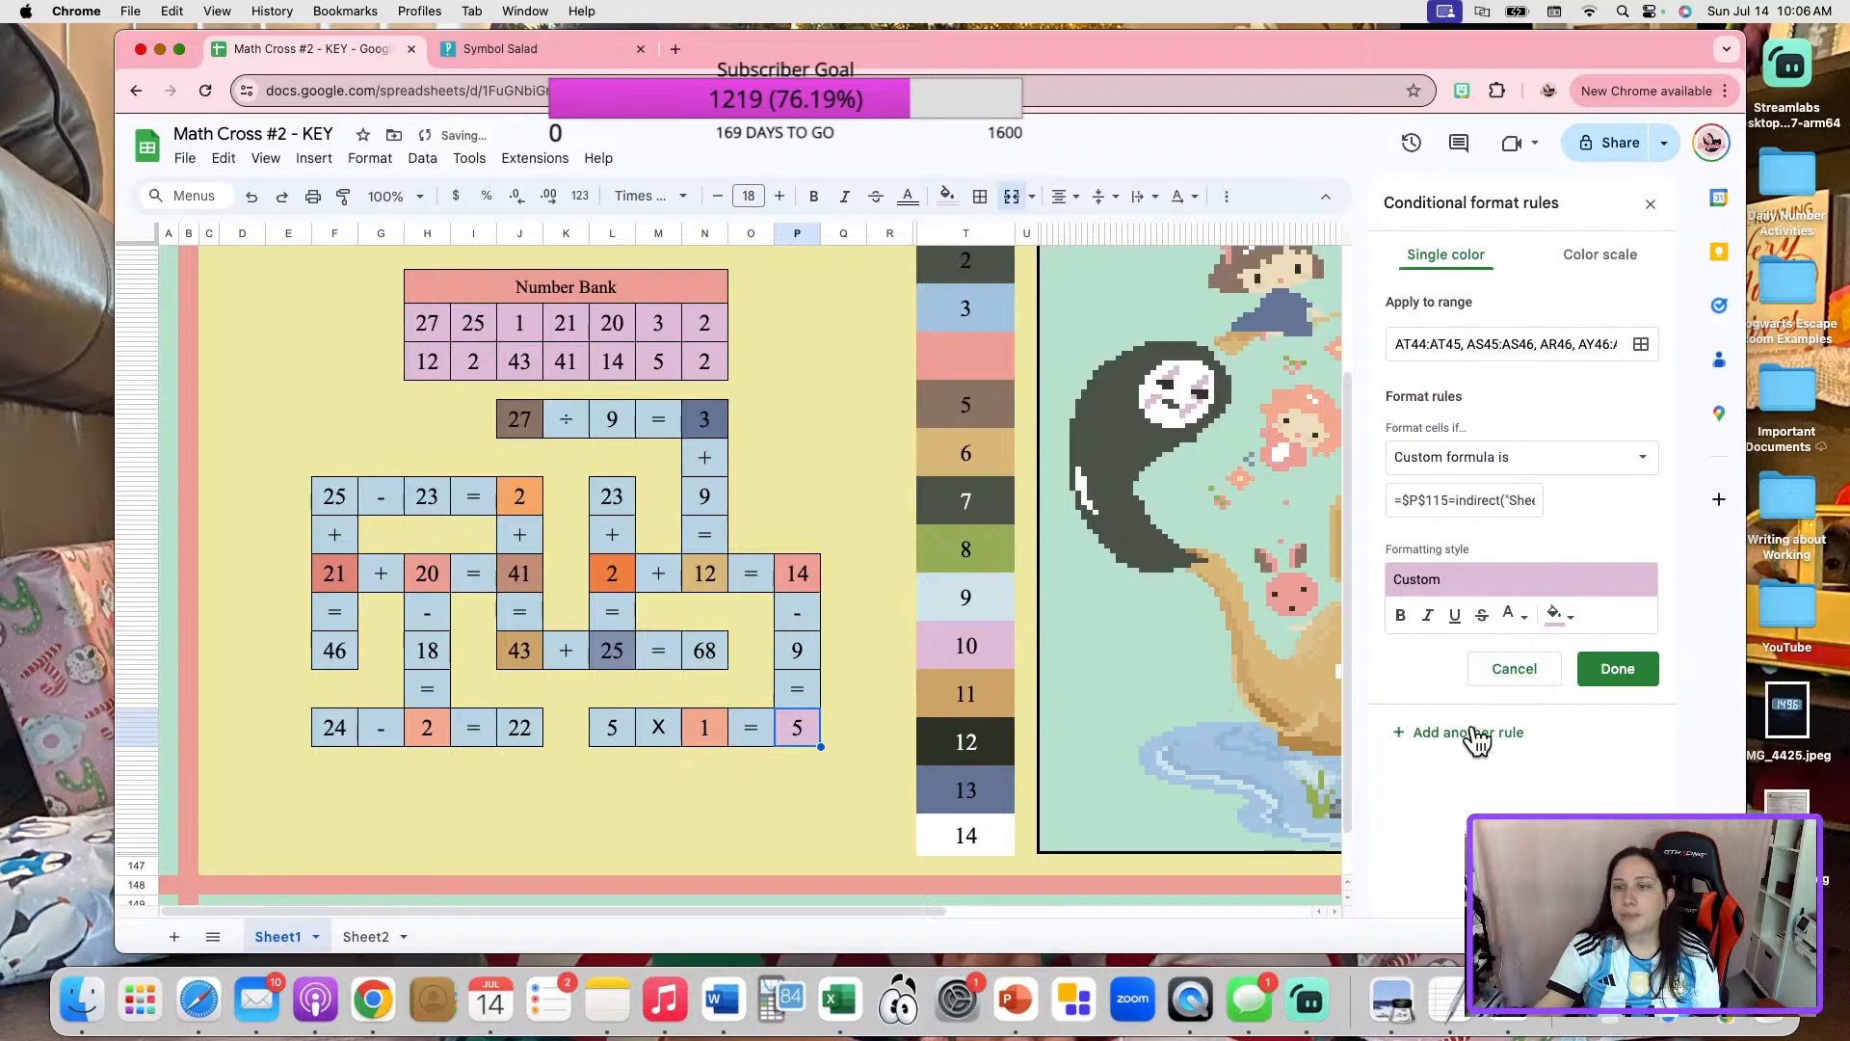
left_click(1633, 668)
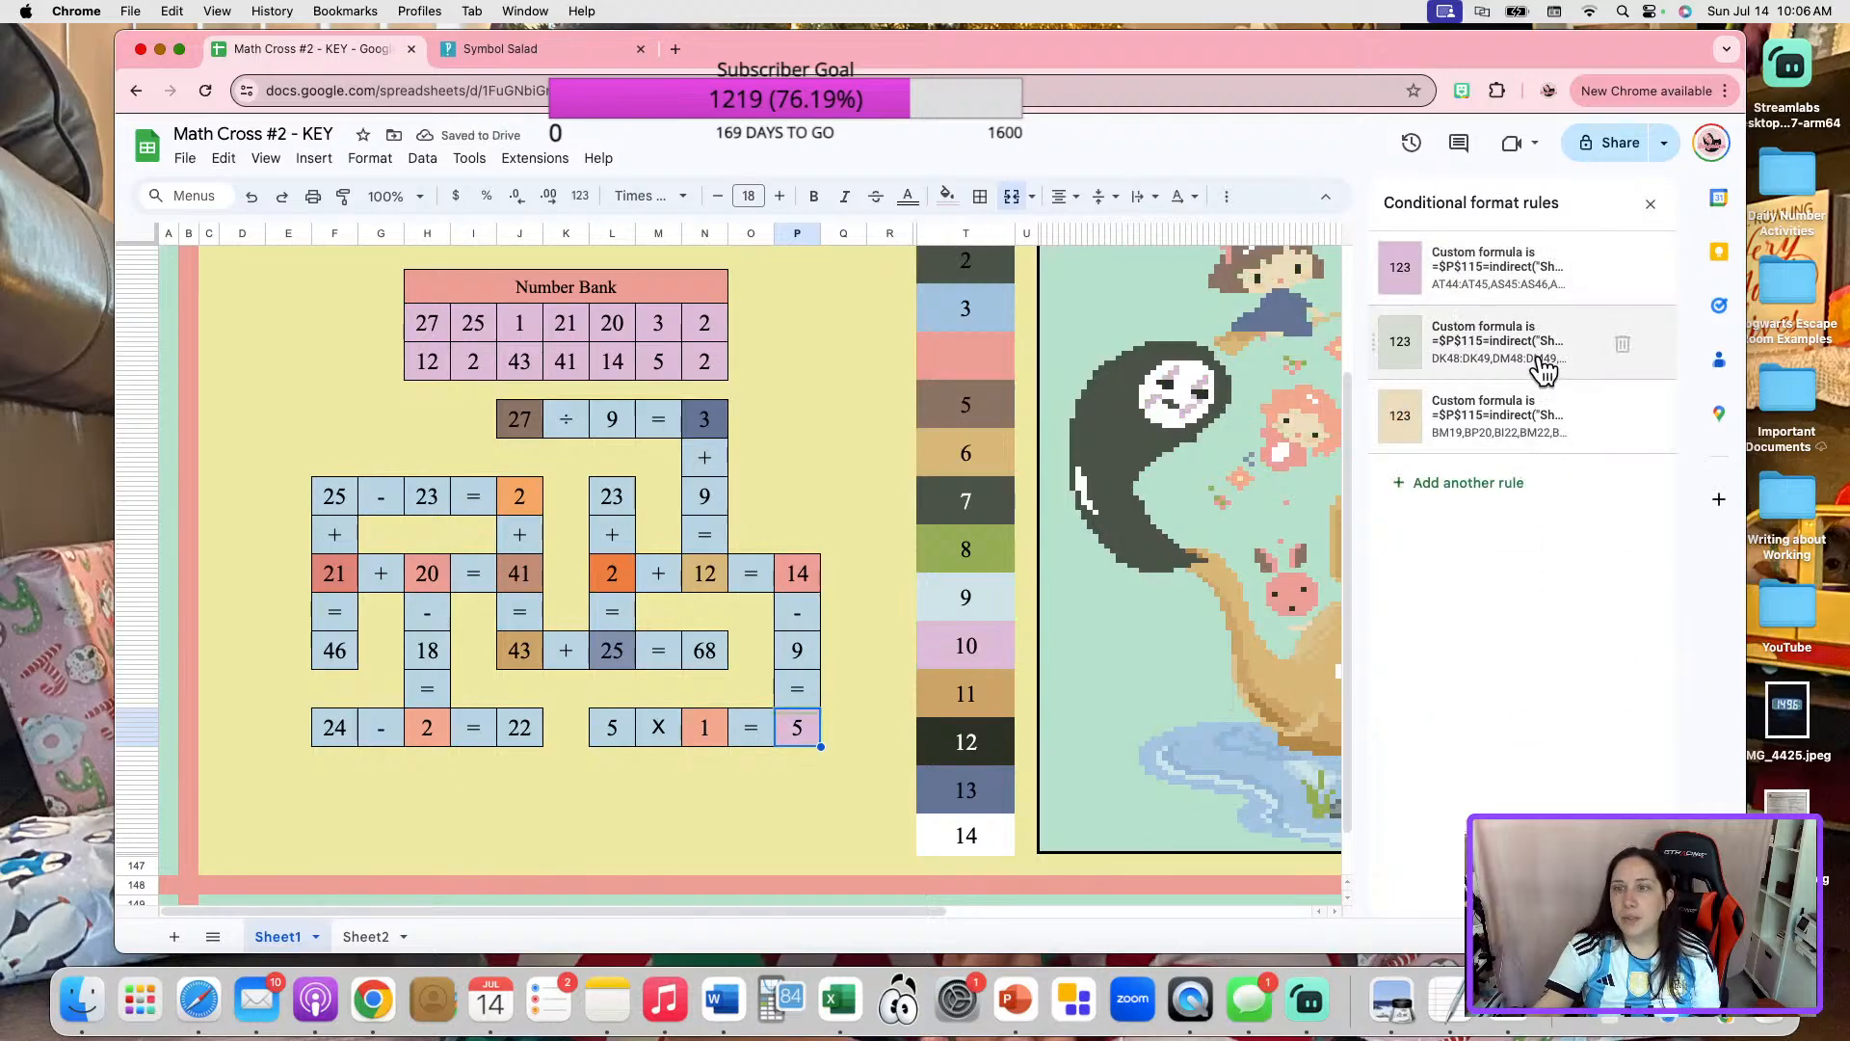
Select the custom formula in the light gray-green rule of the last 5 in "5 X 1 = 5" and close the rule.
left_click(1545, 369)
left_click(1500, 501)
key("super+a")
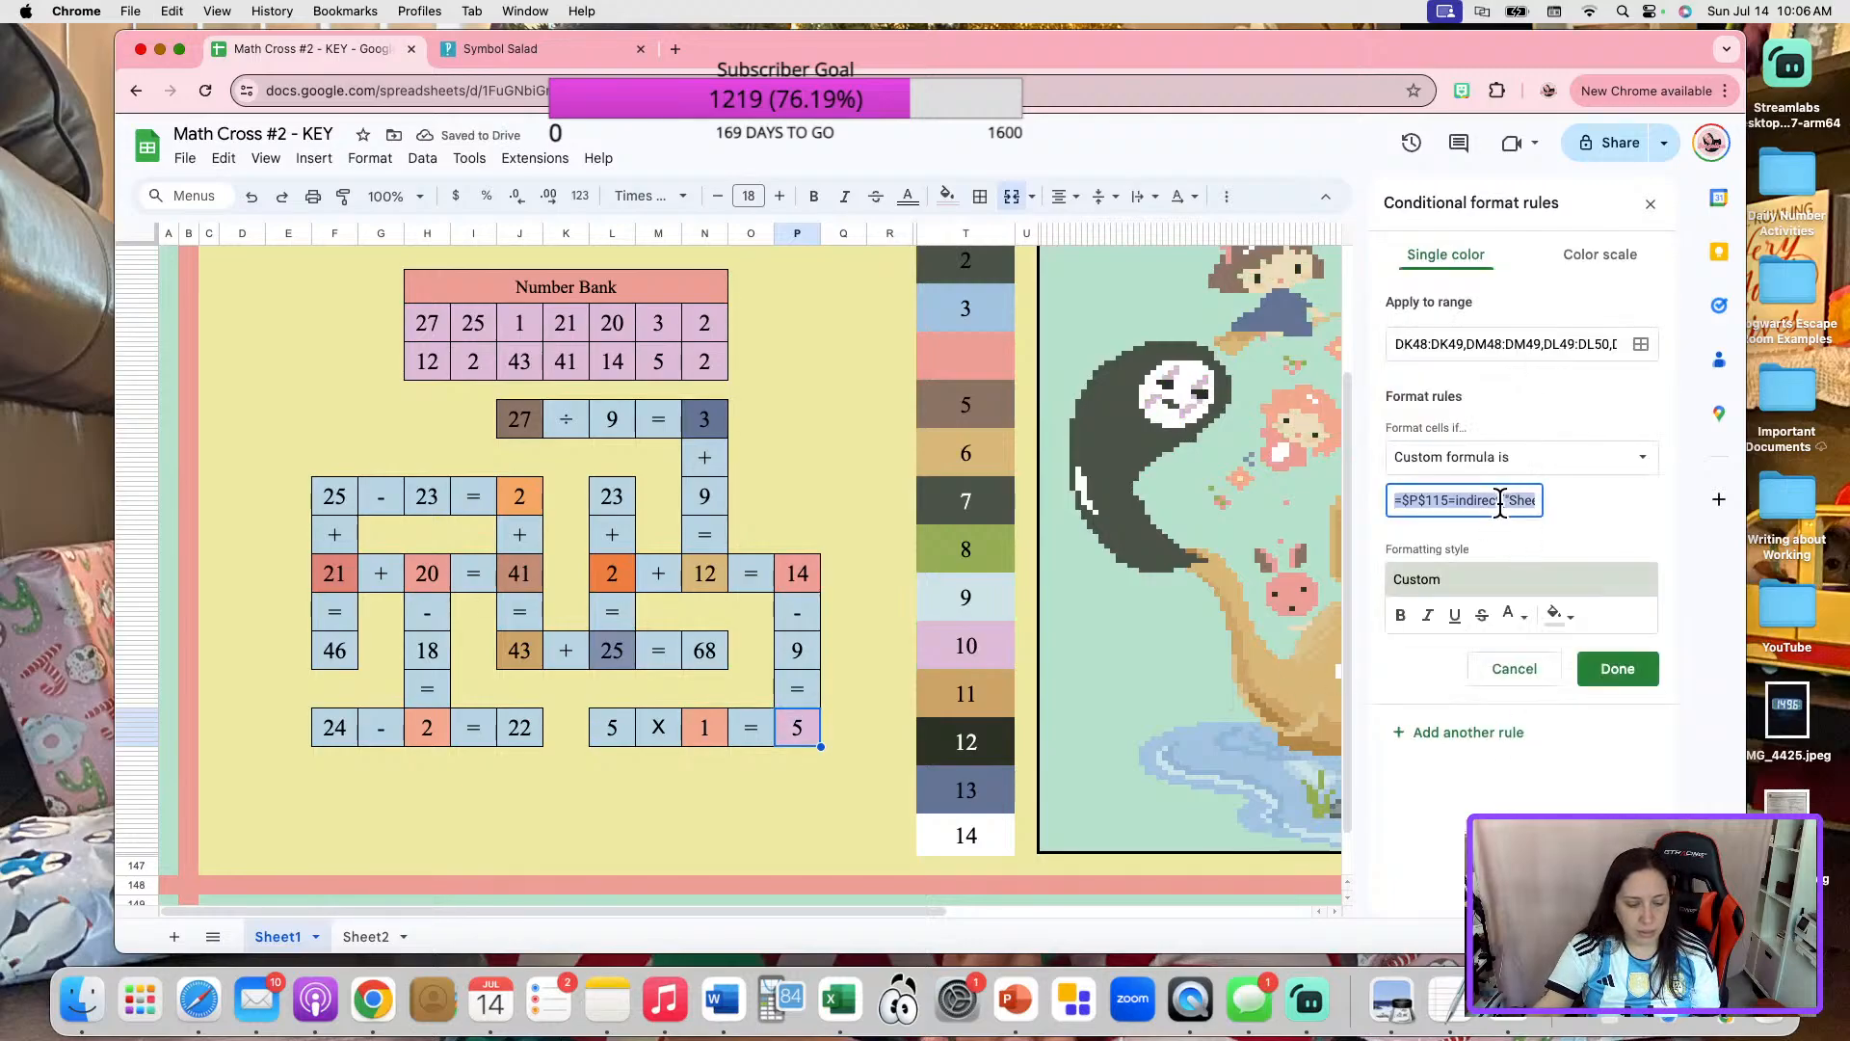
left_click(1524, 504)
left_click(1614, 674)
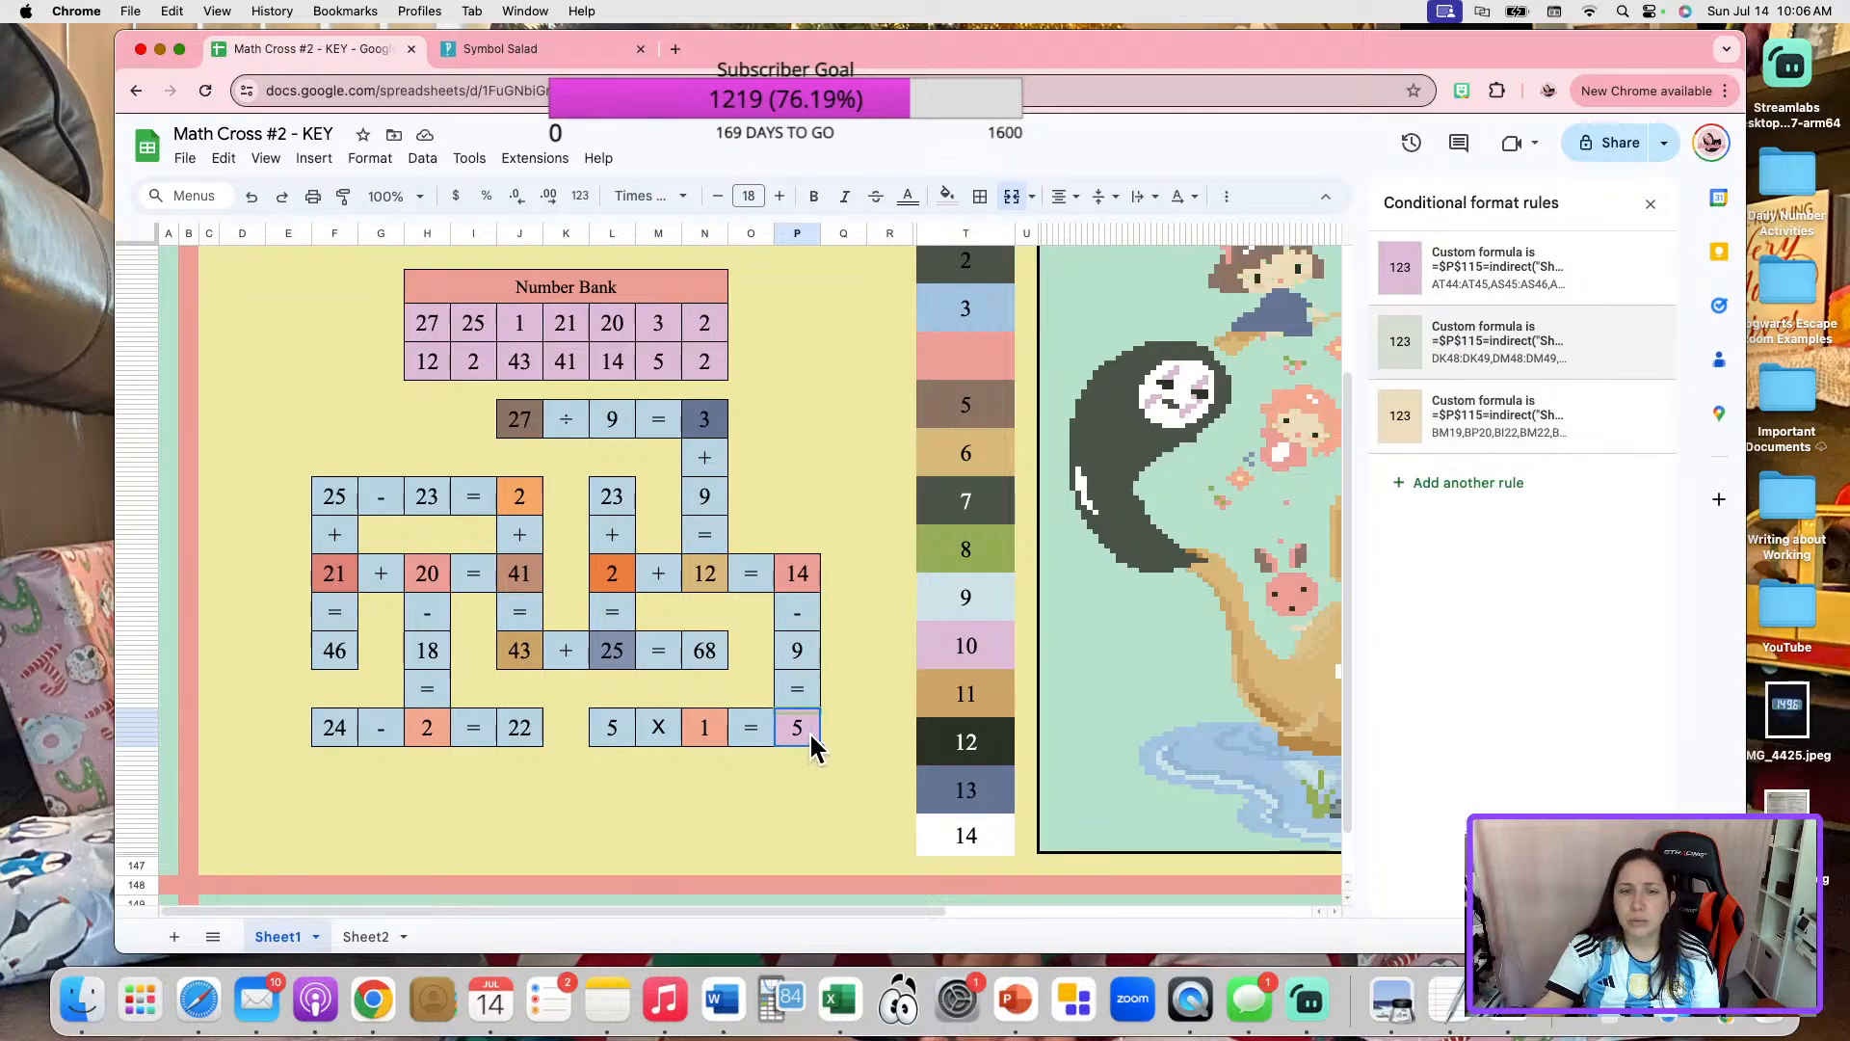
Copy the $P$115 custom formula from the pink rule of the last 5 in "5 X 1 = 5".
left_click(1463, 276)
left_click(1468, 497)
key("super+a")
key("super+c")
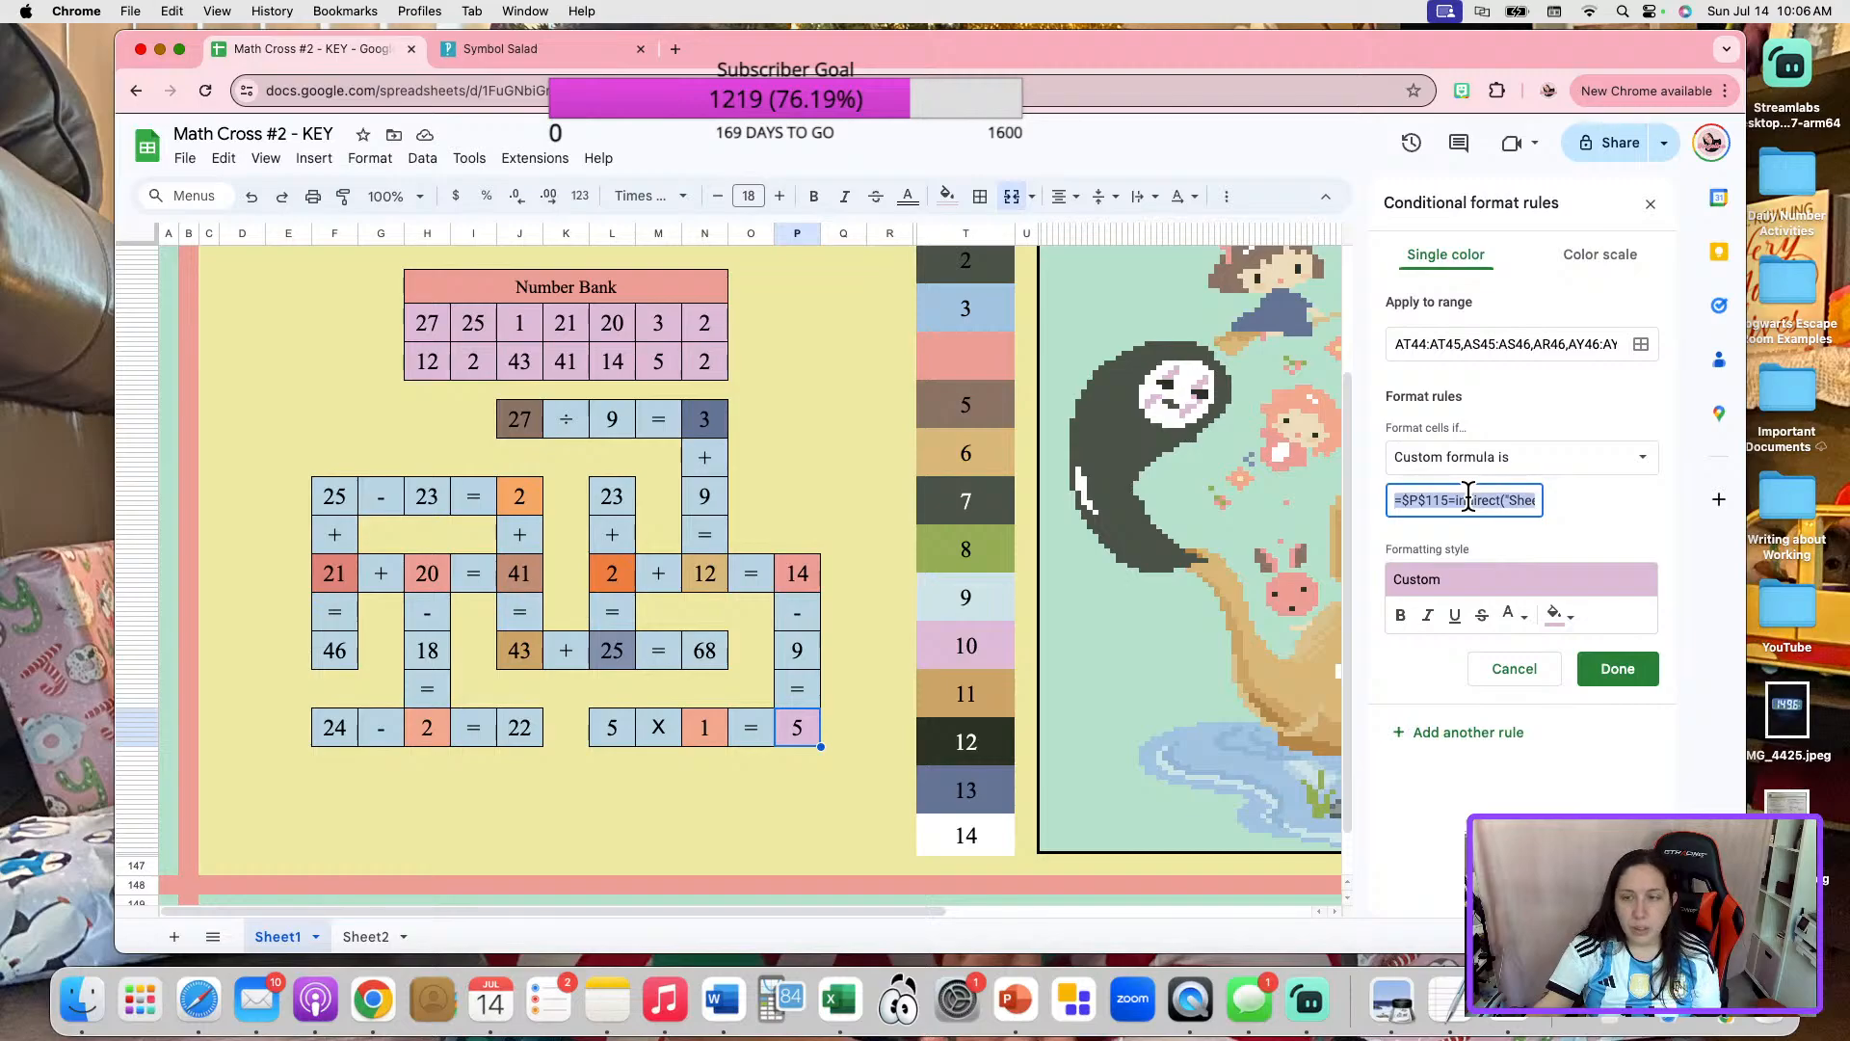
left_click(1628, 676)
Paste the copied $P$115 formula into color box 10's dark gray-green rule and clear the number from the box.
left_click(973, 641)
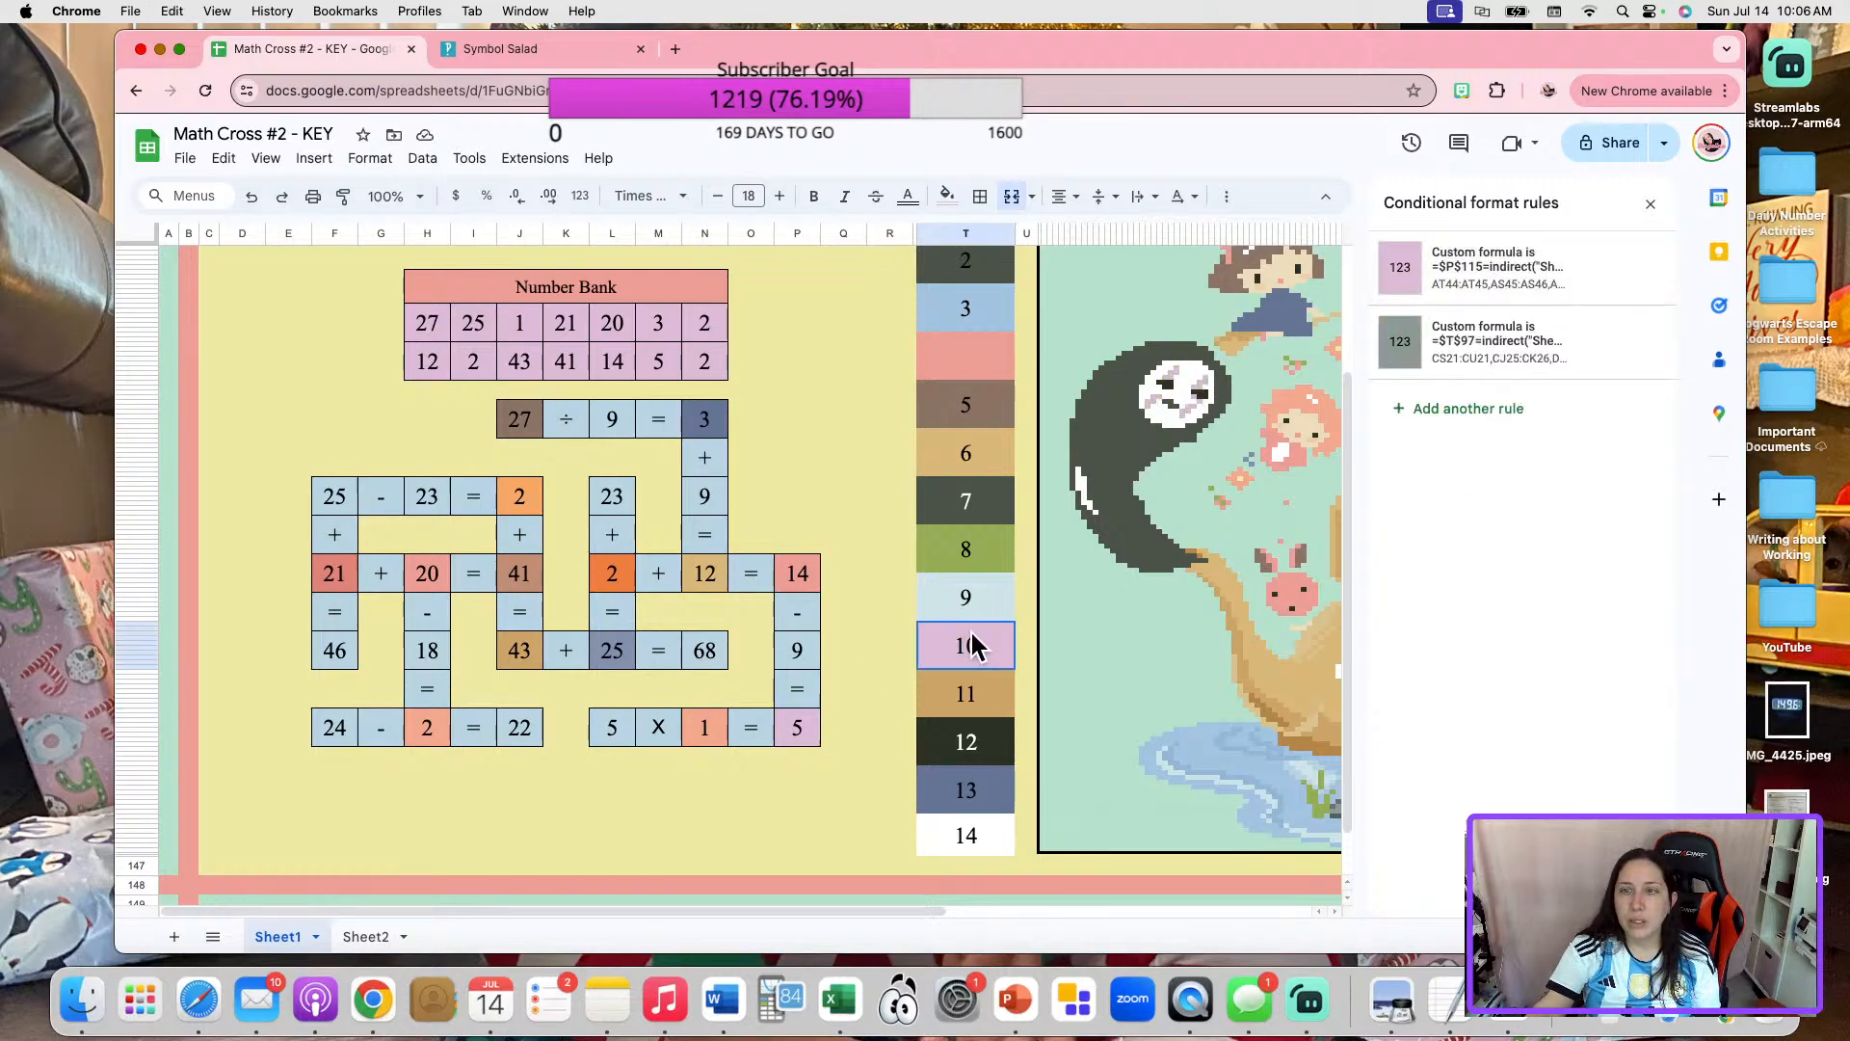
left_click(1450, 371)
left_click(1461, 501)
key("super+a")
key("super+v")
left_click(1616, 673)
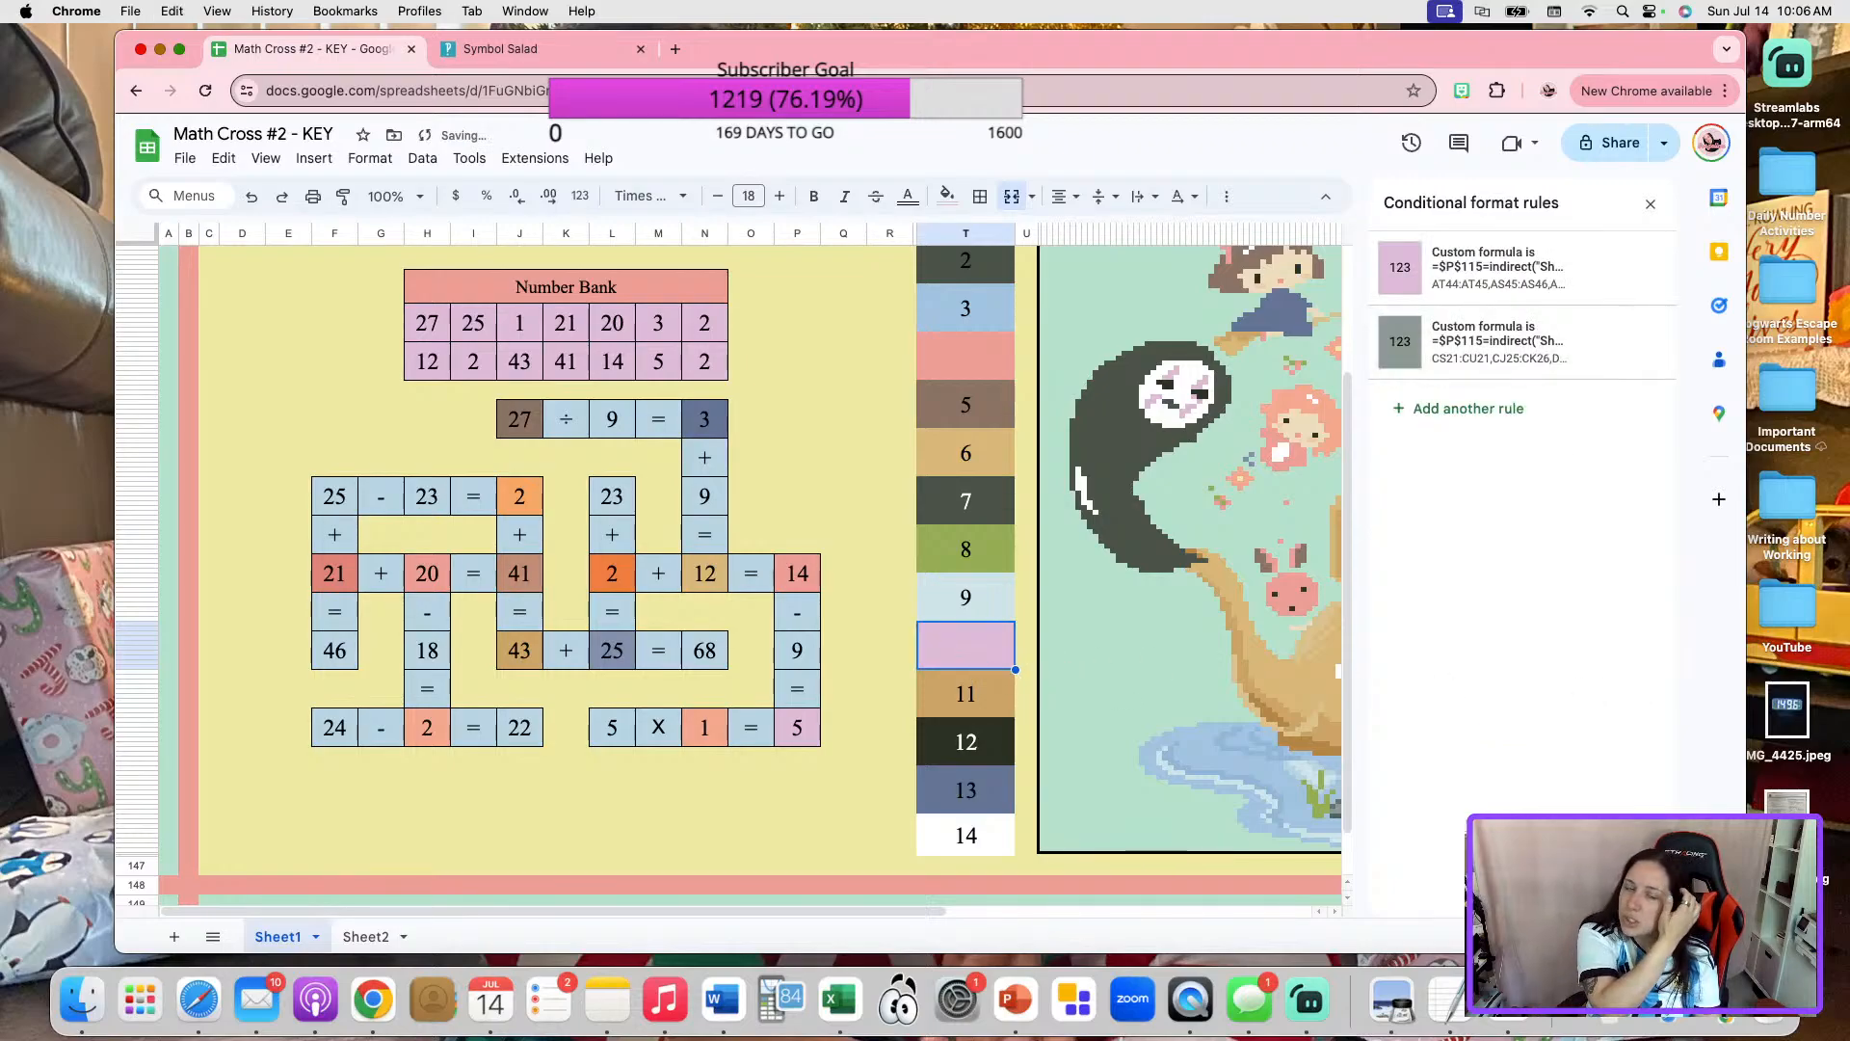
Paste the copied $P$115 formula over the custom formula in color box 14's white rule.
left_click(971, 833)
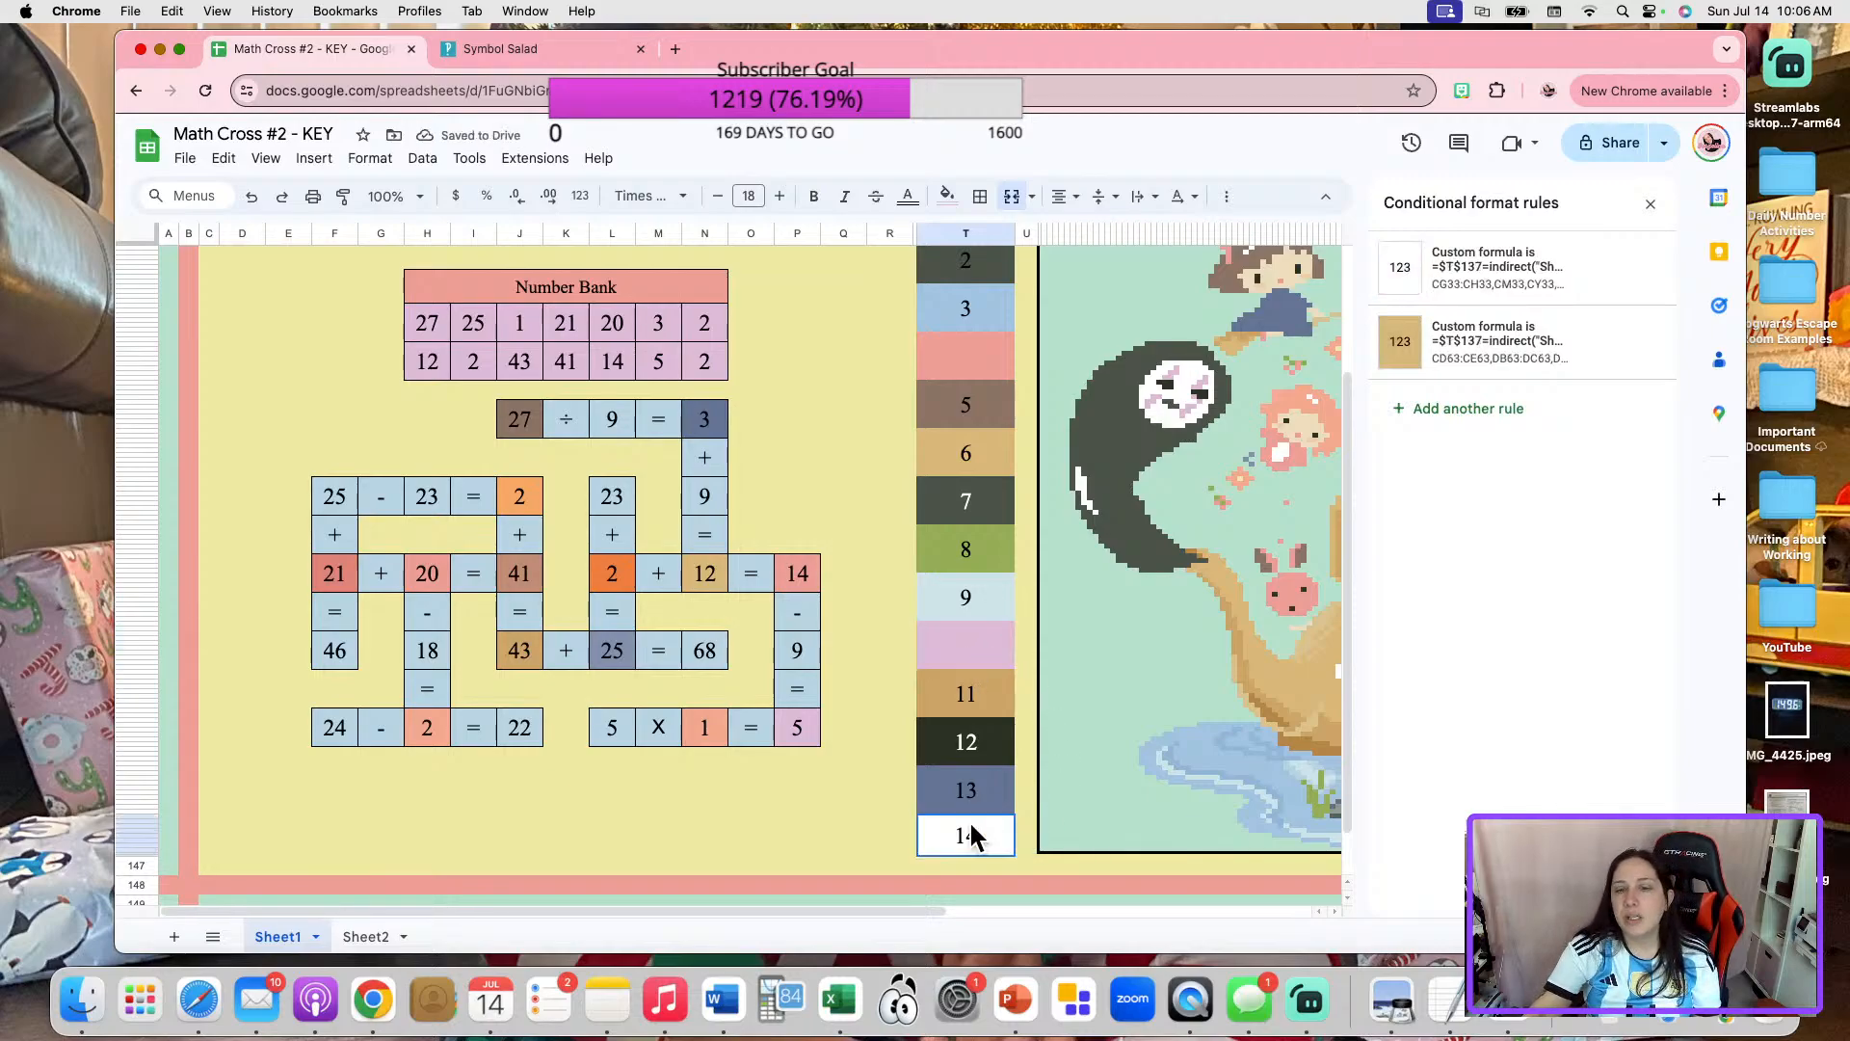
left_click(1507, 302)
left_click(1463, 496)
key("ctrl+a")
key("ctrl+v")
left_click(1619, 672)
Set color box 14's golden-brown rule to the copied formula pointing to $P$115 and Sheet2!C33, and clear the box's number.
left_click(1494, 361)
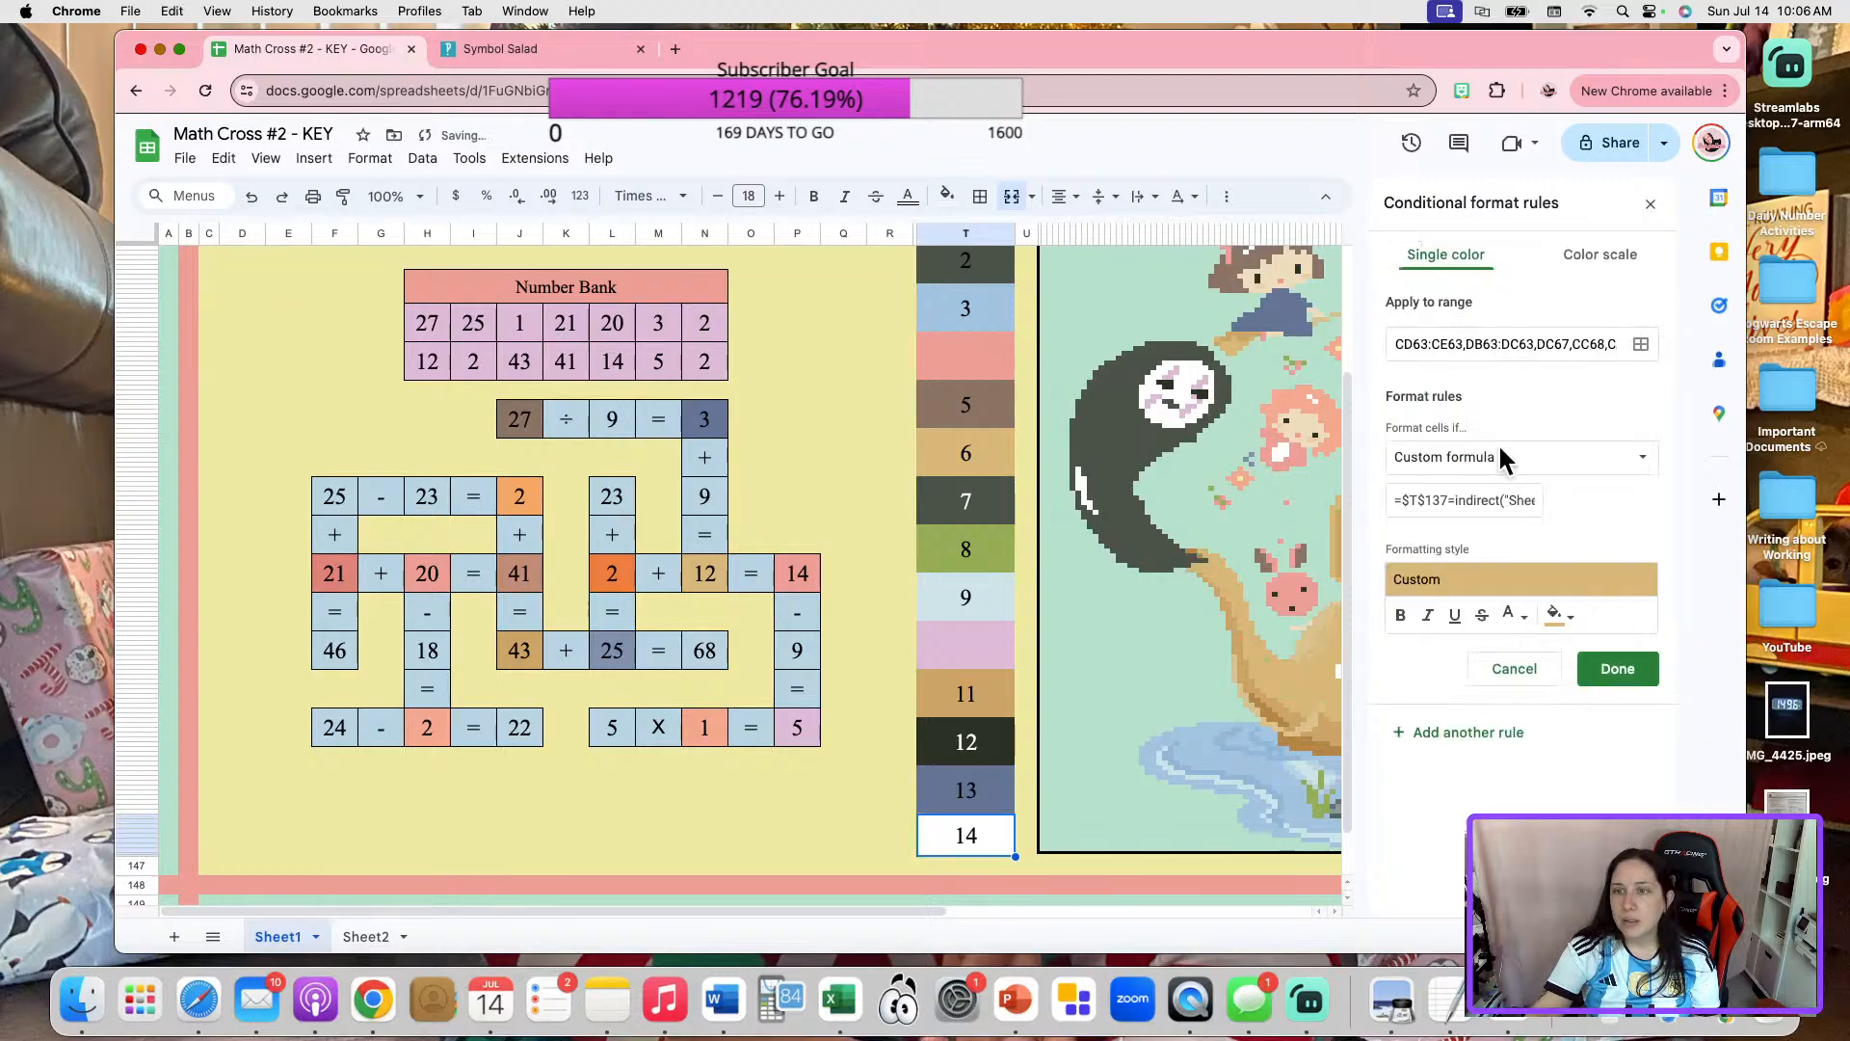
left_click(1483, 501)
key("ctrl+a")
key("ctrl+v")
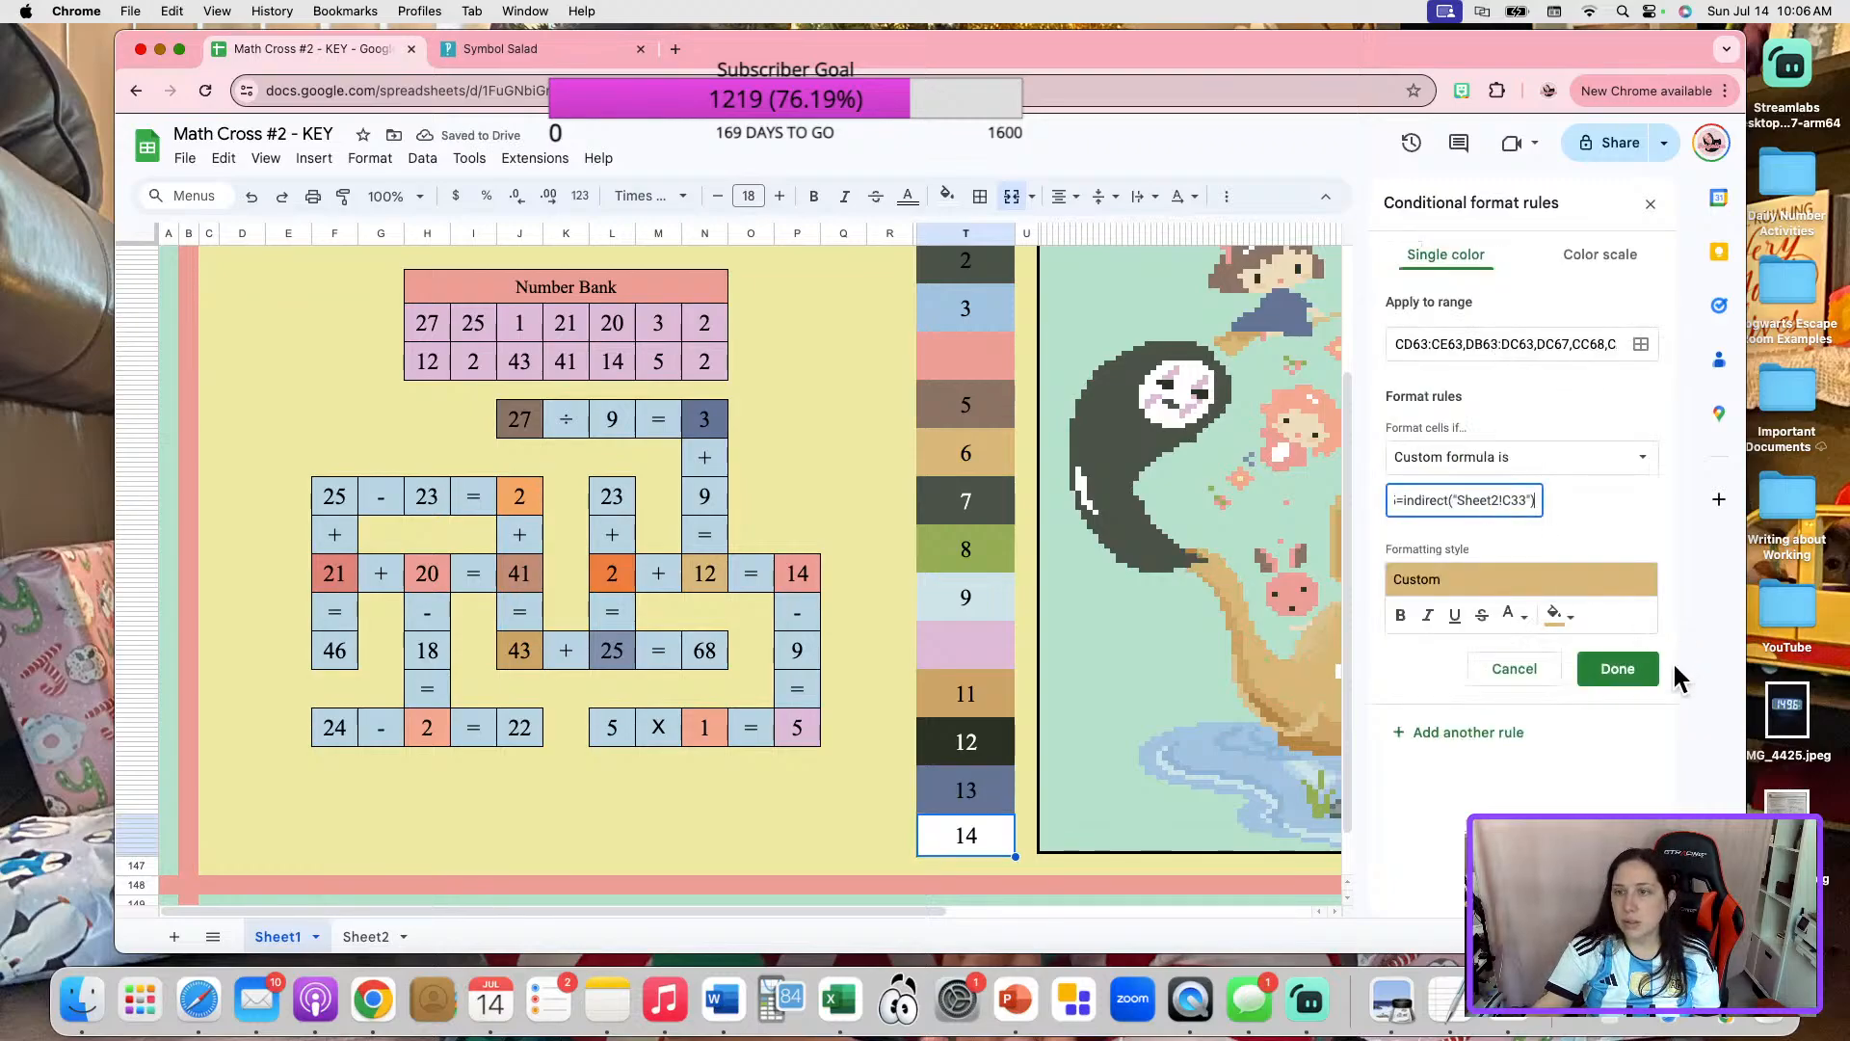
left_click(1633, 673)
key("Delete")
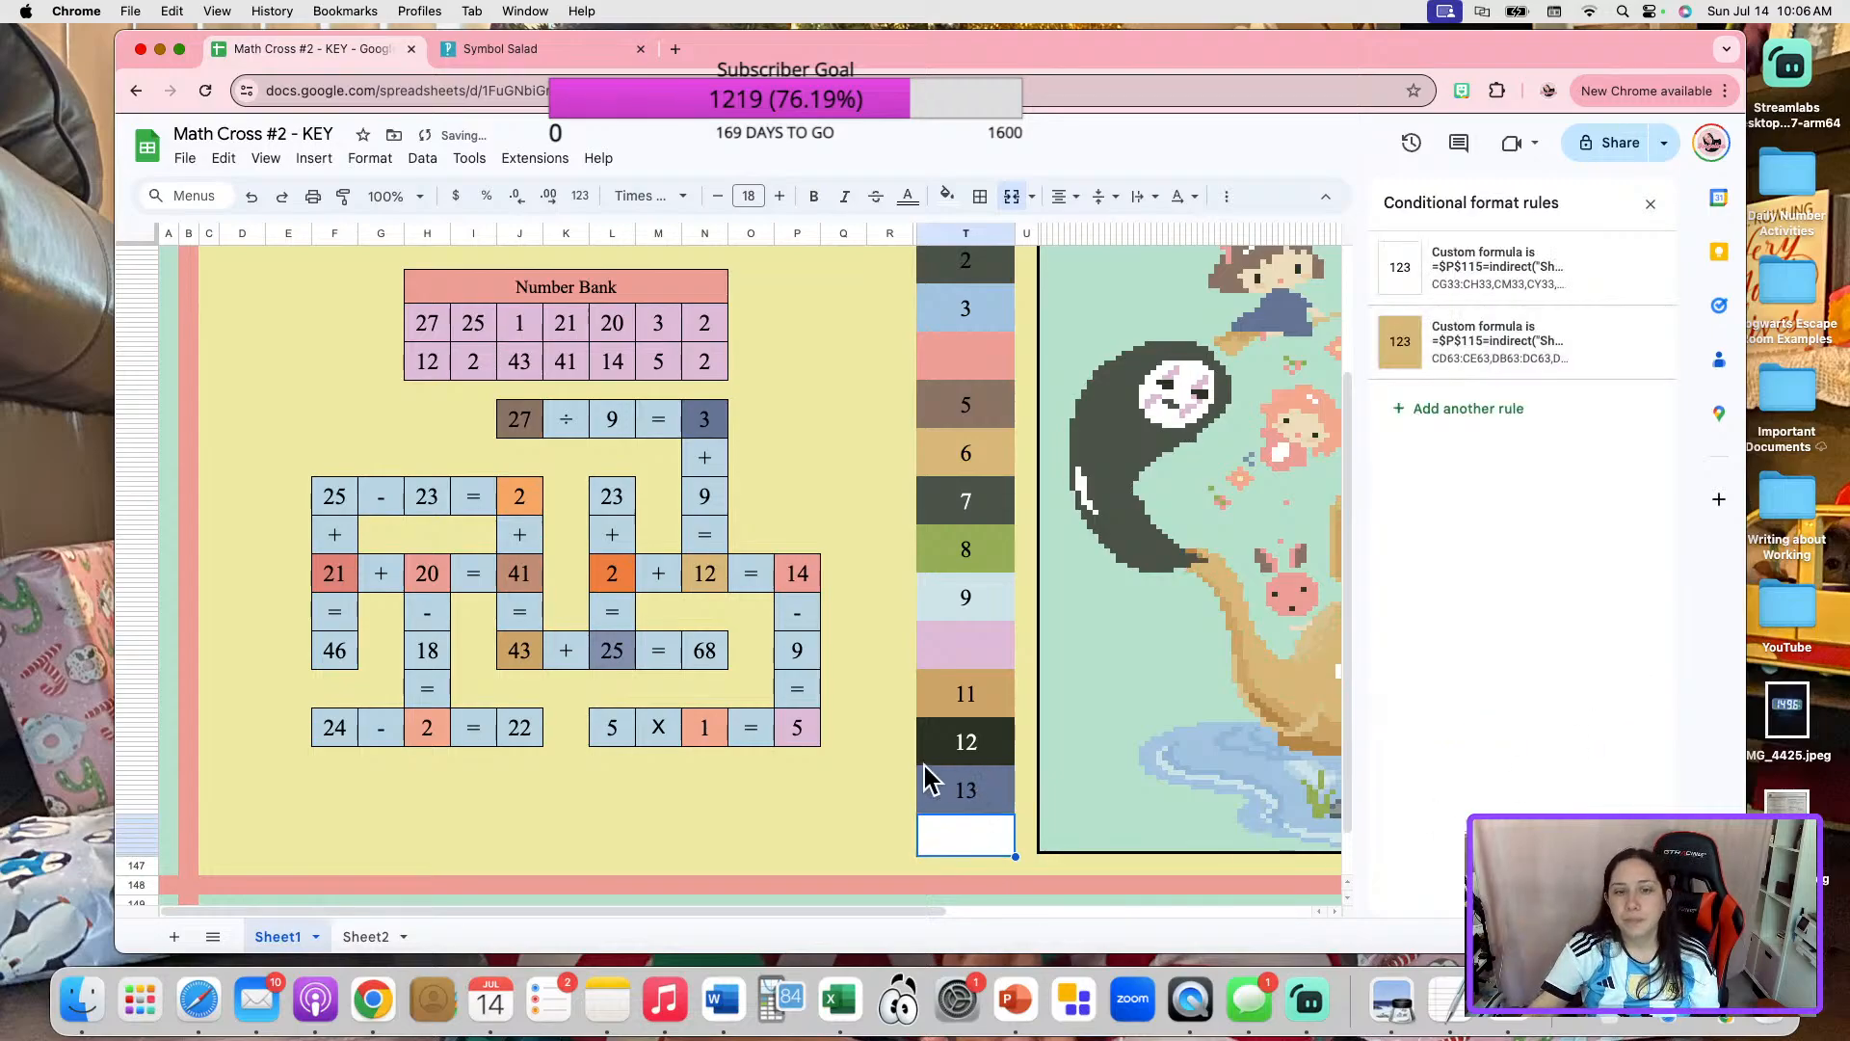
left_click(975, 793)
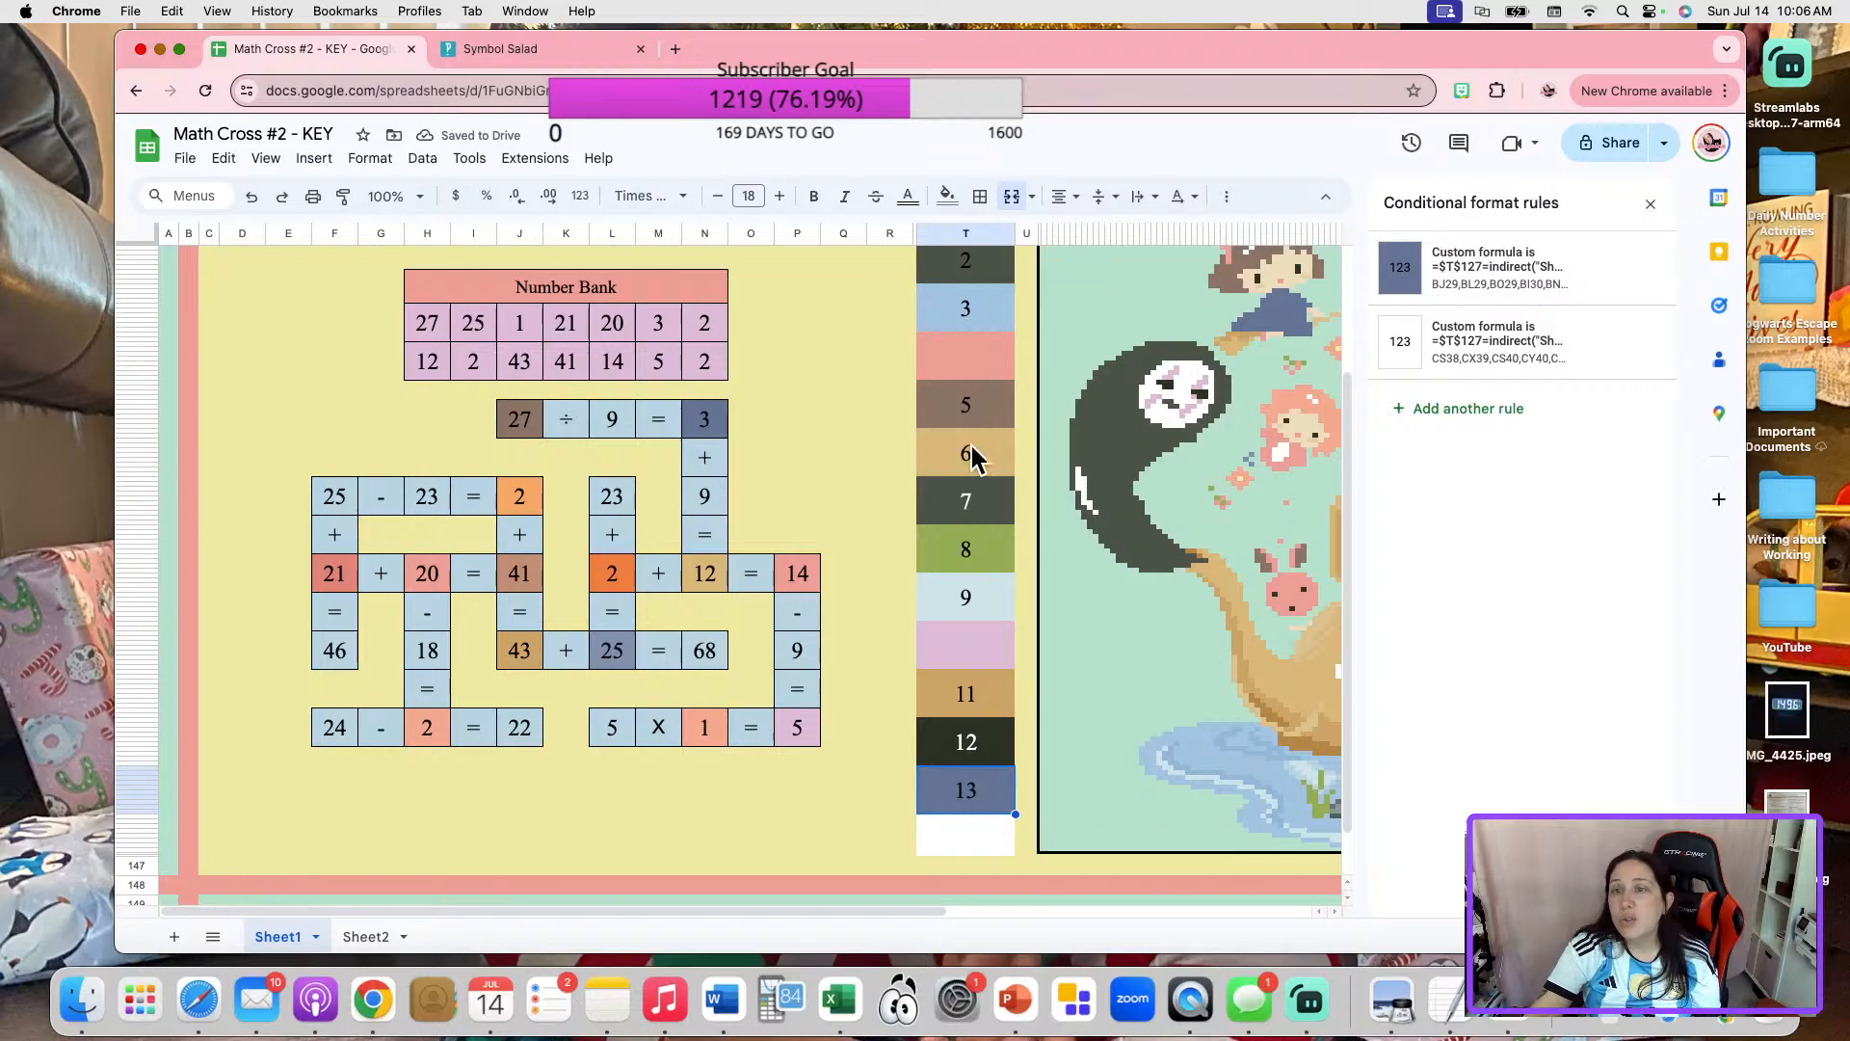
scroll(974, 433, "up", 4)
scroll(791, 725, "down", 3)
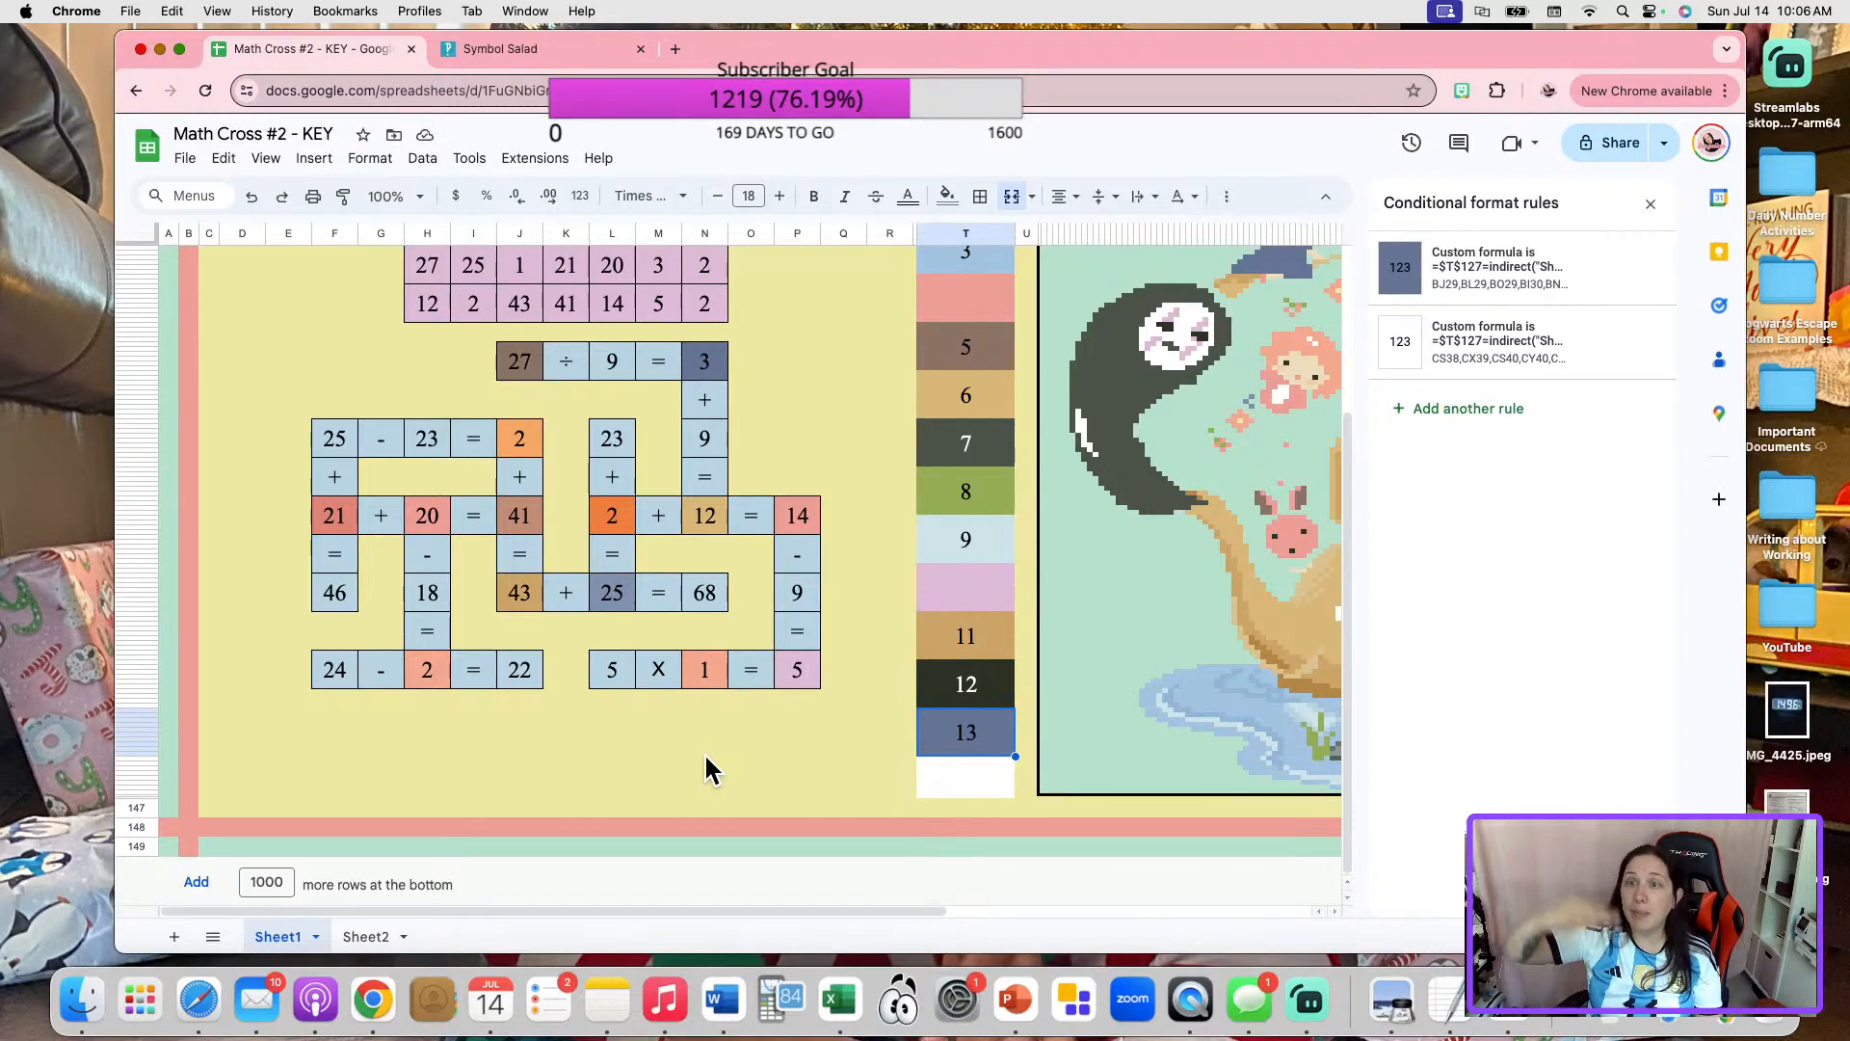
left_click(1598, 364)
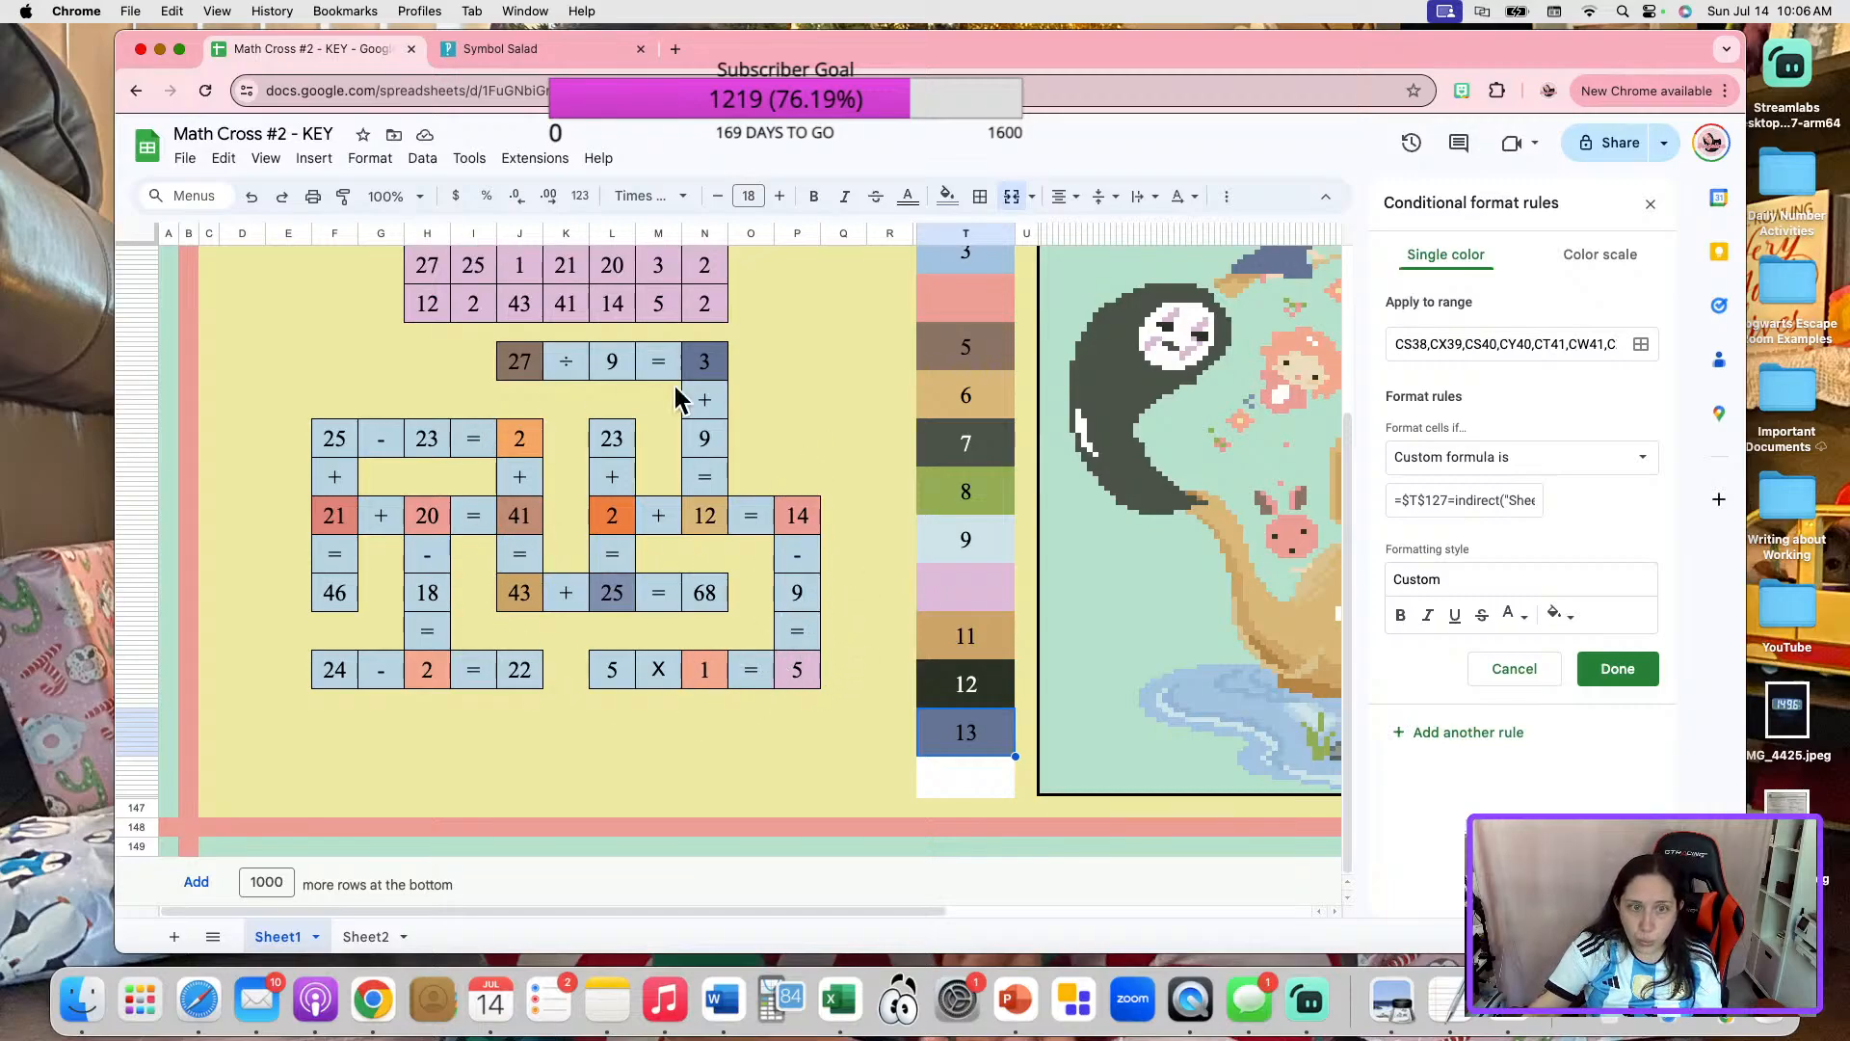
left_click(1651, 207)
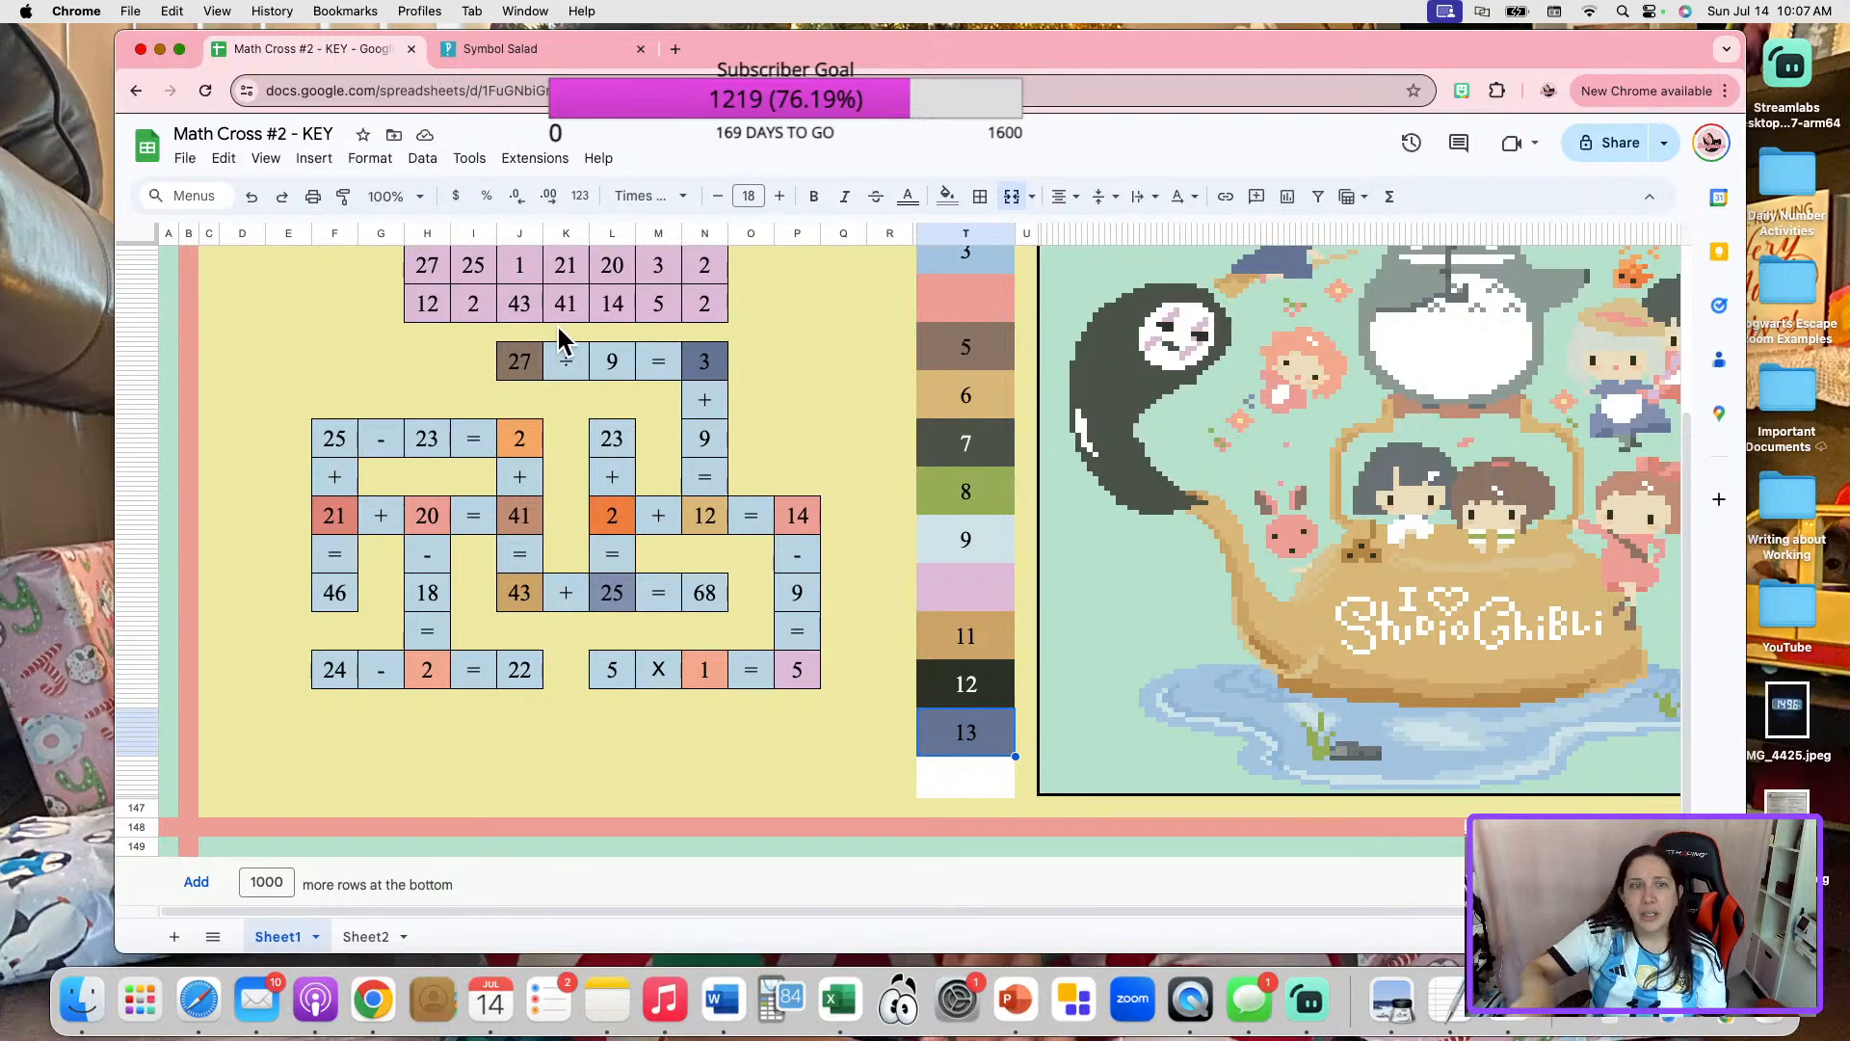
View the conditional format rules of the 3 and the 27 in "27 ÷ 9 = 3".
left_click(697, 366)
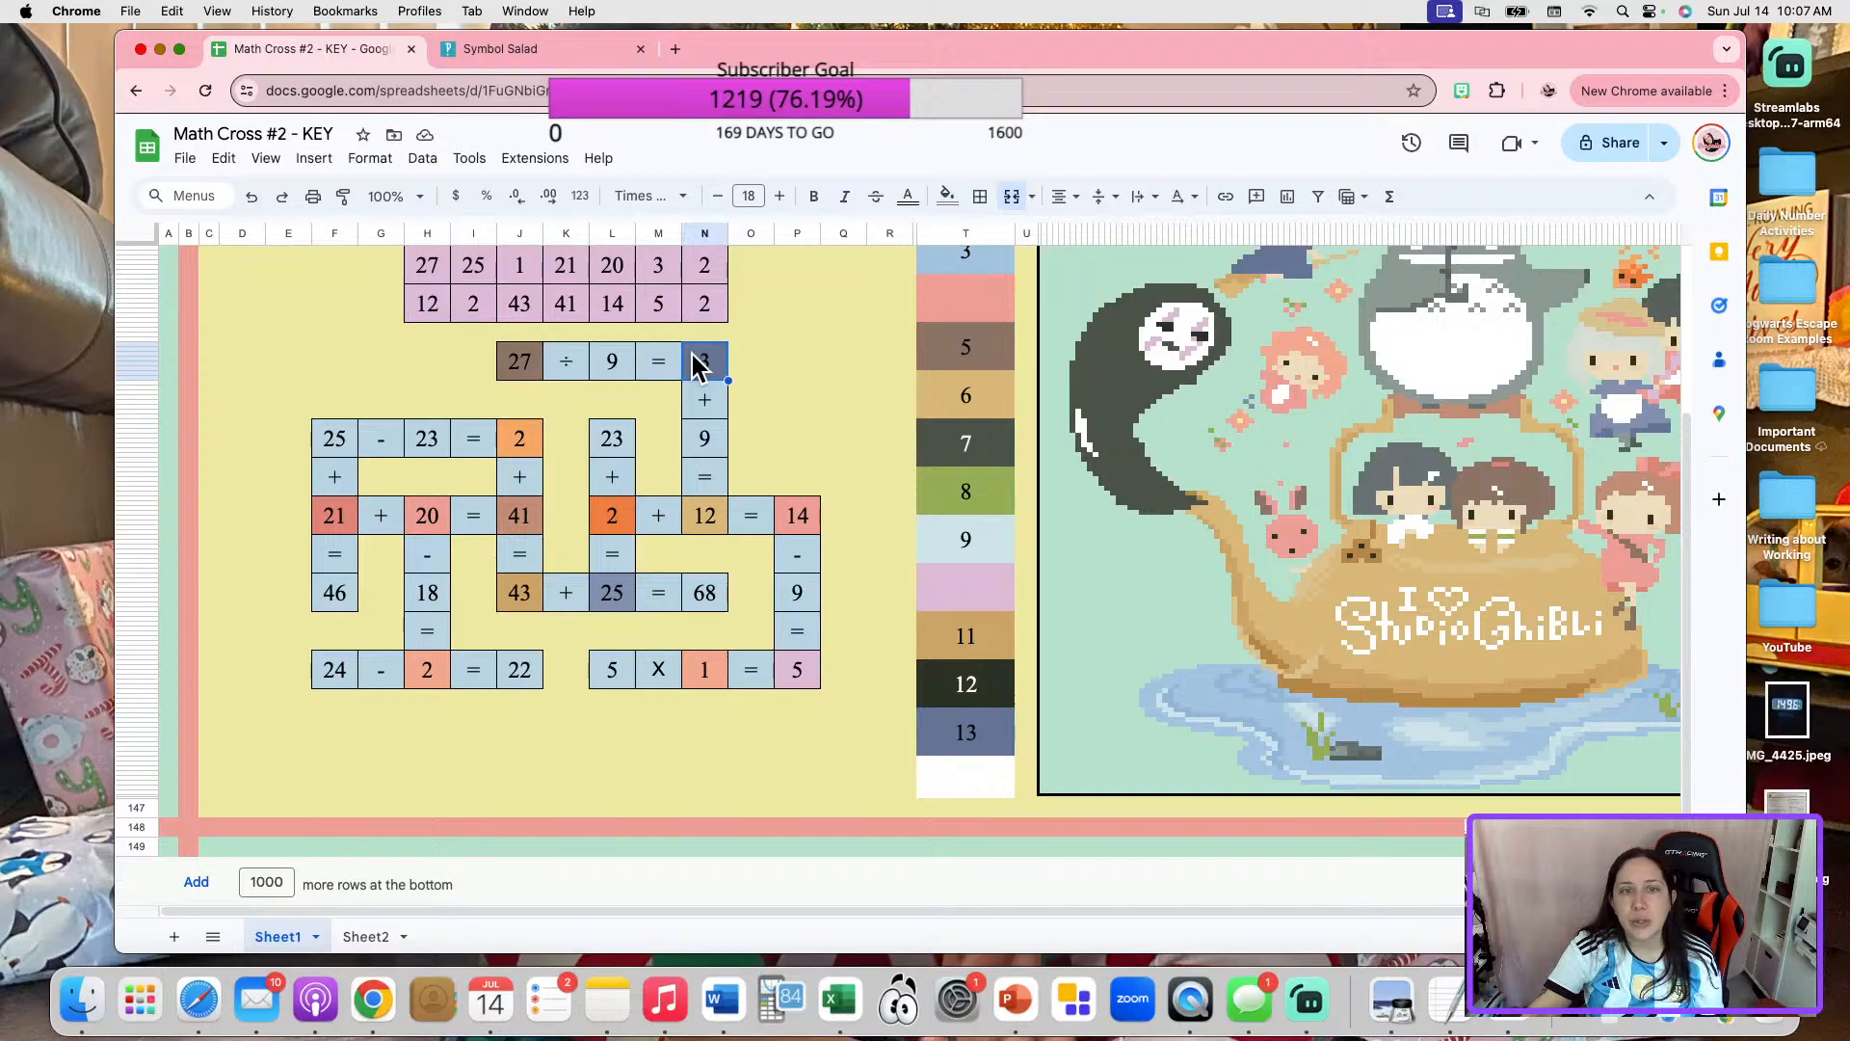
right_click(713, 368)
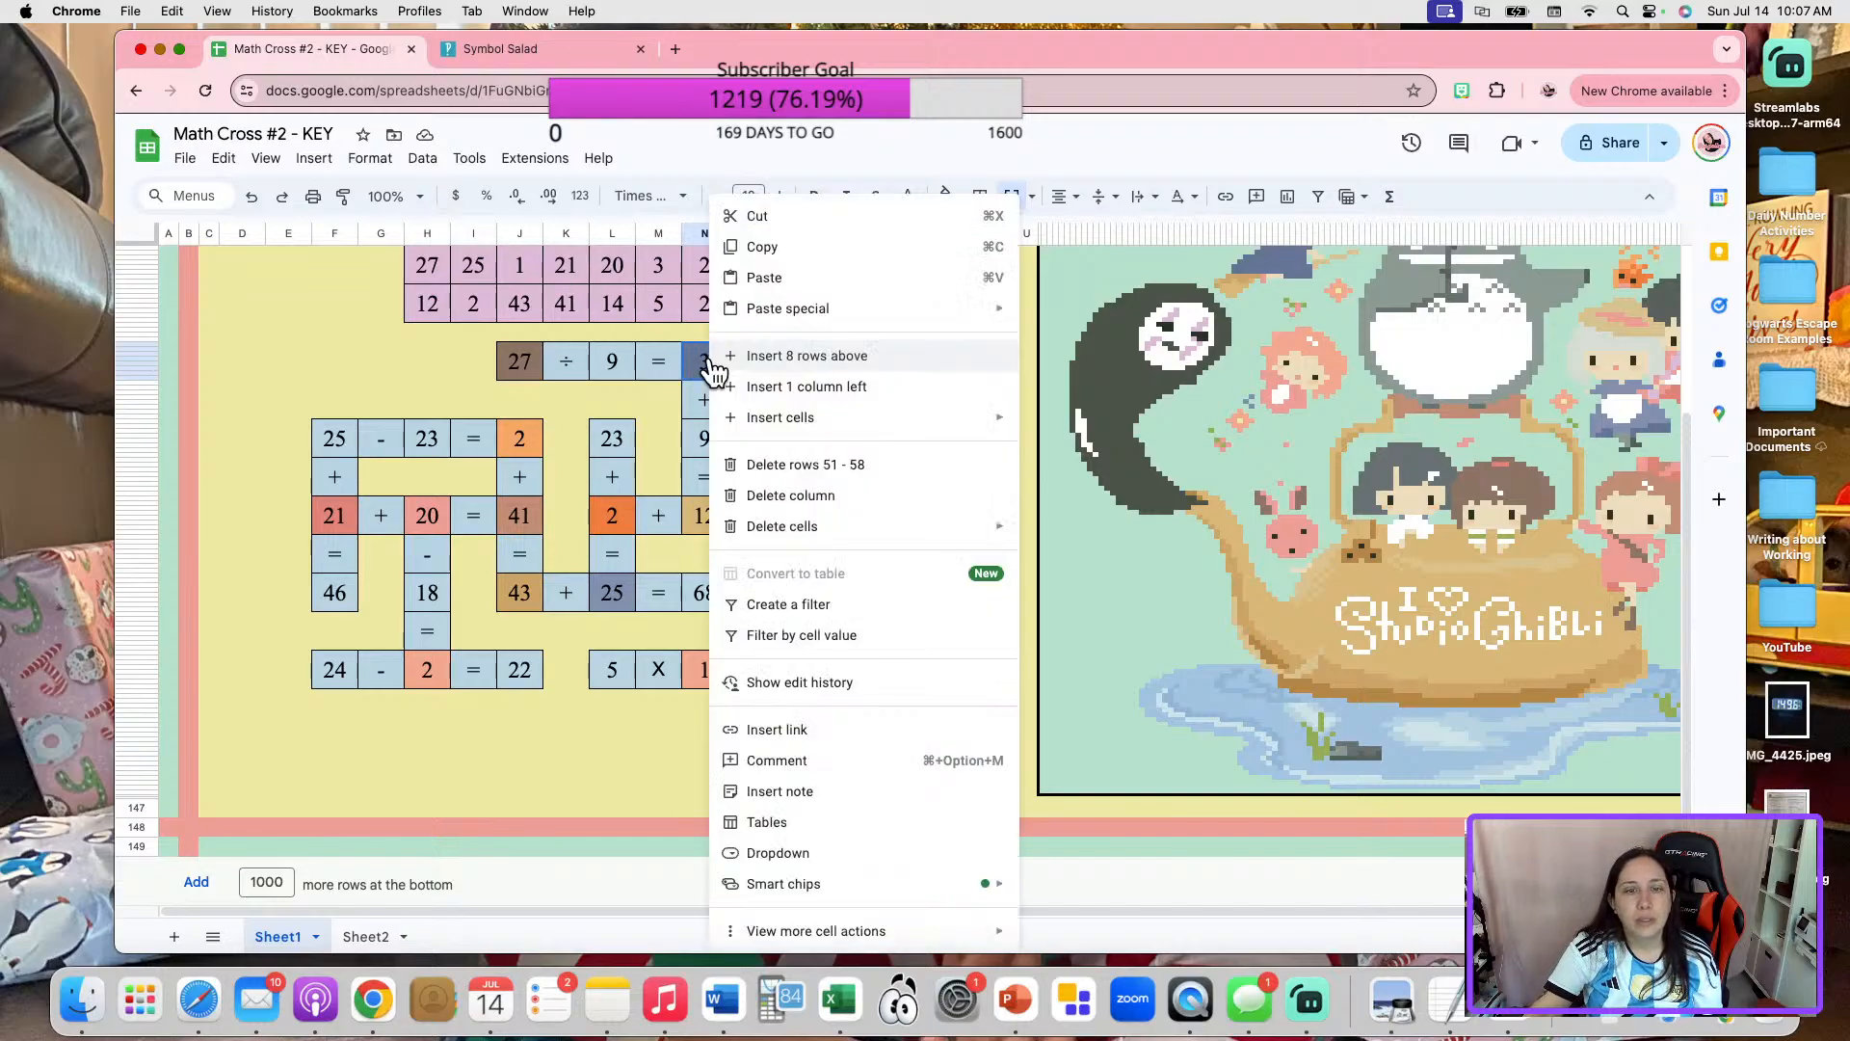
mouse_move(900, 931)
left_click(1167, 721)
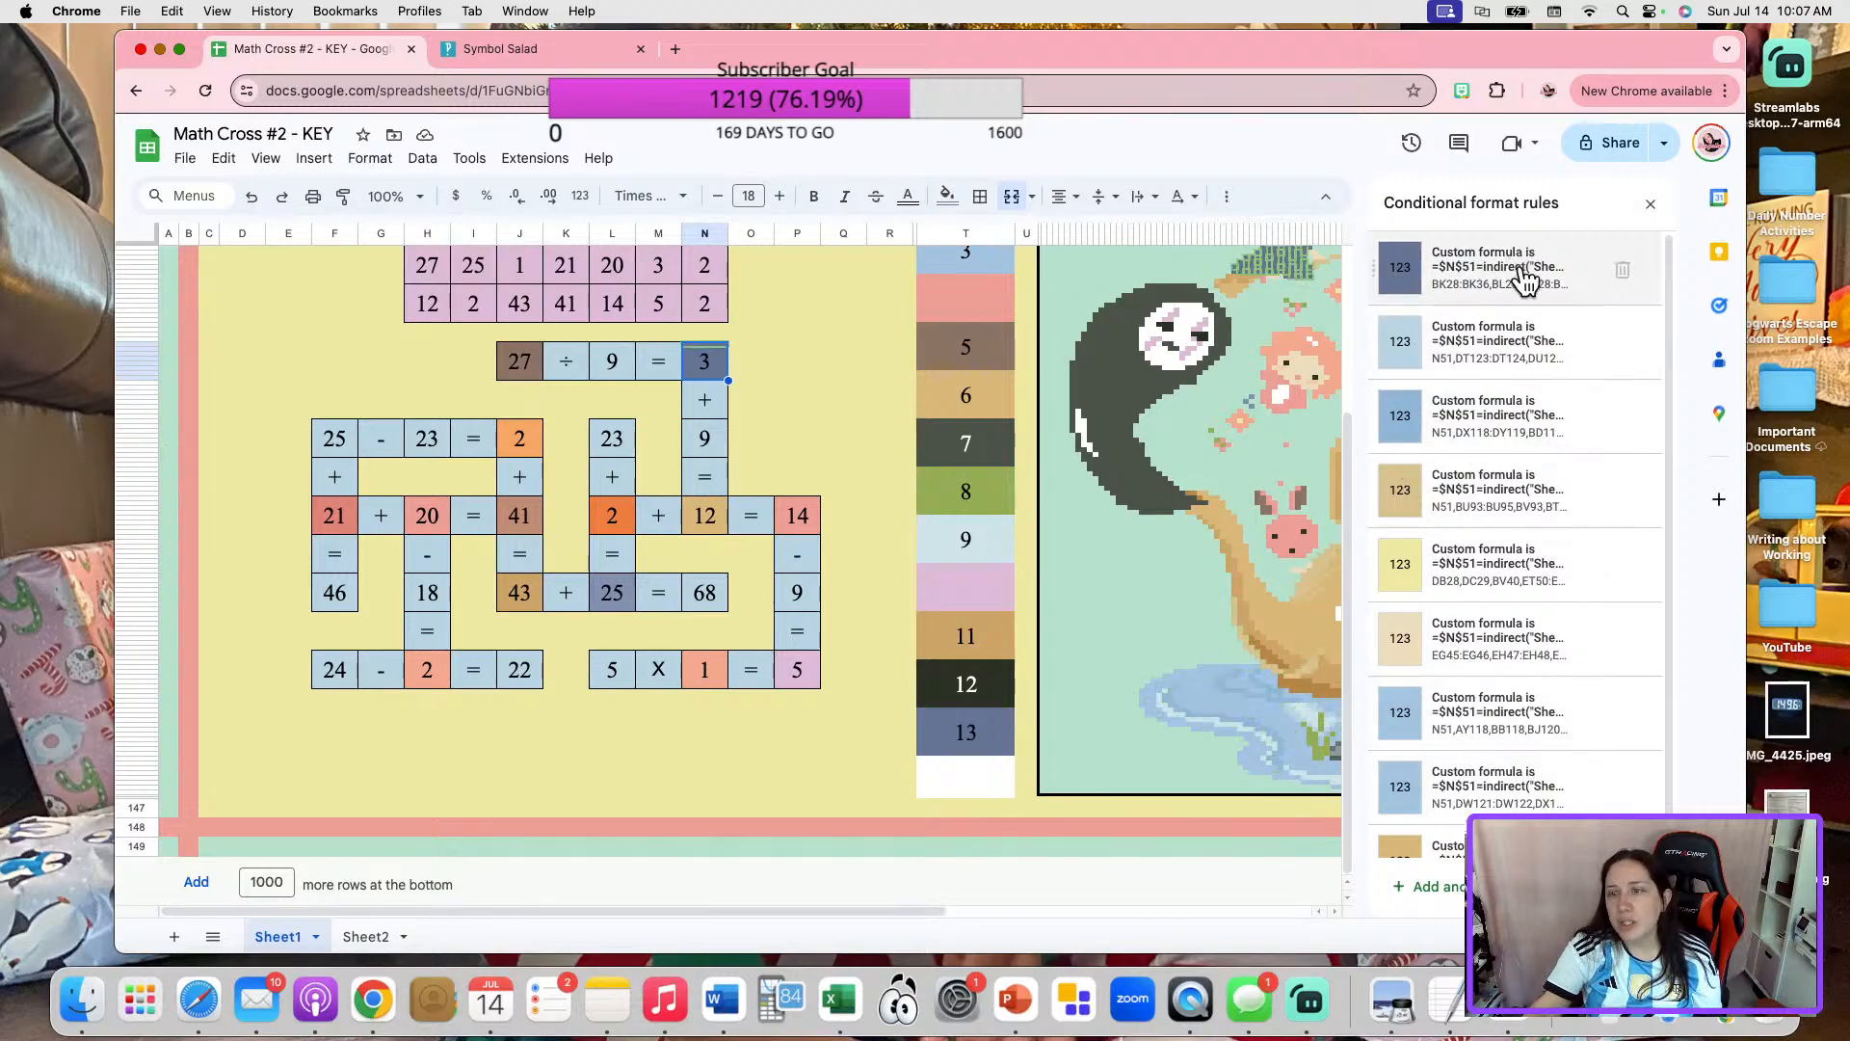
left_click(513, 362)
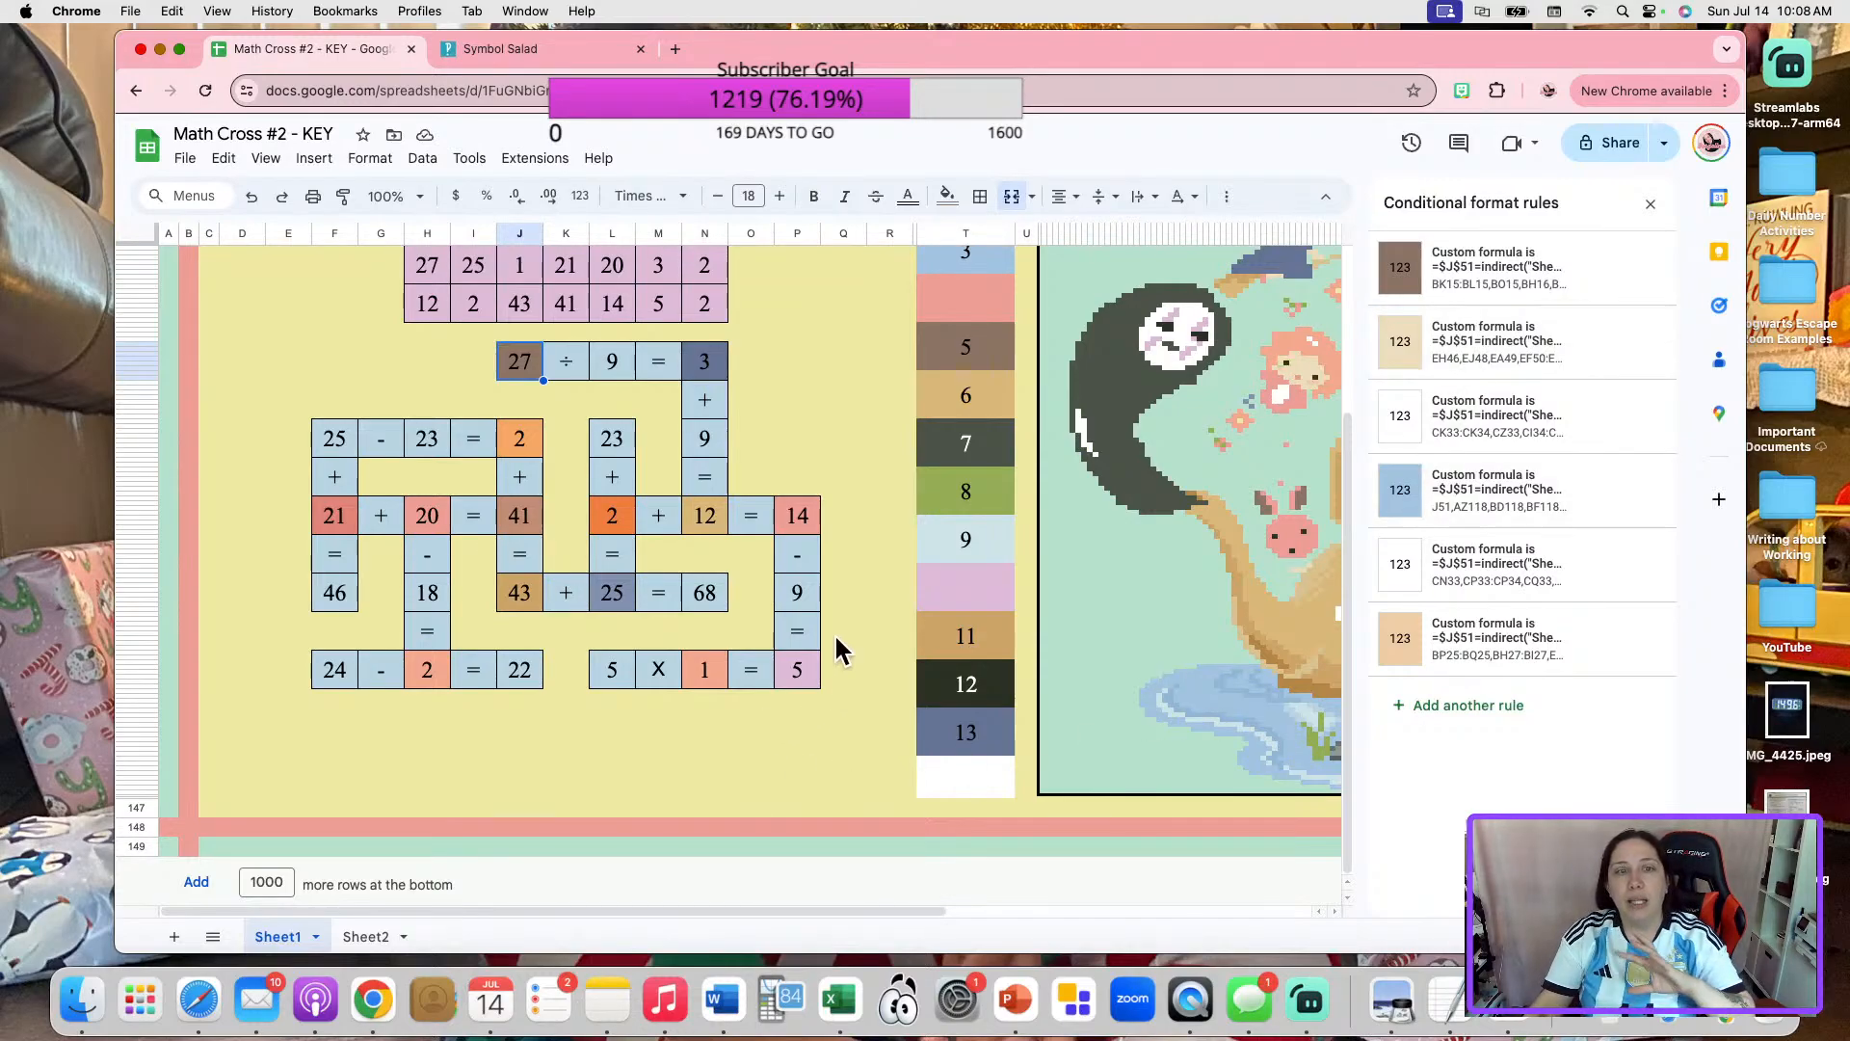
Open the orange conditional format rule of the 2 in "25 - 23 = 2" and clear that answer from its cell.
left_click(523, 441)
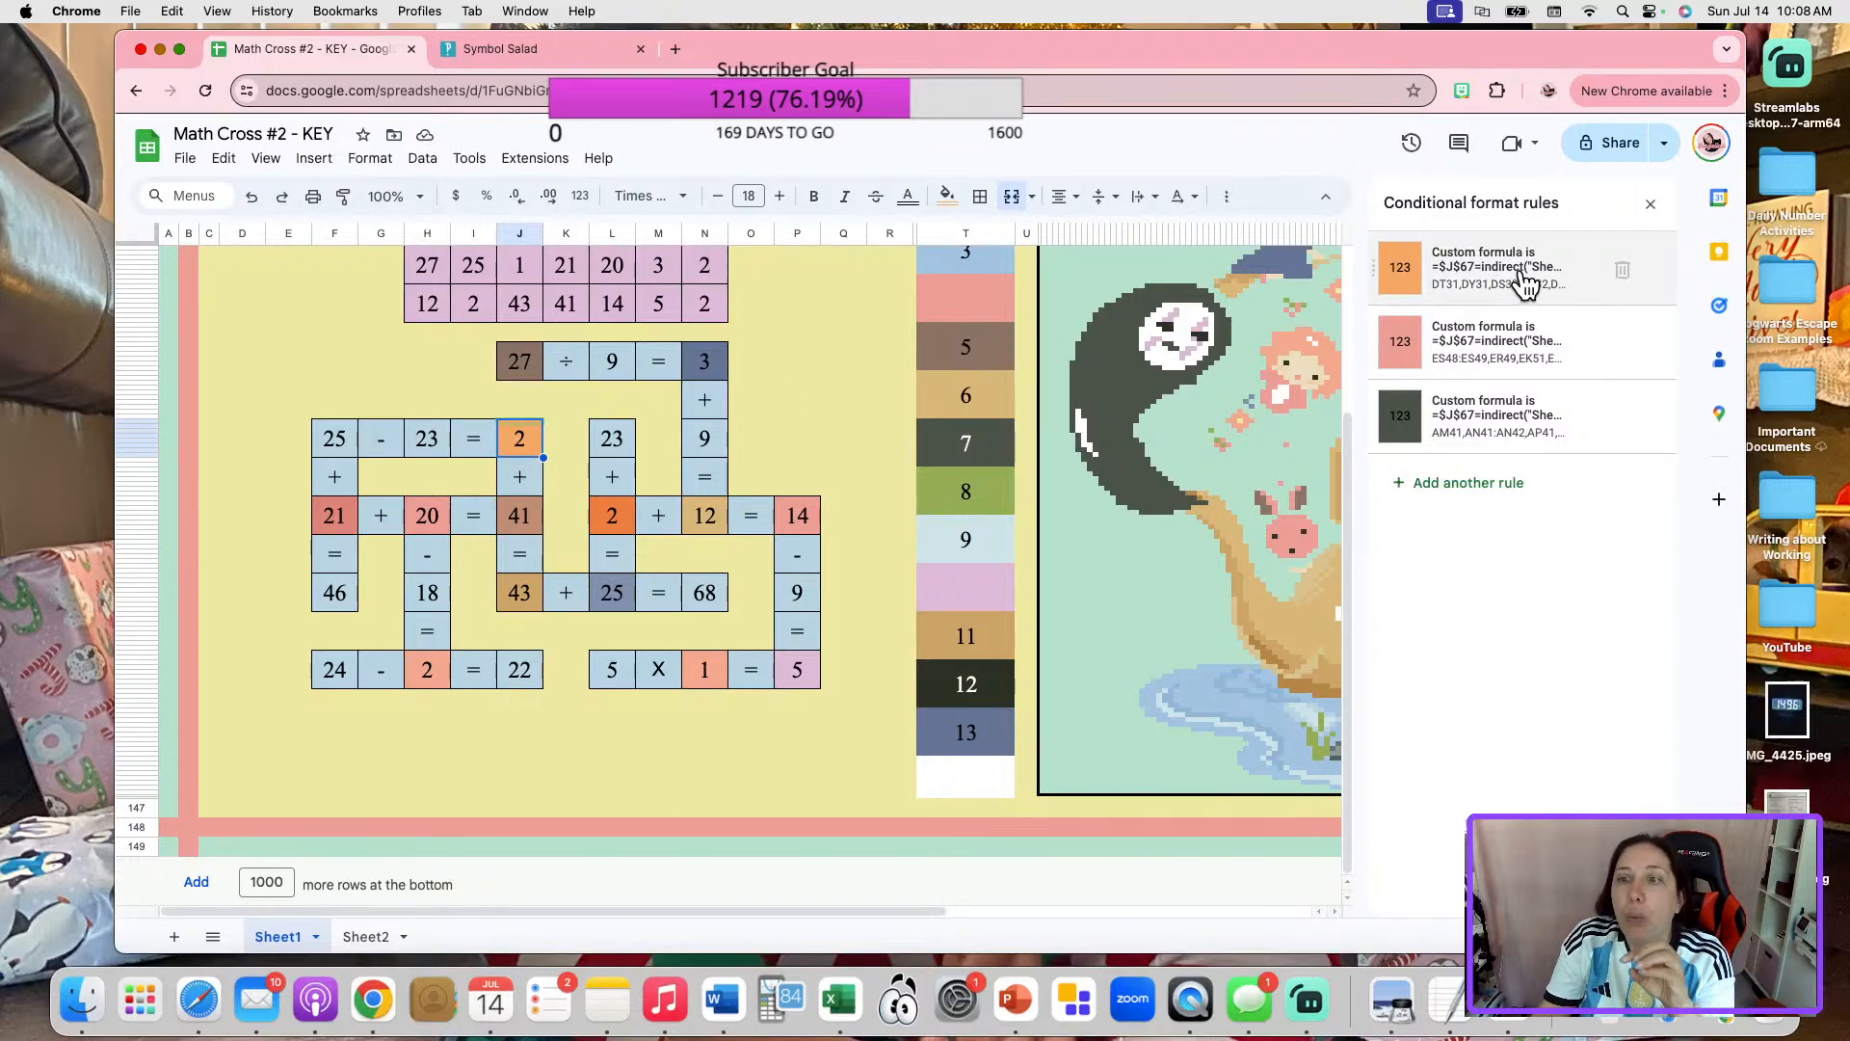
left_click(1570, 273)
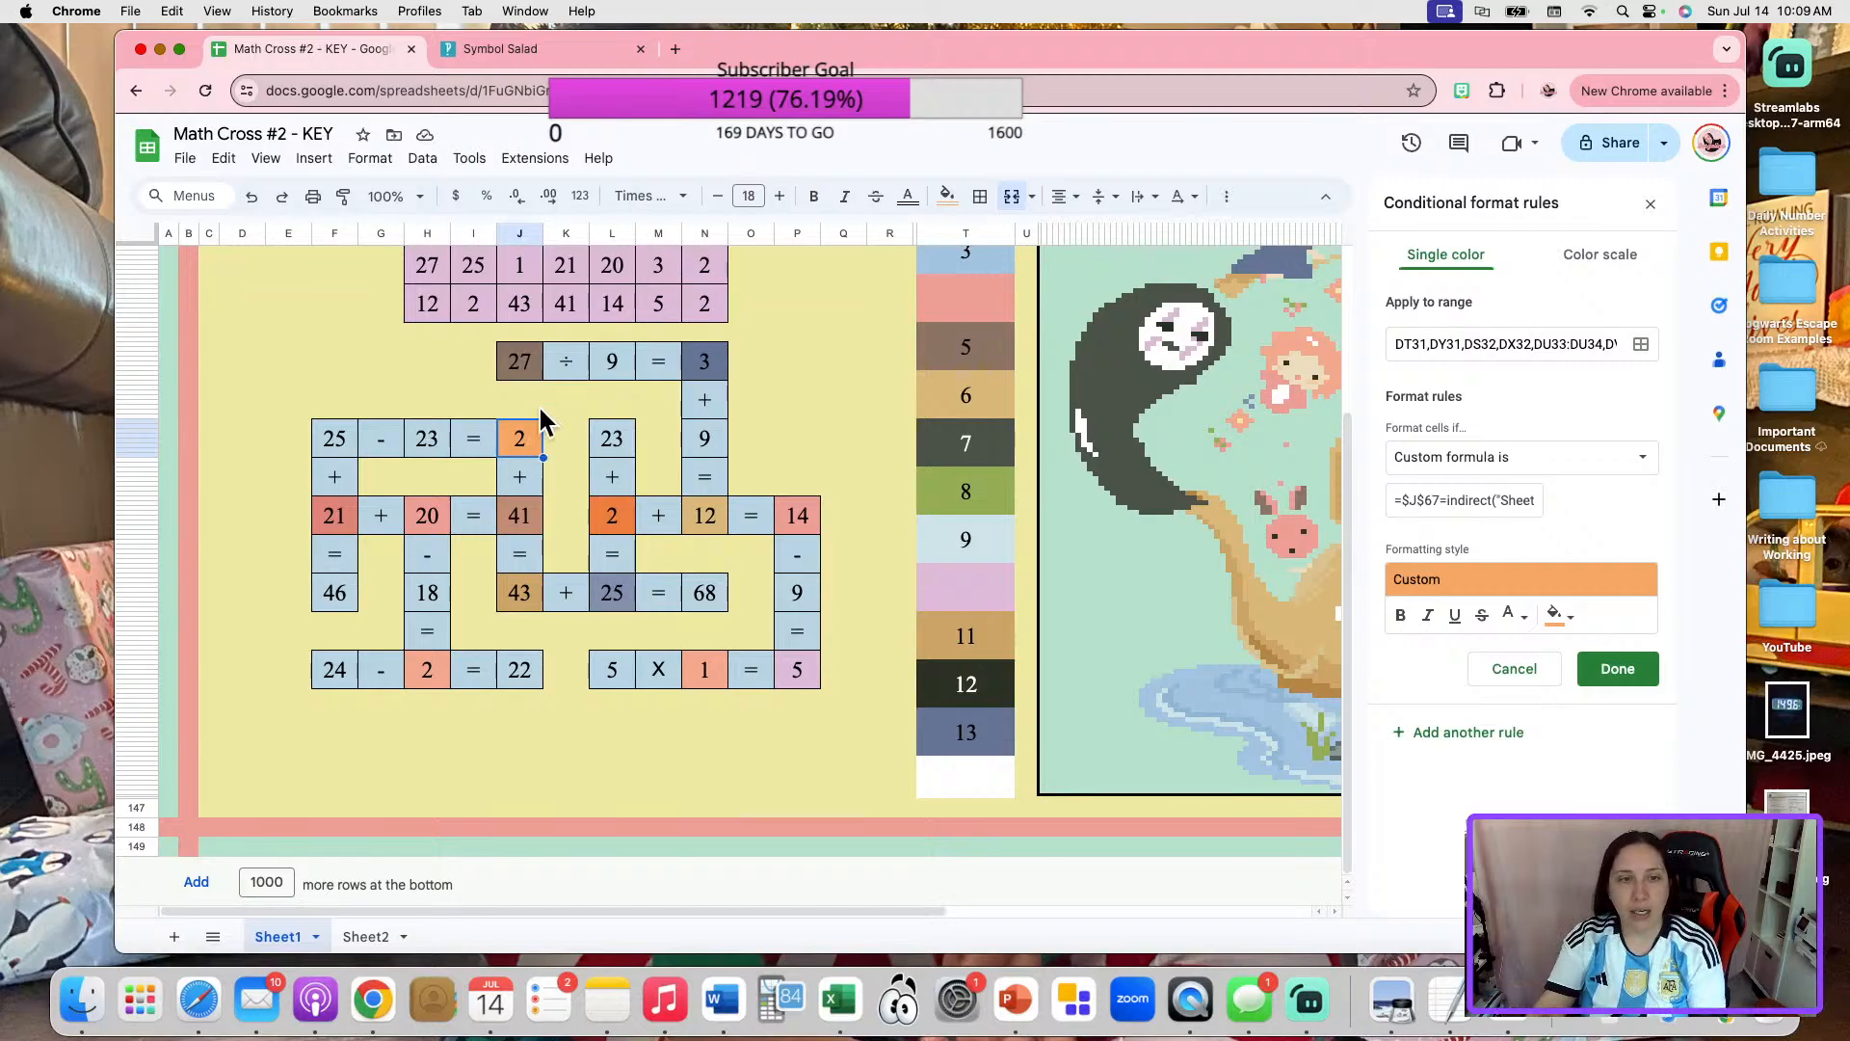
key("Delete")
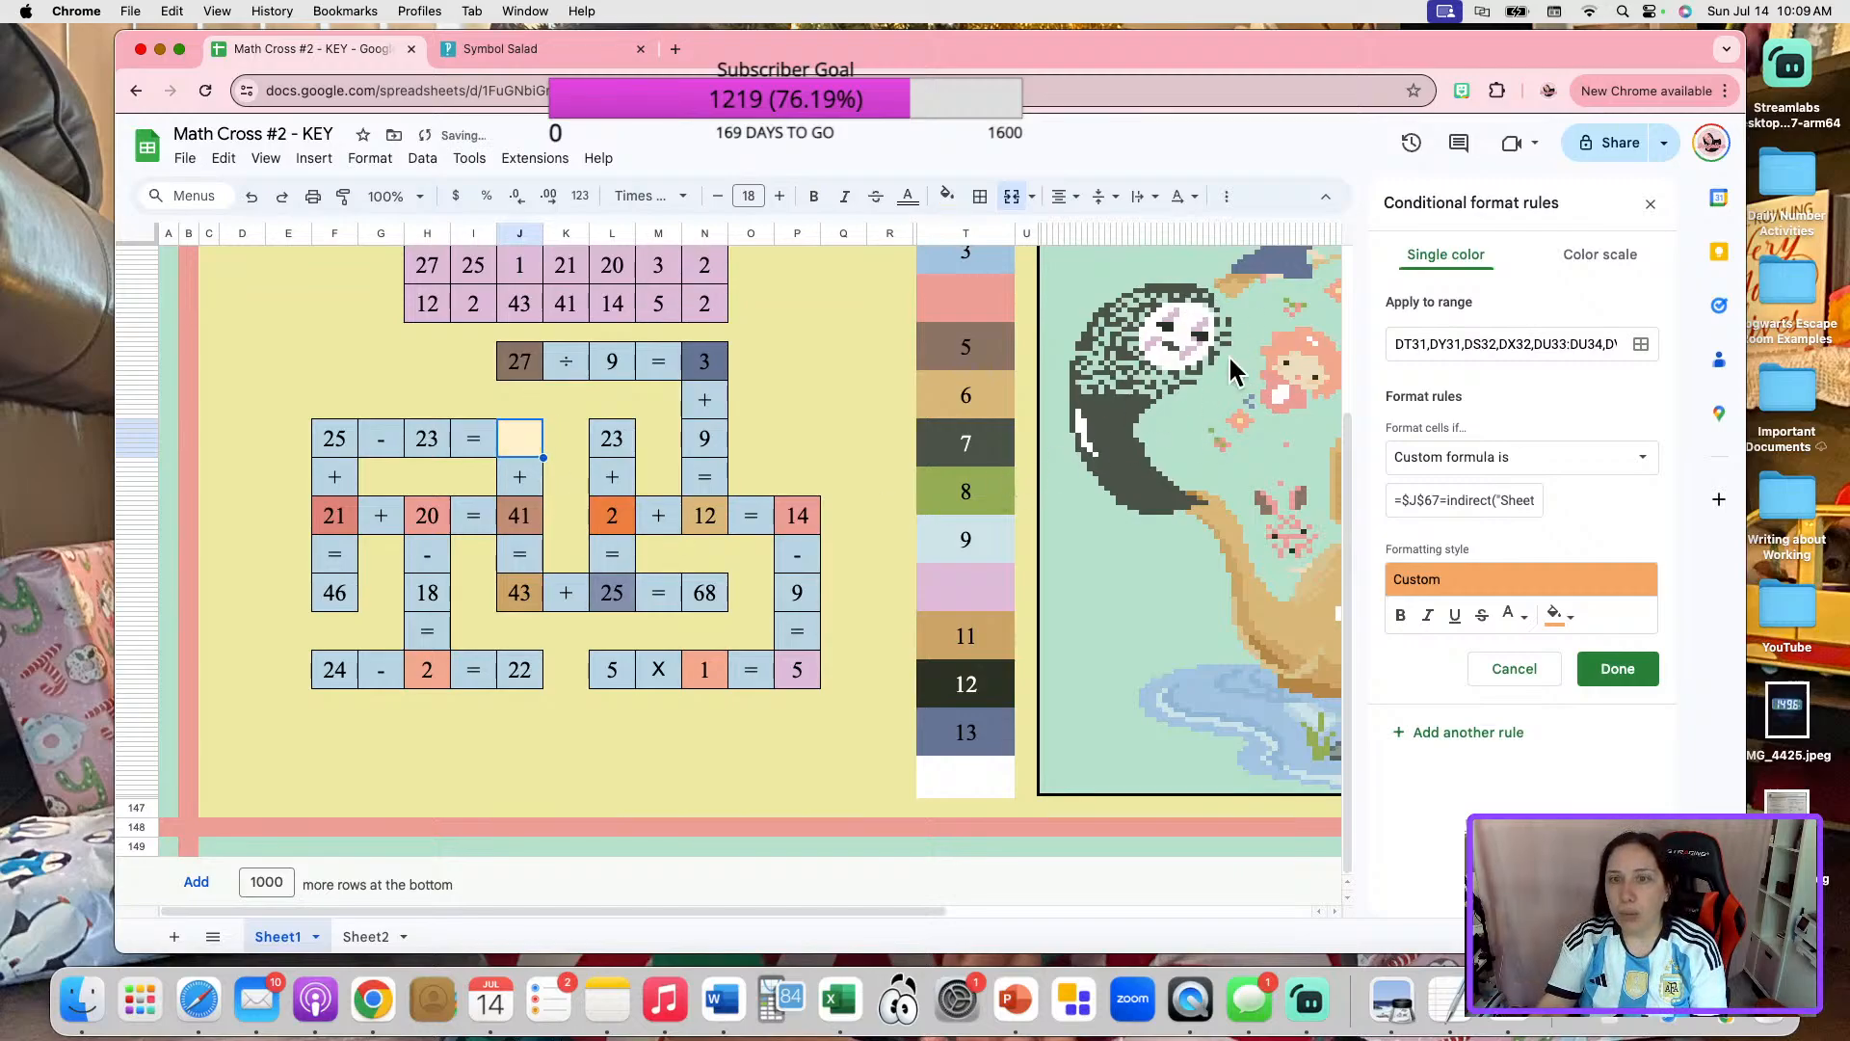
Re-enter 2 as the answer in "25 - 23 = 2" and view the conditional format rules of the unnumbered pink color box between 3 and 5.
type("2")
left_click(753, 451)
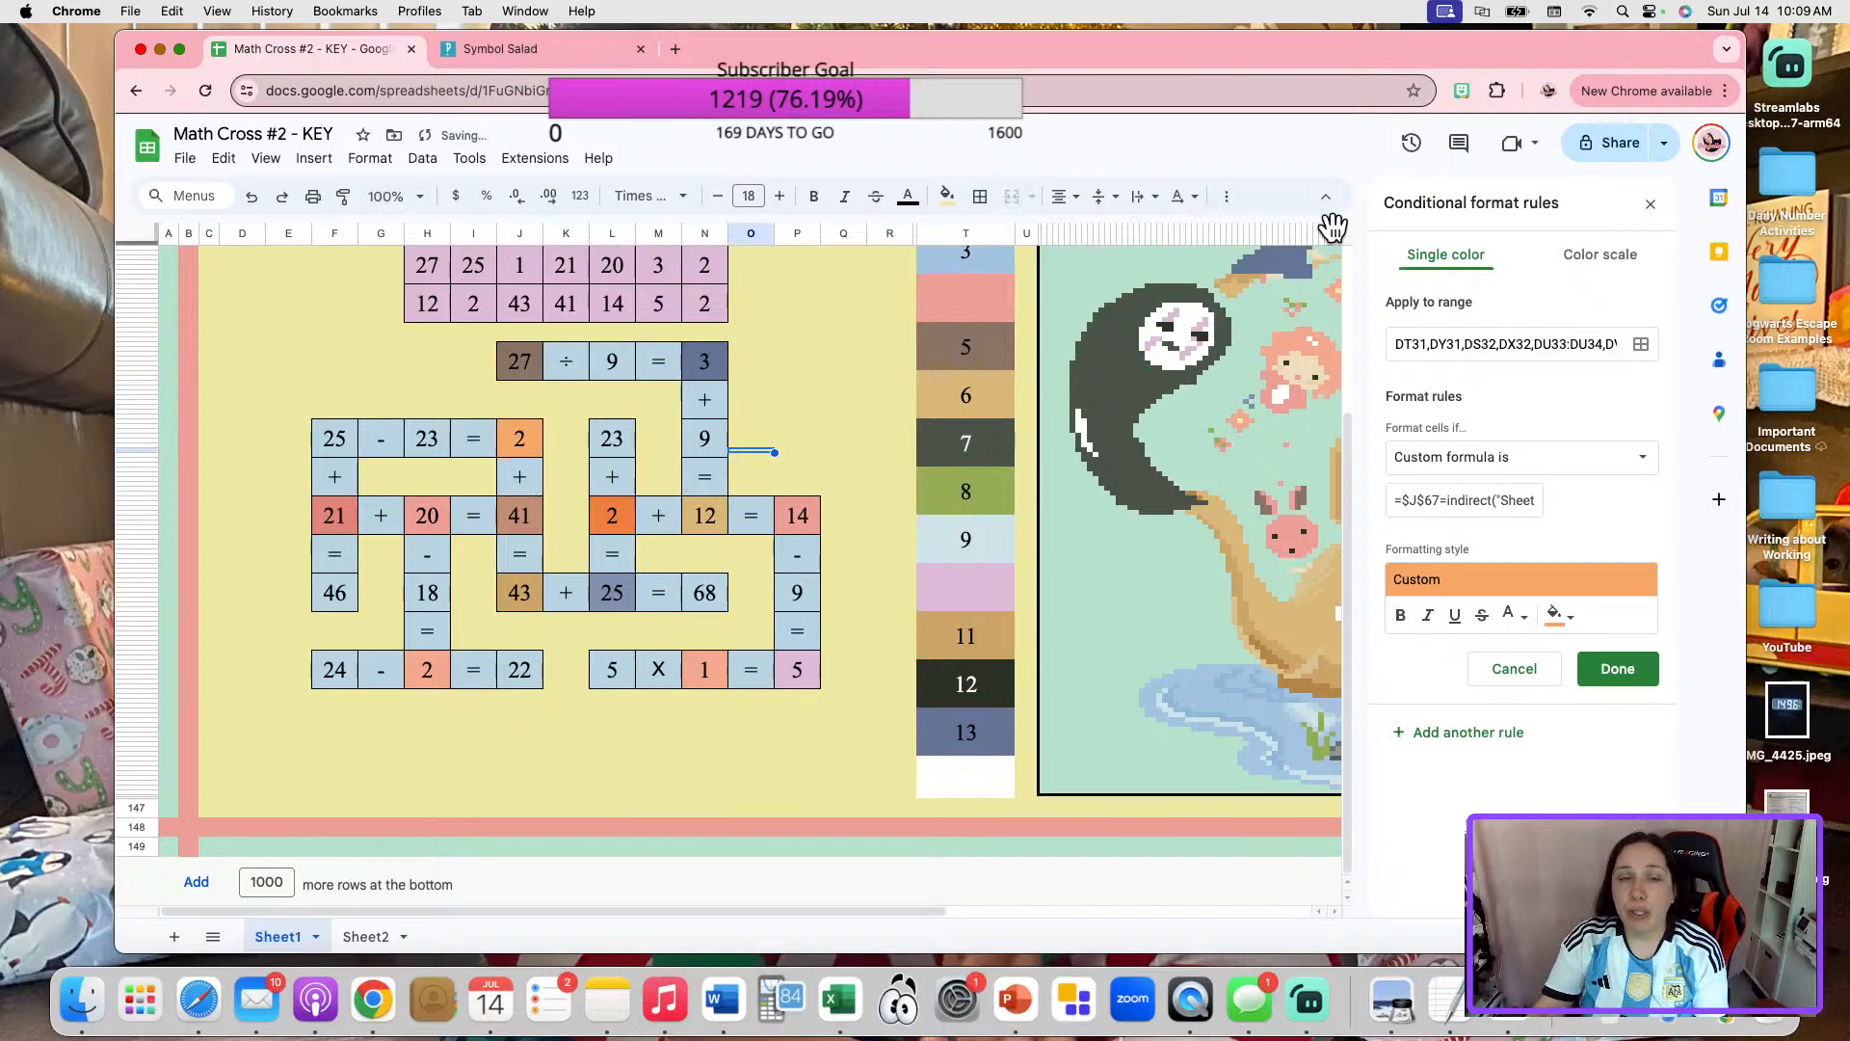
left_click(969, 310)
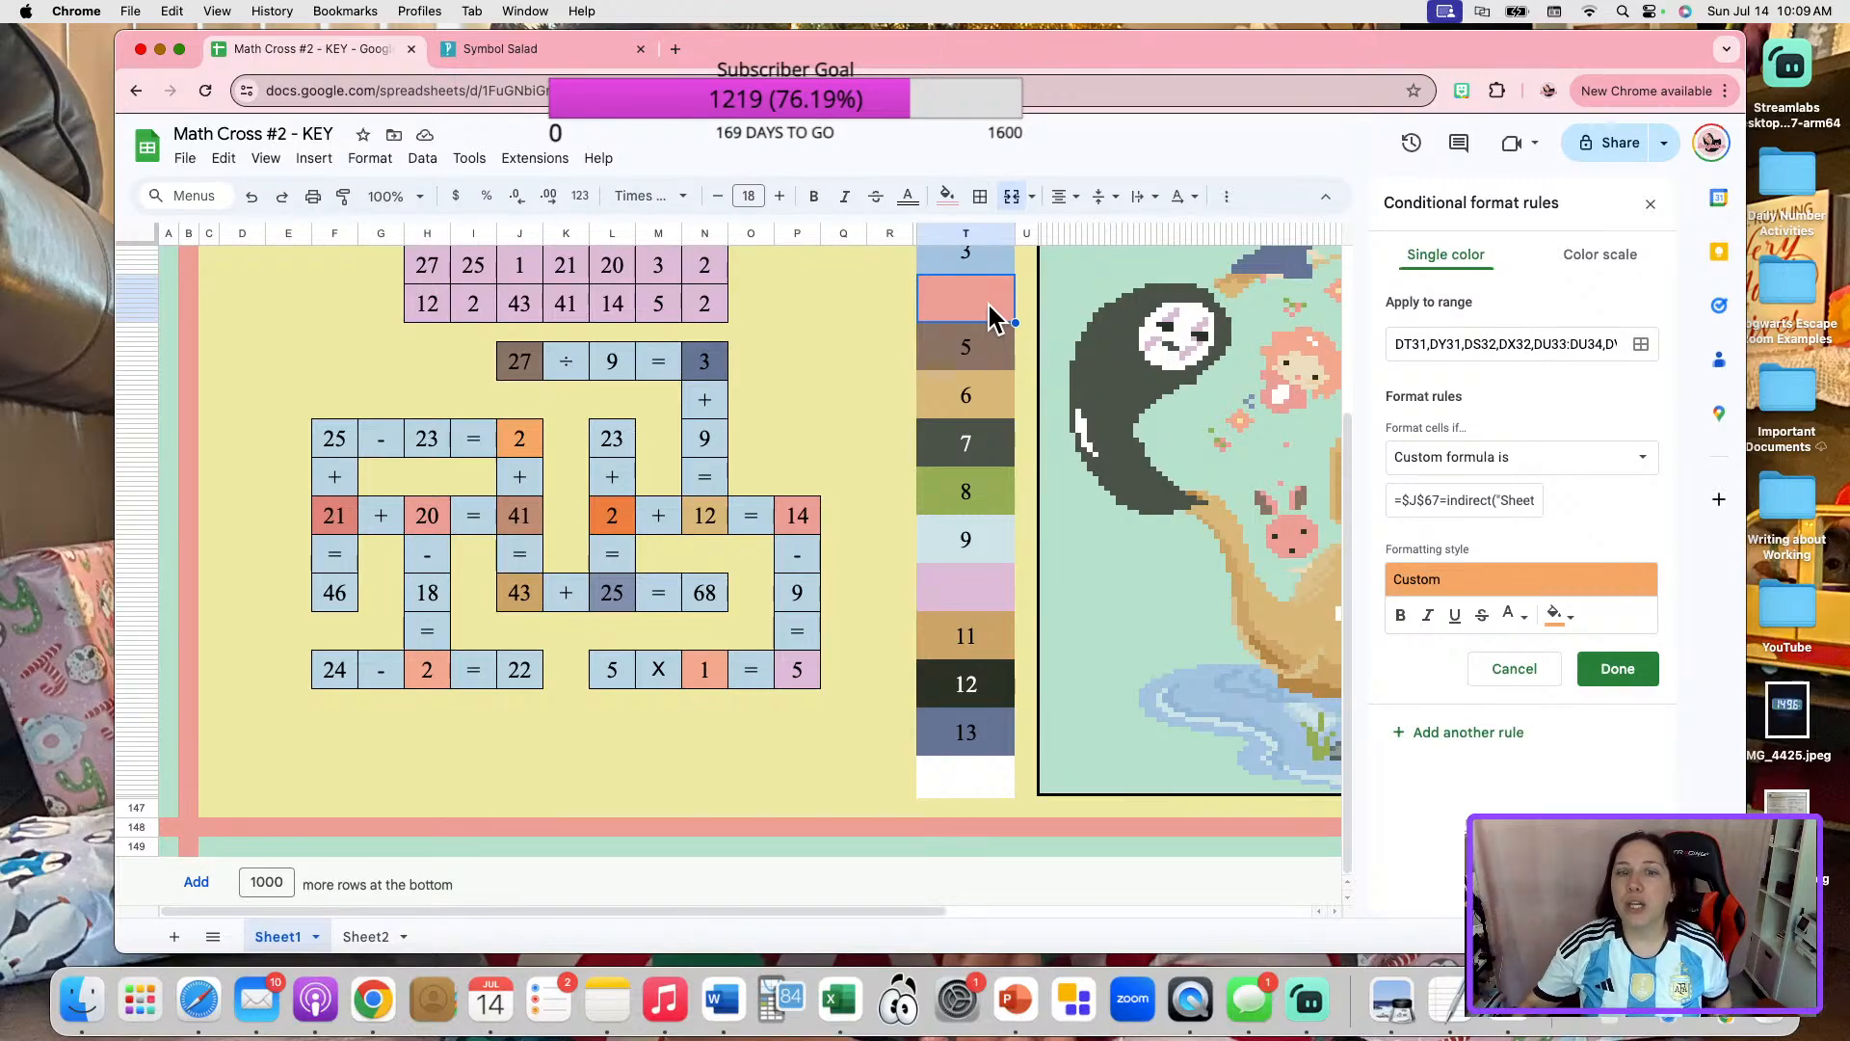
left_click(1514, 668)
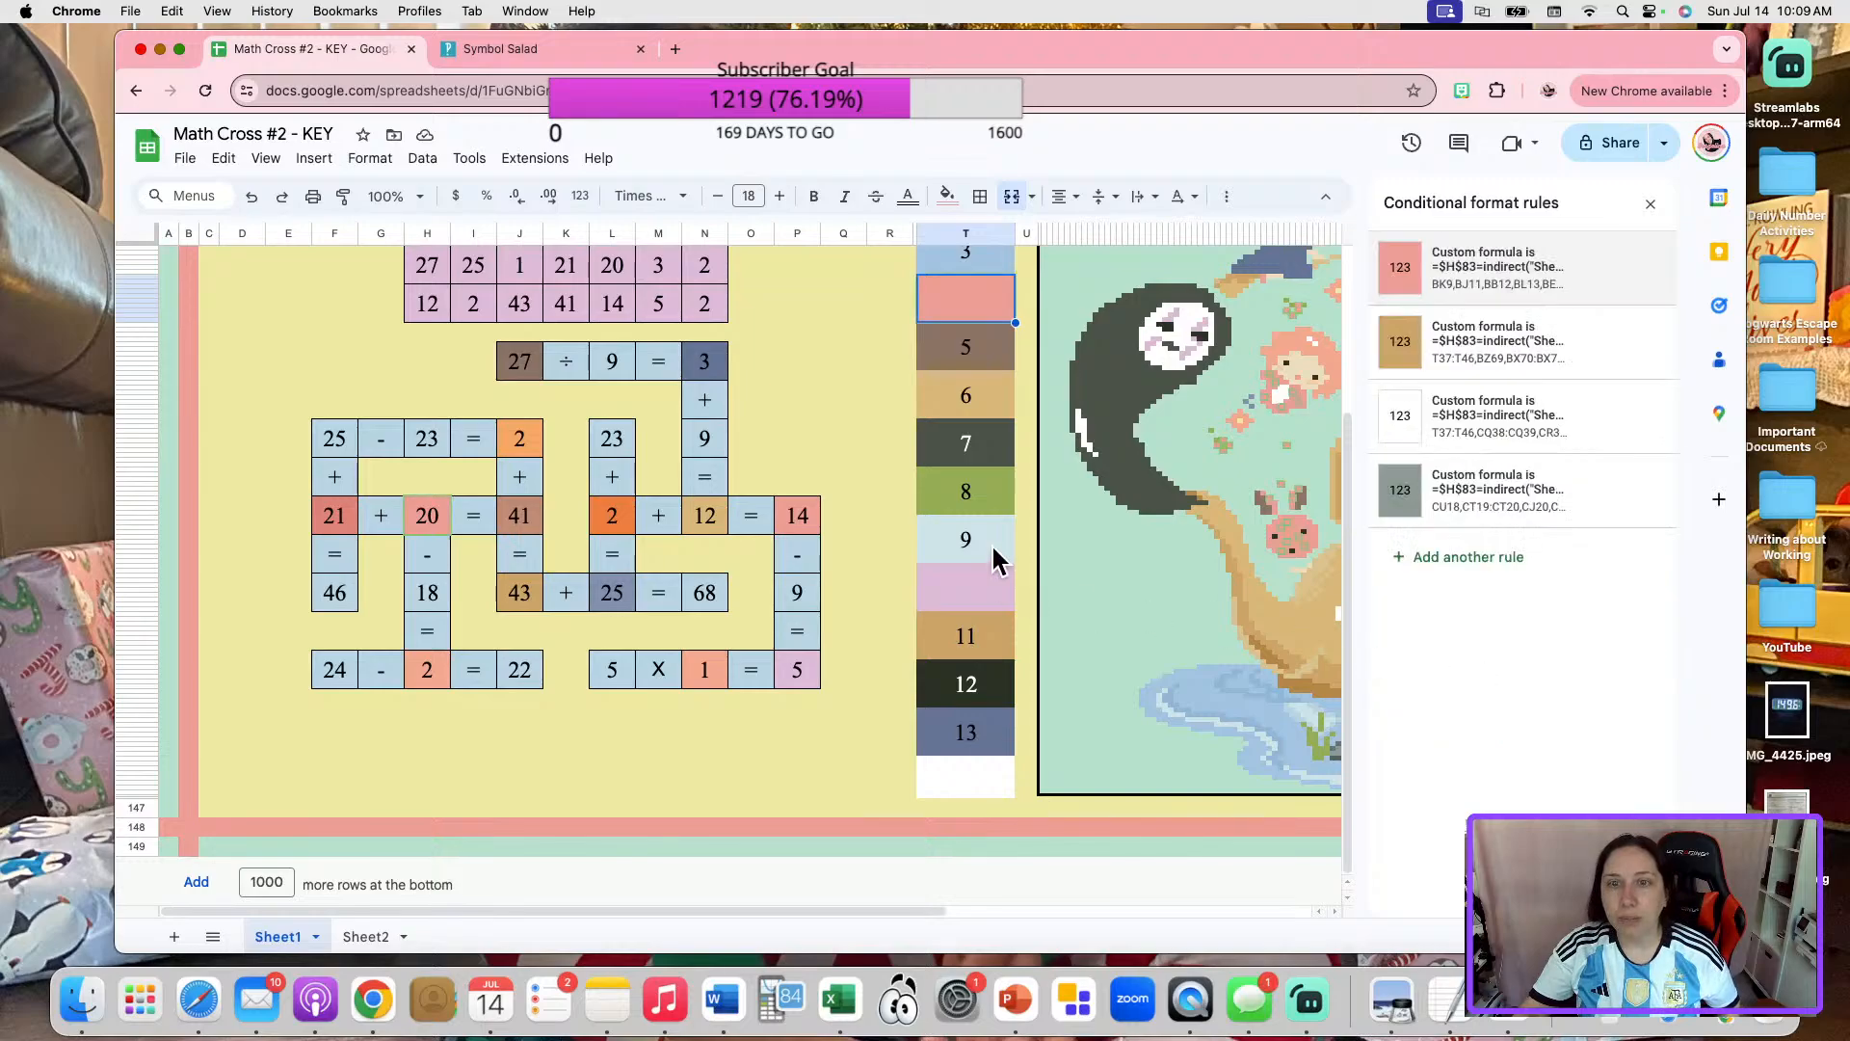
scroll(990, 546, "up", 5)
scroll(730, 627, "down", 4)
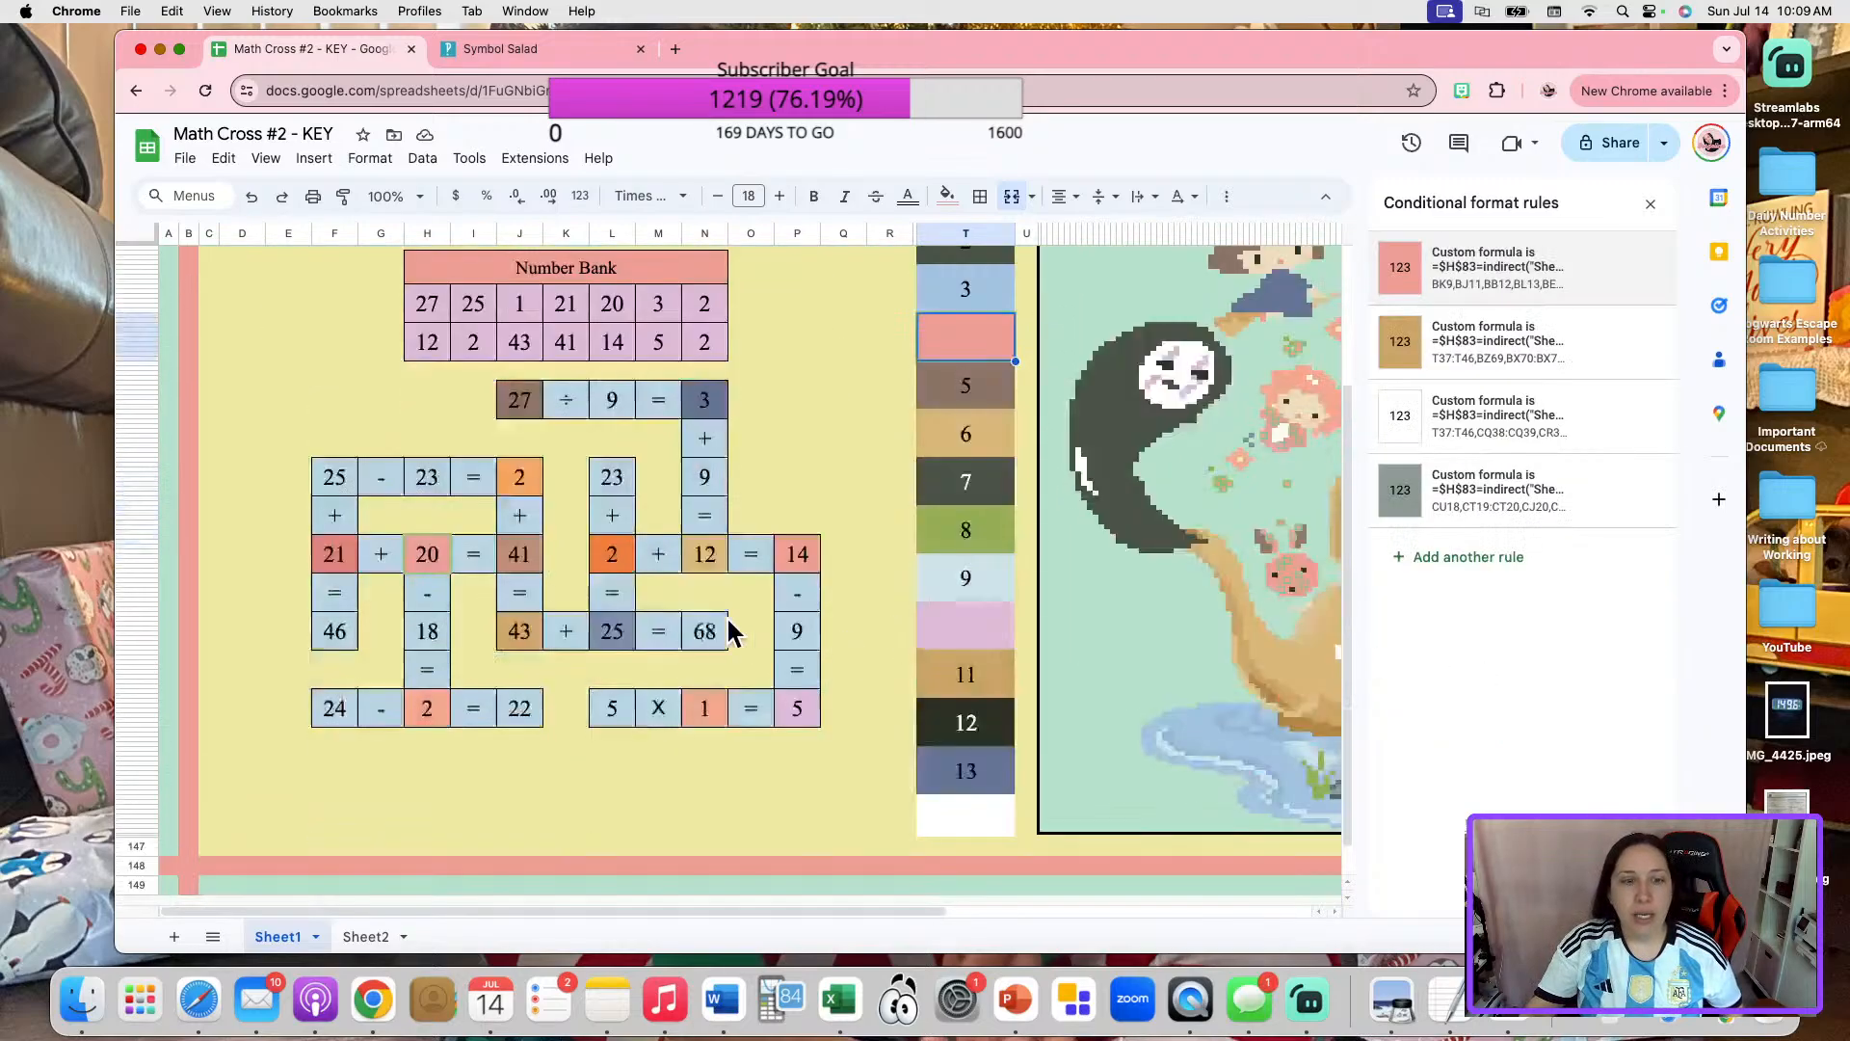
Copy the custom formula from the orange conditional format rule of the 2 in "25 - 23 = 2" and close that rule.
left_click(540, 467)
left_click(1445, 289)
left_click(1478, 501)
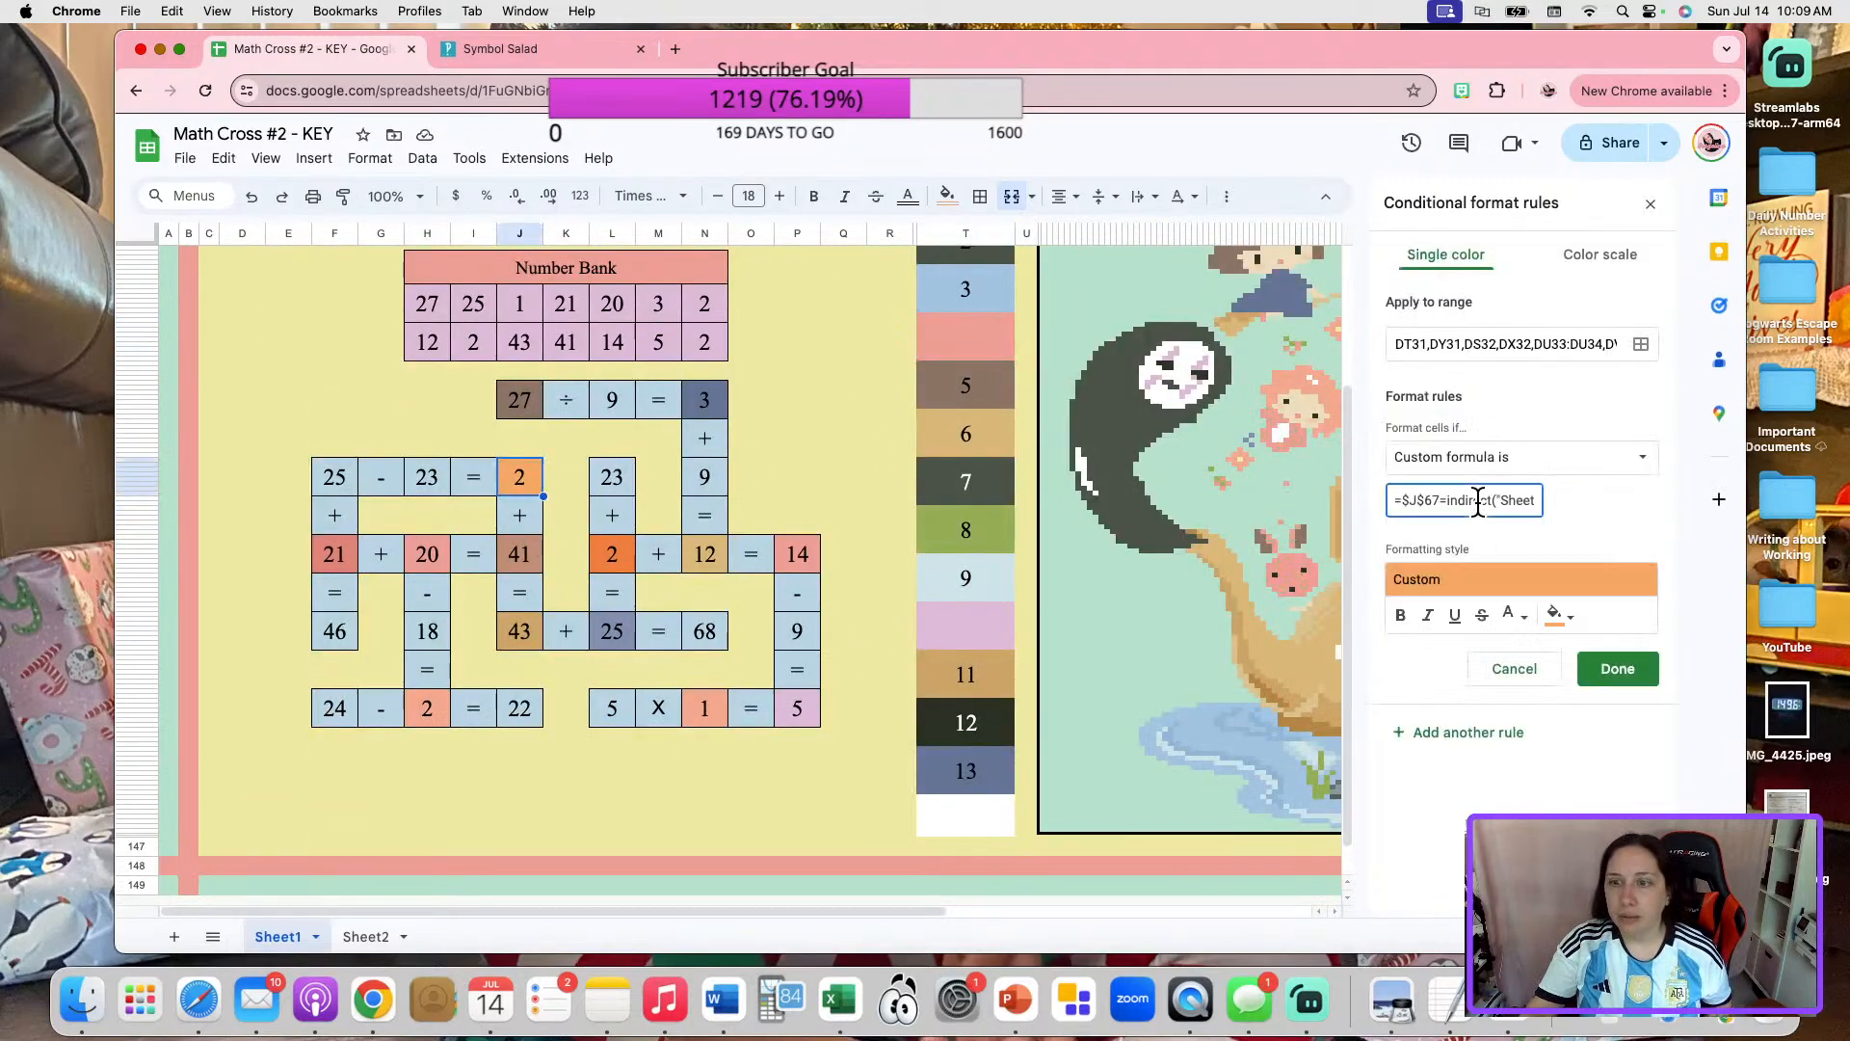
key("super+a")
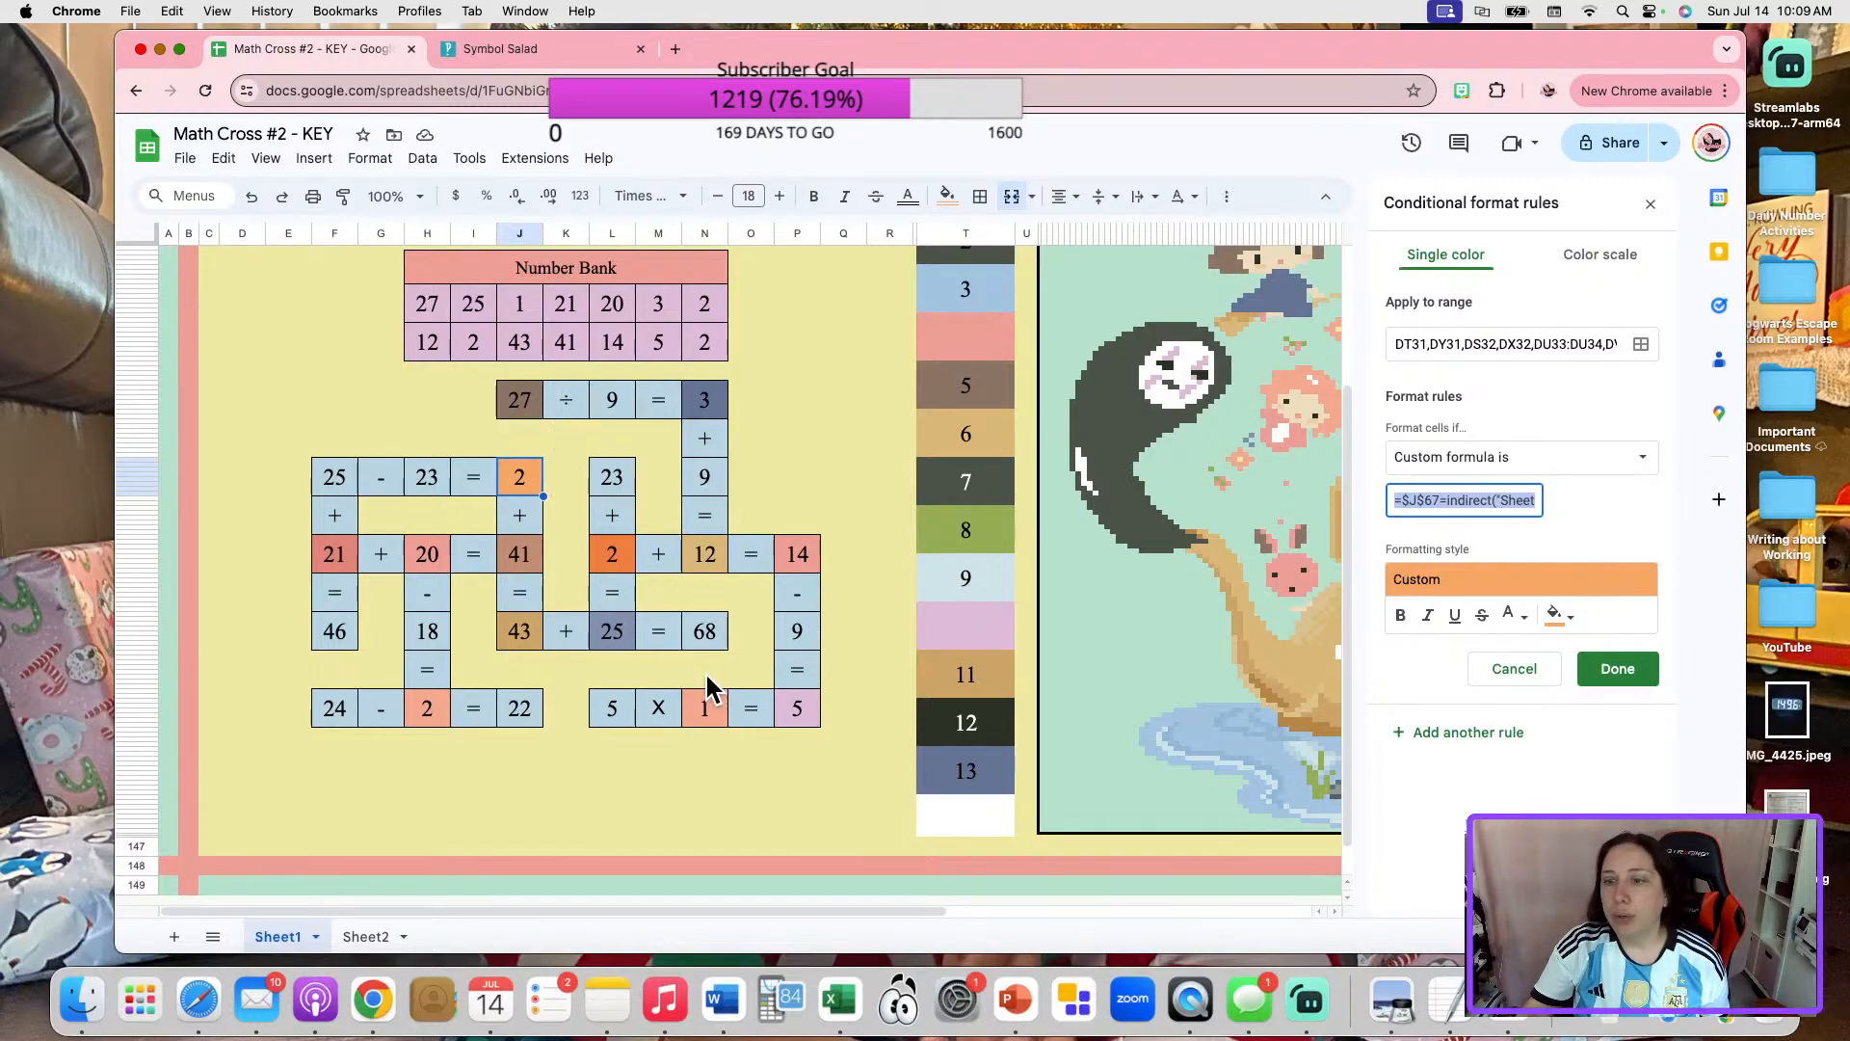
left_click(1618, 672)
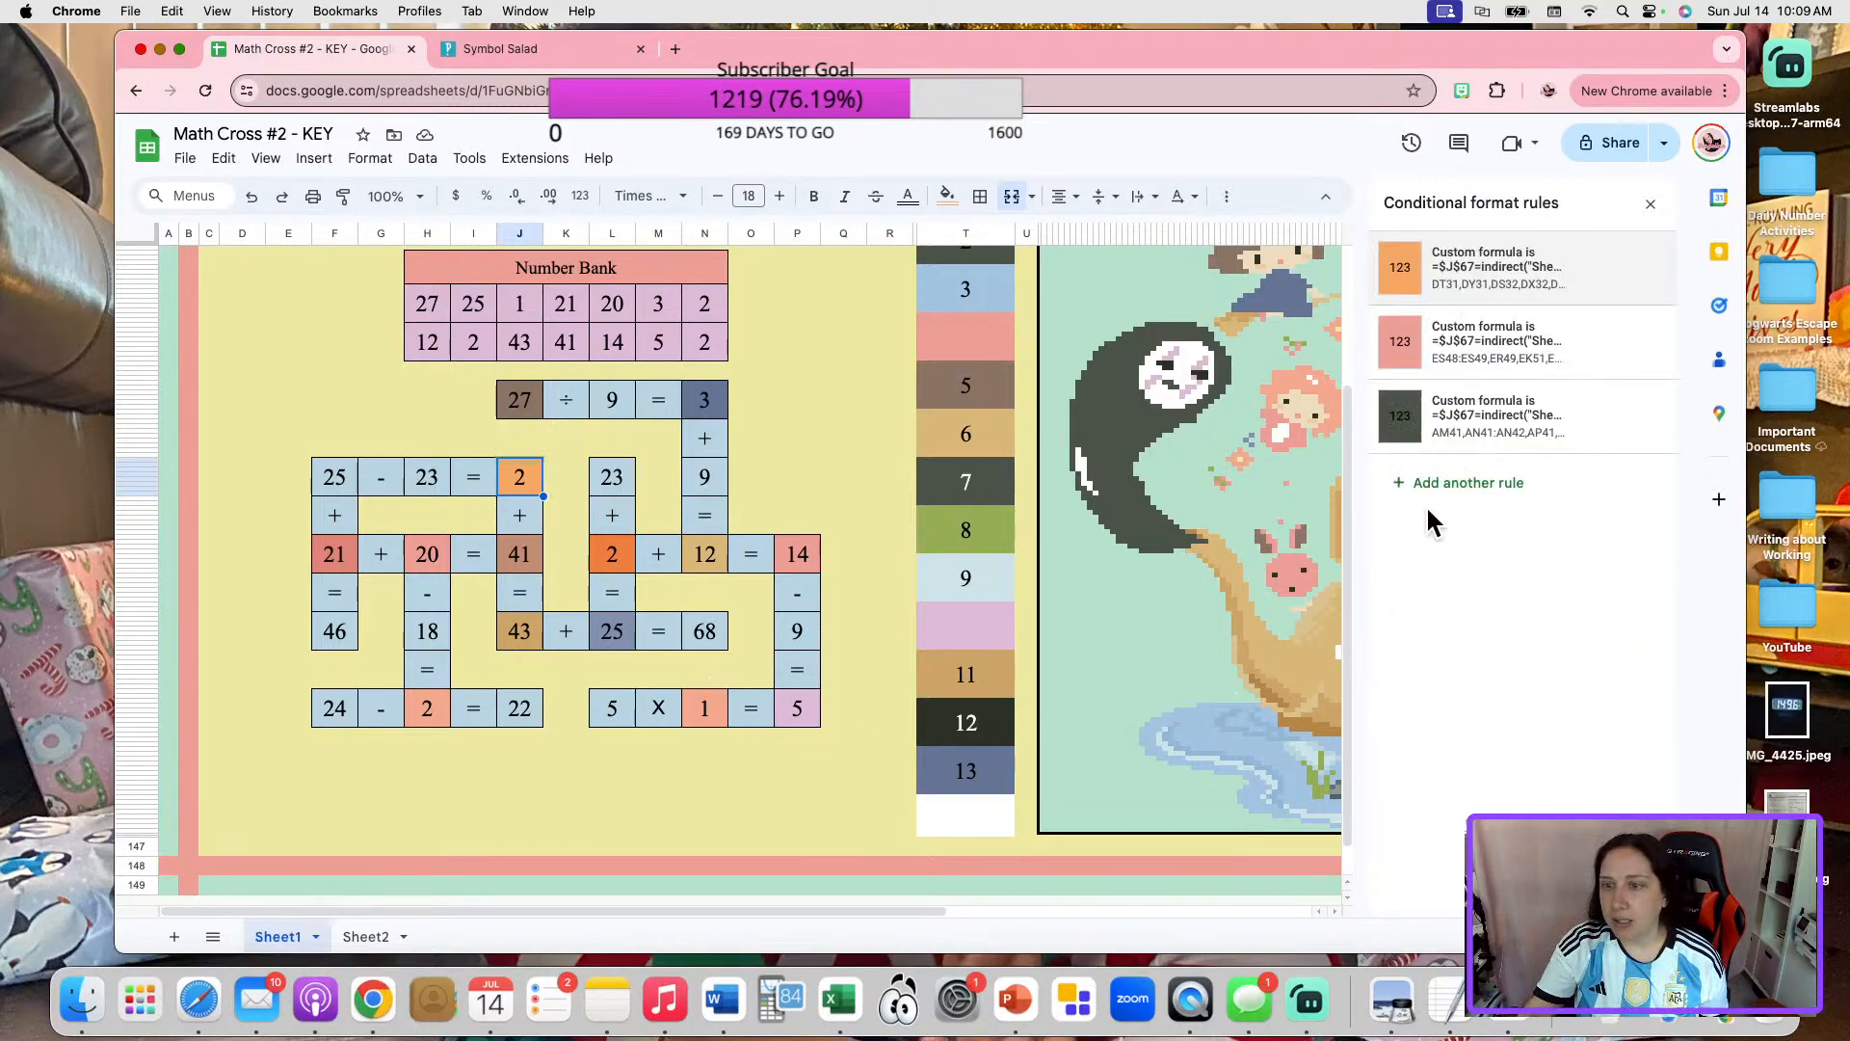
Replace the custom formula in color box 1's gray-green rule with the copied $J$67 formula pointing to Sheet2!C42.
scroll(940, 525, "up", 3)
left_click(979, 399)
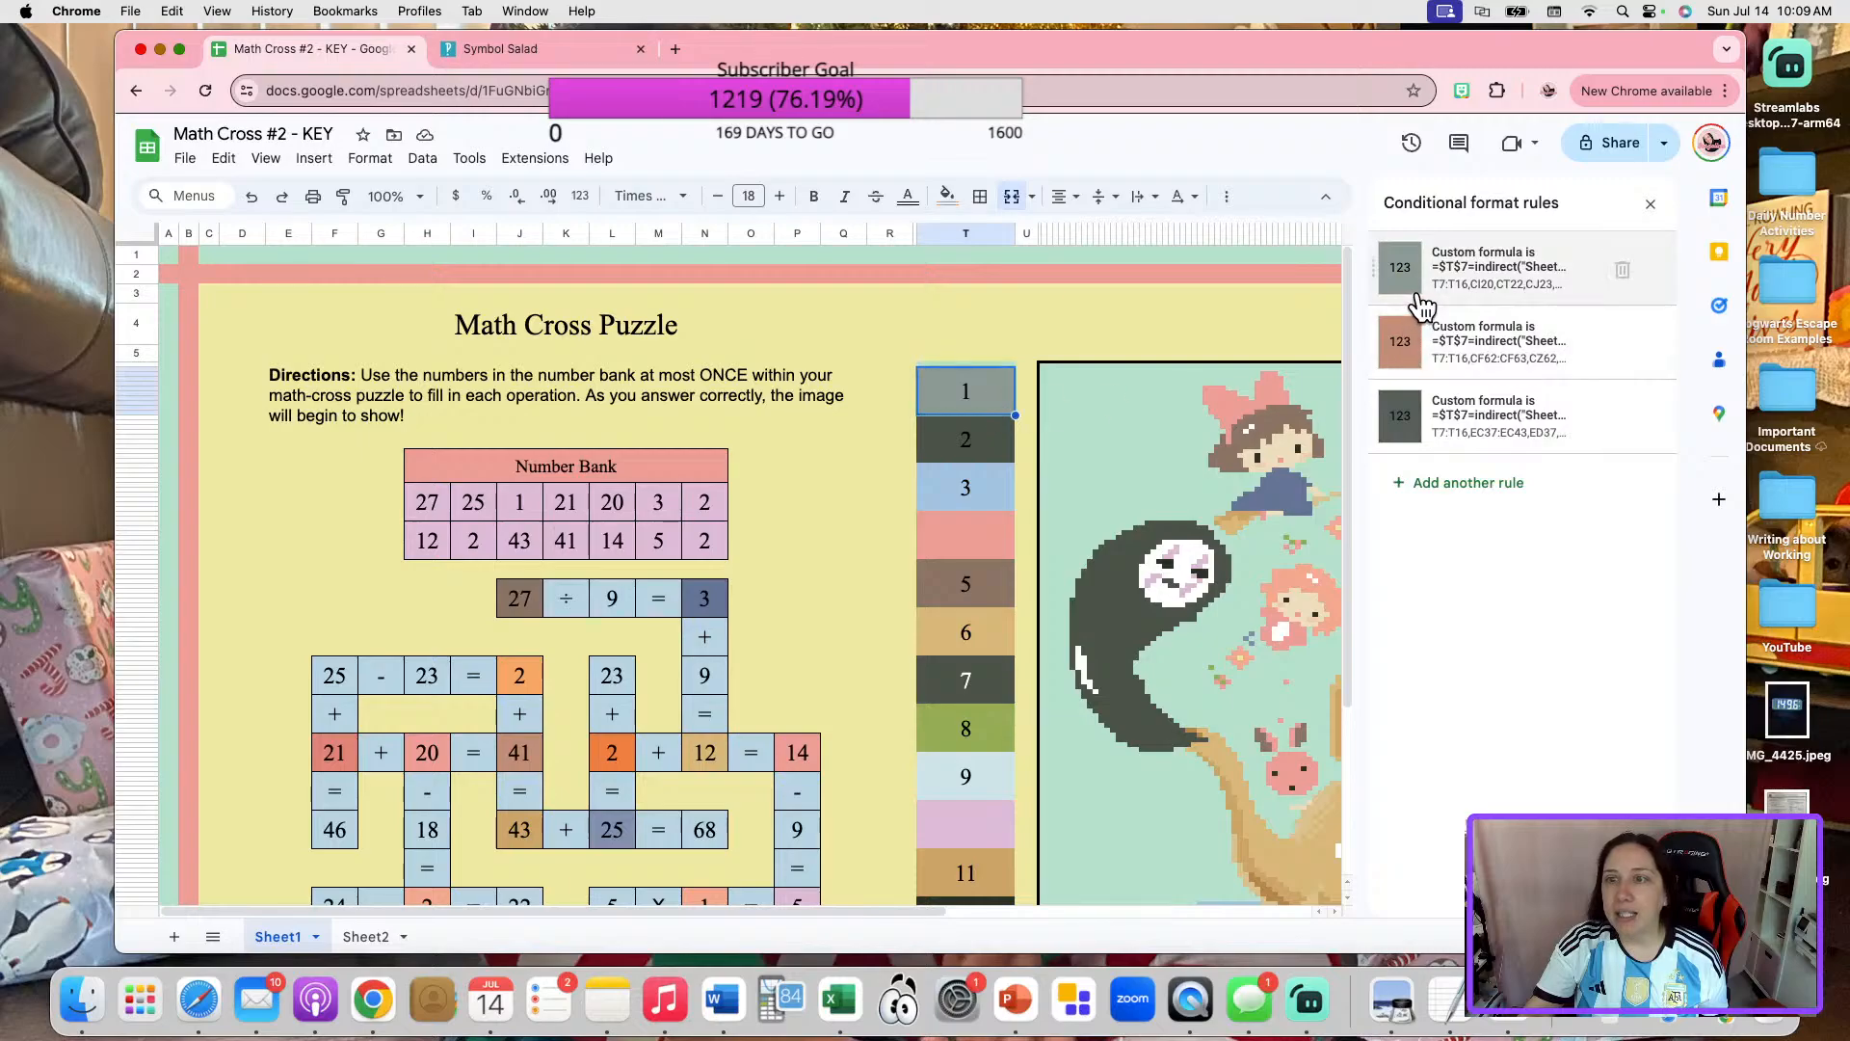
left_click(1455, 270)
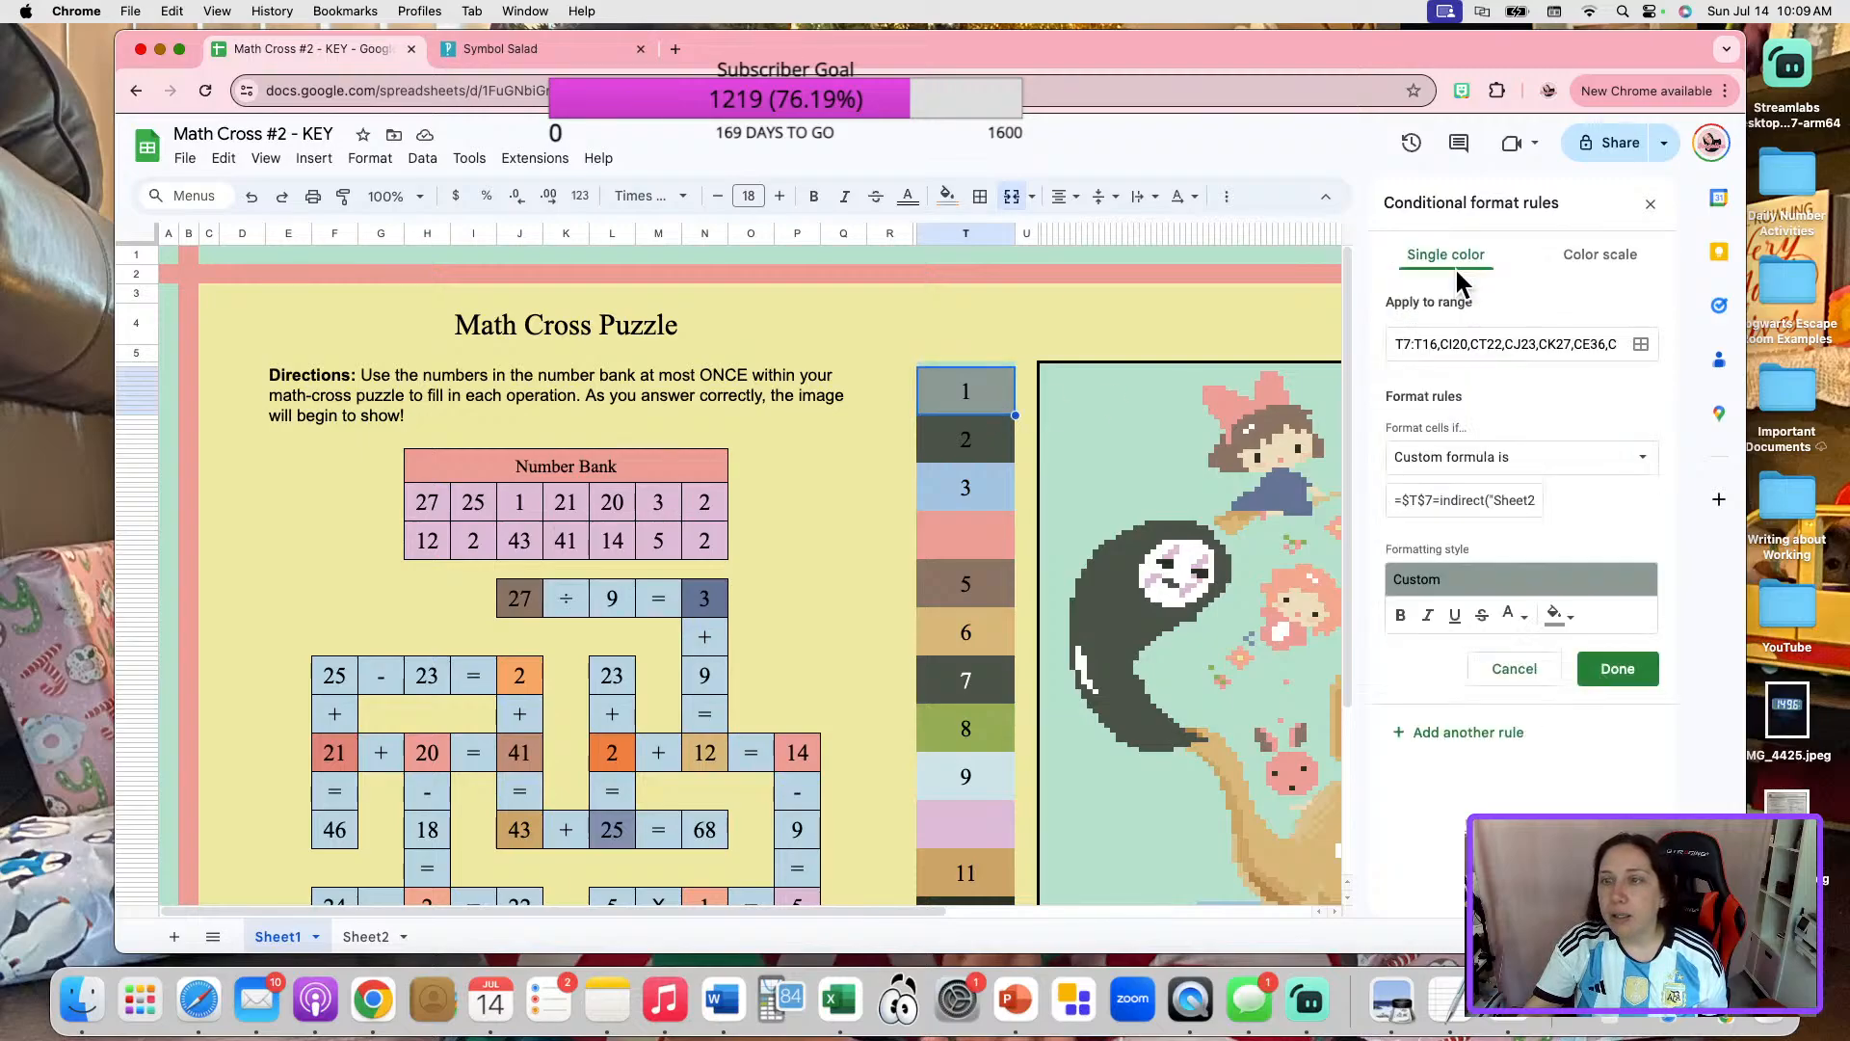
left_click(1423, 496)
key("super+a")
type("=$T$7=indirect(\"Sheet2!C42\")")
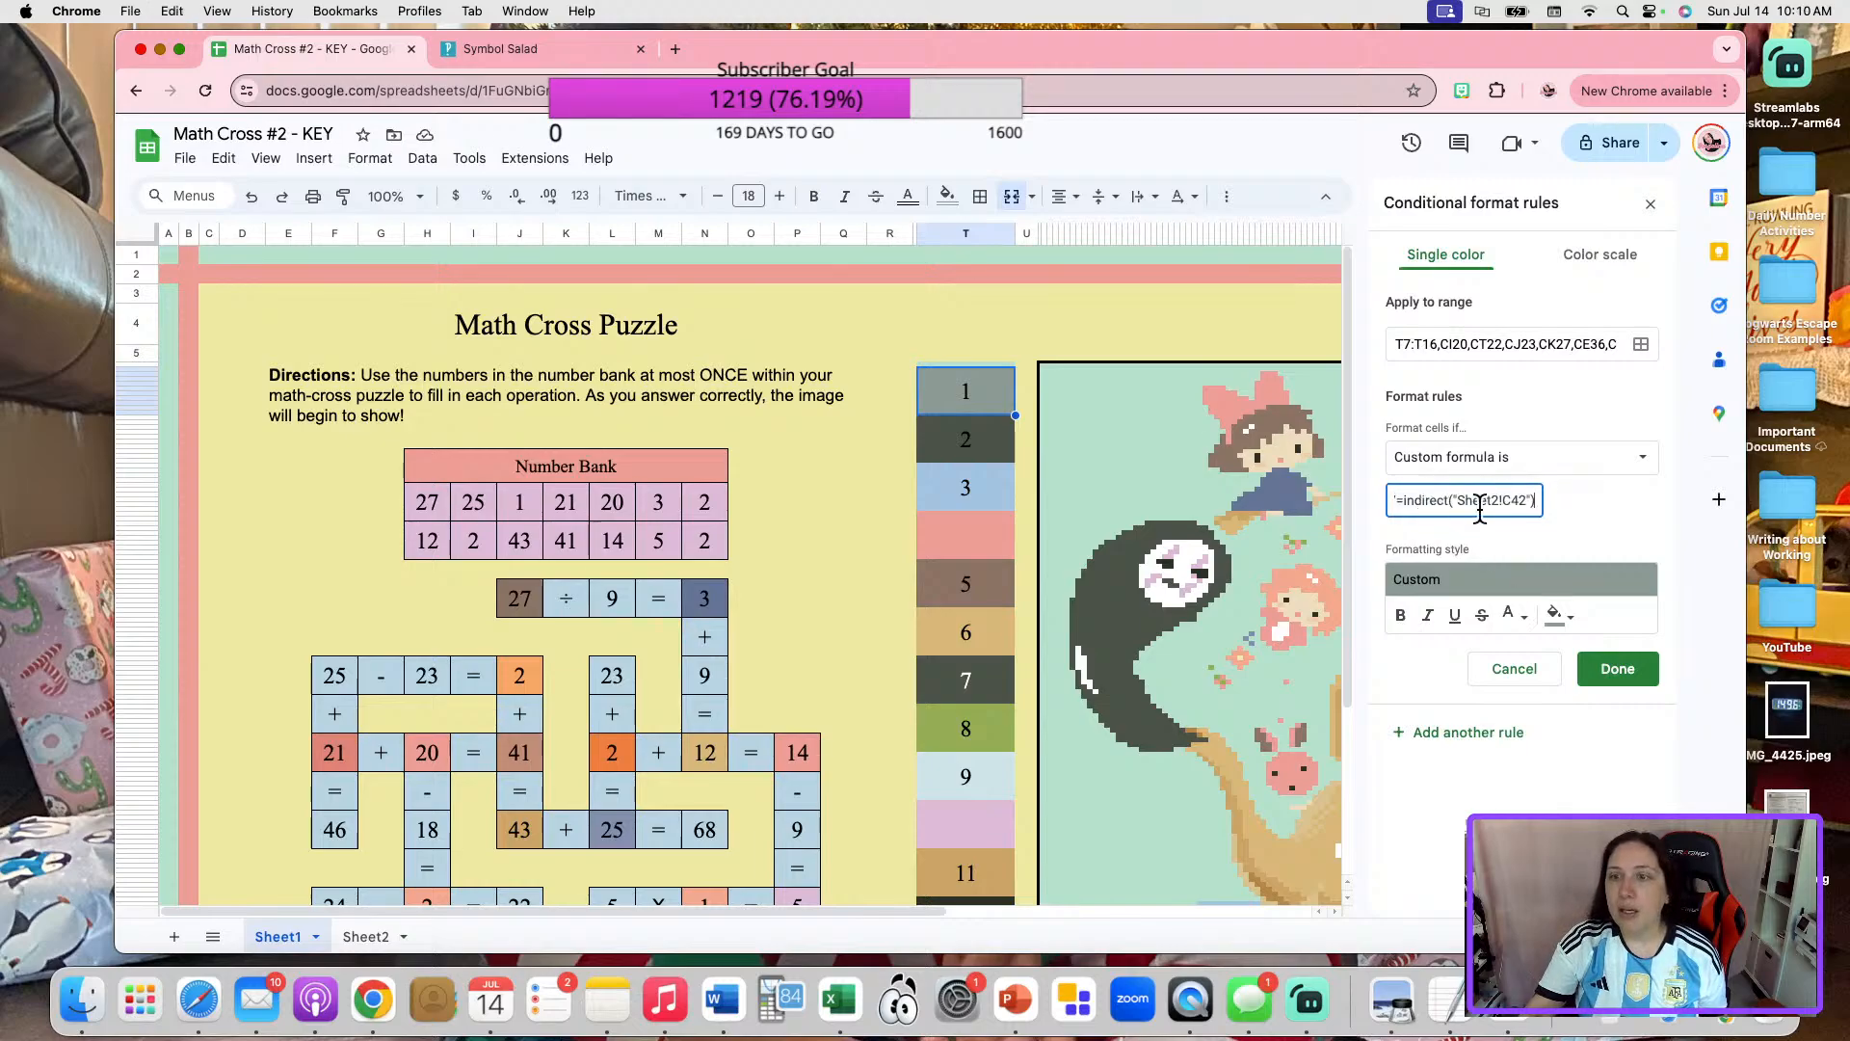
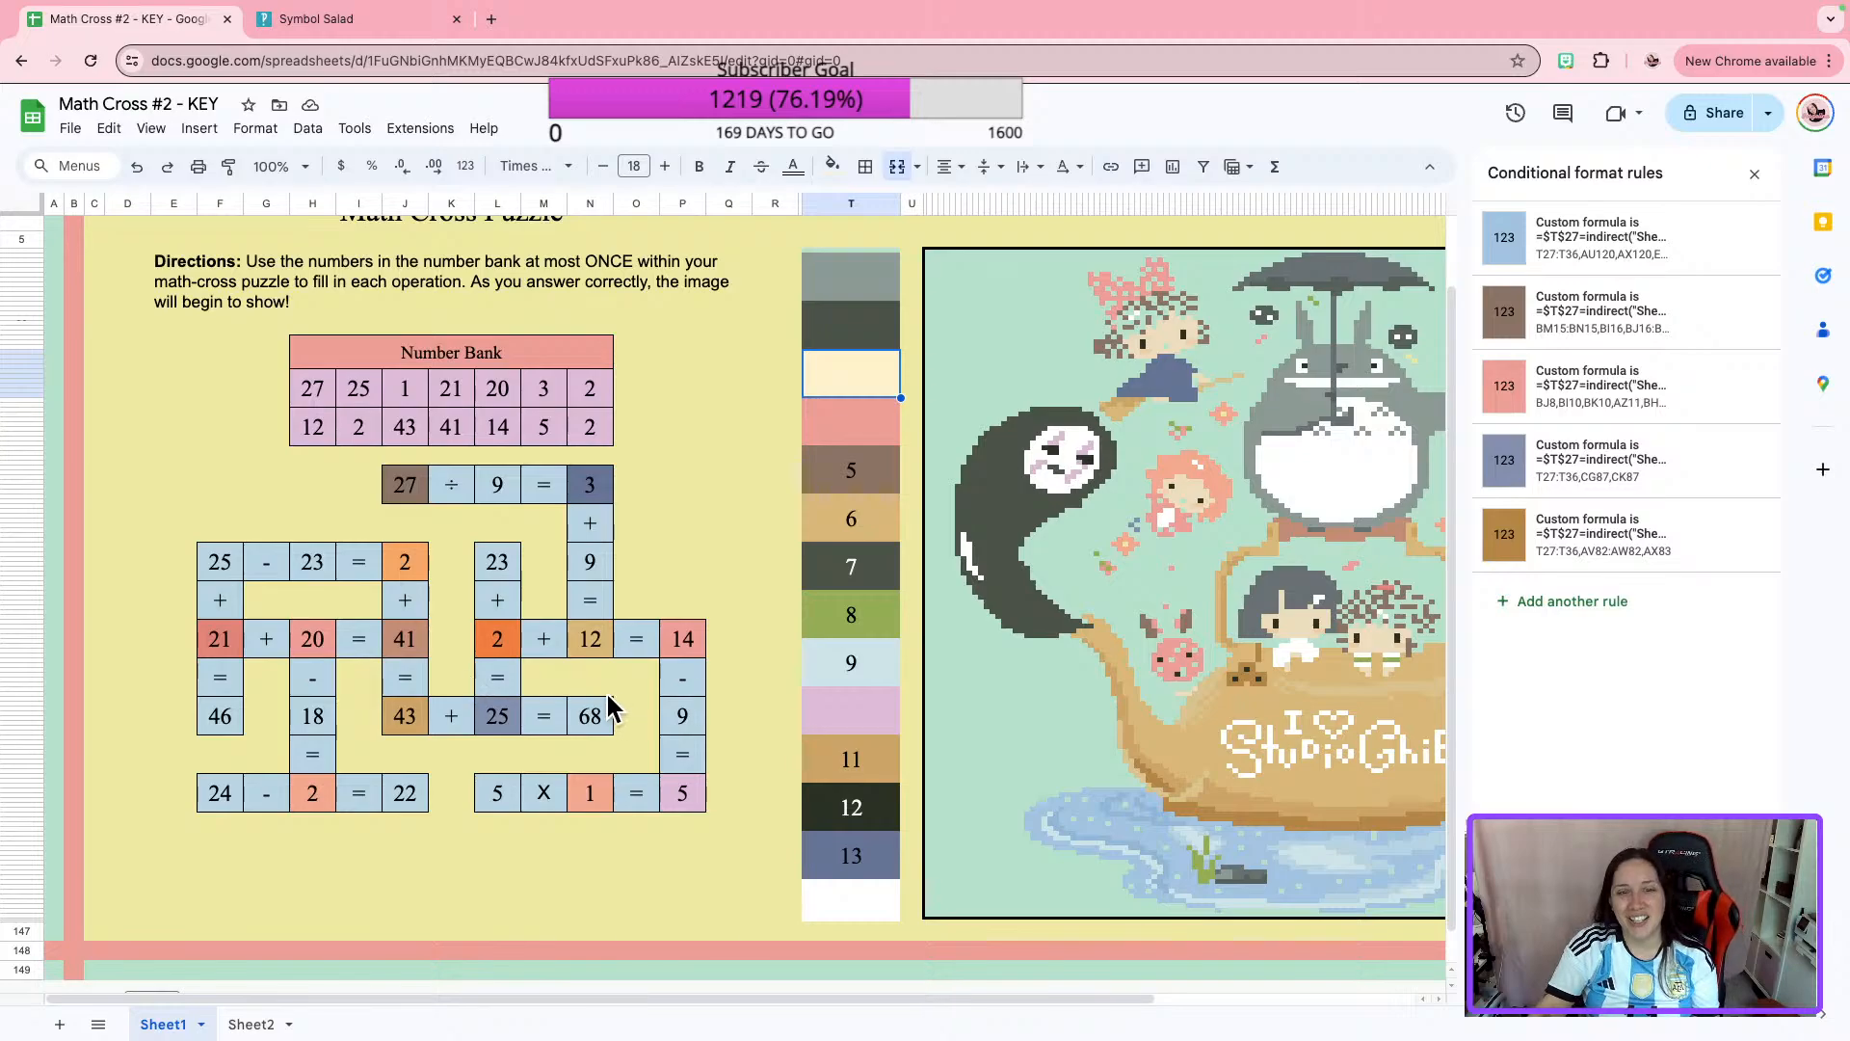
Copy the custom formula from the lilac conditional format rule of the answer 5 in "5 X 1 = 5" and close that rule.
left_click(690, 791)
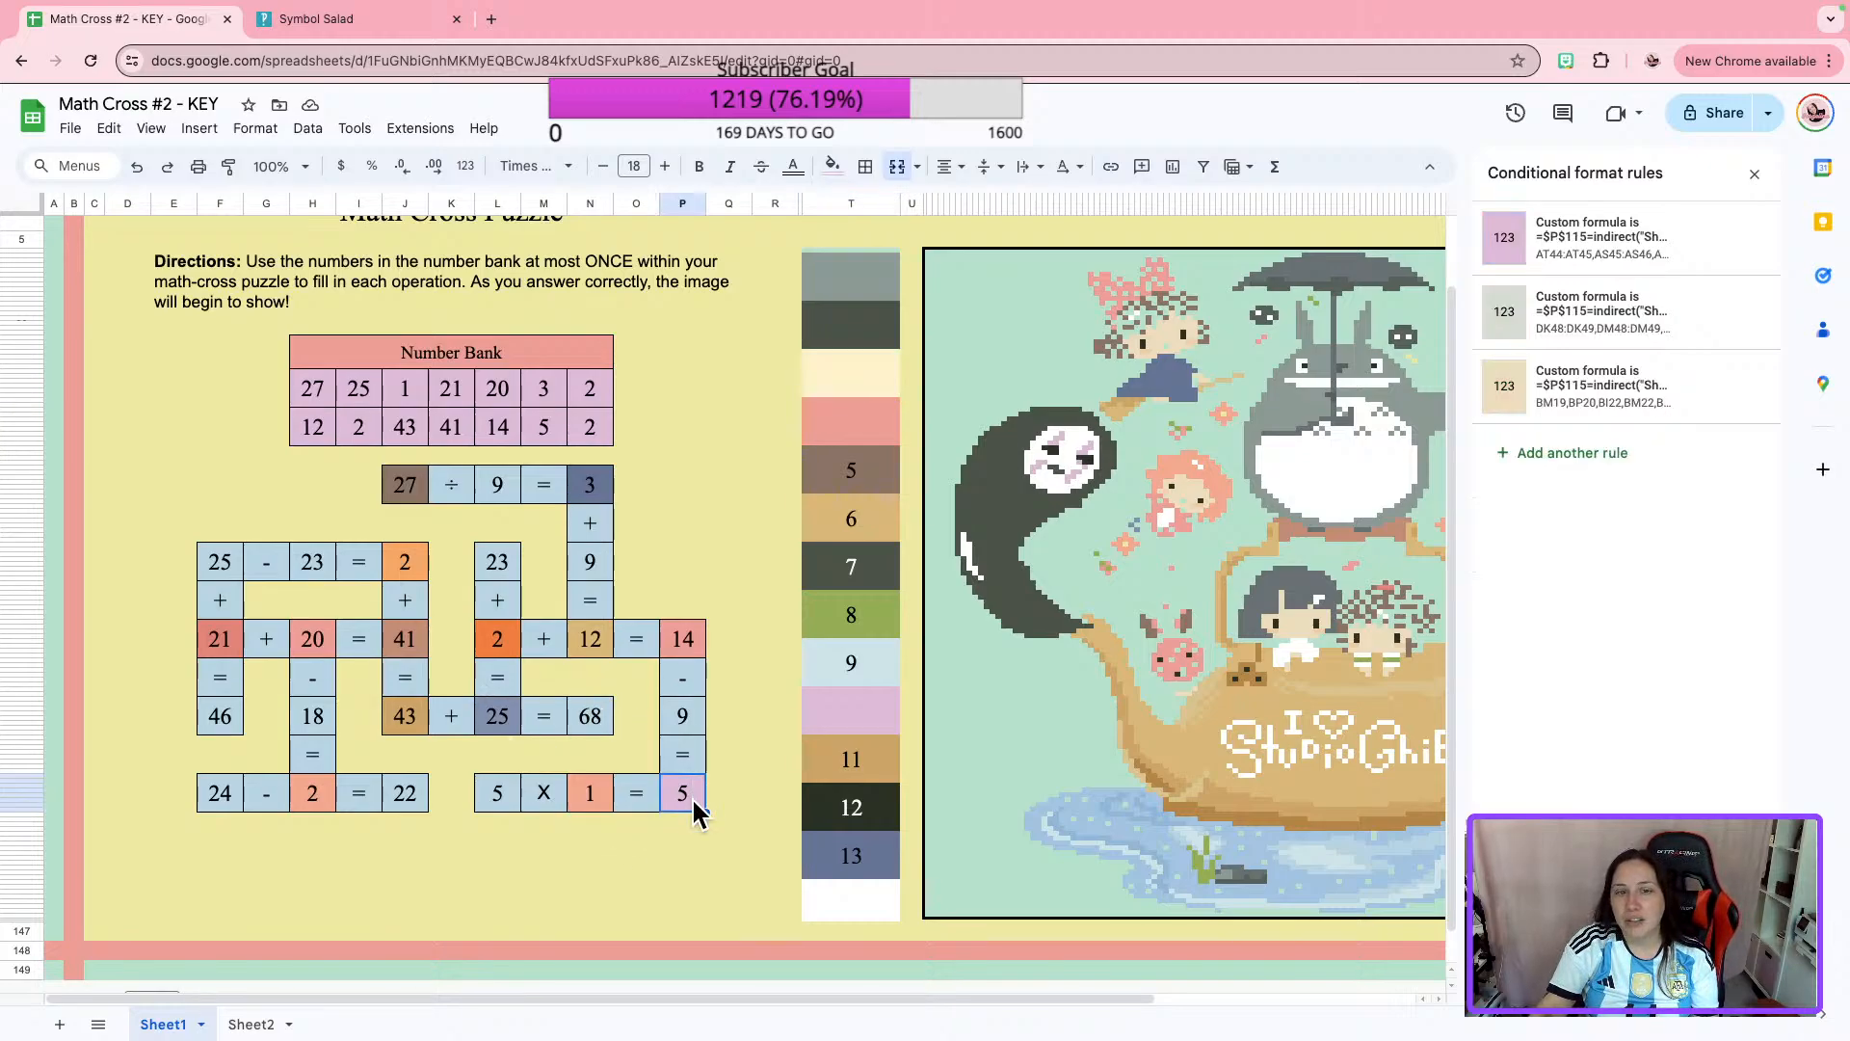
left_click(852, 389)
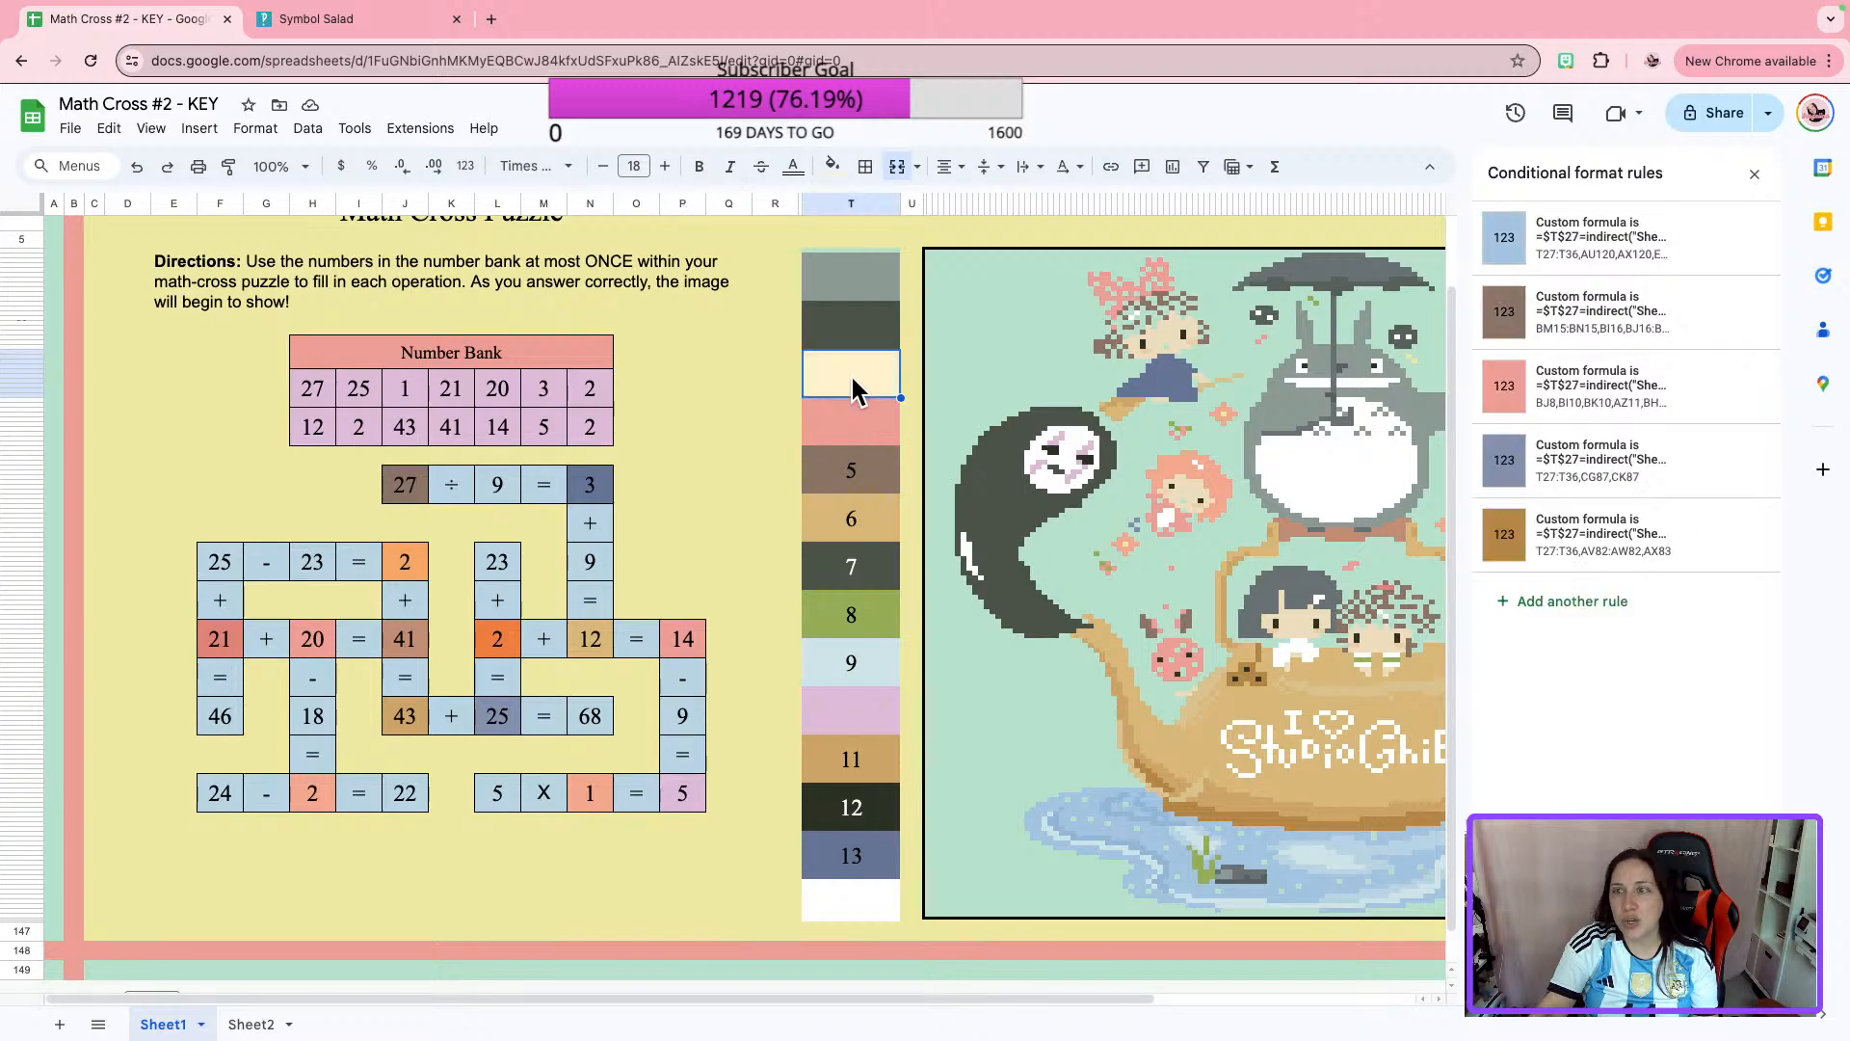
left_click(686, 807)
left_click(1548, 236)
left_click(1548, 455)
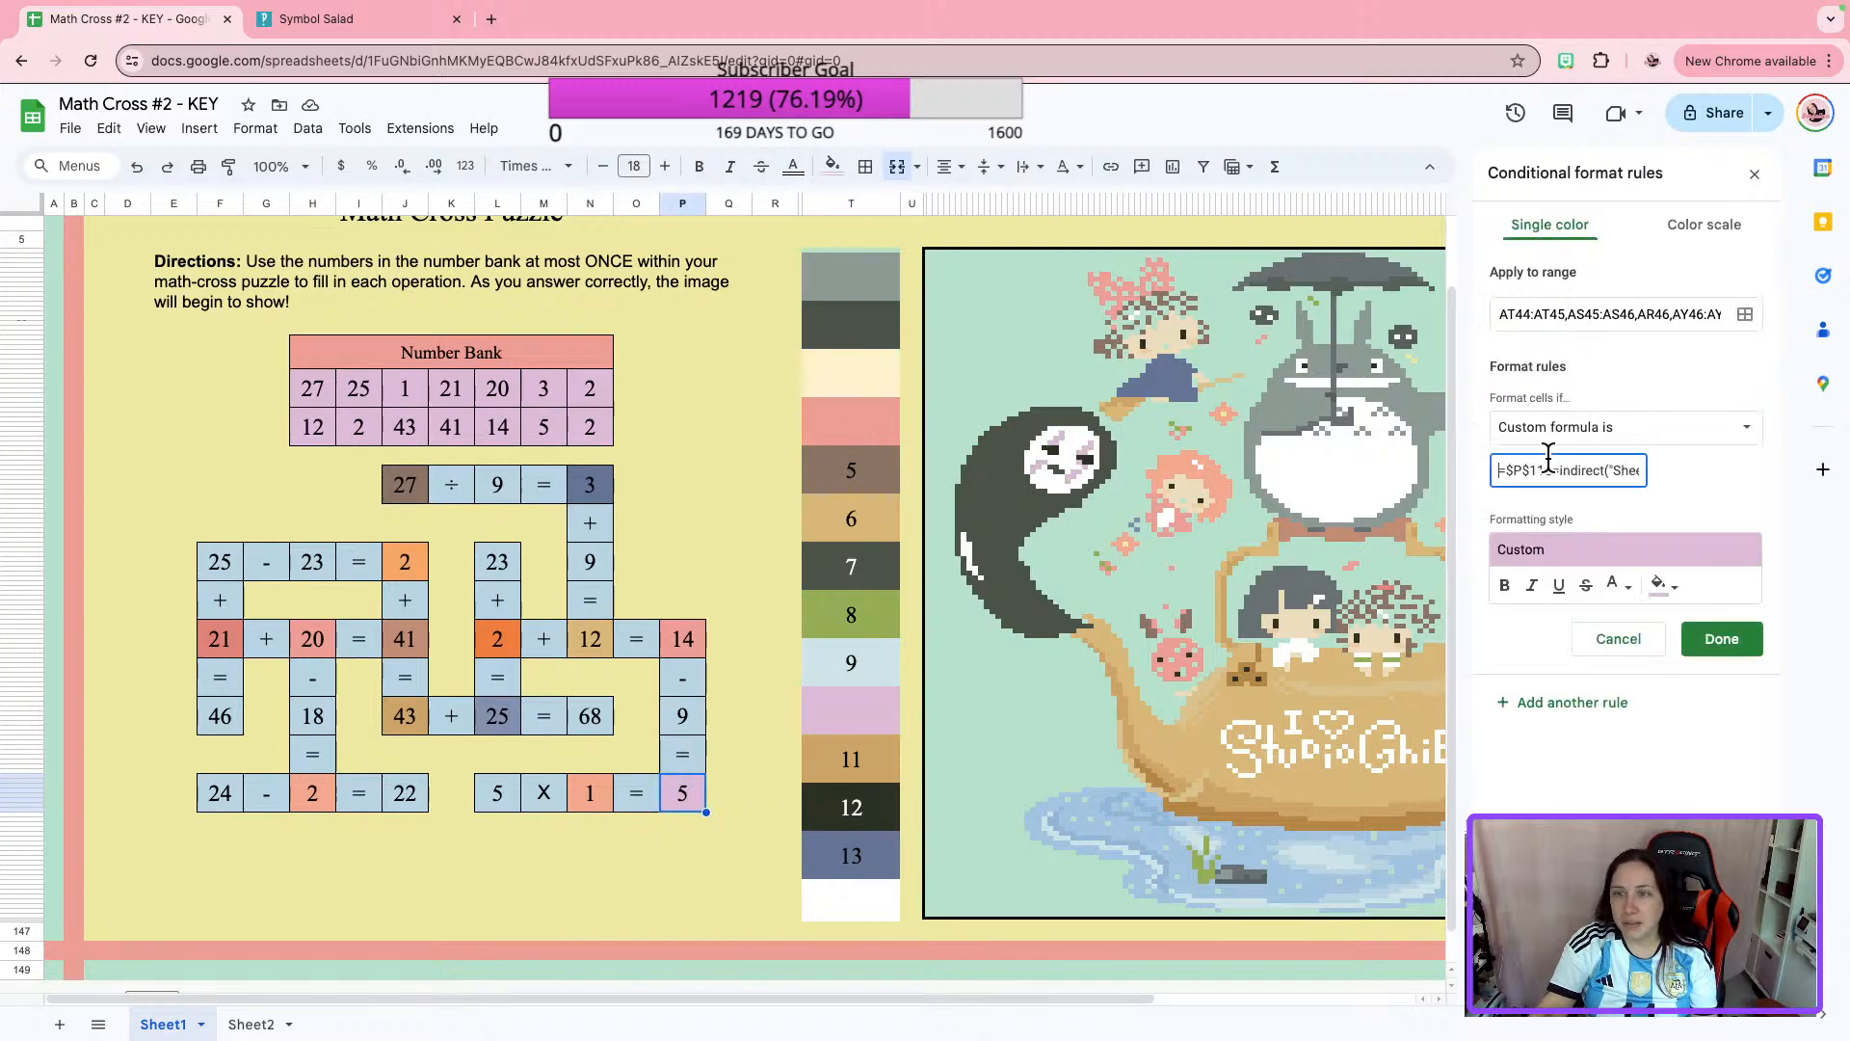
key("ctrl+a")
key("ctrl+c")
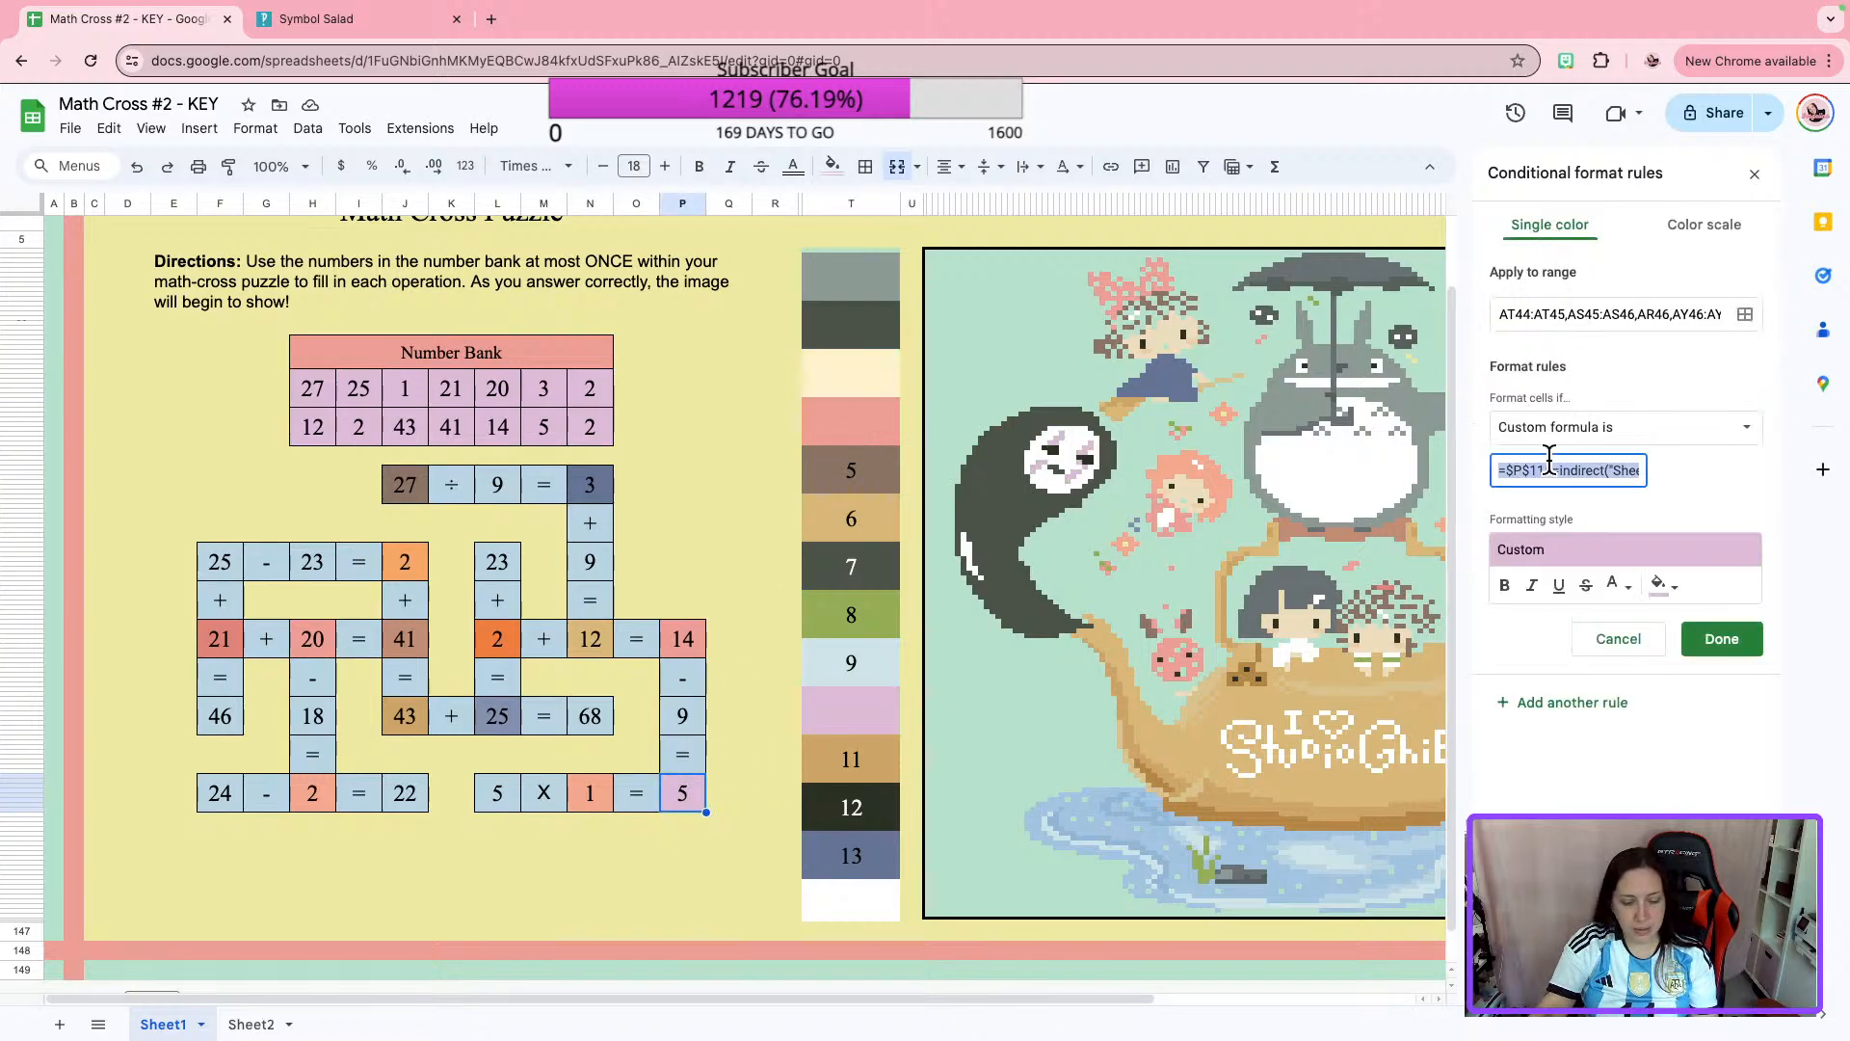
left_click(1746, 646)
Replace the custom formula in color box 3's blue rule with the copied $P$115 formula pointing to Sheet2!C33.
left_click(879, 379)
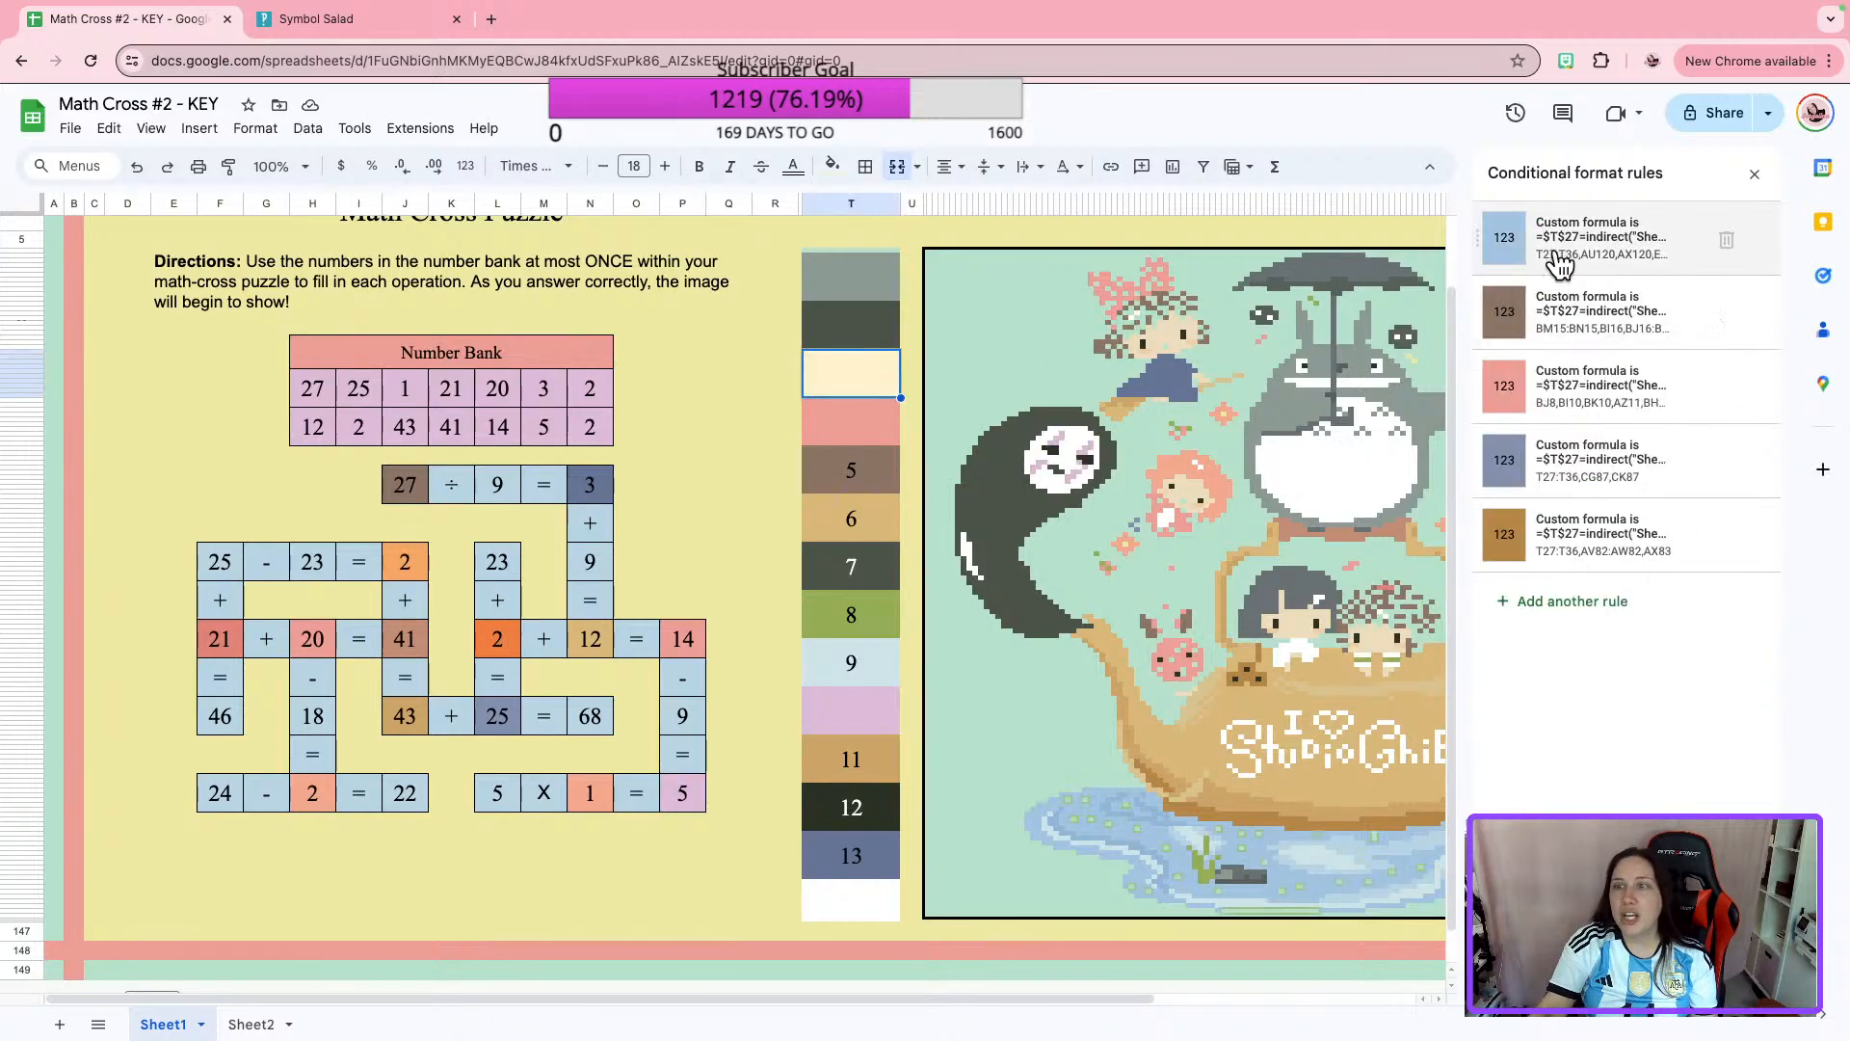
left_click(1607, 256)
left_click(1524, 471)
key("ctrl+a")
key("ctrl+v")
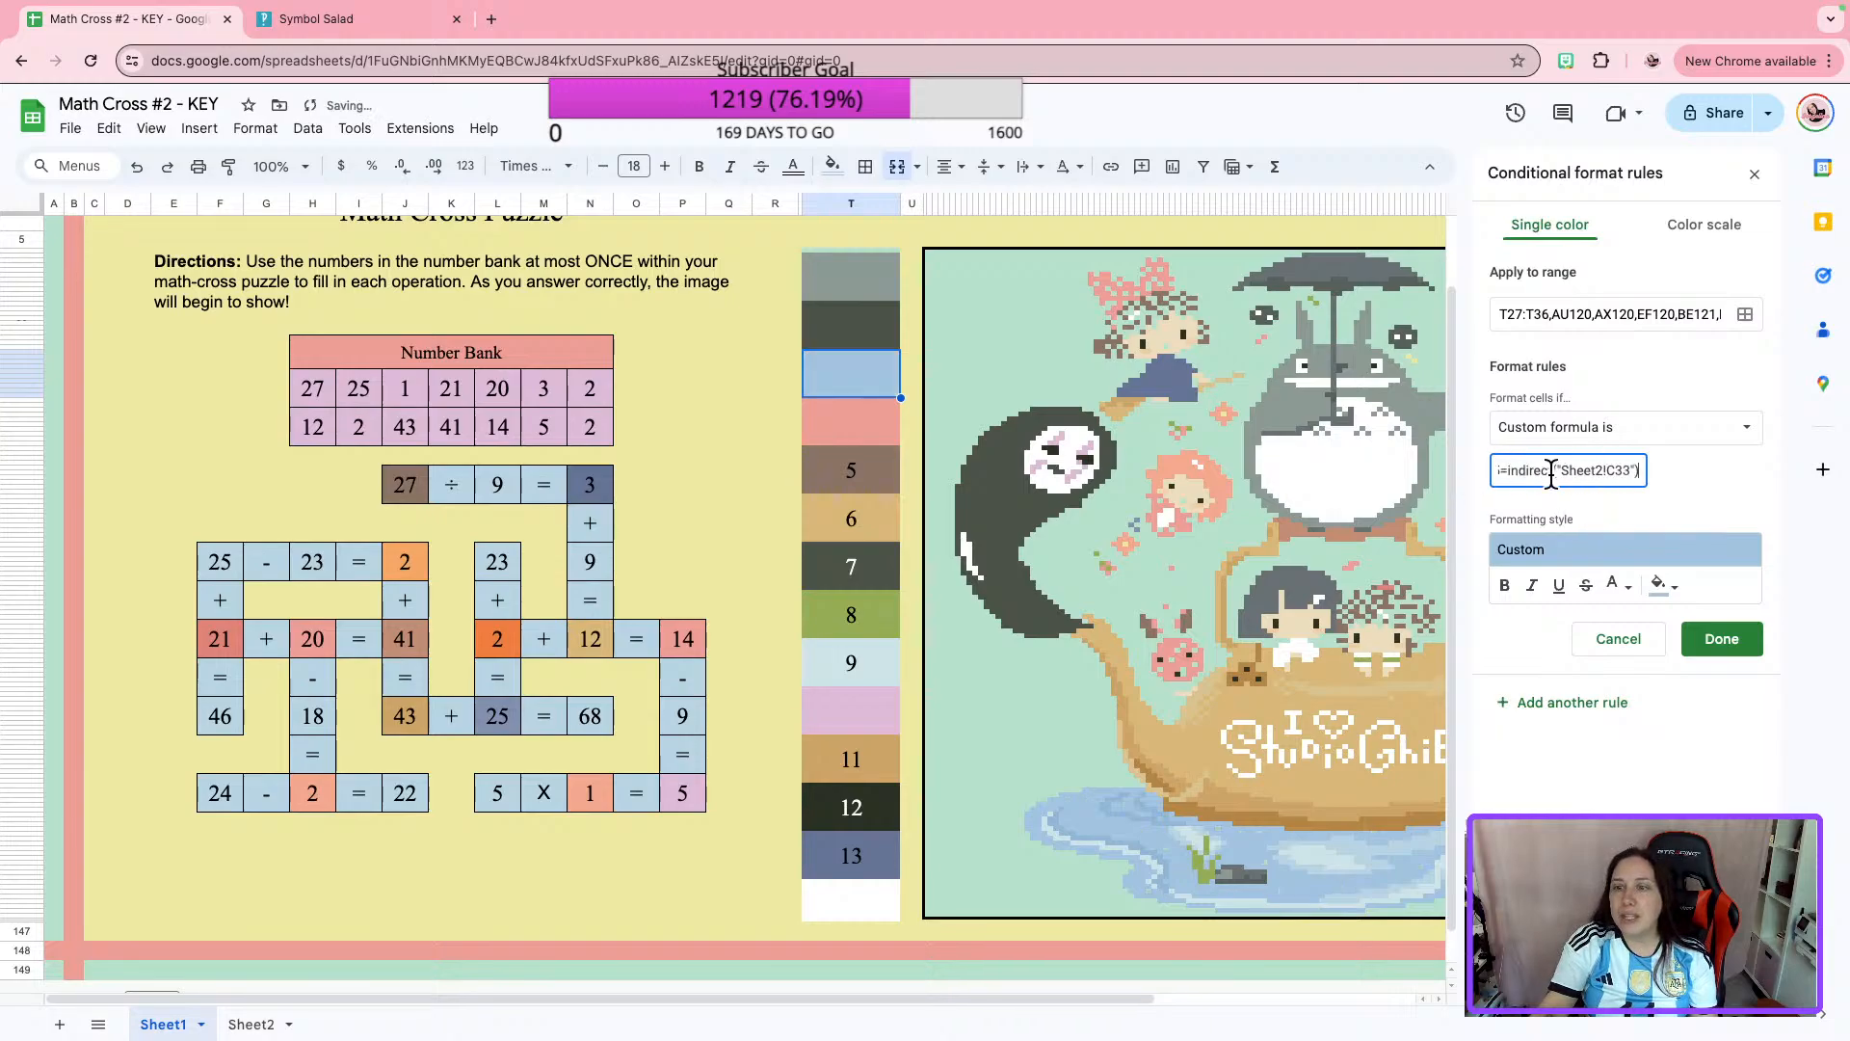
left_click(1711, 638)
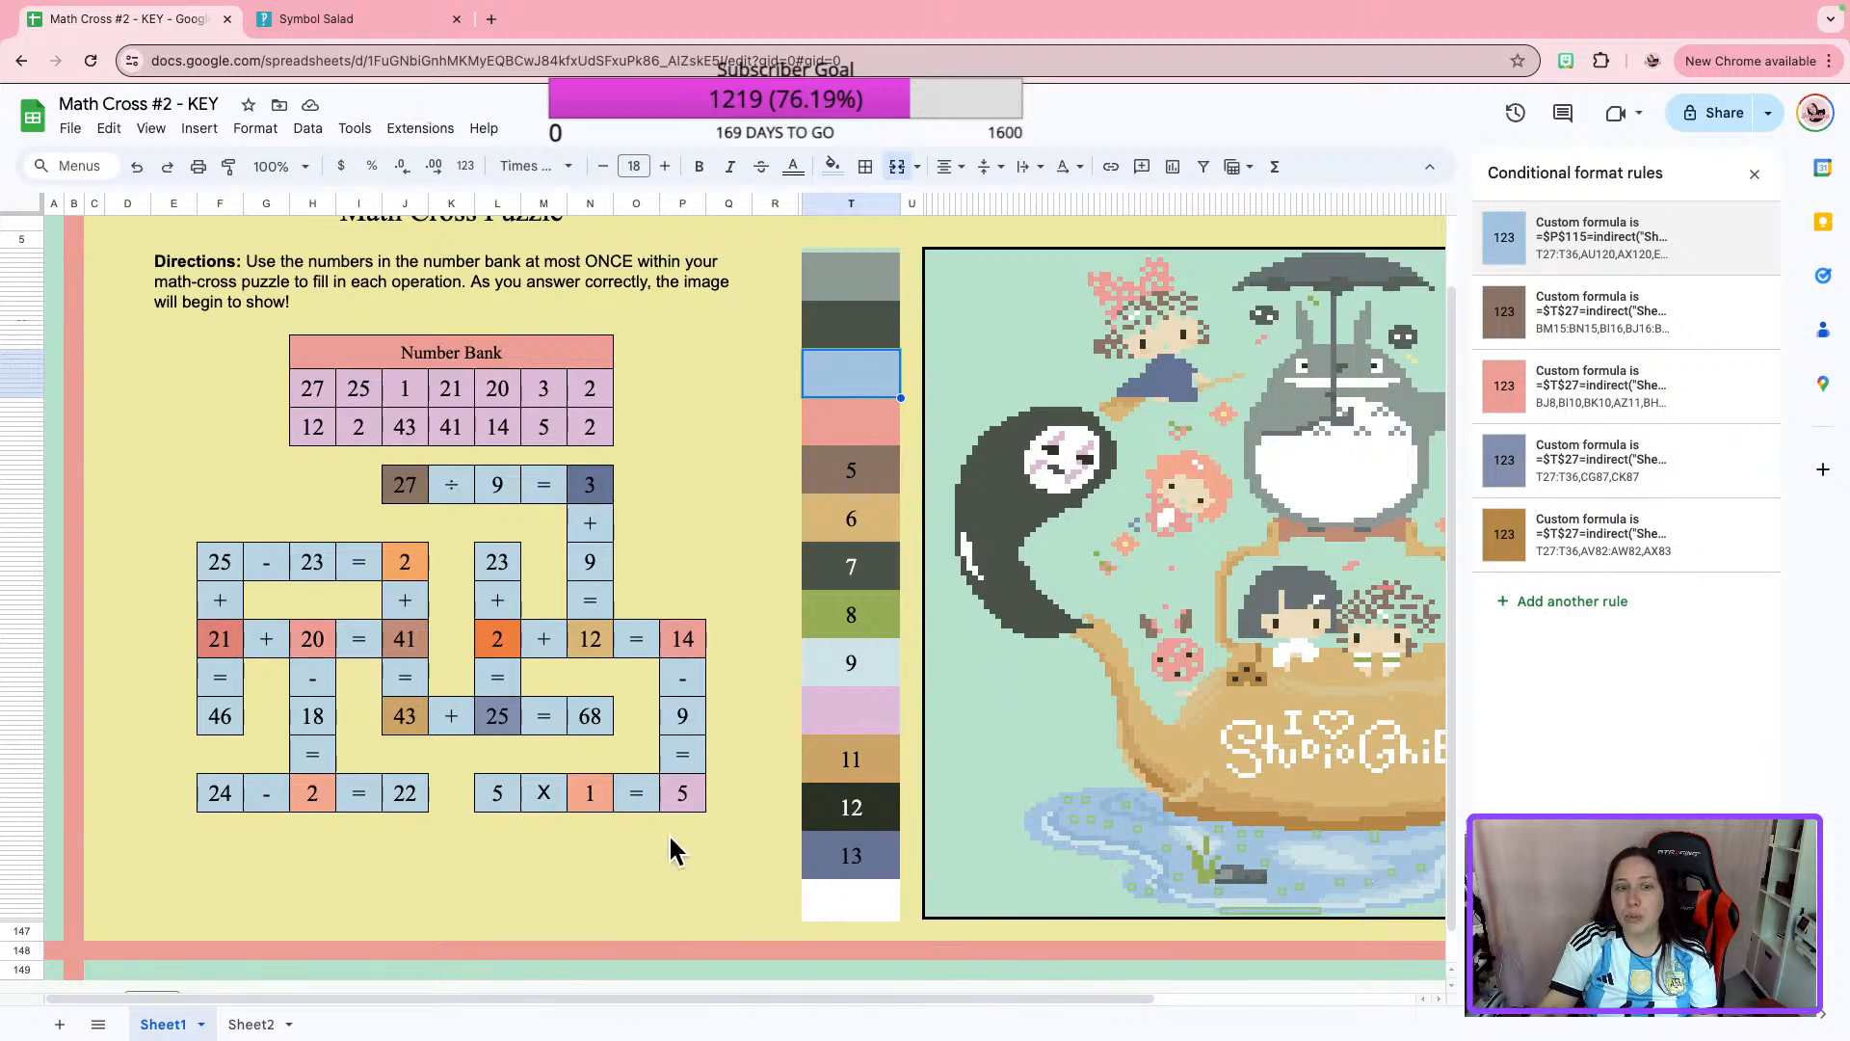
Test the linked rules by clearing the answer in "5 X 1 = 5" and re-entering 5.
left_click(690, 800)
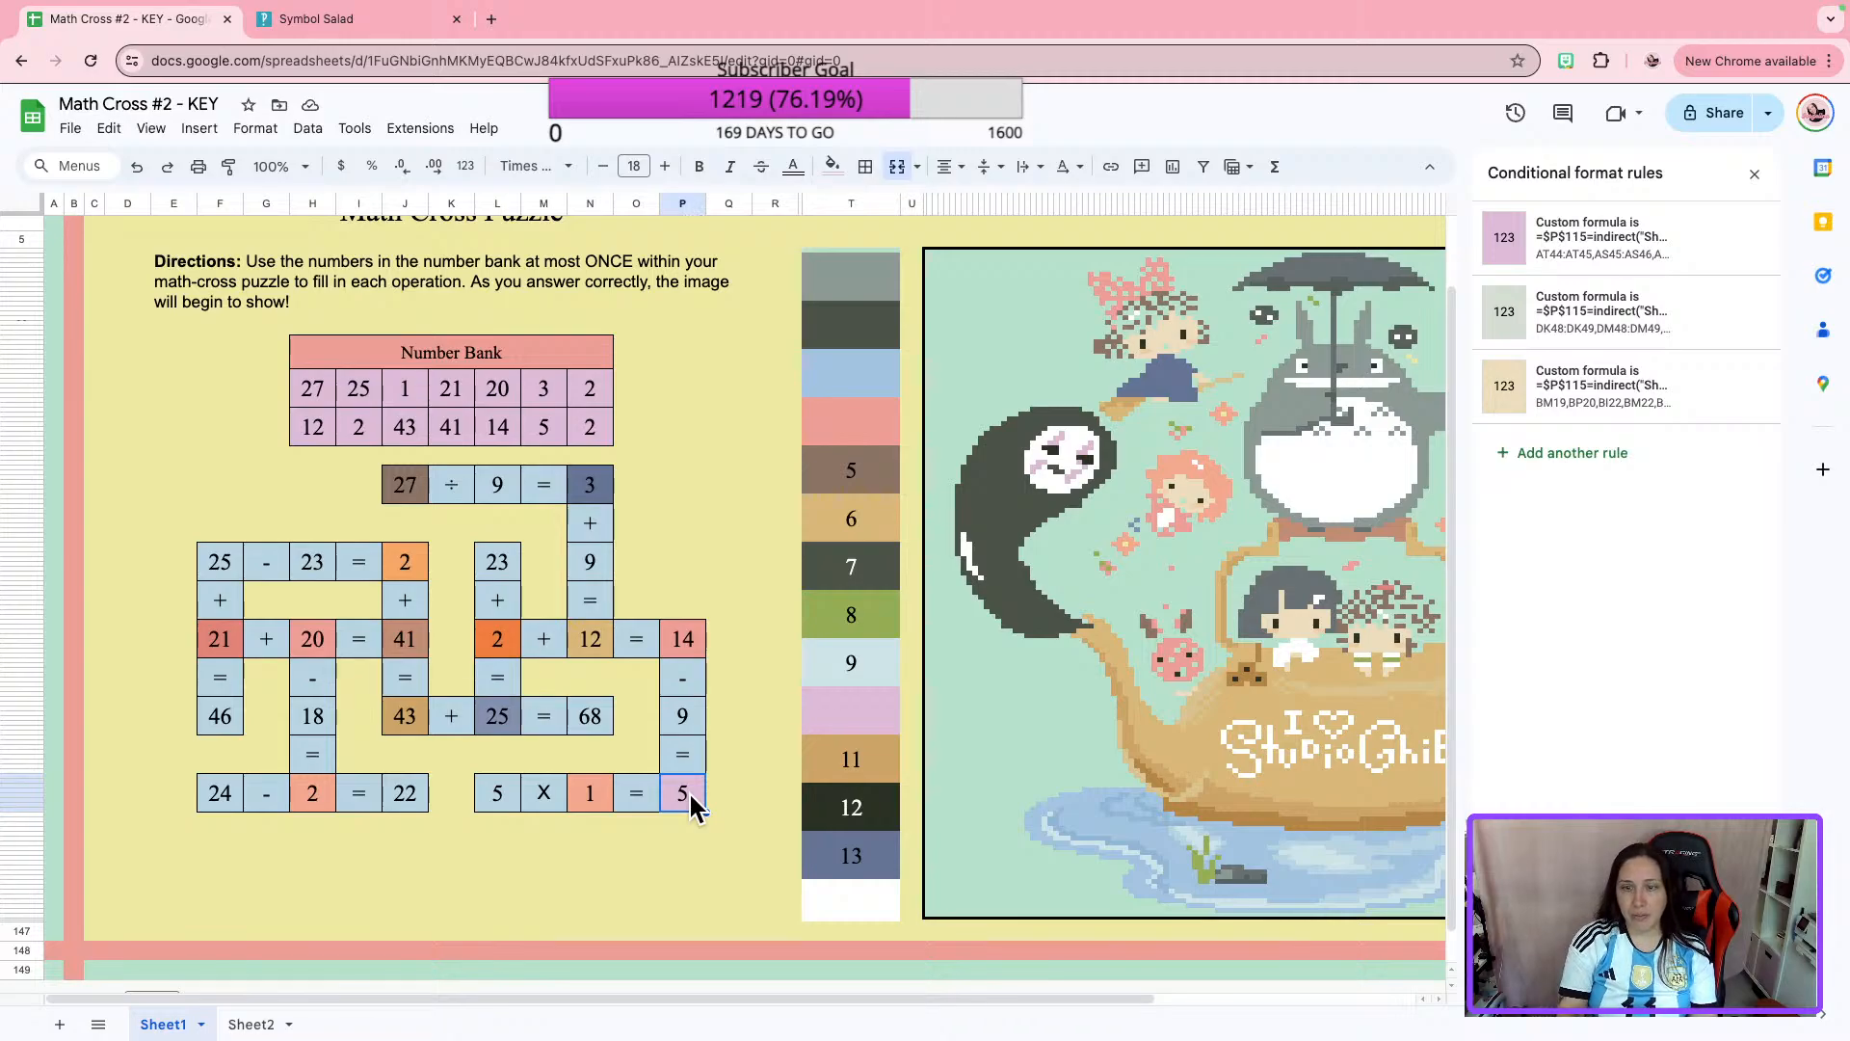
key("Delete")
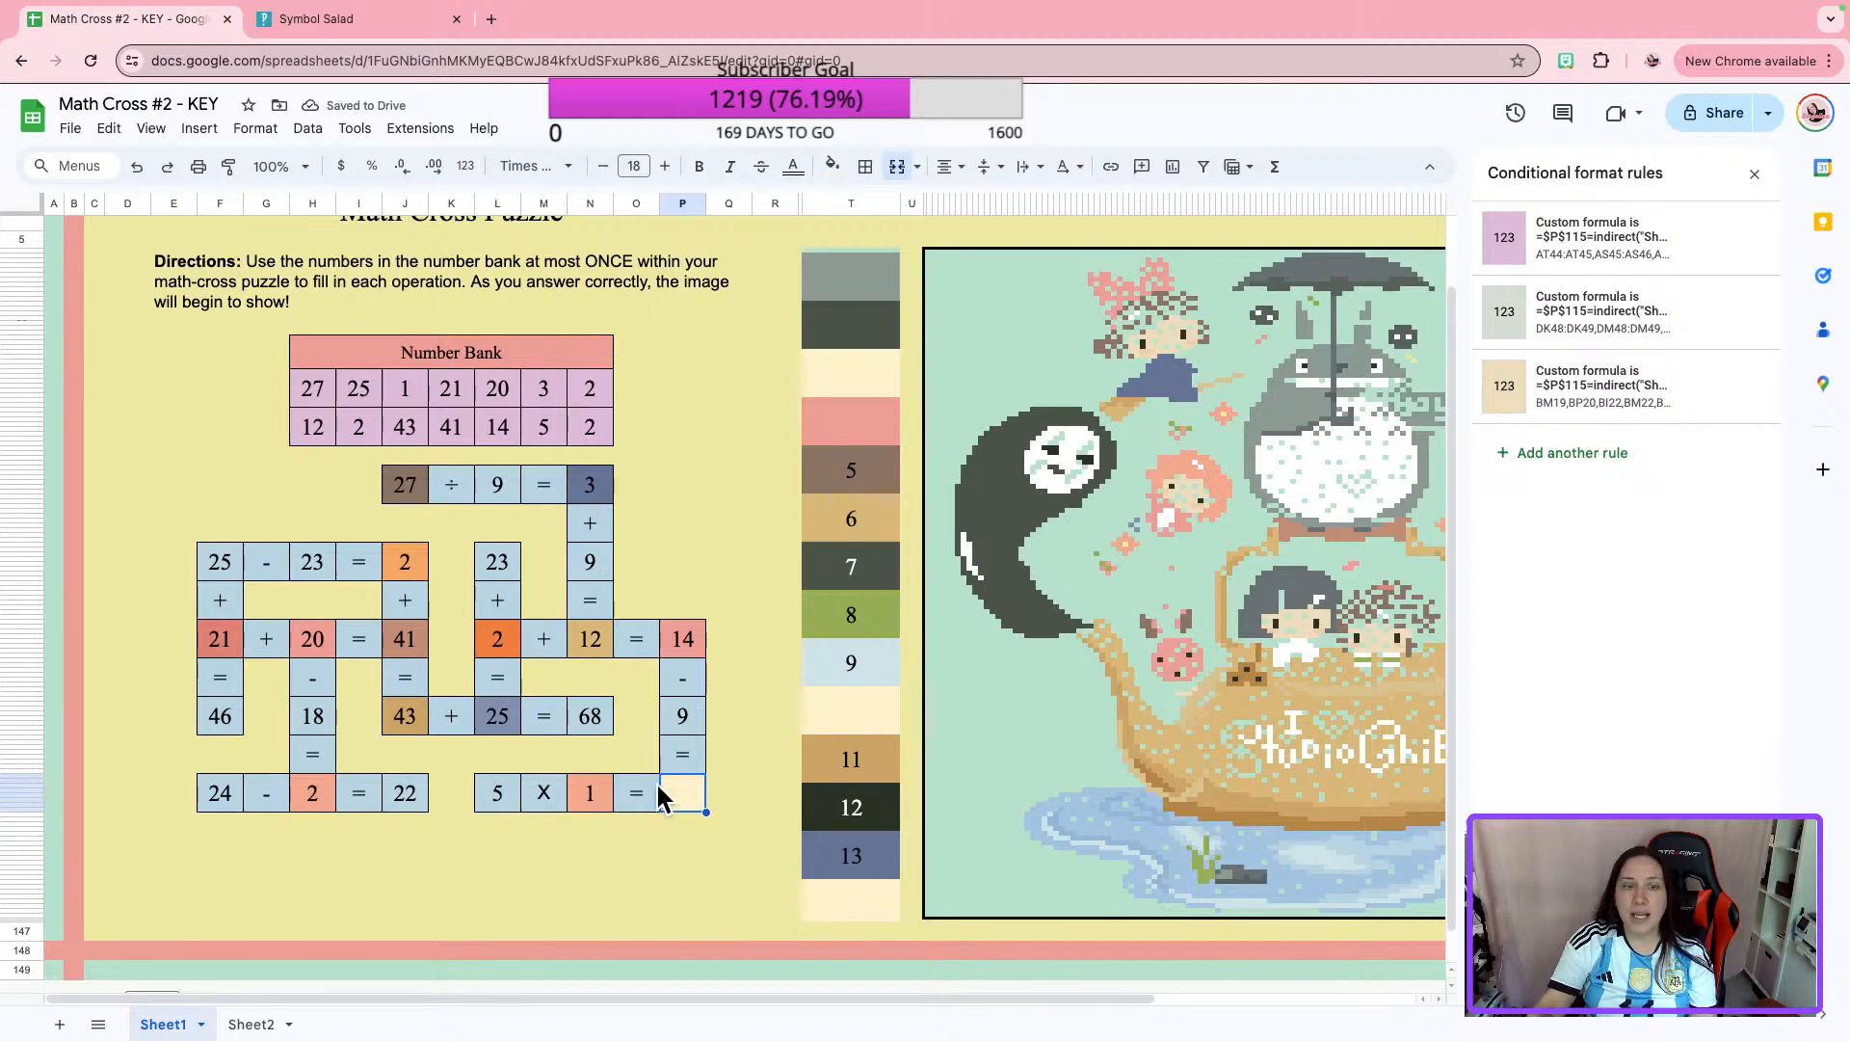
type("5")
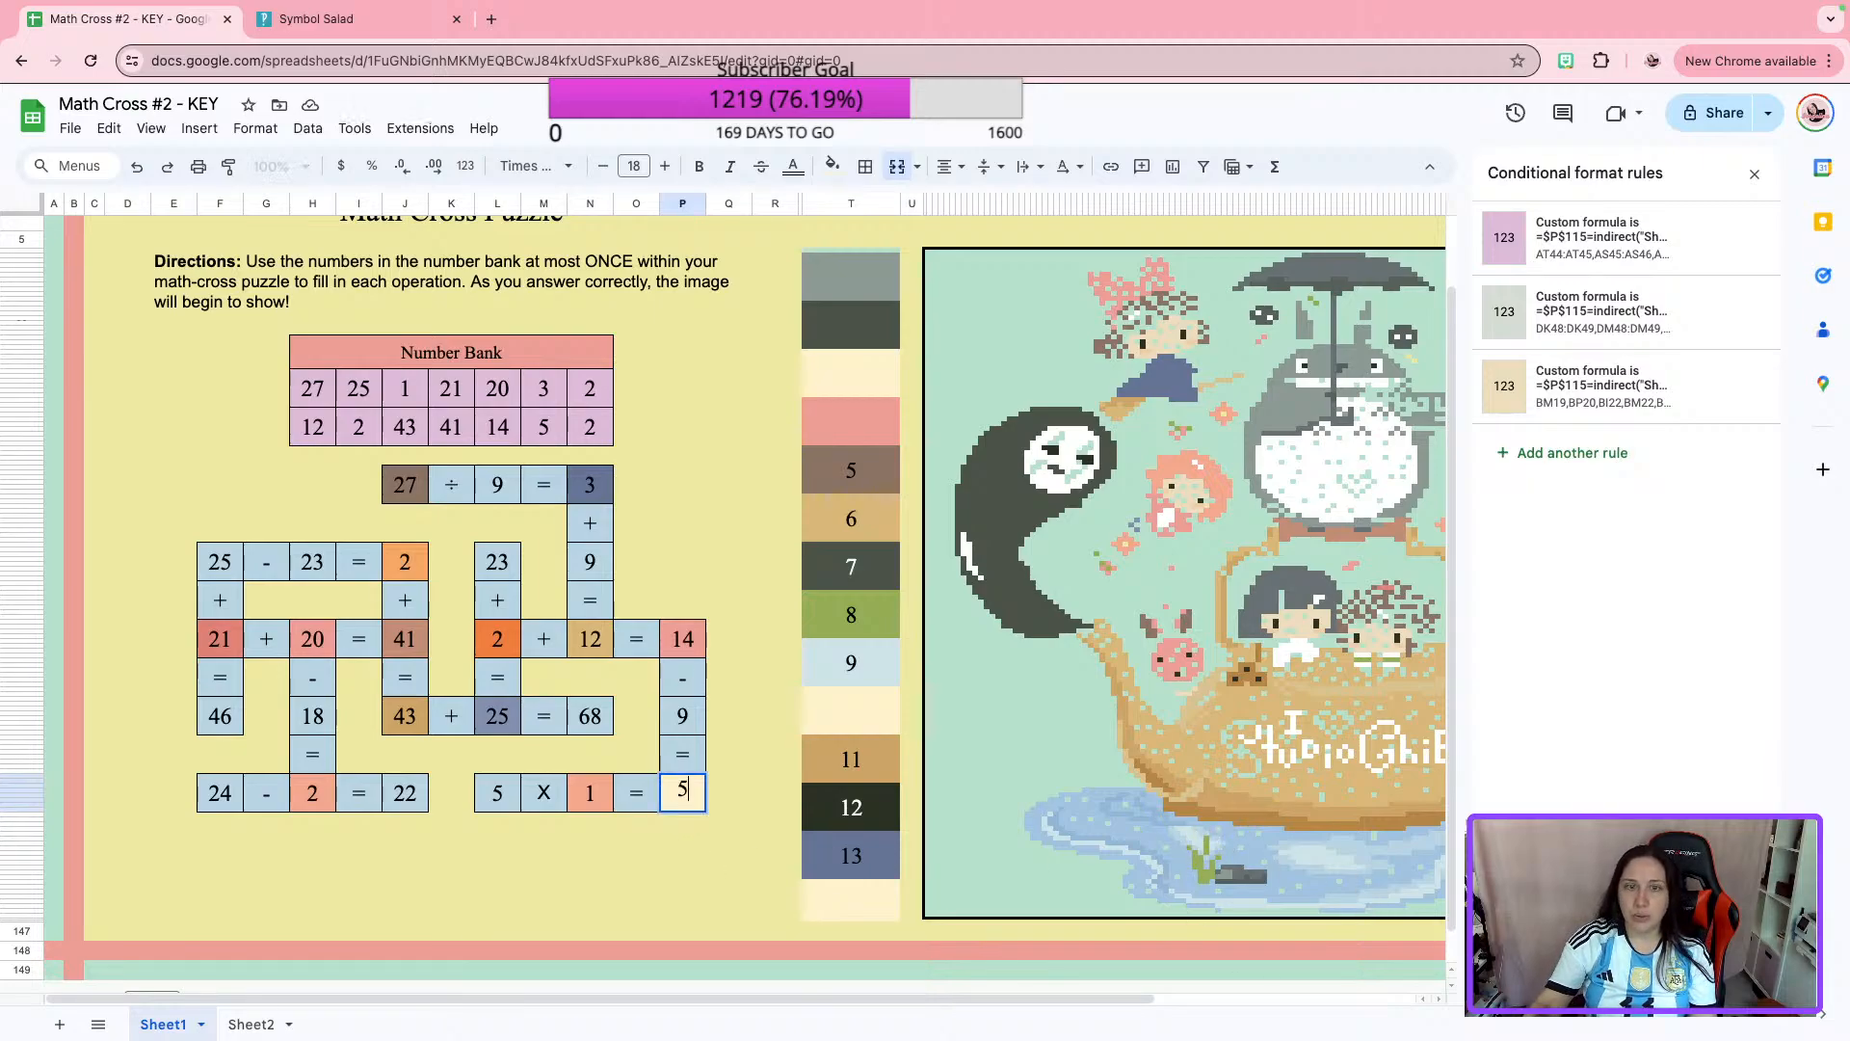
key("Return")
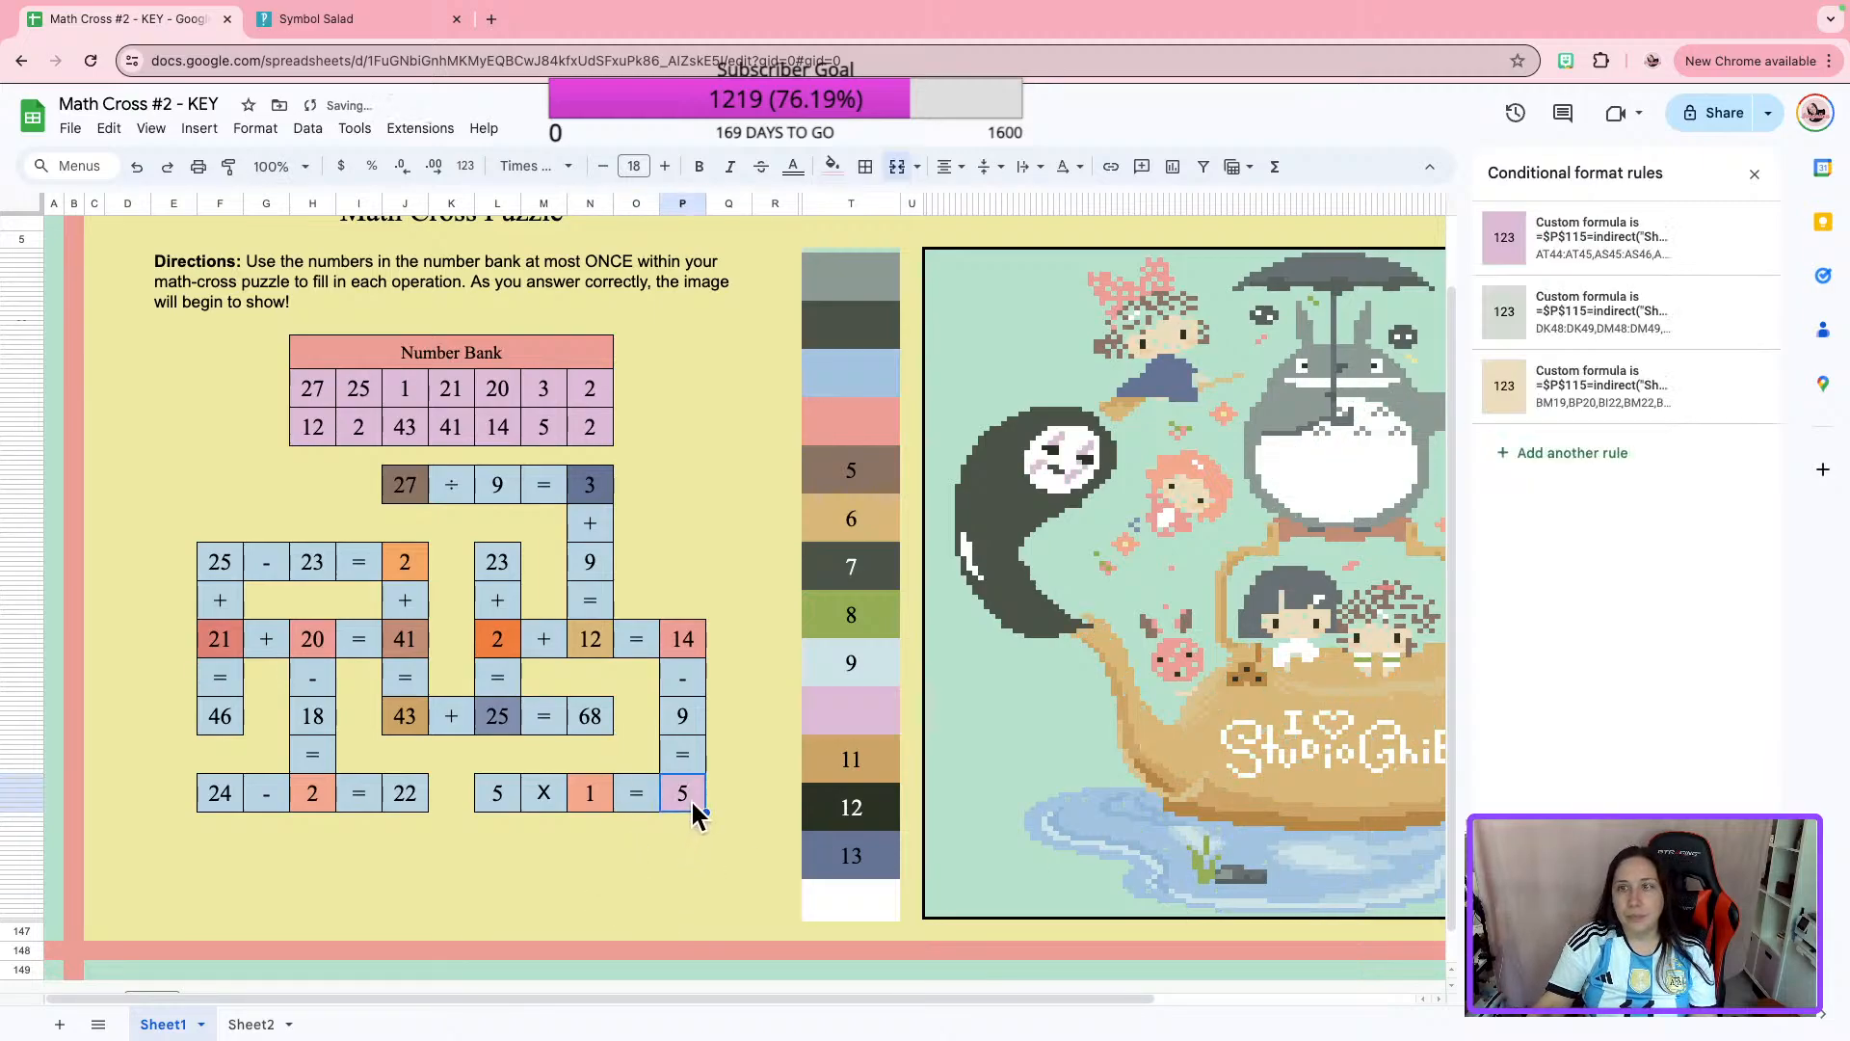
Replace the custom formula in color box 3's brown rule with the copied $P$115 formula pointing to Sheet2!C33.
left_click(861, 387)
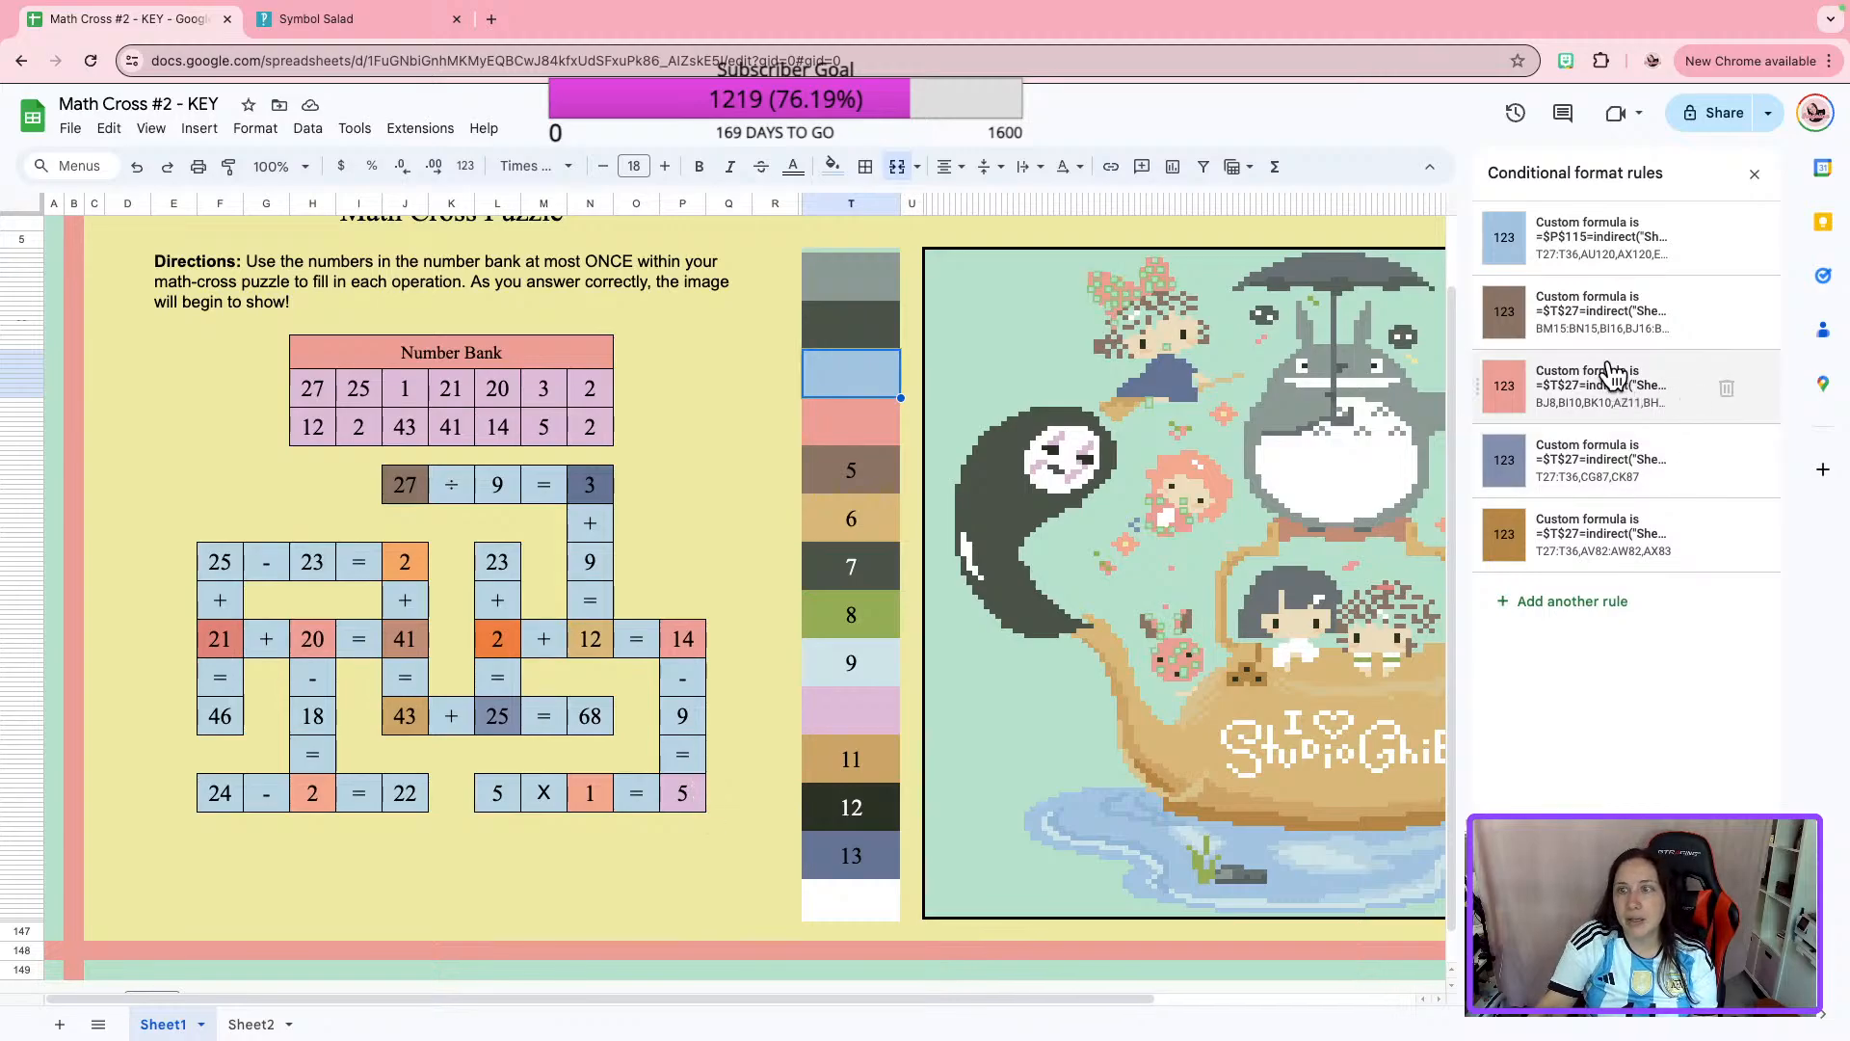
left_click(1599, 318)
left_click(1555, 470)
key("super+a")
key("super+v")
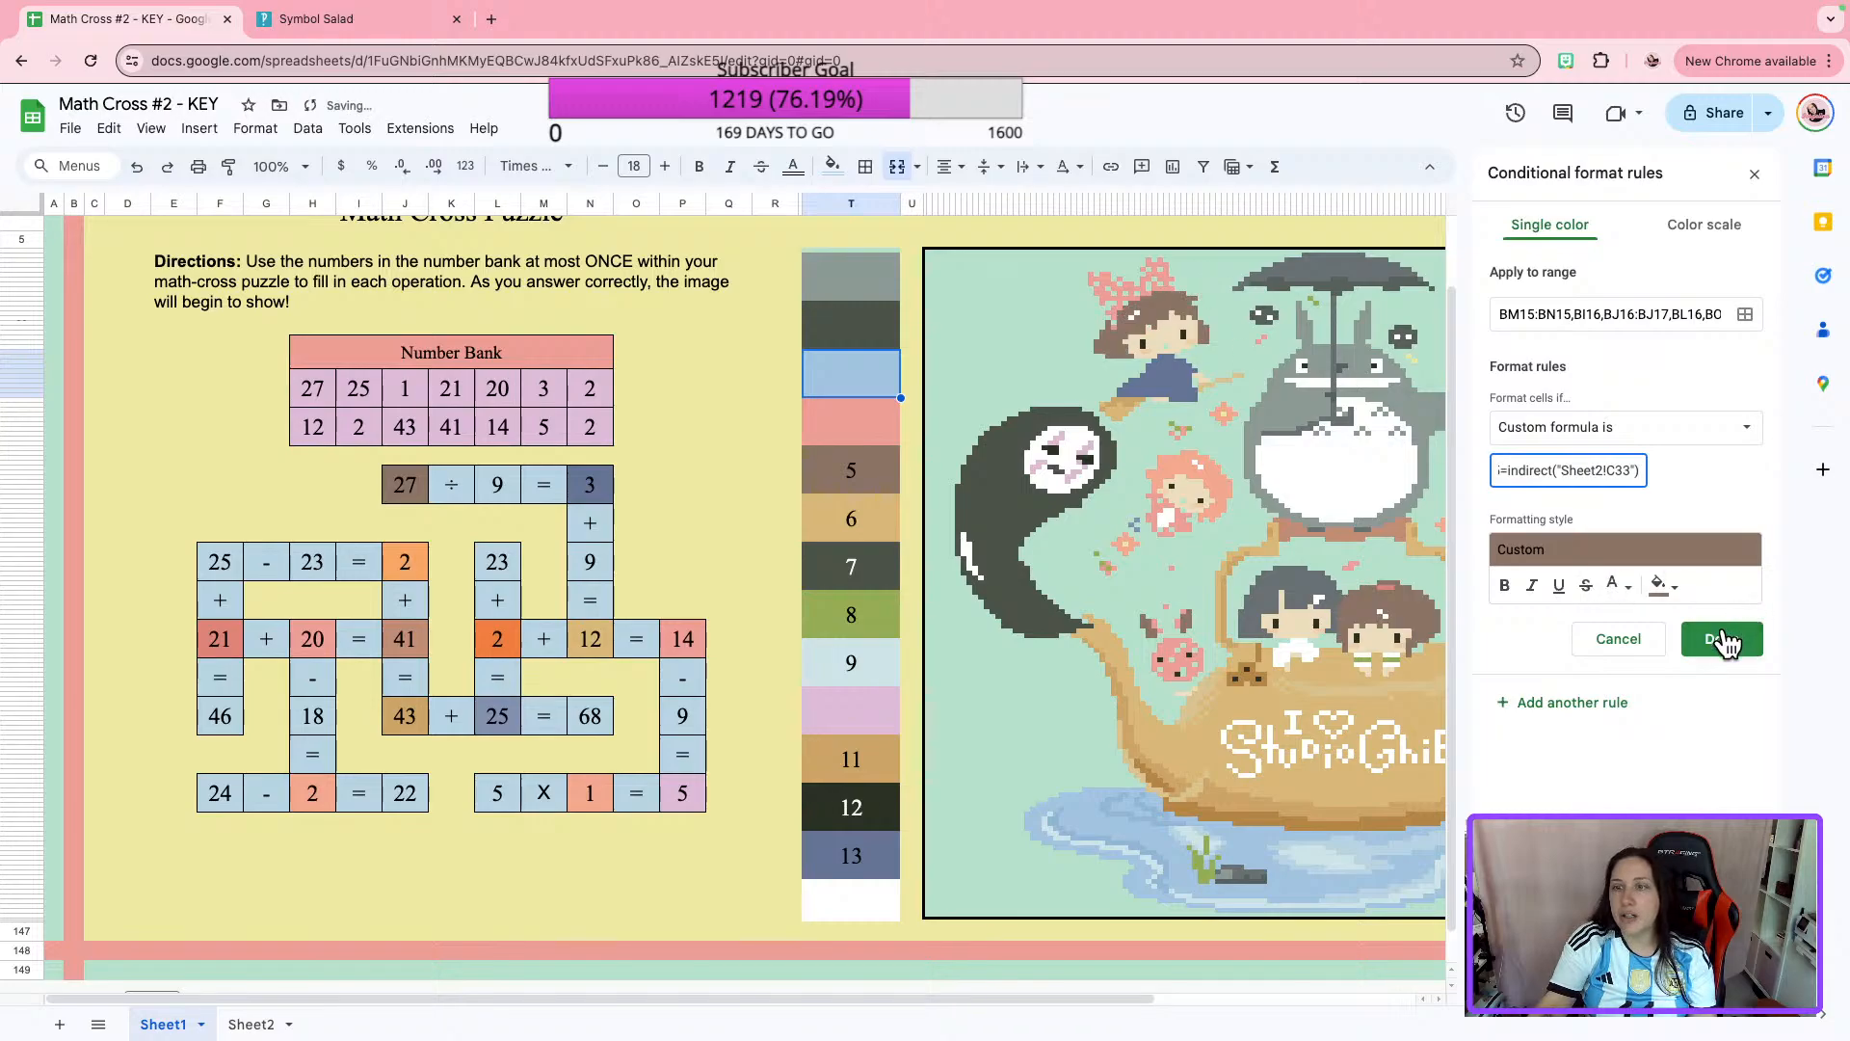
left_click(1721, 639)
Replace the custom formula in color box 3's pink rule with the copied $P$115 formula.
left_click(1635, 414)
left_click(1555, 477)
key("ctrl+a")
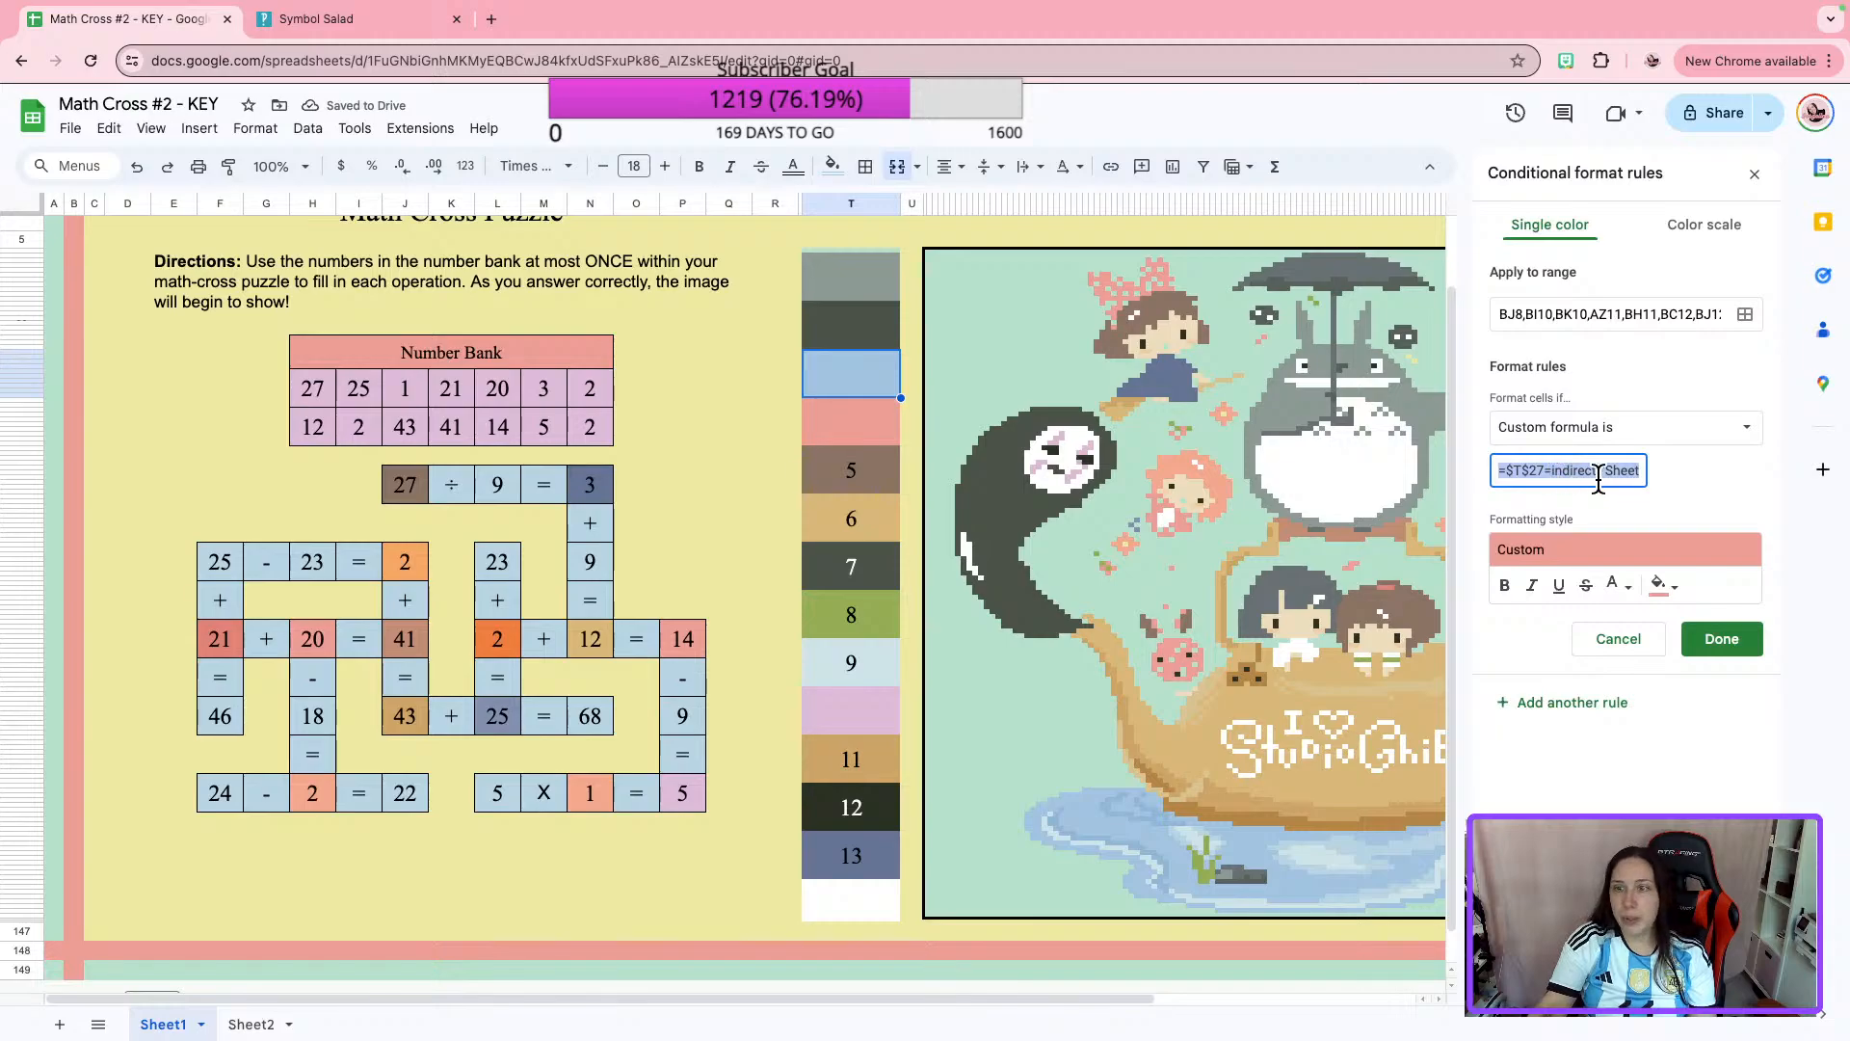
key("ctrl+v")
left_click(1710, 640)
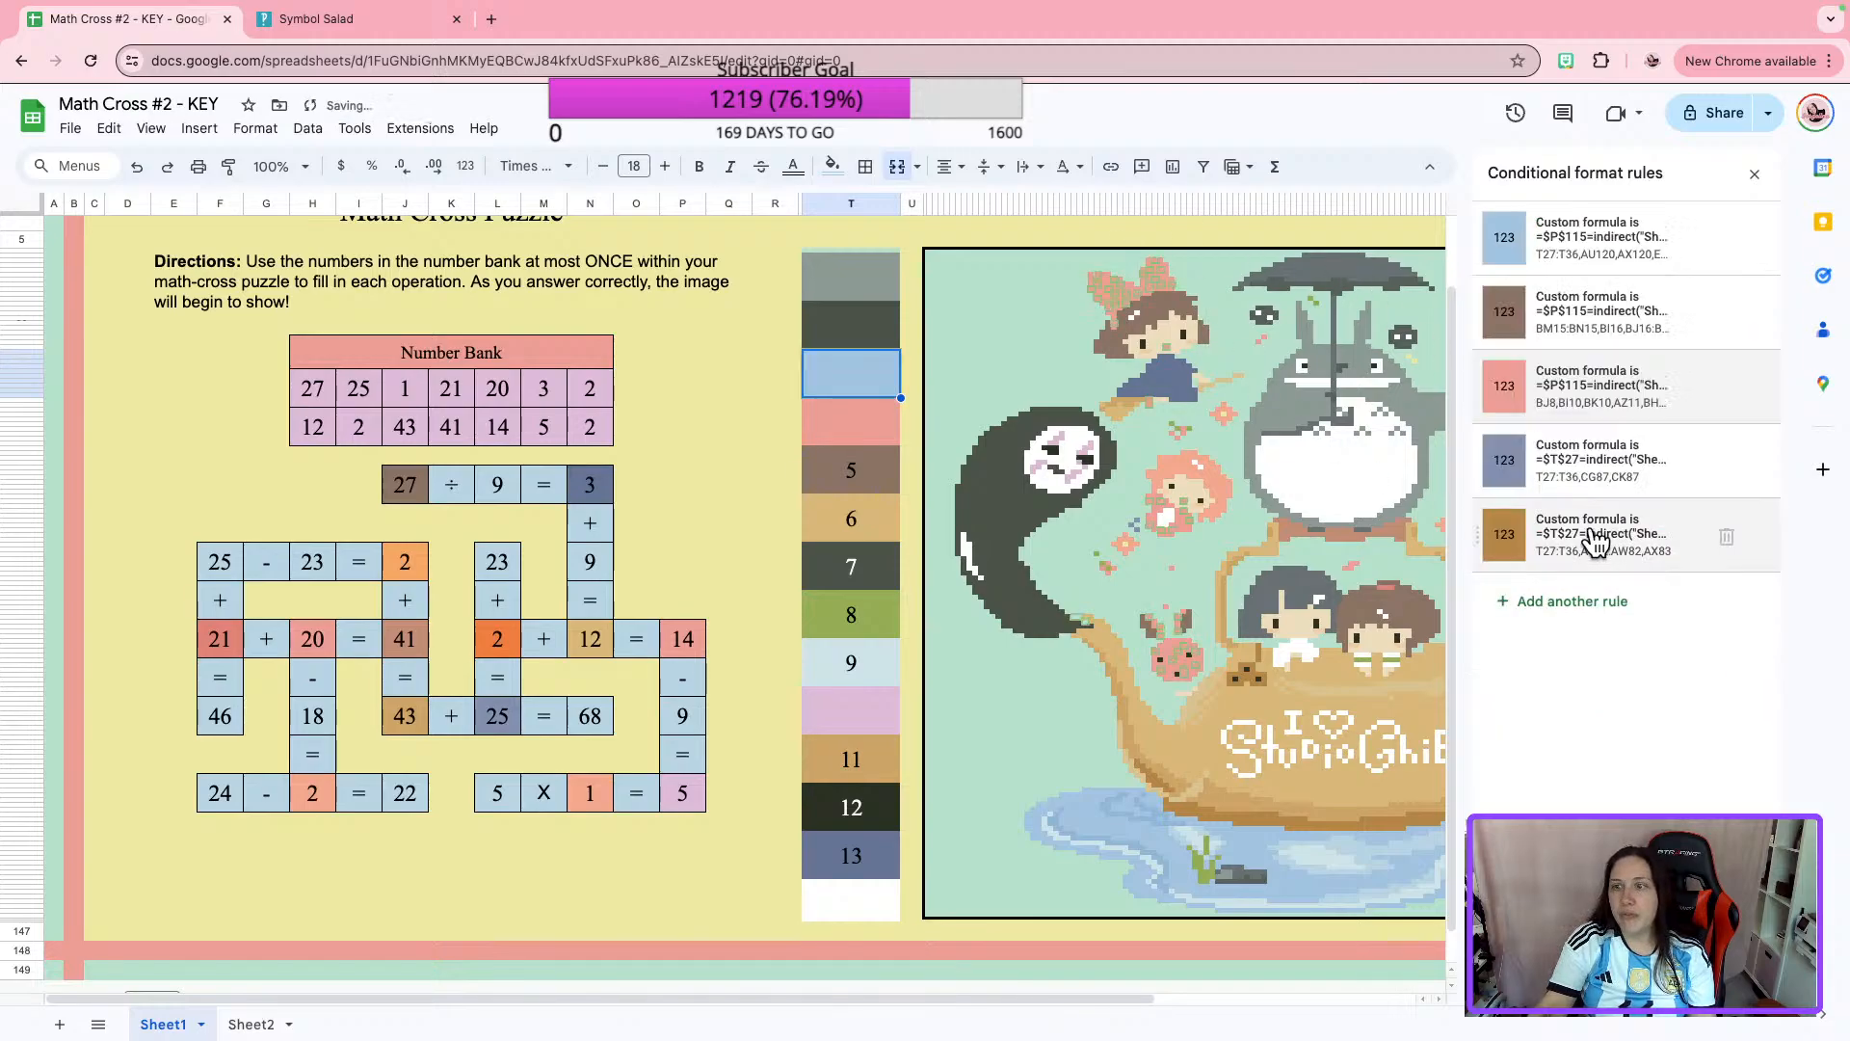
Replace the custom formula in color box 3's slate-blue rule with the copied $P$115 formula.
left_click(1586, 472)
left_click(1575, 472)
key("ctrl+a")
key("ctrl+v")
left_click(1722, 639)
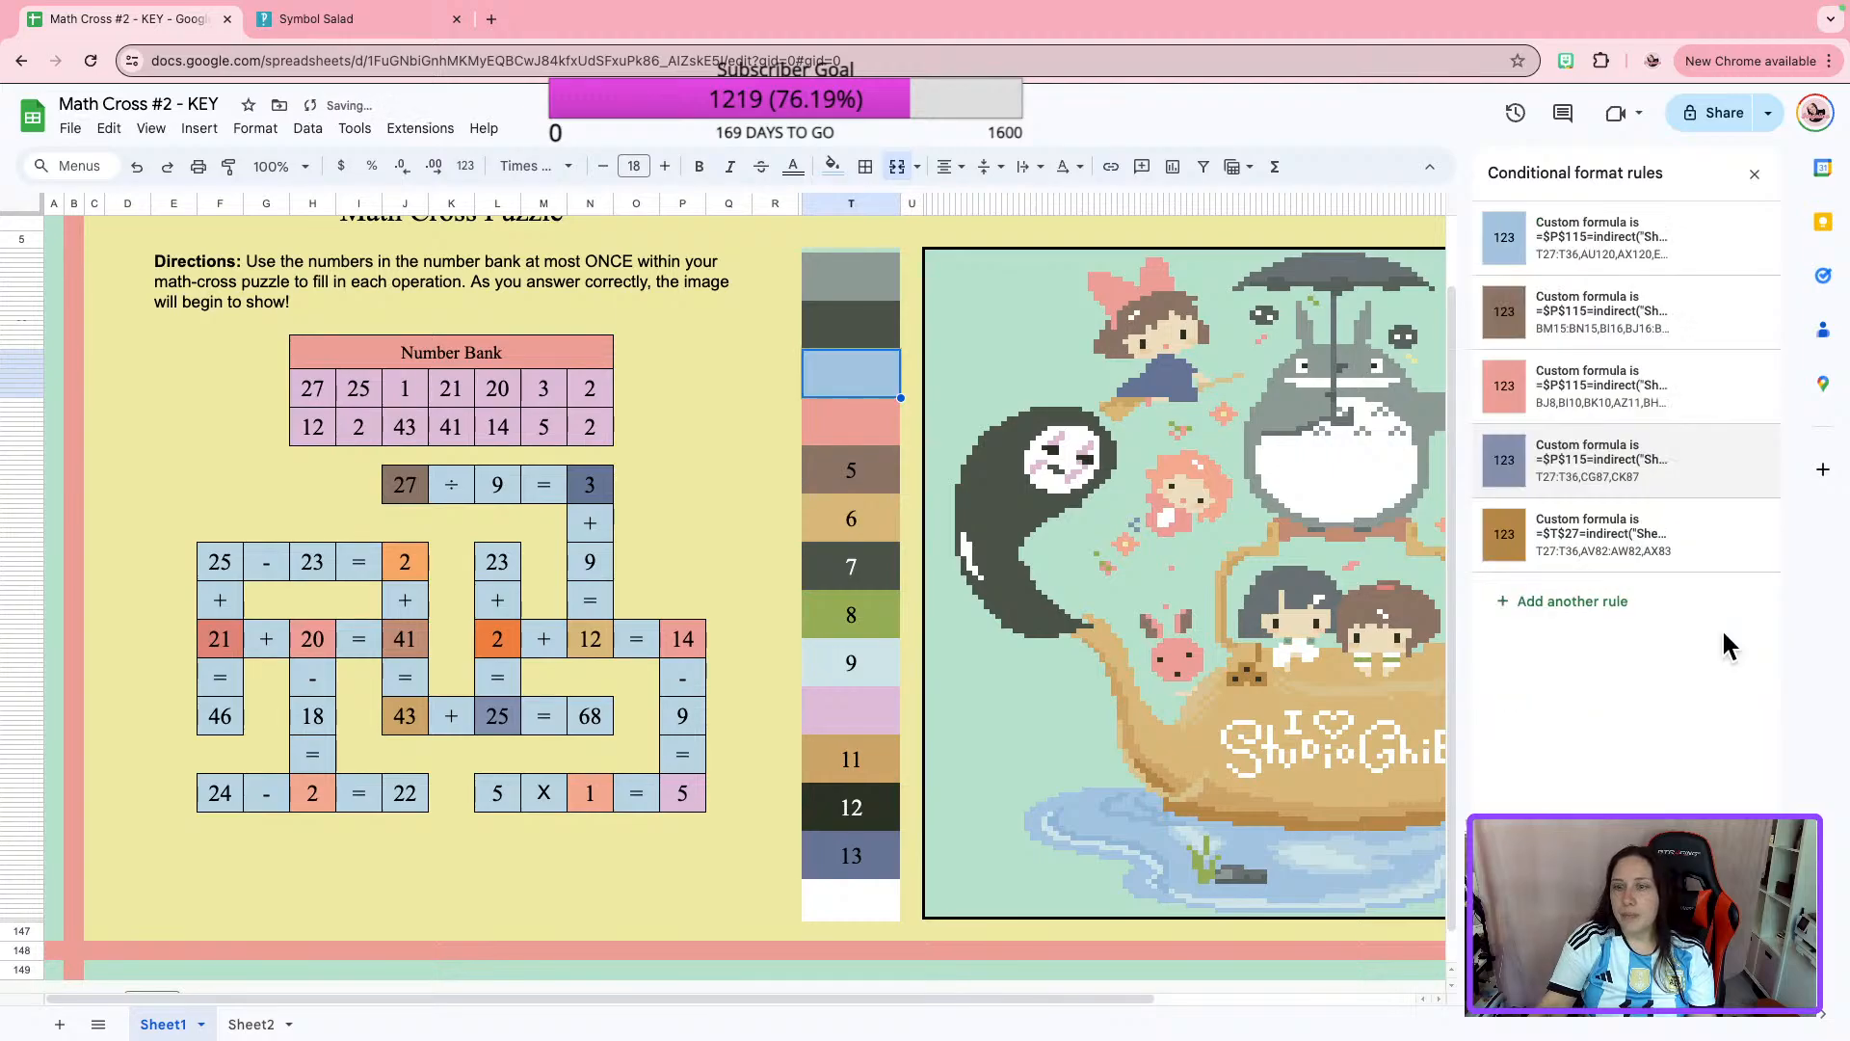
Replace the custom formula in color box 3's golden-brown rule with the copied $P$115 formula pointing to Sheet2!C33.
left_click(1625, 545)
left_click(1561, 471)
key("ctrl+a")
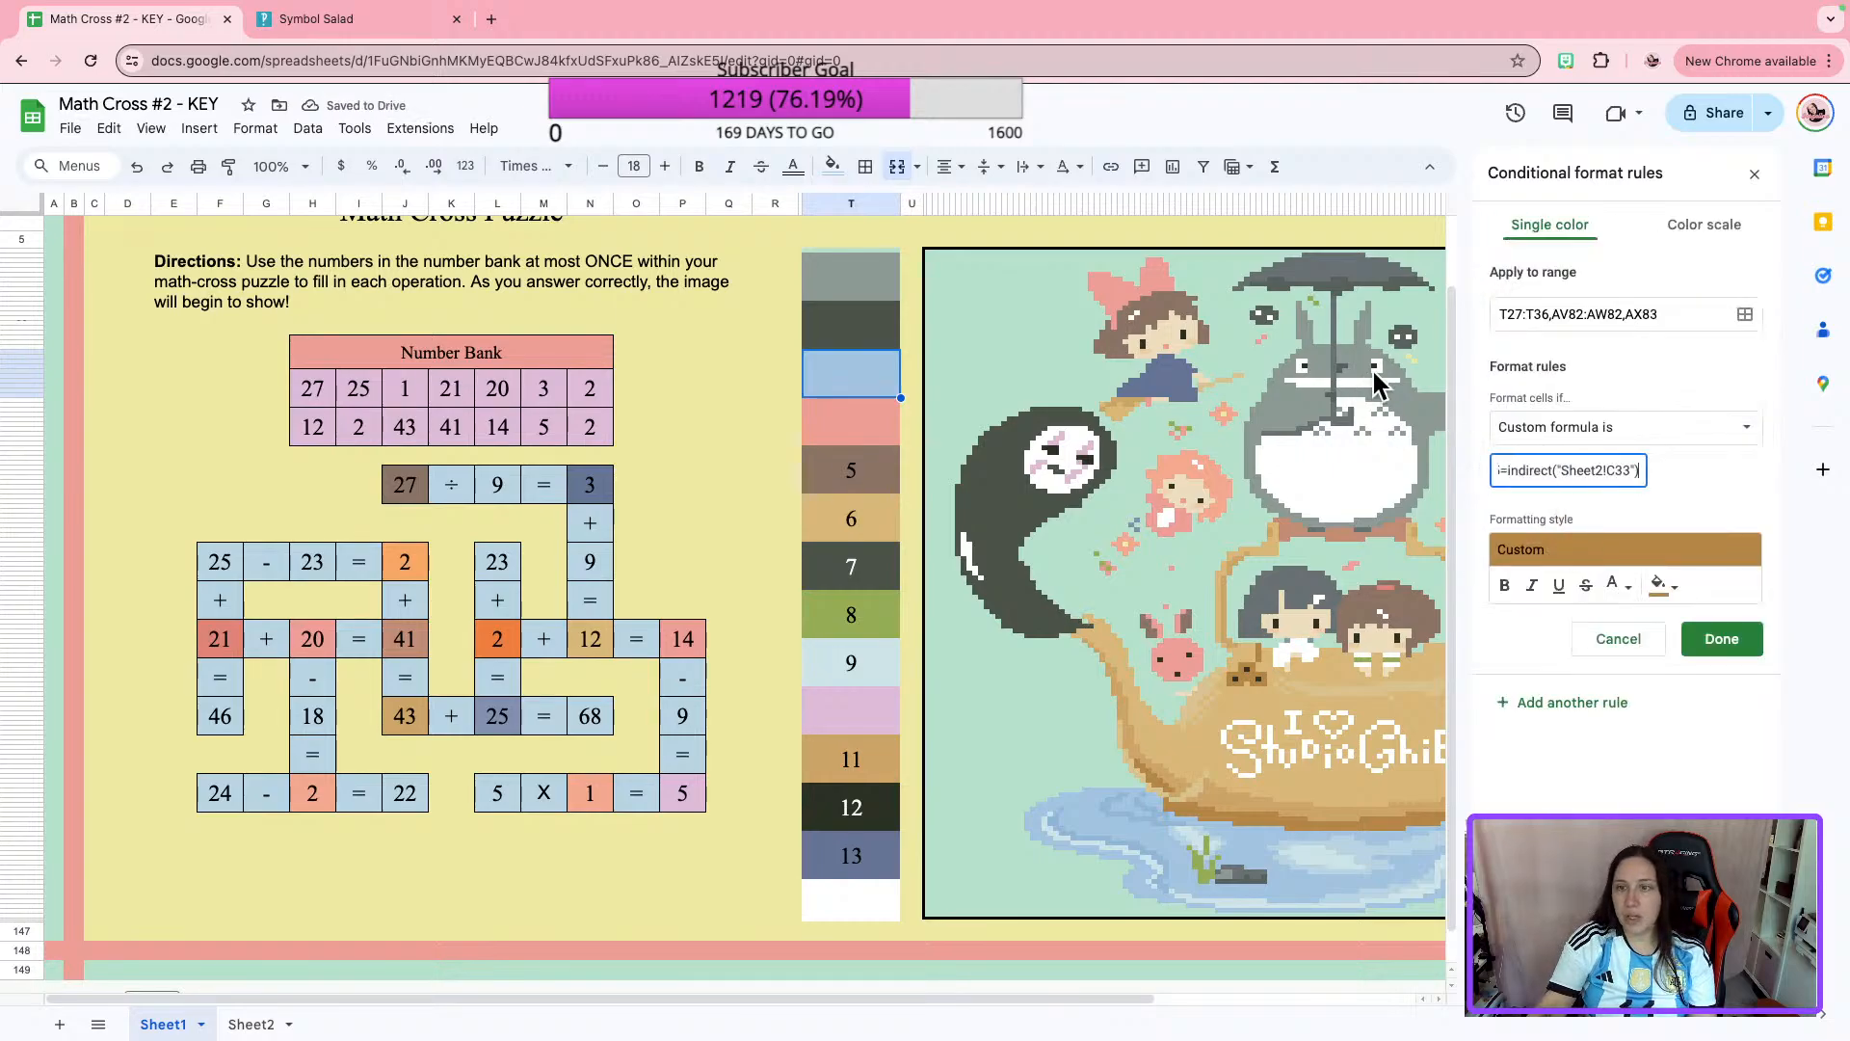
key("ctrl+v")
left_click(1722, 639)
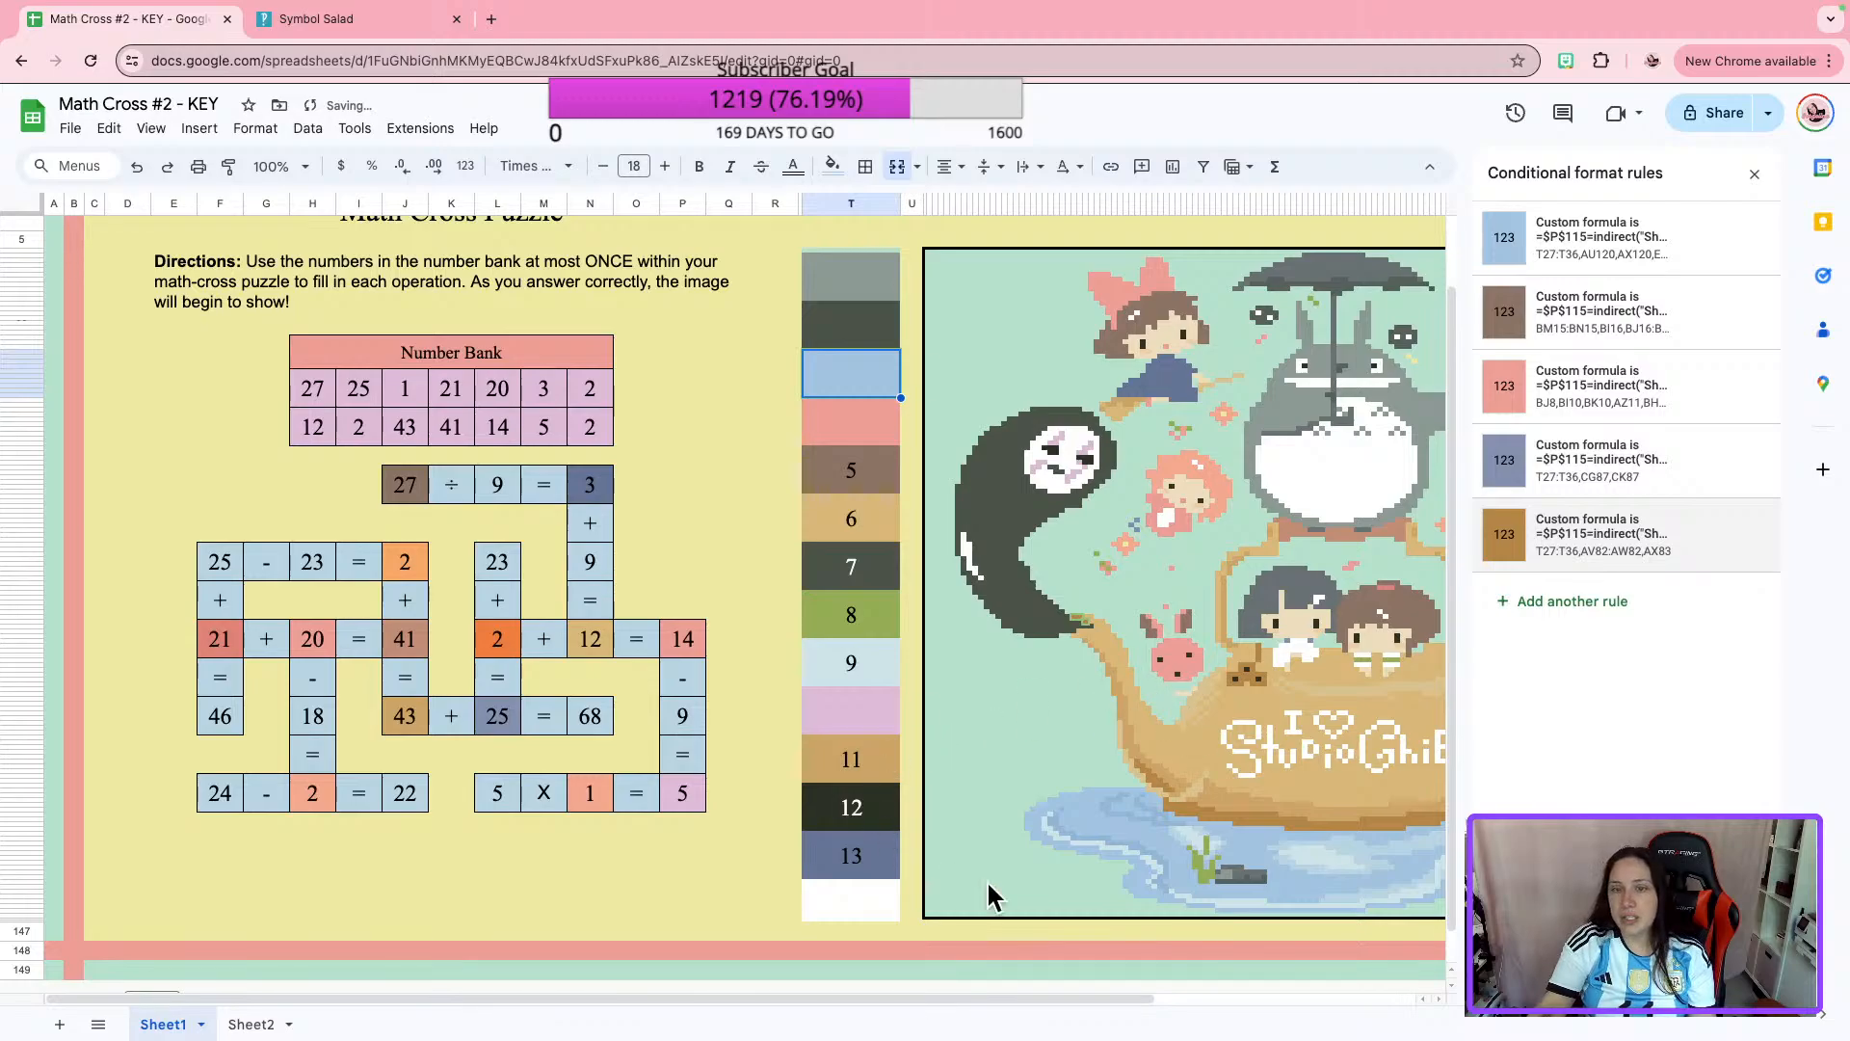
Copy the custom formula from the tan conditional format rule of the 43 in "43 + 25 = 68" and close that rule.
left_click(1064, 770)
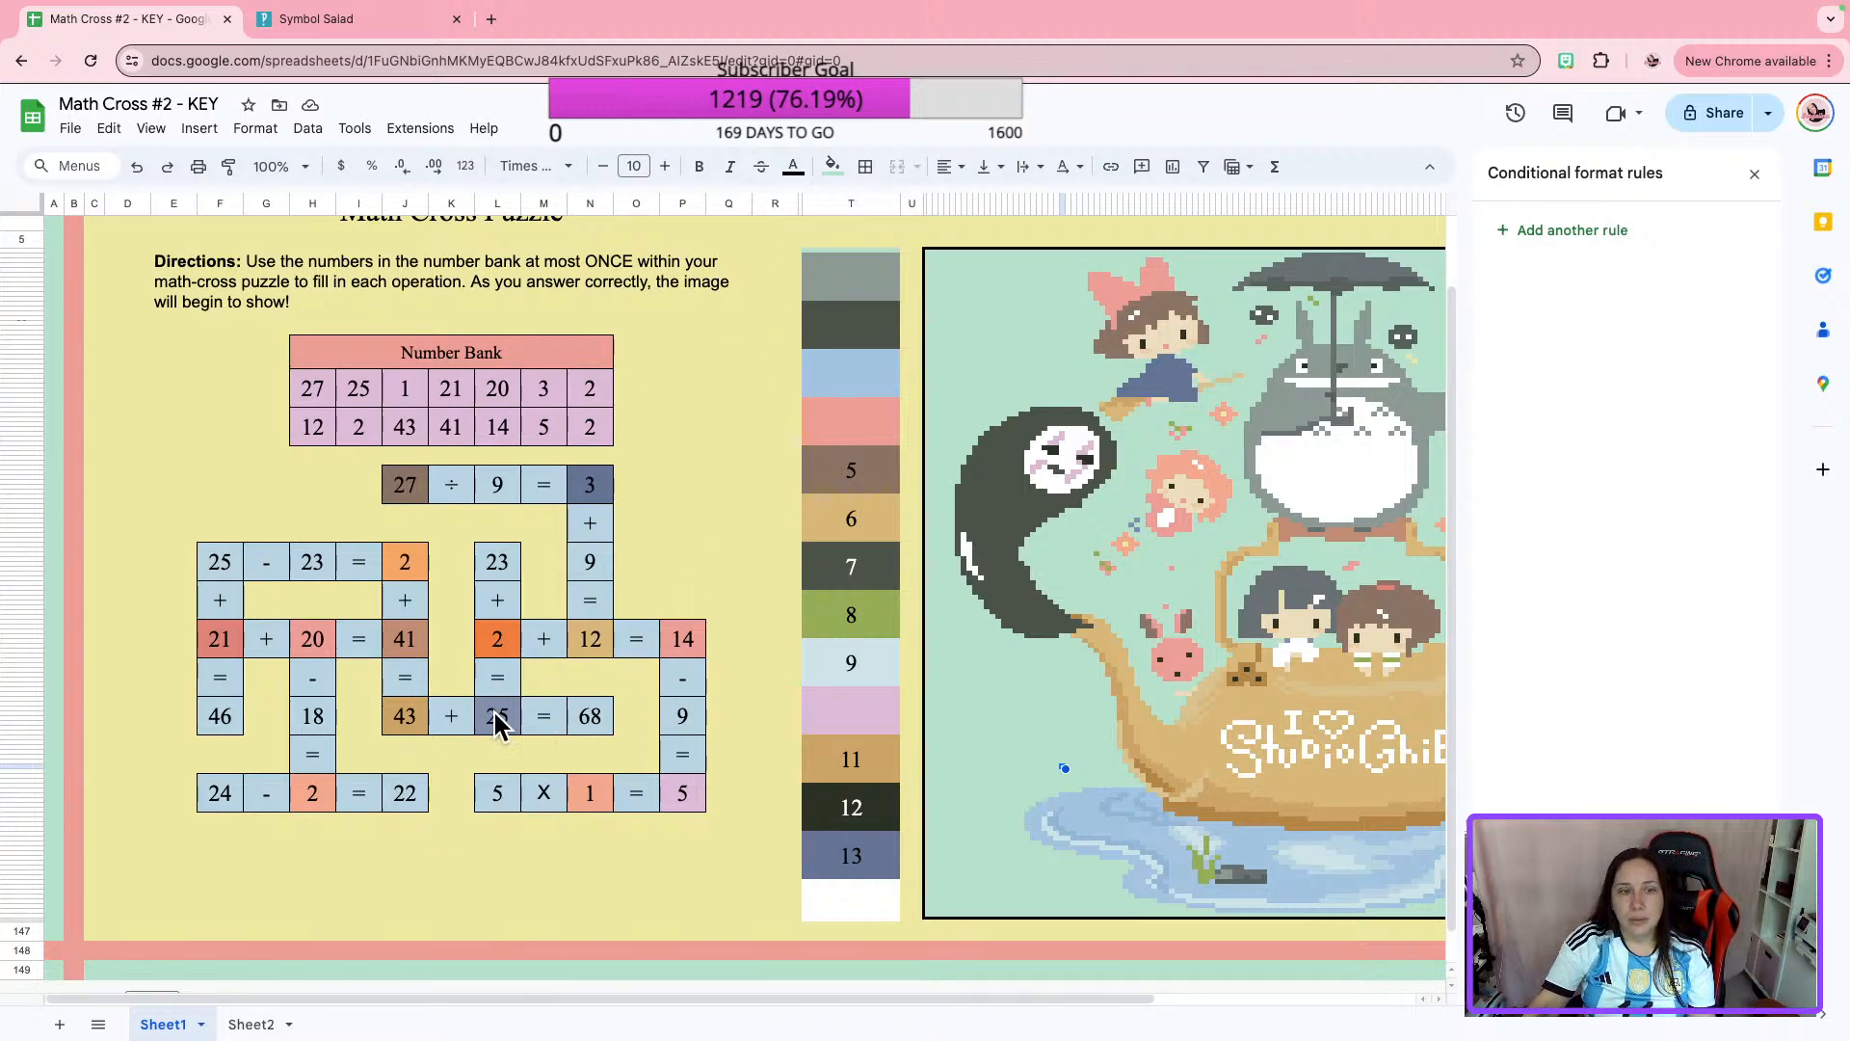
left_click(414, 724)
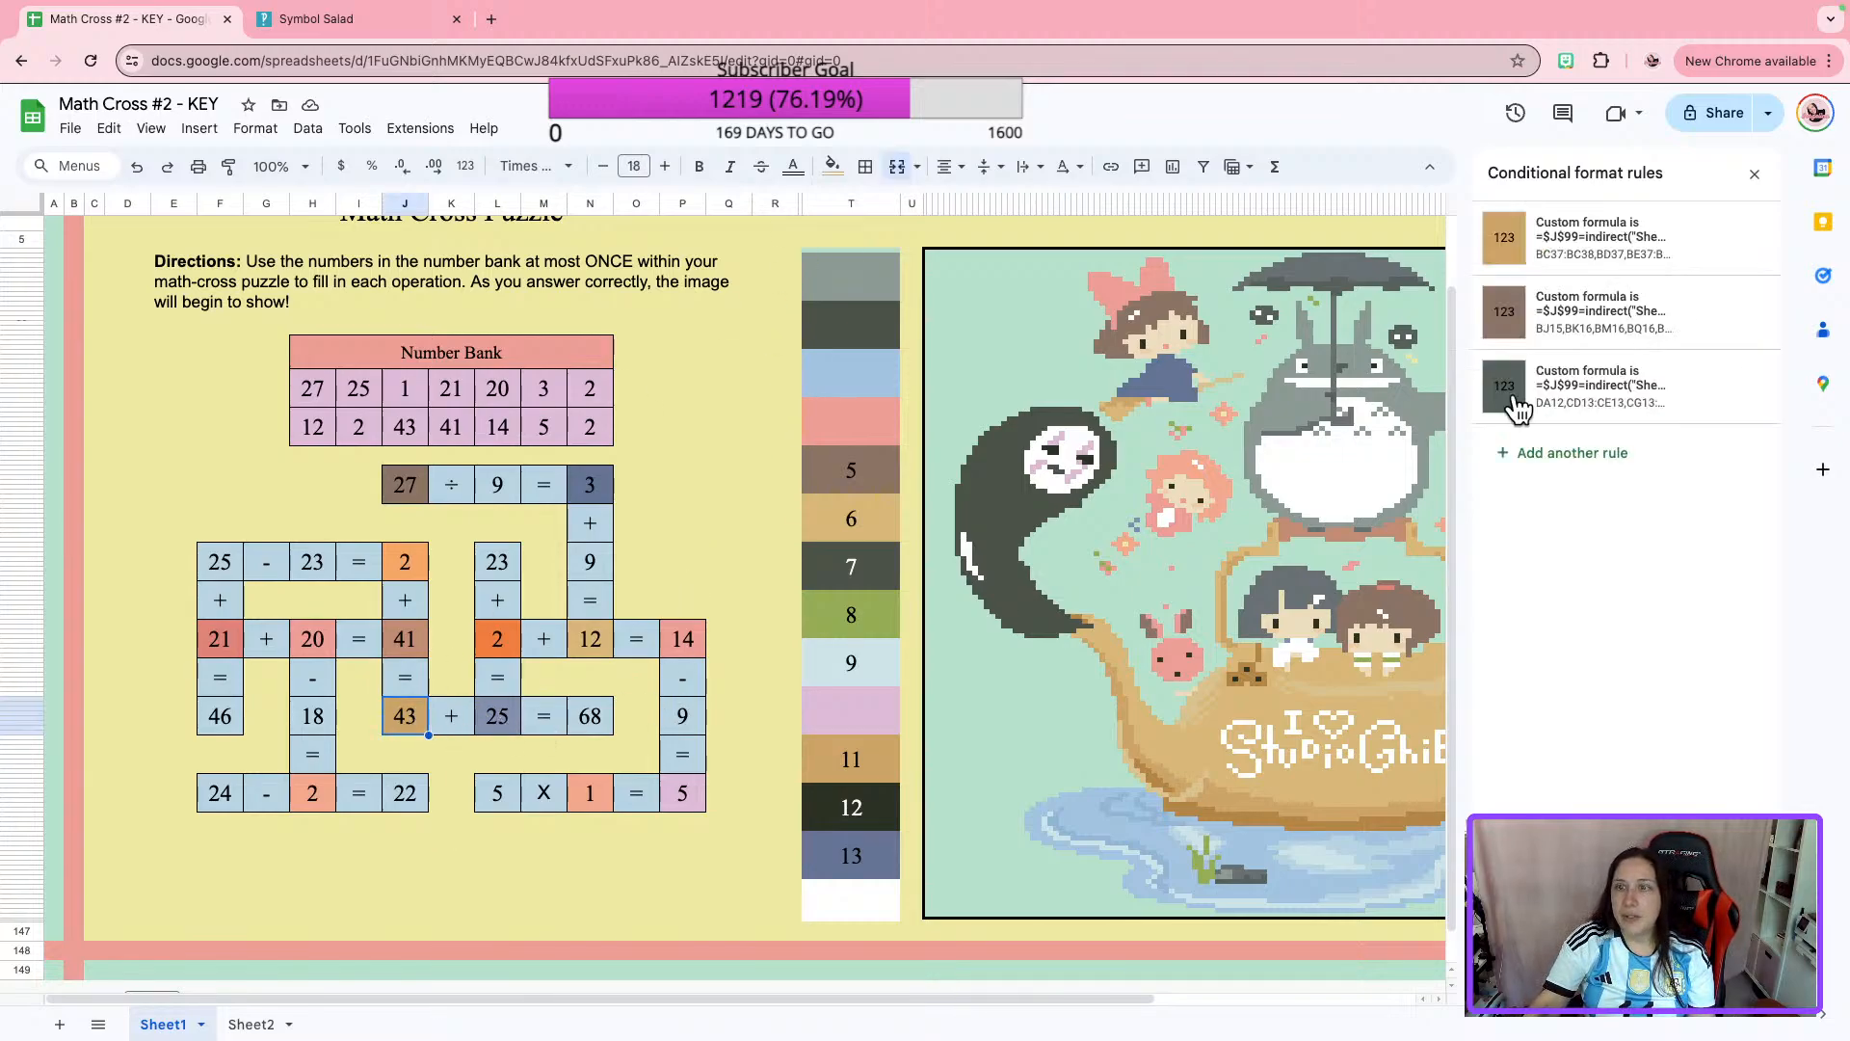
left_click(1580, 252)
left_click(1559, 474)
key("ctrl+a")
key("ctrl+c")
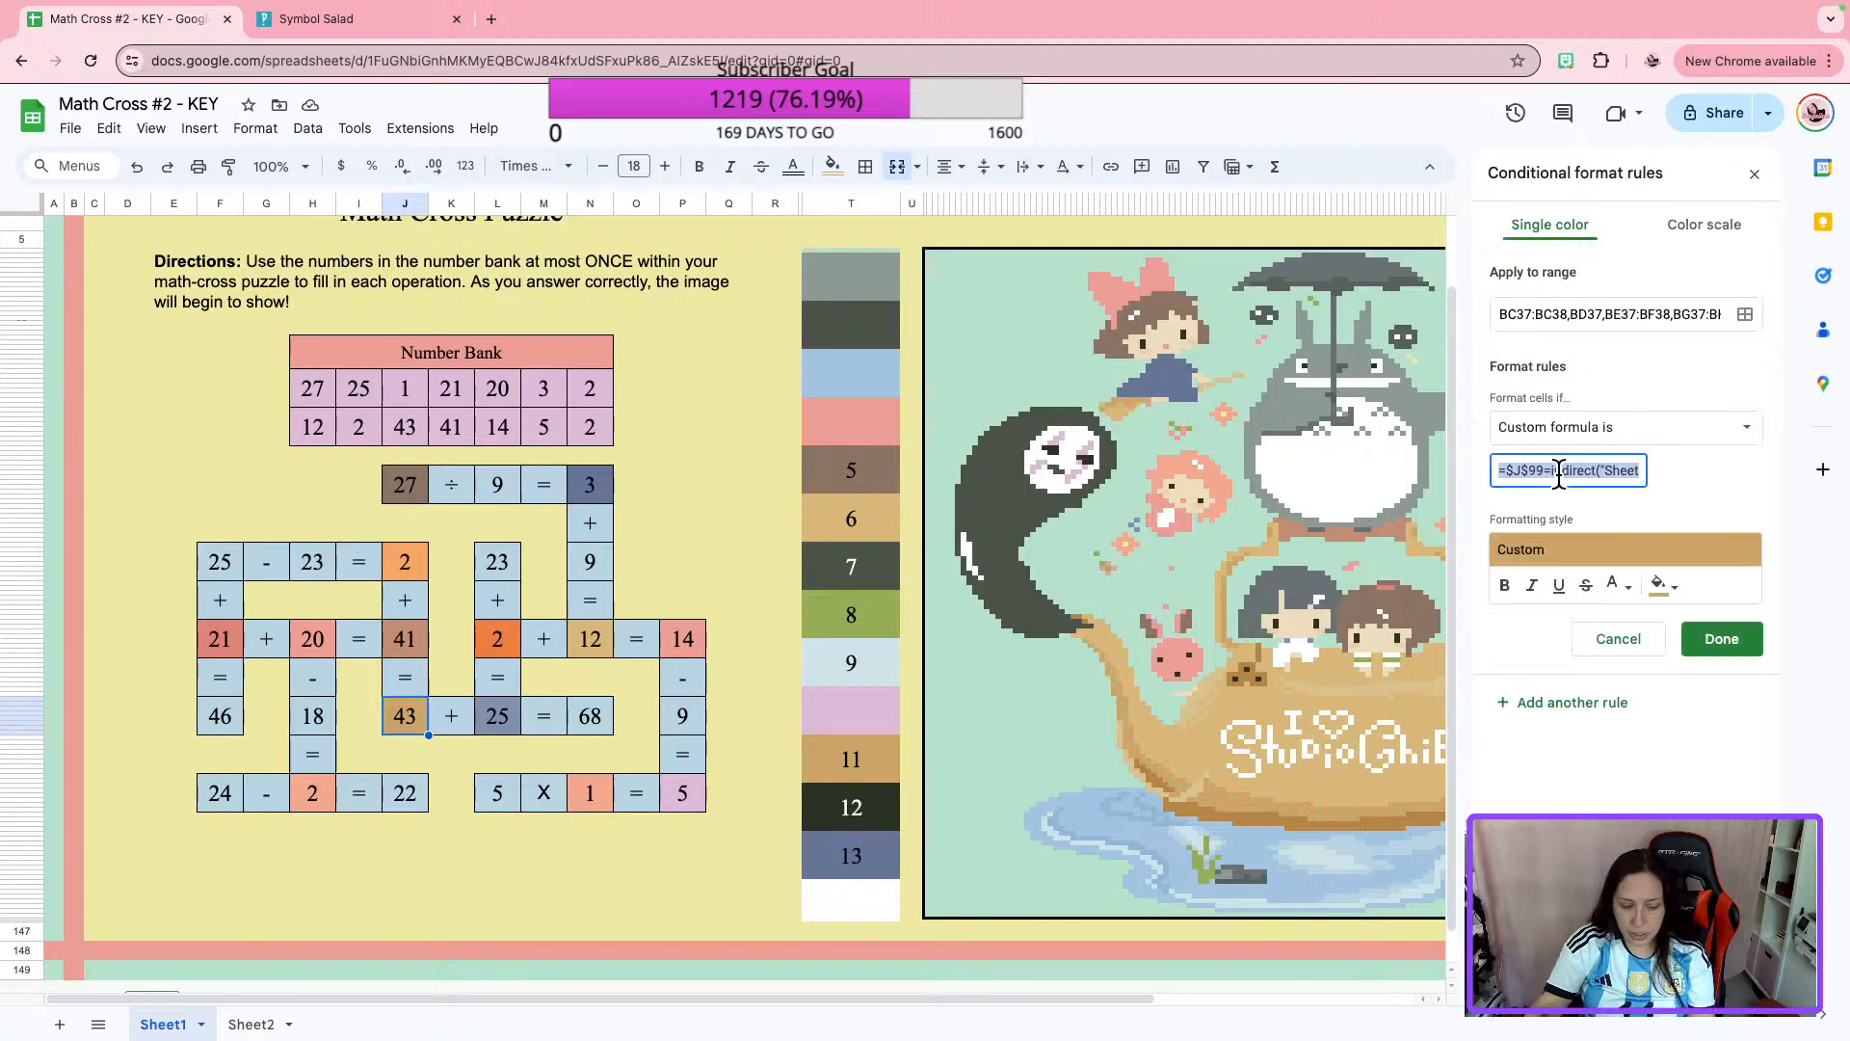
left_click(1723, 639)
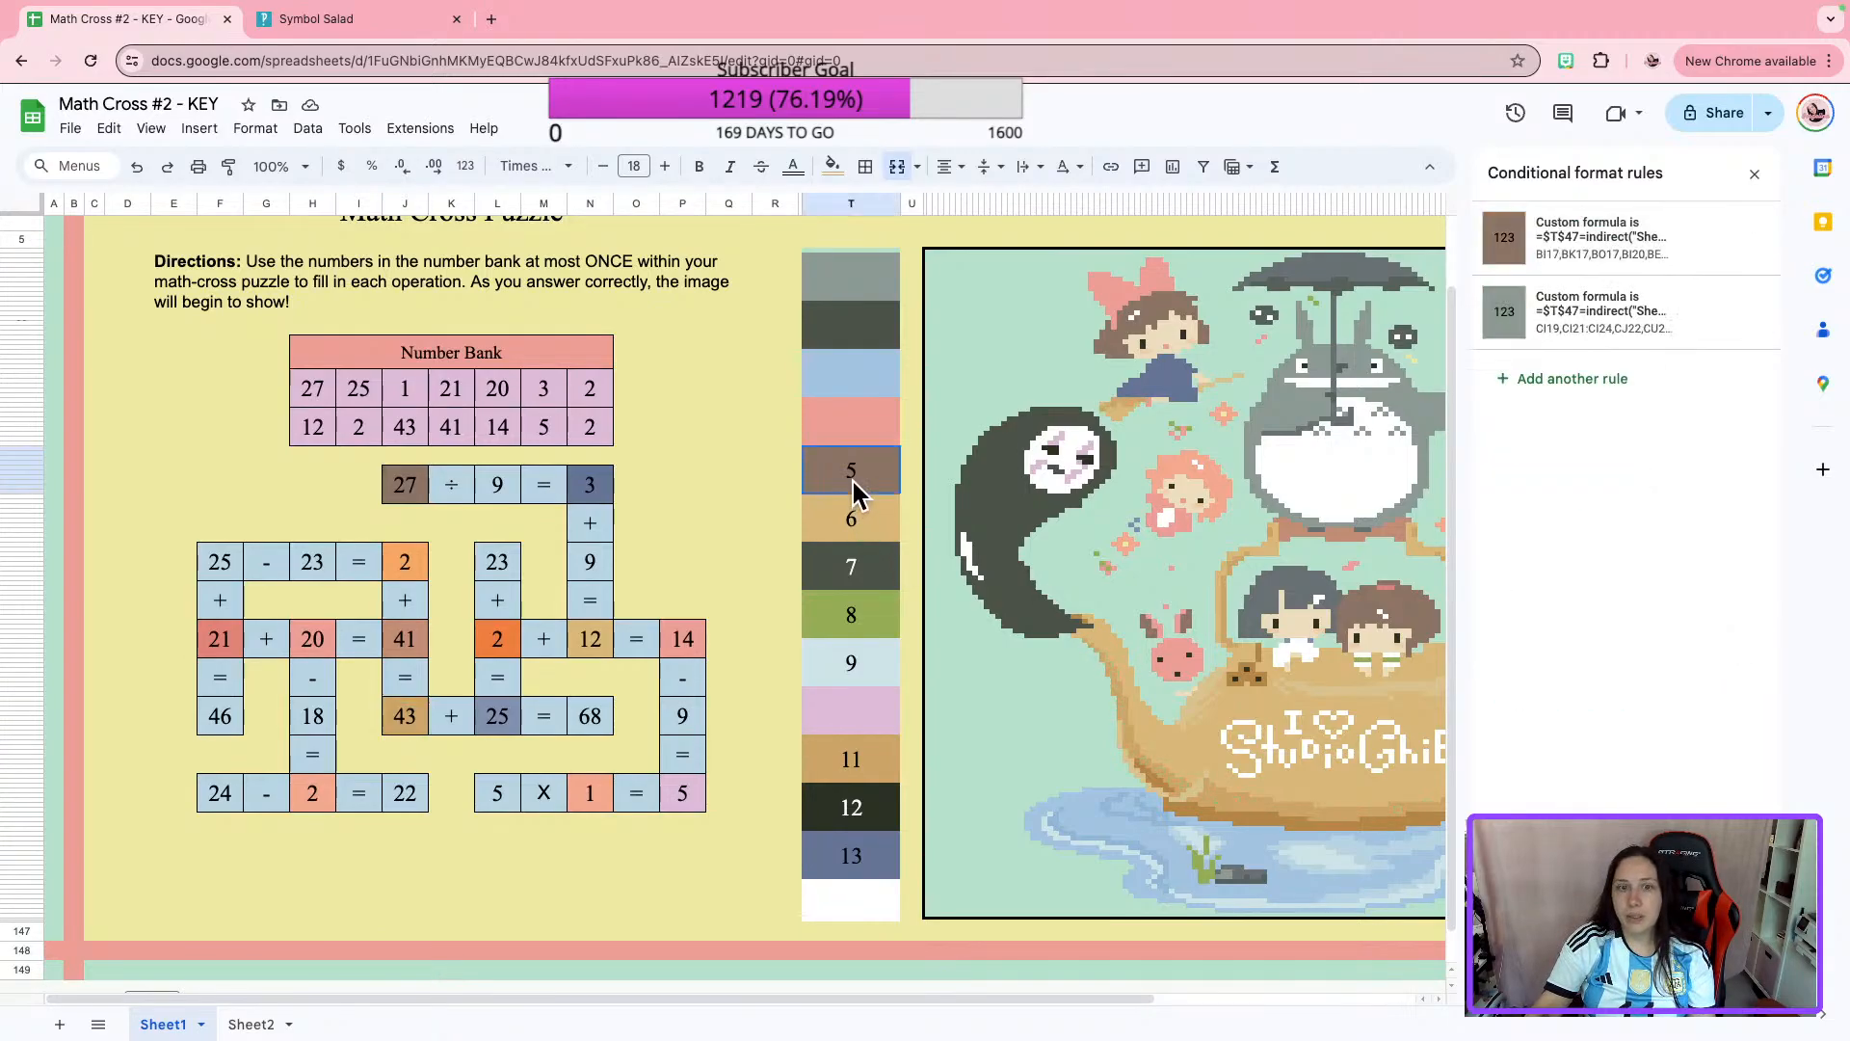
Replace the custom formula in color box 5's brown rule with the copied $J$99 formula.
left_click(1590, 272)
left_click(1561, 470)
key("ctrl+a")
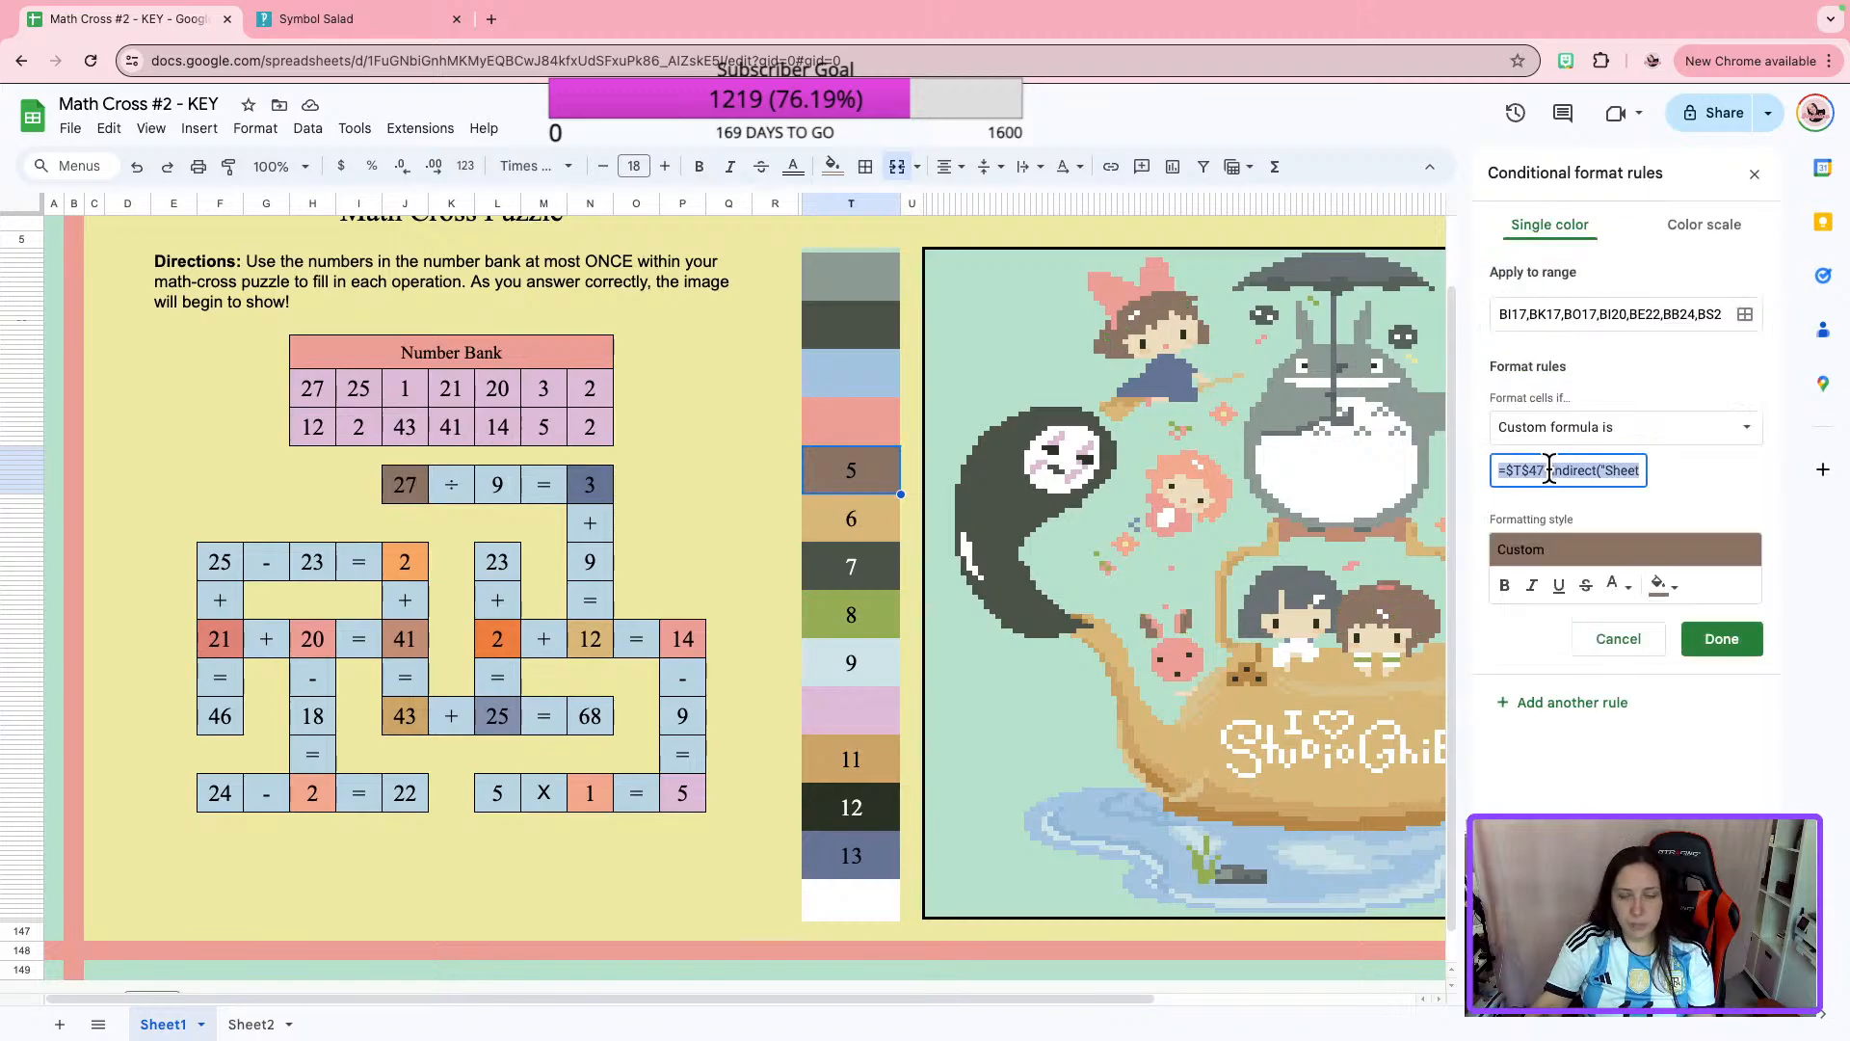
left_click(1723, 639)
Replace the custom formula in color box 5's gray-green rule with the copied $J$99 formula.
left_click(1553, 328)
left_click(1549, 466)
key("ctrl+a")
key("ctrl+v")
left_click(1723, 639)
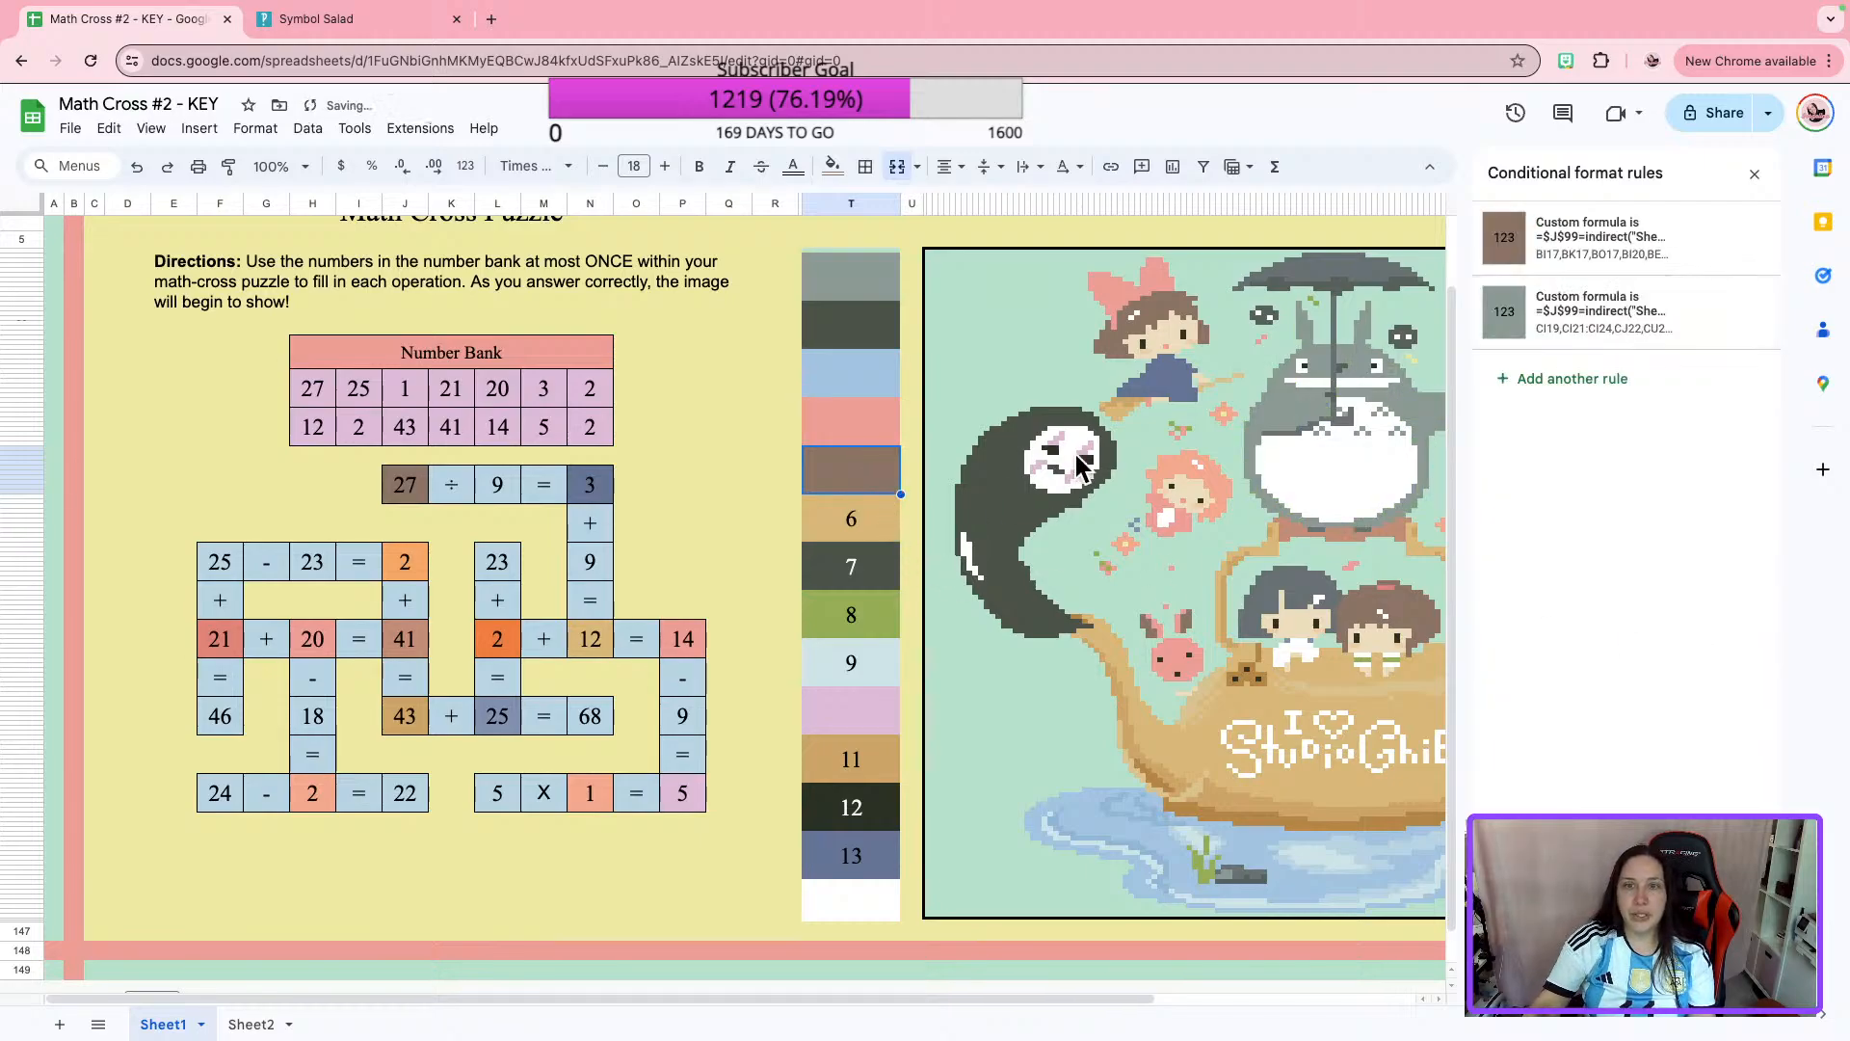
Replace the custom formula in color box 6's tan rule with the copied $J$99 formula.
left_click(852, 523)
left_click(1590, 237)
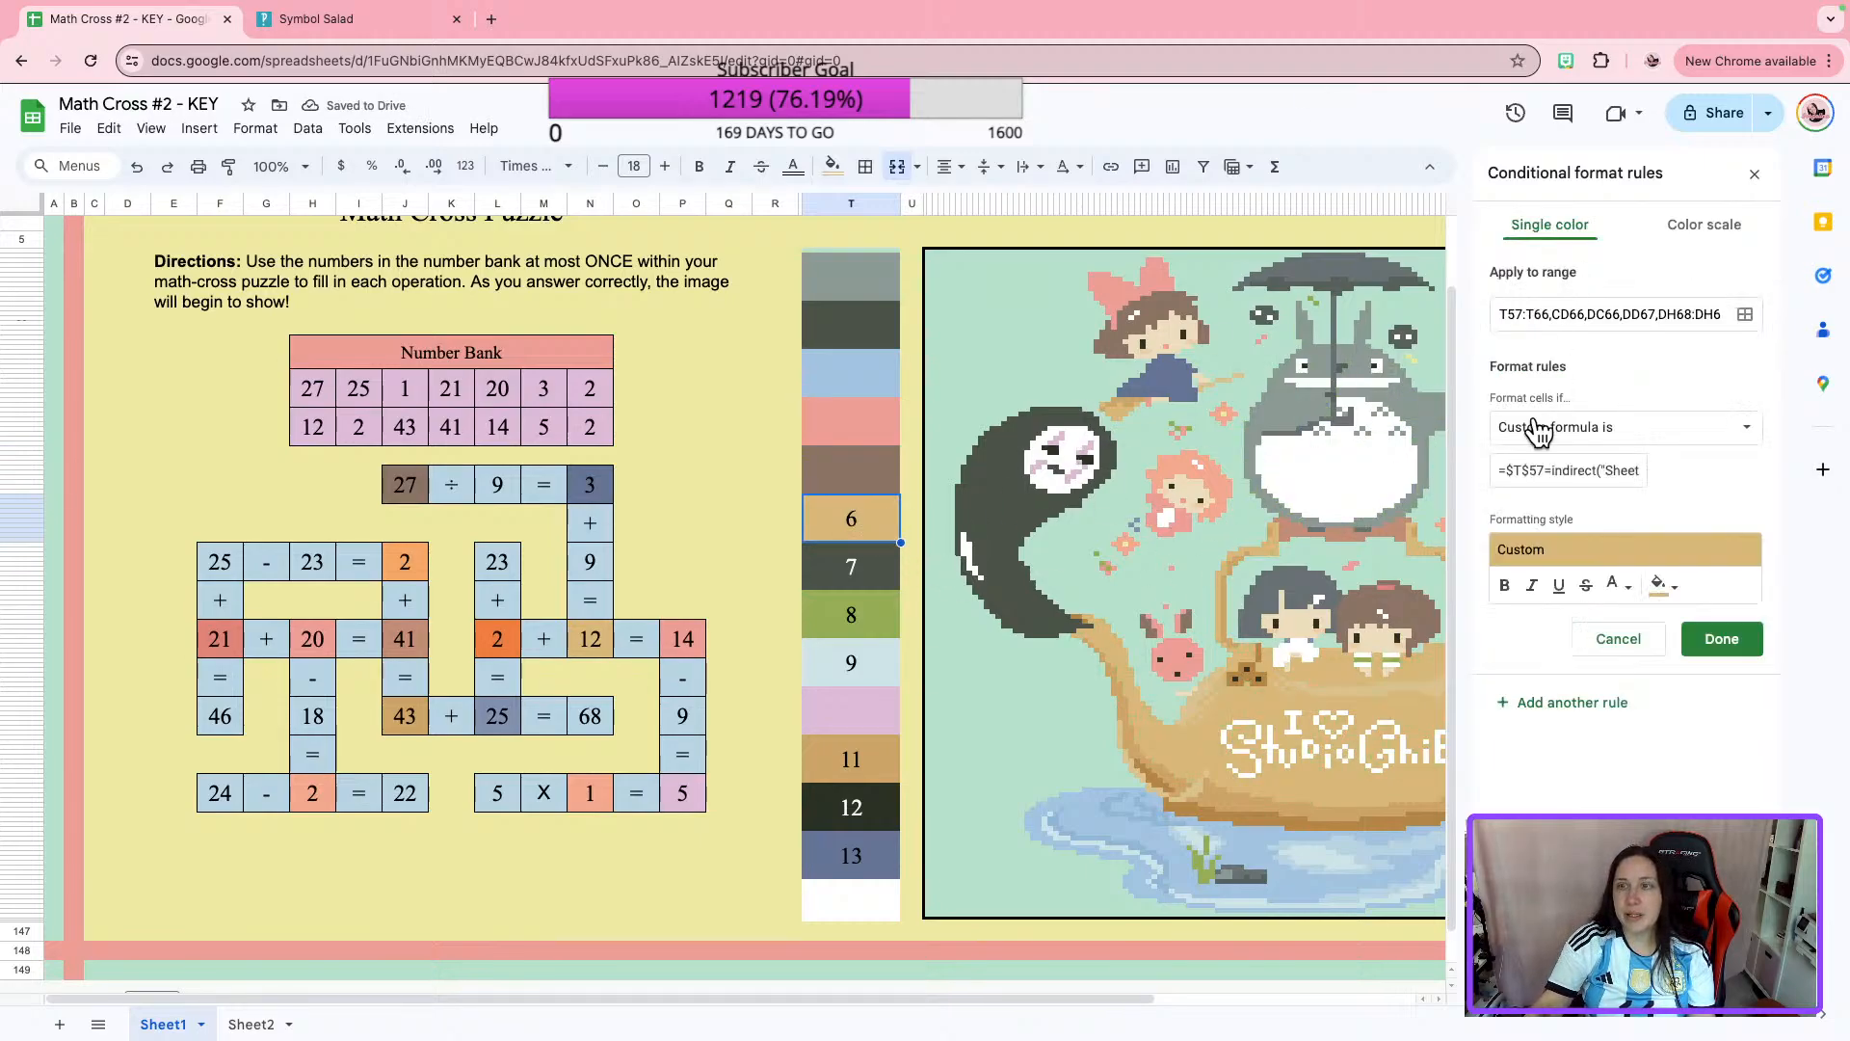
left_click(1536, 467)
key("super+a")
type("=$J$99=indirect(\"Sheet2!J99\")")
left_click(1718, 641)
Replace the custom formula in color box 6's white rule with the copied $J$99 formula.
left_click(1542, 337)
left_click(1553, 469)
key("super+a")
key("super+v")
left_click(1742, 643)
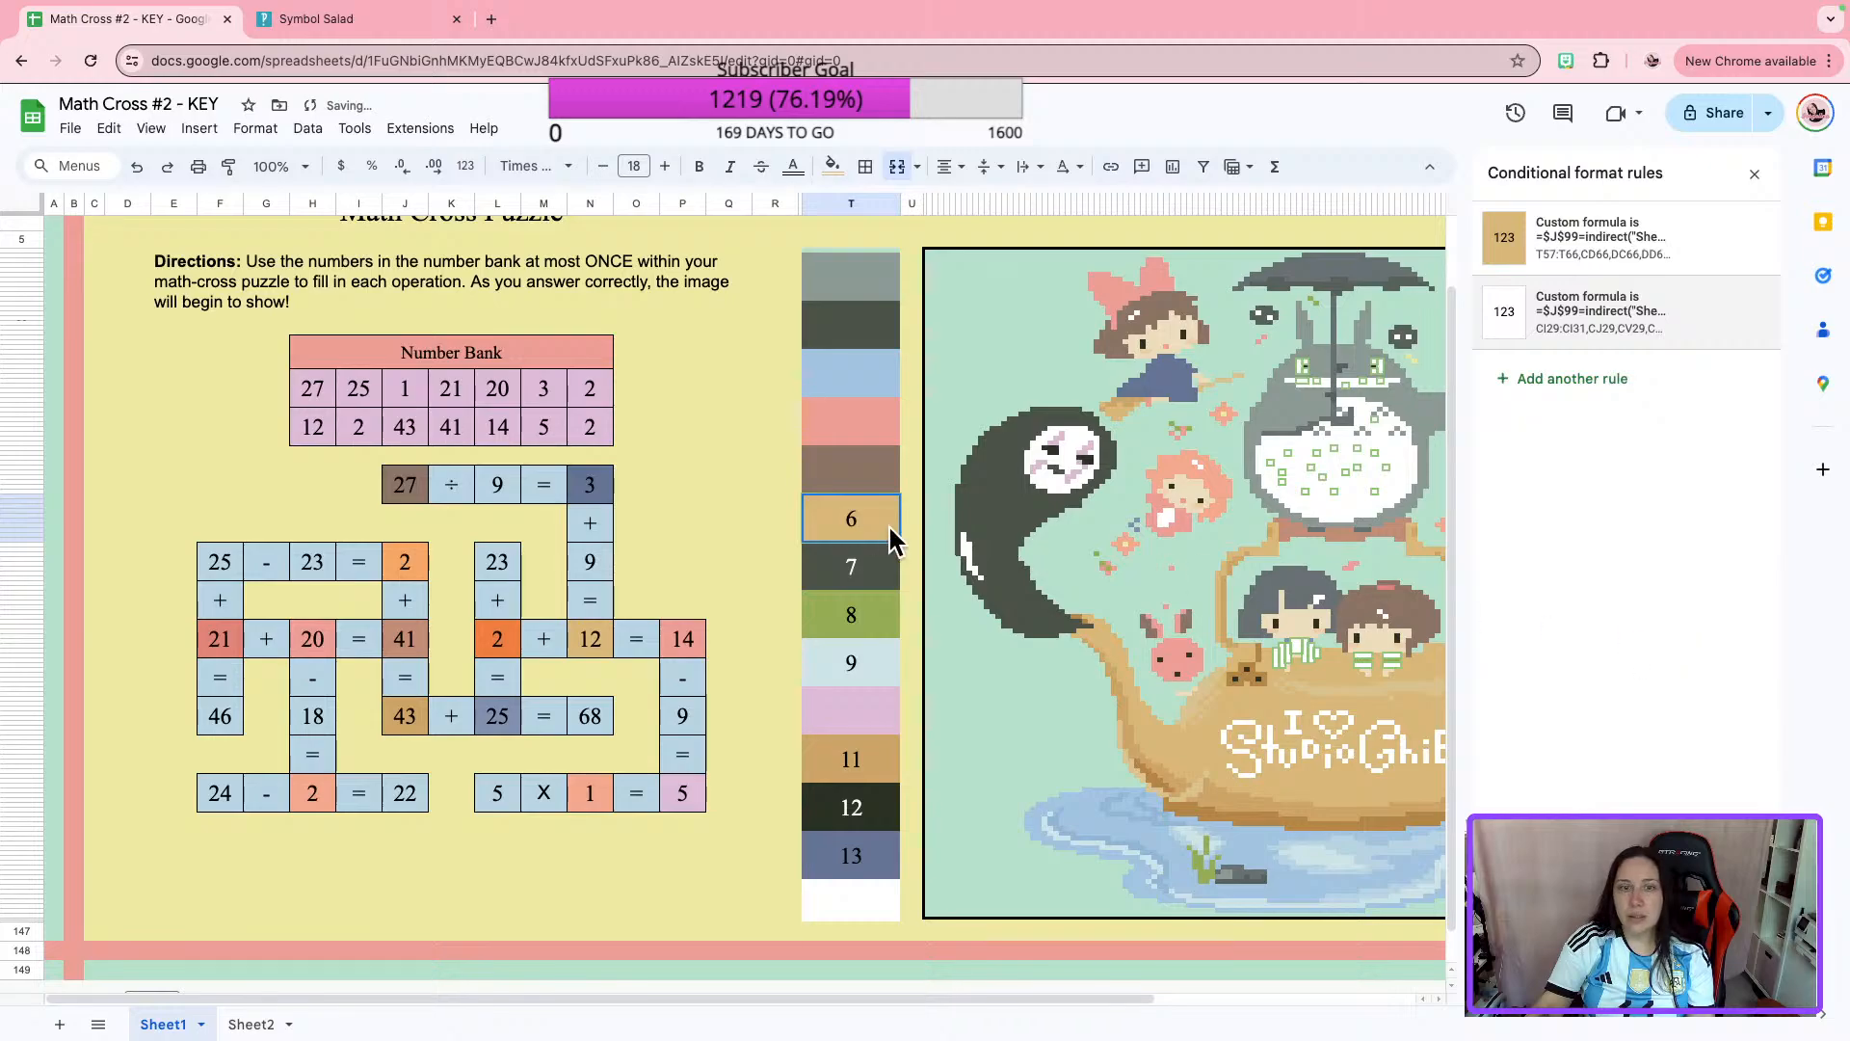
Copy the custom formula from the orange conditional format rule of the 2 in "24 - 2 = 22" and close that rule.
left_click(872, 581)
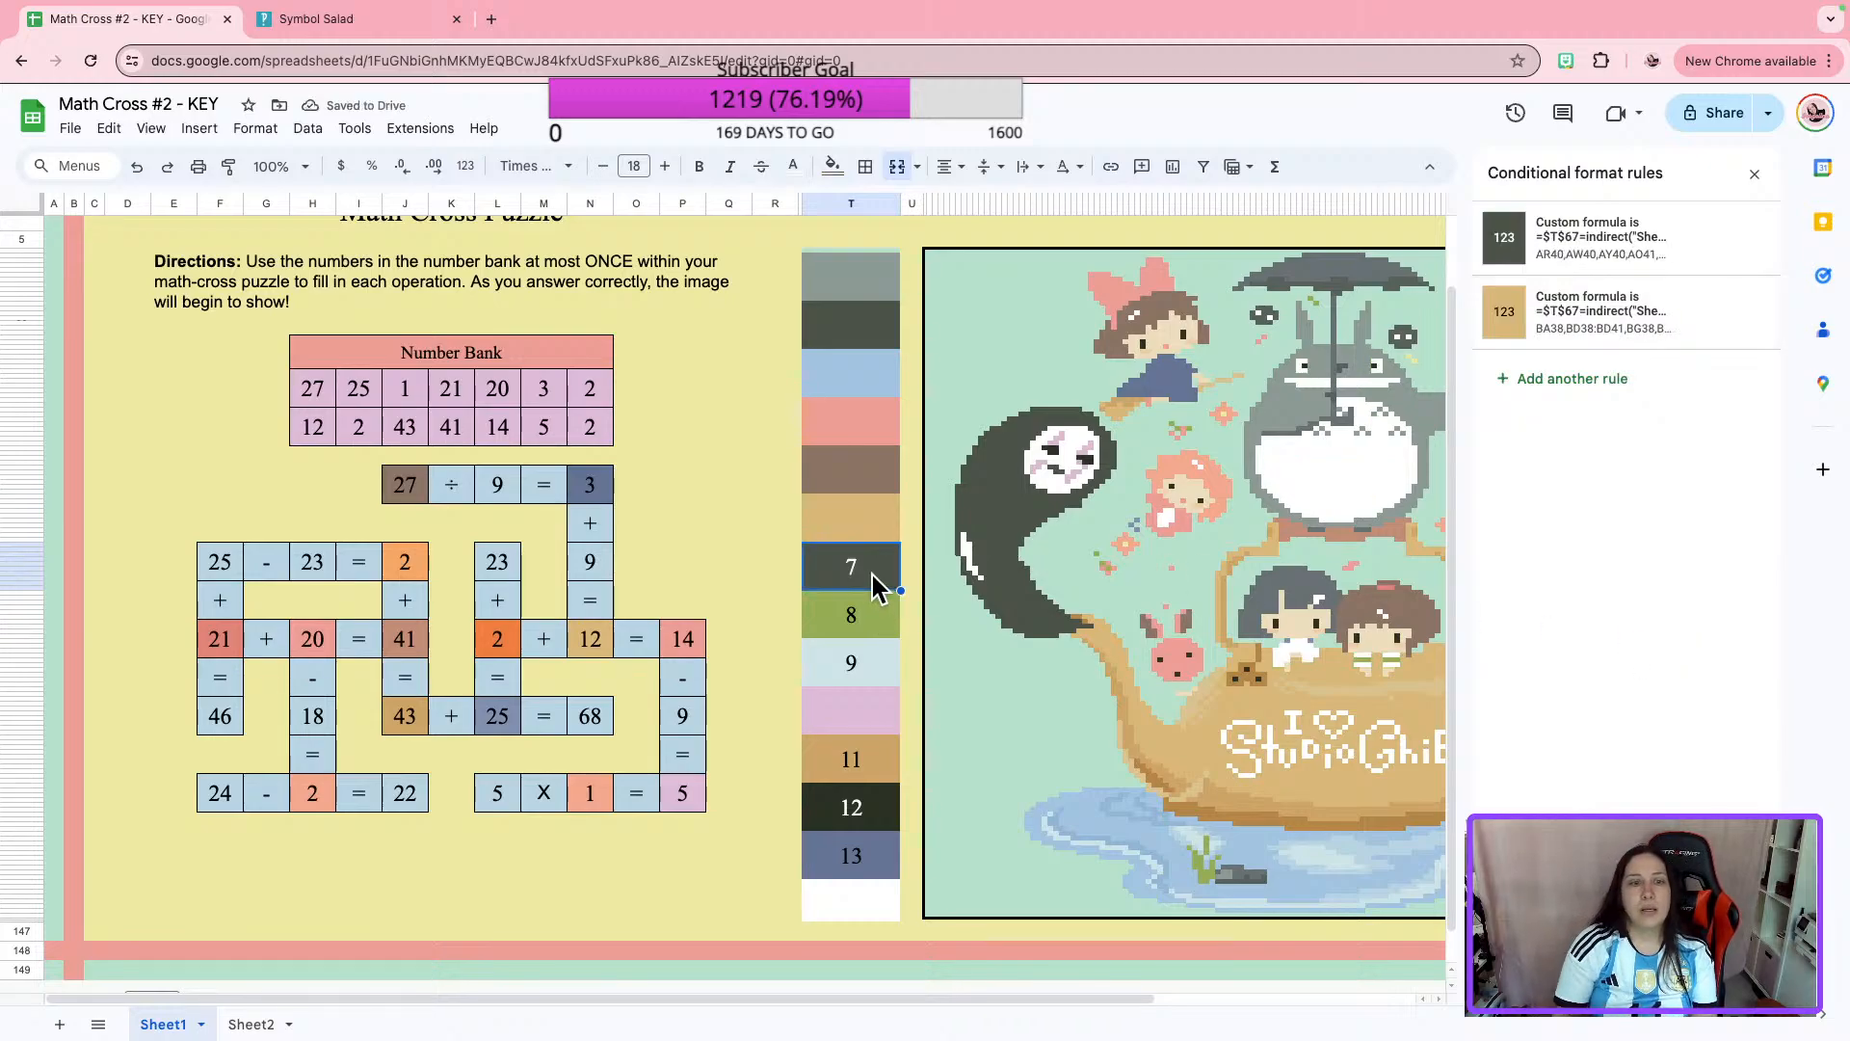
left_click(315, 793)
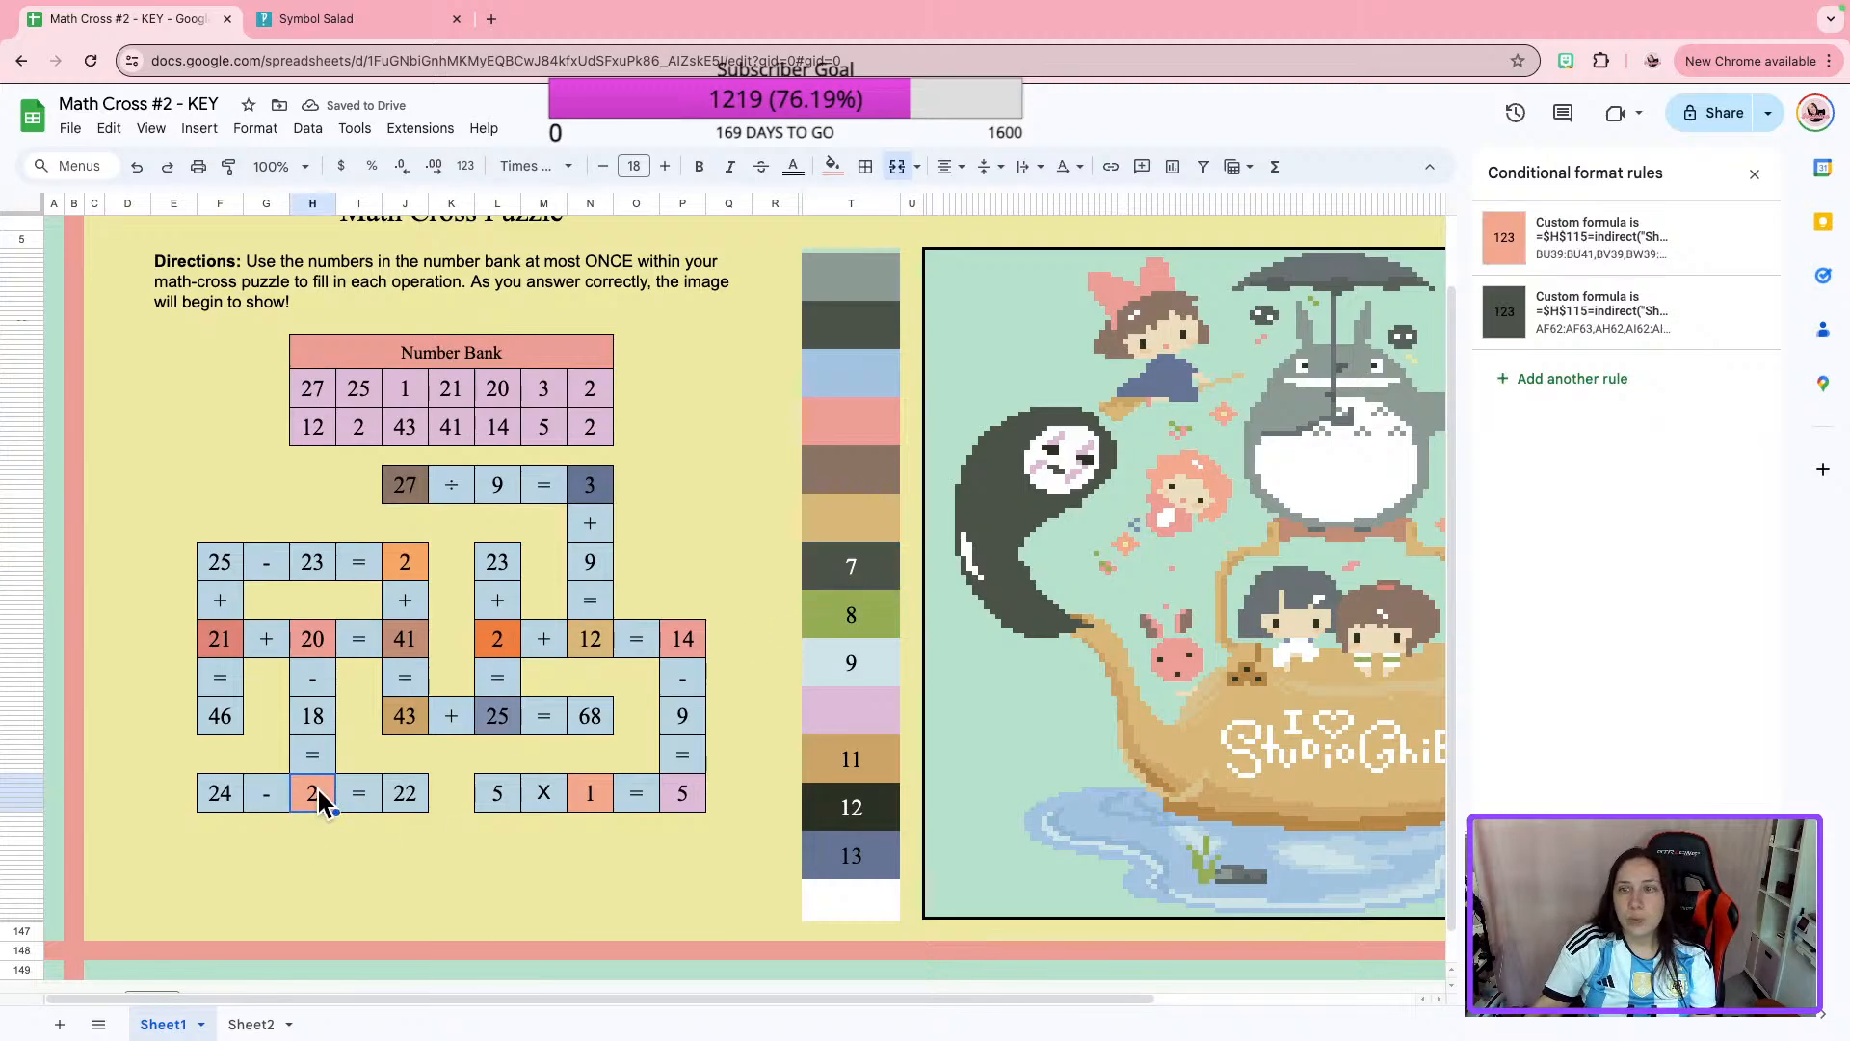
left_click(1489, 249)
left_click(1585, 470)
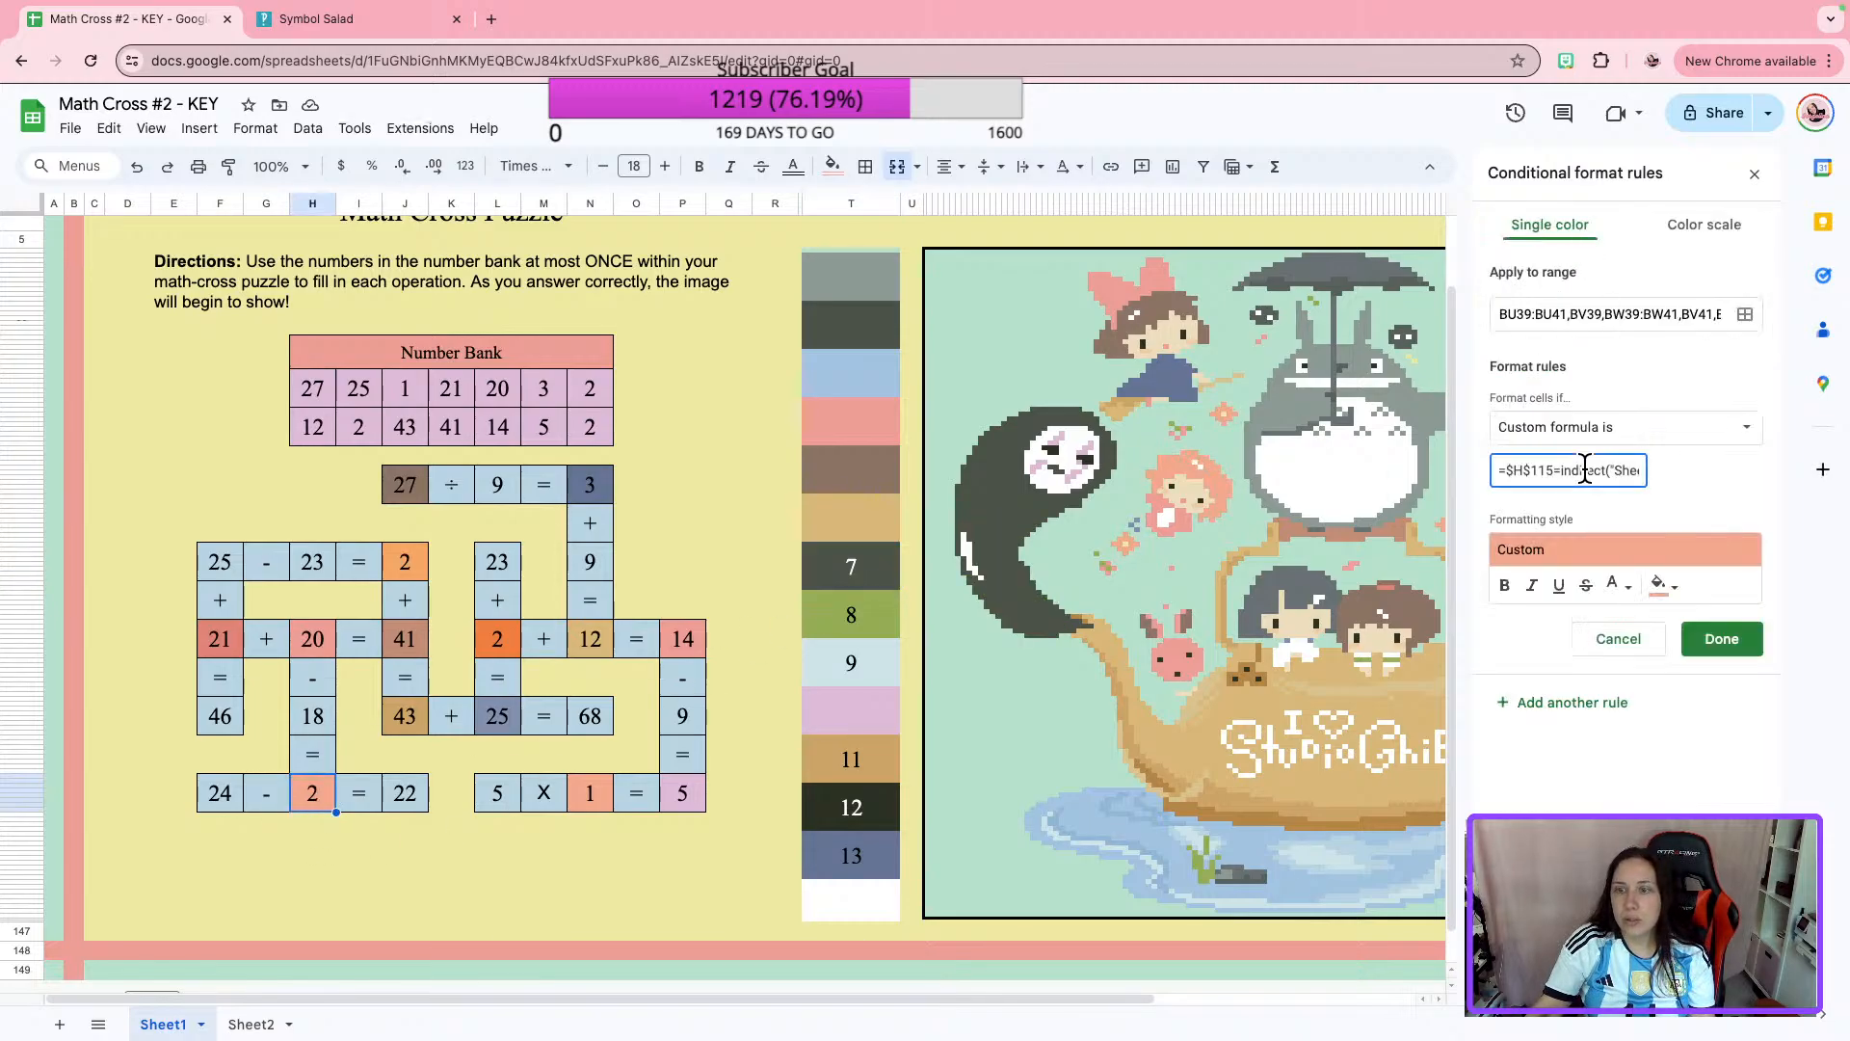
key("ctrl+a")
key("ctrl+c")
left_click(1722, 639)
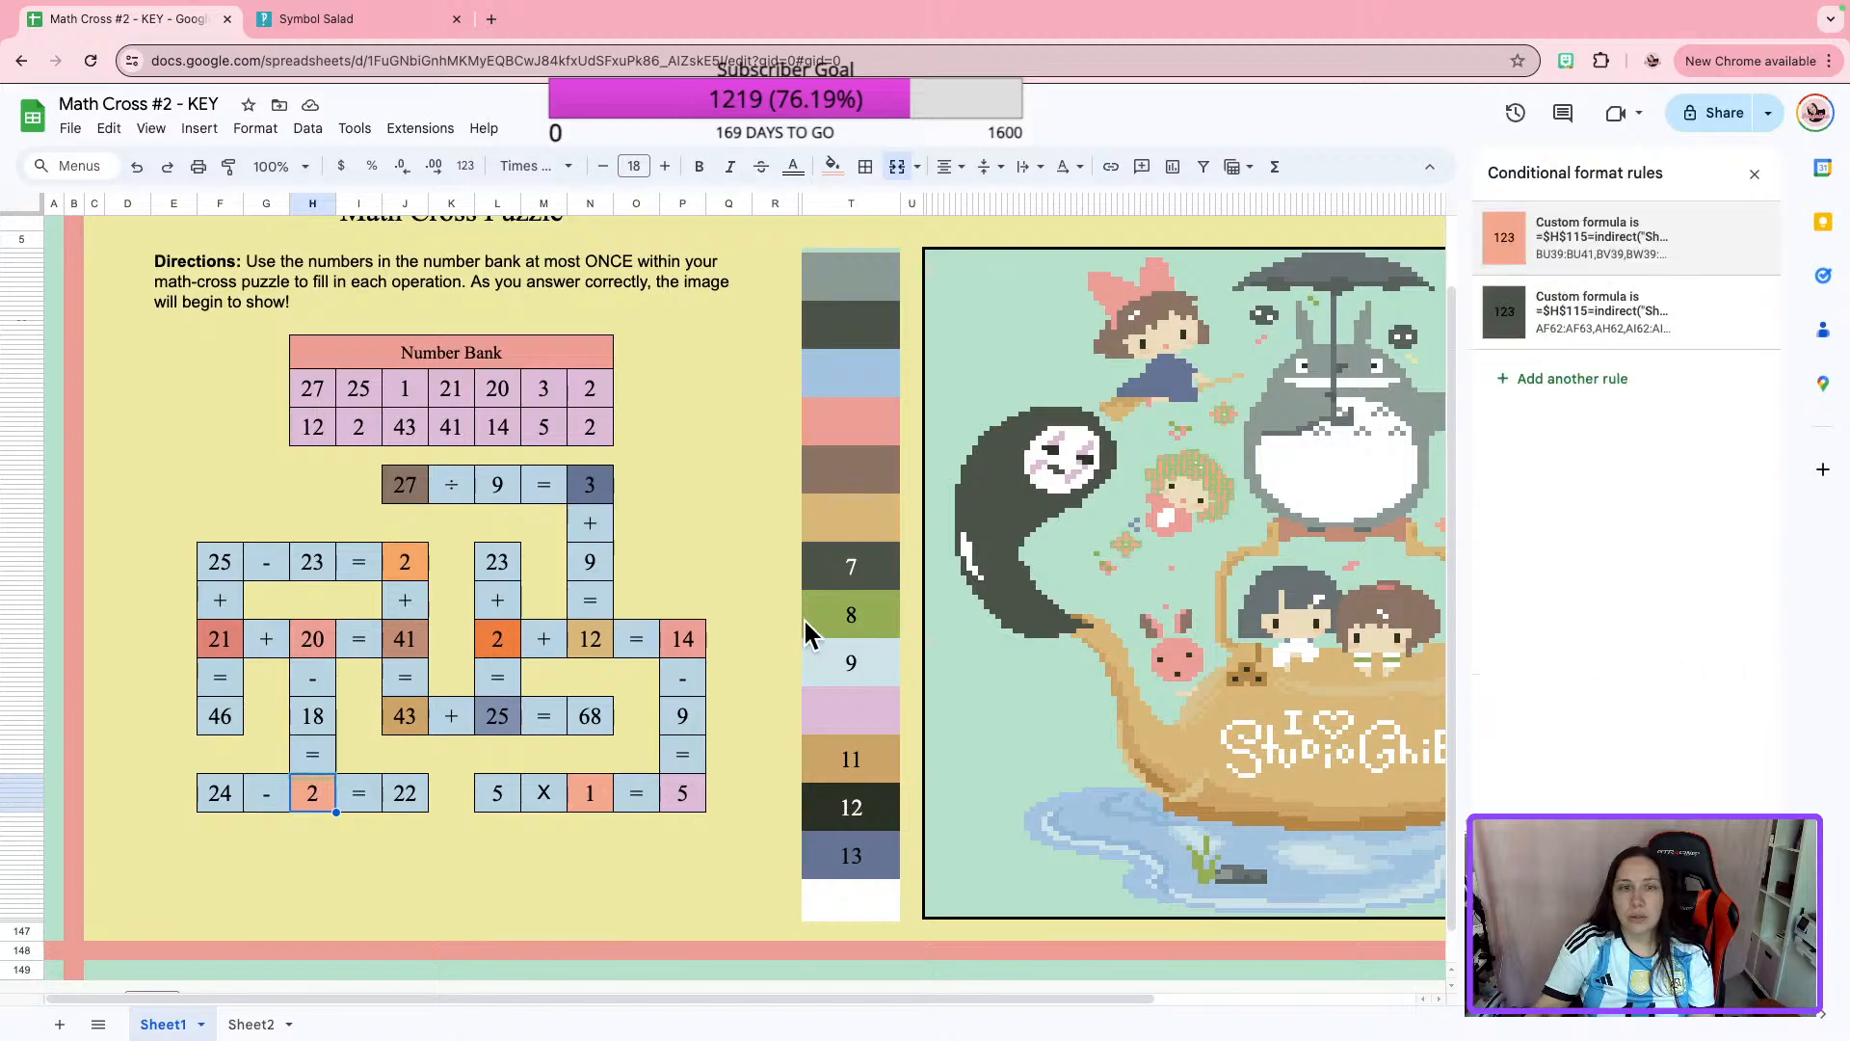
Replace the custom formula in color box 7's dark gray-green rule with the copied $H$115 formula.
left_click(887, 578)
left_click(1561, 253)
left_click(1554, 470)
key("ctrl+a")
left_click(1711, 627)
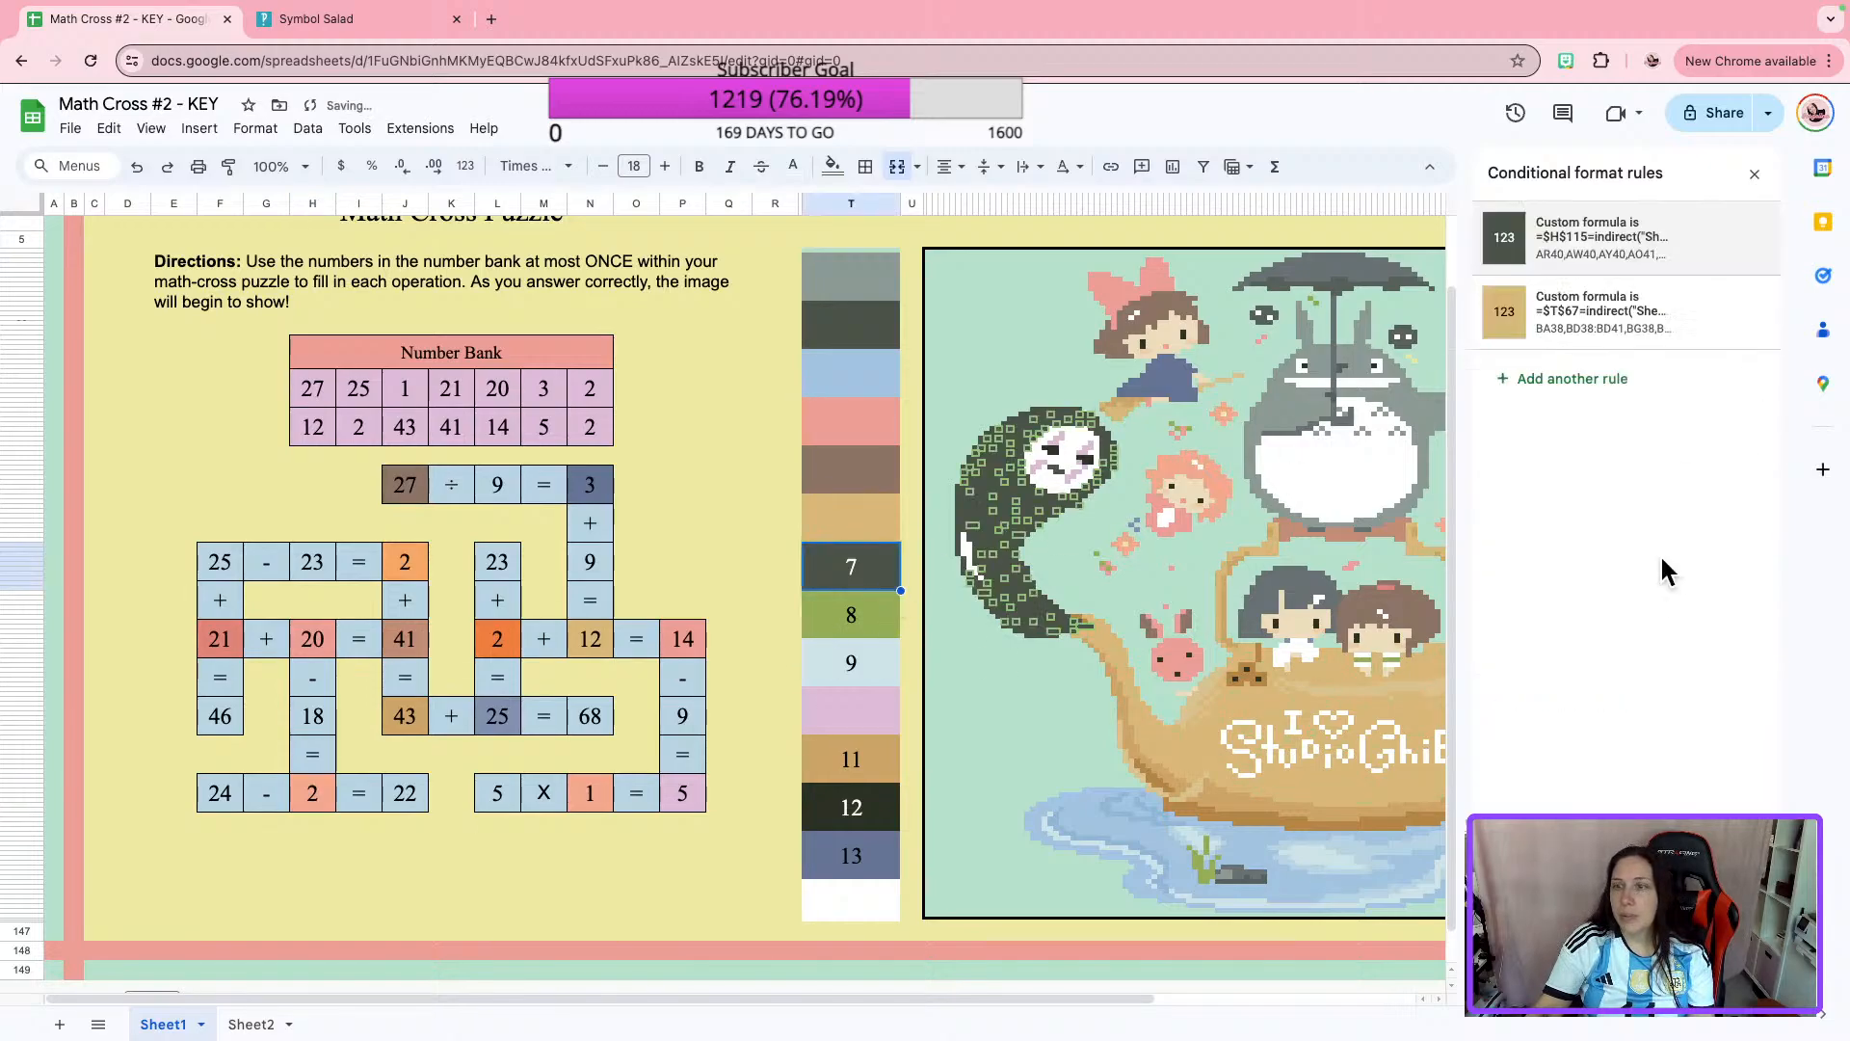
Replace the custom formula in color box 7's tan rule with the copied $H$115 formula.
left_click(1592, 357)
left_click(1573, 469)
key("ctrl+a")
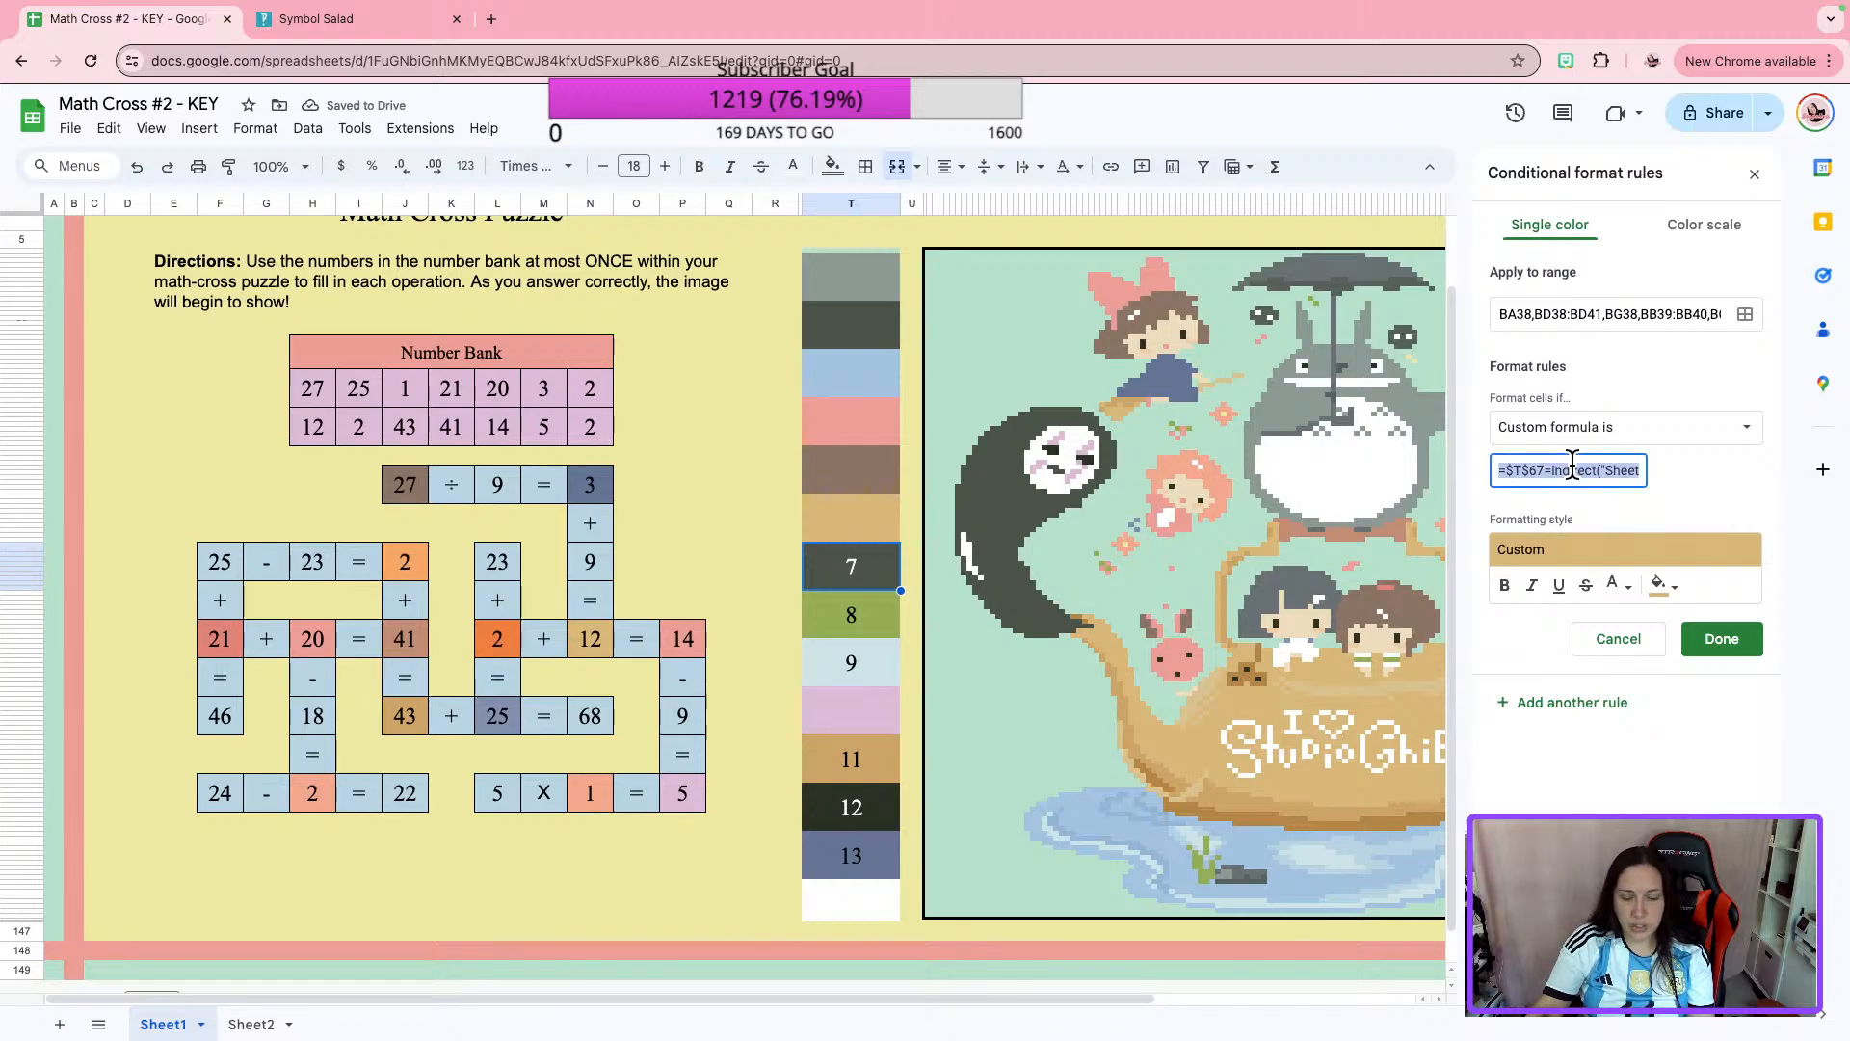
key("ctrl+v")
left_click(1722, 638)
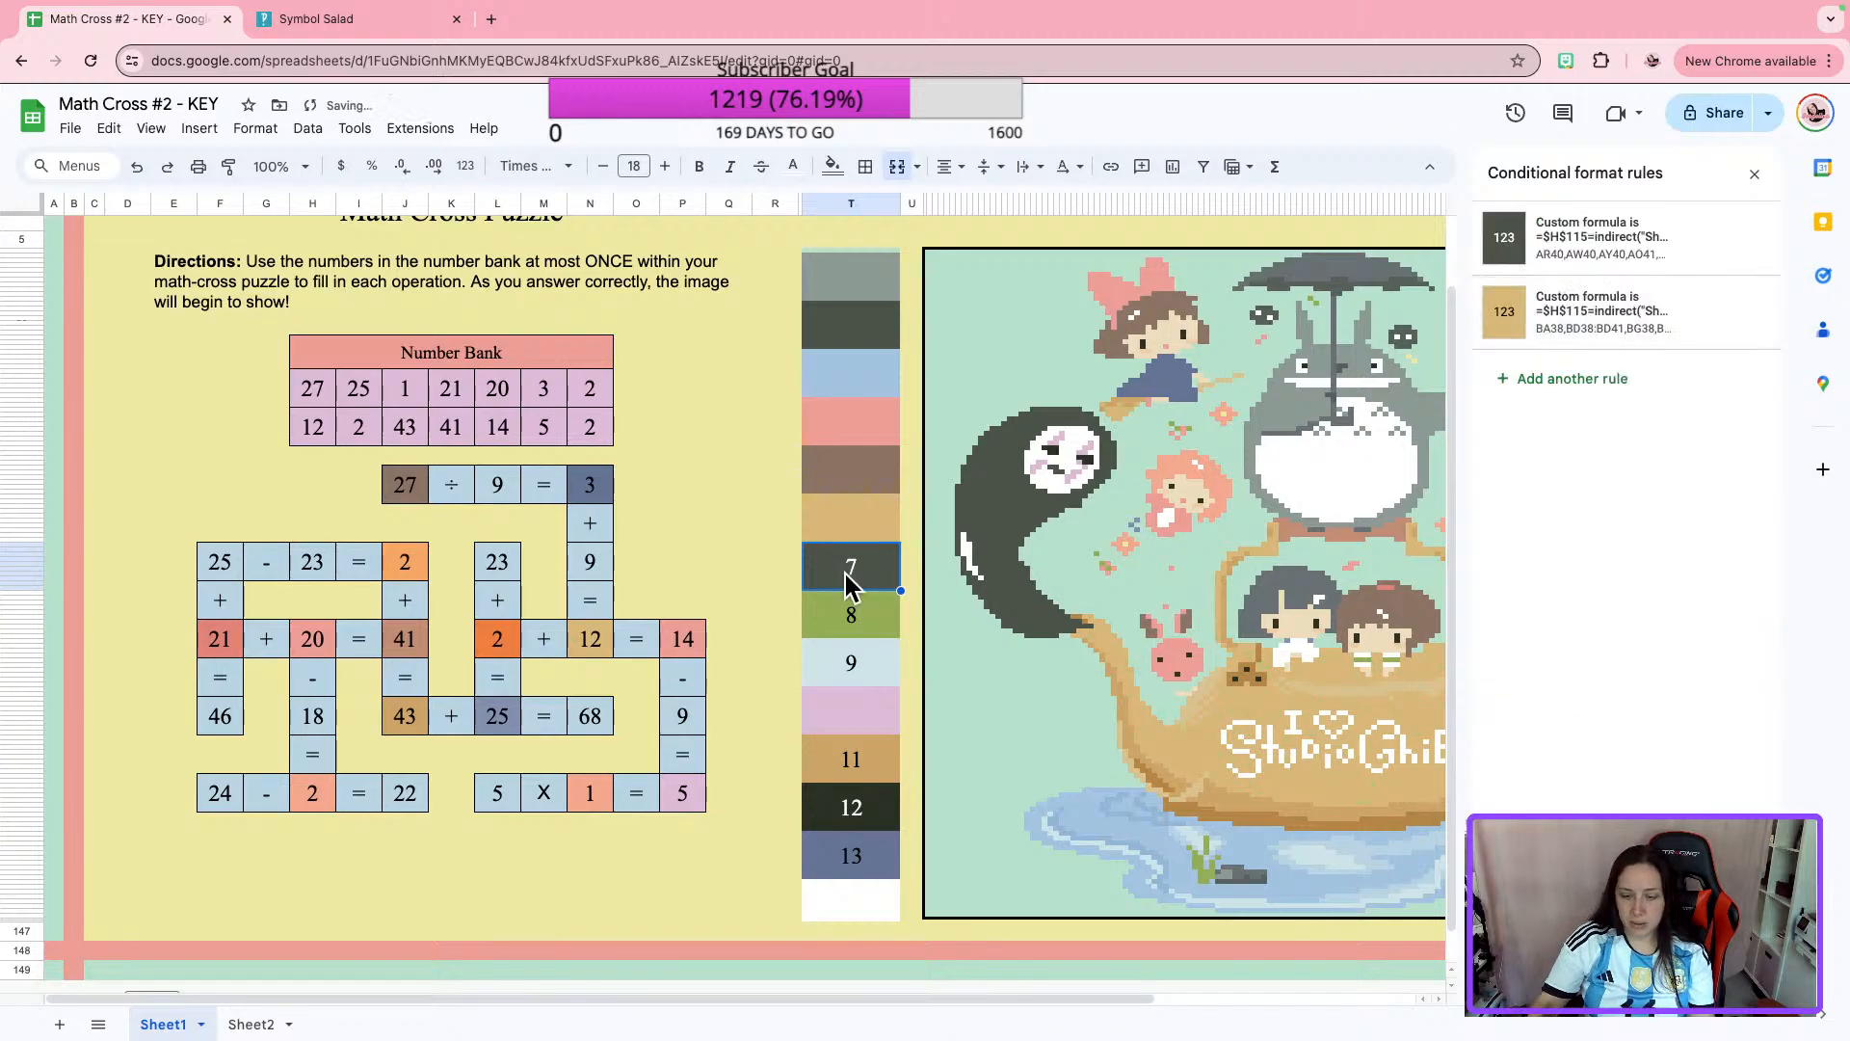
Replace the custom formula in color box 8's green rule with the copied $H$115 formula.
left_click(812, 617)
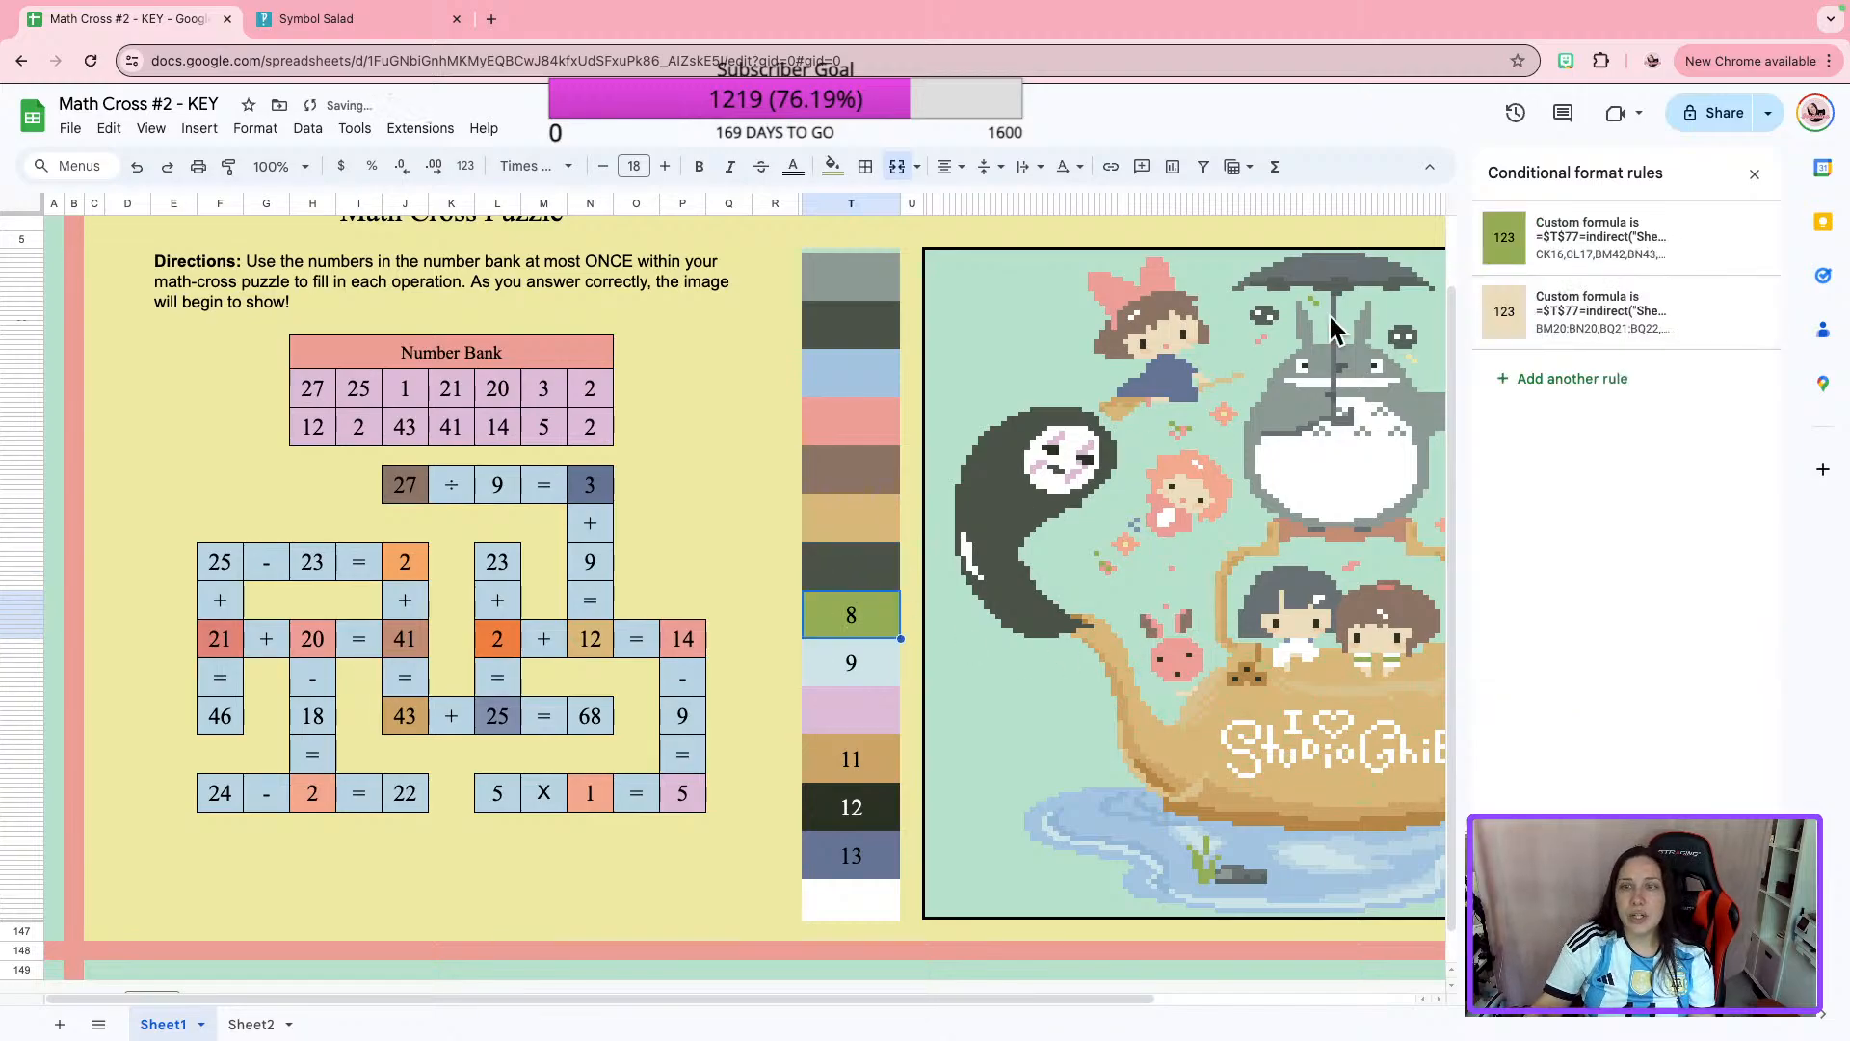
left_click(1518, 251)
left_click(1533, 470)
key("ctrl+a")
key("ctrl+v")
left_click(1722, 638)
Replace the custom formula in color box 8's tan rule with the copied $H$115 formula and clear the number 8.
left_click(1585, 318)
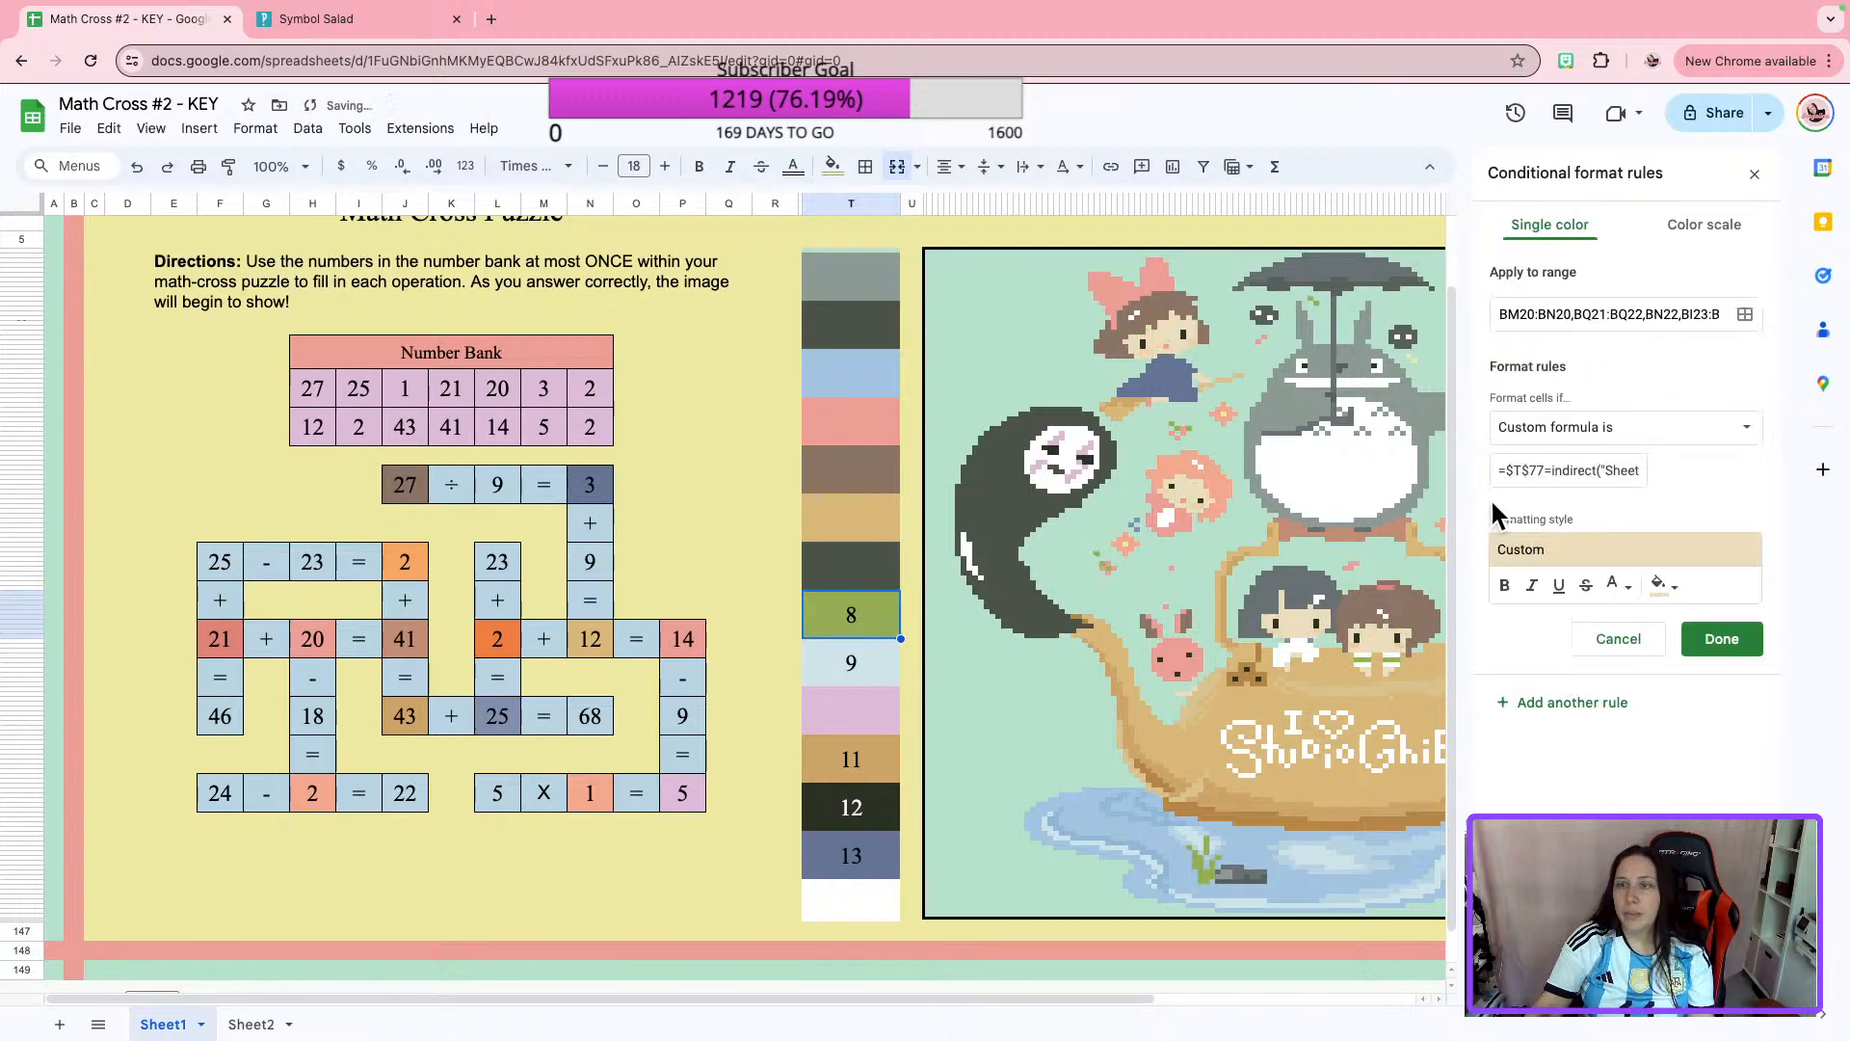
left_click(1521, 470)
key("ctrl+a")
type("=$T$77=indirect(\"Sheet2!C40\")")
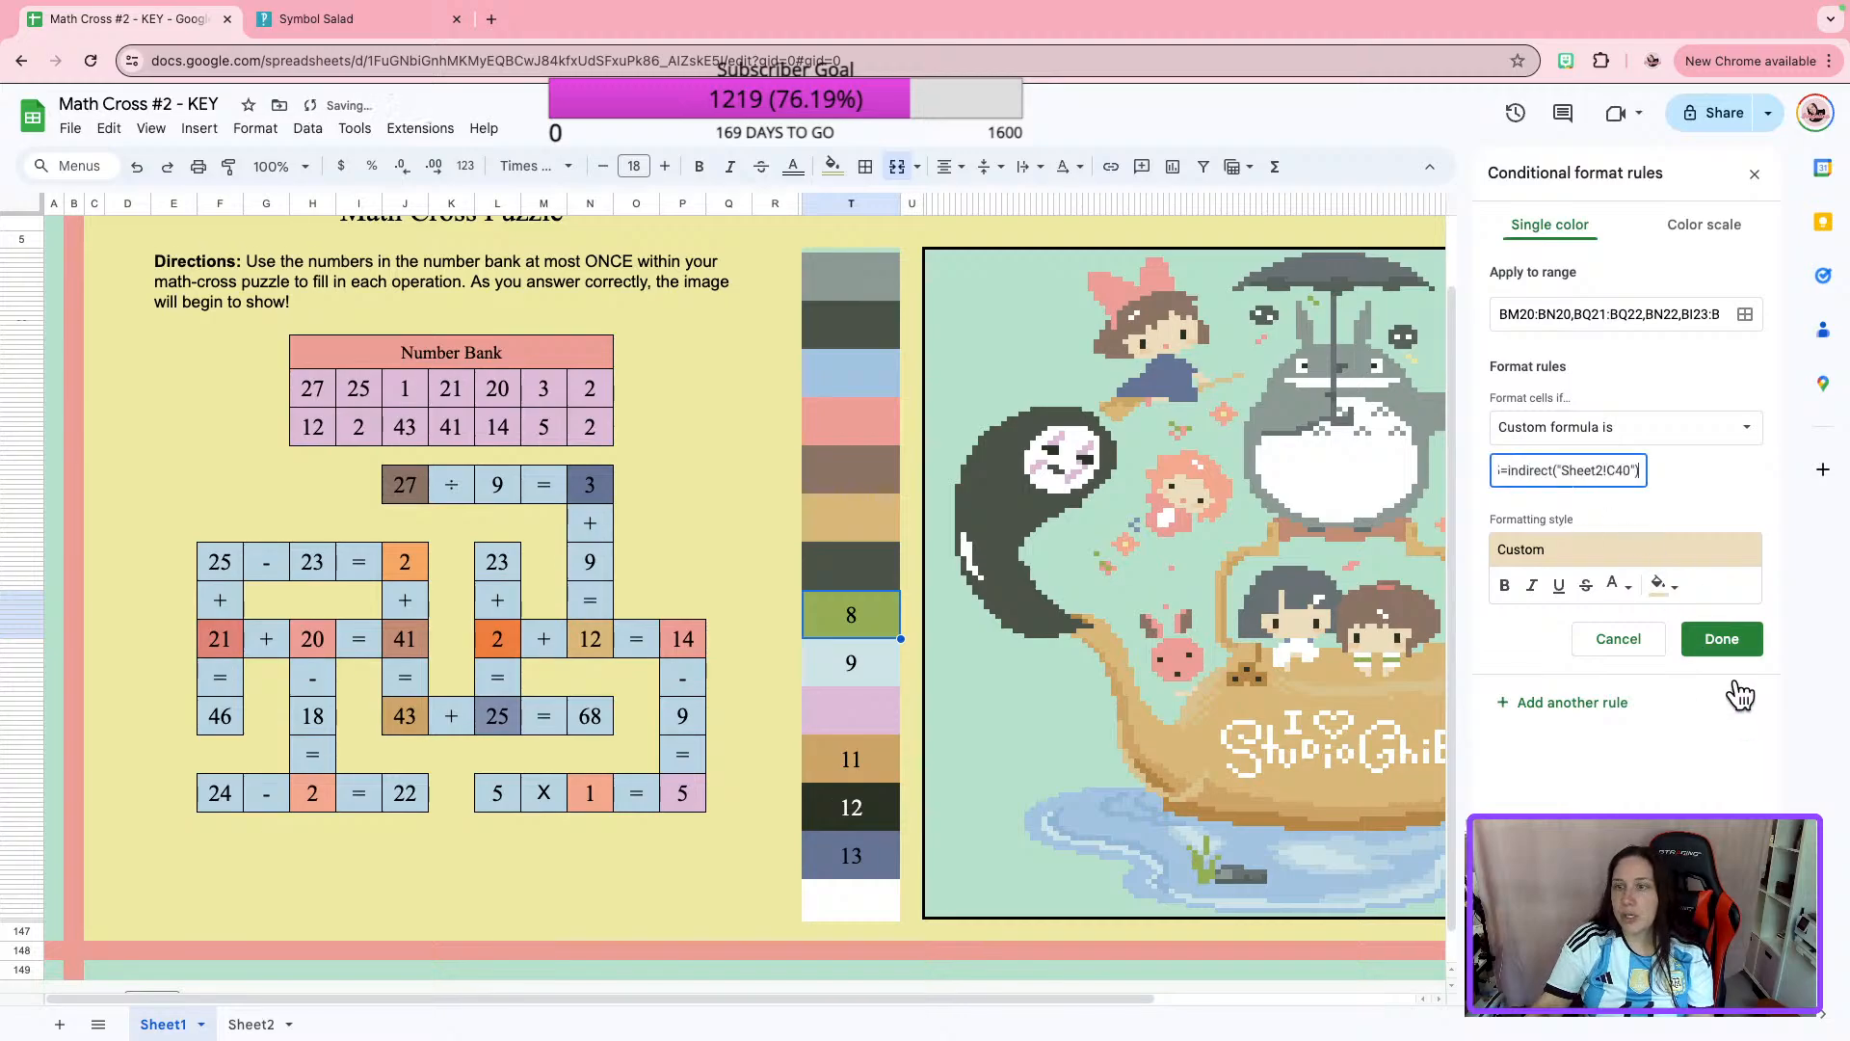
left_click(1725, 644)
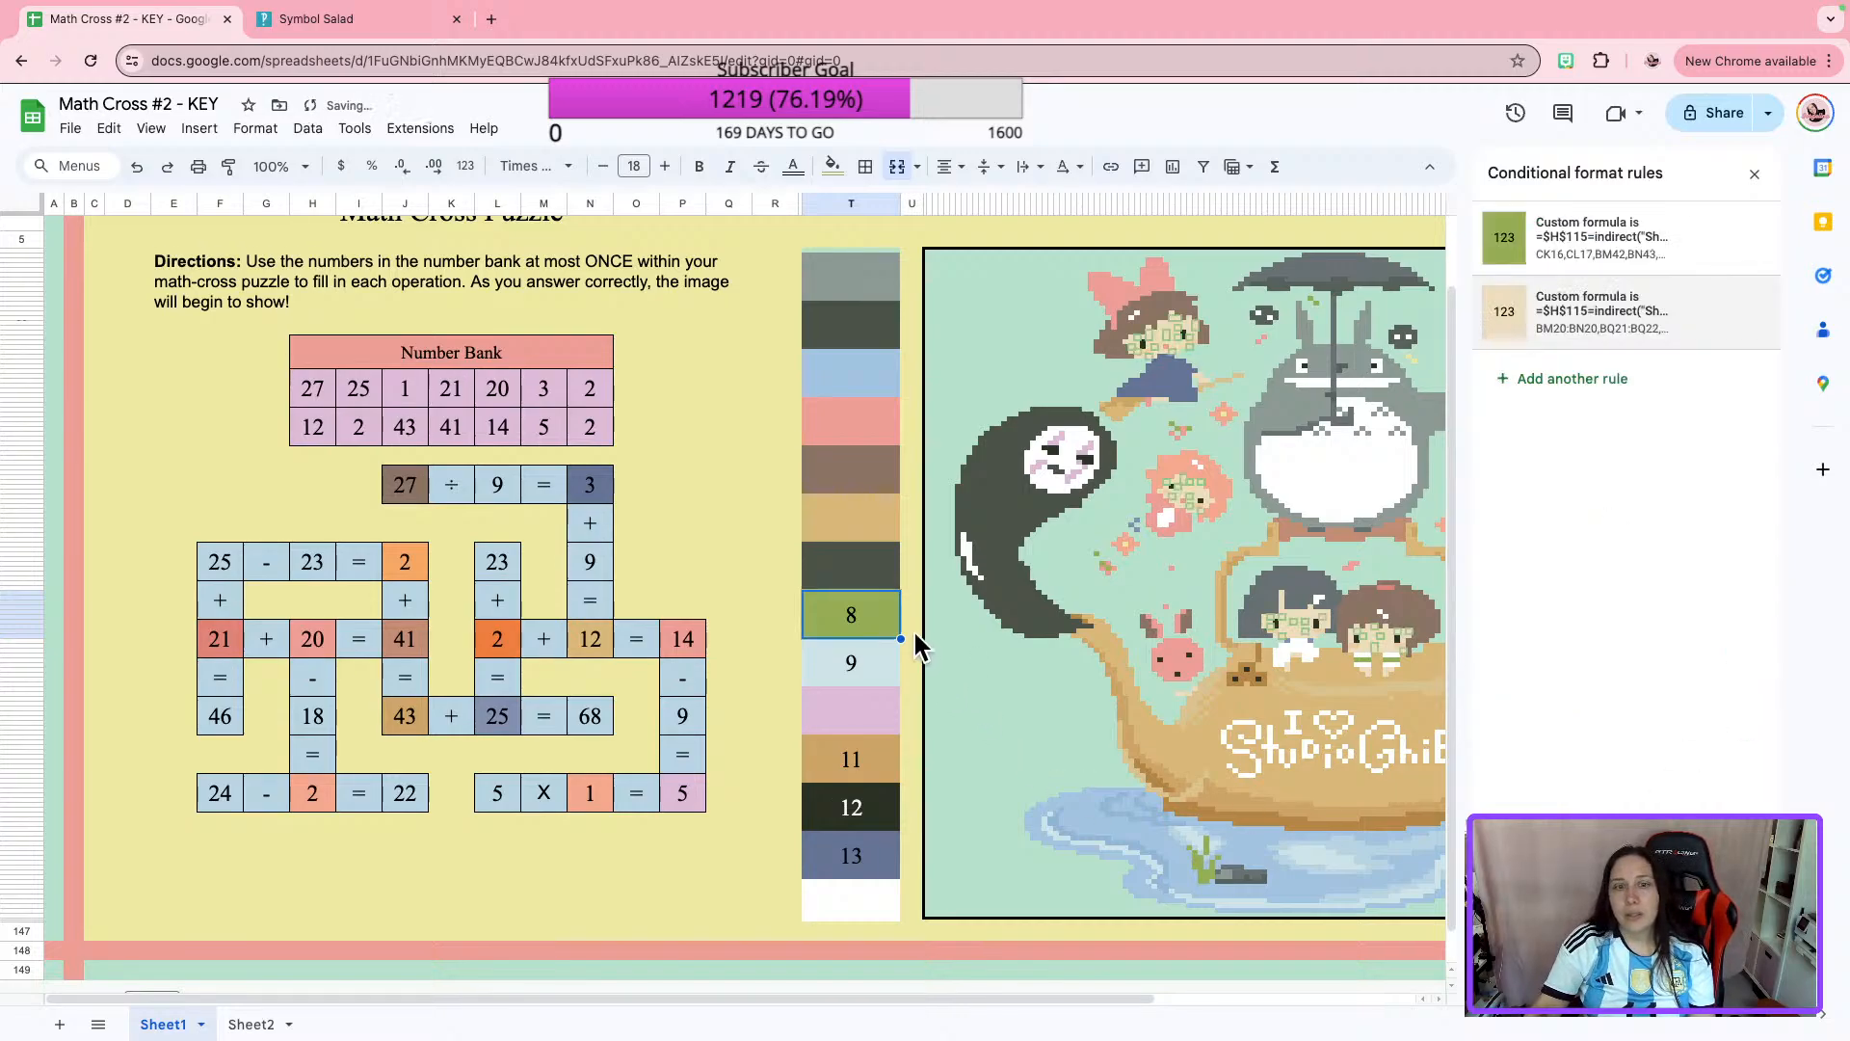
key("Delete")
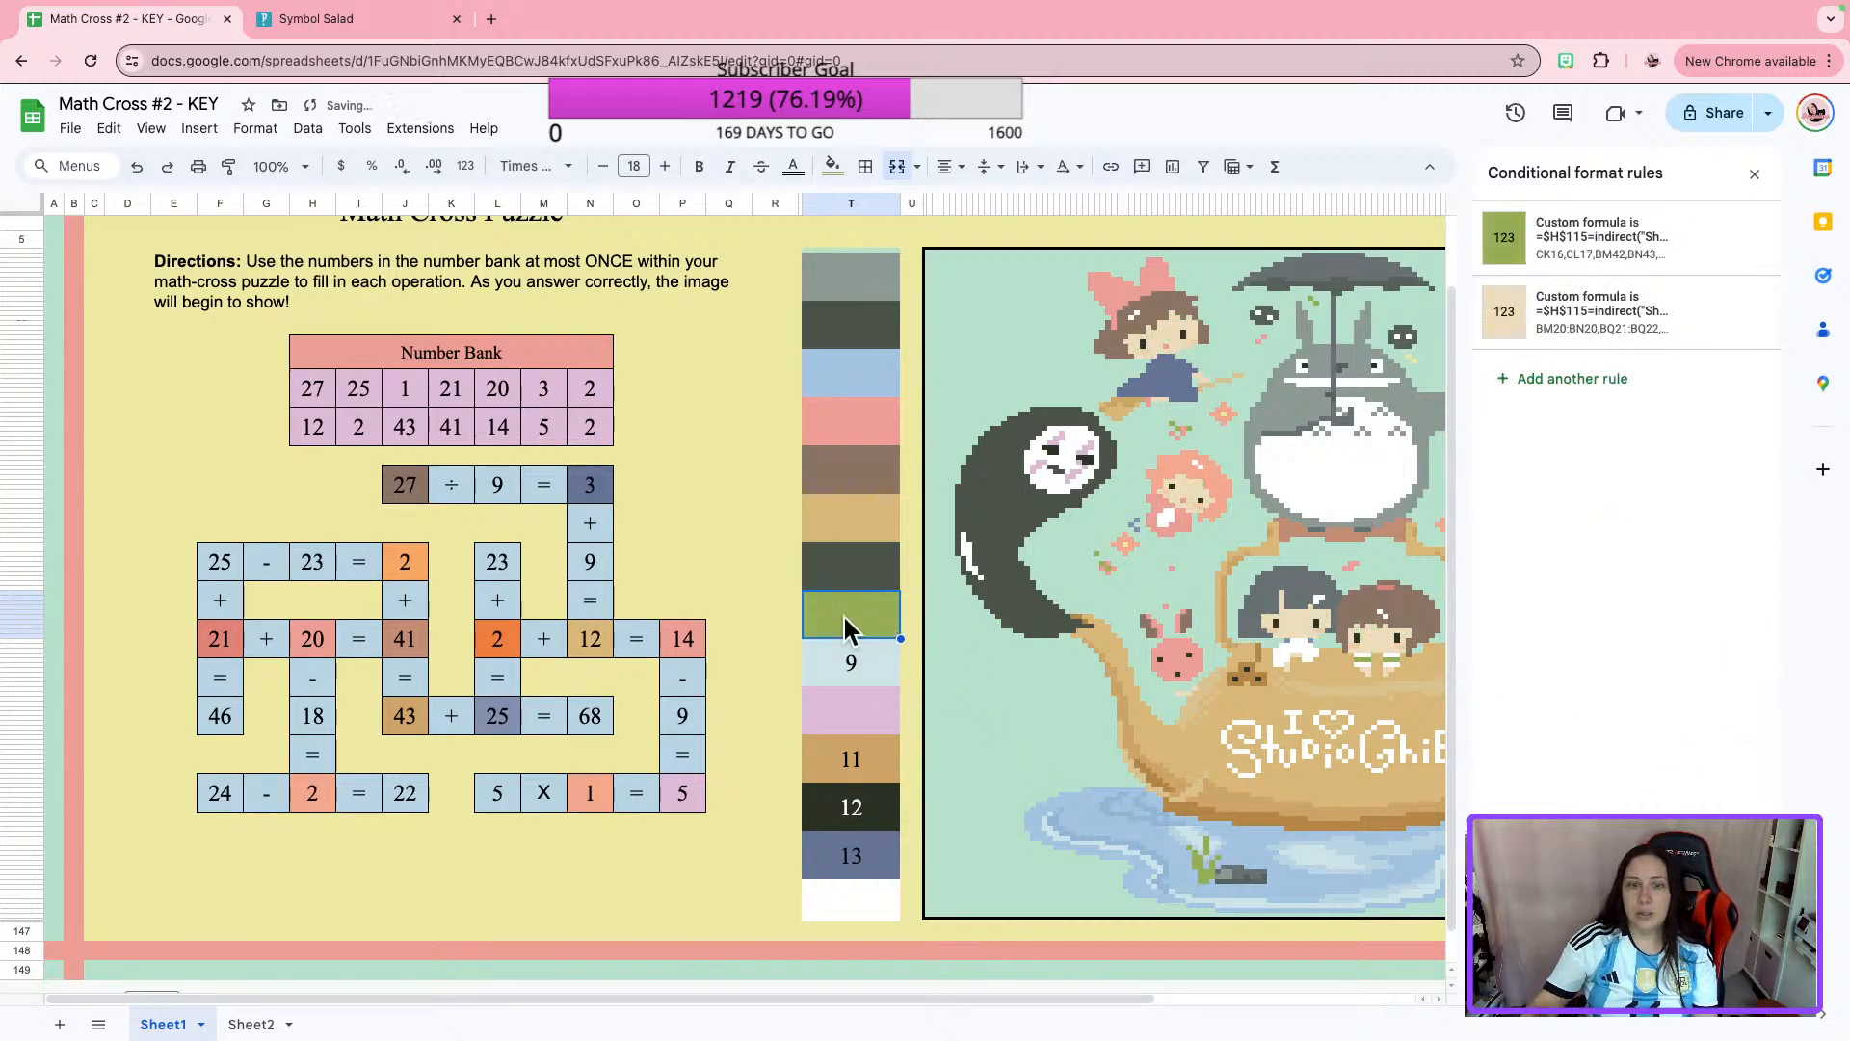
Copy the custom formula from the red conditional format rule of the crossword answer 21 and close that rule.
left_click(857, 666)
left_click(218, 641)
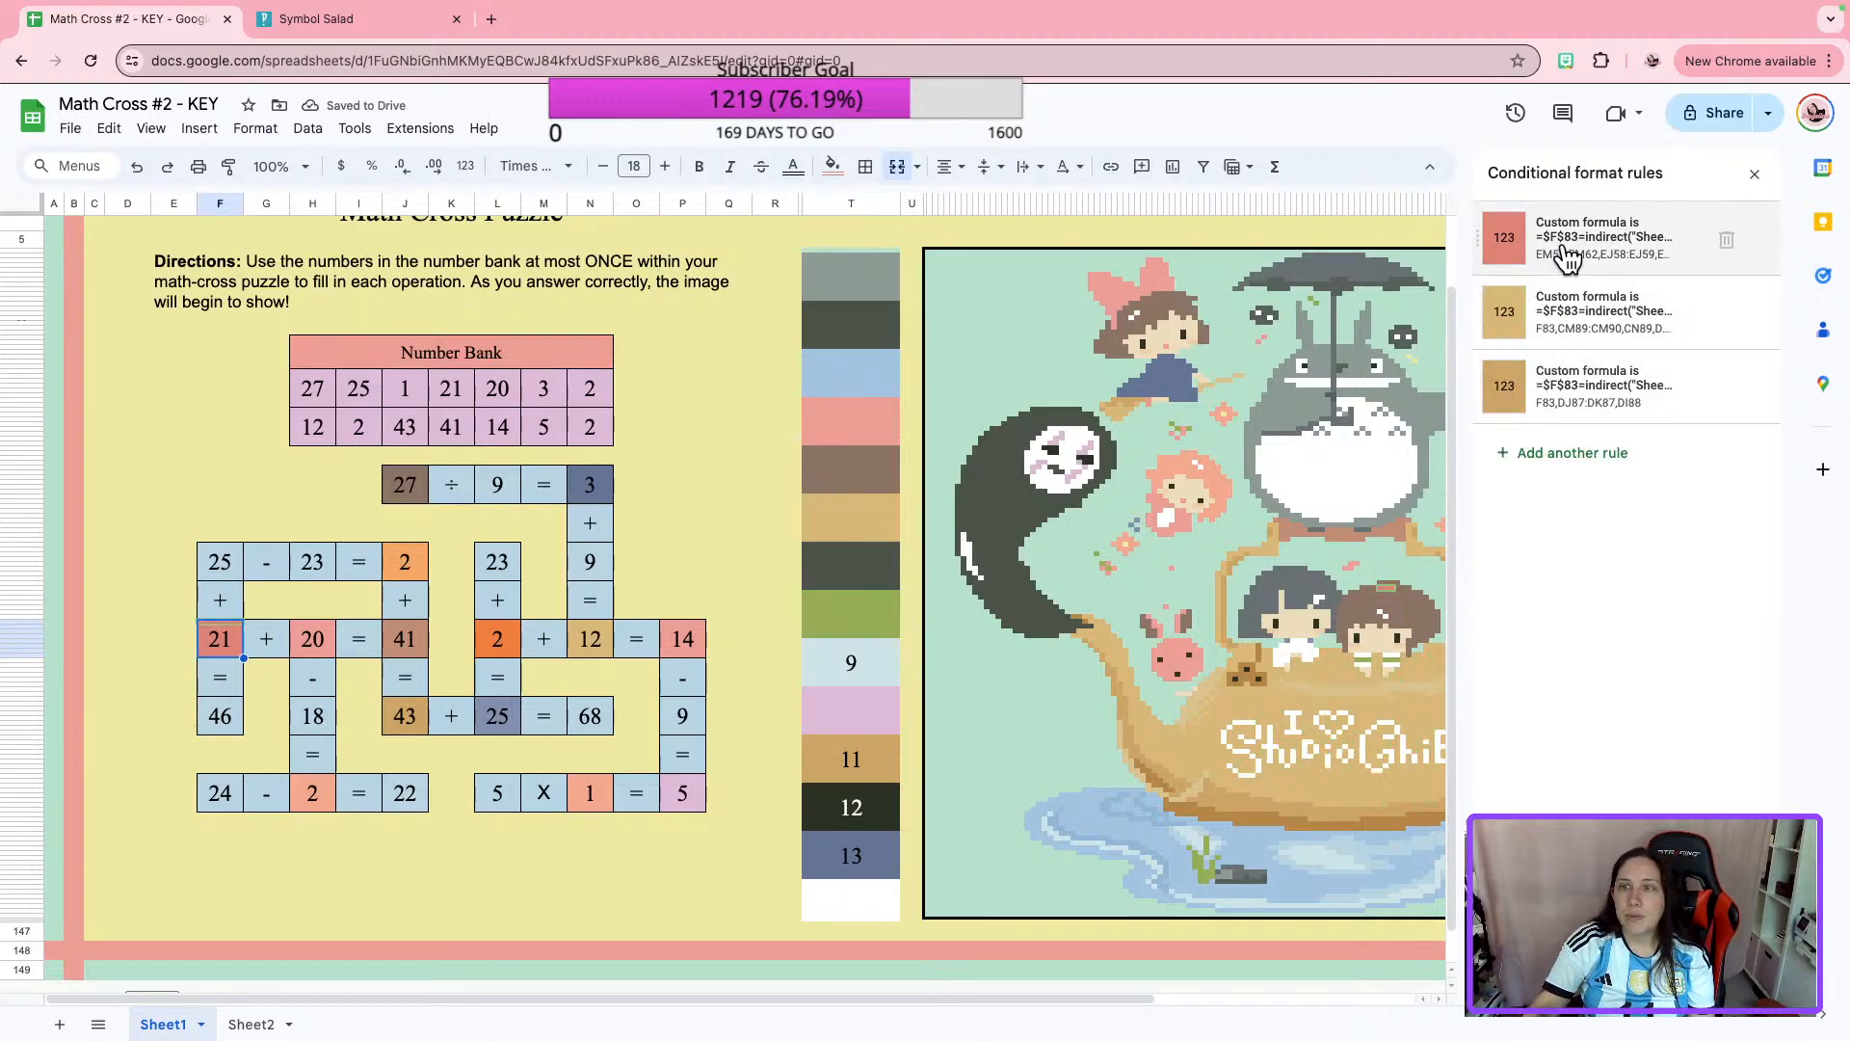
left_click(1561, 252)
left_click(1532, 468)
triple_click(1533, 468)
key("ctrl+c")
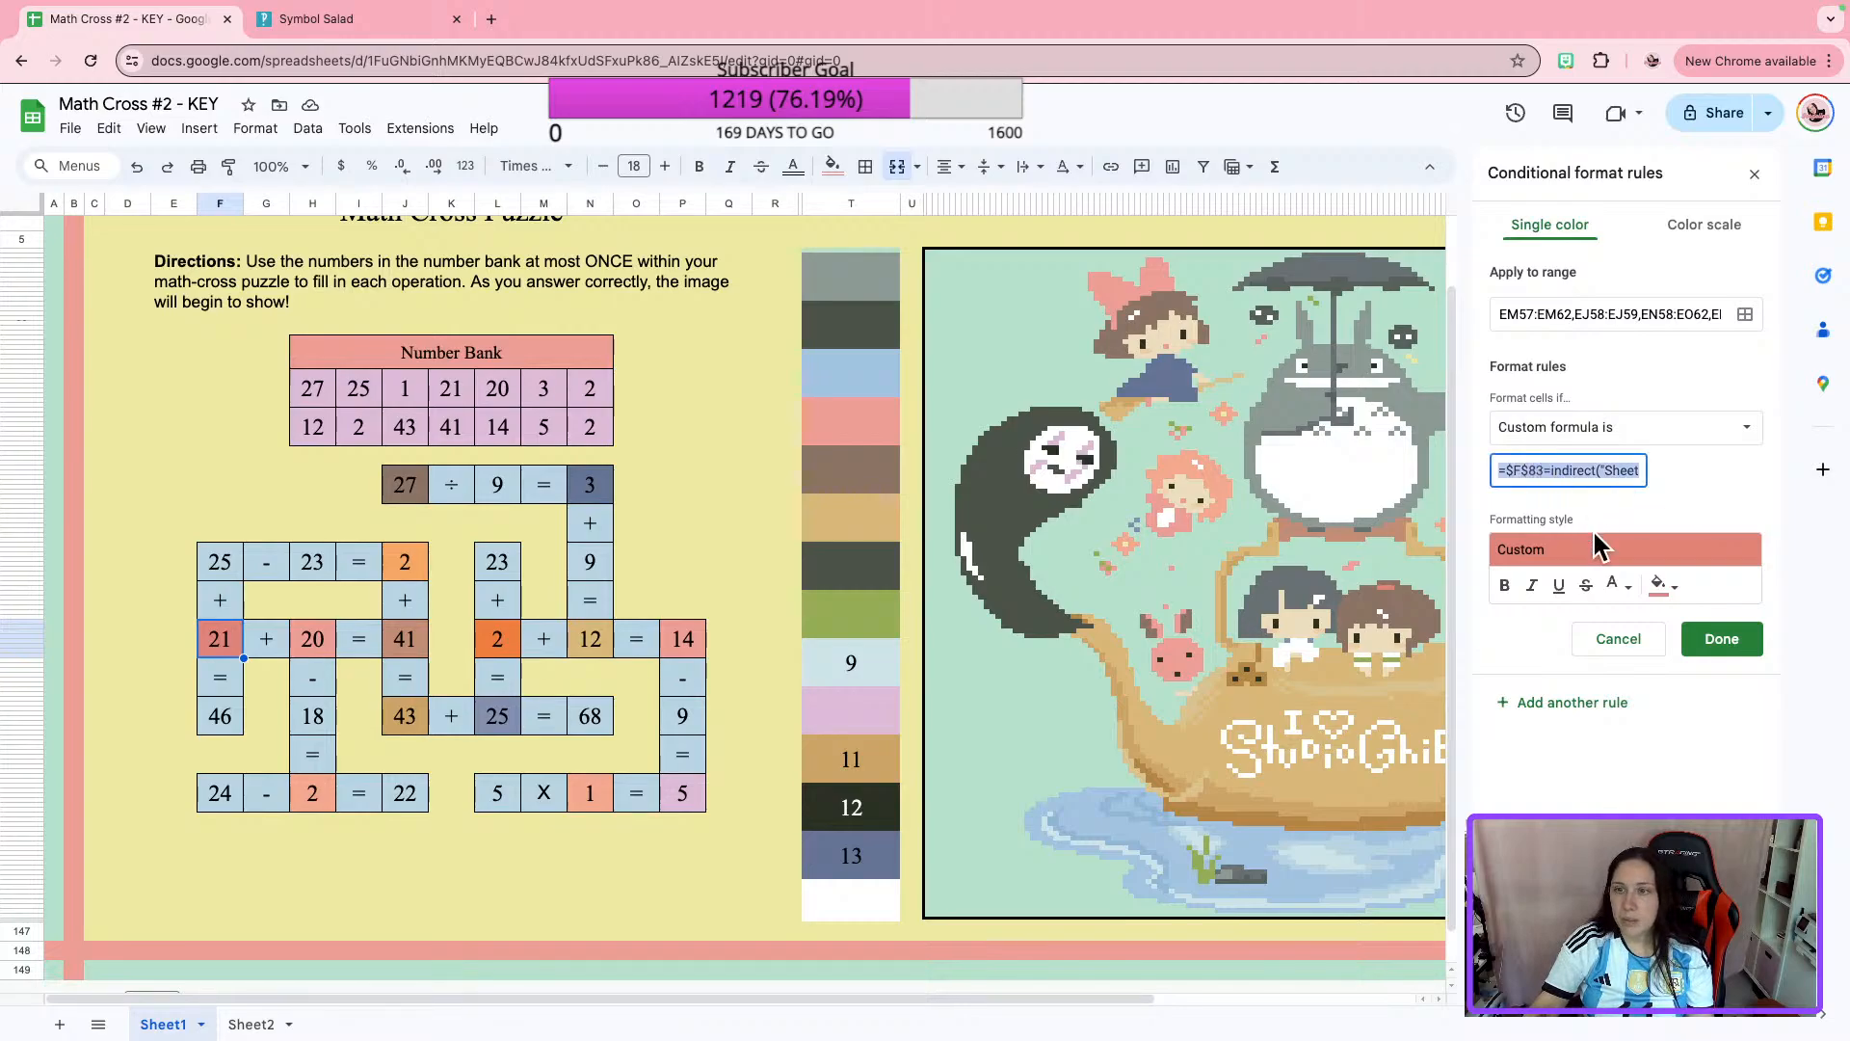
left_click(1627, 638)
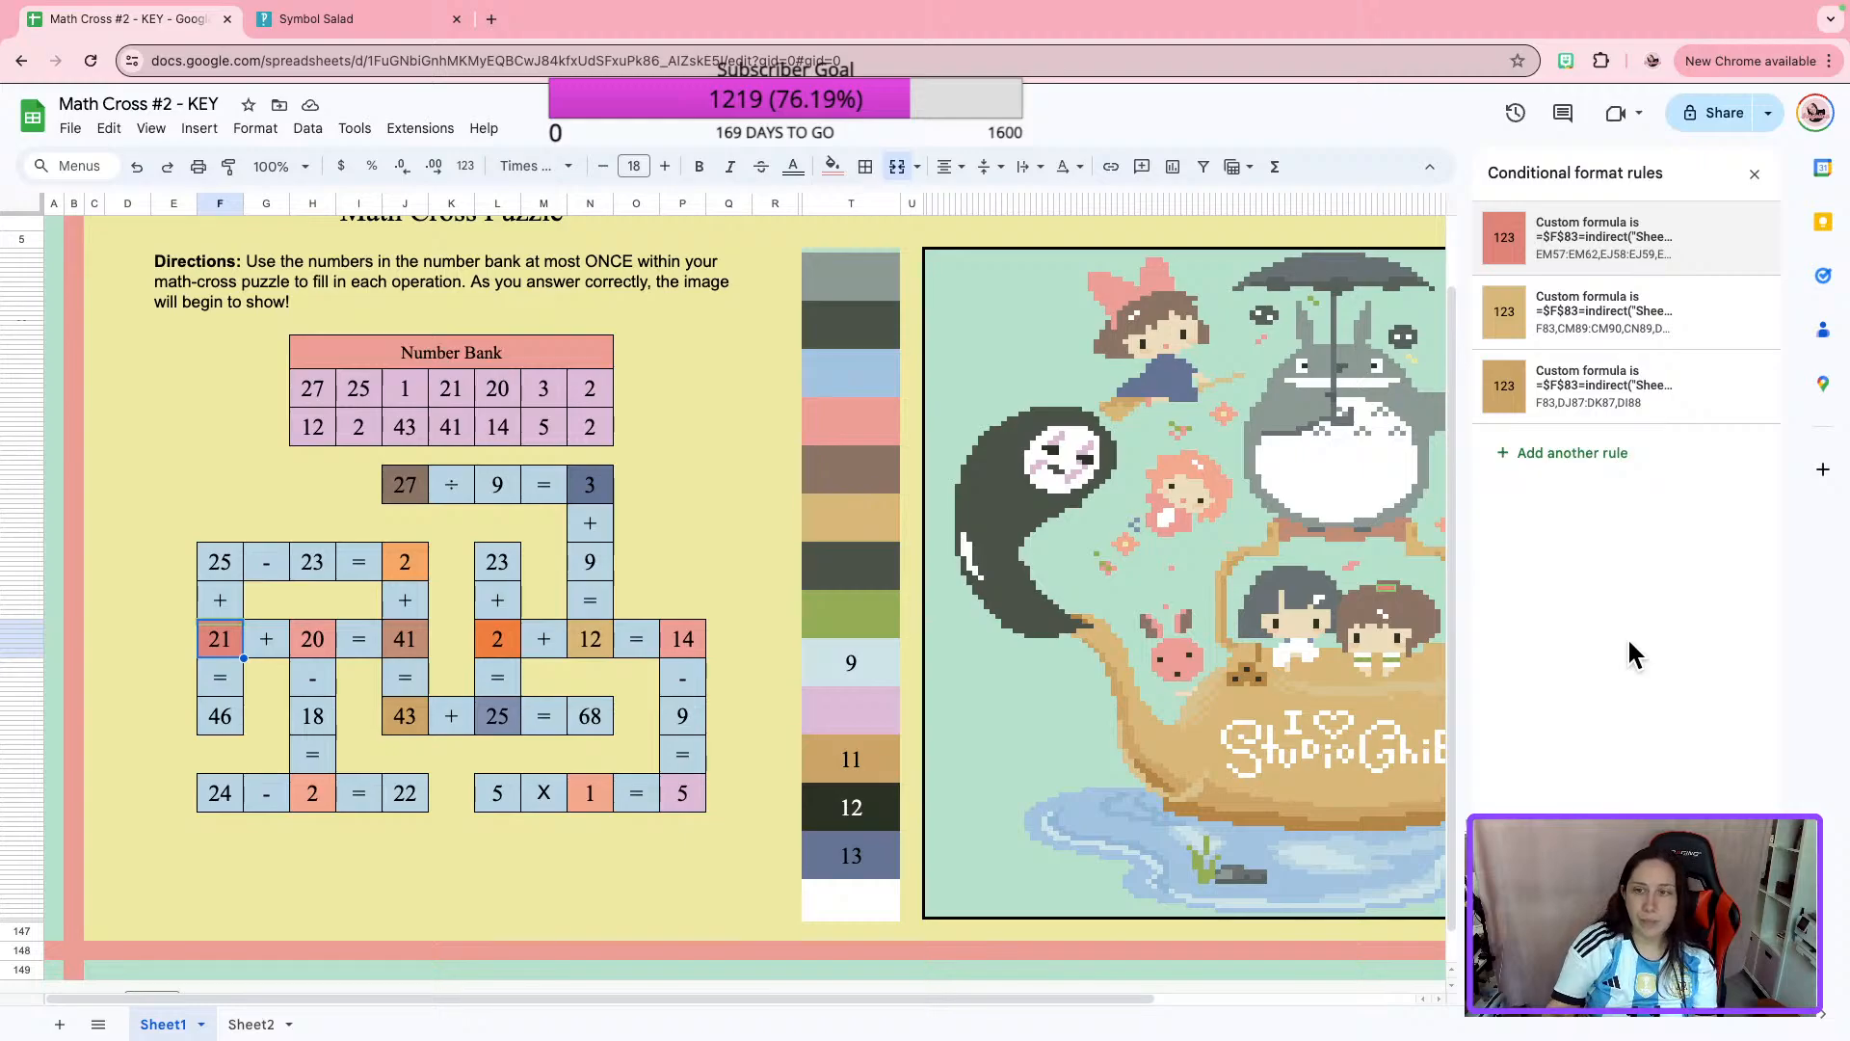
Replace the custom formula in color box 9's light blue rule with the copied $F$83 formula.
left_click(869, 656)
left_click(1541, 241)
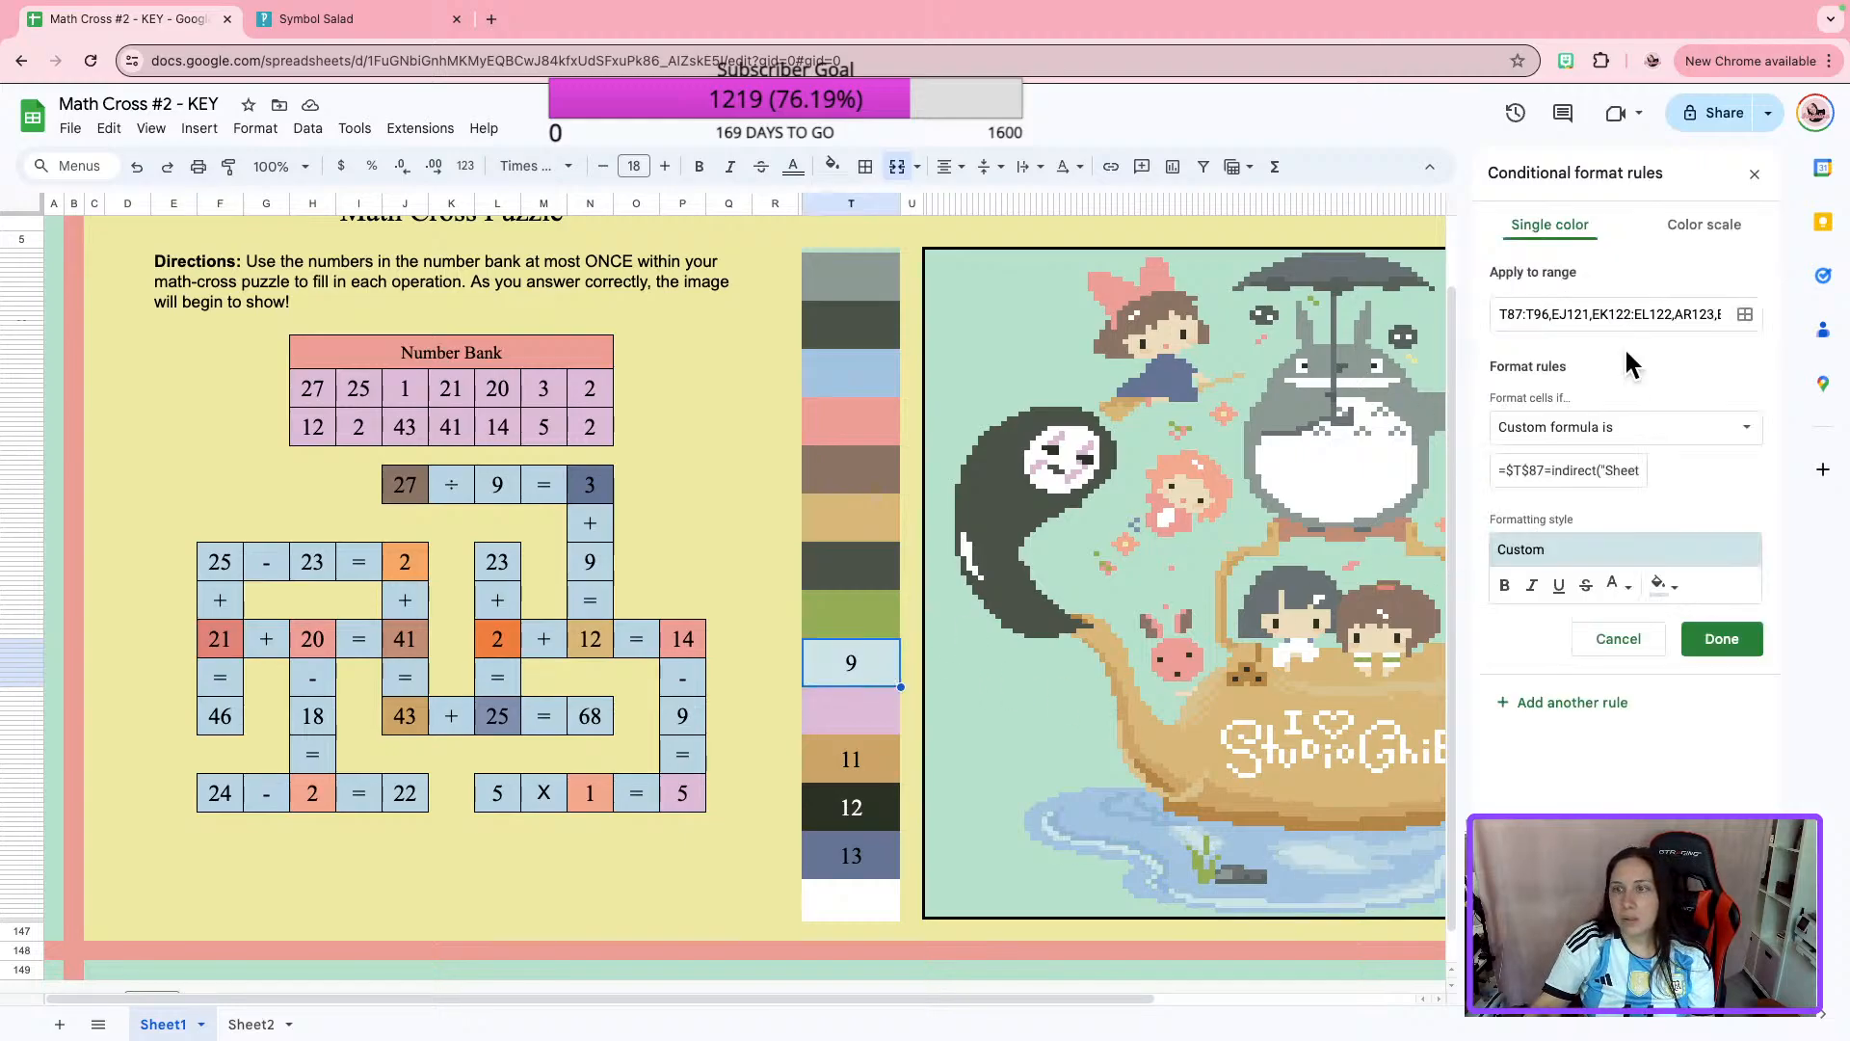
left_click(1592, 468)
triple_click(1592, 468)
key("ctrl+v")
left_click(1722, 638)
Replace the custom formula in color box 9's dark gray-green rule with the copied $F$83 formula and clear the number 9.
left_click(1567, 333)
left_click(1562, 472)
key("super+a")
type("=$F$83=indirect(\"Sheet2!C37\")")
left_click(1723, 640)
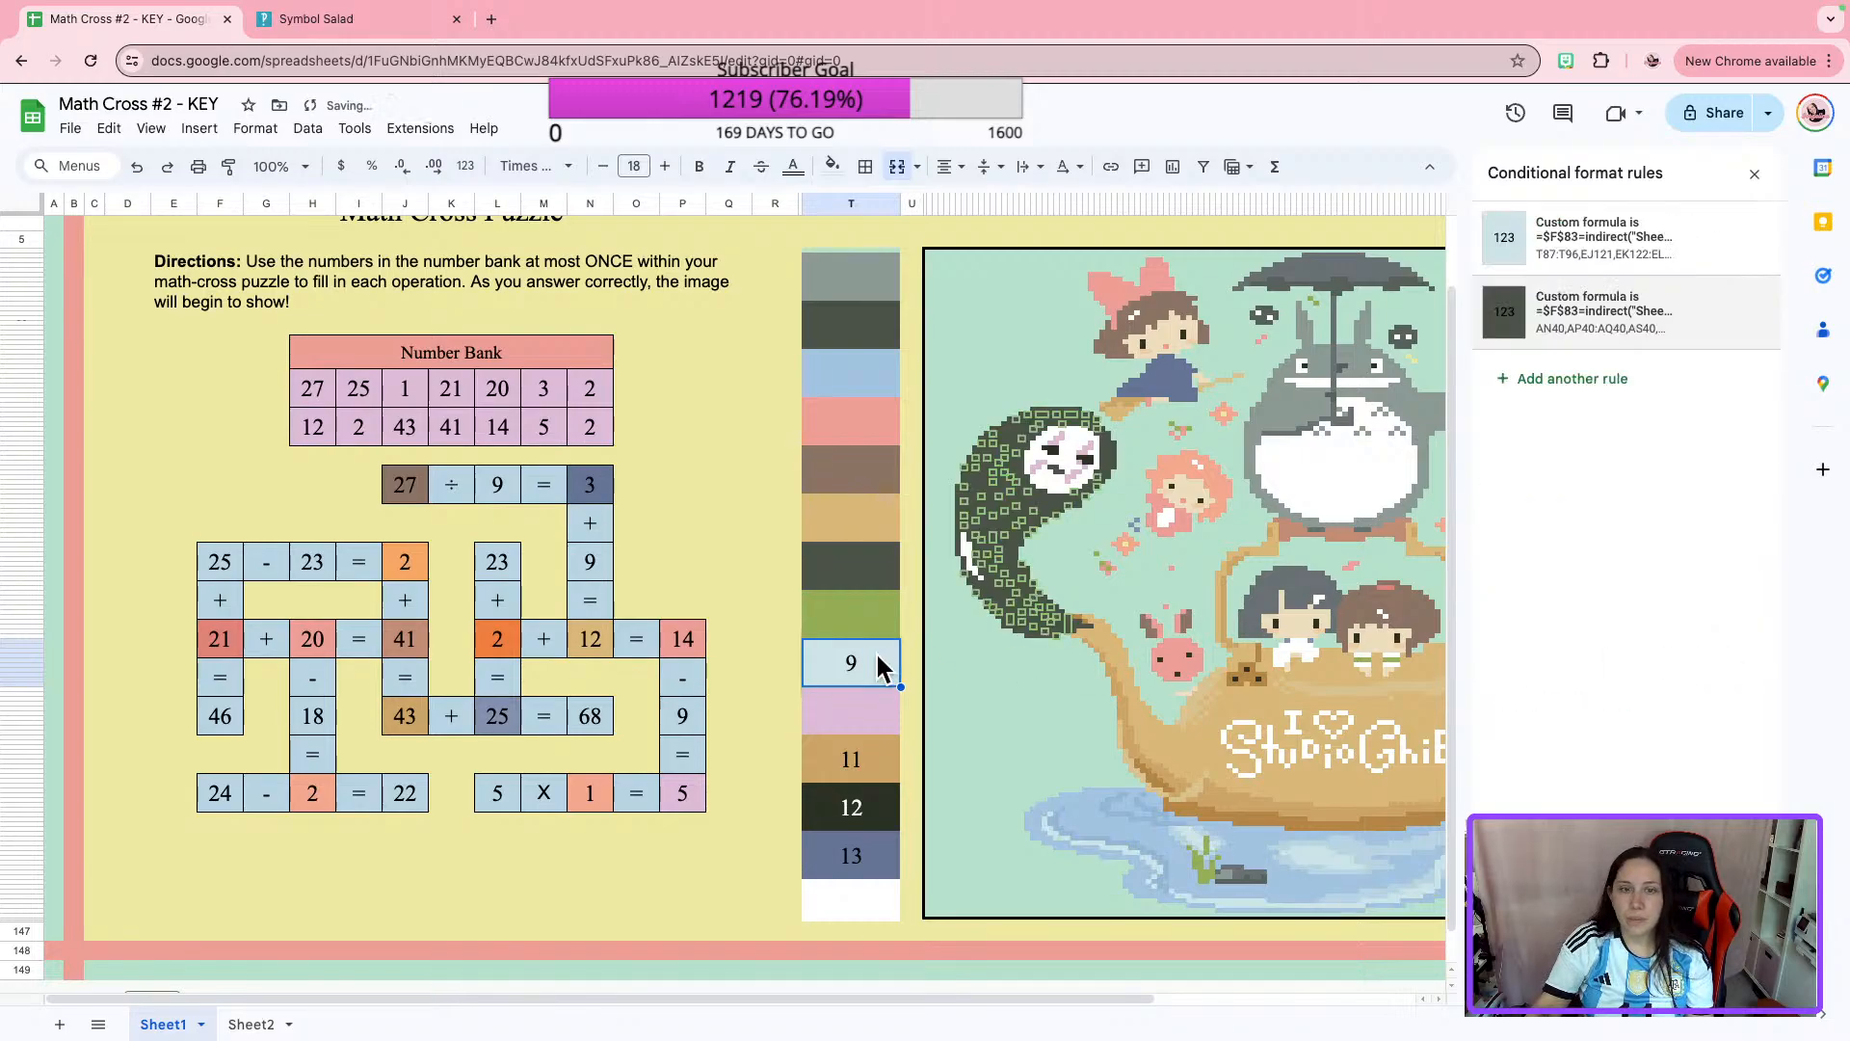
Replace the custom formula in color box 11's tan rule with the copied $F$83 formula.
left_click(891, 766)
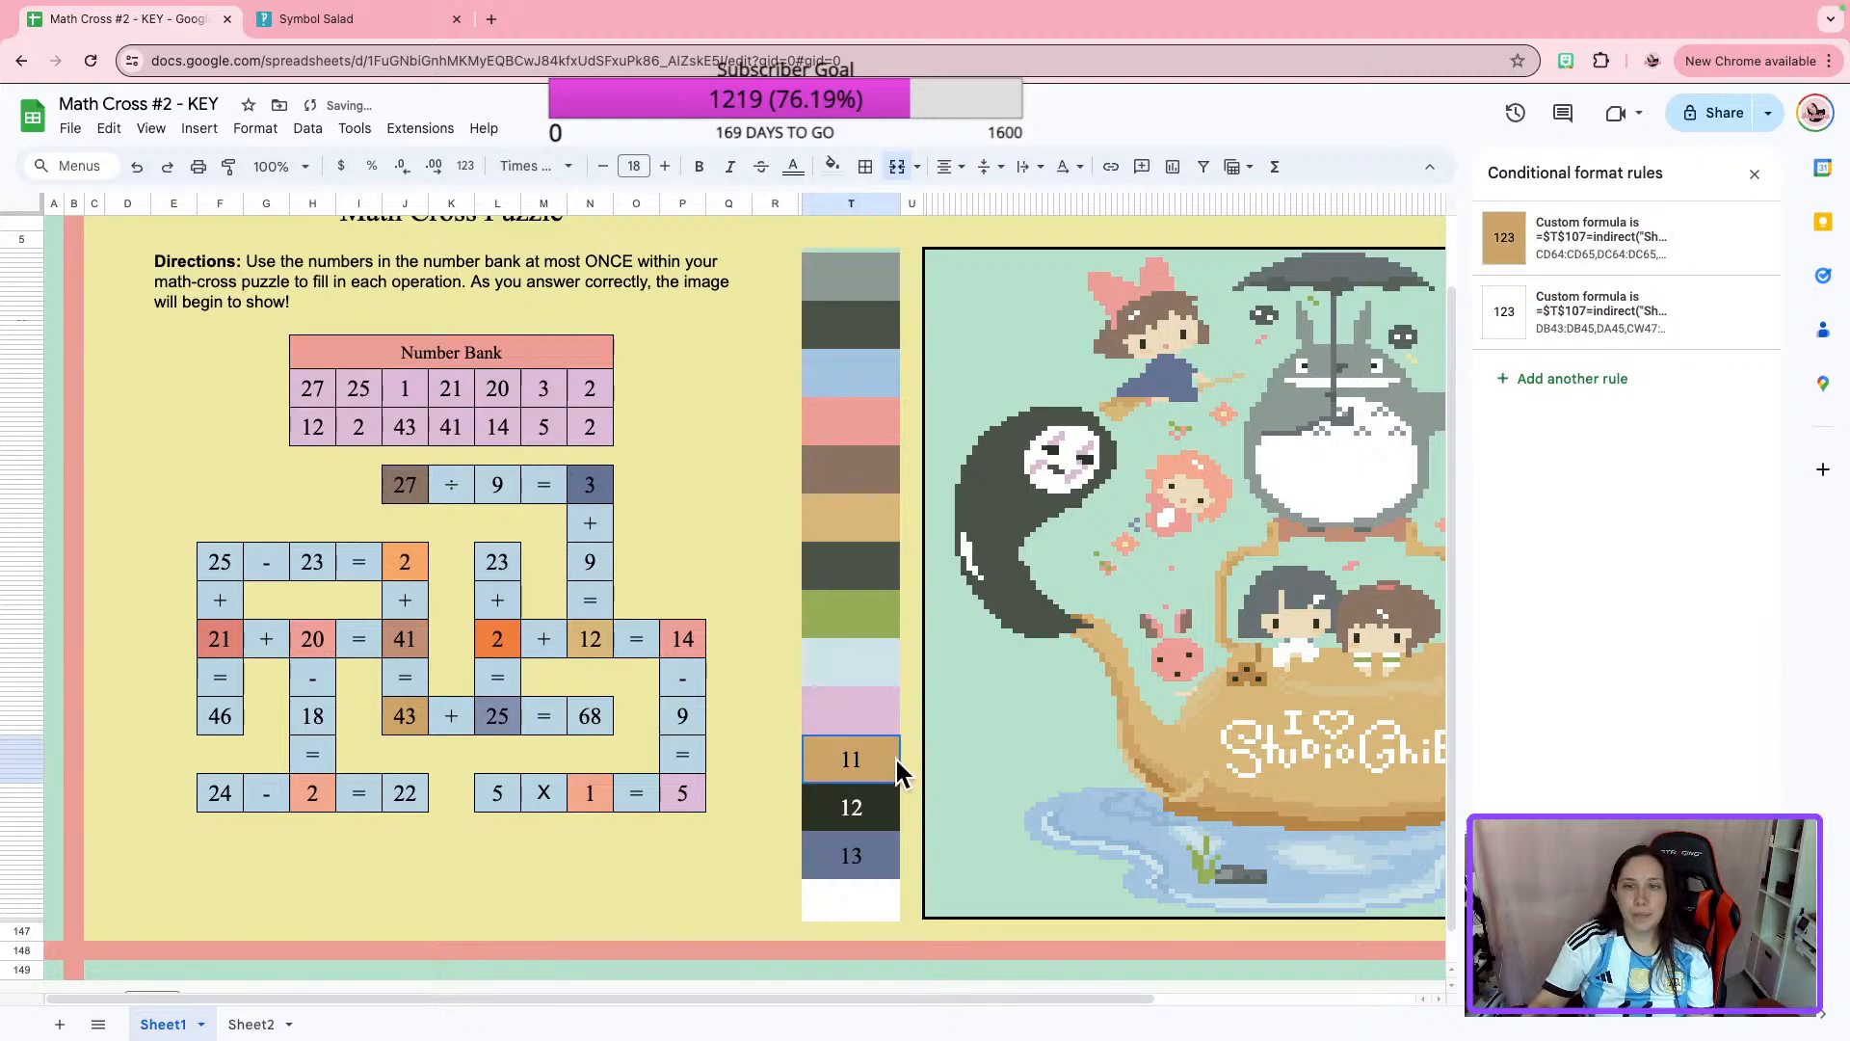
left_click(1602, 240)
left_click(1533, 473)
key("super+a")
key("super+v")
left_click(1722, 638)
Replace the custom formula in color box 11's white rule with the copied $F$83 formula and clear the number 11.
left_click(1571, 351)
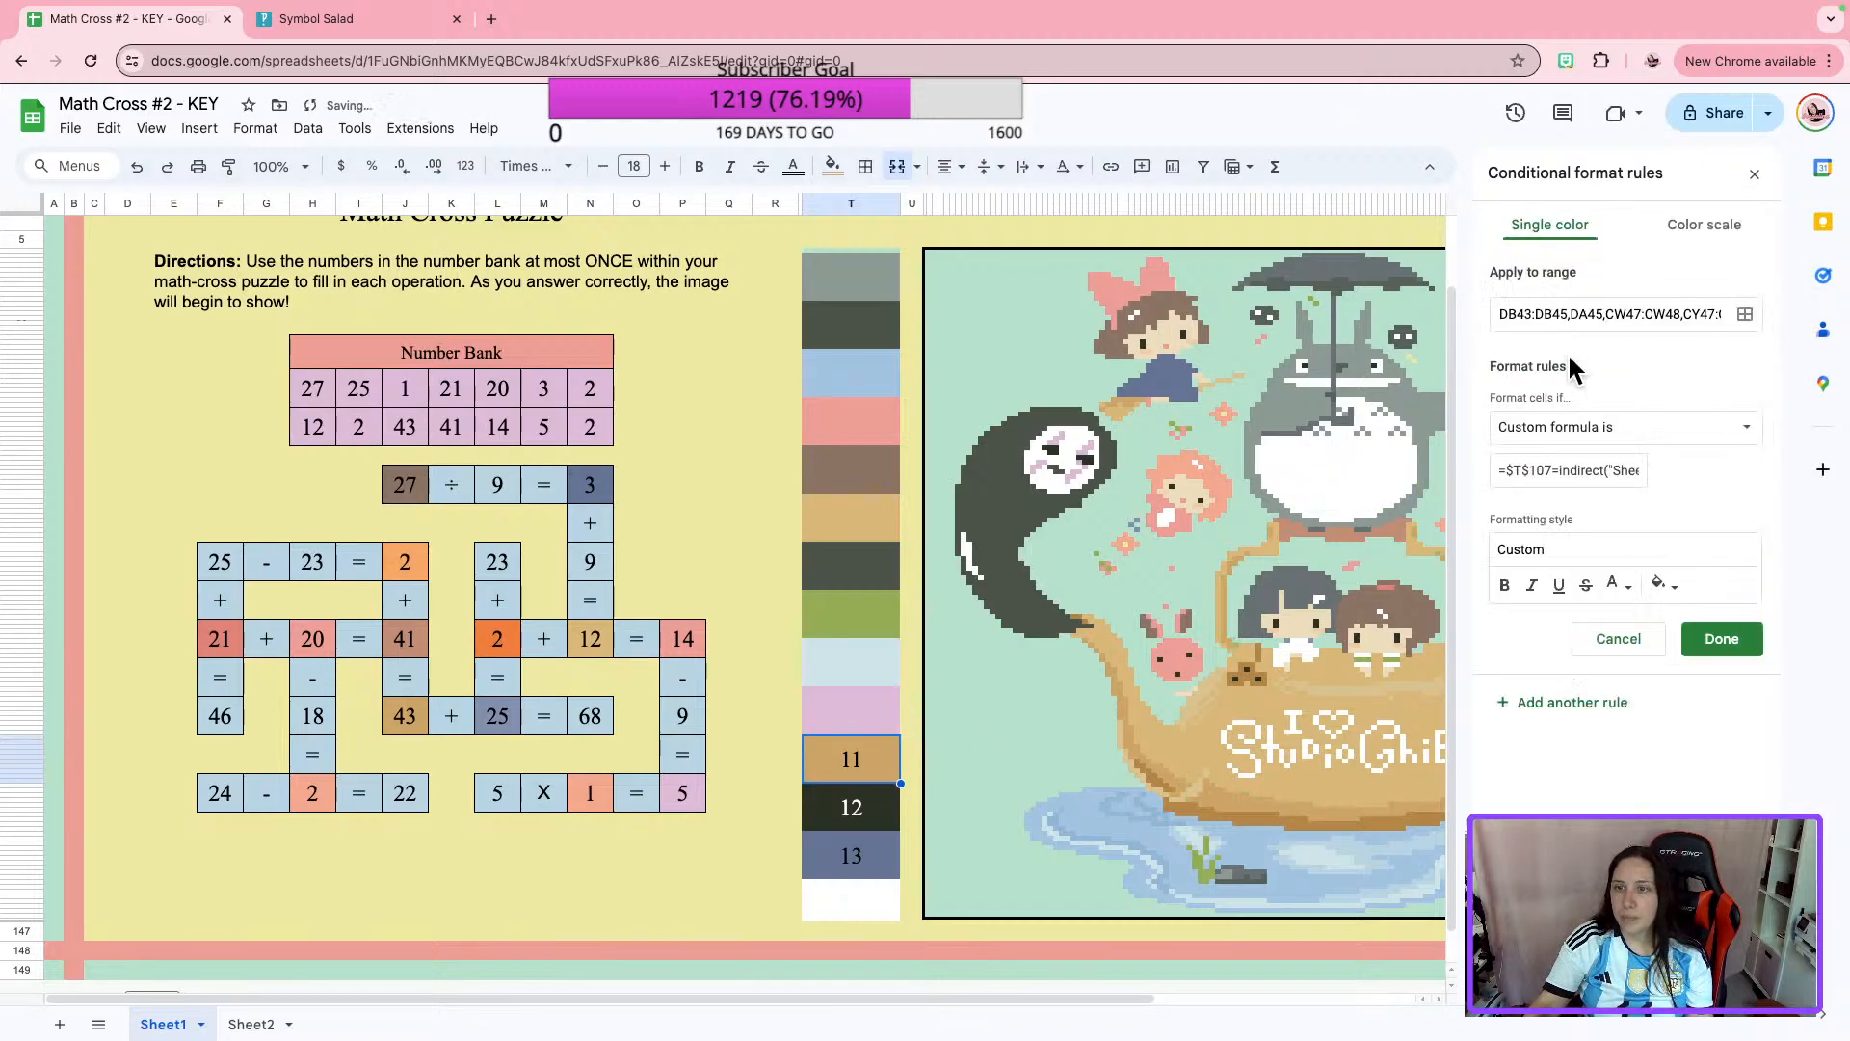
left_click(1554, 473)
key("super+a")
key("super+v")
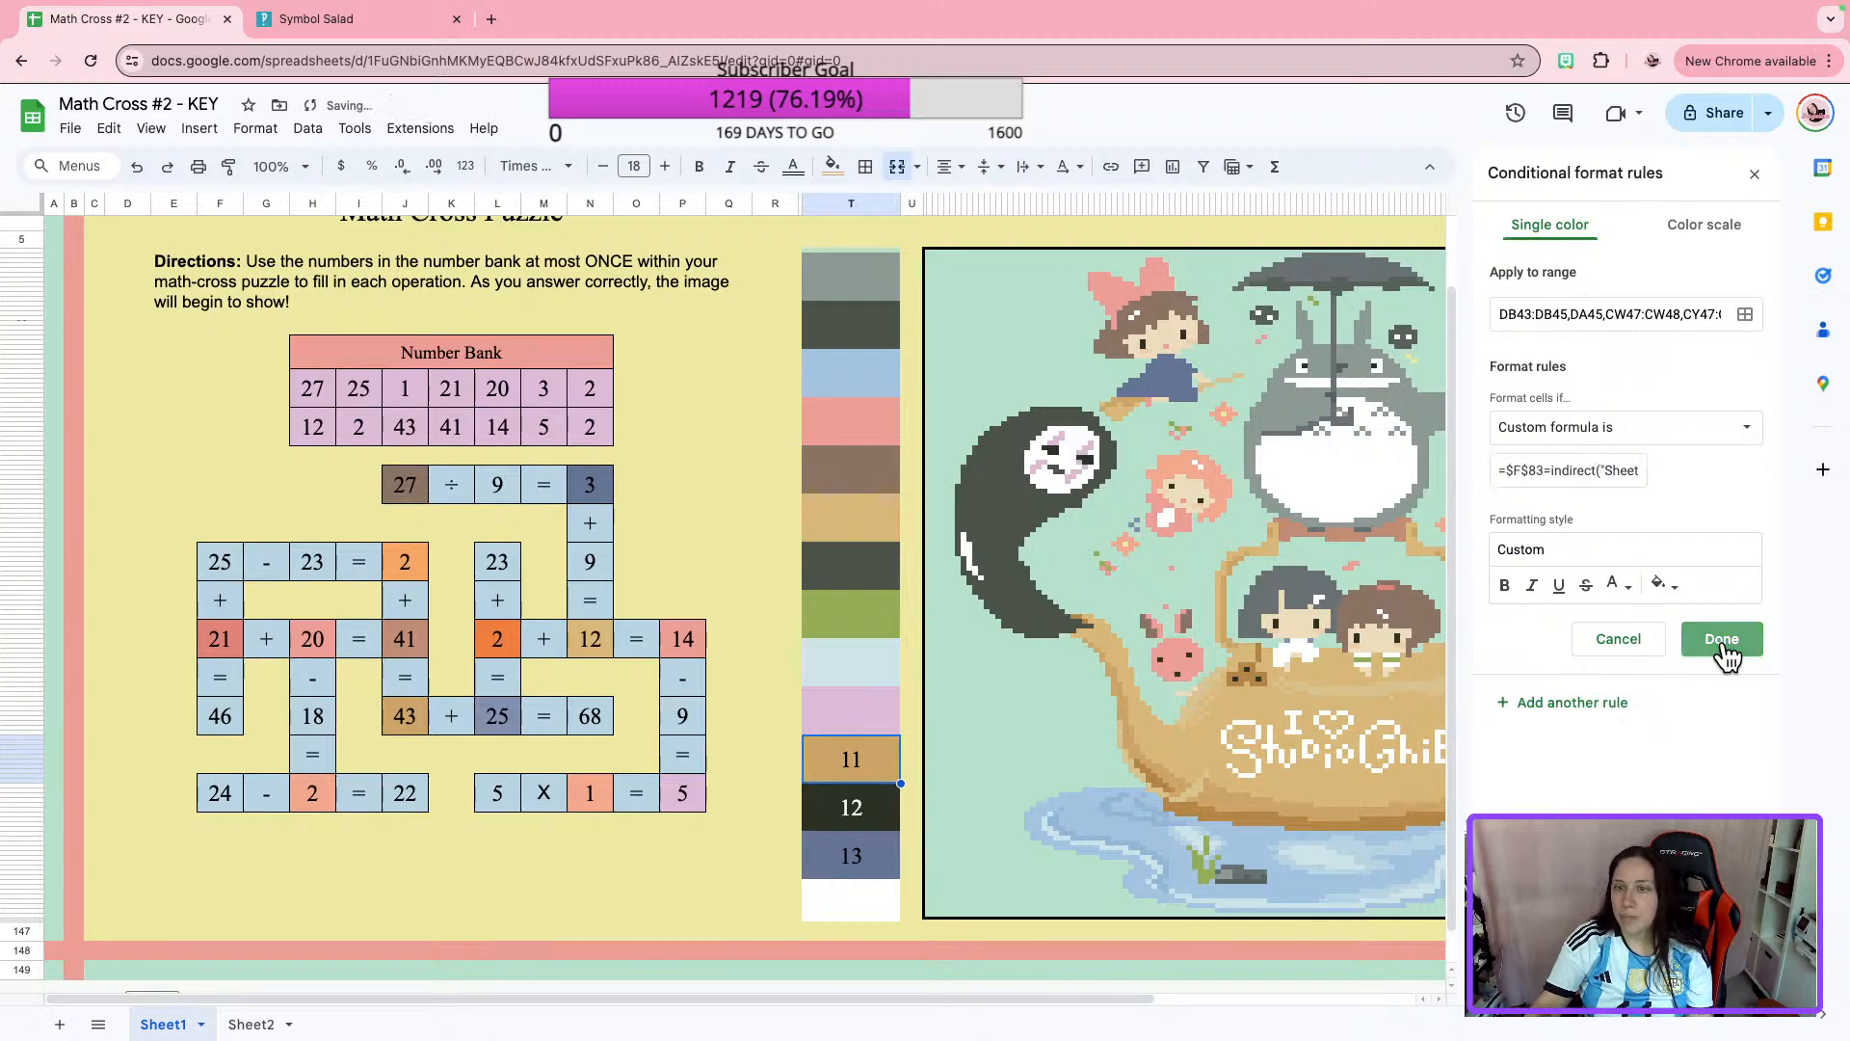
left_click(1722, 639)
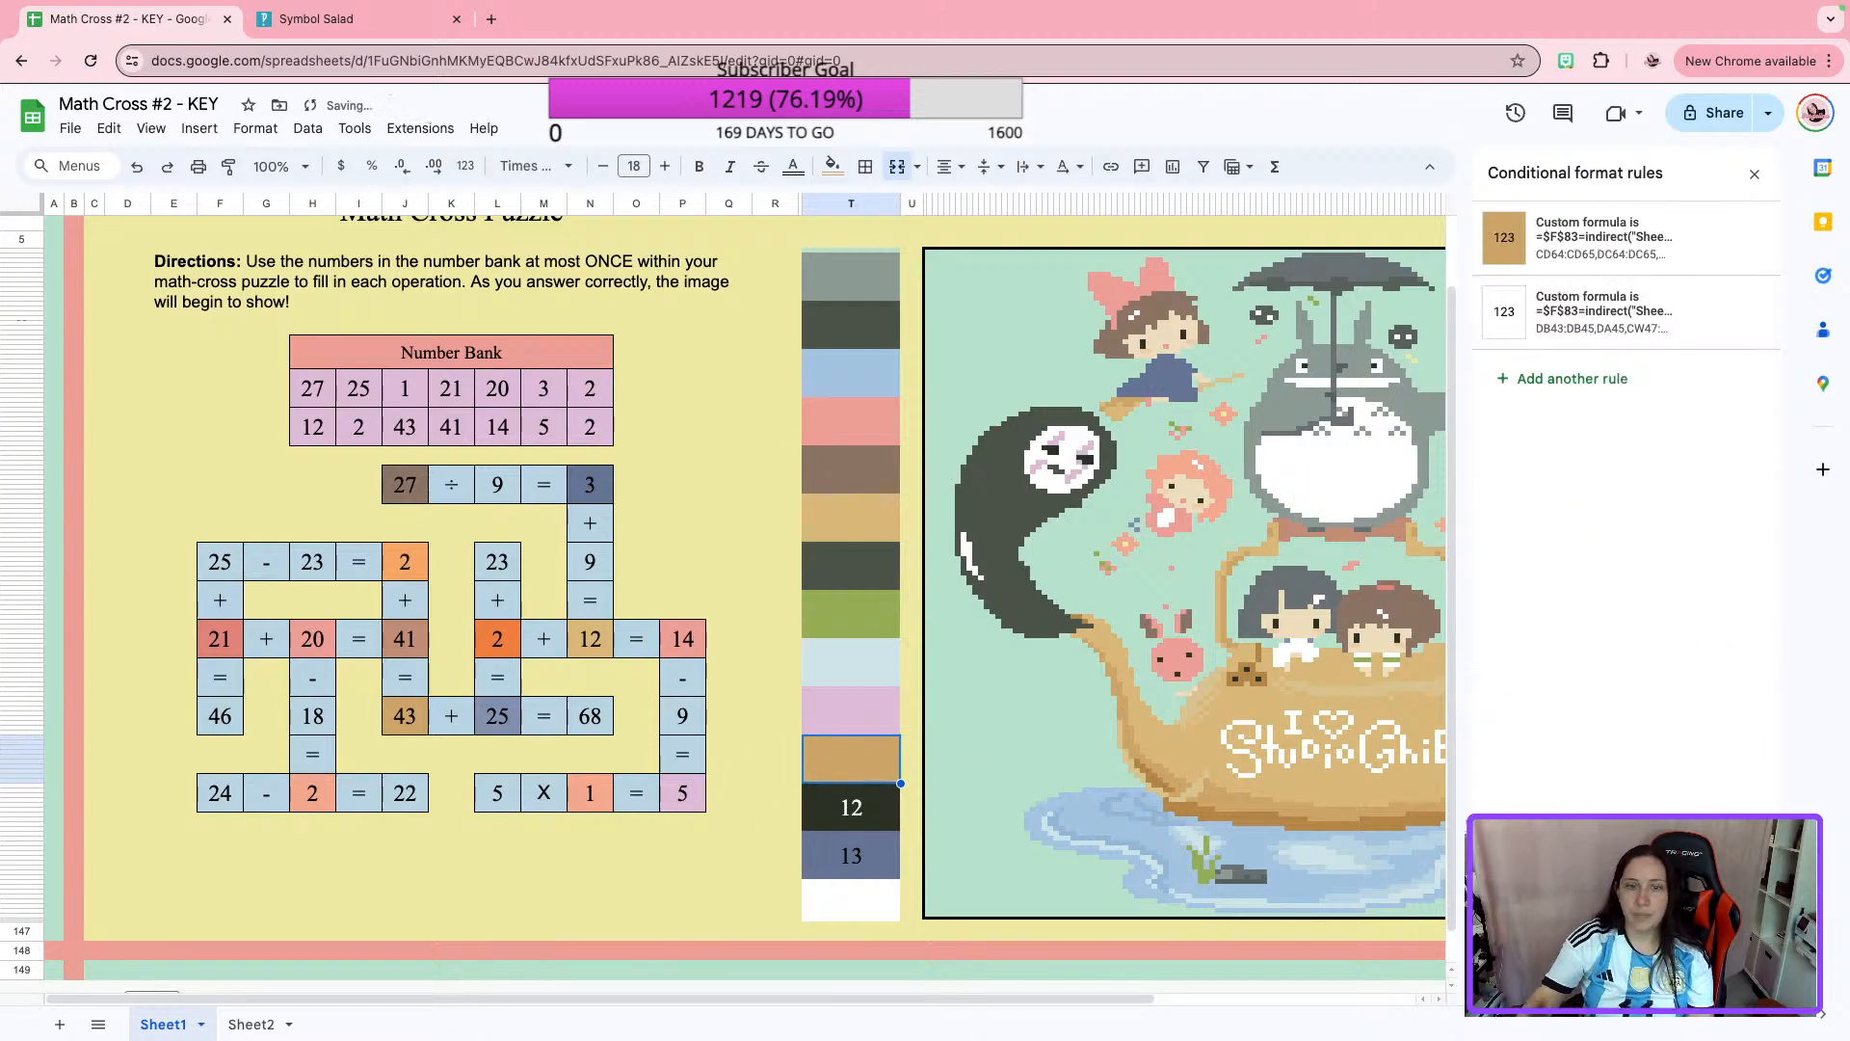
Copy the custom formula from the blue conditional format rule of the 25 in "43 + 25 = 68" and close that rule.
left_click(864, 829)
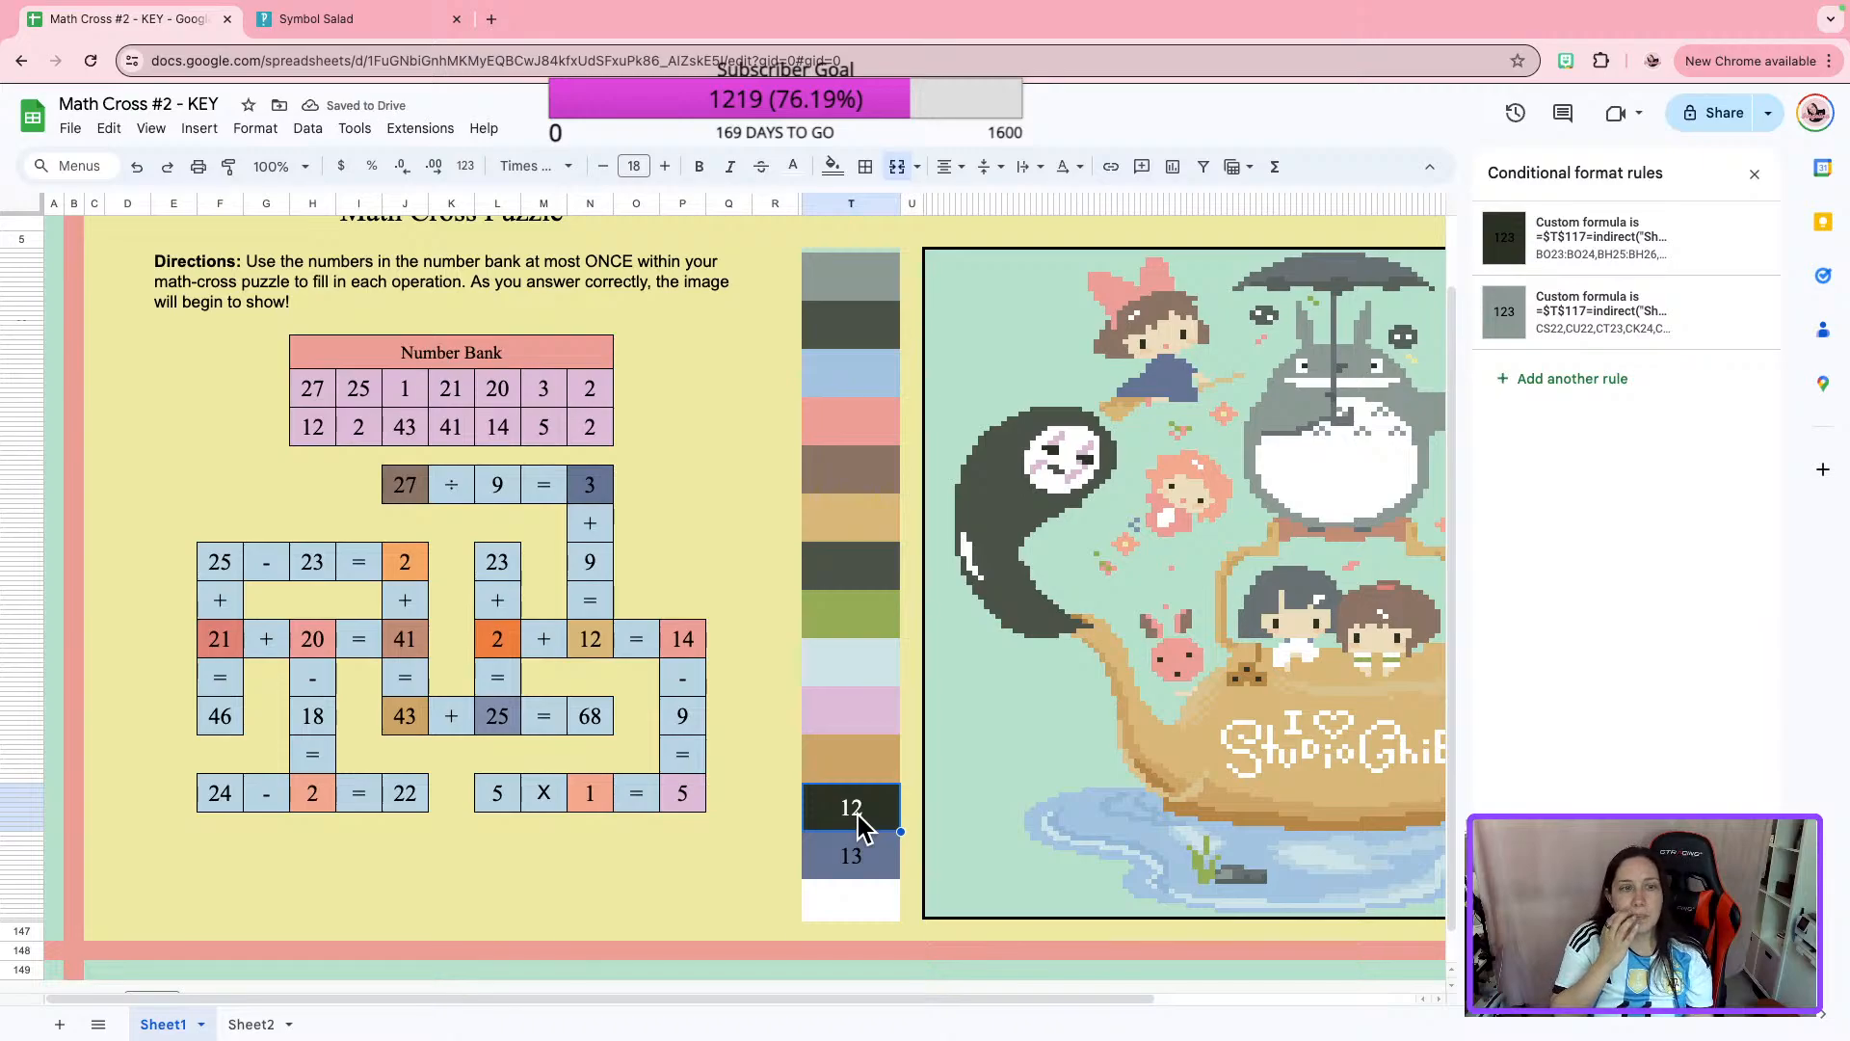
left_click(403, 715)
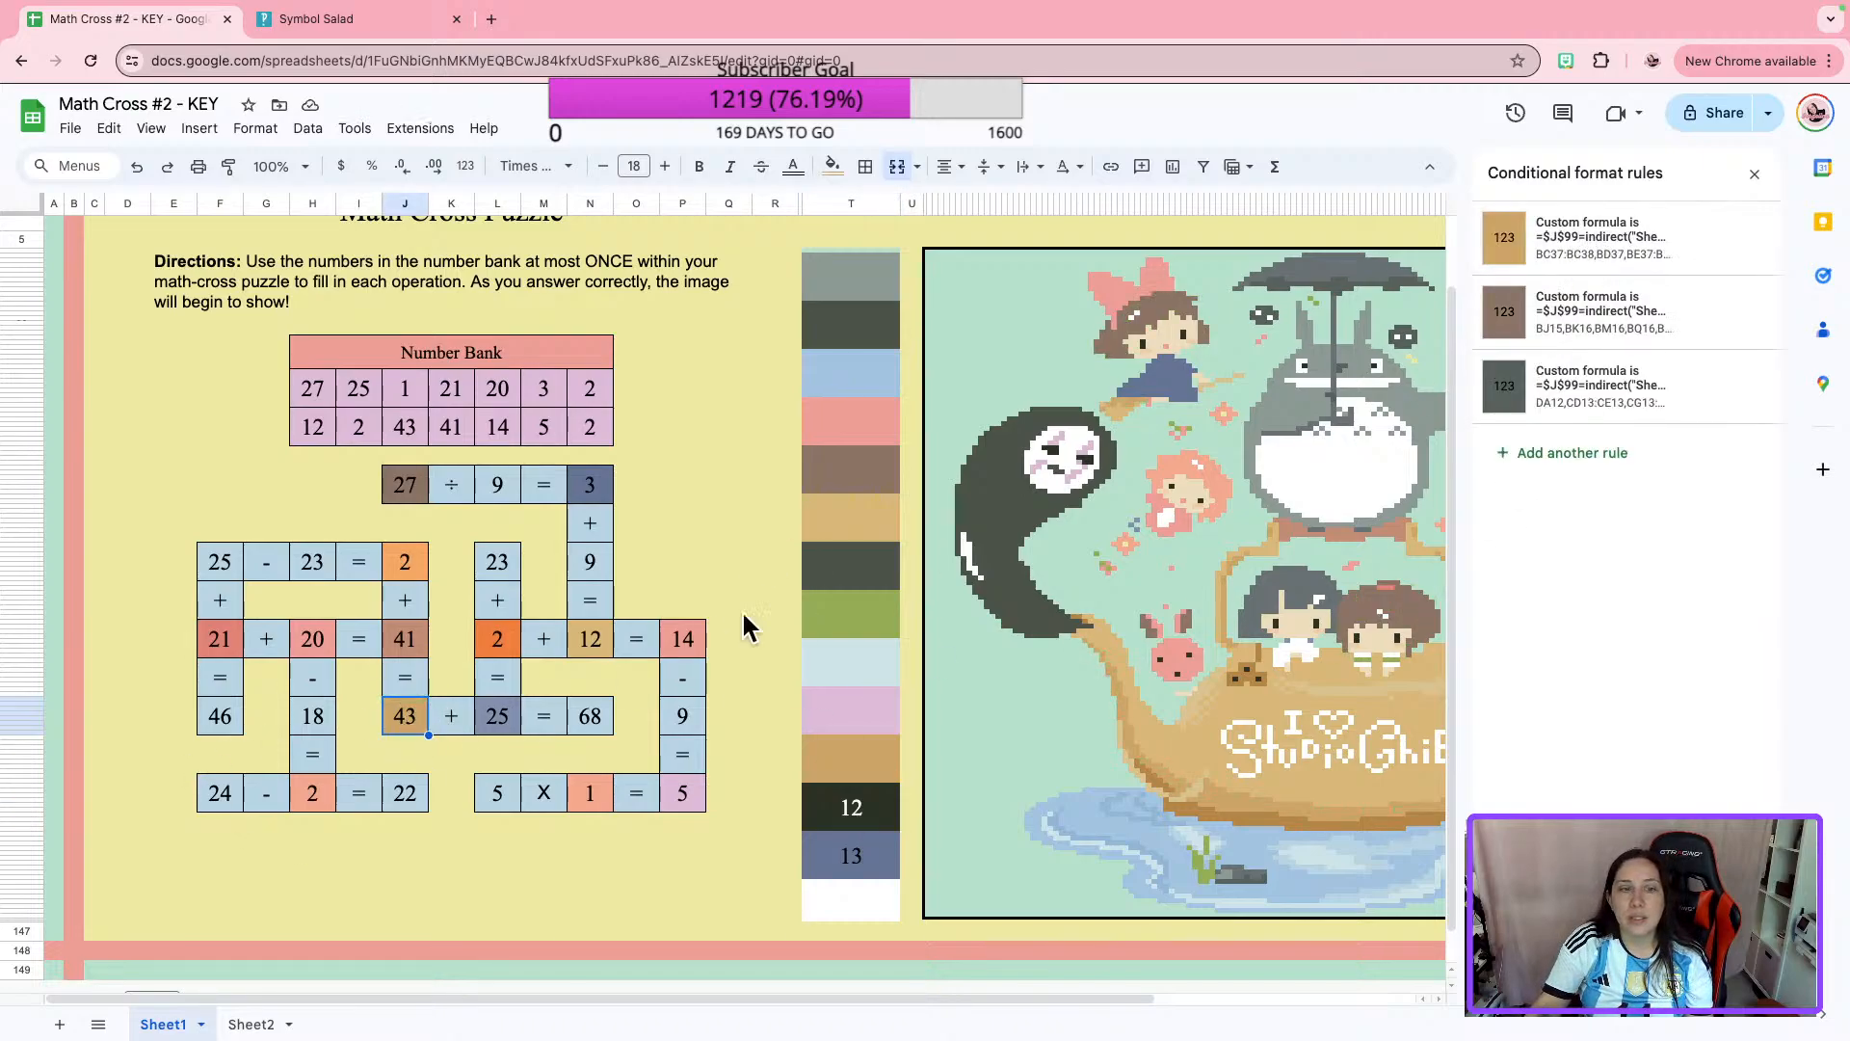
left_click(506, 713)
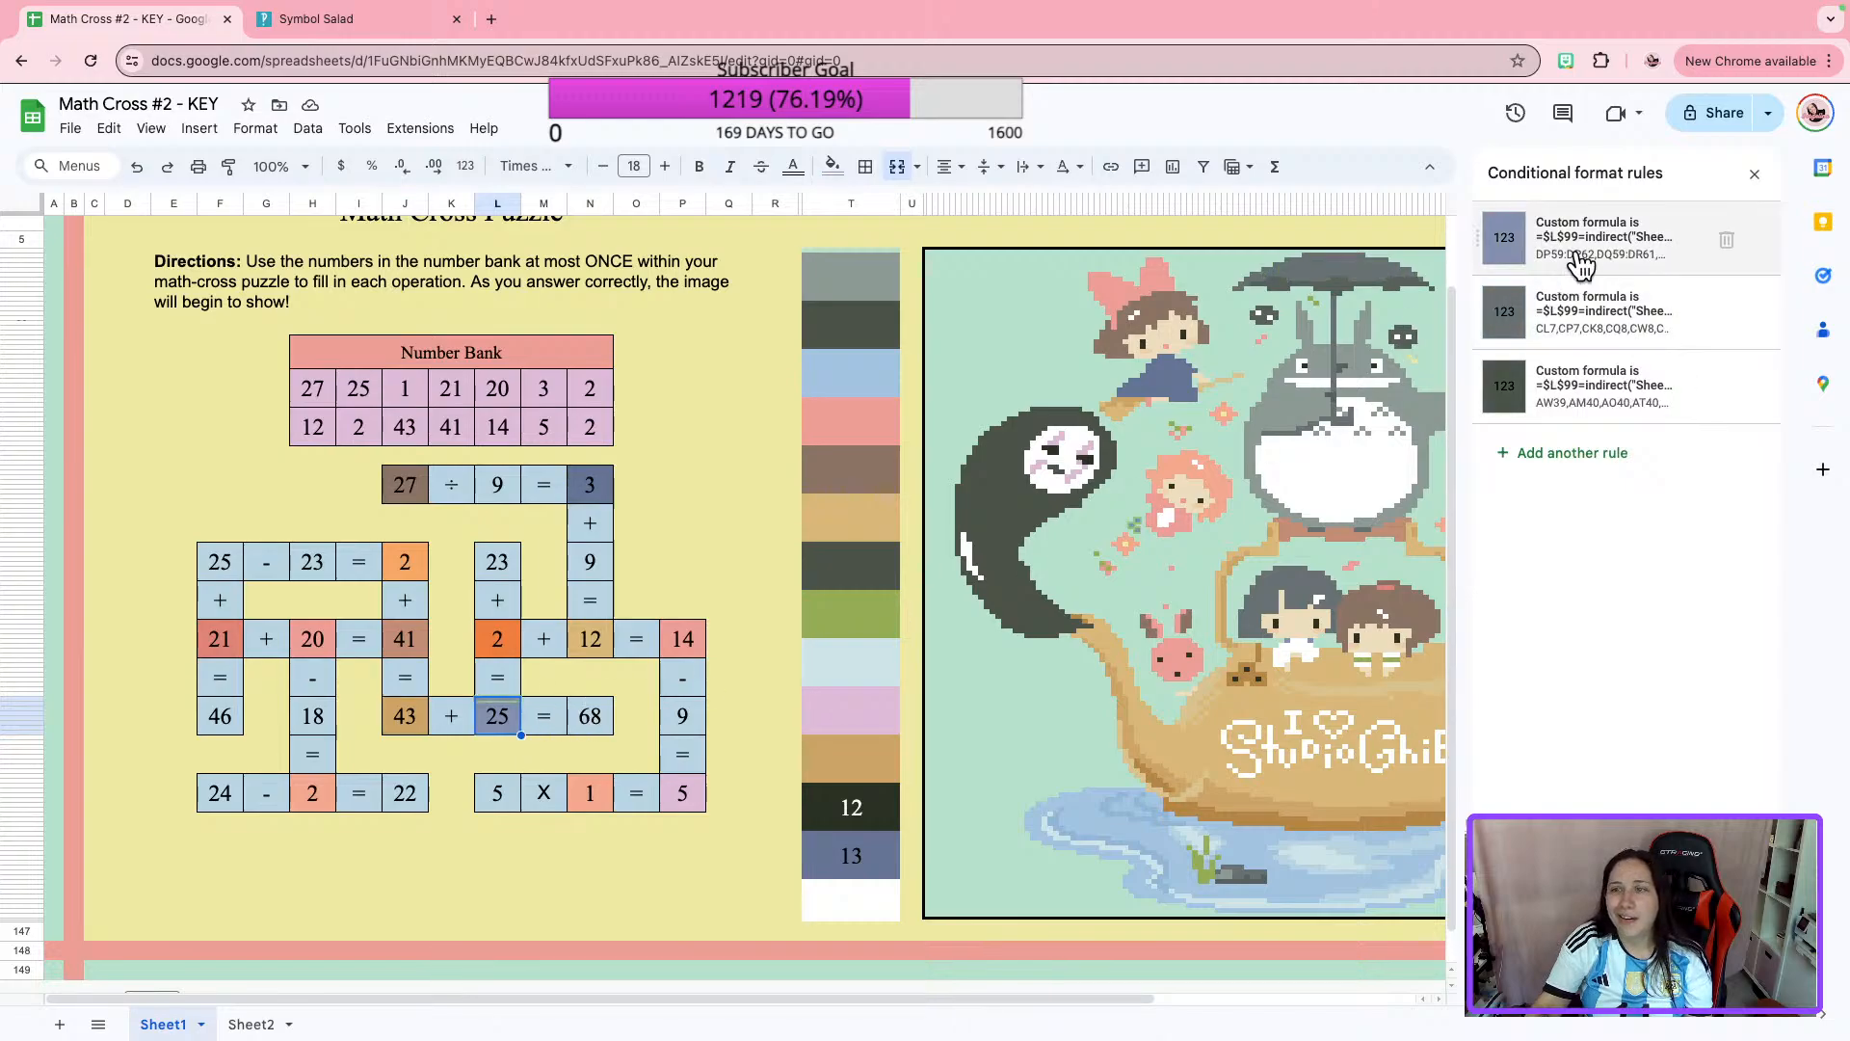
left_click(1571, 381)
left_click(1546, 466)
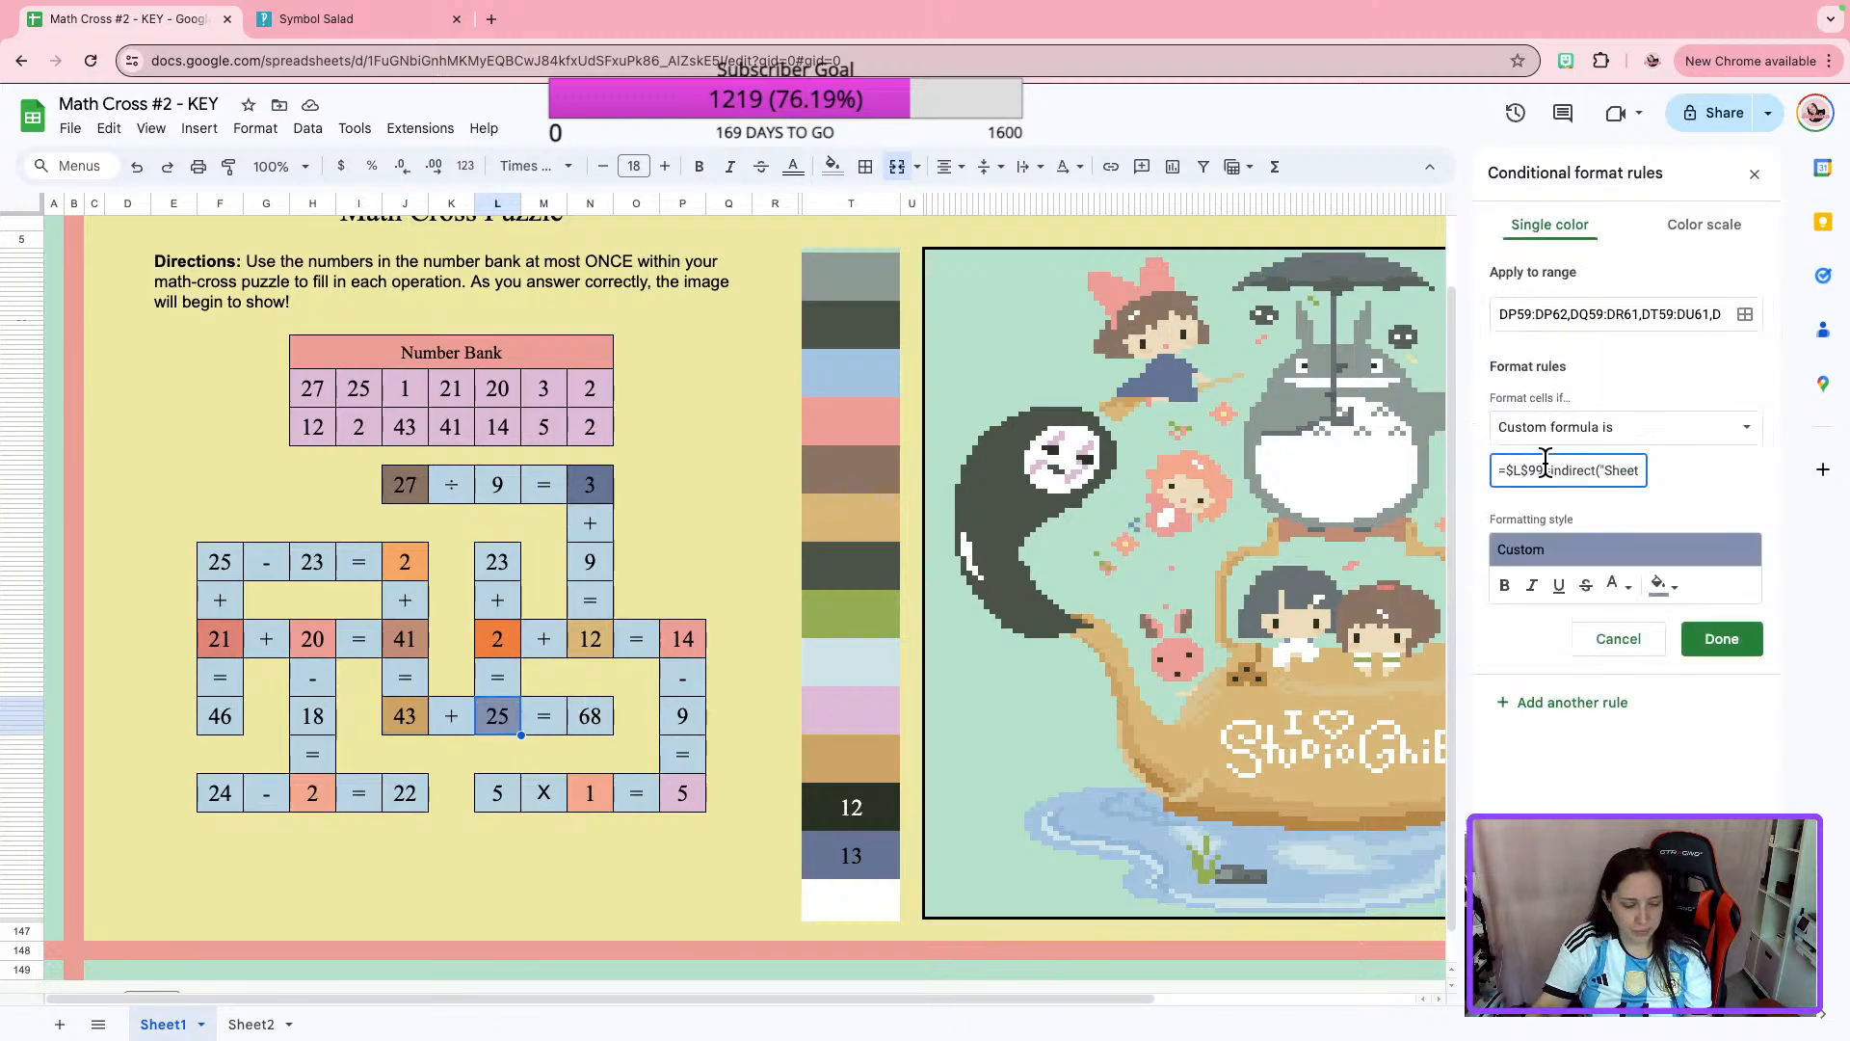
key("ctrl+a")
key("ctrl+c")
left_click(1716, 638)
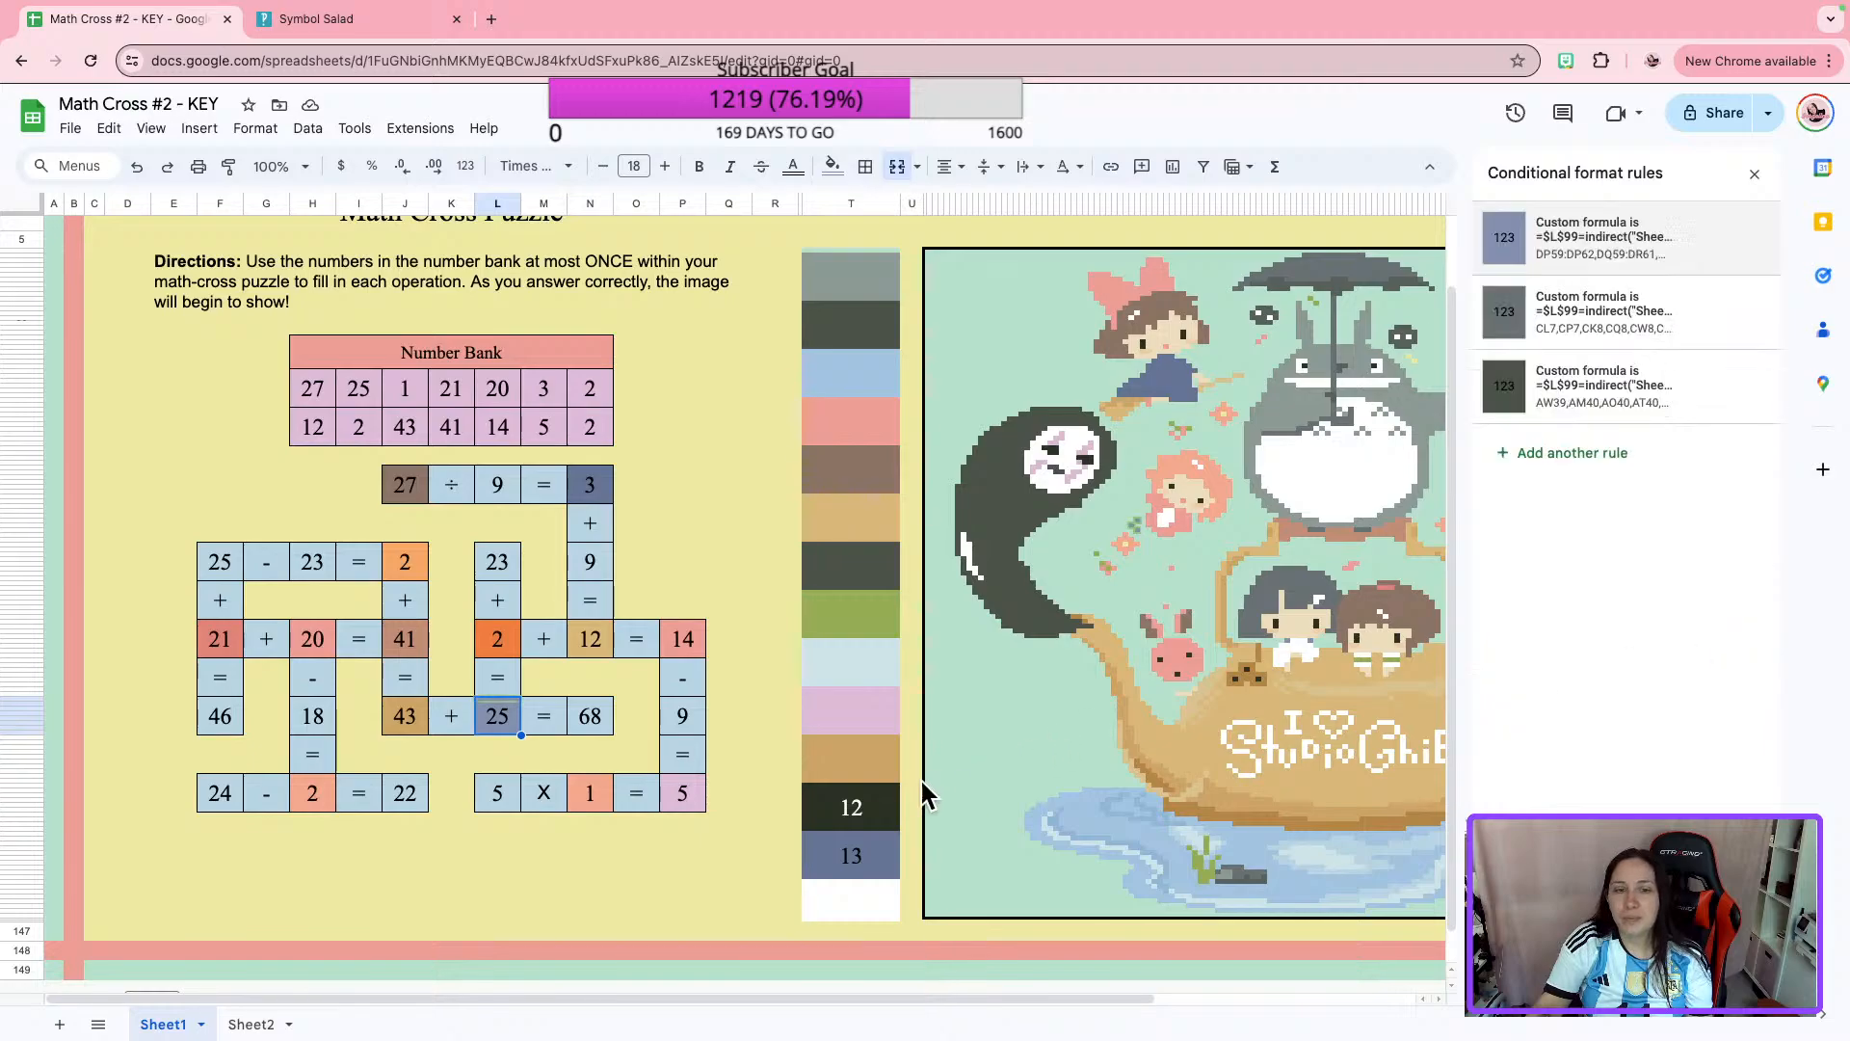
Replace the custom formula in color box 12's near-black rule with the copied $L$99 formula.
left_click(887, 799)
left_click(1542, 269)
left_click(1553, 471)
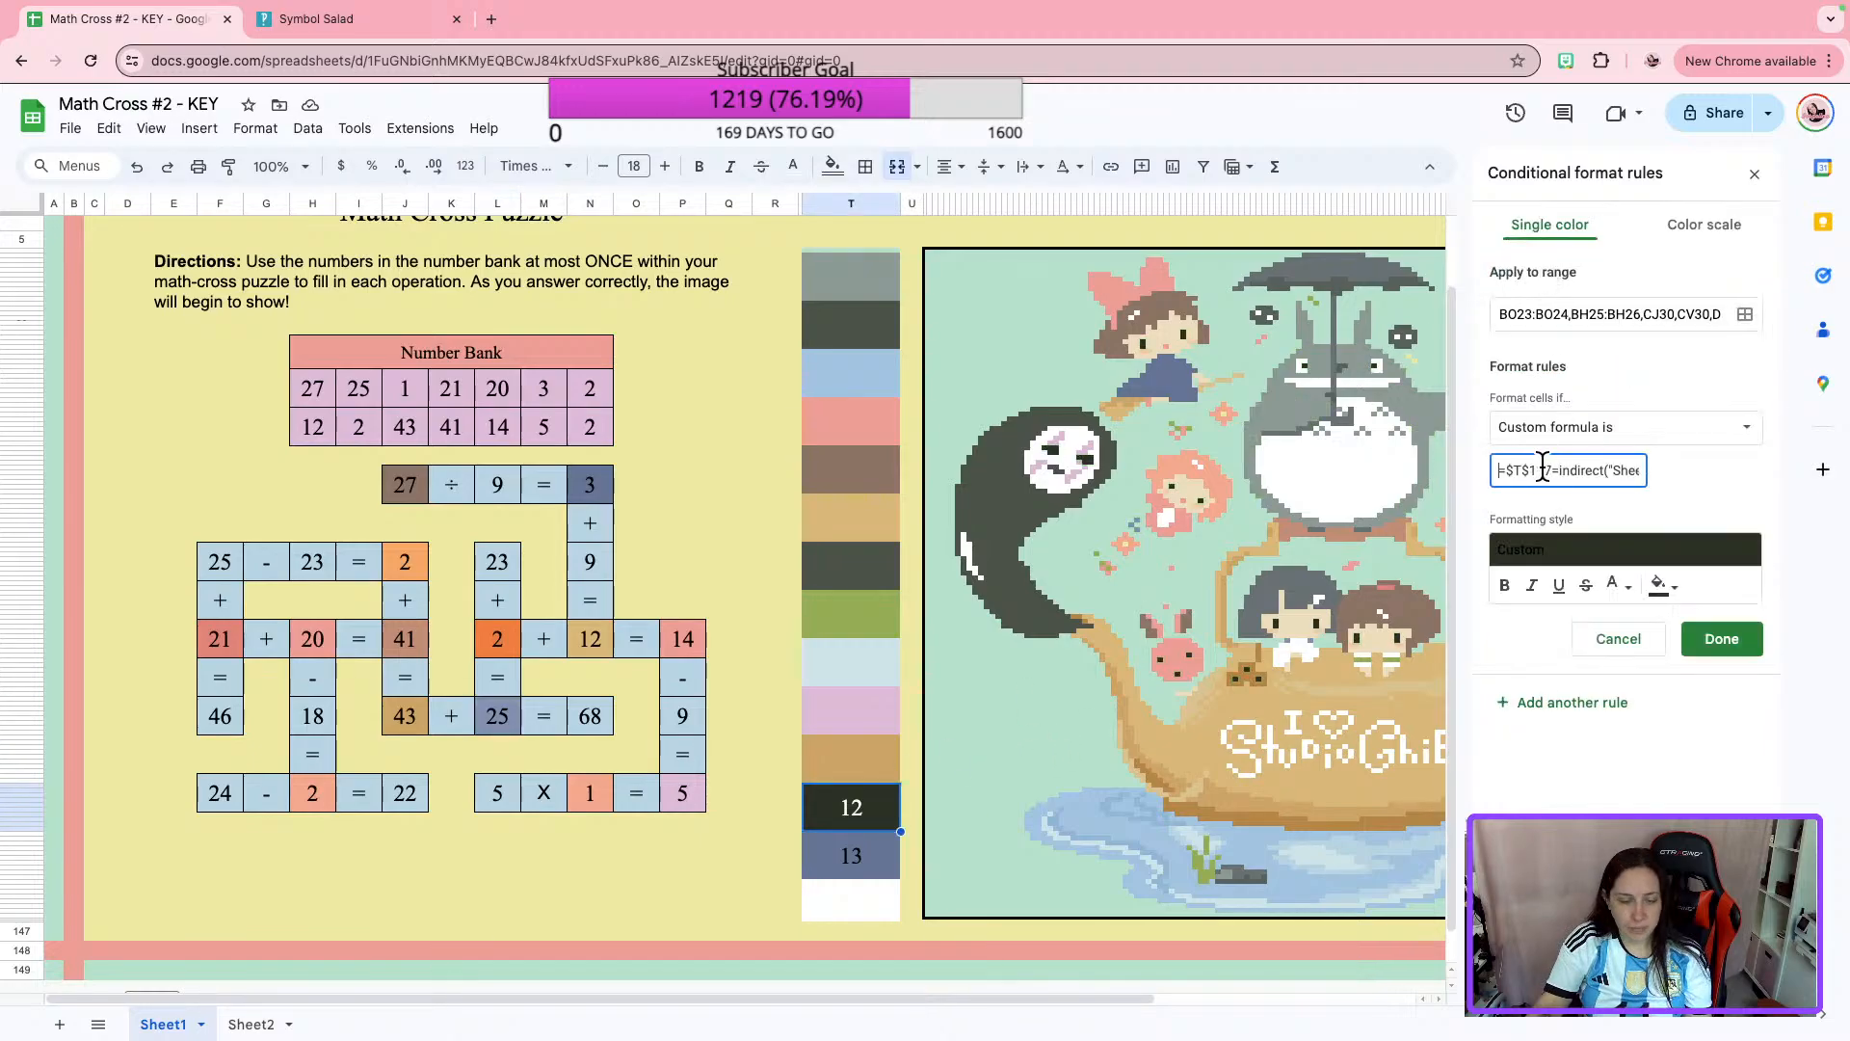
left_click(1722, 639)
Replace the custom formula in color box 12's gray rule with the copied $L$99 formula and clear the number 12.
left_click(1578, 342)
left_click(1555, 463)
key("ctrl+a")
key("ctrl+v")
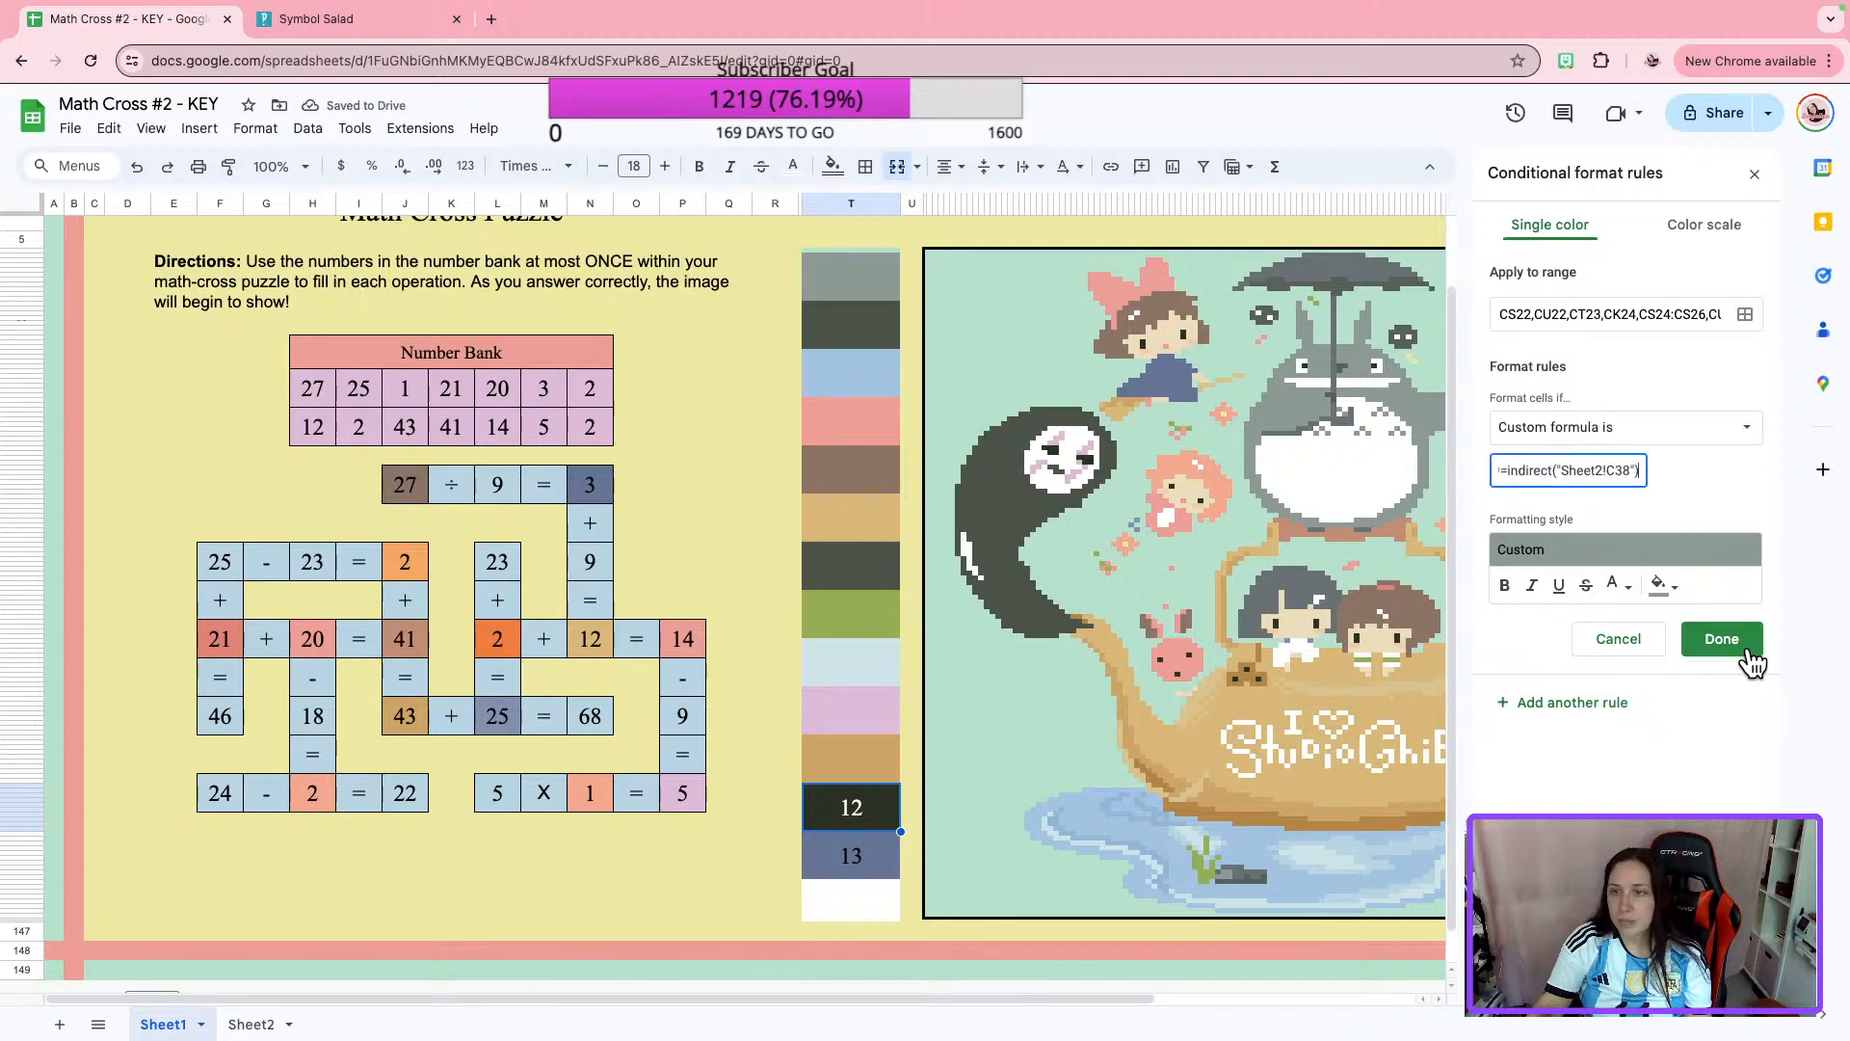
left_click(1734, 646)
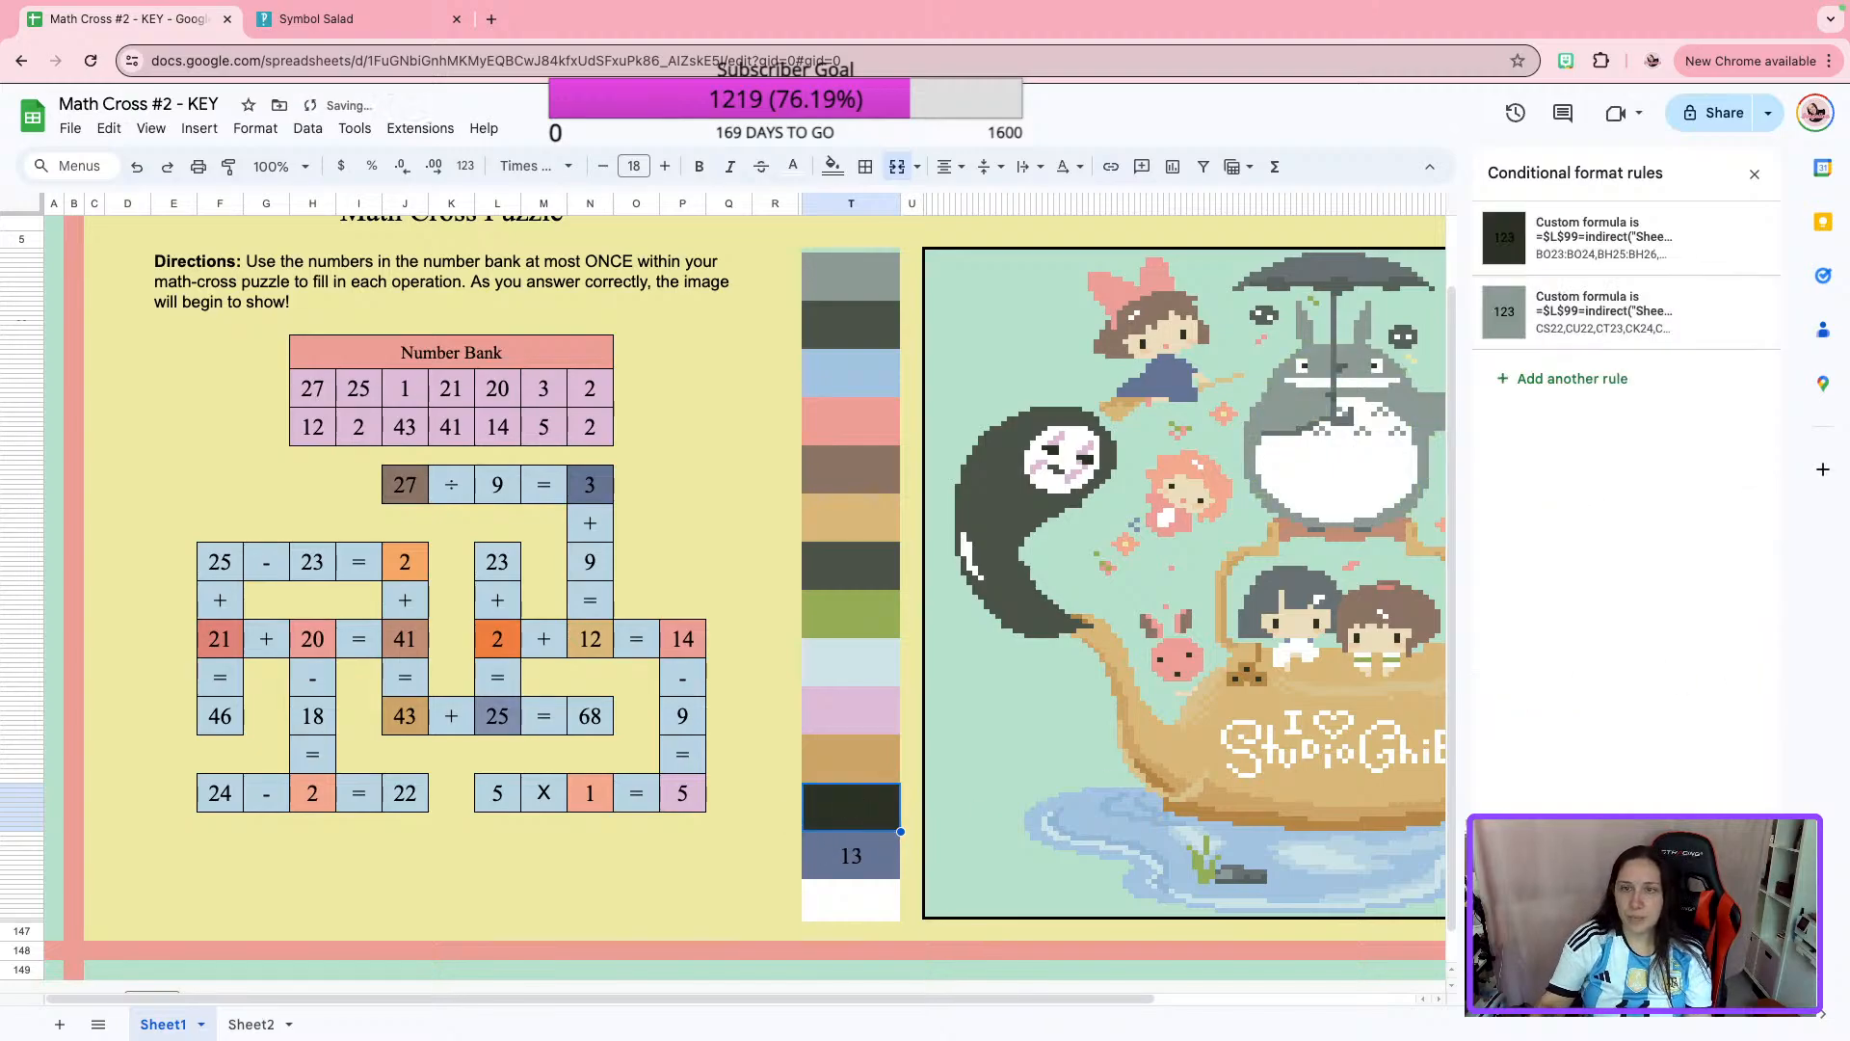
Replace the custom formula in color box 13's slate blue rule with the copied $L$99 formula.
left_click(808, 855)
left_click(1581, 248)
left_click(1577, 475)
key("ctrl+a")
type("=$T$127=indirect(\"Sheet2!C38\")")
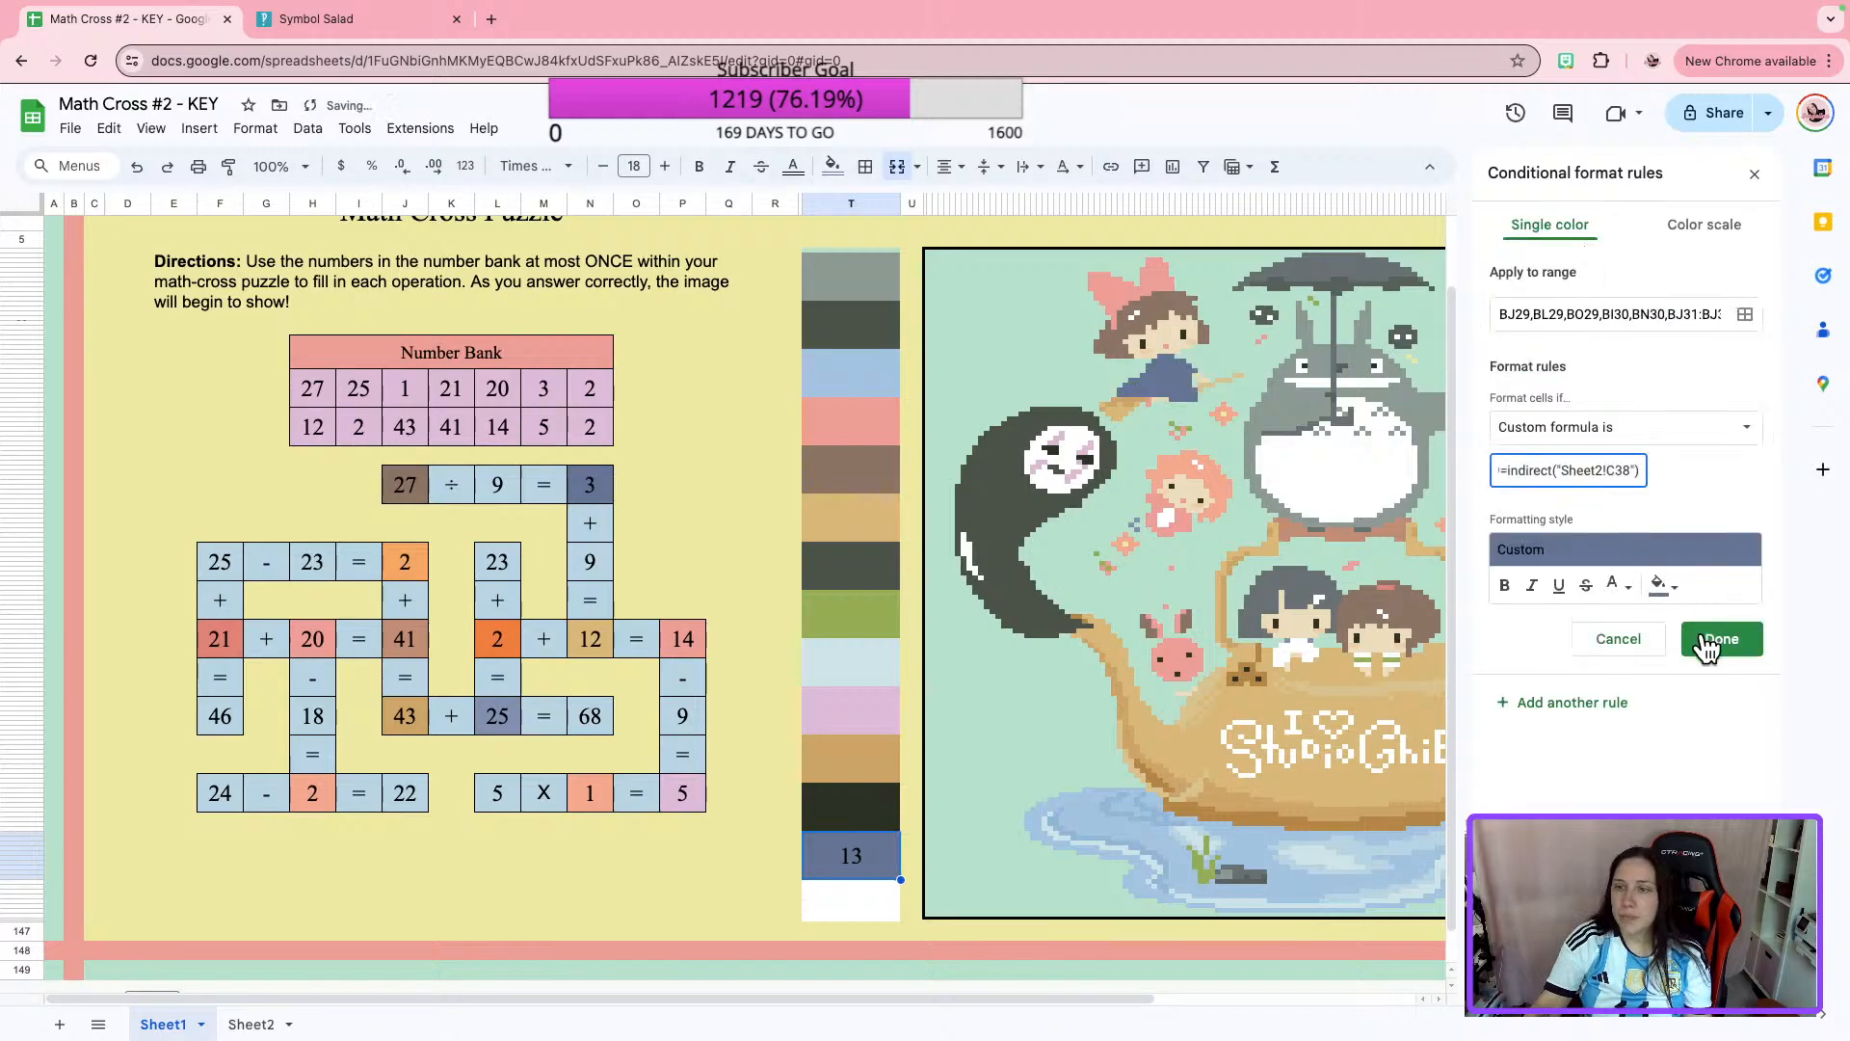
left_click(1721, 639)
Replace the custom formula in color box 13's white rule with the copied $L$99 formula.
left_click(1581, 351)
left_click(1542, 473)
key("ctrl+a")
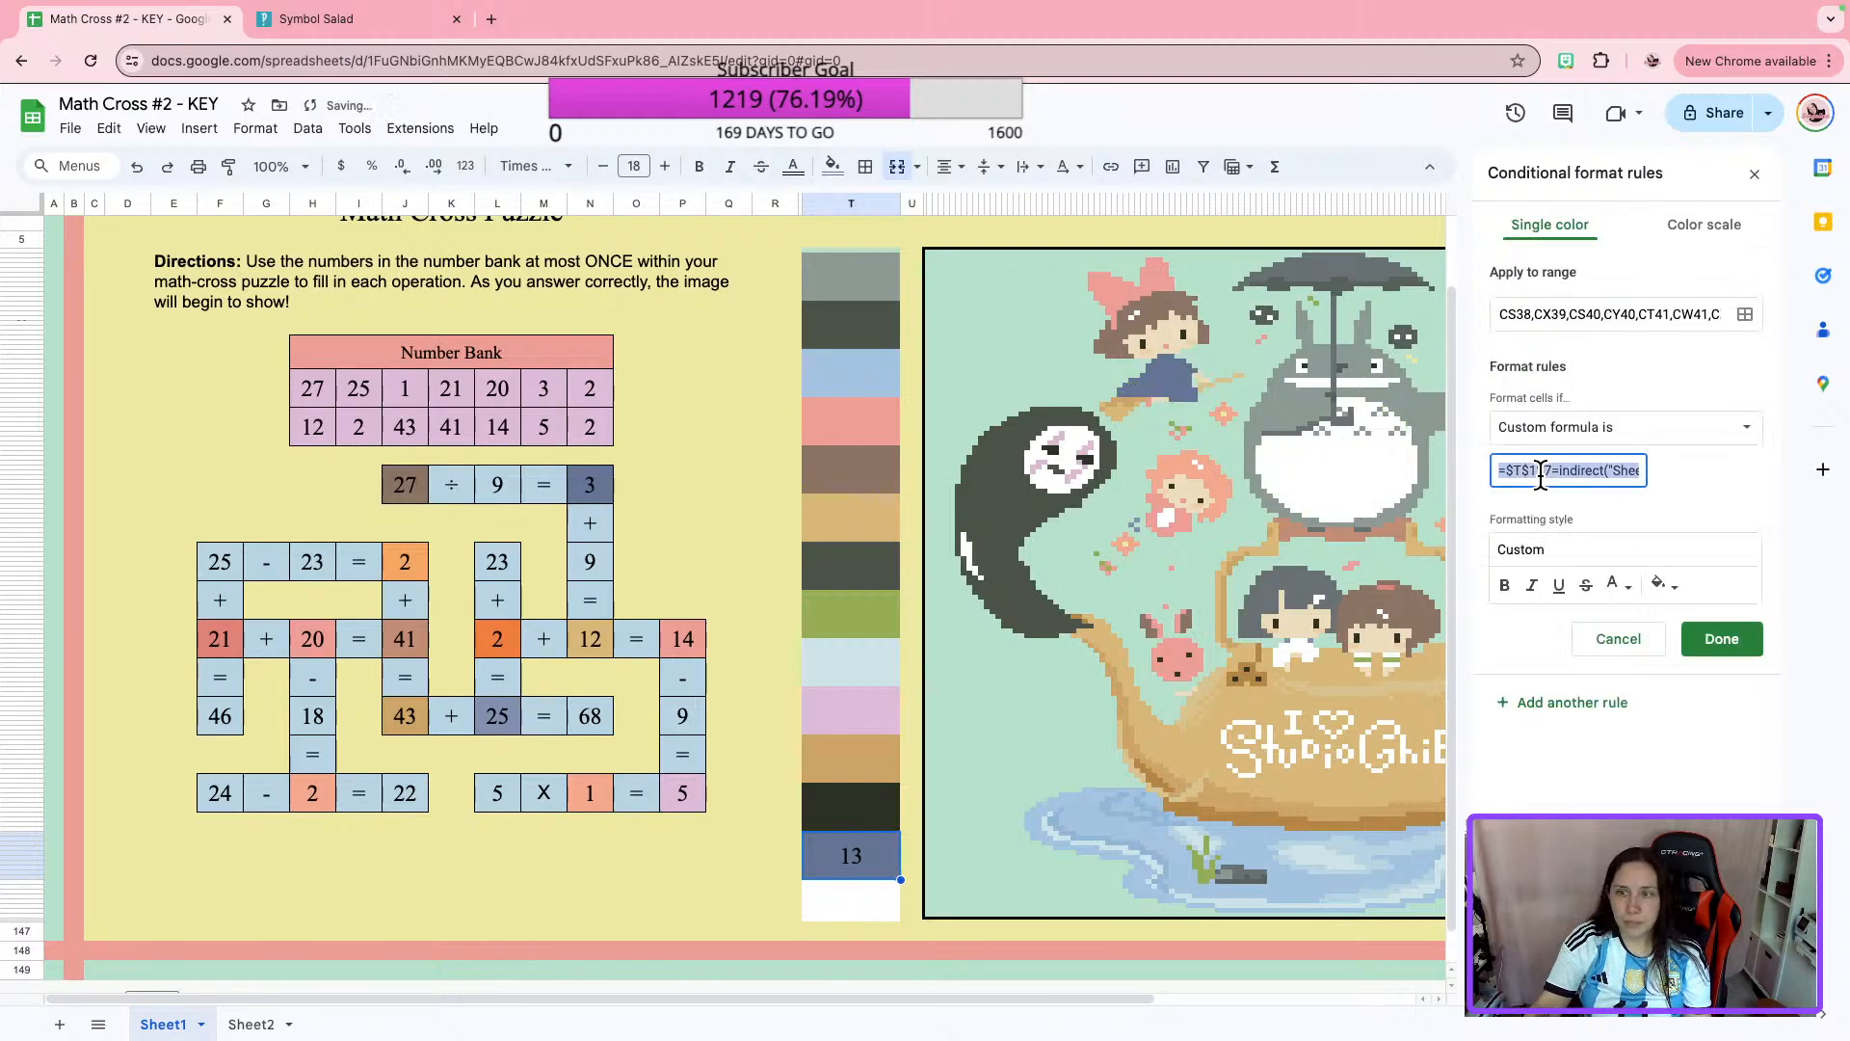
type("=$L$99=indirect(\"Sheet2!C38\")")
left_click(1721, 639)
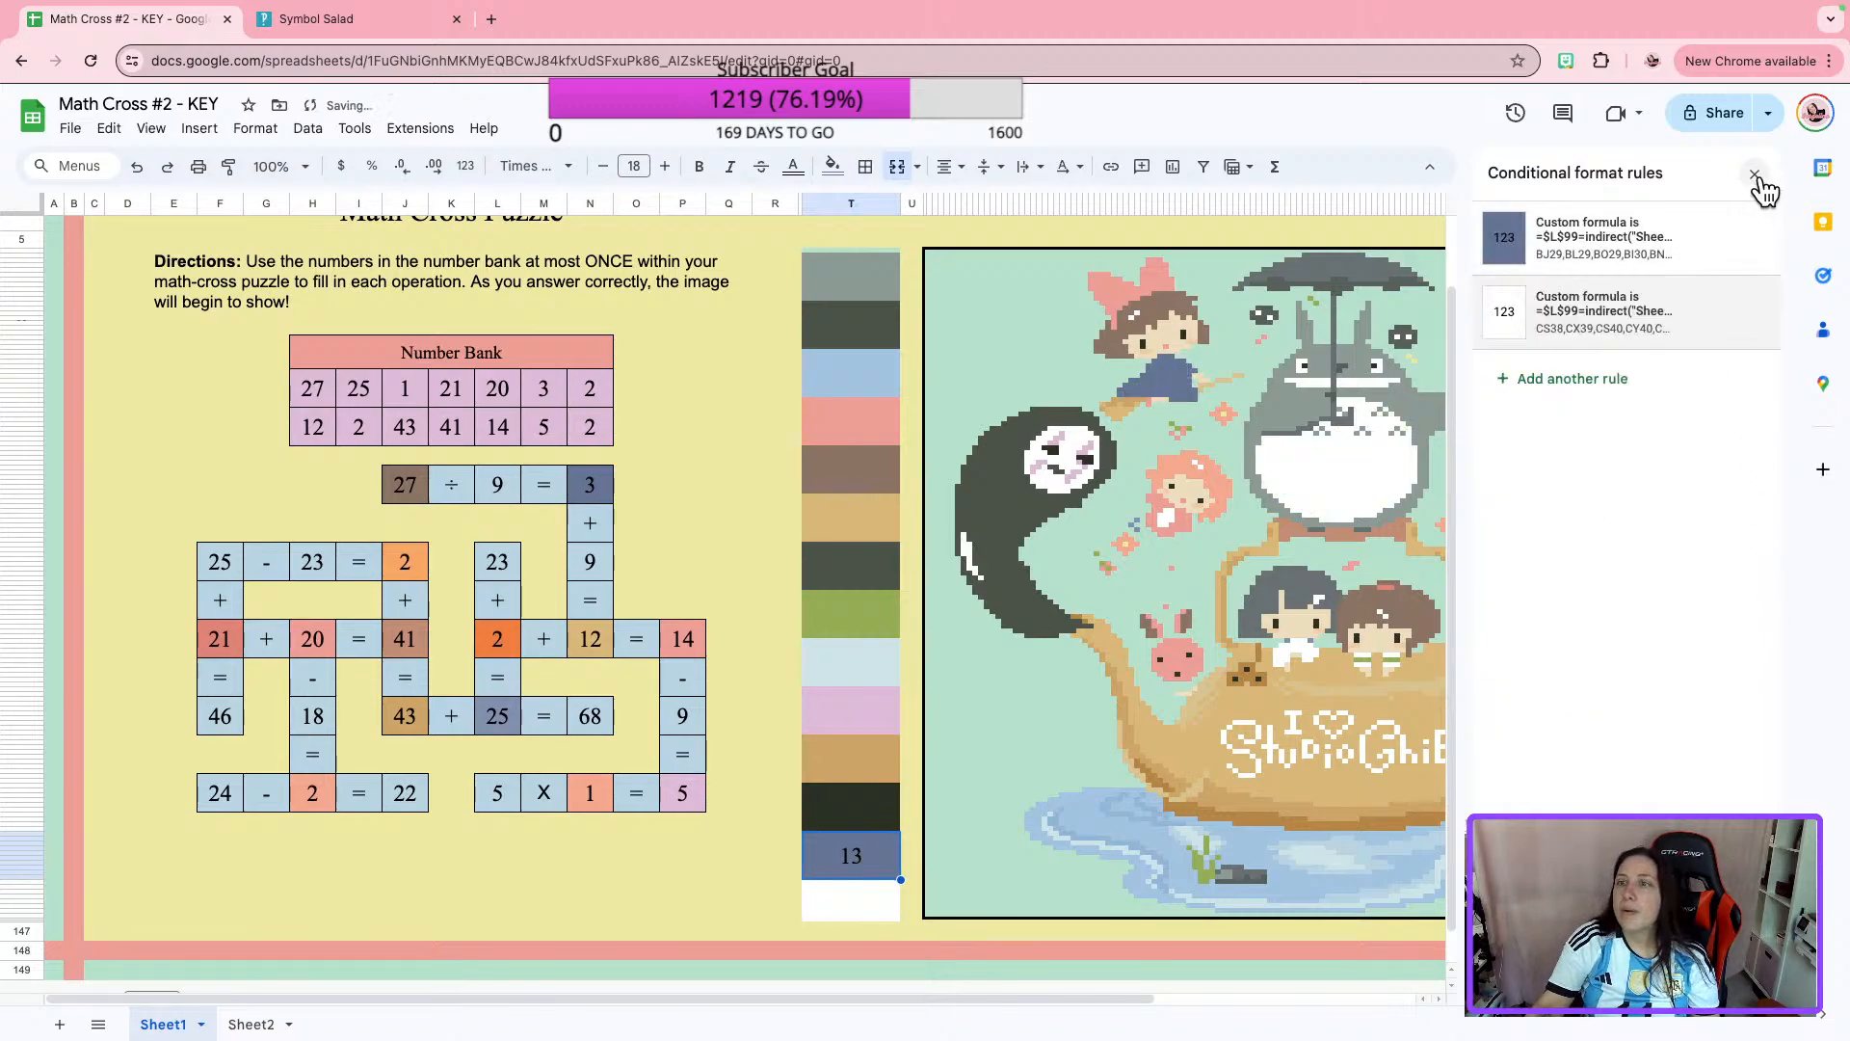
Close the conditional format rules and clear the number 13 from the last numbered color box.
left_click(1754, 176)
left_click(817, 203)
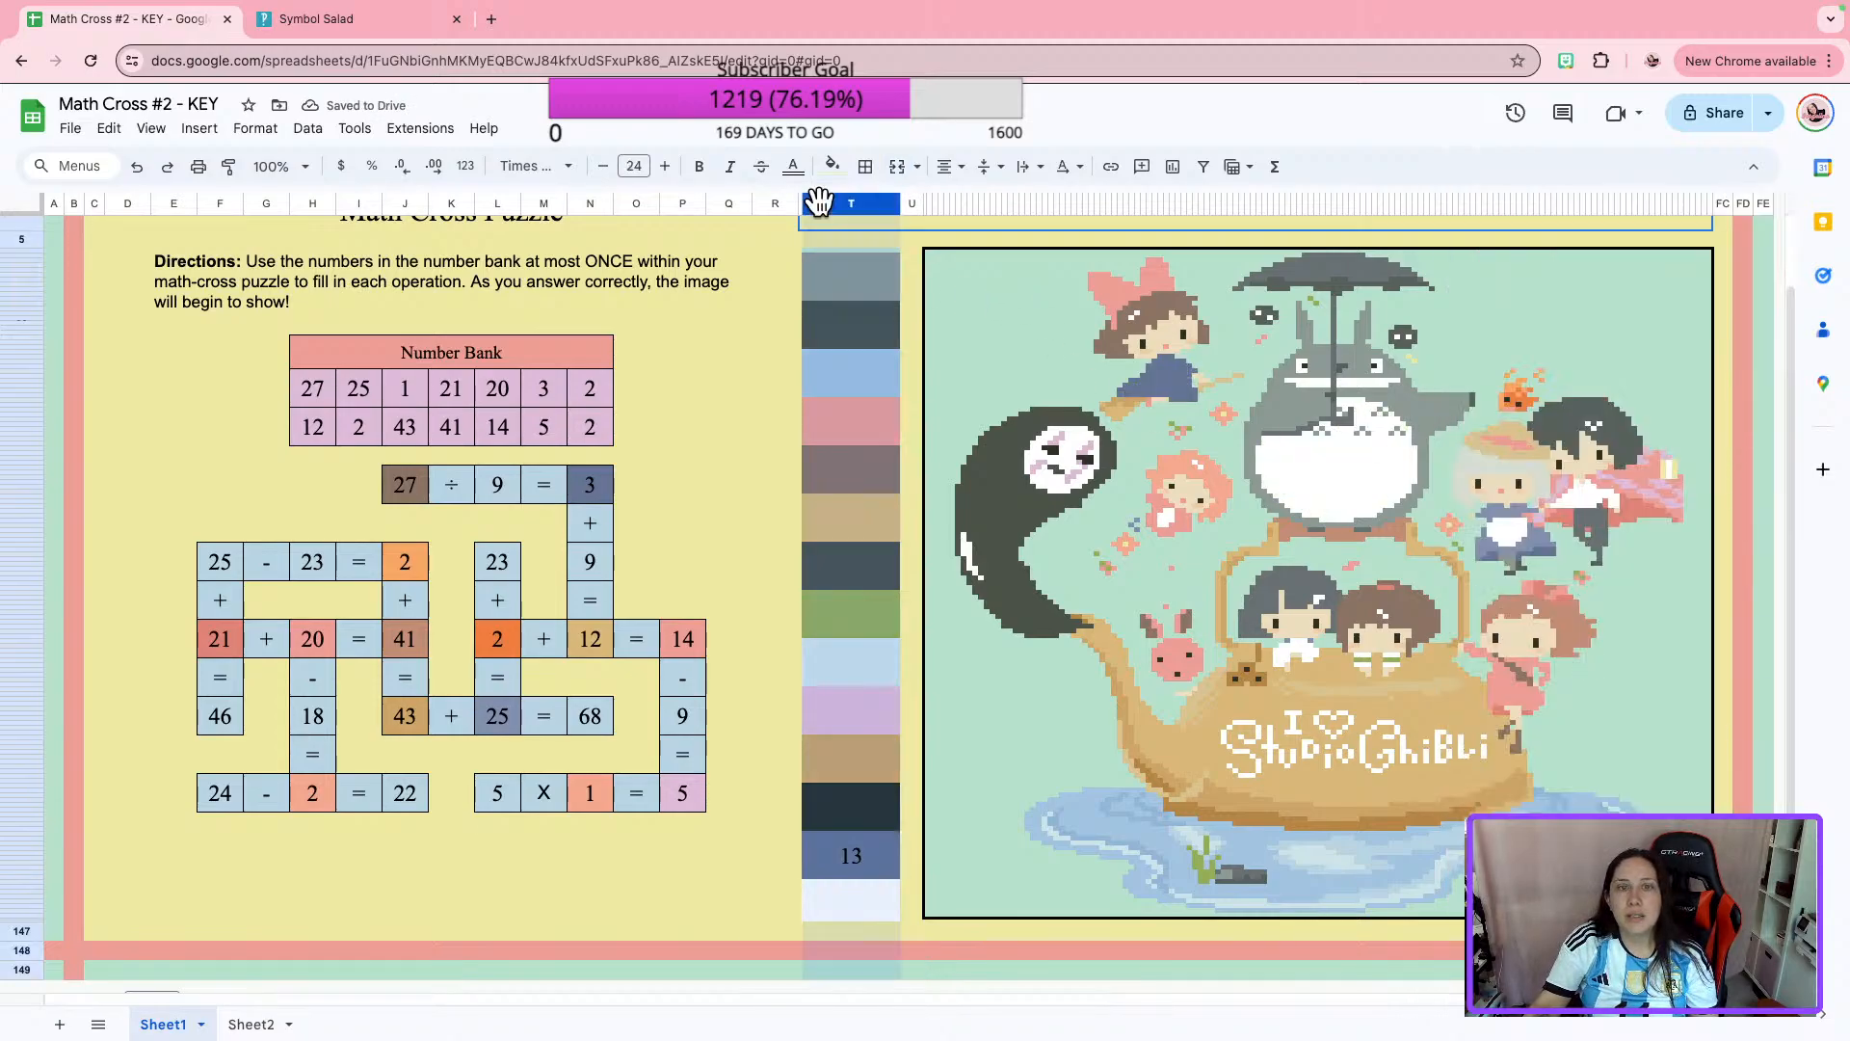
left_click(851, 421)
left_click(849, 855)
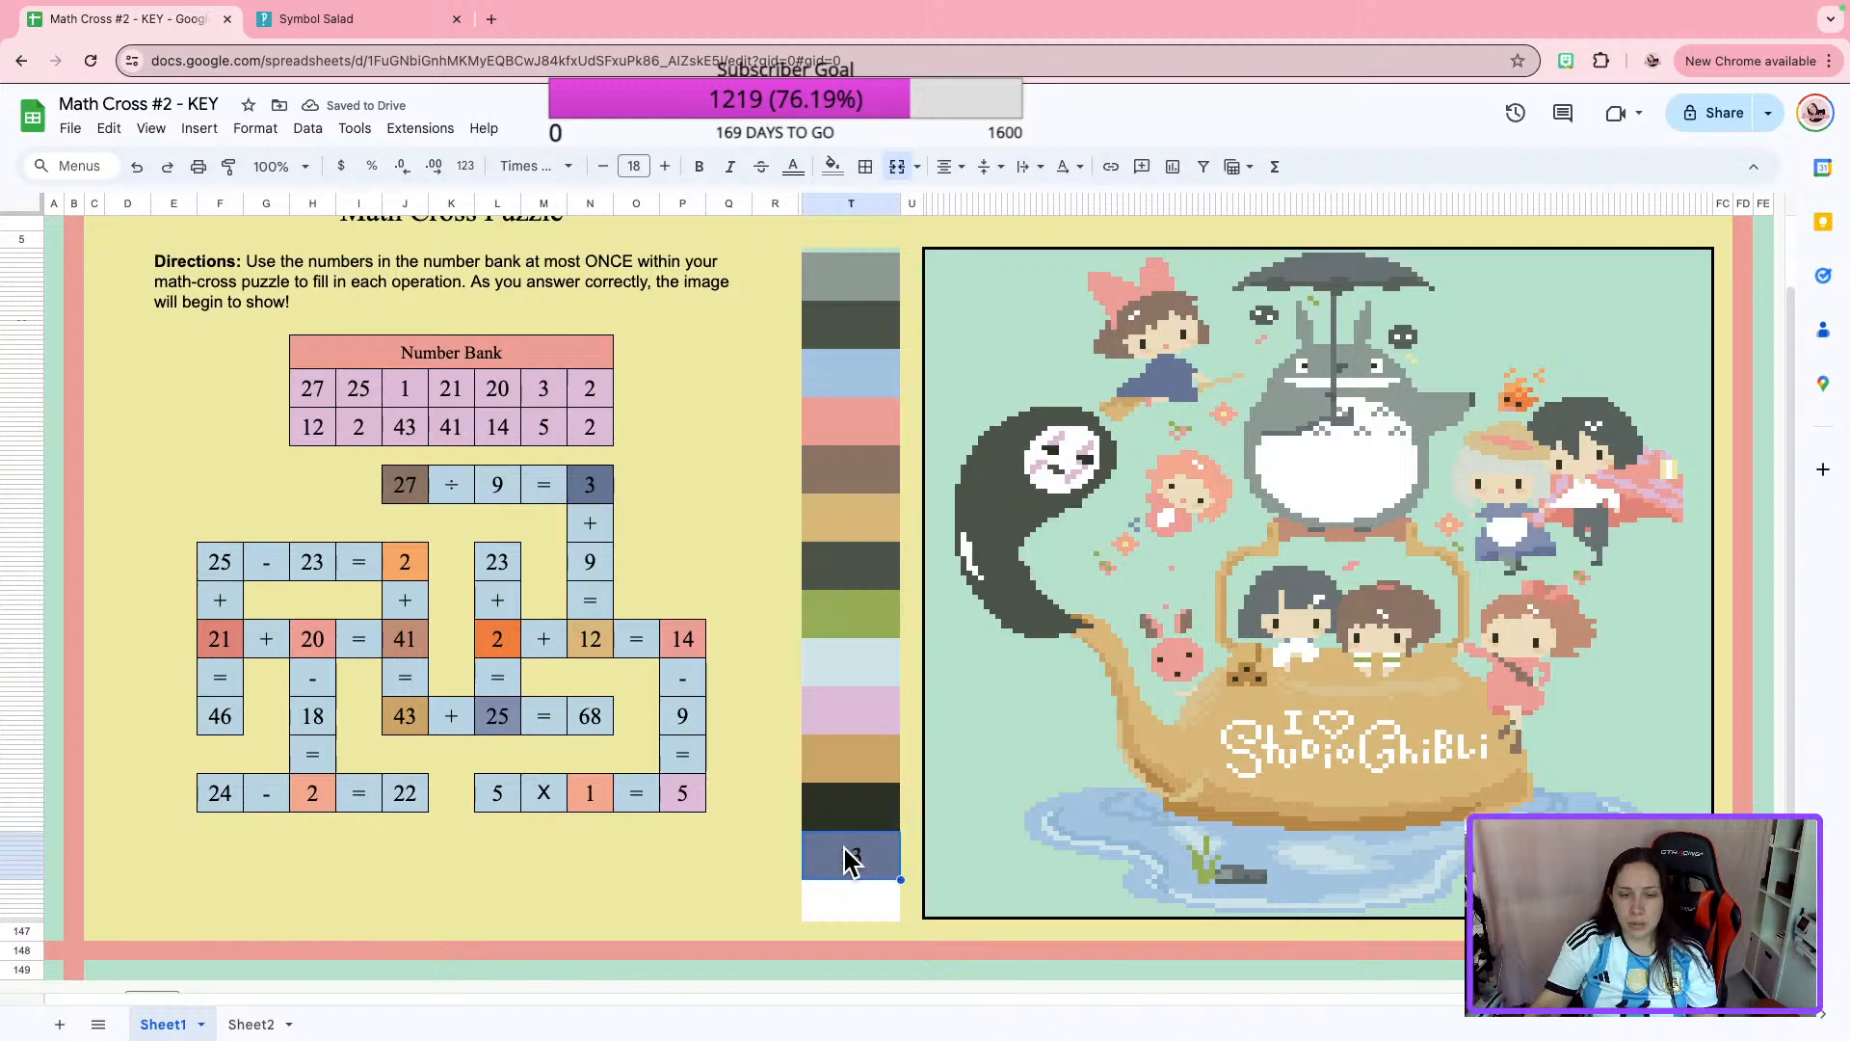
left_click(1162, 517)
Delete columns S to U, which hold the color boxes between the crossword and the picture.
scroll(1366, 603, "up", 2)
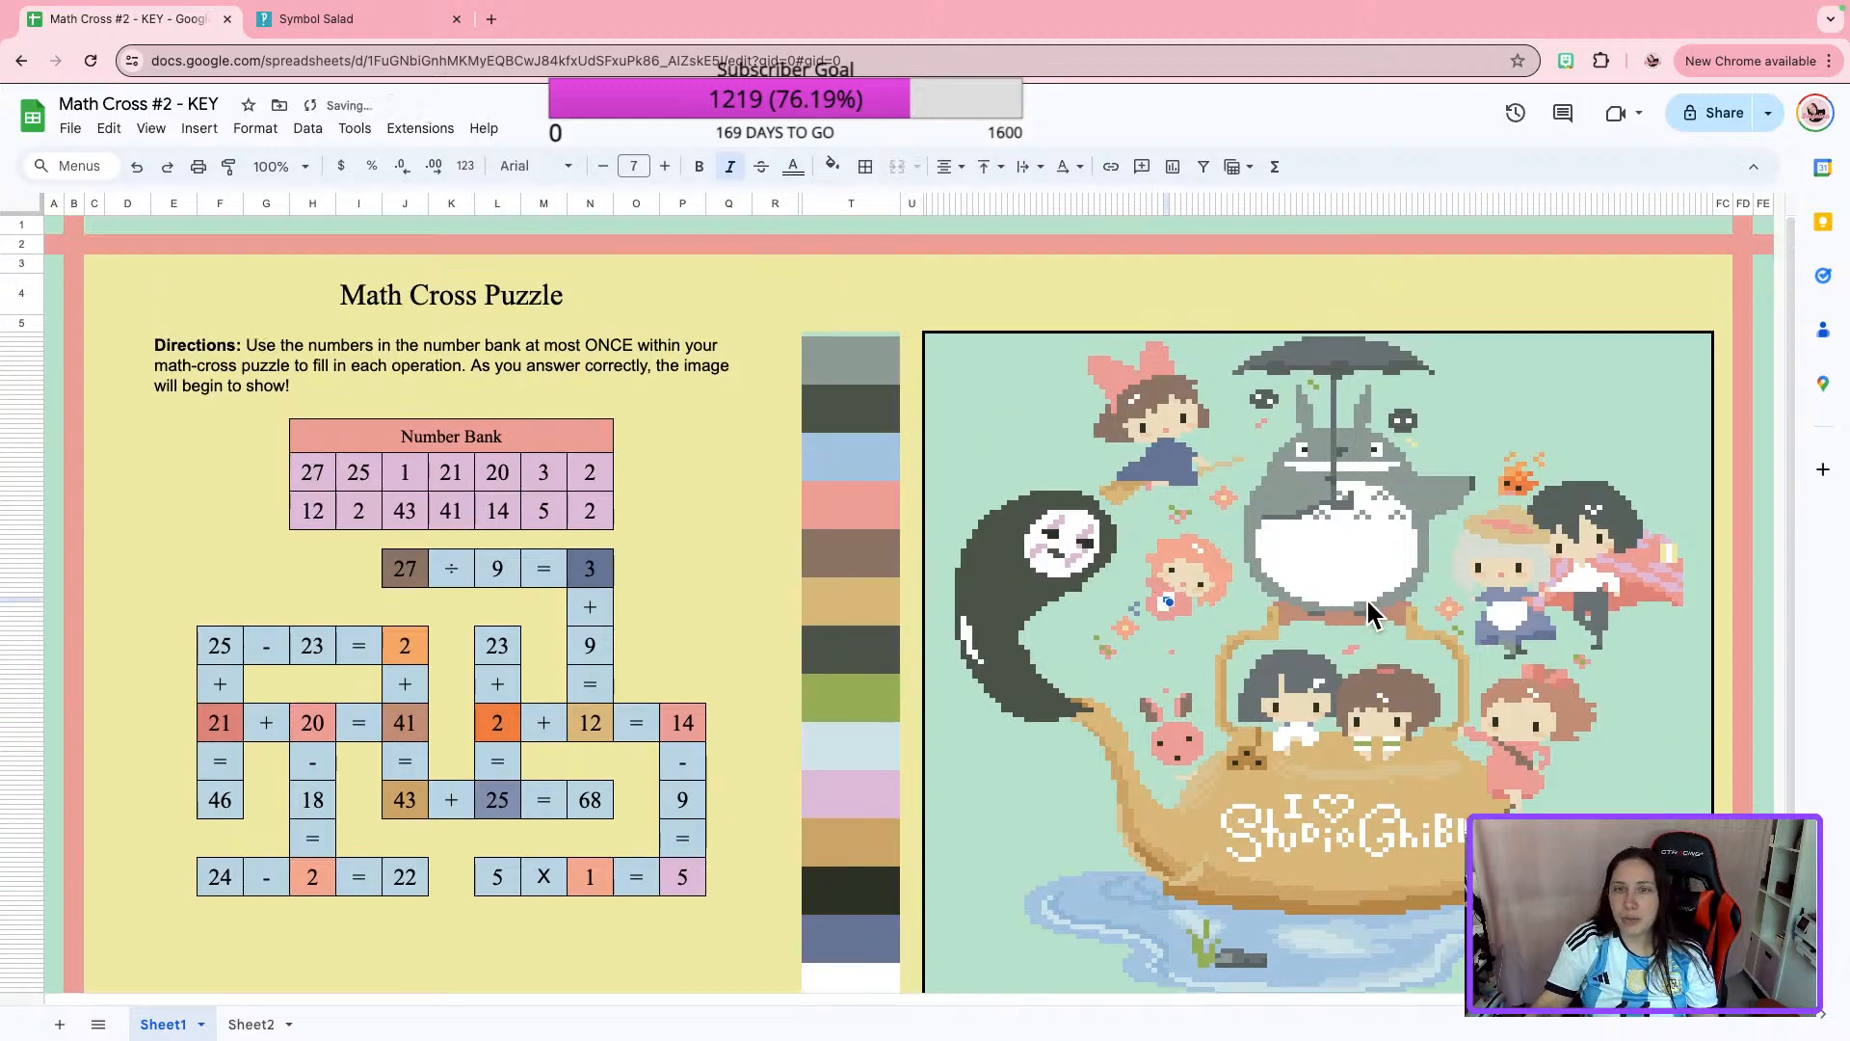
left_click(848, 203)
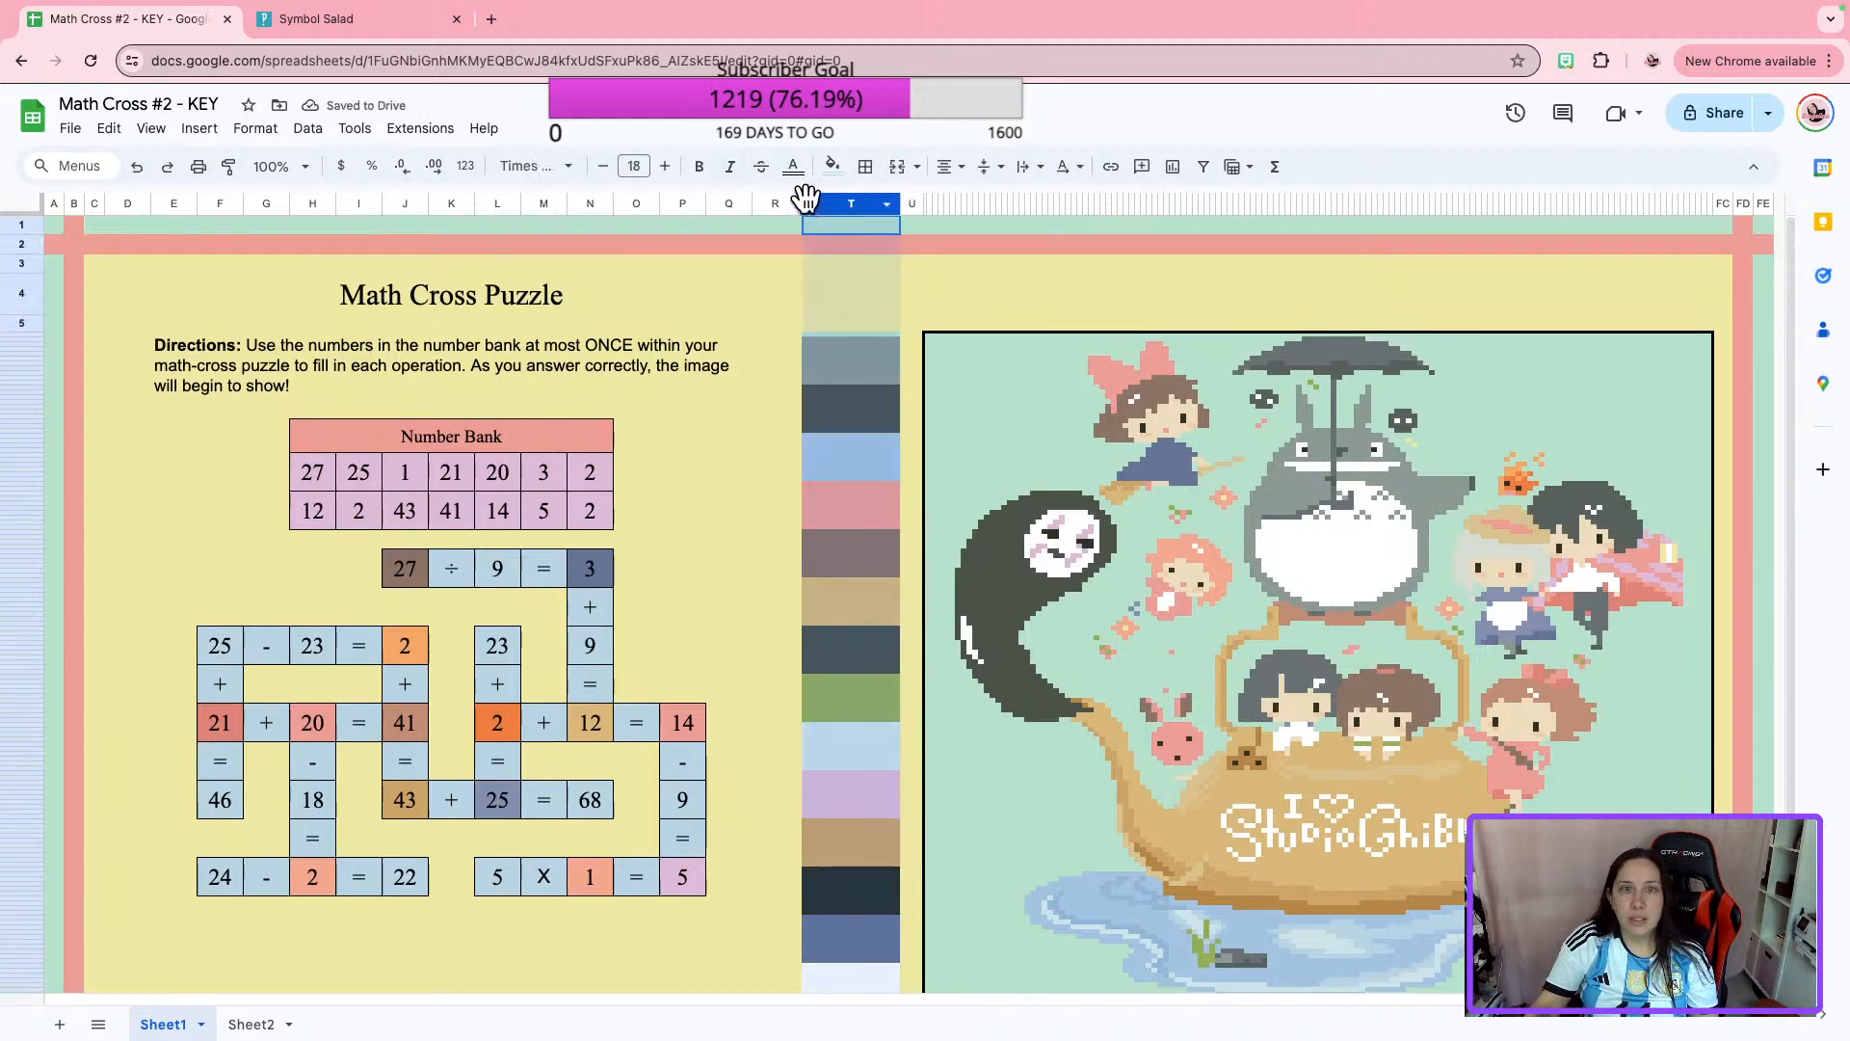
left_click(914, 303)
left_click_drag(911, 203, 826, 204)
right_click(826, 204)
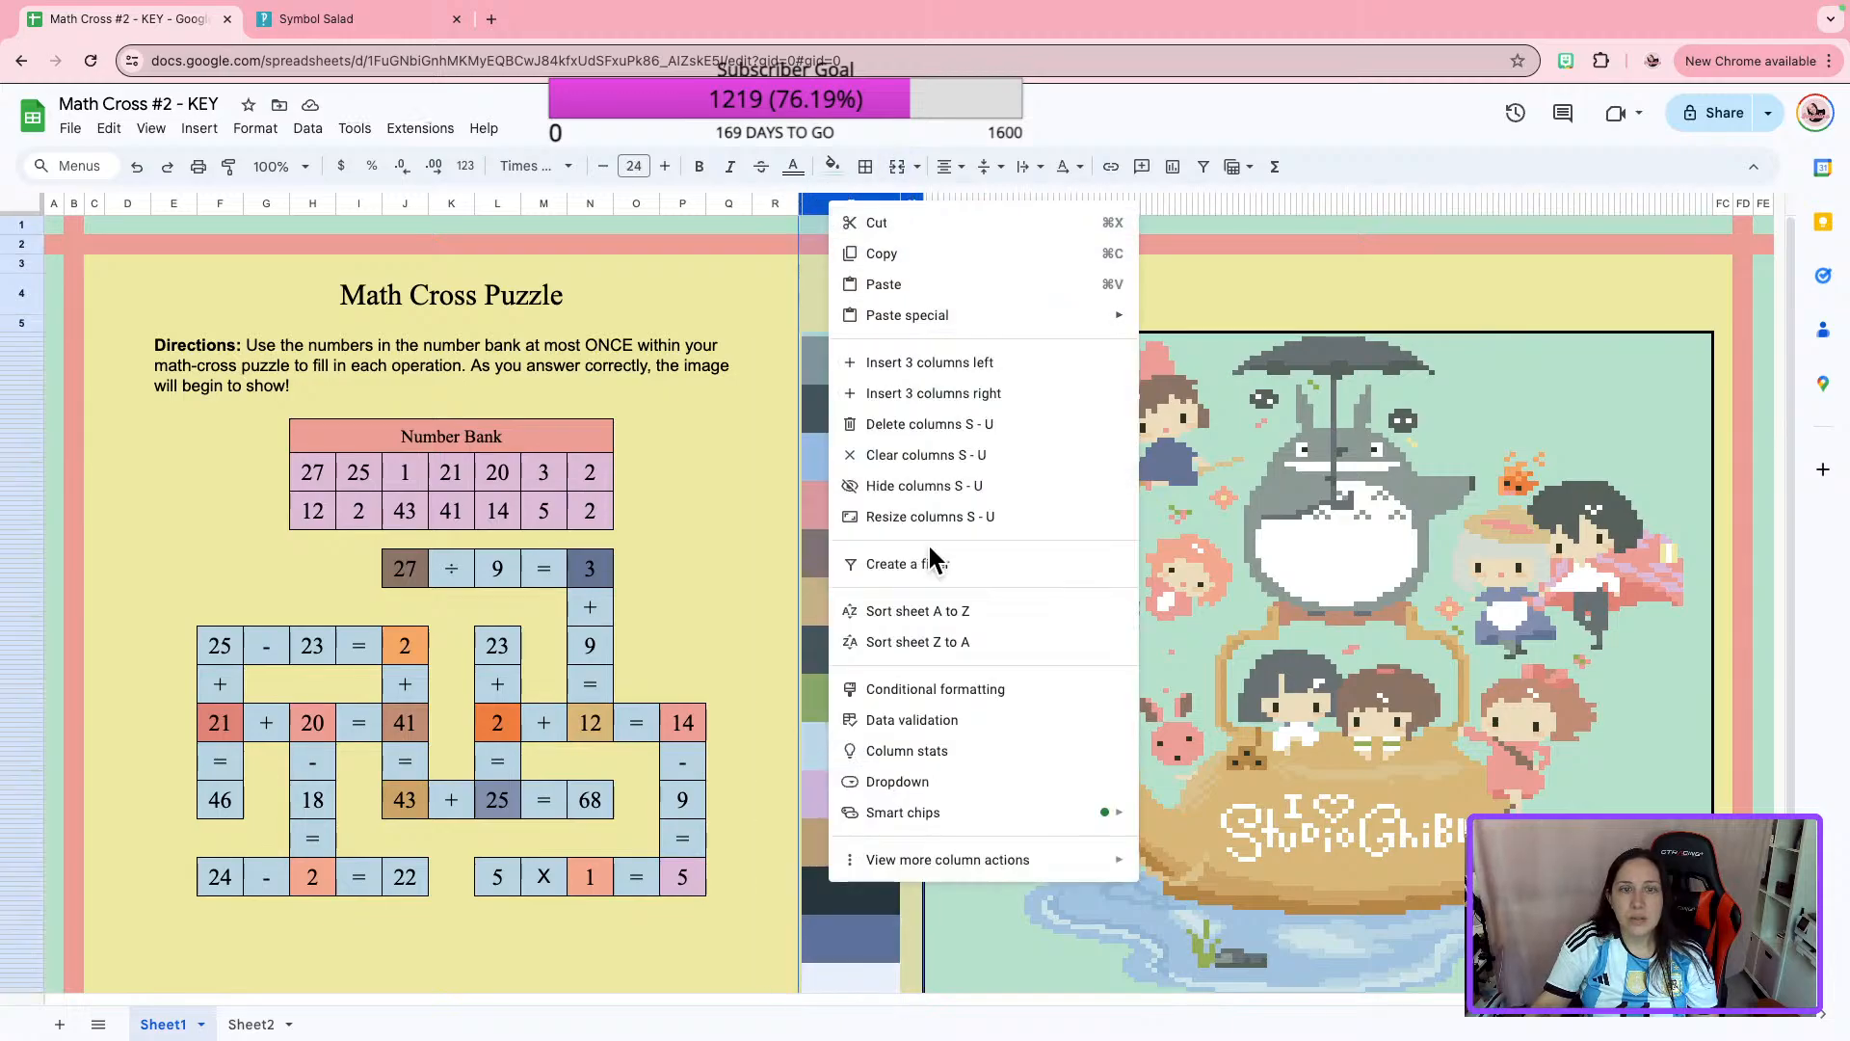
scroll(1650, 600, "down", 2)
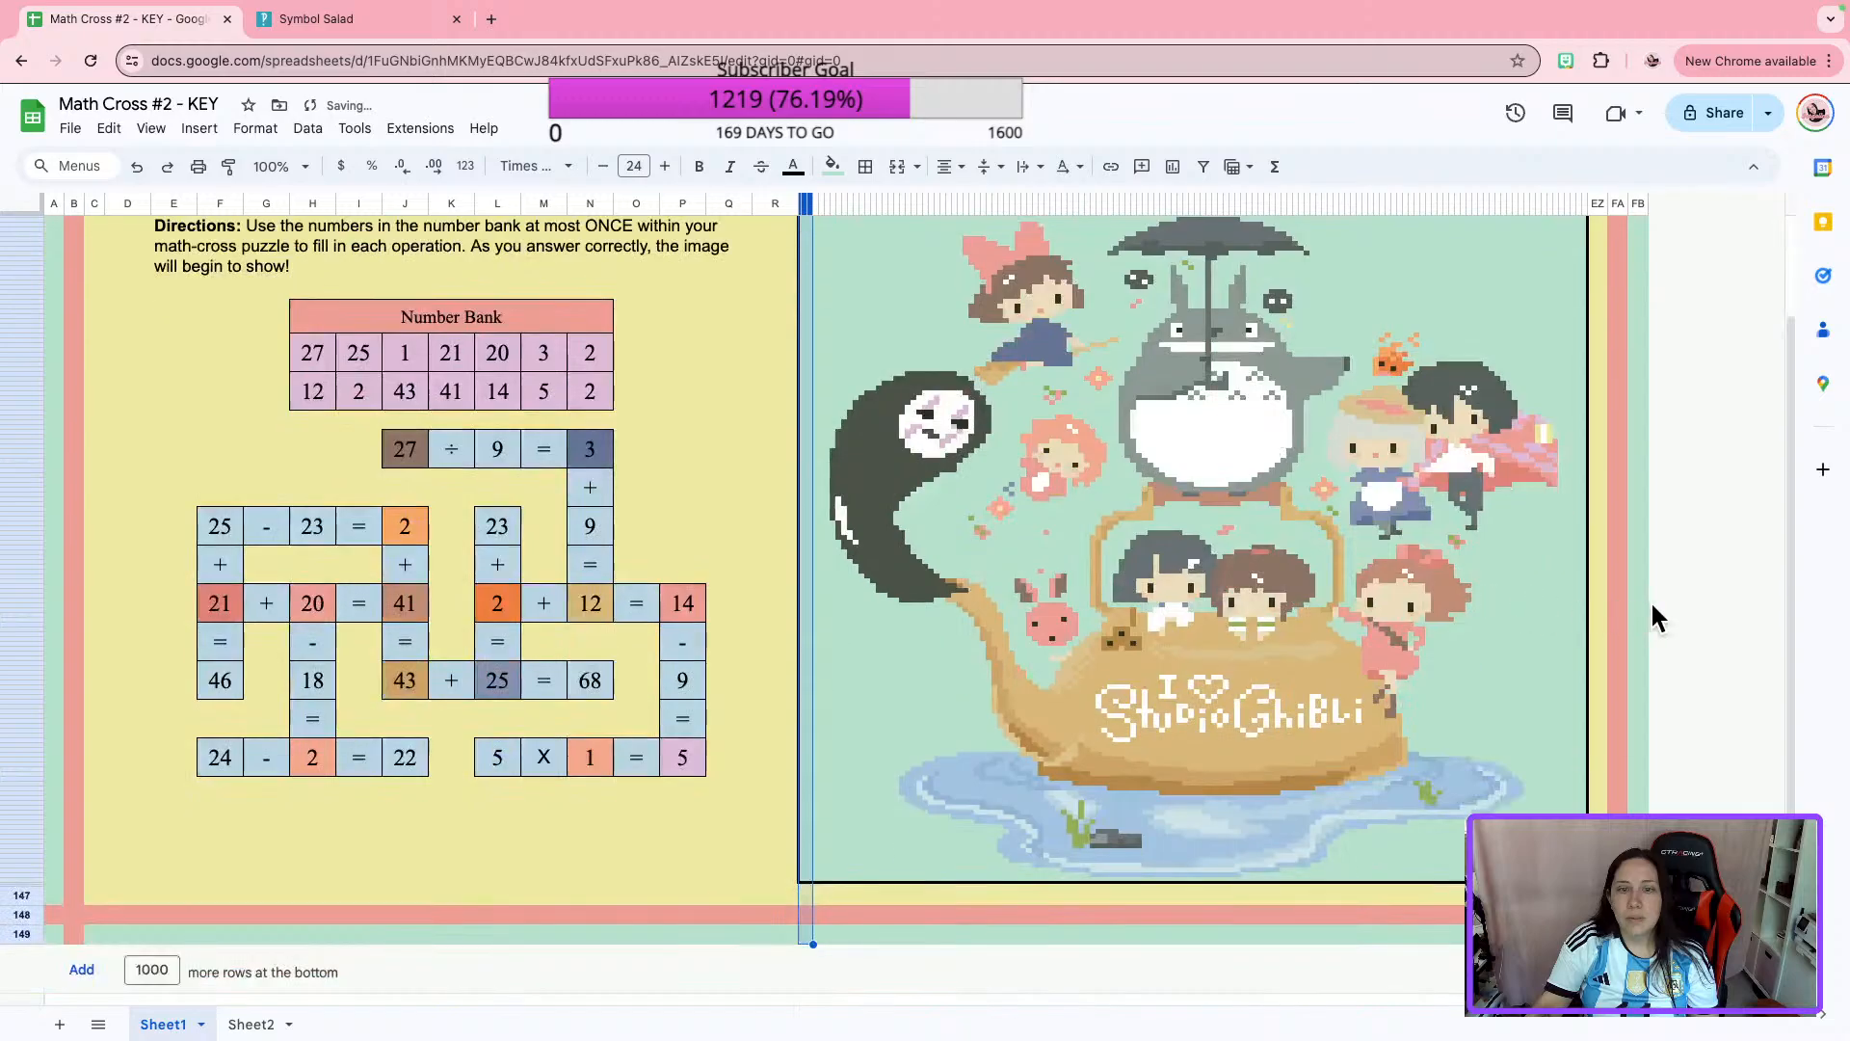
left_click(1646, 605)
Delete the narrow spacer column C beside the pink border and check the sheet's layout.
scroll(1083, 680, "up", 2)
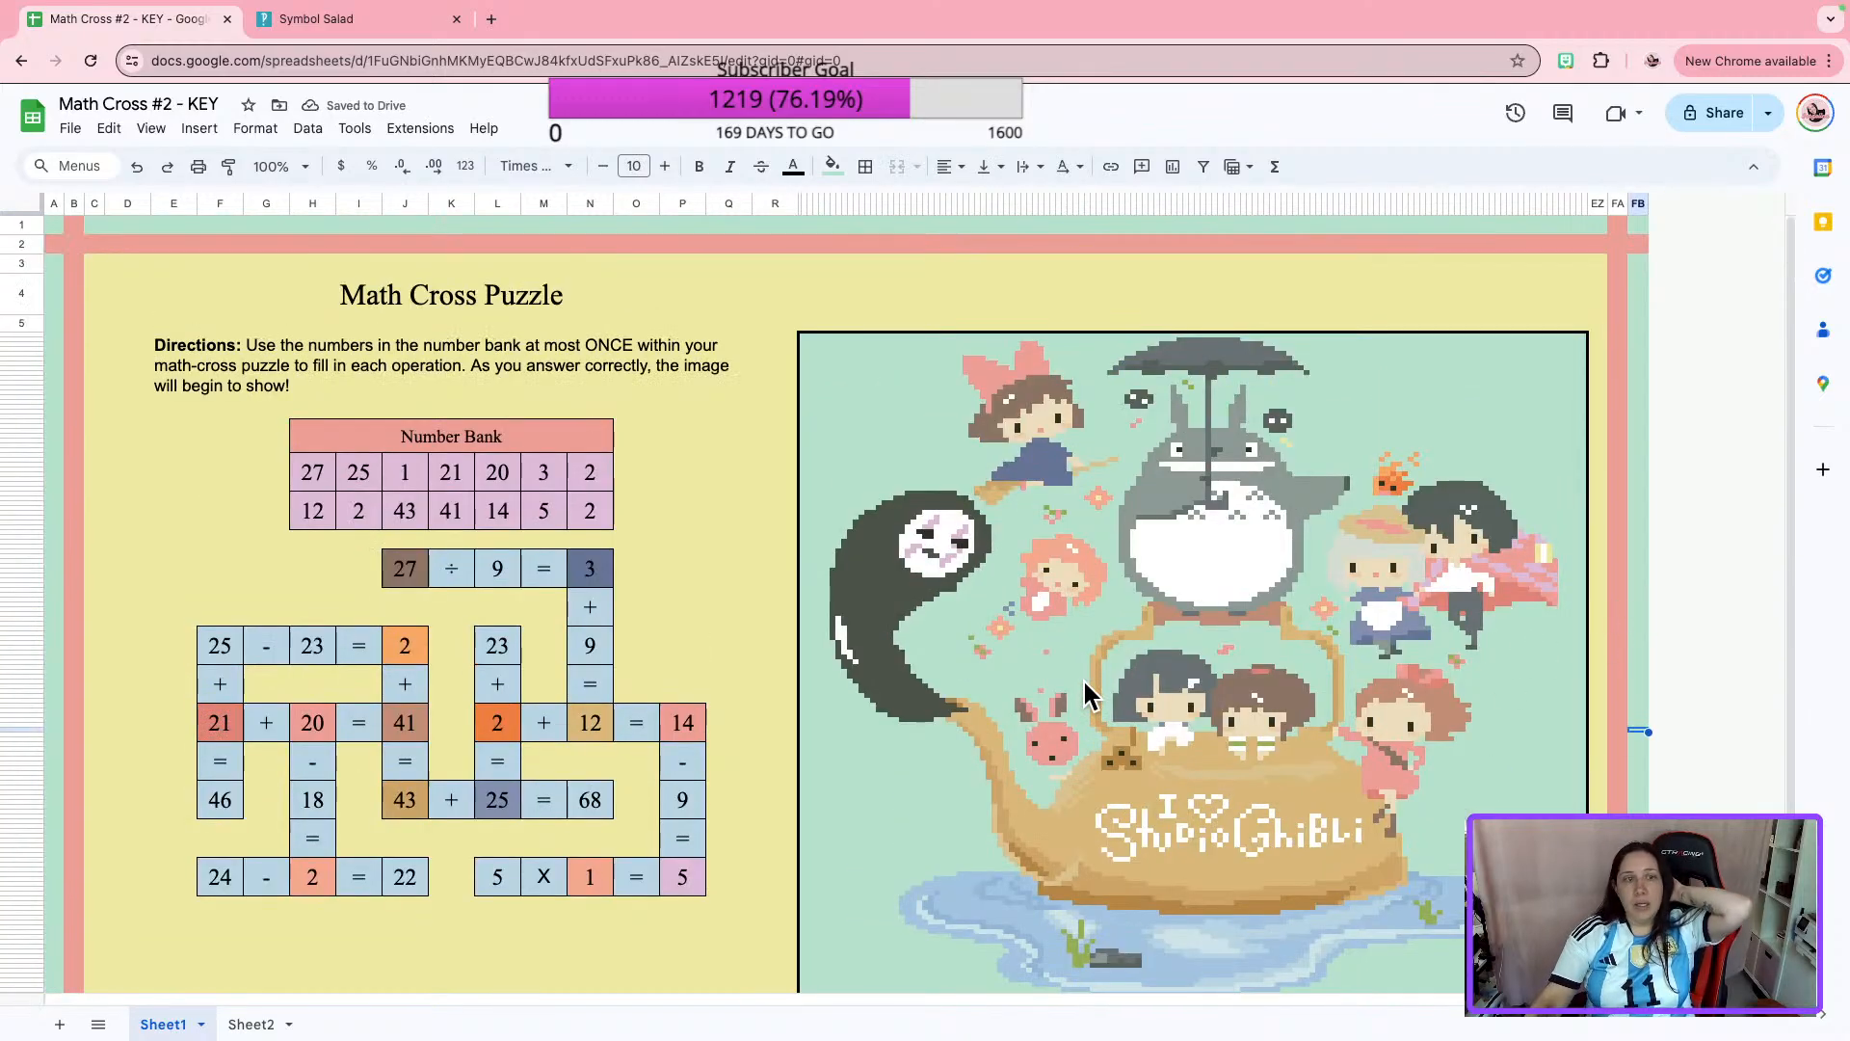
scroll(1084, 679, "down", 2)
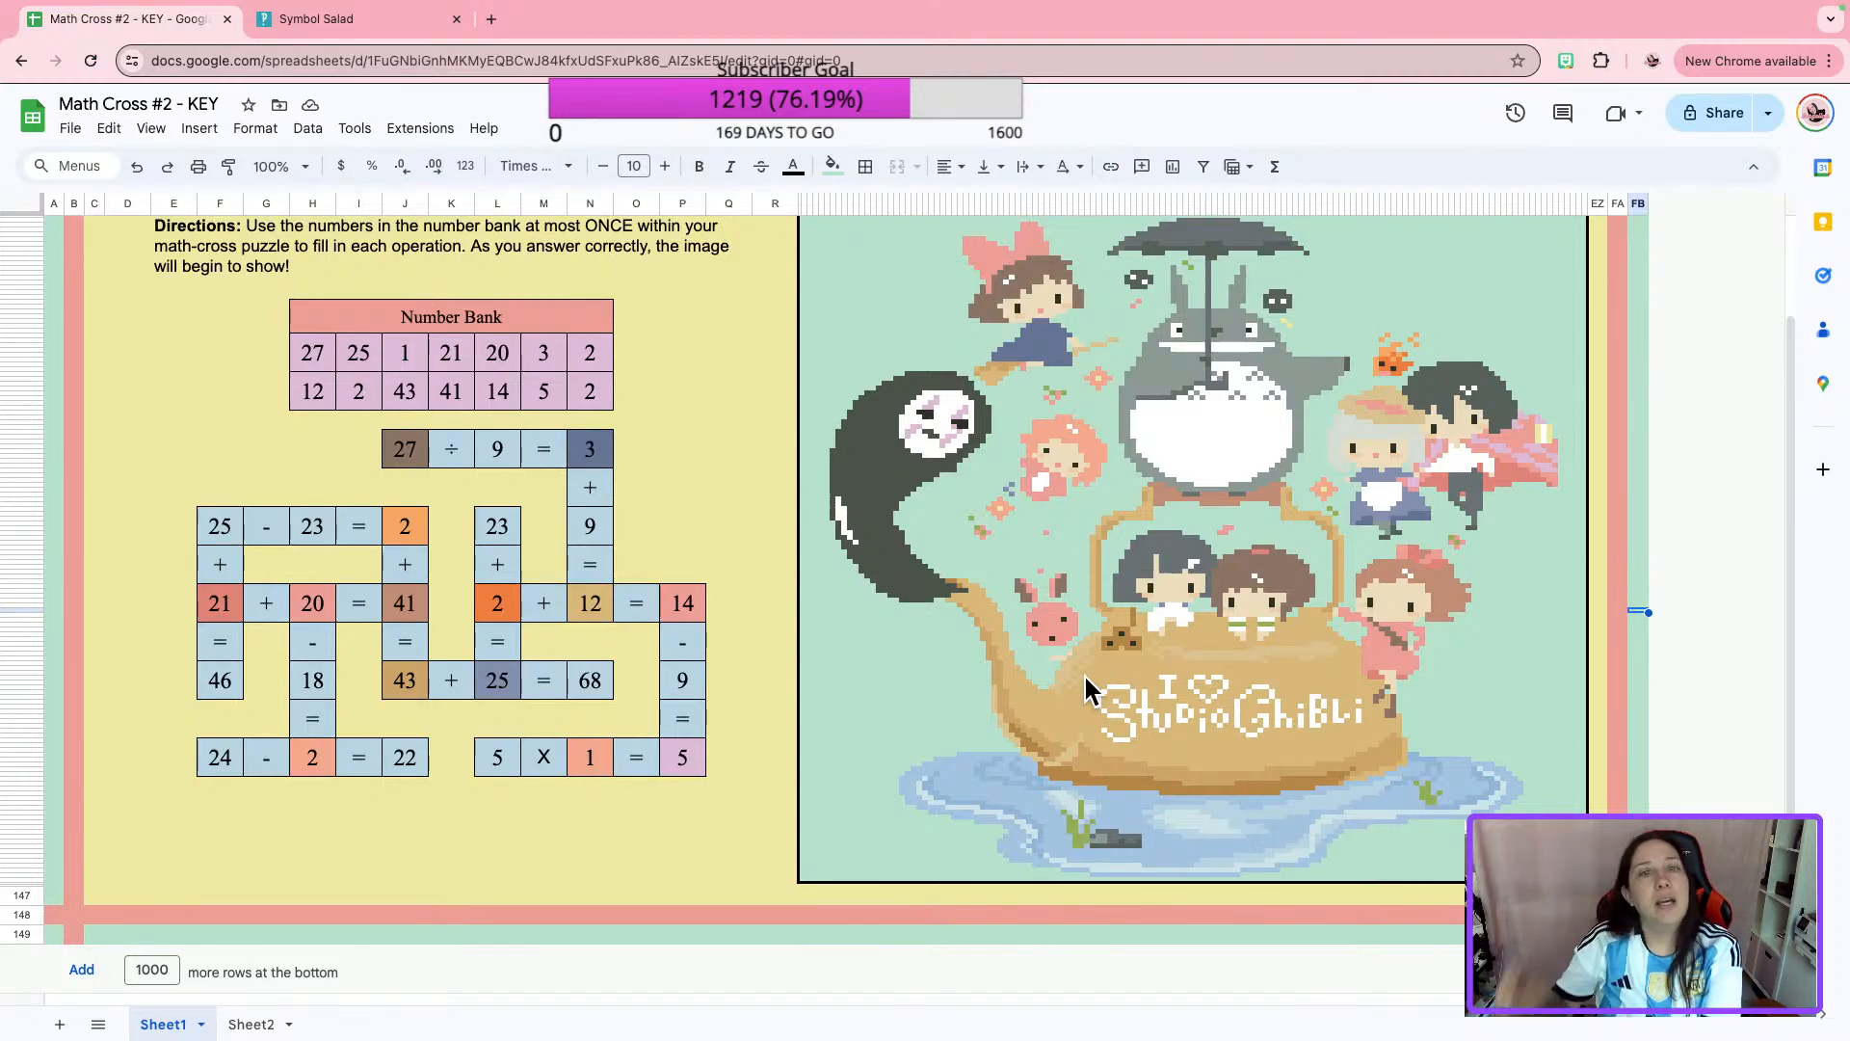
scroll(403, 412, "up", 2)
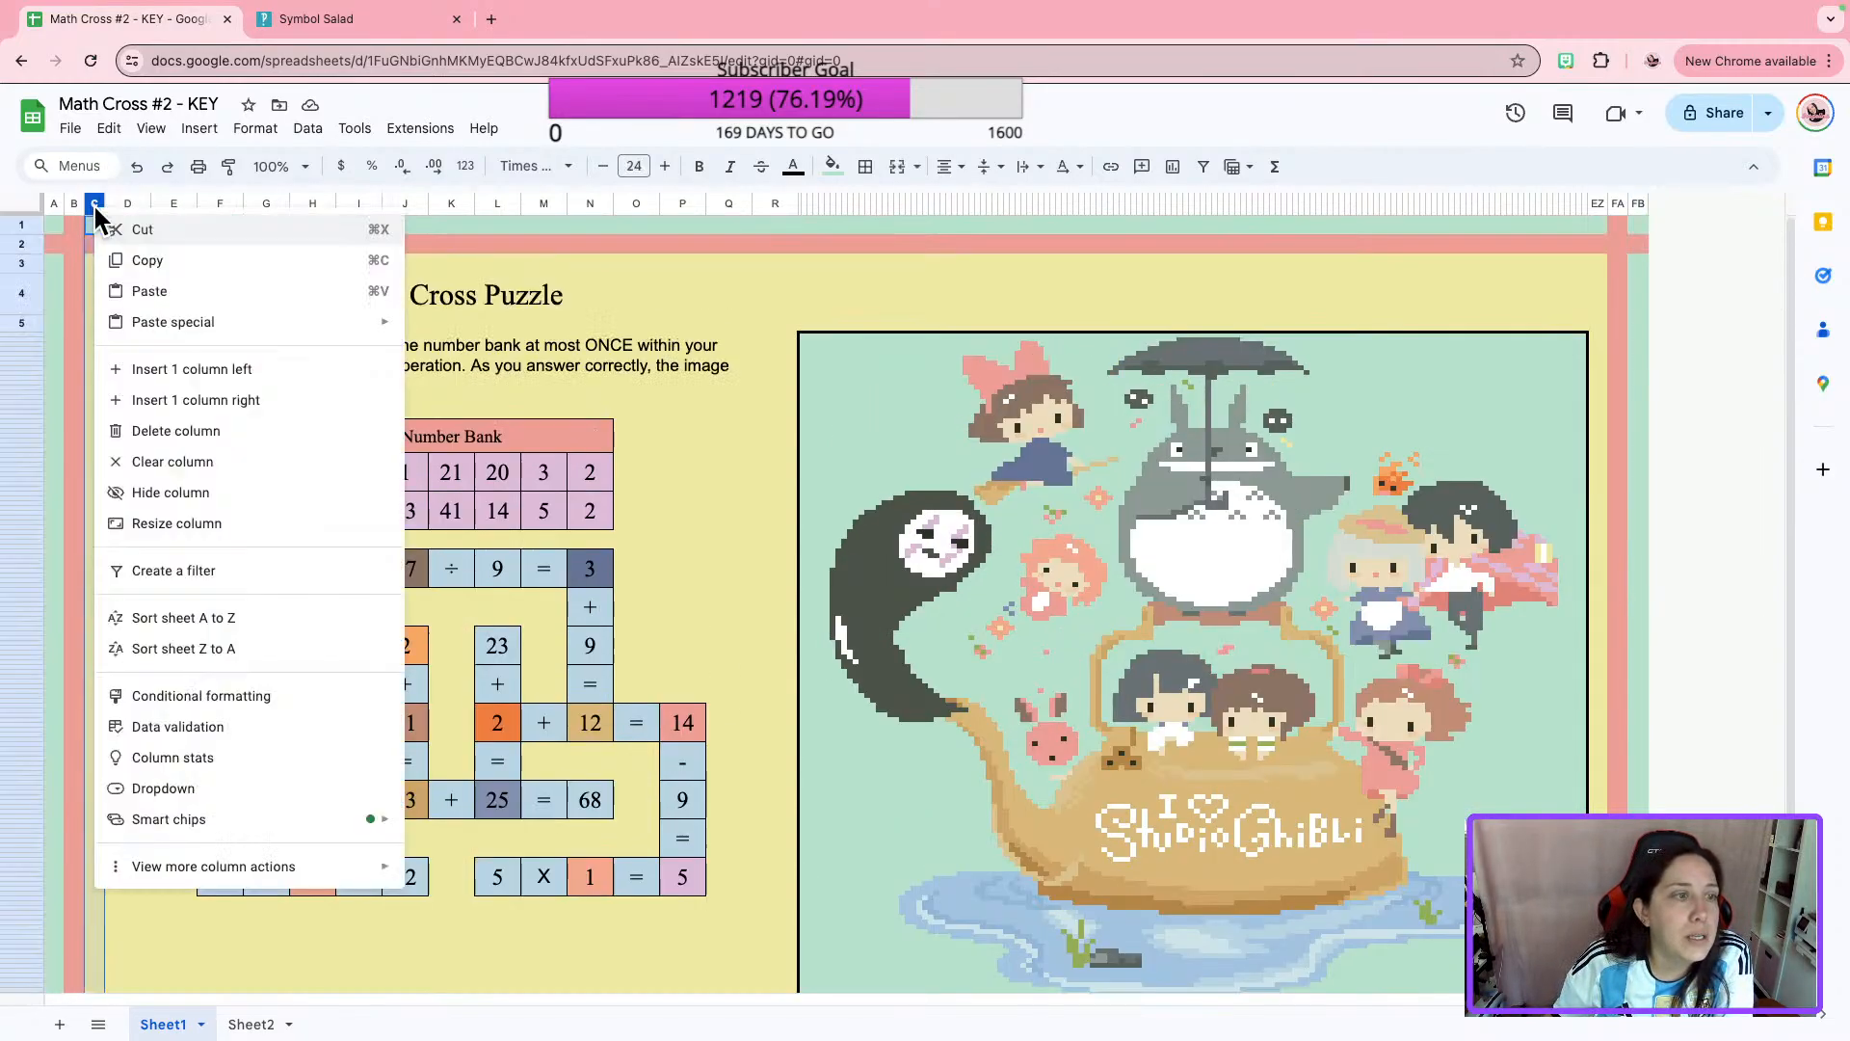
left_click(196, 431)
left_click(1002, 448)
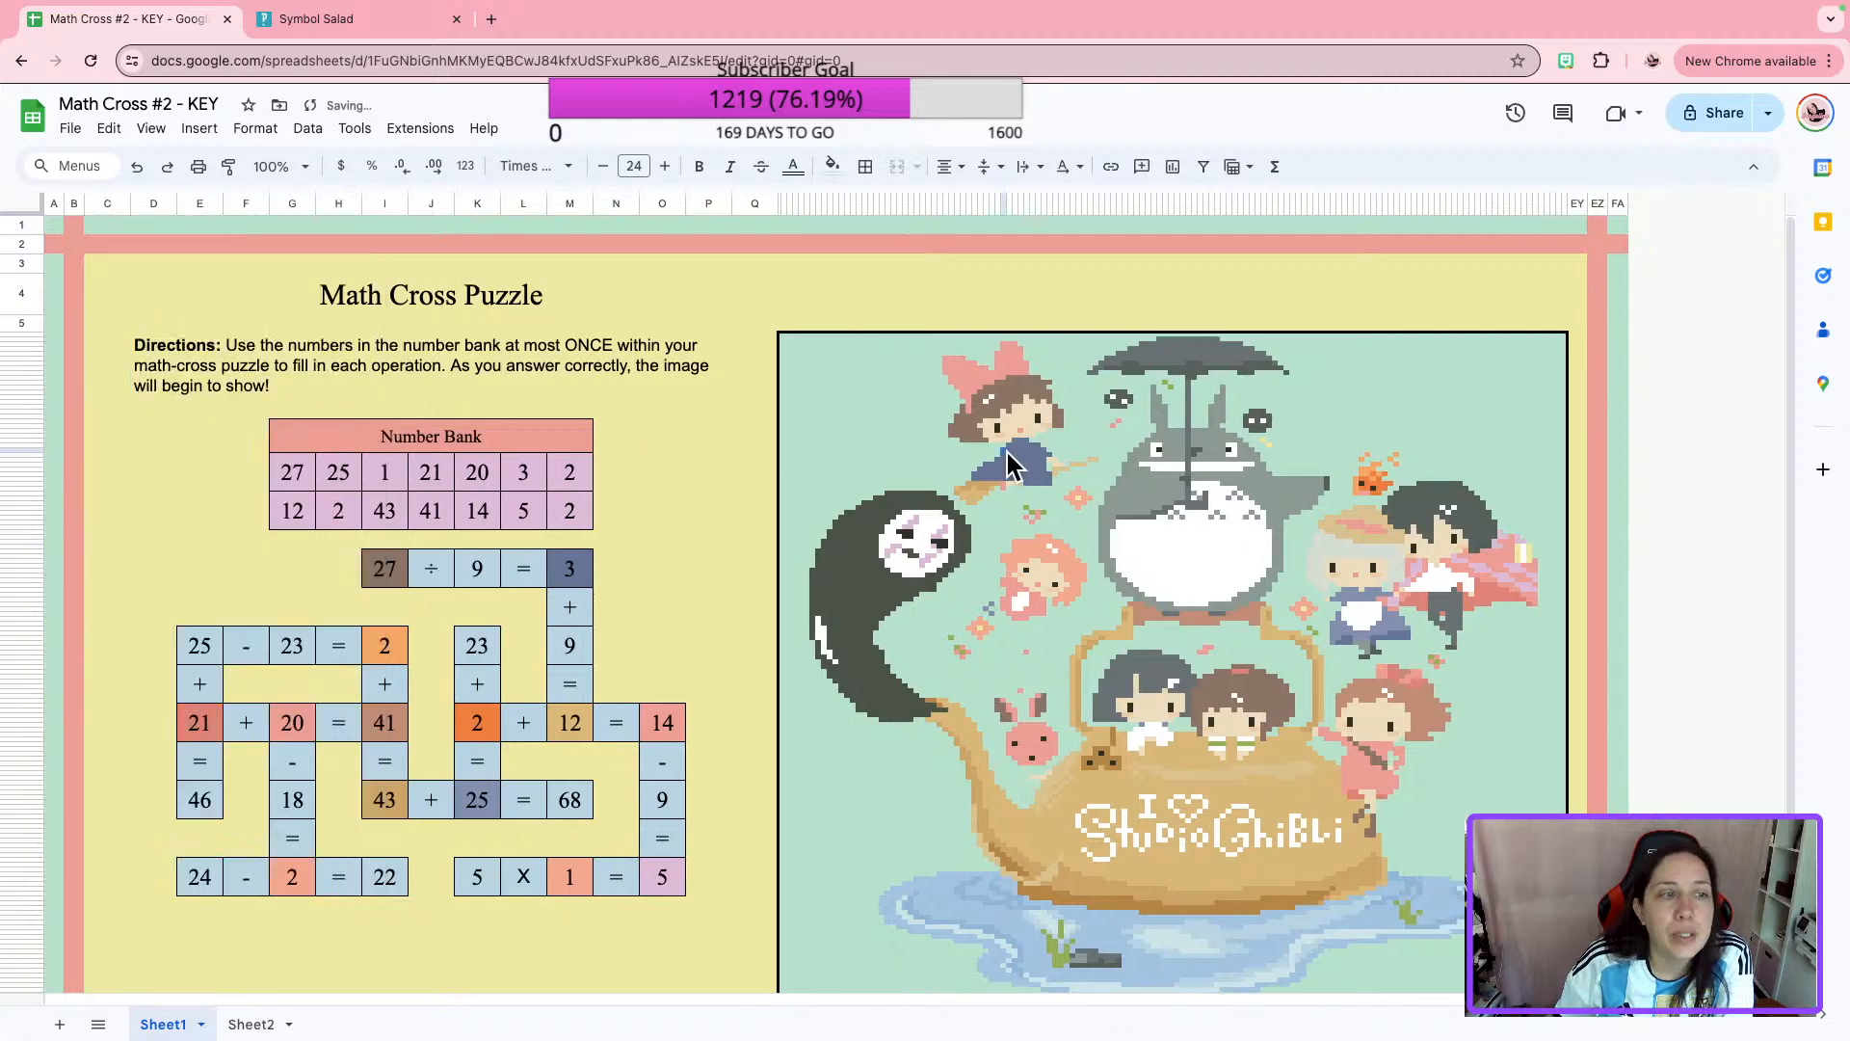
scroll(1108, 569, "down", 3)
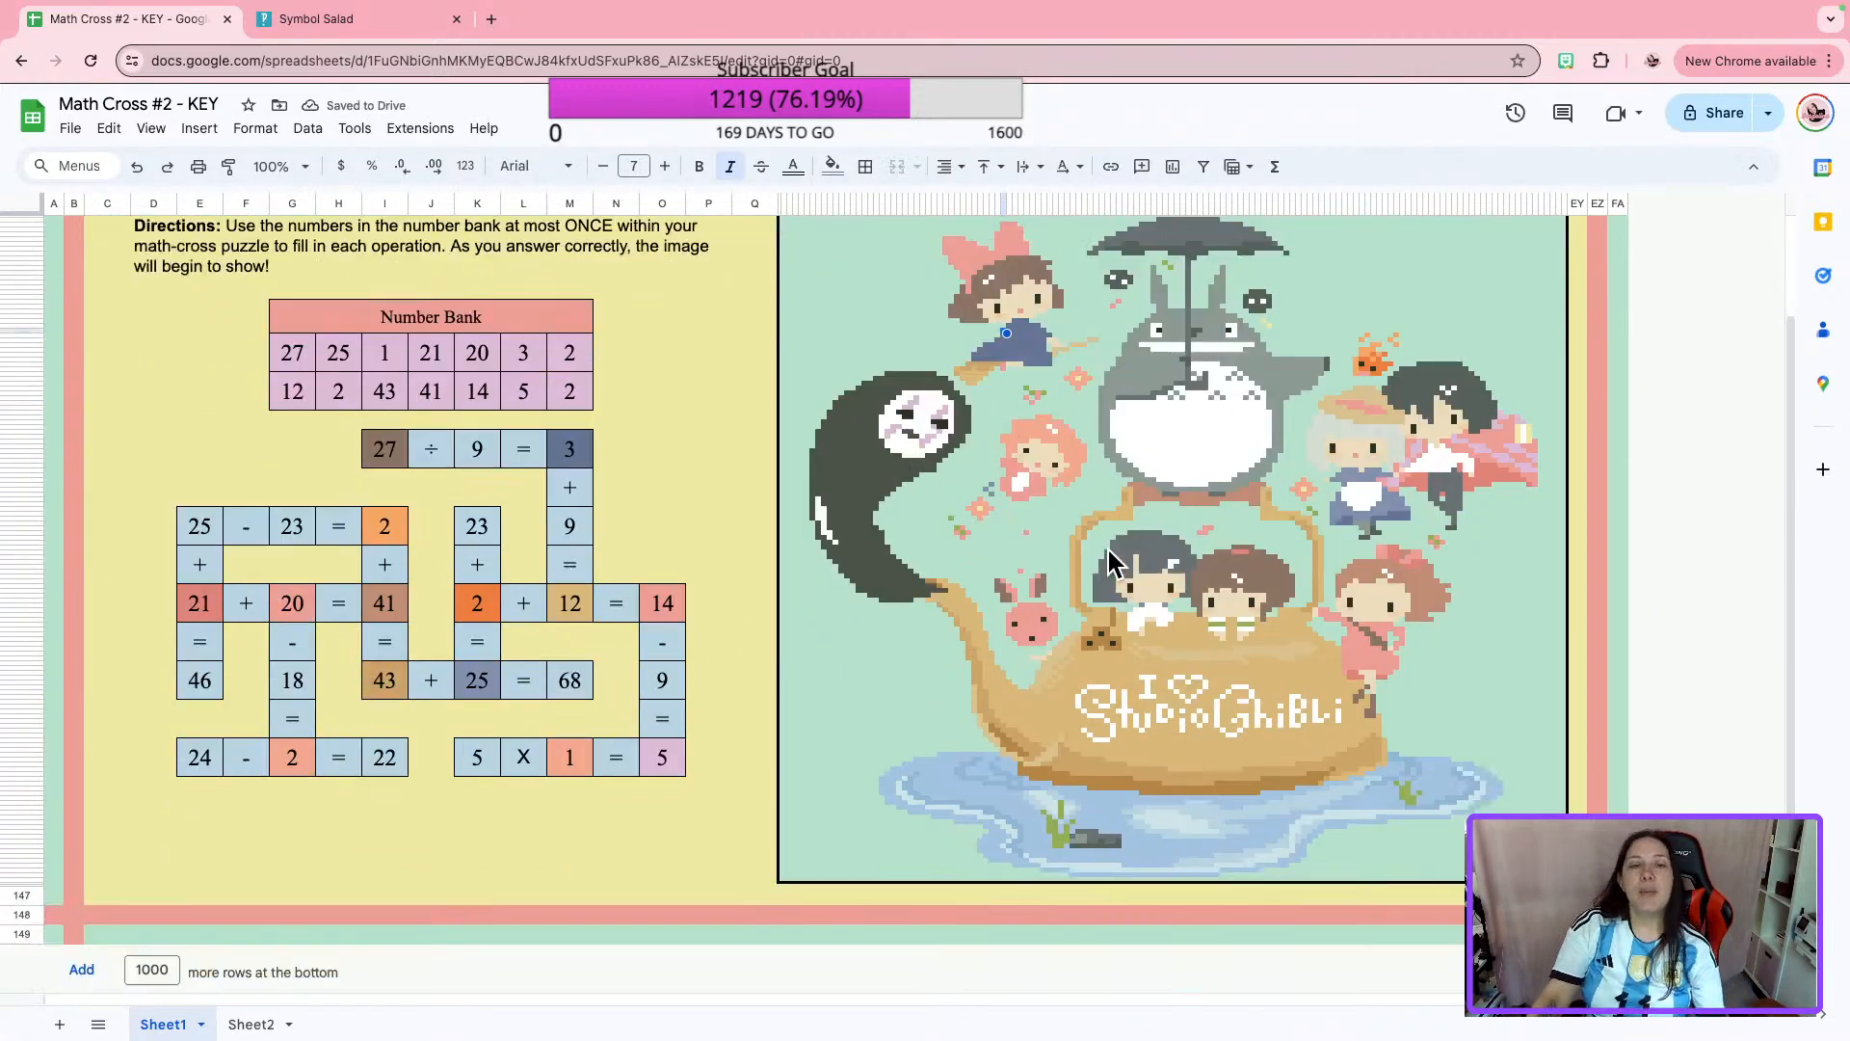
Set the sheet zoom to 75% and capture a screenshot of the whole puzzle and picture.
scroll(1101, 550, "up", 3)
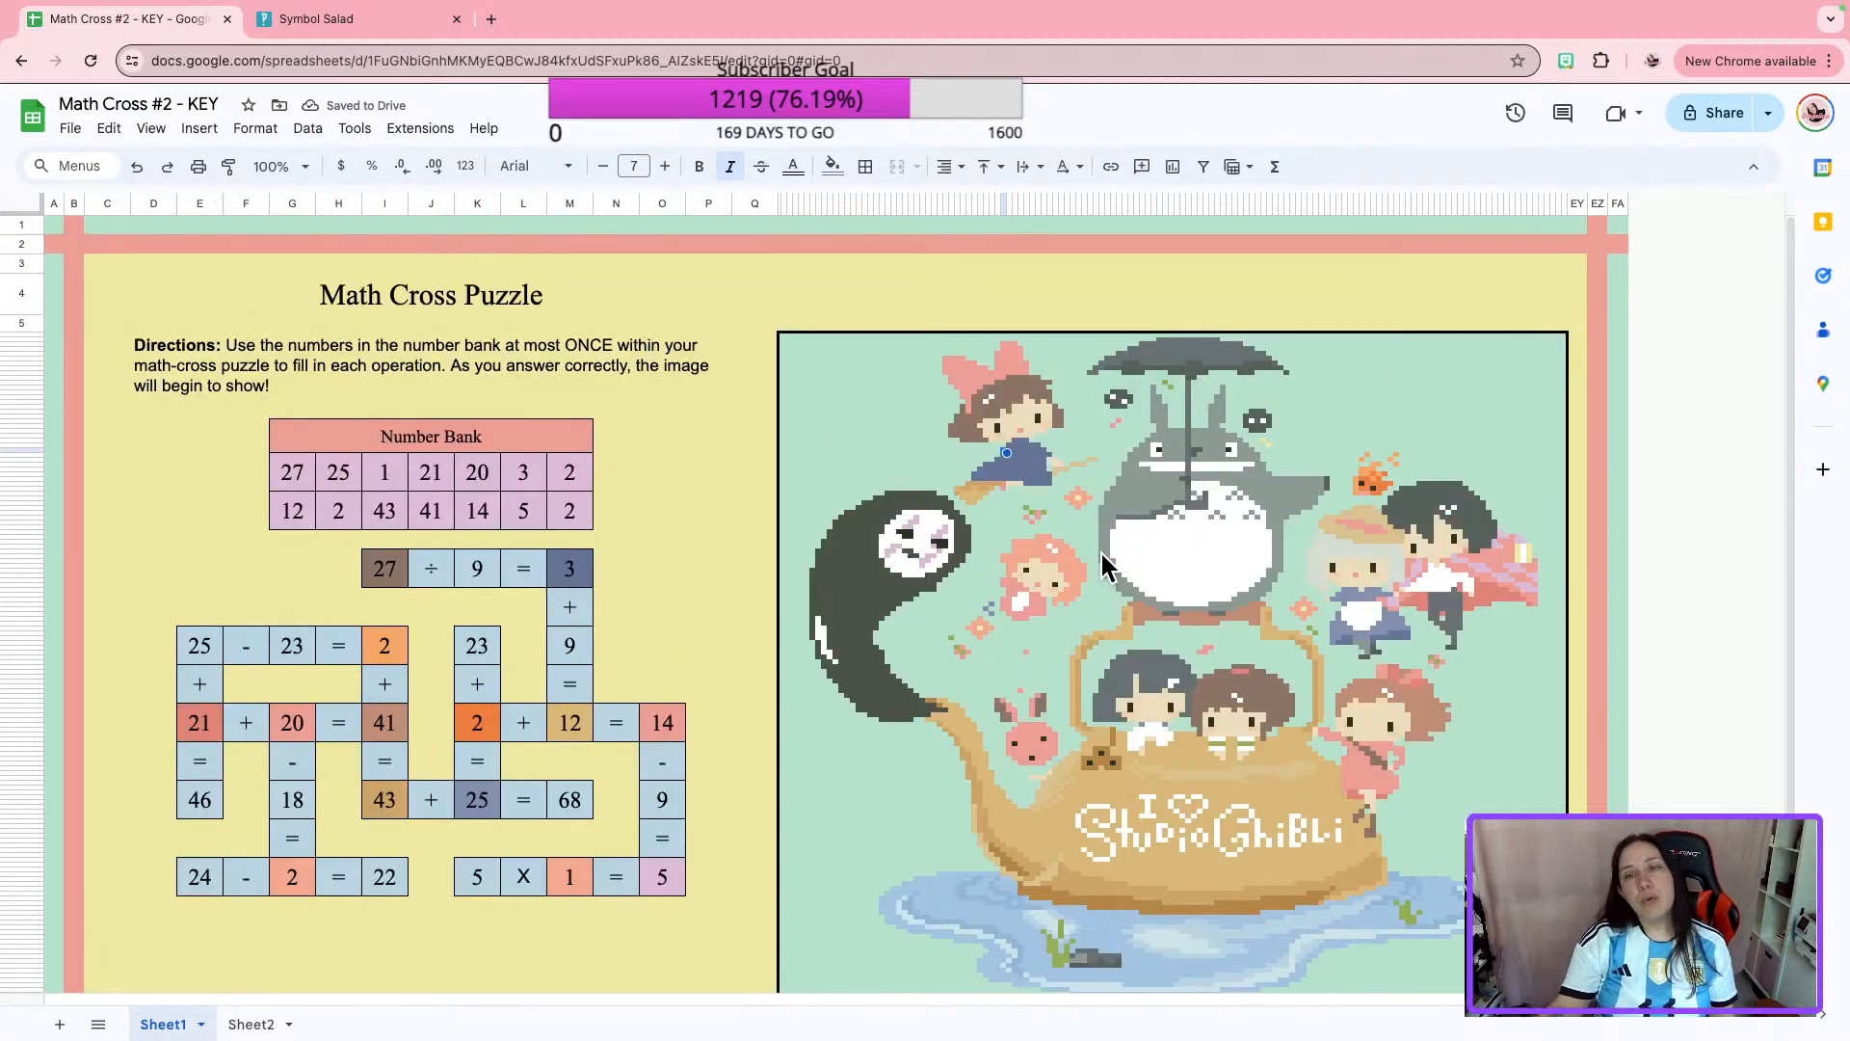
left_click(305, 168)
left_click(274, 264)
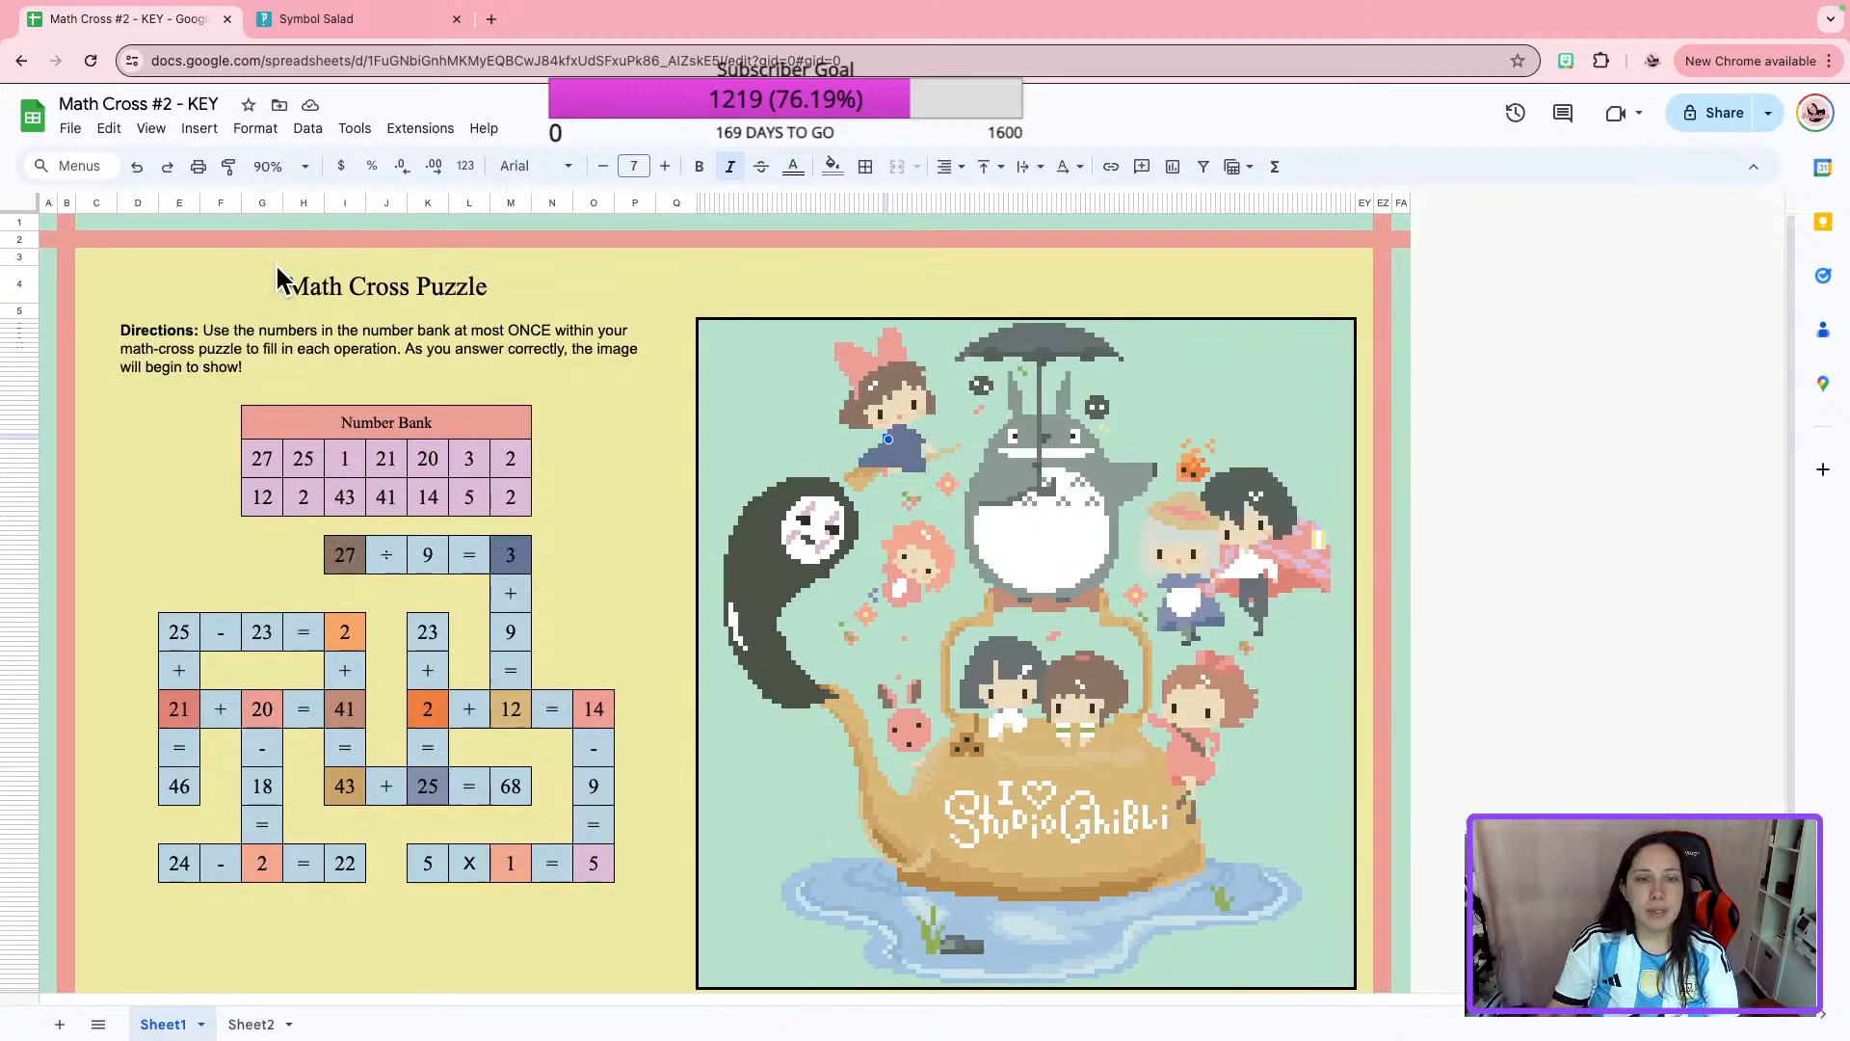
left_click(299, 167)
left_click(291, 233)
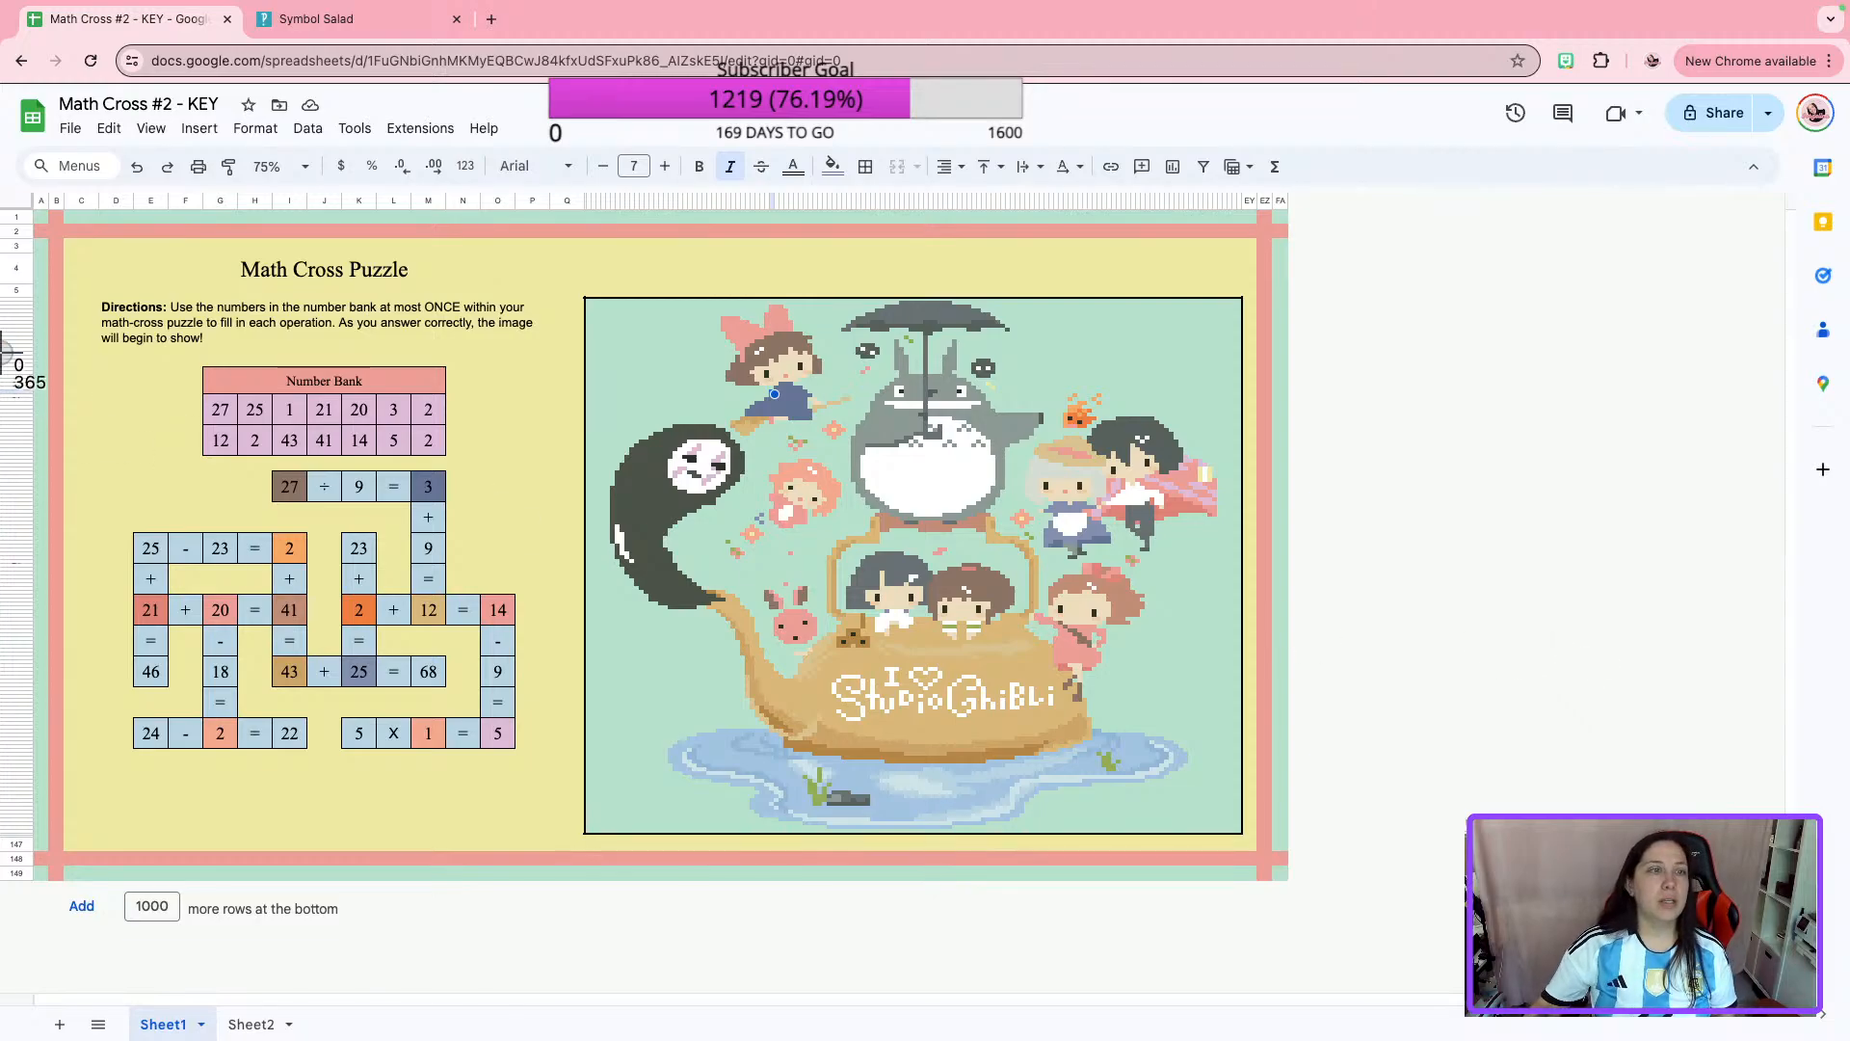
left_click_drag(35, 209, 1282, 880)
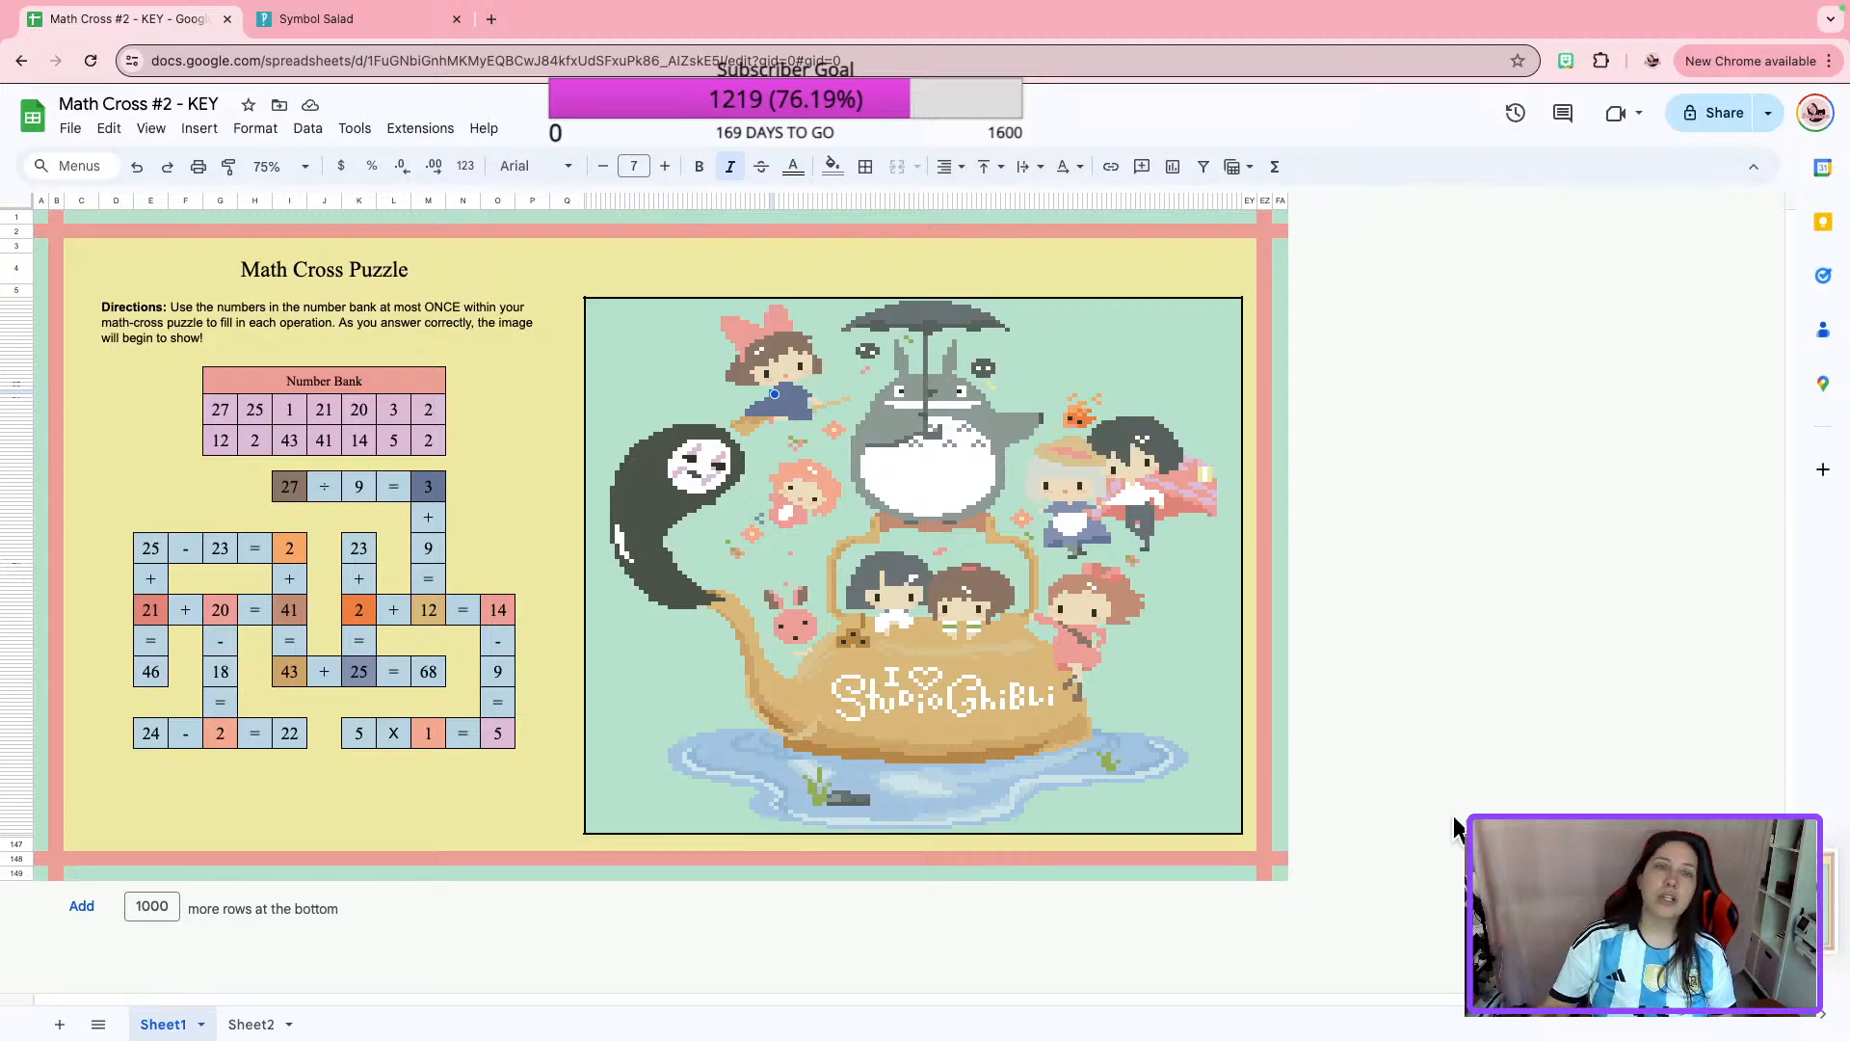
Change the key's general access to Anyone with the link and copy the sharing link.
left_click(1714, 118)
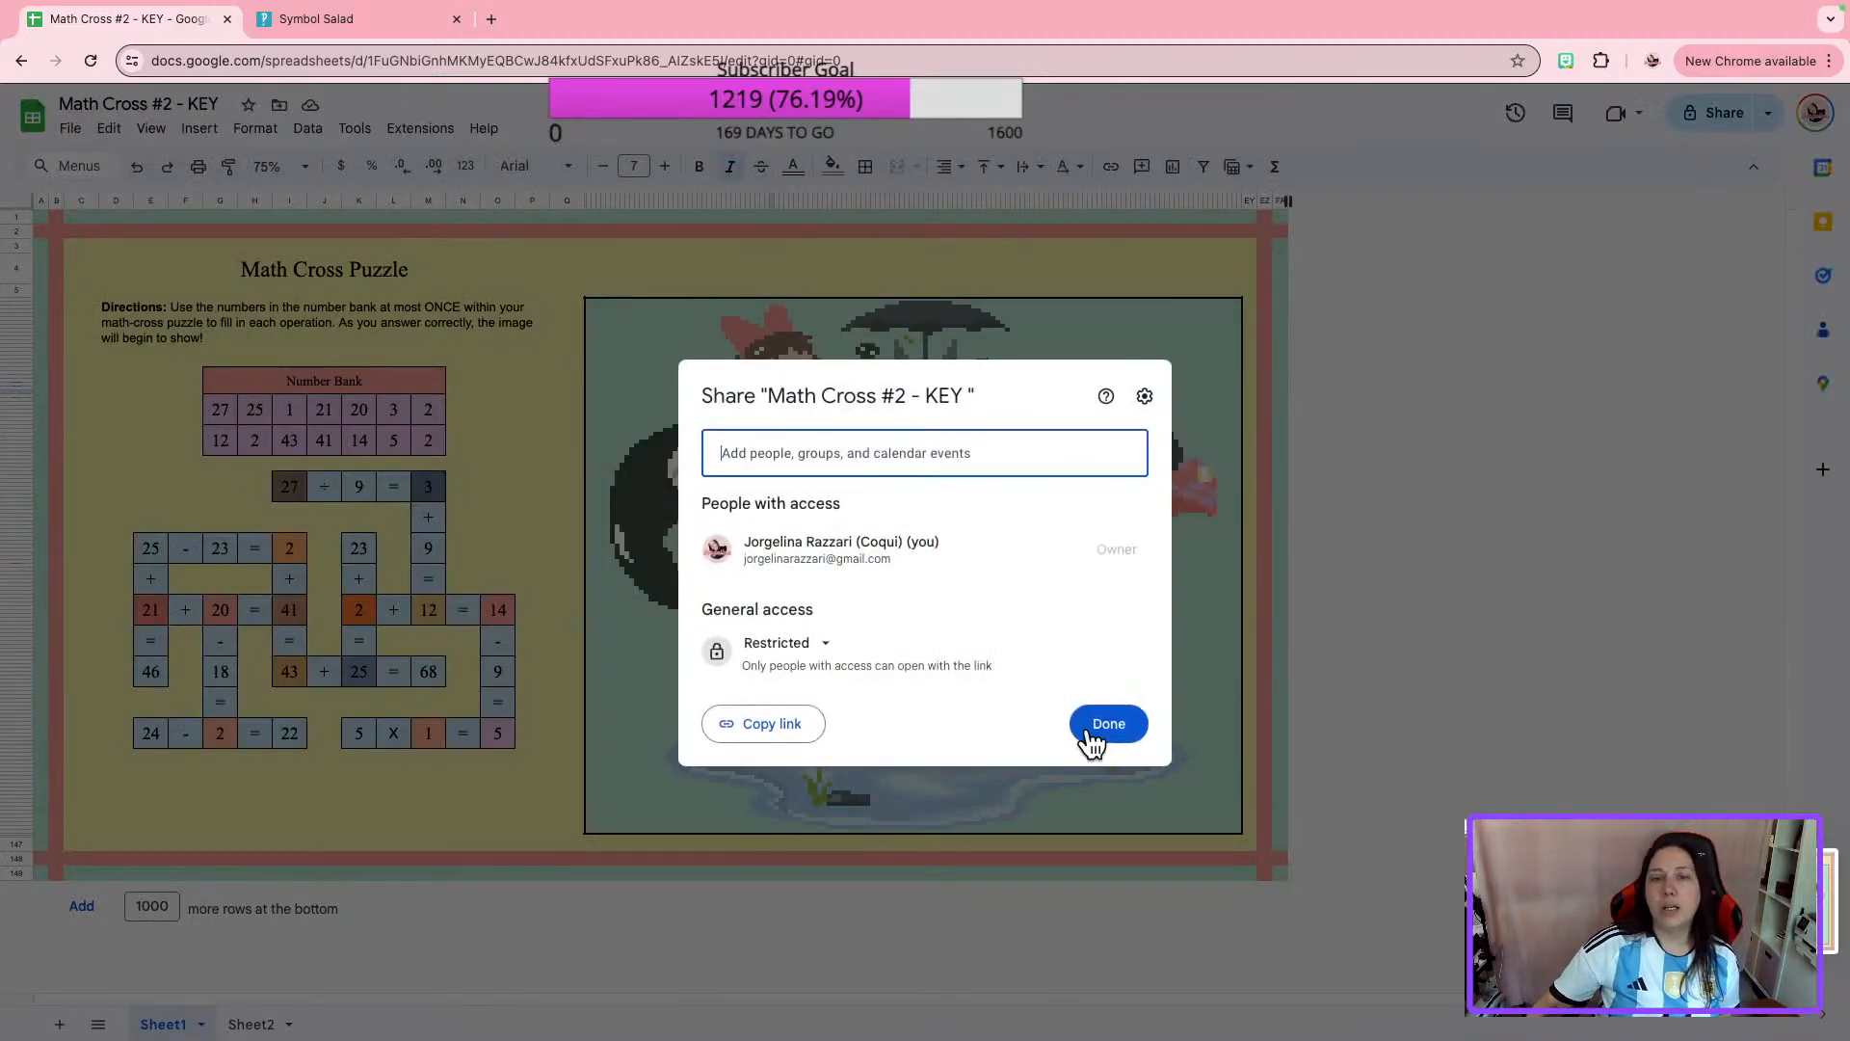
left_click(819, 644)
left_click(852, 732)
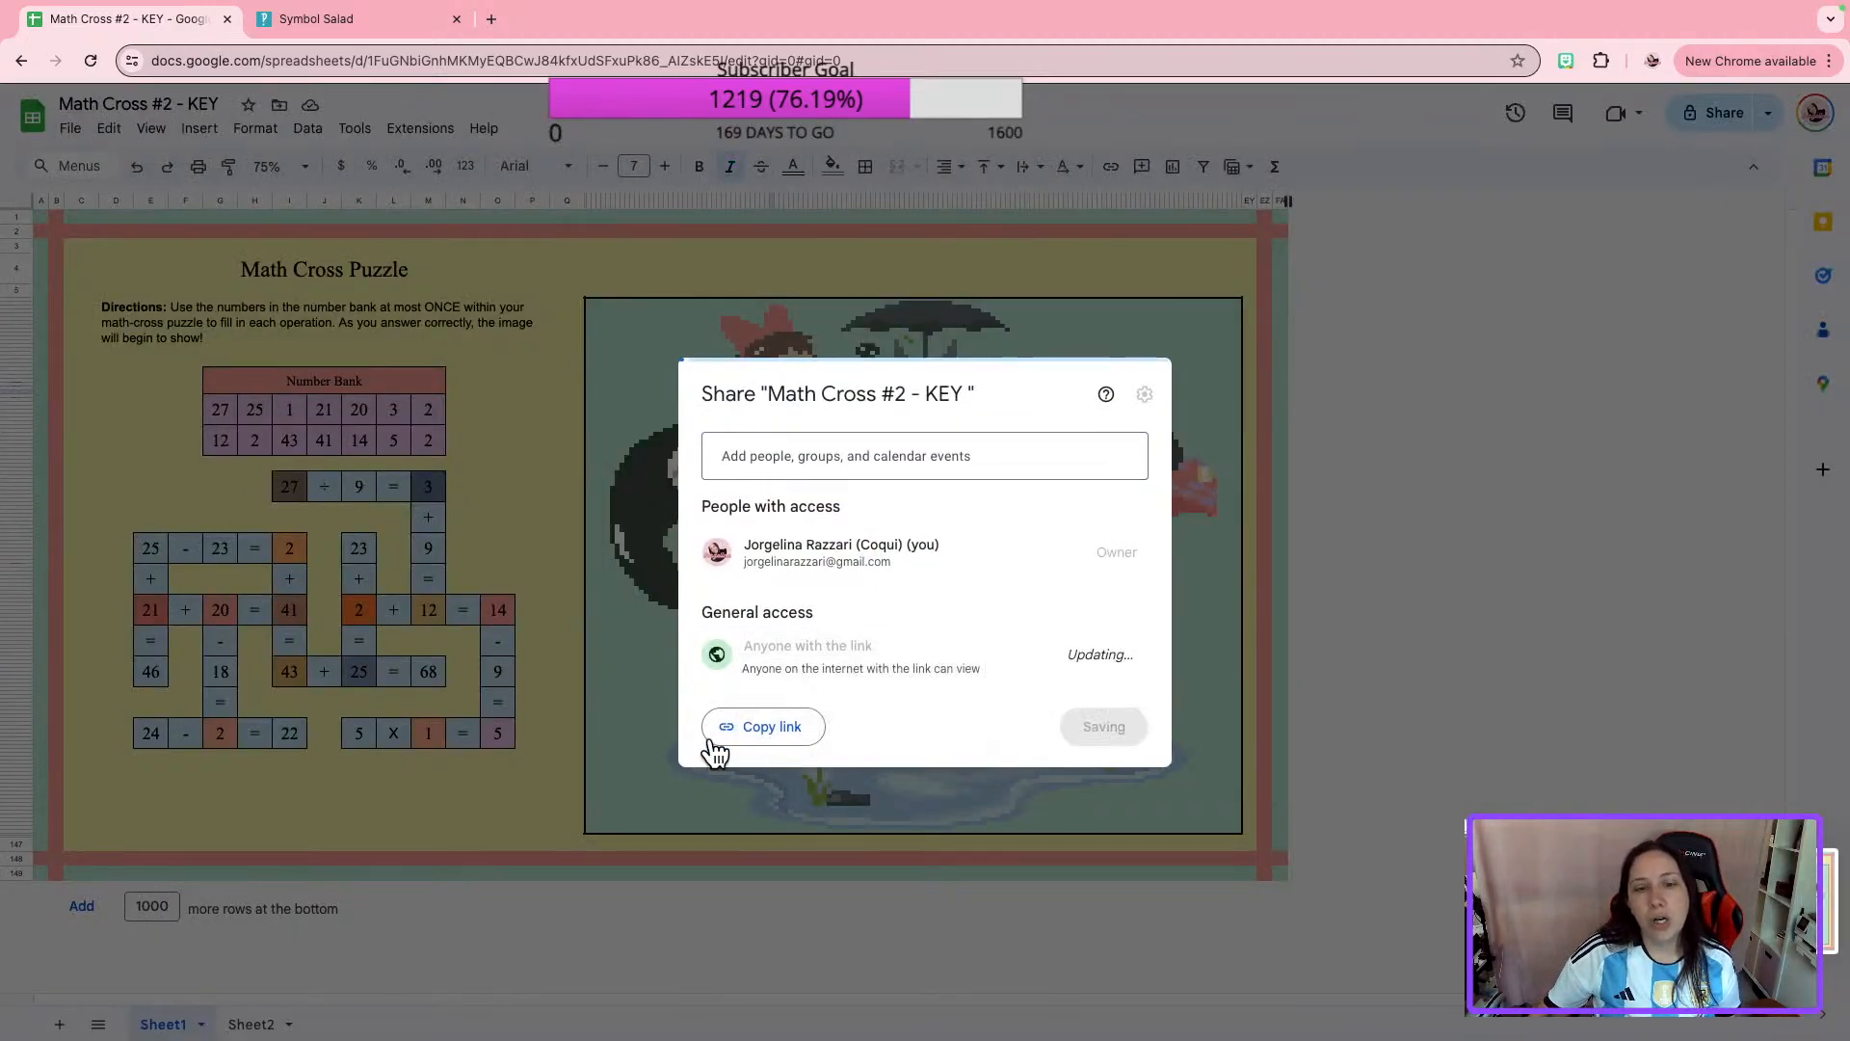
left_click(775, 725)
left_click(1107, 724)
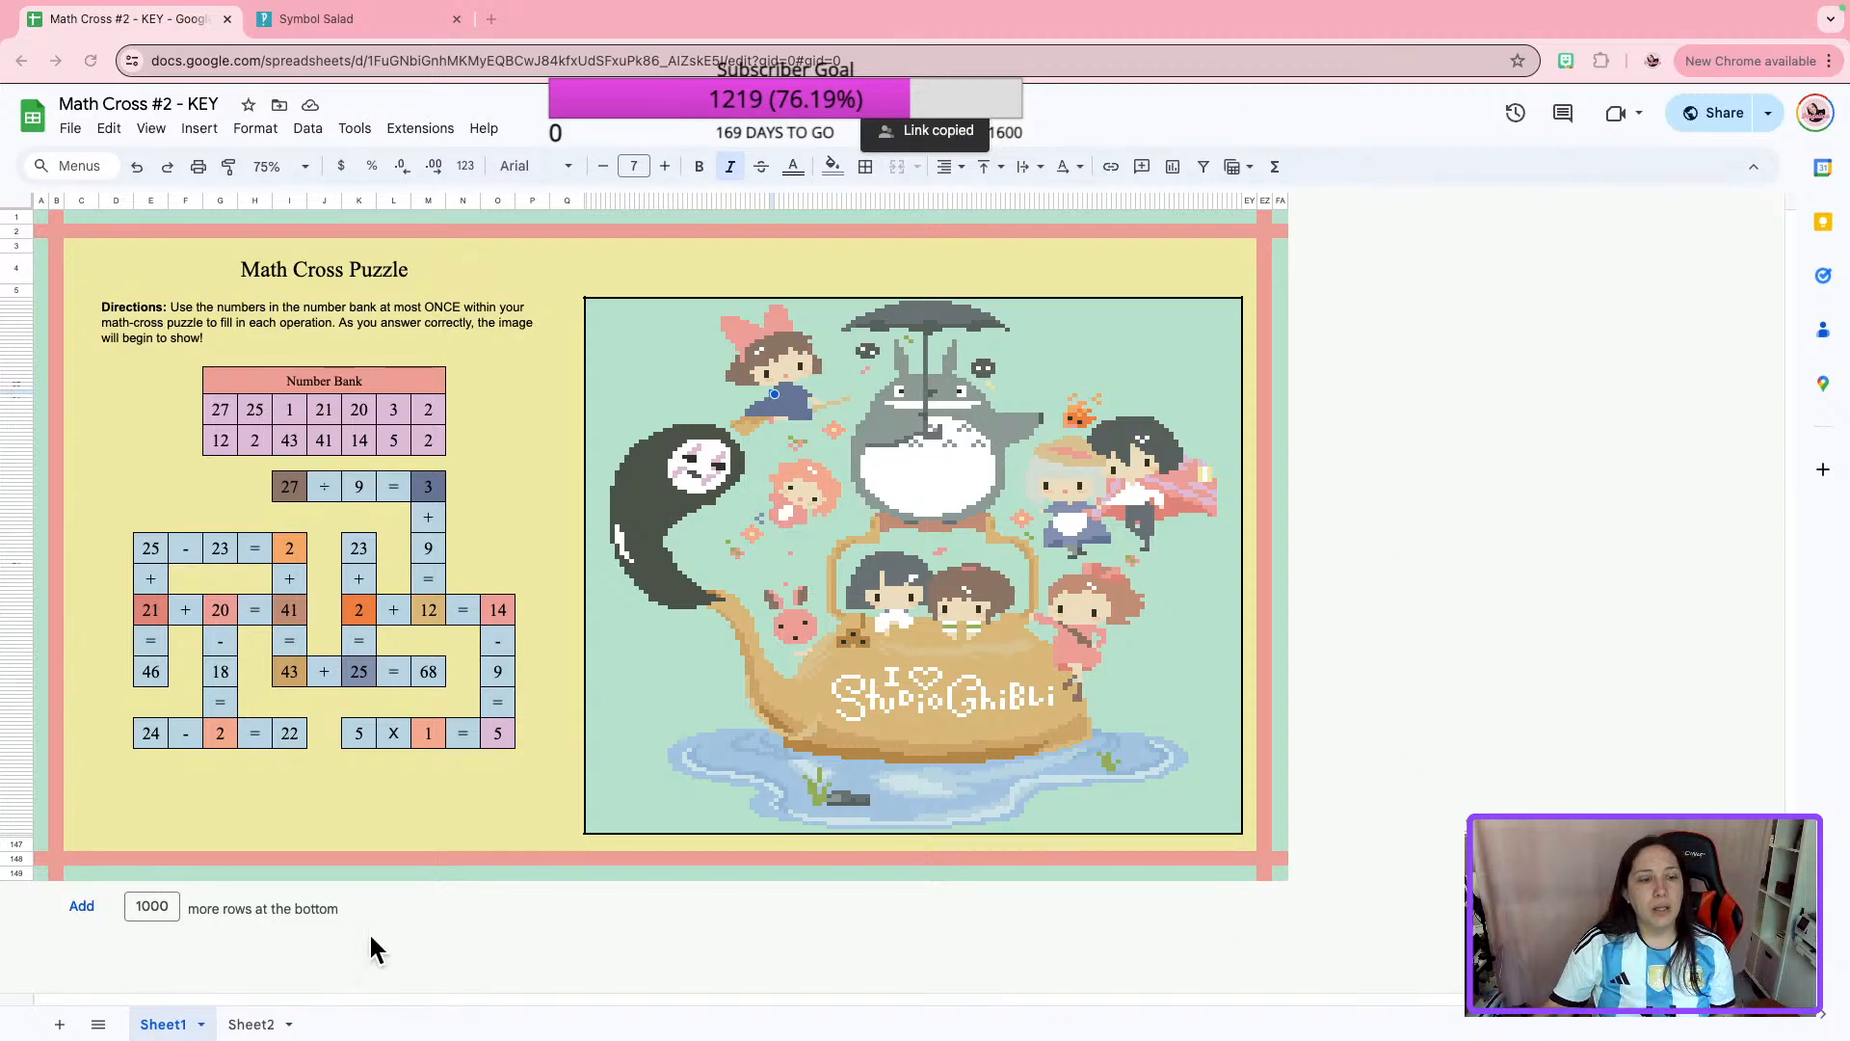
Clear the numbers 2 to 13 in C18:C29 and the Answers heading in C16 from Sheet2.
left_click(249, 1024)
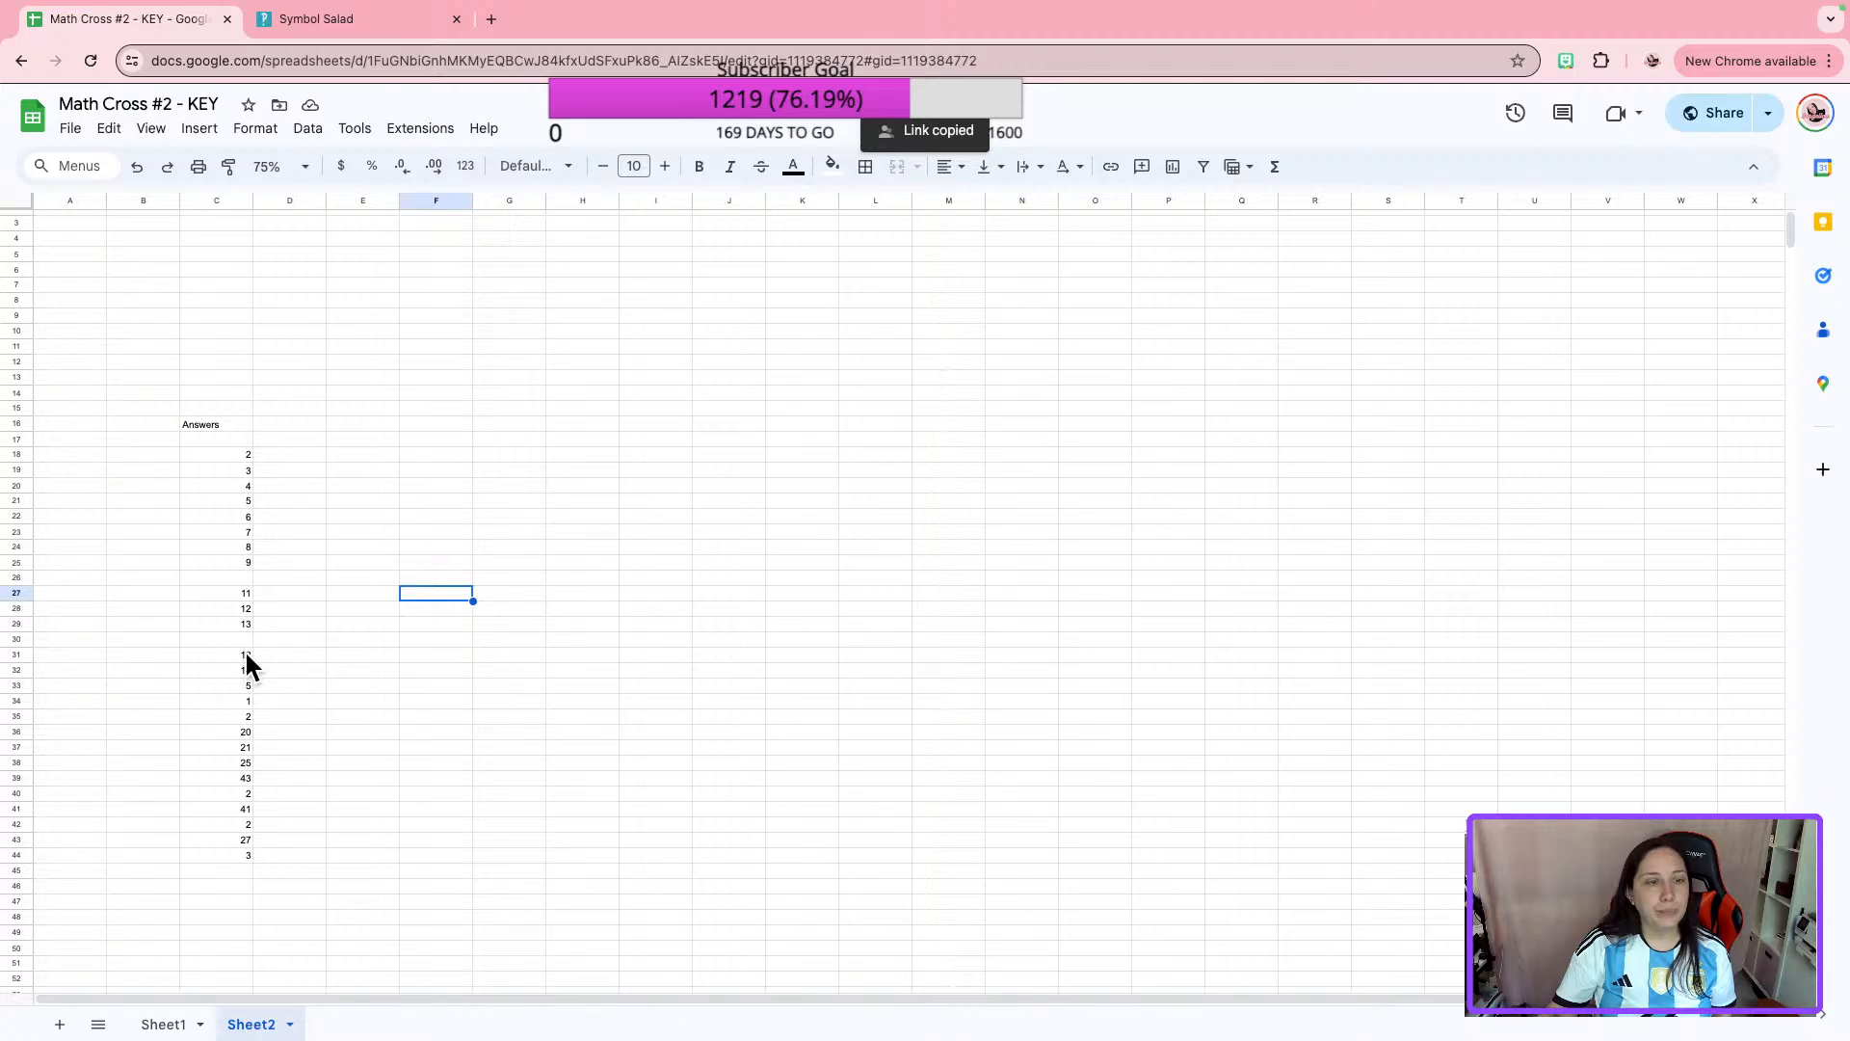
left_click_drag(247, 621, 240, 453)
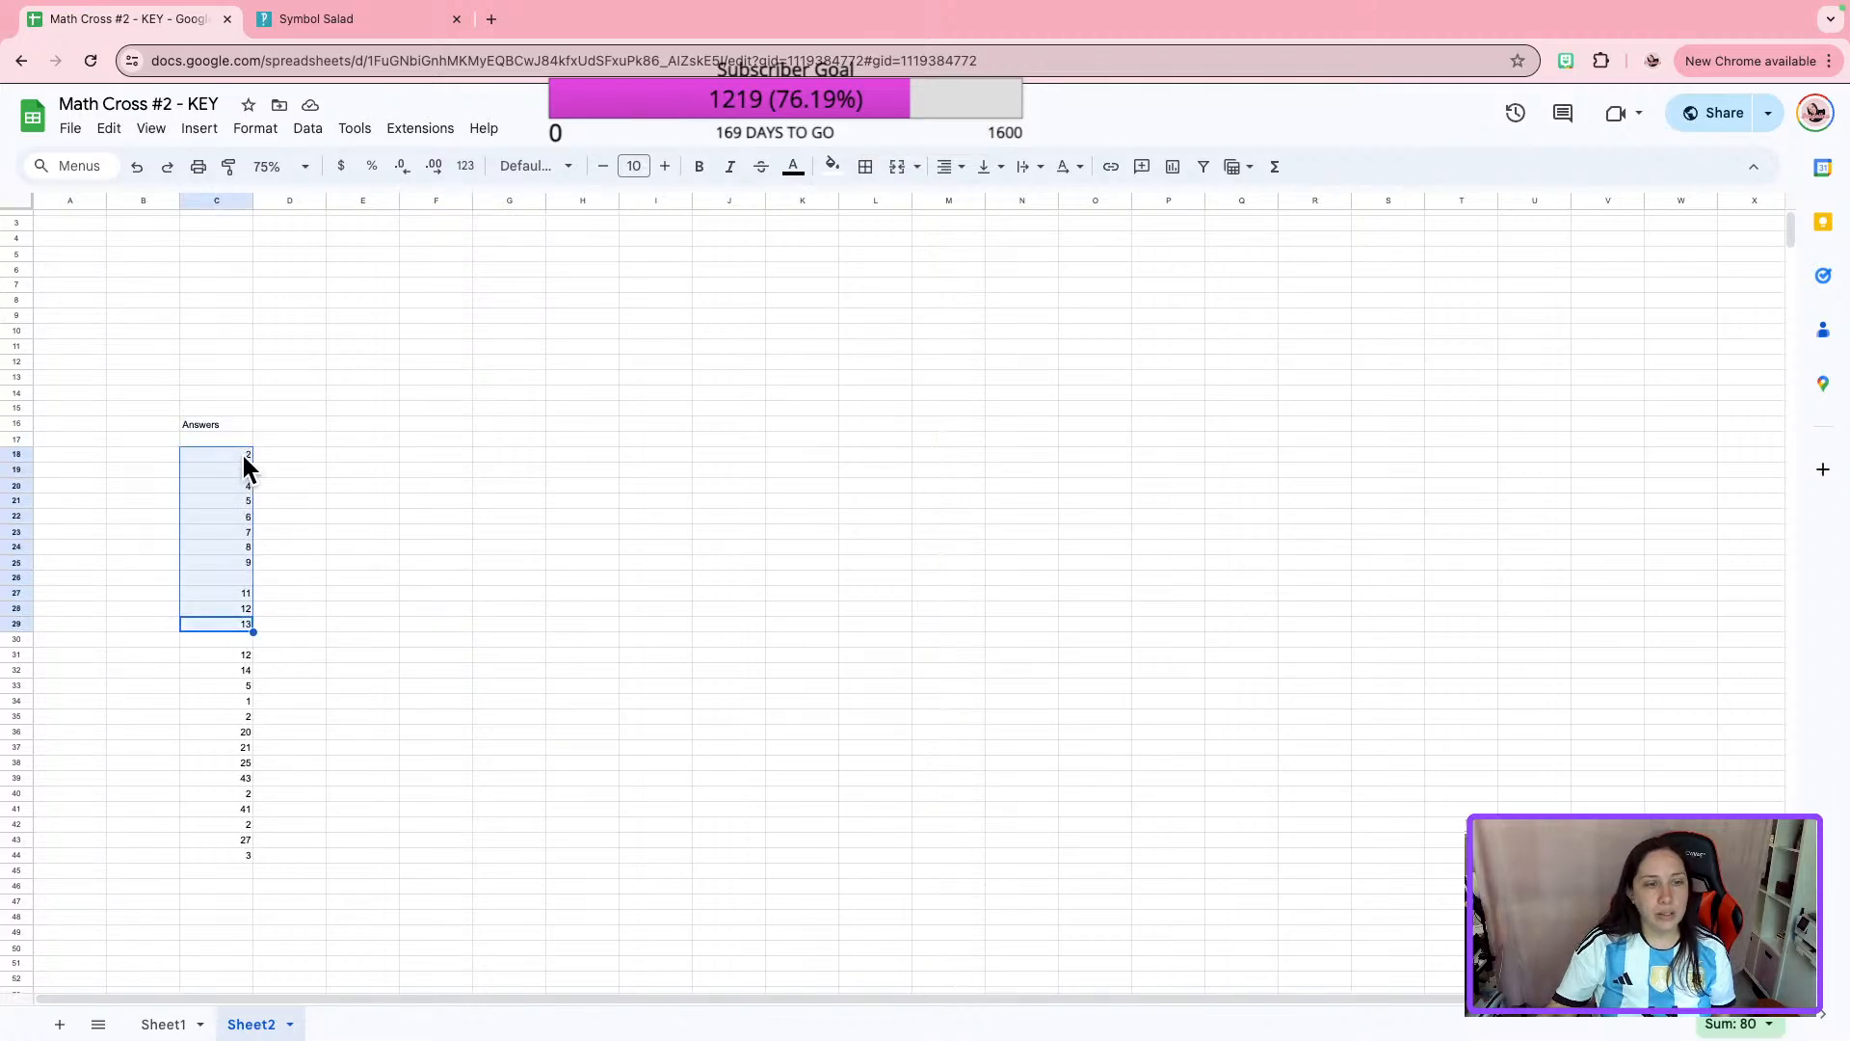
key("Delete")
left_click(432, 542)
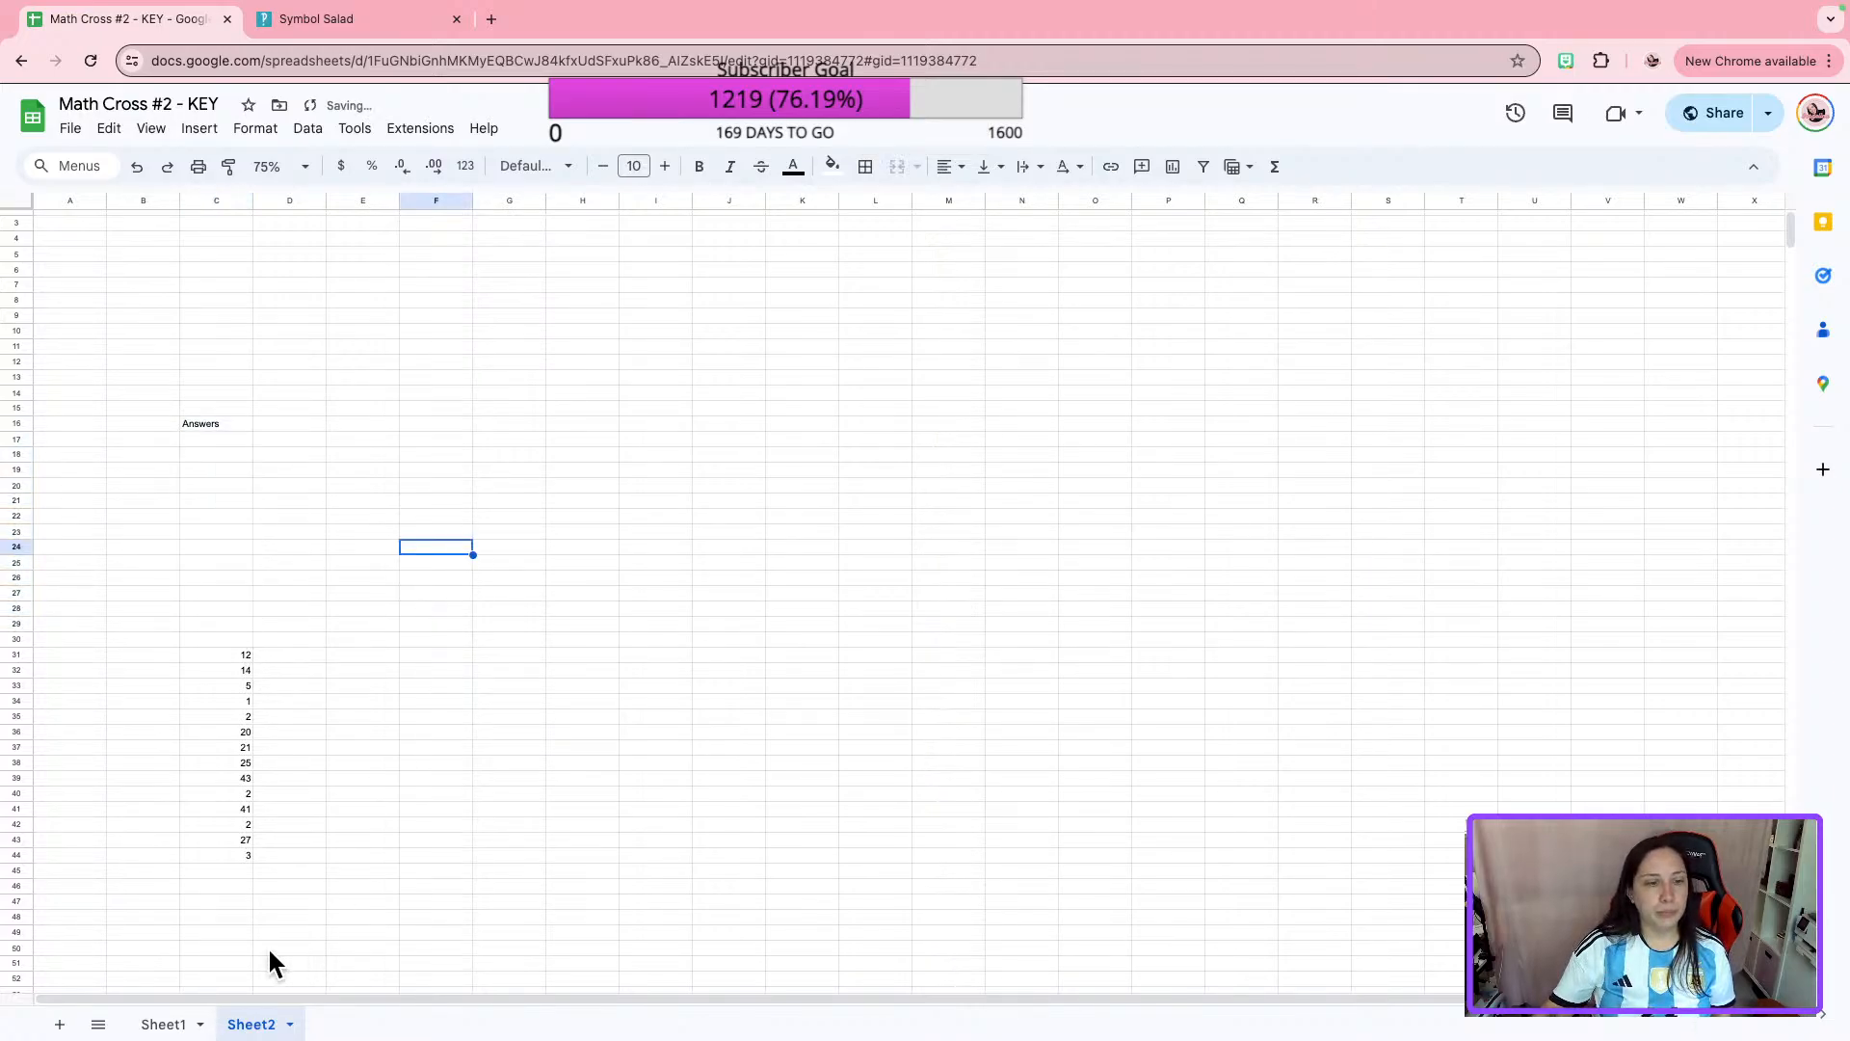
left_click(163, 1022)
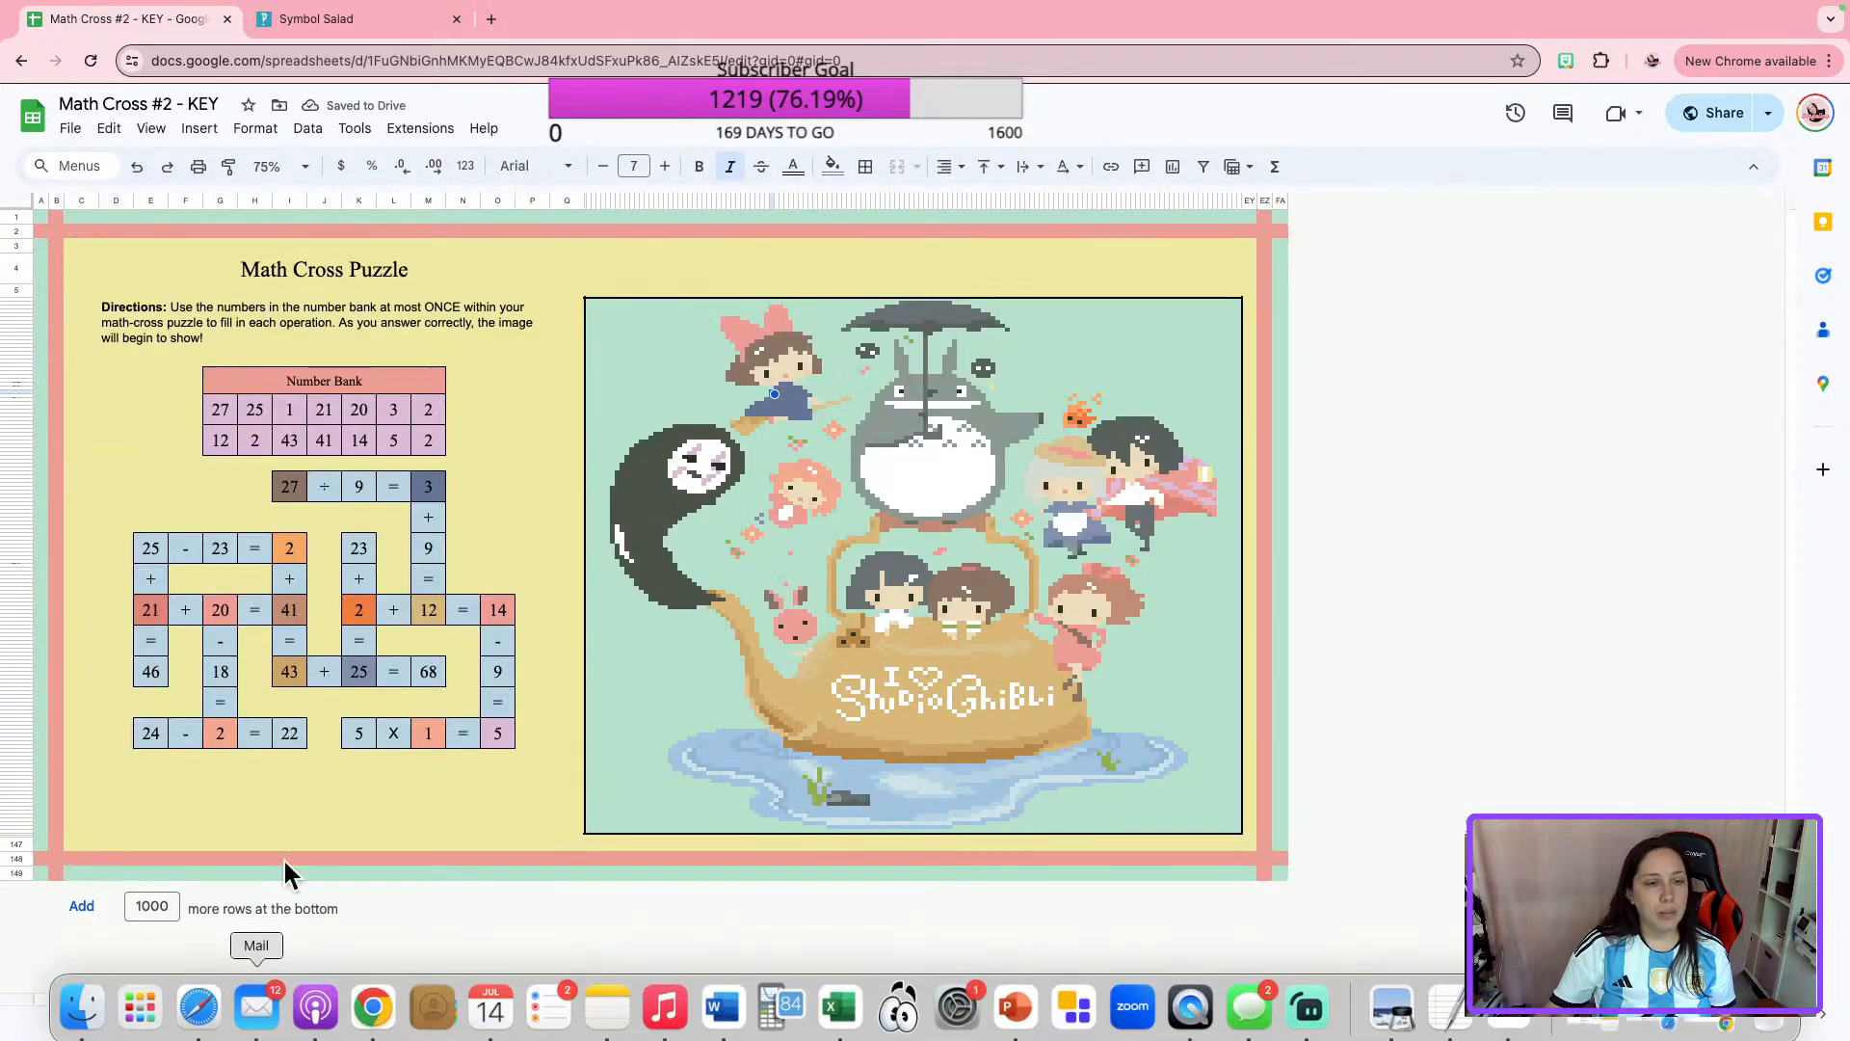
left_click(253, 1024)
left_click(211, 424)
key("Delete")
left_click(528, 607)
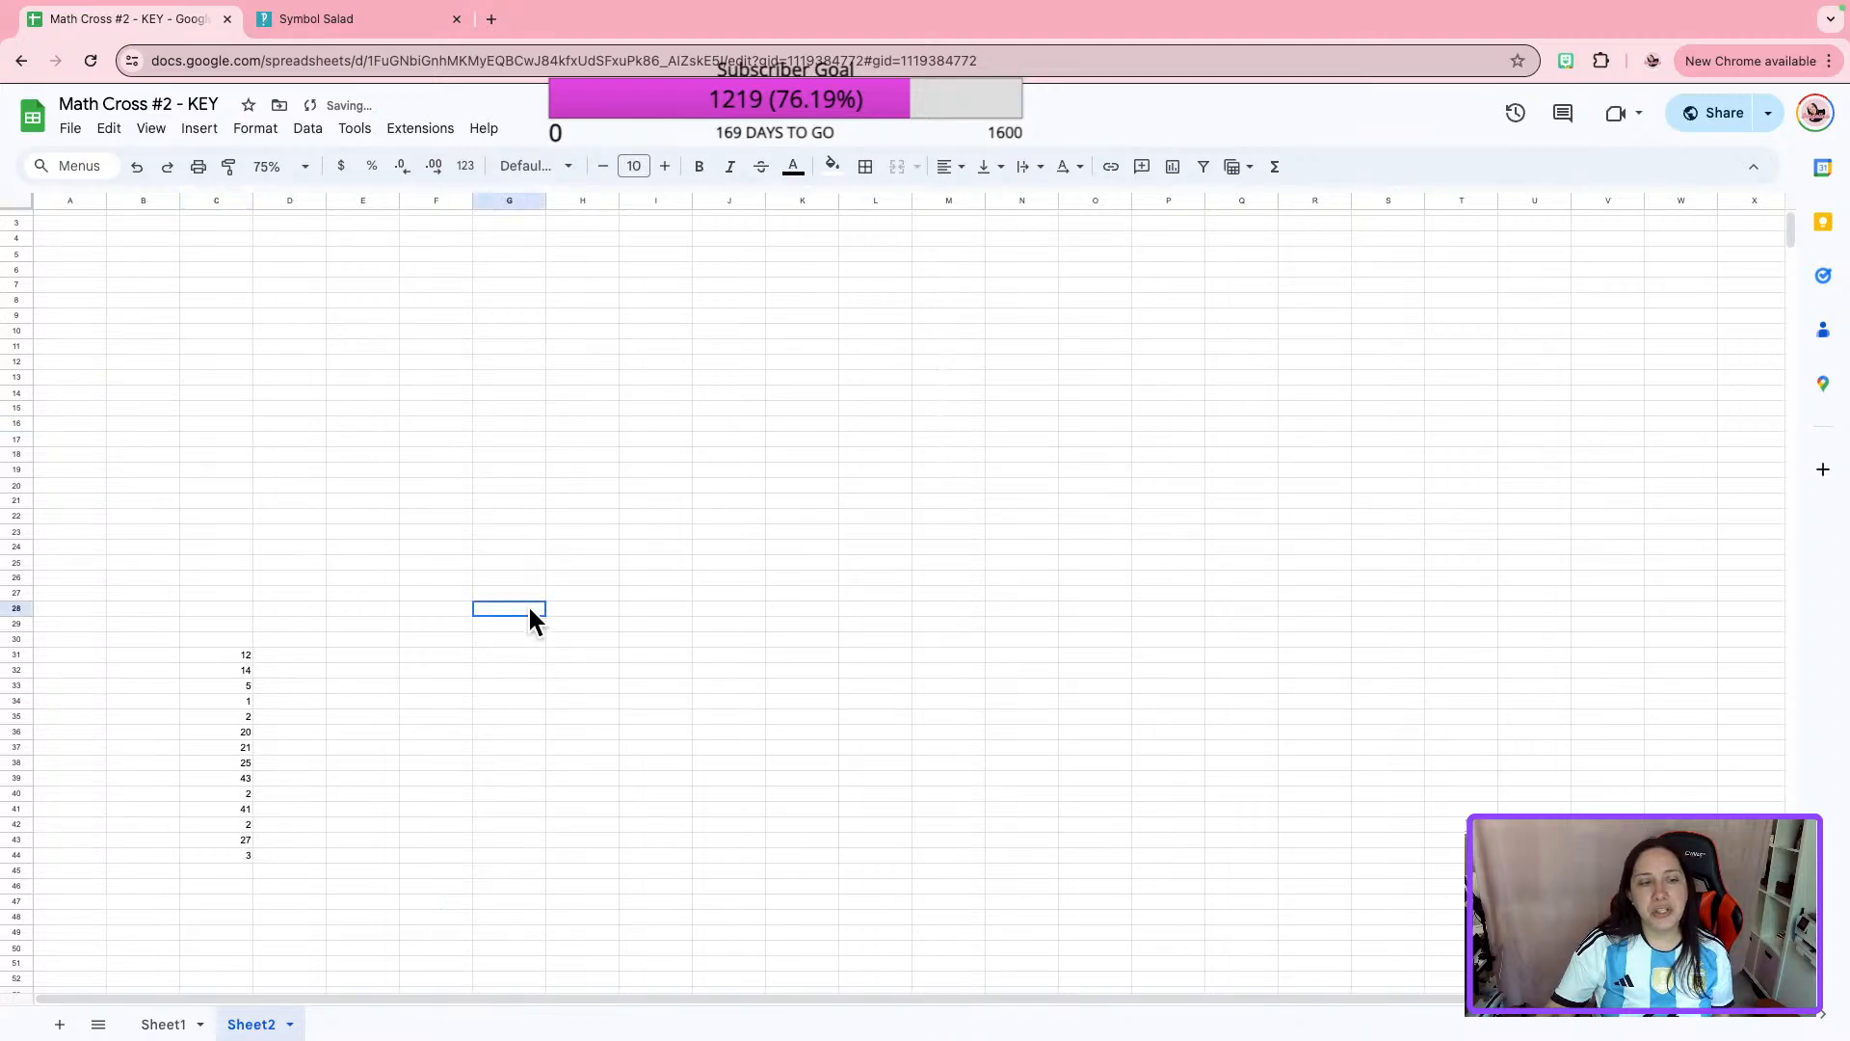
scroll(463, 636, "down", 1)
left_click(163, 1023)
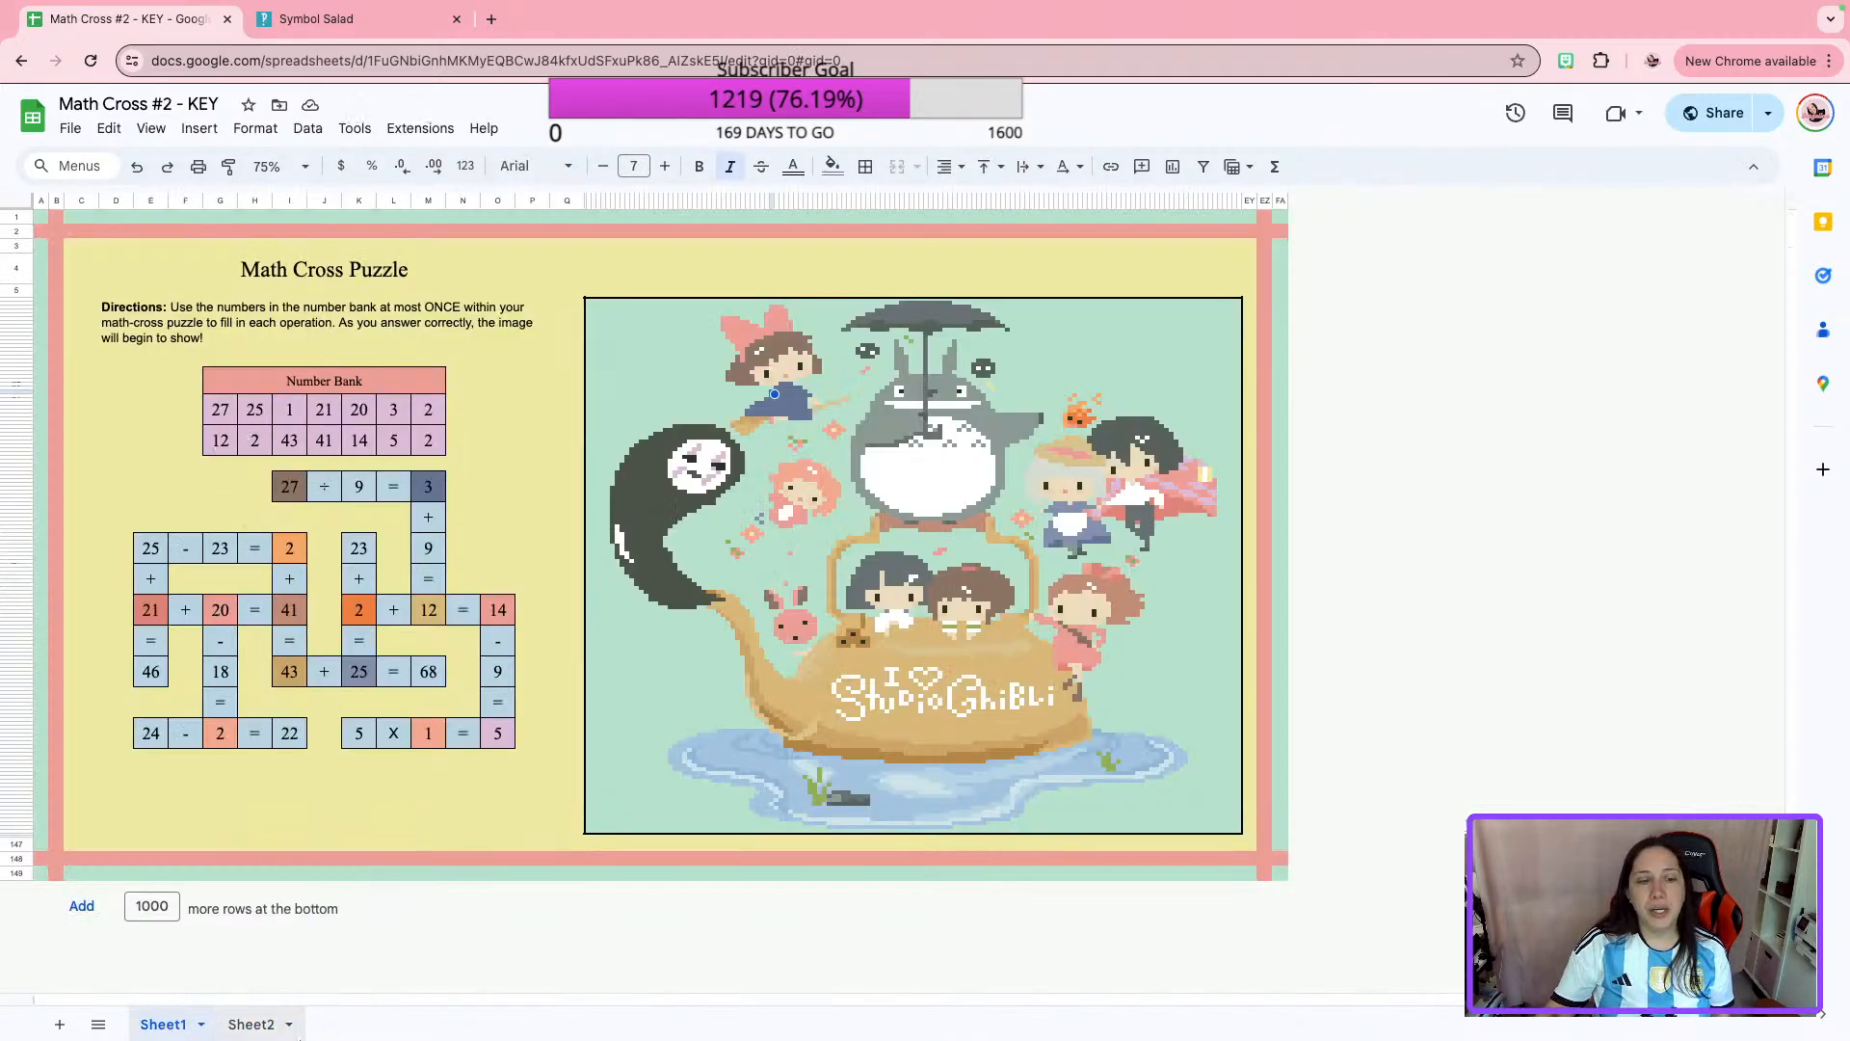
Change the text color of the remaining answers in C31:C44 of Sheet2 to white.
left_click(243, 1023)
left_click_drag(232, 629, 228, 831)
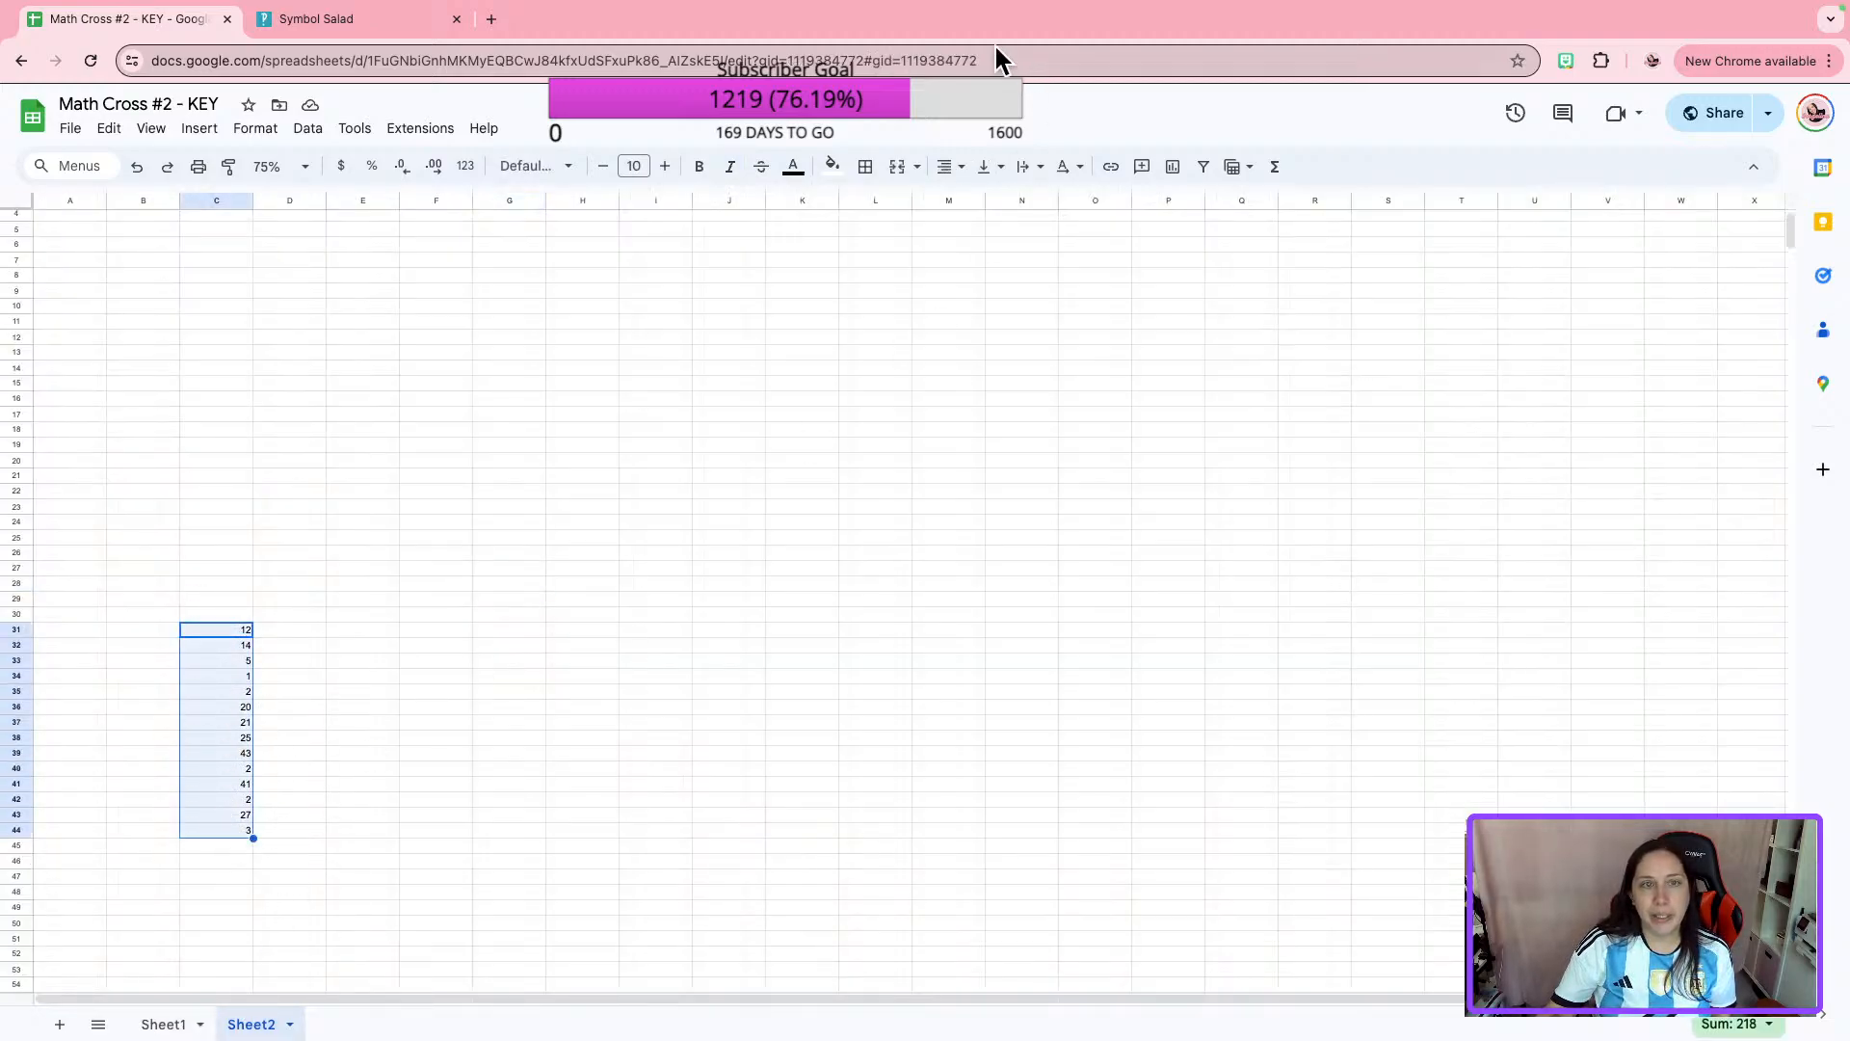
left_click(832, 168)
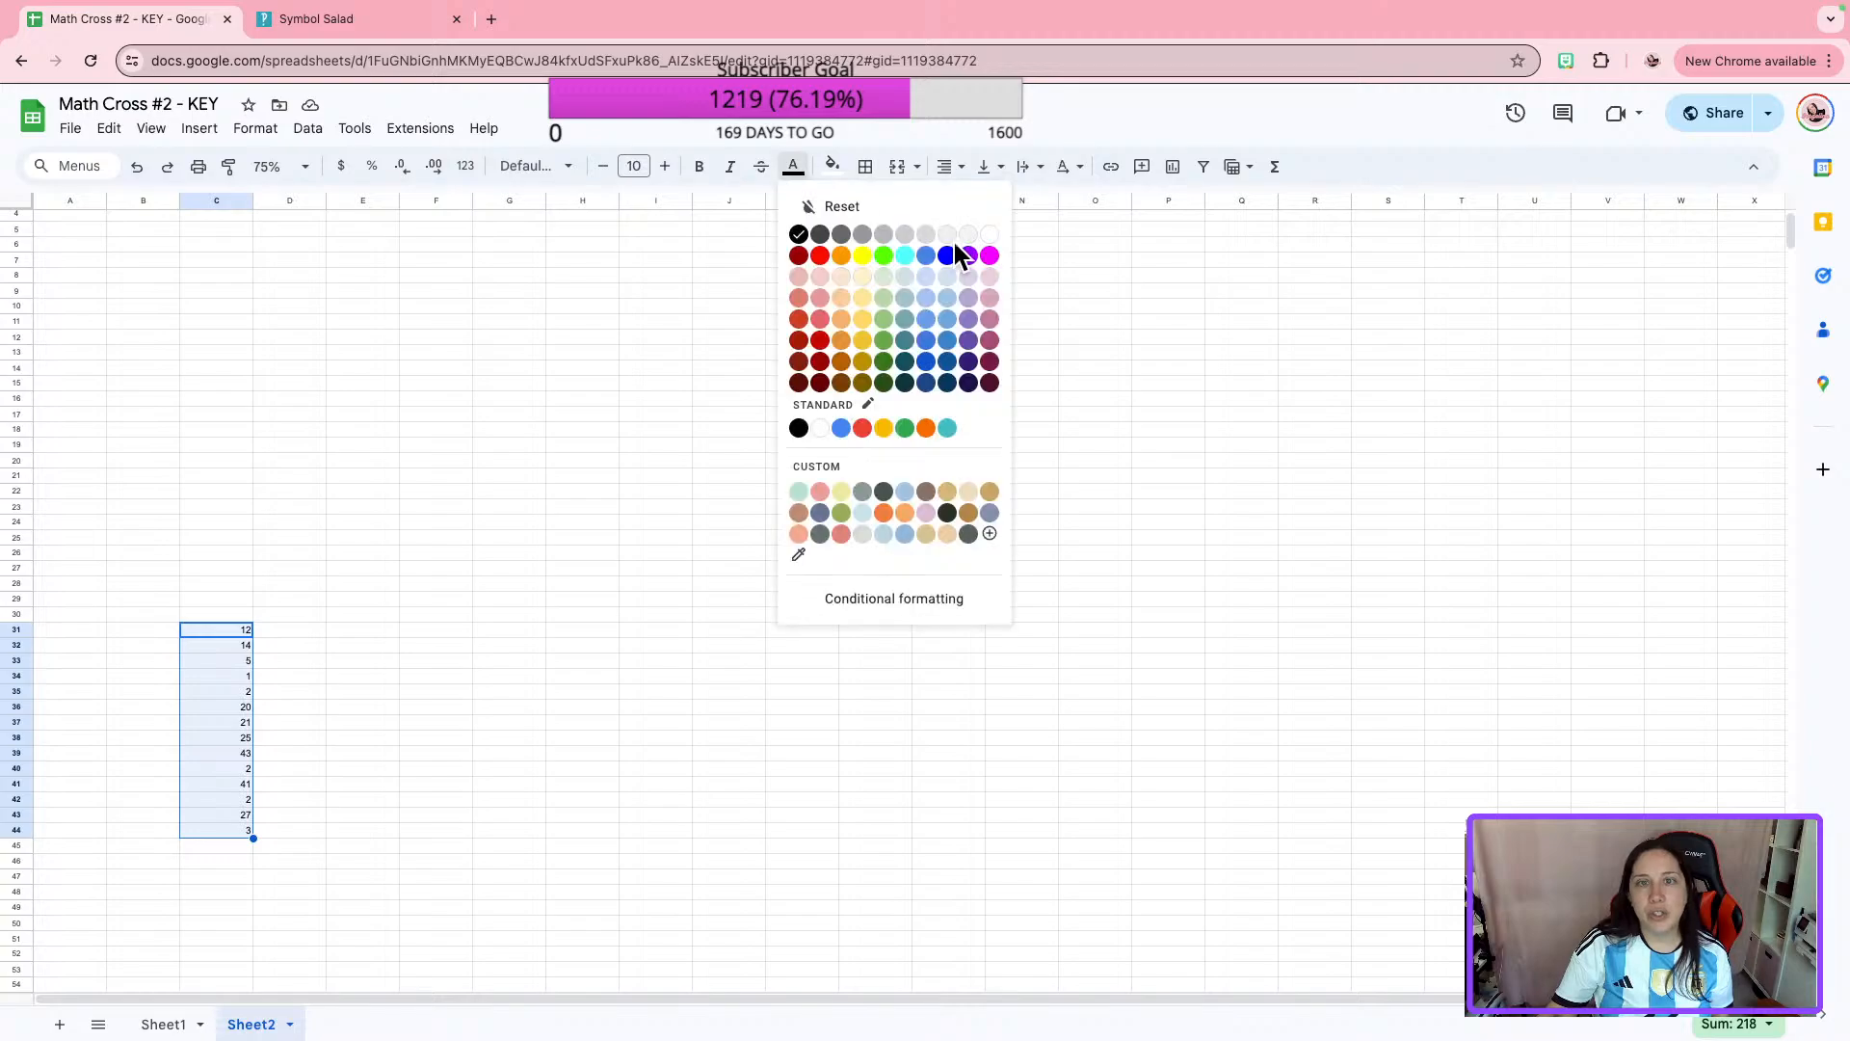
left_click(990, 236)
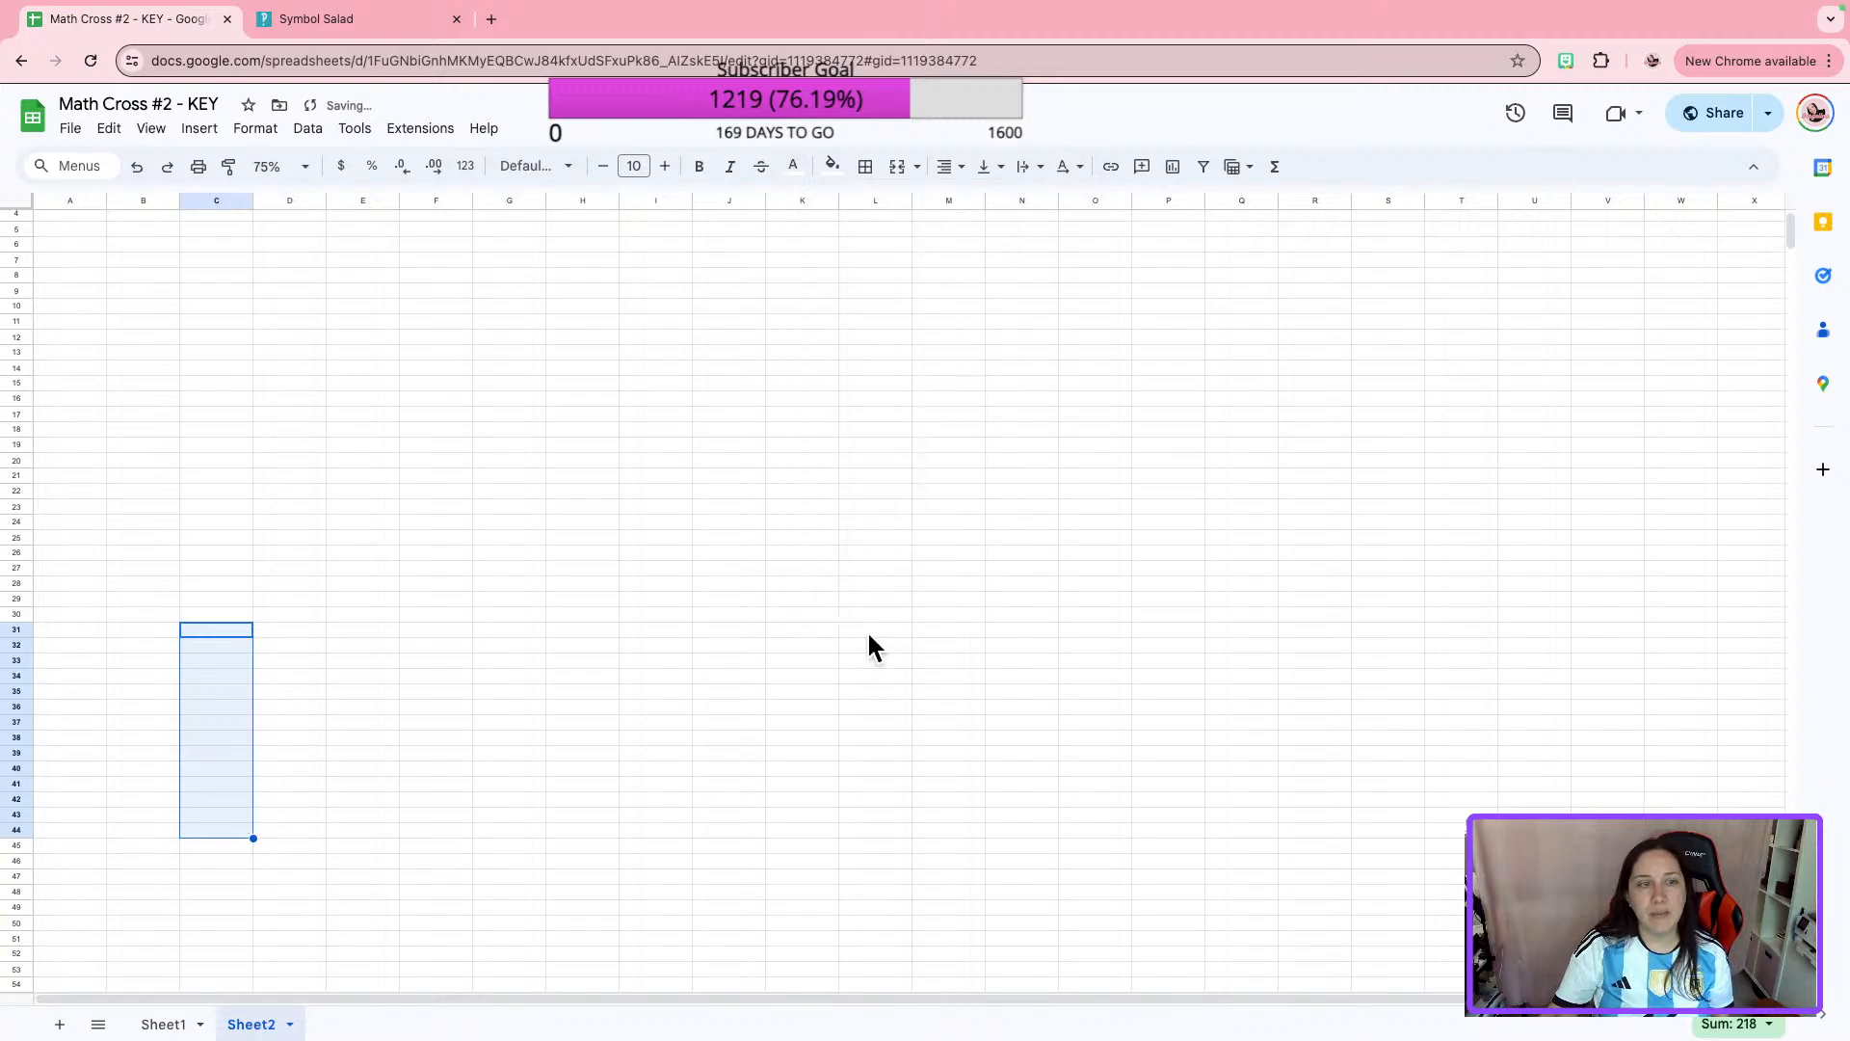
left_click(872, 634)
Shrink all columns of Sheet2 to a very narrow width and hide the sheet.
left_click(21, 202)
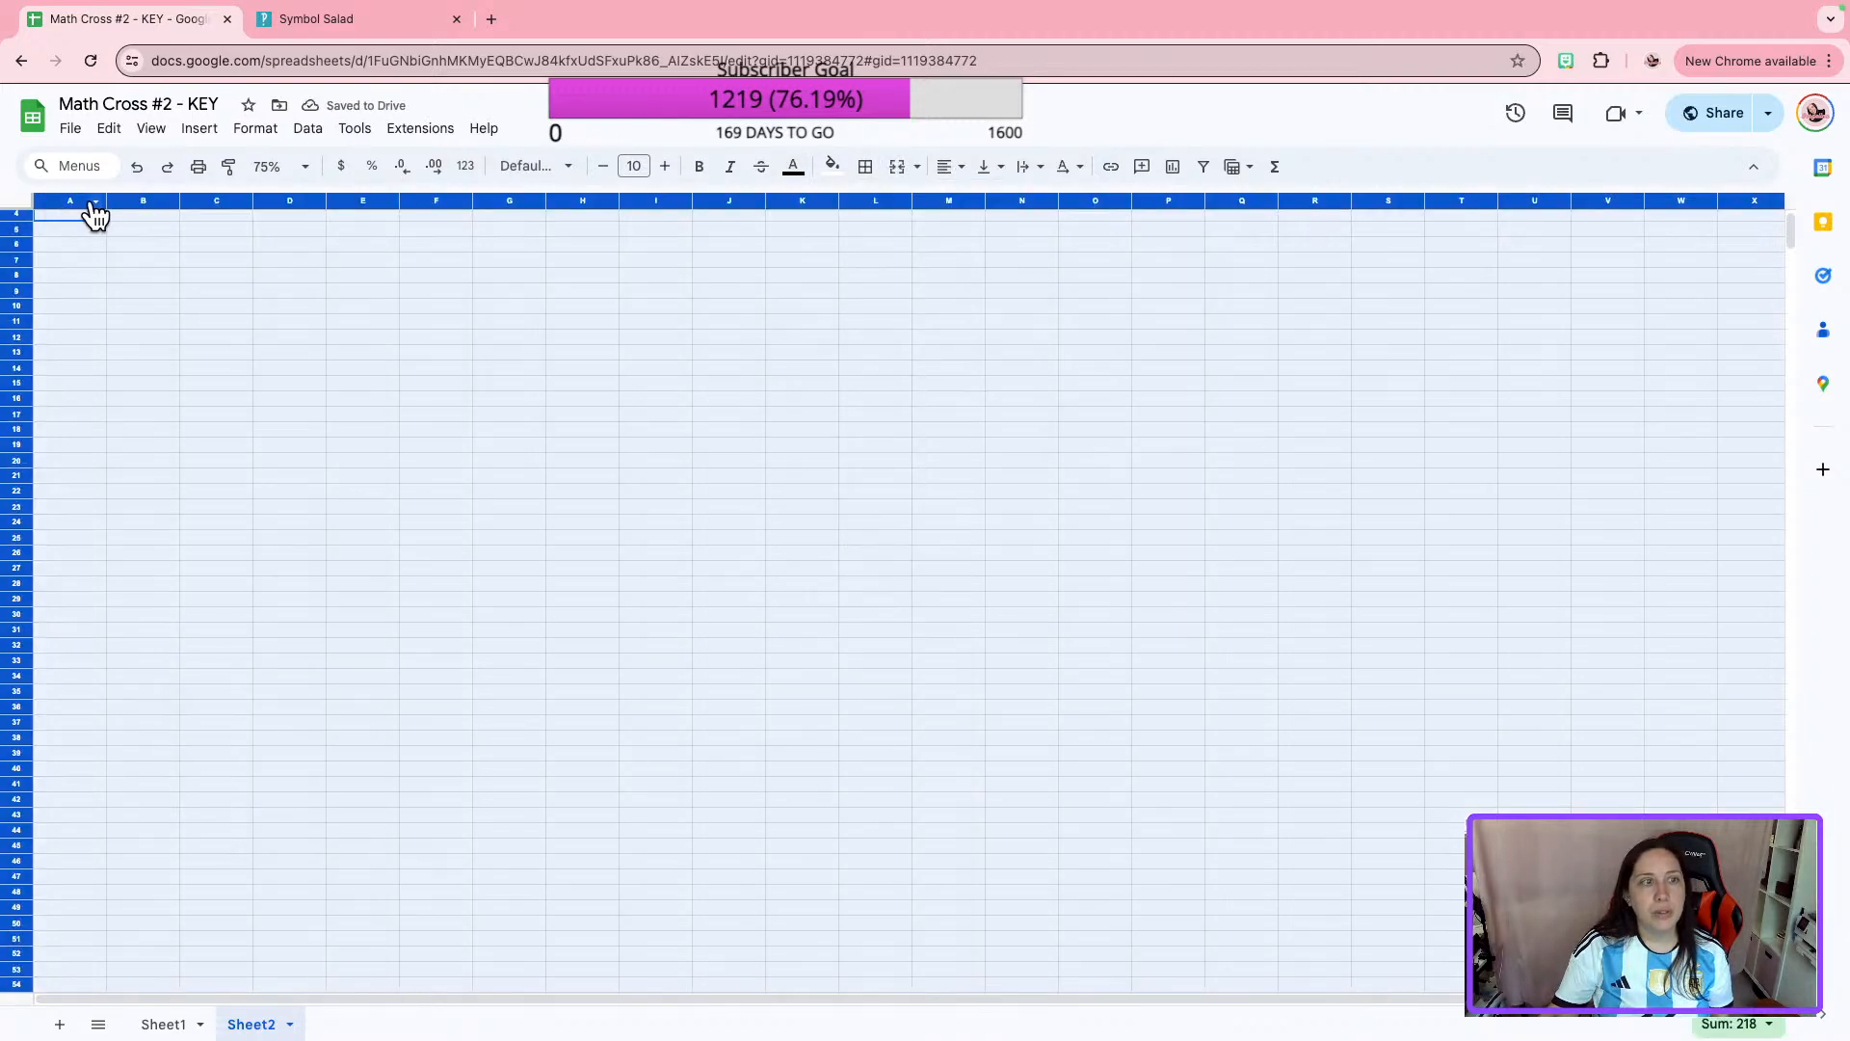
left_click_drag(1, 188, 1, 191)
left_click(626, 492)
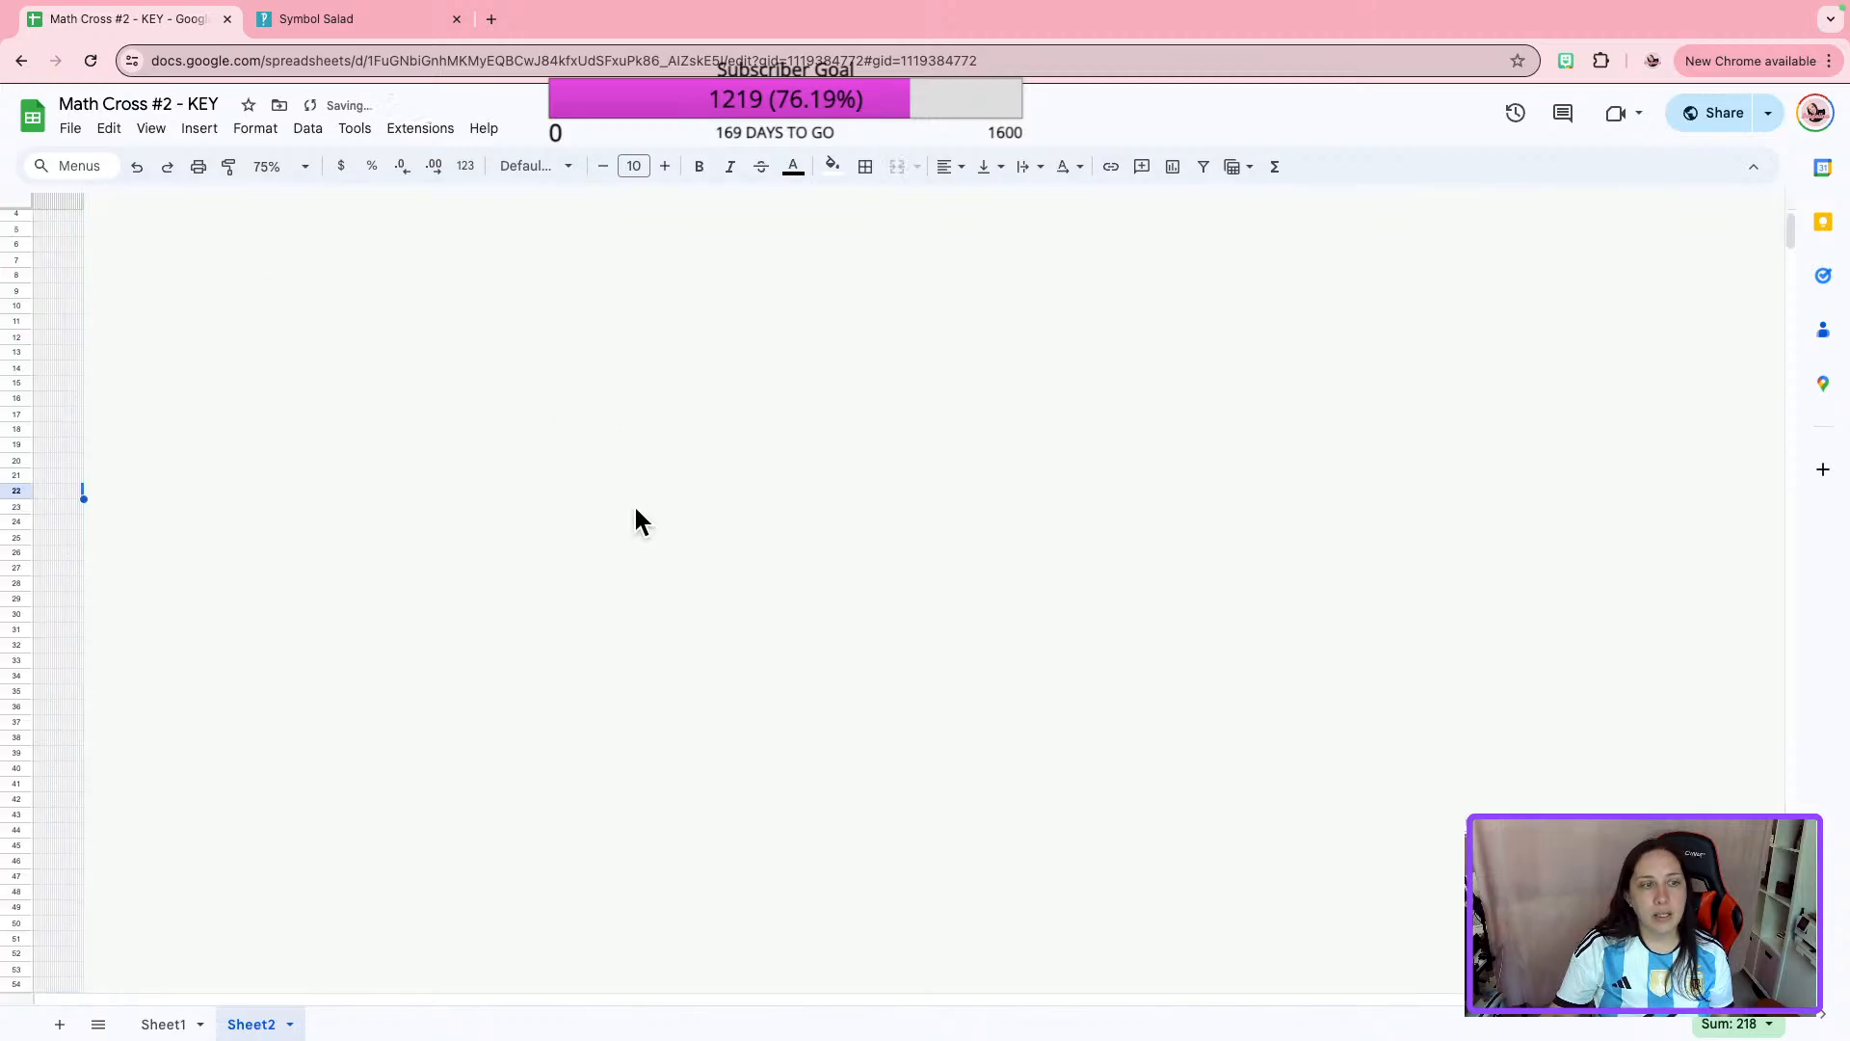
right_click(276, 1029)
left_click(280, 879)
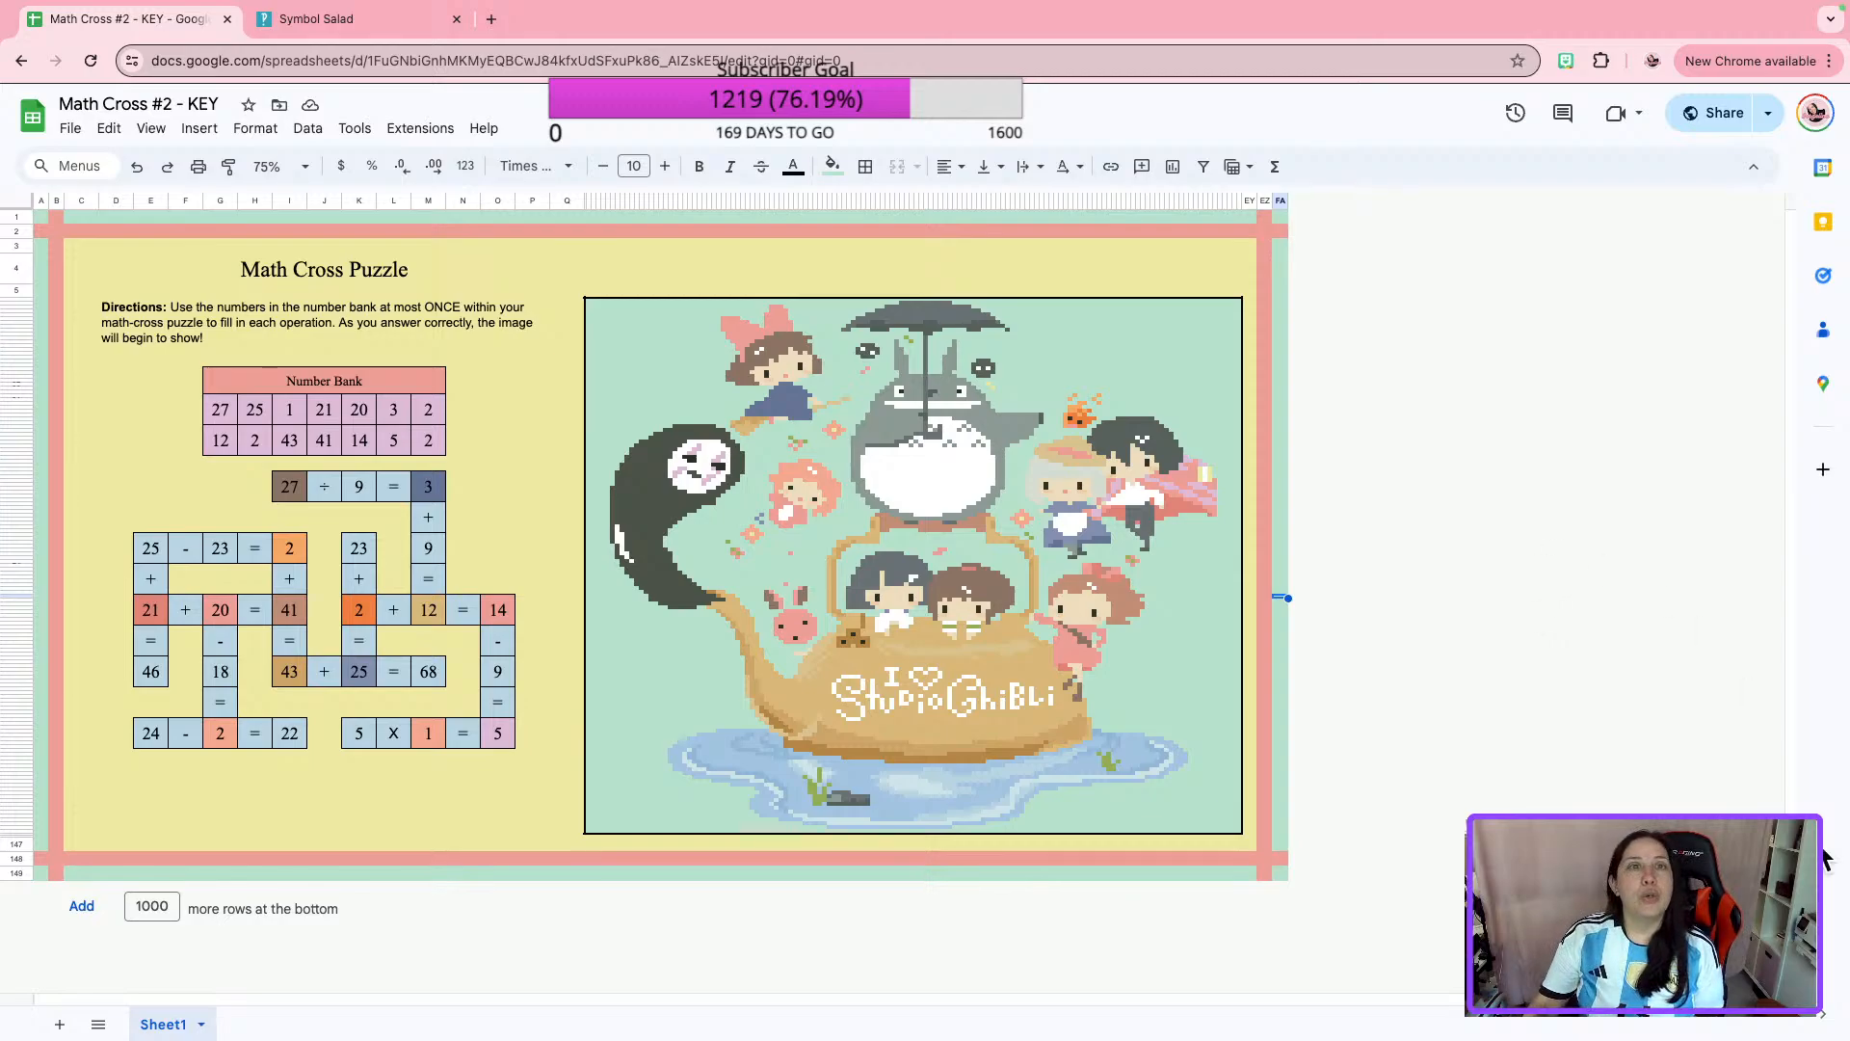
Take the browser out of full screen and reposition its window on the desktop.
mouse_move(713, 10)
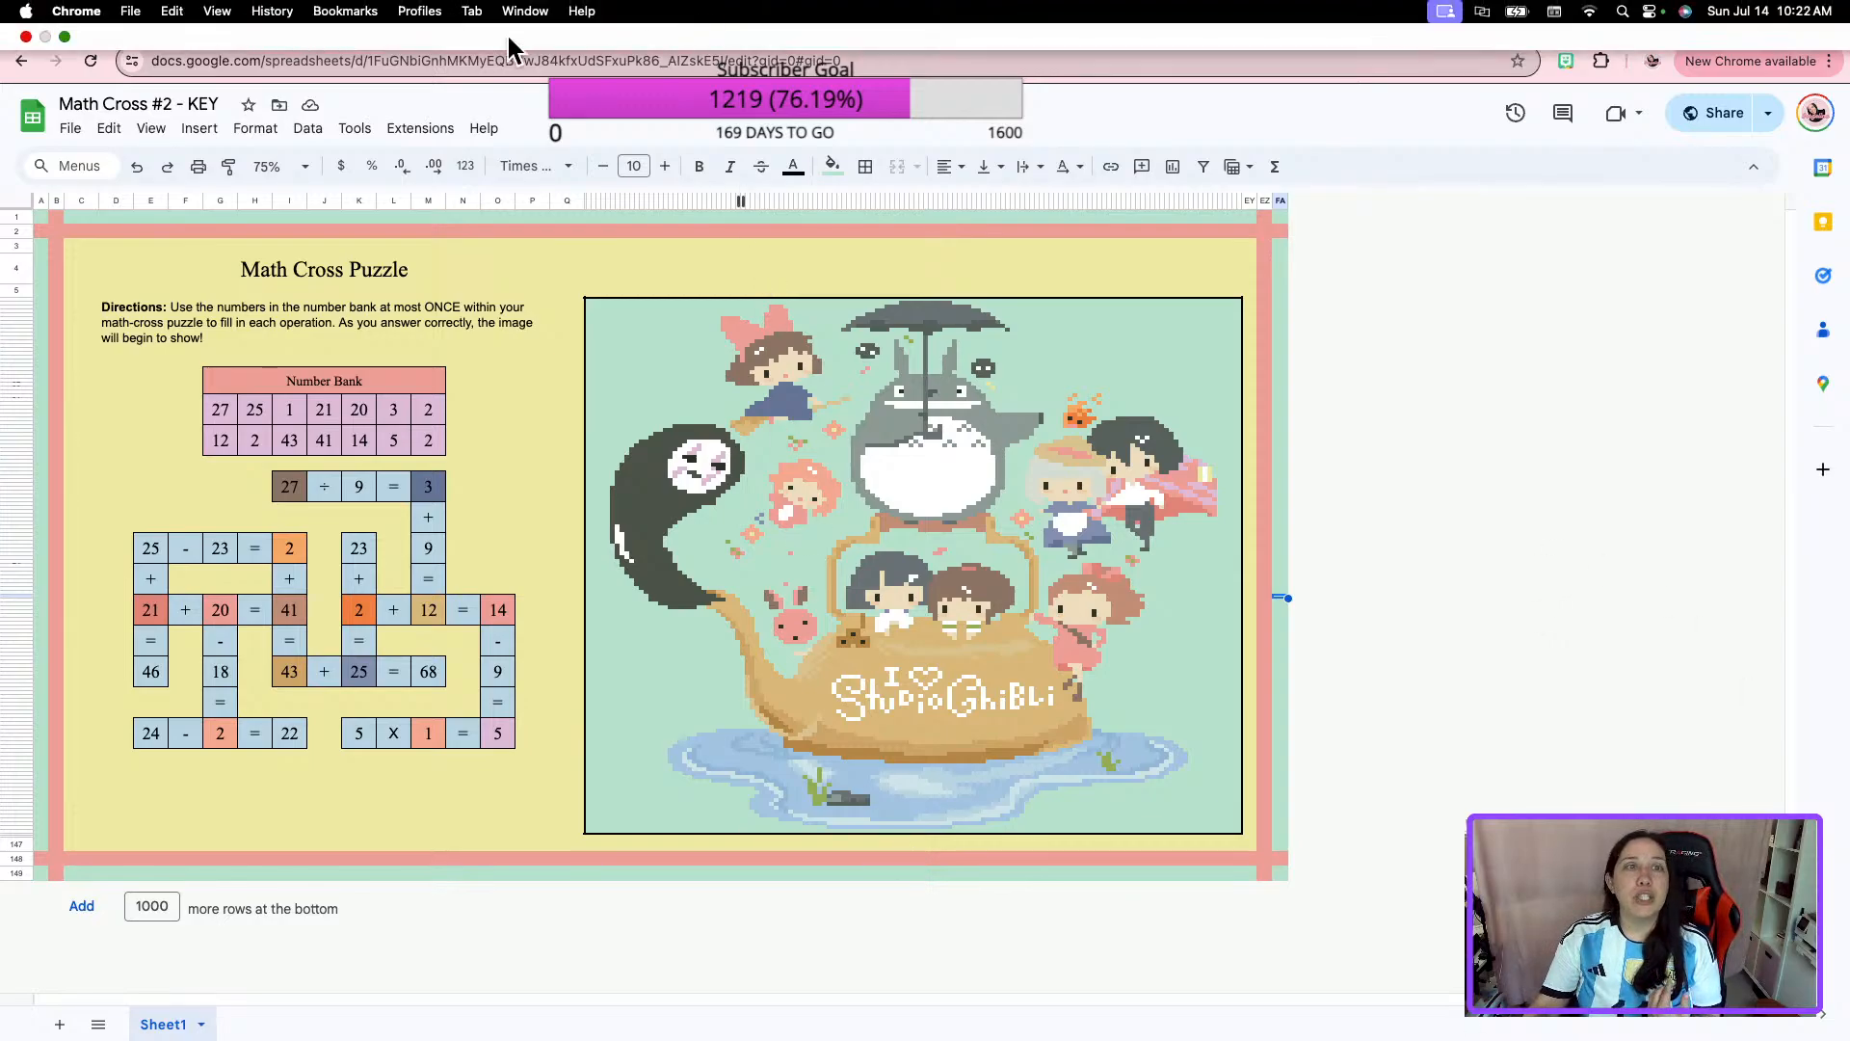
left_click(64, 37)
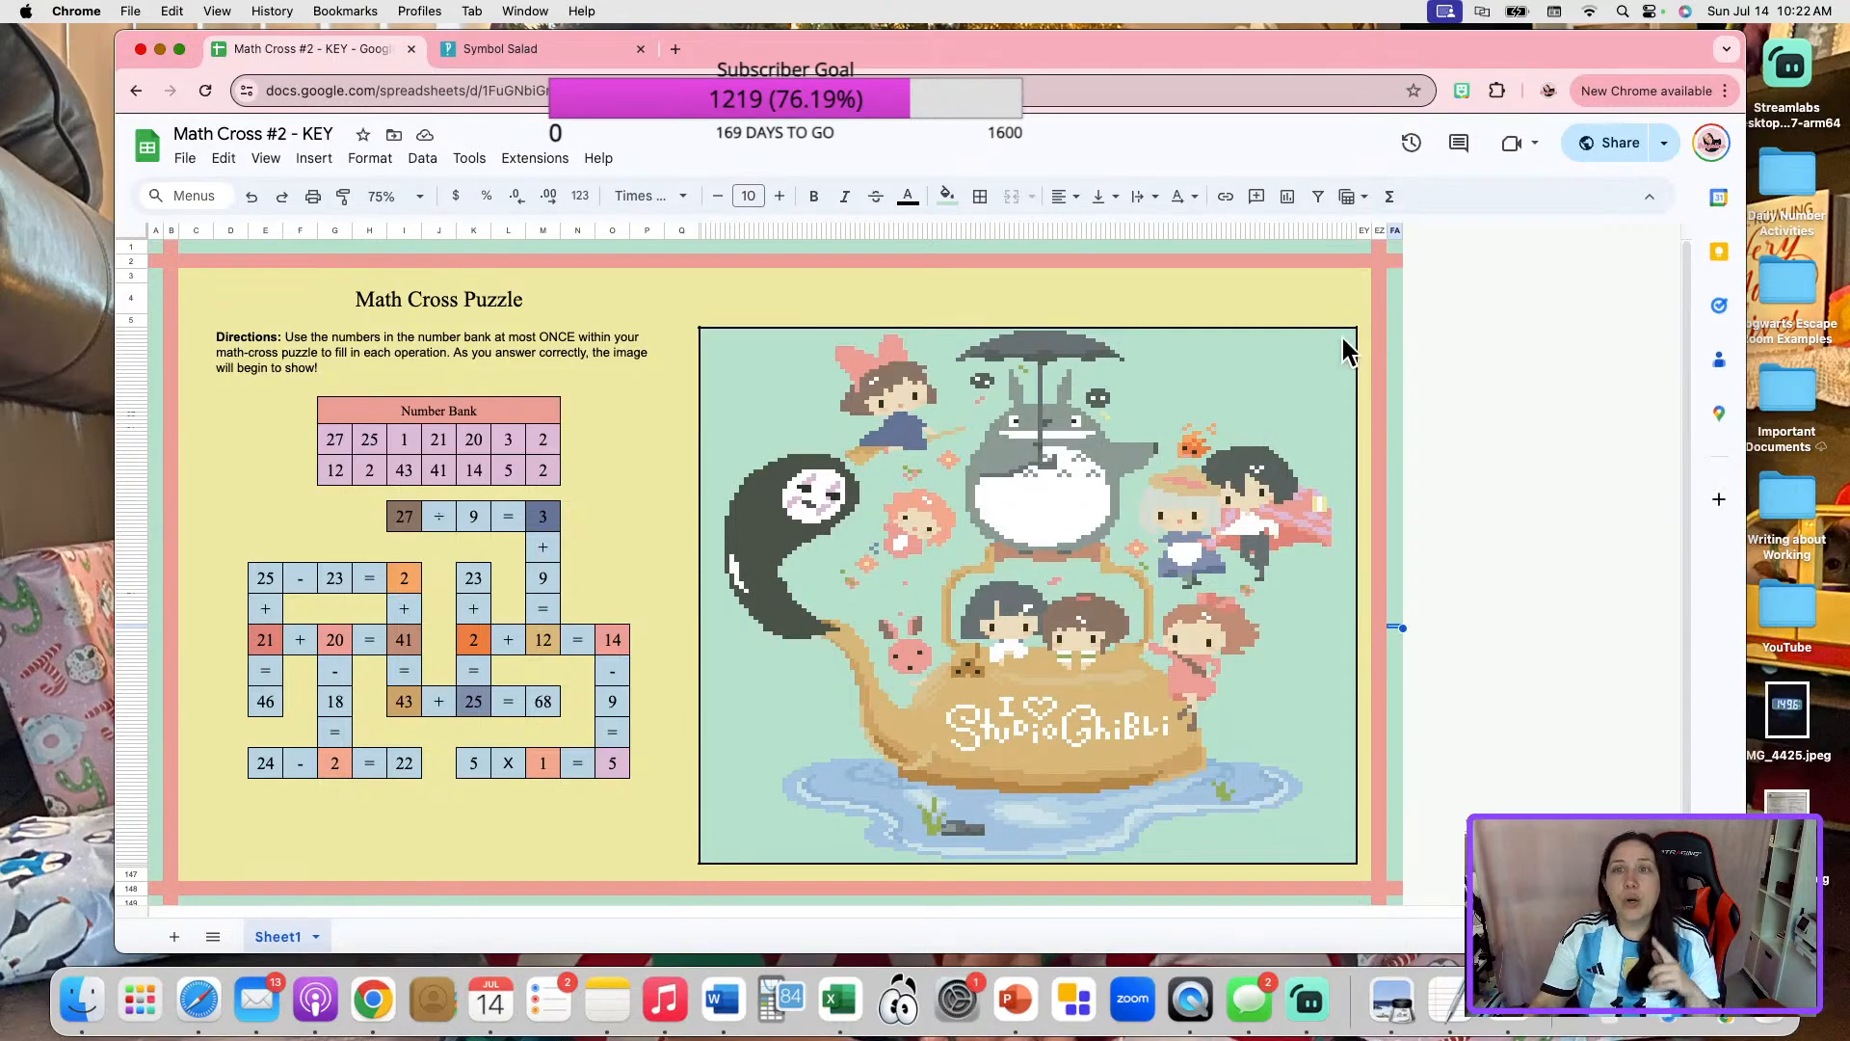
mouse_move(1322, 37)
left_mouse_down()
mouse_move(1281, 206)
mouse_move(1296, 54)
left_mouse_up()
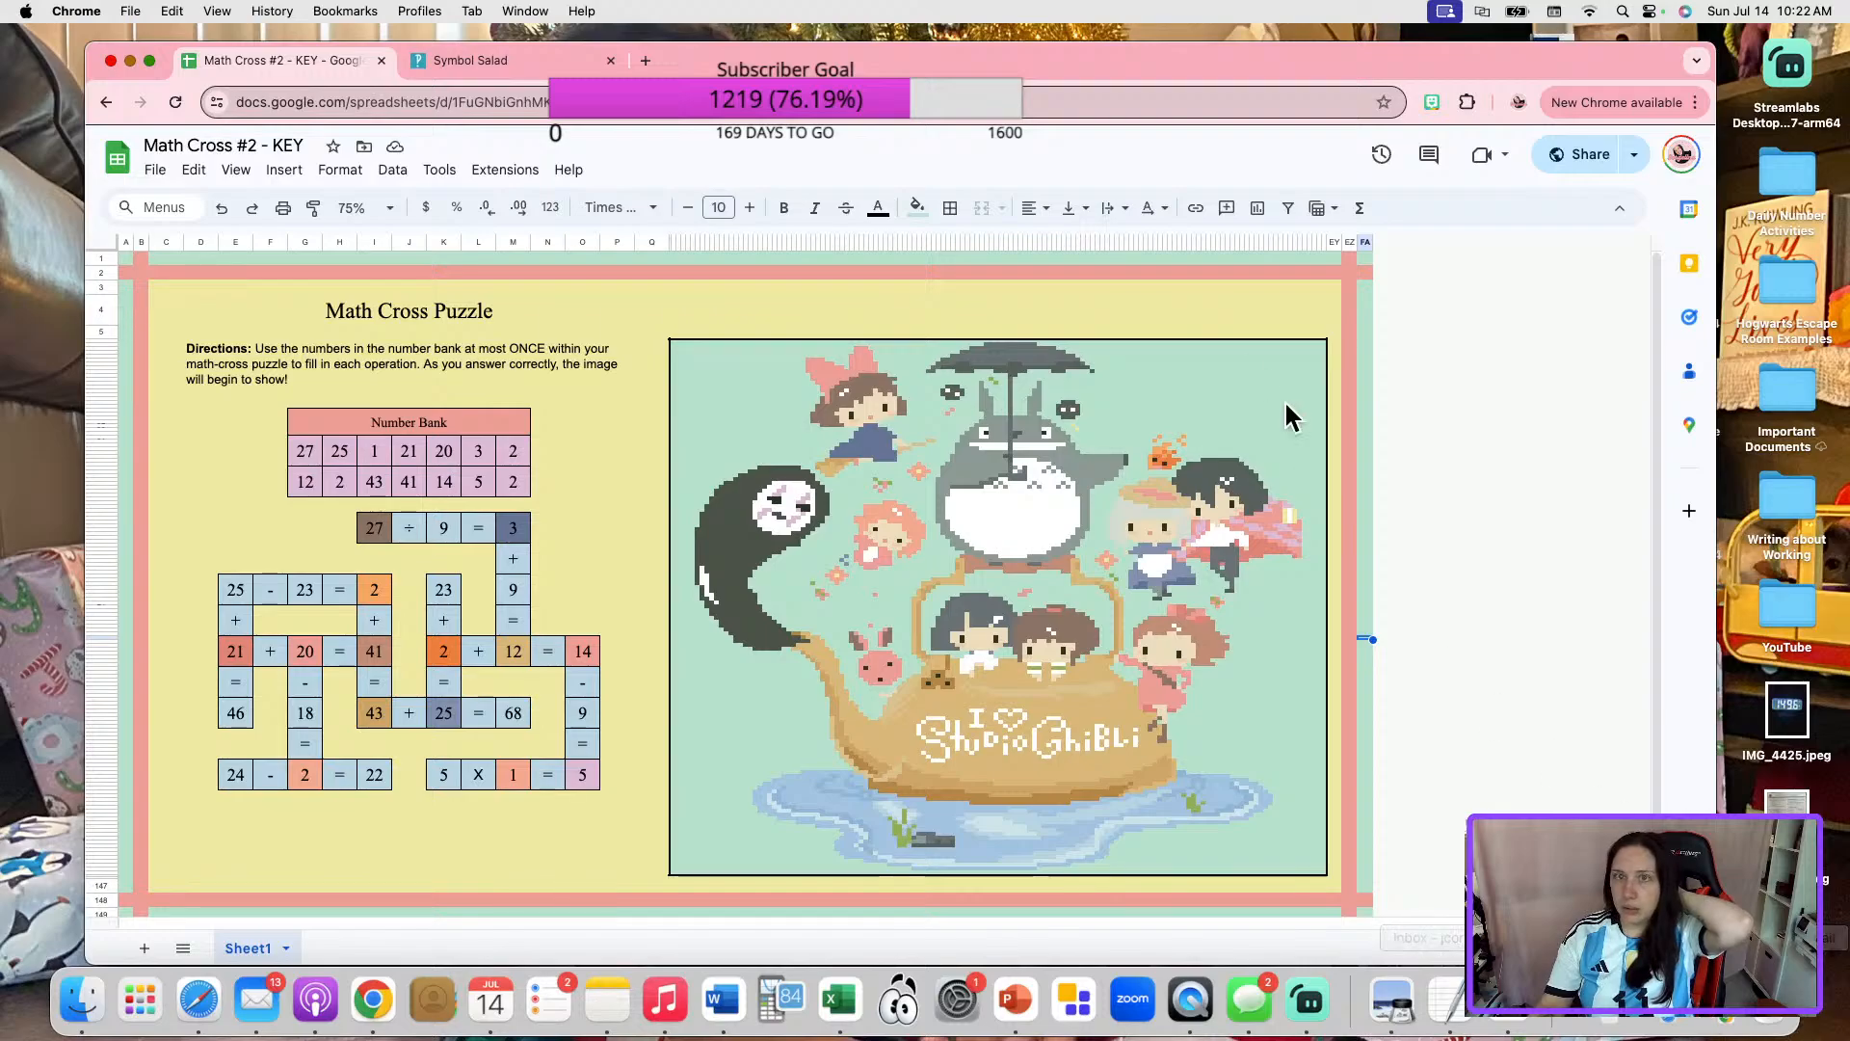
Open Google Drive in a new browser tab and look through the School Day Math folder.
left_click(646, 59)
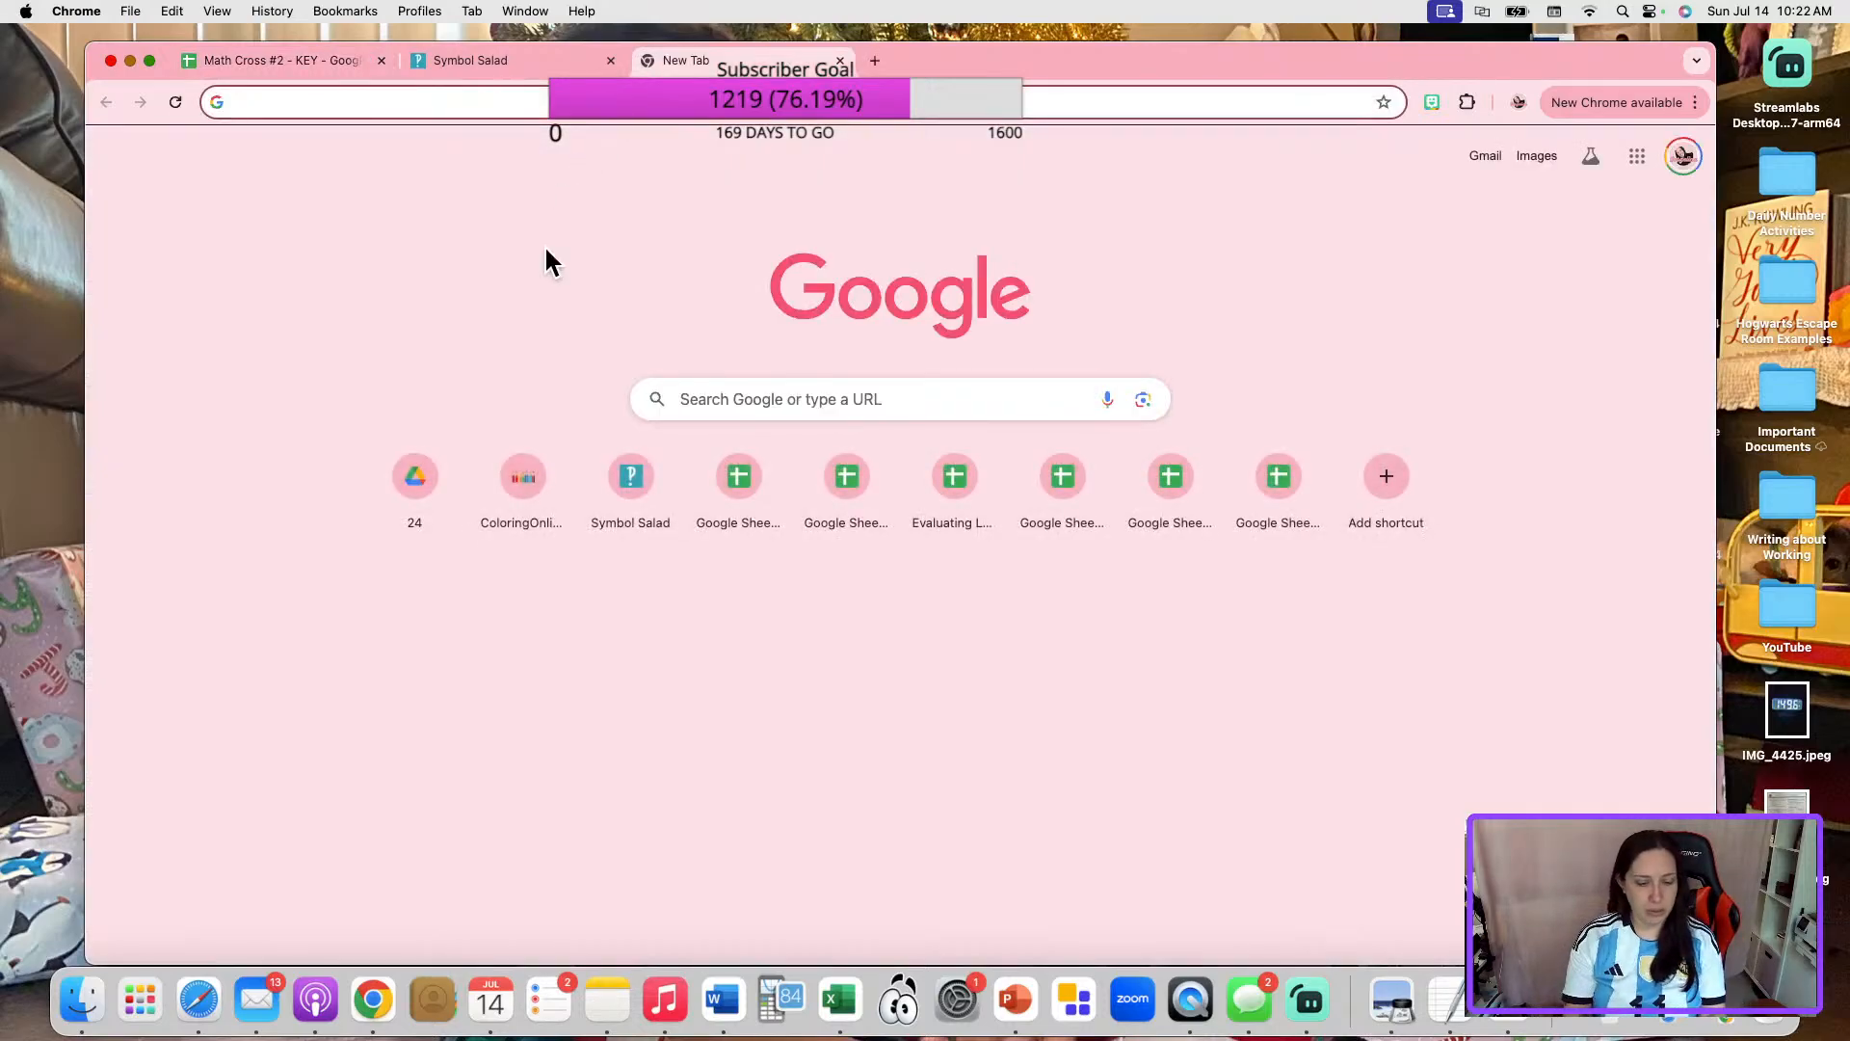
key("Return")
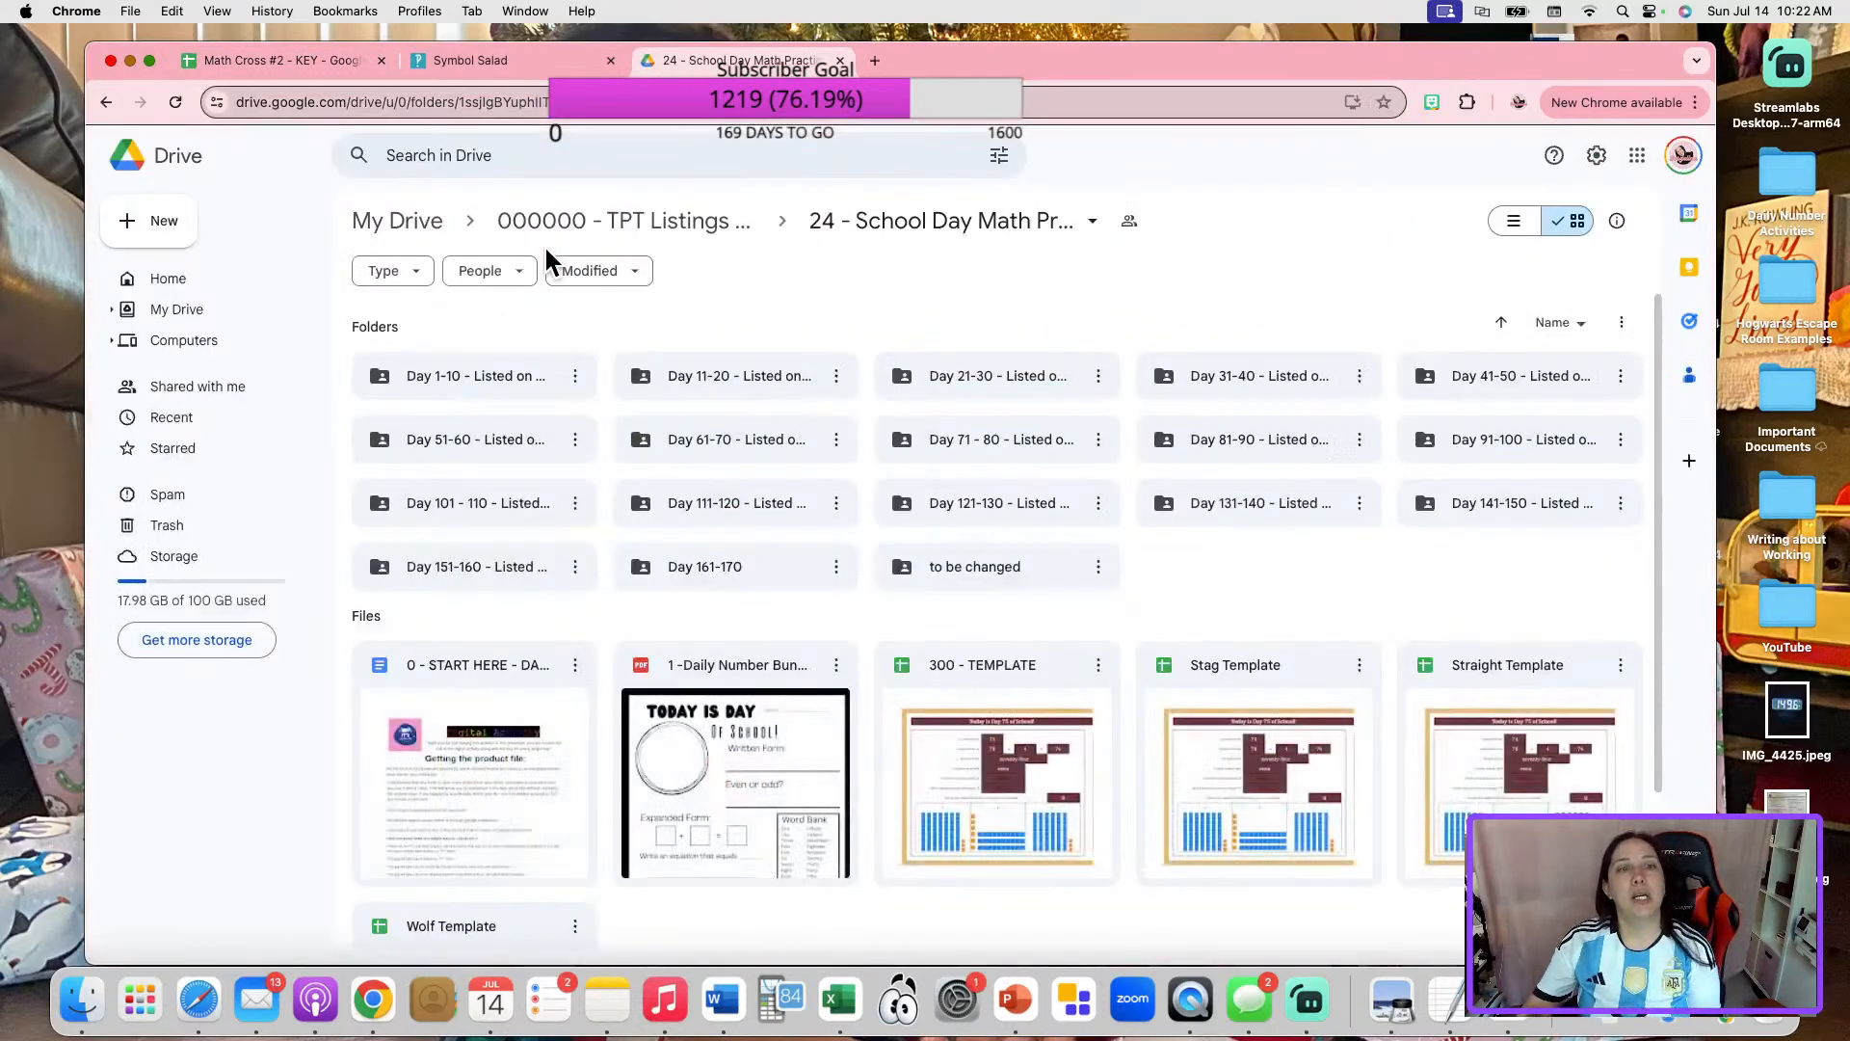
scroll(1175, 497, "down", 2)
scroll(1176, 496, "up", 2)
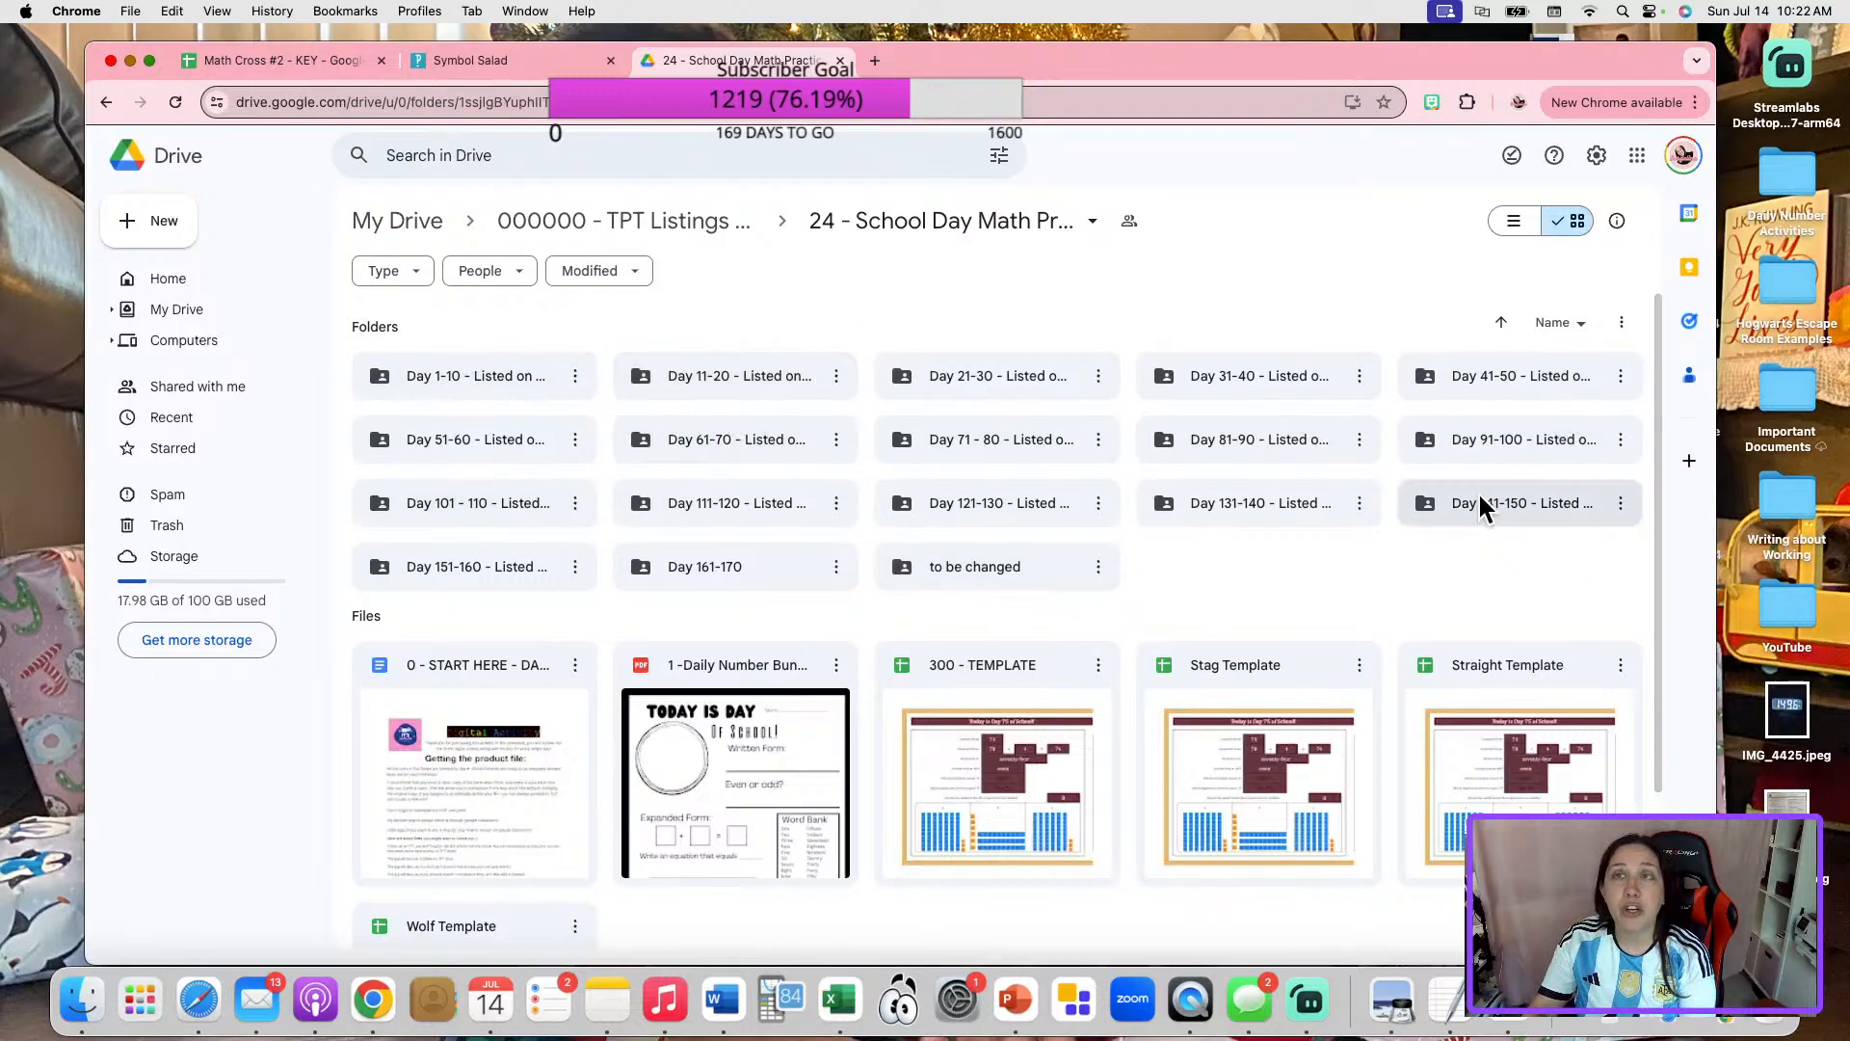
Open the Day 1 - KEY sheet from the Day 1-10 folder, examine its layout, and close it.
double_click(435, 395)
scroll(949, 617, "down", 2)
scroll(961, 611, "up", 3)
double_click(1239, 371)
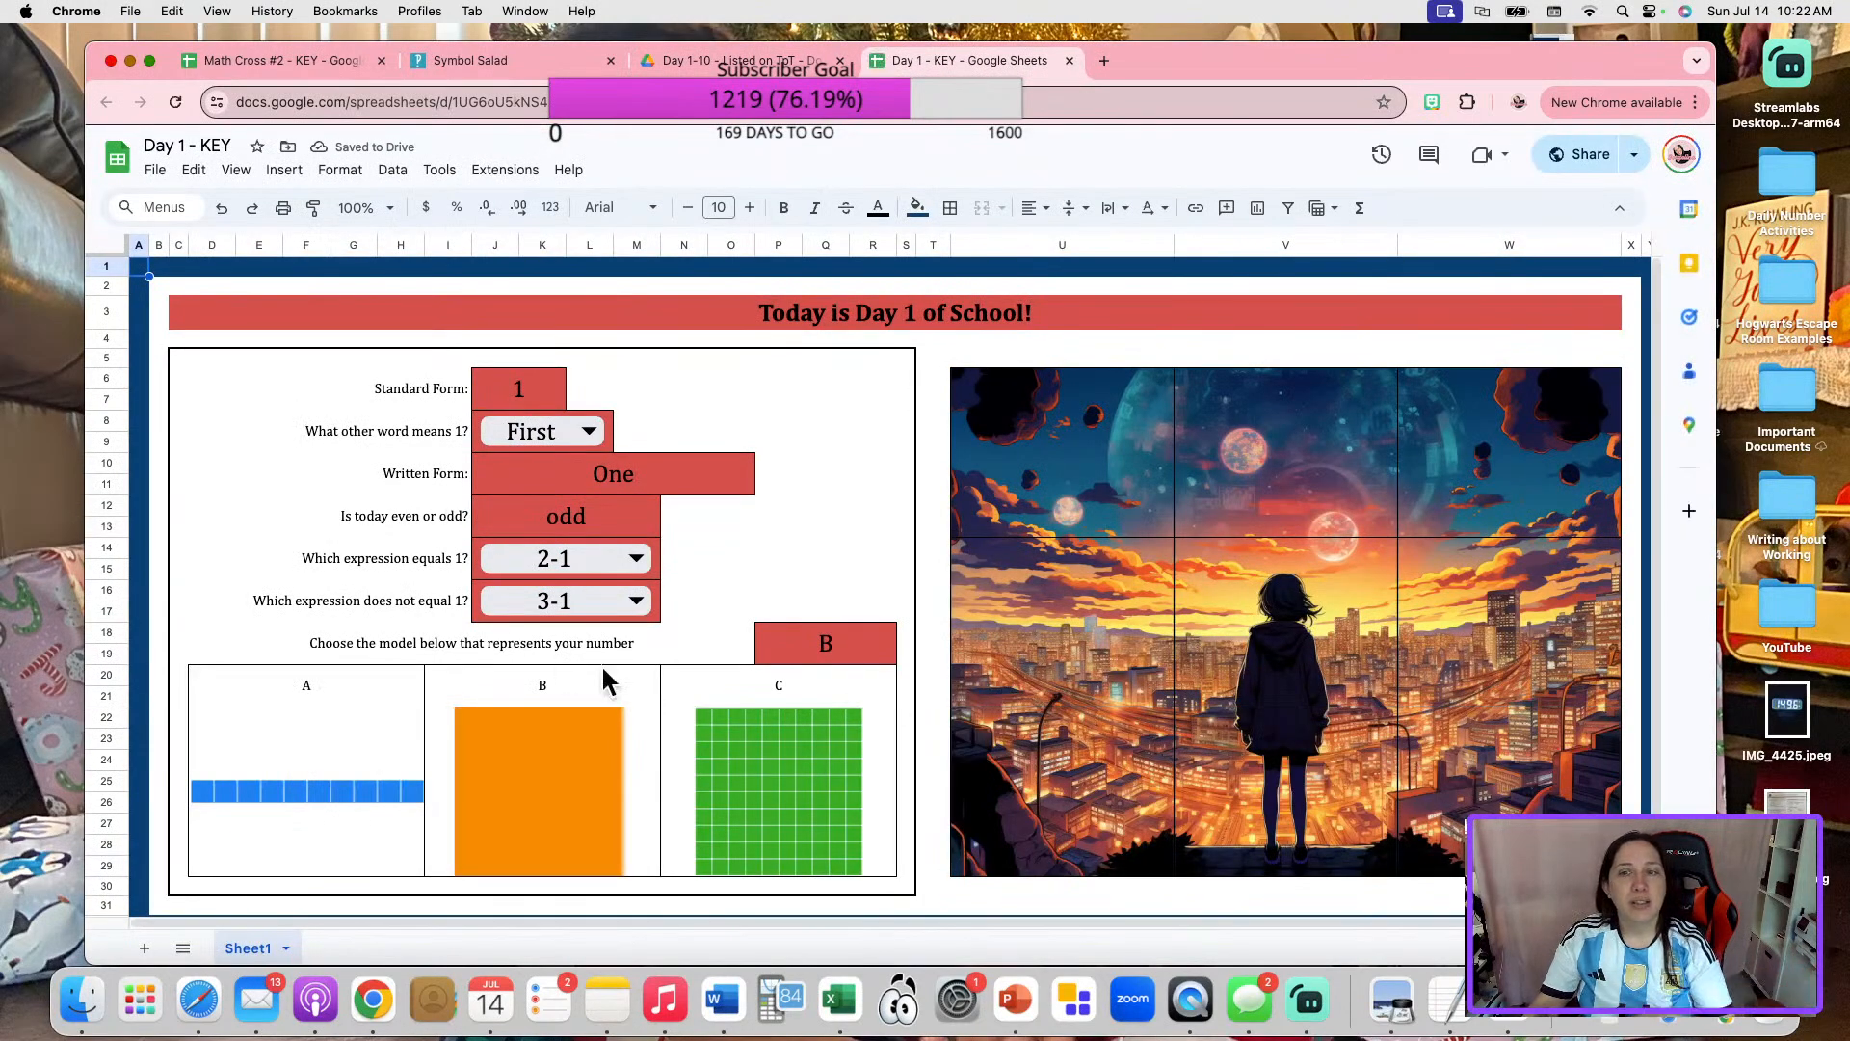
scroll(513, 597, "down", 2)
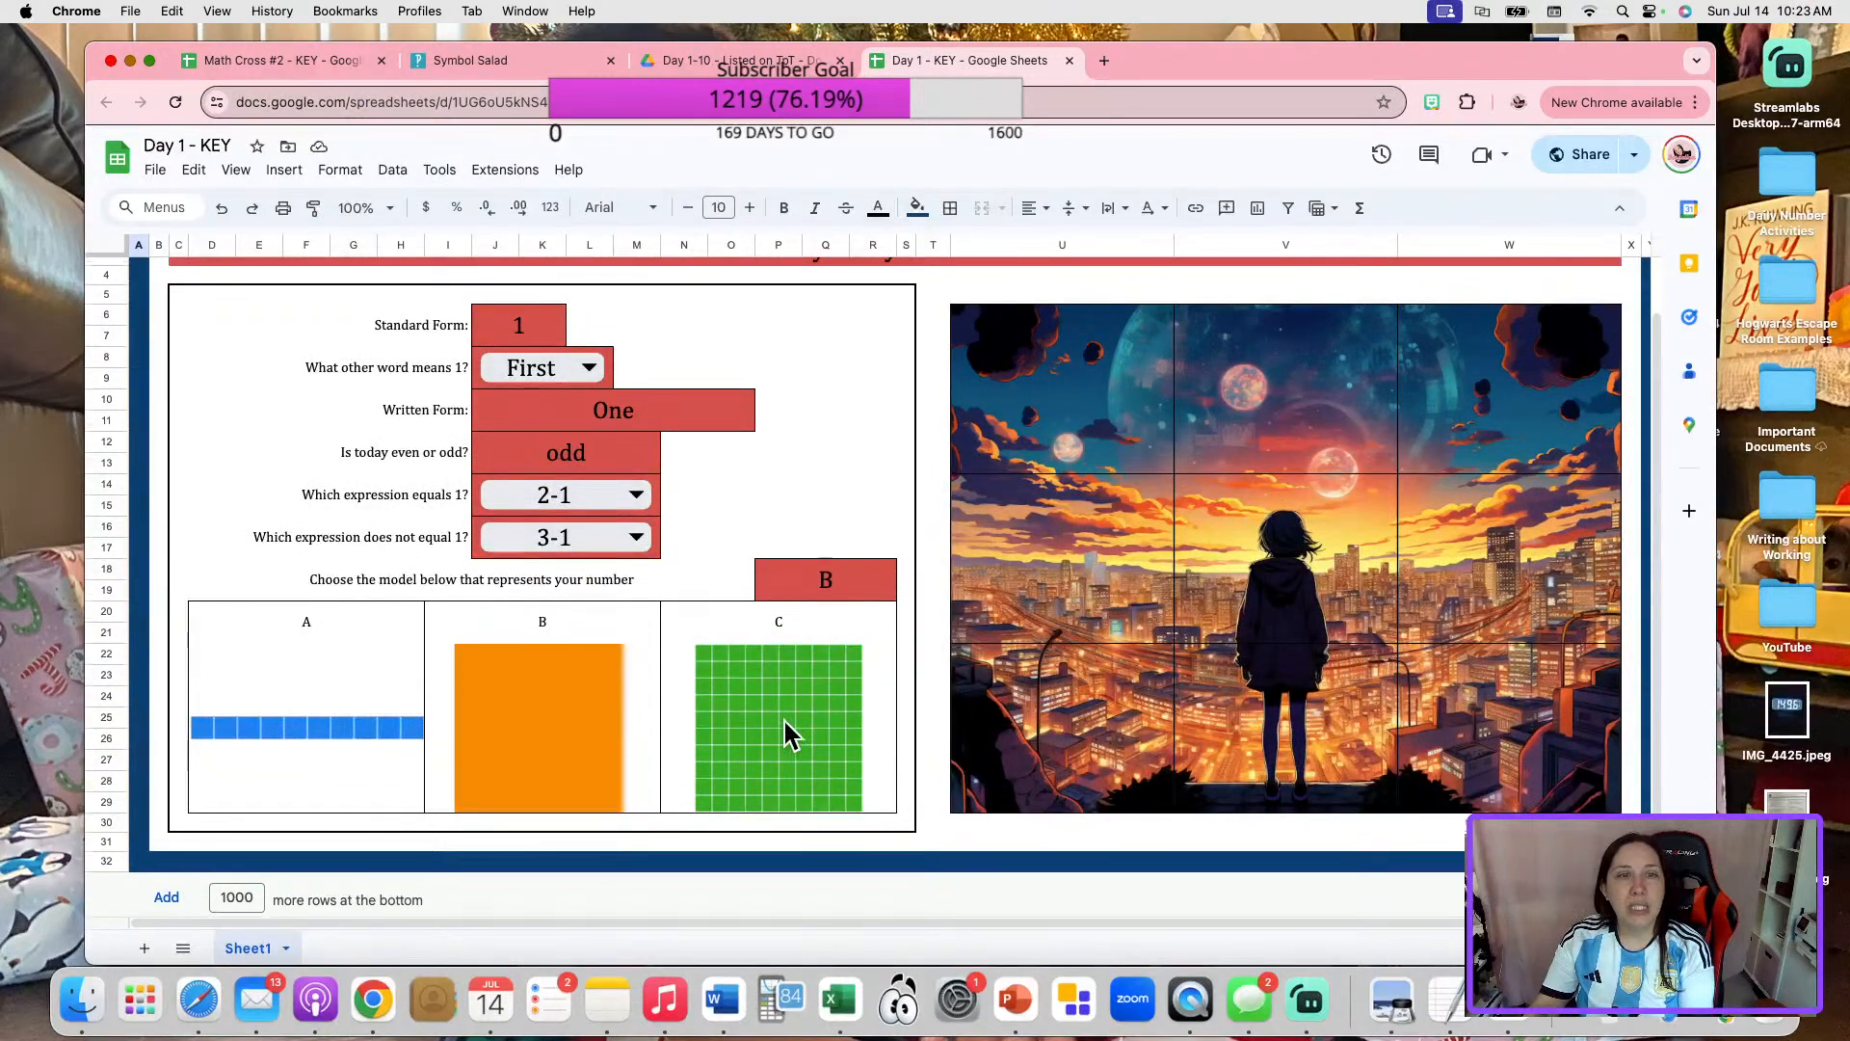
scroll(788, 735, "up", 2)
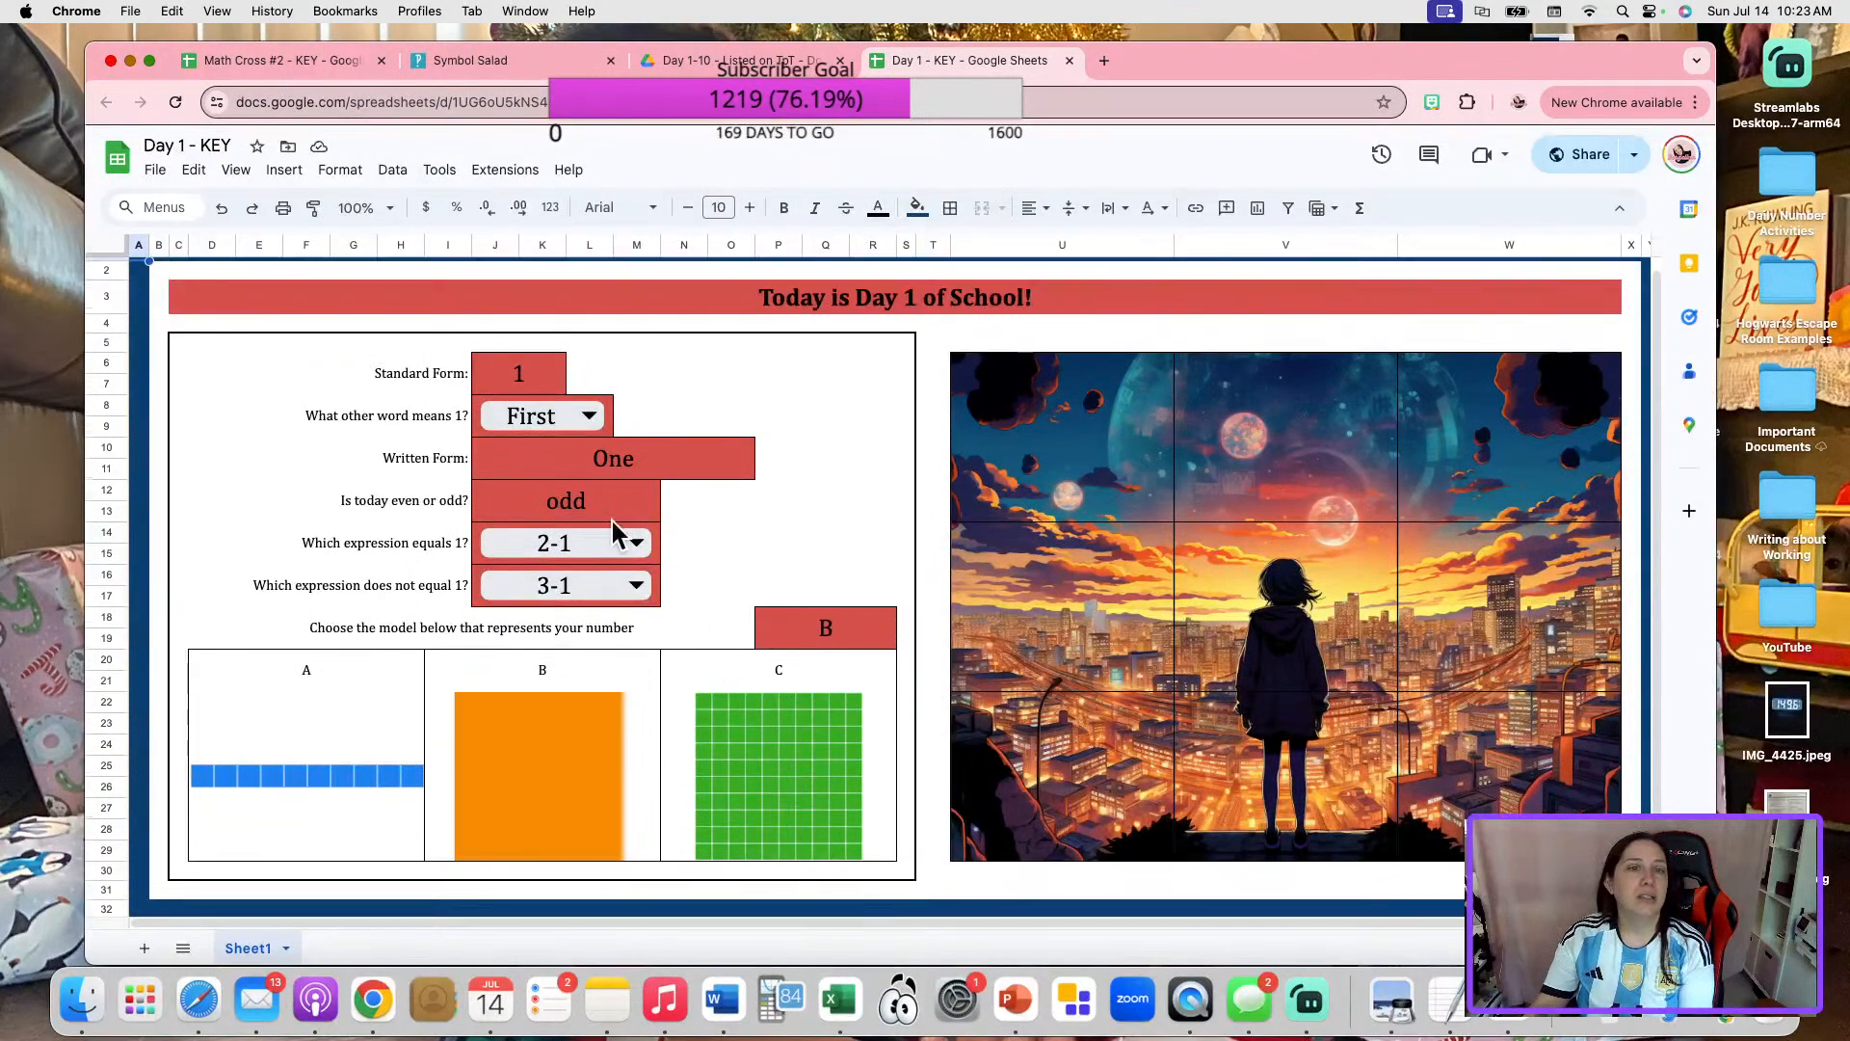
left_click(1070, 60)
Return to My Drive and open the Adding to 10 Christmas folder inside the TPT Listings folder.
left_click(539, 225)
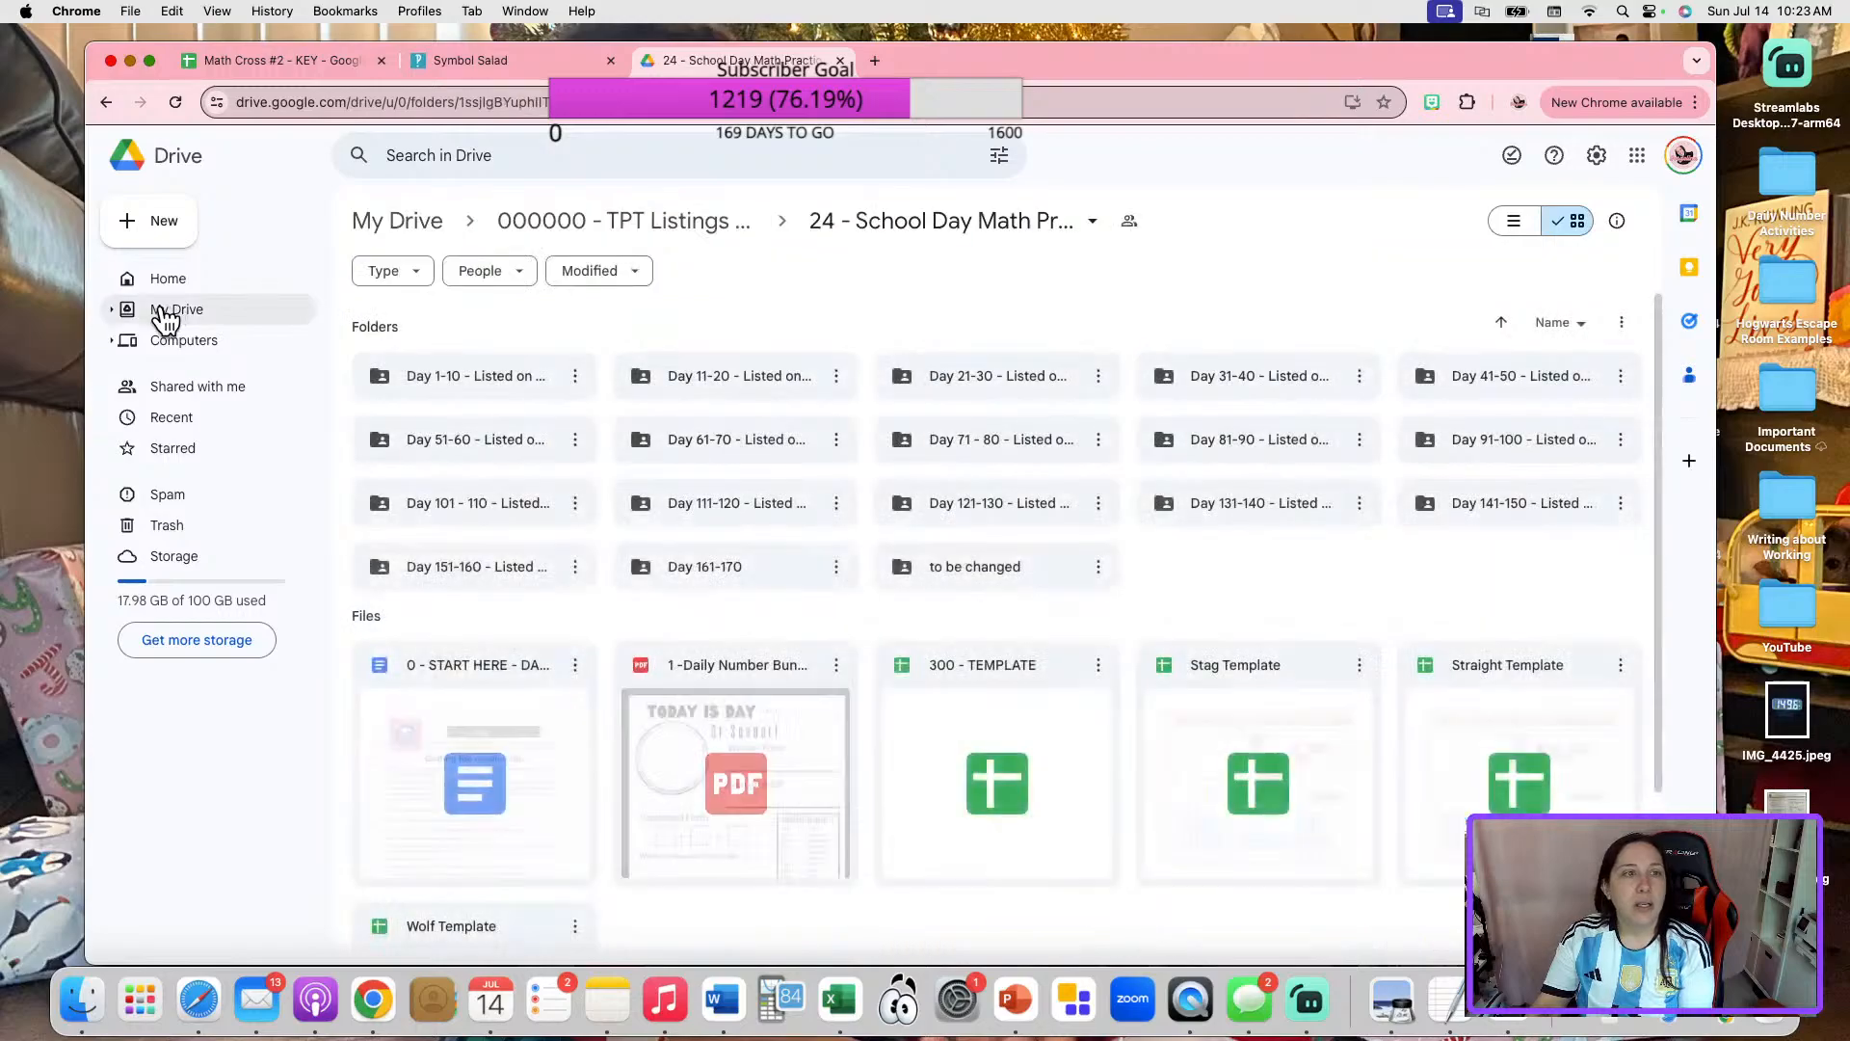
left_click(174, 309)
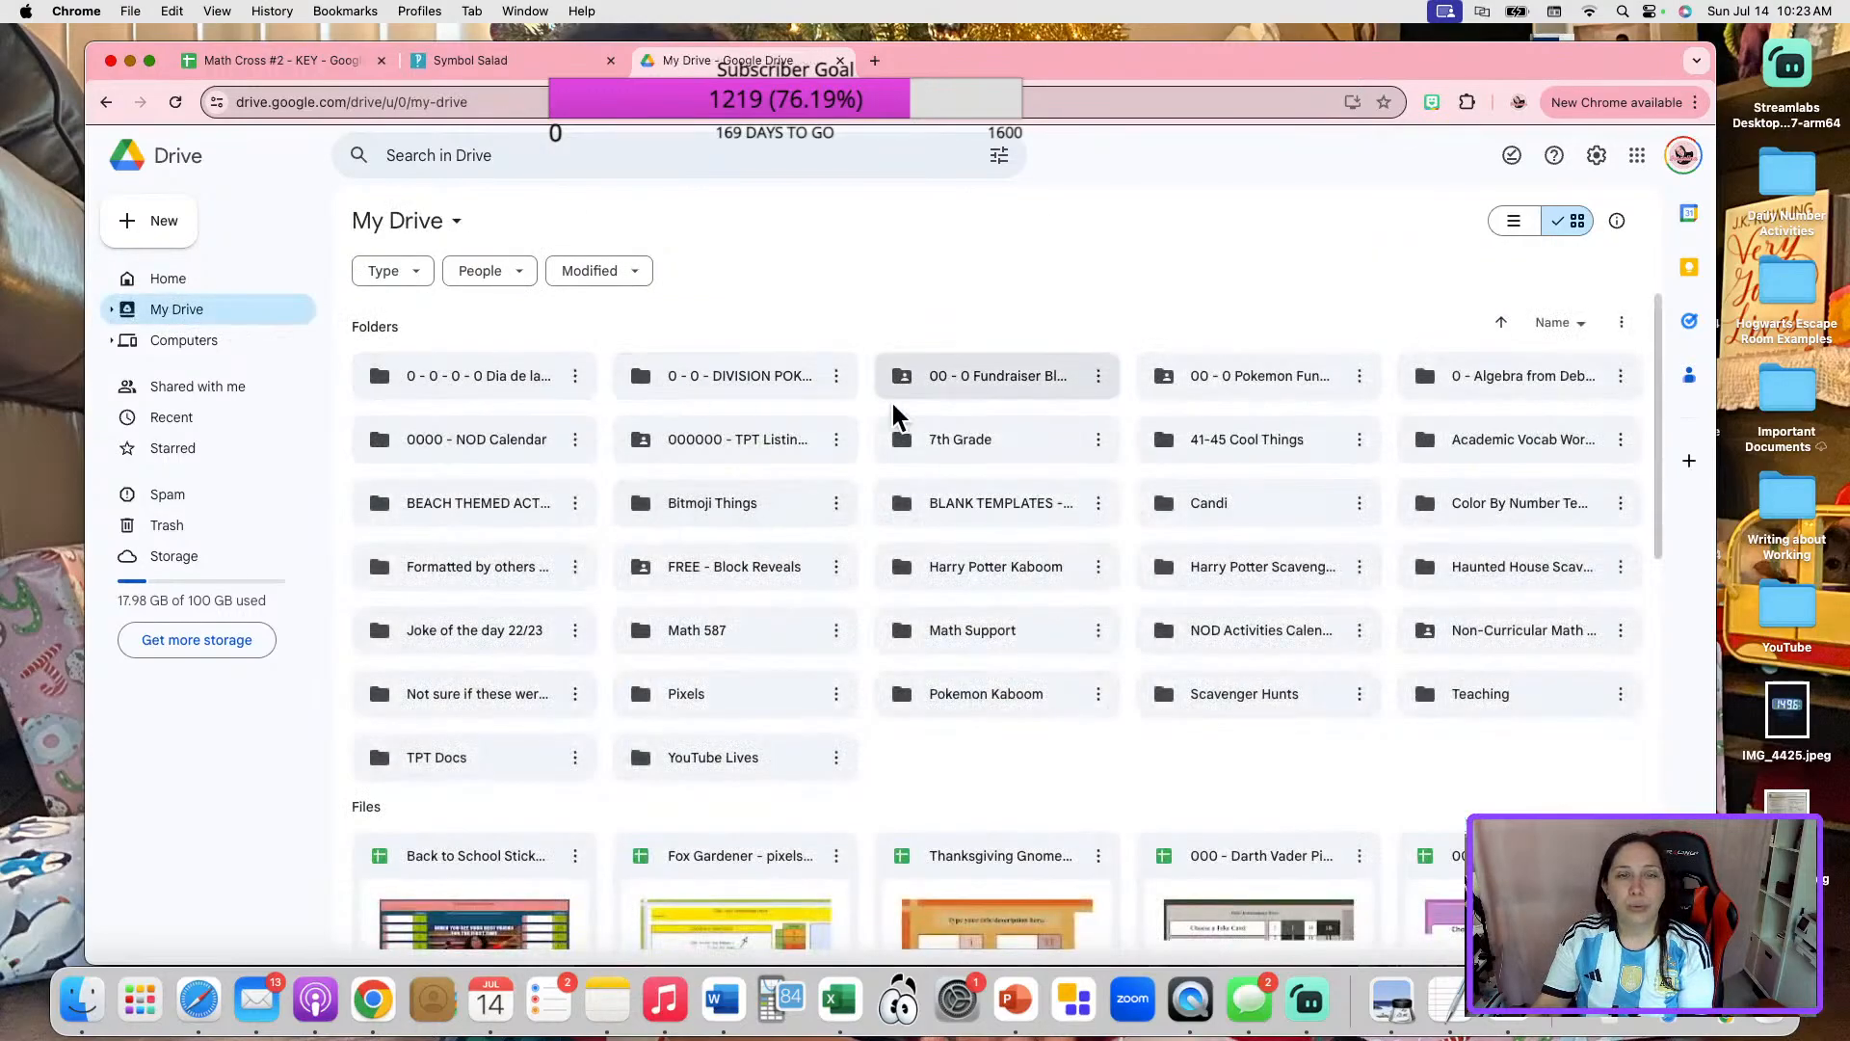
double_click(746, 445)
scroll(964, 706, "down", 6)
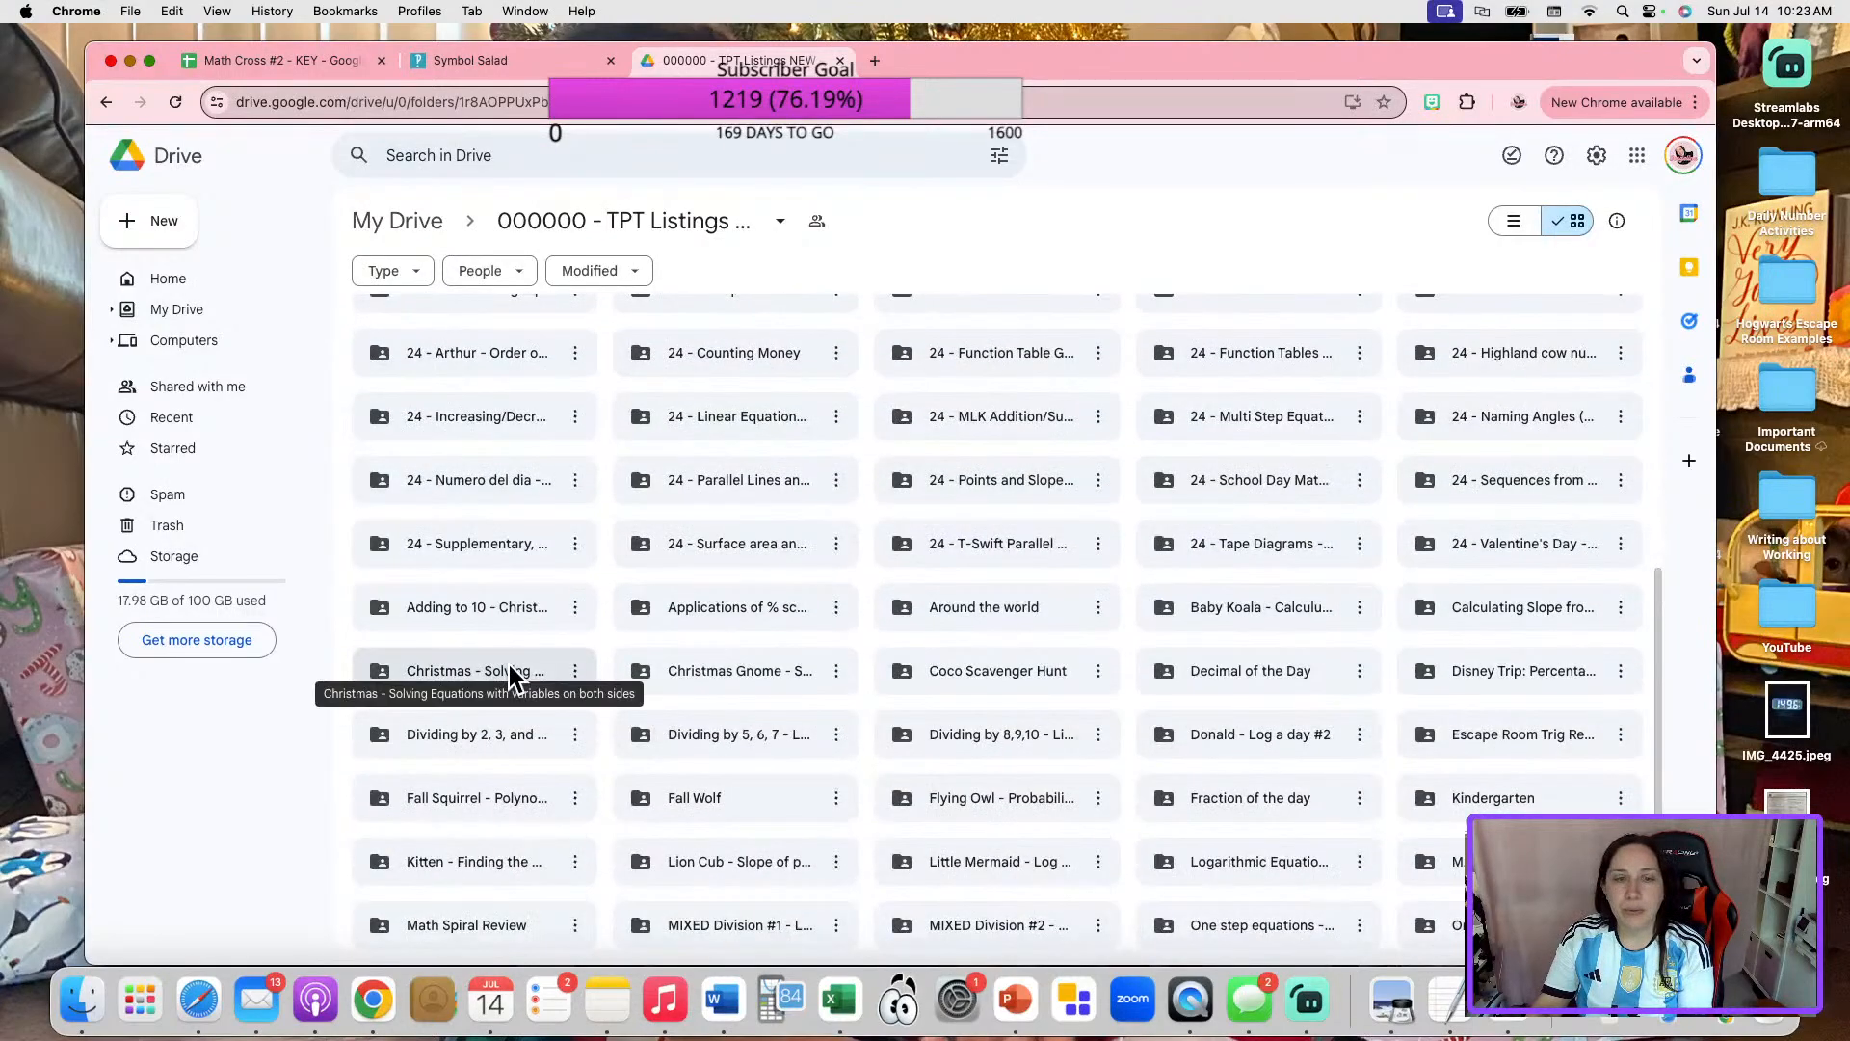
double_click(511, 605)
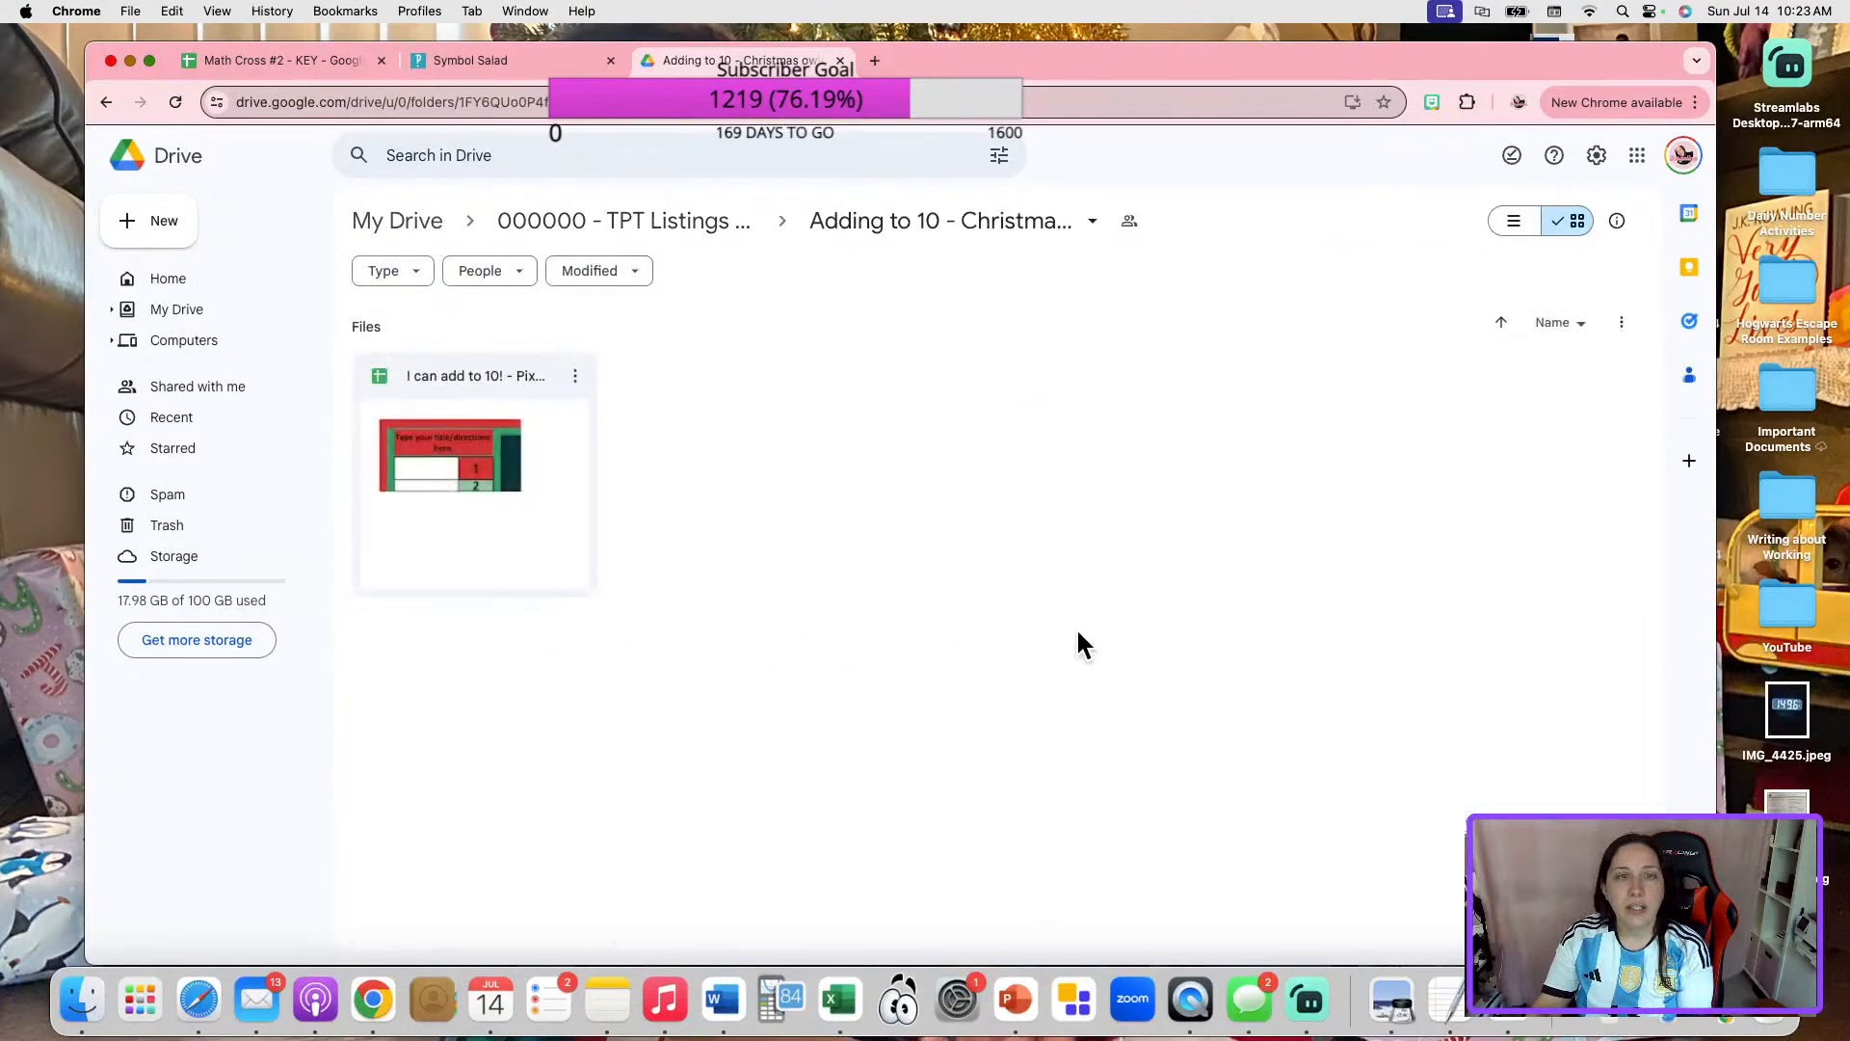
Go back to the TPT Listings folder and open the 23 - Math Facts - Subtraction folder.
left_click(583, 231)
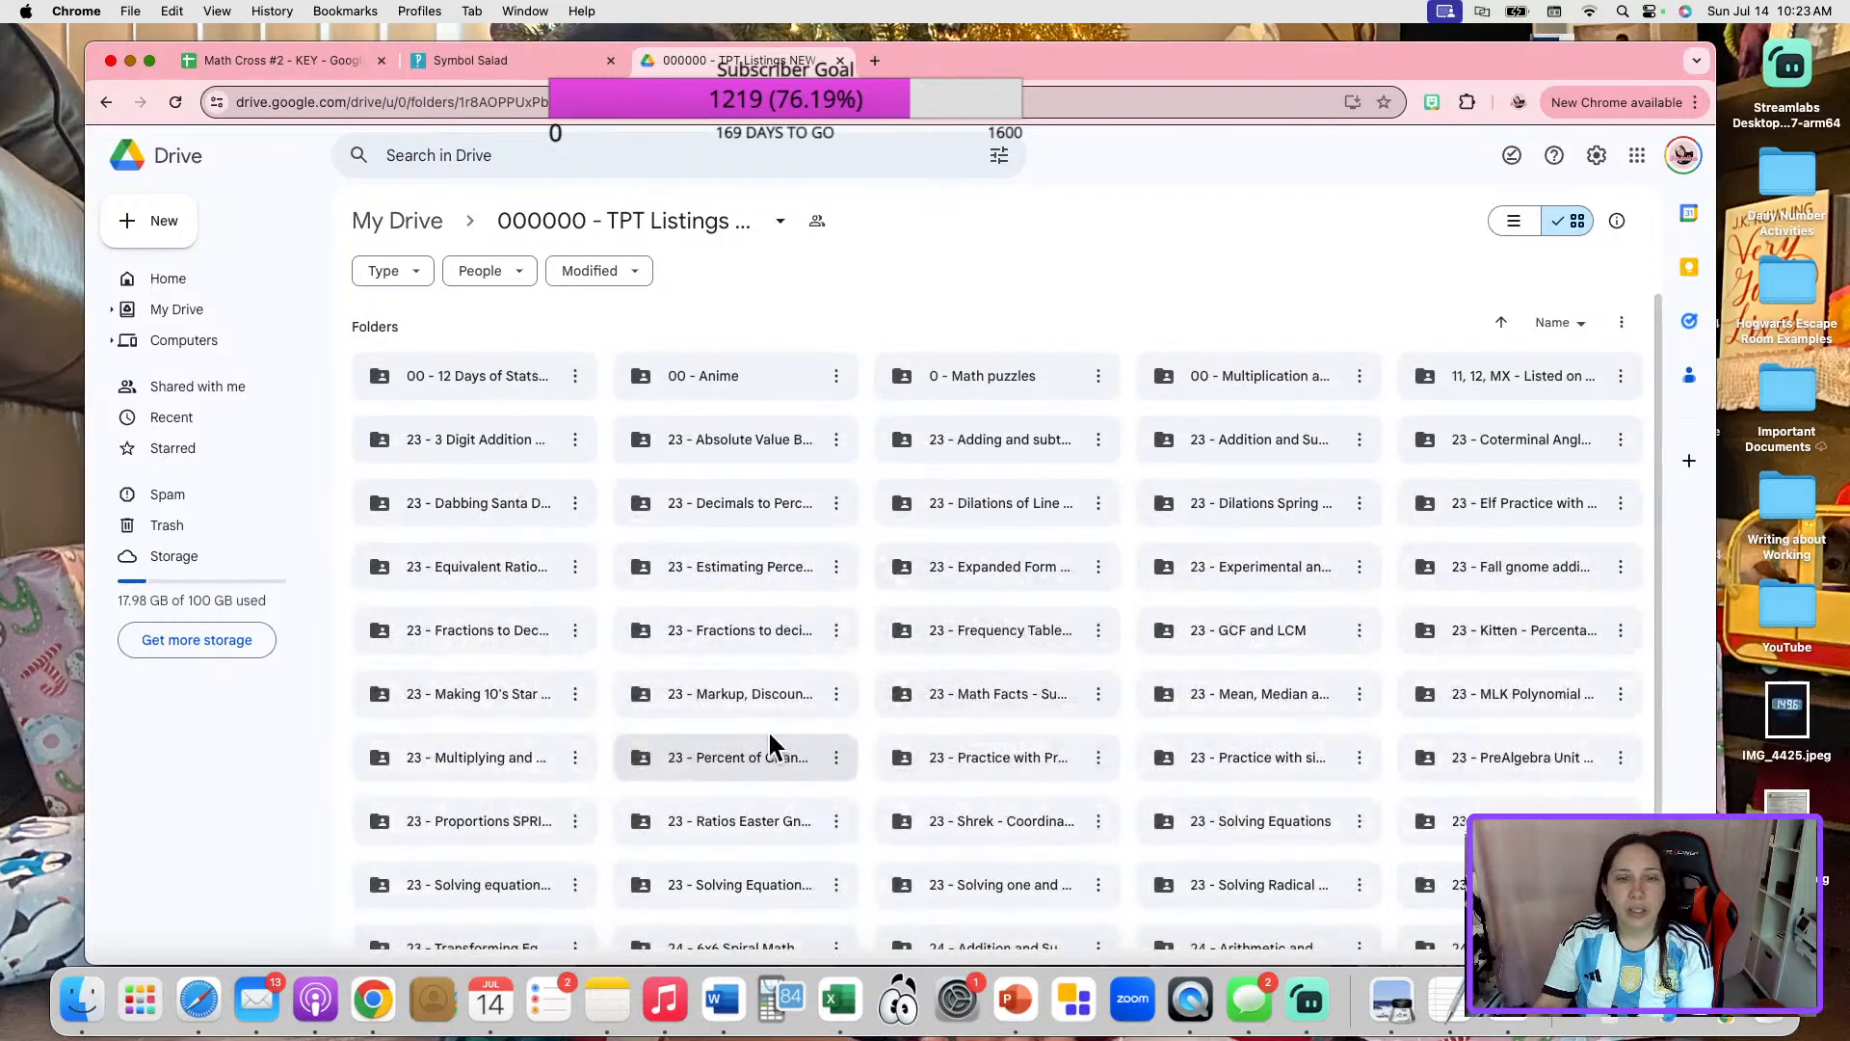
scroll(773, 744, "down", 3)
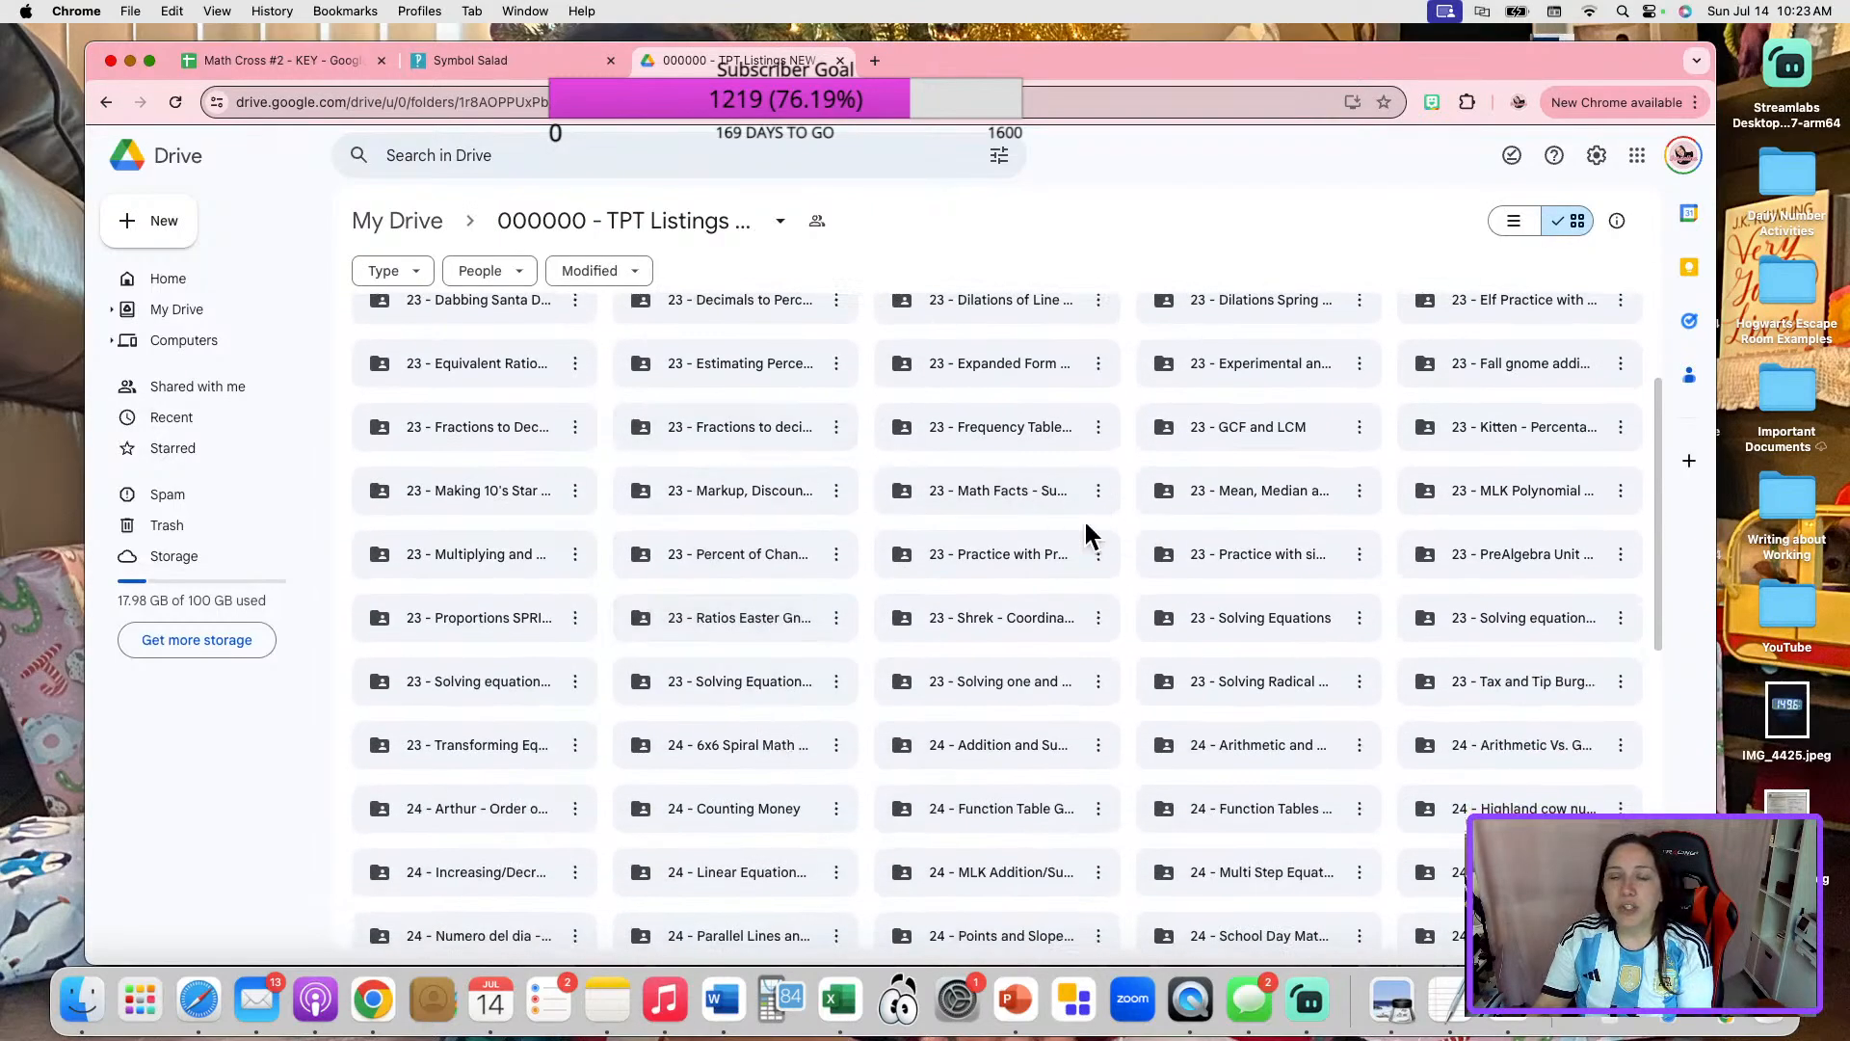
double_click(965, 492)
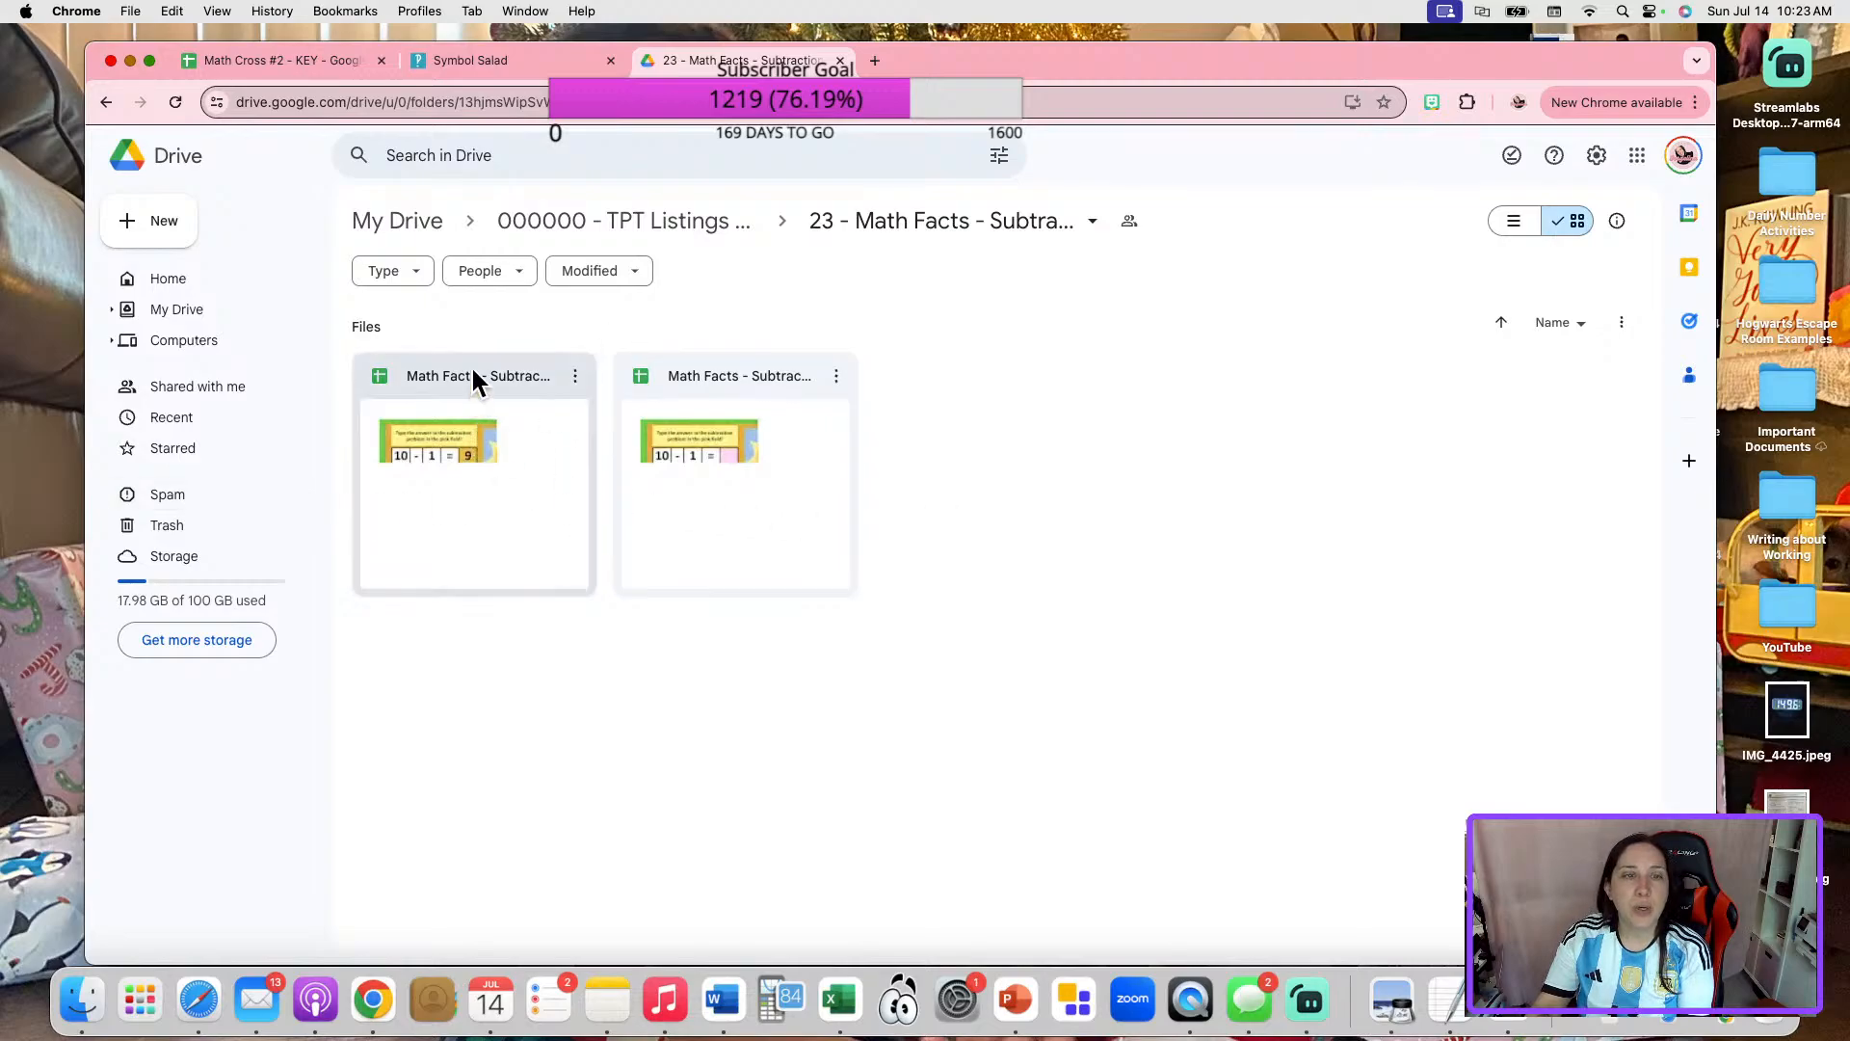
Open the Math Facts - Subtraction in 10's - KEY sheet, examine its whole layout, and close it.
double_click(499, 366)
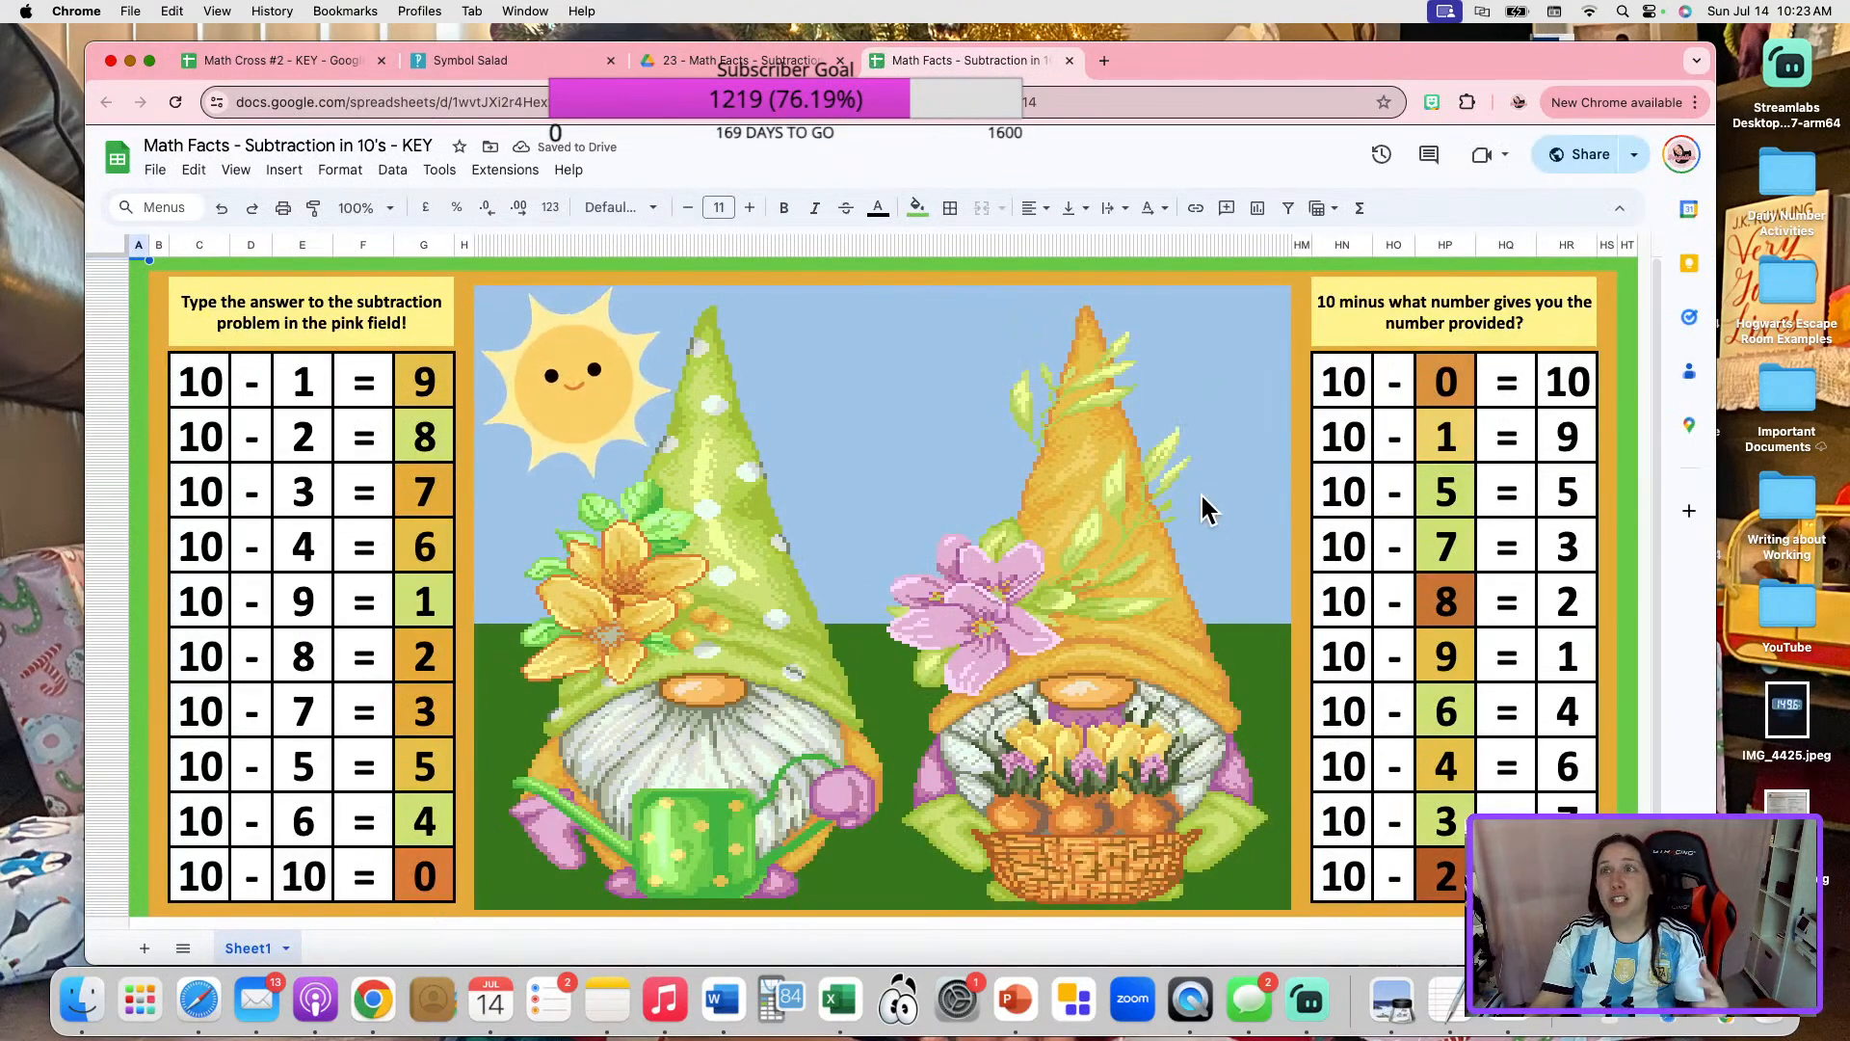
scroll(1065, 552, "down", 2)
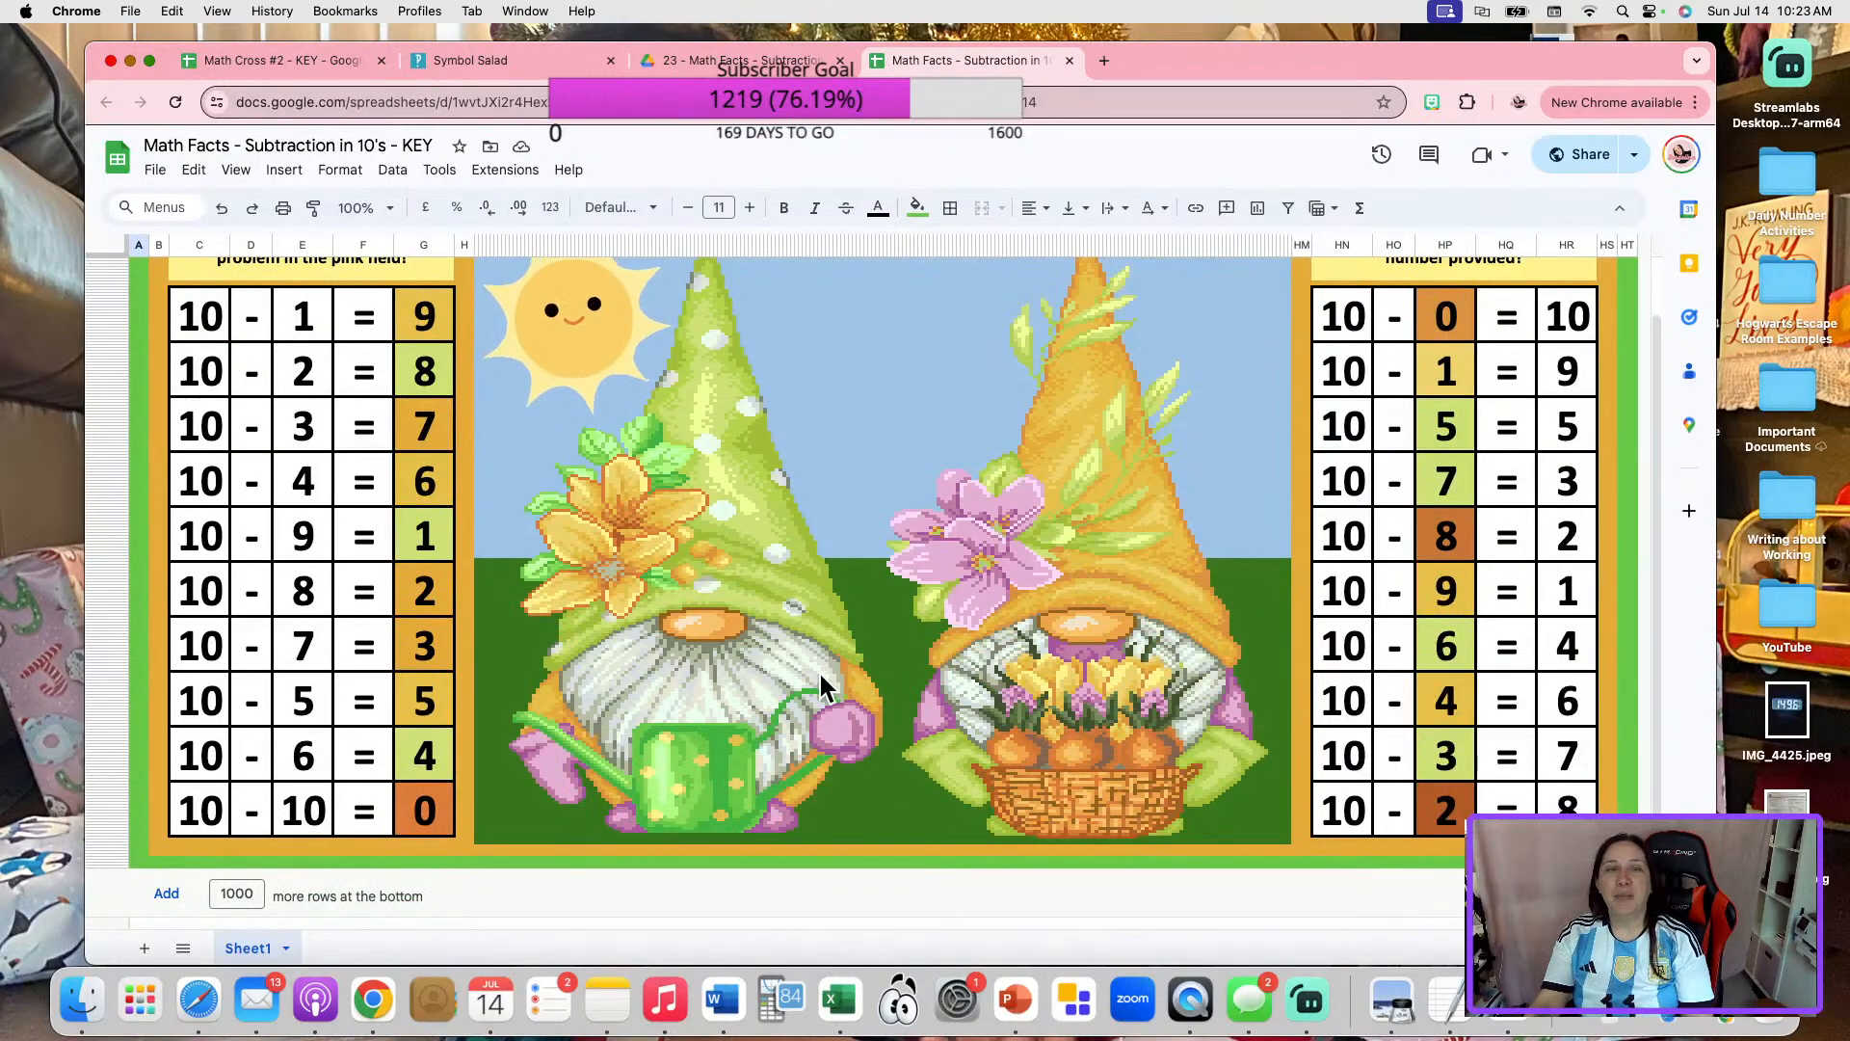
scroll(827, 686, "up", 2)
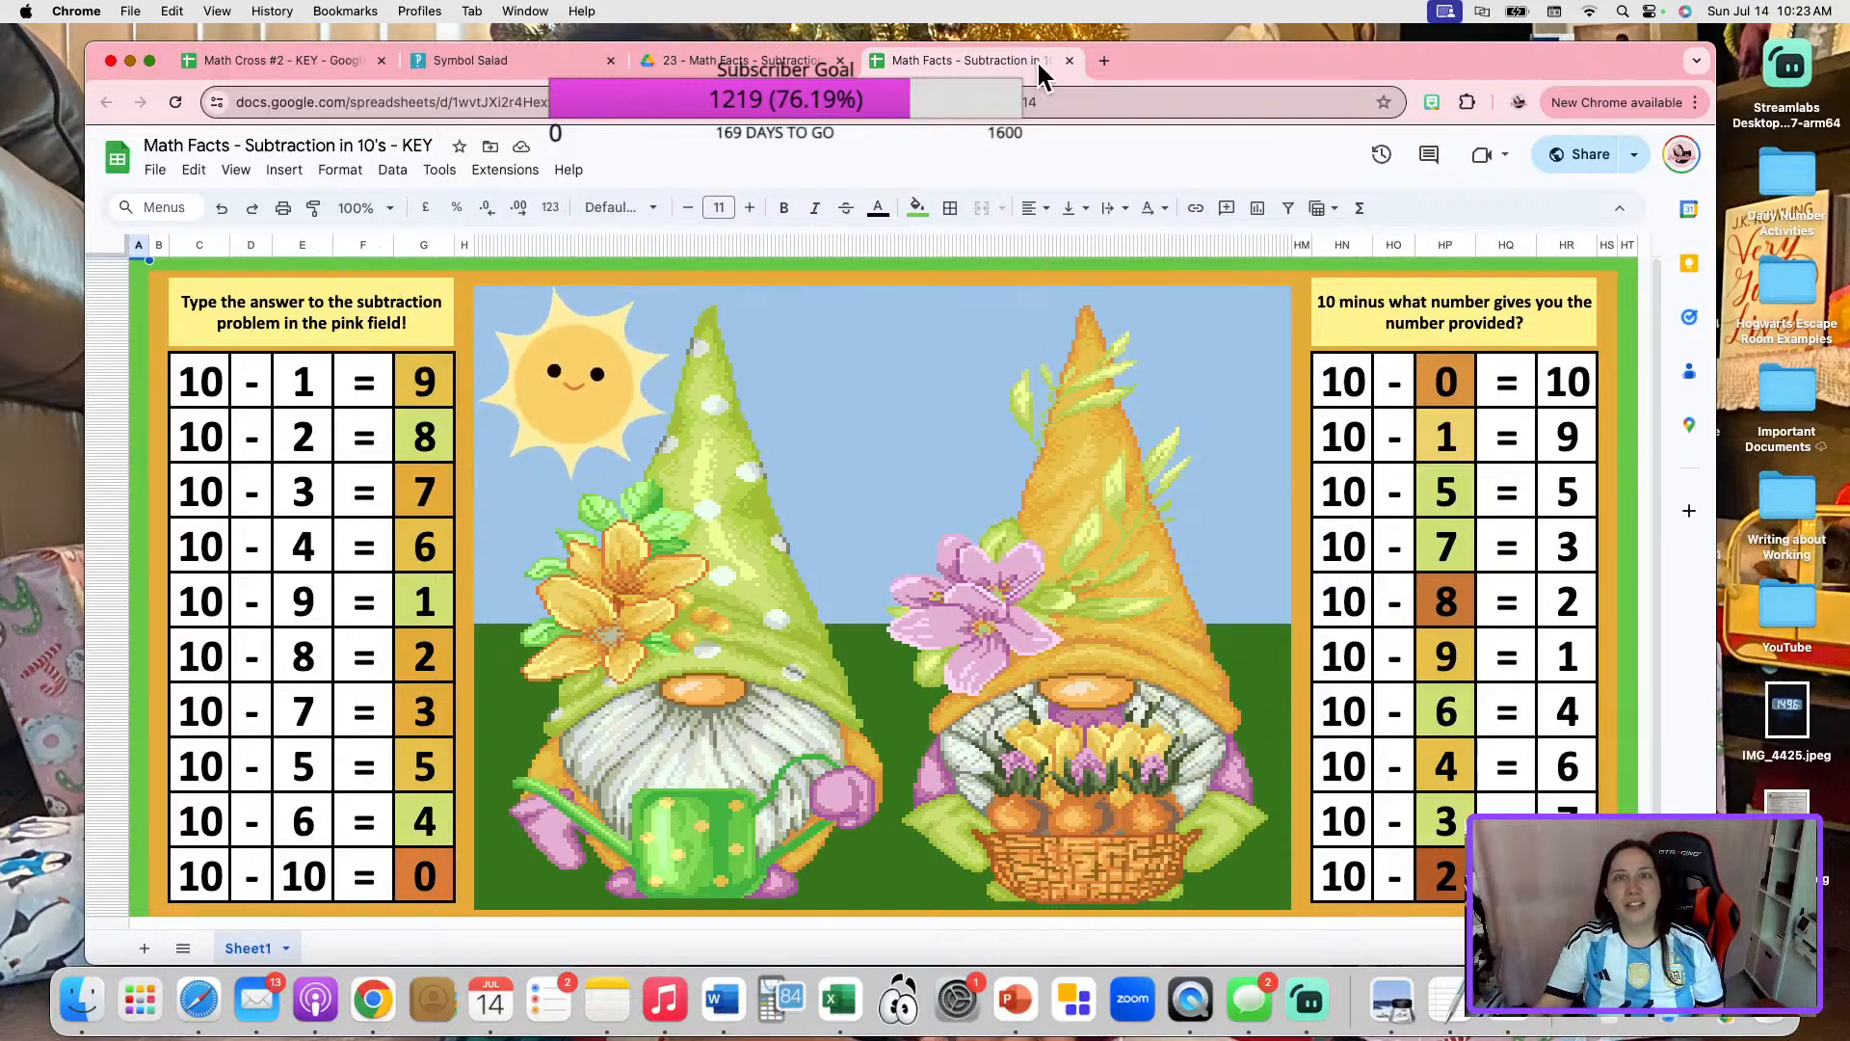
left_click(1070, 59)
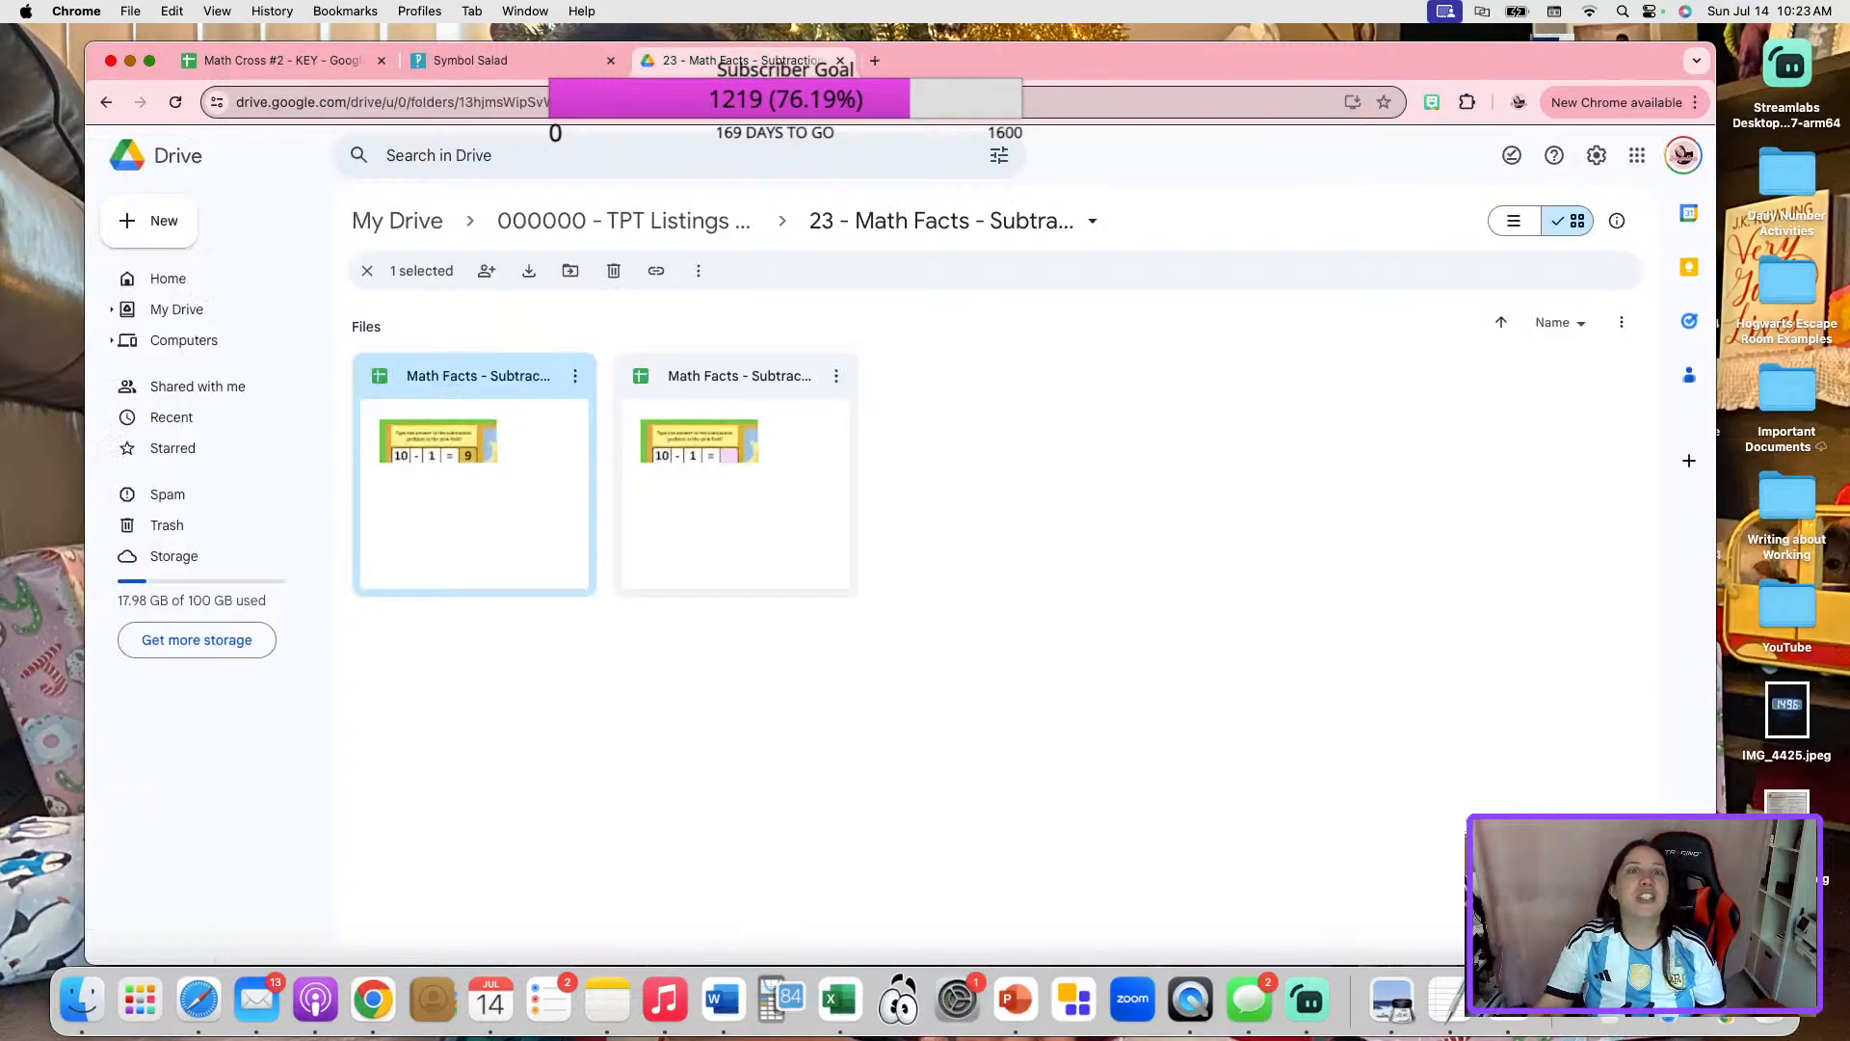
Go back to the TPT Listings folder and open the Math Spiral Review folder.
left_click(711, 241)
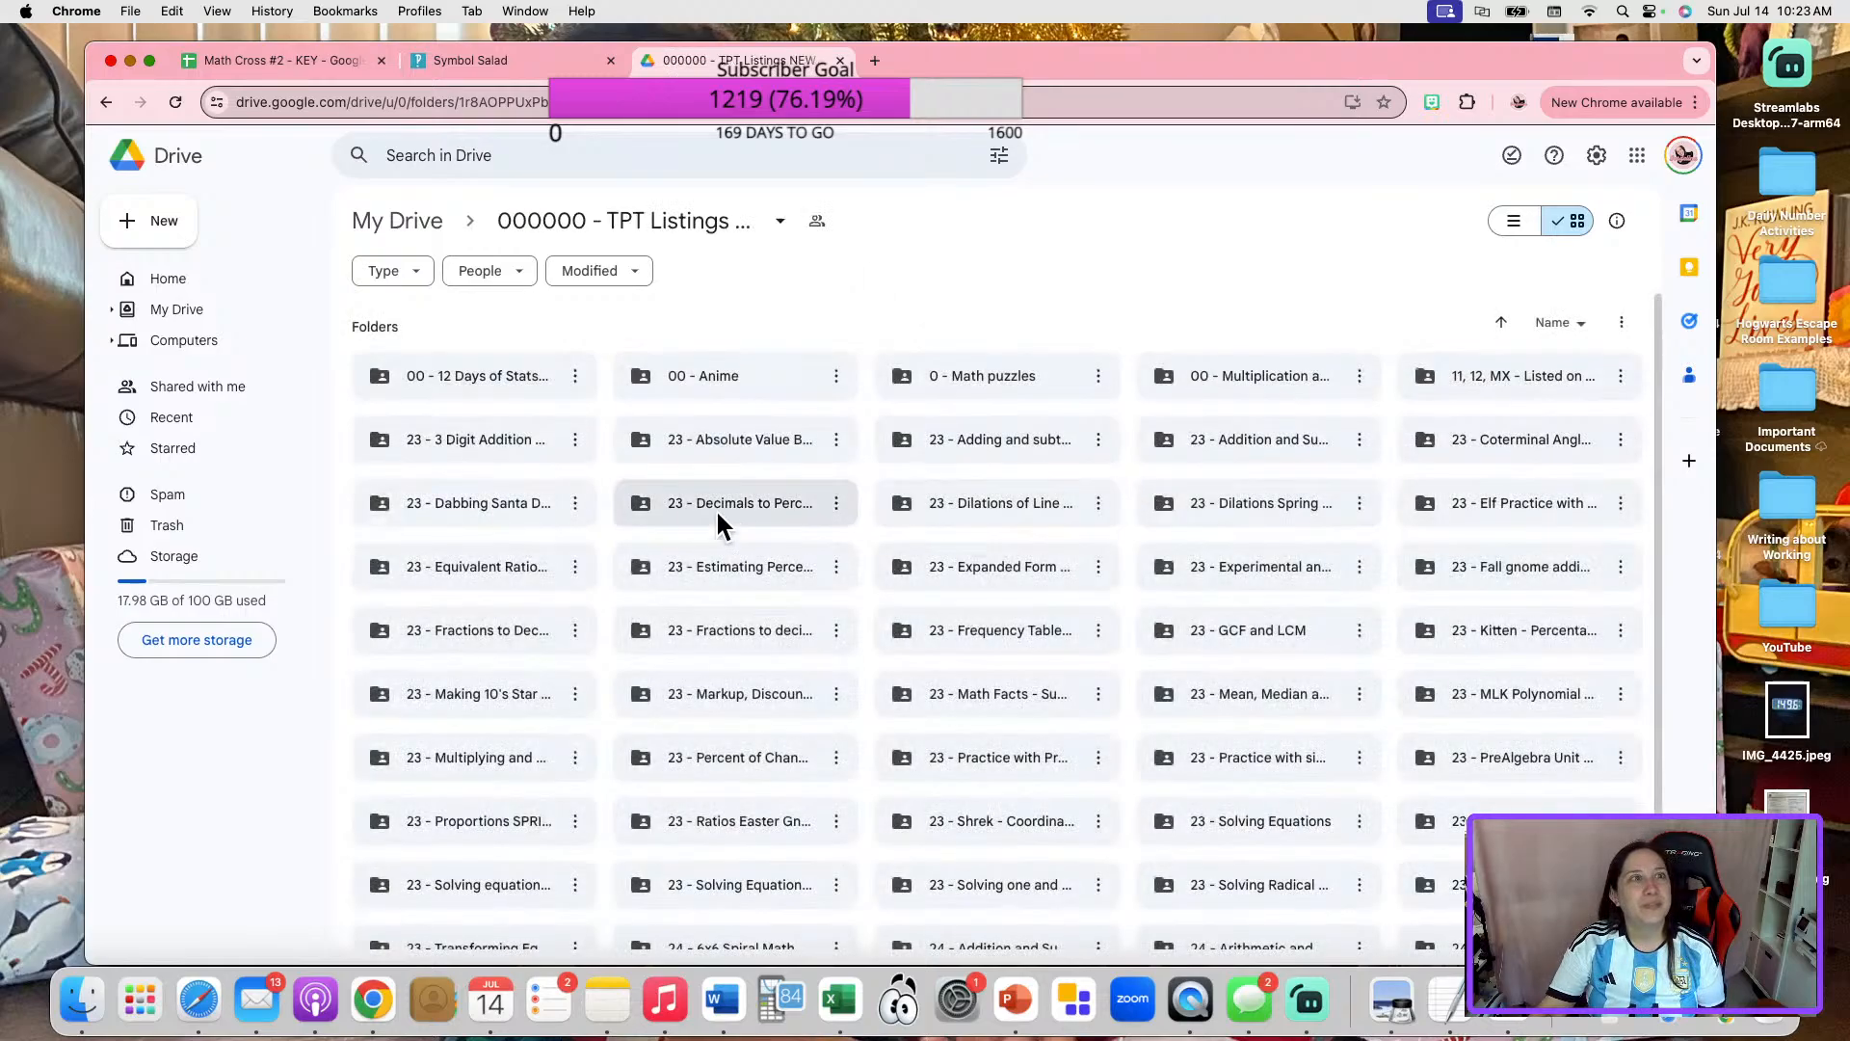
scroll(1077, 641, "down", 1)
scroll(1074, 640, "down", 4)
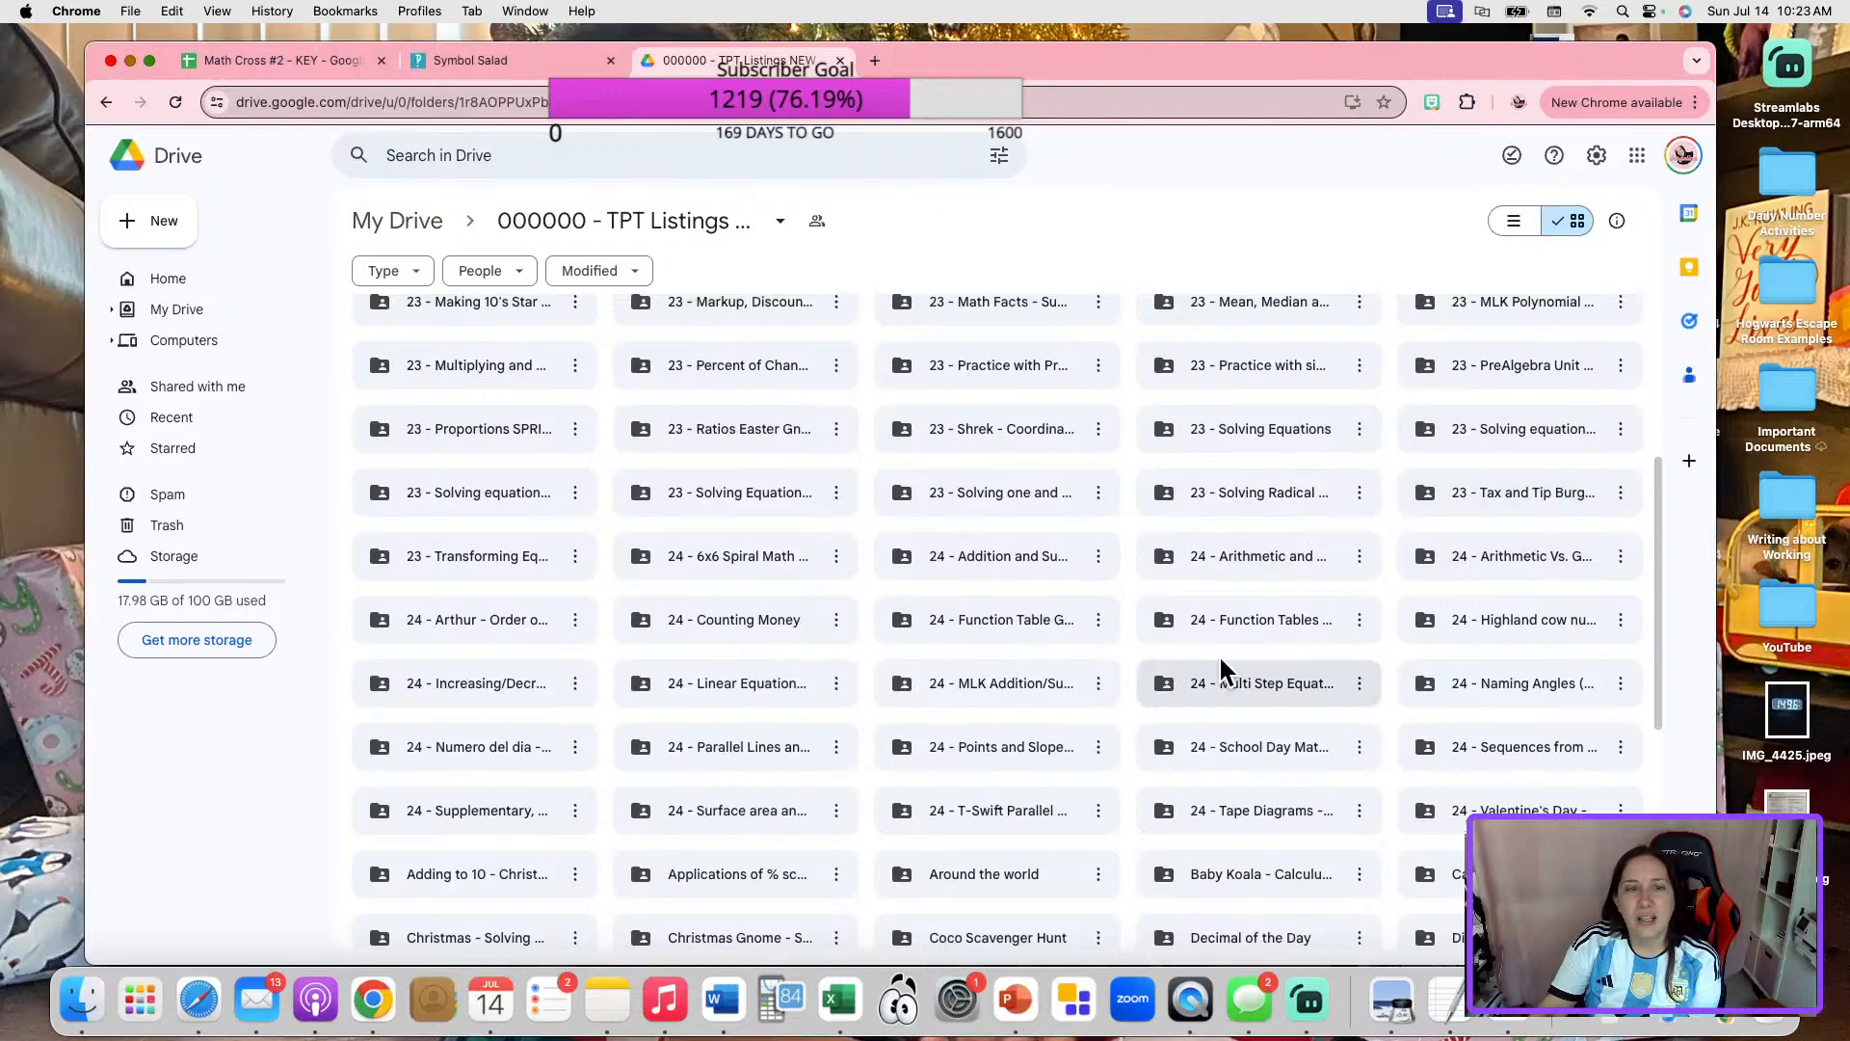
scroll(1223, 670, "down", 3)
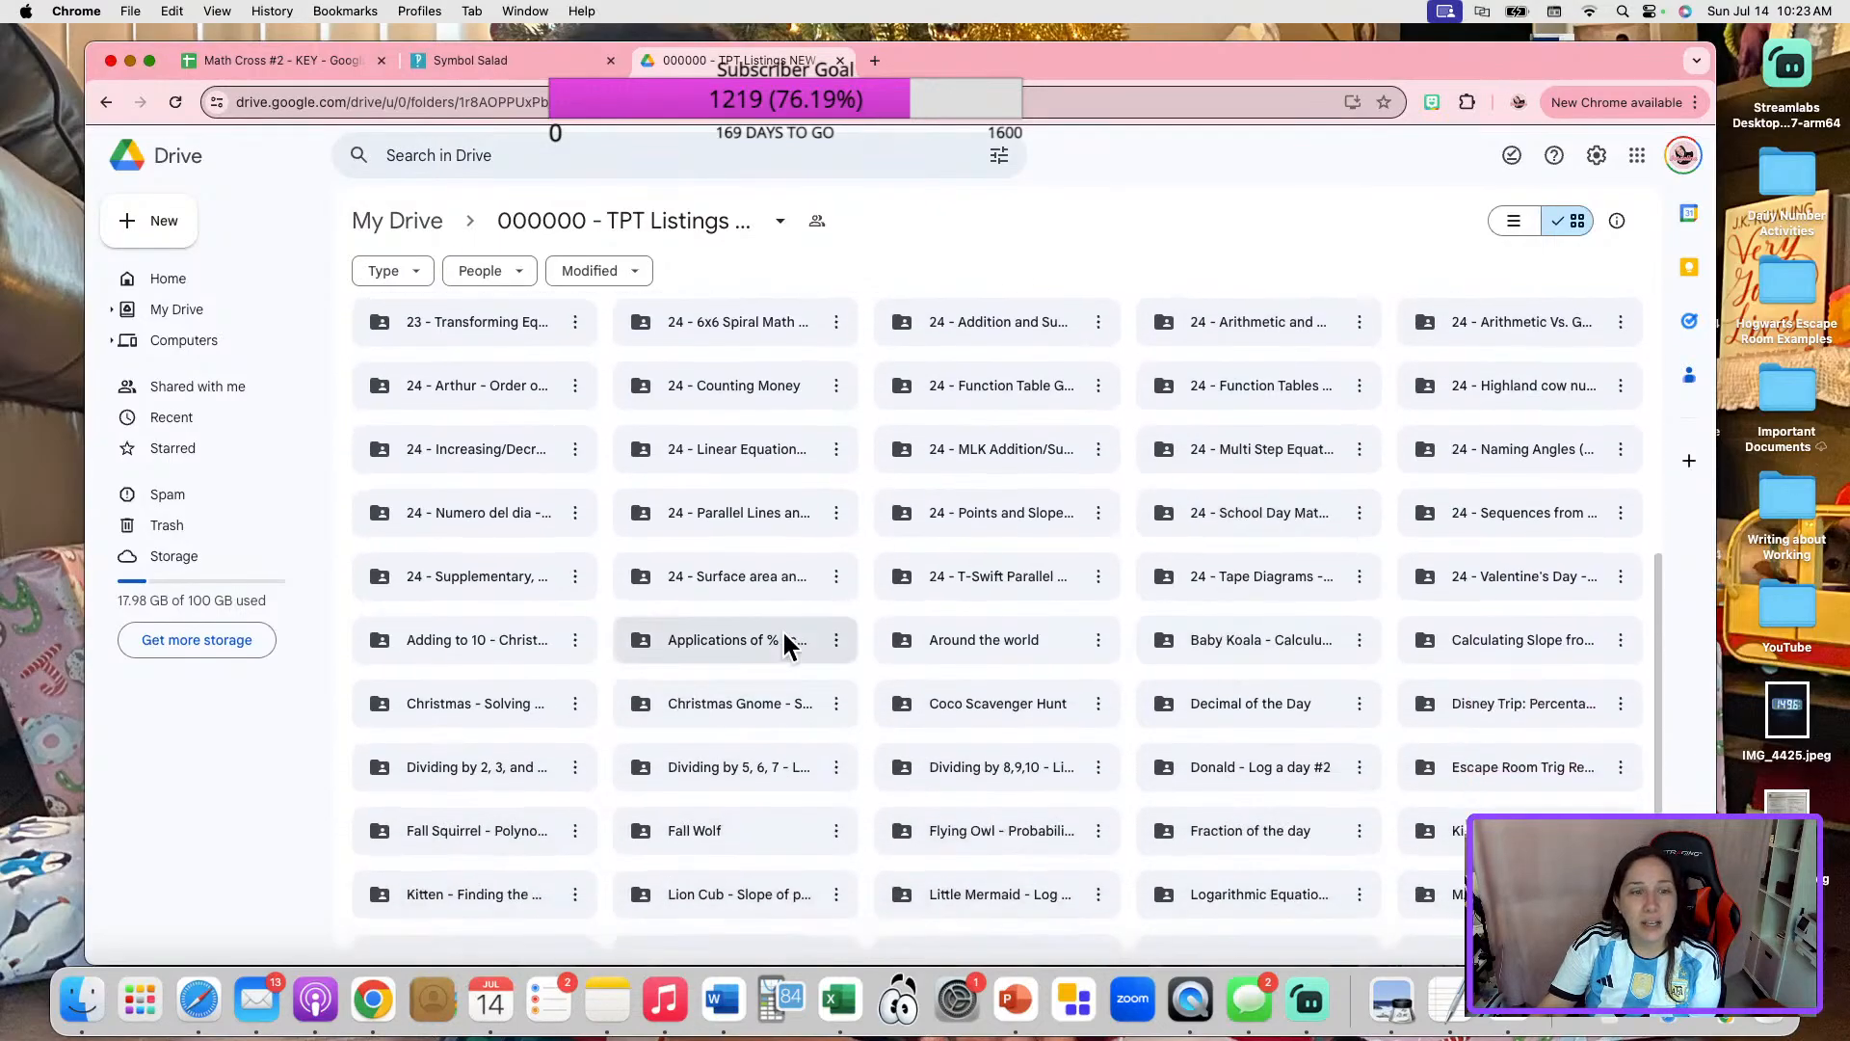
scroll(873, 638, "down", 1)
scroll(869, 628, "down", 2)
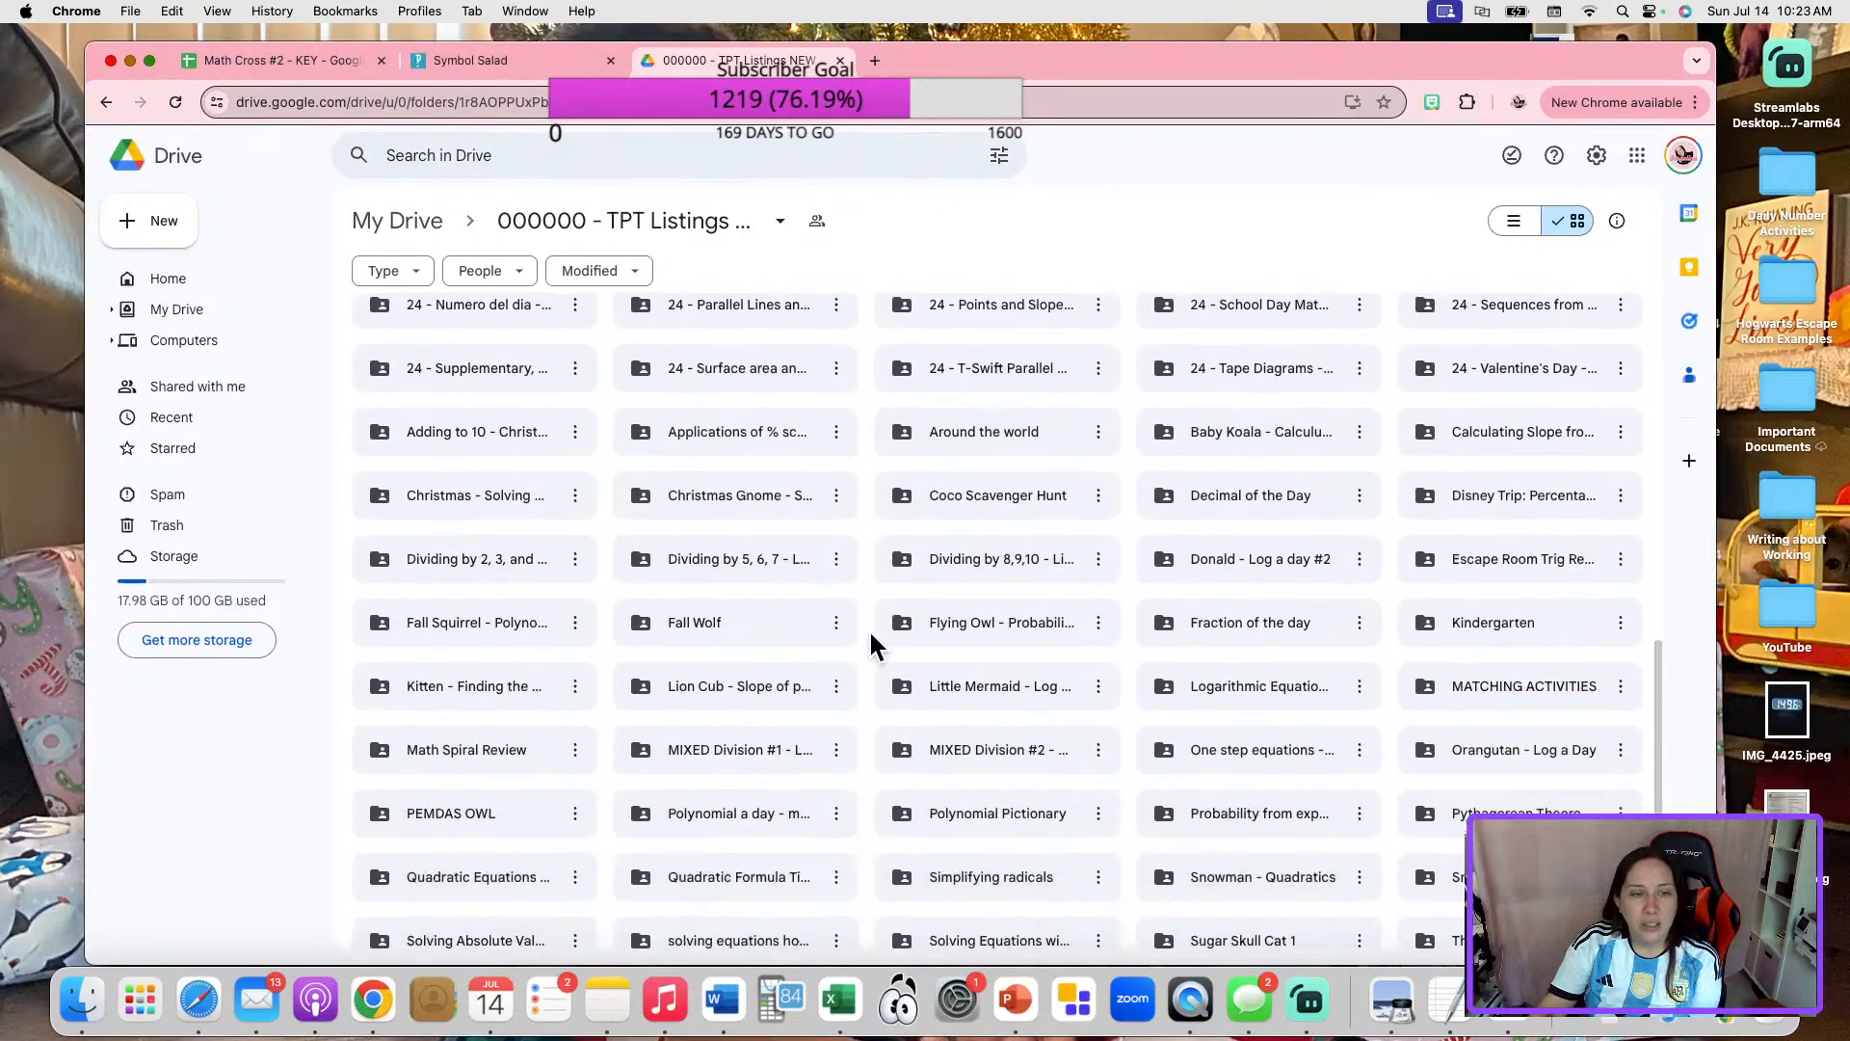
double_click(458, 754)
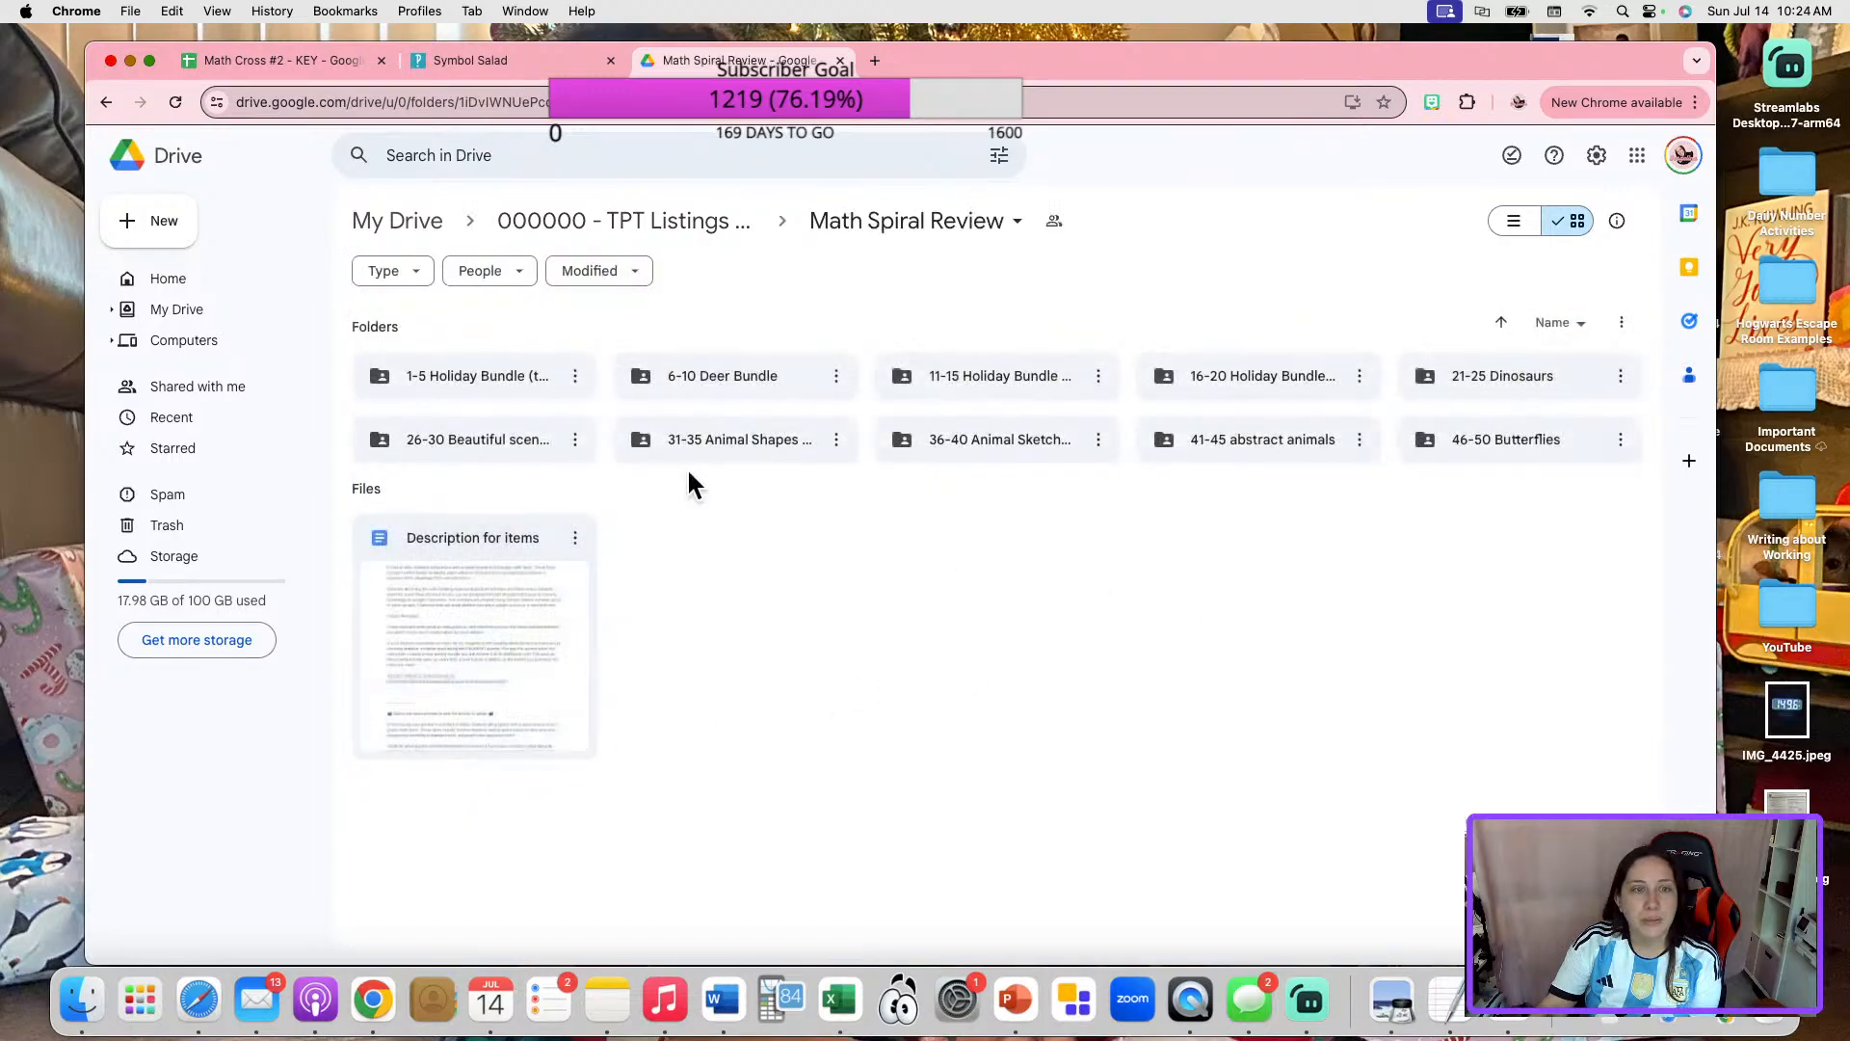
Open the 50 - ANSWER KEY sheet from the 46-50 Butterflies folder, examine its layout, and close it.
double_click(1521, 438)
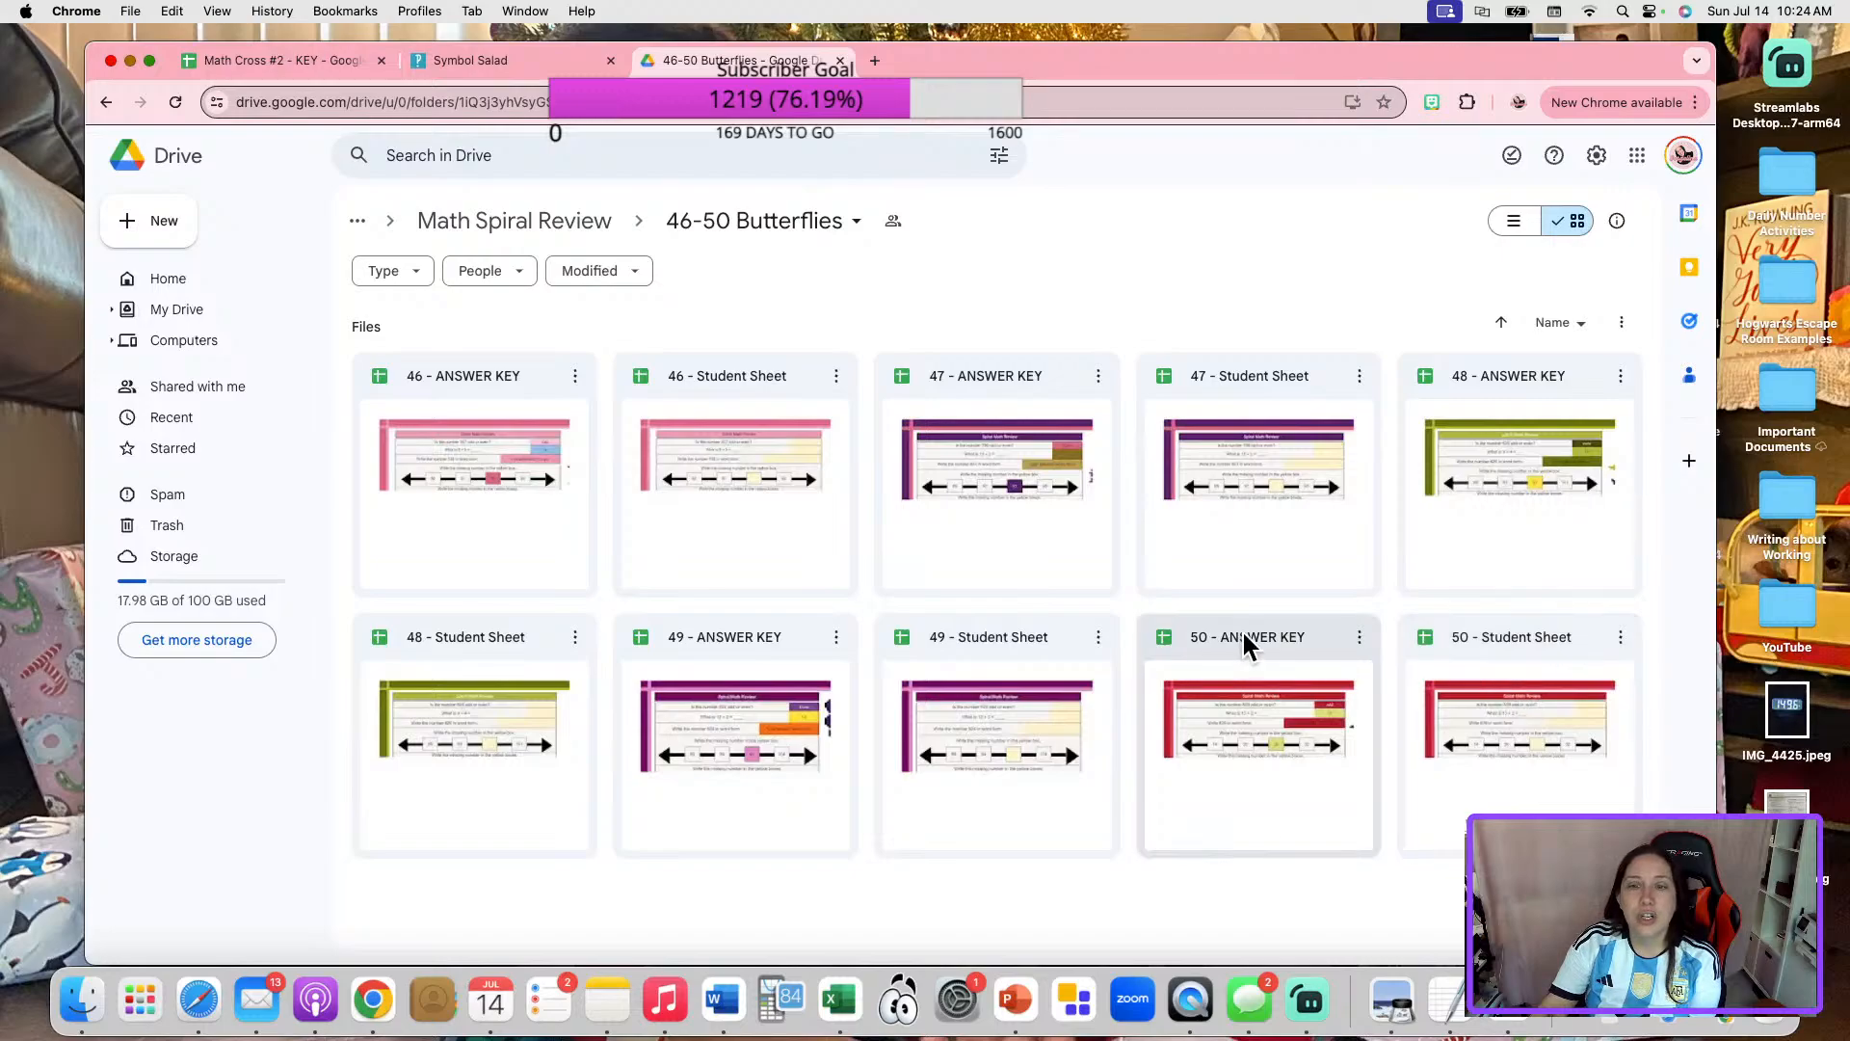
double_click(1301, 648)
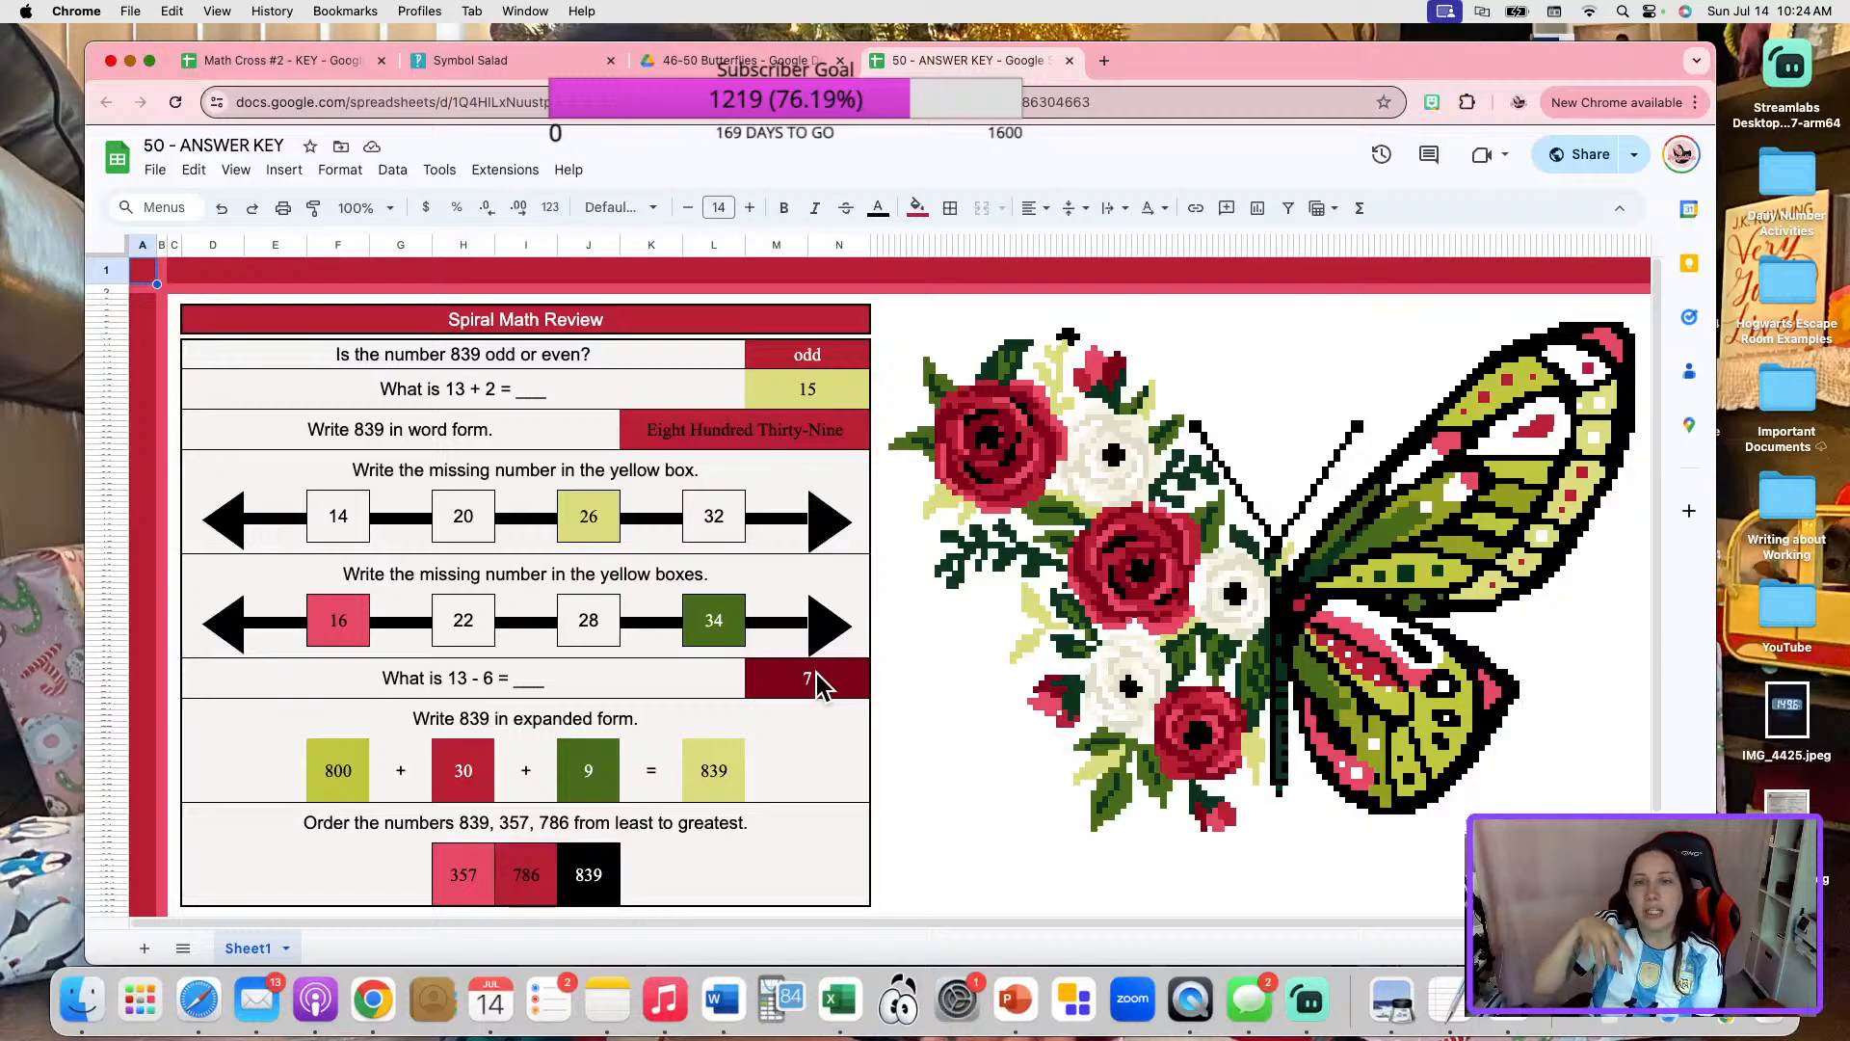
left_click(1069, 61)
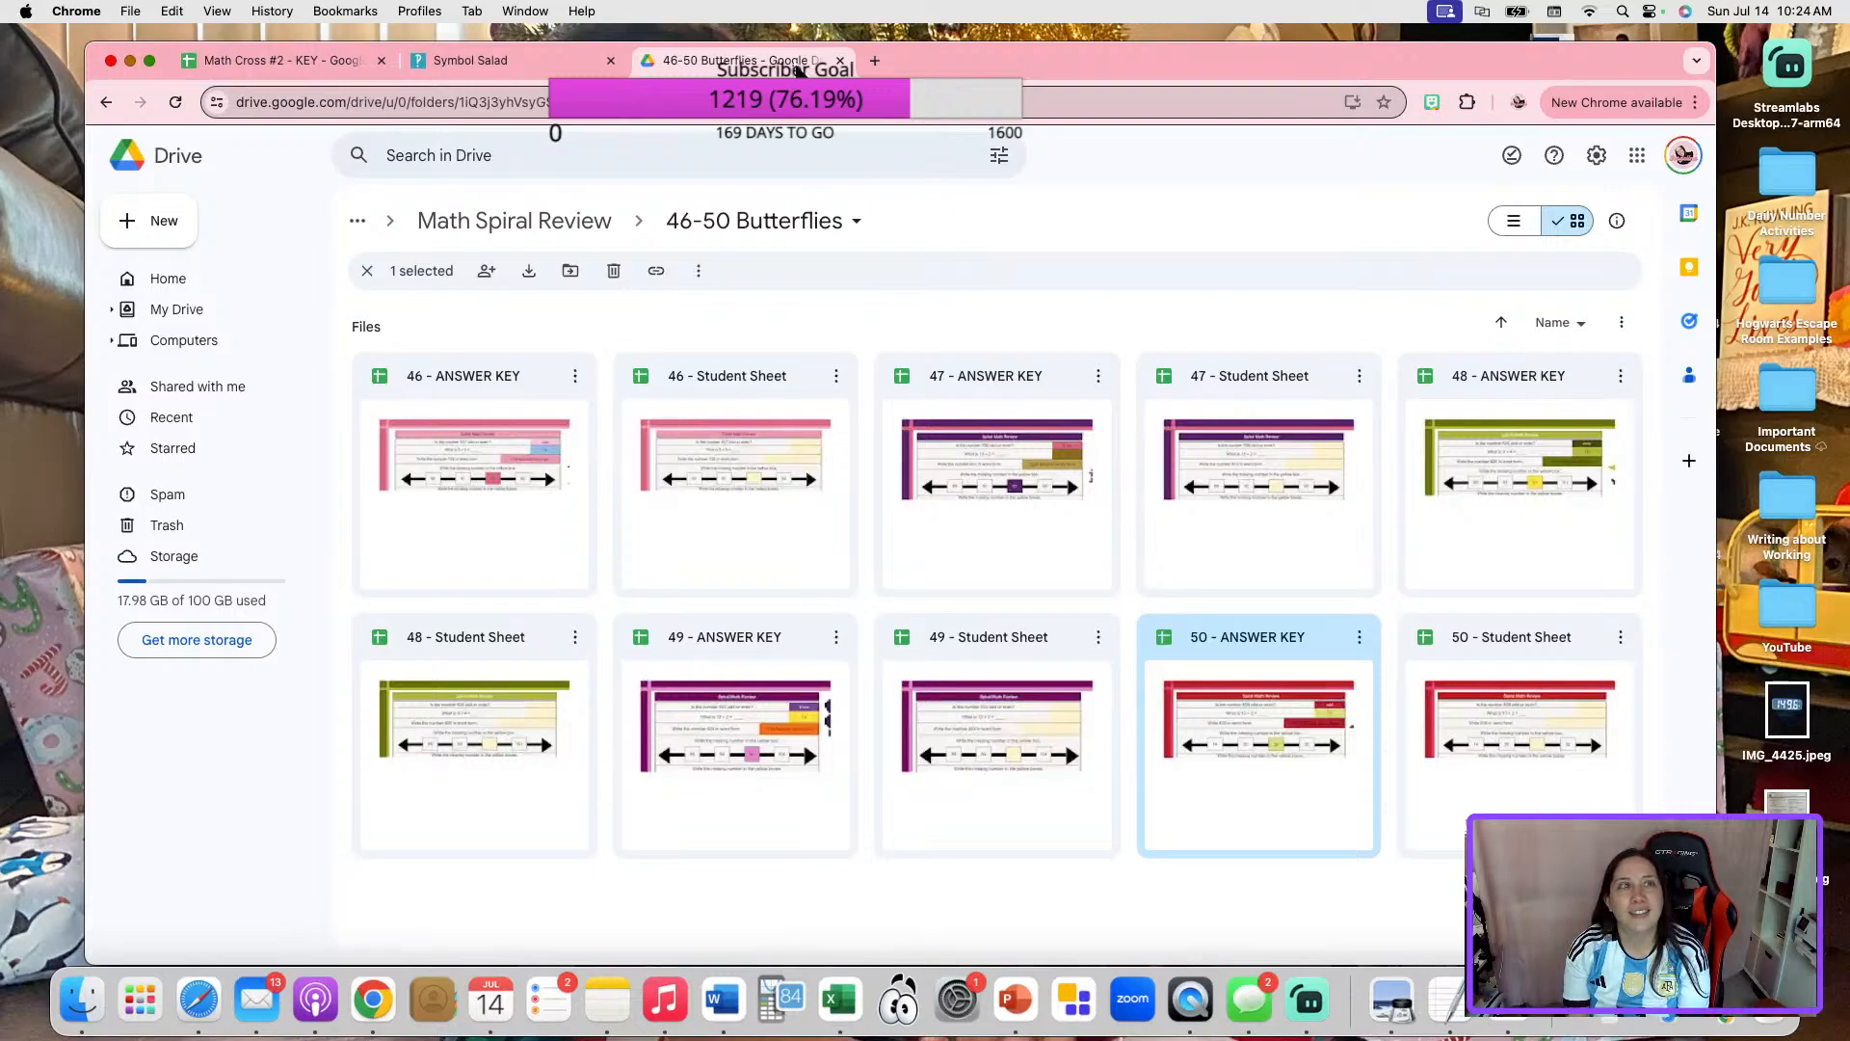
Return to My Drive and open the 3 - Digit Number of Day folder inside the 00 - 0 Pokemon Fundraiser folder.
left_click(508, 229)
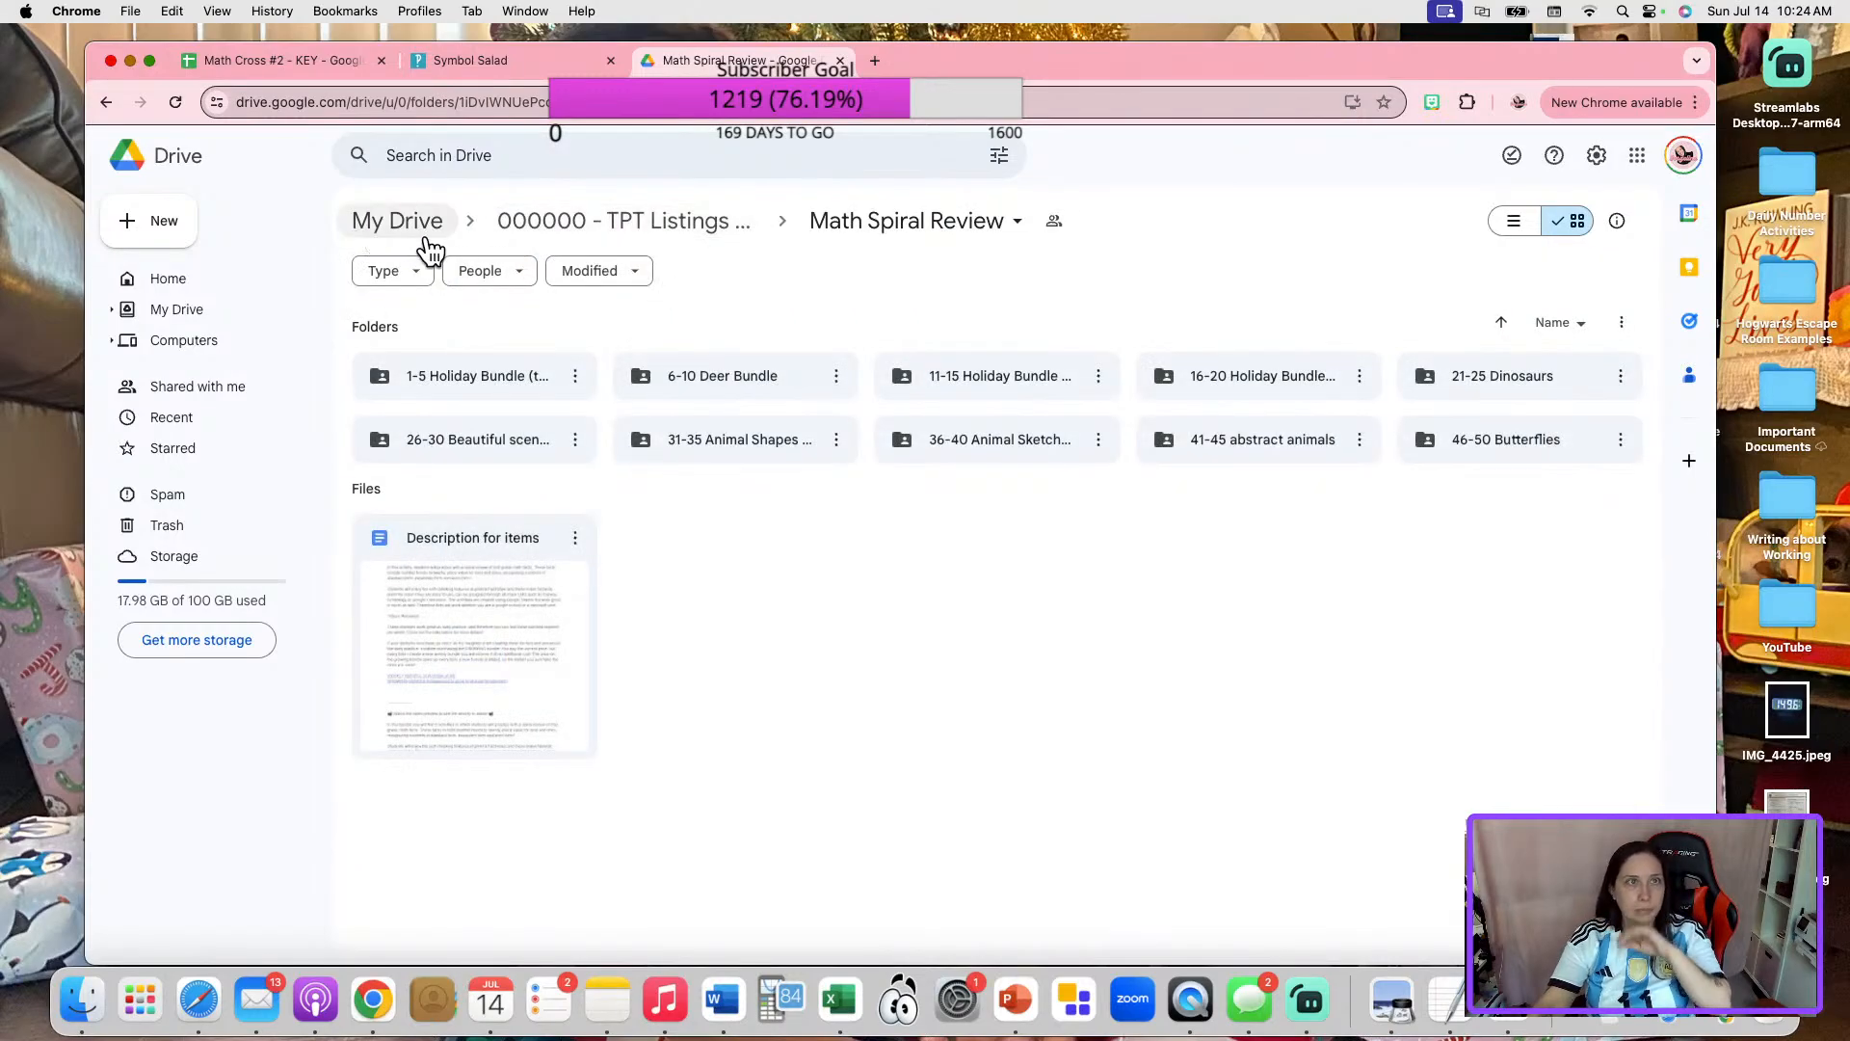
left_click(425, 237)
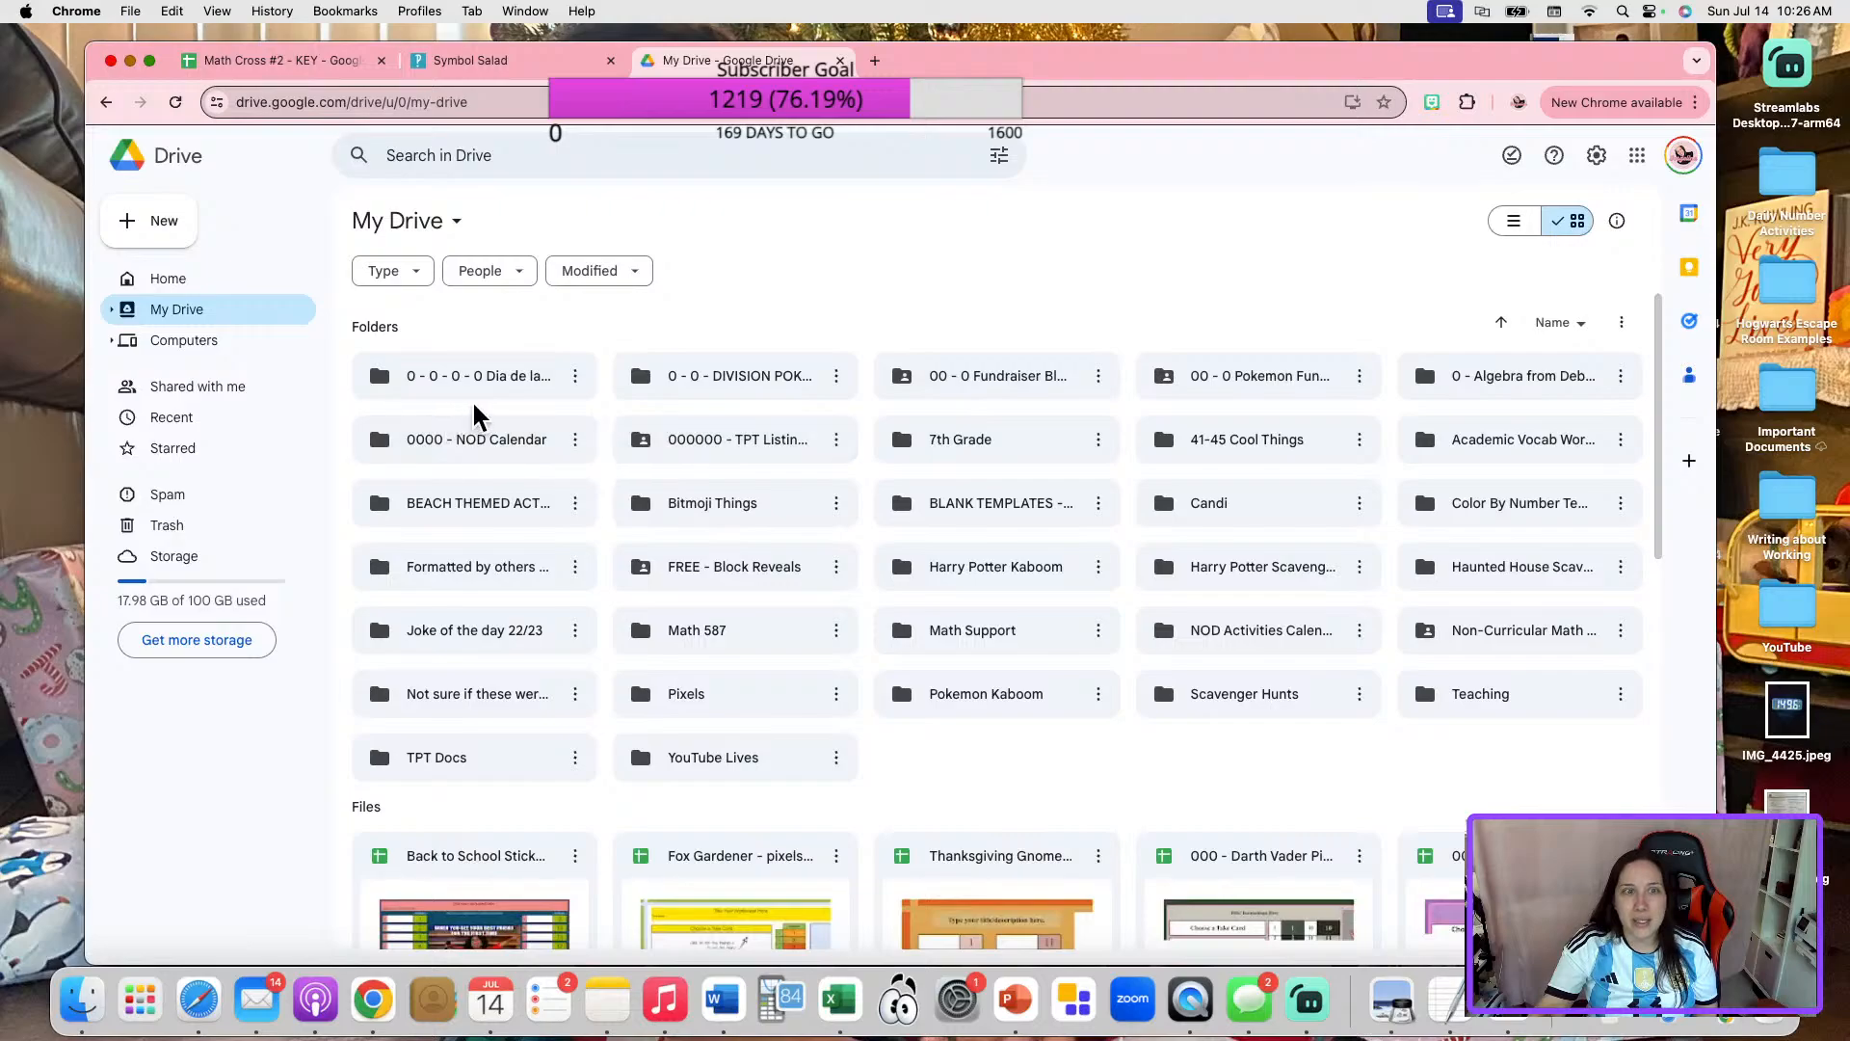
double_click(1293, 376)
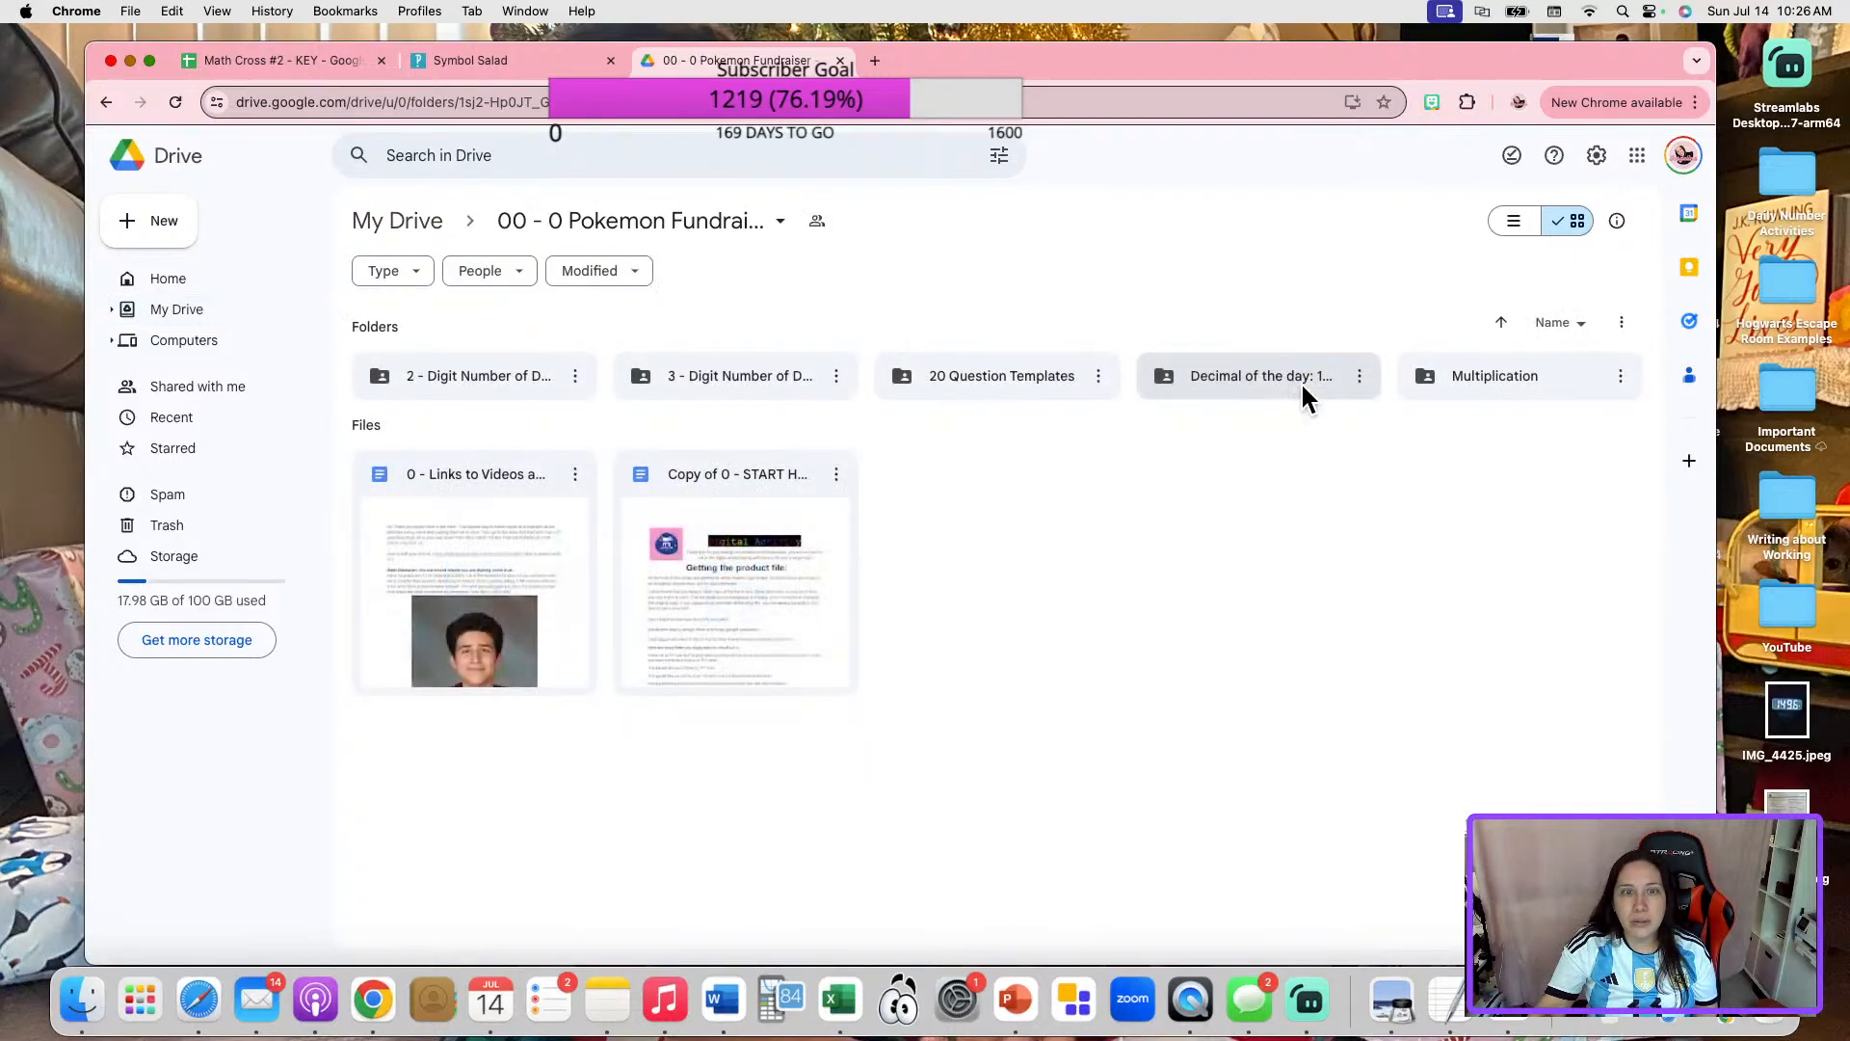
double_click(793, 376)
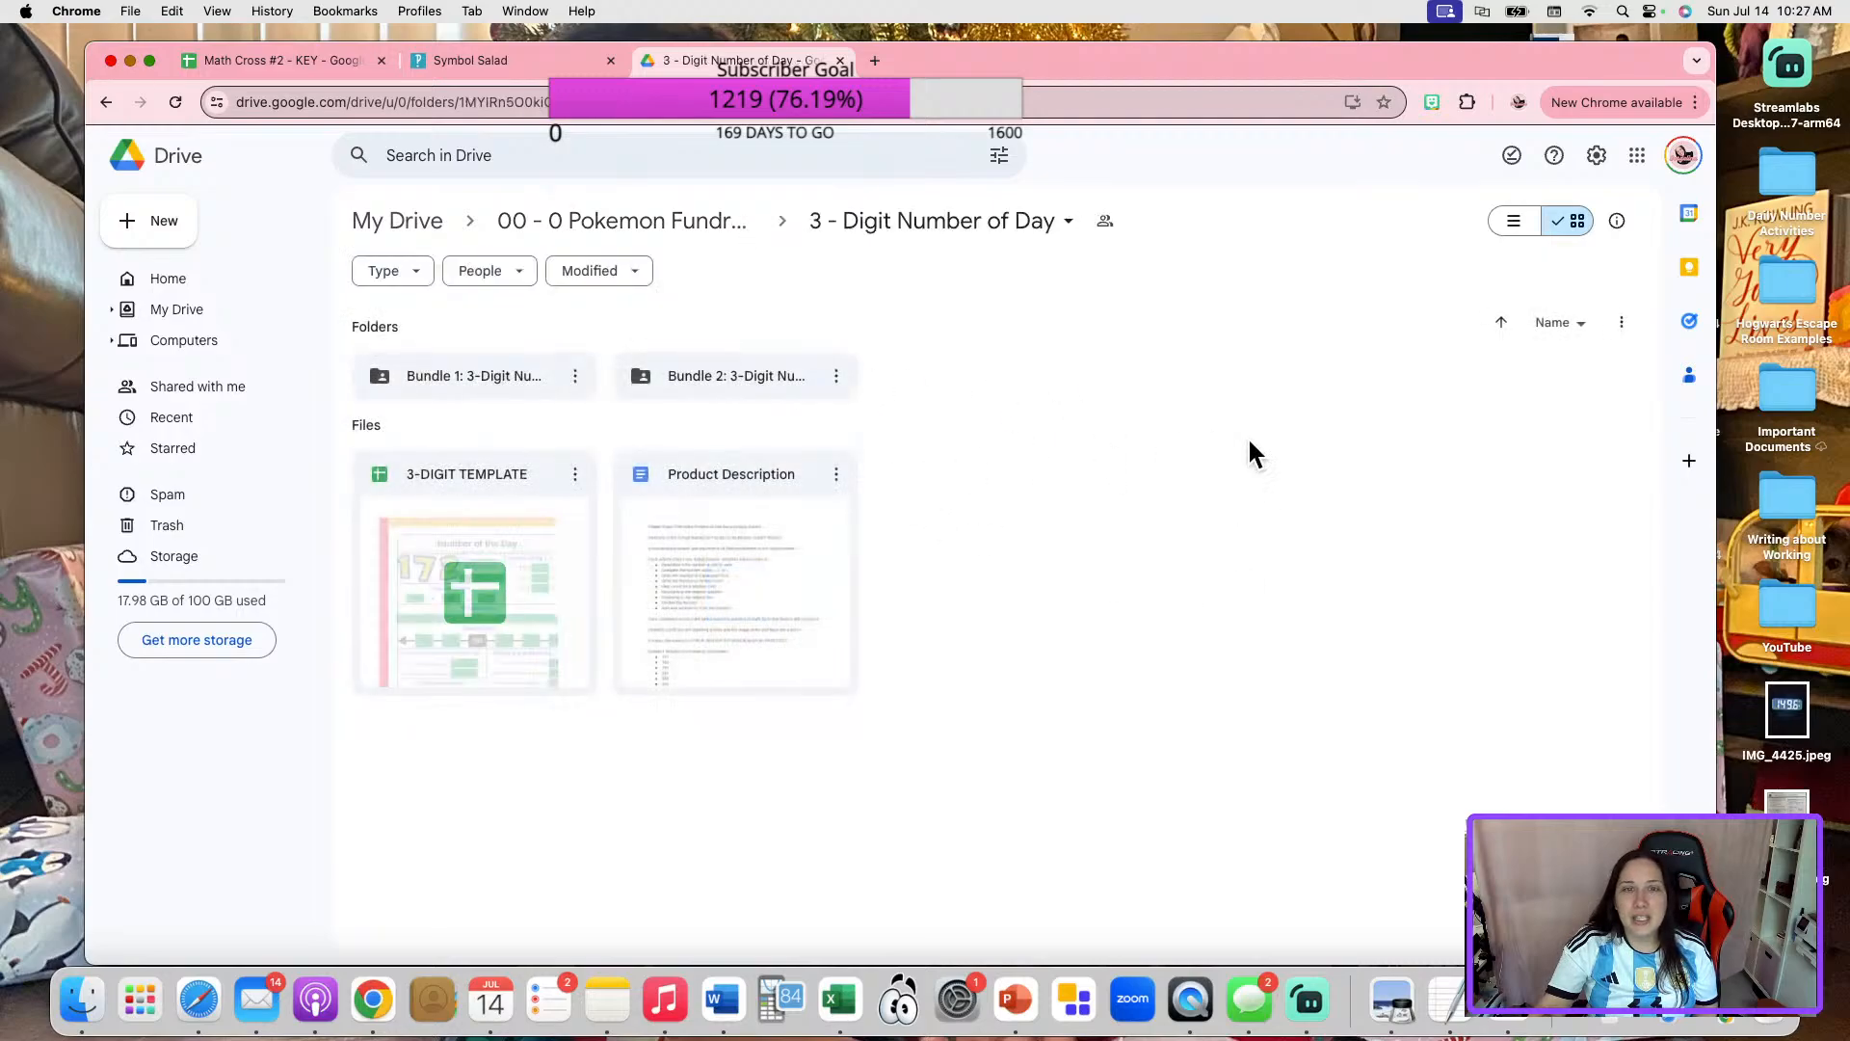
Open the Bundle 1: 3-Digit Number folder and look through its Number of the Day sheets.
left_click(536, 372)
double_click(536, 372)
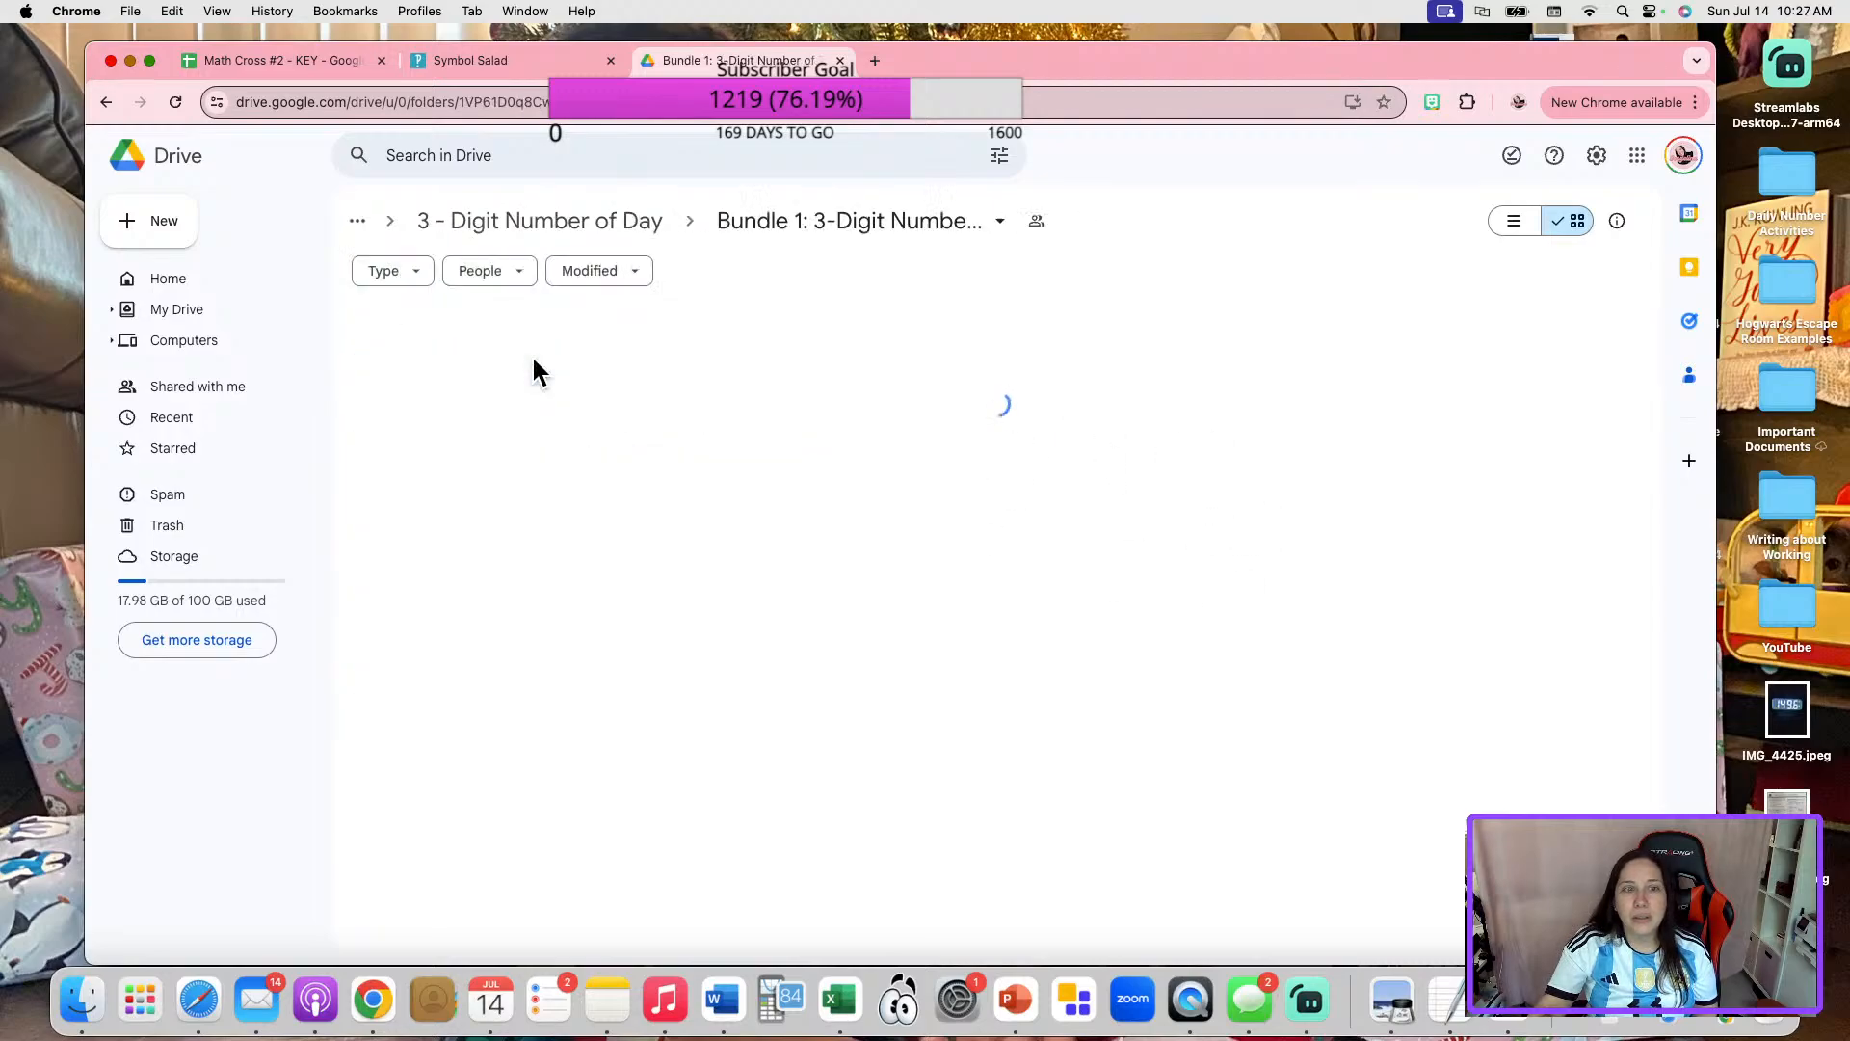
scroll(1144, 580, "down", 3)
scroll(1145, 580, "down", 10)
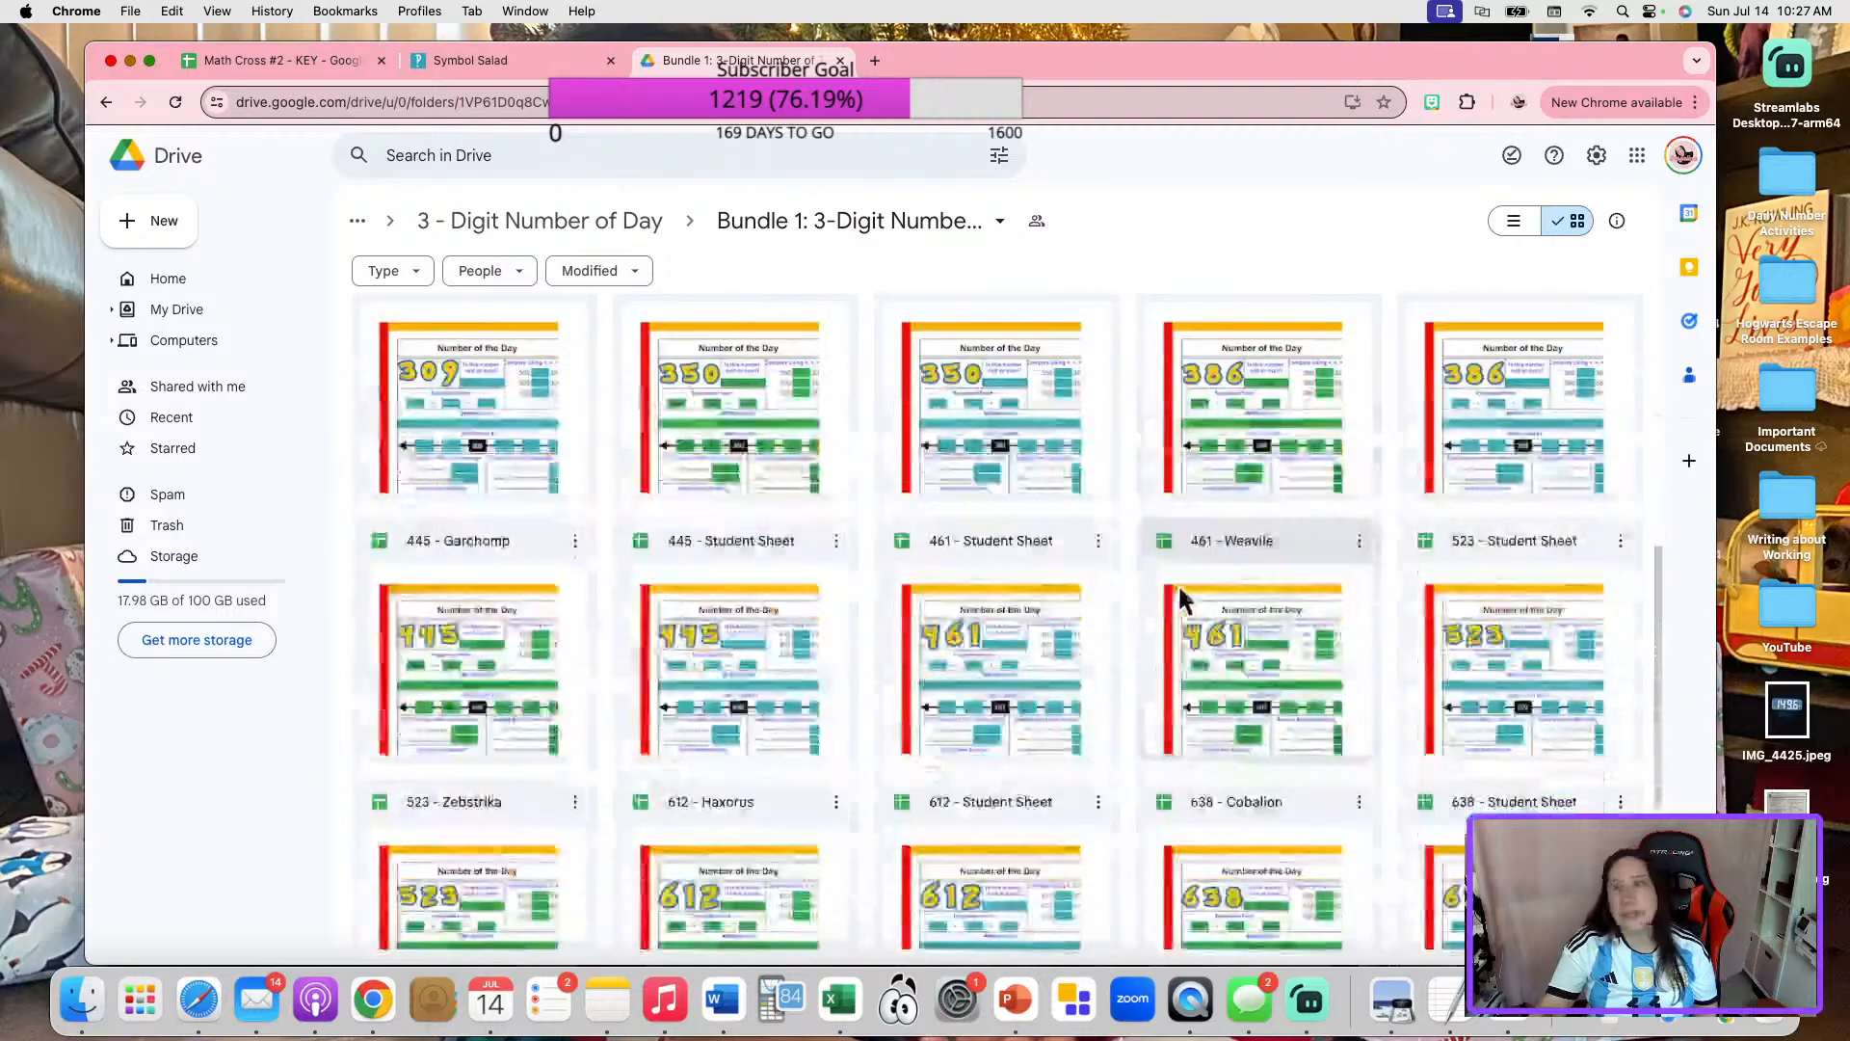
scroll(1157, 588, "up", 10)
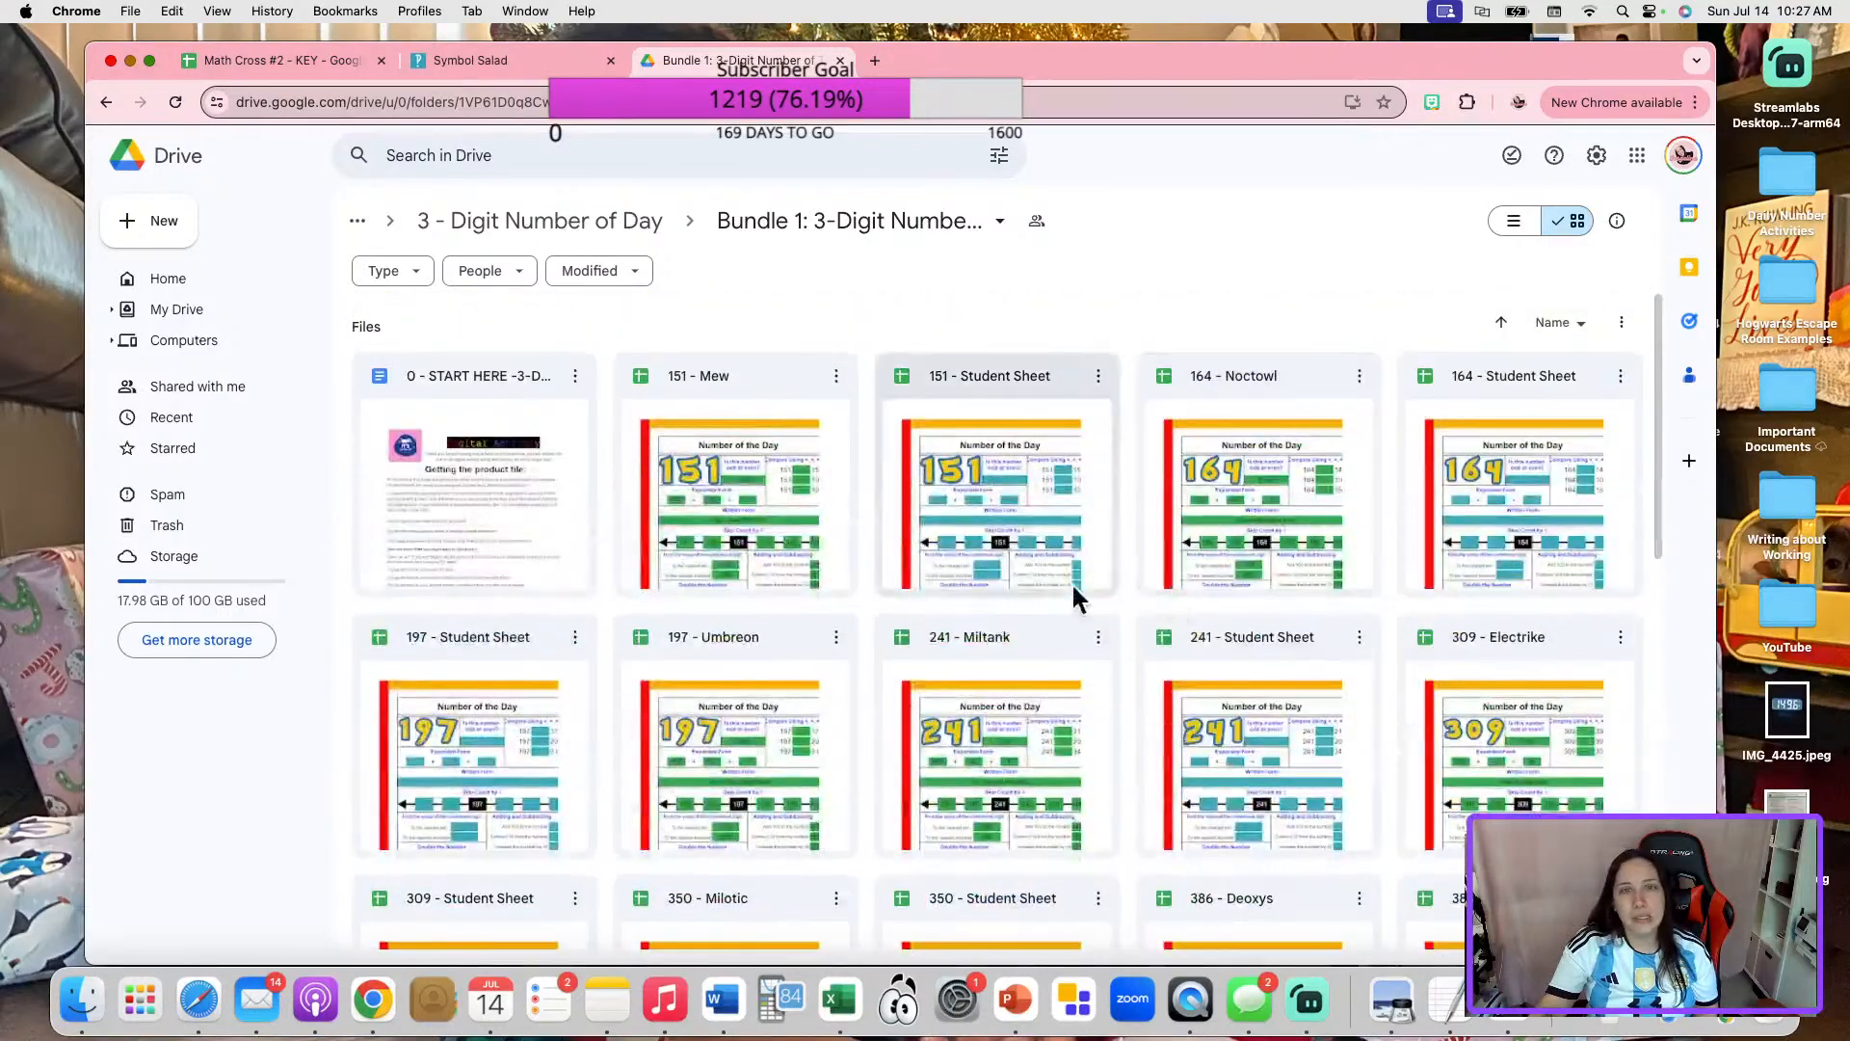
Leave the Bundle 1 folder and return to the My Drive overview.
left_click(533, 224)
left_click(171, 281)
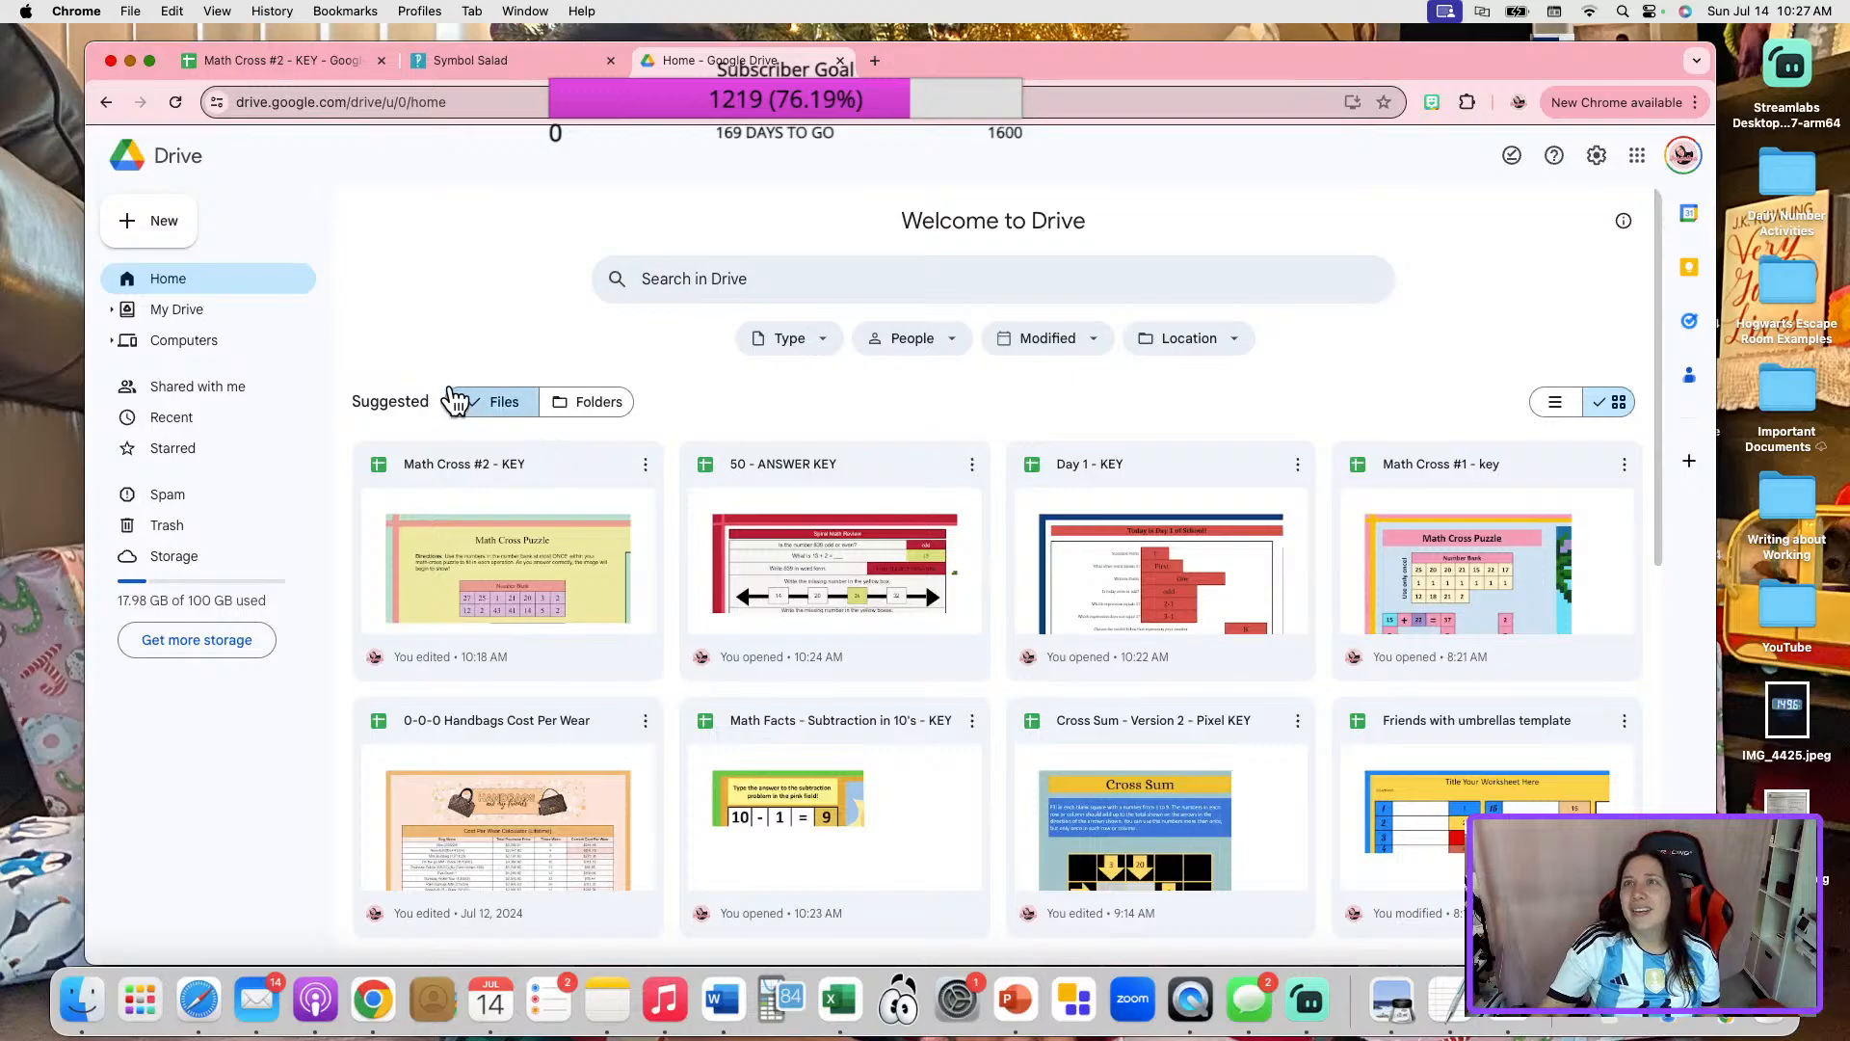
left_click(231, 320)
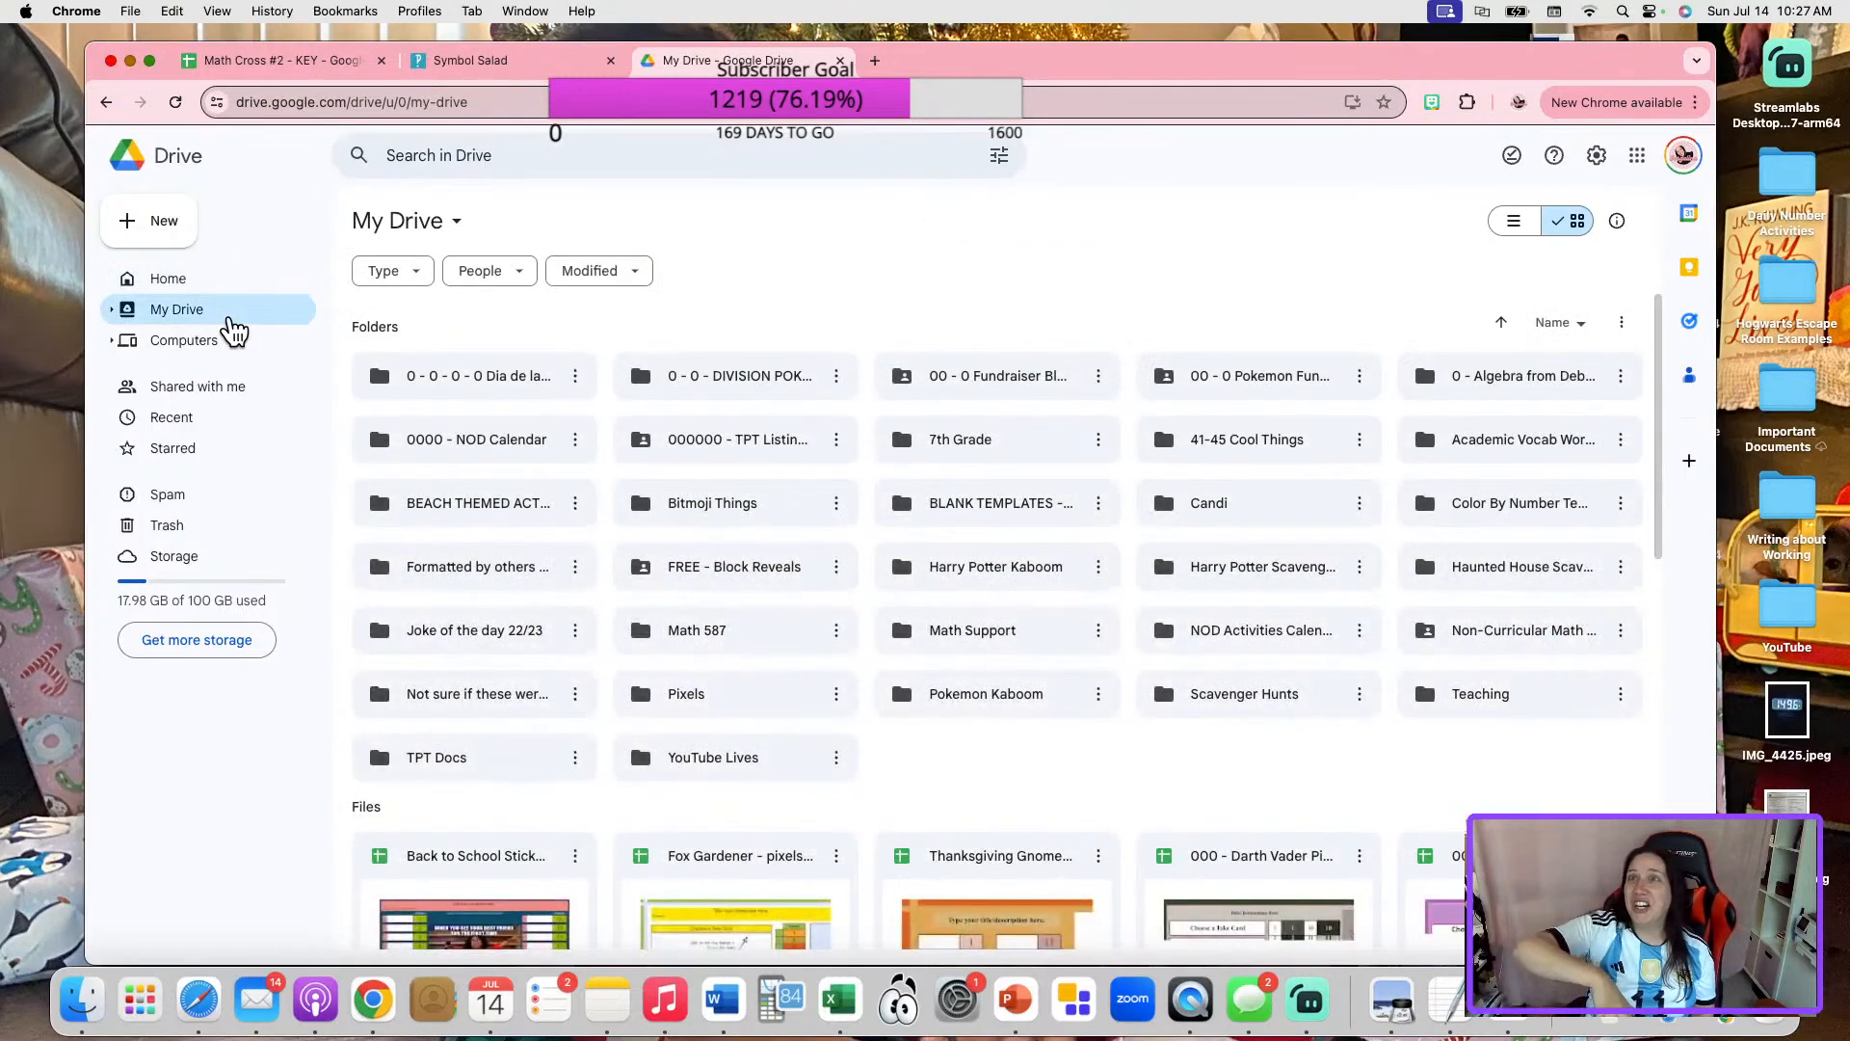